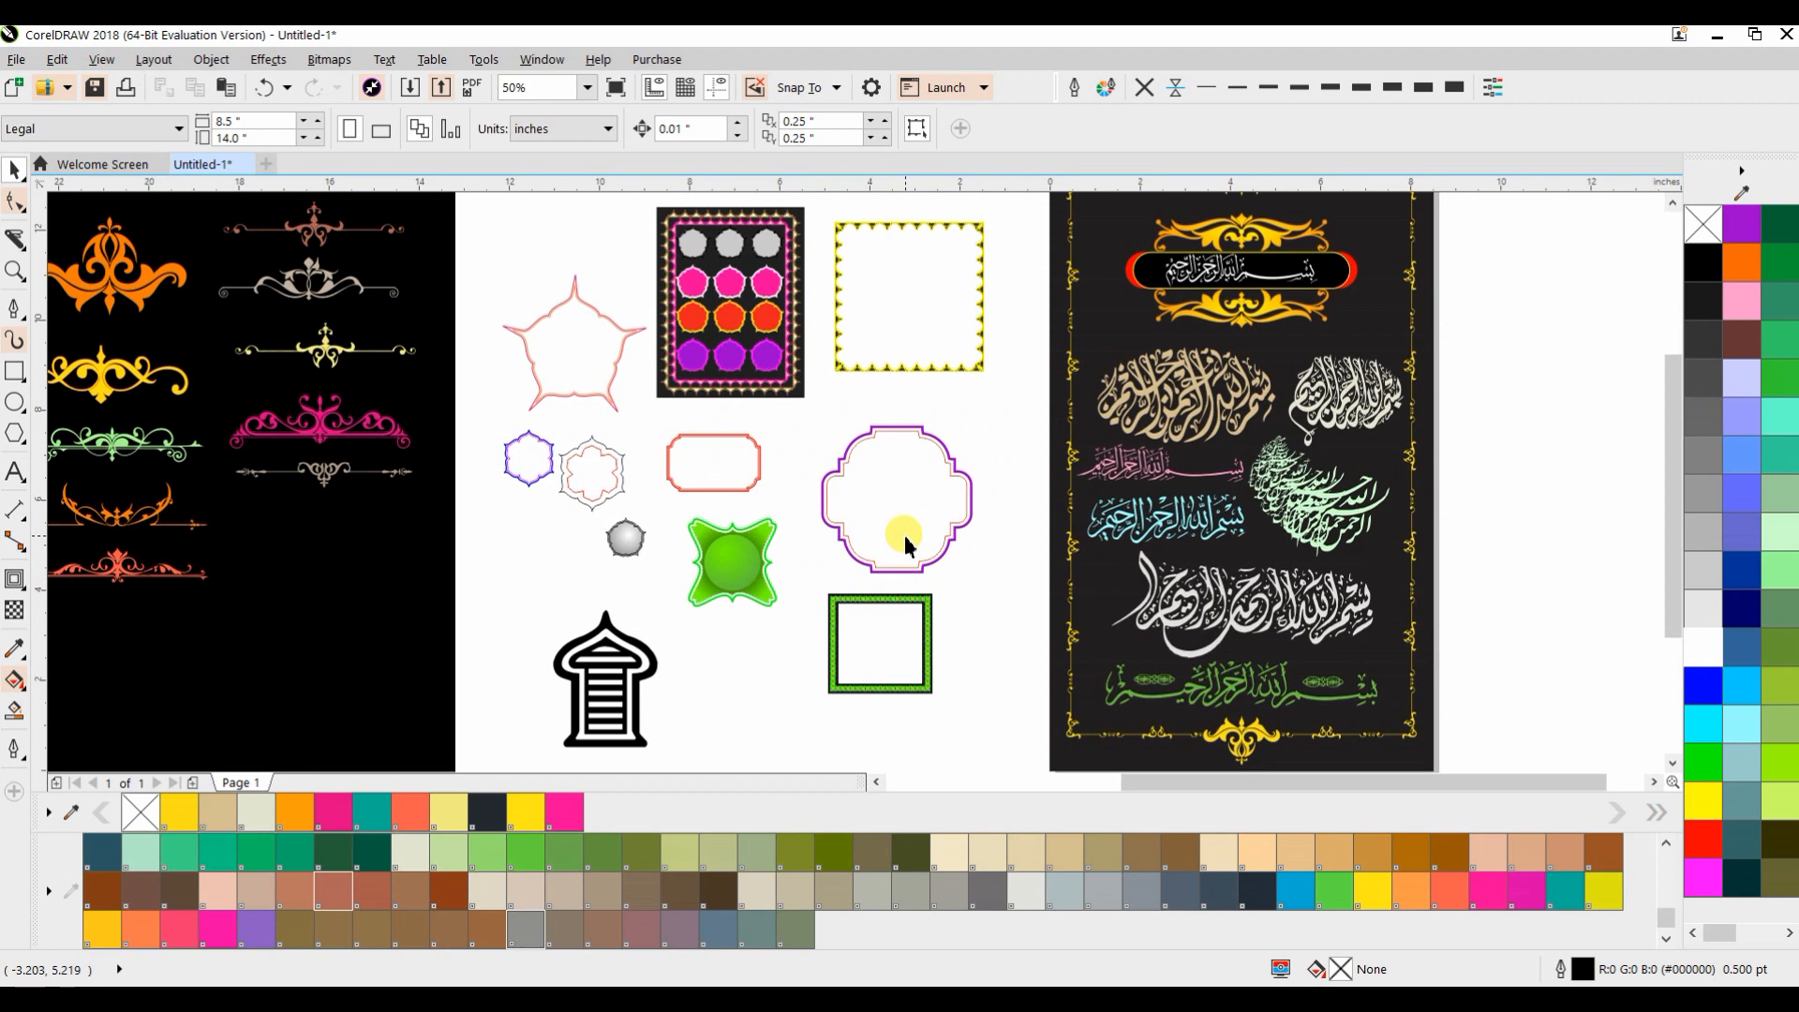
Survey the ornaments, frames and calligraphy poster laid out on and beside the page
scroll(817, 653, "down", 1)
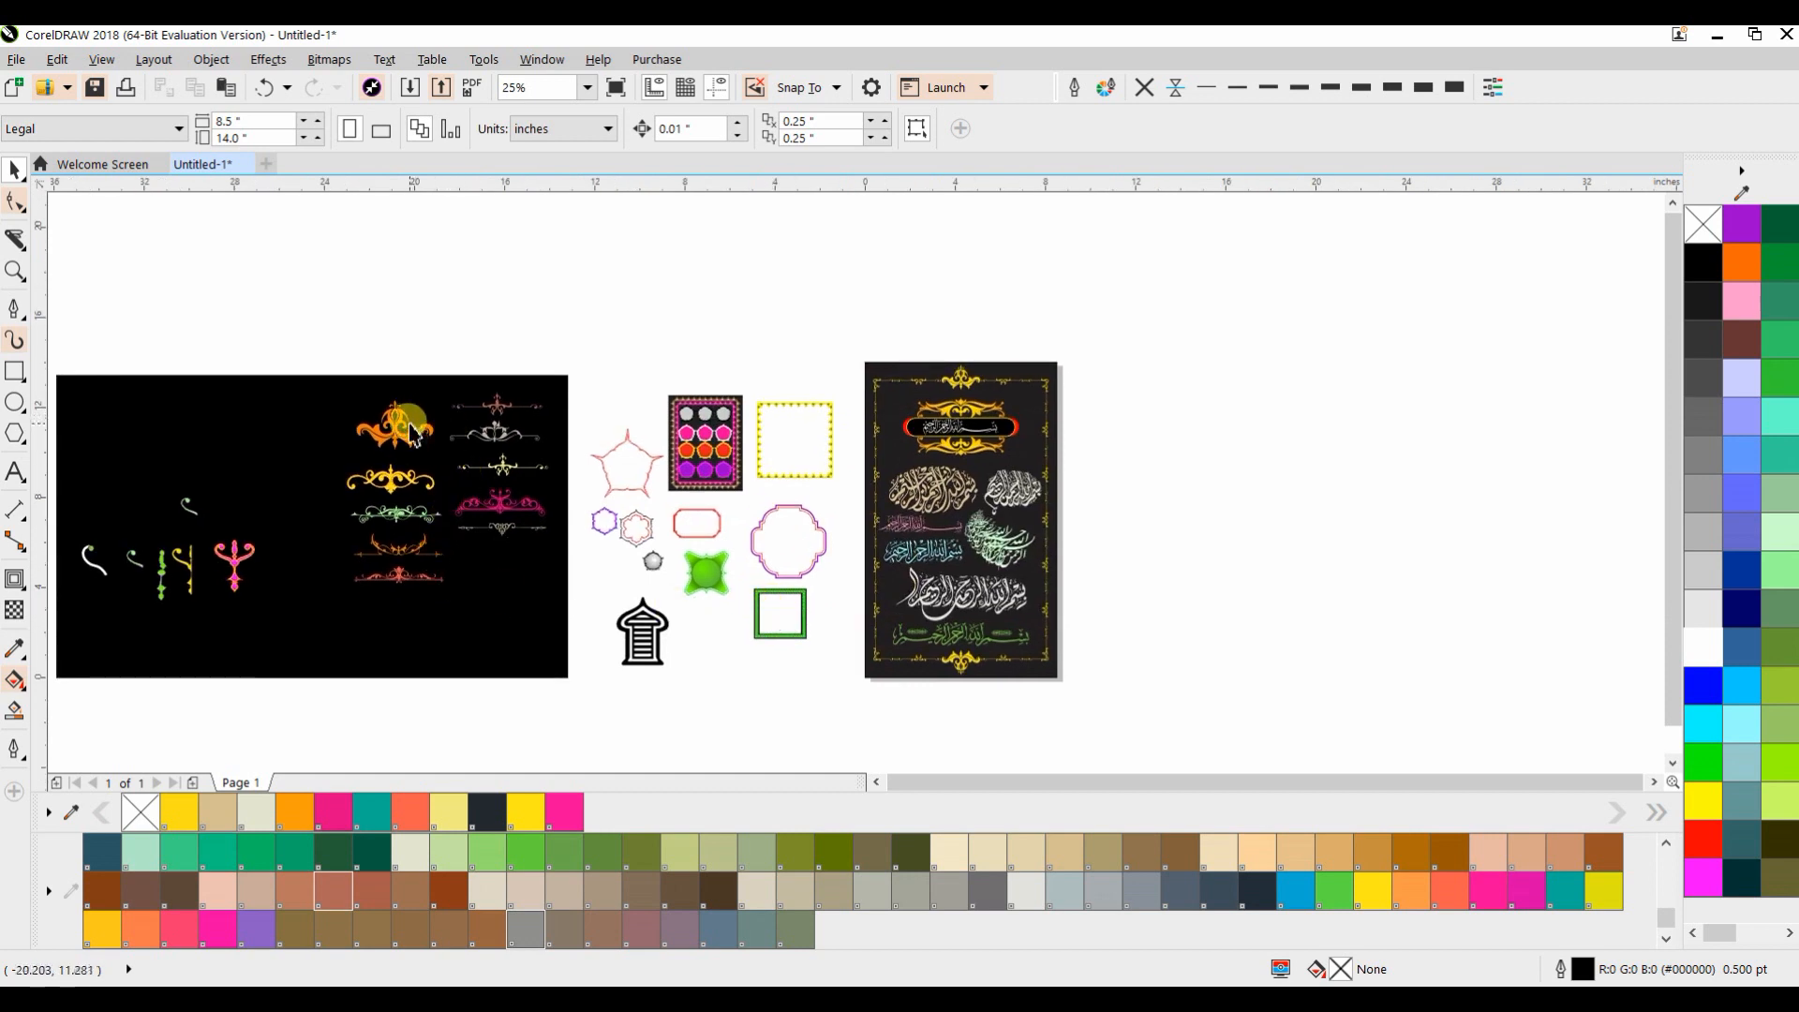
left_click(473, 474)
left_click(490, 469)
left_click(680, 342)
left_click(518, 476)
left_click(754, 131)
left_click(735, 229)
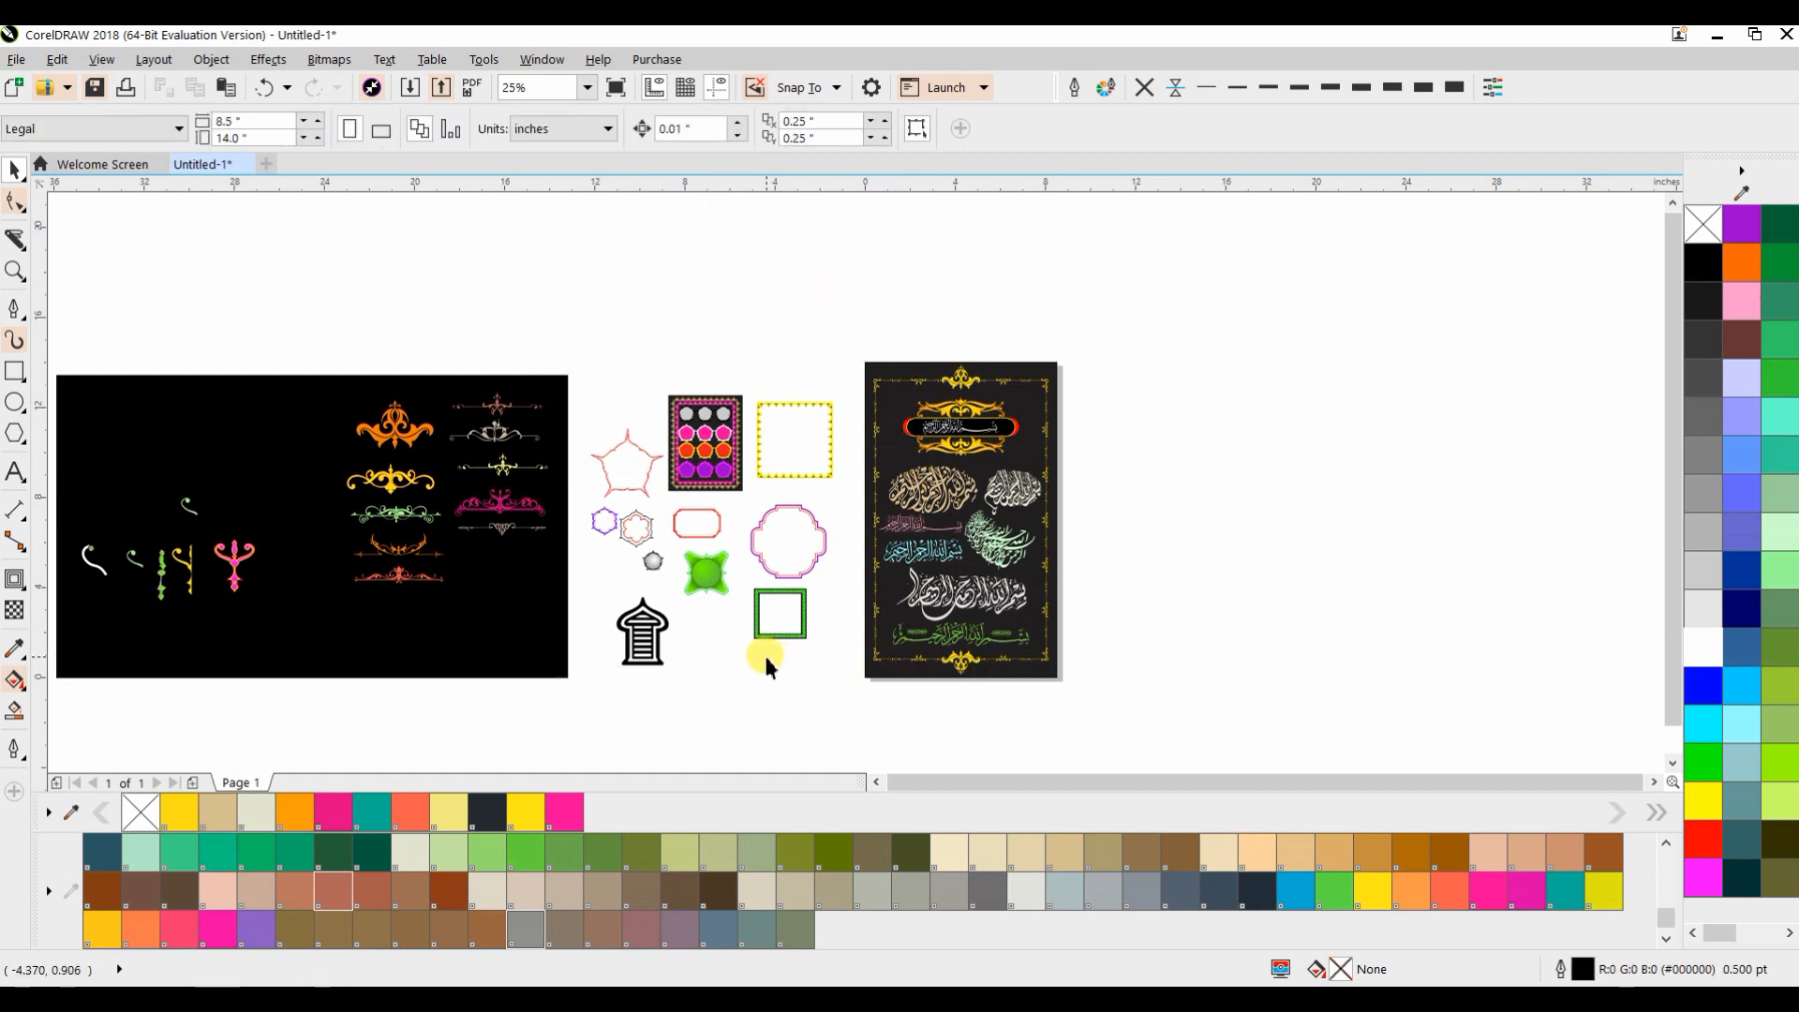
Move all the sample artwork, including the calligraphy poster, to the left so the page is empty
left_click_drag(857, 591, 1003, 513)
left_click_drag(1320, 245, 160, 655)
left_click_drag(1307, 519, 668, 518)
left_click(712, 679)
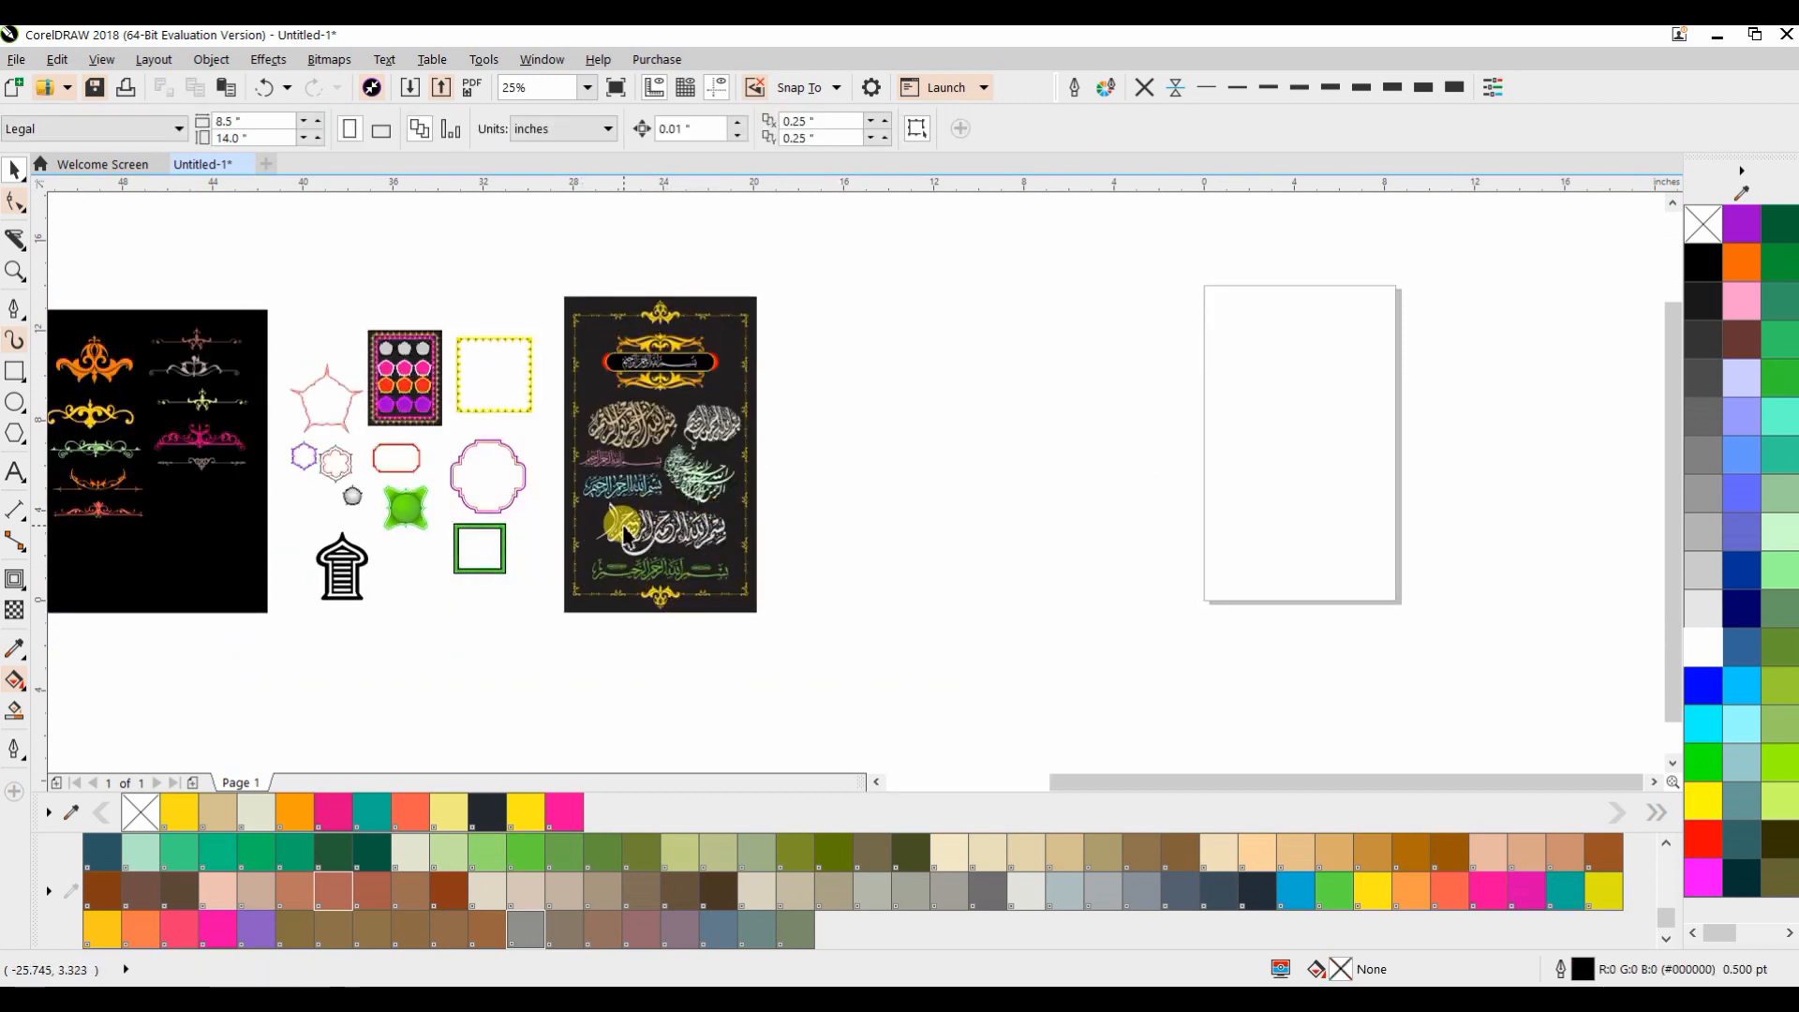
Examine the dark sample panel up close, including its medallions and scalloped borders
left_click(635, 495)
left_click(797, 483)
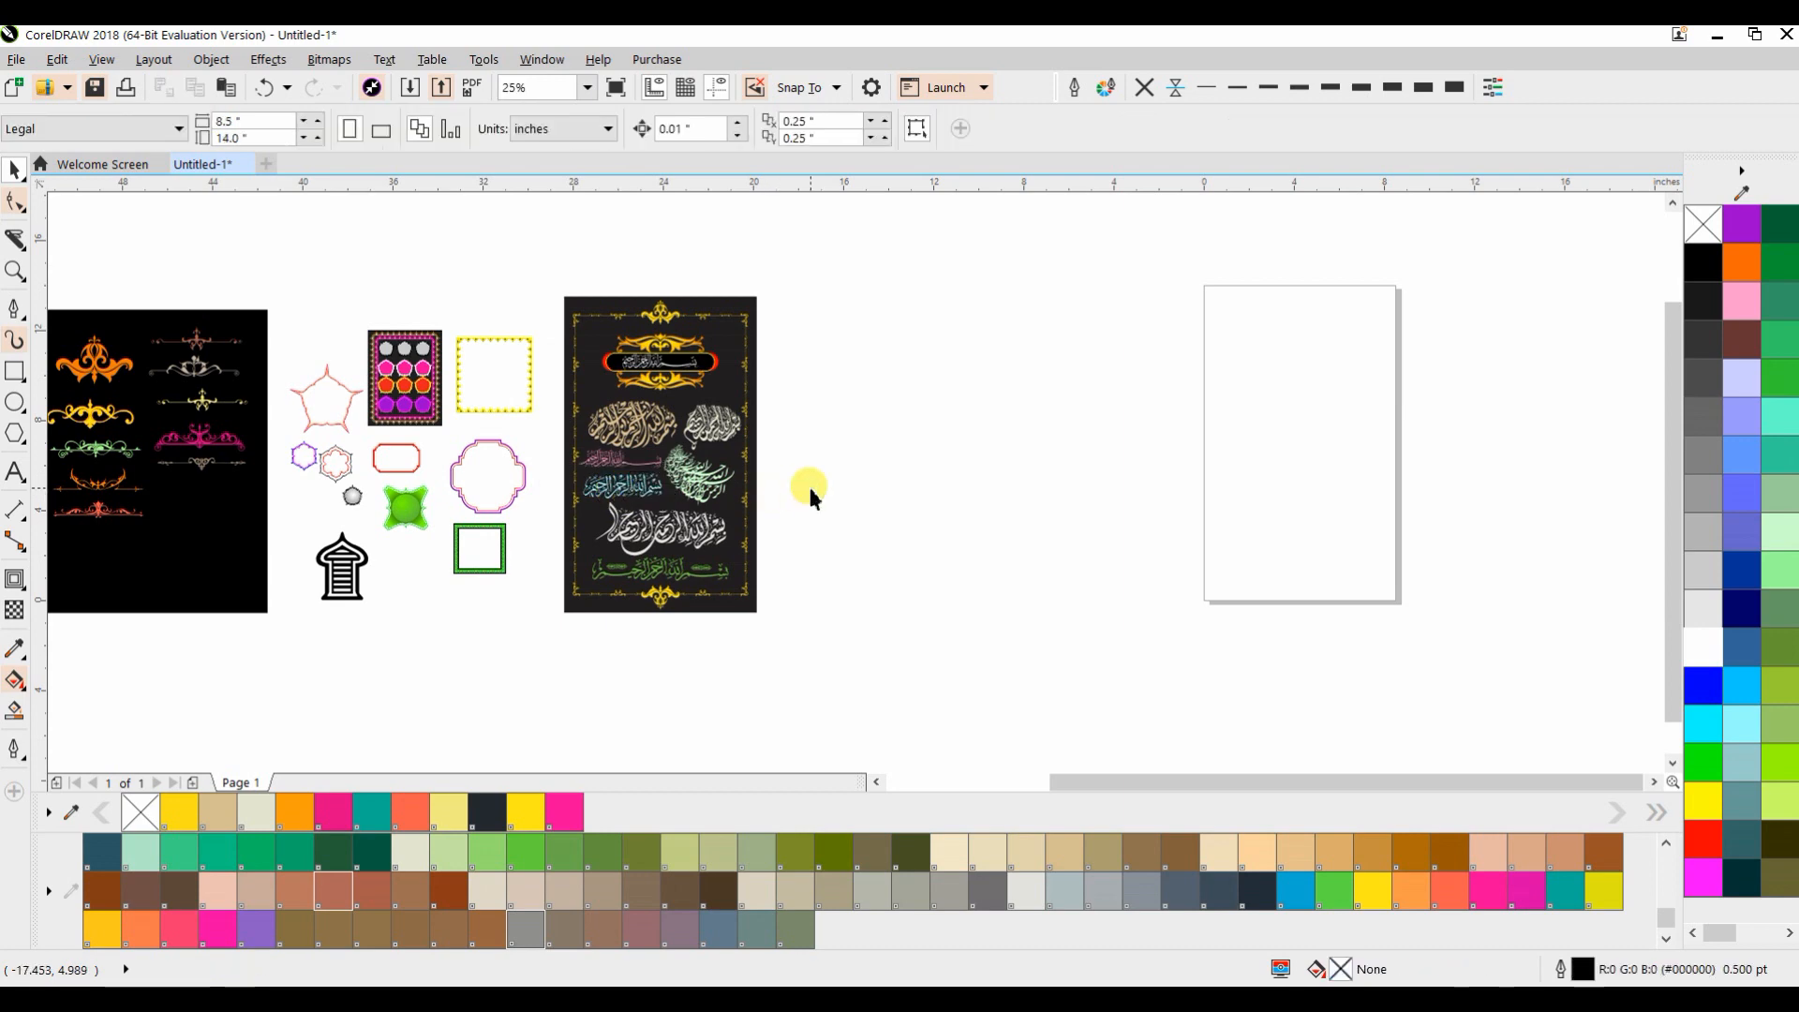
scroll(419, 386, "up", 7)
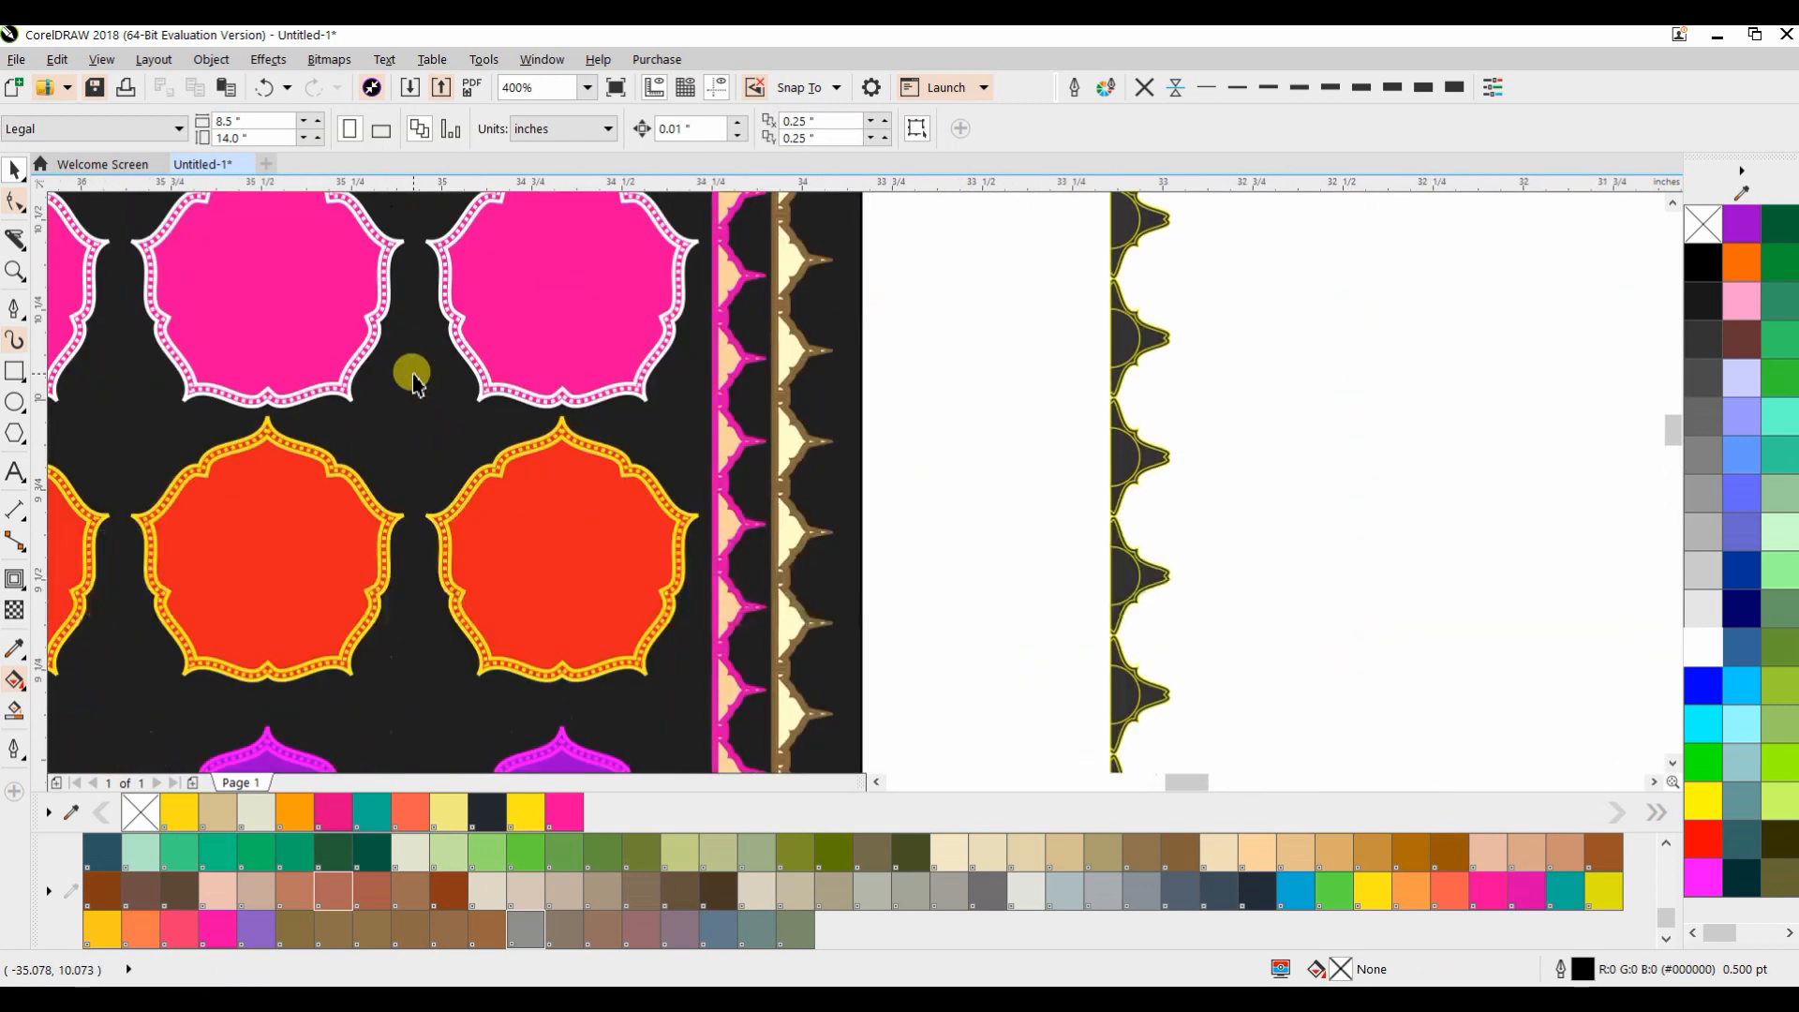
scroll(413, 375, "down", 2)
left_click(573, 477)
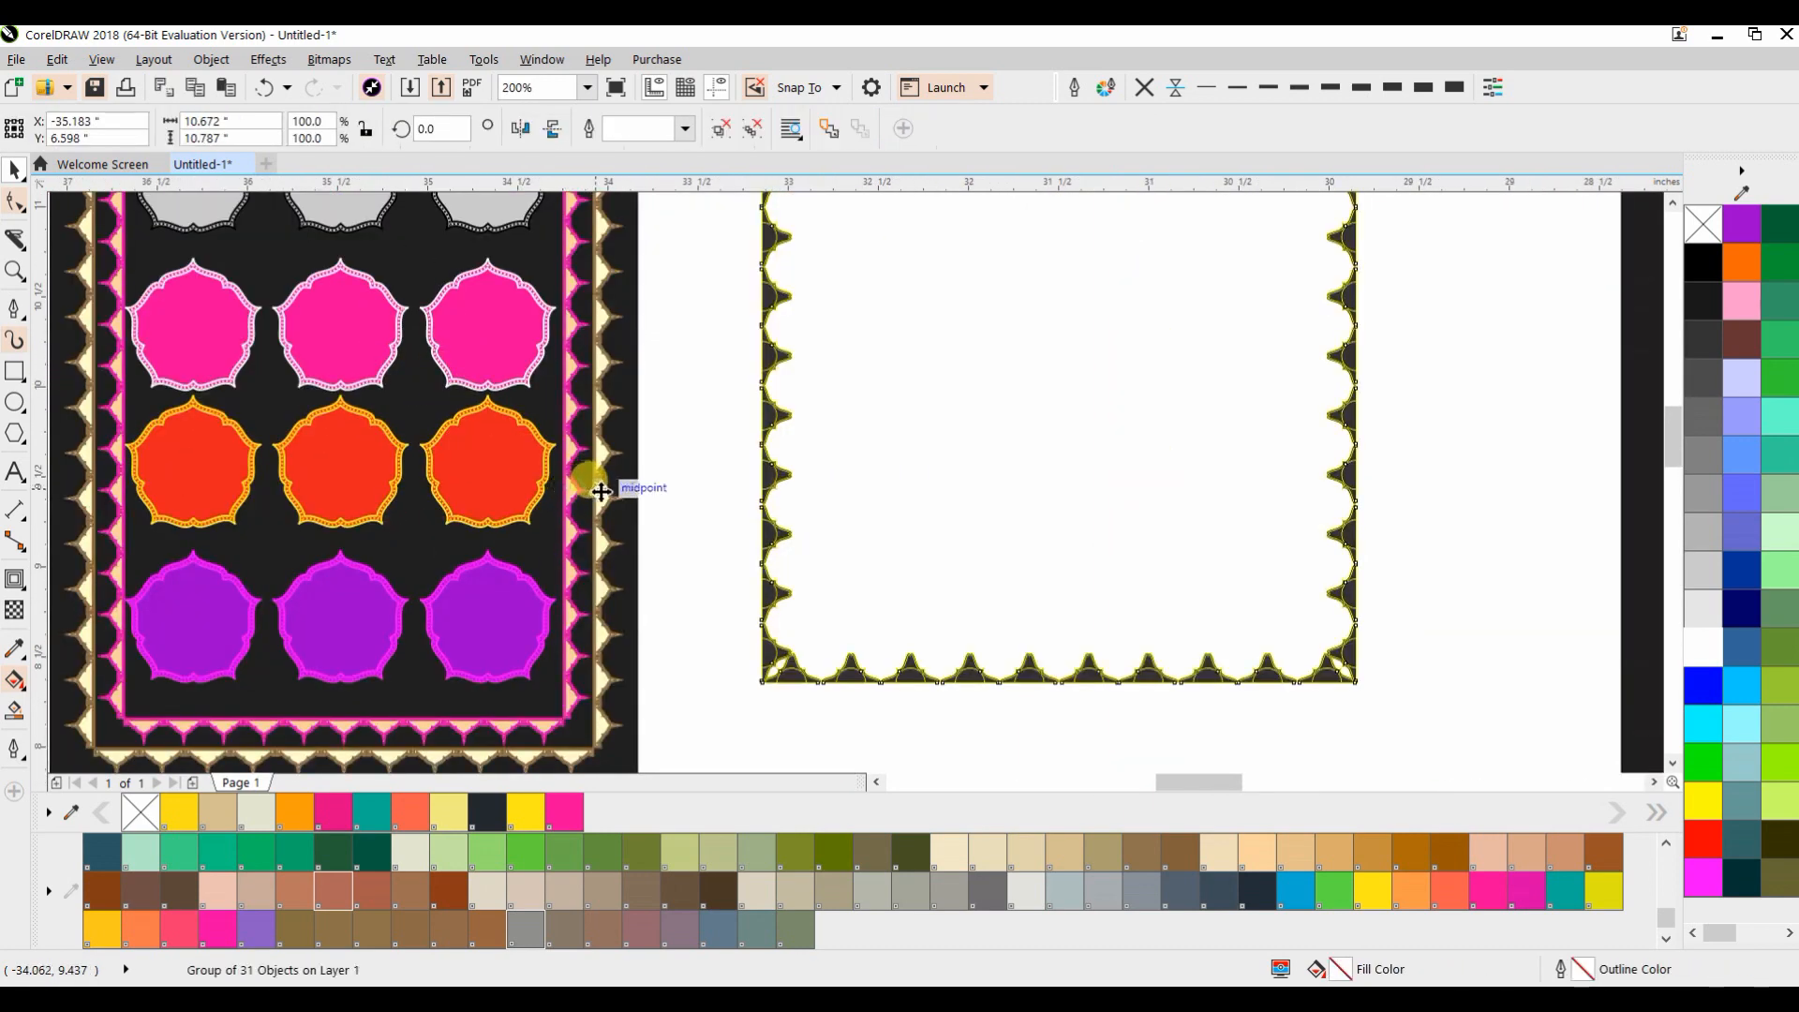
left_click(724, 130)
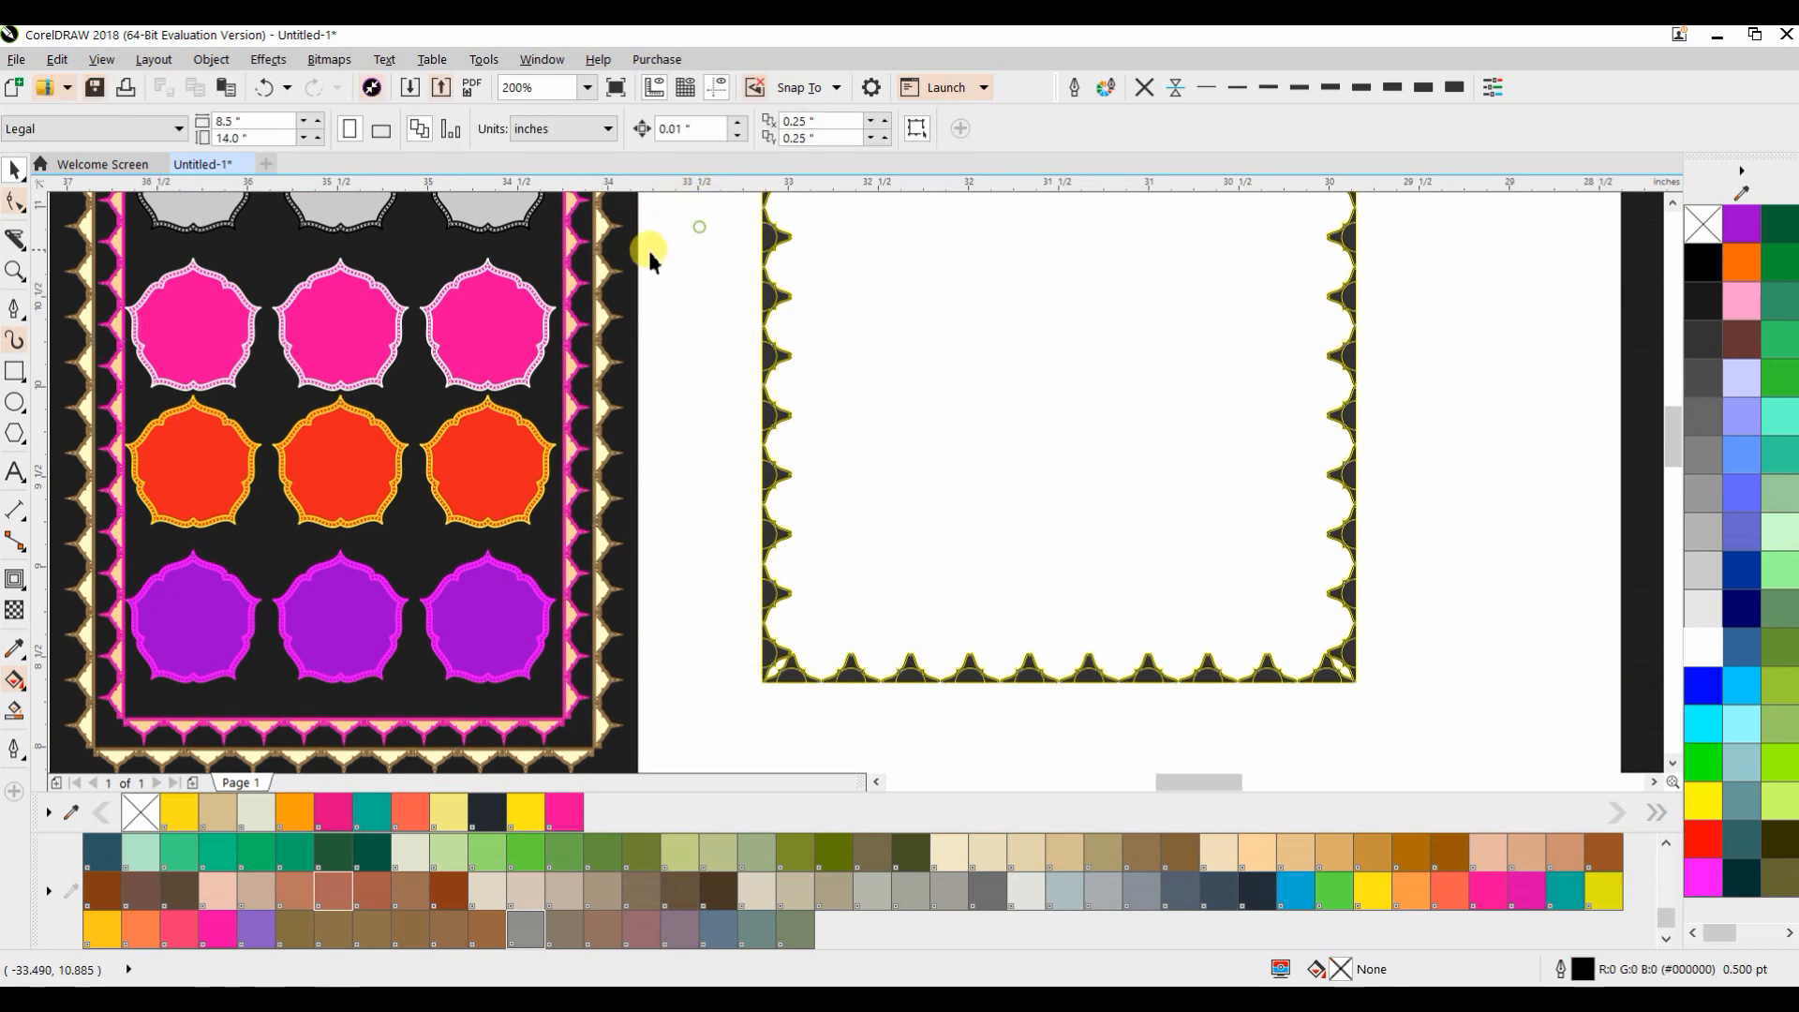
left_click(604, 265)
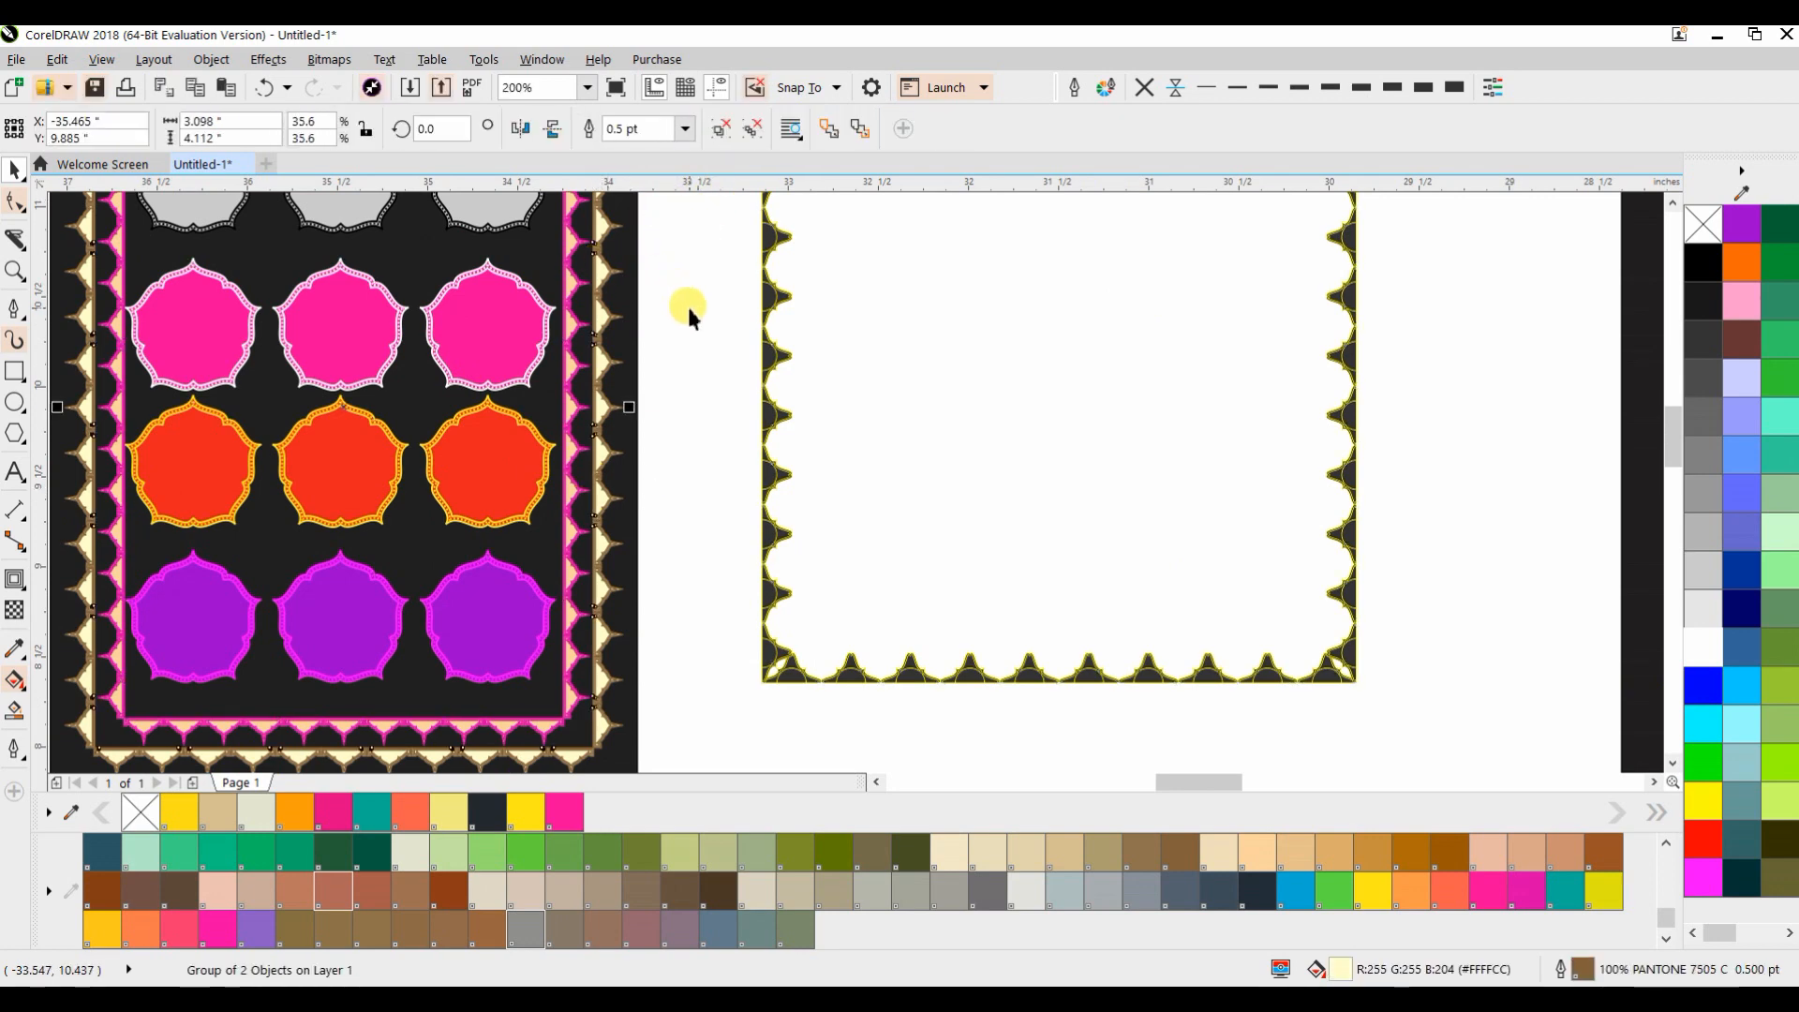
left_click(688, 303)
scroll(688, 304, "down", 4)
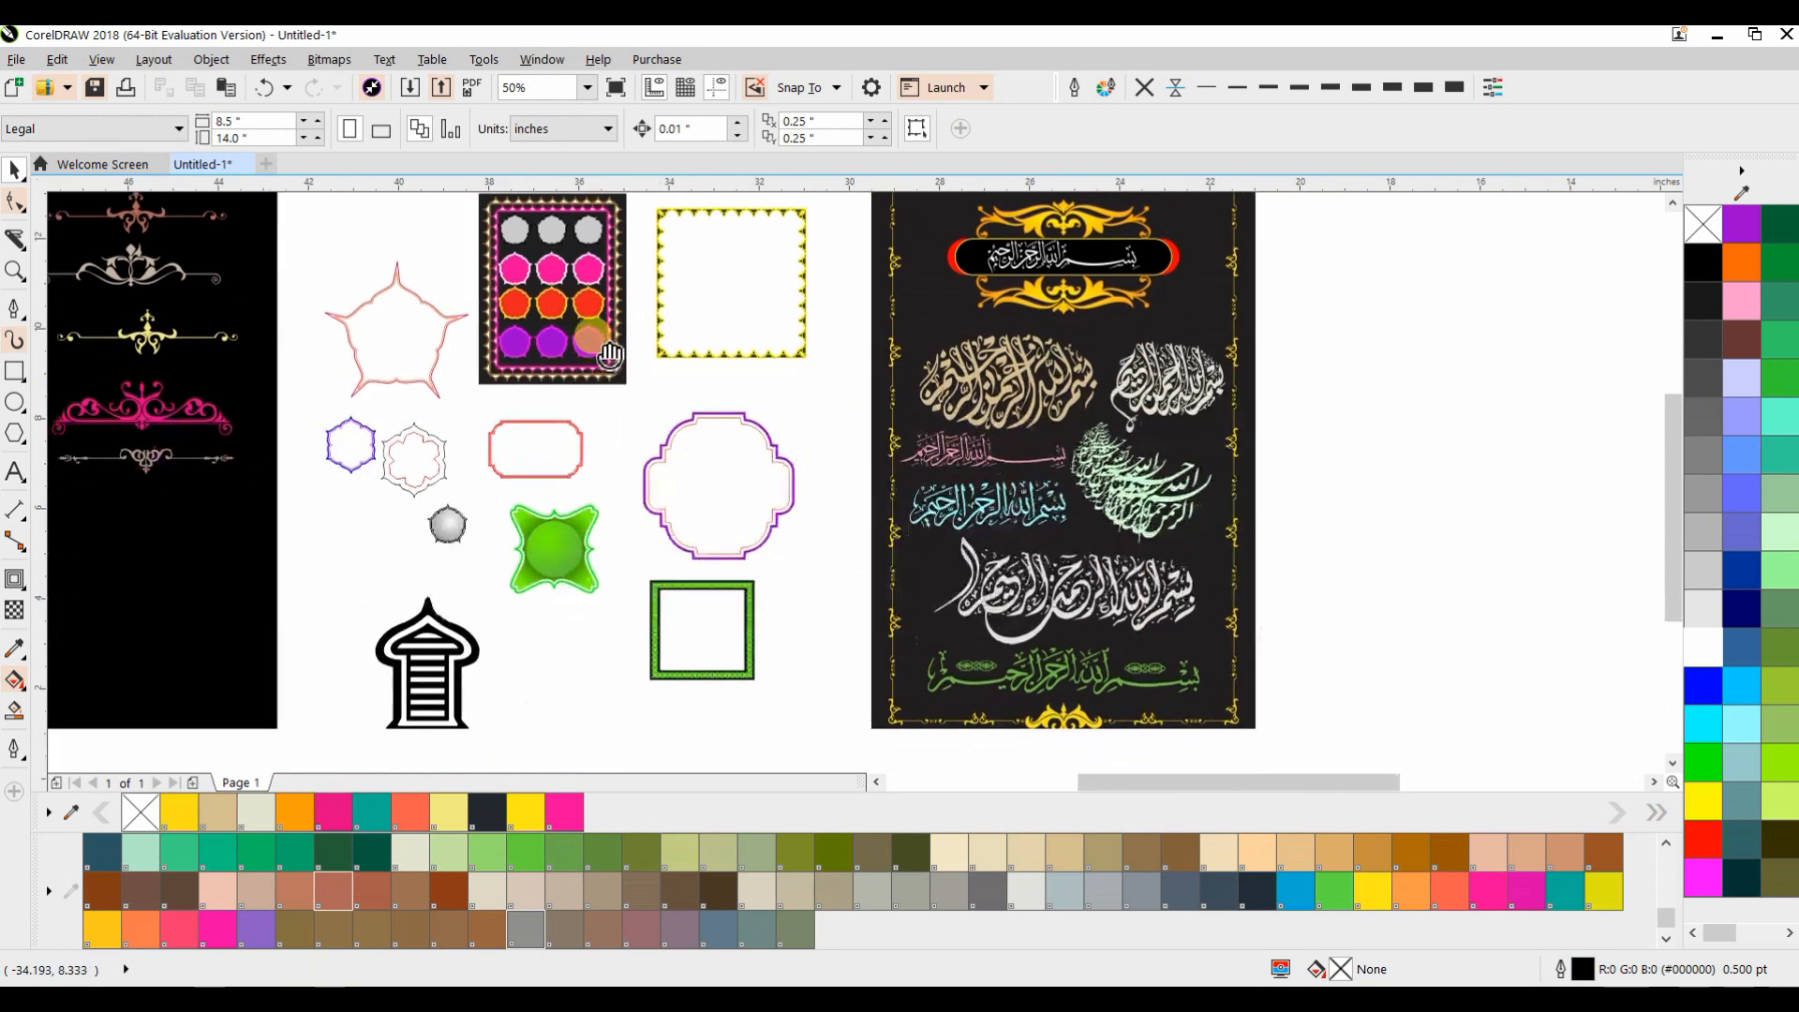
Examine the black window-shaped ornament and the red double-line frame with notched corners
left_click_drag(591, 336, 579, 316)
left_click(447, 653)
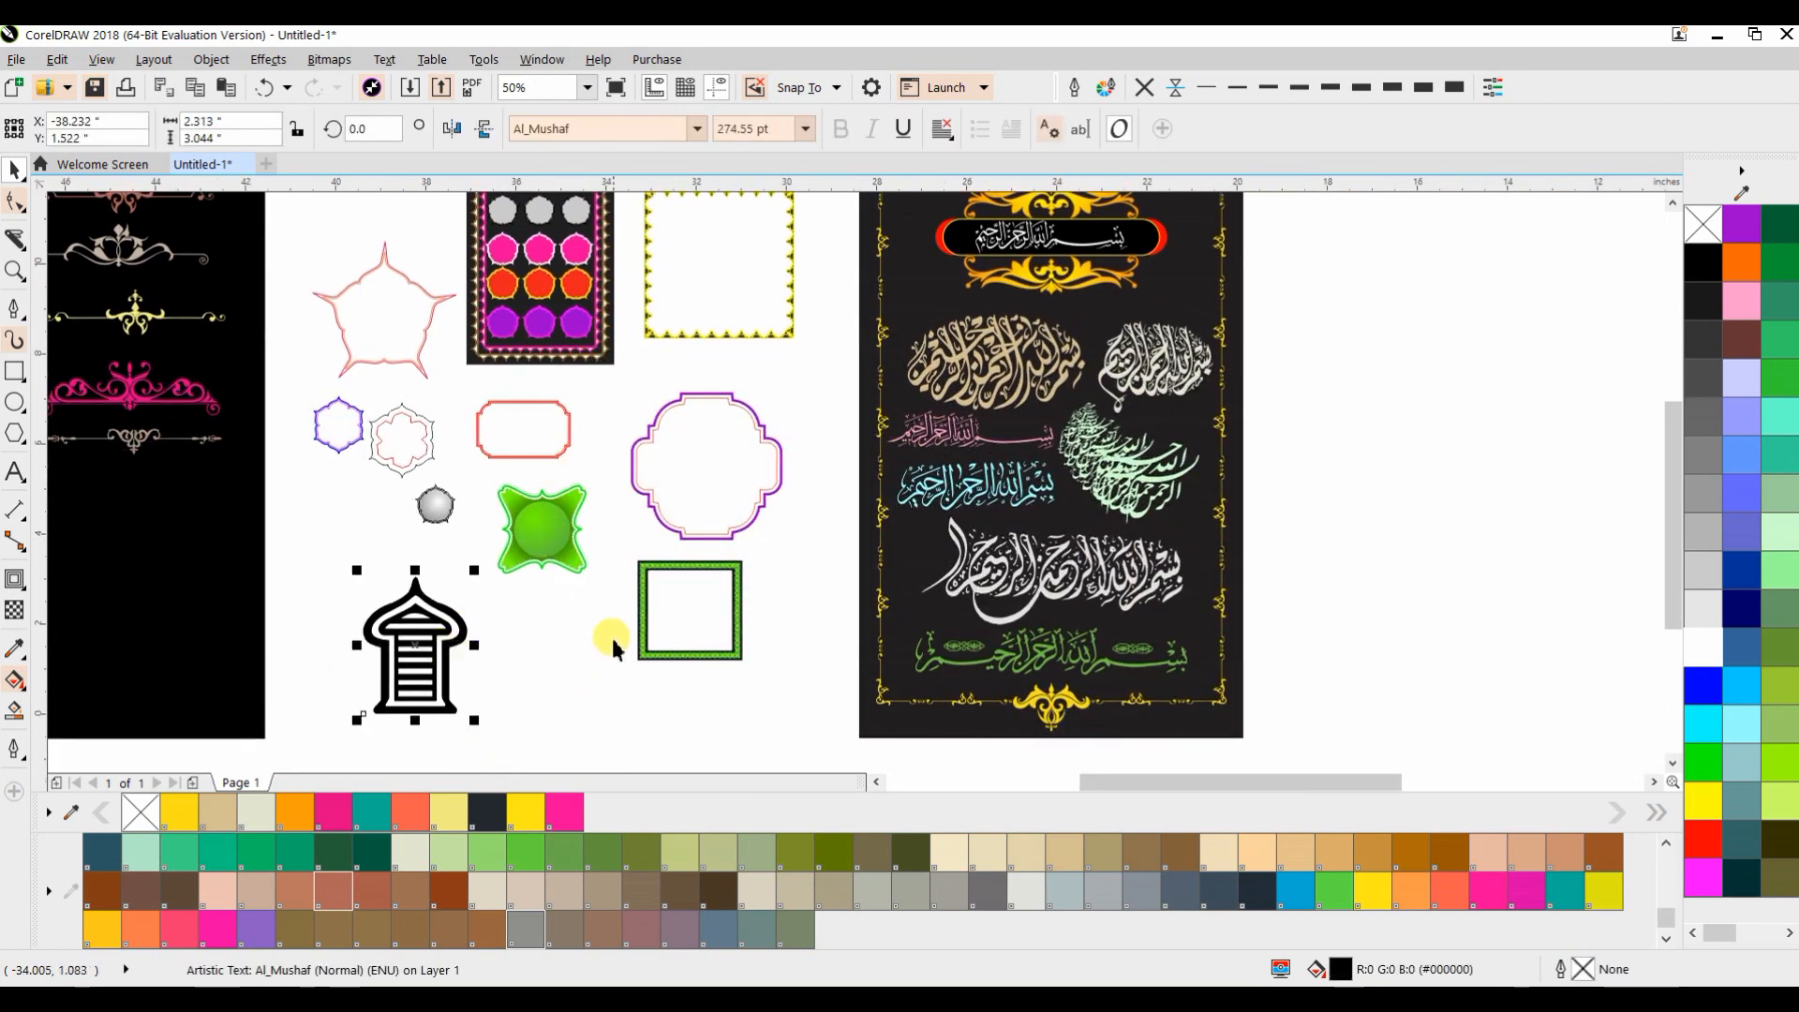
scroll(610, 668, "down", 2)
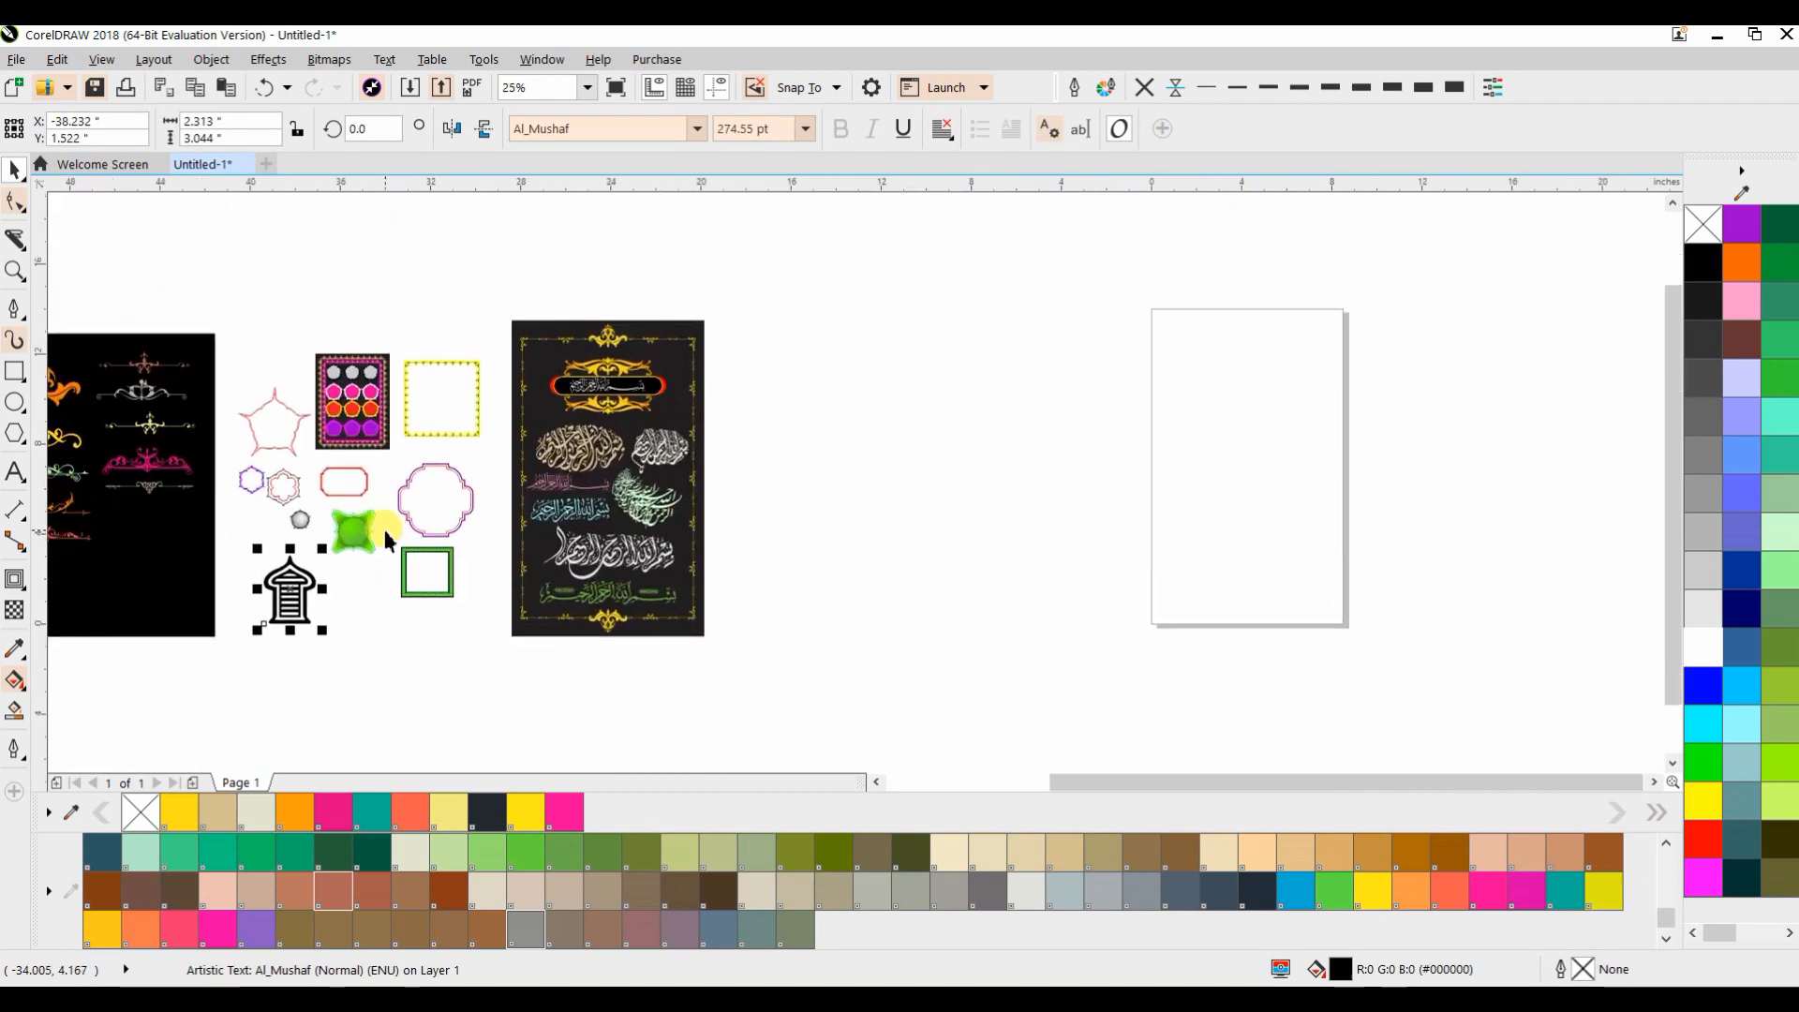
left_click(341, 497)
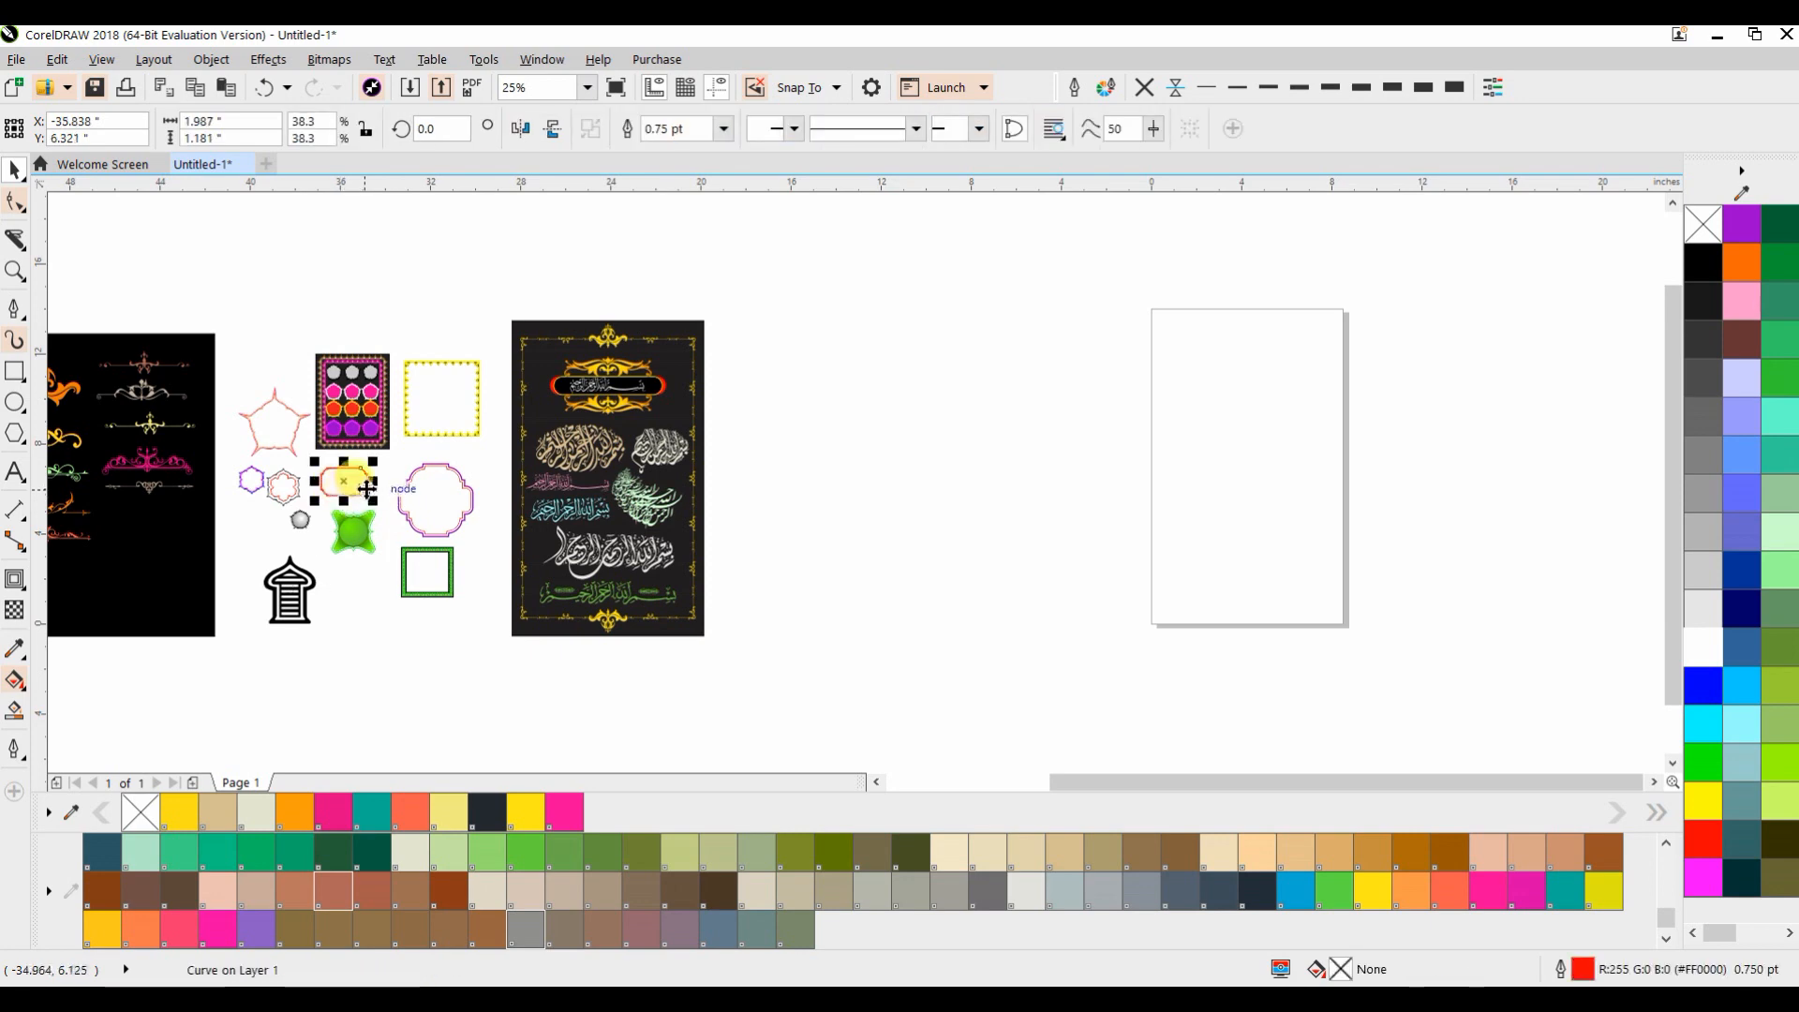
scroll(347, 488, "up", 4)
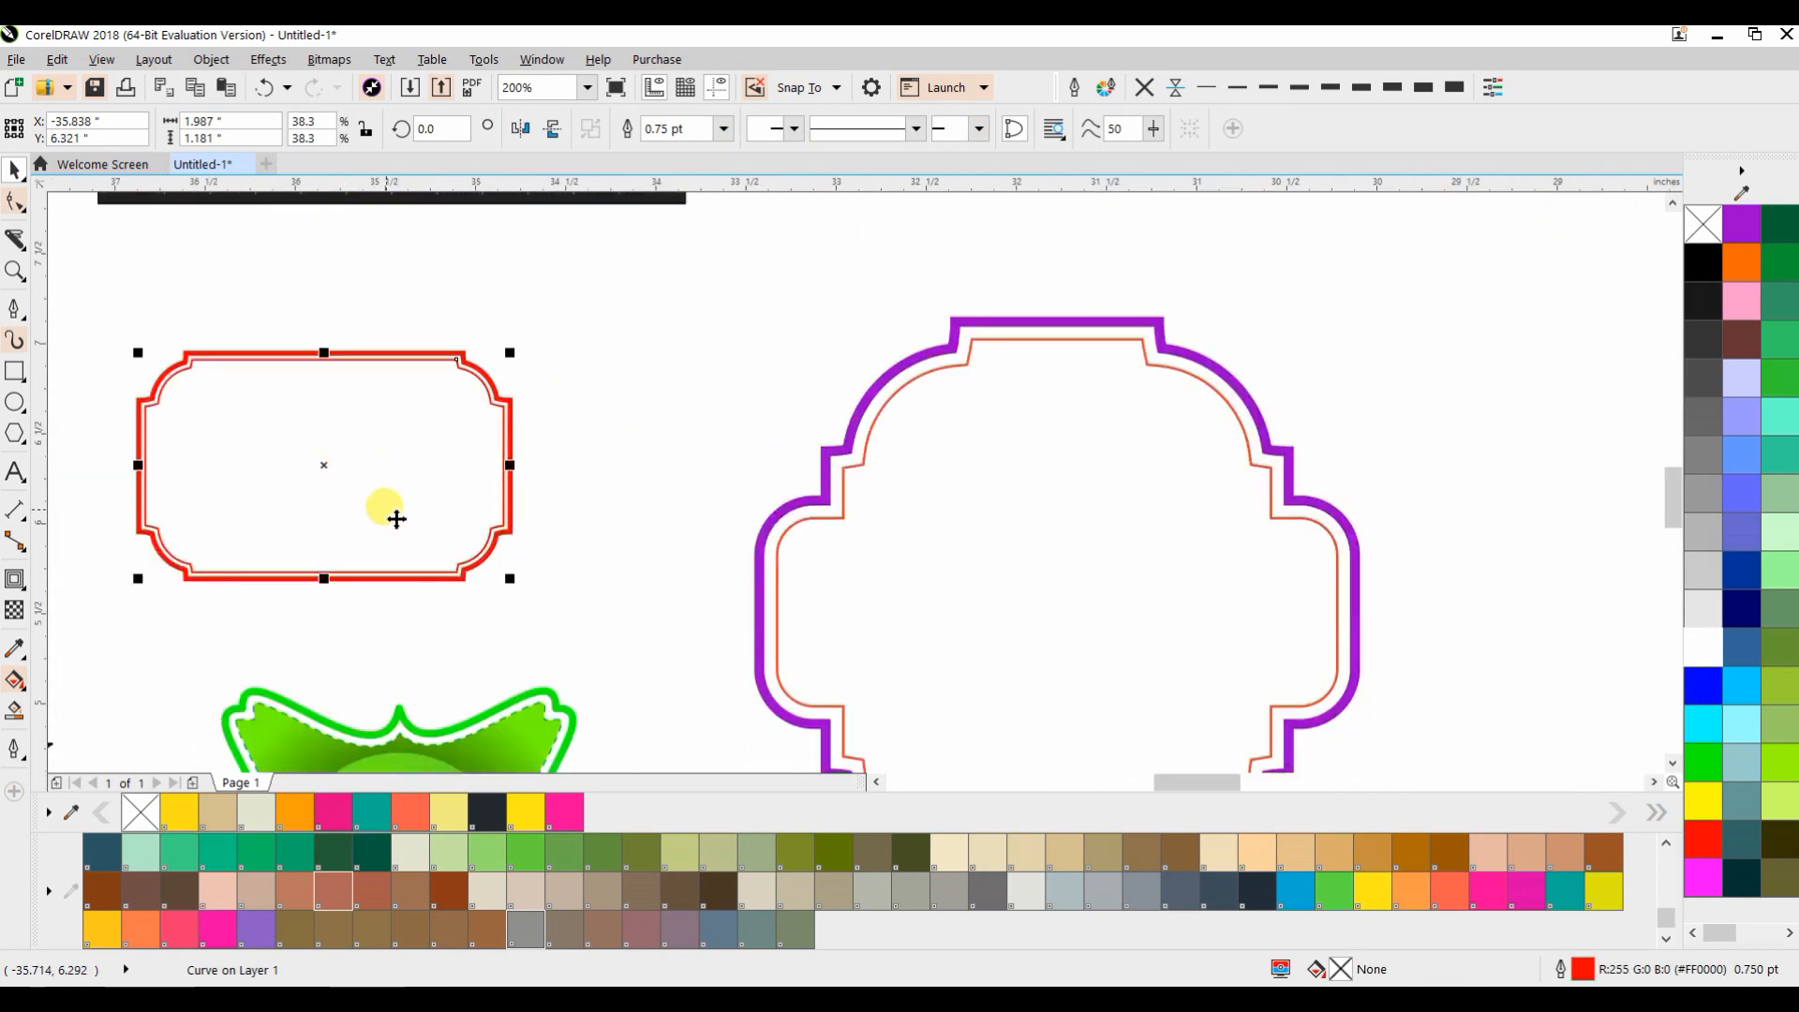
left_click(266, 506)
scroll(205, 474, "up", 1)
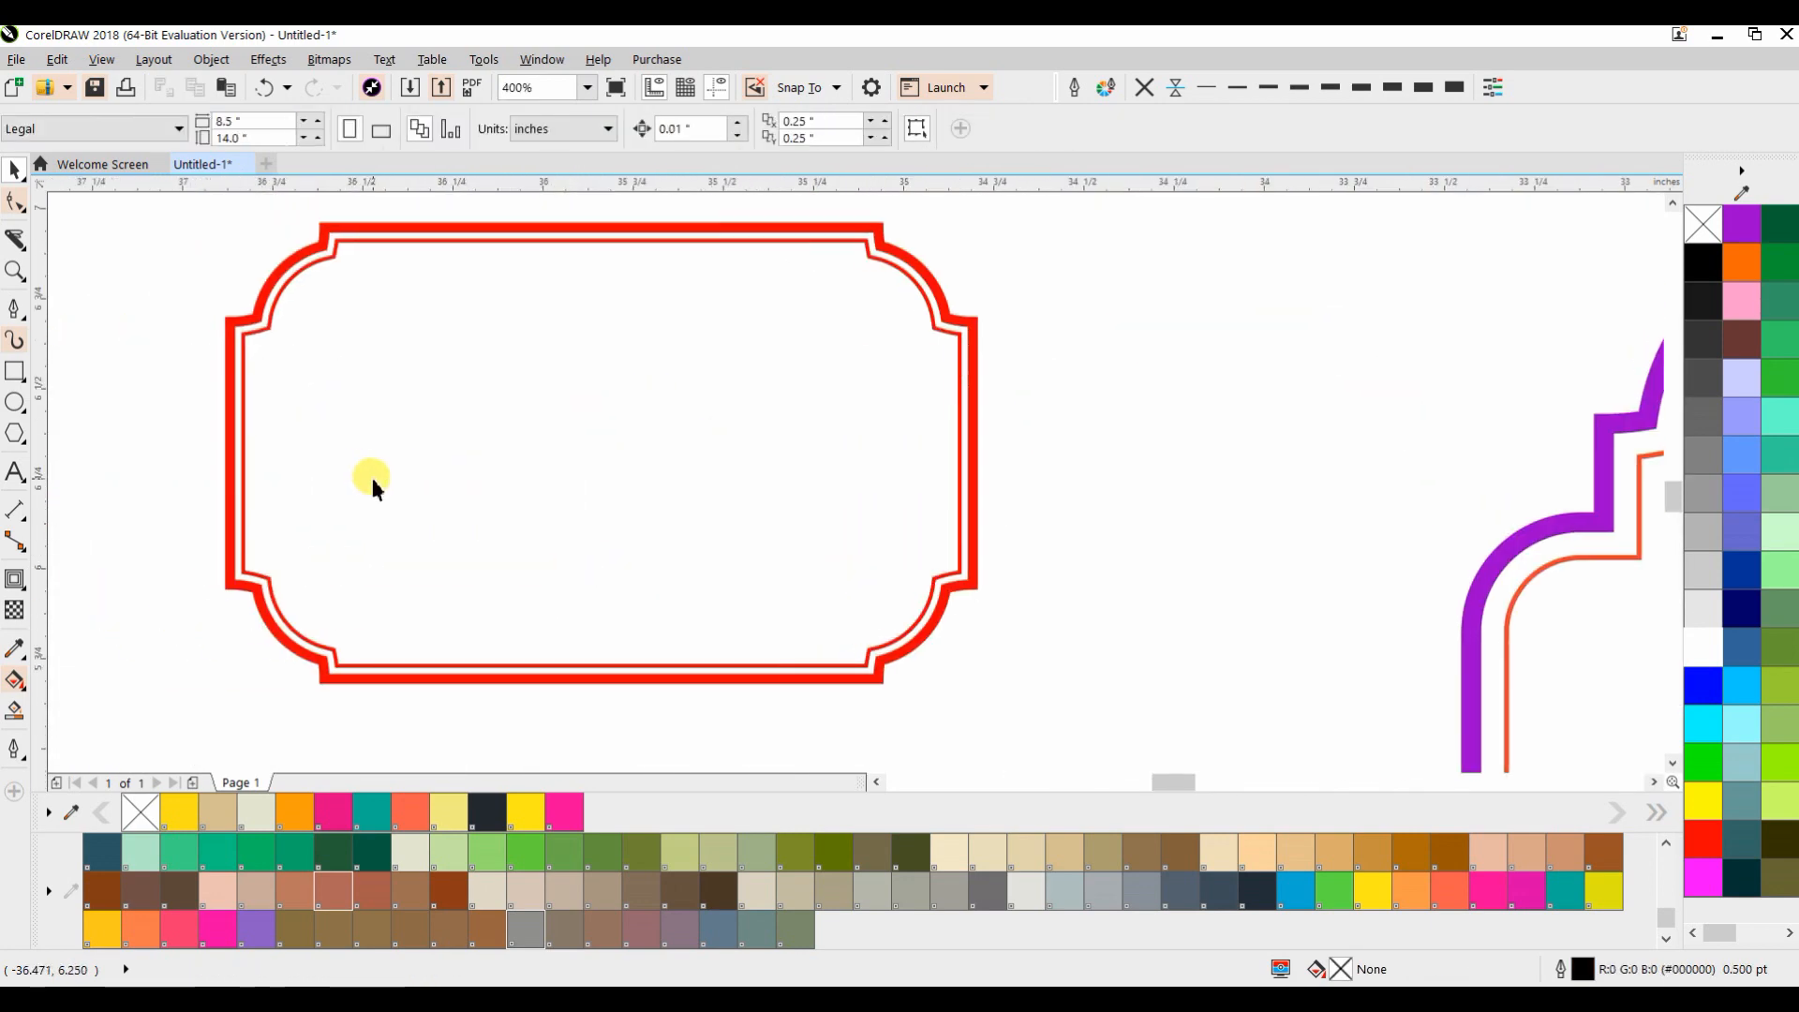
scroll(369, 474, "down", 1)
scroll(562, 529, "down", 3)
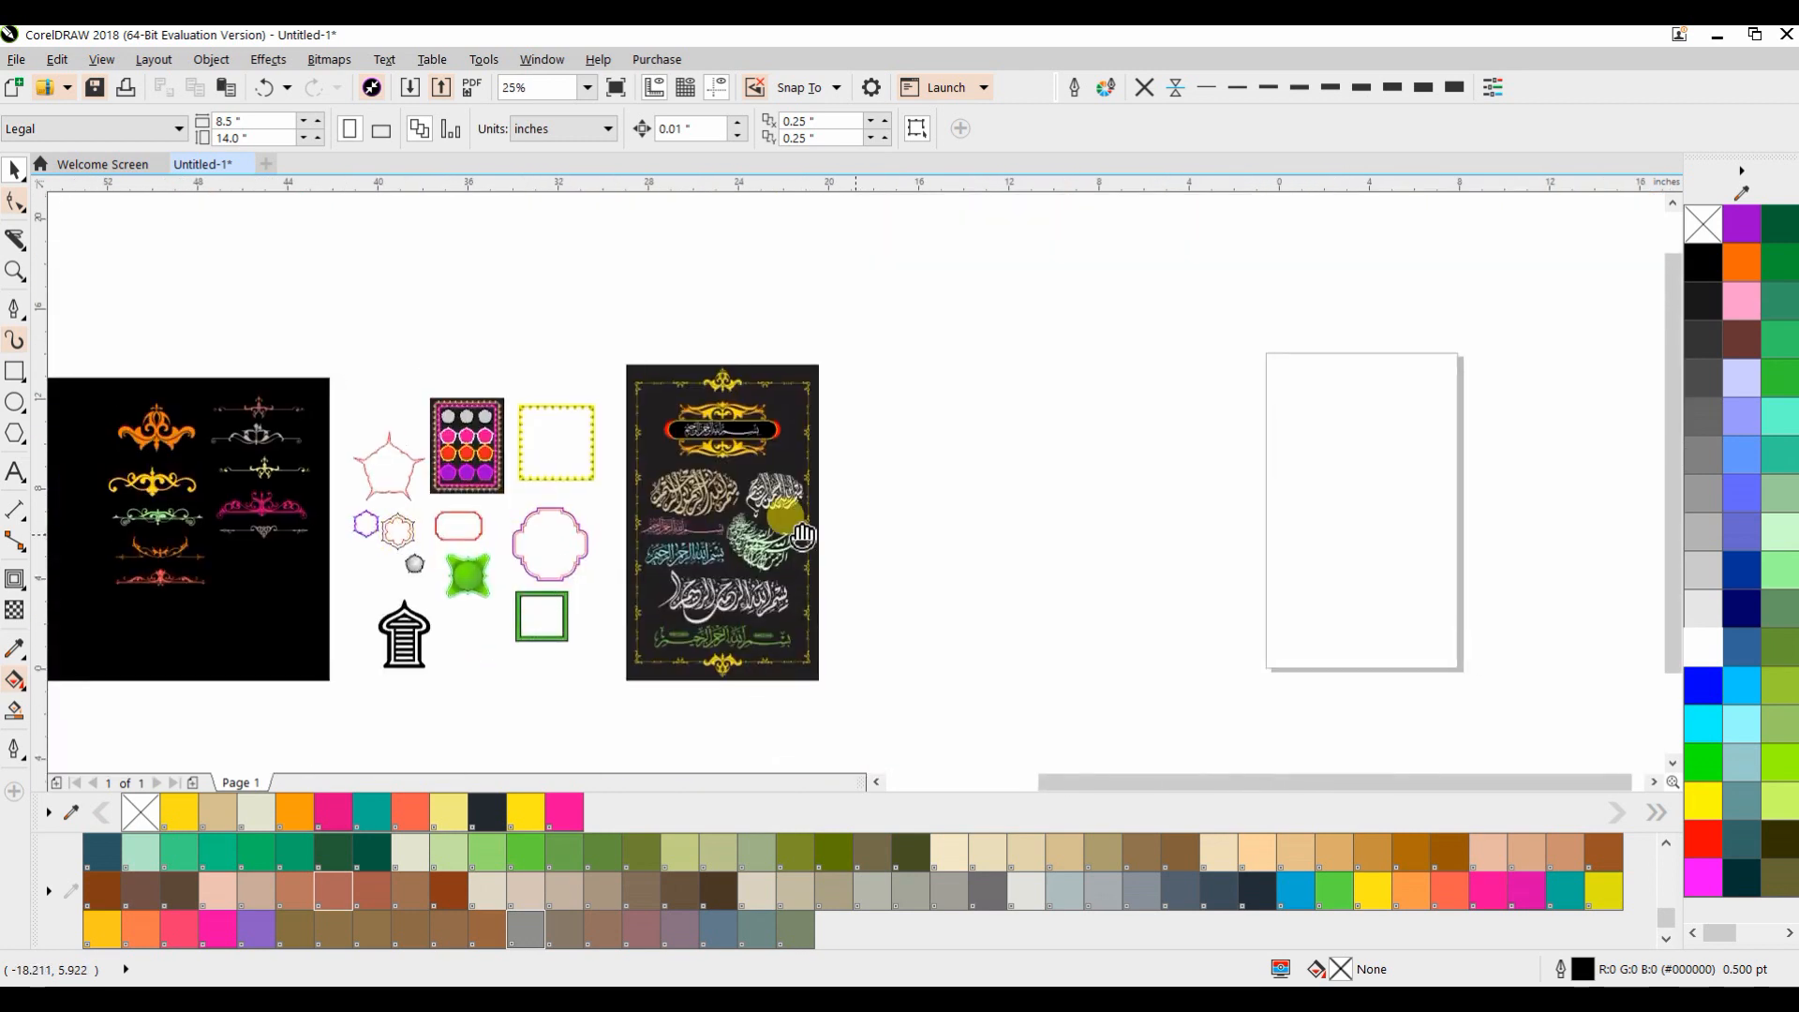
Draw a rectangle about 7.75 by 12.917 inches on the blank page and center it on the page
left_click_drag(803, 535, 575, 491)
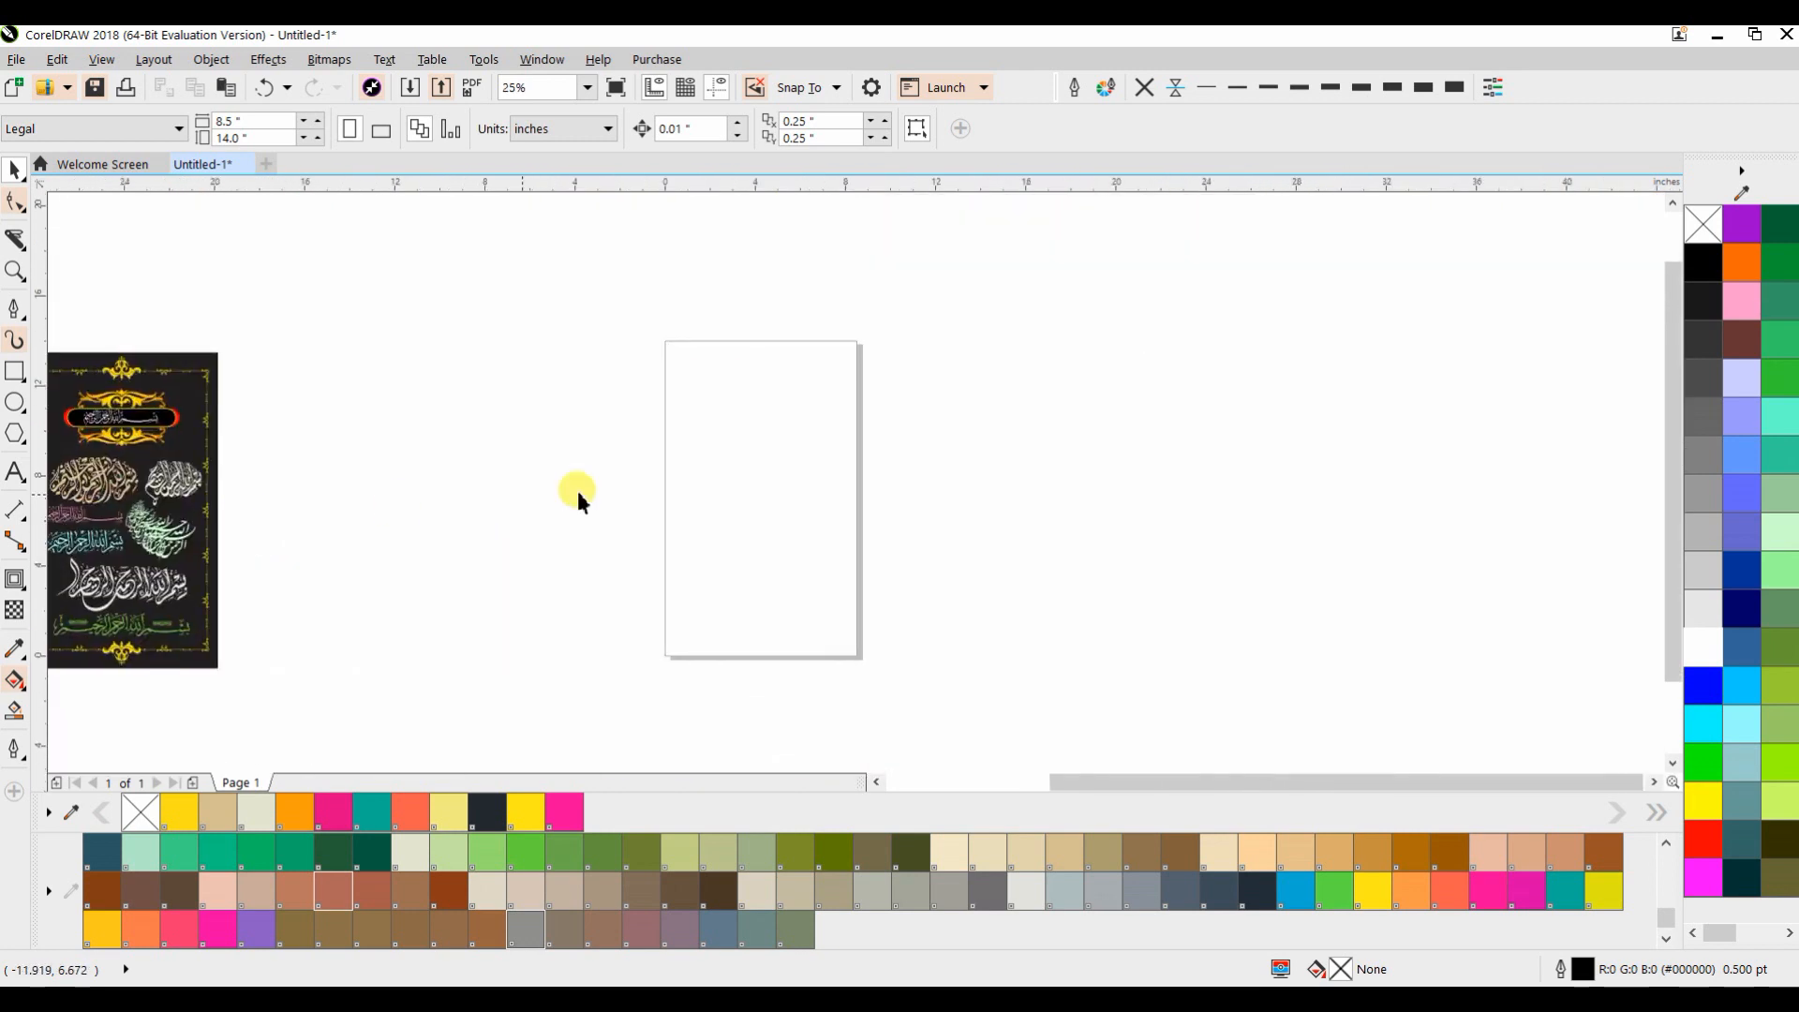
left_click(14, 371)
left_click_drag(675, 350, 851, 641)
left_click(14, 201)
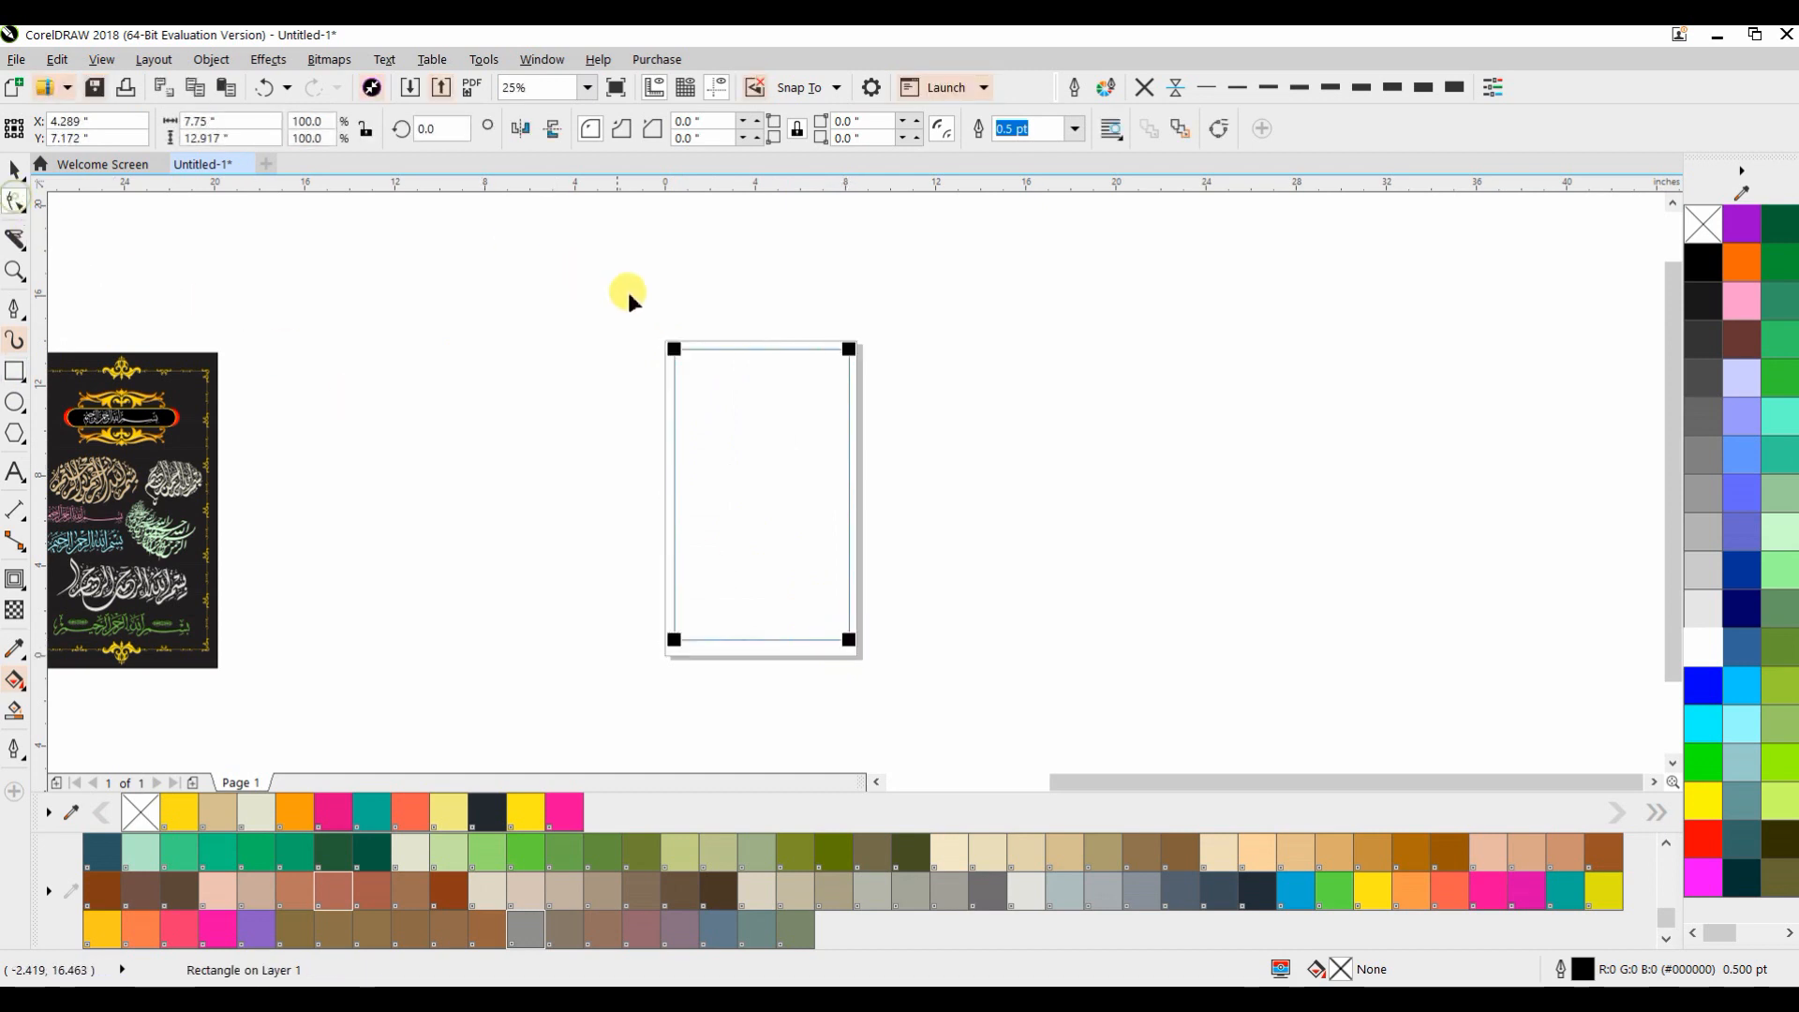
left_click(14, 172)
key("p")
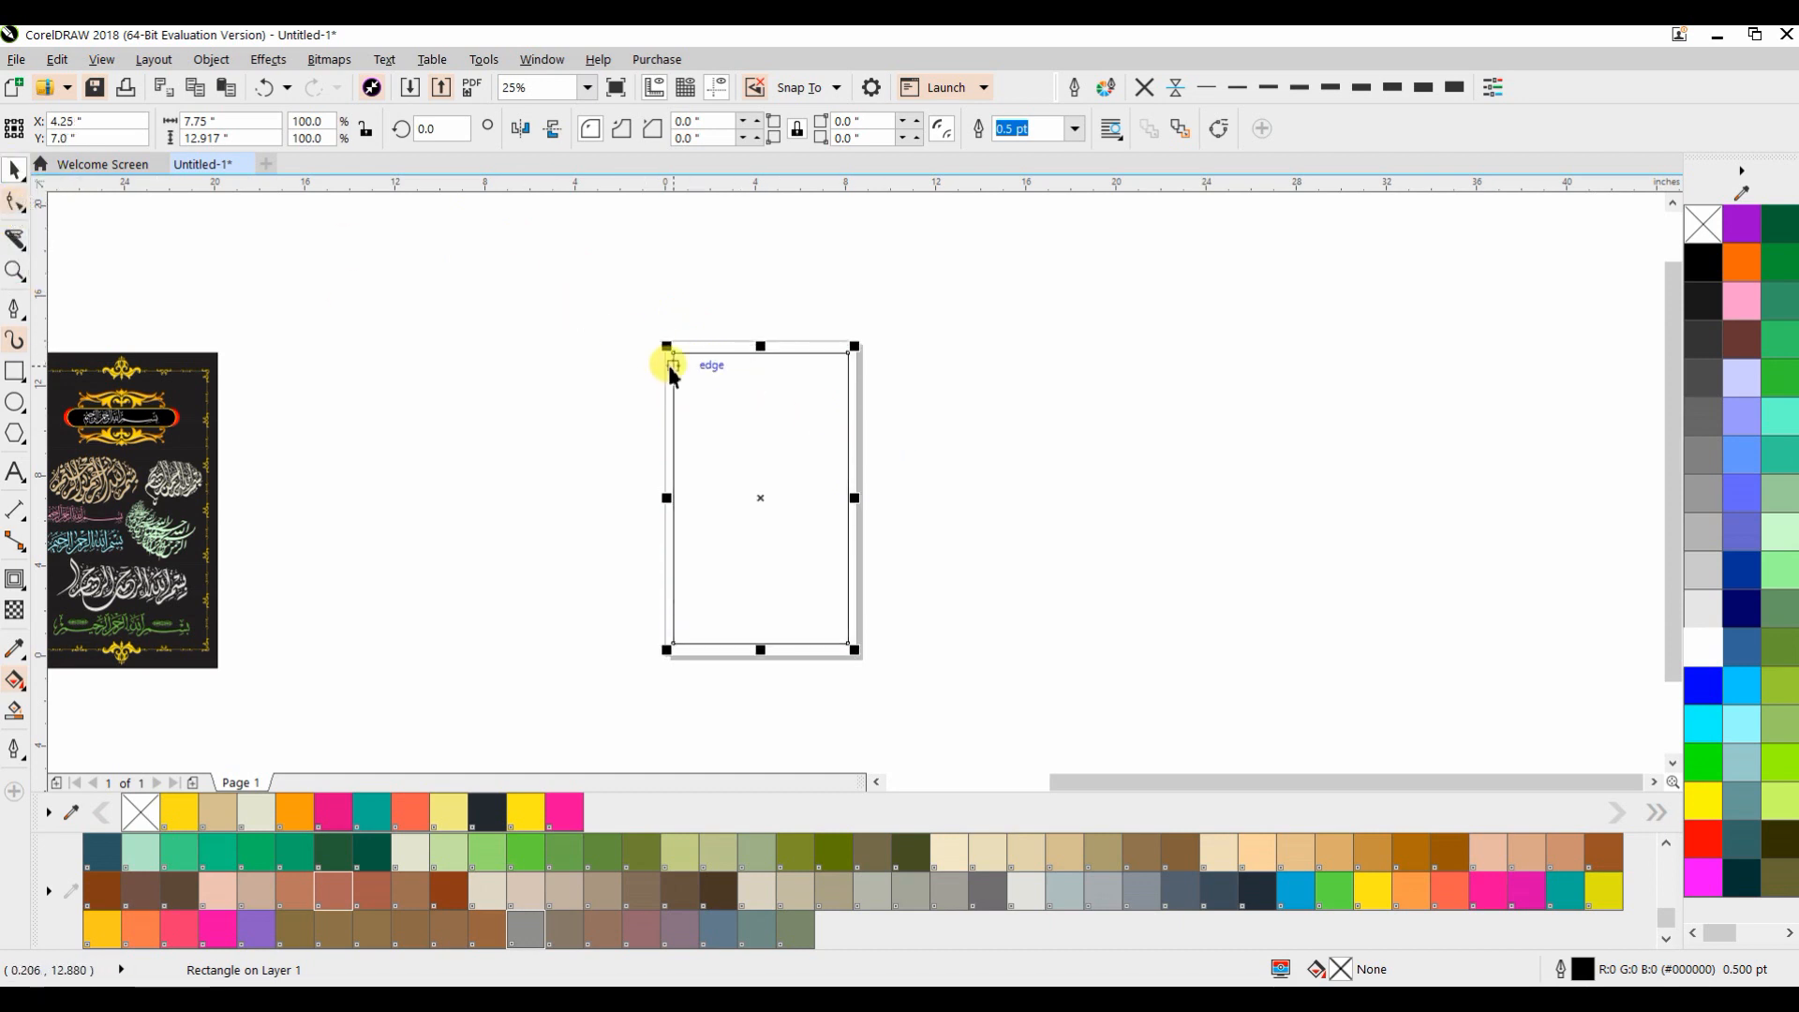
left_click(588, 366)
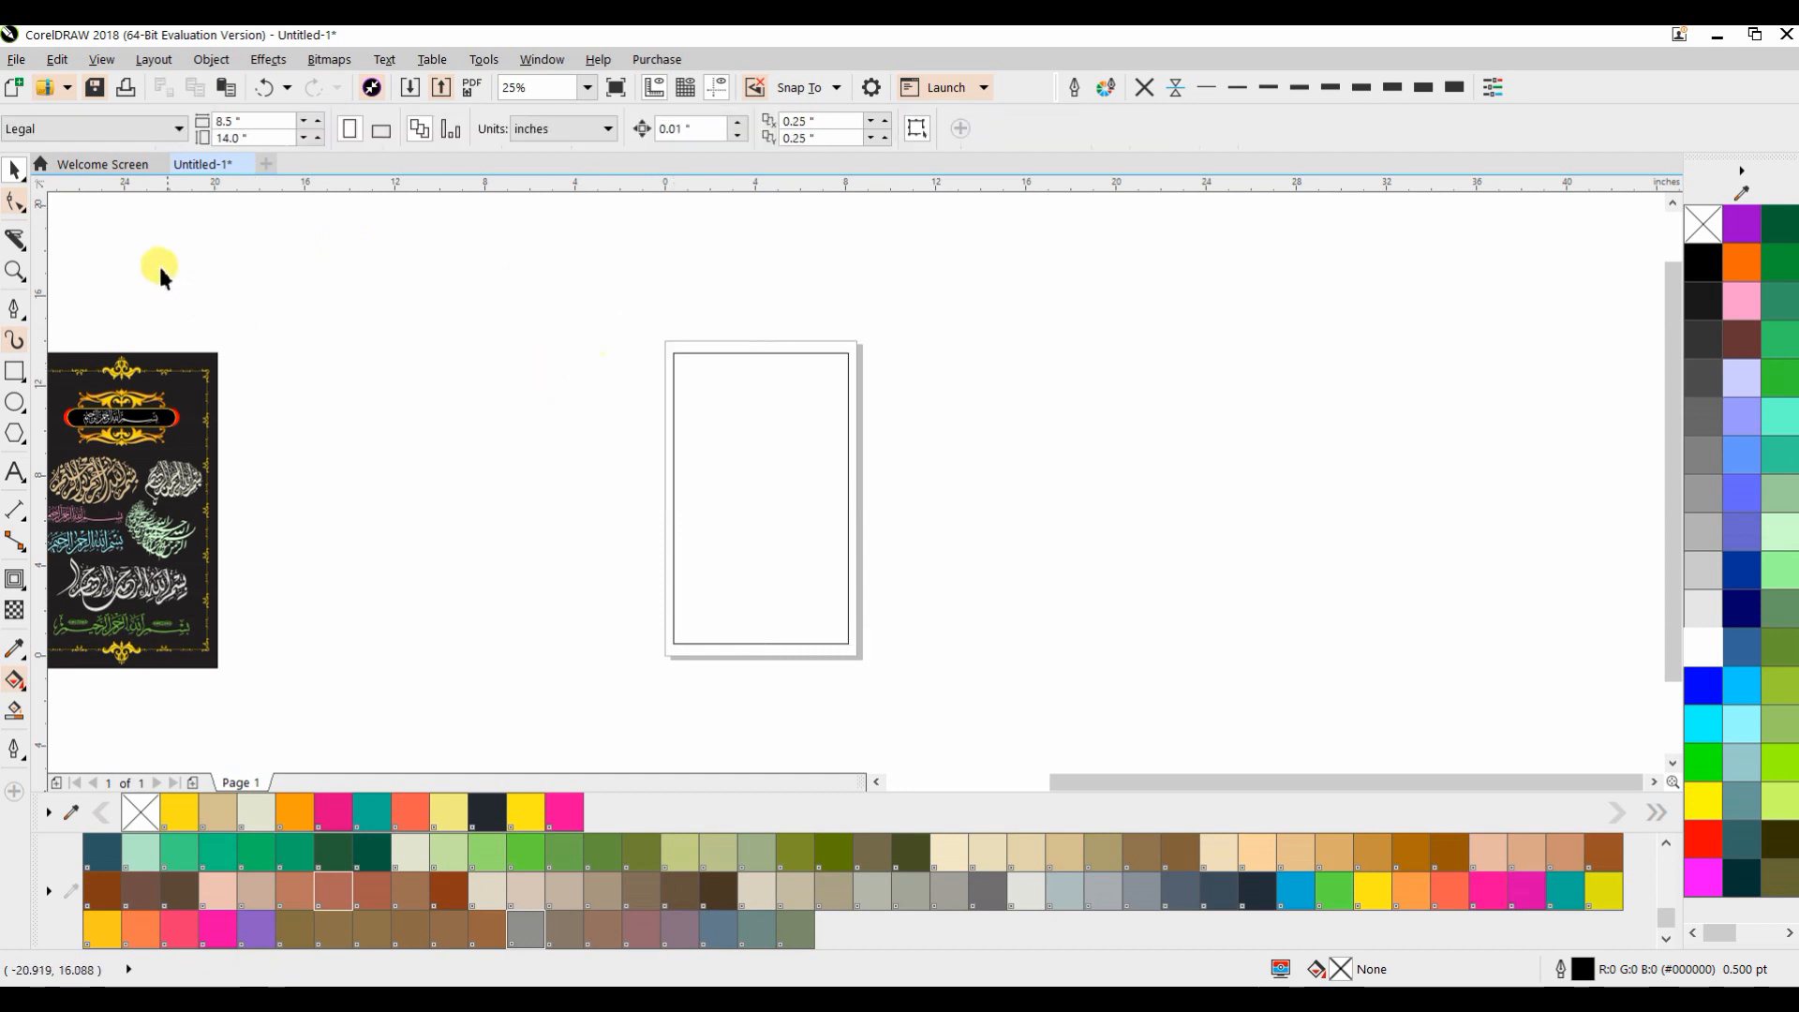
Round all four corners of the rectangle to a radius of about 1.789 inches
left_click(20, 203)
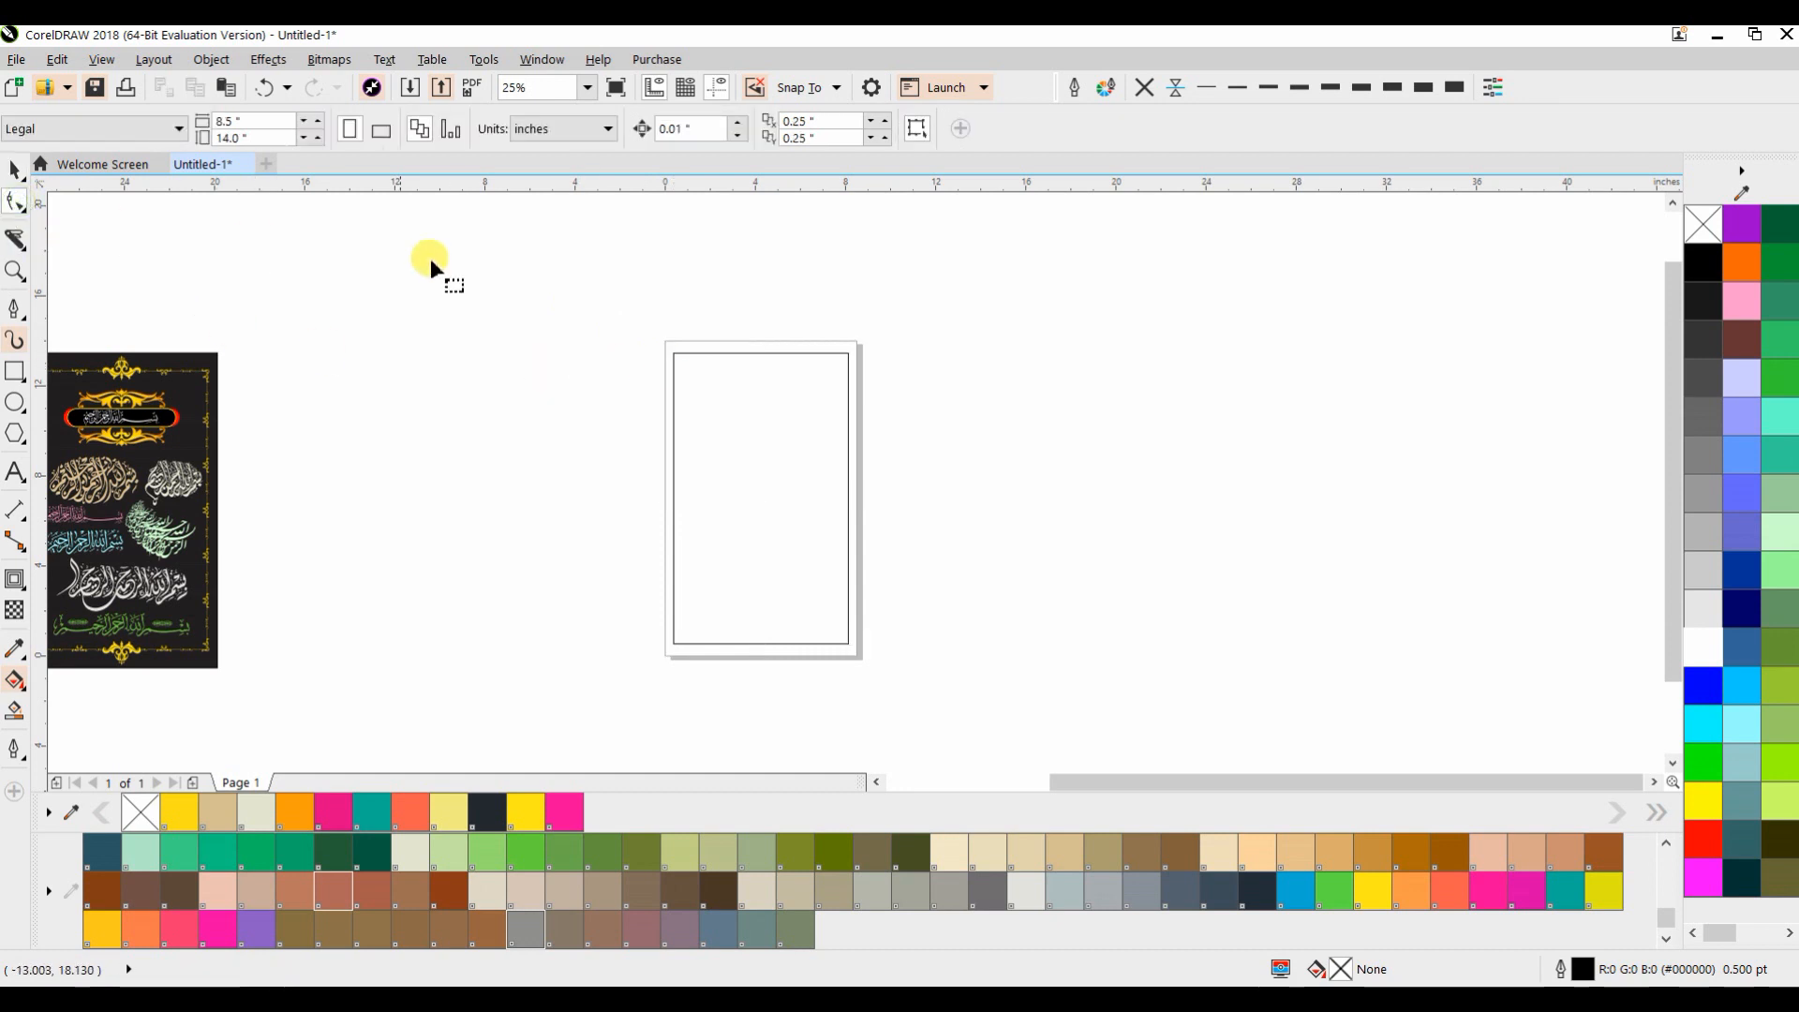
left_click(710, 368)
left_click_drag(673, 353, 713, 353)
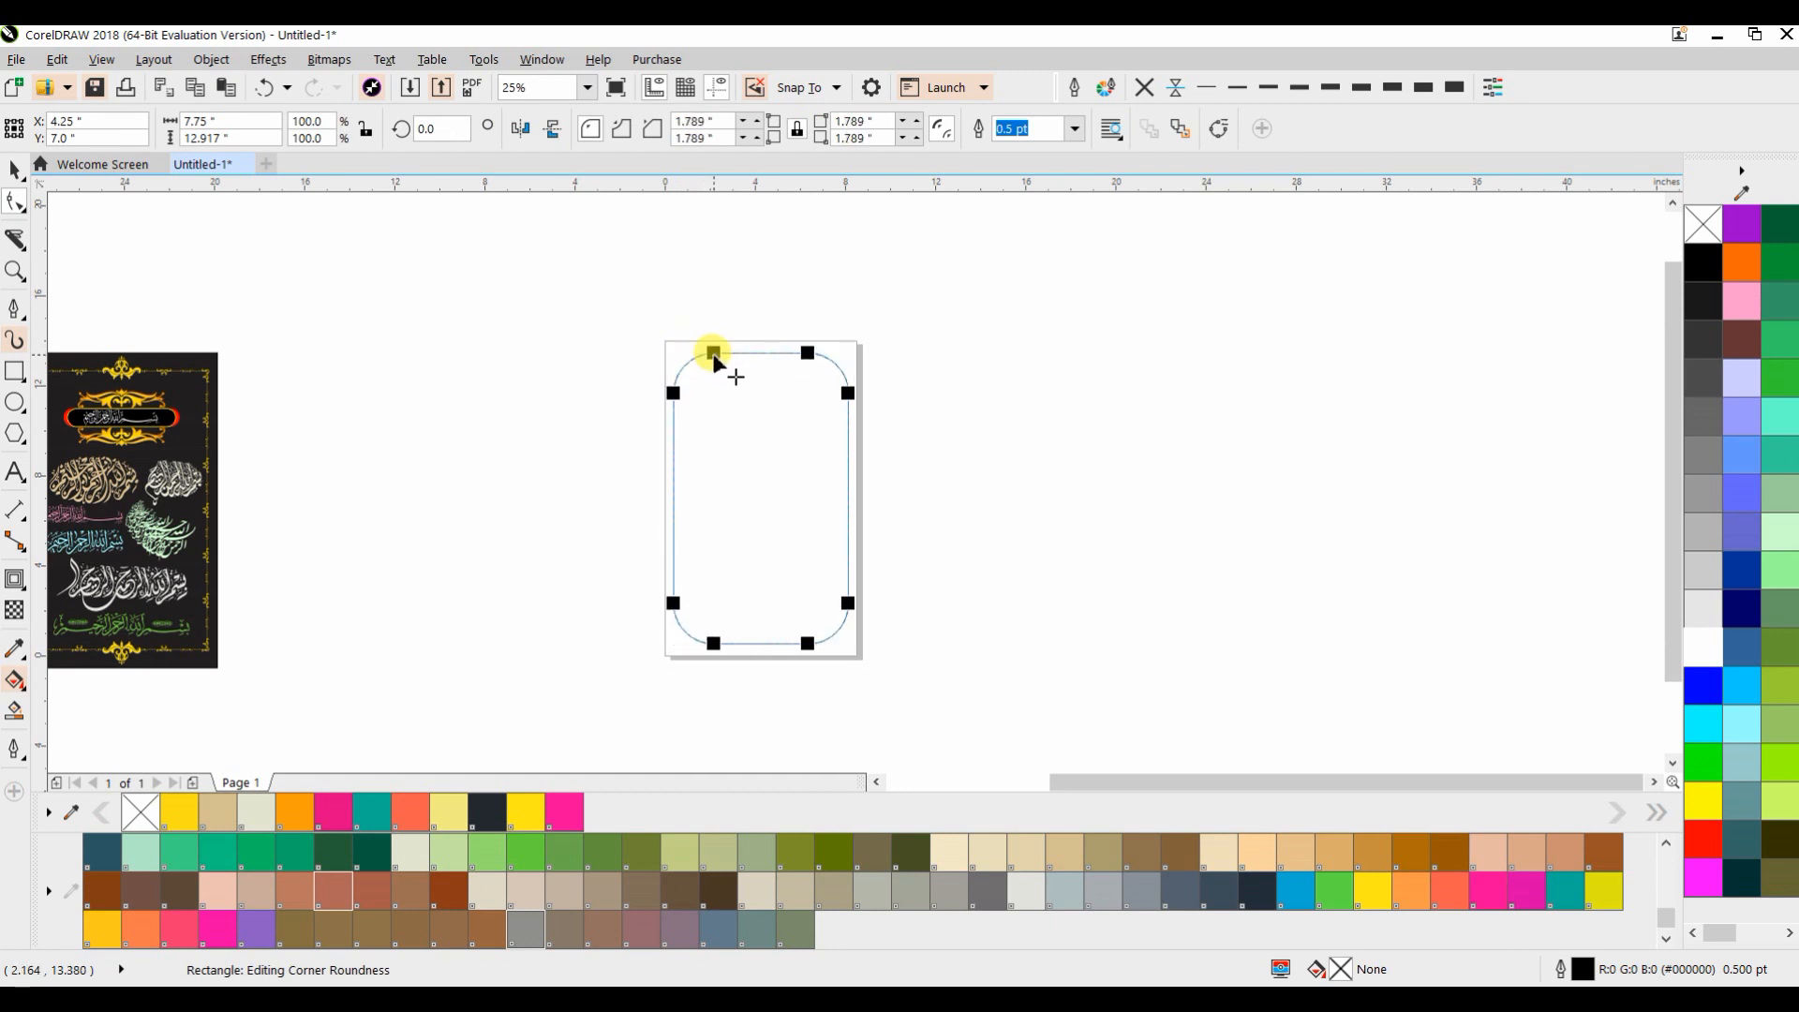
Place a copy of the rounded rectangle to the right of the page and give it scalloped corners
left_click(15, 170)
left_click_drag(712, 419, 947, 425)
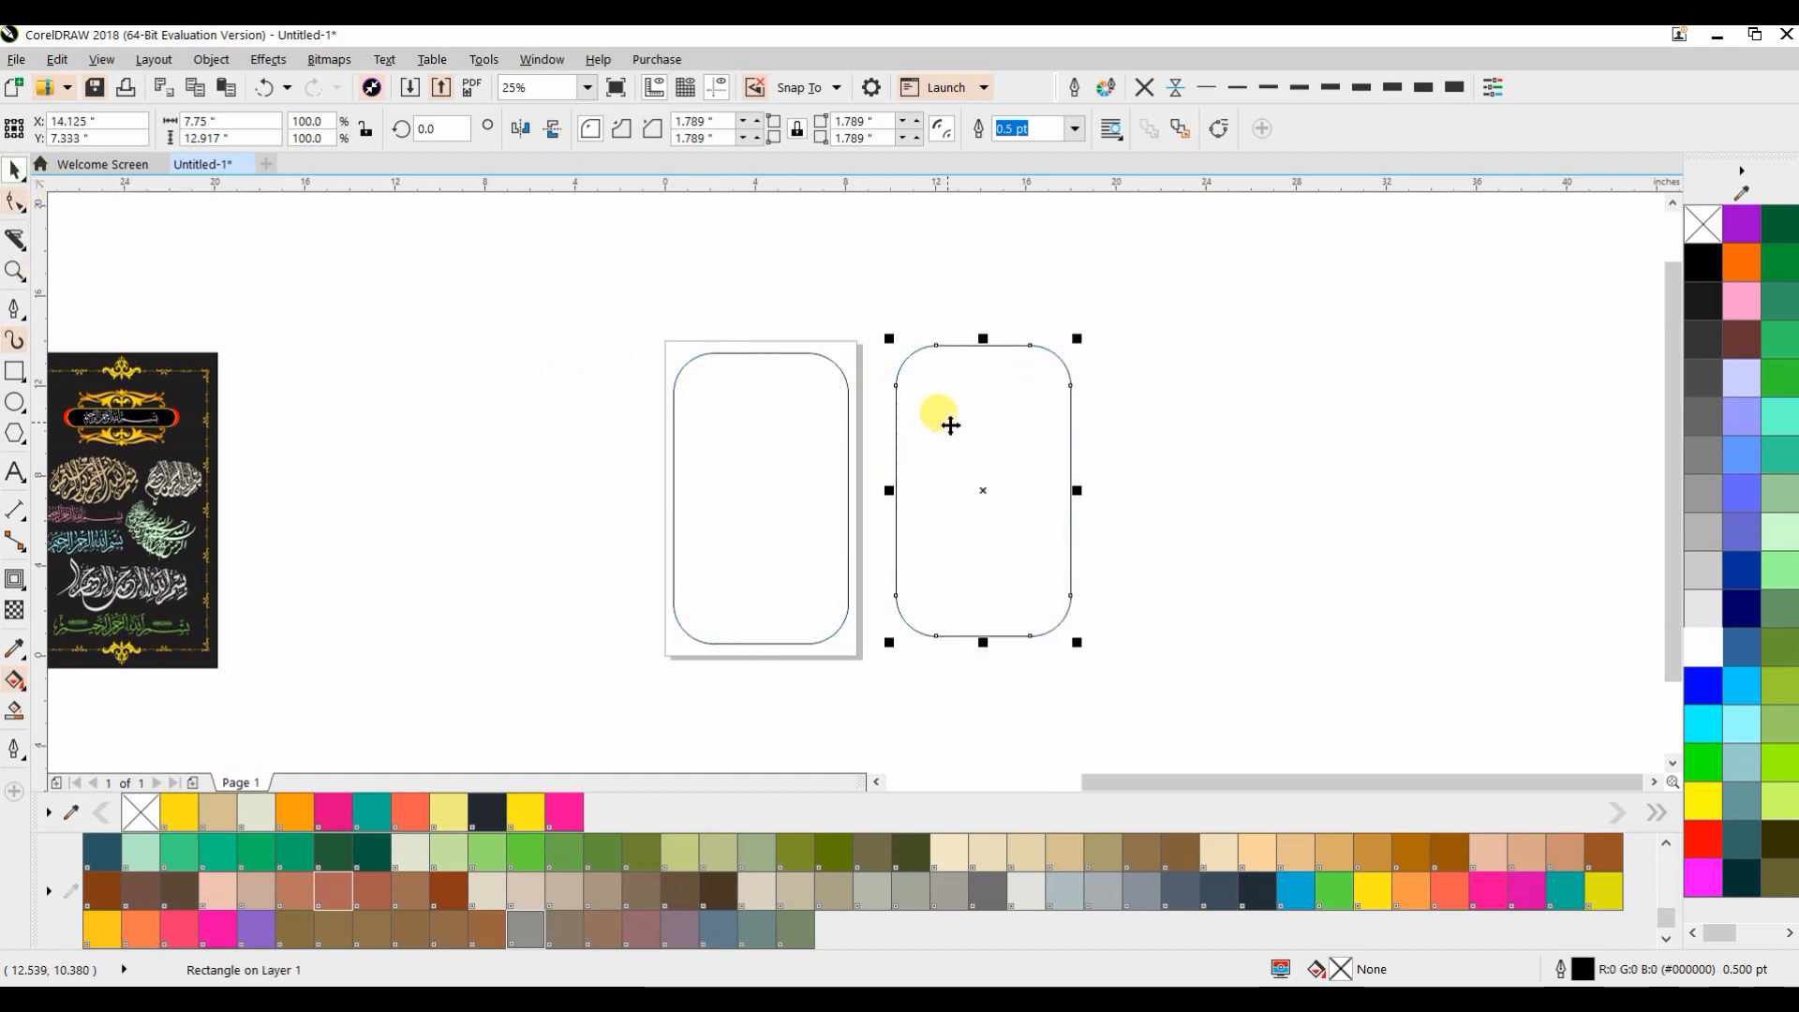
left_click(623, 129)
Align the centers of the rounded and scalloped rectangles horizontally and vertically so they overlap on the page
left_click_drag(600, 286, 908, 546)
left_click_drag(1137, 704, 1137, 704)
key("e")
key("c")
left_click(1135, 699)
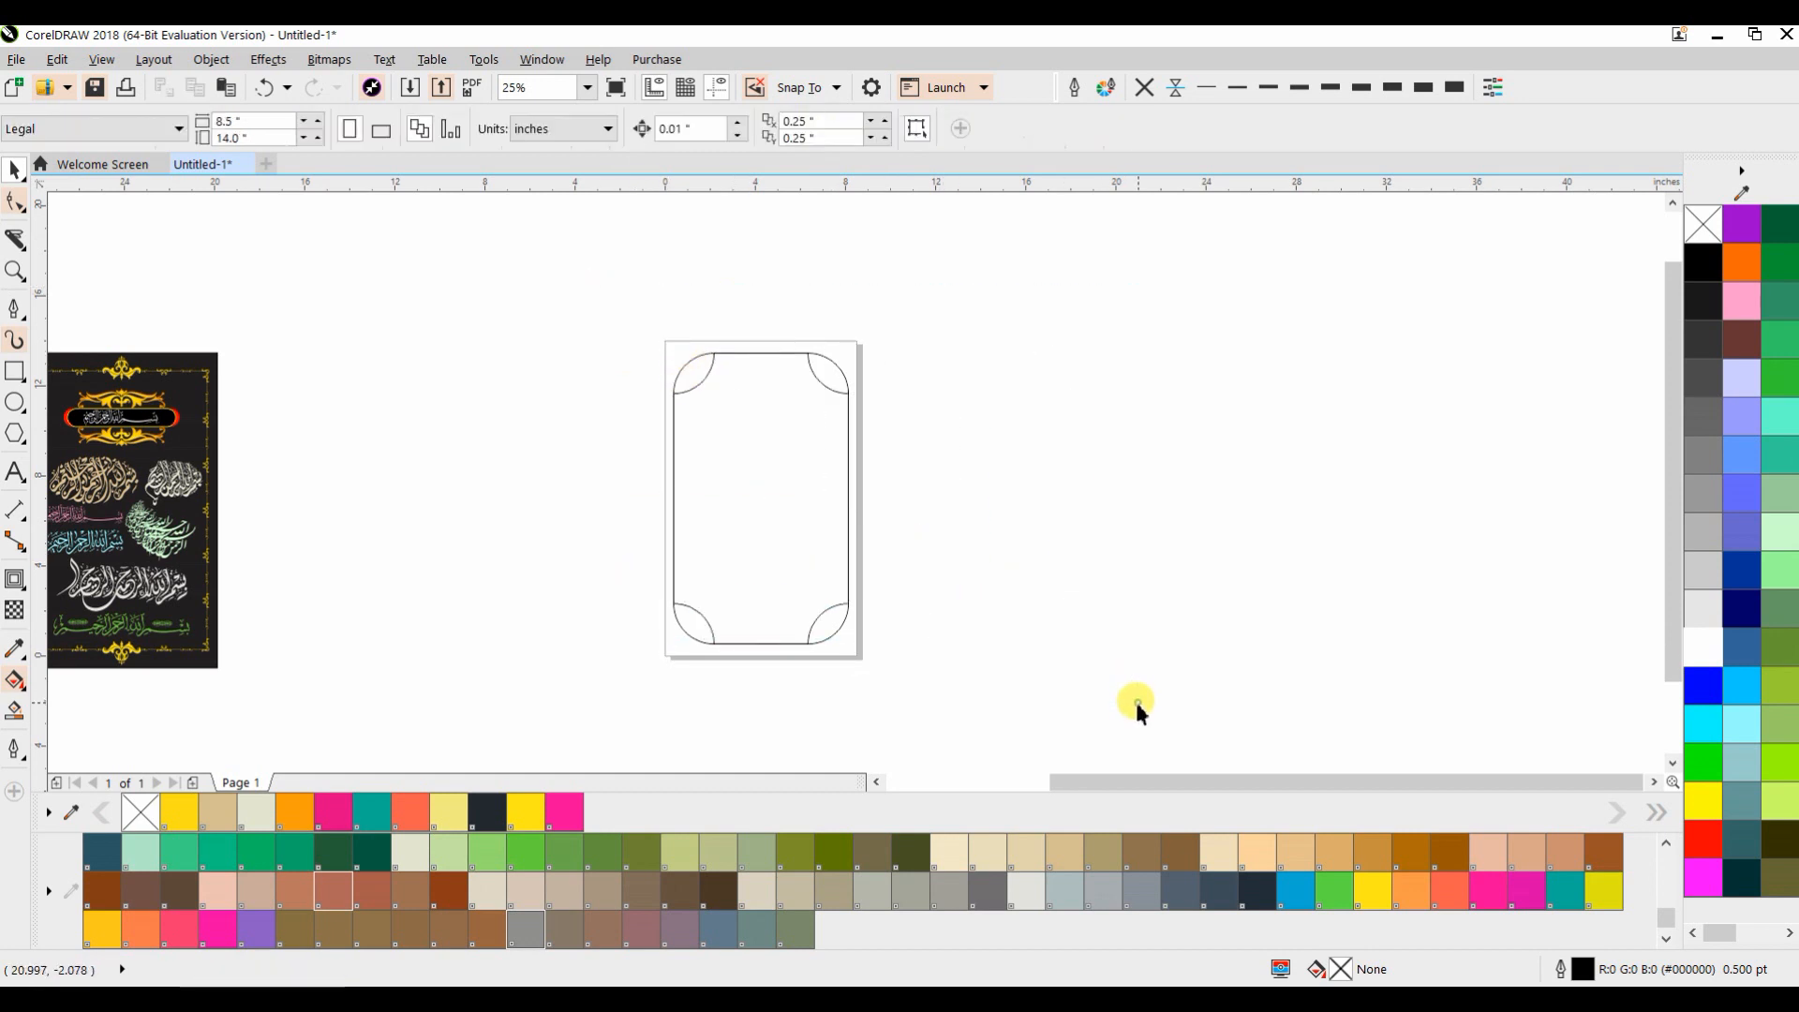
Scale the rounded rectangle down slightly about its center so it sits inside the scalloped one
left_click(839, 630)
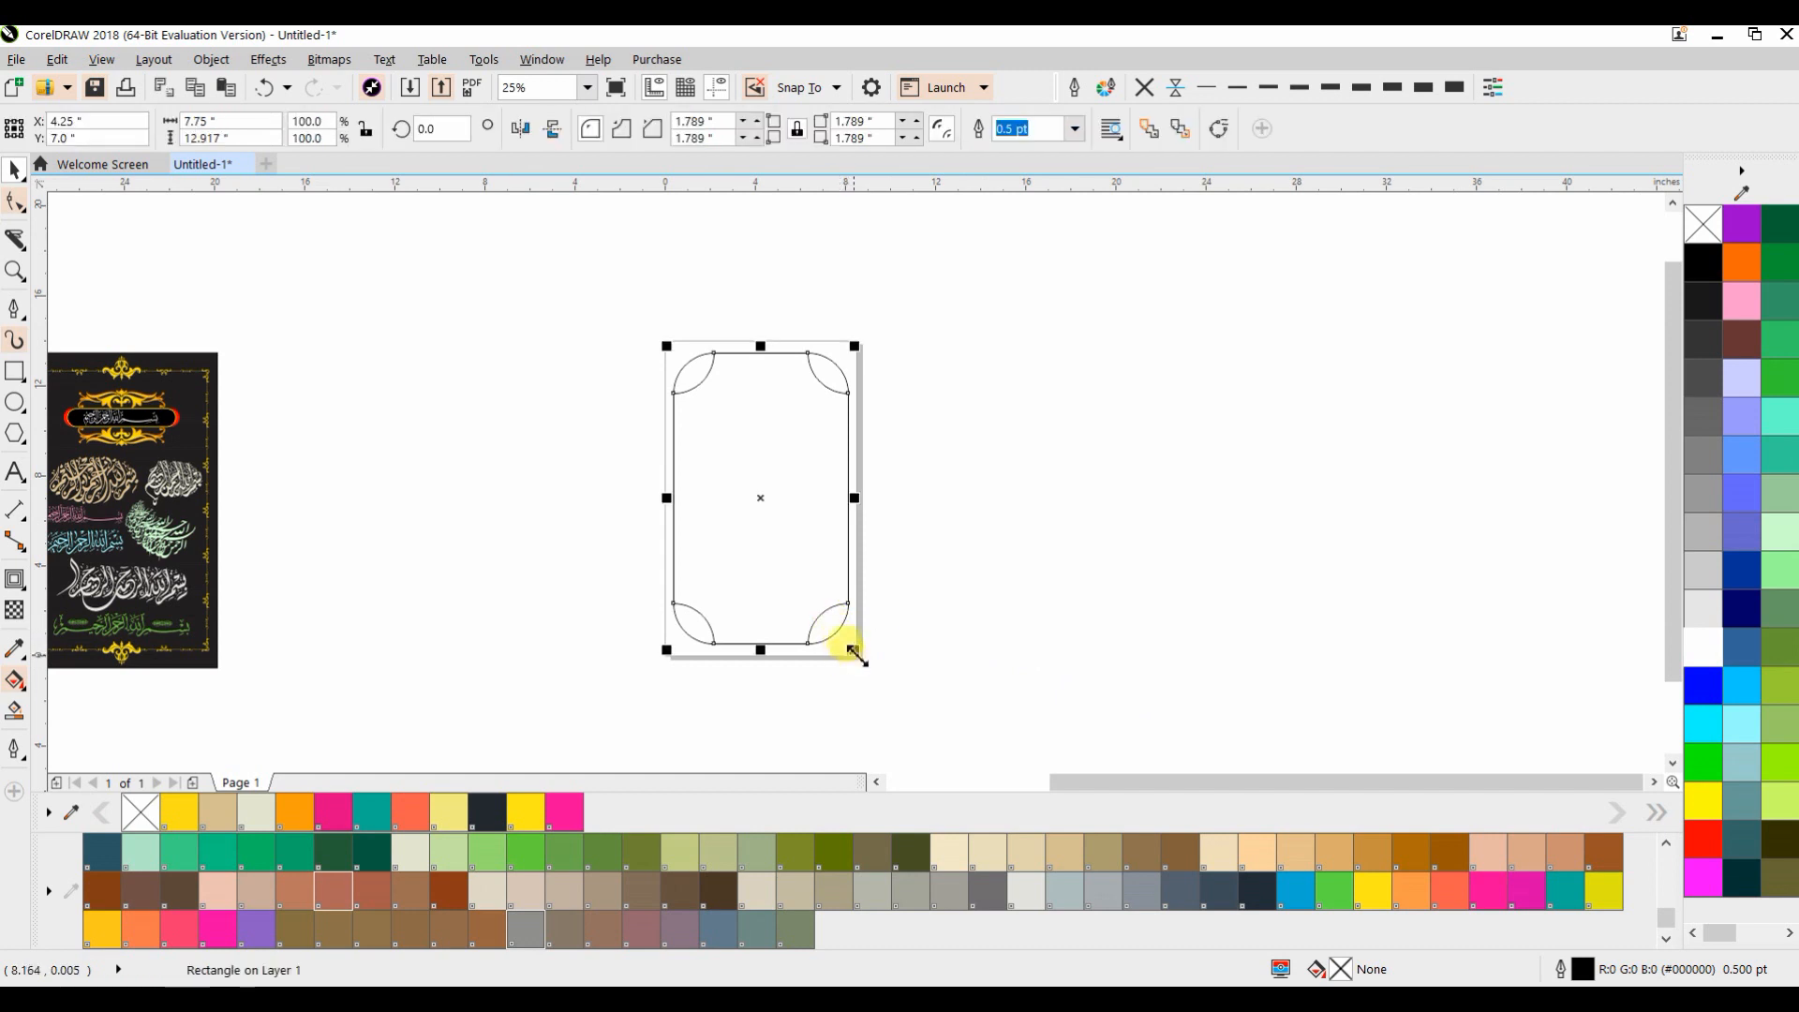
left_click_drag(855, 652, 849, 644)
left_click(891, 636)
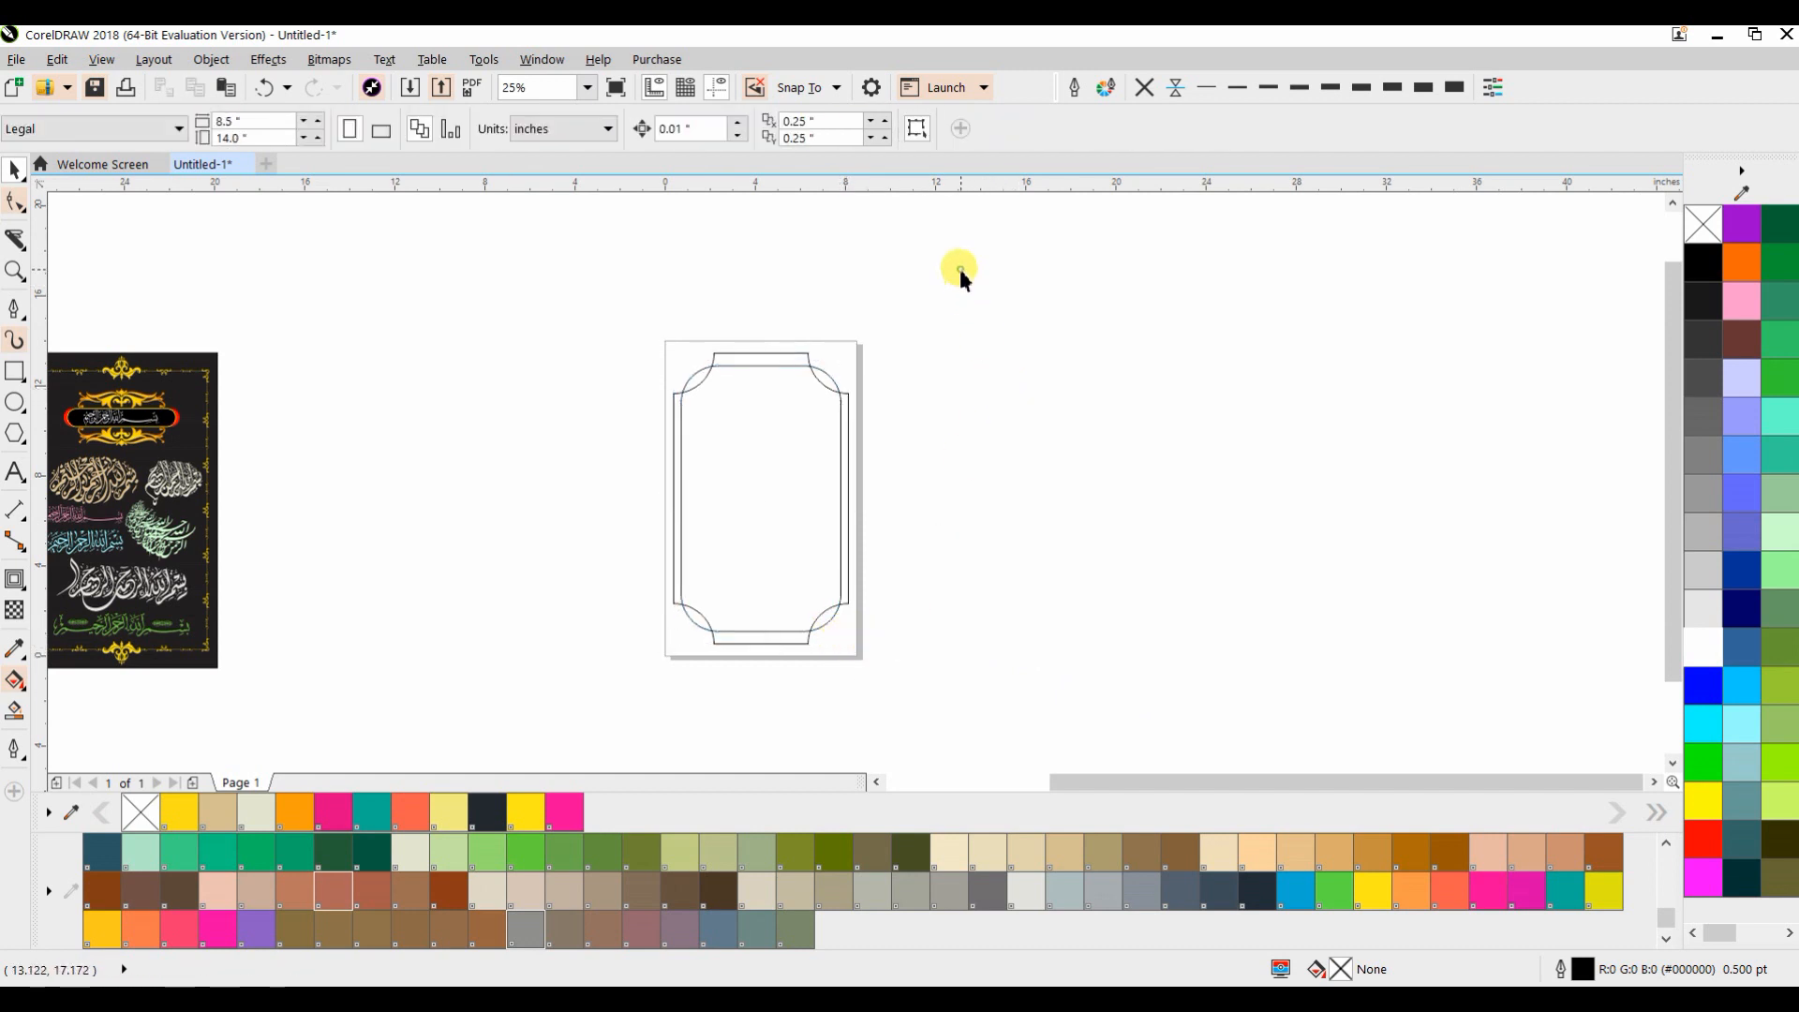
Weld the two overlapping rectangles into one frame shape and fill it with olive green PANTONE 7496 C
left_click_drag(638, 701, 638, 703)
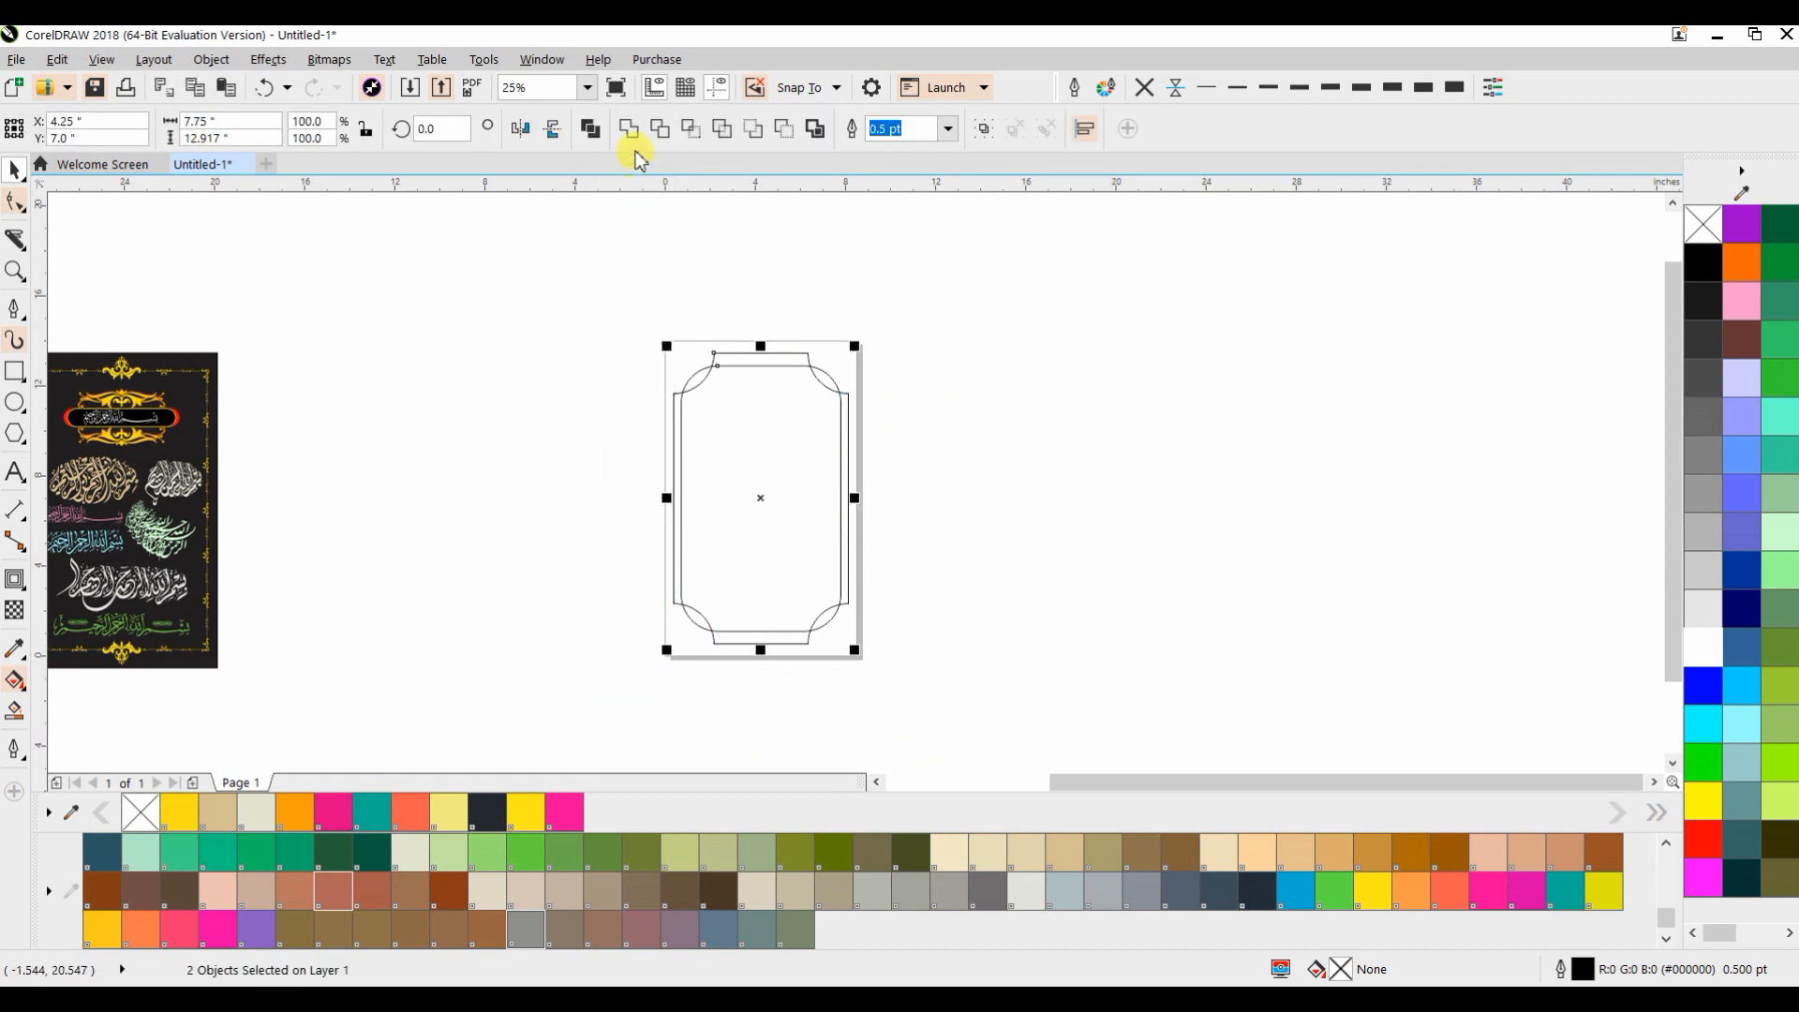
left_click(631, 134)
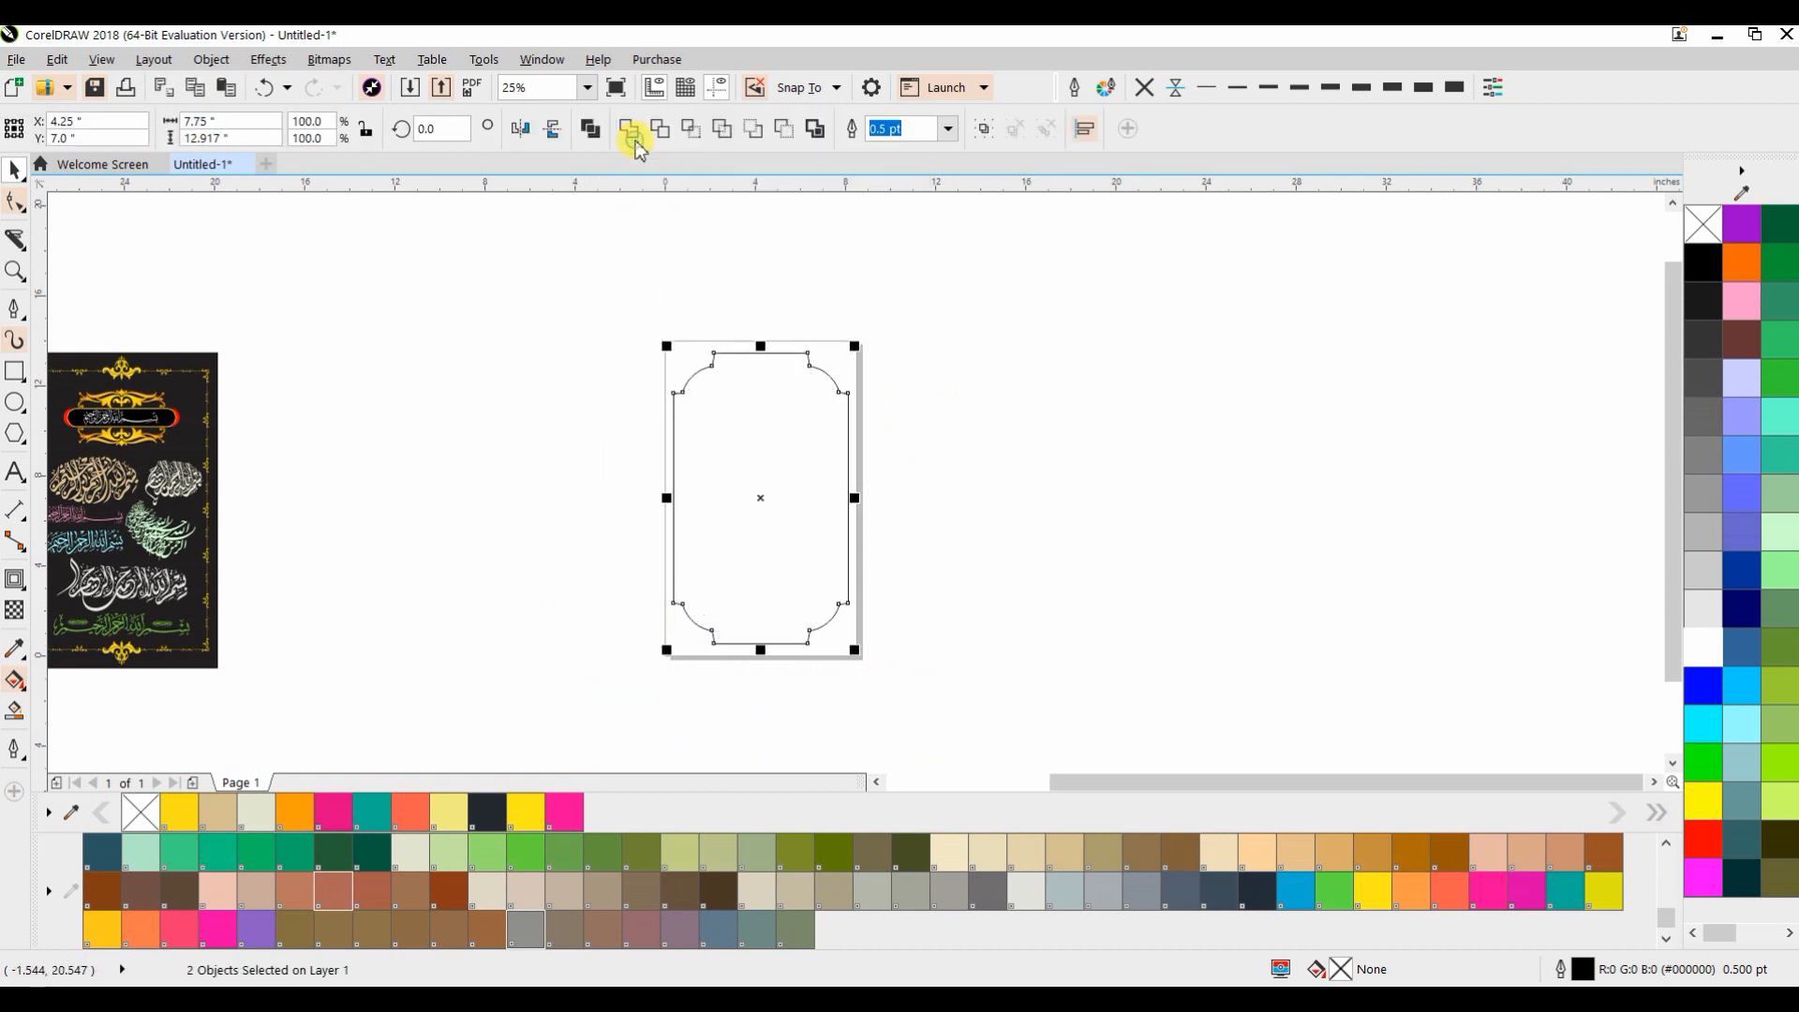
left_click(952, 441)
left_click(786, 532)
left_click(833, 852)
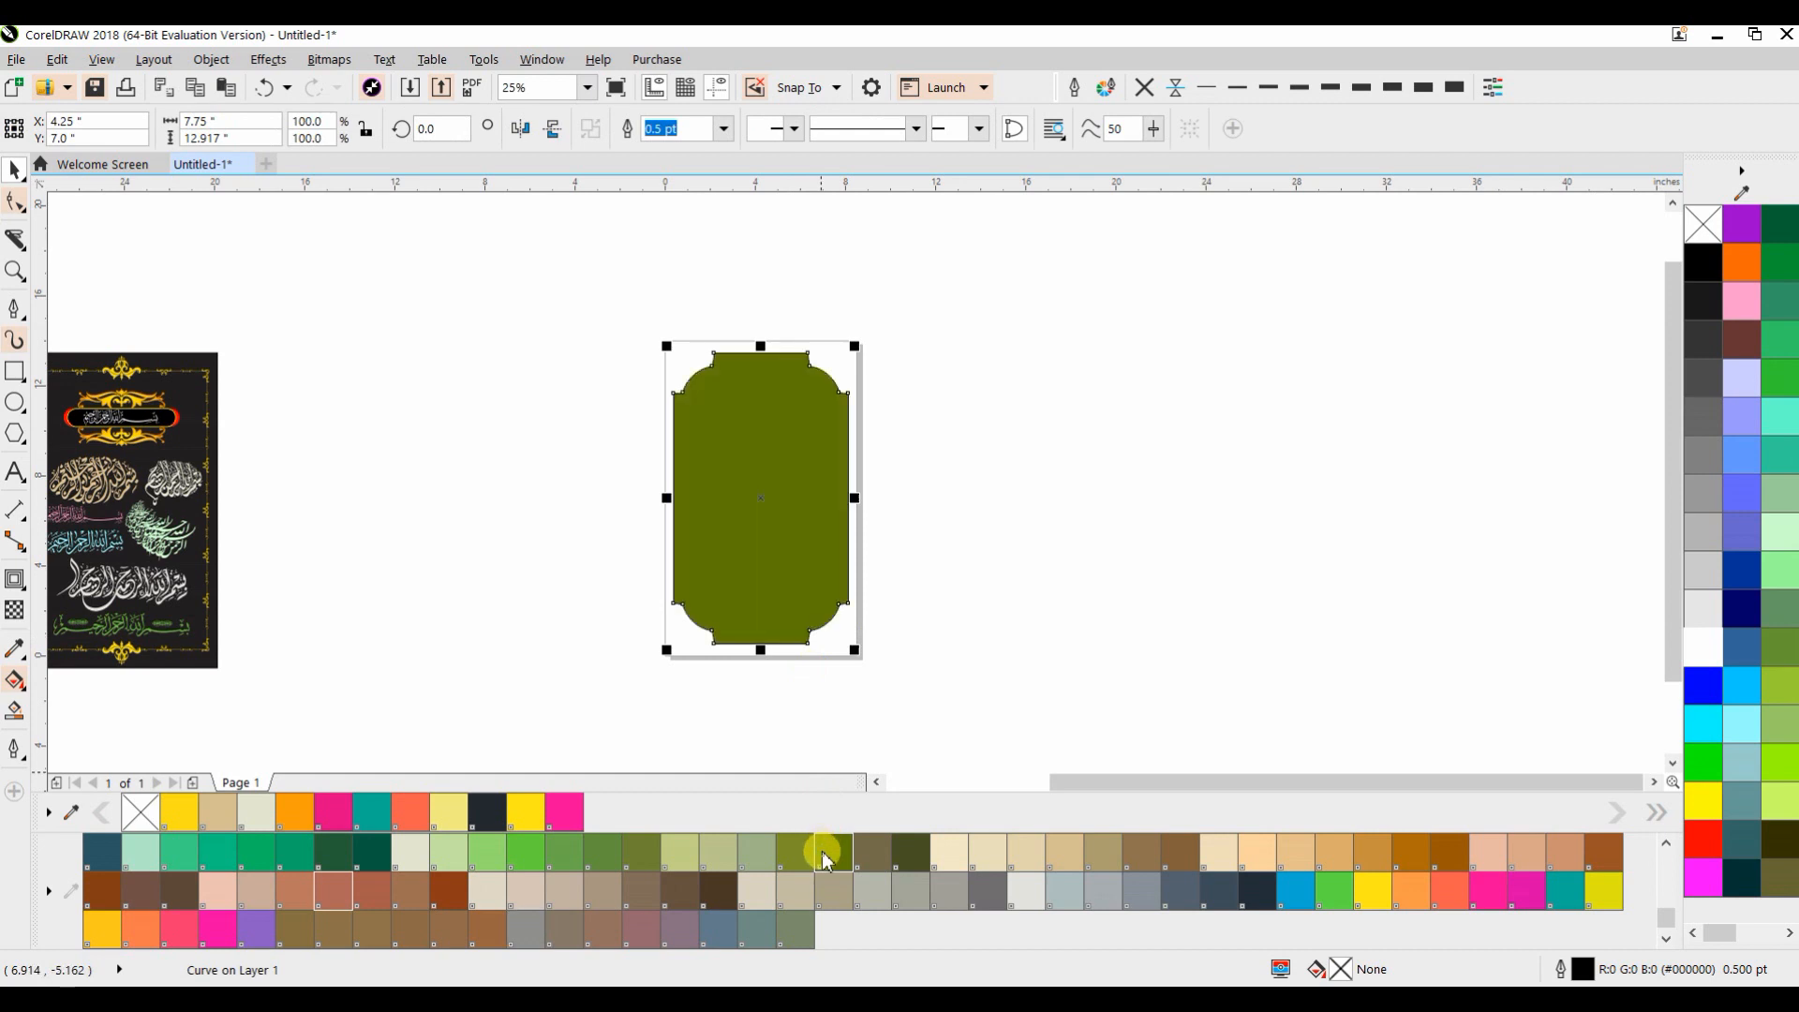
Apply a one-step inside contour with an offset of about 0.245 inches to the frame and remove its outline
left_click(25, 587)
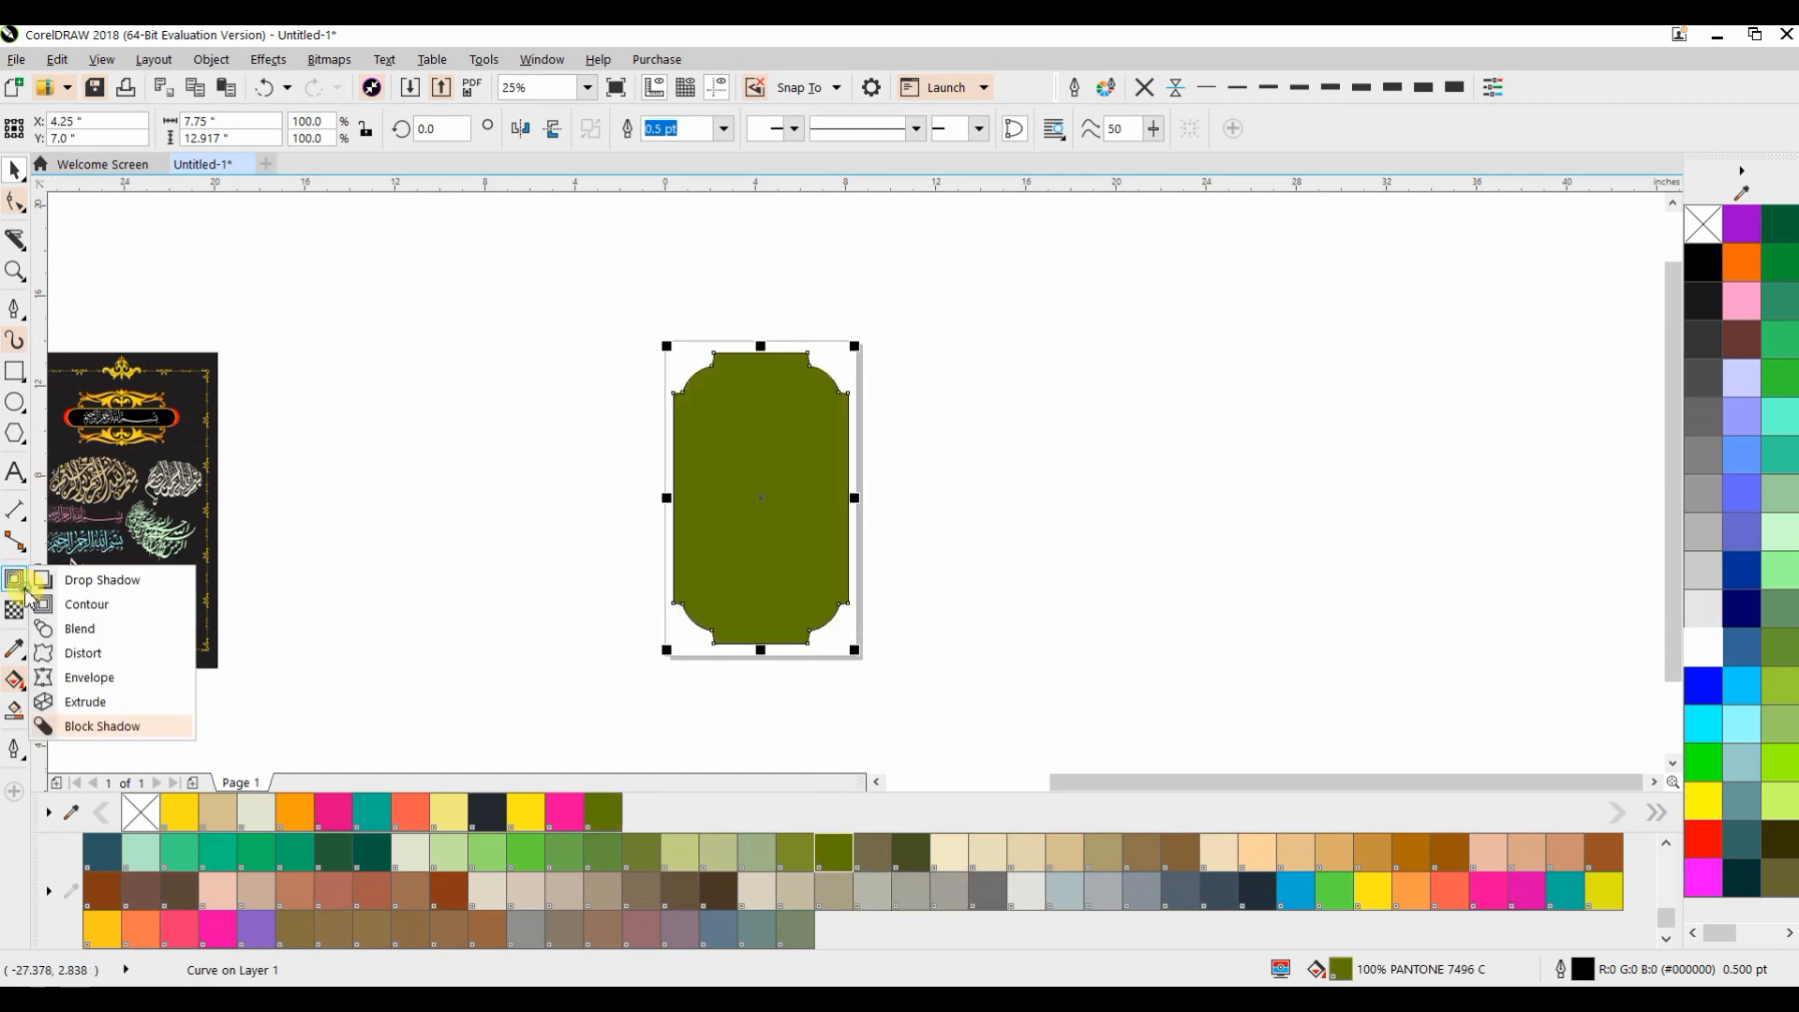
left_click(86, 605)
mouse_move(757, 356)
left_mouse_down()
mouse_move(750, 375)
mouse_move(750, 347)
left_mouse_up()
scroll(749, 351, "up", 3)
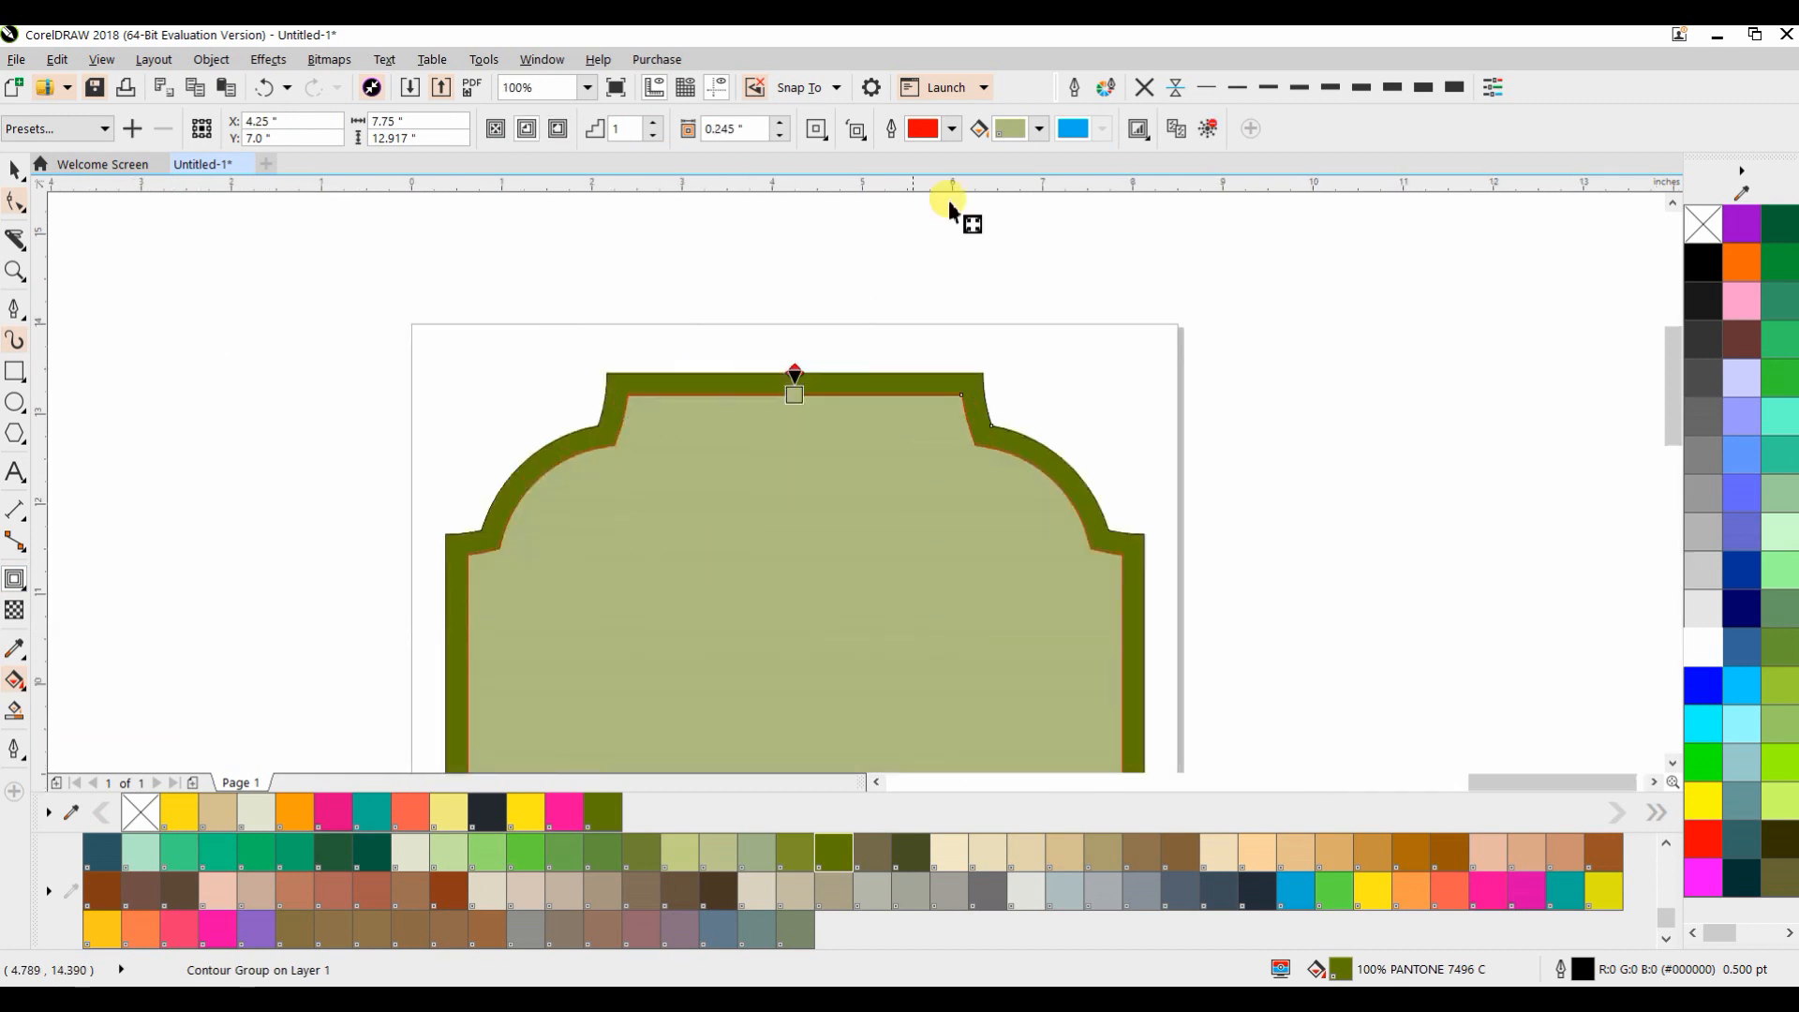
left_click(1144, 88)
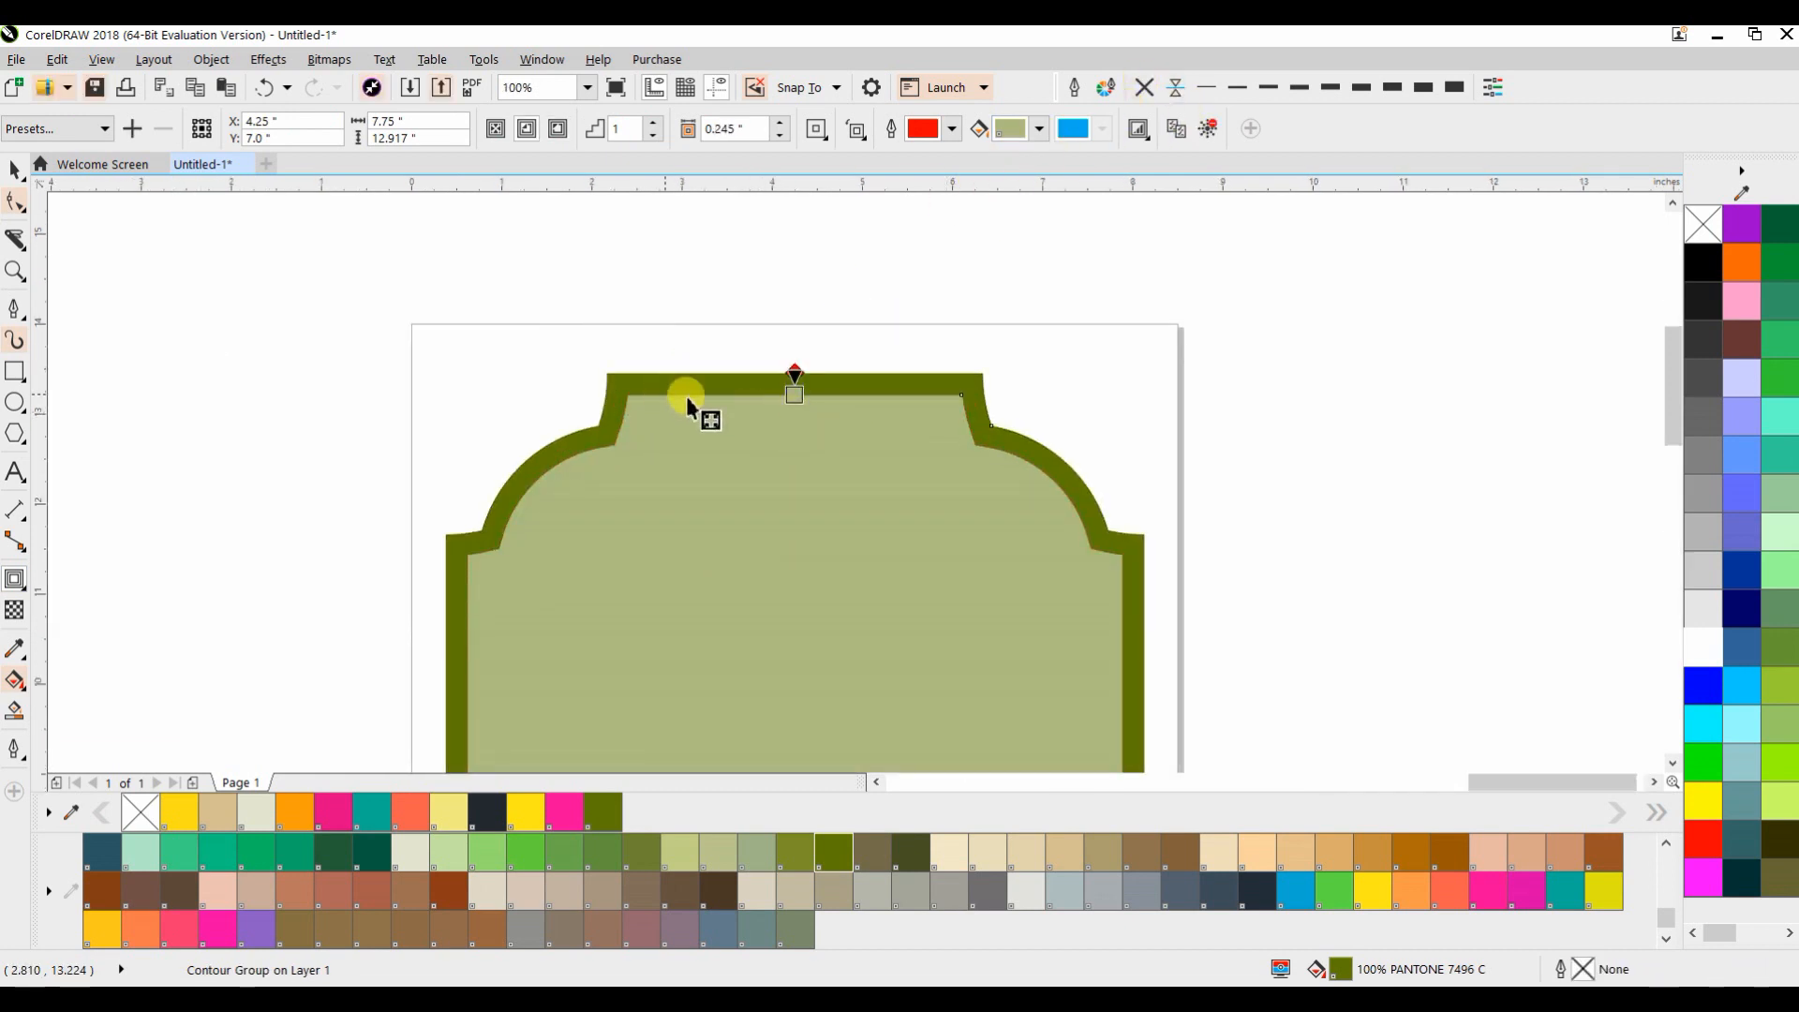
Set the frame's contour to 2 steps with an offset of 0.125 inches
left_click(649, 122)
left_click(779, 136)
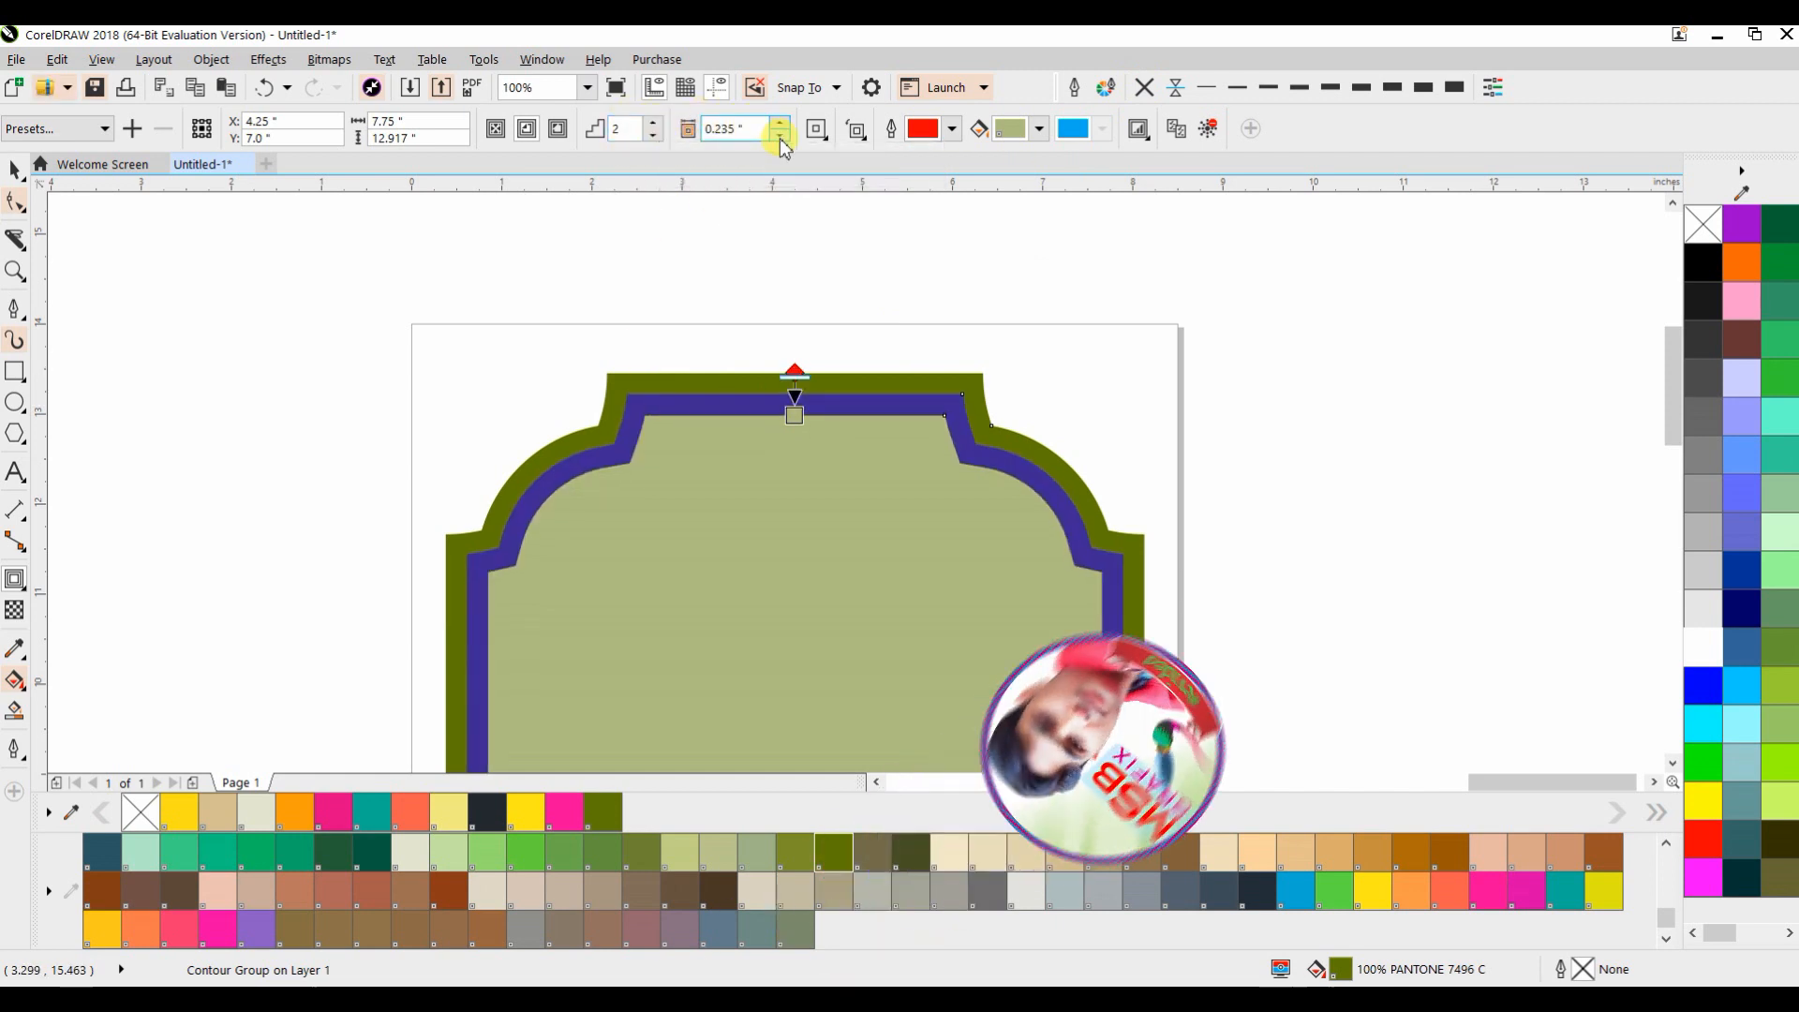
left_click(780, 136)
left_click(779, 136)
left_click(780, 136)
left_click(779, 137)
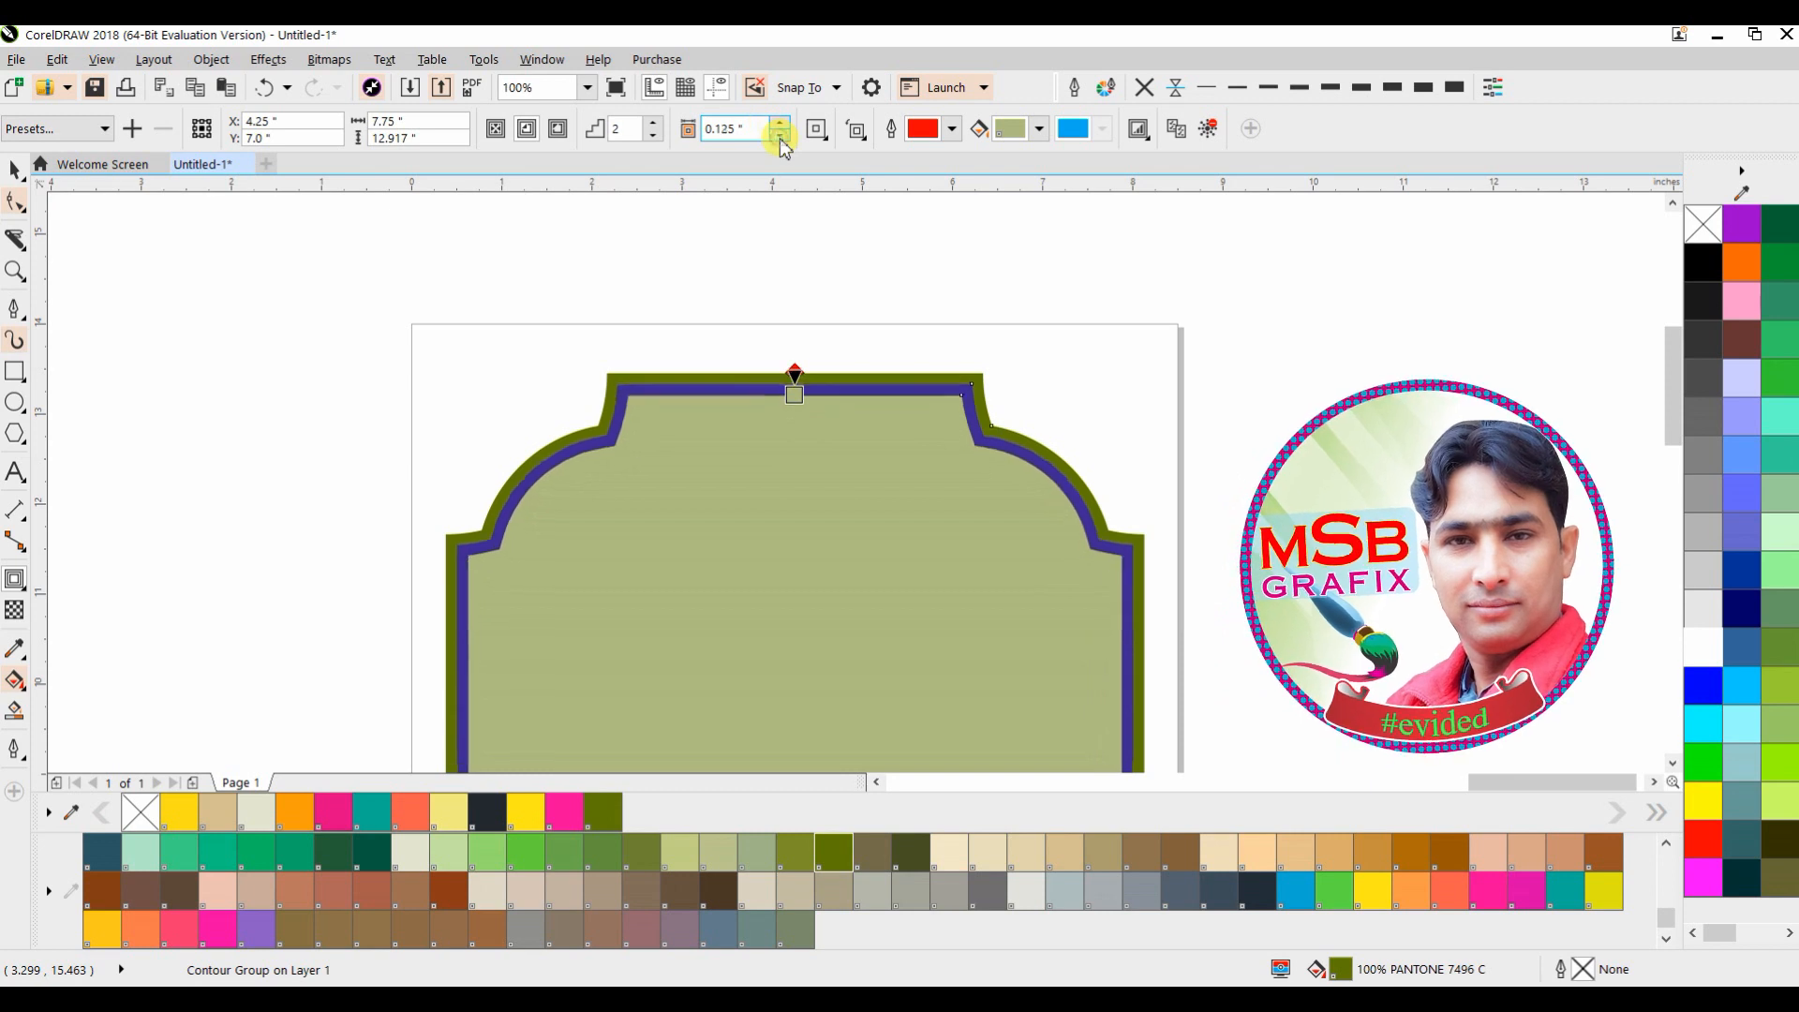
left_click(653, 122)
left_click(656, 136)
left_click(656, 137)
left_click(653, 123)
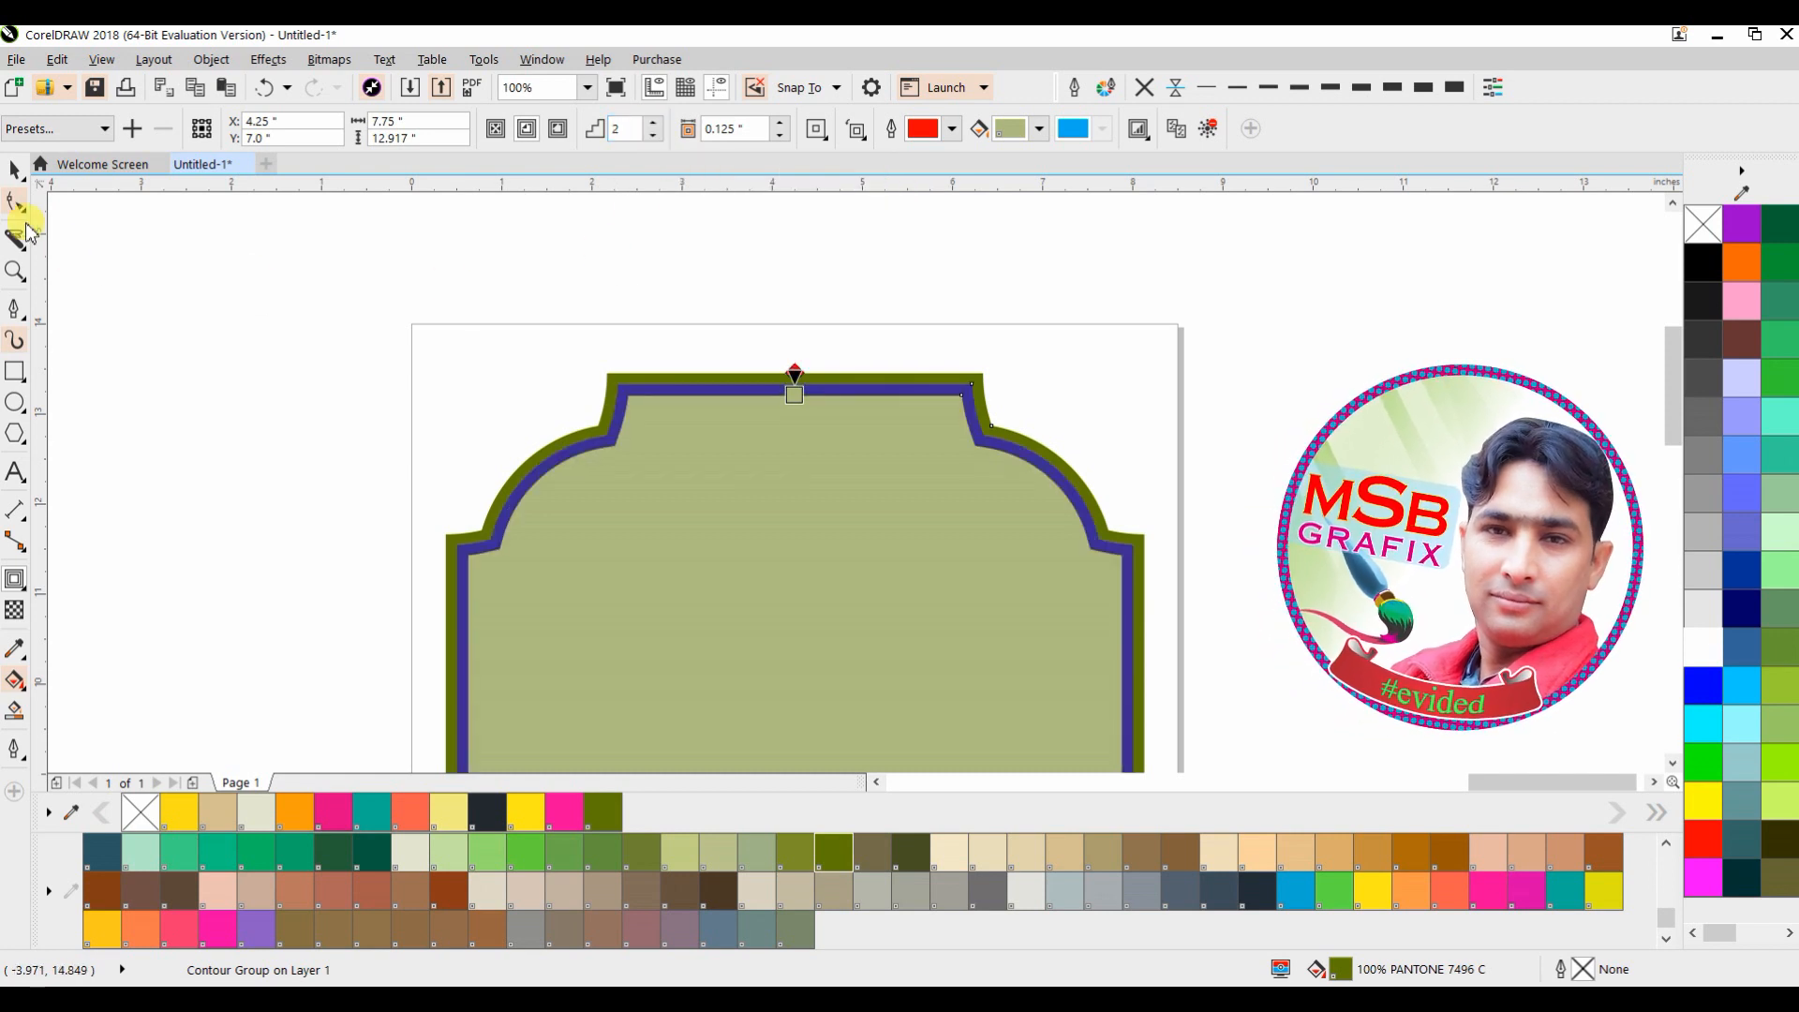
left_click(13, 172)
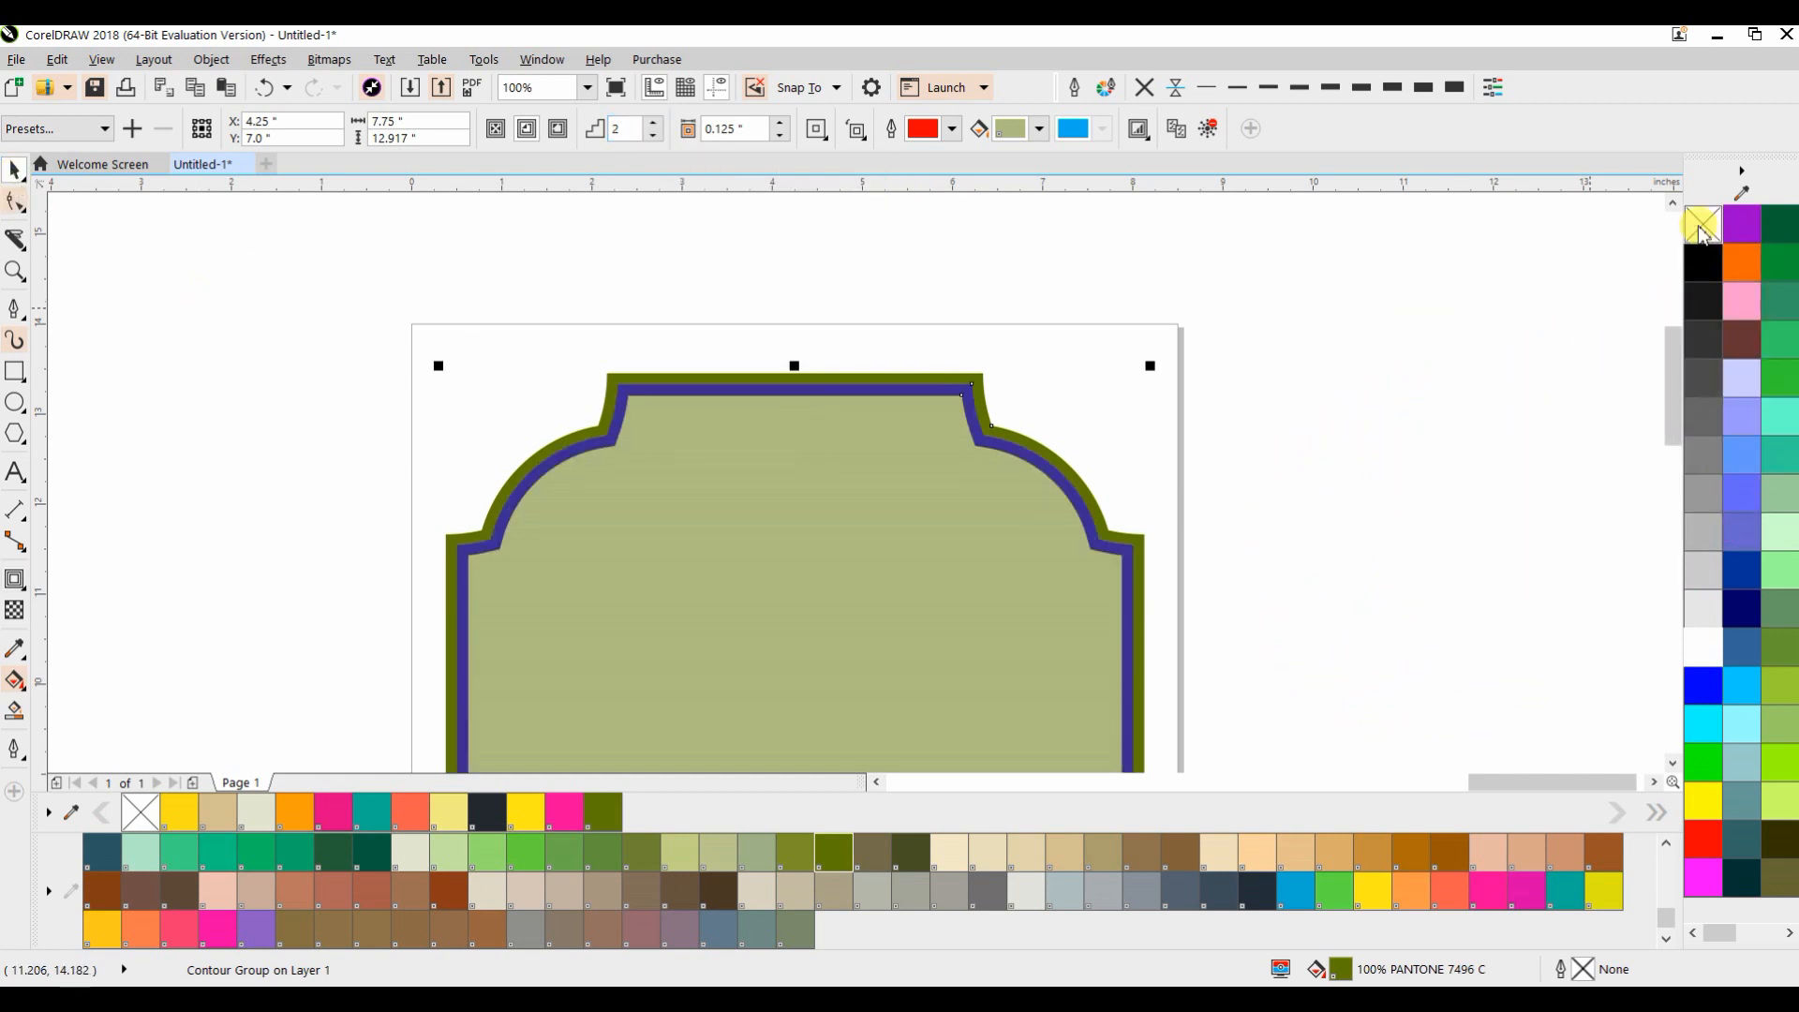
Break the contour group apart from its control curve and centre both objects on the page
left_click(1096, 492)
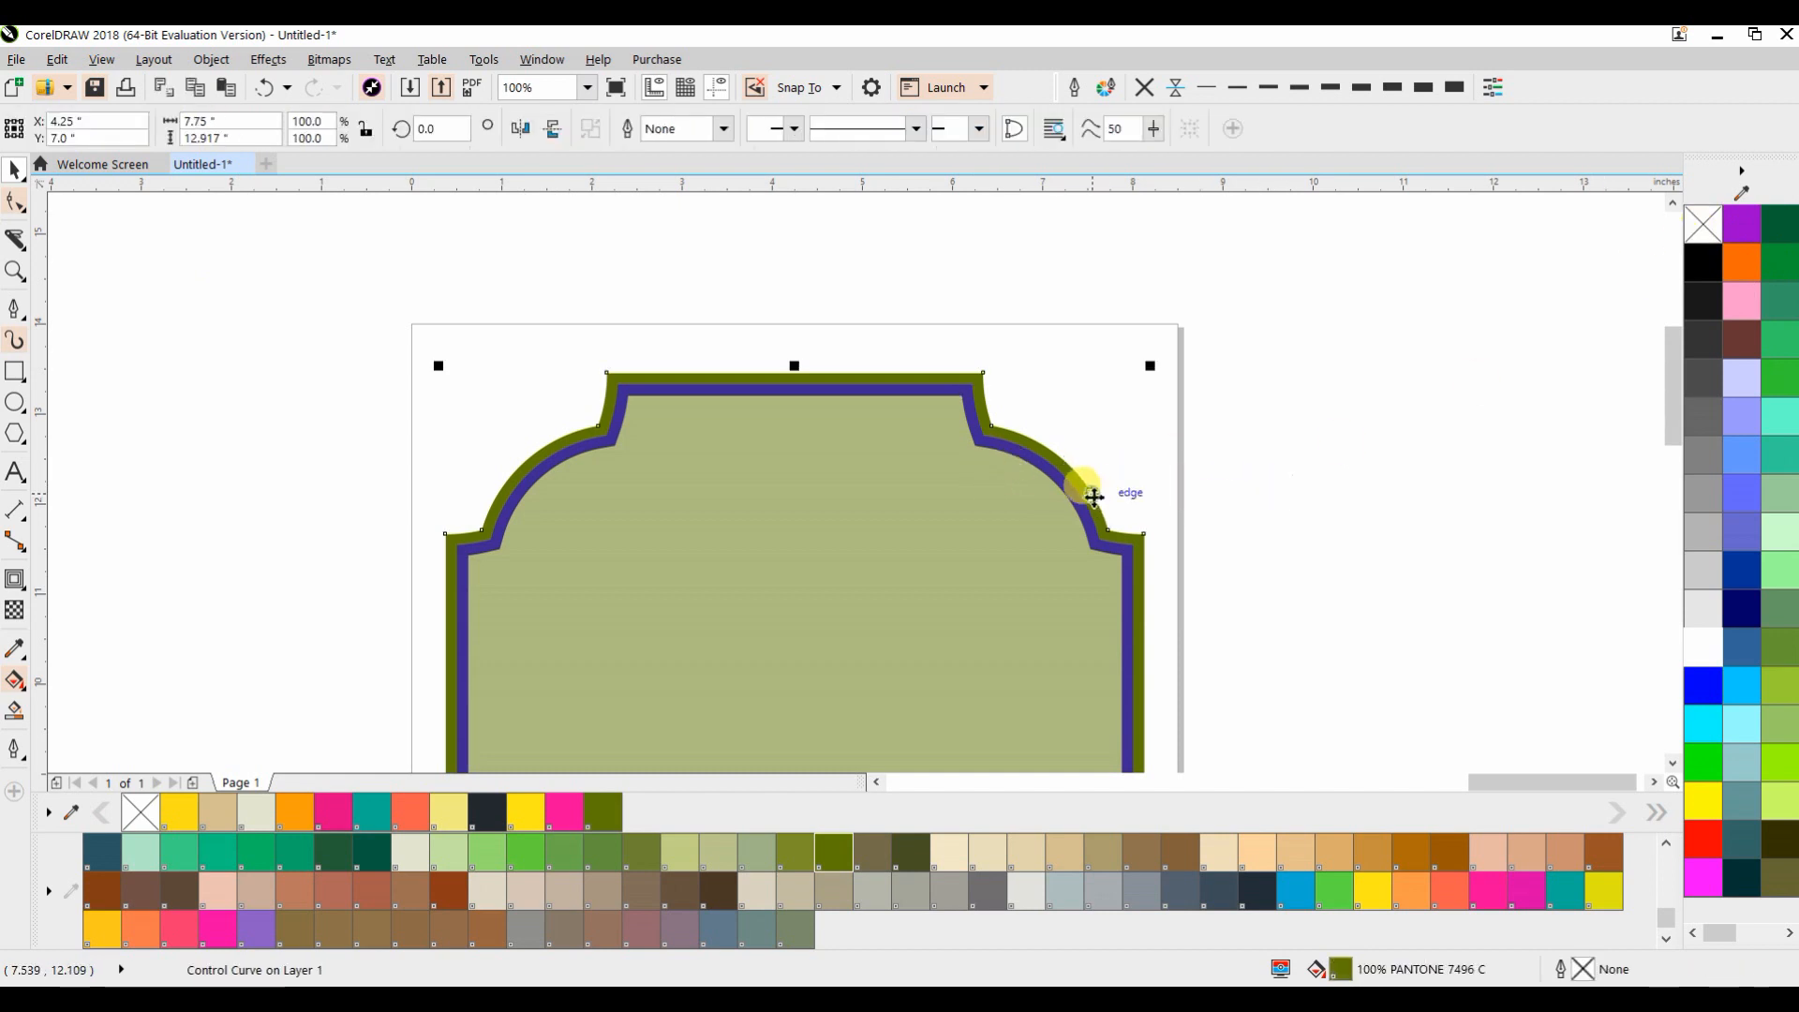
left_click(1056, 487)
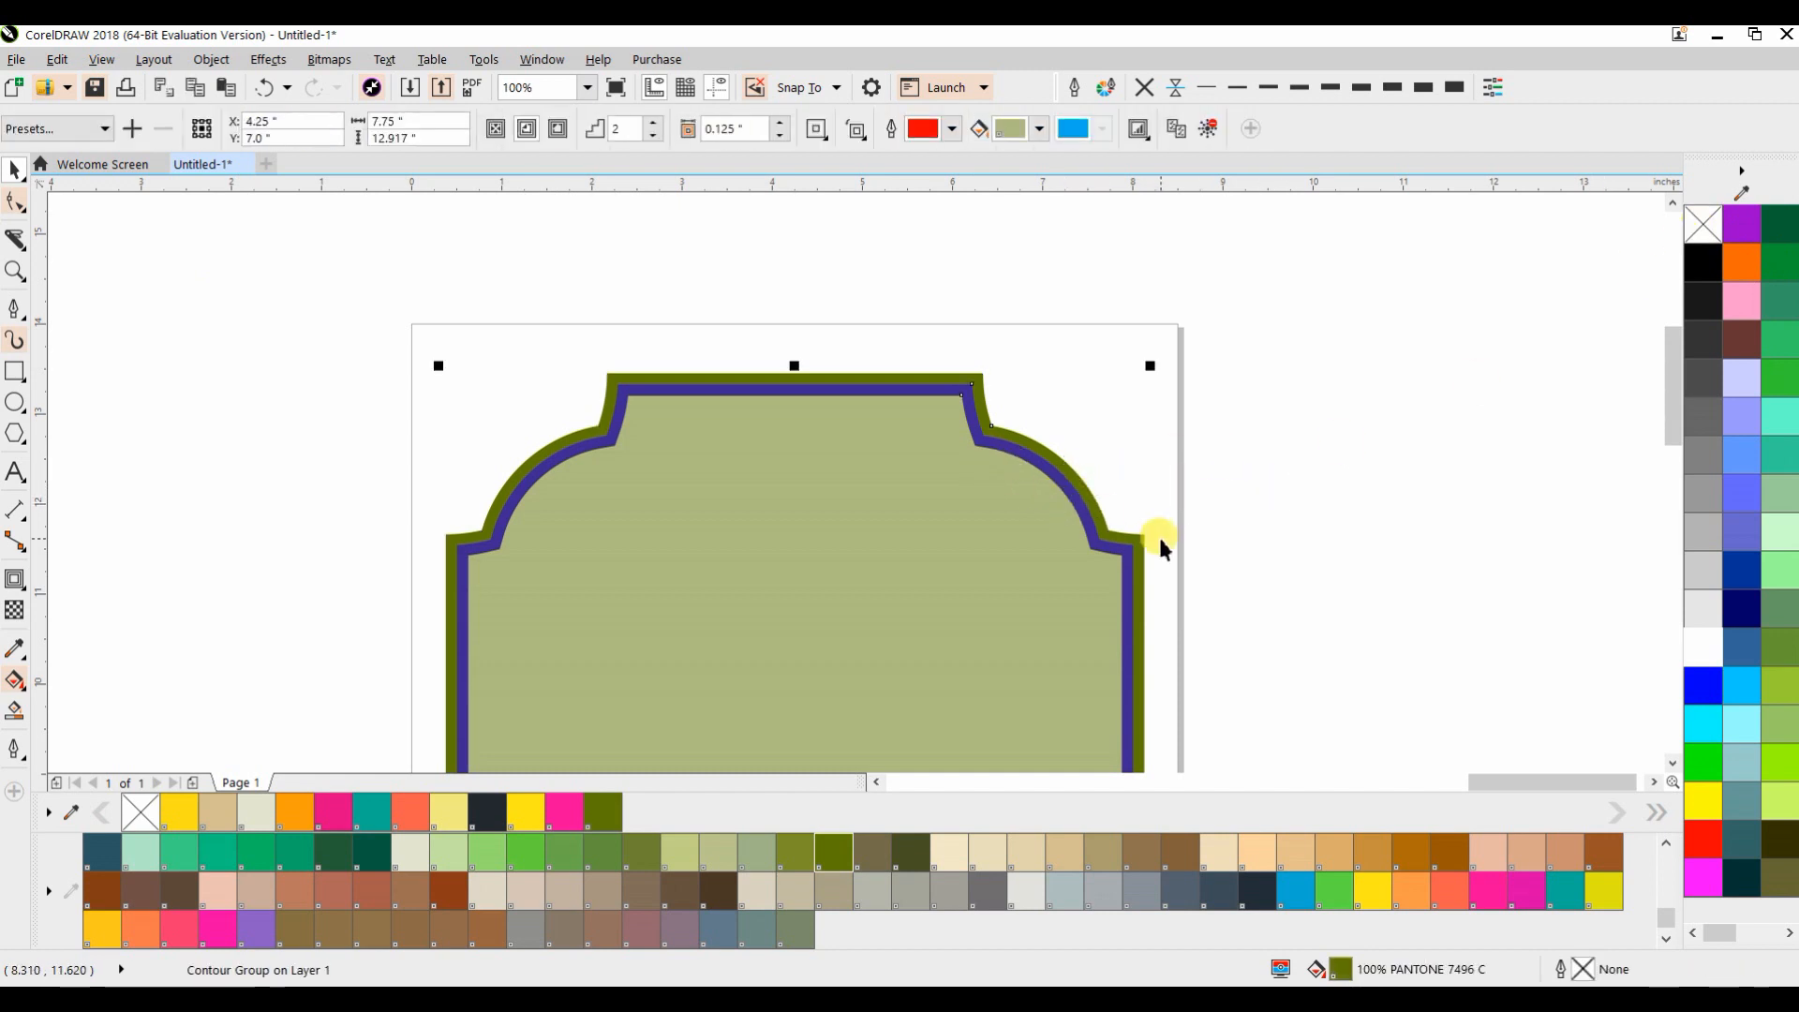
left_click(1239, 278)
left_click(1045, 449)
left_click(1033, 463)
left_click_drag(1032, 466, 986, 479)
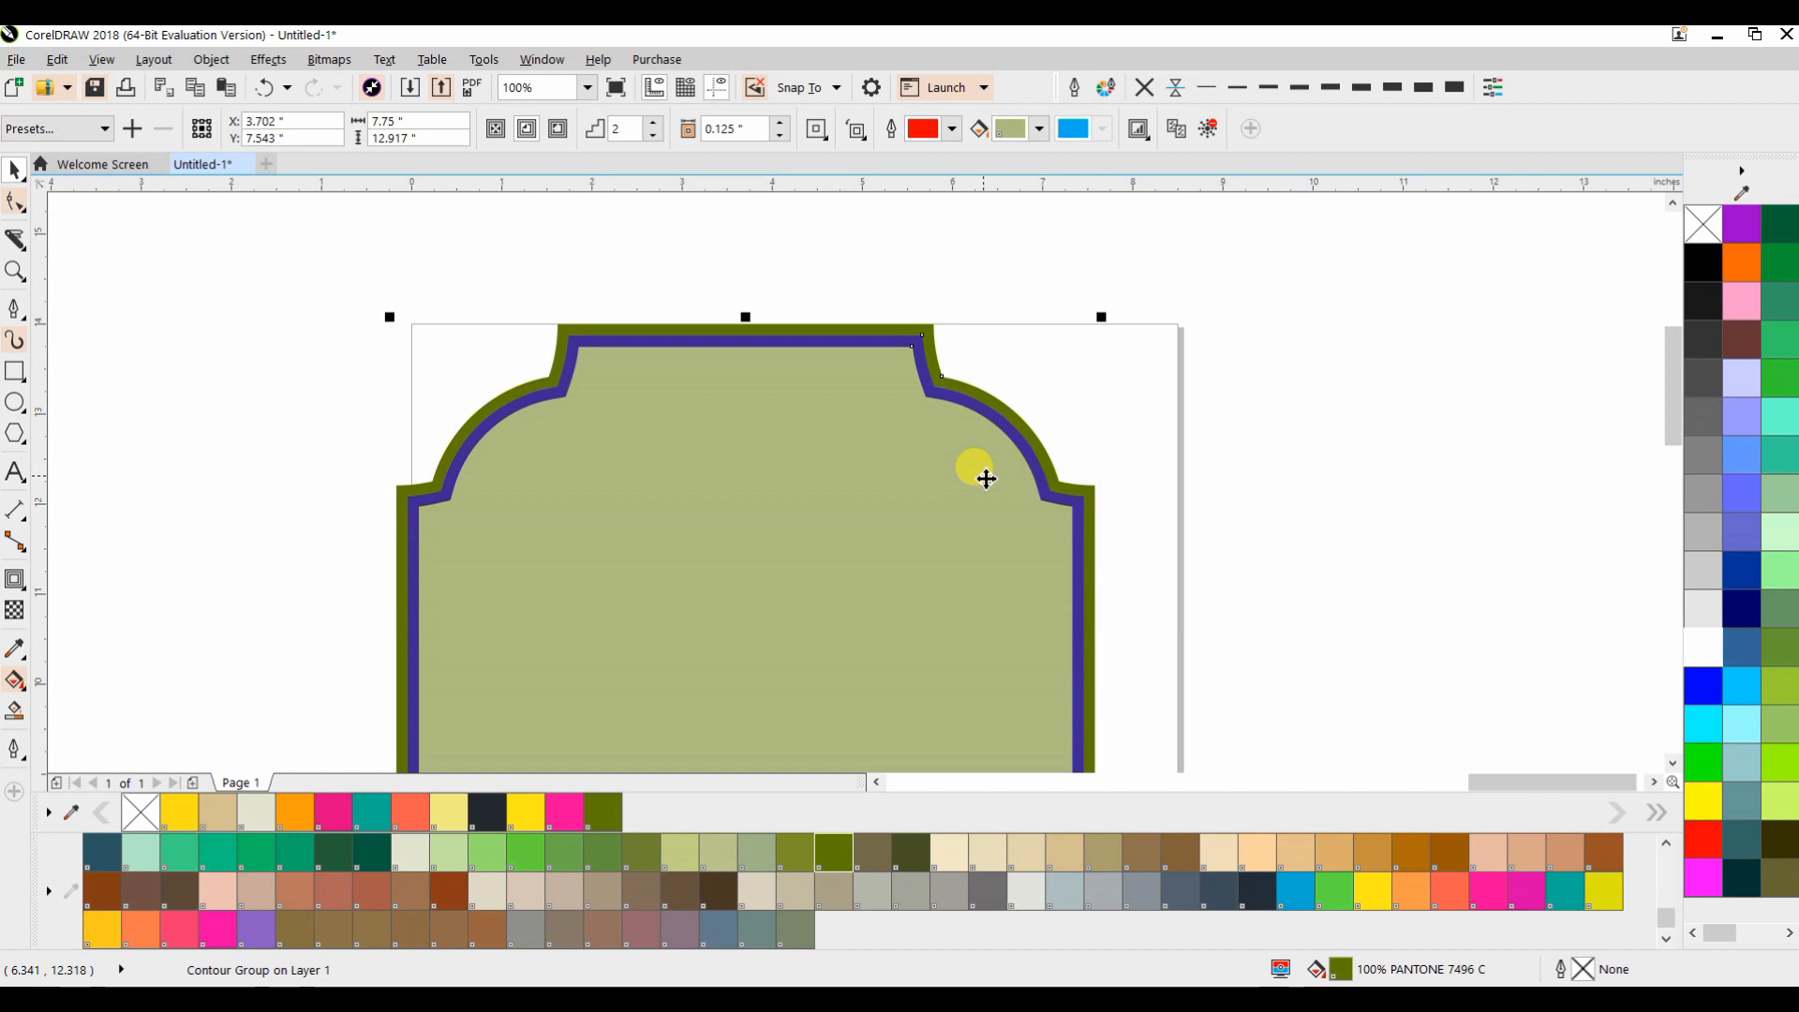
key("ctrl+k")
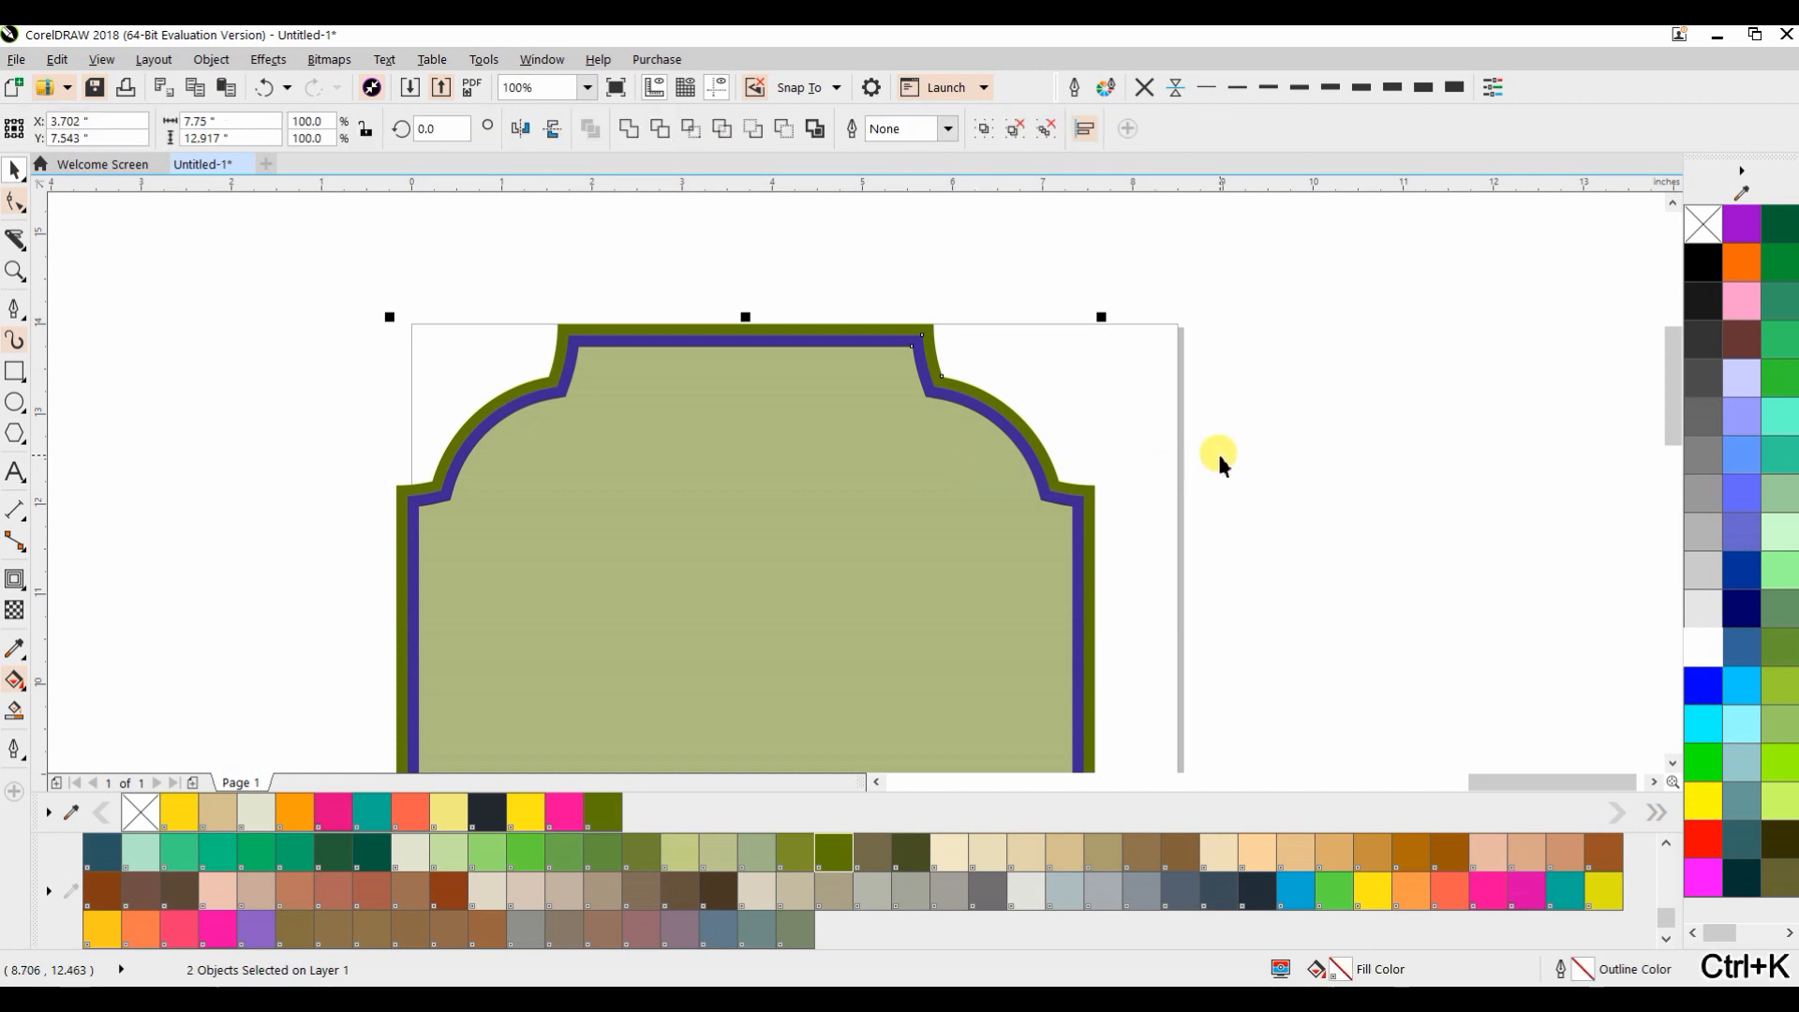
key("p")
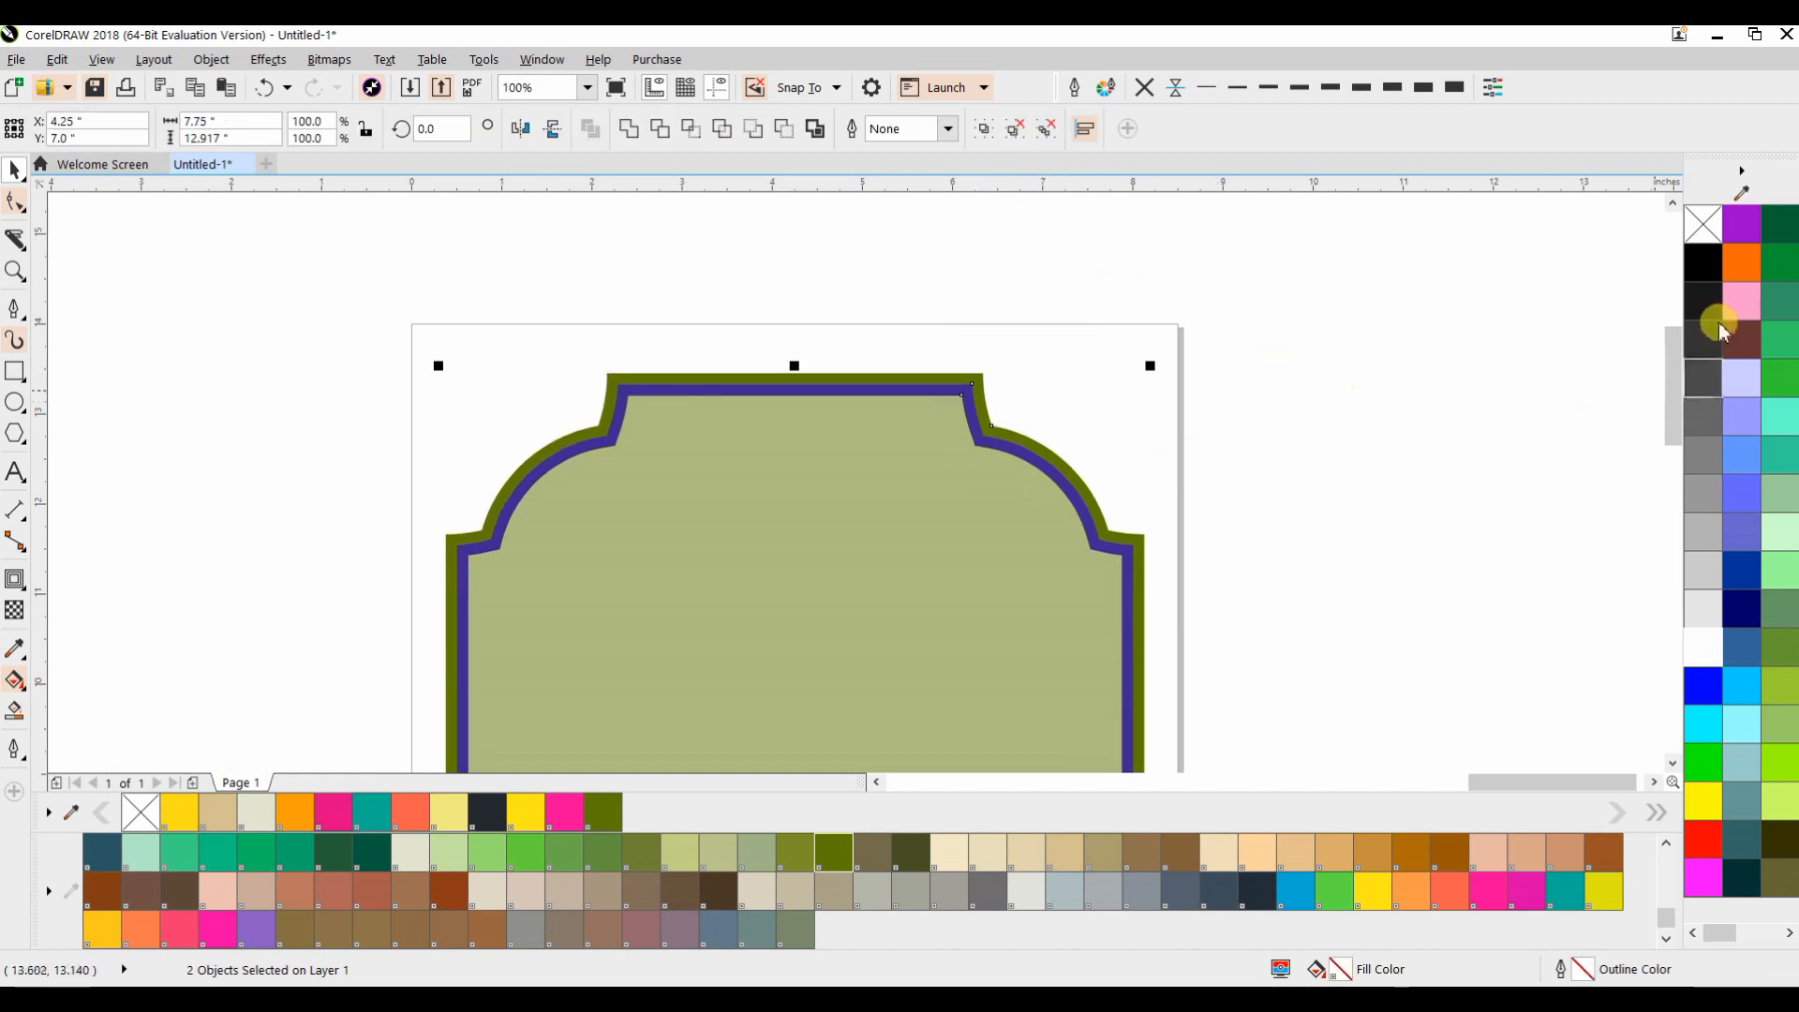
Remove the fill from the frame objects and give them a red outline
left_click(1704, 224)
right_click(1704, 837)
scroll(1065, 446, "down", 4)
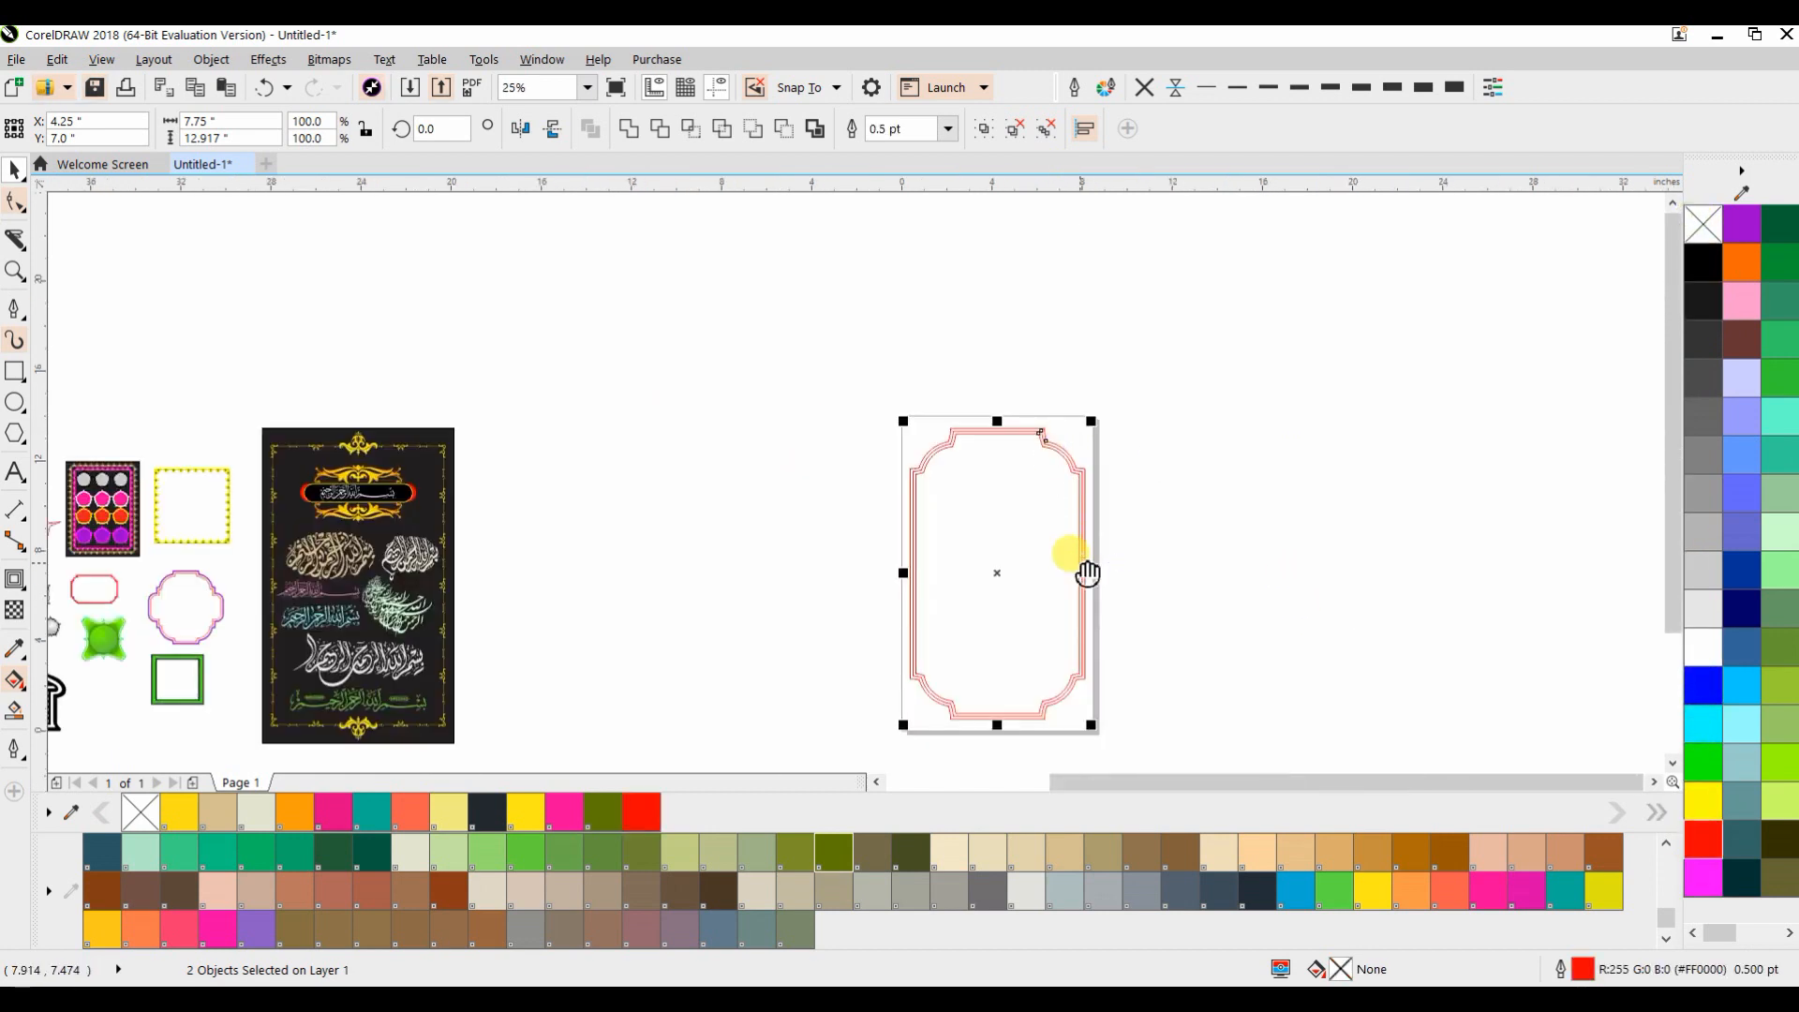
Separate the outer frame curve from the inner contour curves, then centre all three curves on the page
left_click_drag(876, 522, 816, 510)
left_click_drag(596, 291, 1186, 600)
left_click_drag(1224, 733, 1224, 727)
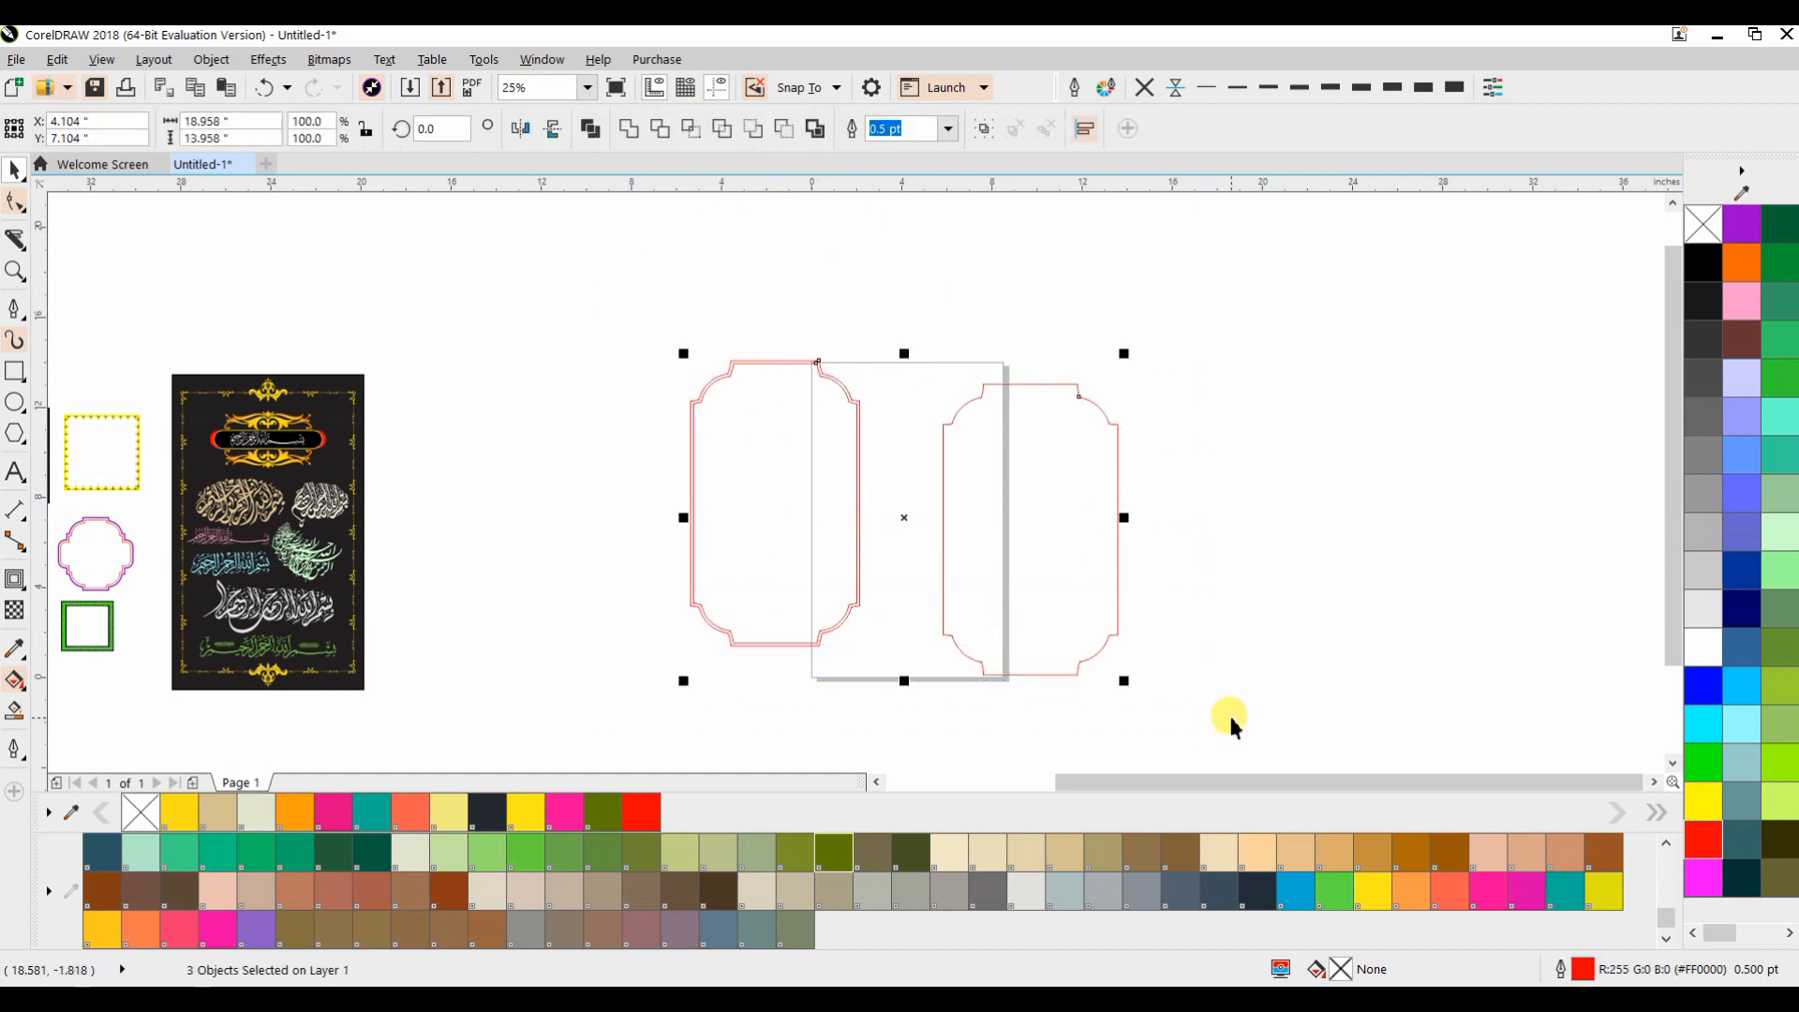
key("p")
left_click(1250, 570)
scroll(937, 384, "up", 3)
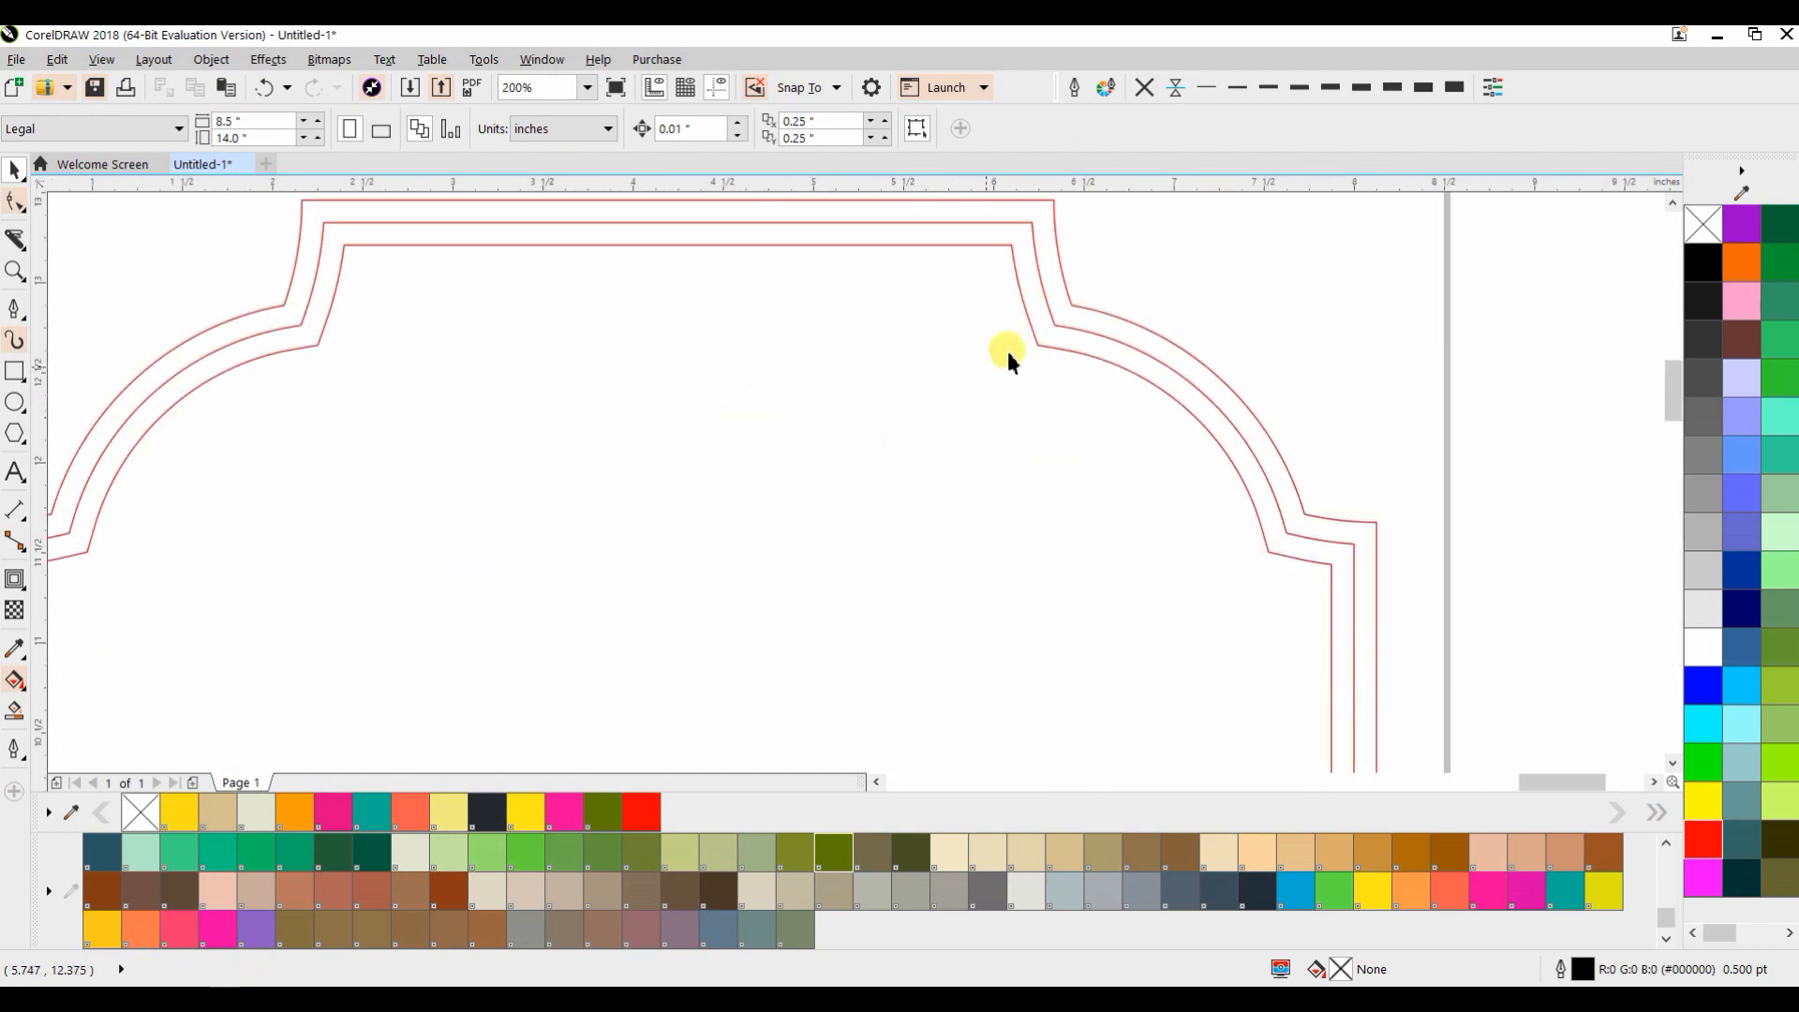
Set the outermost frame curve's outline width to 8 pt, trying 2 pt for comparison
left_click(1087, 298)
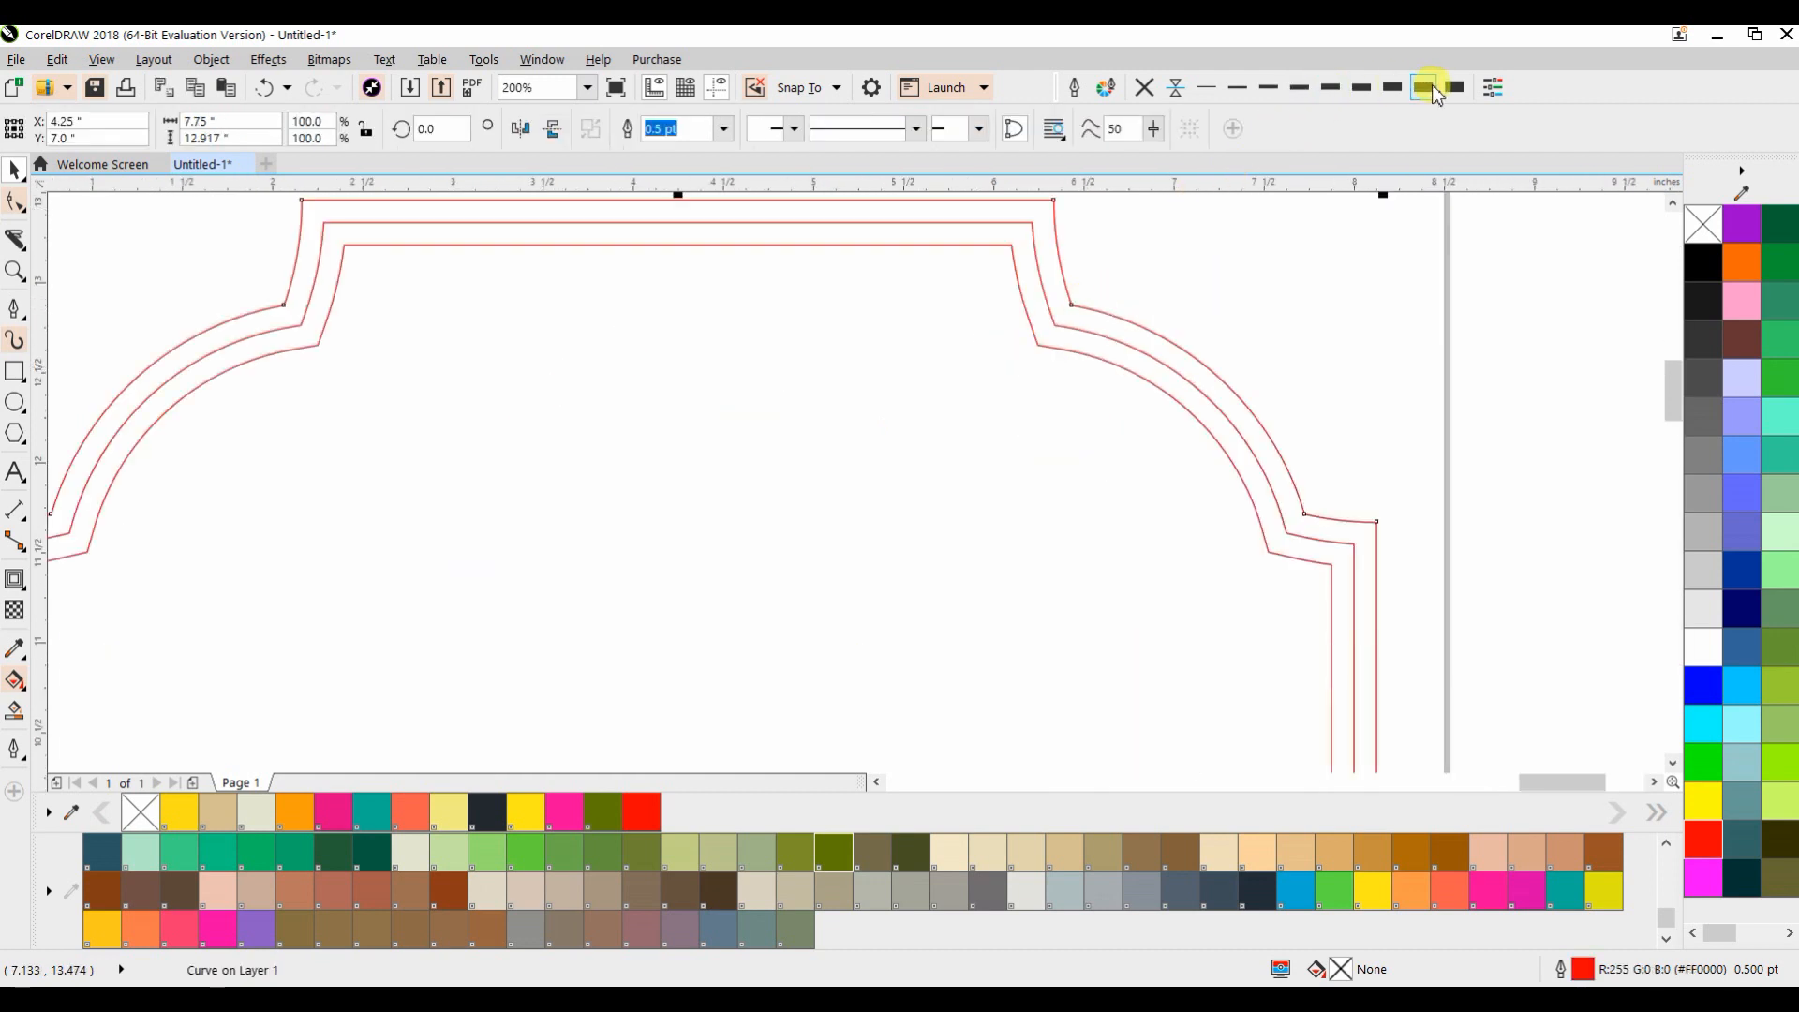
left_click(1423, 87)
left_click(1369, 212)
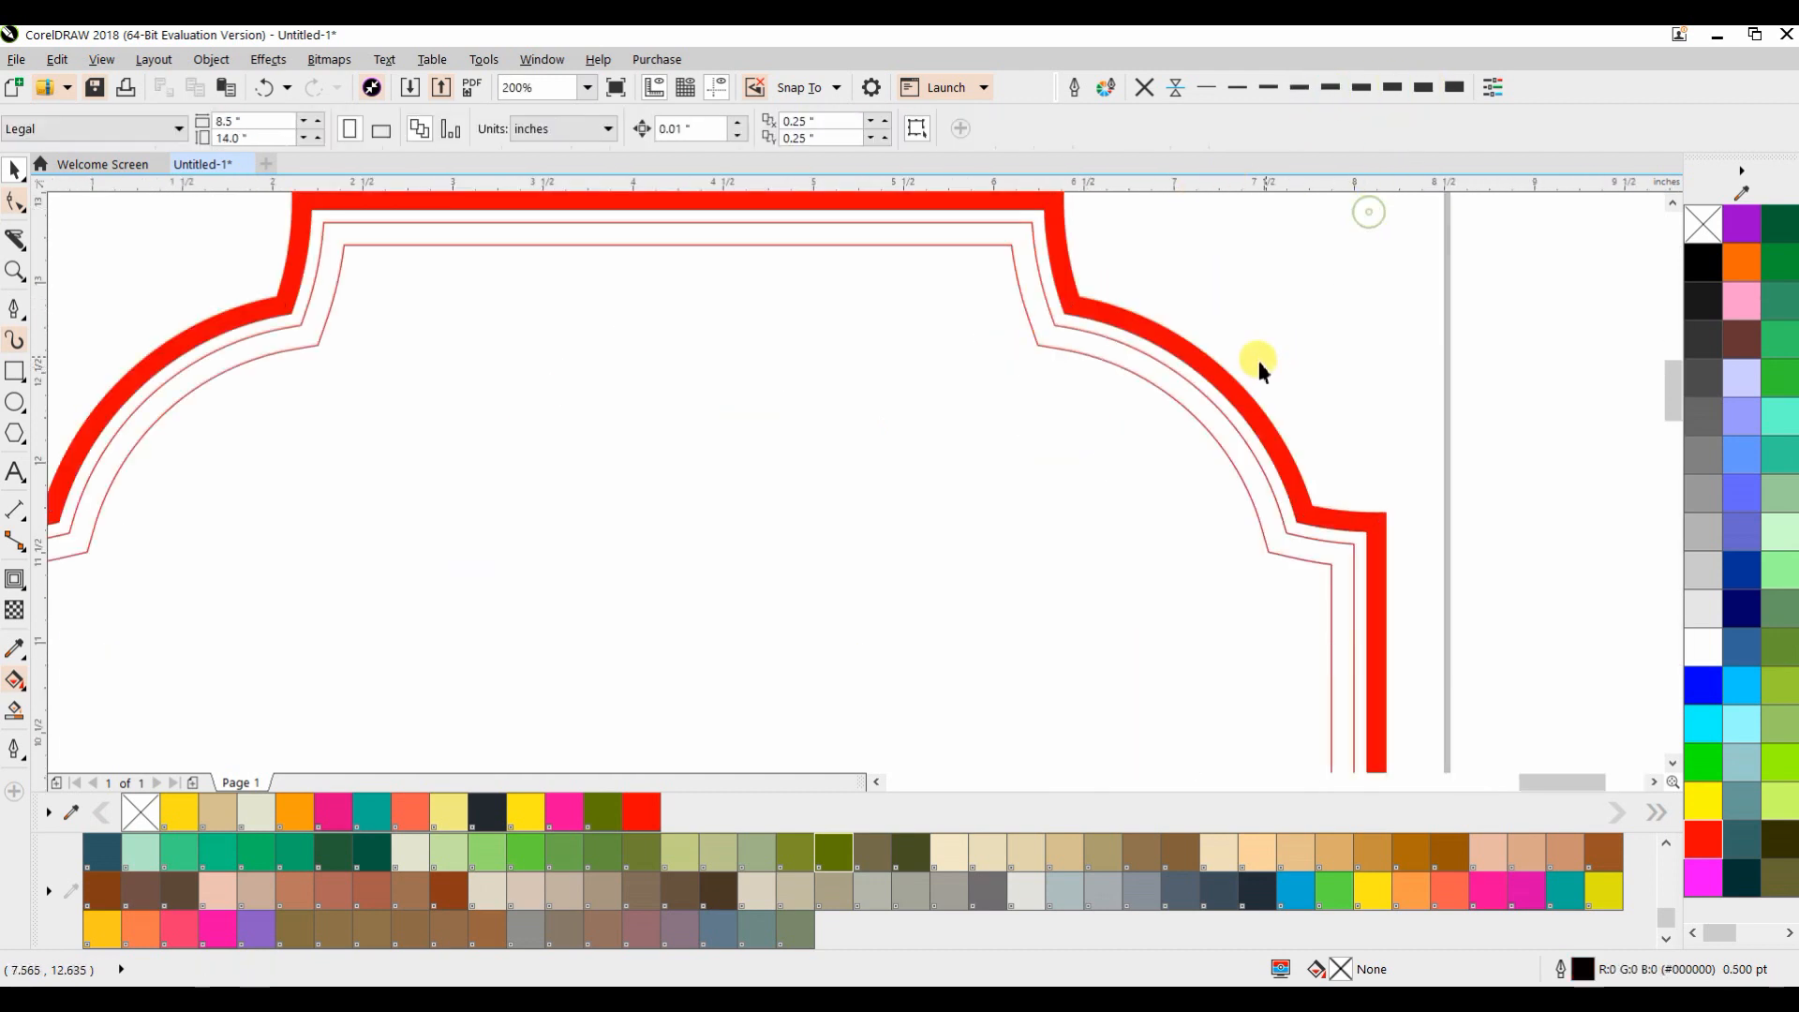
left_click(1209, 391)
left_click(1330, 87)
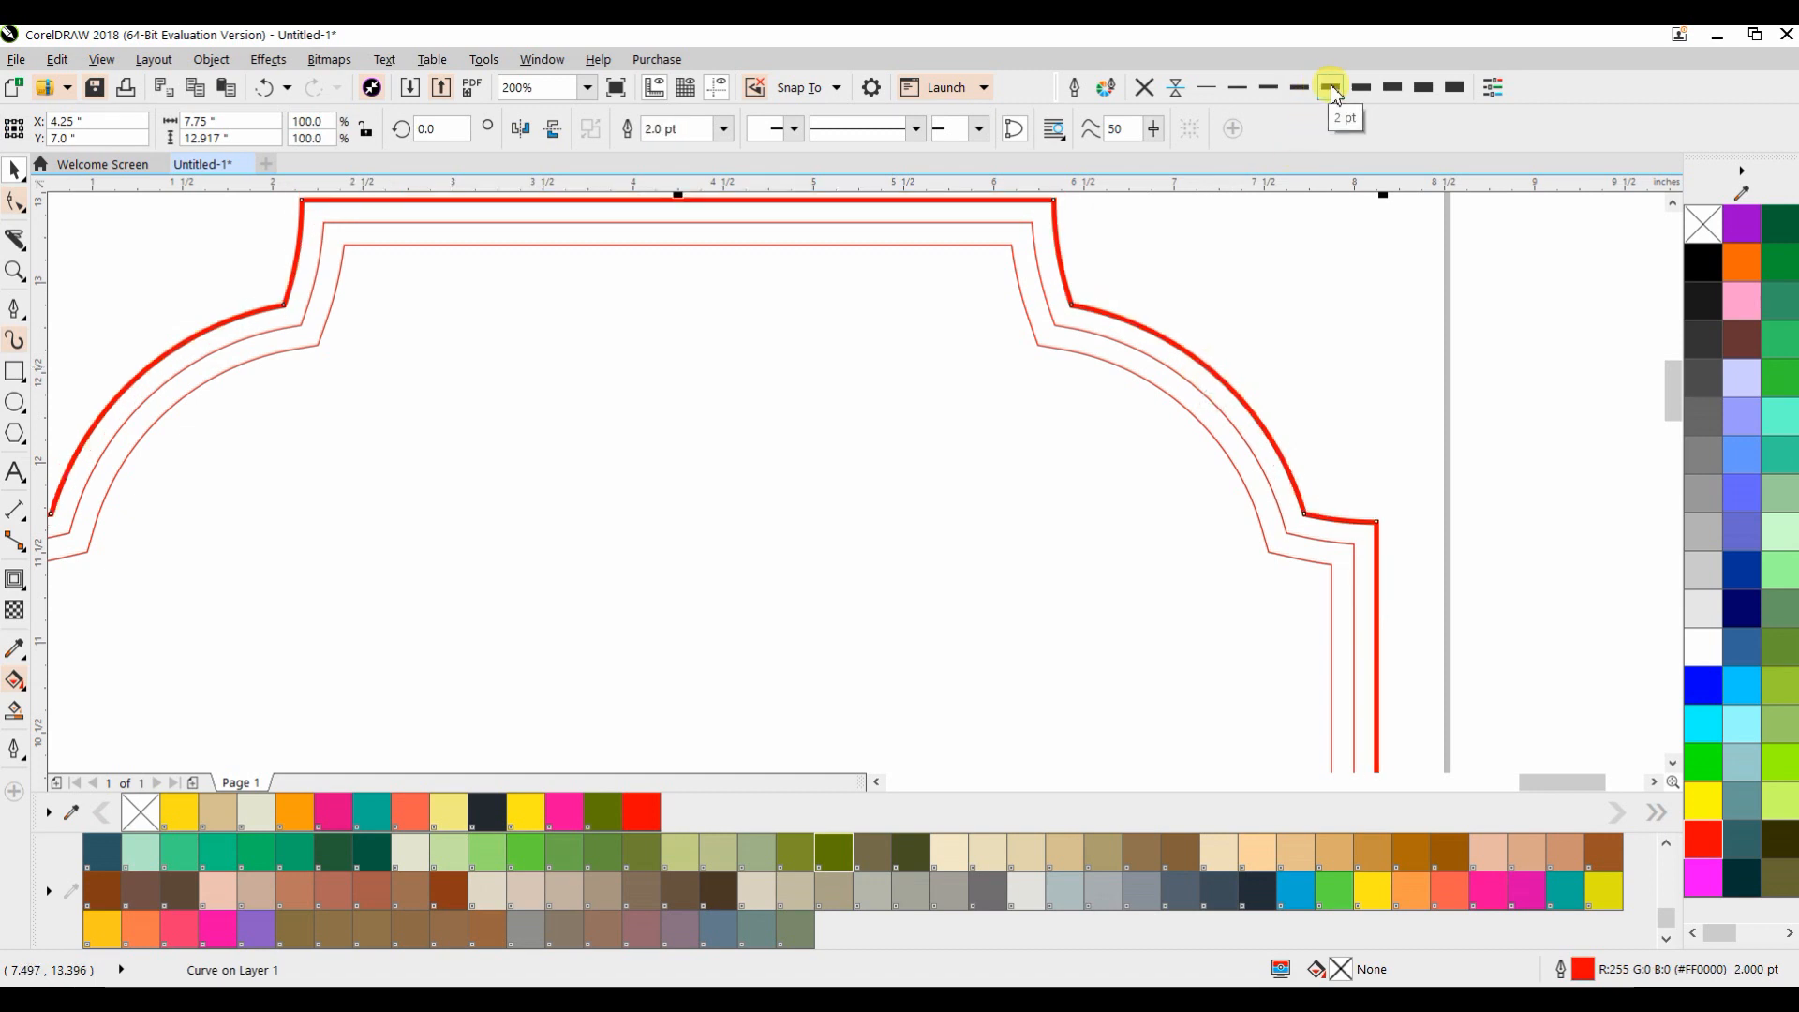
left_click(1393, 87)
left_click(1423, 87)
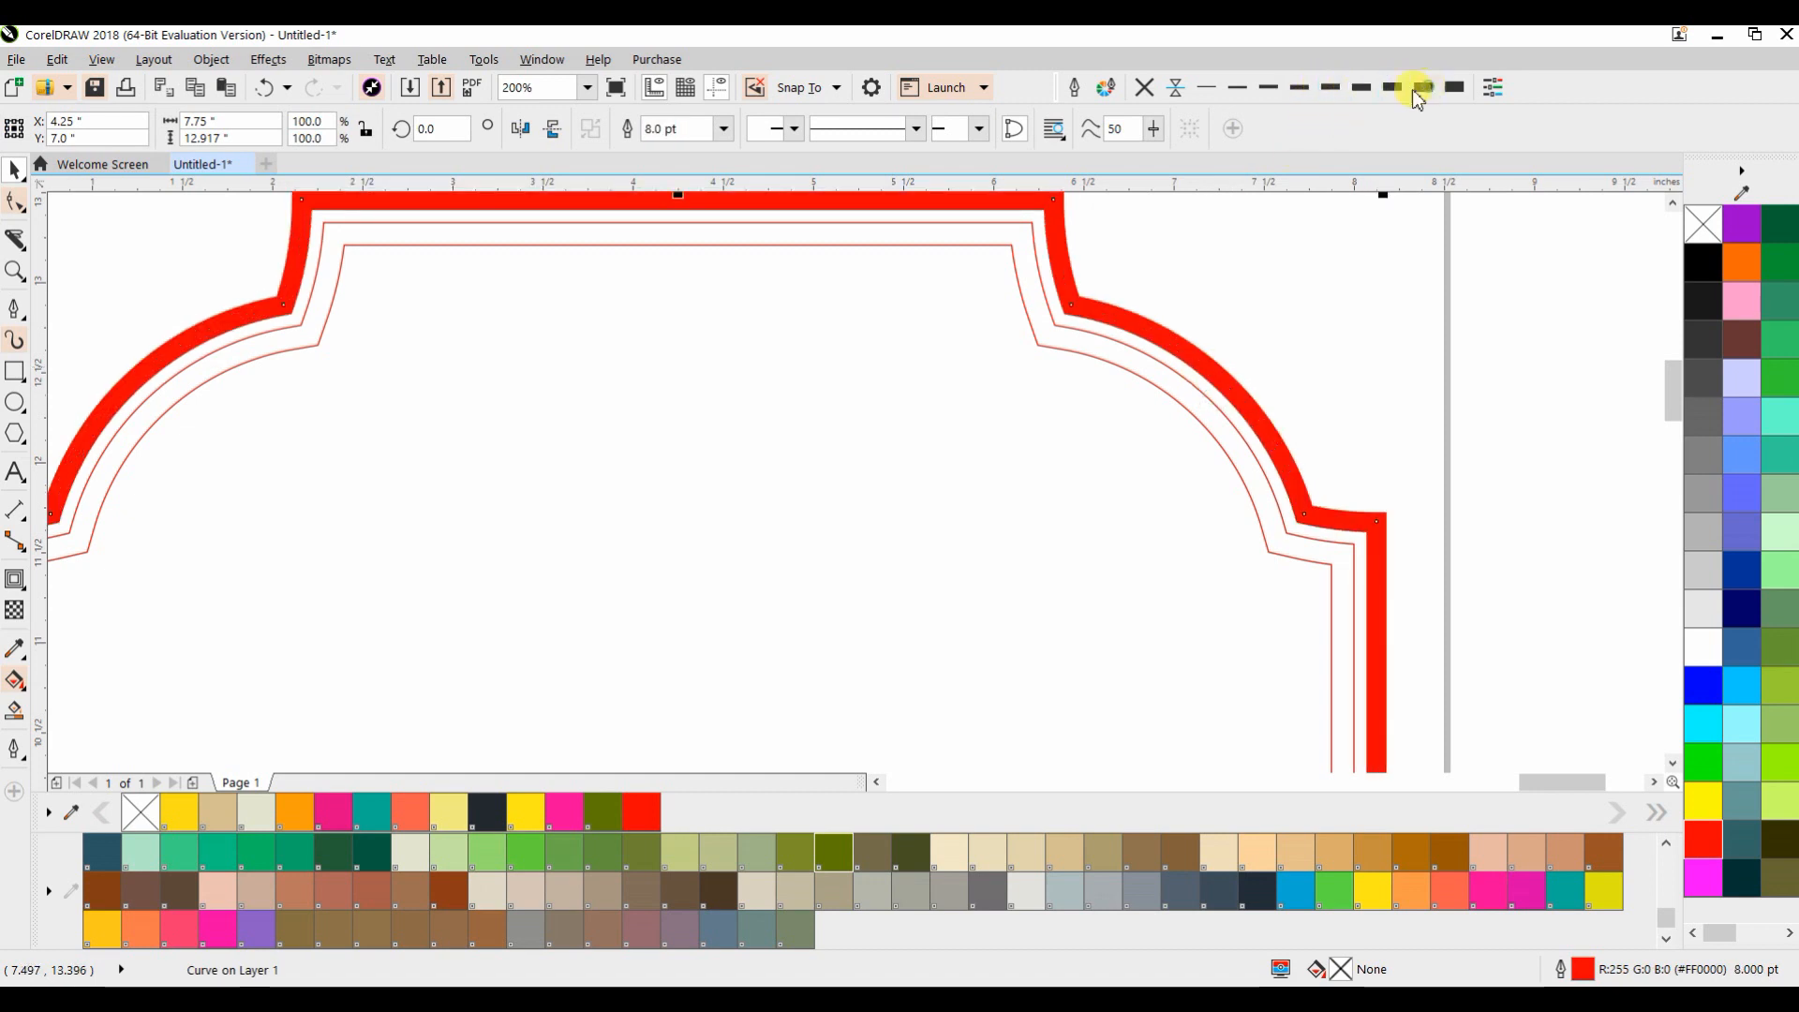
Set the outline width of both the middle and the innermost frame curves to 3 pt
left_click(1337, 413)
left_click(1258, 481)
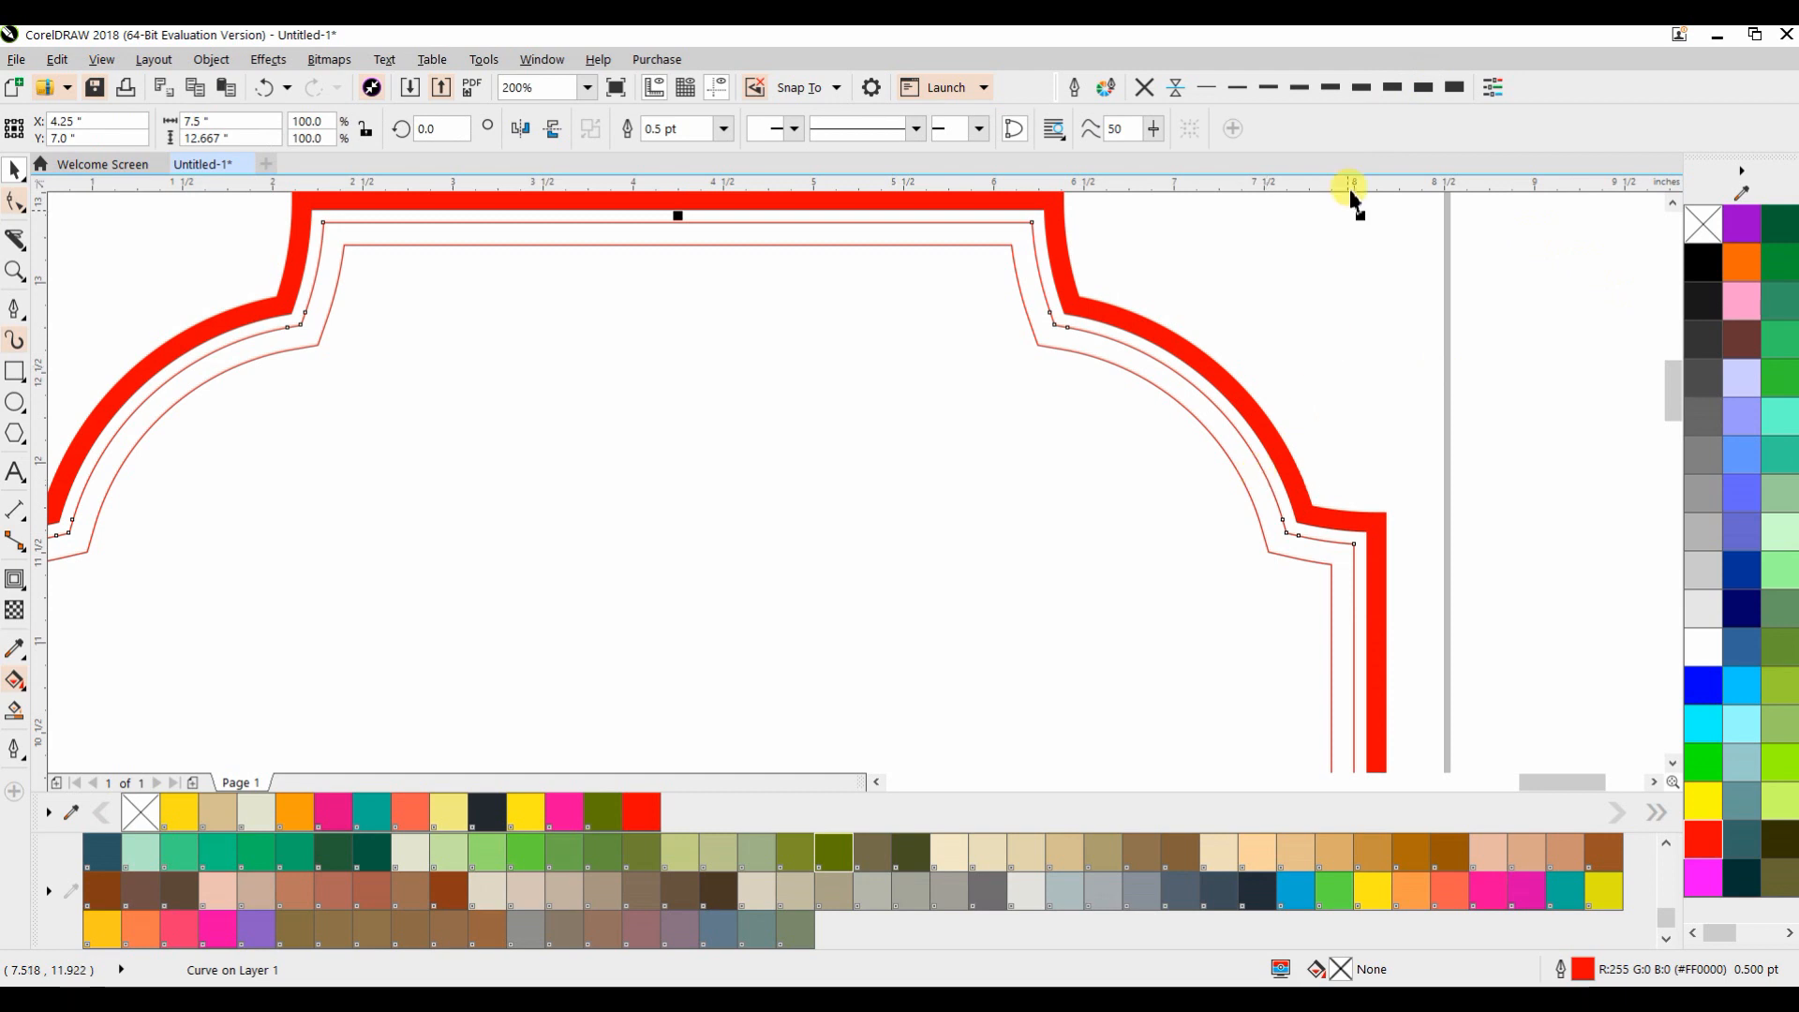
left_click(1359, 87)
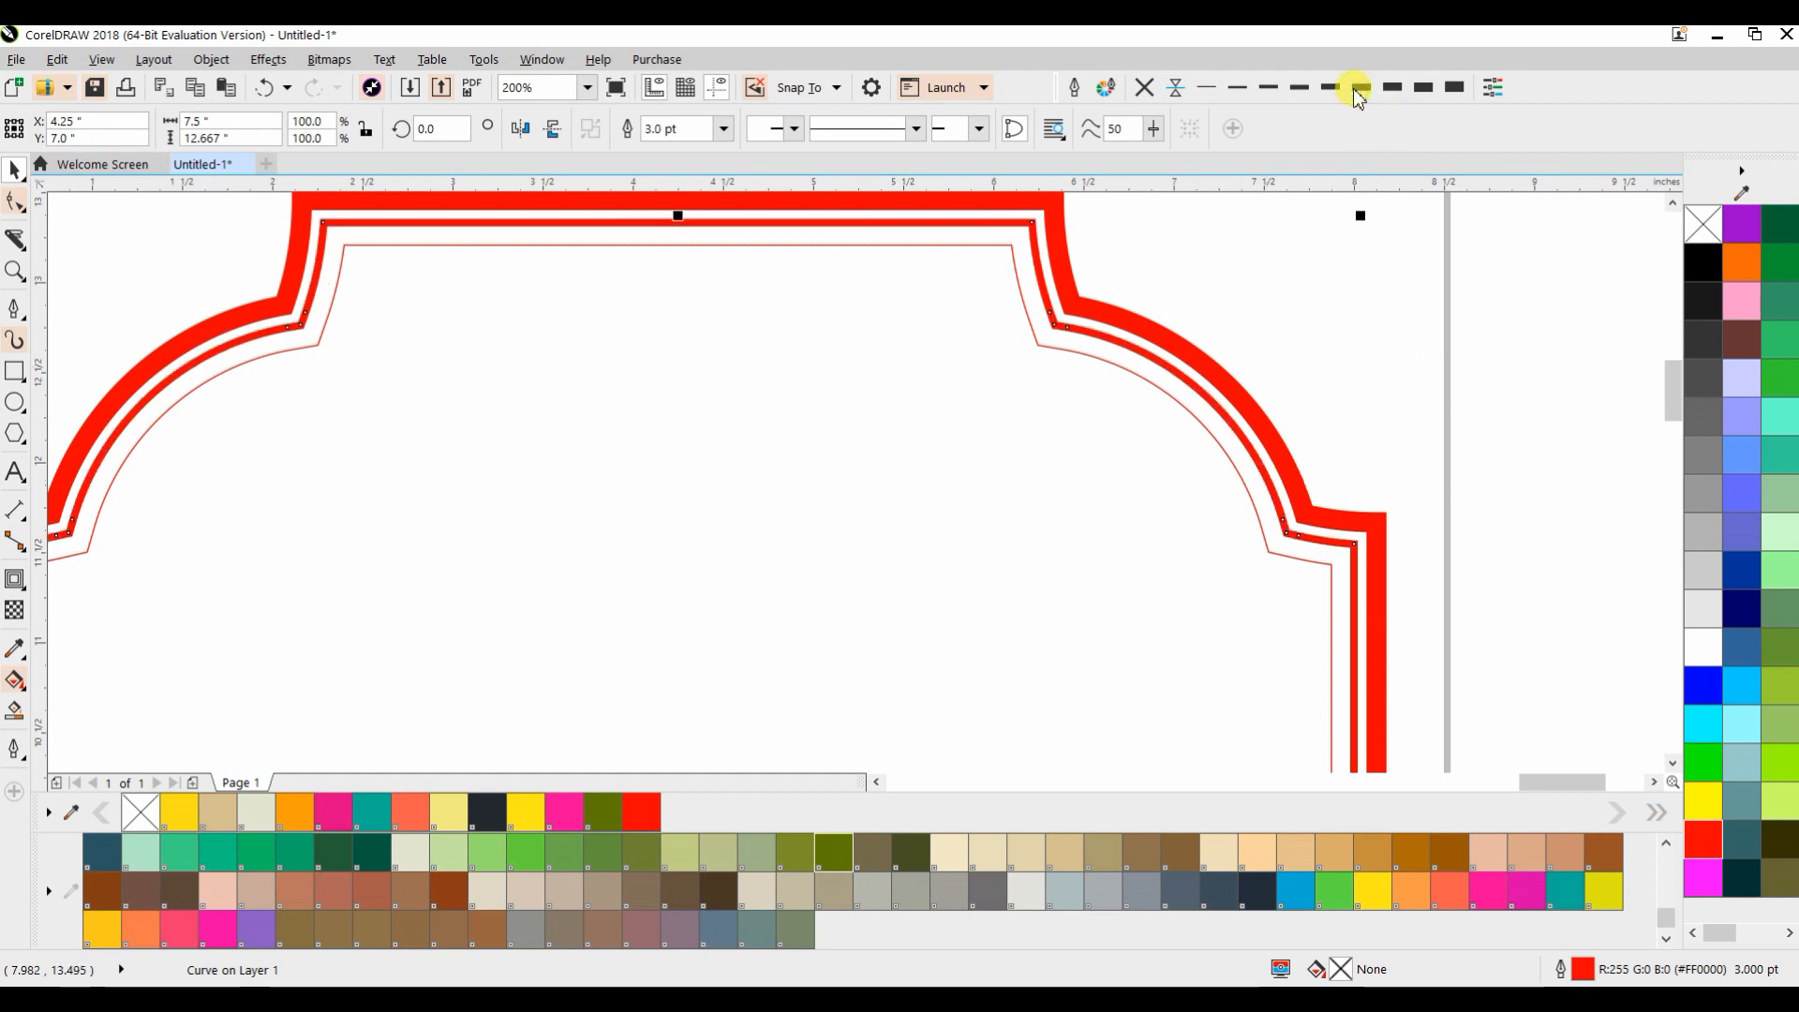
left_click(1197, 428)
left_click(1329, 88)
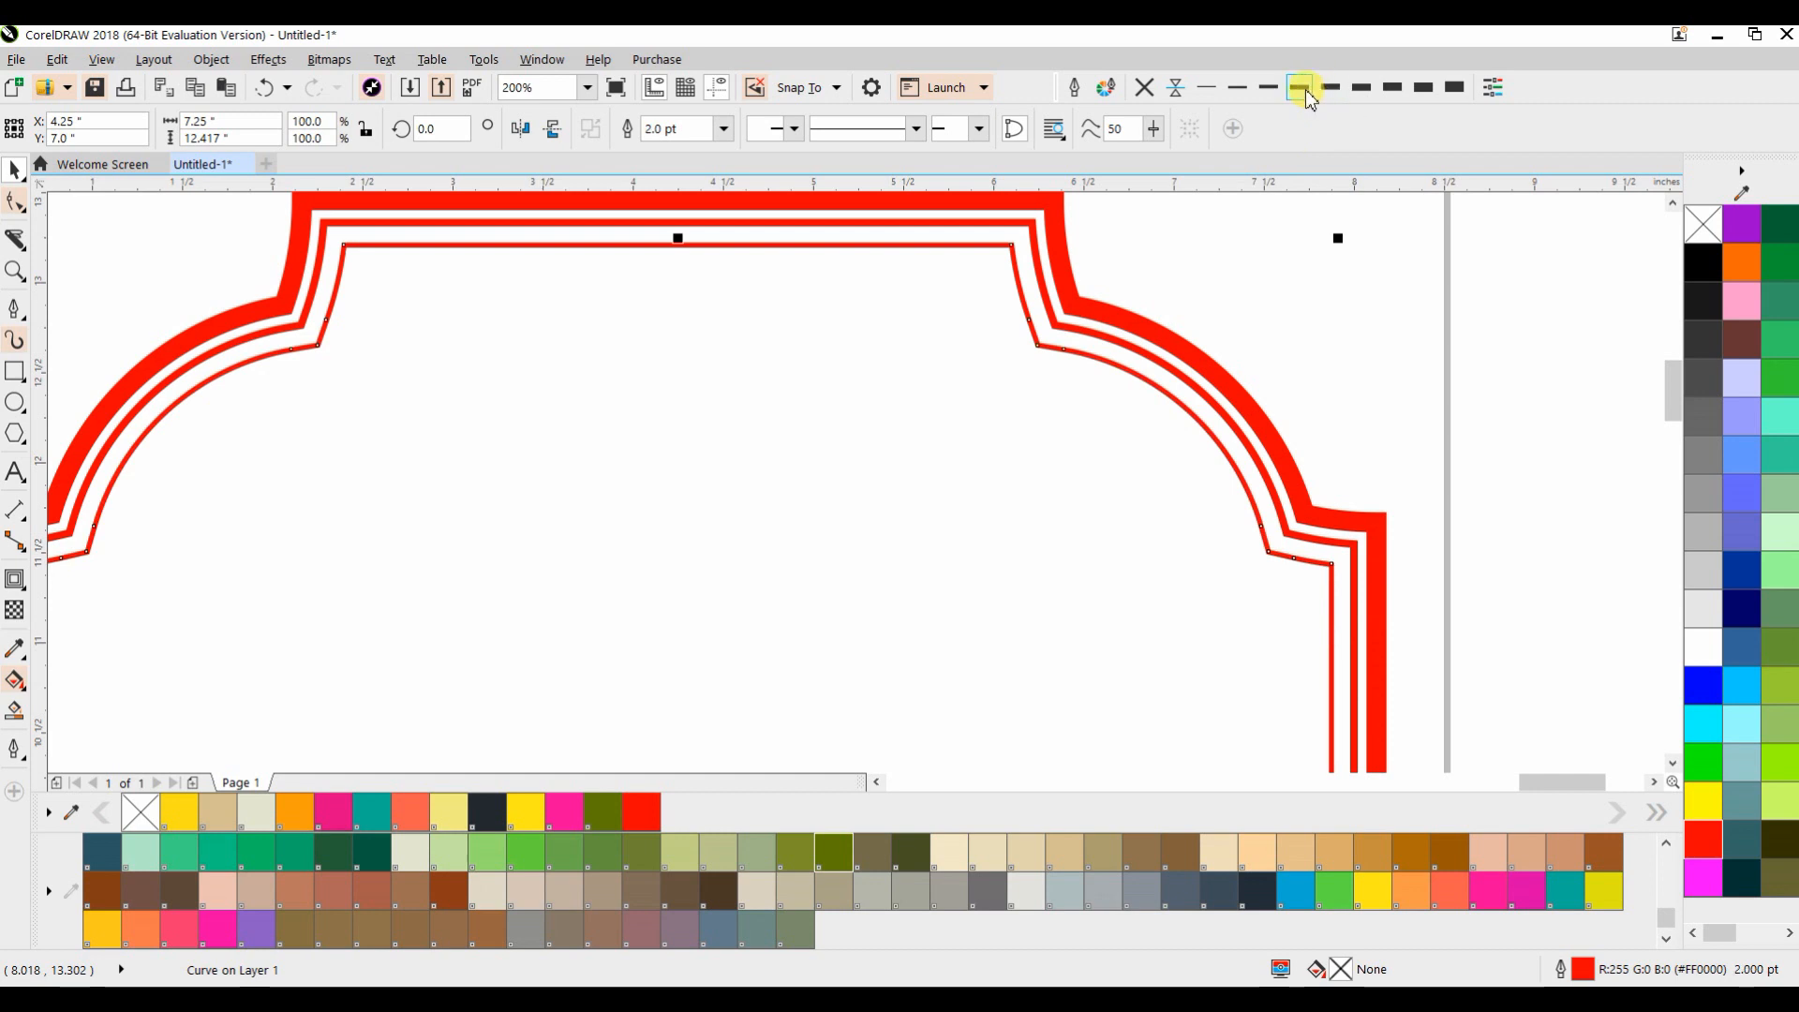
left_click(1301, 88)
left_click(1359, 87)
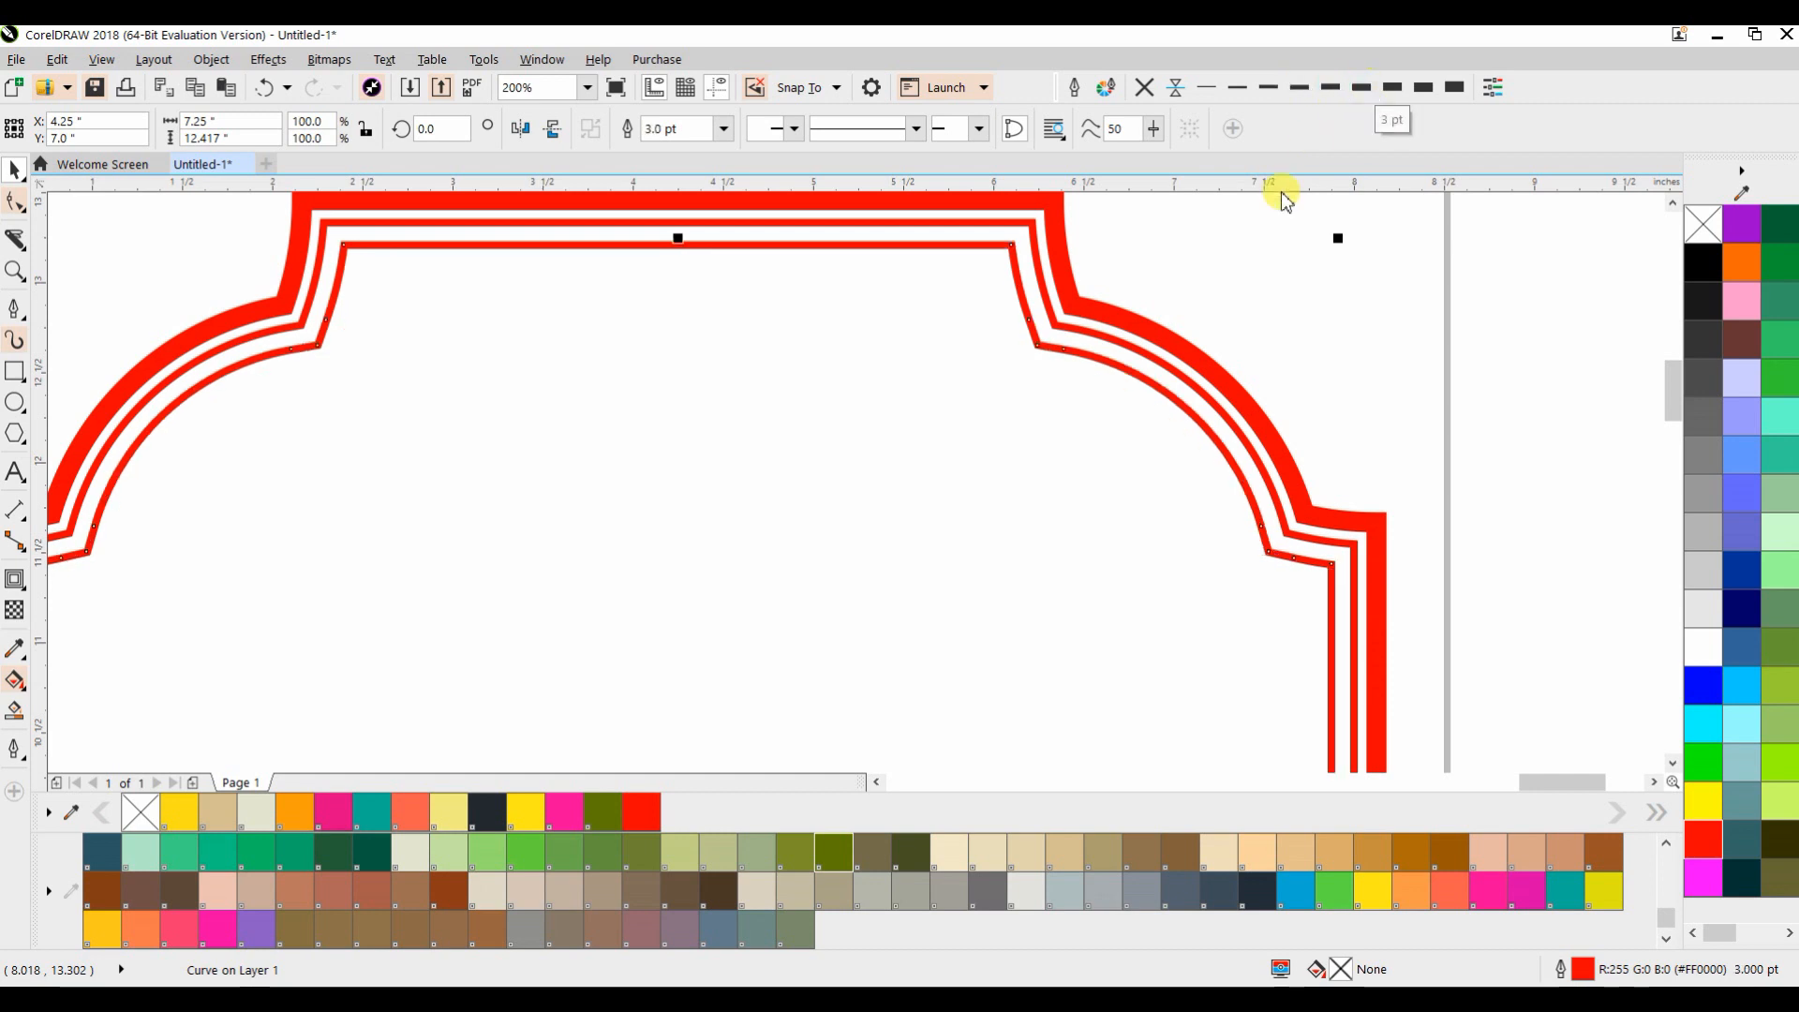
left_click(1520, 390)
Give the middle frame curve a dotted line style with aligned dashes and rounded corners
left_click(1285, 532)
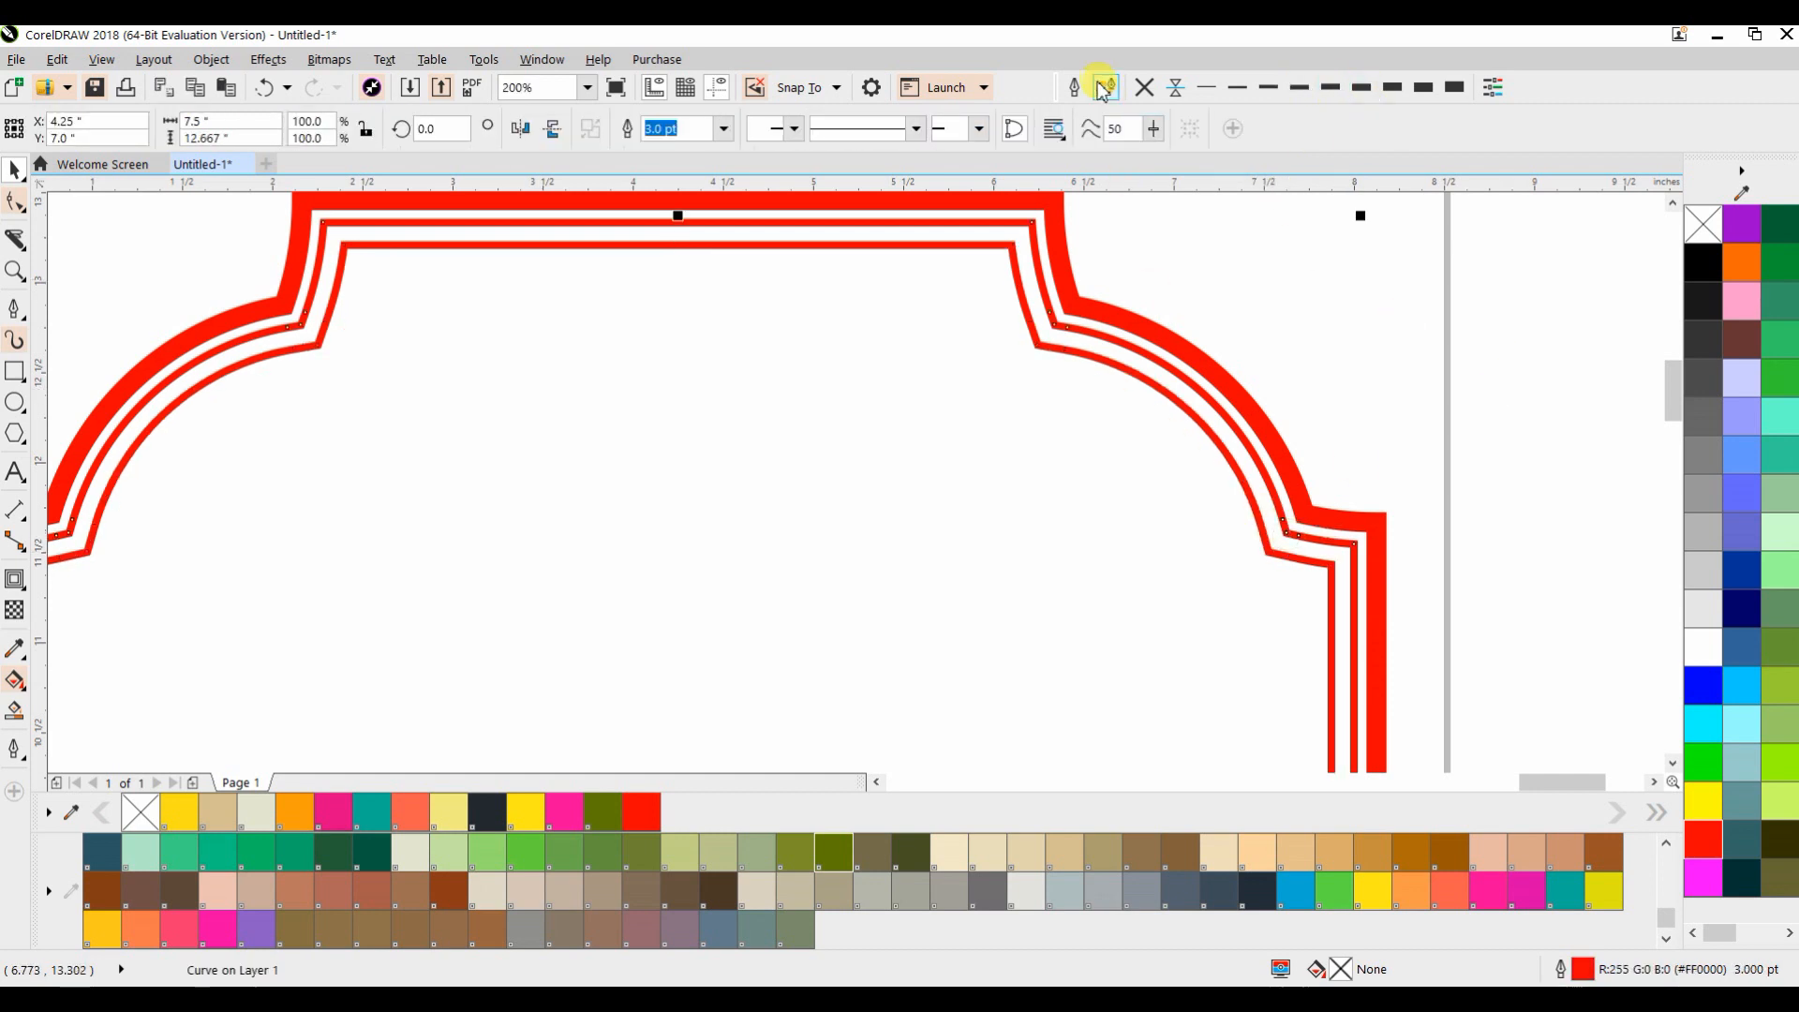
left_click(915, 128)
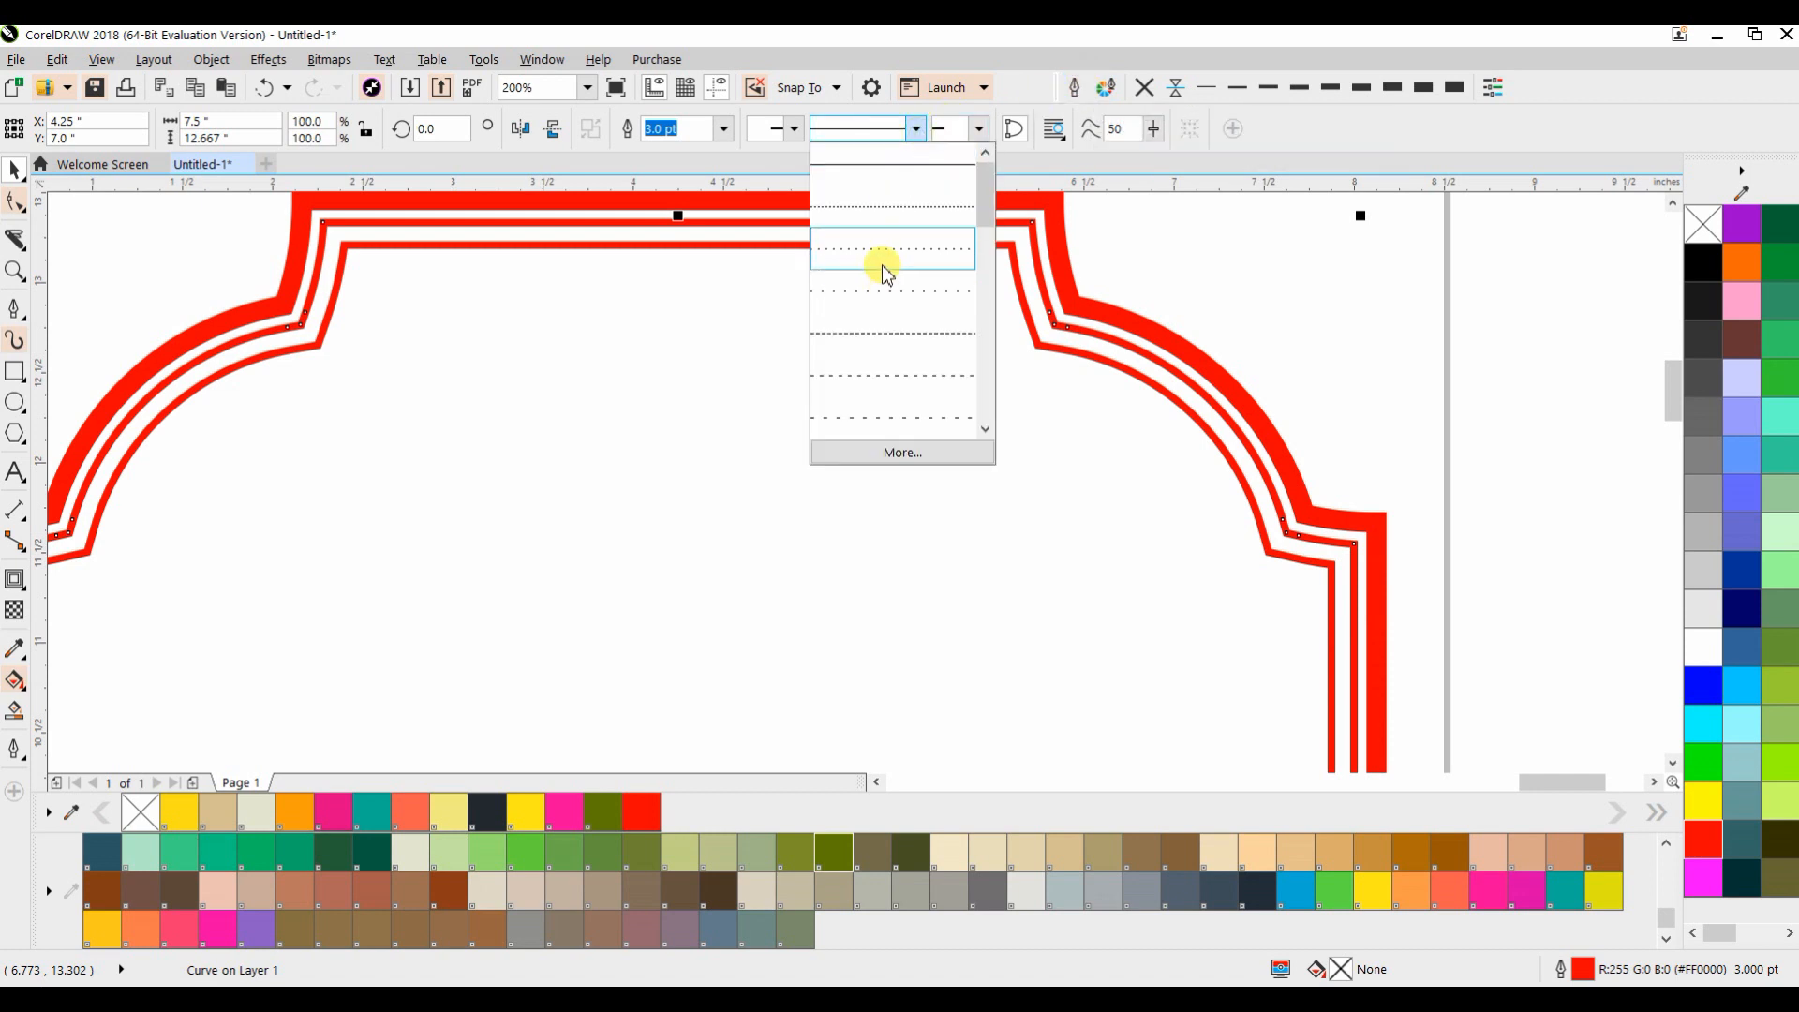
left_click(879, 258)
left_click(1073, 87)
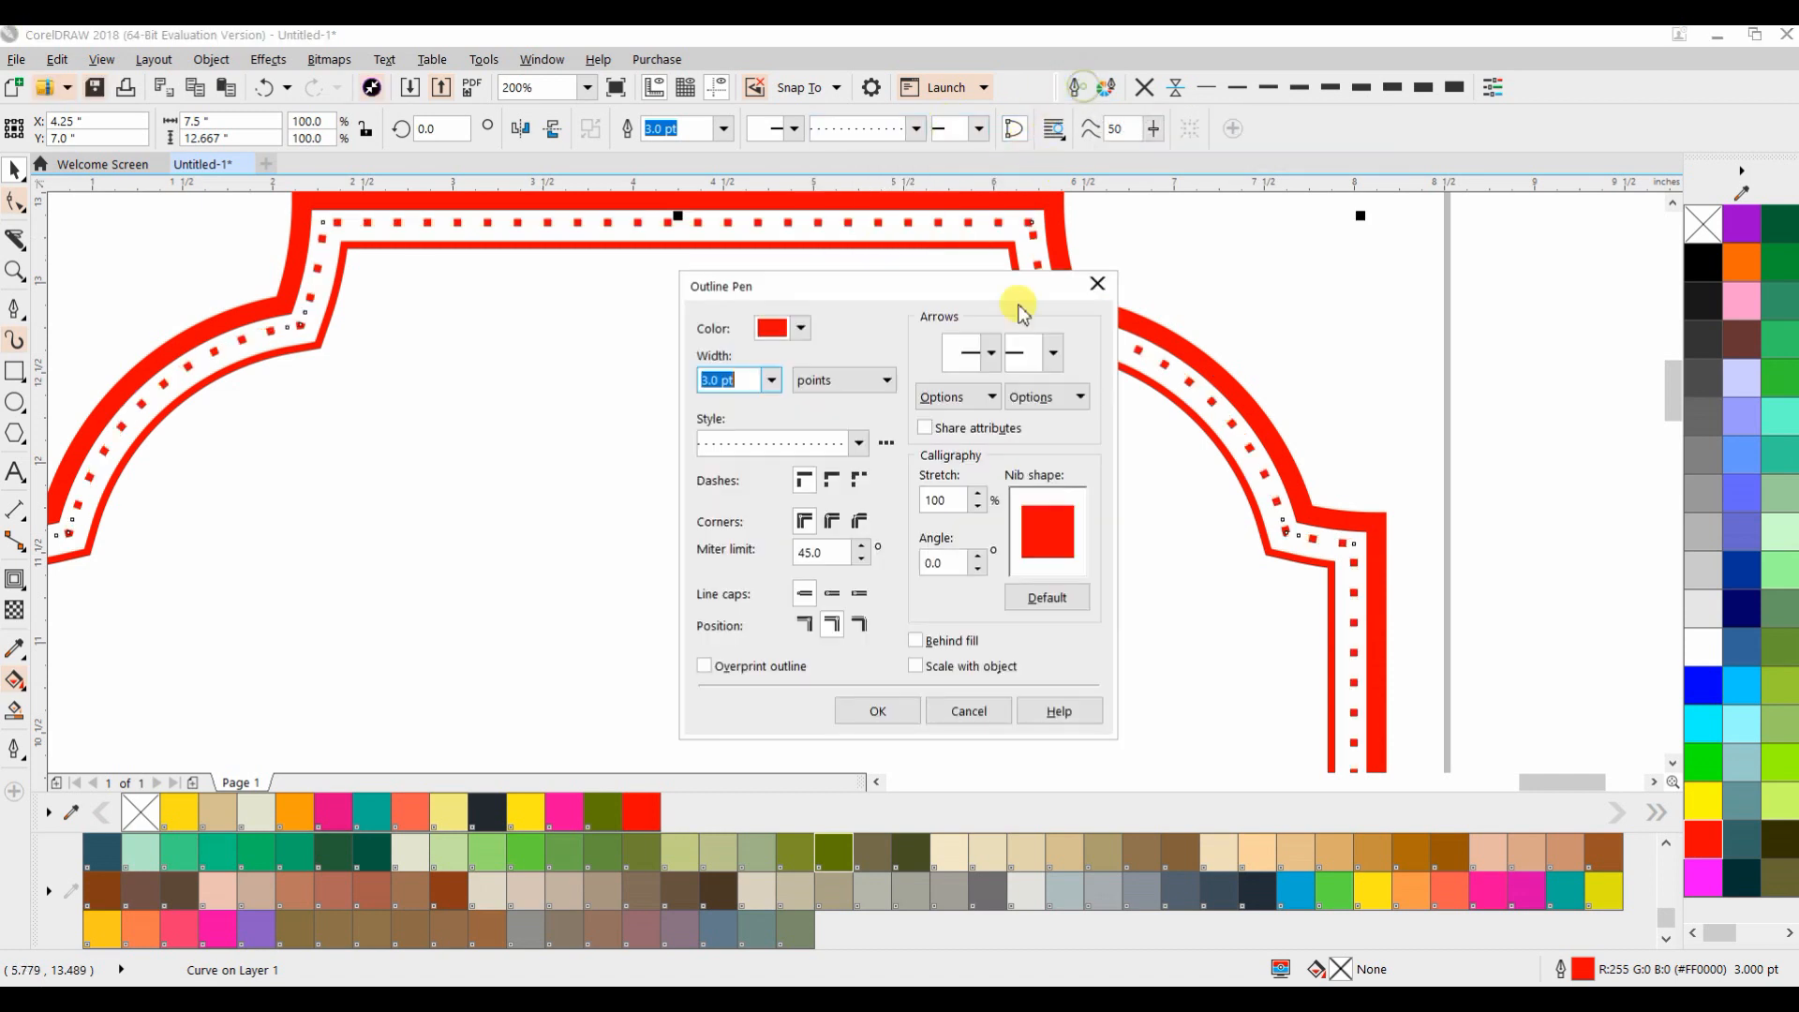
left_click(859, 442)
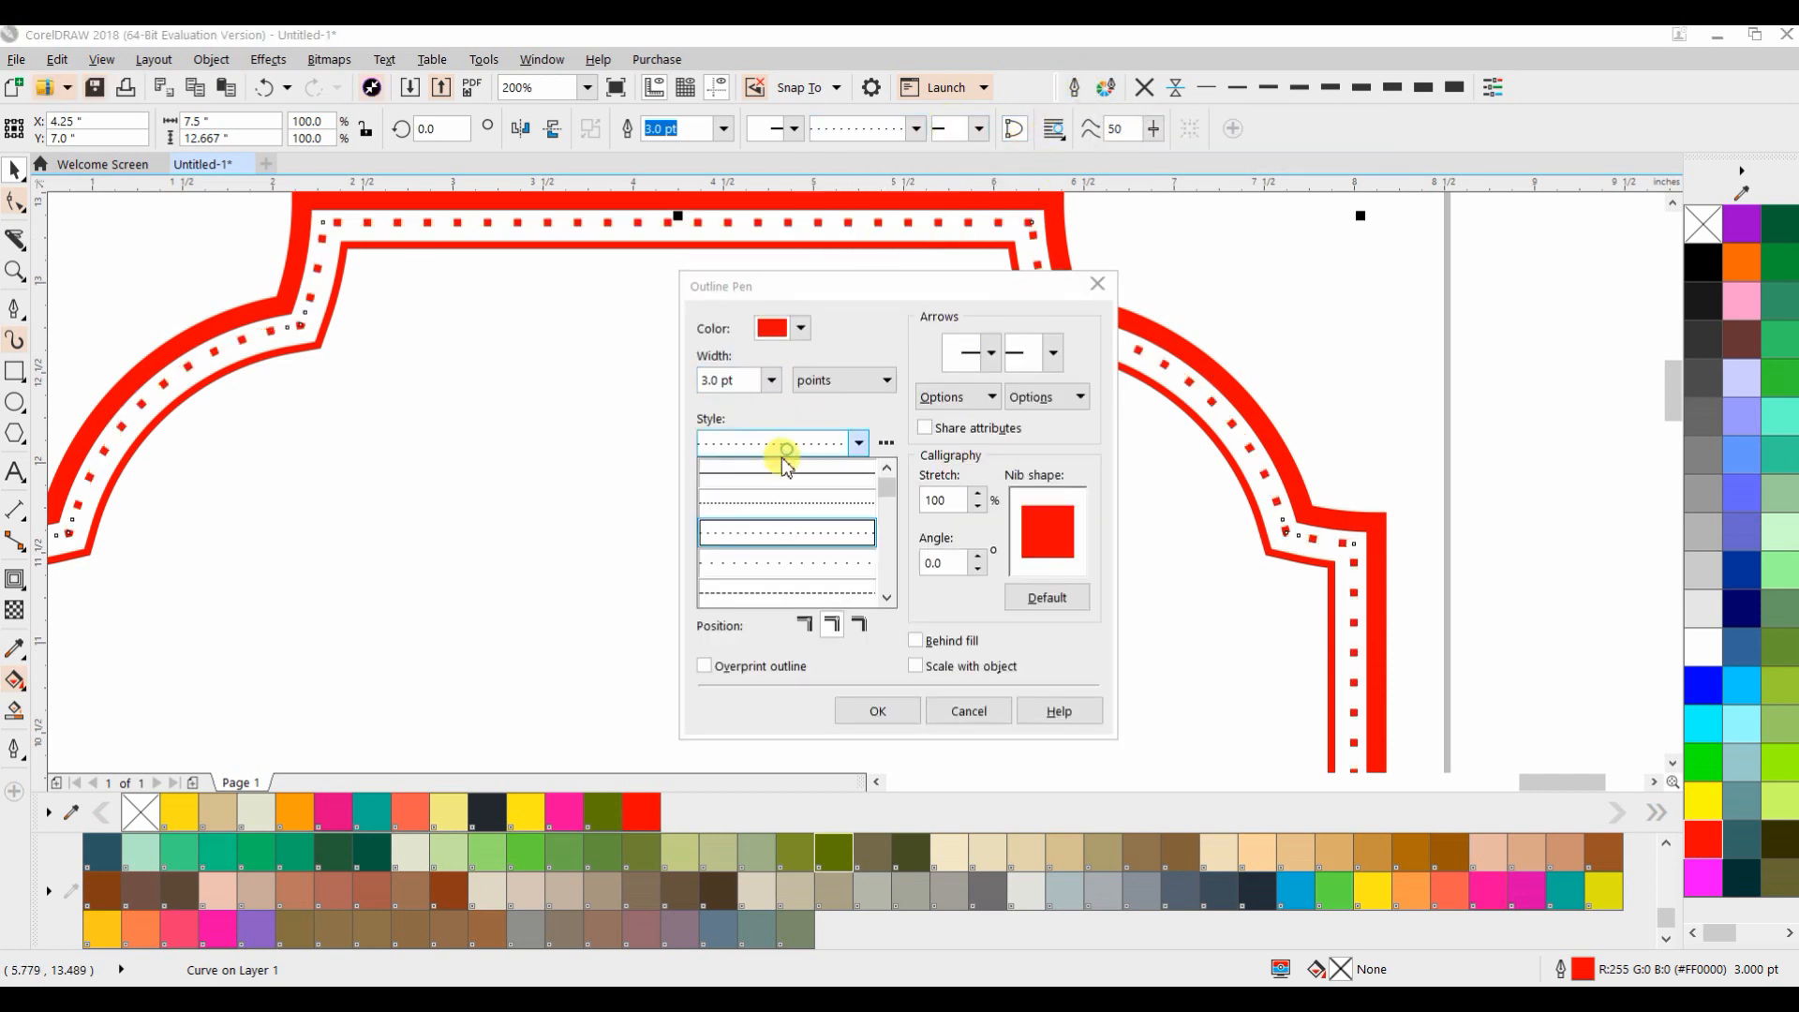
left_click(743, 534)
left_click(832, 520)
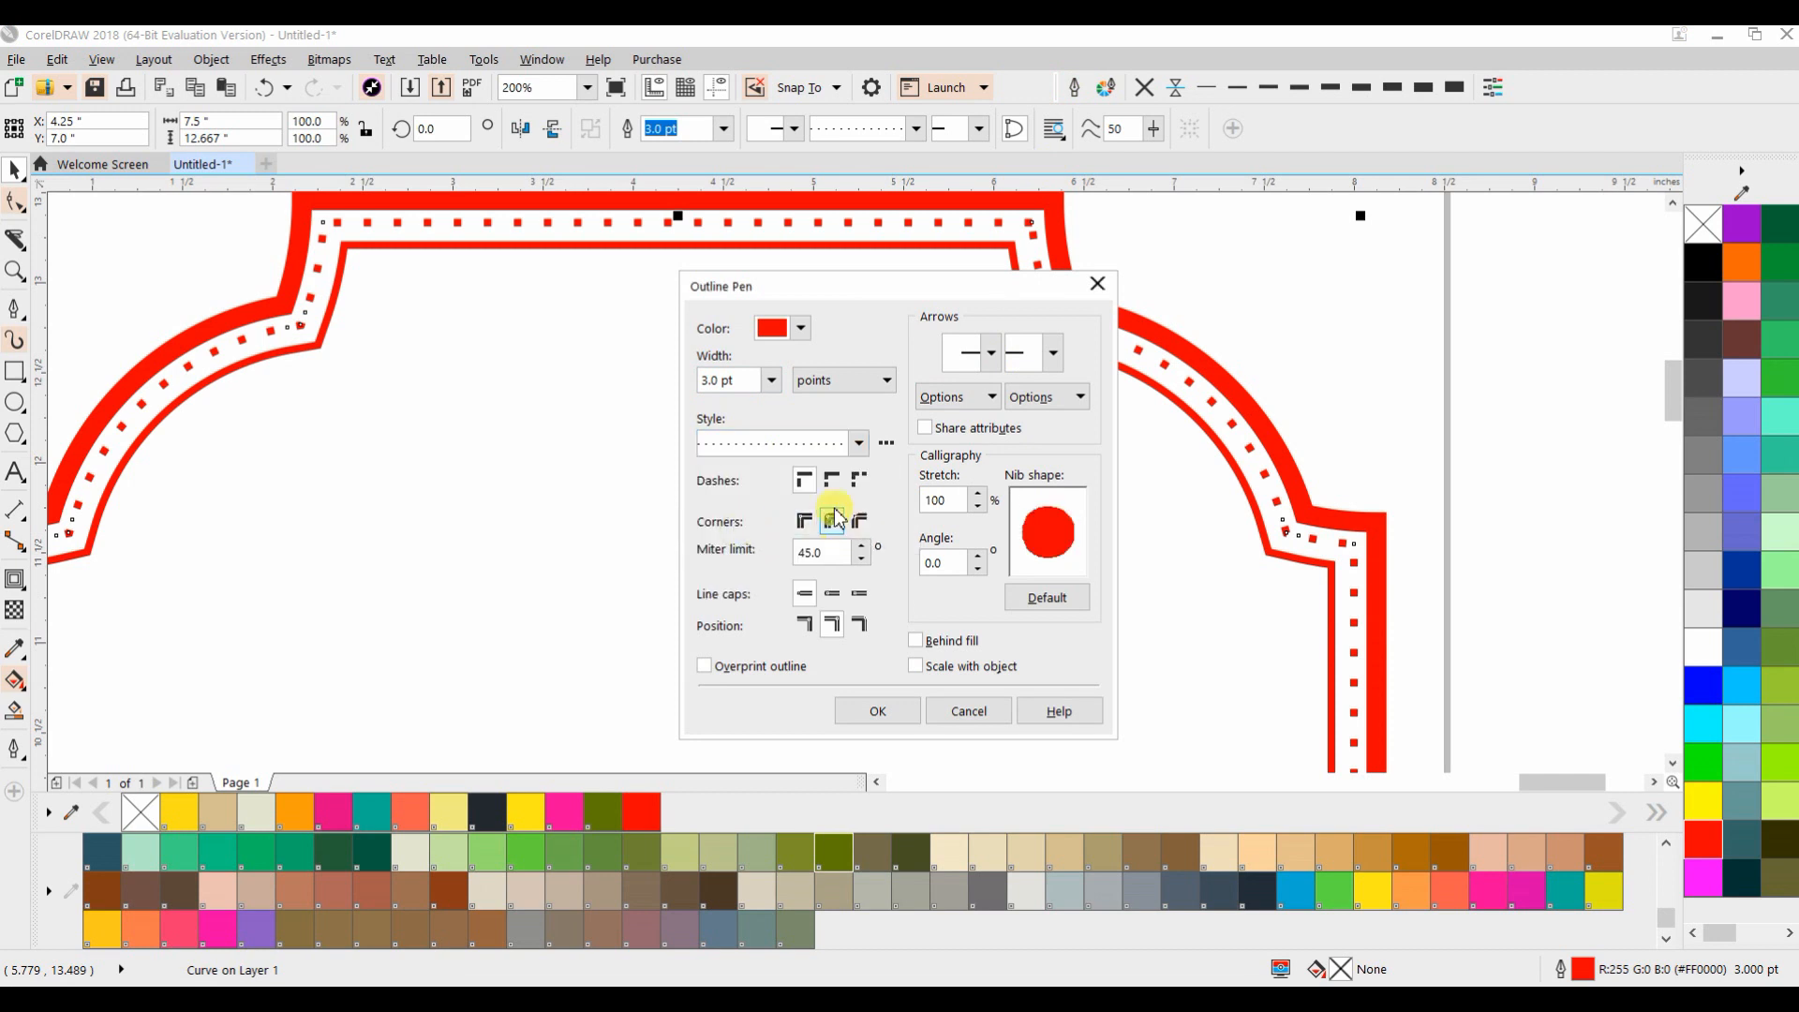
left_click(879, 709)
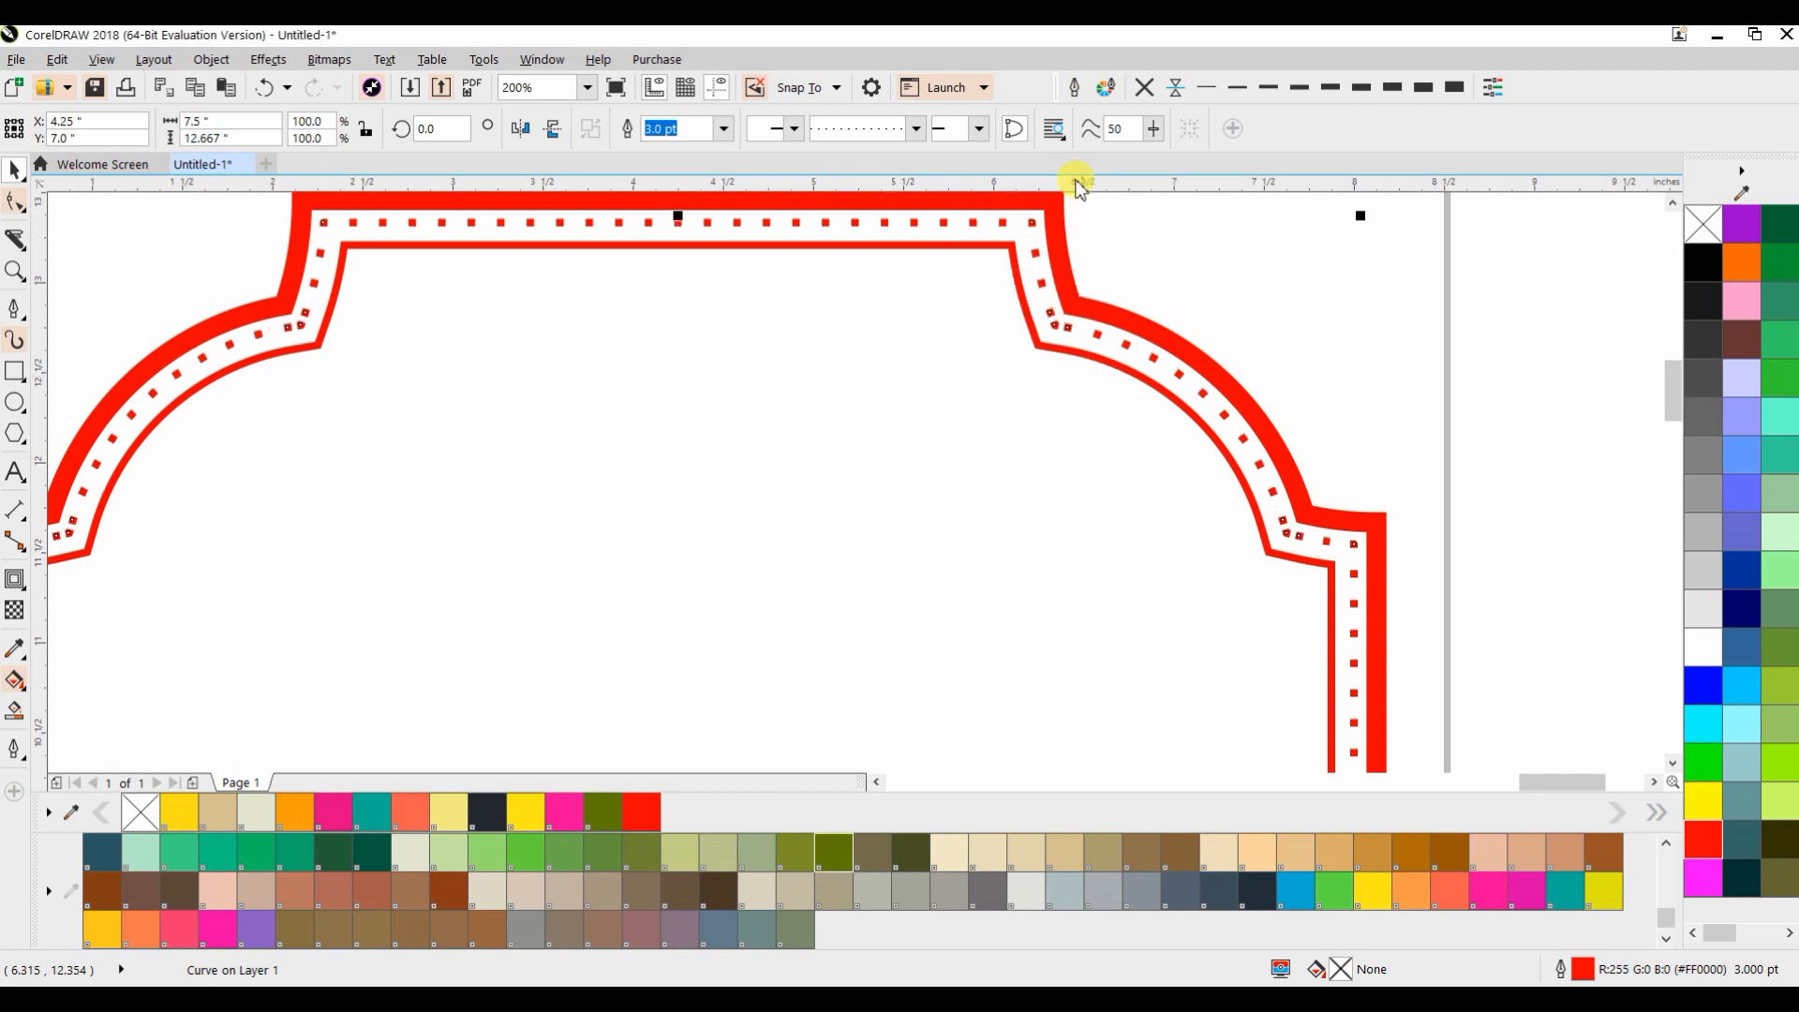
Set round line caps on the middle curve's dotted outline
left_click(1070, 87)
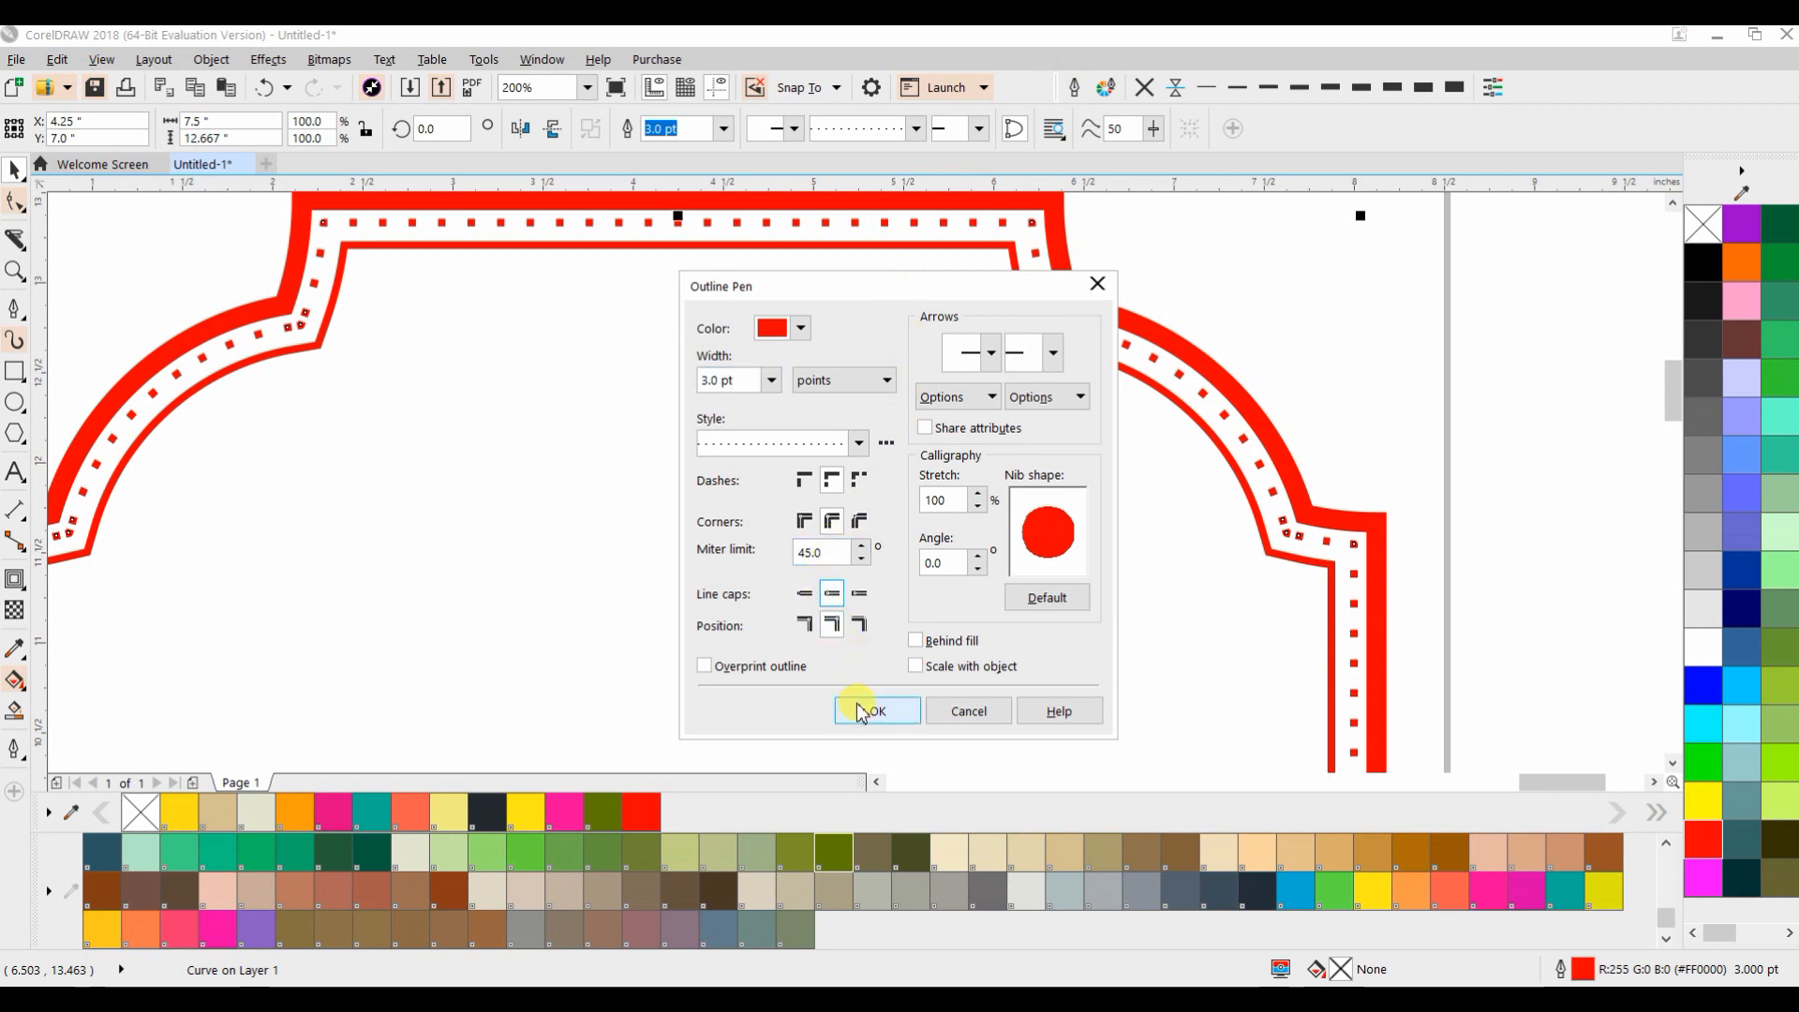
left_click(870, 704)
left_click(1429, 357)
Move the finished red frame off the page to just beside the dark calligraphy panel
scroll(867, 285, "down", 2)
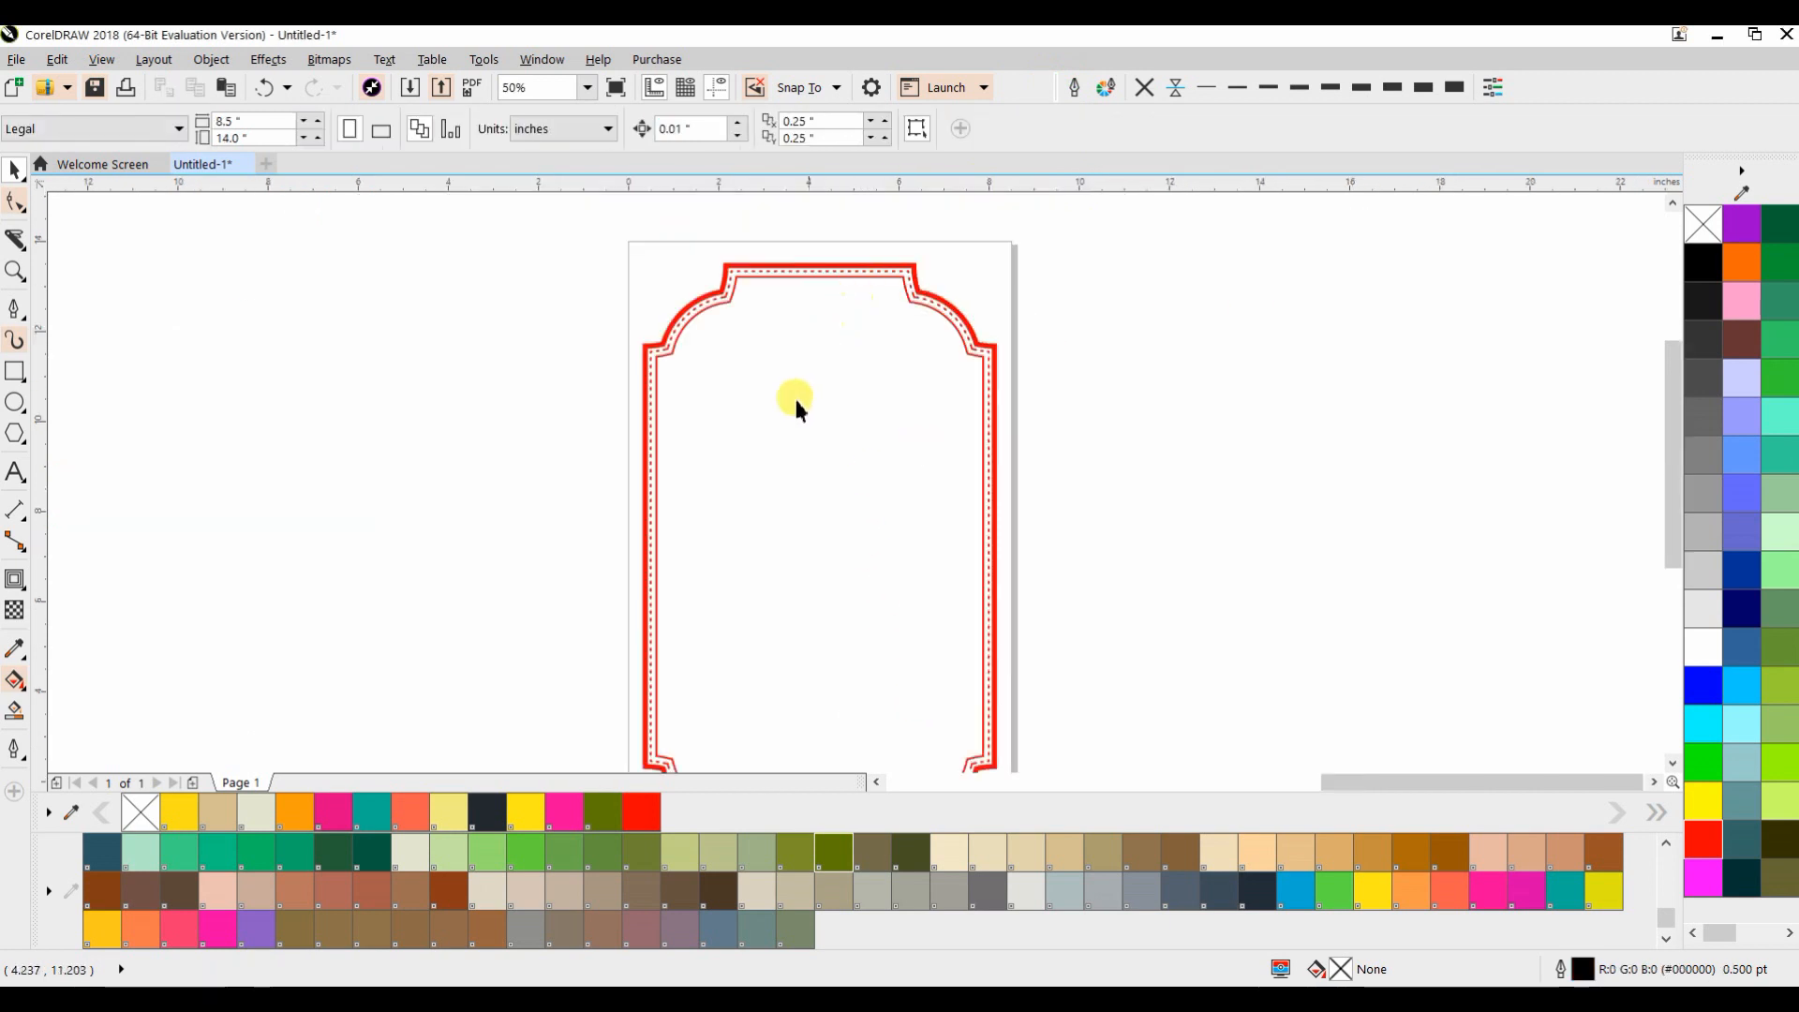
scroll(700, 576, "down", 1)
scroll(694, 525, "up", 1)
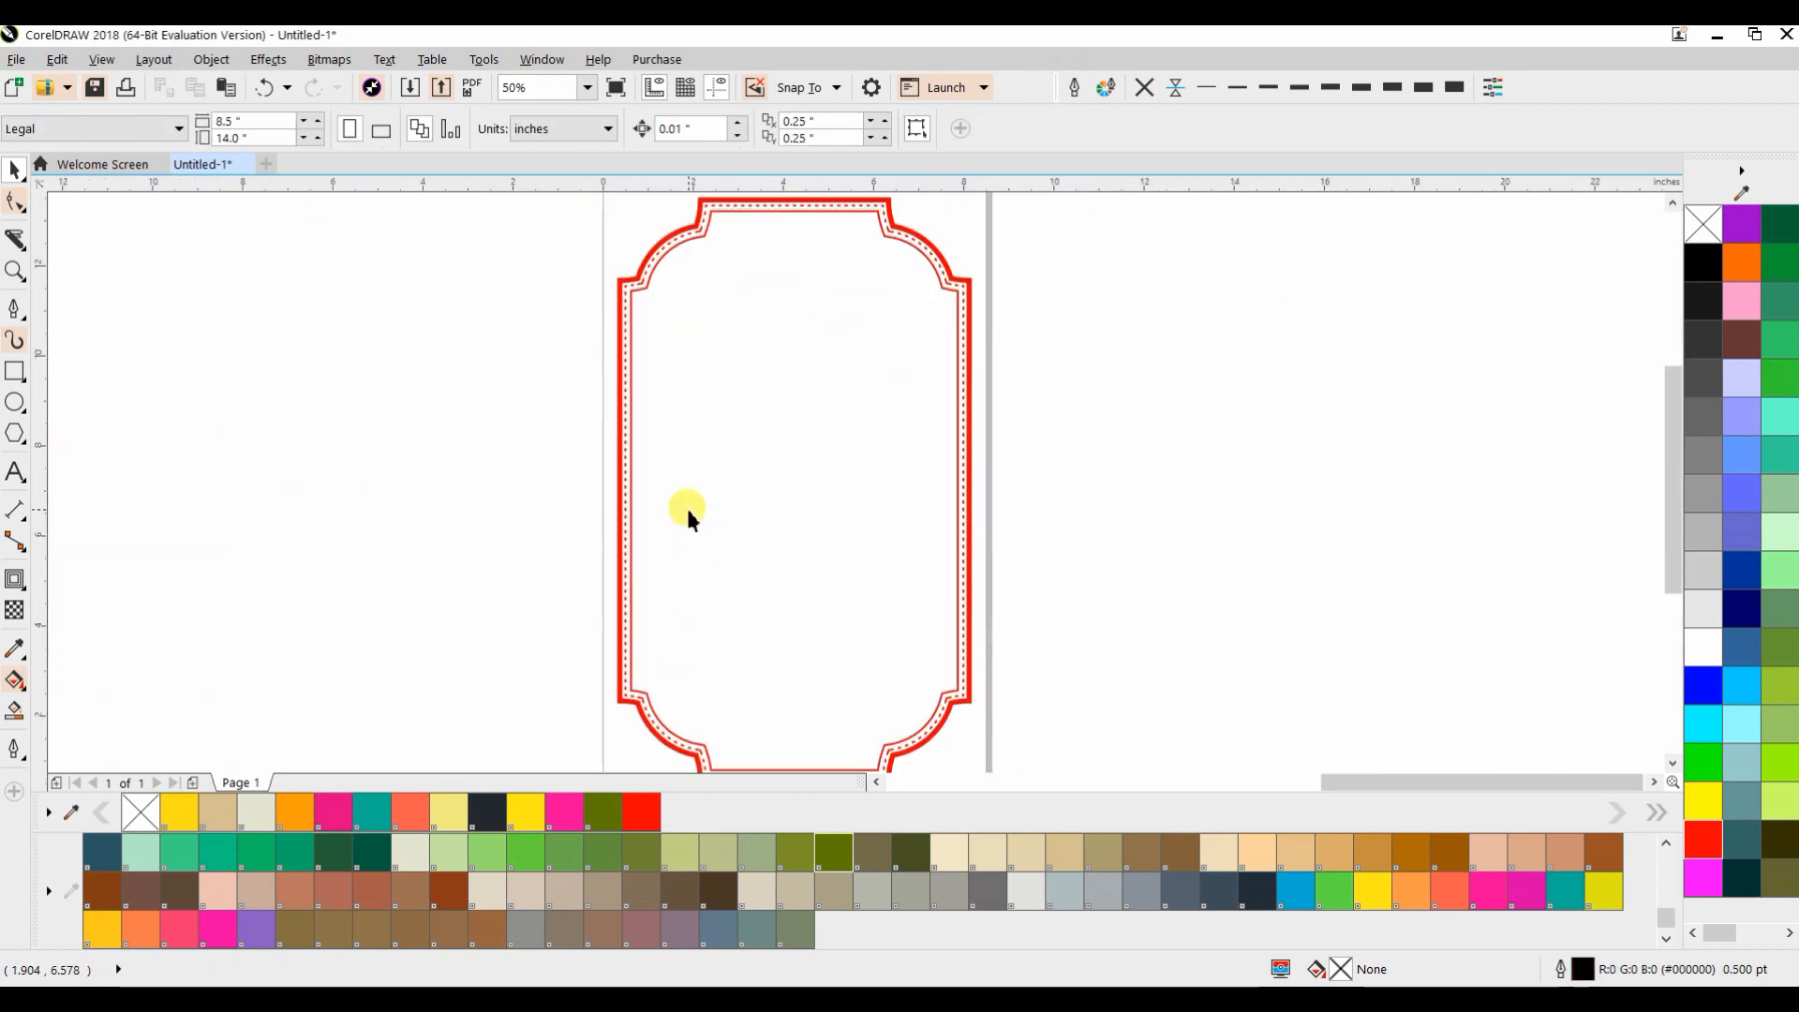
scroll(684, 506, "down", 2)
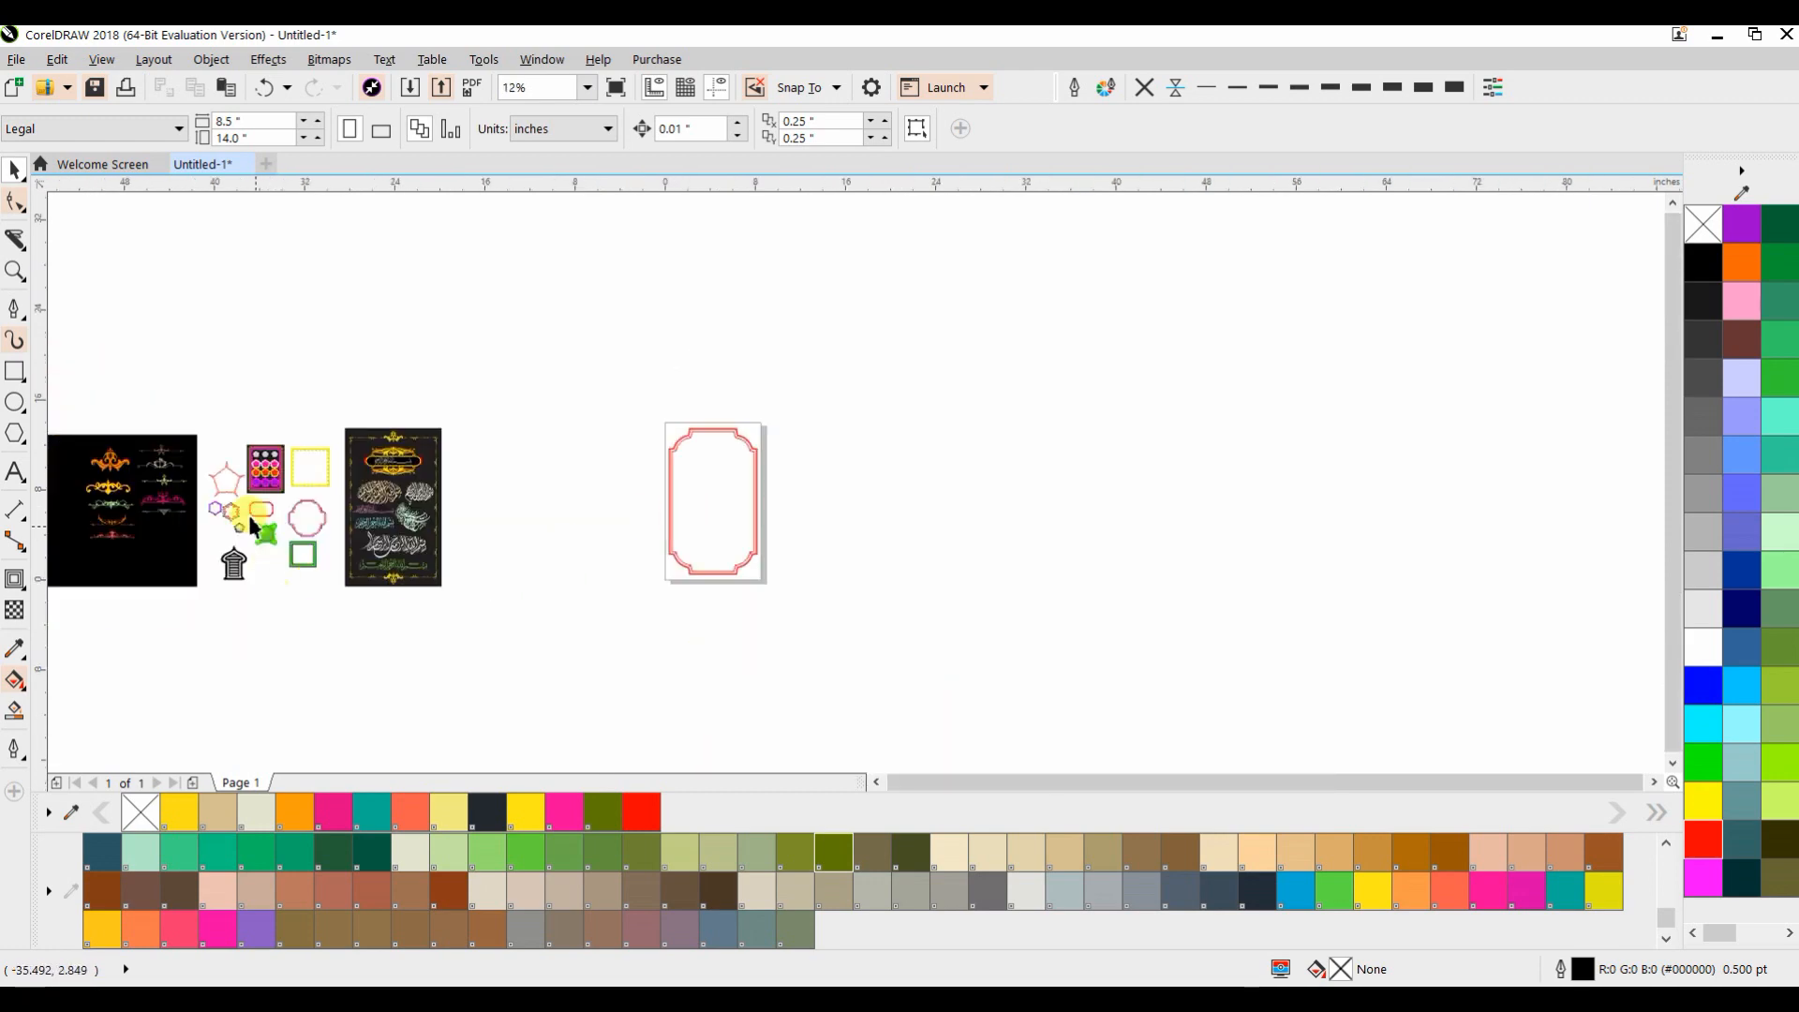
scroll(246, 516, "up", 4)
scroll(247, 515, "up", 4)
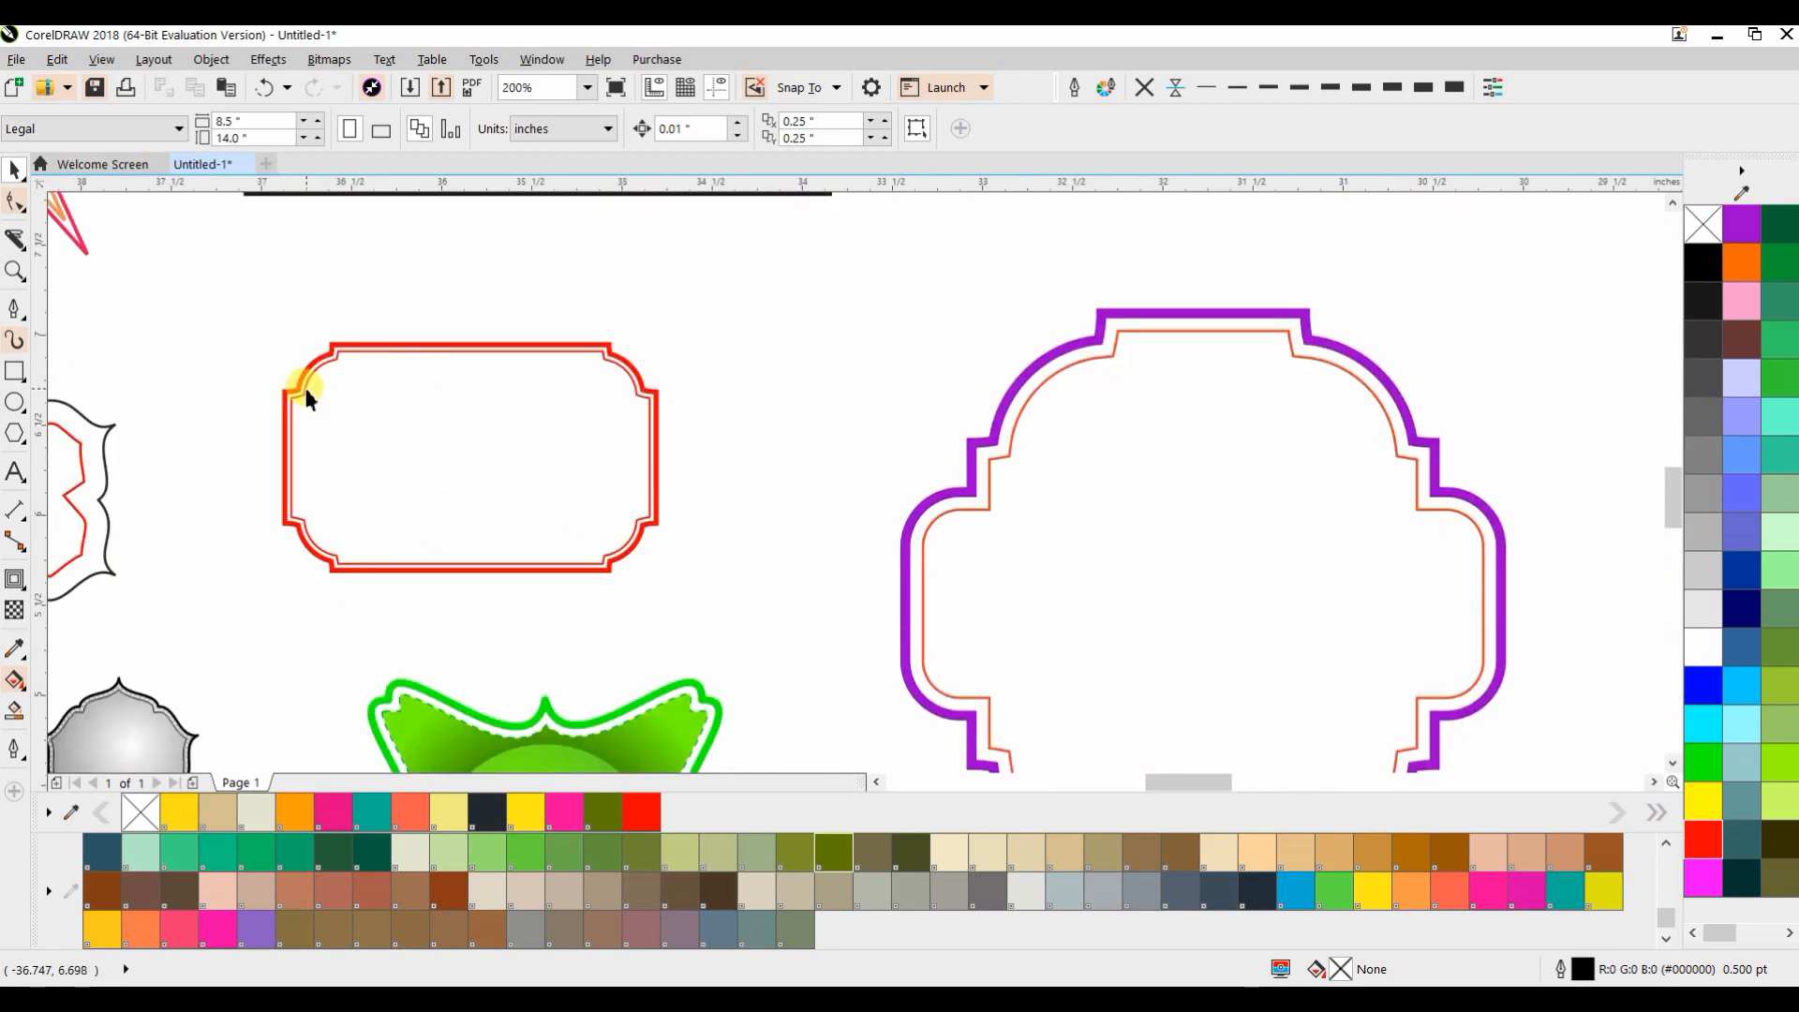
scroll(301, 389, "down", 3)
left_click_drag(1414, 309, 1384, 337)
left_click_drag(1385, 221, 1052, 631)
left_click_drag(1165, 540, 761, 553)
left_click(430, 580)
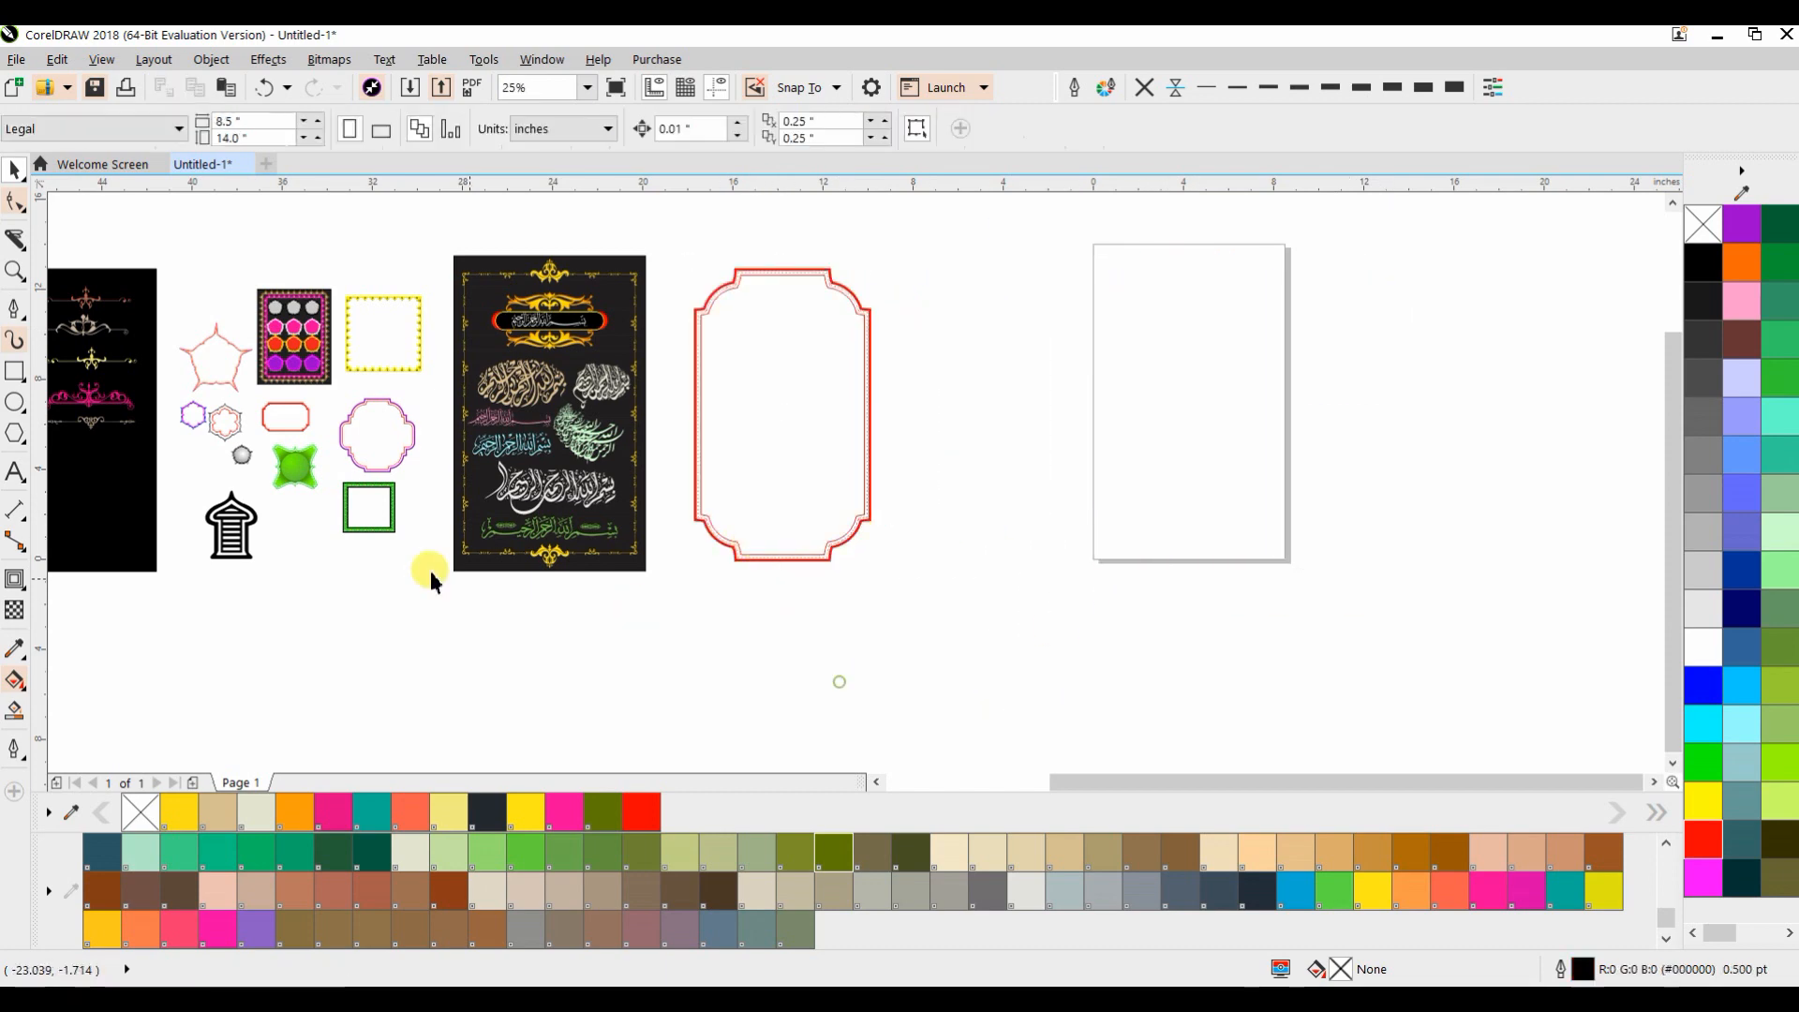
Draw a horizontal rectangle about 5.354 by 2.063 inches and centre it on the page
scroll(379, 499, "up", 2)
scroll(346, 450, "up", 2)
scroll(348, 401, "down", 2)
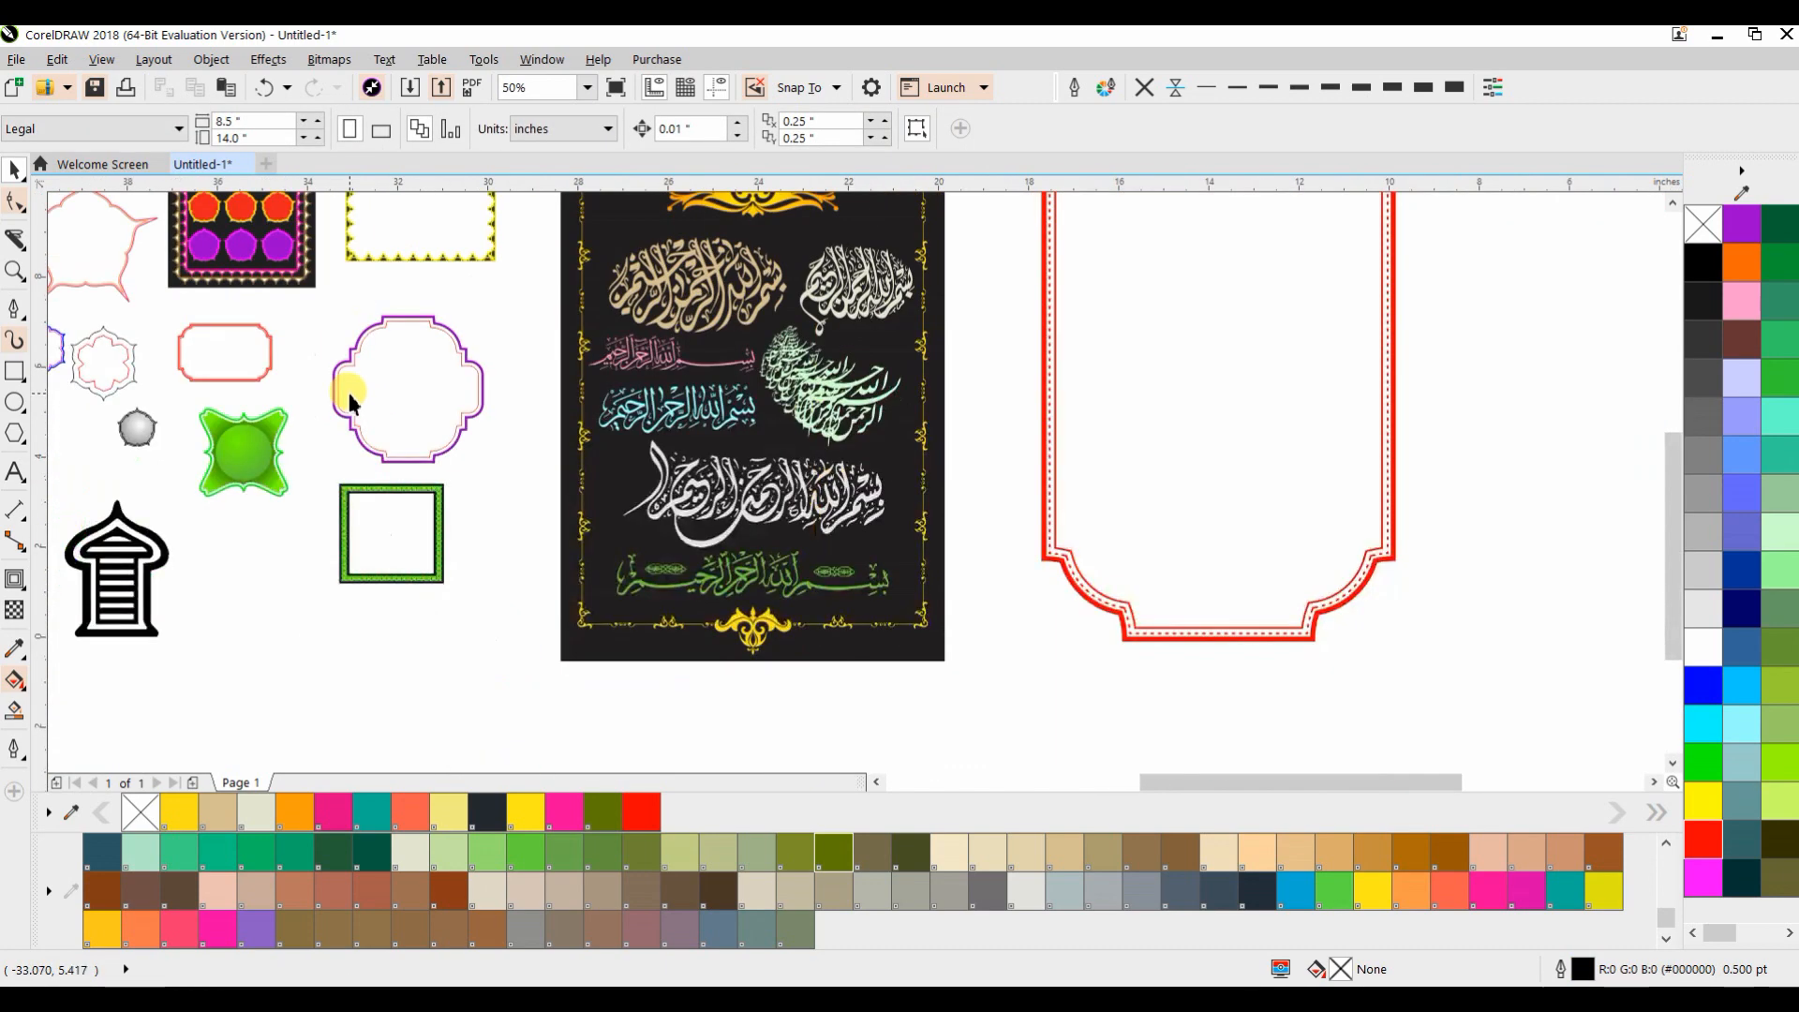
scroll(950, 381, "right", 10)
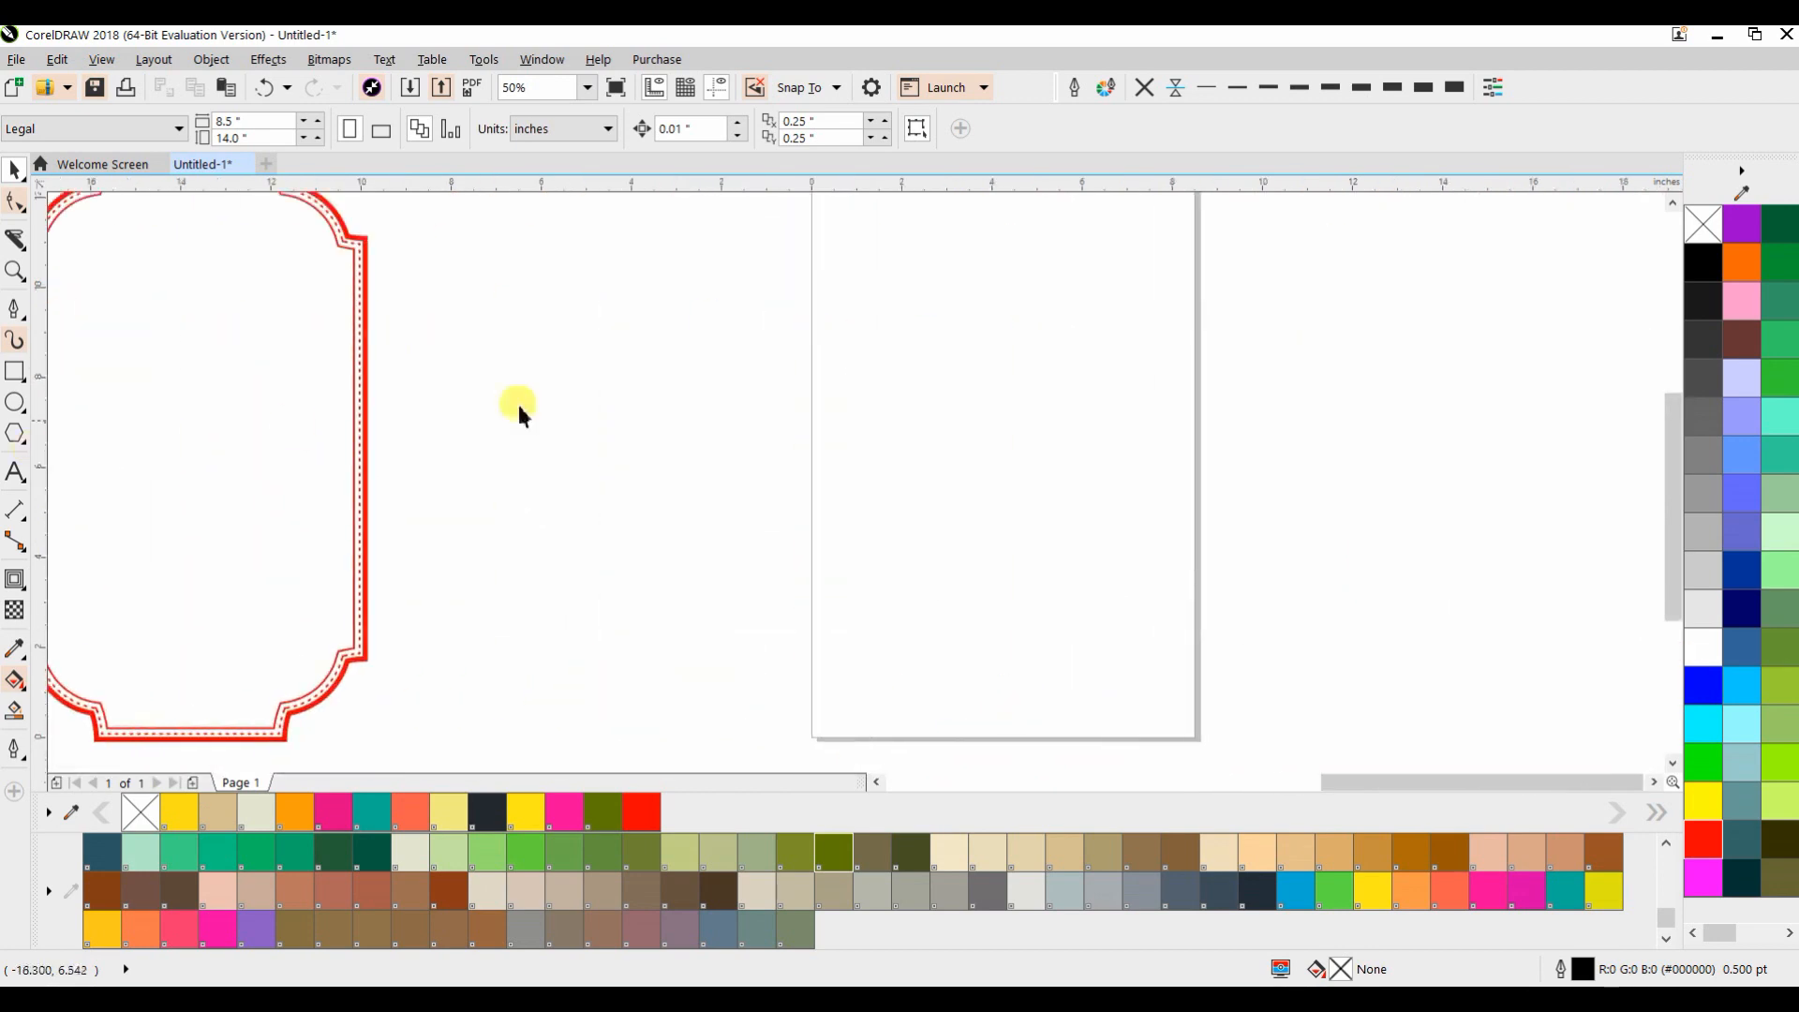
left_click(14, 371)
left_click_drag(627, 335, 870, 428)
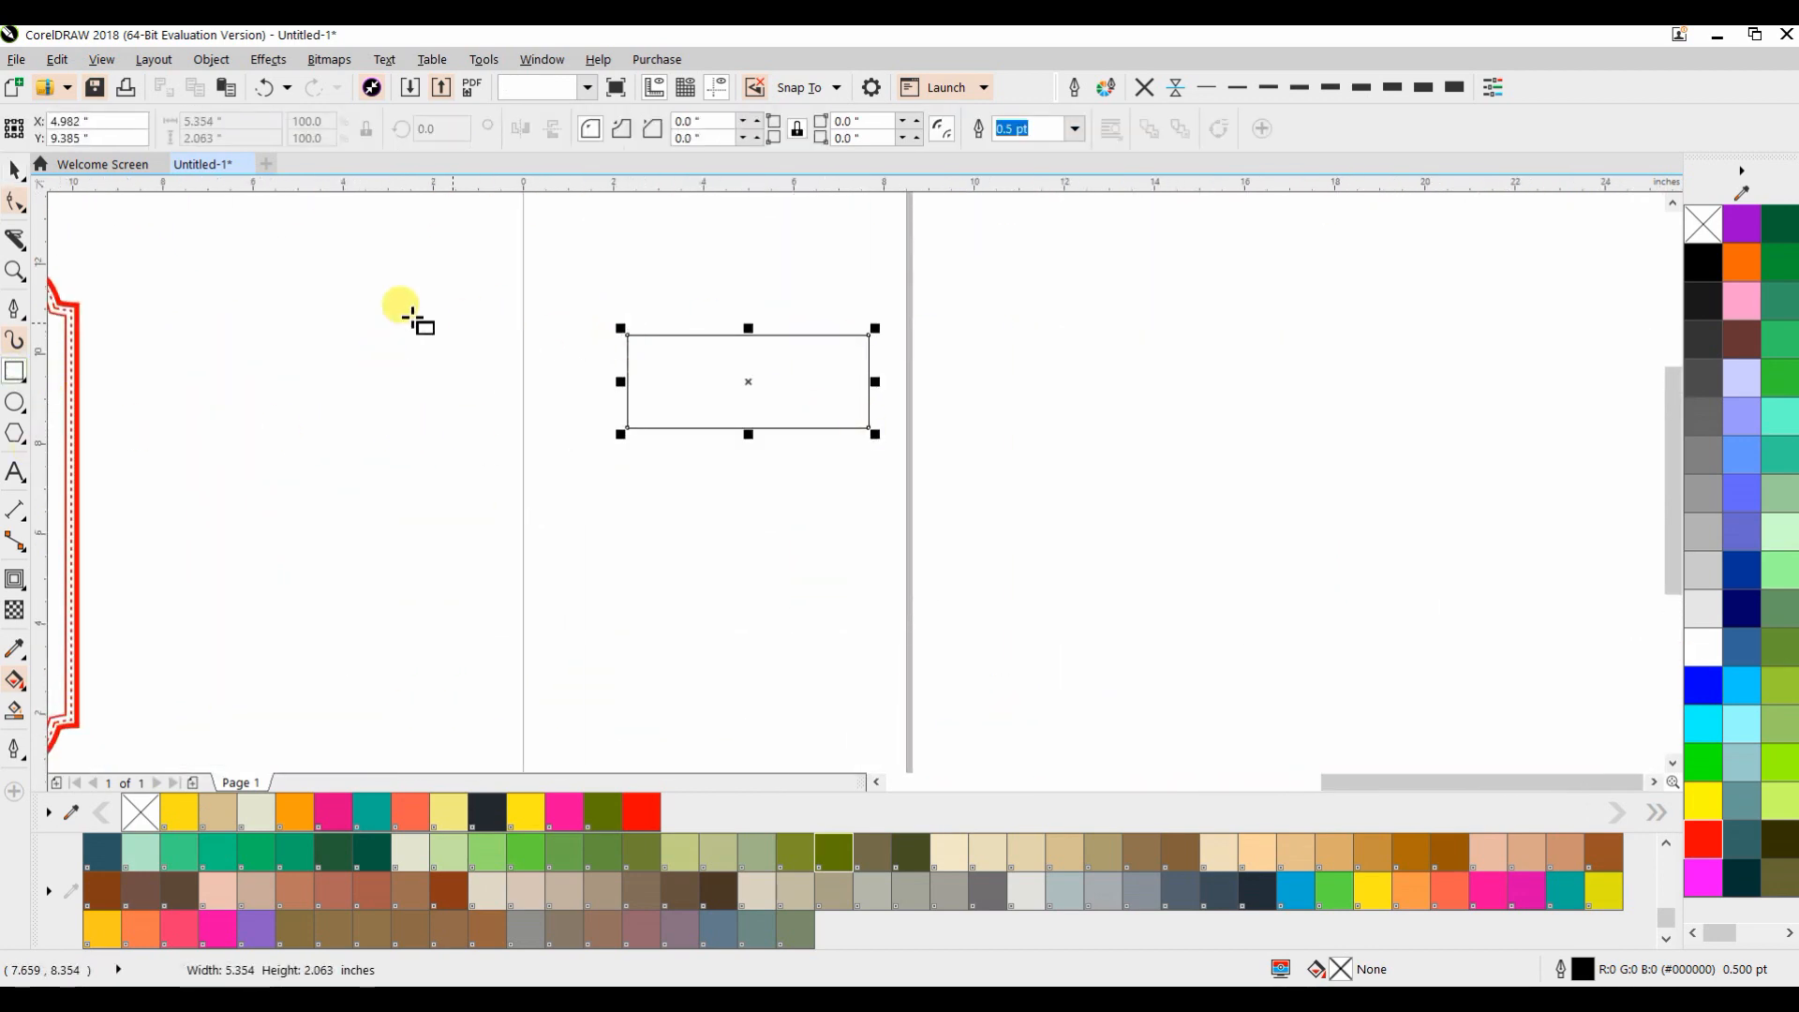
left_click(22, 176)
left_click(81, 176)
left_click_drag(683, 385, 705, 487)
Make a copy of the rectangle rotated to 270 degrees about its centre, forming a cross
left_click(706, 487)
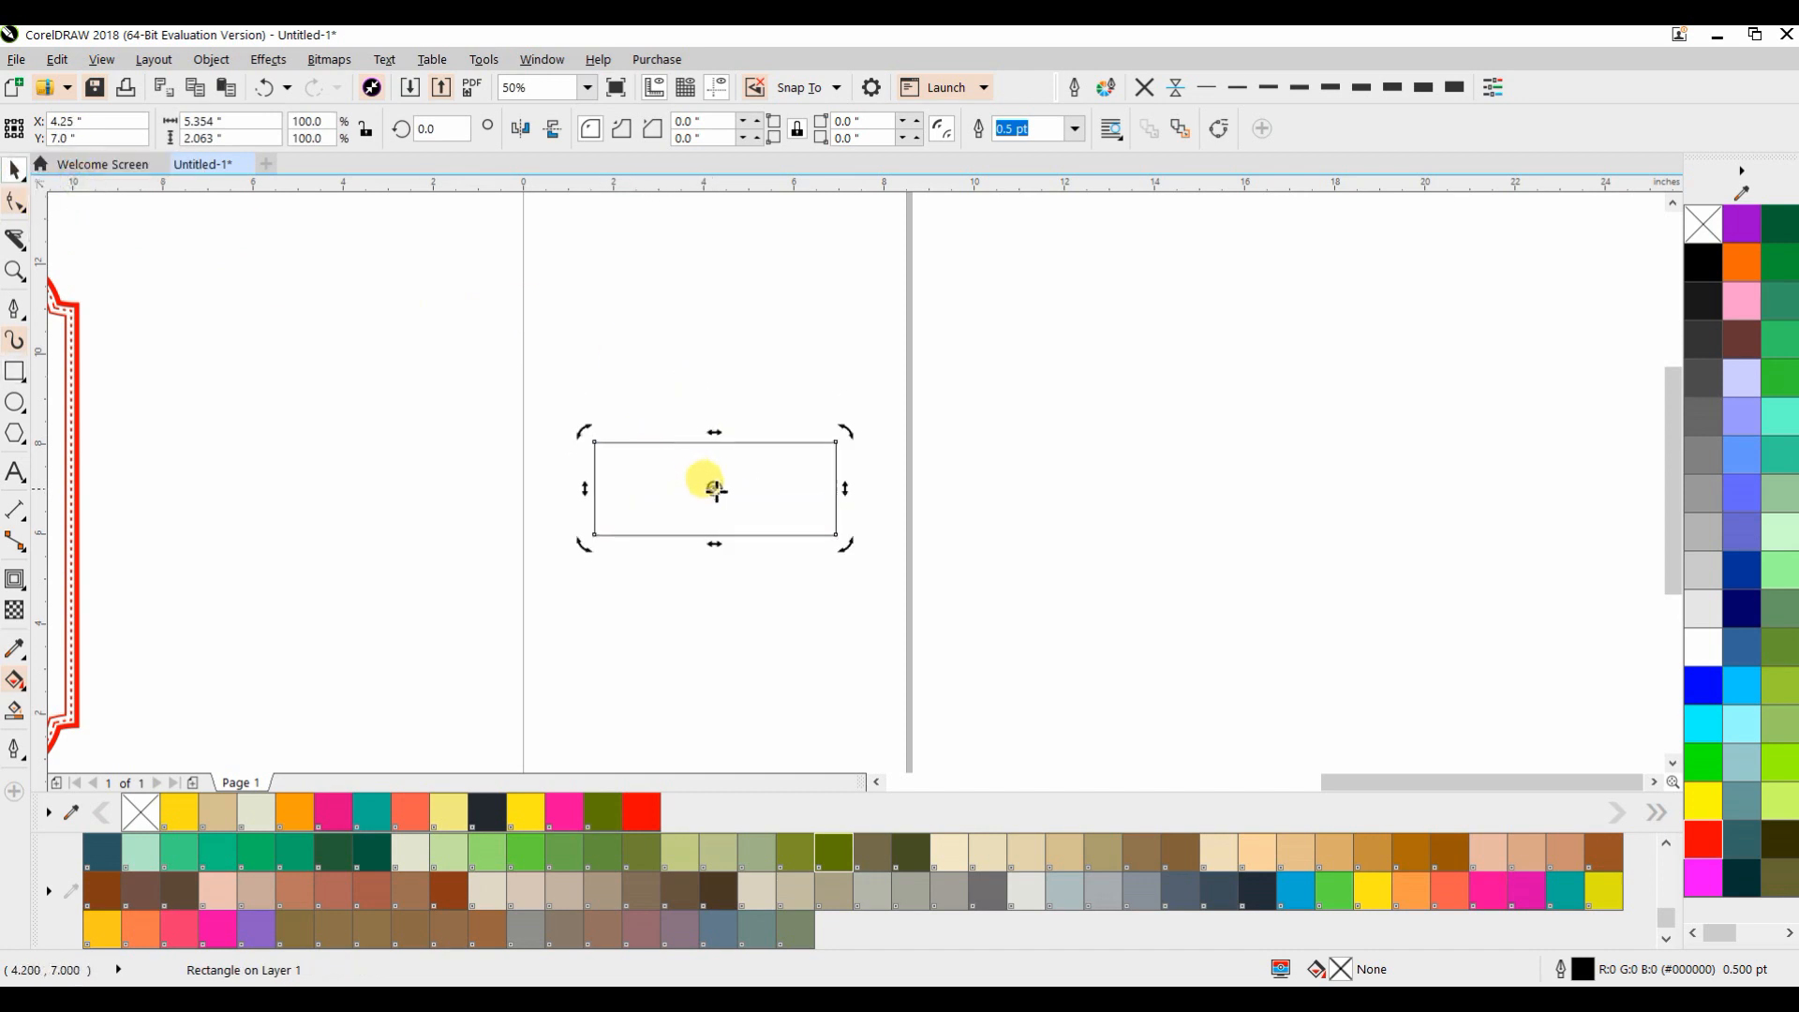
left_click_drag(855, 434, 759, 584)
left_click(793, 568)
left_click(762, 548)
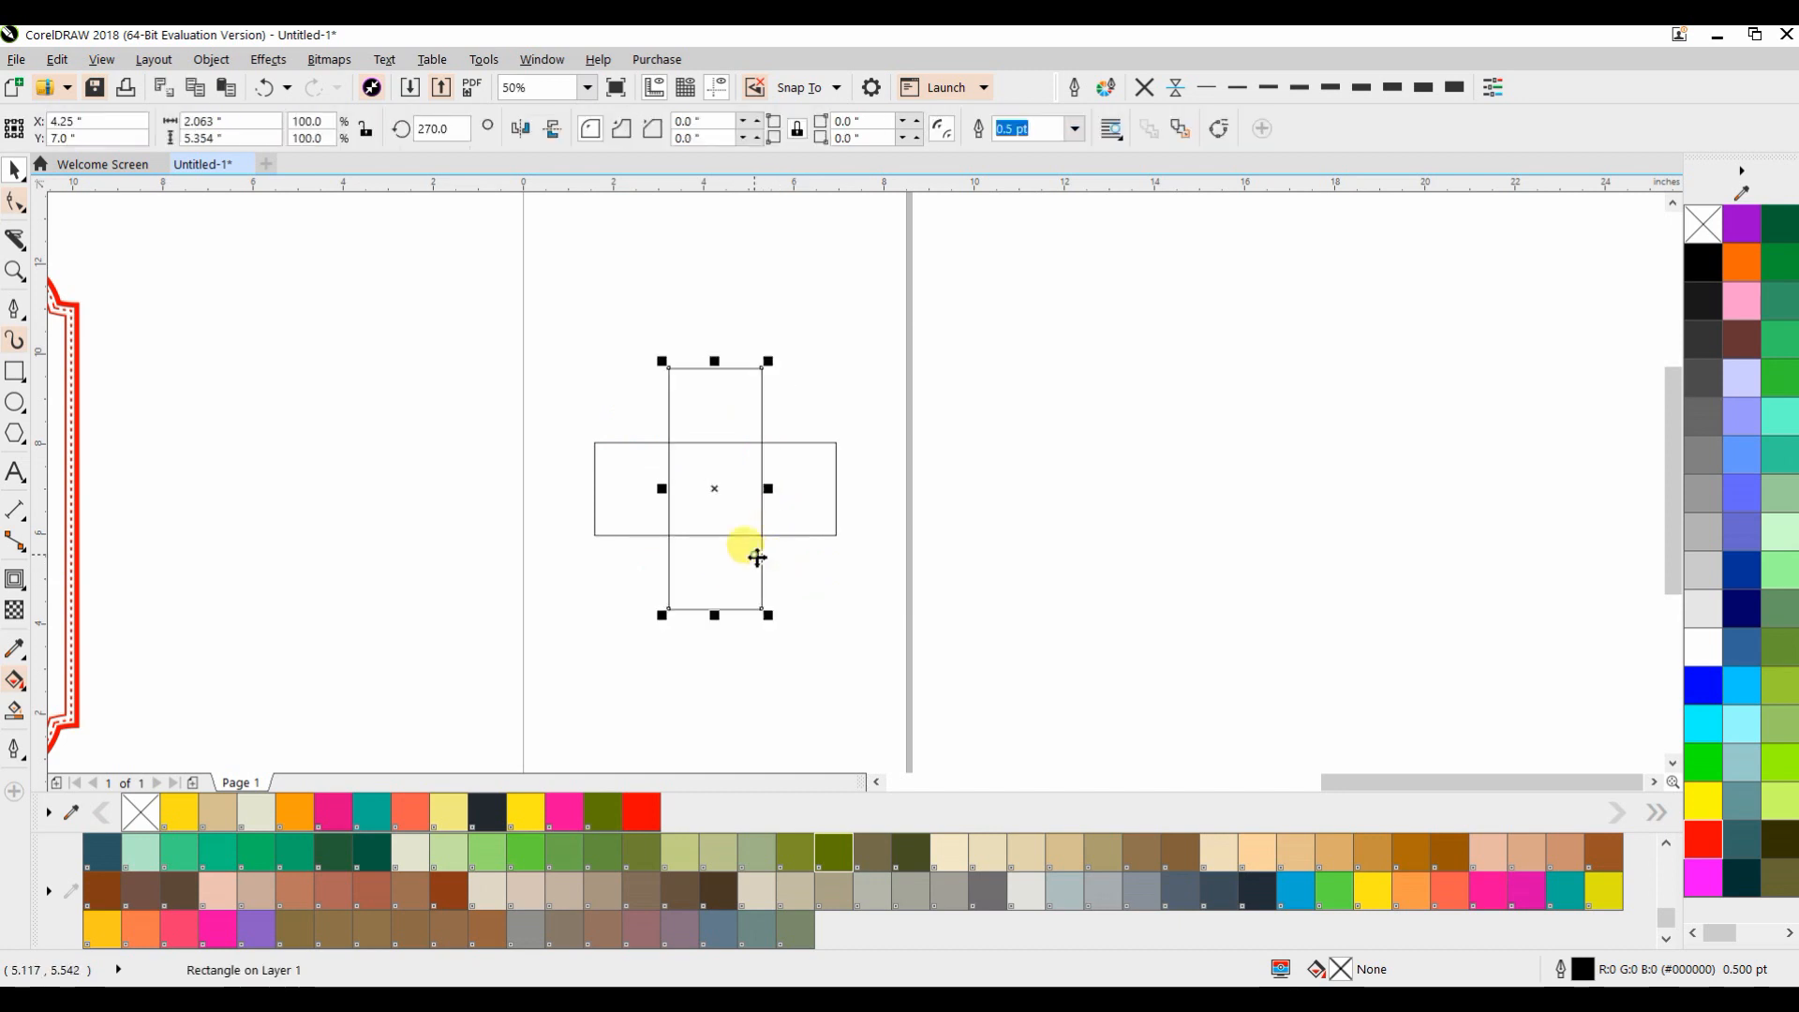
Create a centred copy of the vertical rectangle shortened to about 3.667 inches tall and fill it with light cream
left_click_drag(719, 616, 734, 584)
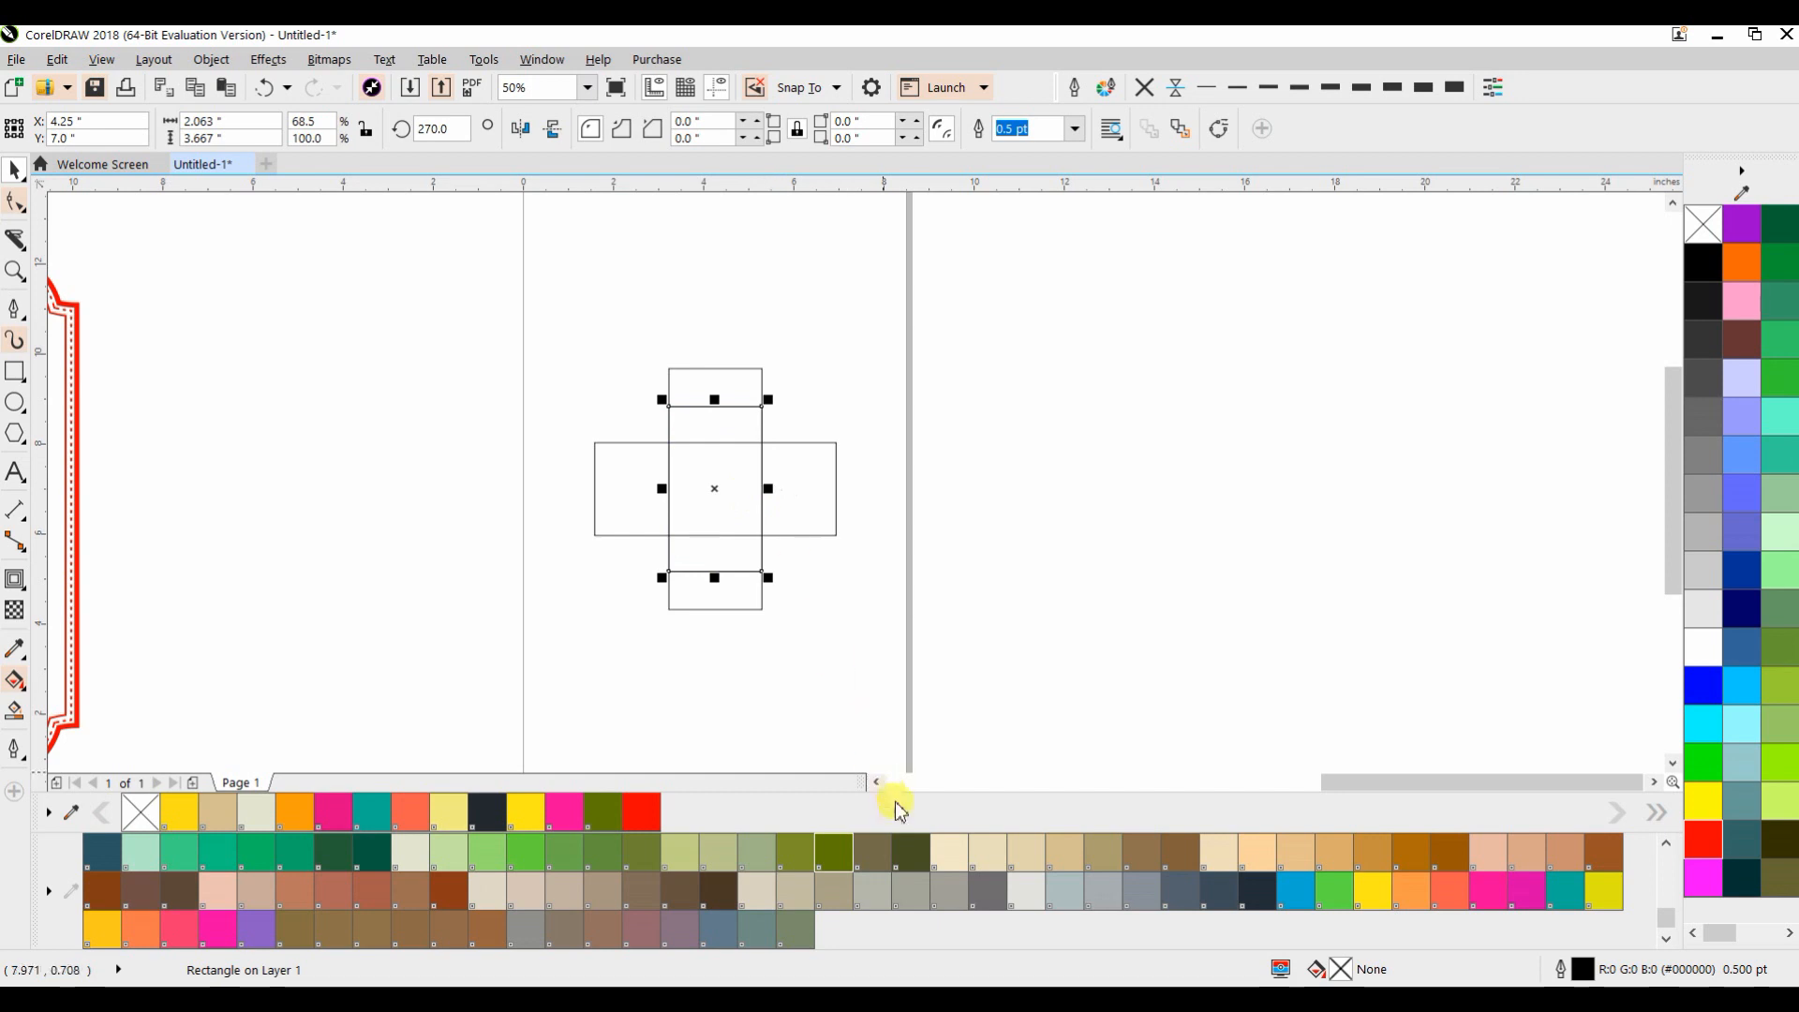
left_click(951, 852)
left_click(726, 390)
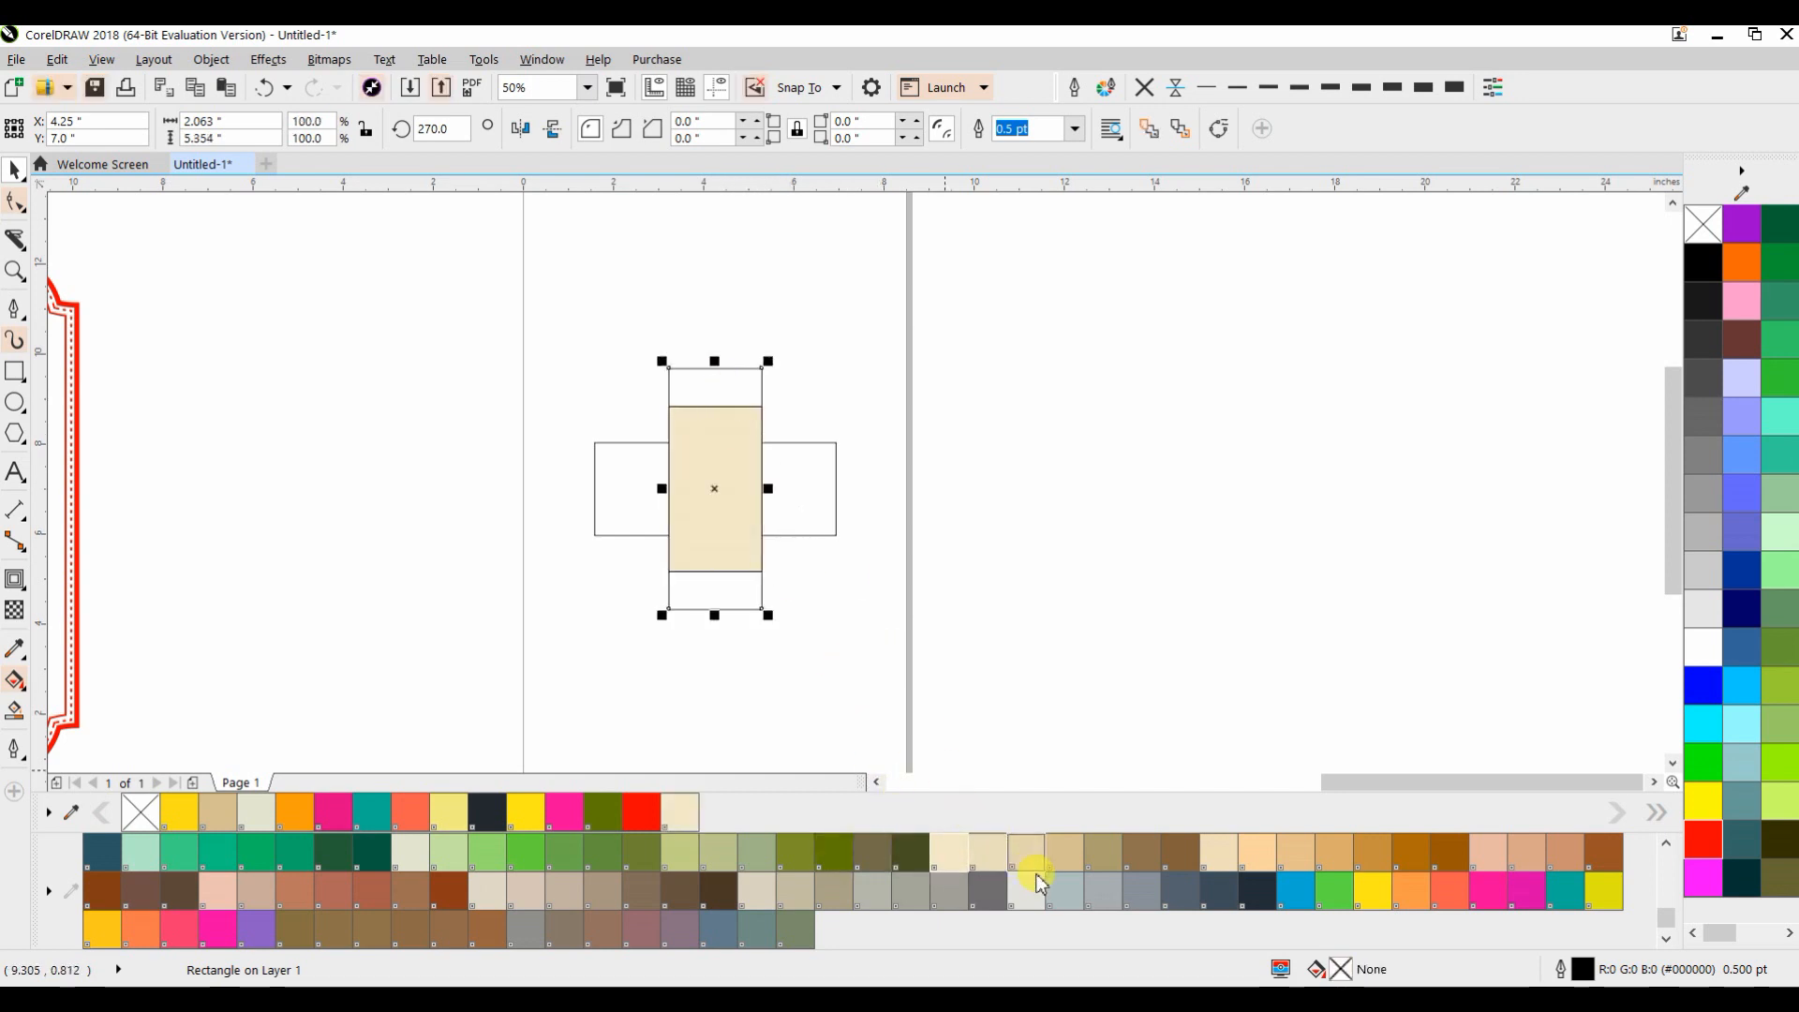
Fill the vertical rectangle with tan PANTONE 7502 C and the horizontal rectangle with darker PANTONE 7503 C
left_click(1064, 852)
left_click(821, 505)
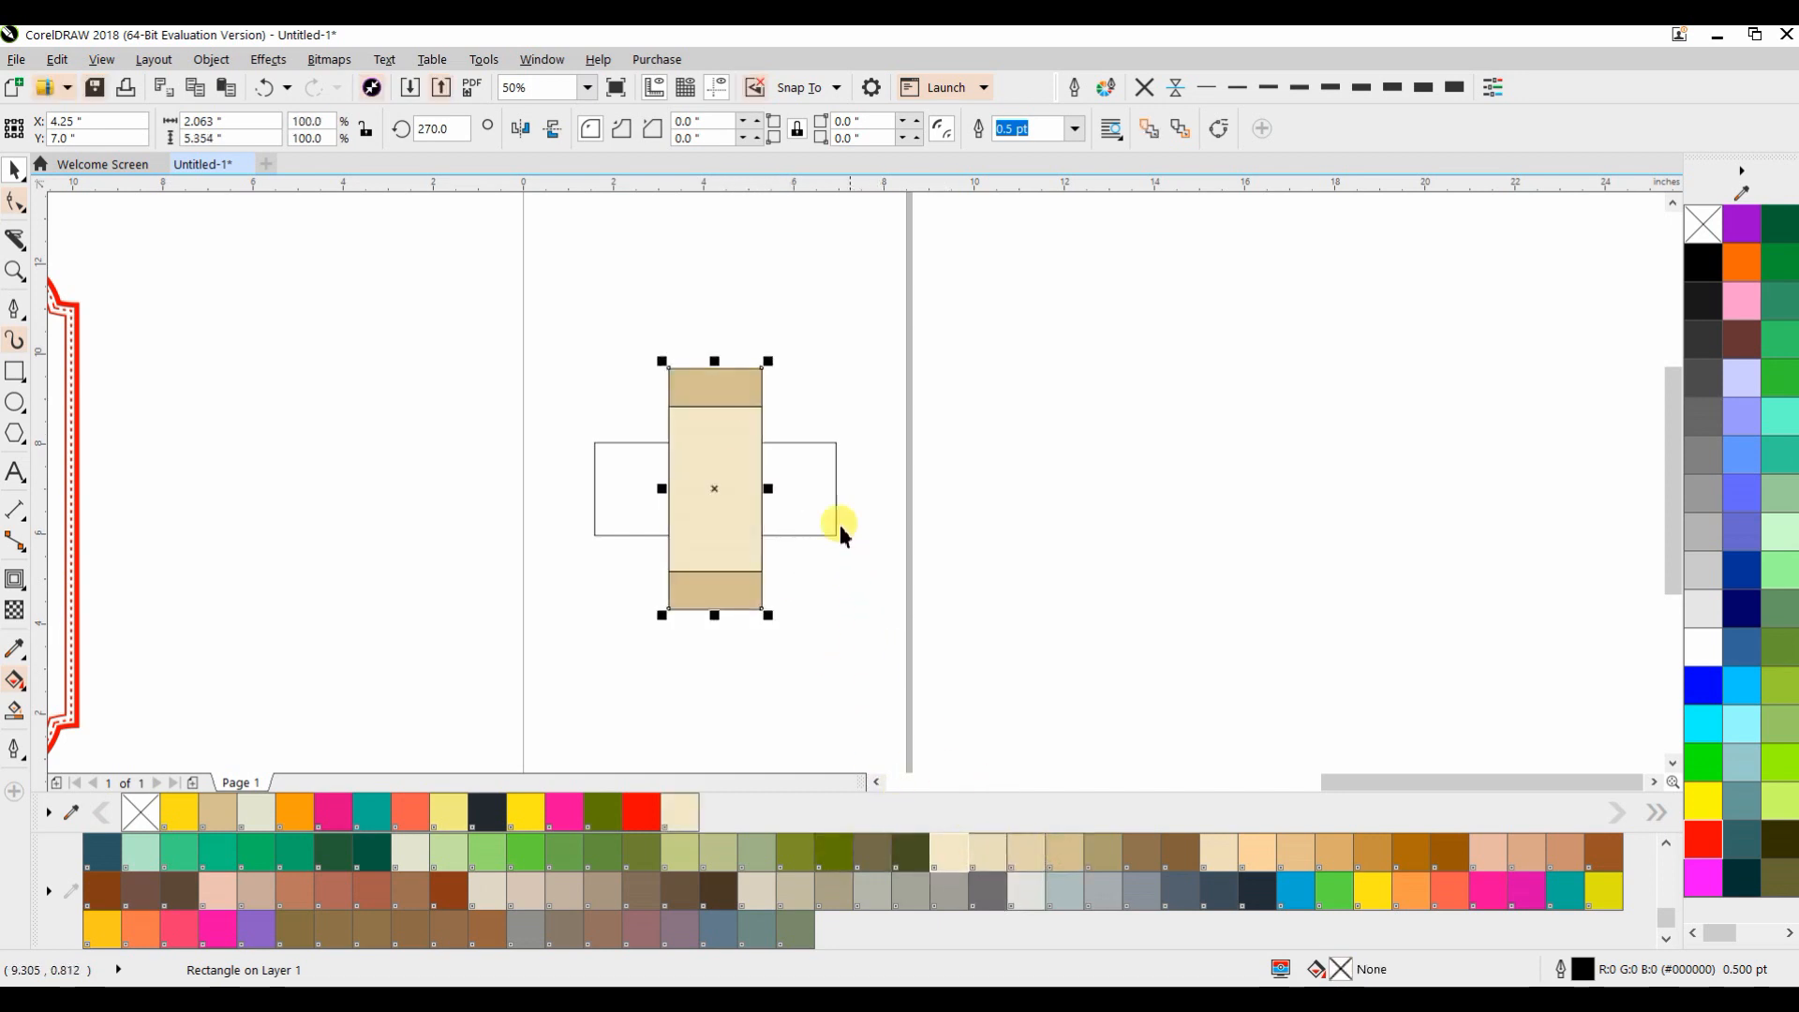
left_click(1104, 851)
Widen the light cream rectangle symmetrically about its centre to about 3.734 inches, making it nearly square
left_click(750, 492)
left_click_drag(776, 490, 815, 505)
left_click(808, 635)
left_click_drag(880, 700, 432, 263)
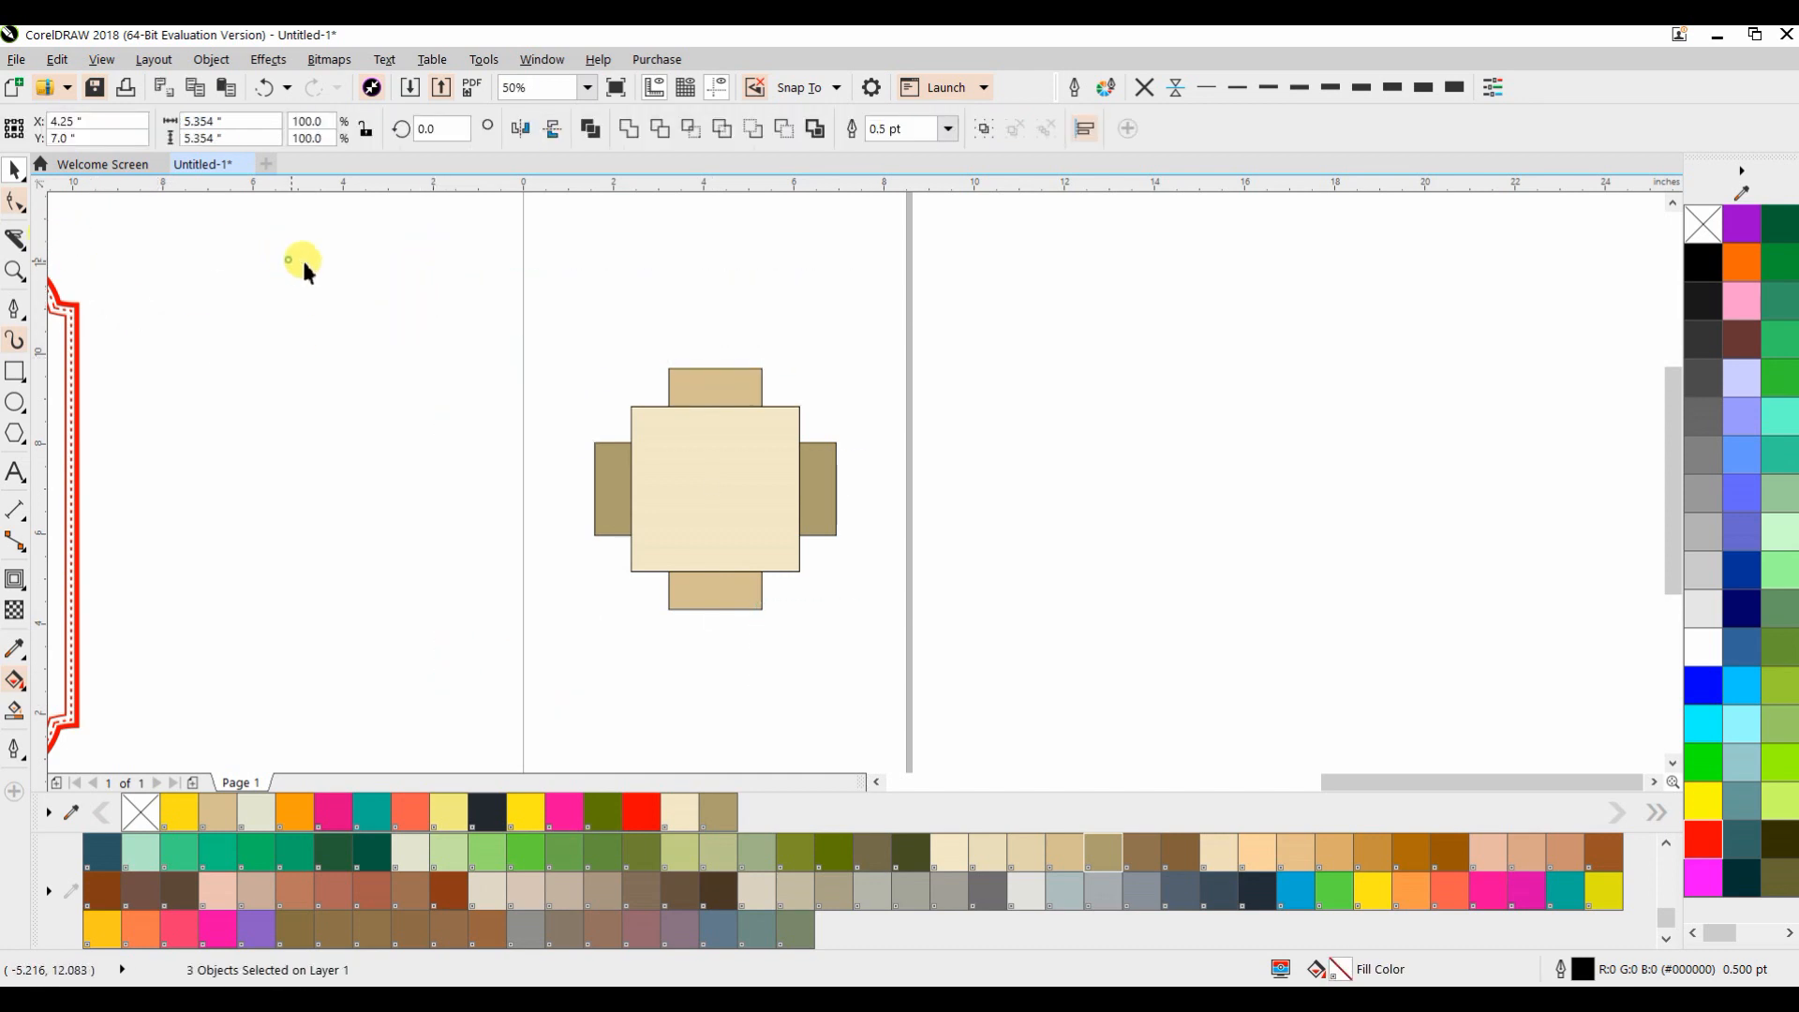
Round the corners of the cream square to about 0.338 inches, the vertical rectangle to 0.24 and the horizontal one to 0.19
left_click(650, 414)
left_click(15, 200)
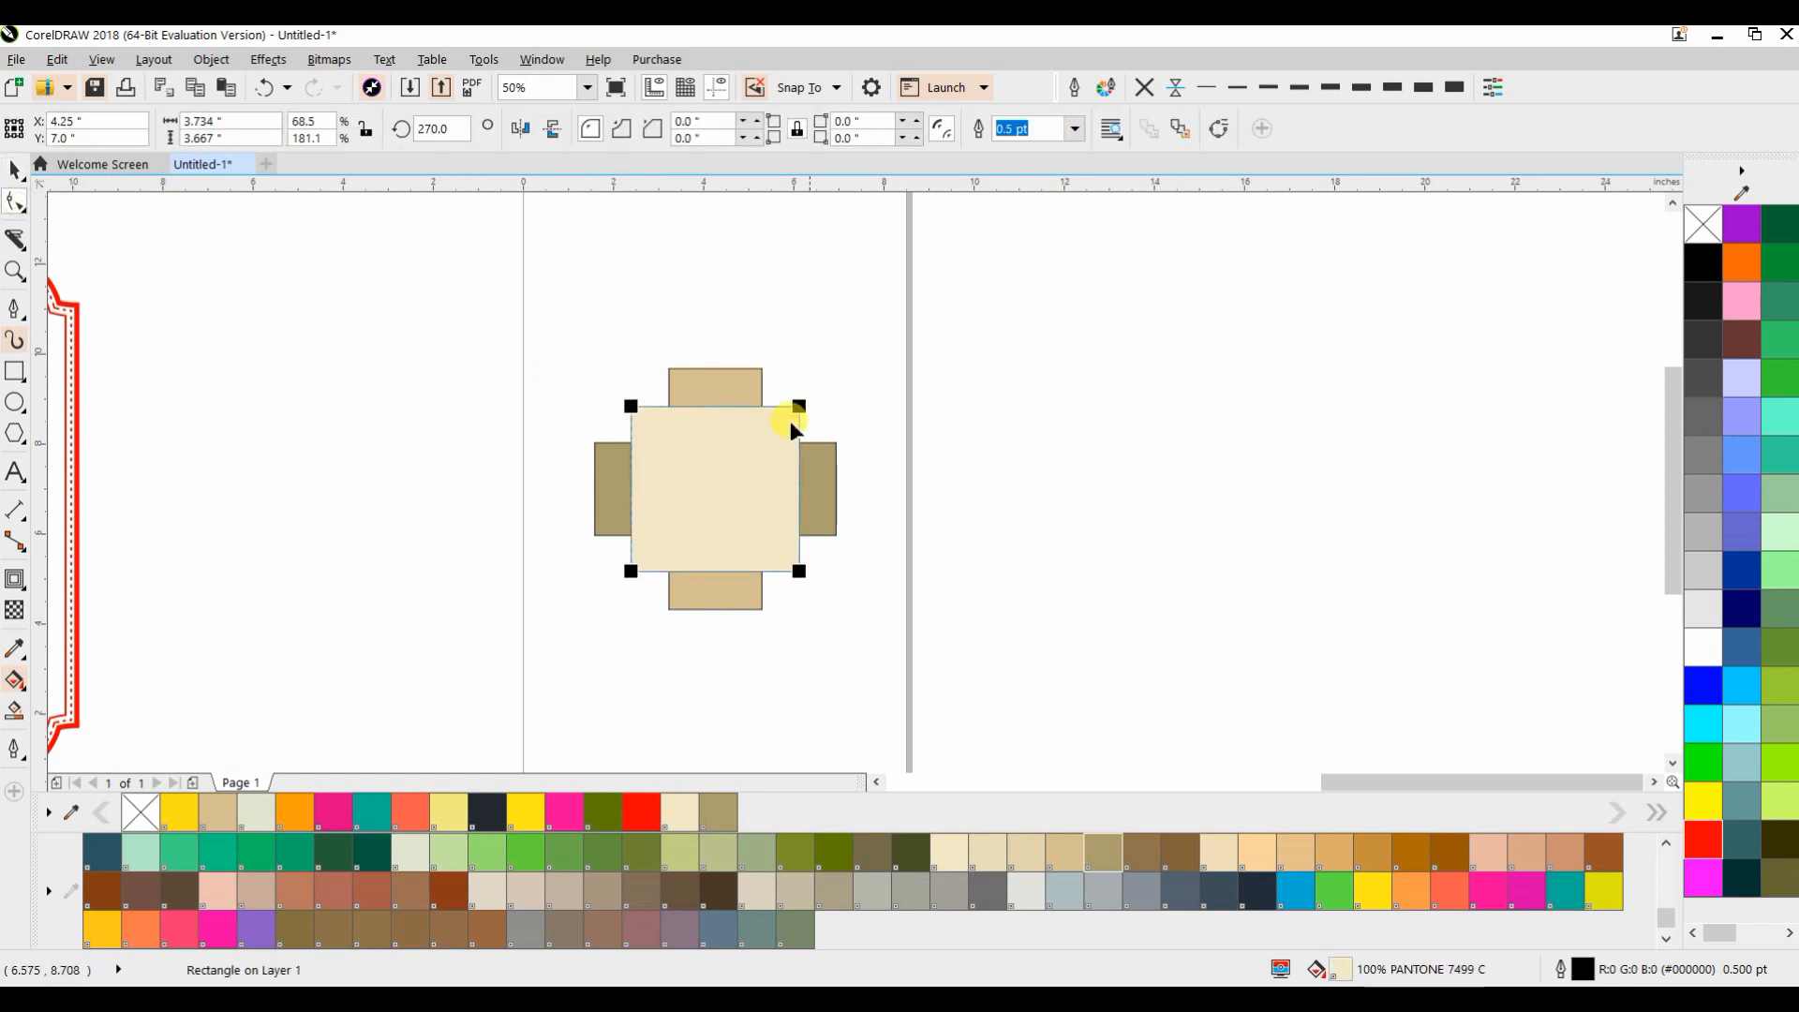
left_click_drag(628, 407, 671, 380)
left_click(672, 373)
left_click(604, 442)
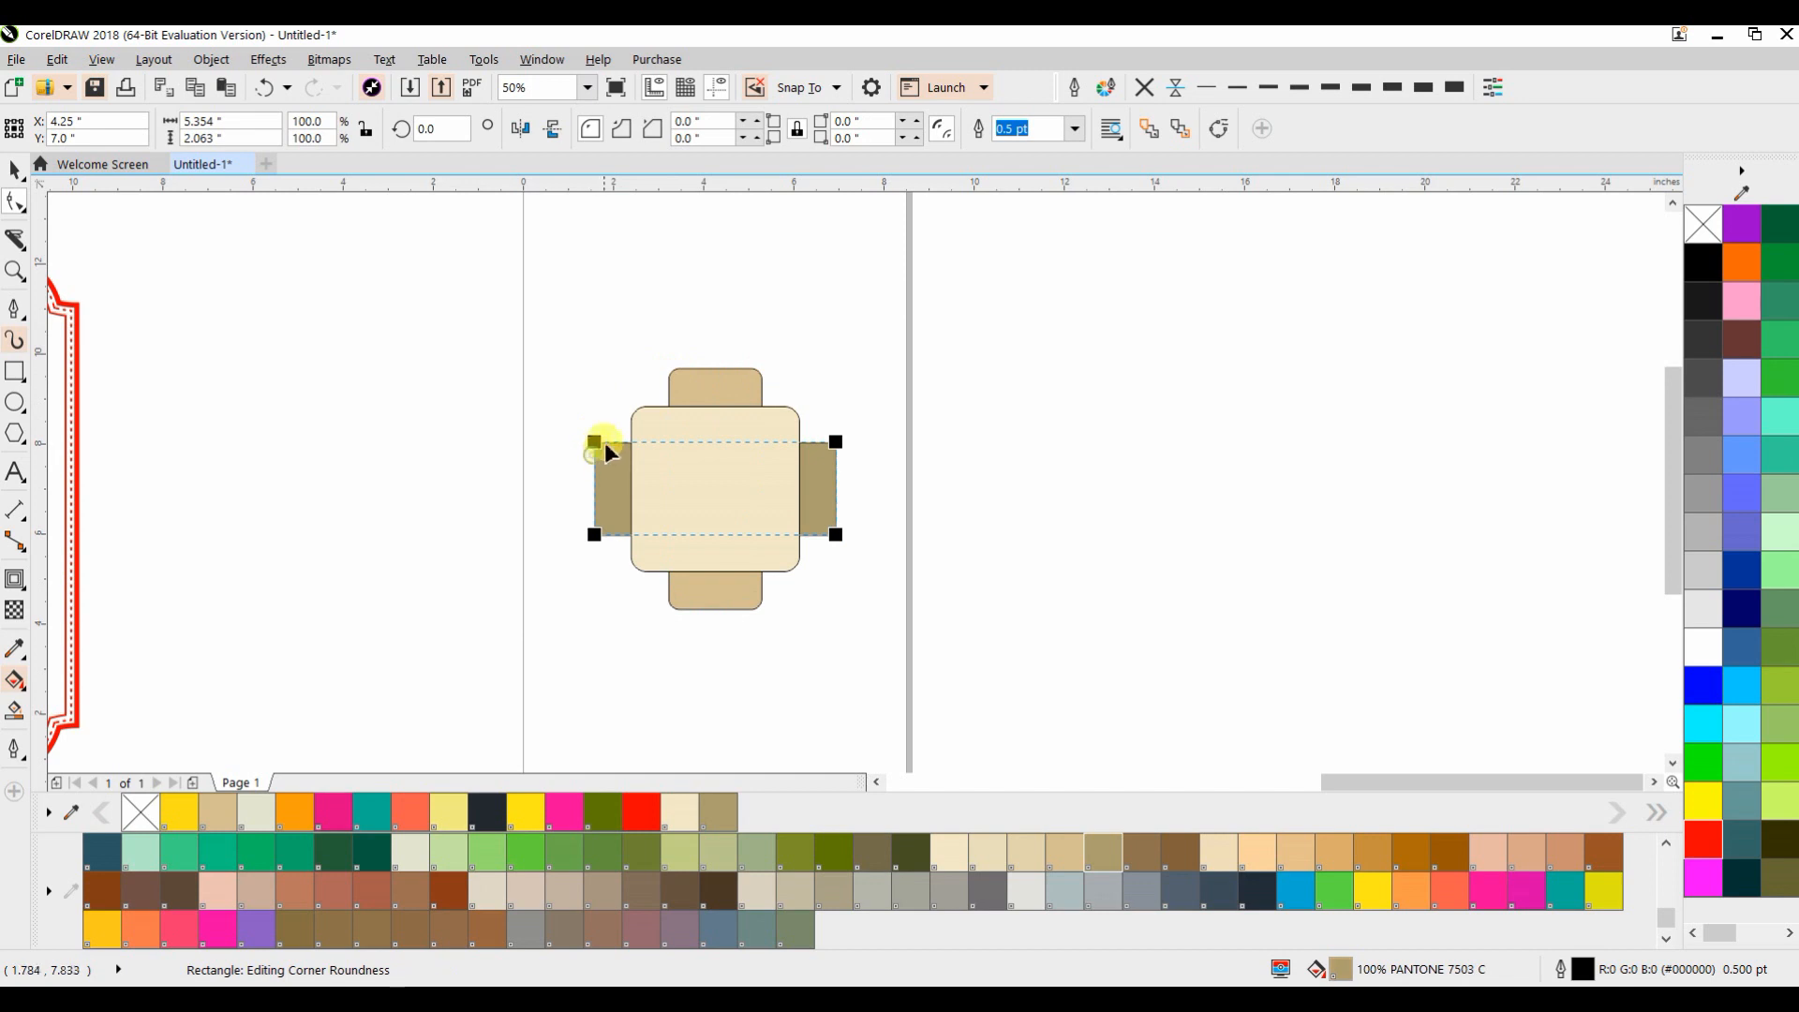
left_click_drag(586, 439, 601, 440)
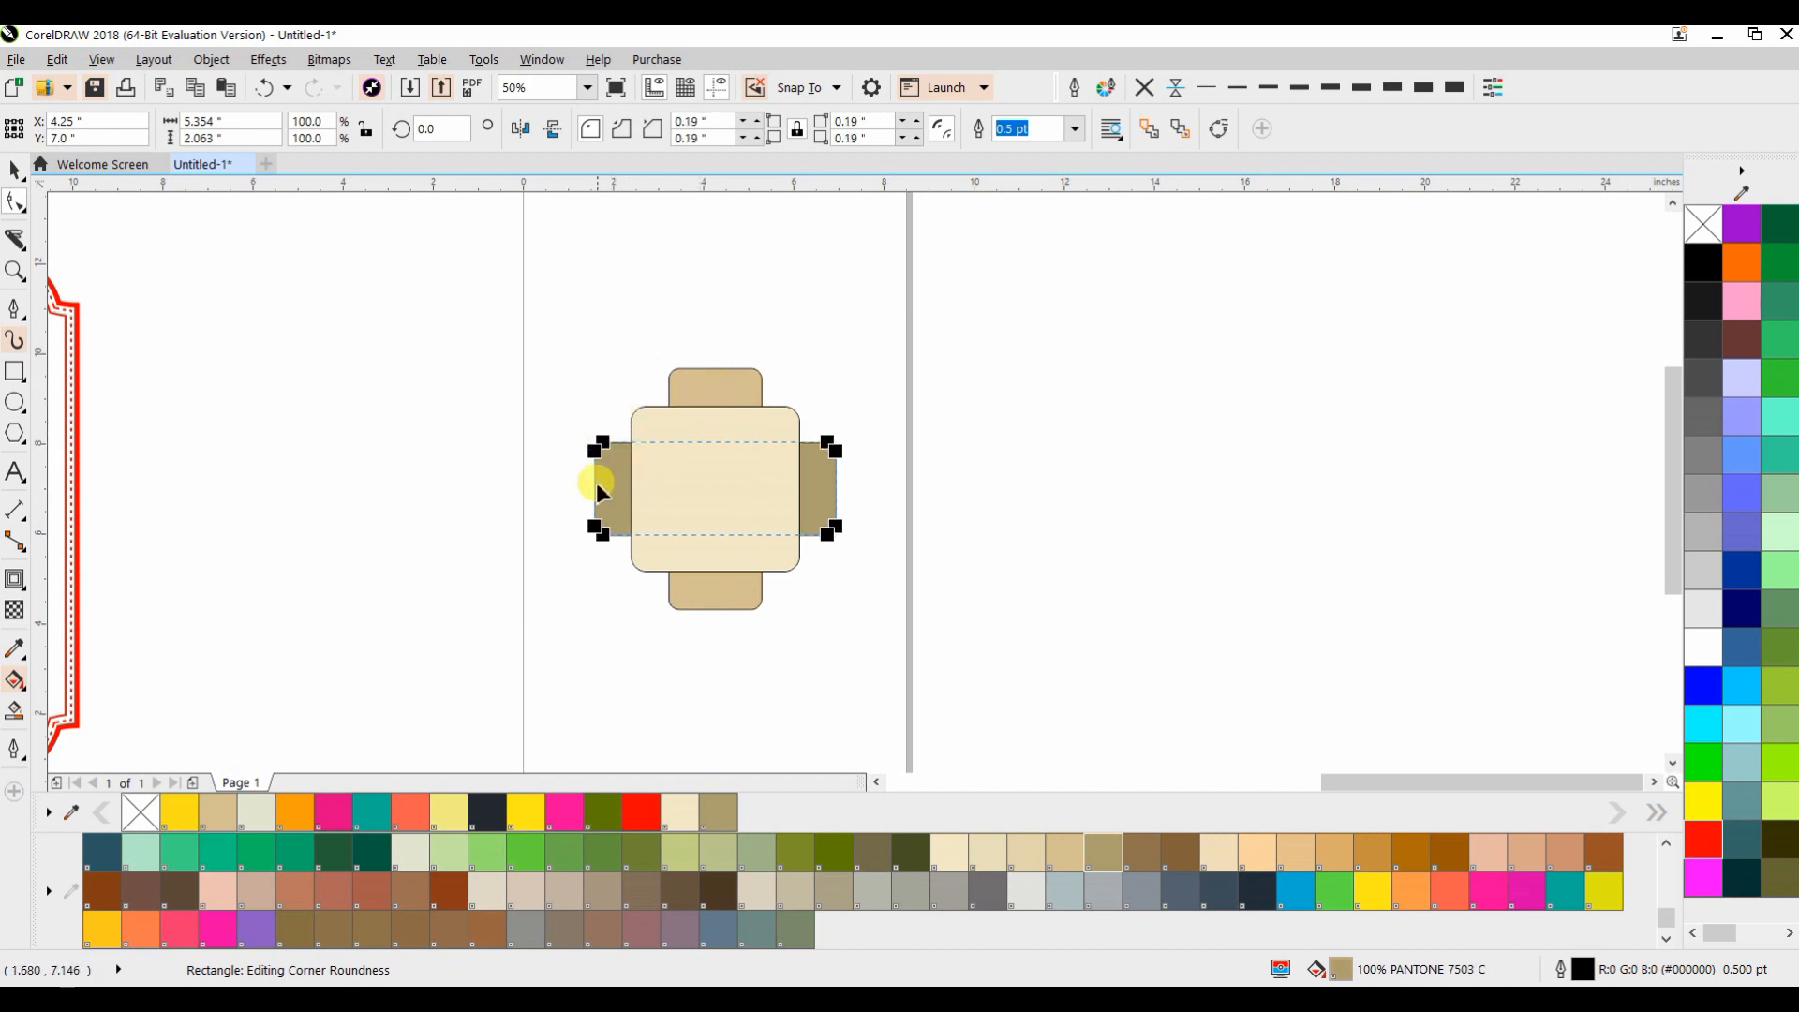
Replace the horizontal rectangle with a copy of the rounded vertical rectangle rotated 90 degrees about its centre
left_click(14, 169)
left_click(378, 371)
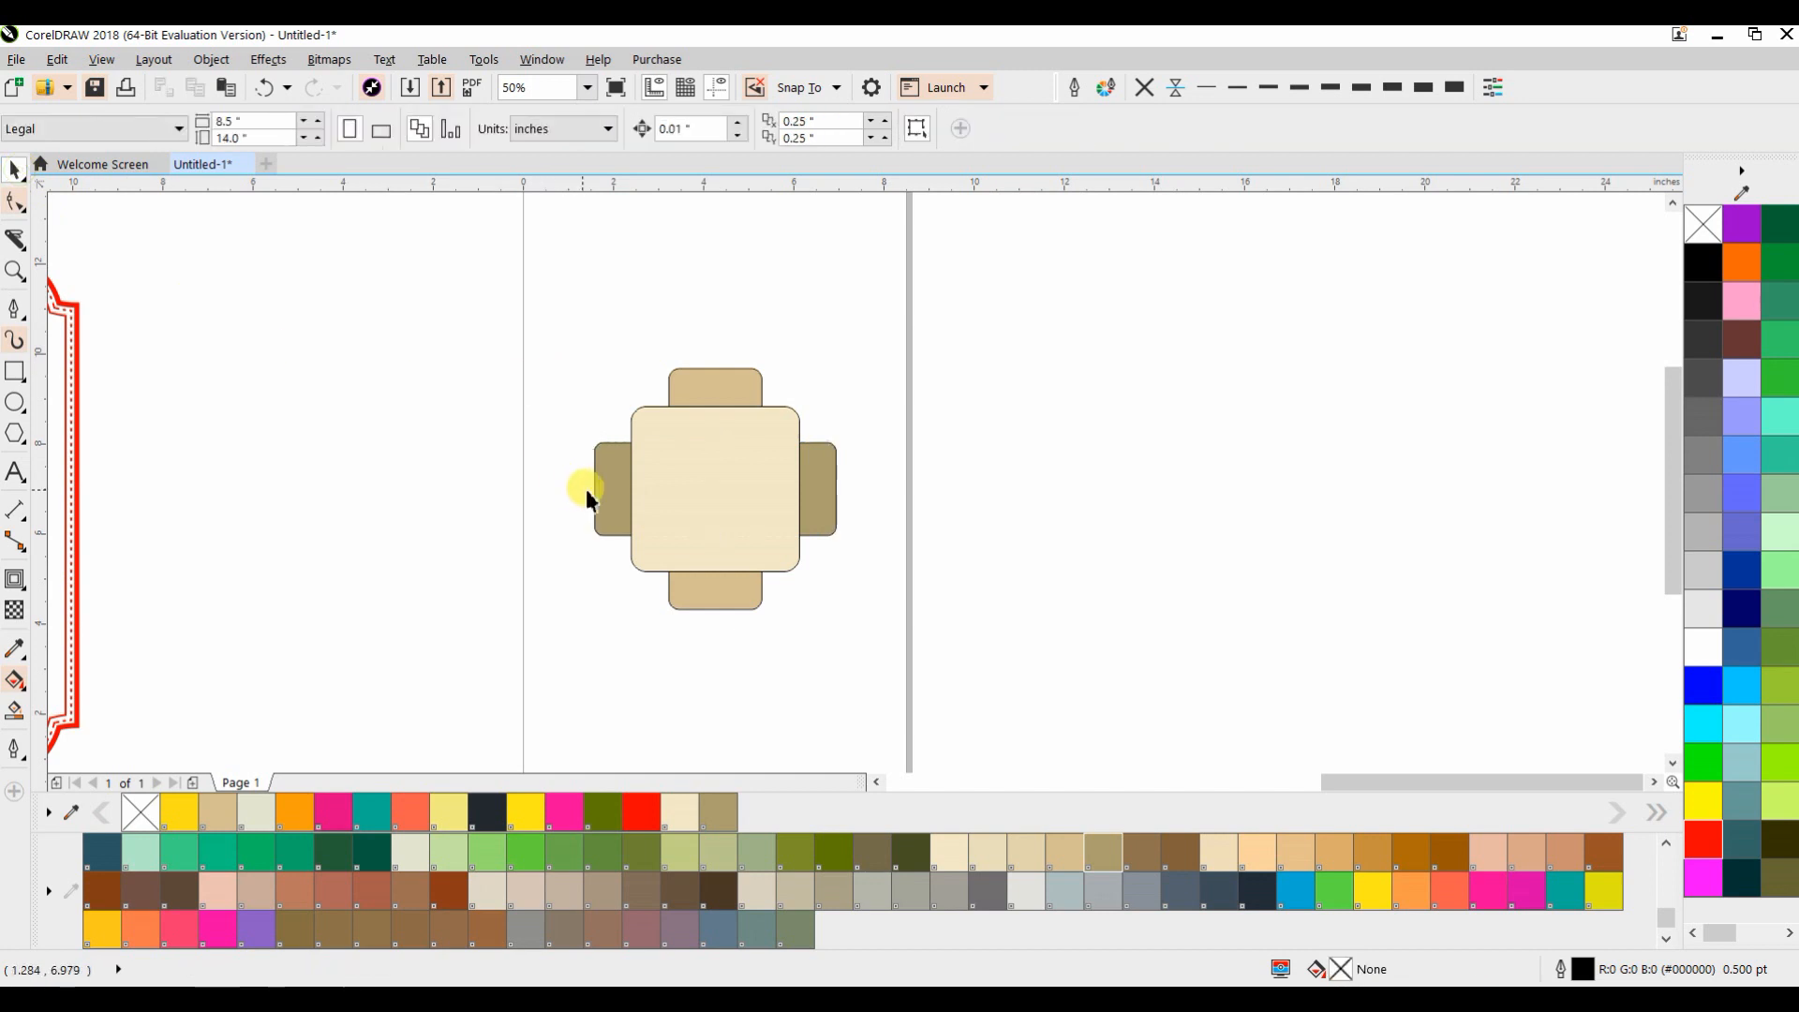
left_click(614, 457)
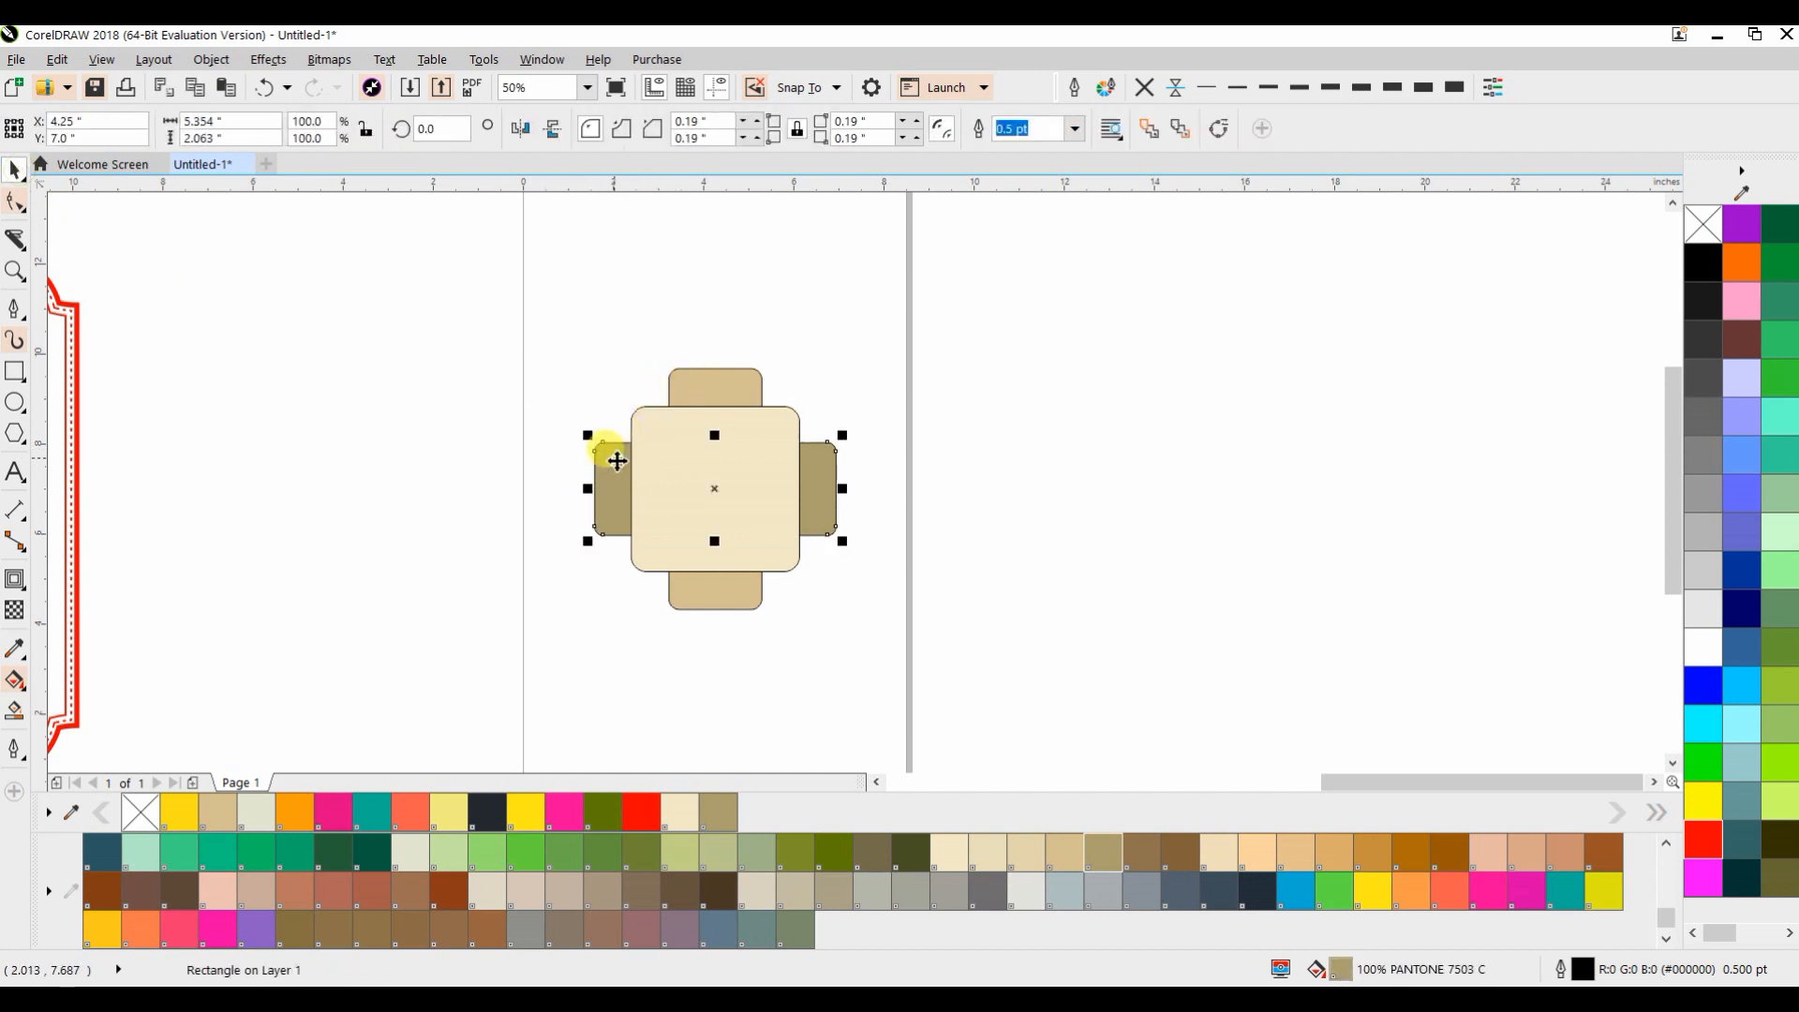
key("Delete")
left_click(703, 375)
left_click(738, 373)
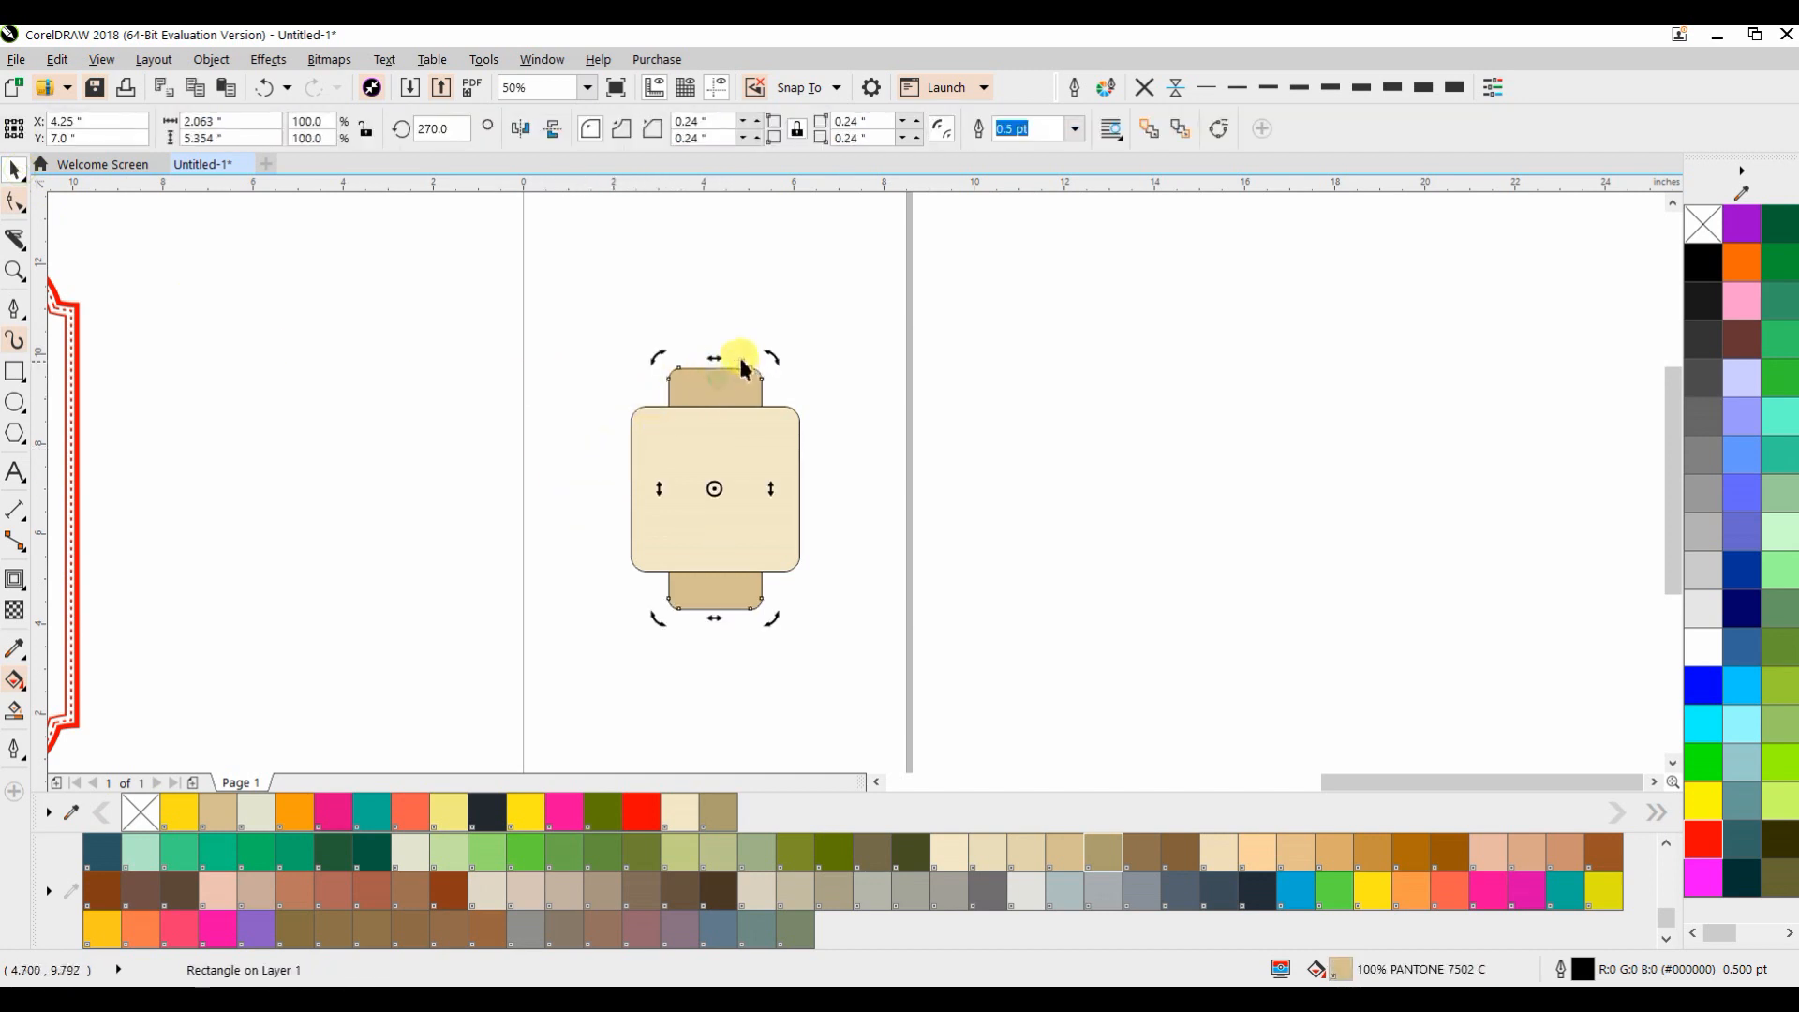
left_click_drag(766, 366, 816, 538)
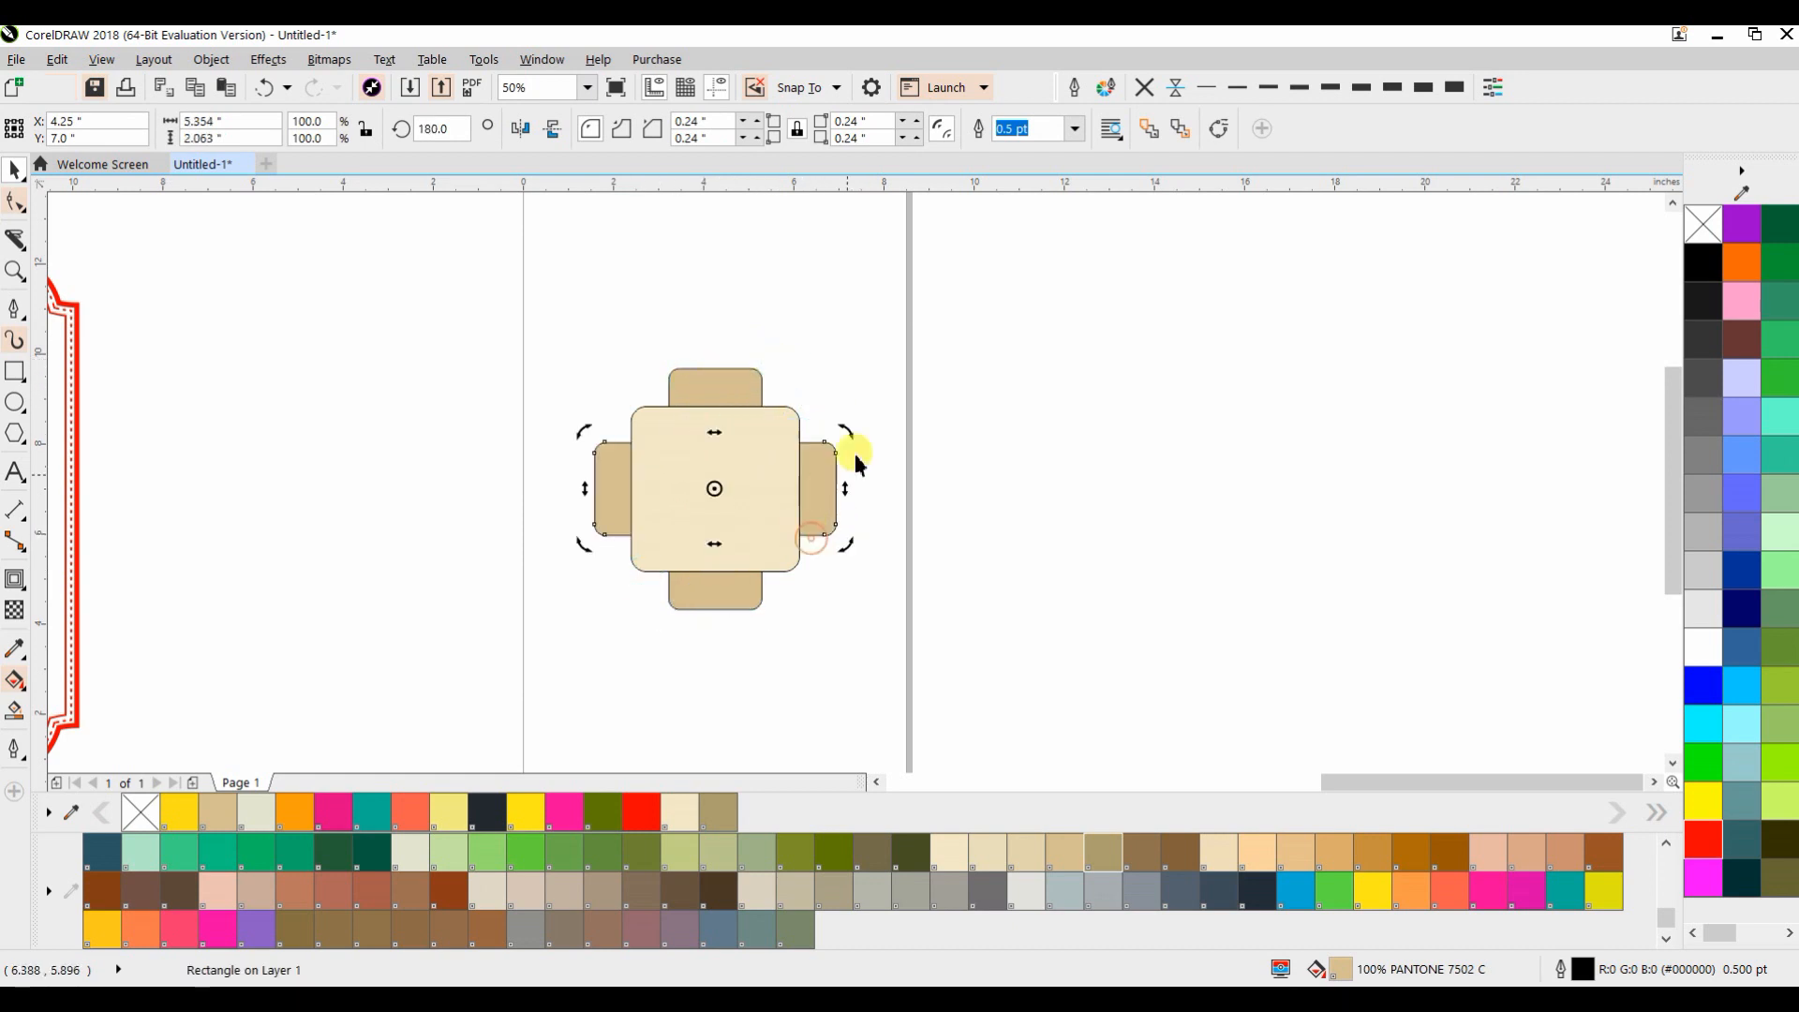
Place a copy of the three rounded rectangles off the page, well to the right of the original
left_click(999, 353)
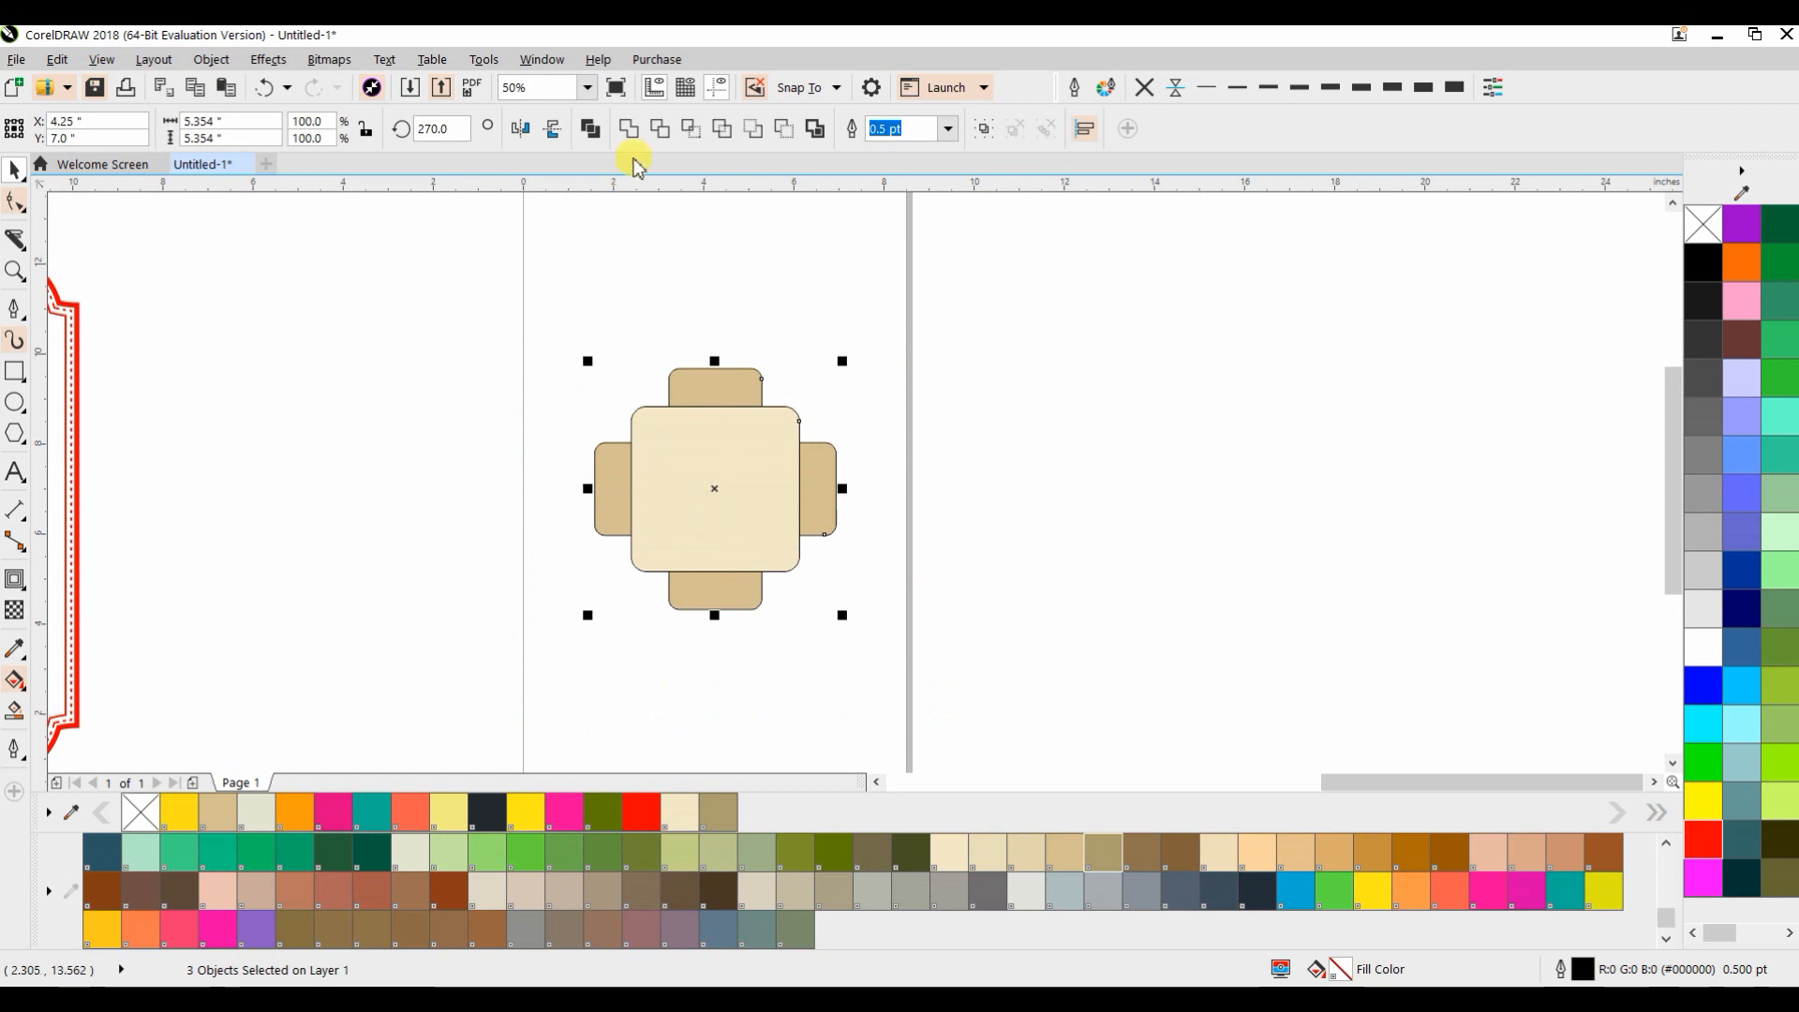
left_click_drag(699, 472, 1451, 331)
right_click(1451, 331)
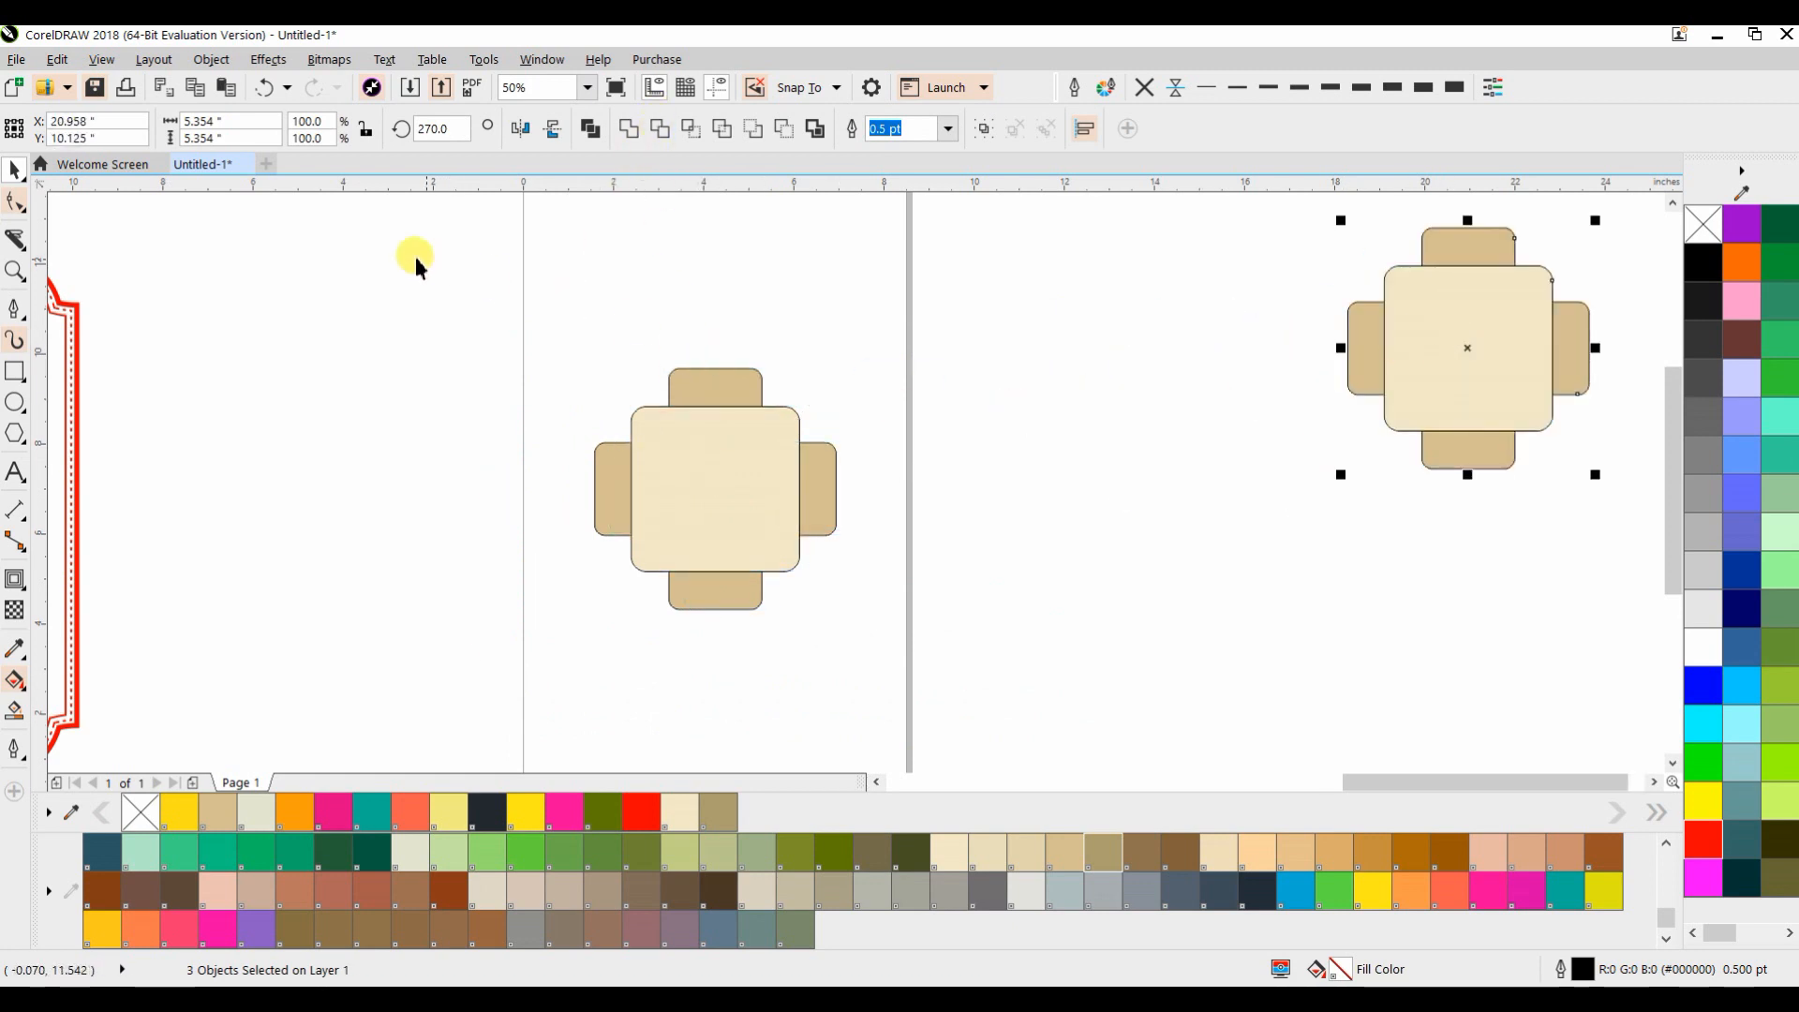
Weld the three original rectangles into one shape and move it, without fill, just left of the page
left_click_drag(415, 256, 986, 672)
left_click(629, 130)
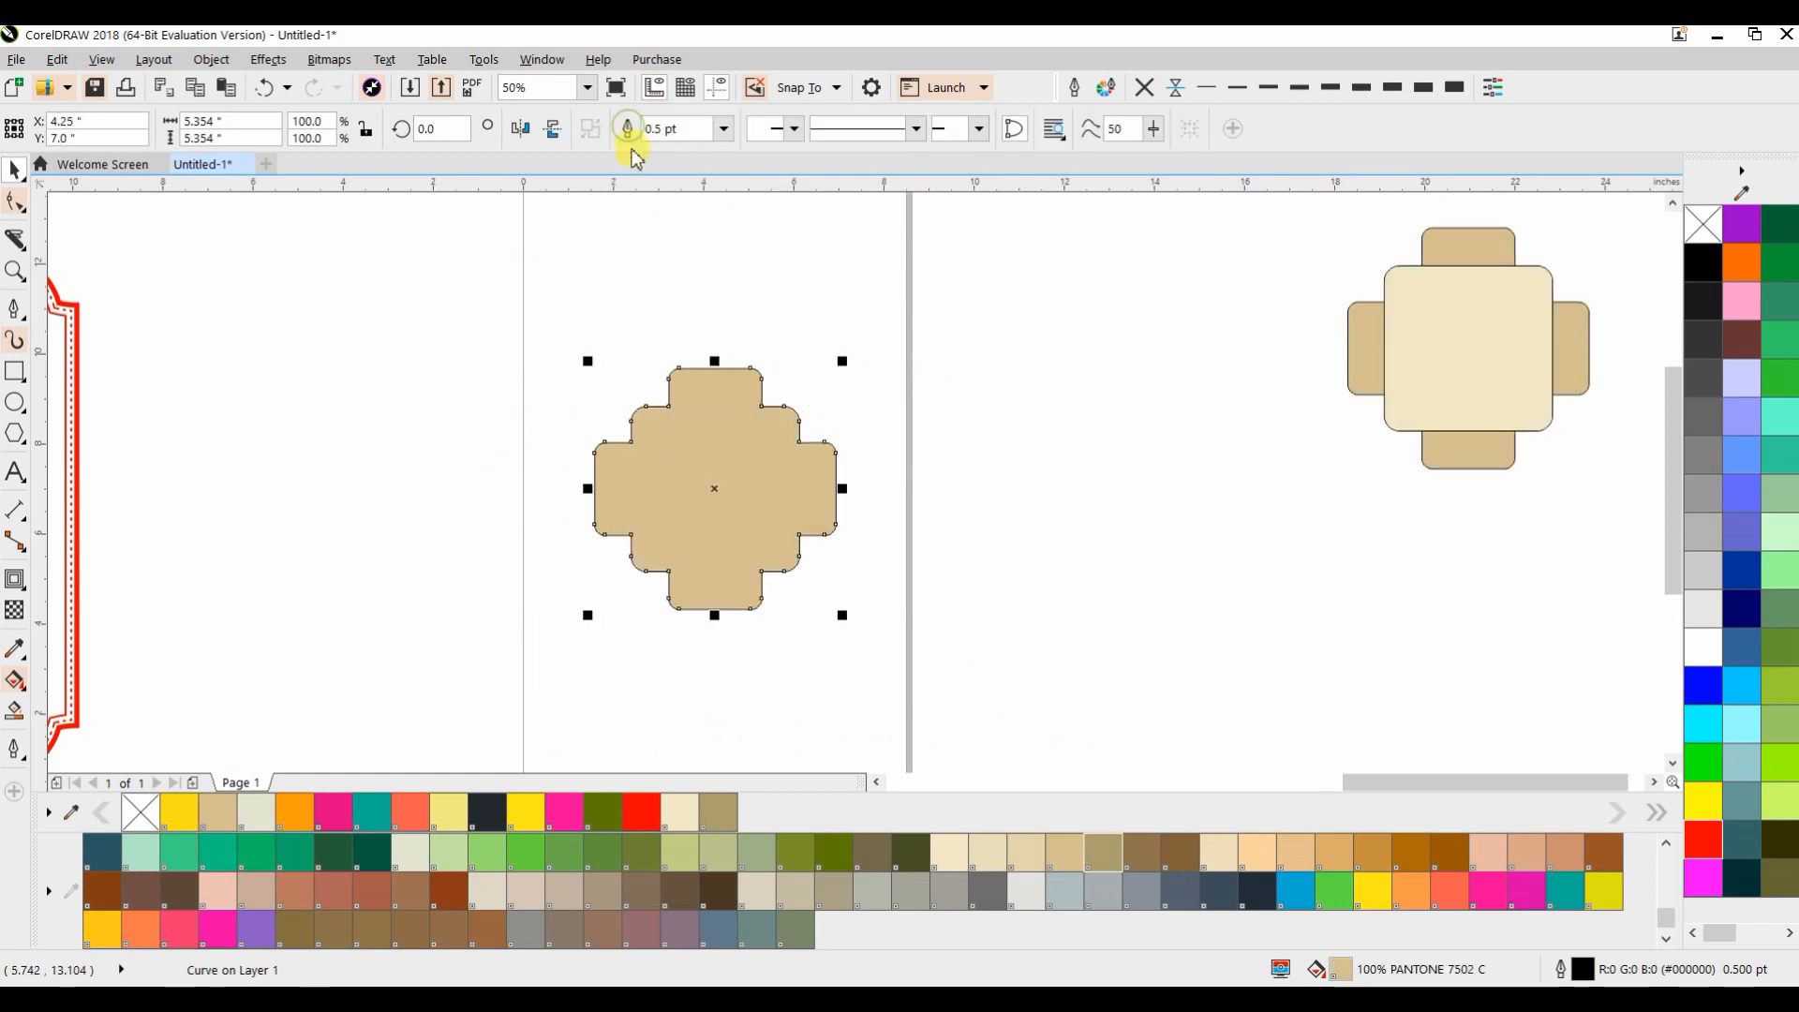
left_click_drag(801, 485, 334, 485)
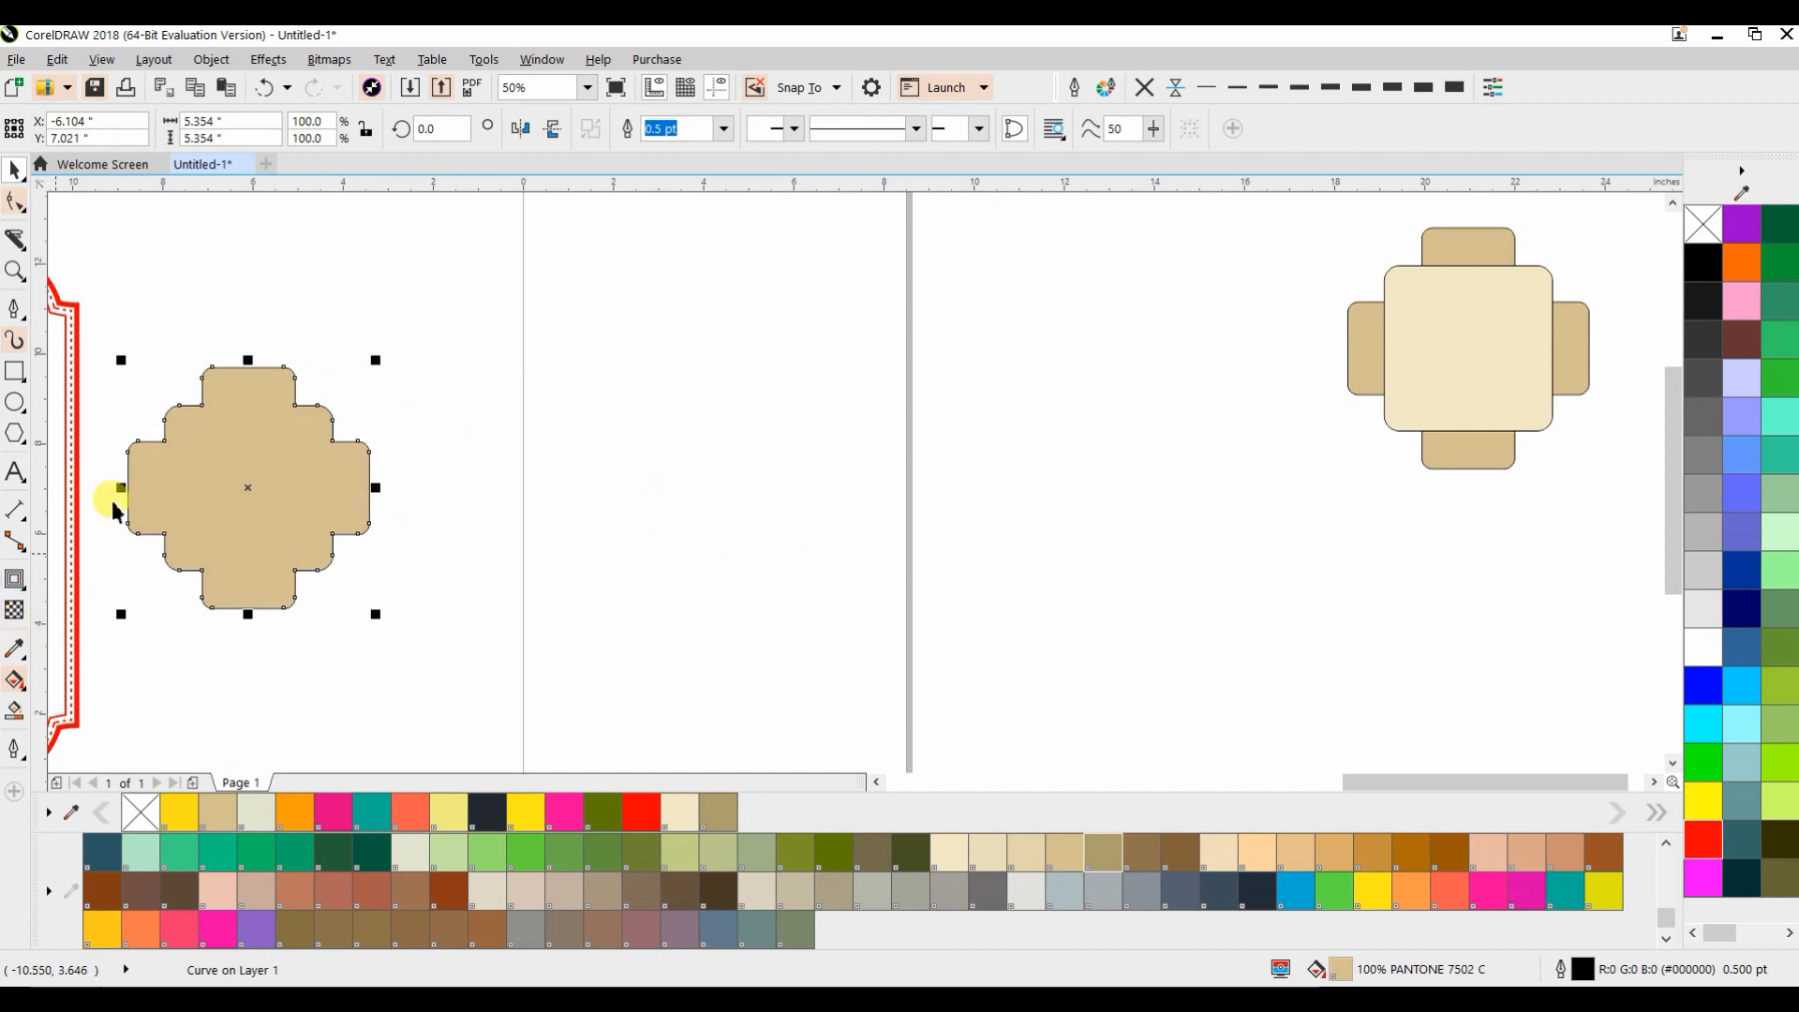
left_click(1703, 225)
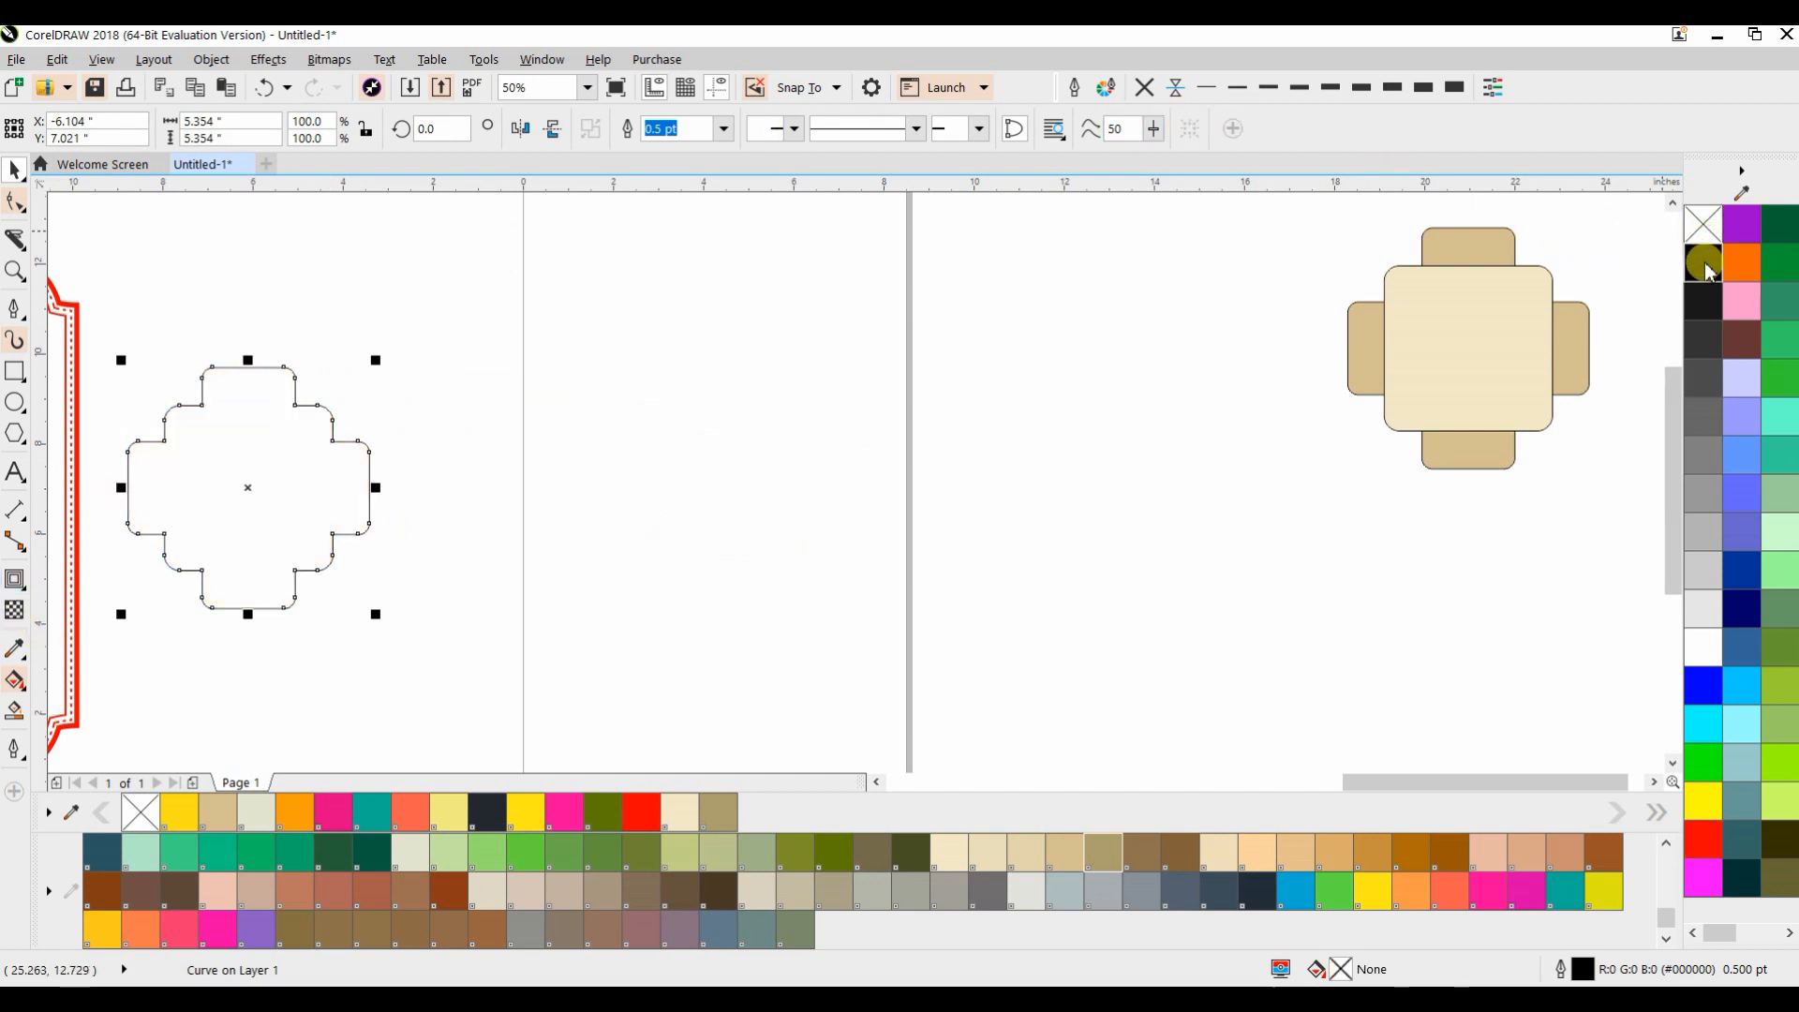
Add an outside contour to the stepped cross outline with 1 step and a 0.27 inch offset
left_click(19, 546)
left_click(150, 597)
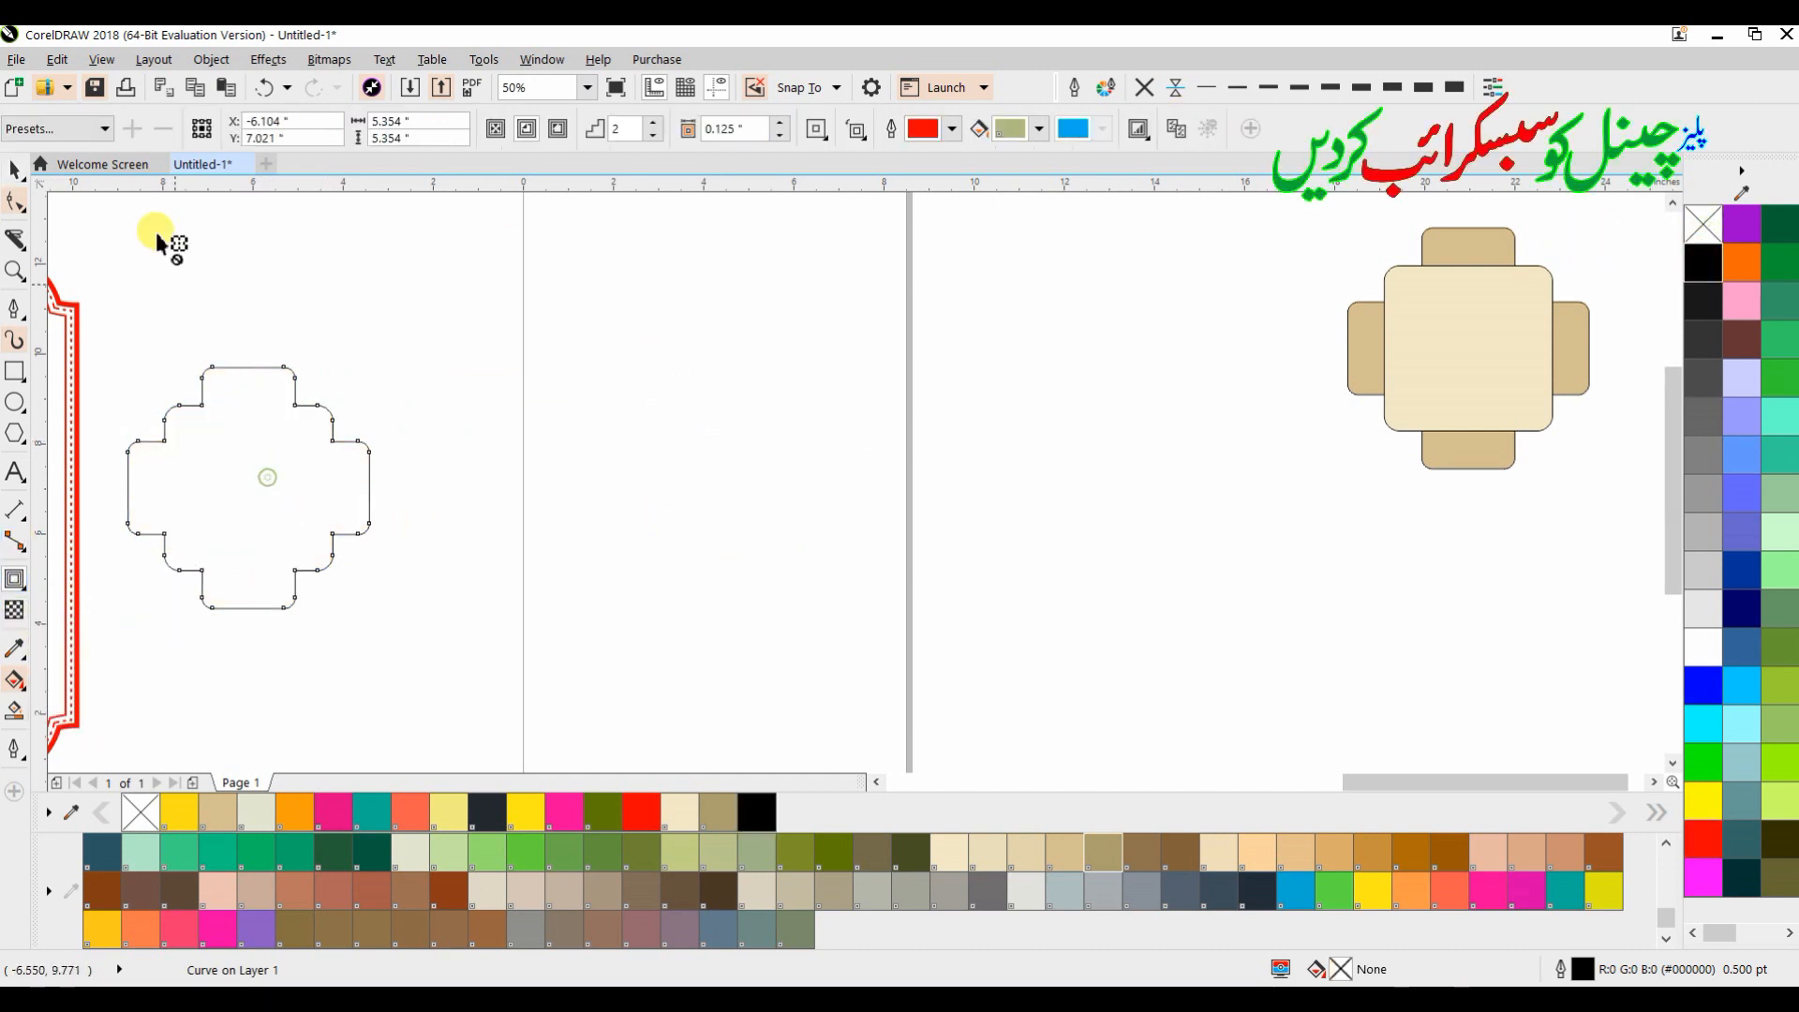
left_click(103, 129)
left_click(42, 169)
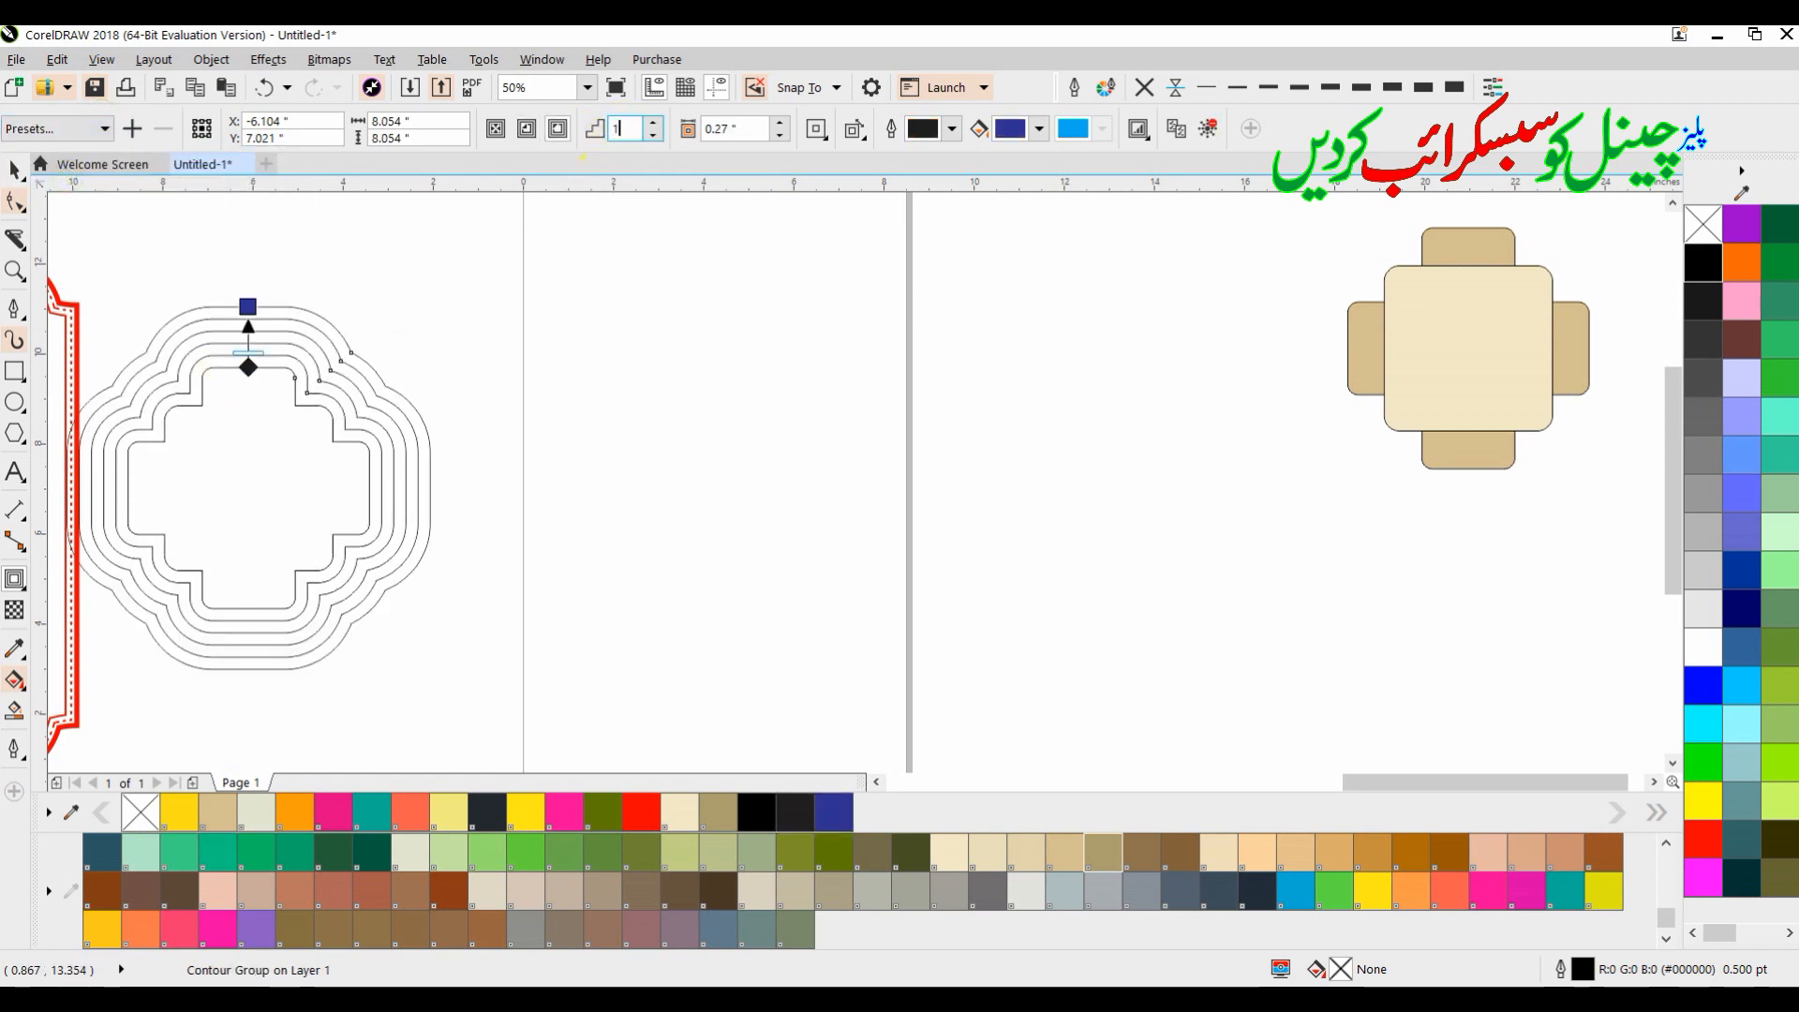
key("Return")
Give the contoured cross shape a pink PANTONE 806 C outline and a red fill
left_click(20, 176)
left_click(20, 206)
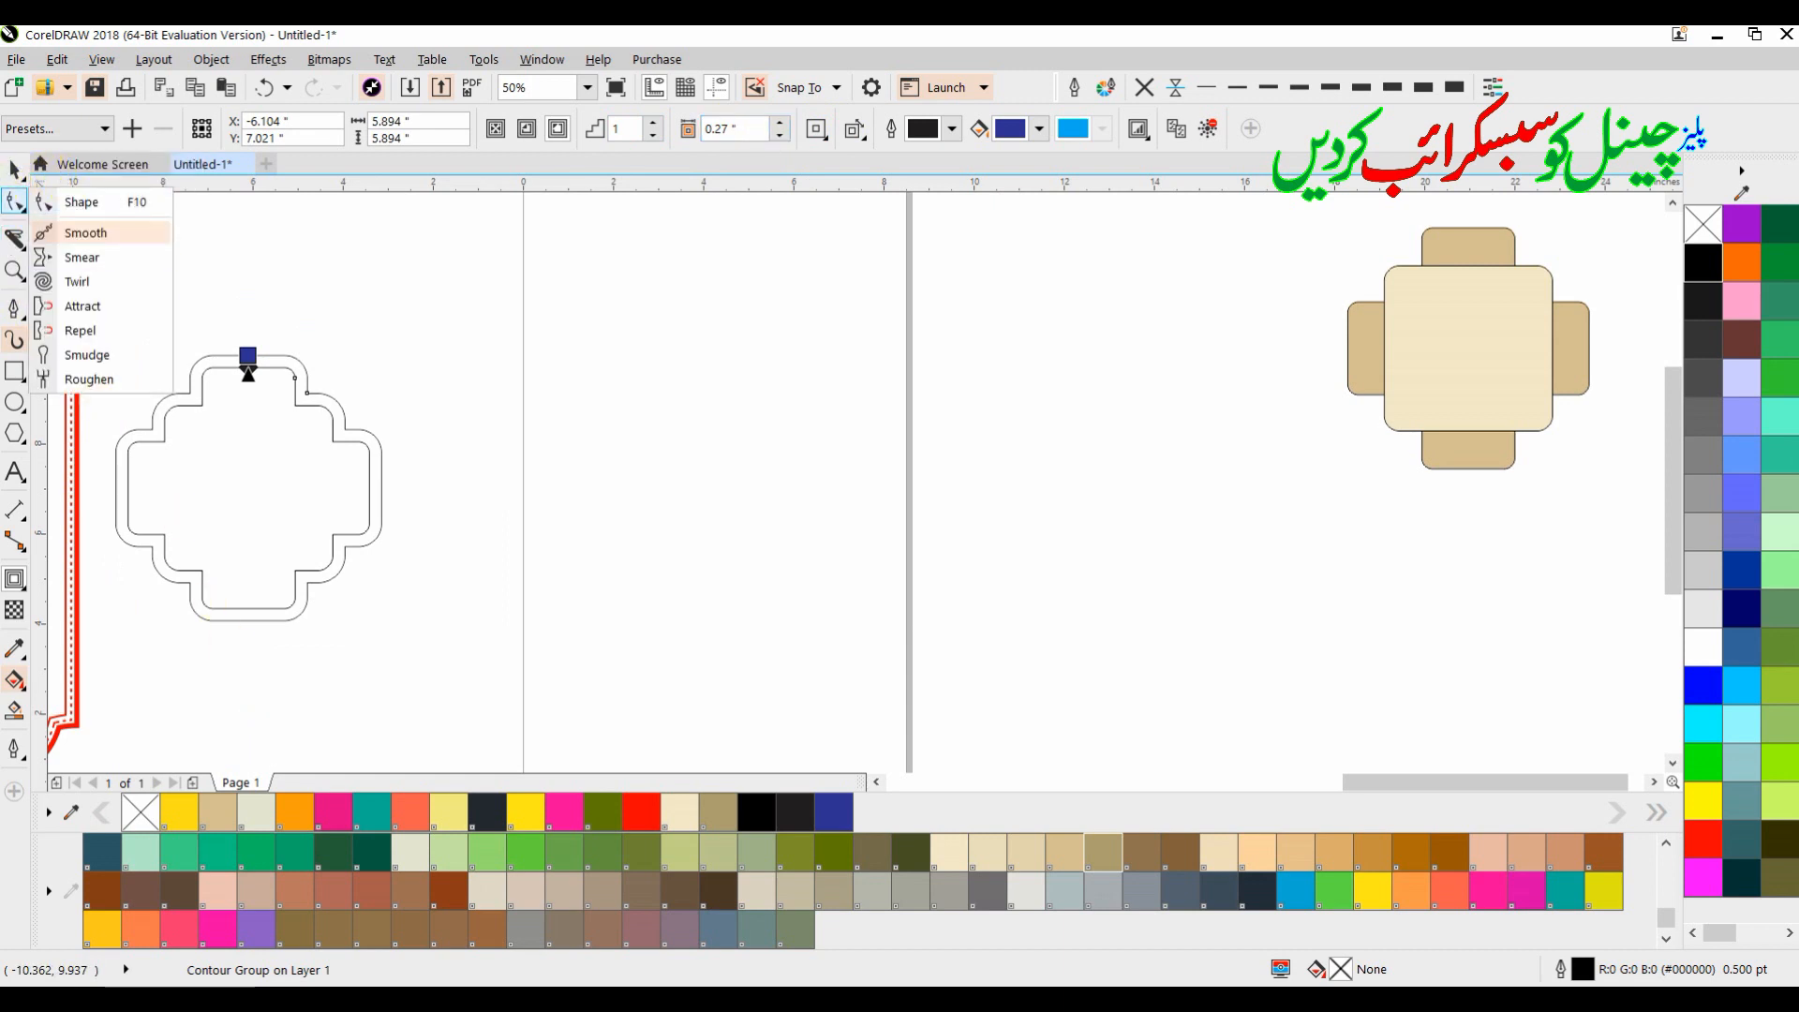
left_click(15, 169)
right_click(516, 809)
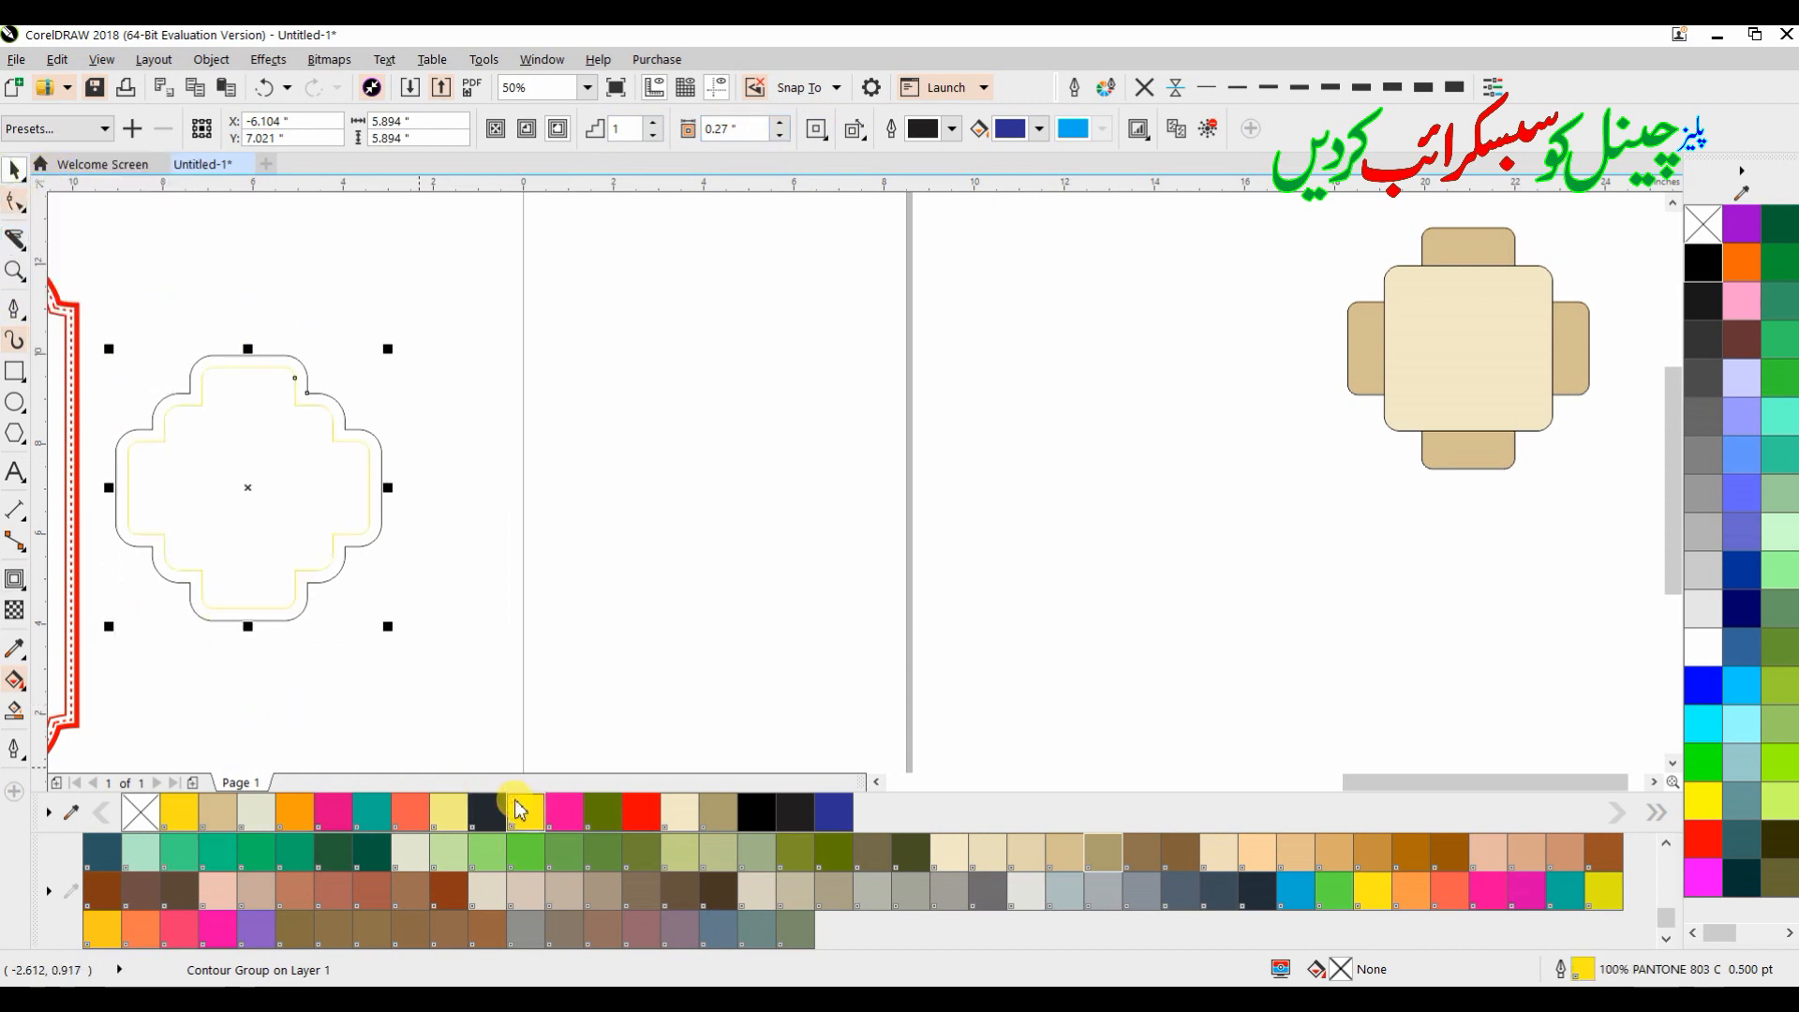
right_click(567, 810)
left_click(635, 813)
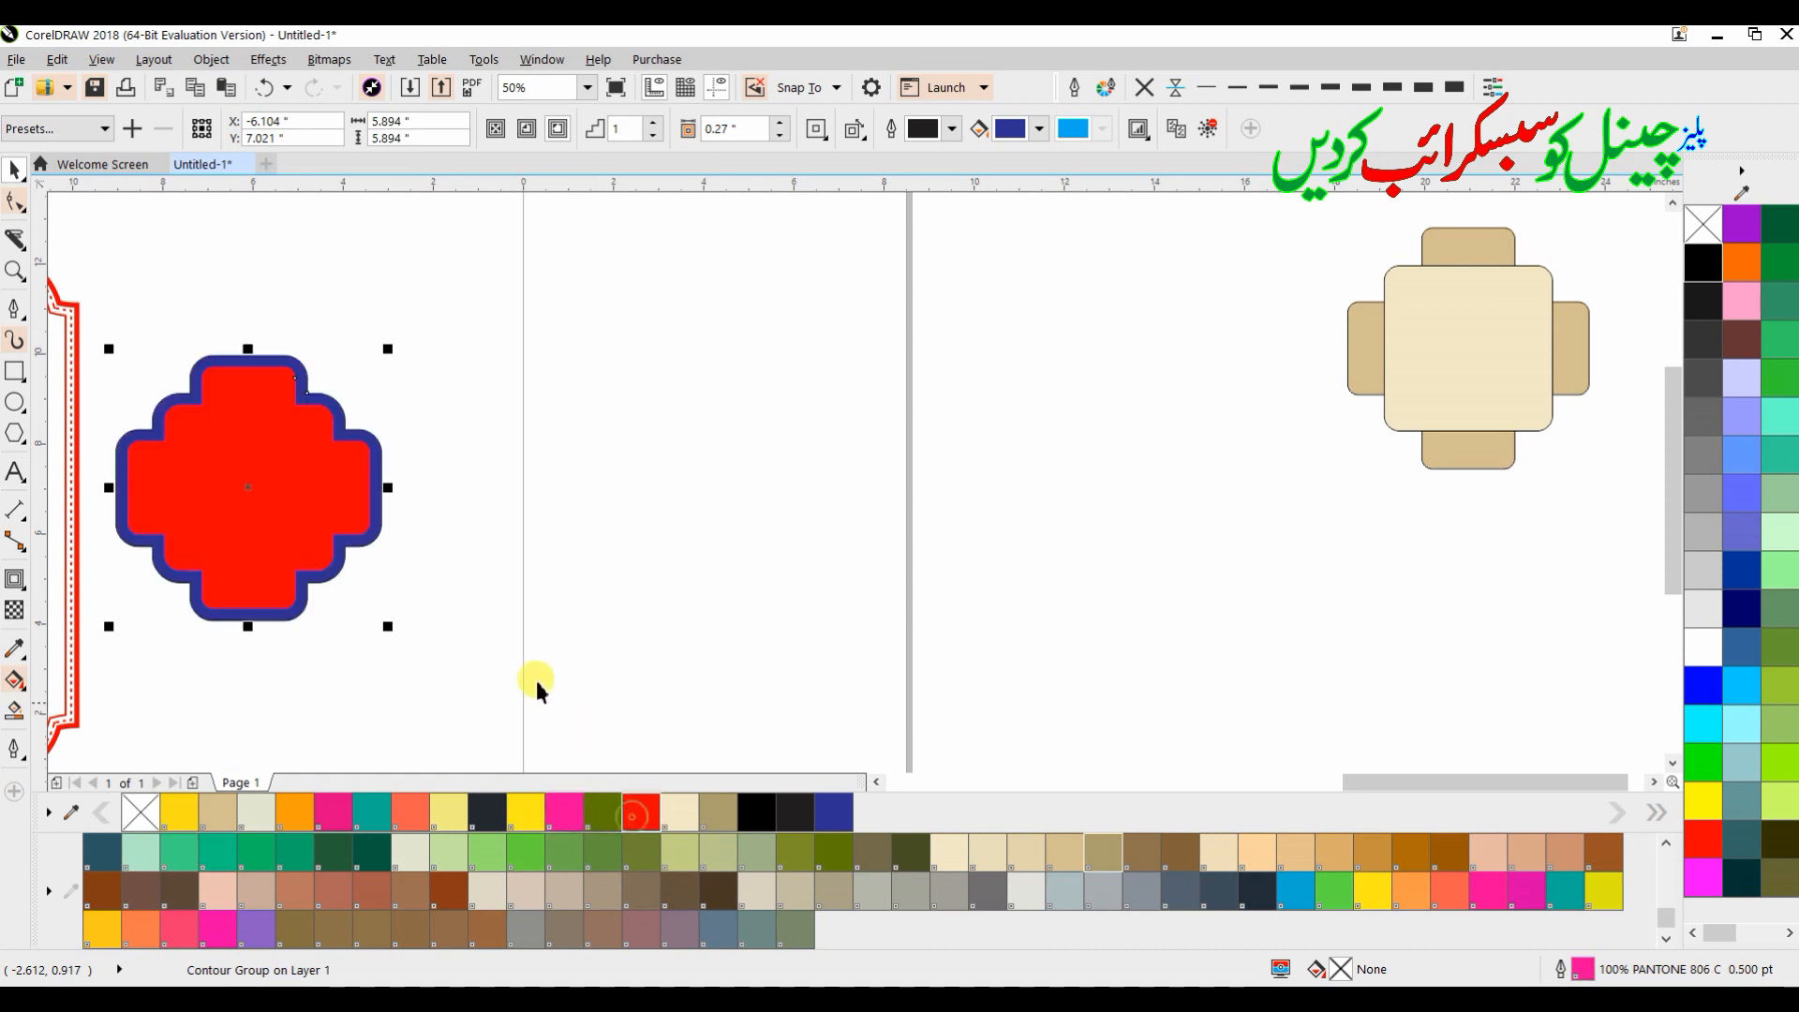
left_click(463, 620)
left_click(348, 513)
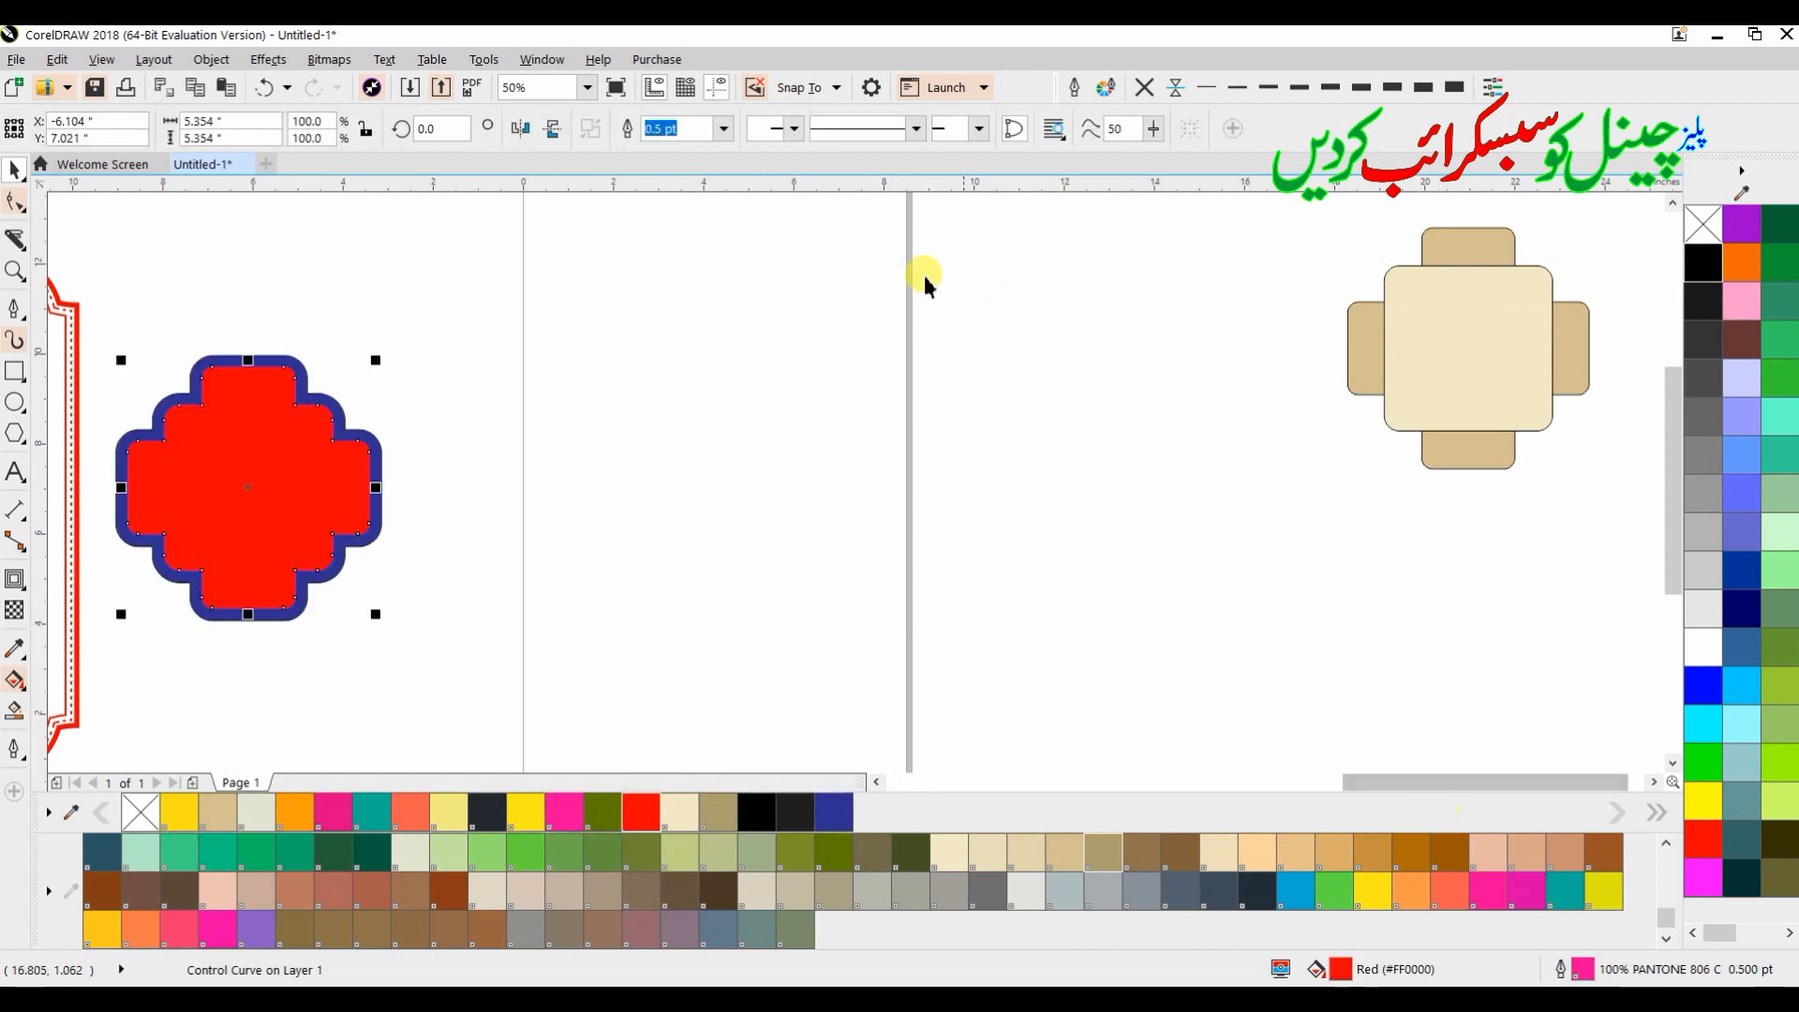
Move the red-bordered frame and the red cross frame together to the empty area below and right of the page
scroll(514, 405, "down", 4)
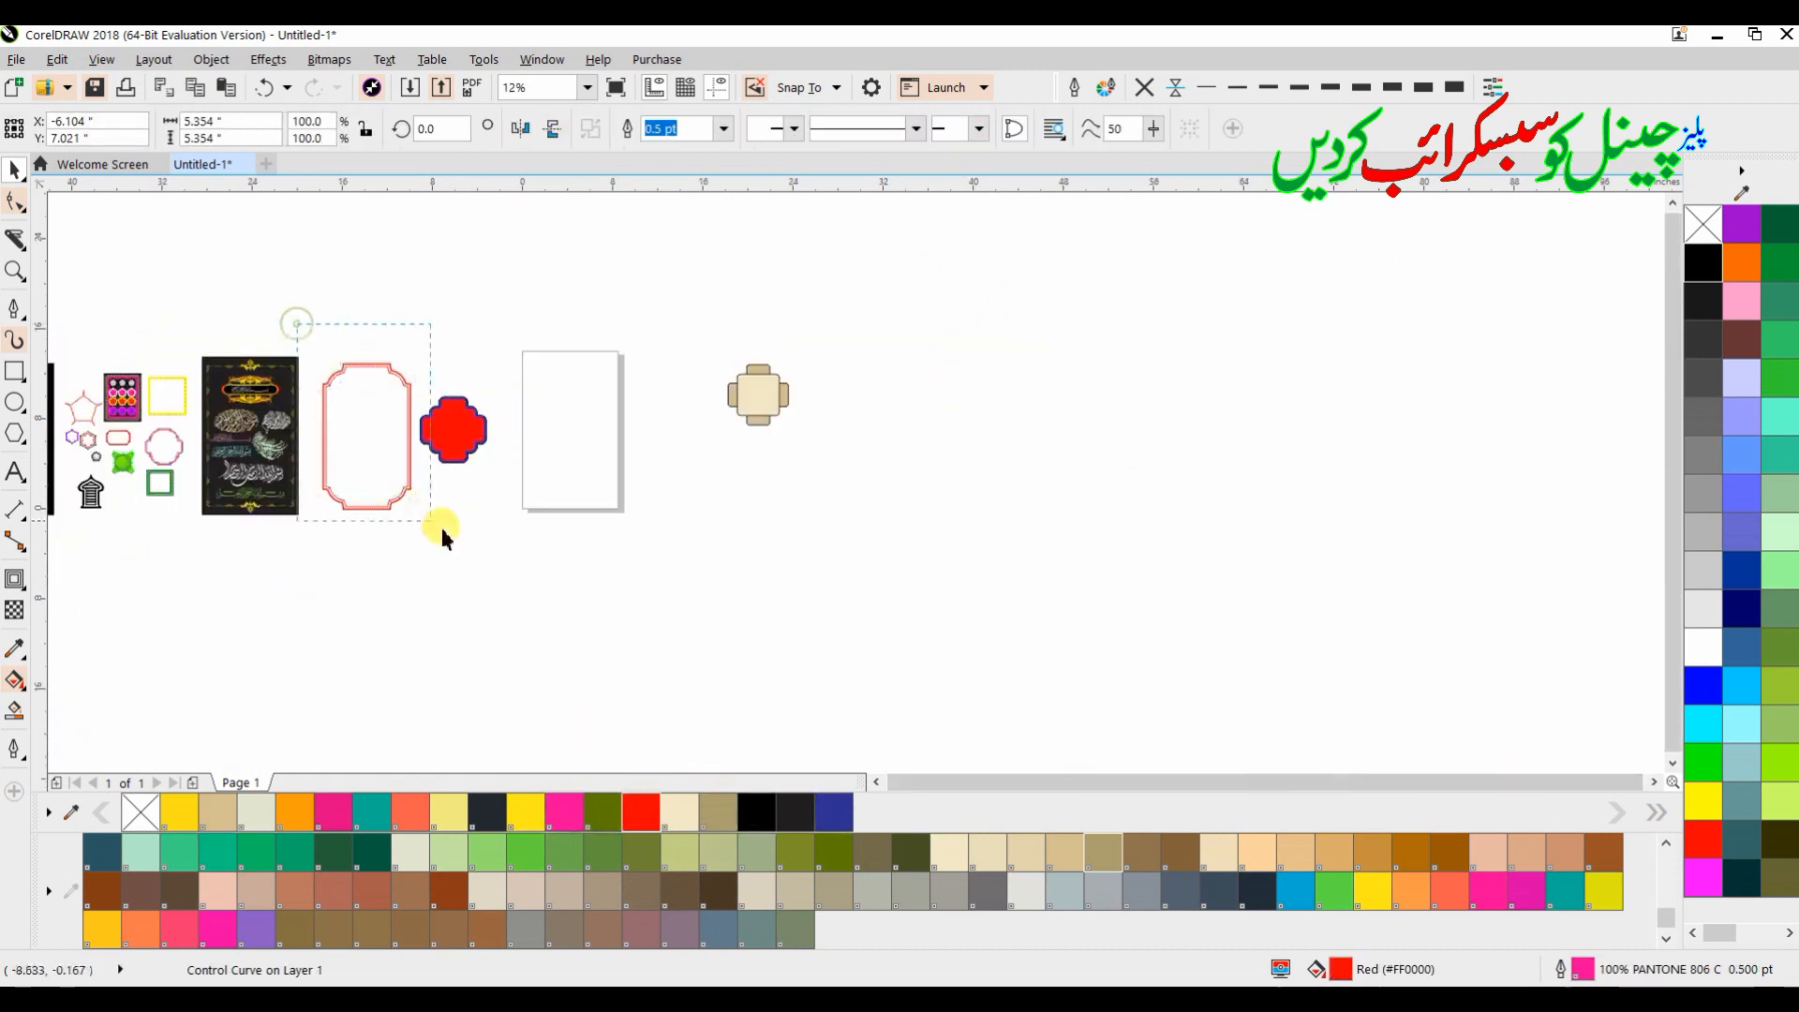
left_click(375, 283)
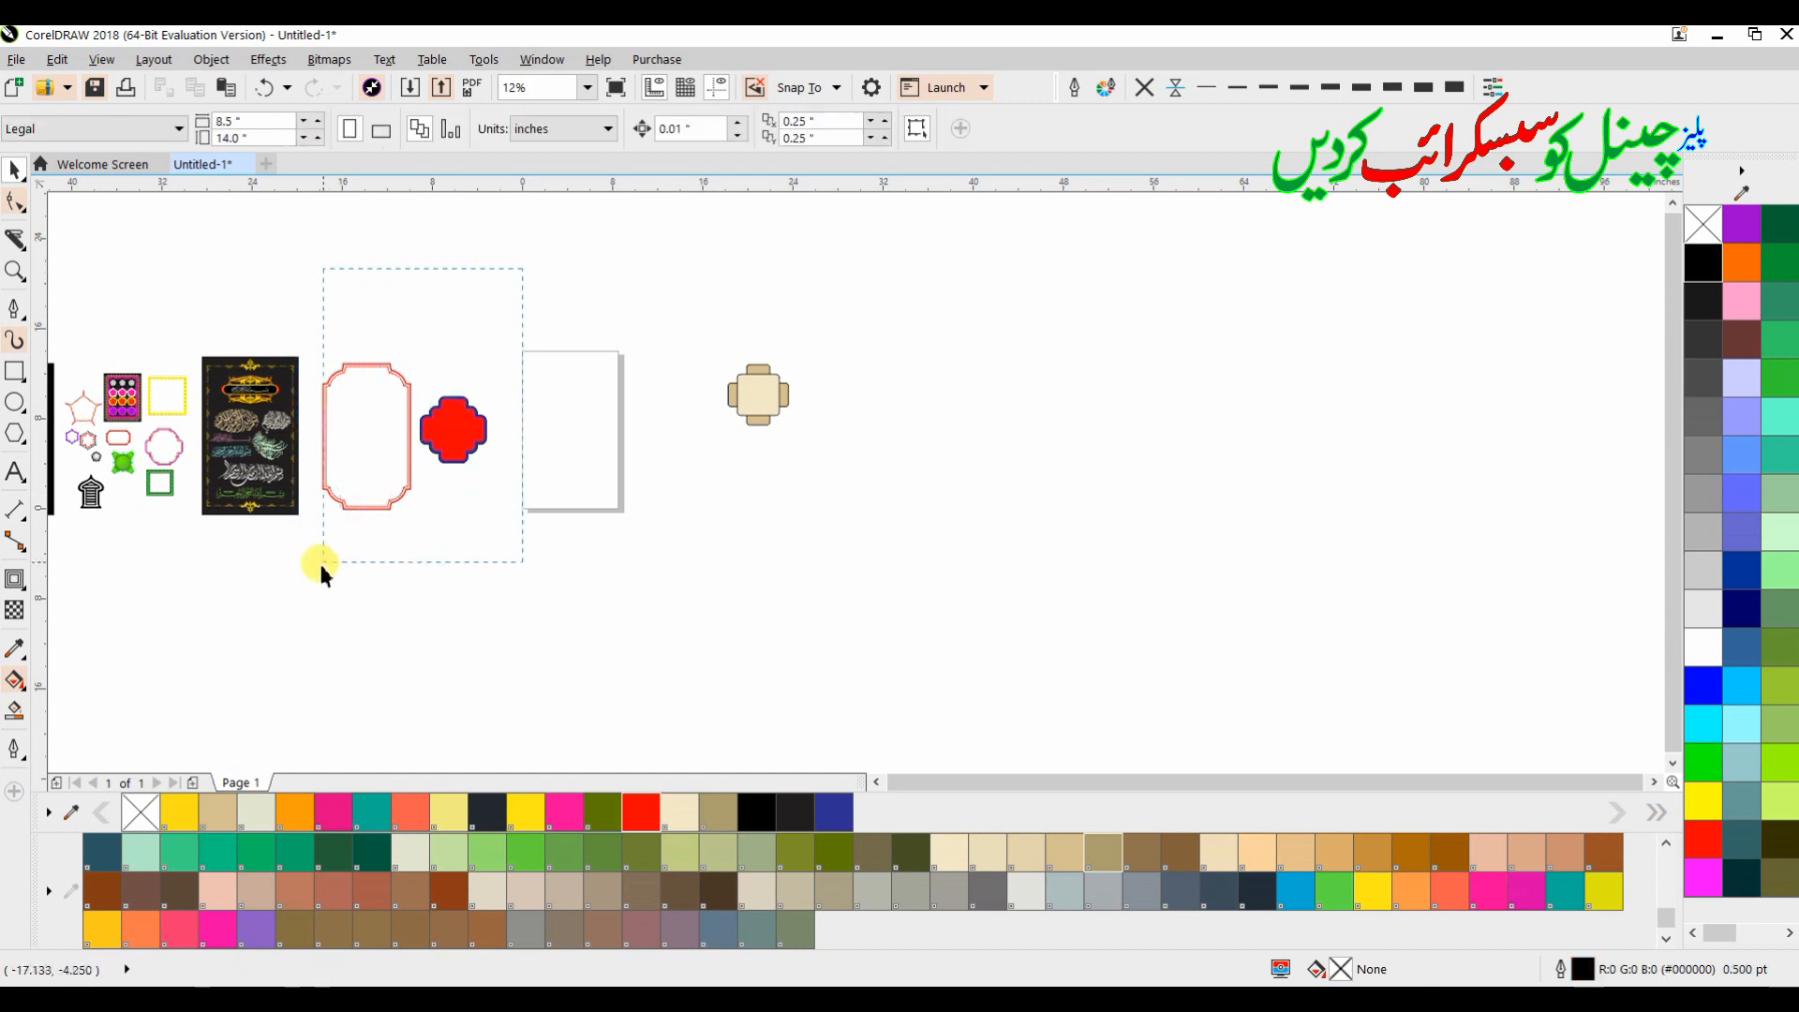
left_click_drag(344, 520, 1120, 661)
Widen the vertical tan rectangle and the cream square of the off-page copy symmetrically about their centres
scroll(774, 389, "up", 4)
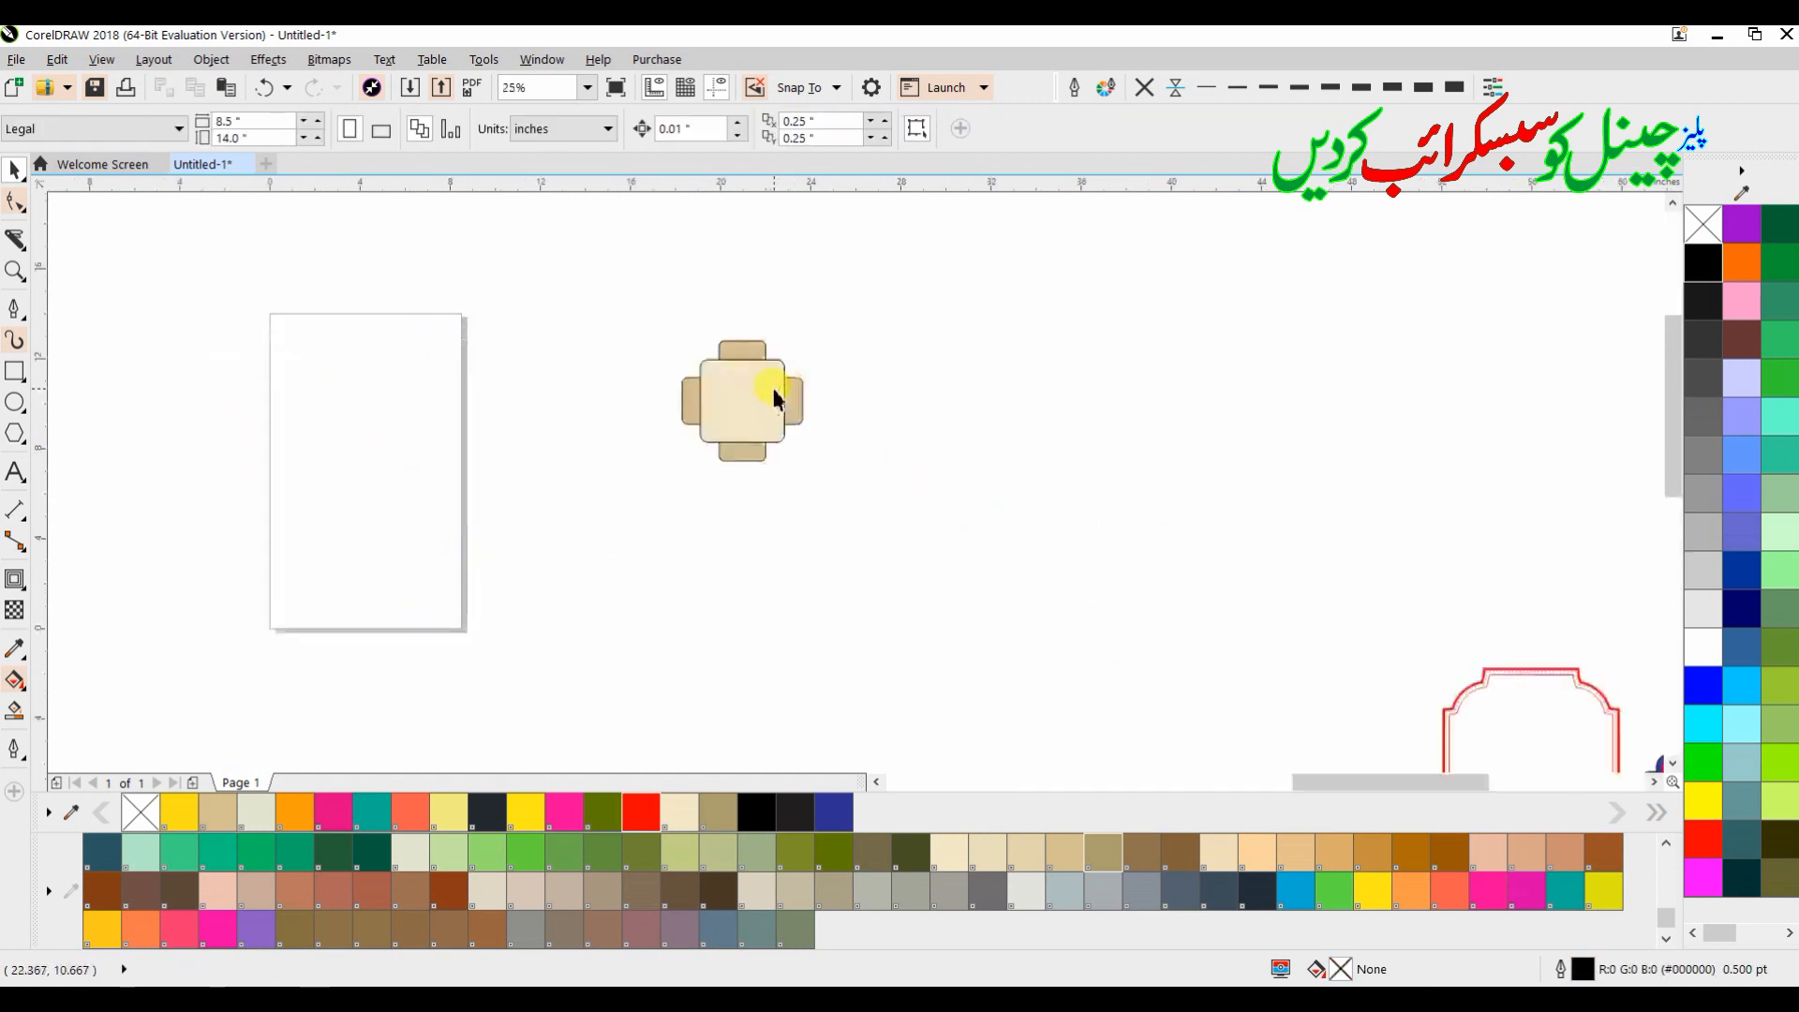
left_click(774, 393)
left_click(897, 371)
left_click(768, 370)
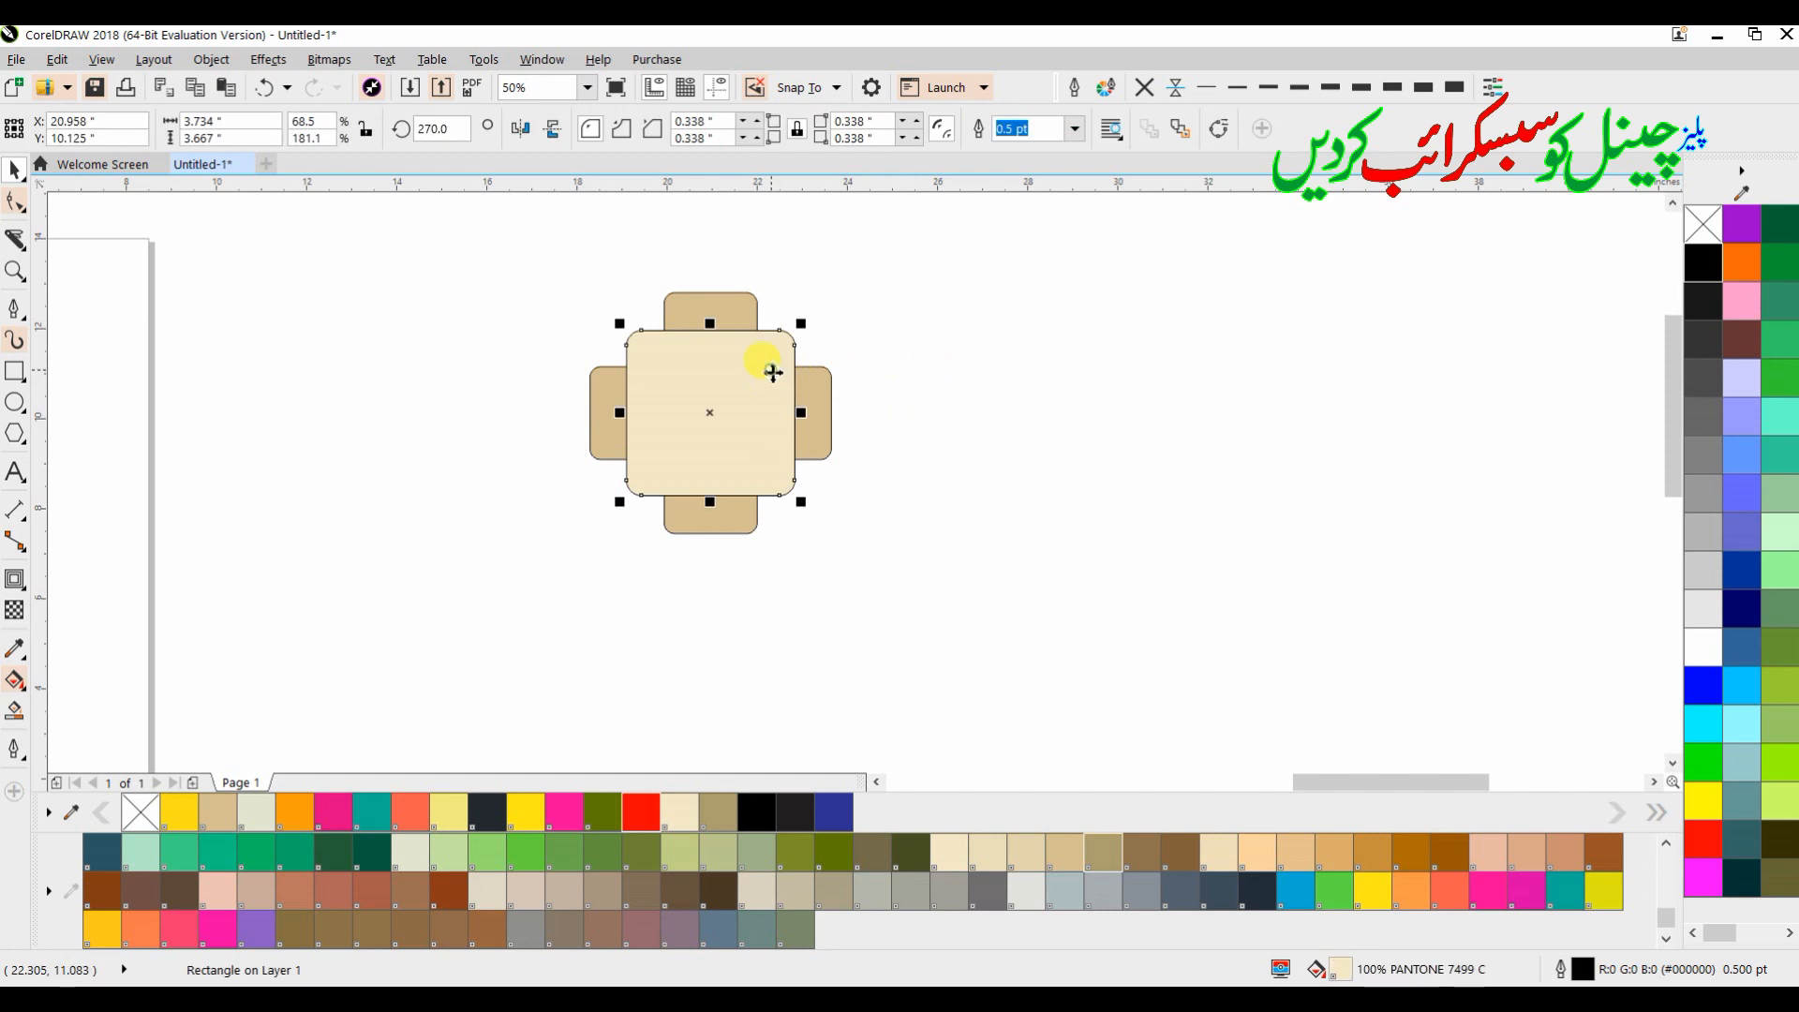
left_click(669, 302)
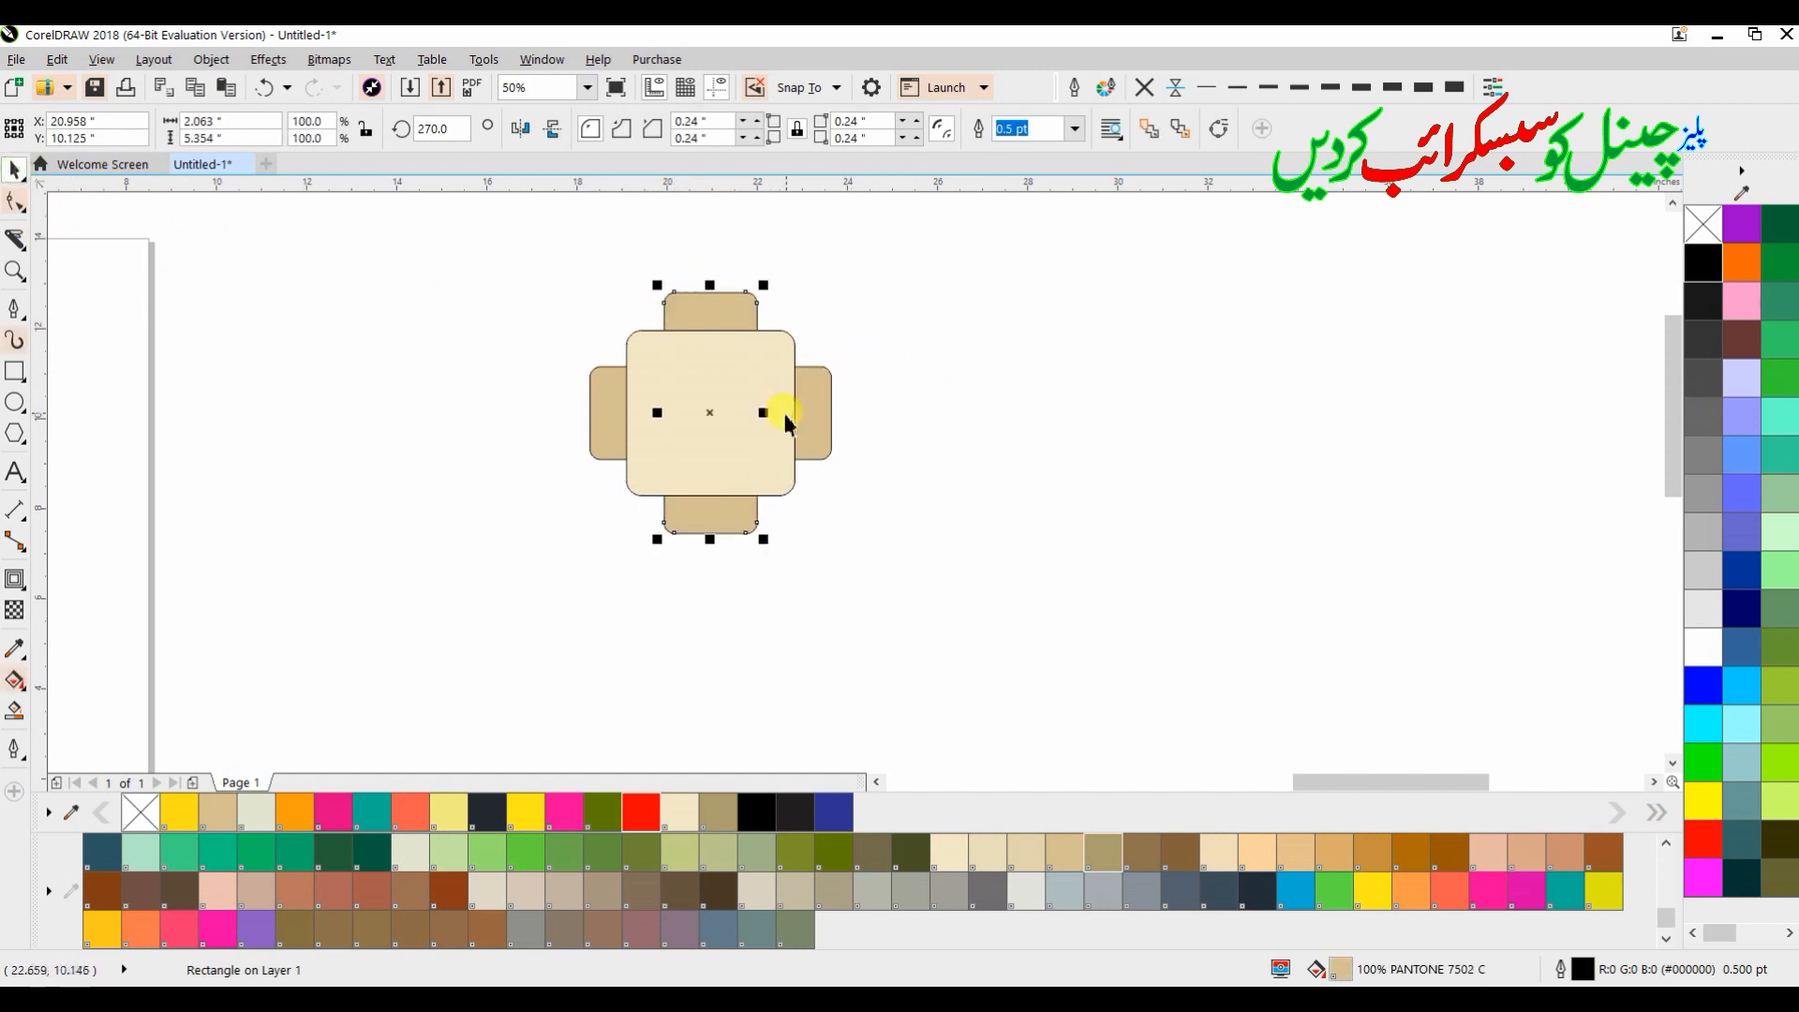
left_click_drag(772, 415, 822, 420)
left_click(953, 464)
left_click(776, 430)
left_click(905, 410)
Place a copy of the widened rectangle set about 8 inches to its right and rotate the copy a quarter turn to 0 degrees
mouse_move(916, 271)
left_mouse_down()
mouse_move(538, 532)
mouse_move(574, 534)
left_mouse_up()
left_click_drag(665, 466, 1024, 466)
left_click(460, 130)
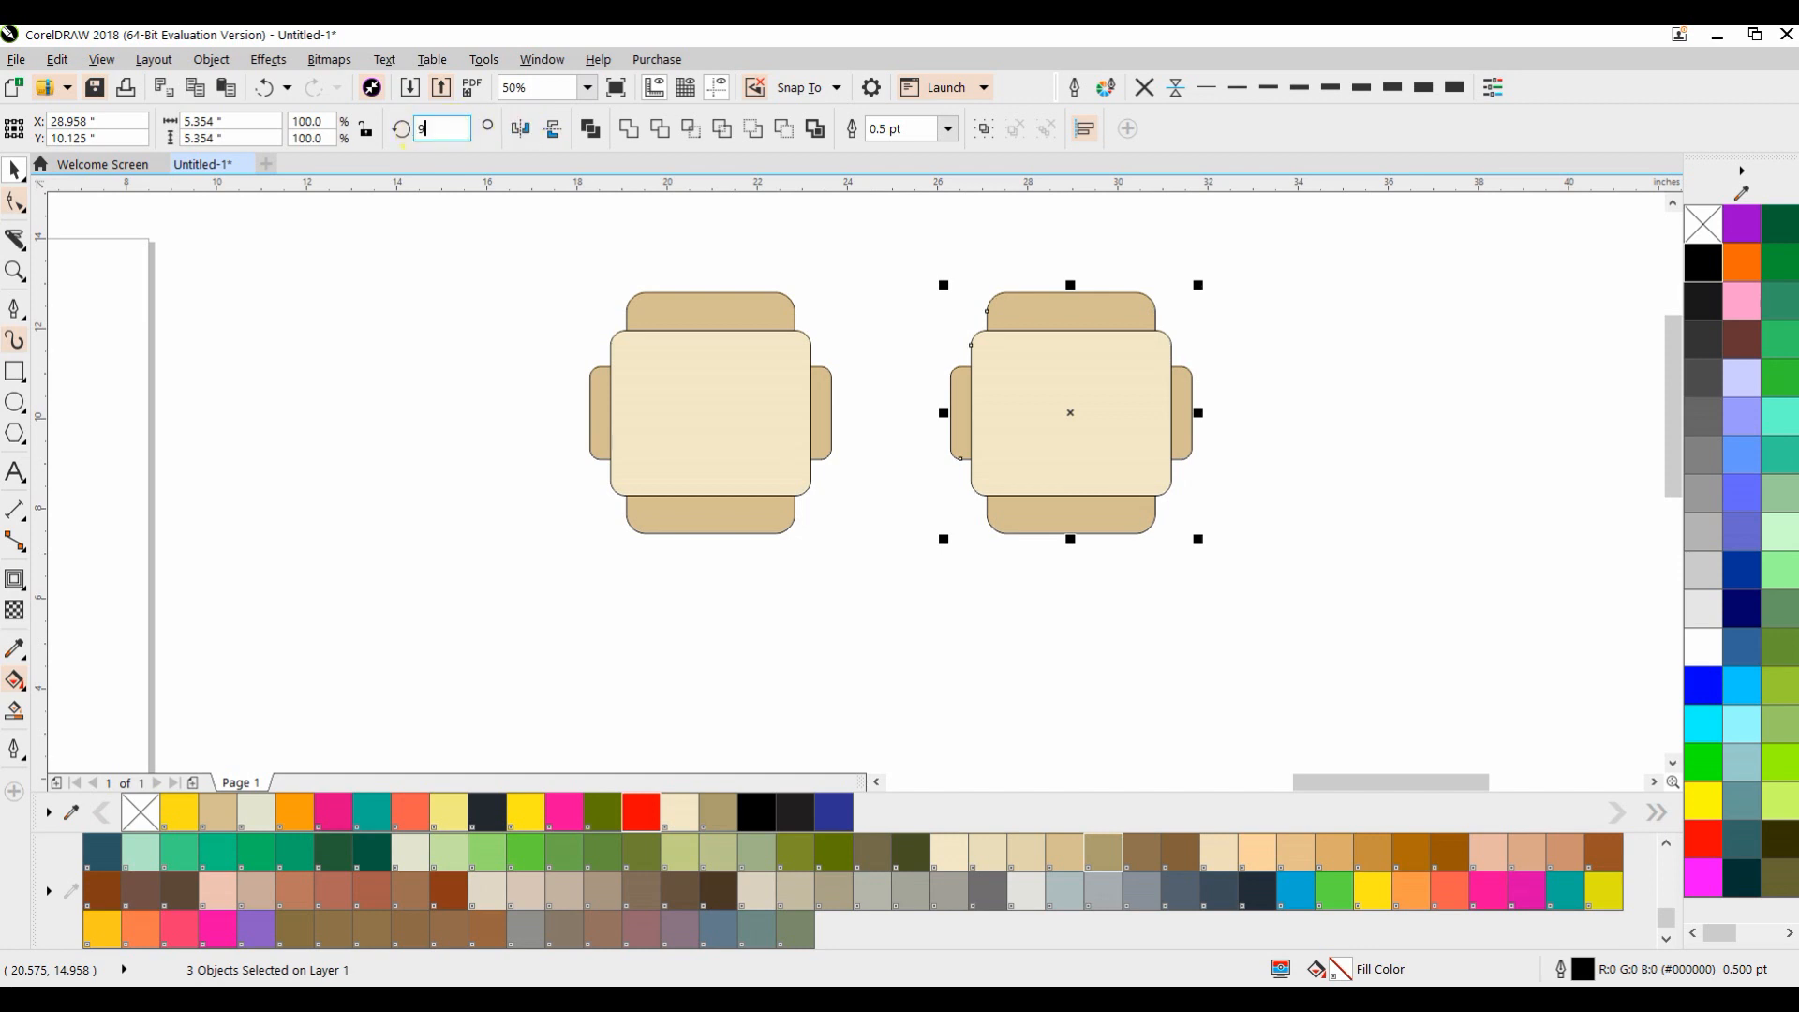
left_click(1086, 467)
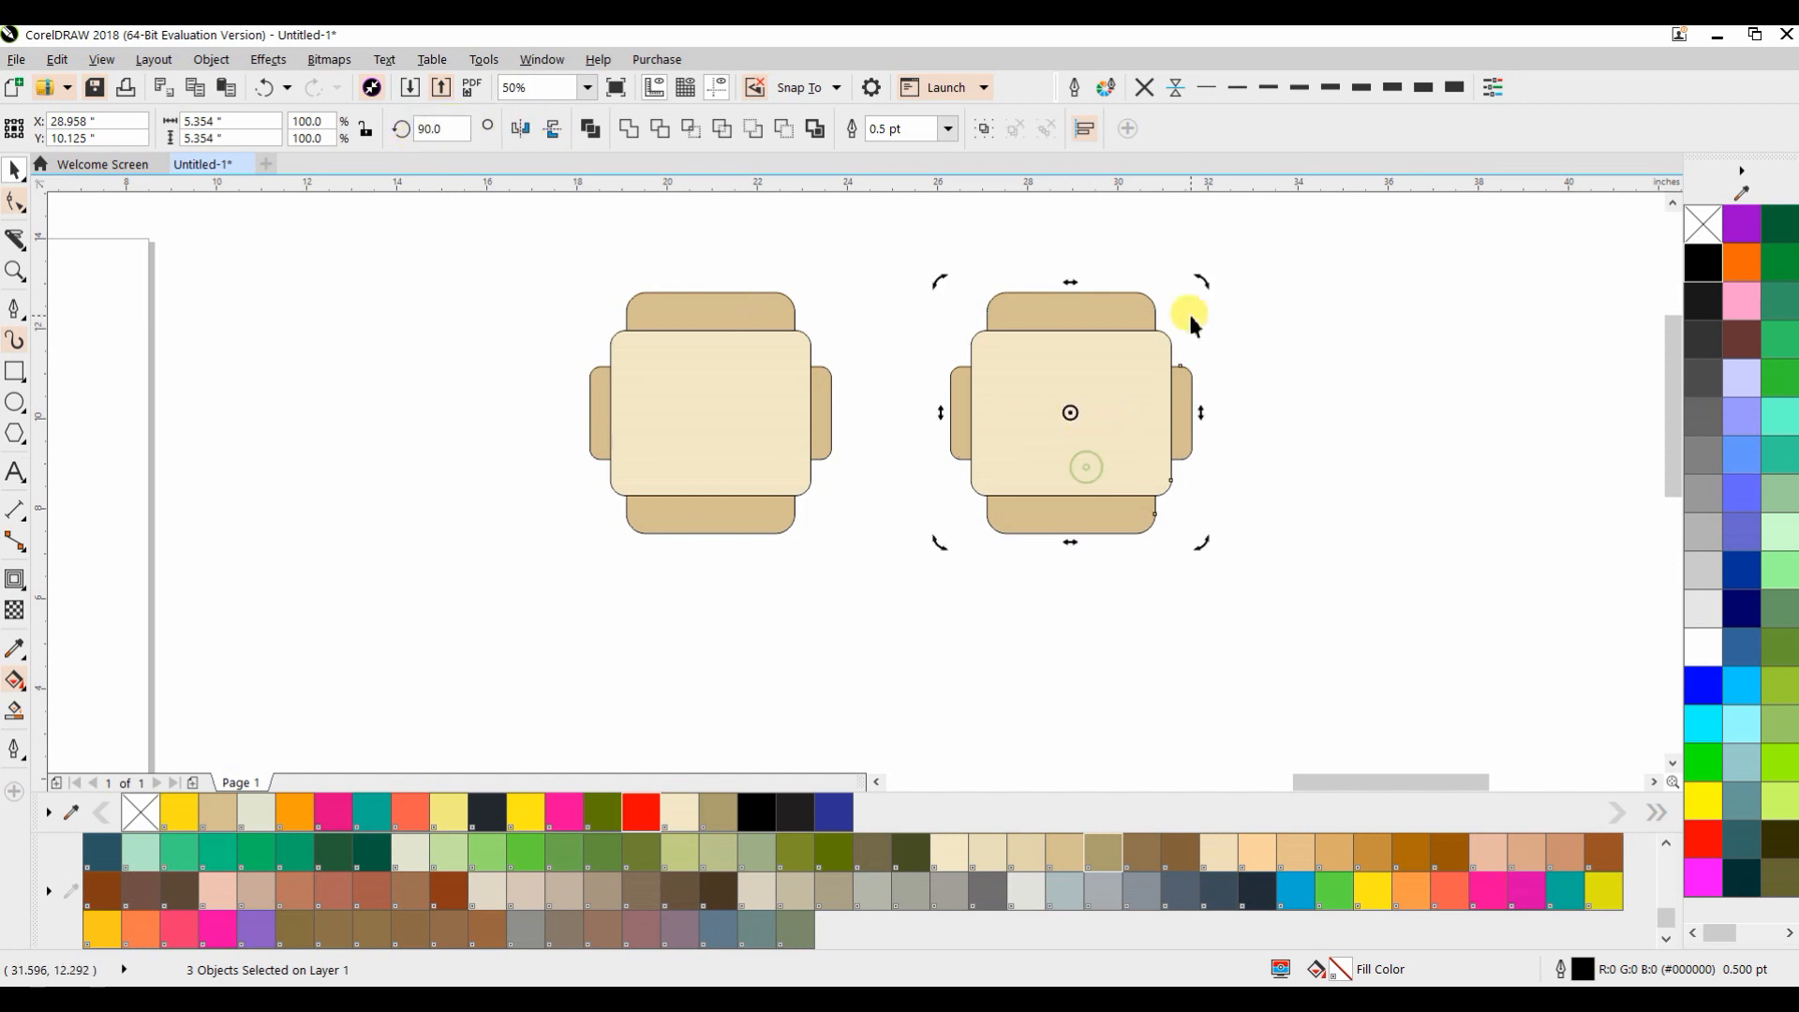
left_click(1208, 269)
left_click_drag(872, 577, 872, 577)
left_click(1098, 333)
left_click_drag(1203, 287, 1176, 522)
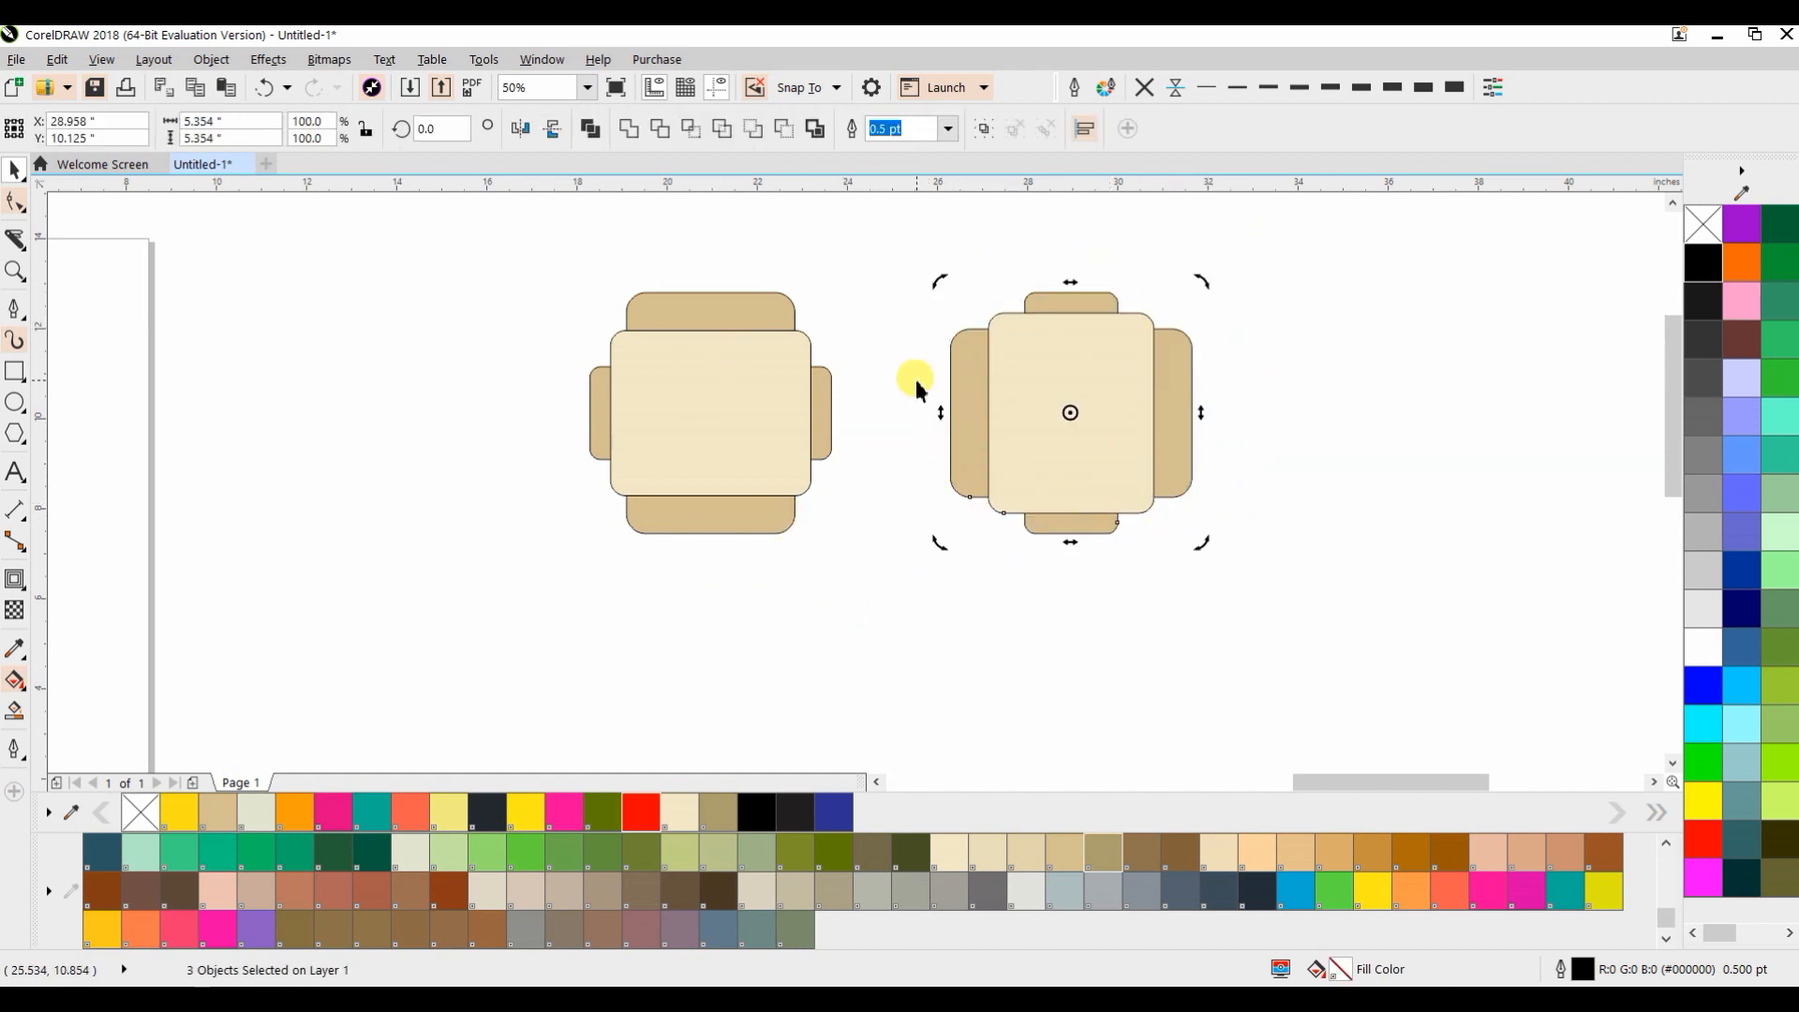
Place a third copy of the rectangle set to the right of the second and rotate it to 45 degrees
left_click_drag(972, 390, 1328, 453)
right_click(1328, 454)
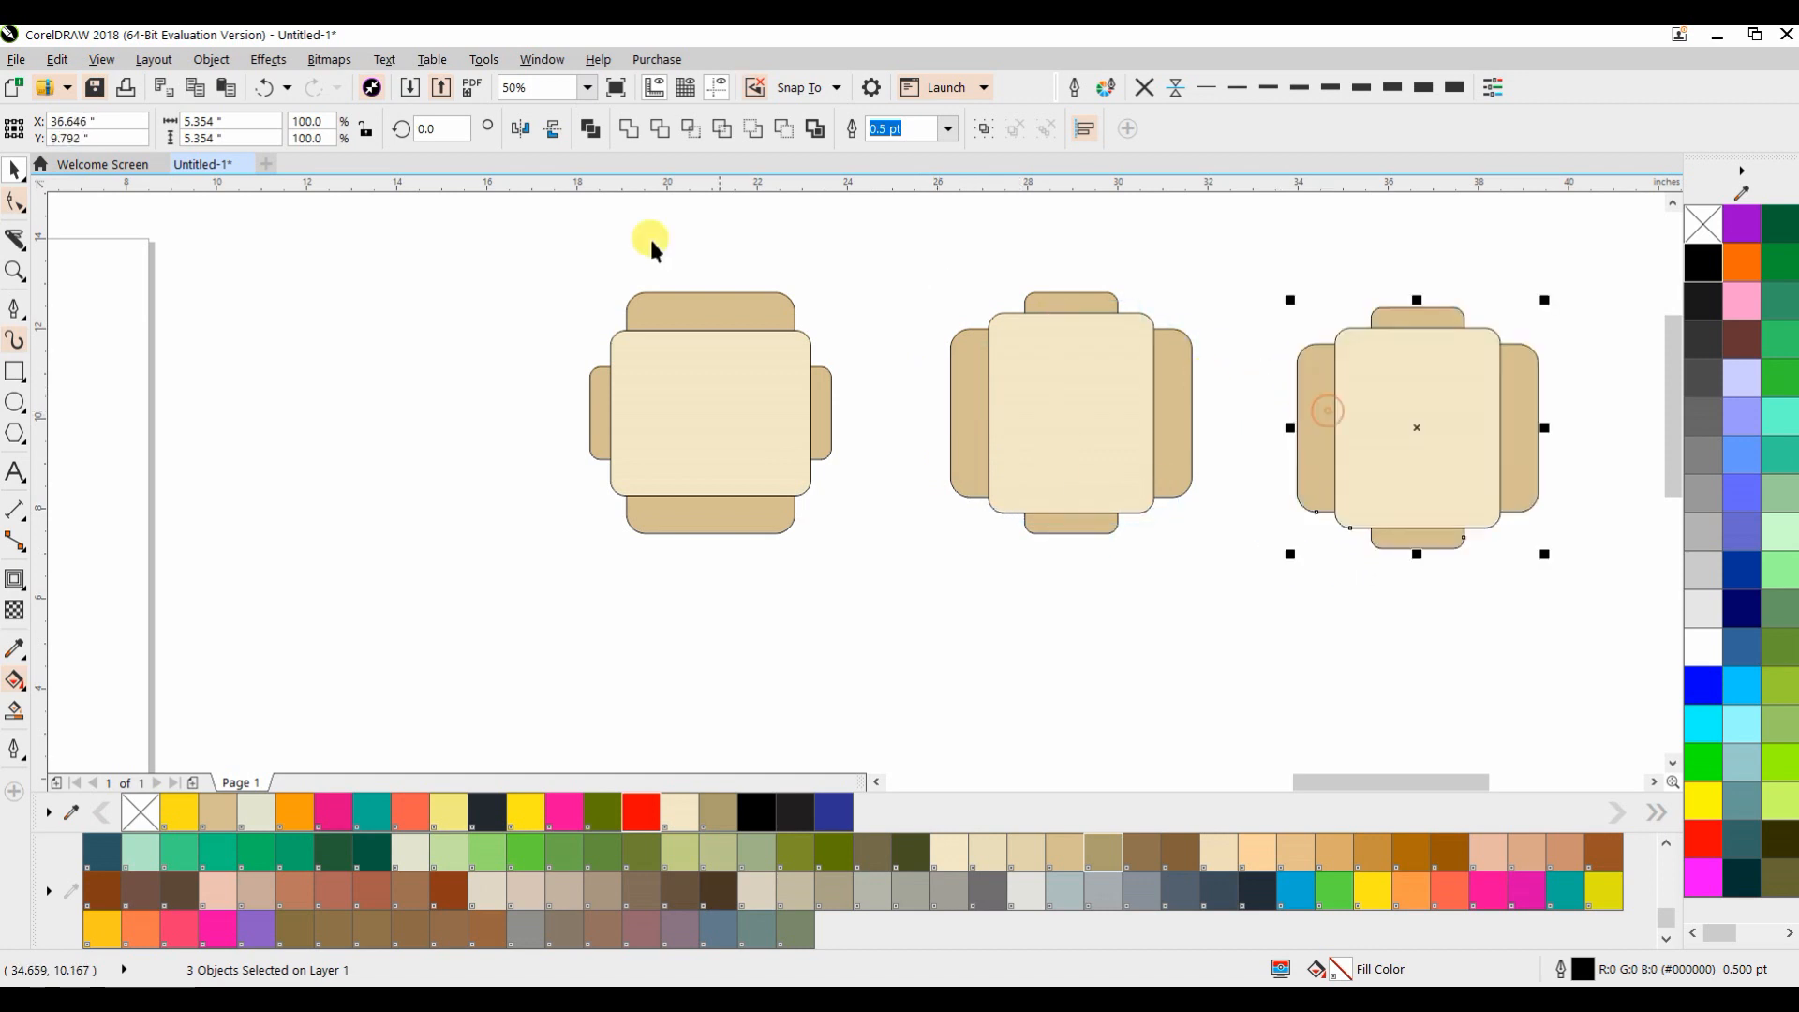
left_click(424, 128)
type("4")
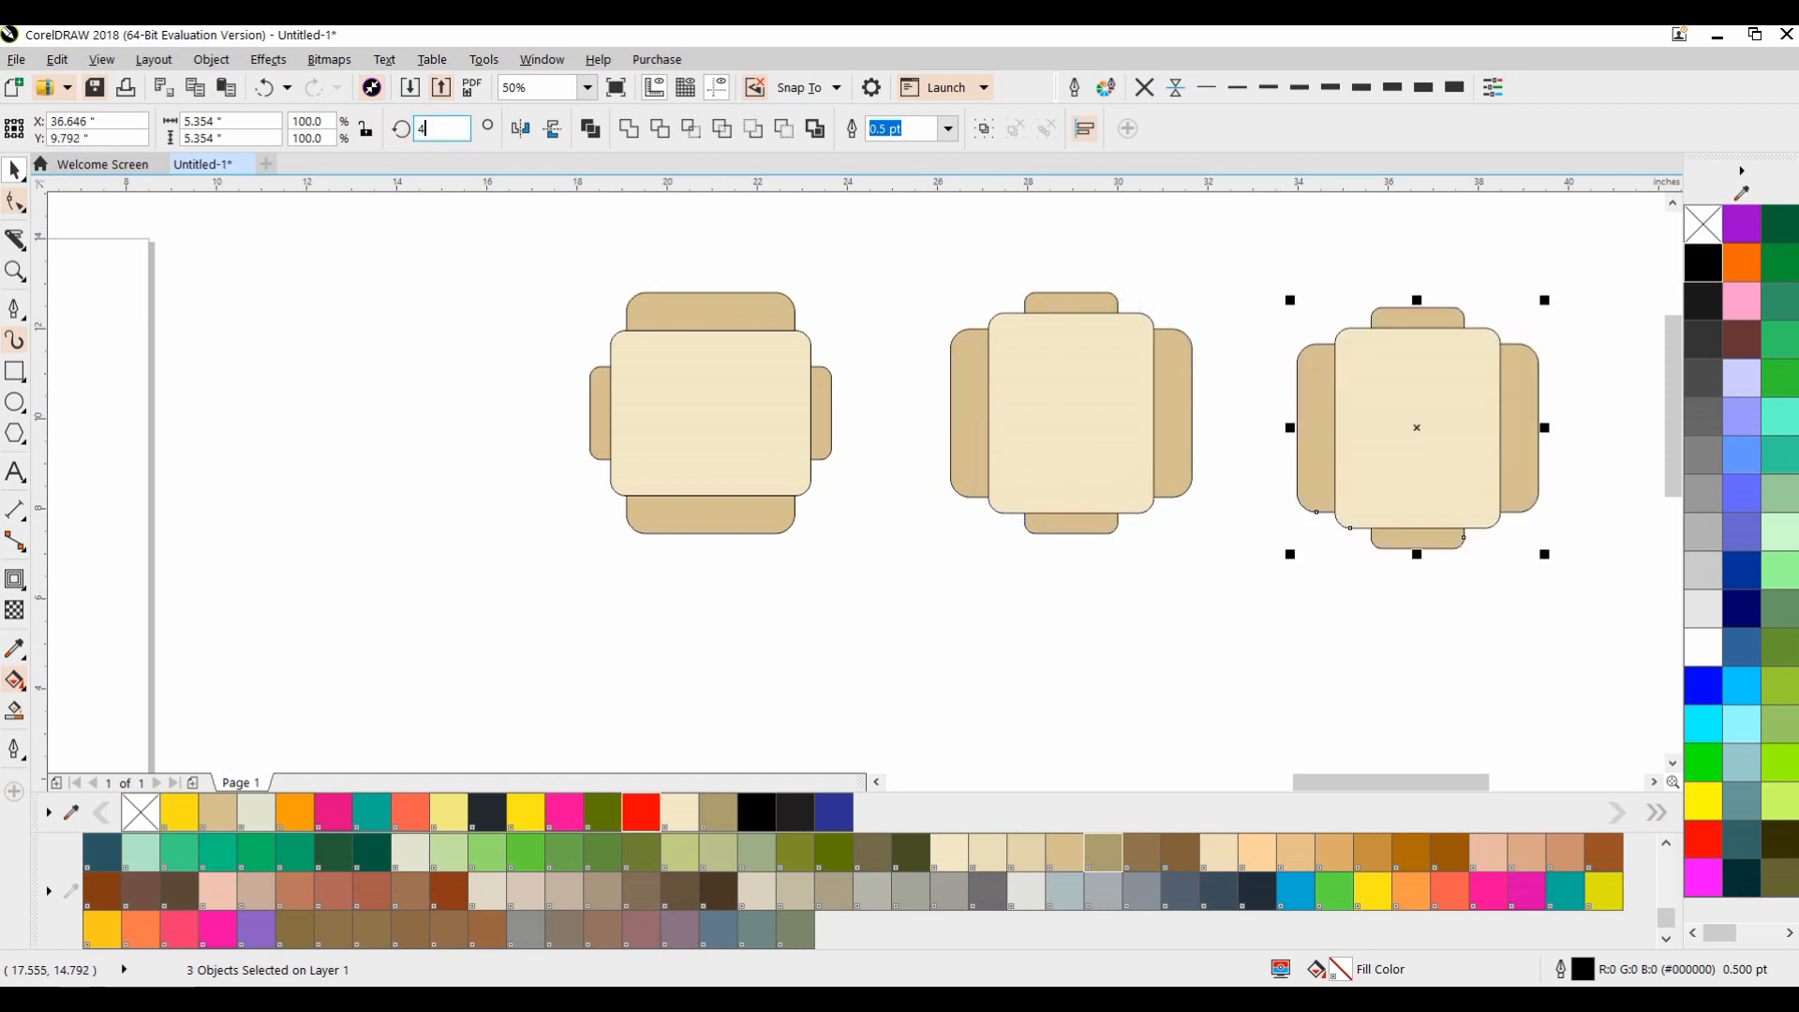
type("5")
key("Return")
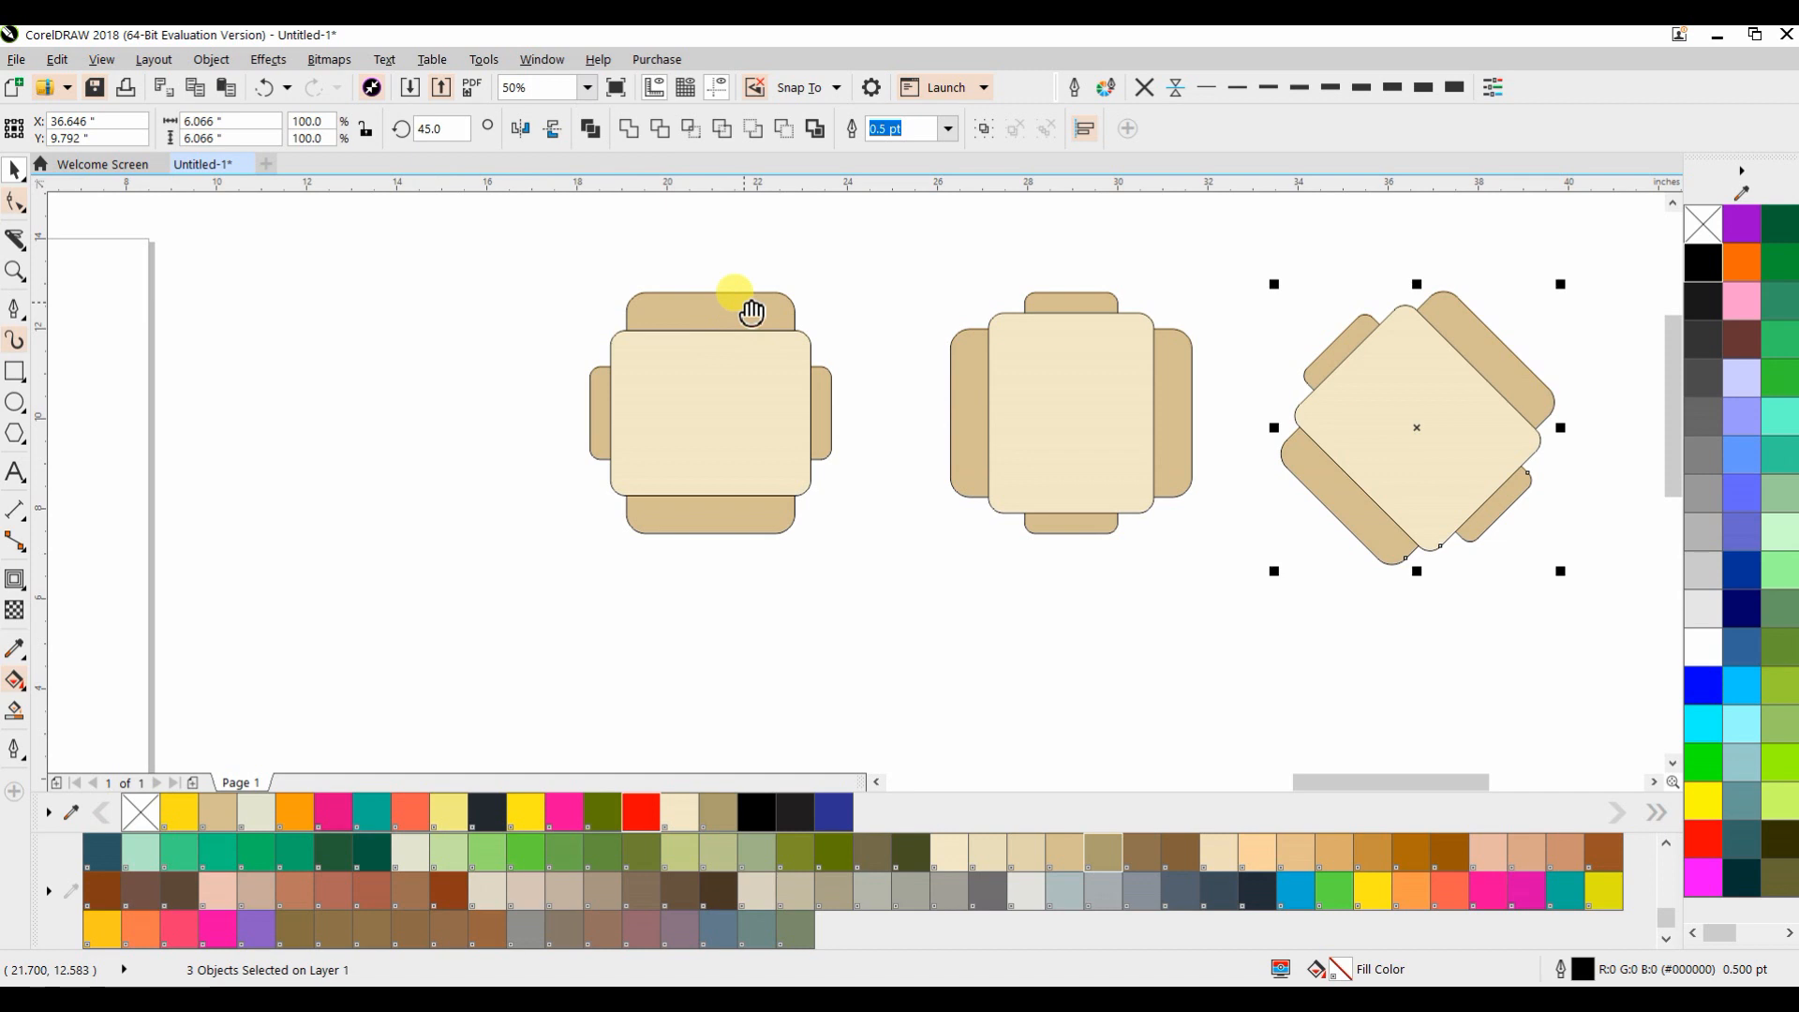
Weld each of the three rectangle sets into its own single stepped shape
left_click_drag(751, 312, 590, 313)
left_click_drag(353, 257, 790, 622)
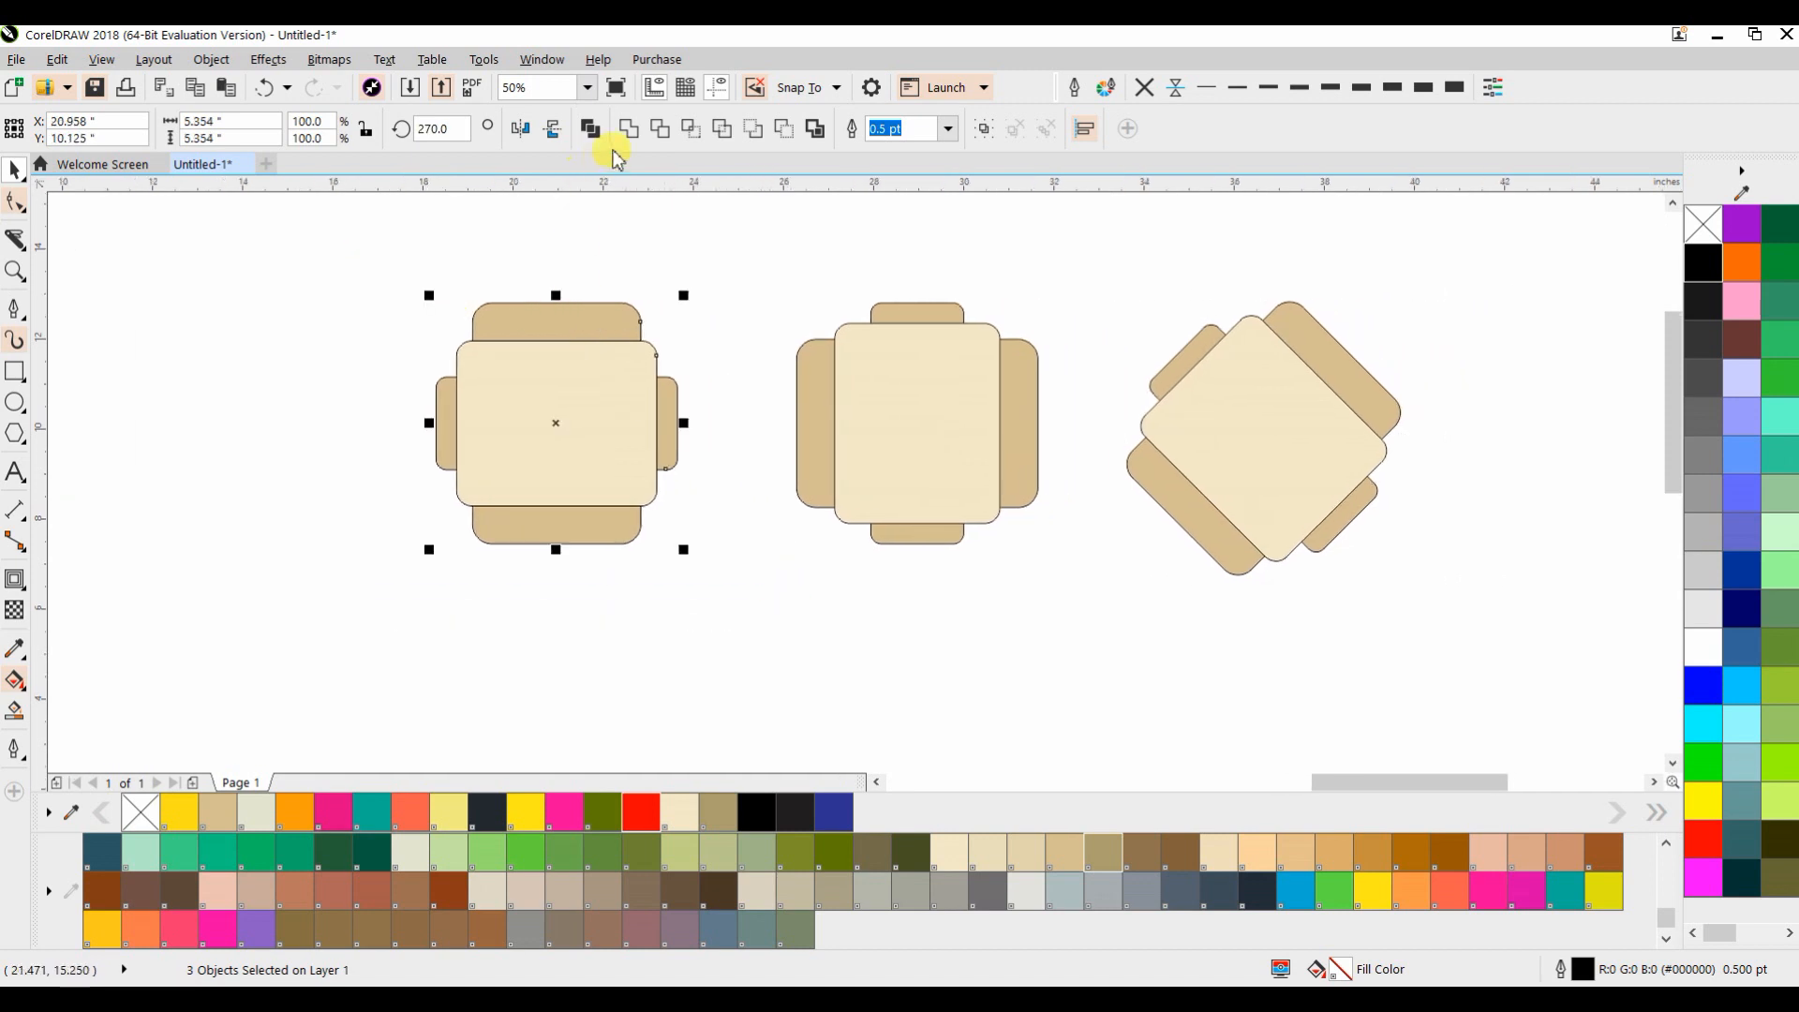
left_click(629, 129)
left_click_drag(747, 191, 1049, 594)
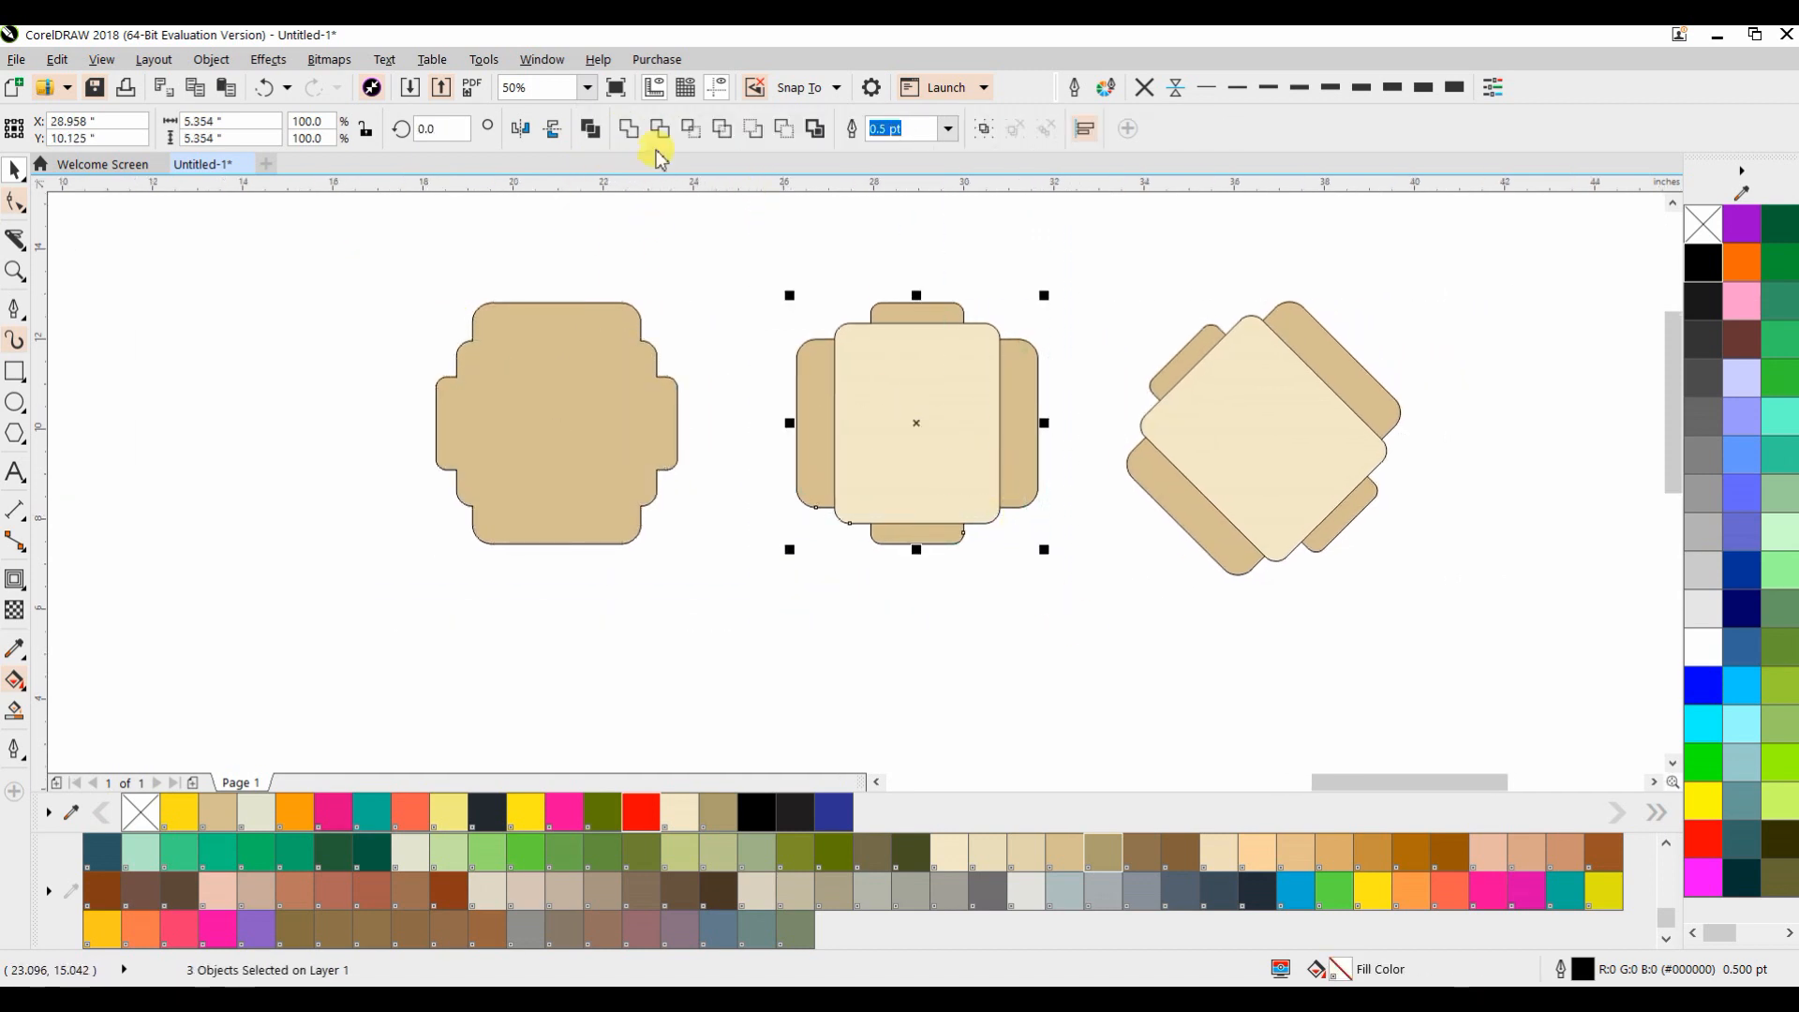
left_click(629, 129)
left_click(1154, 272)
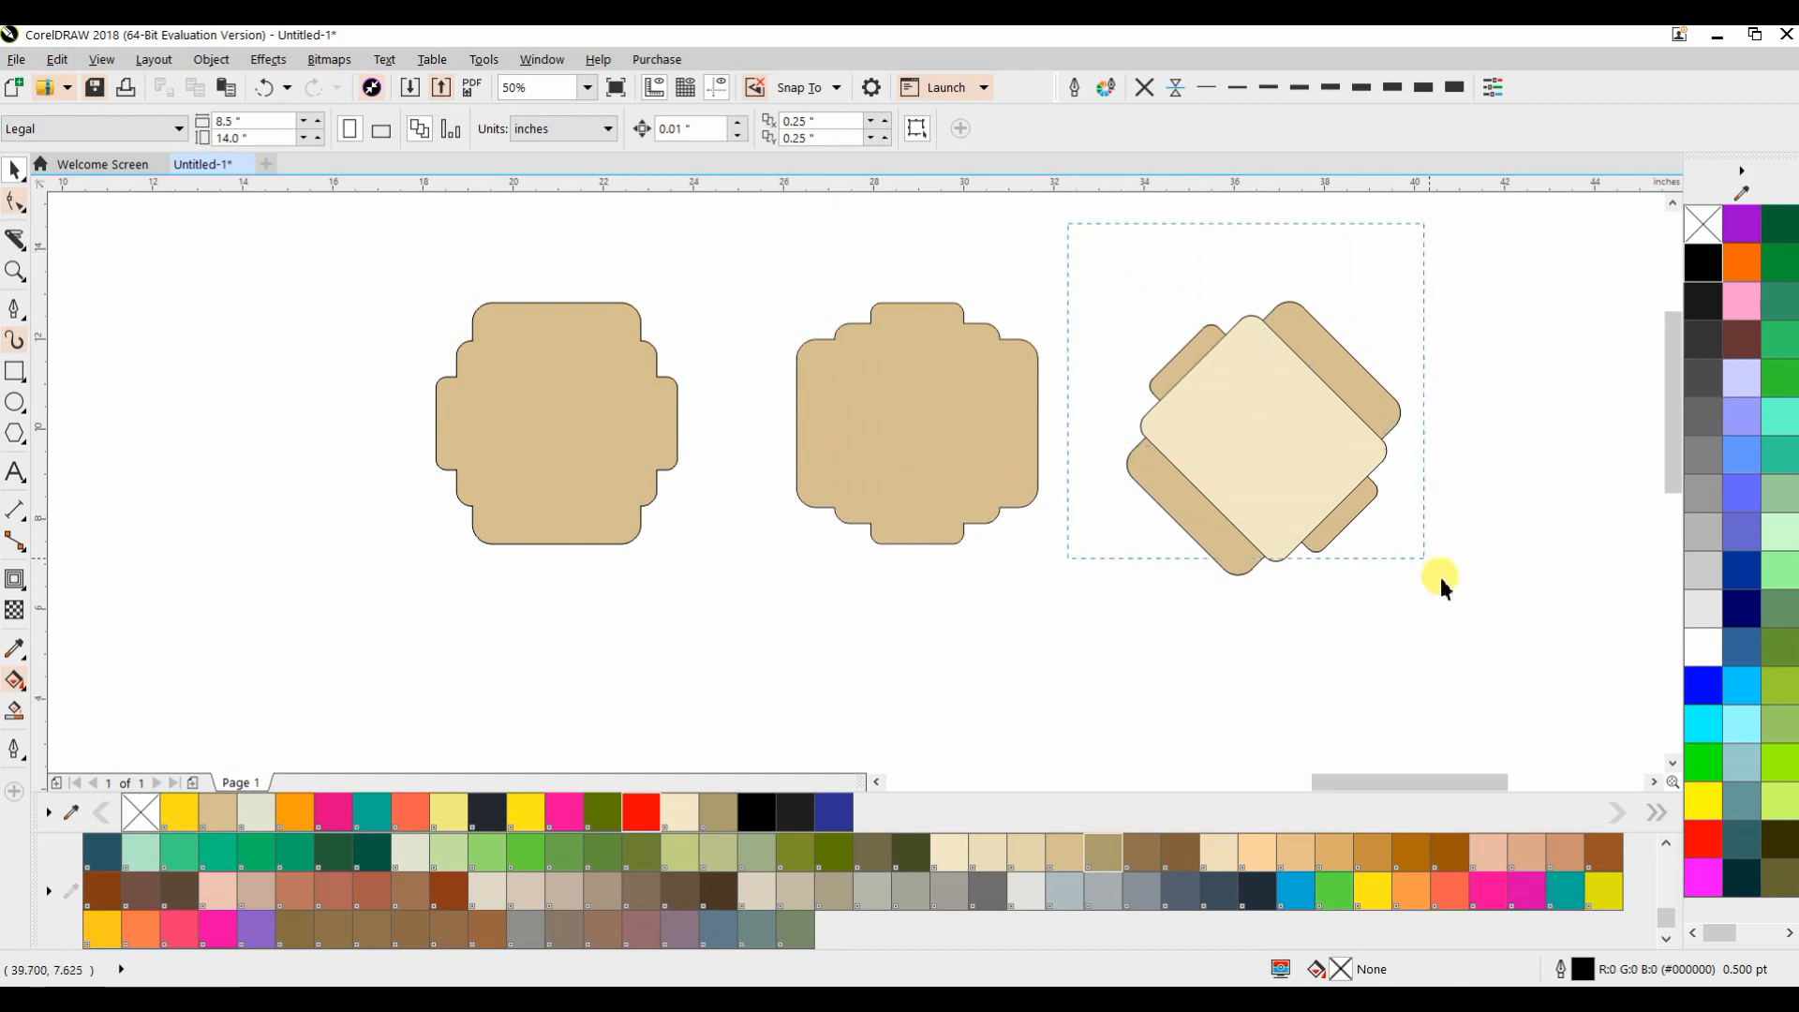
left_click_drag(1441, 577, 1441, 577)
left_click(628, 128)
left_click(650, 251)
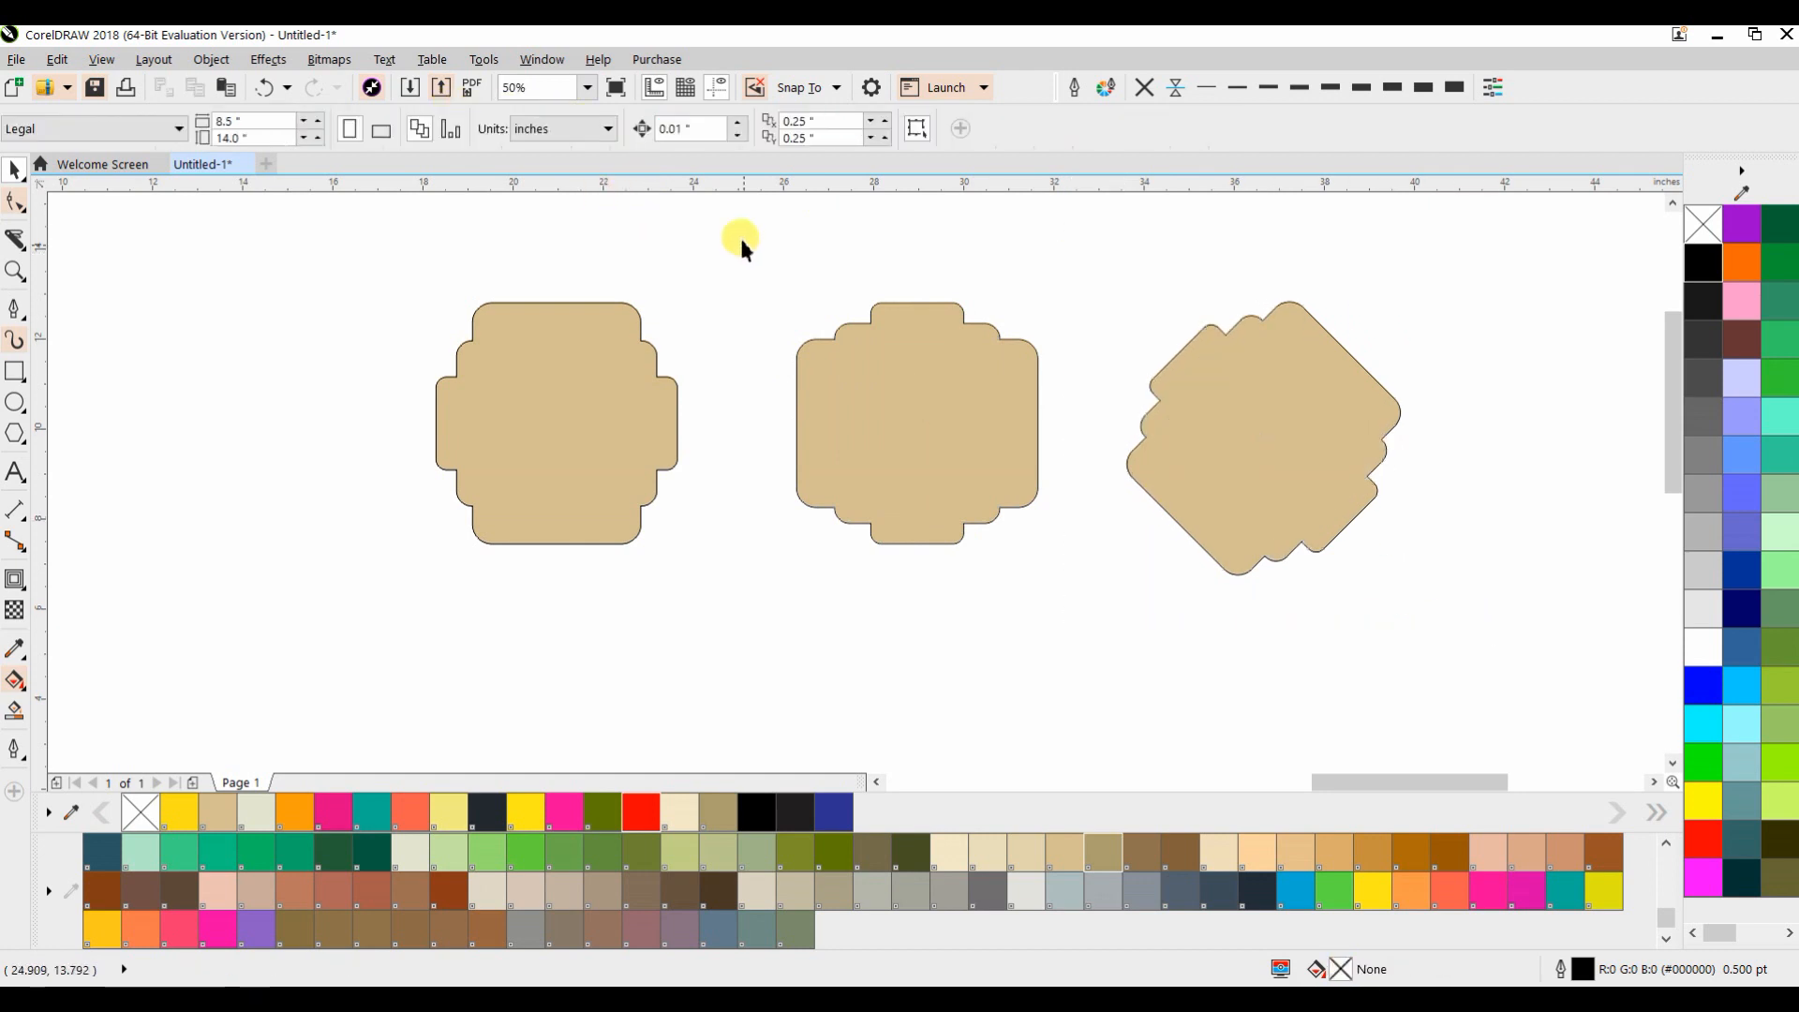
Move the three welded stepped shapes down and to the right, farther from the page
left_click(526, 394)
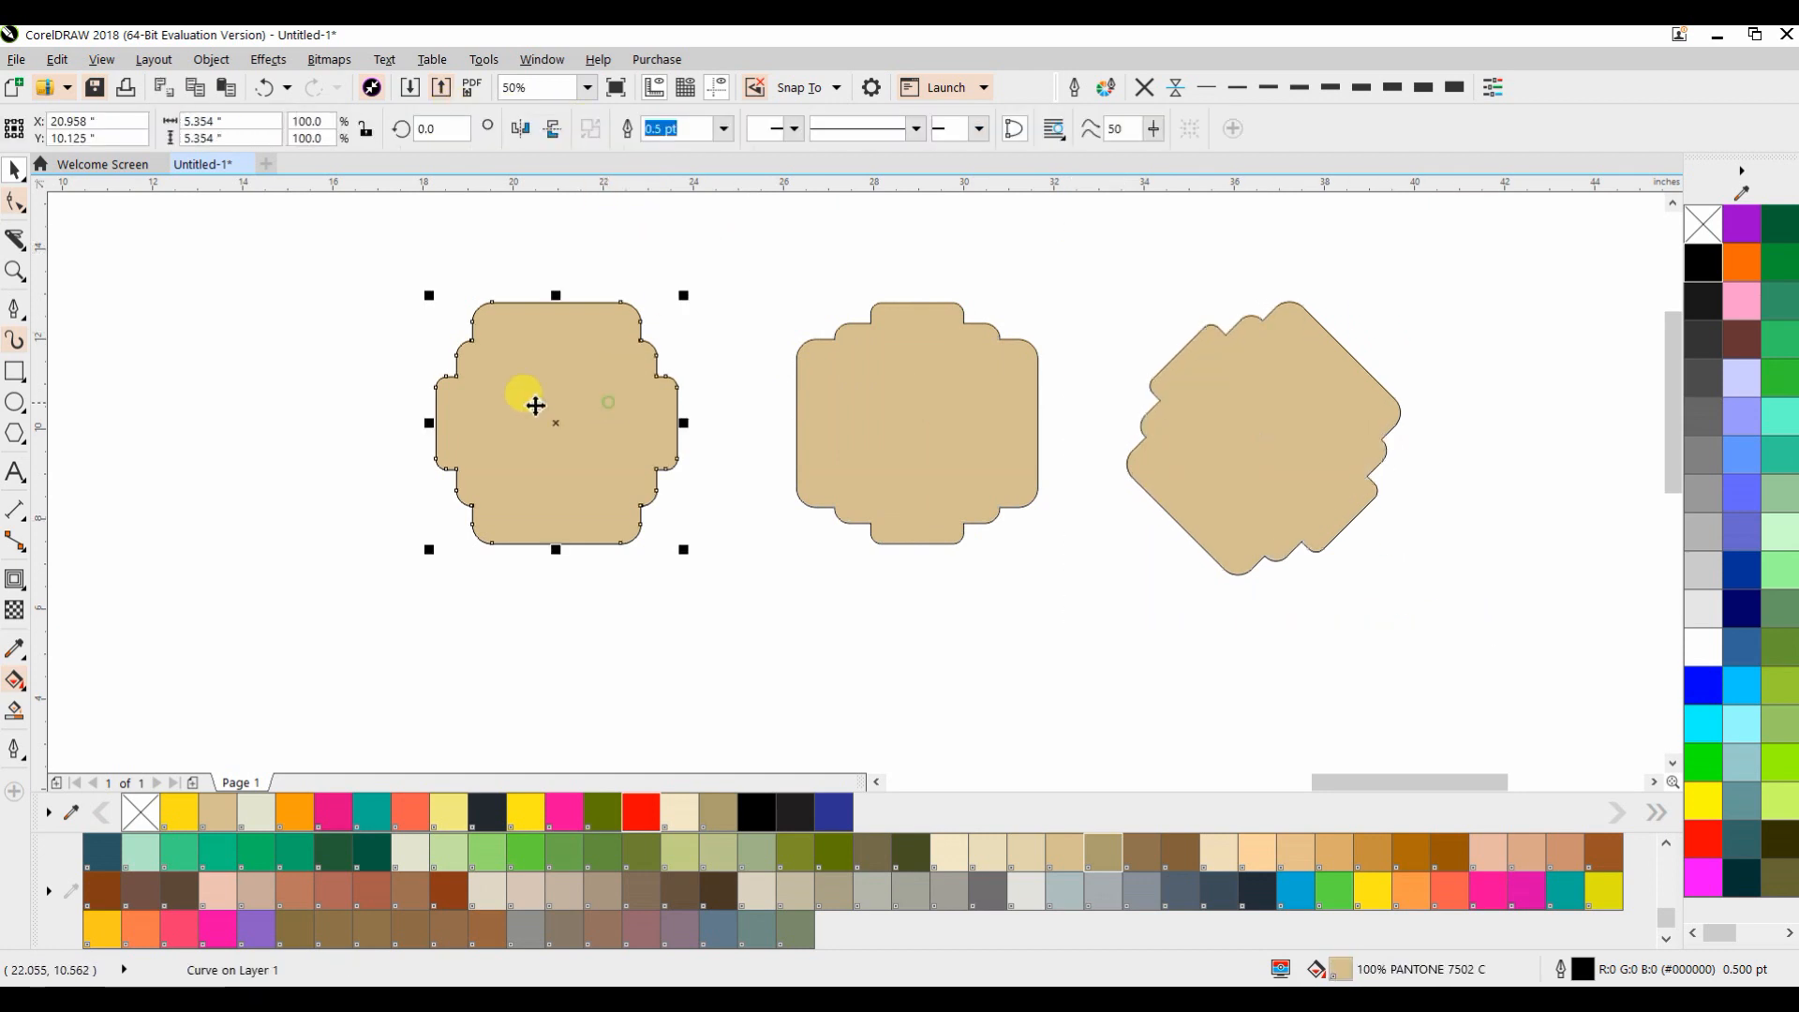
left_click(373, 405)
scroll(373, 405, "down", 3)
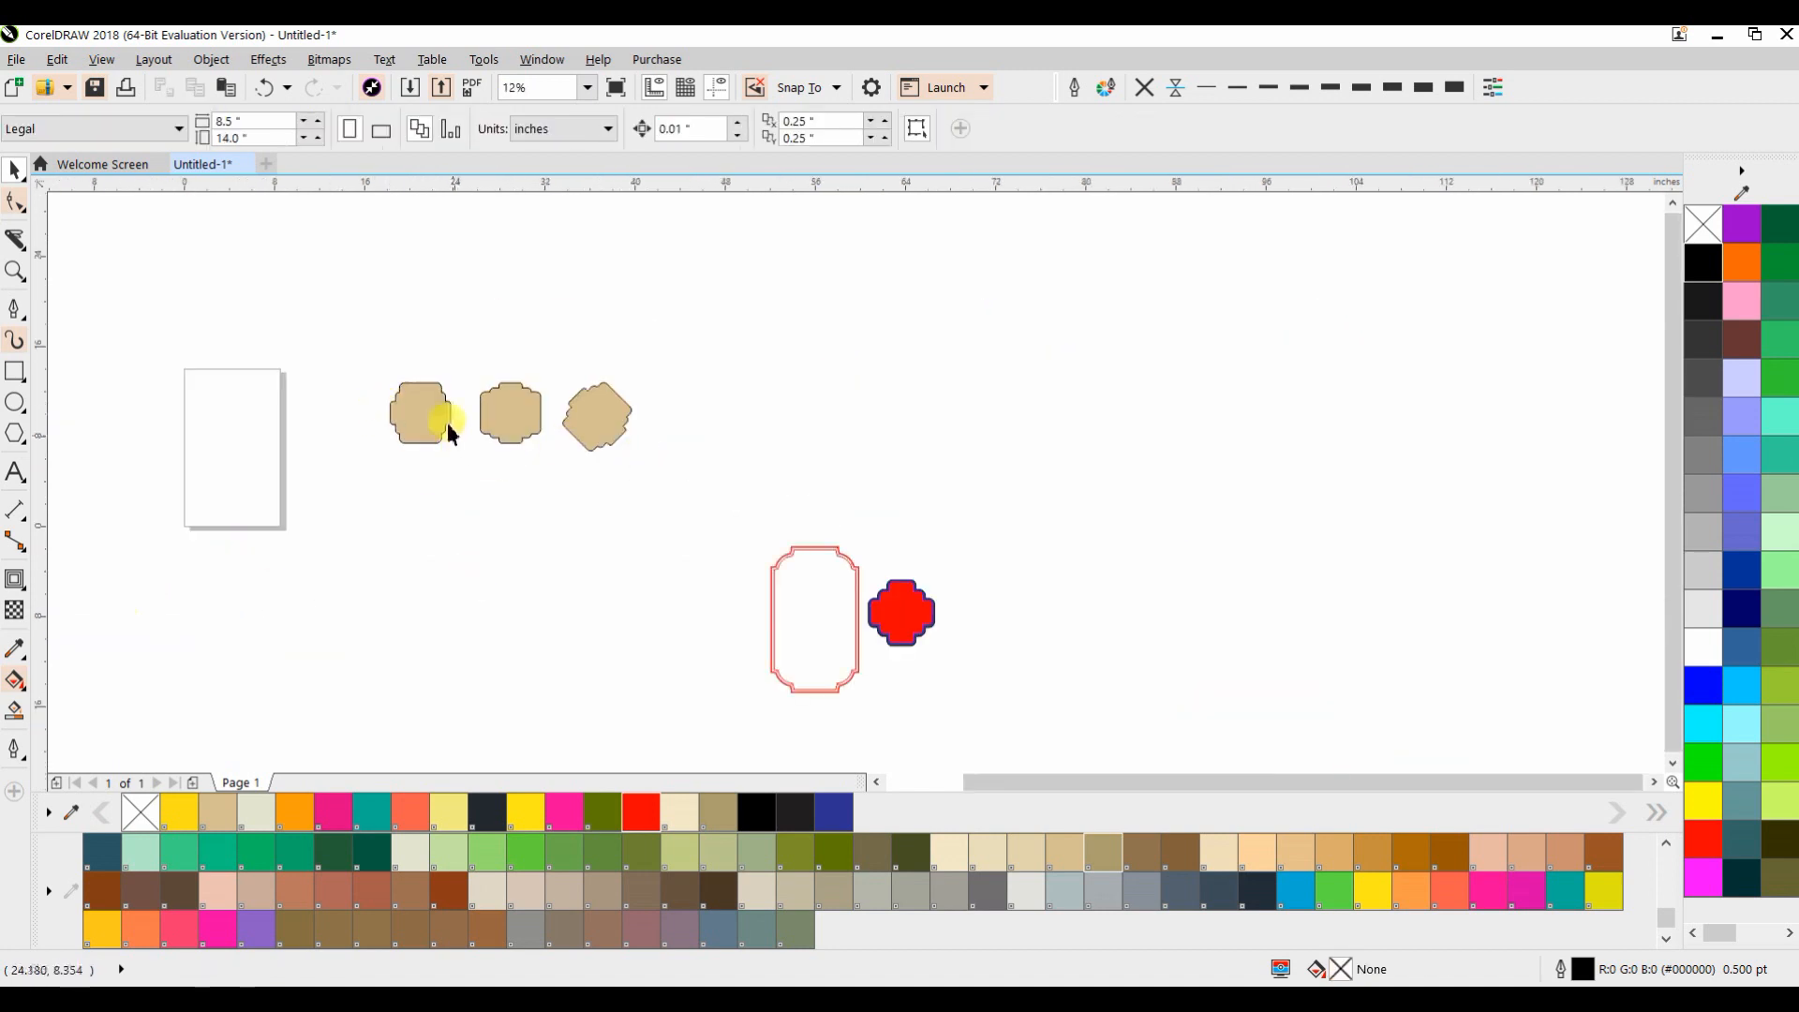
left_click_drag(418, 403, 572, 521)
left_click_drag(595, 449, 646, 575)
Examine the finished sample frames beside the calligraphy poster, especially the star-shaped outline frame
left_click_drag(430, 484, 1187, 431)
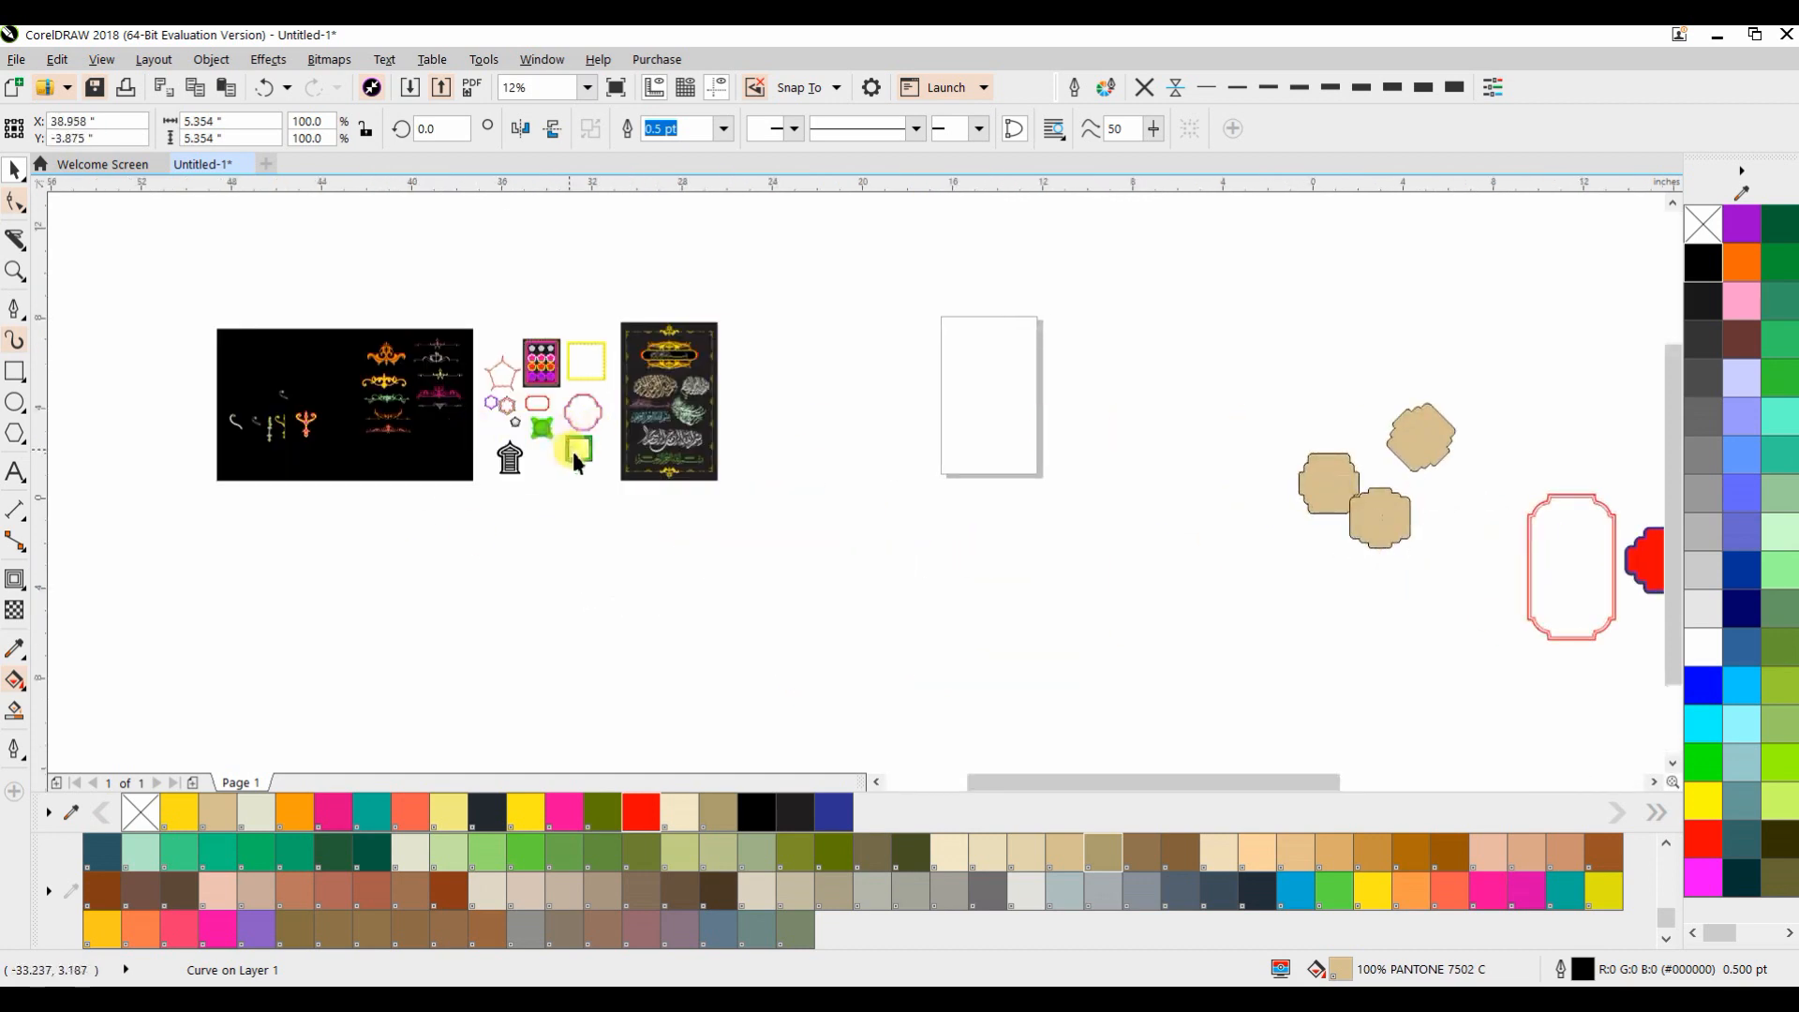
scroll(574, 456, "up", 5)
scroll(497, 373, "down", 2)
left_click_drag(426, 304, 482, 530)
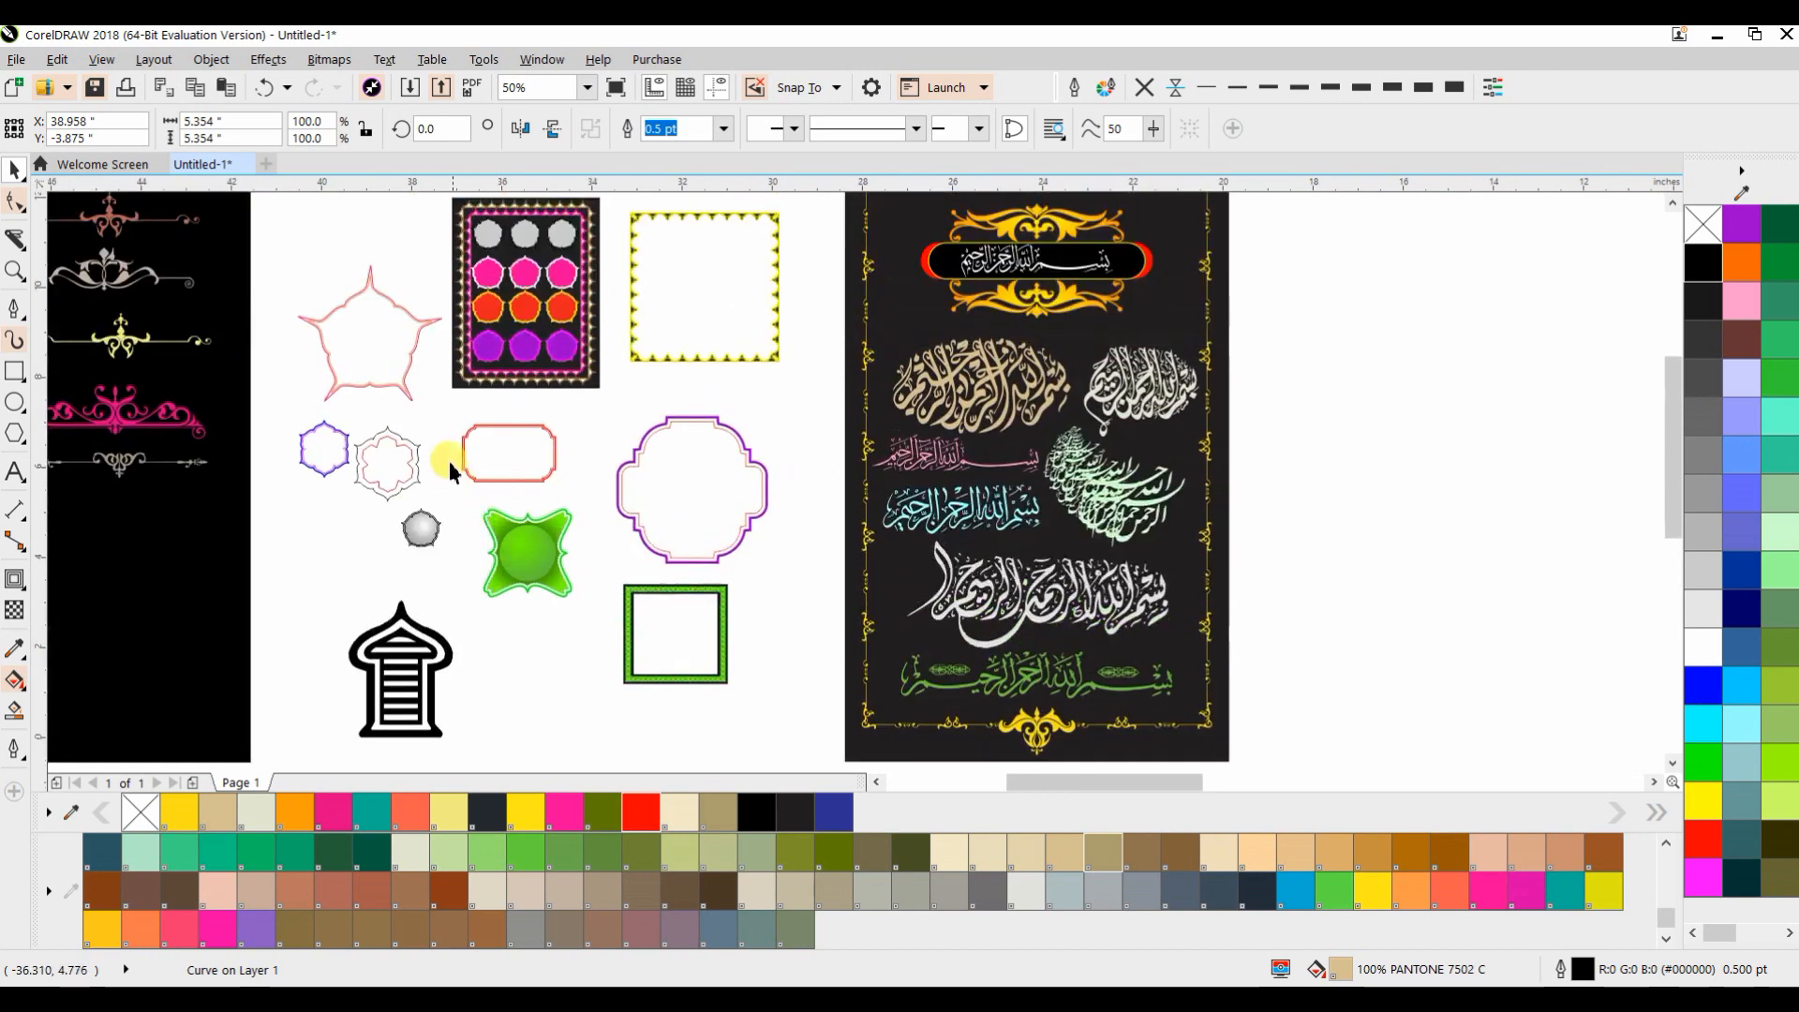
left_click(370, 353)
left_click_drag(477, 381, 2, 335)
scroll(1105, 353, "down", 2)
left_click_drag(1246, 356, 407, 407)
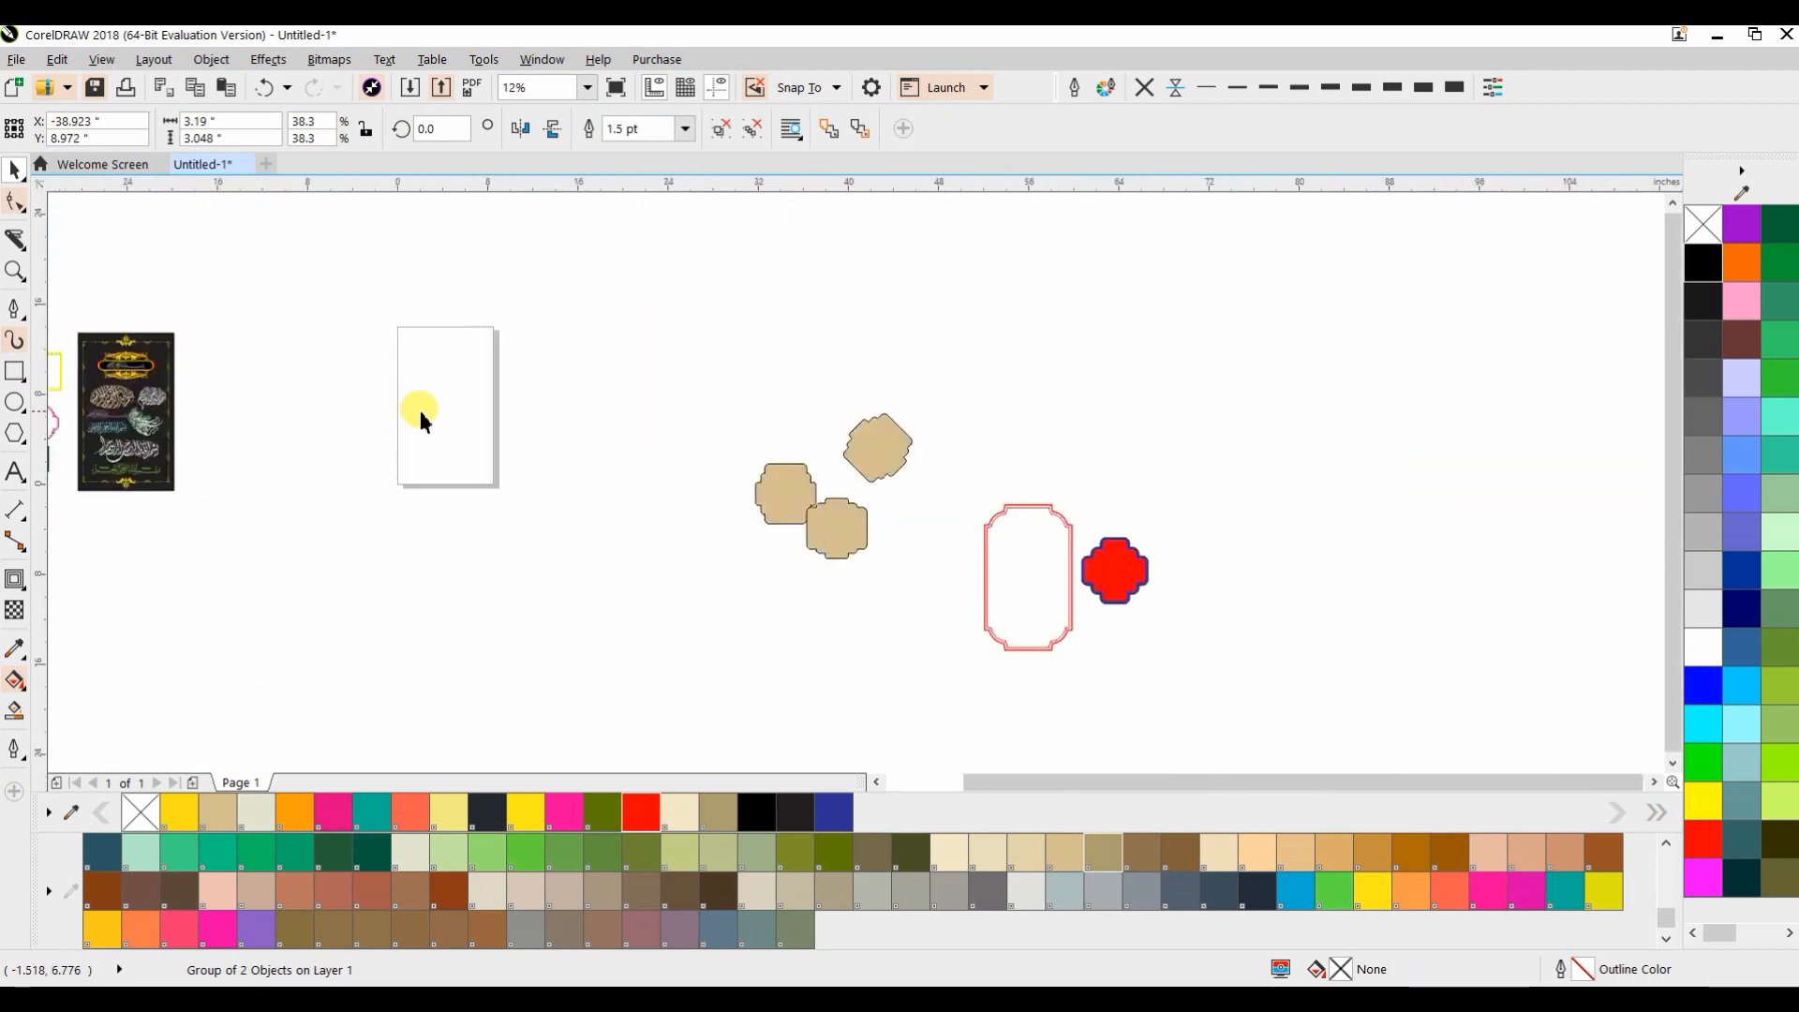
Draw a five-sided polygon about 5.2 inches wide and centre it on the page
scroll(418, 408, "up", 2)
left_click(16, 435)
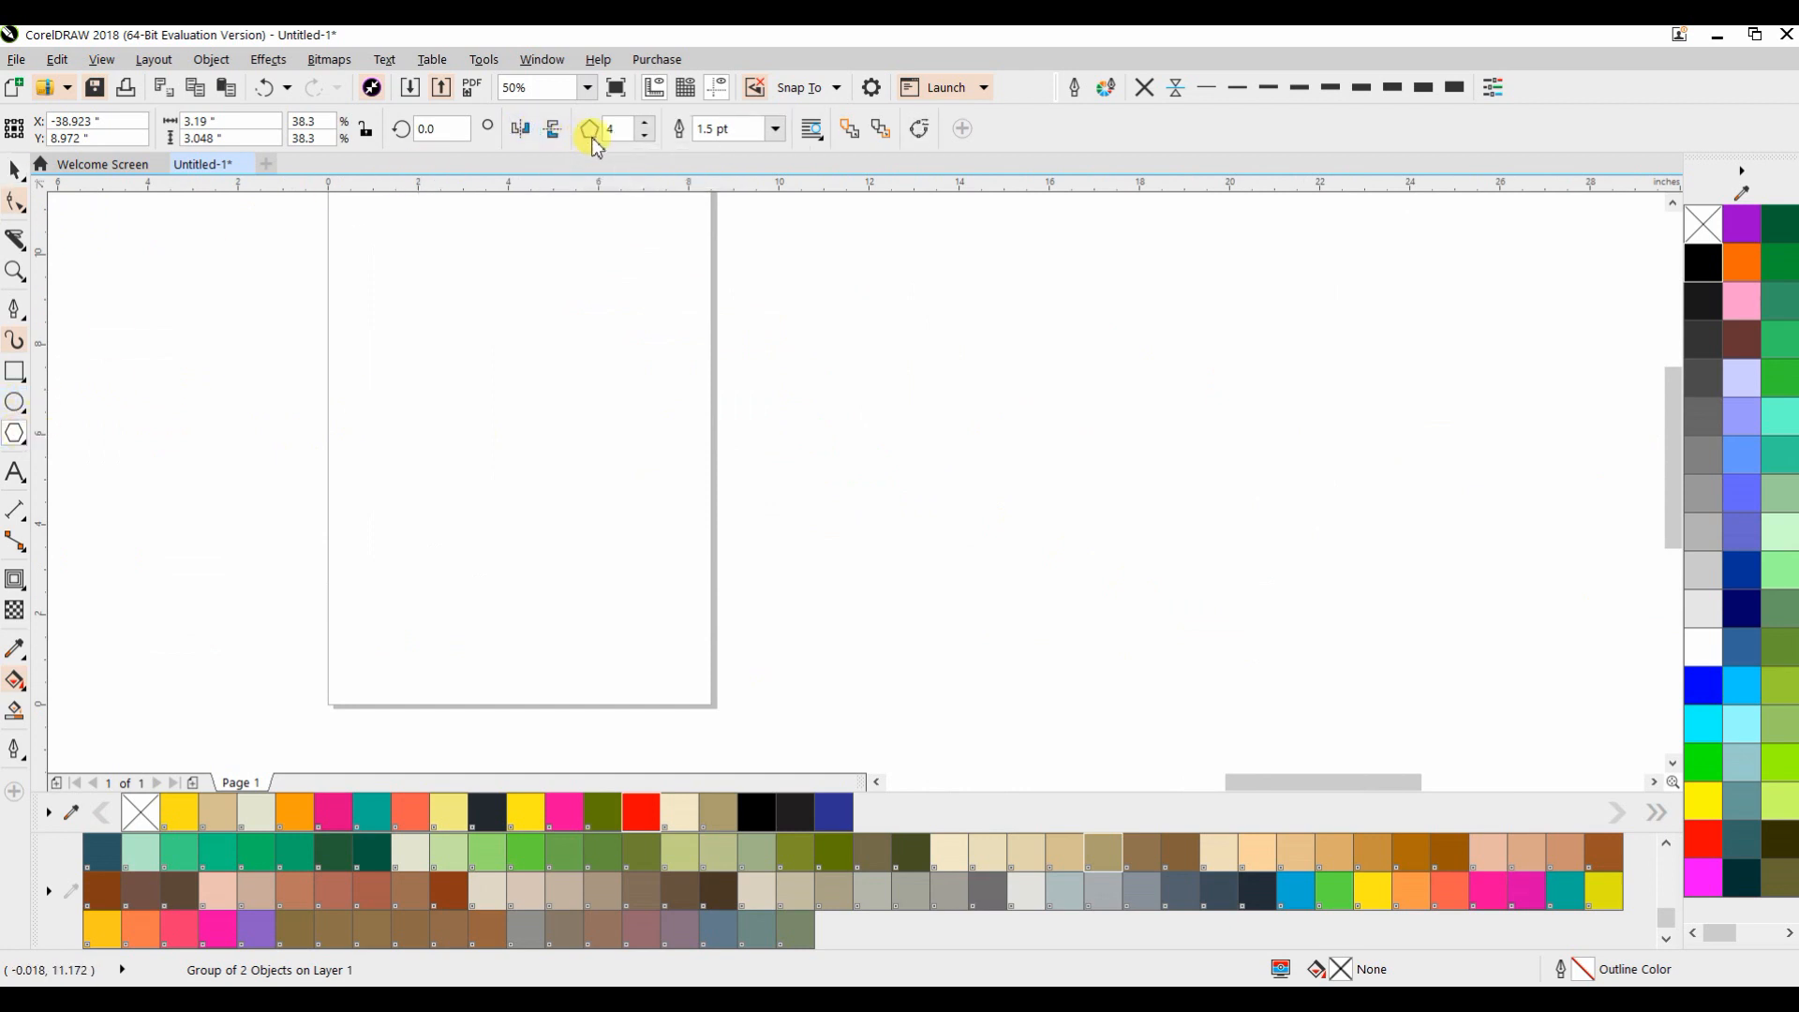
left_click(25, 446)
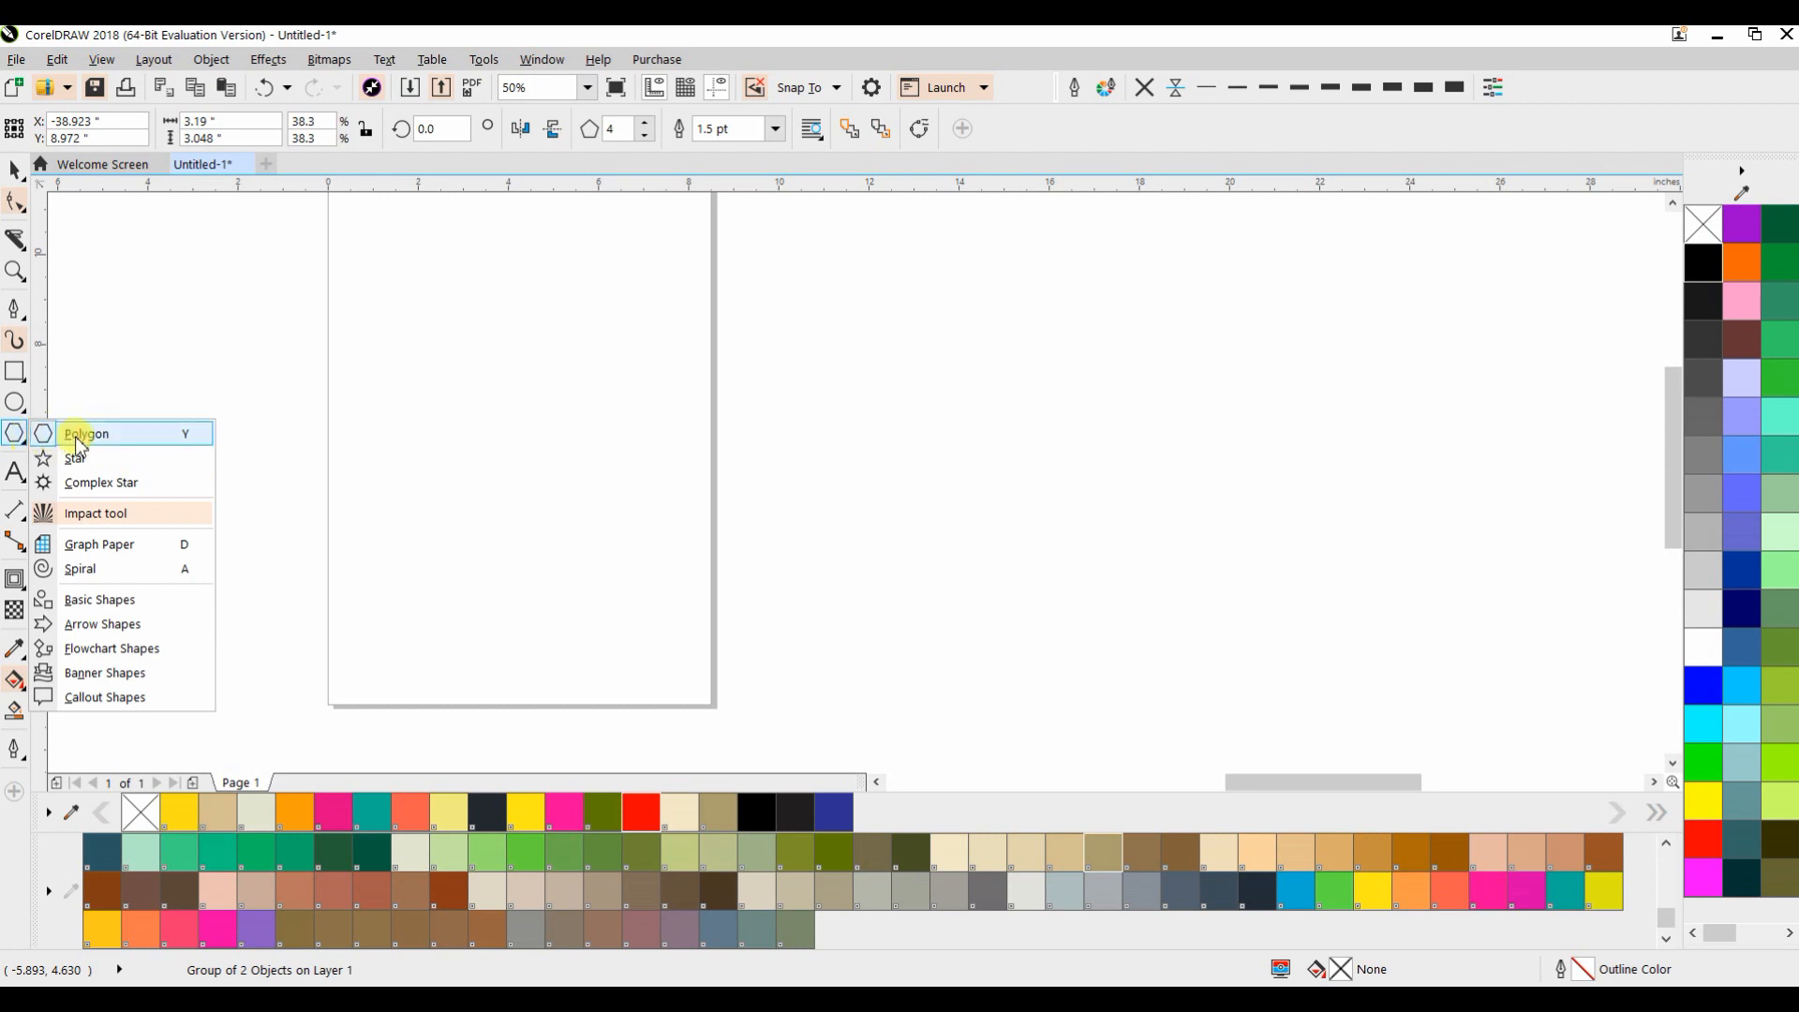
left_click(67, 435)
left_click_drag(422, 301, 646, 552)
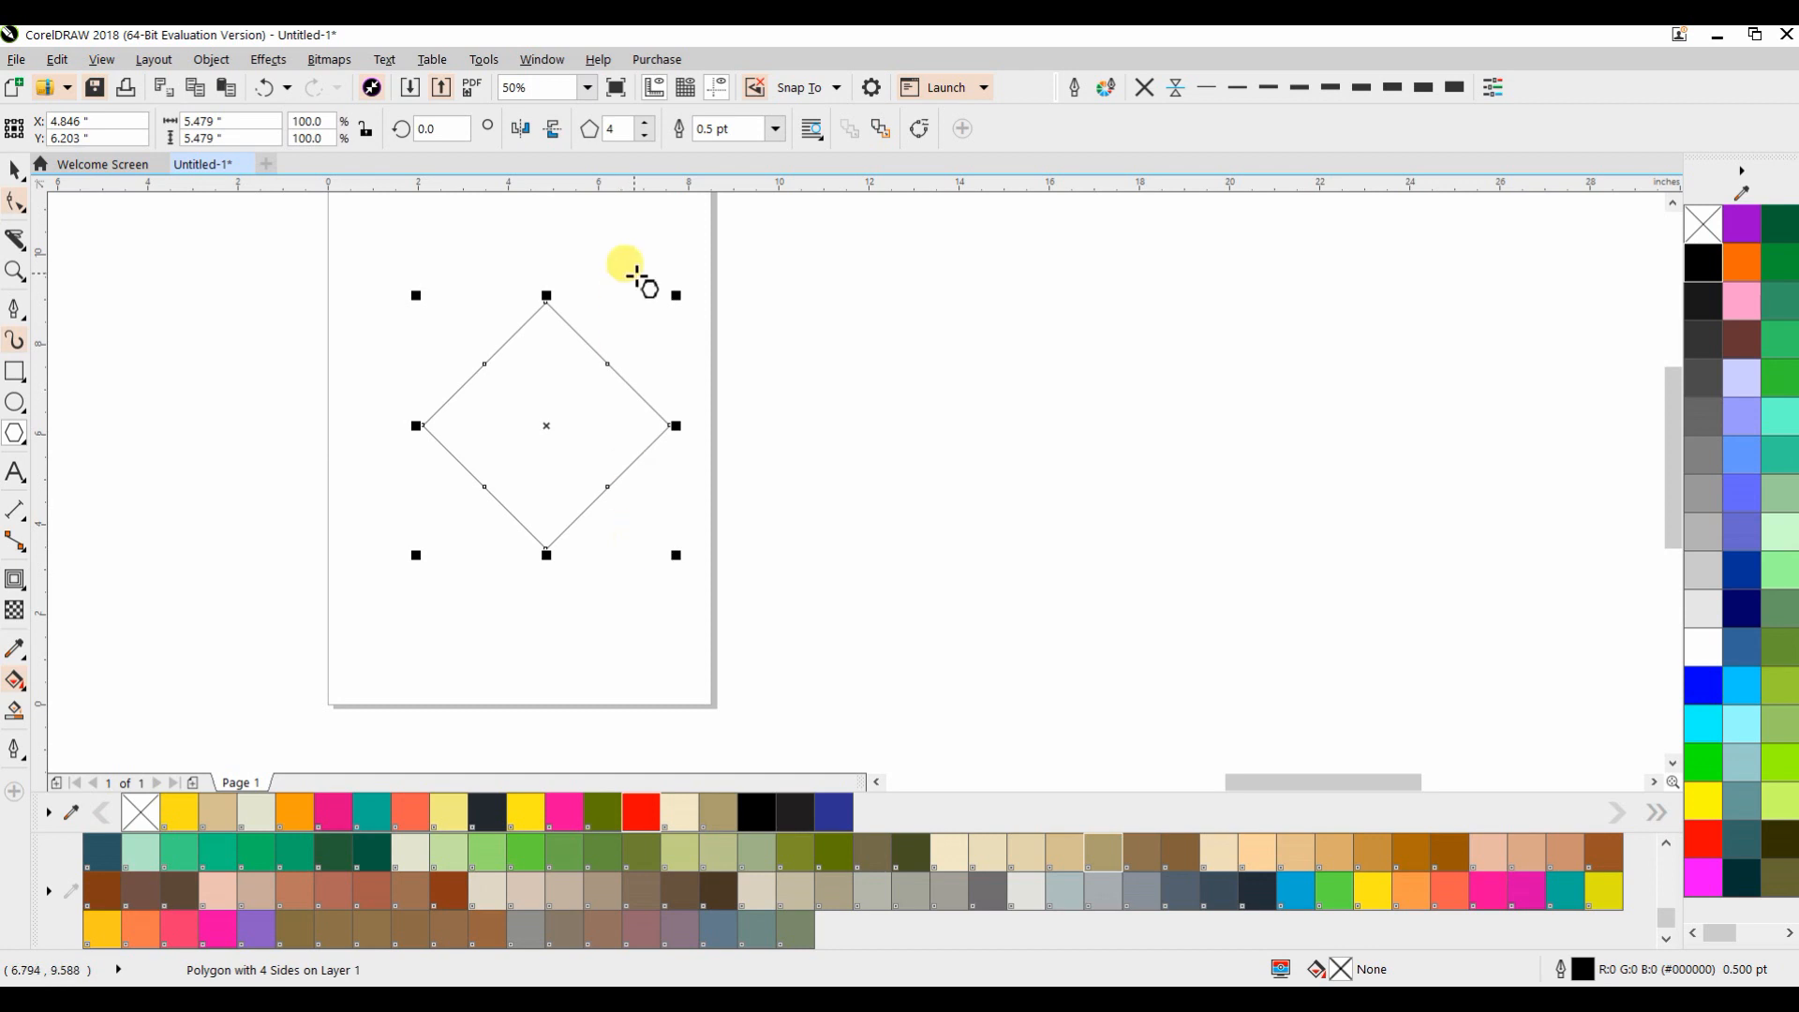
left_click(648, 124)
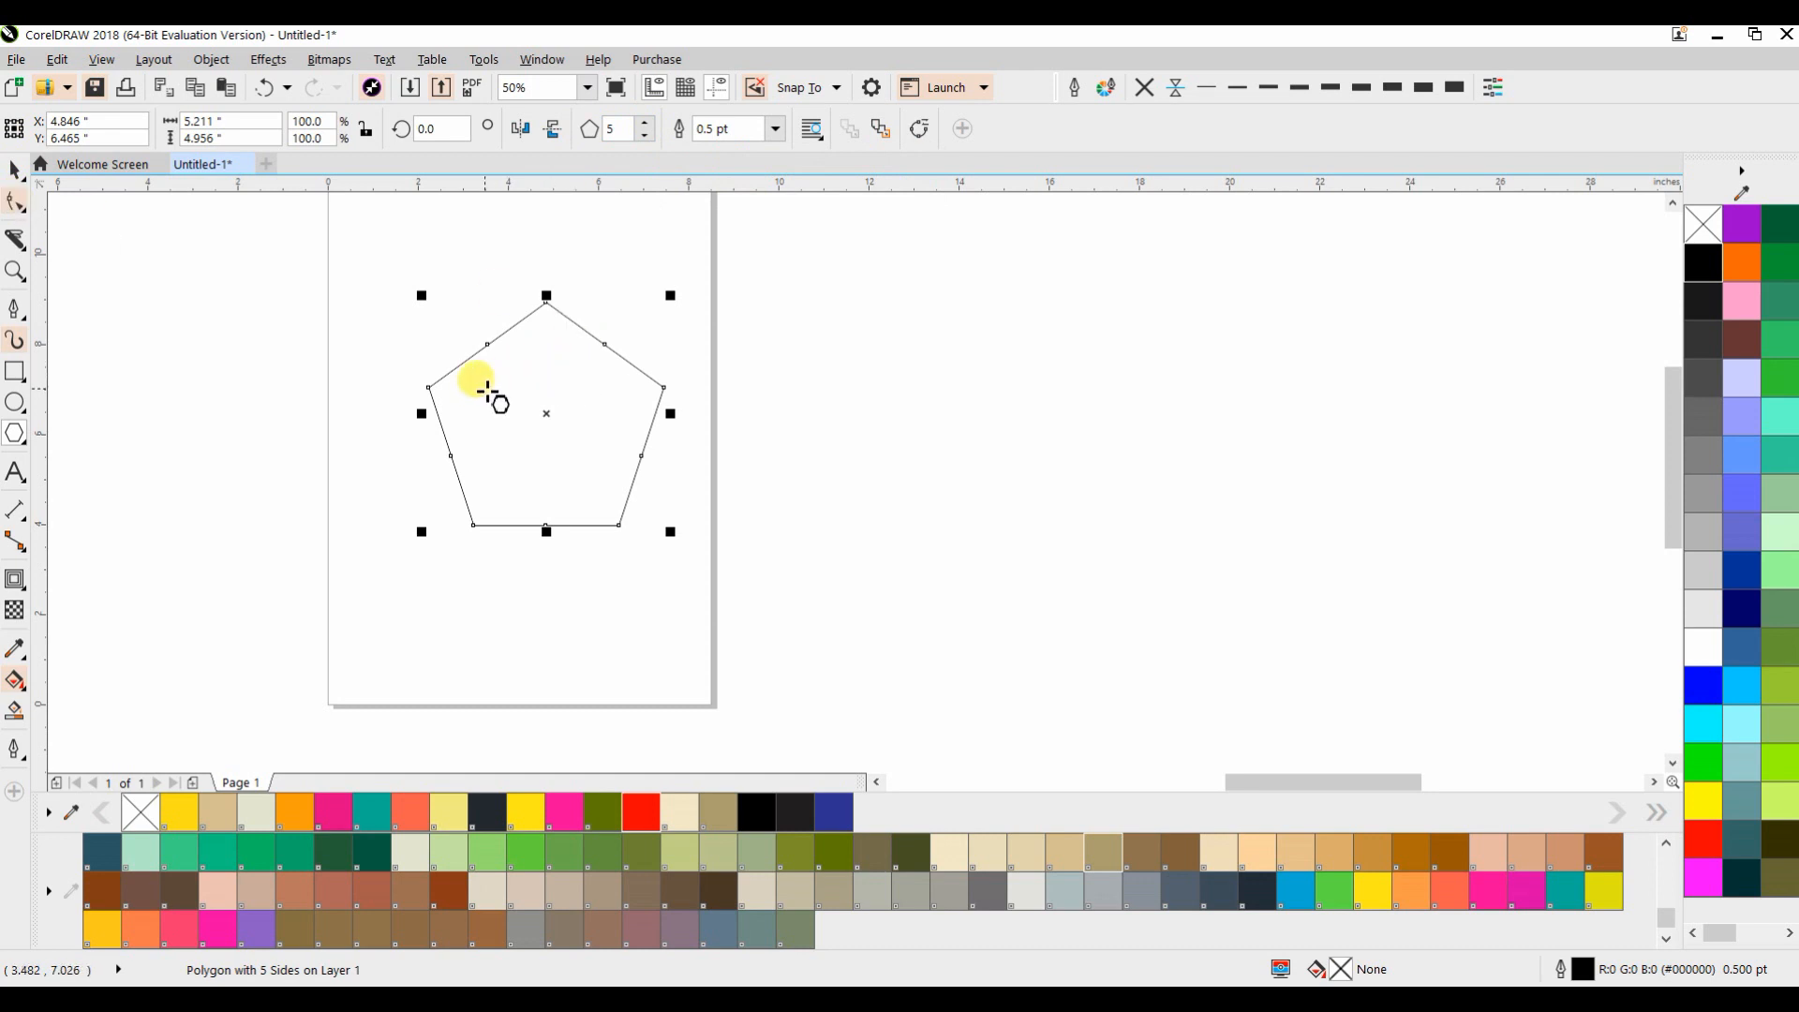
key("p")
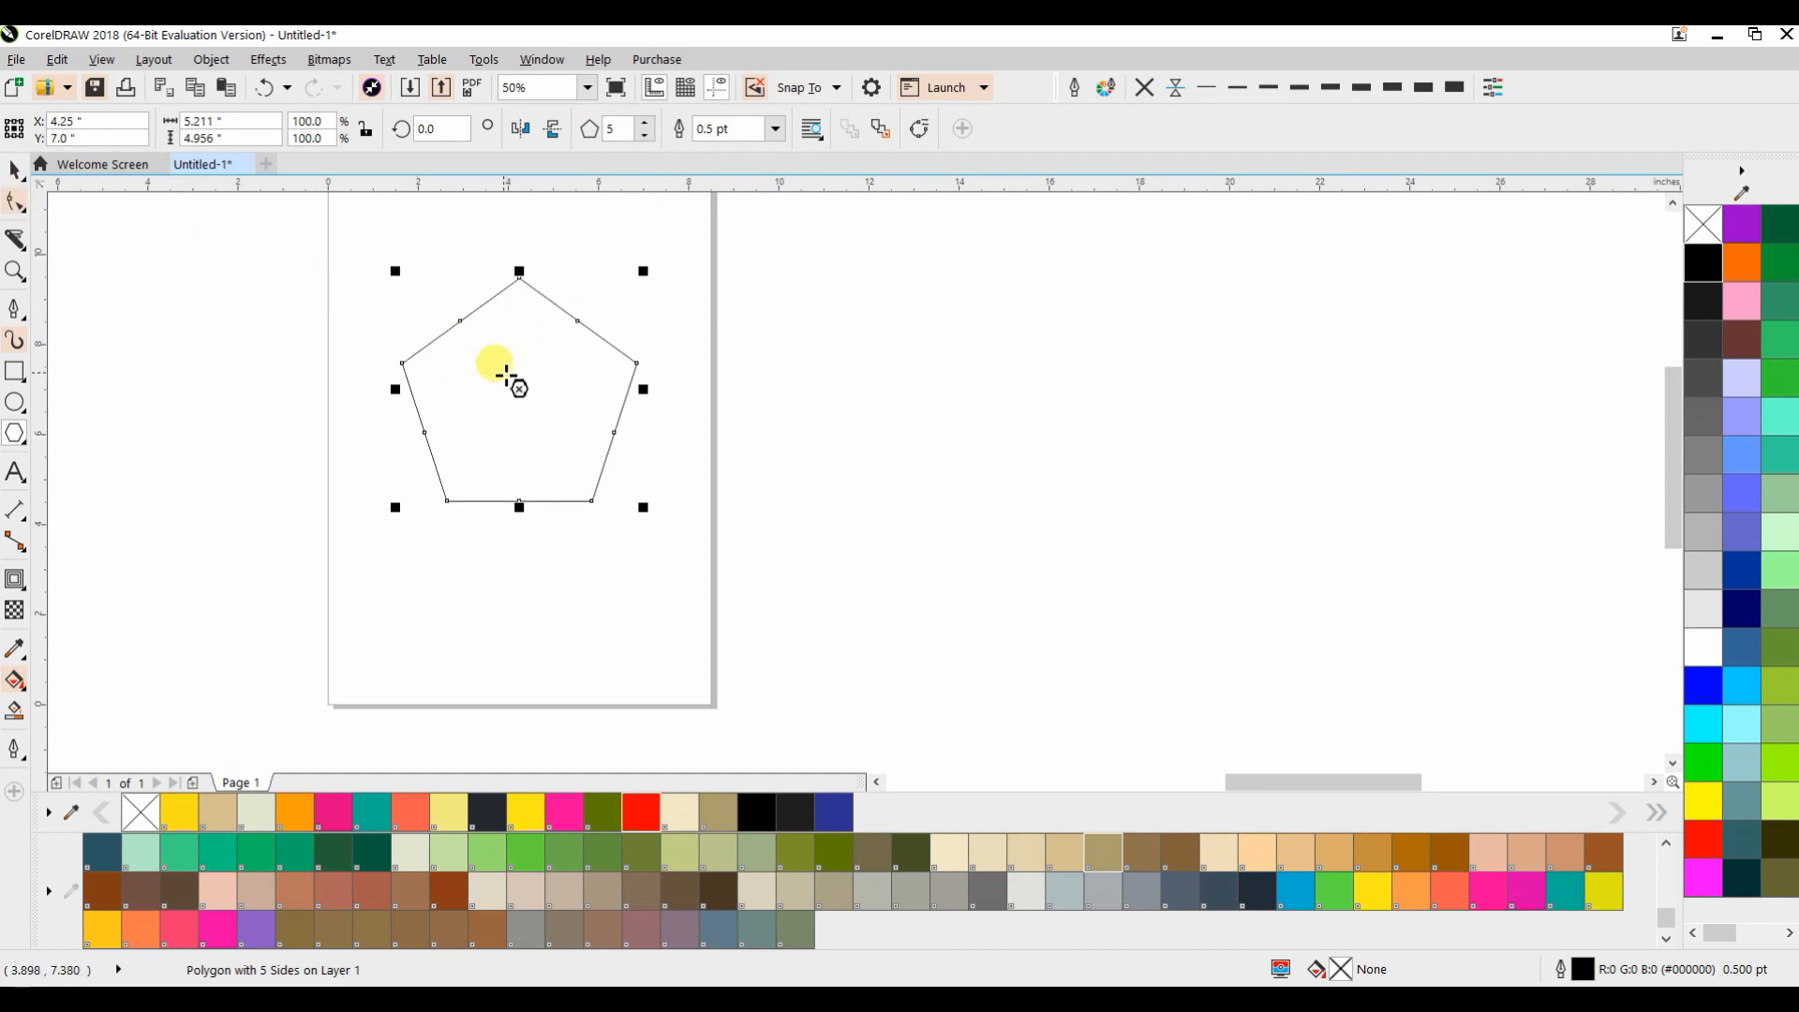
Convert the pentagon's segment between its top point and upper-left midpoint to a curve and bend it into an S shape
left_click(16, 208)
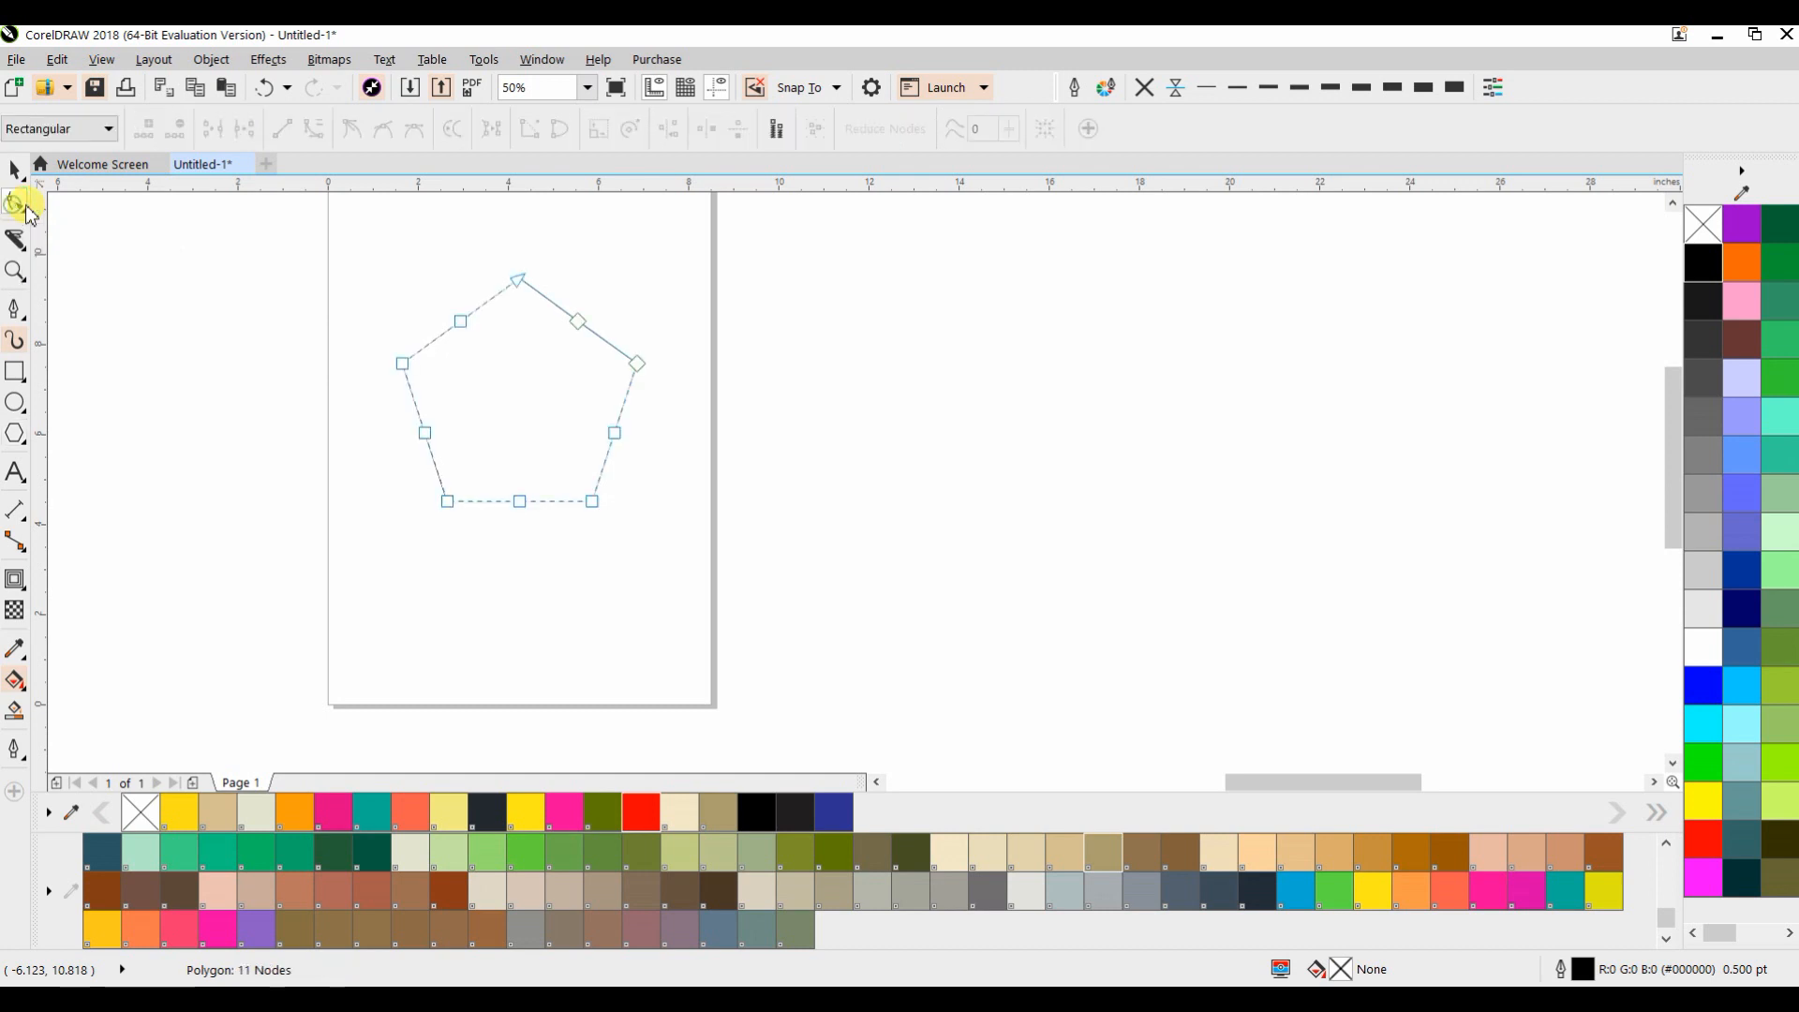
left_click(487, 298)
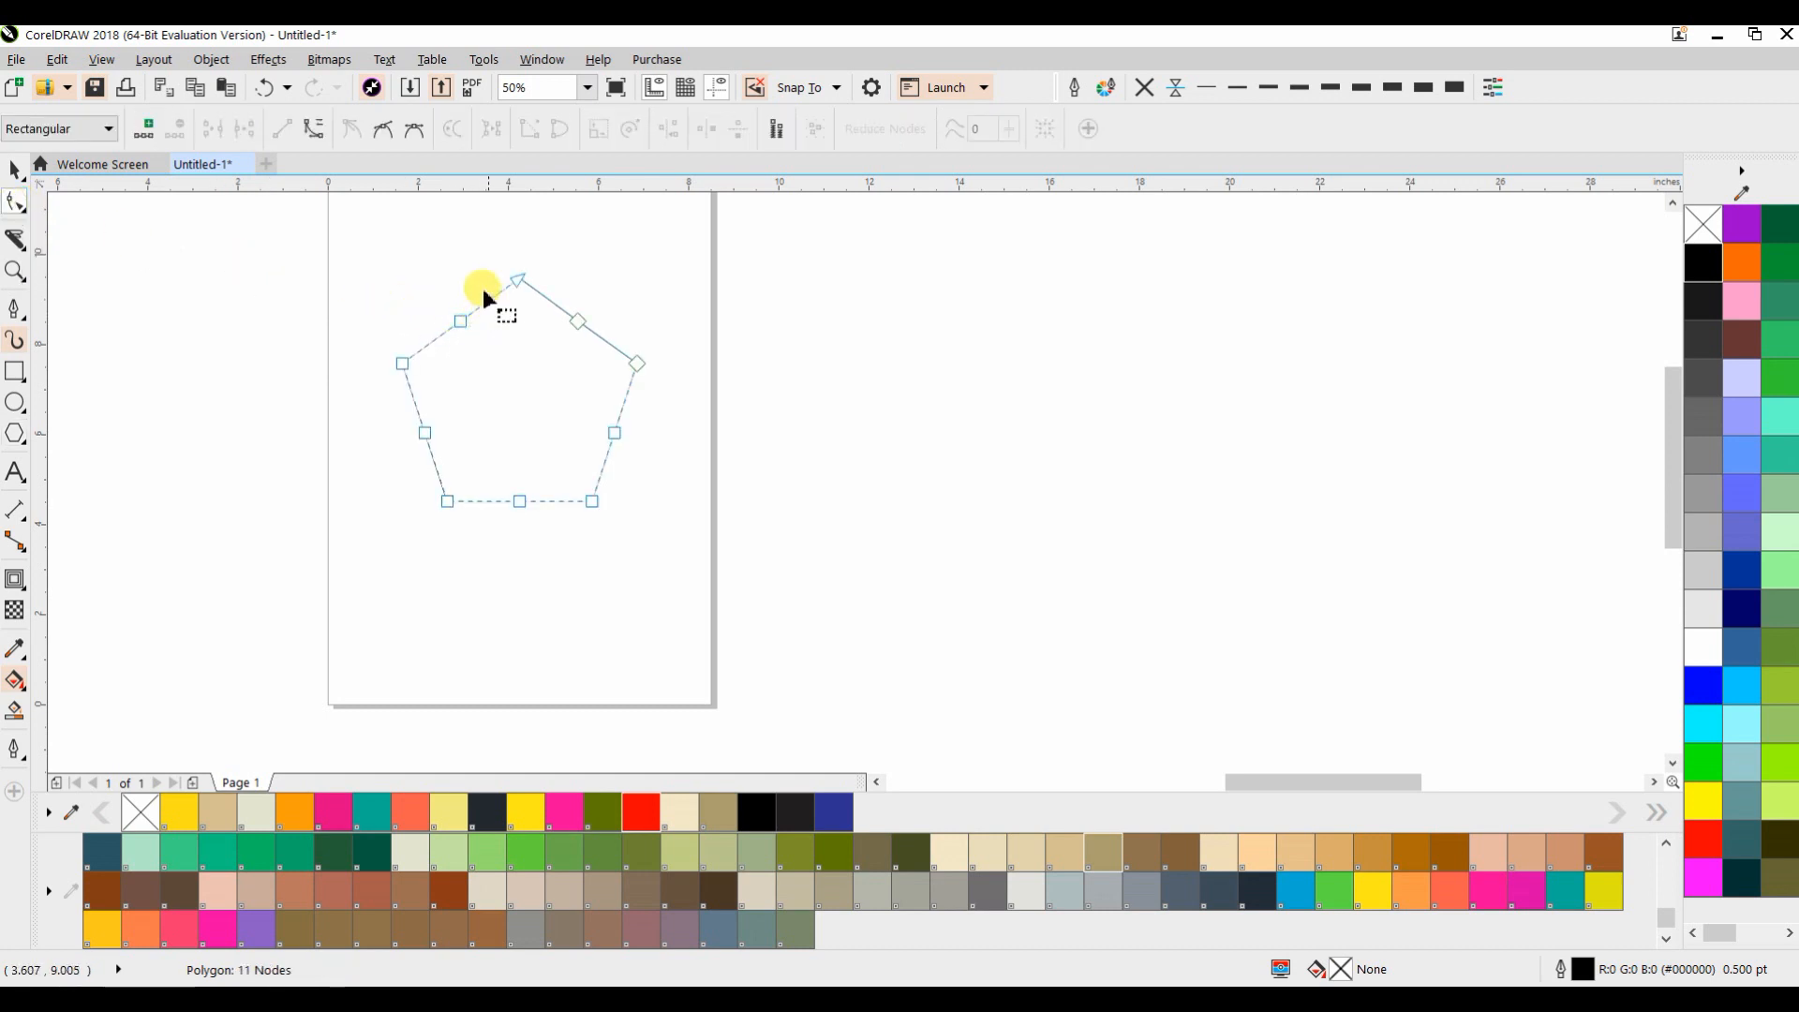
left_click(315, 129)
scroll(489, 211, "up", 2)
left_click_drag(533, 269, 486, 211)
left_click_drag(463, 334, 499, 381)
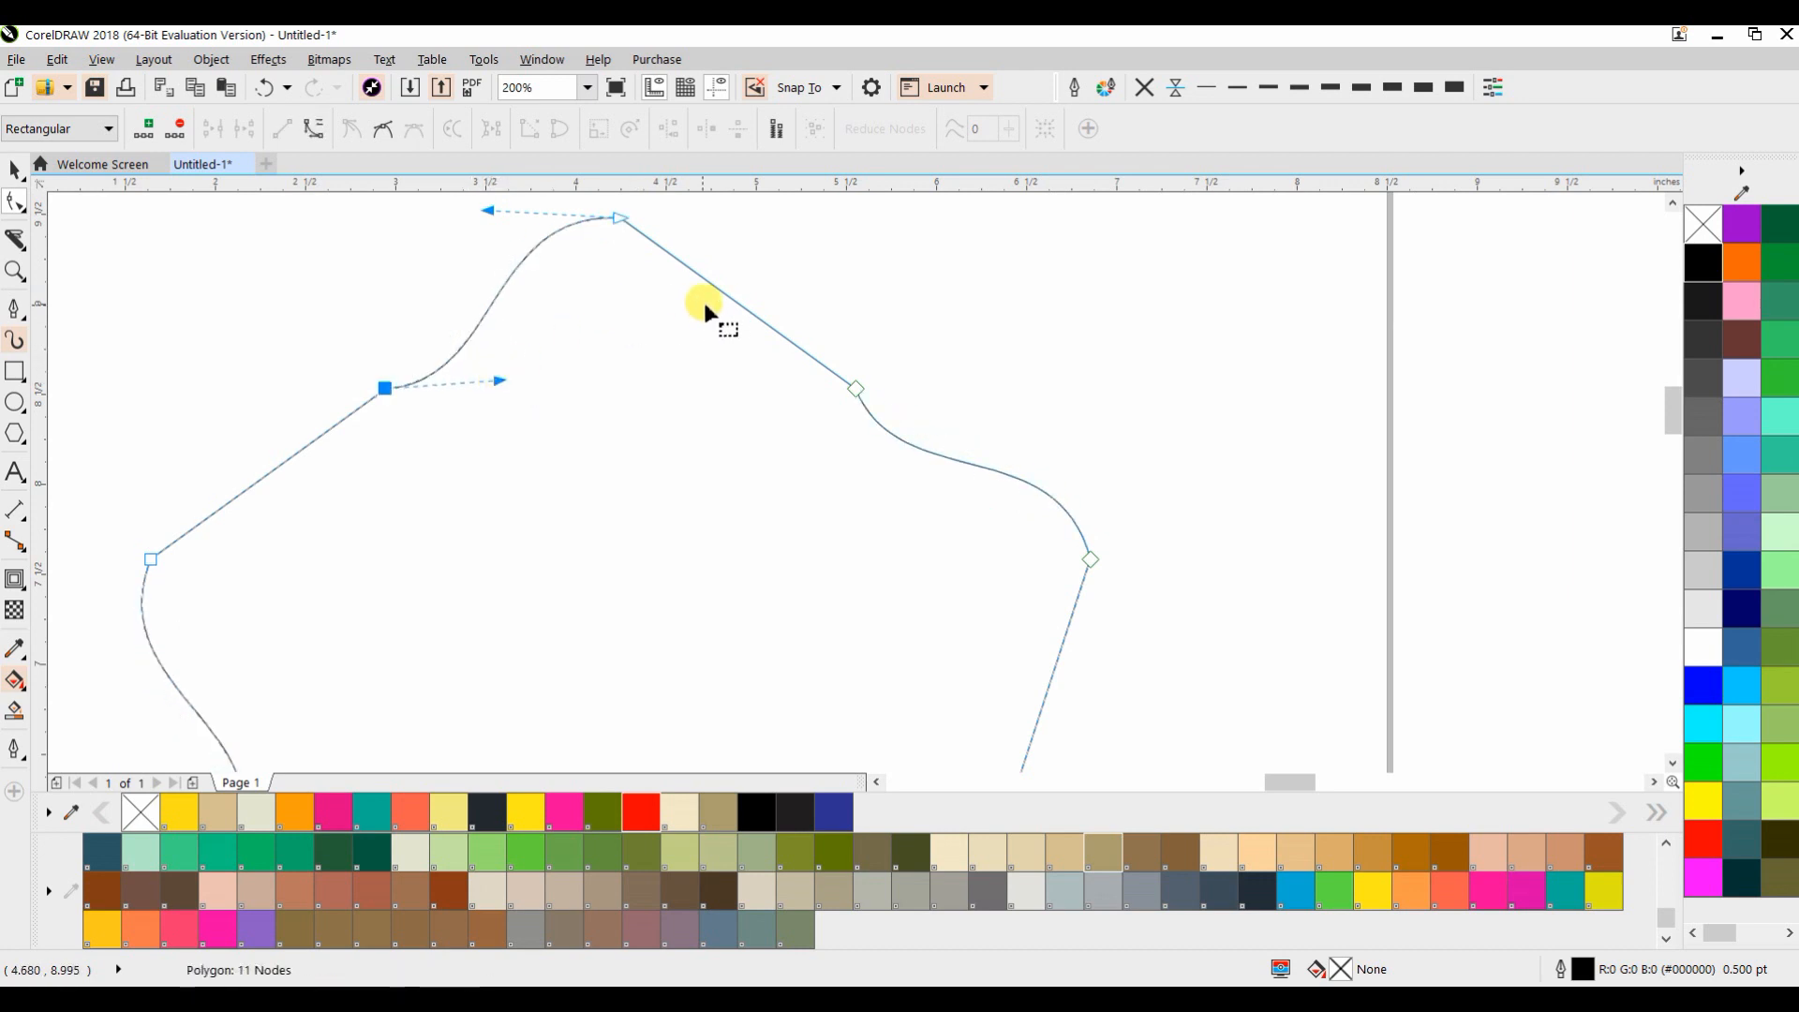
Convert the segment between the top point and upper-right midpoint to a curve and bend it into a matching S shape
left_click(319, 136)
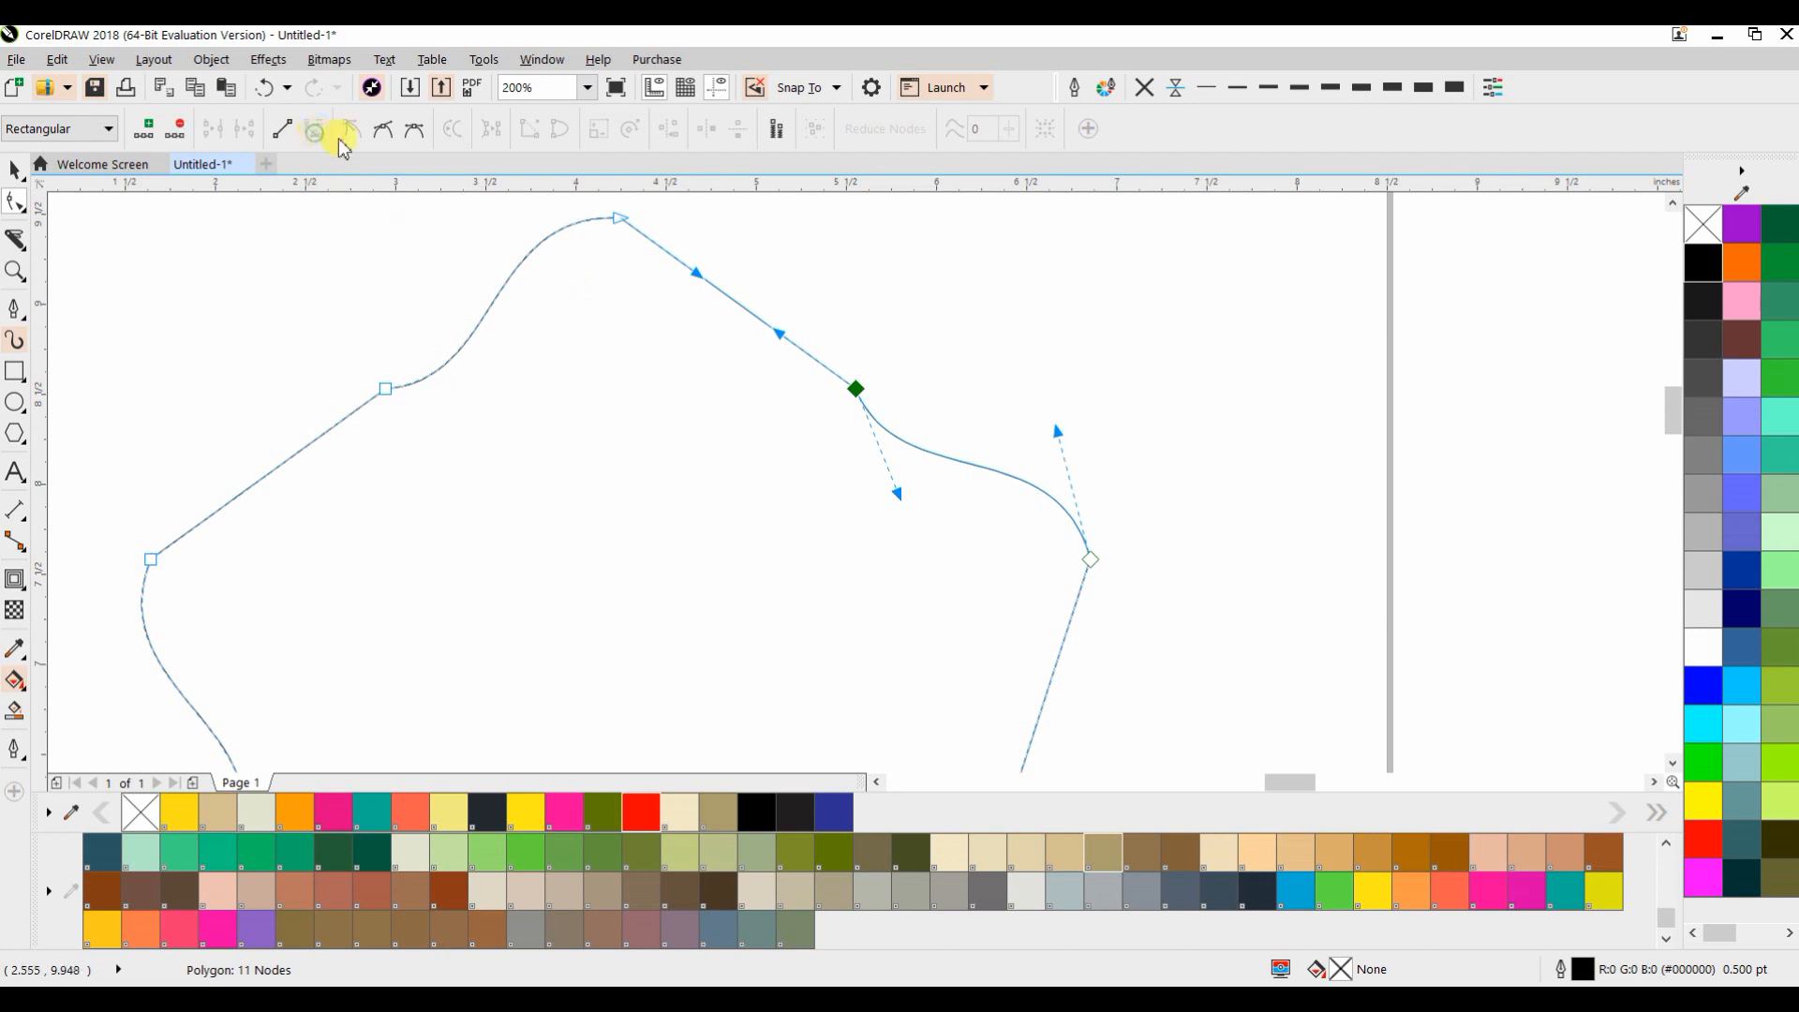
left_click_drag(697, 275, 742, 390)
scroll(750, 394, "down", 2)
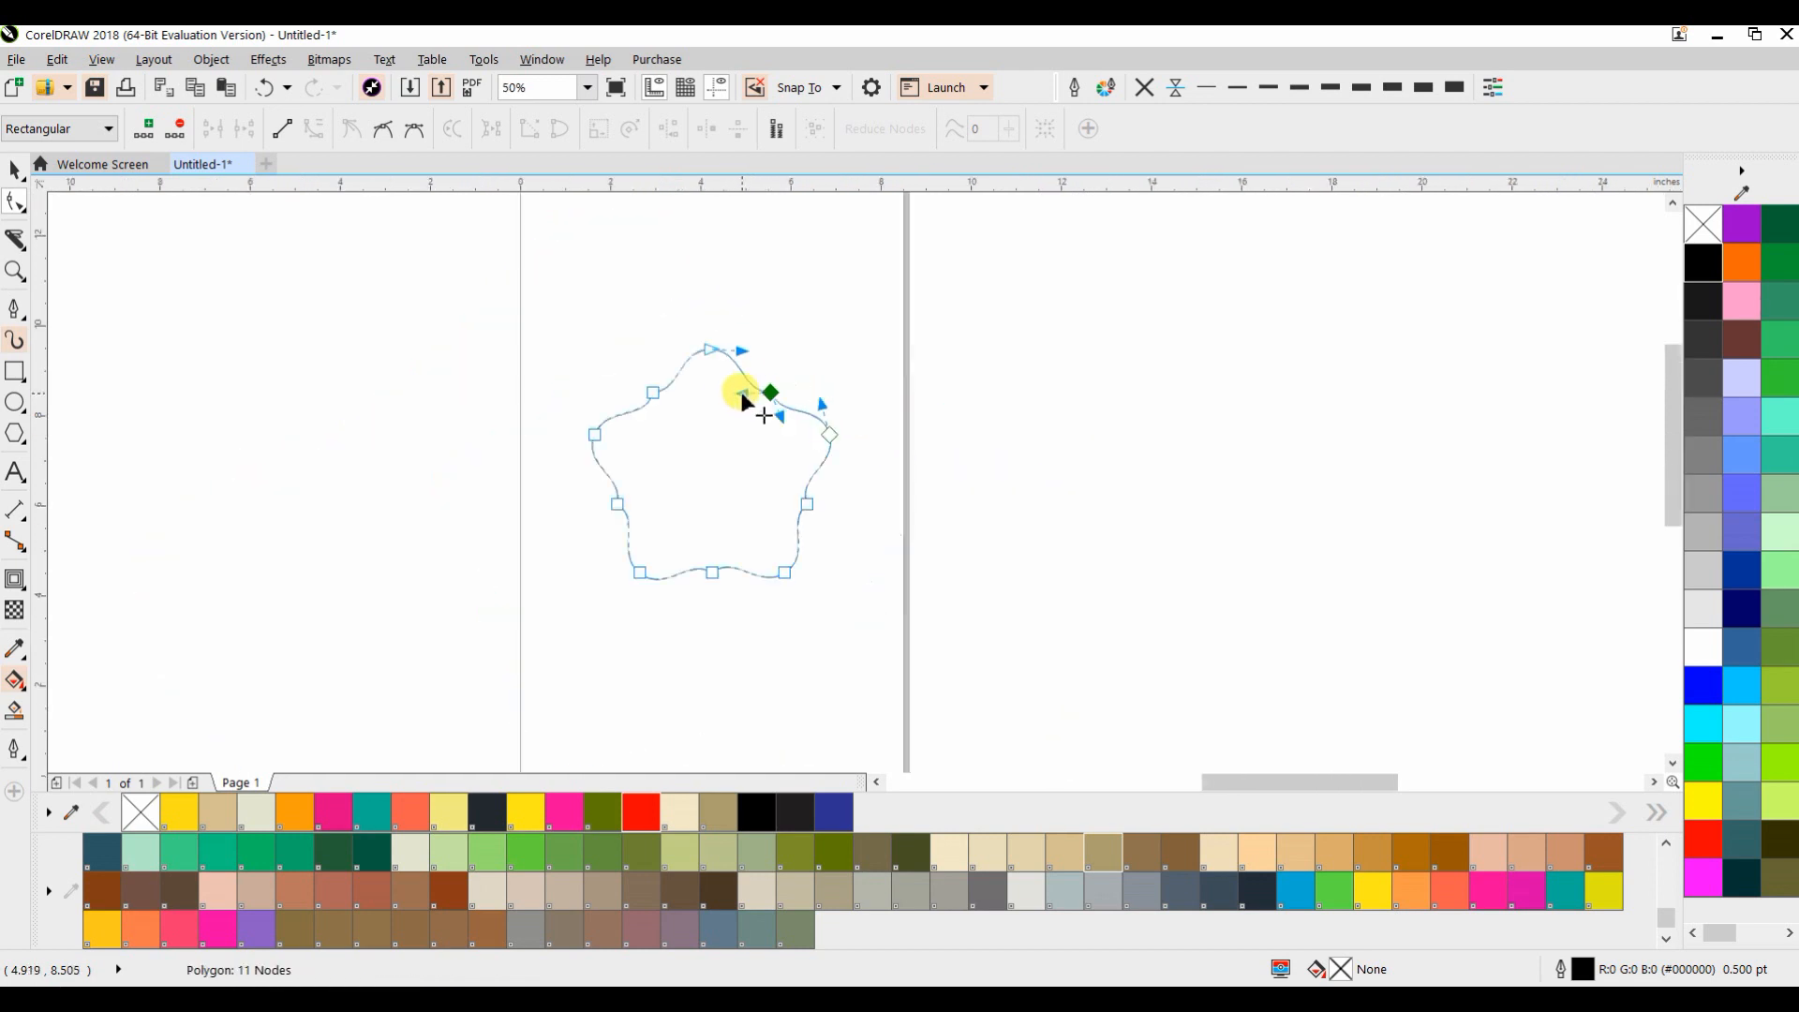
scroll(746, 473, "up", 1)
left_click(15, 170)
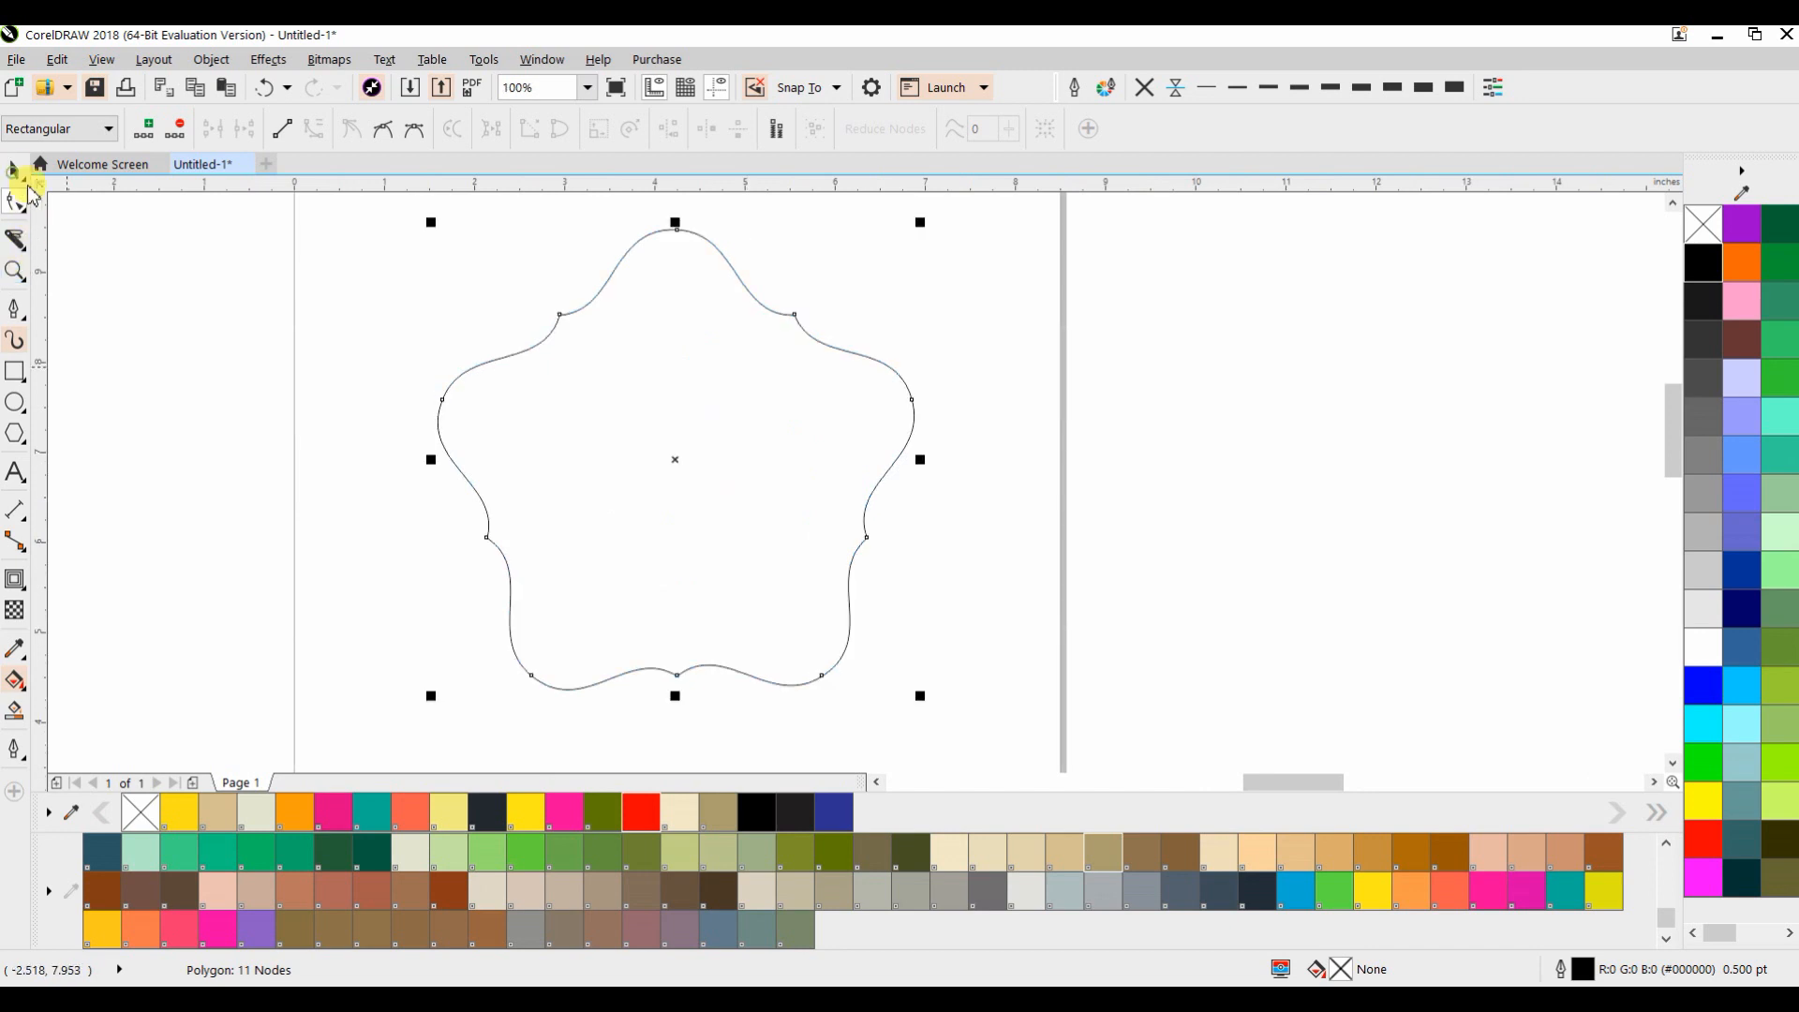
left_click(227, 344)
Try the curved polygon with nine and six sides, and return it to five sides
left_click(734, 474)
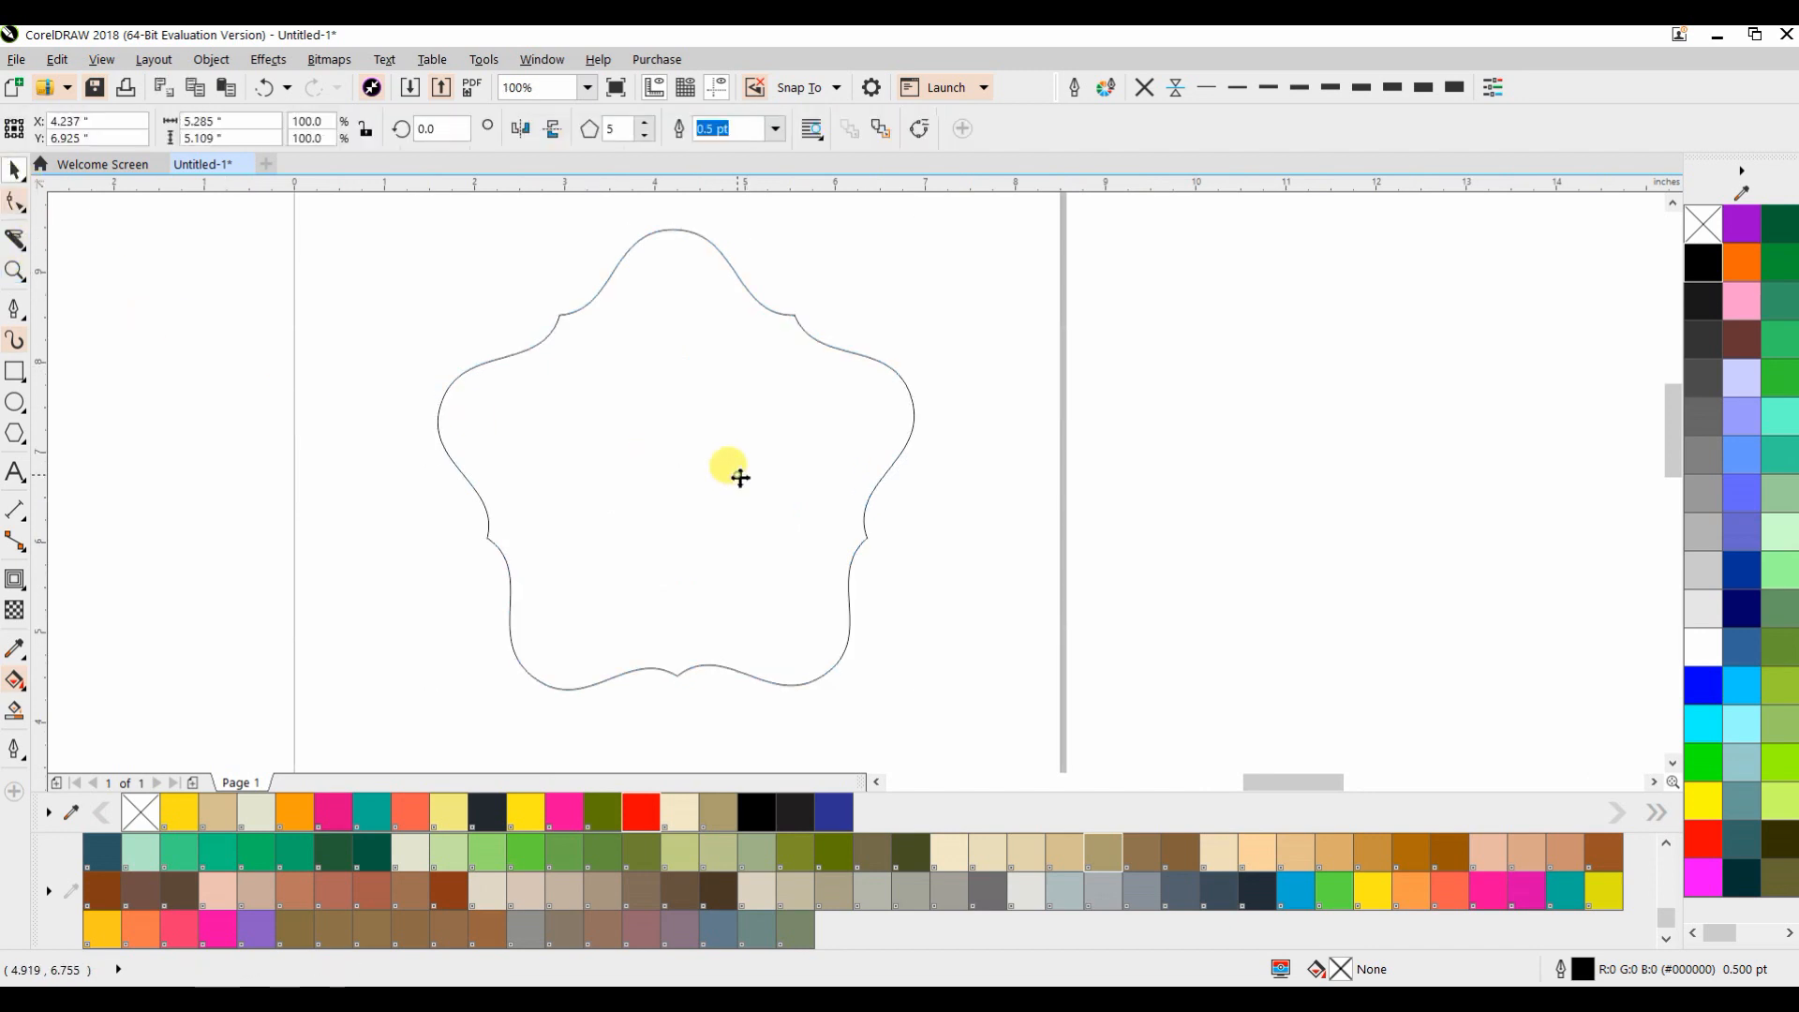
left_click(646, 124)
left_click(646, 123)
left_click(646, 124)
left_click(646, 124)
left_click(646, 124)
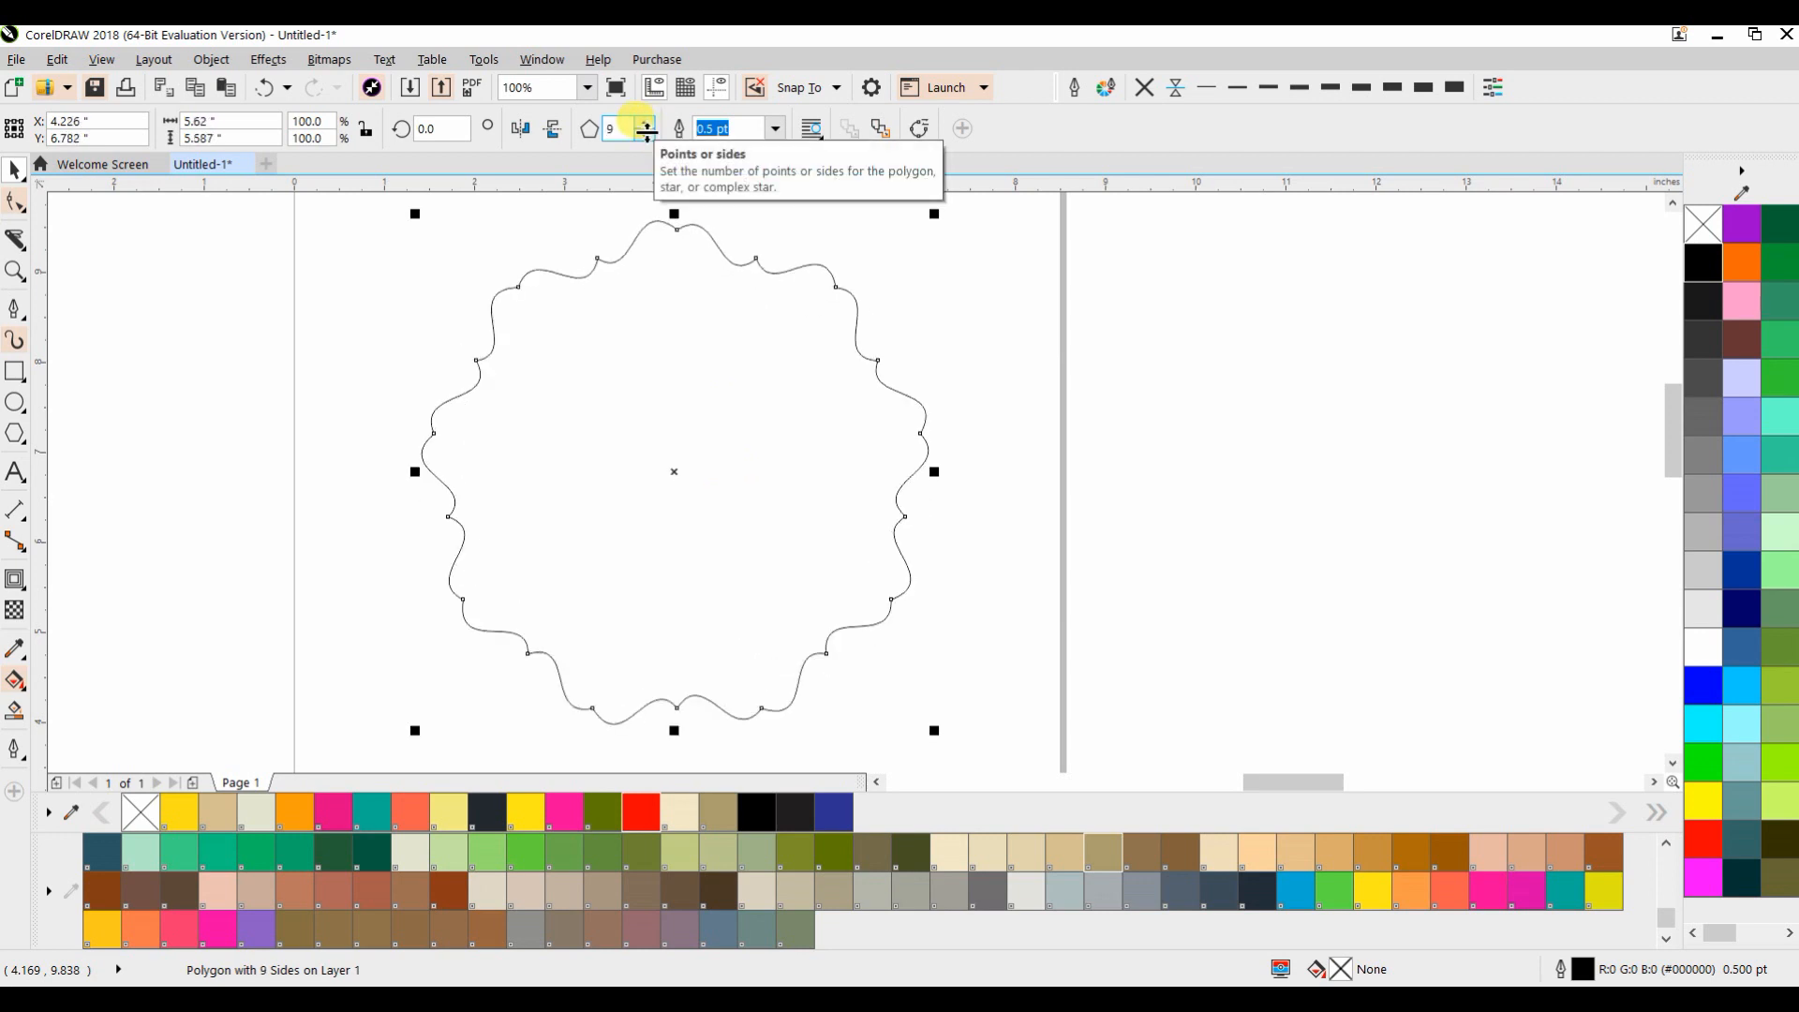
left_click(644, 138)
left_click(644, 138)
left_click(643, 138)
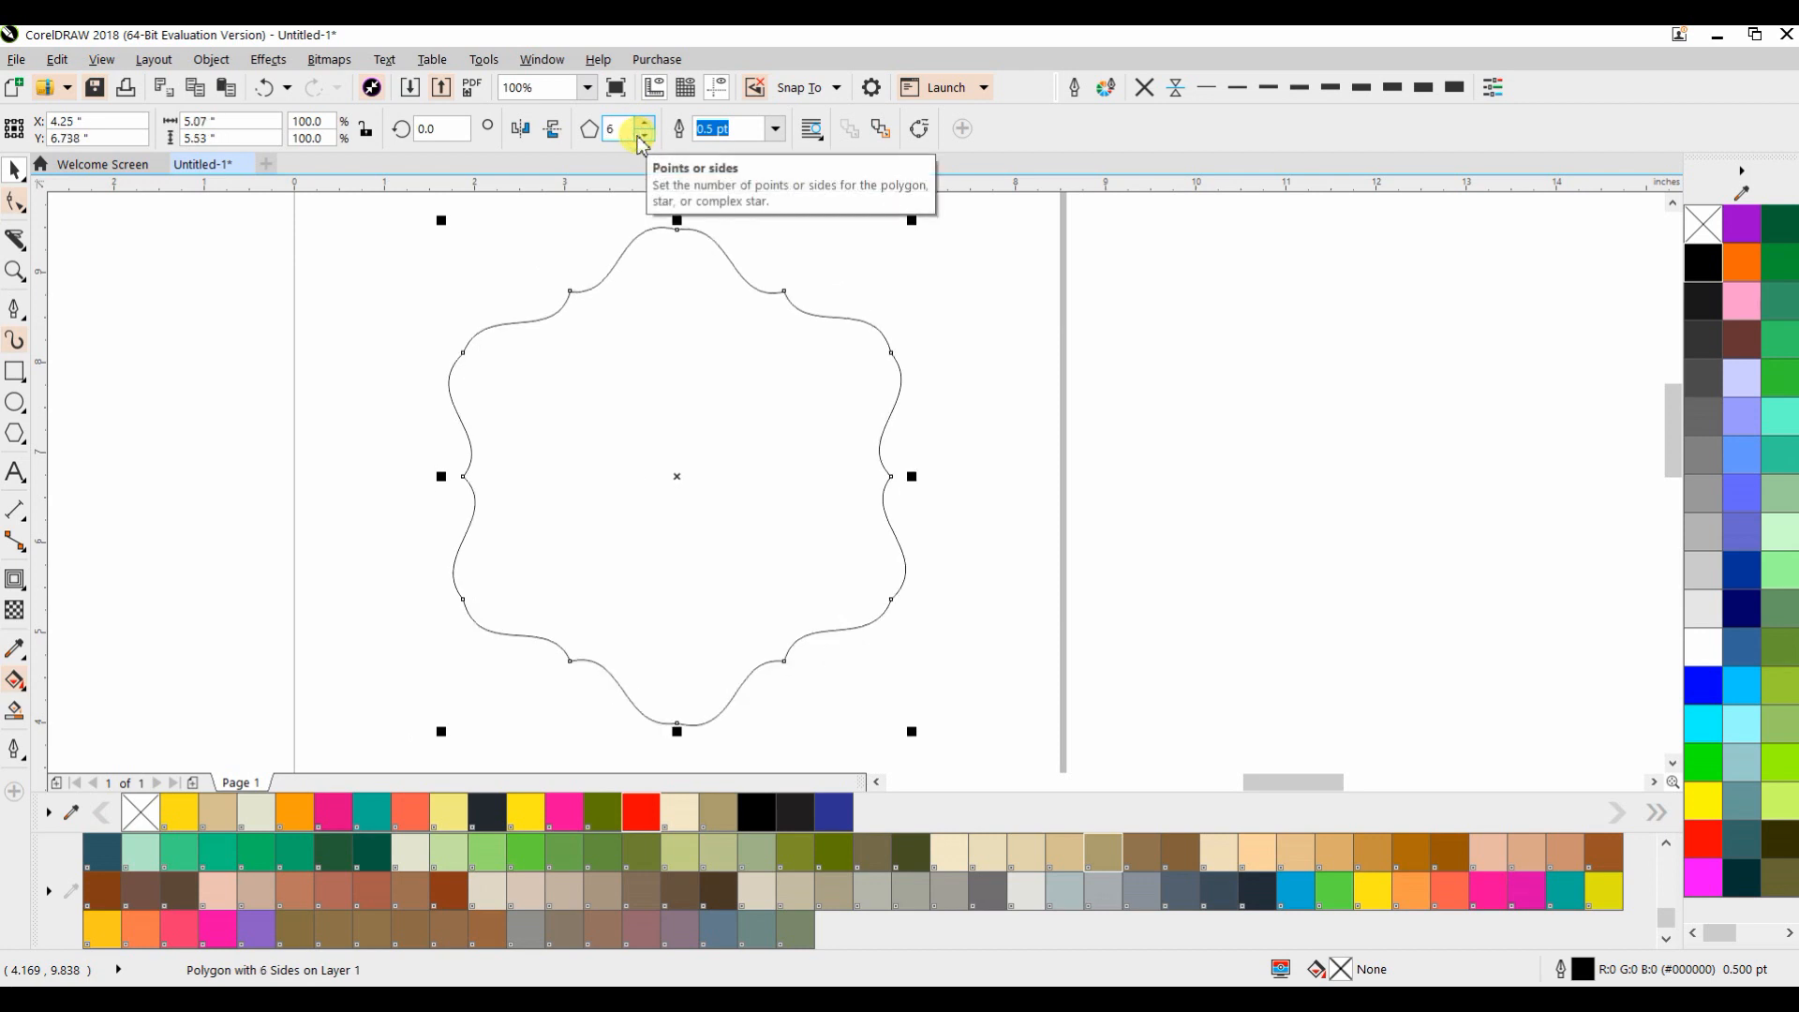
left_click(644, 138)
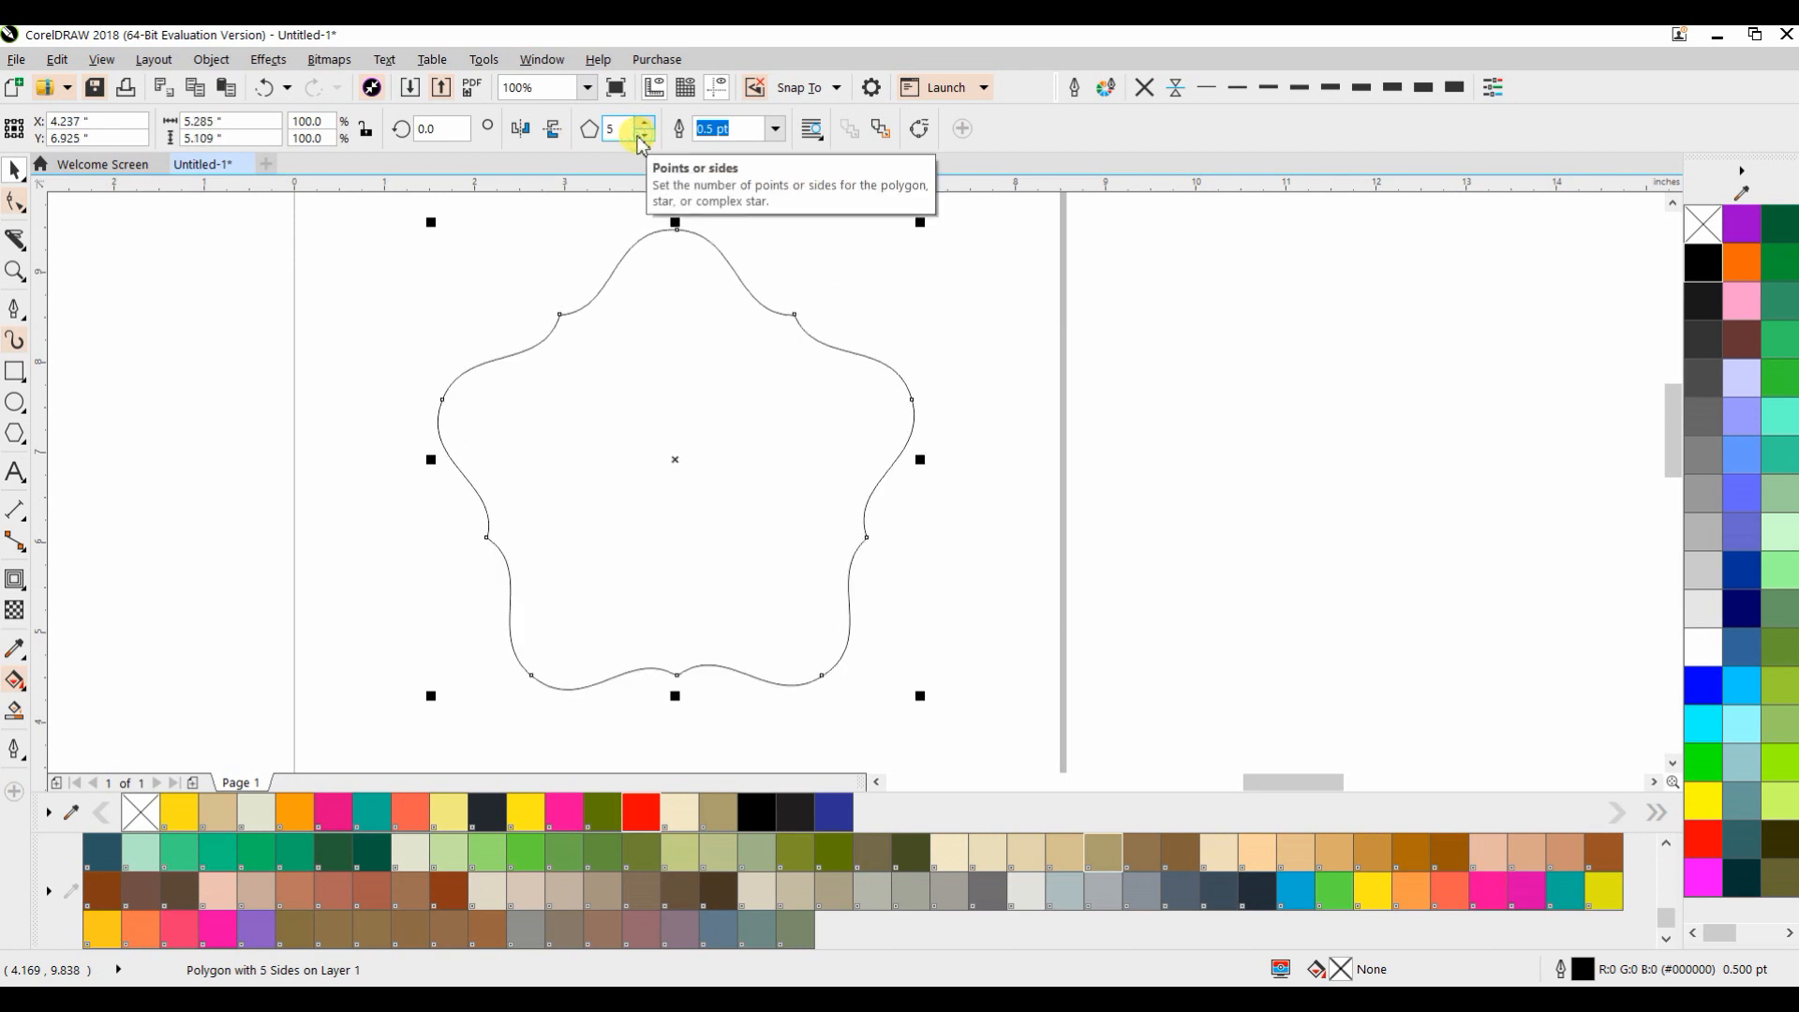
Place a copy of the curved star beyond the page's right edge and give the original a one-step inside contour offset 0.172 inches
left_click_drag(573, 415, 1416, 447)
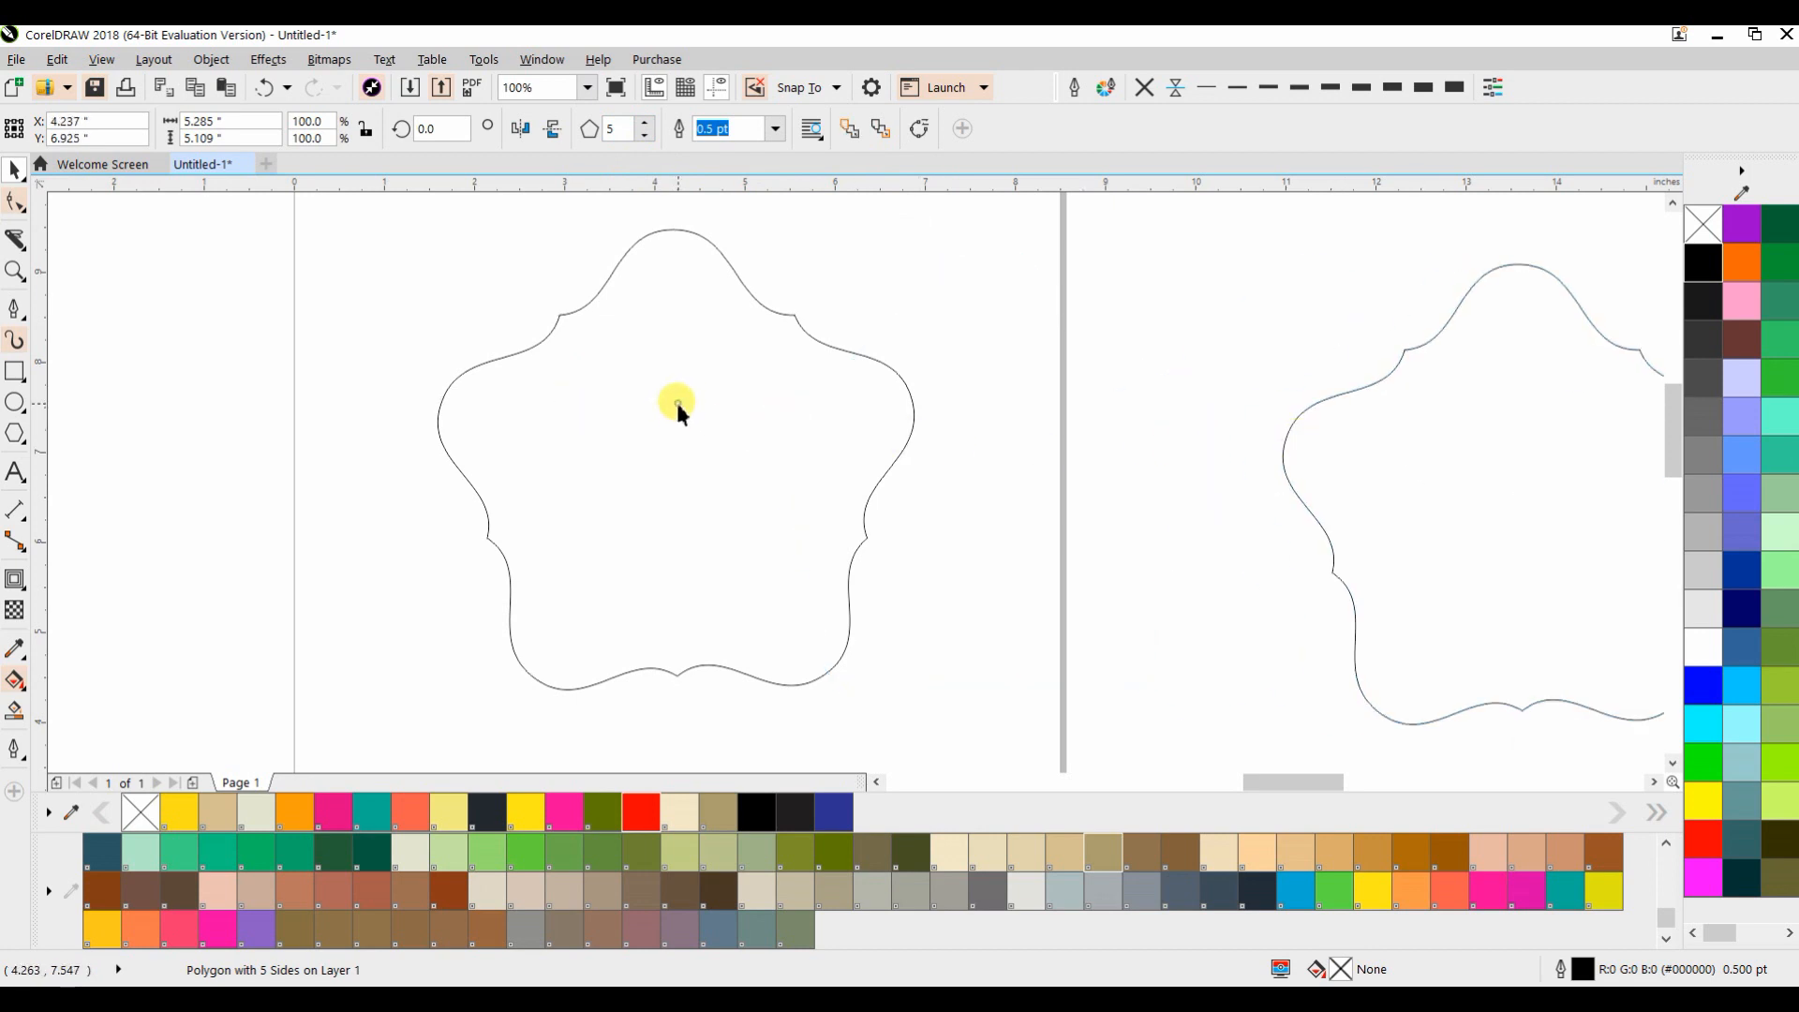
left_click(15, 580)
left_click_drag(579, 314, 543, 249)
Fill the contoured star with red and replace the red with olive green PANTONE 7496 C
left_click(639, 811)
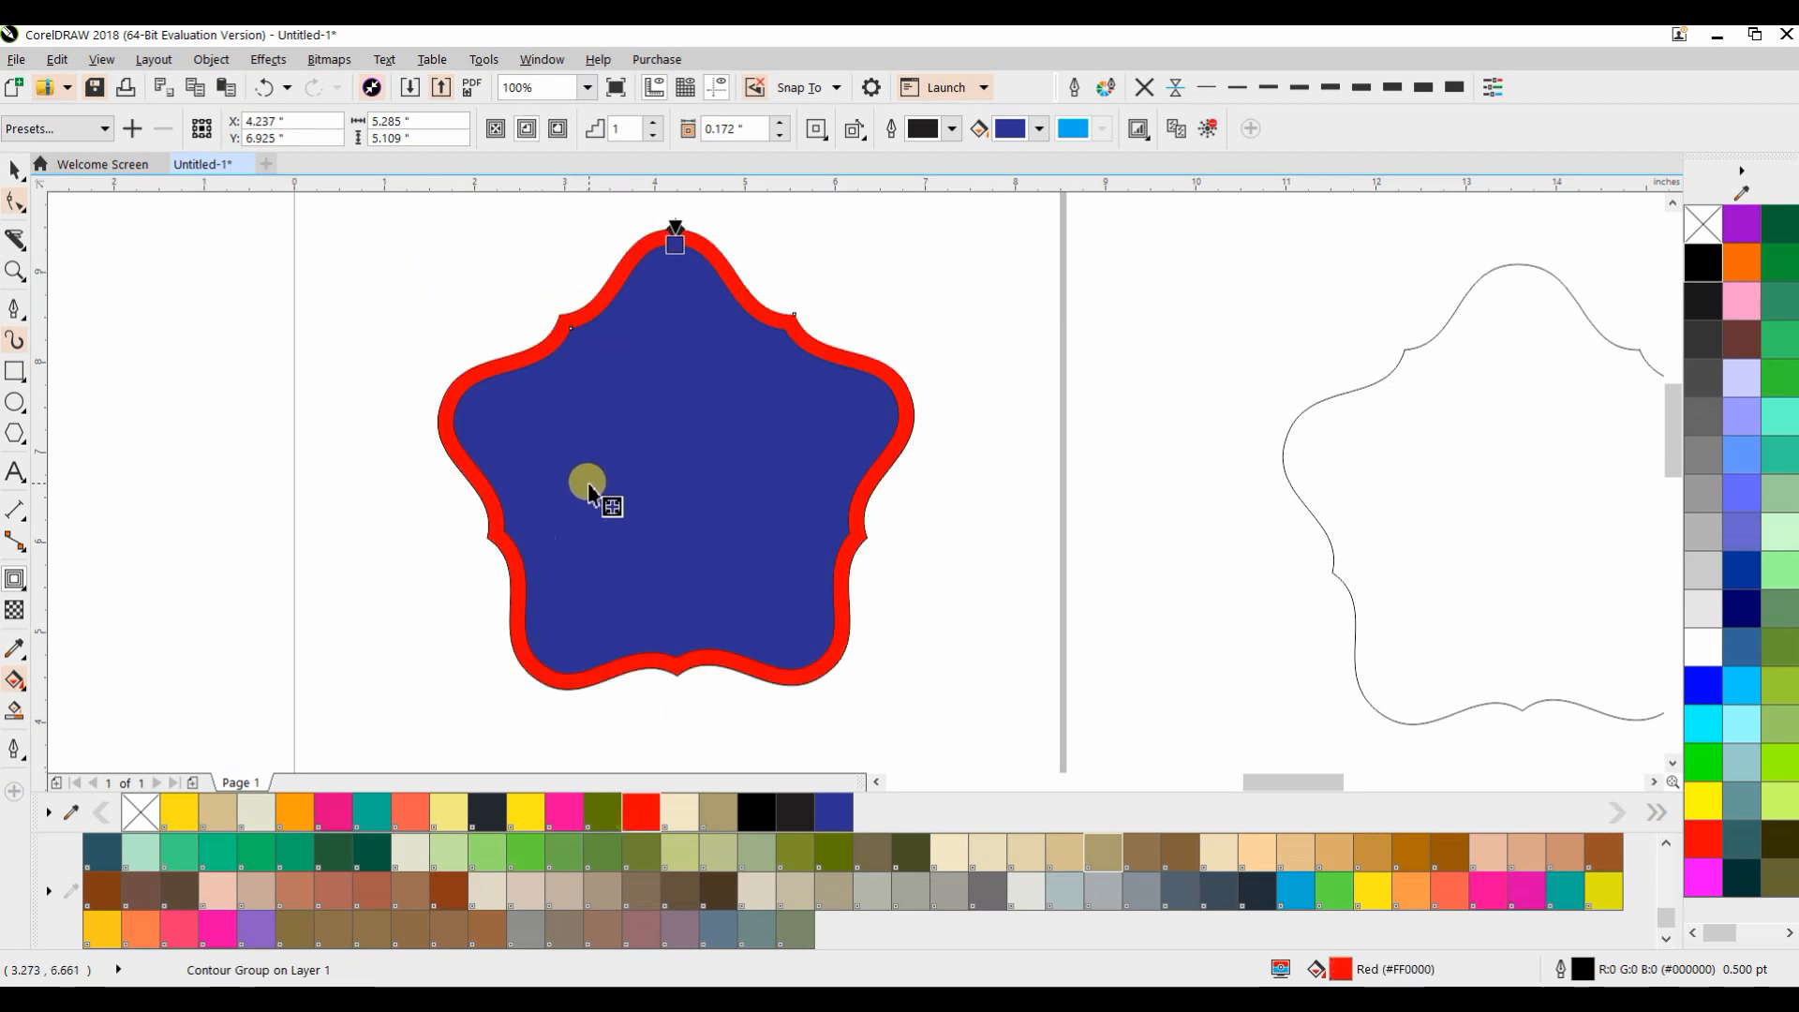
left_click(833, 852)
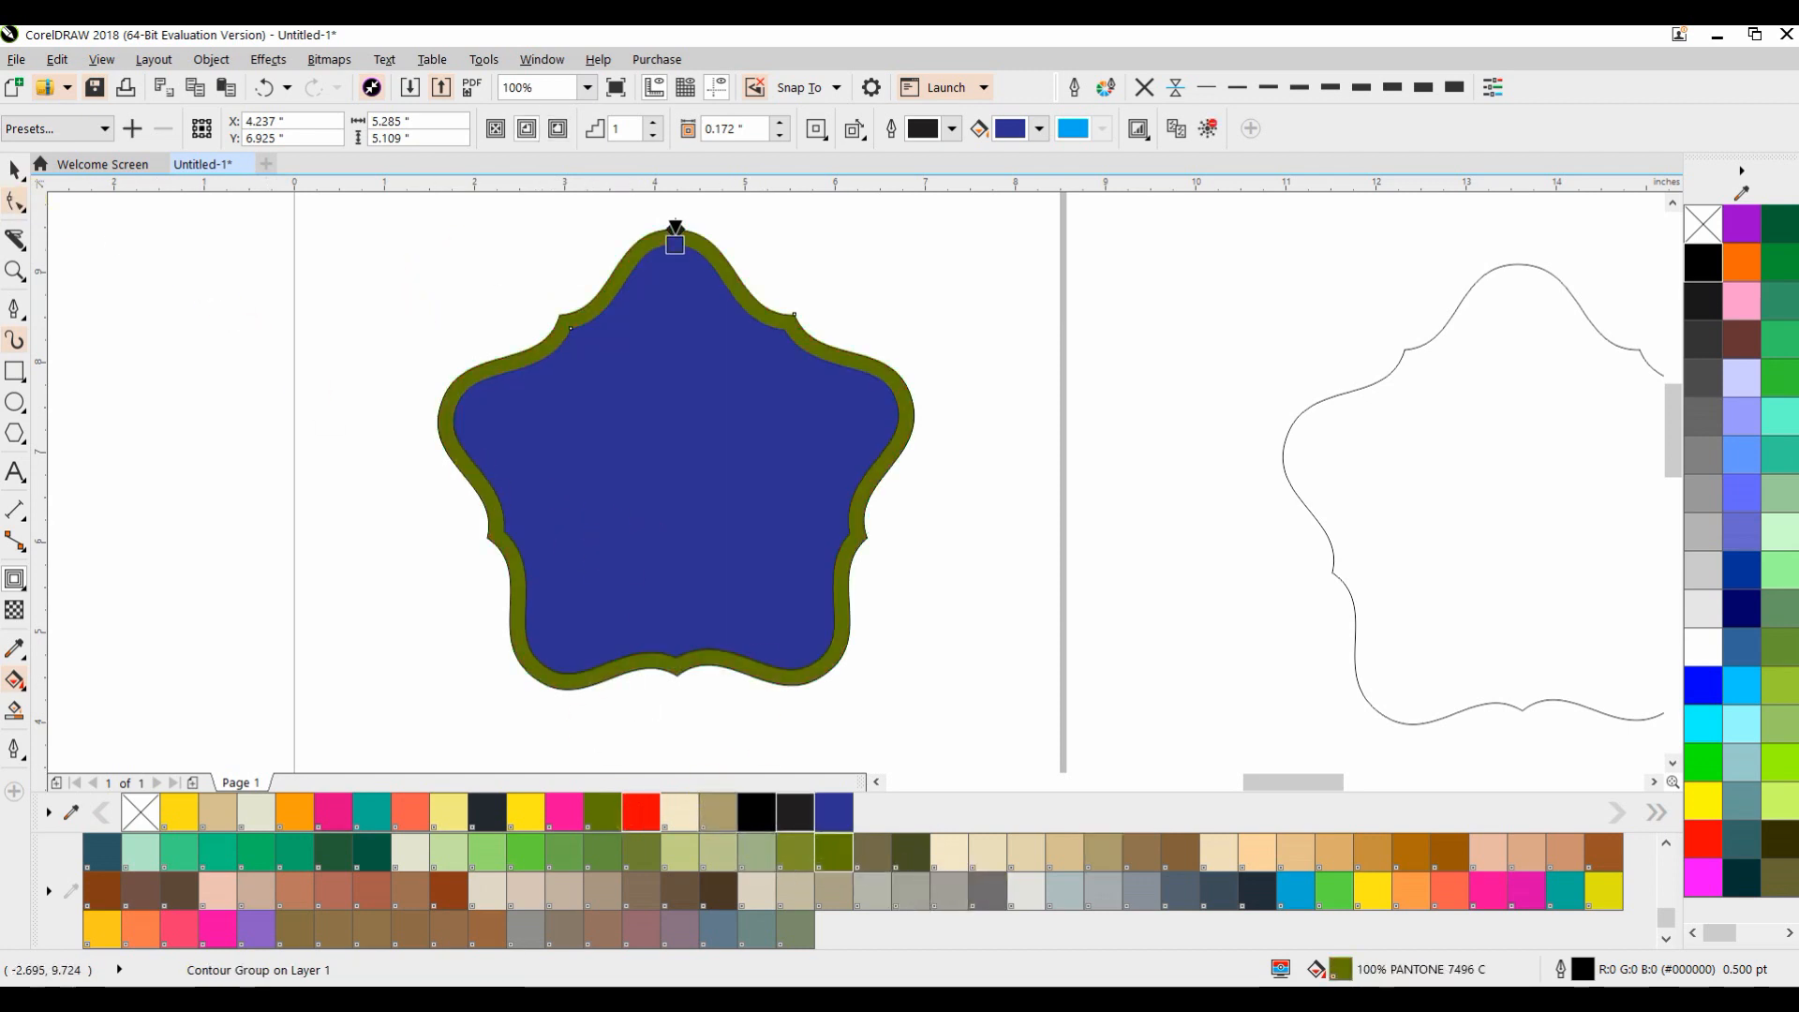
left_click(11, 170)
left_click(105, 307)
scroll(800, 440, "down", 1)
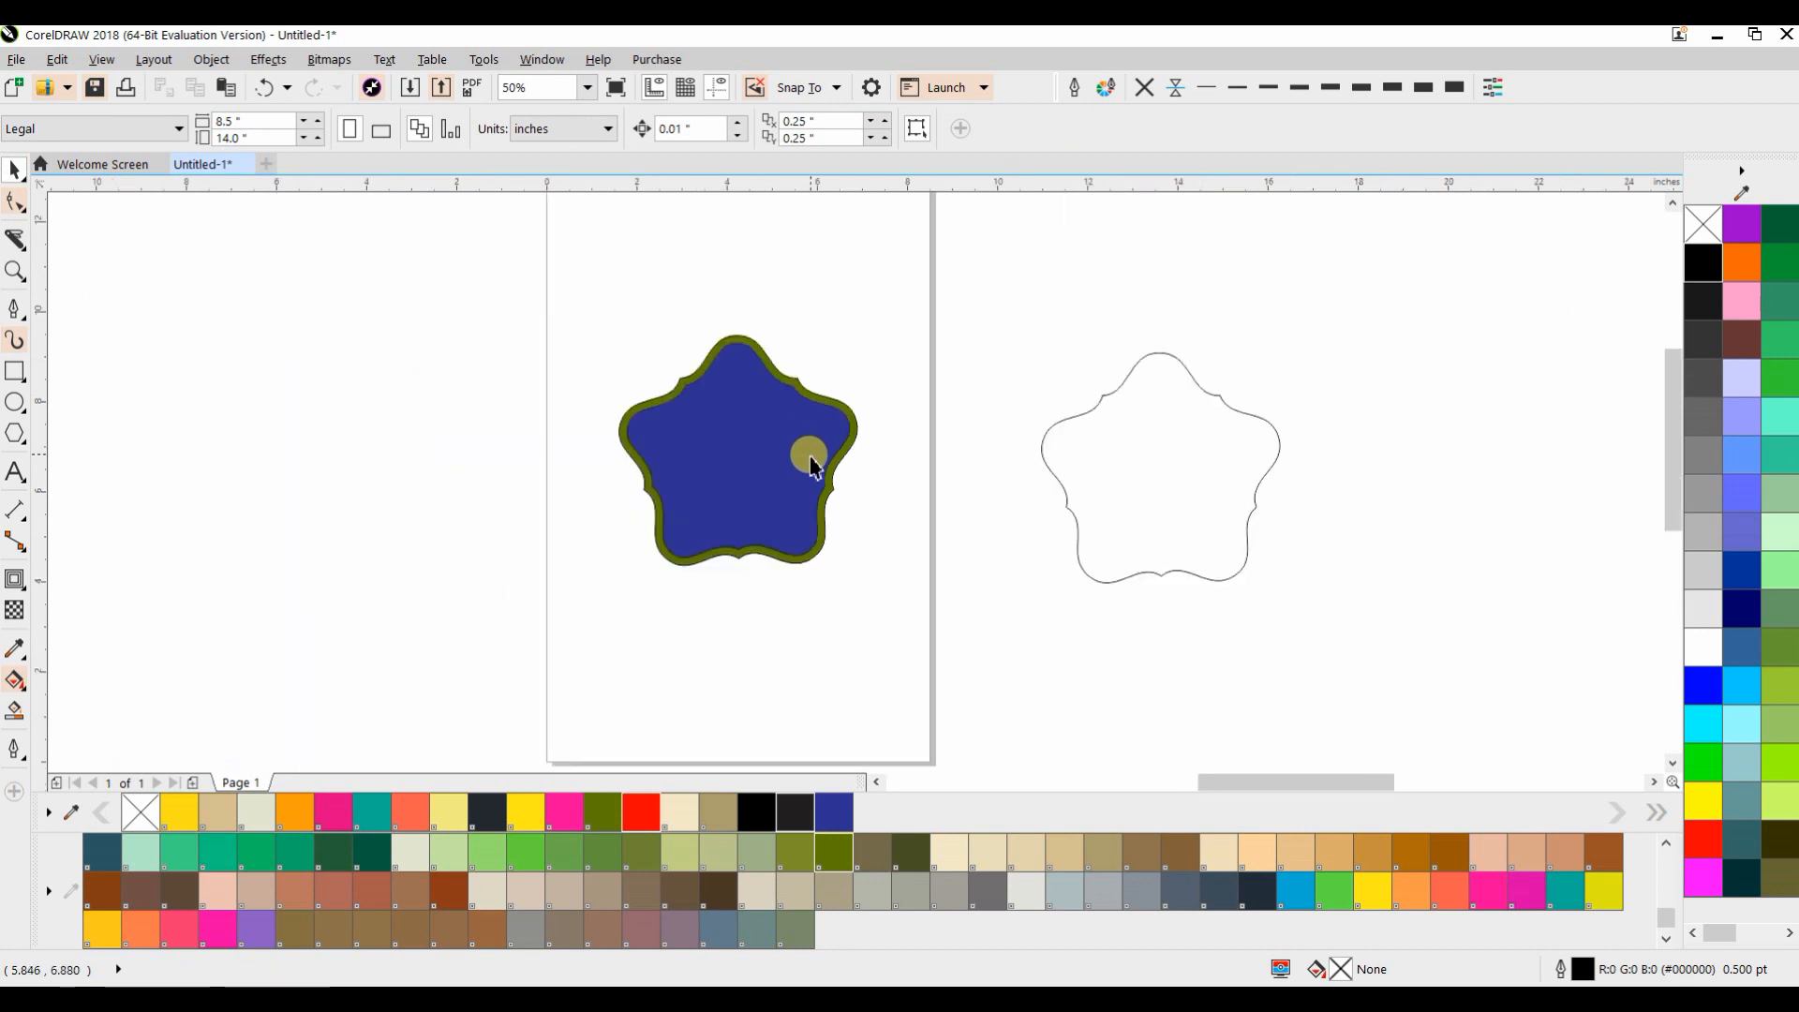
left_click(1049, 492)
Increase the contour on the filled star to five steps
left_click(805, 478)
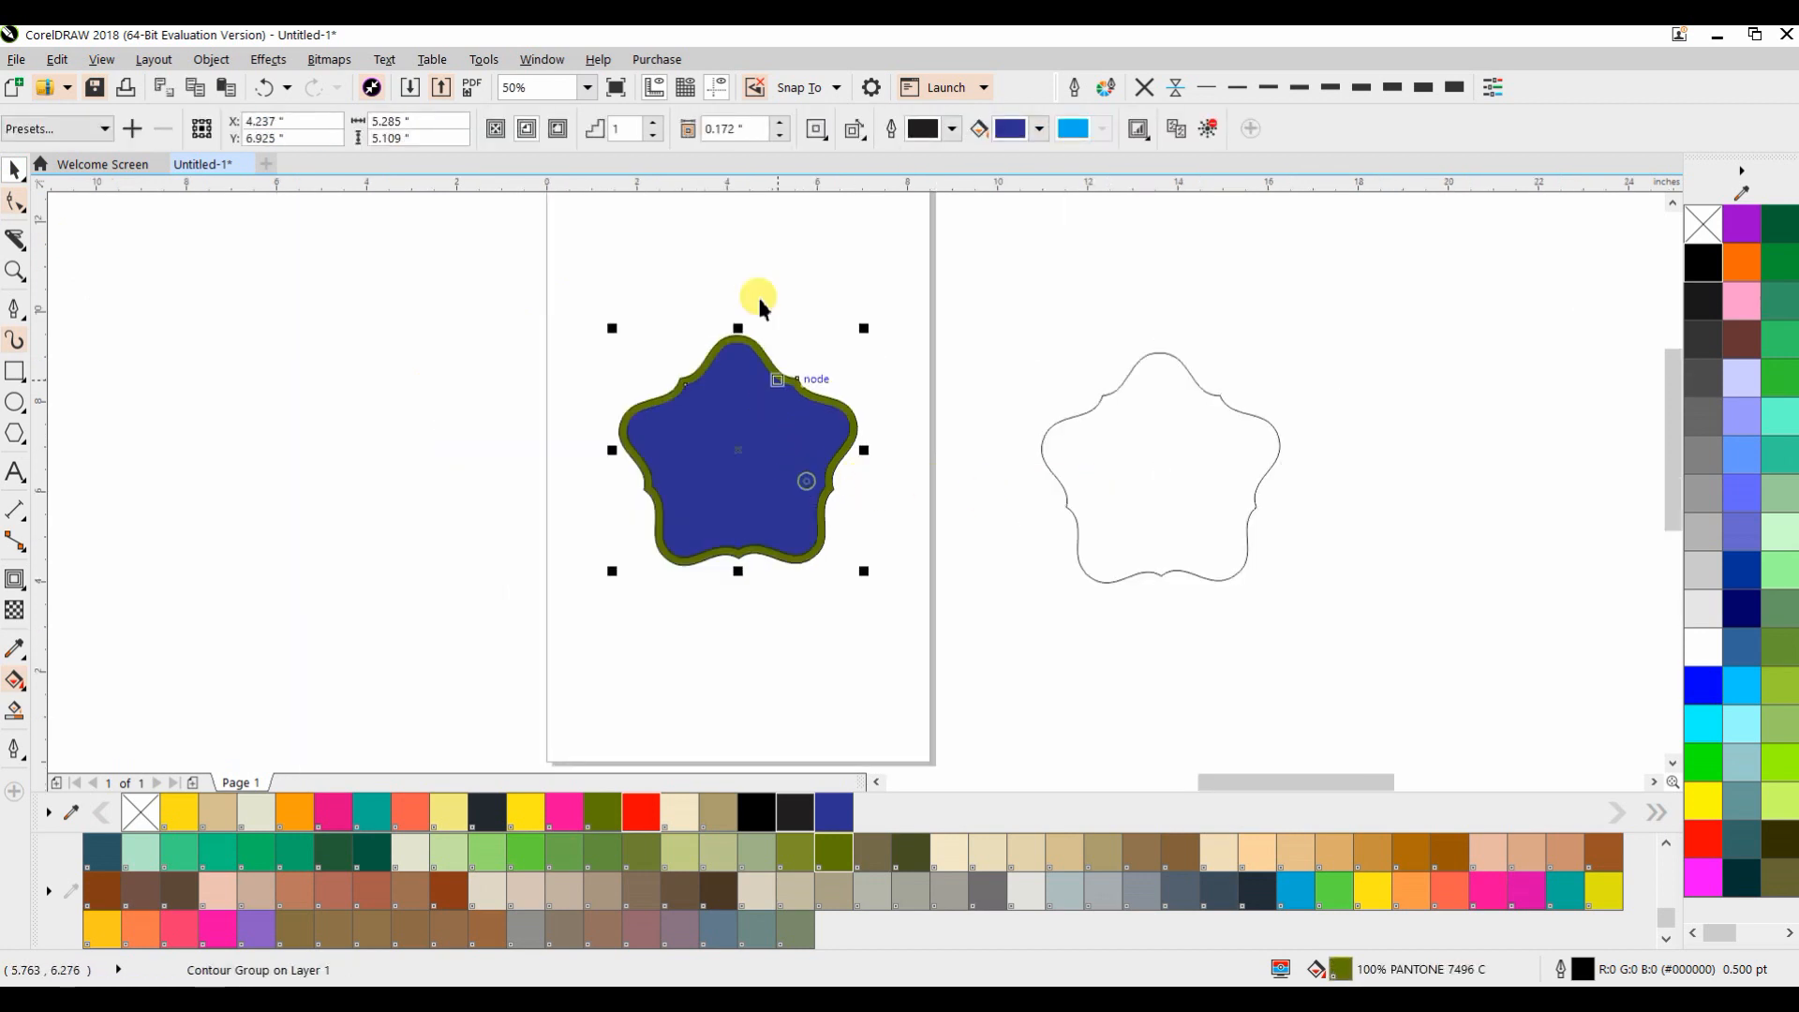
left_click(652, 124)
left_click(652, 124)
left_click(652, 124)
left_click(651, 123)
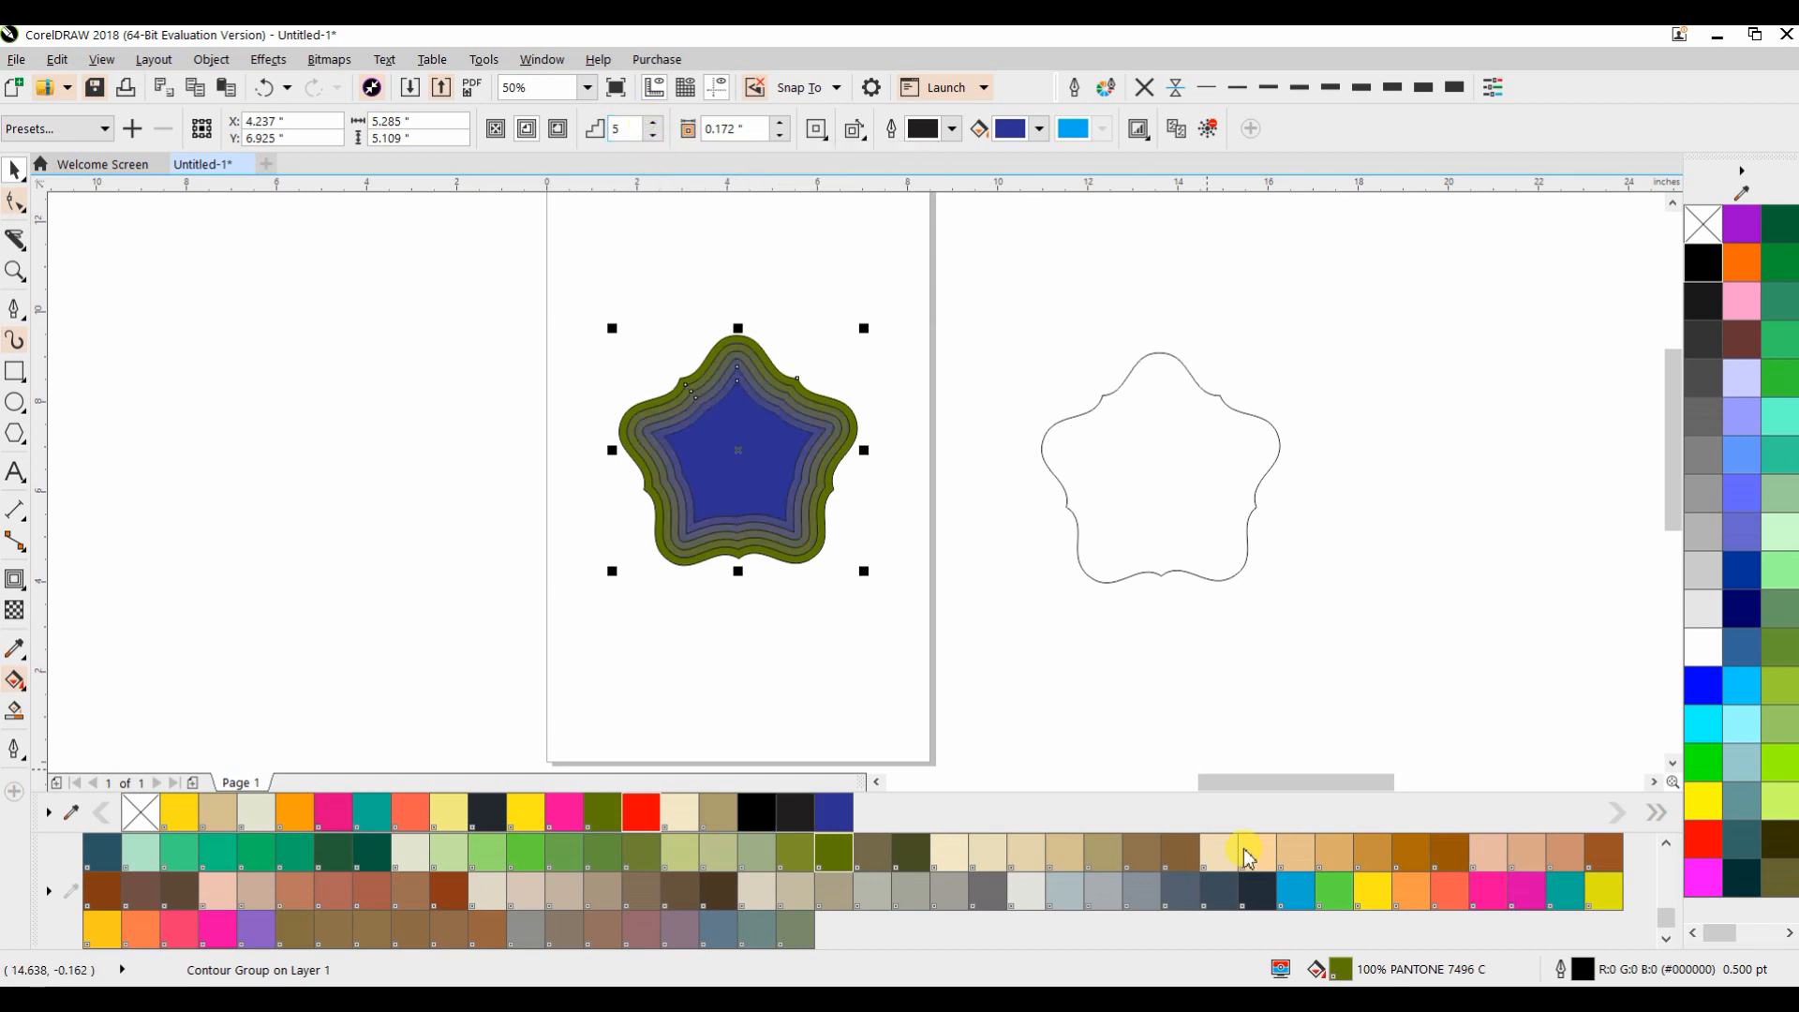
Fill the contoured star with orange PANTONE 804 C and remove its outline
left_click(1403, 902)
scroll(774, 453, "up", 2)
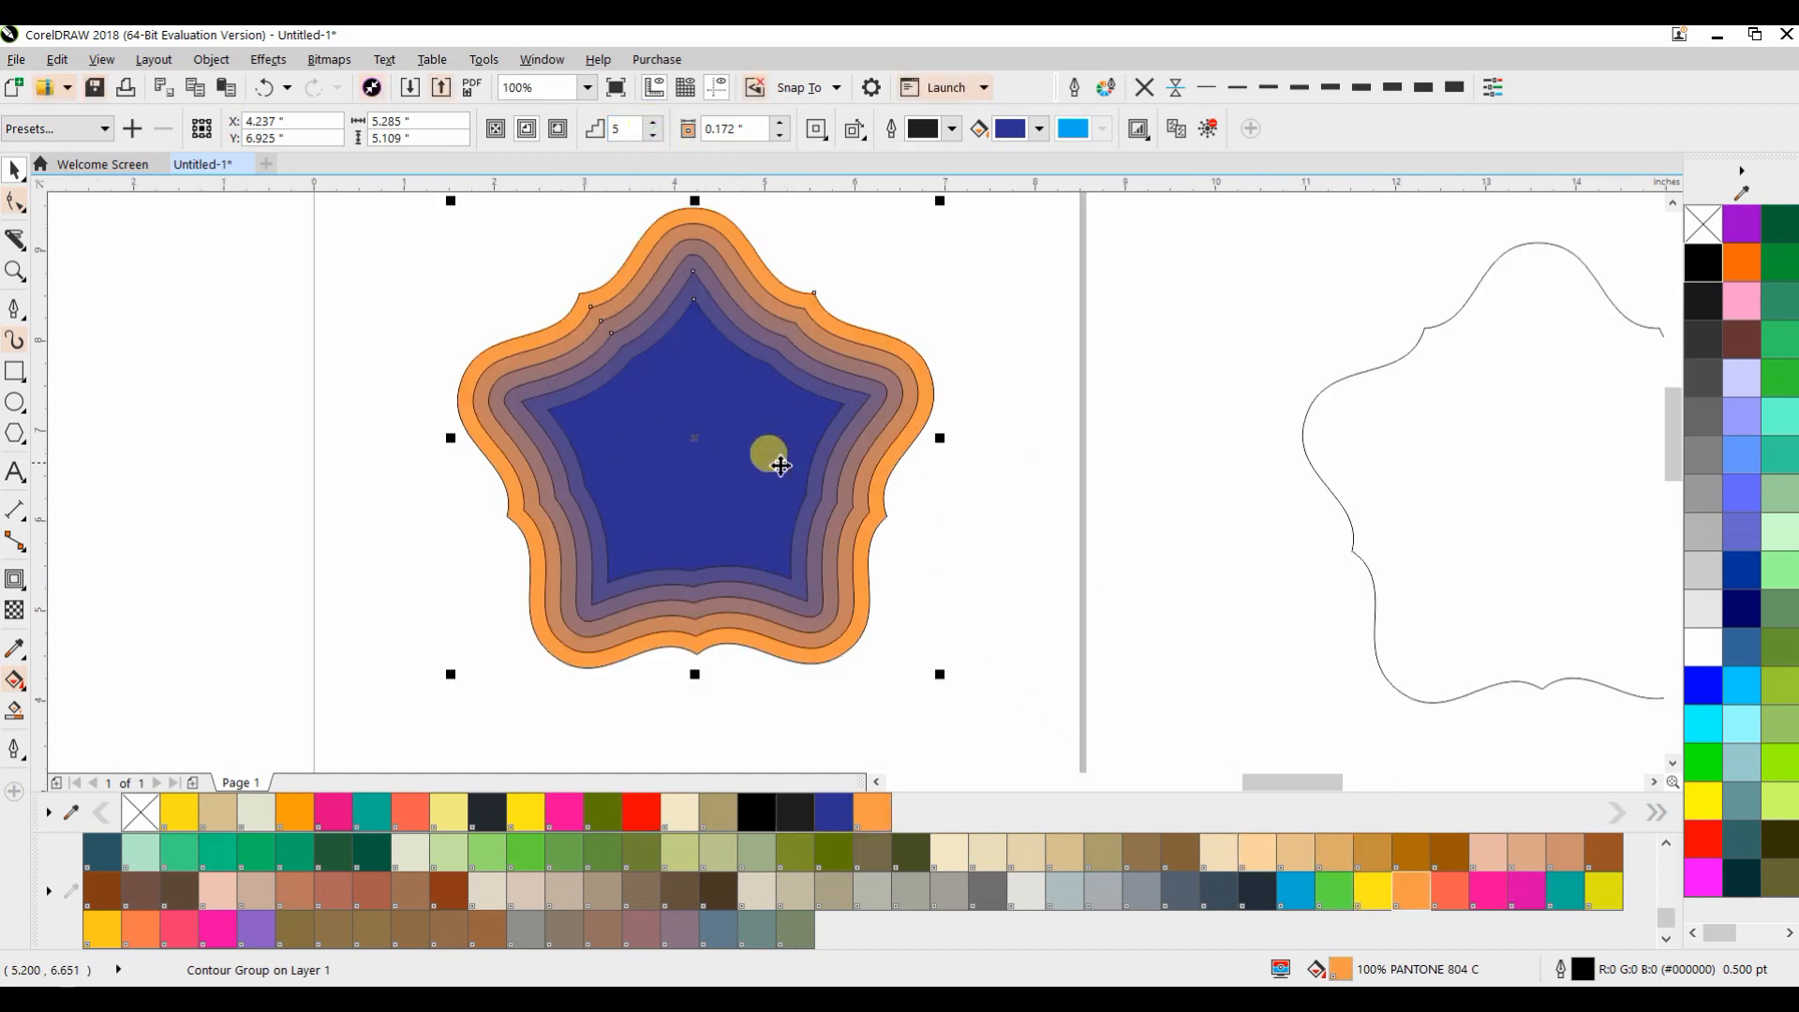
left_click(1144, 87)
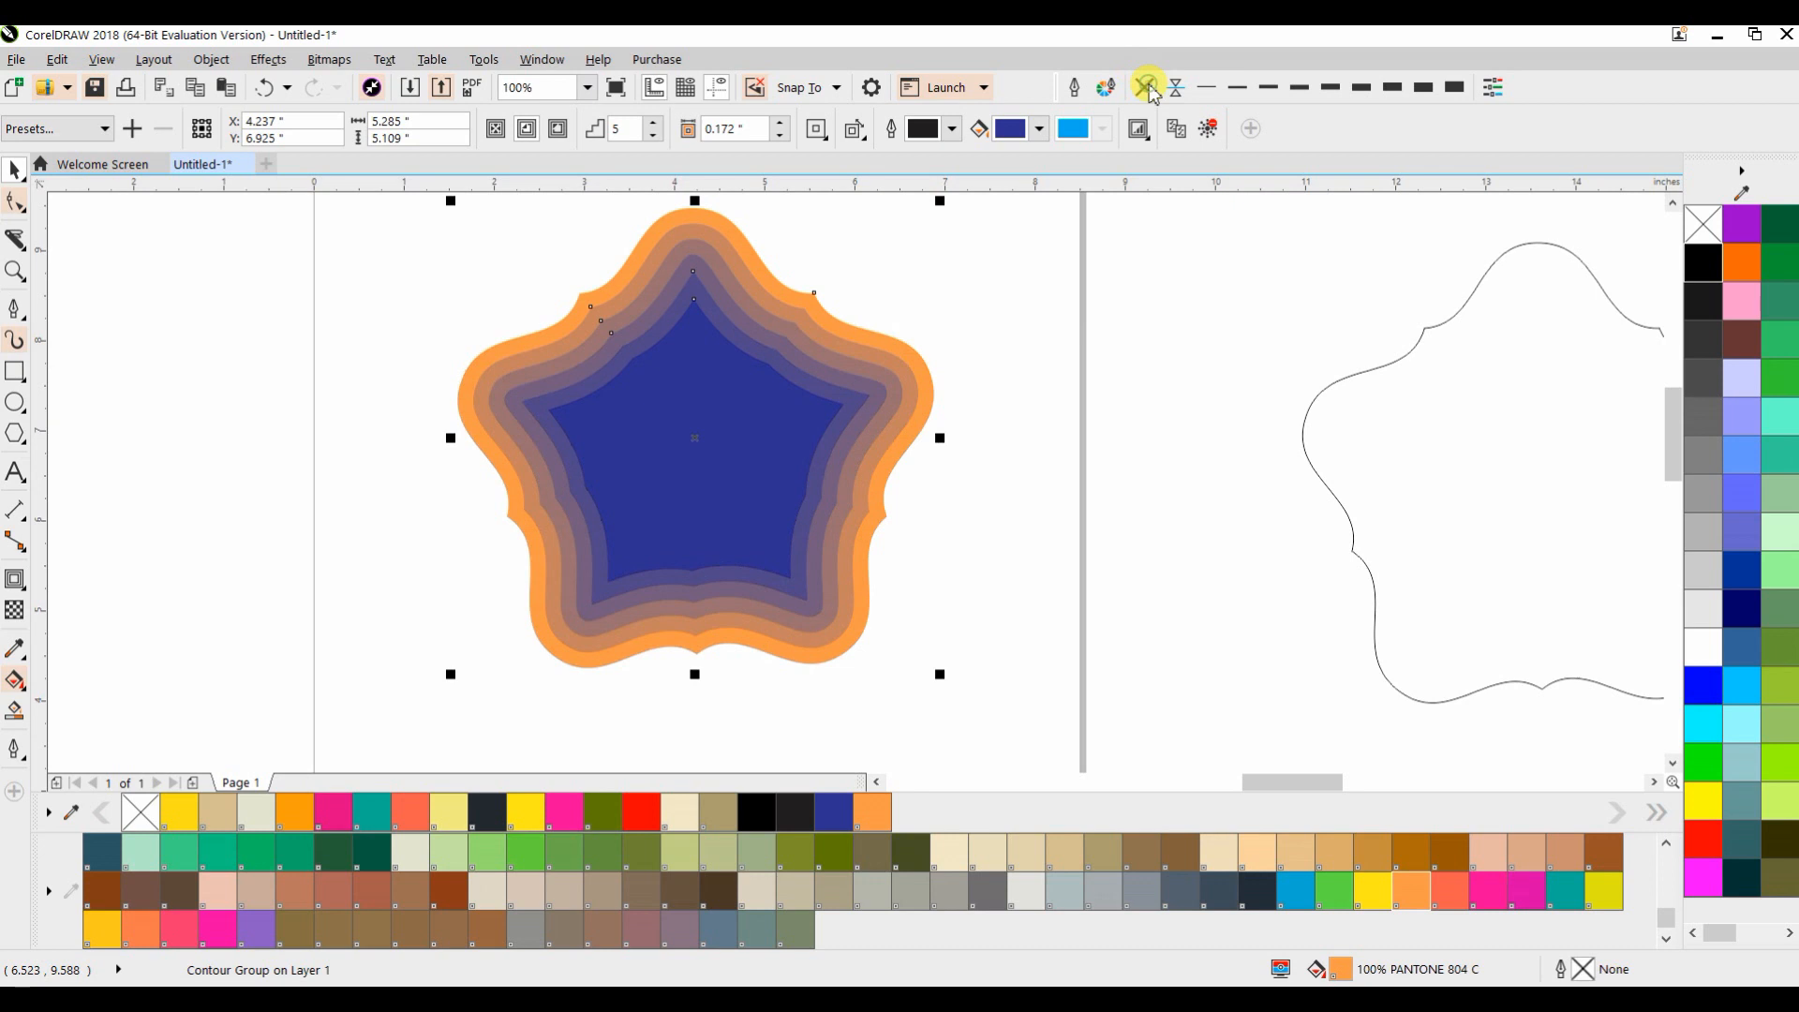
Set the contour's end fill colour to red #FF0000 and fill the star with yellow PANTONE 803 C
left_click(1038, 128)
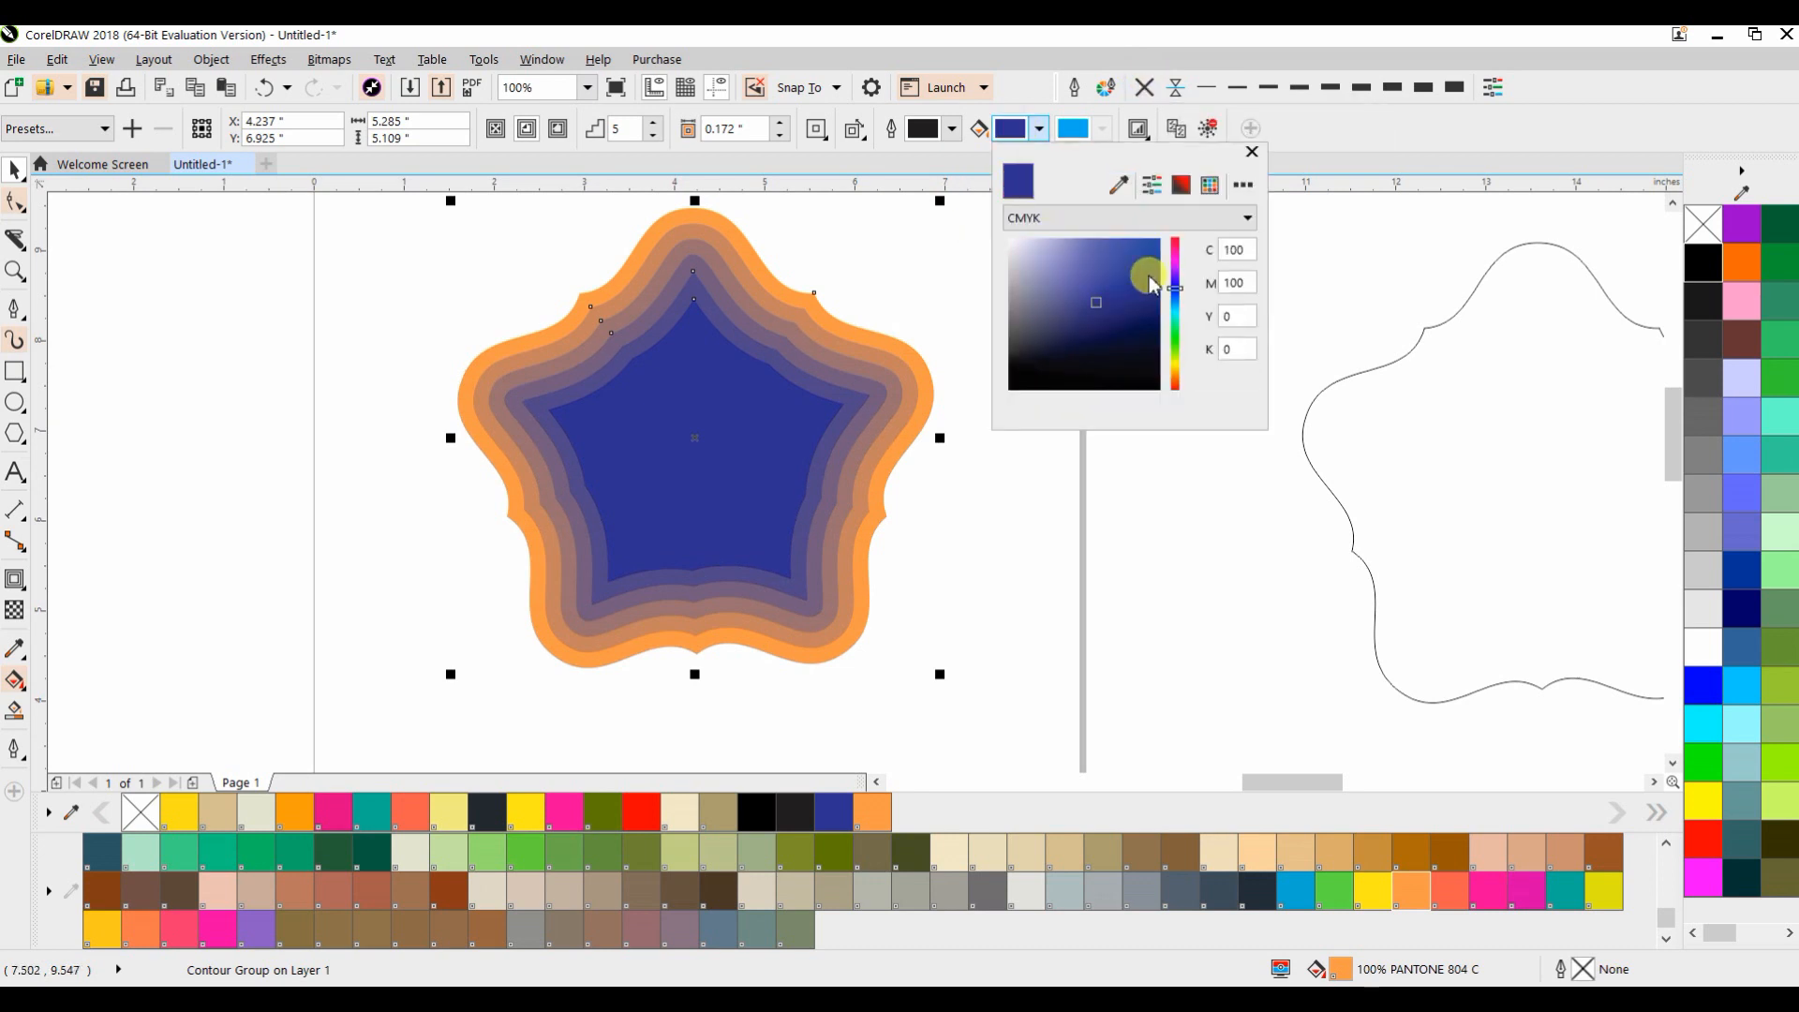
left_click(1073, 219)
left_click(1077, 265)
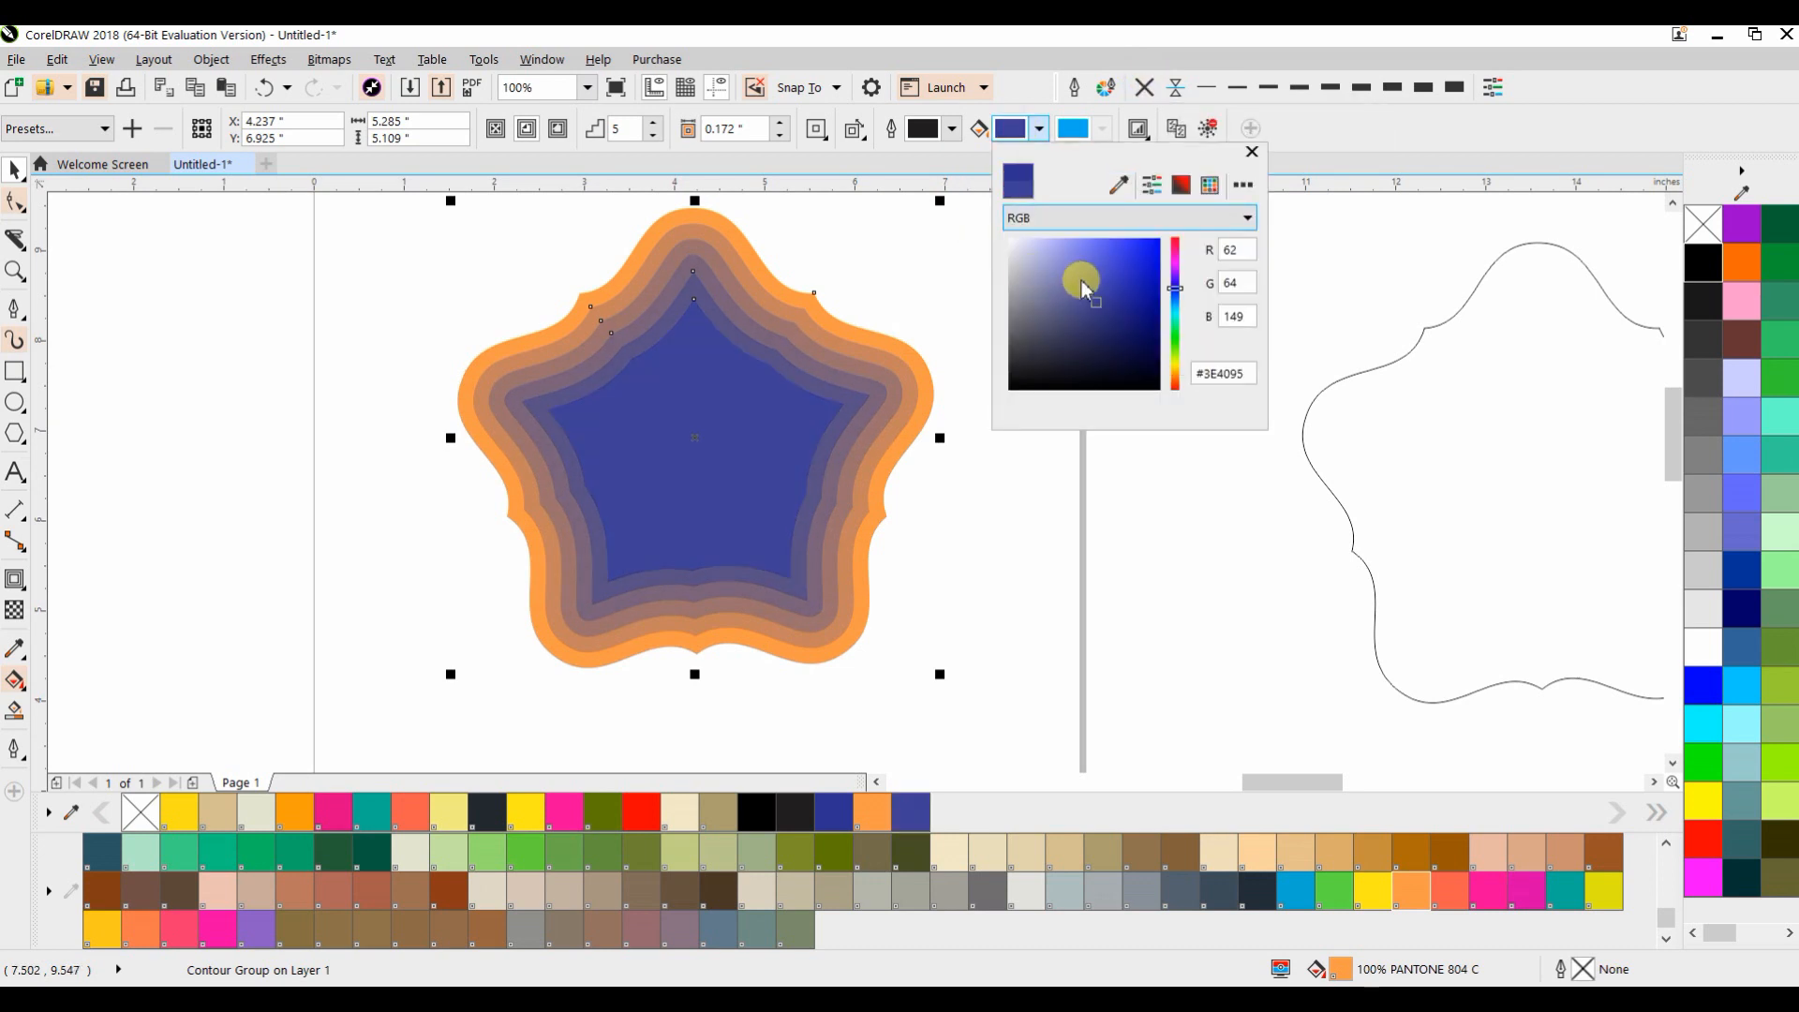
left_click_drag(1174, 259, 1176, 218)
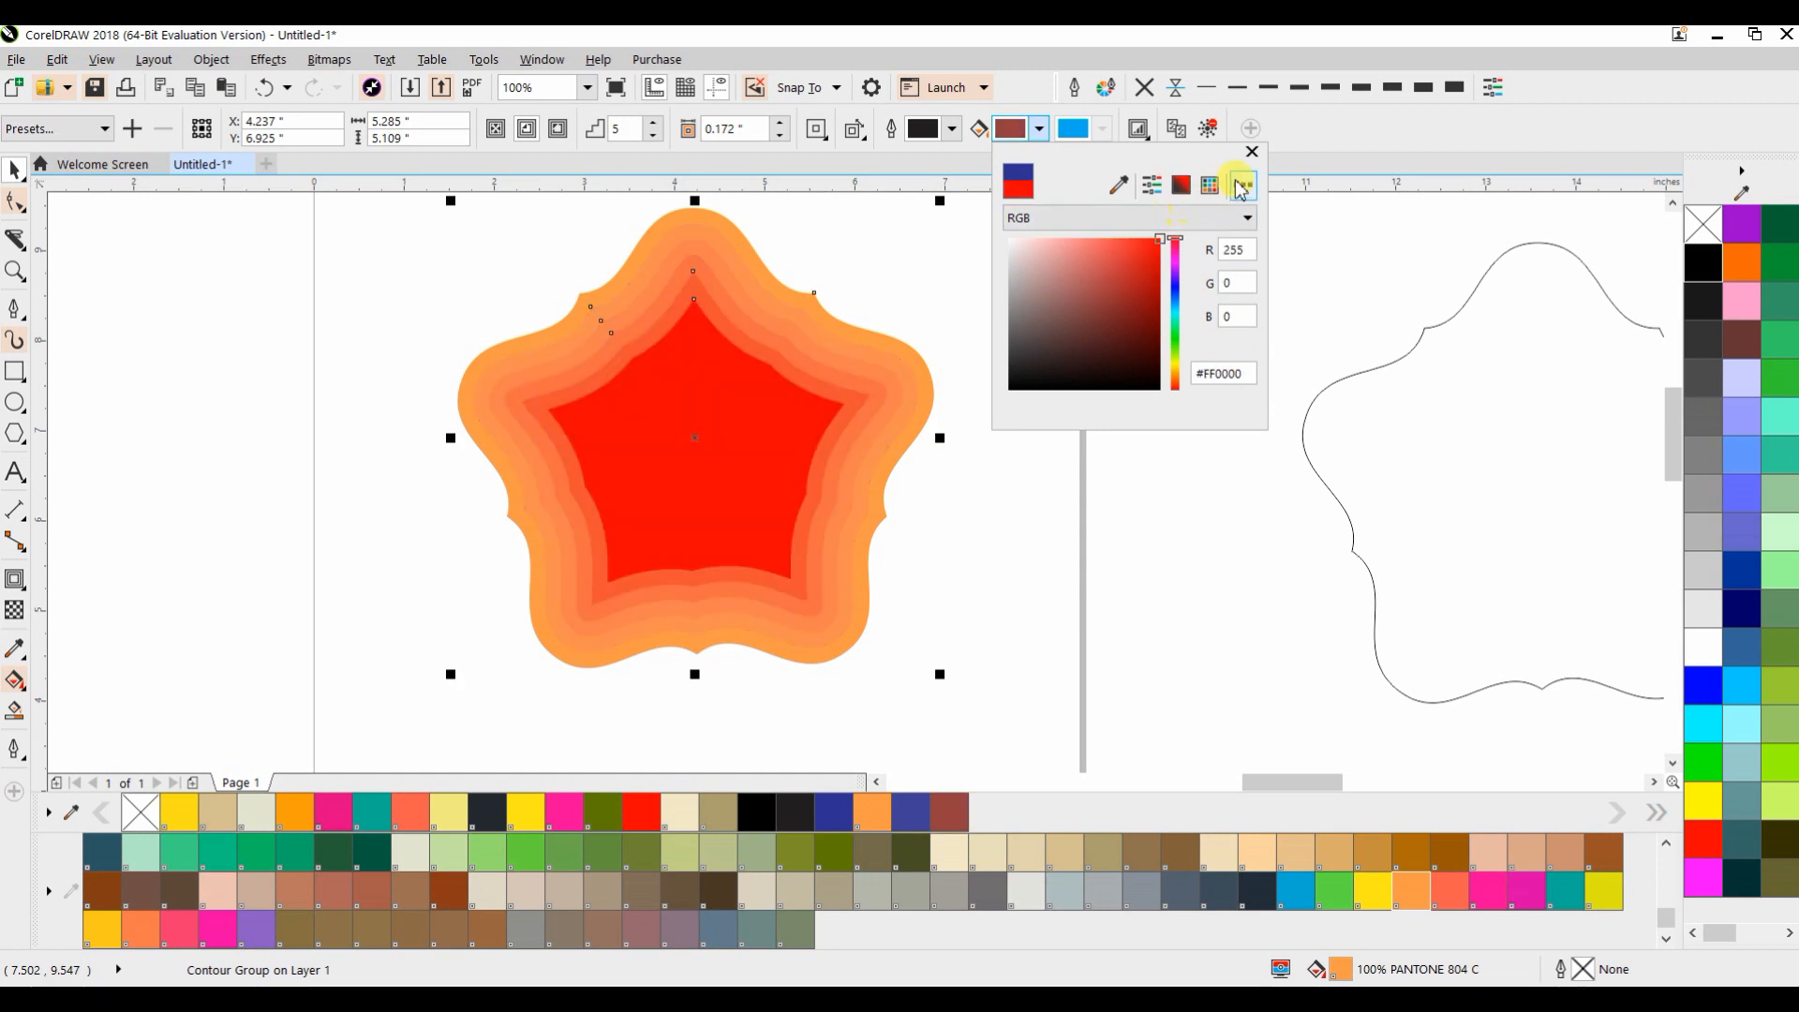
left_click(935, 141)
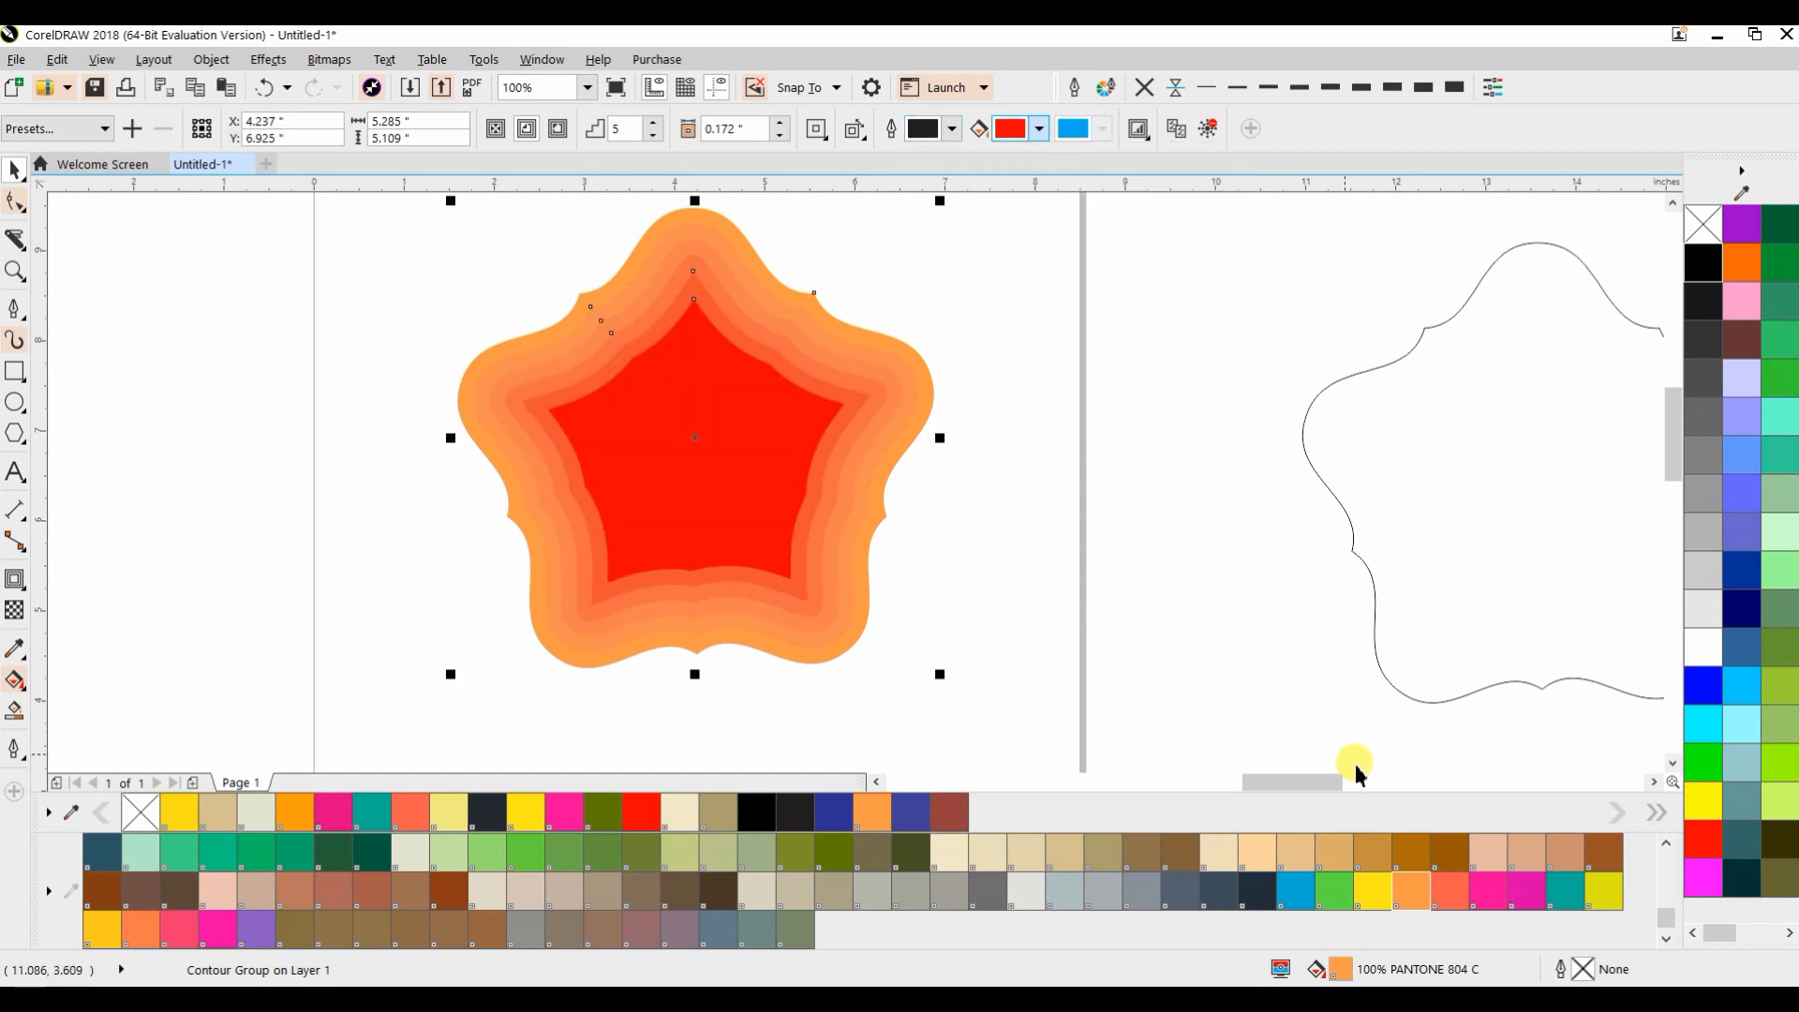
left_click(1371, 890)
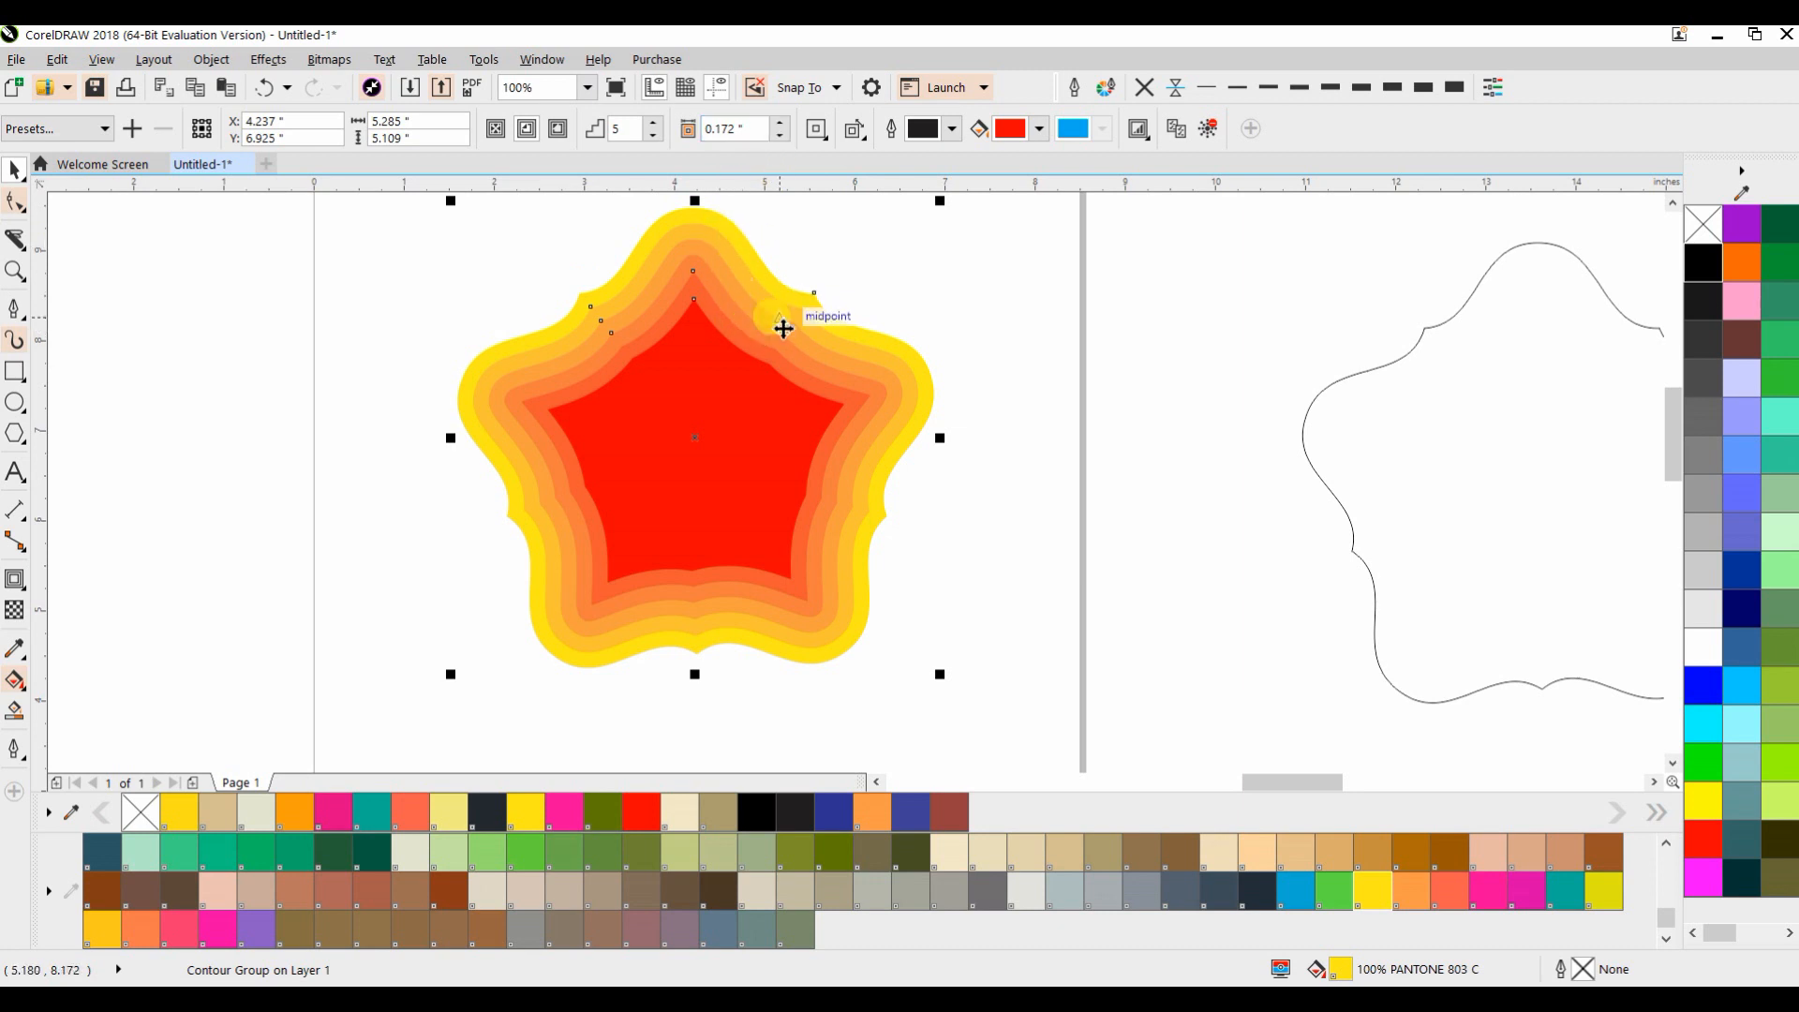
Reduce the star's contour offset to 0.032 inches
scroll(783, 329, "up", 1)
left_click(780, 137)
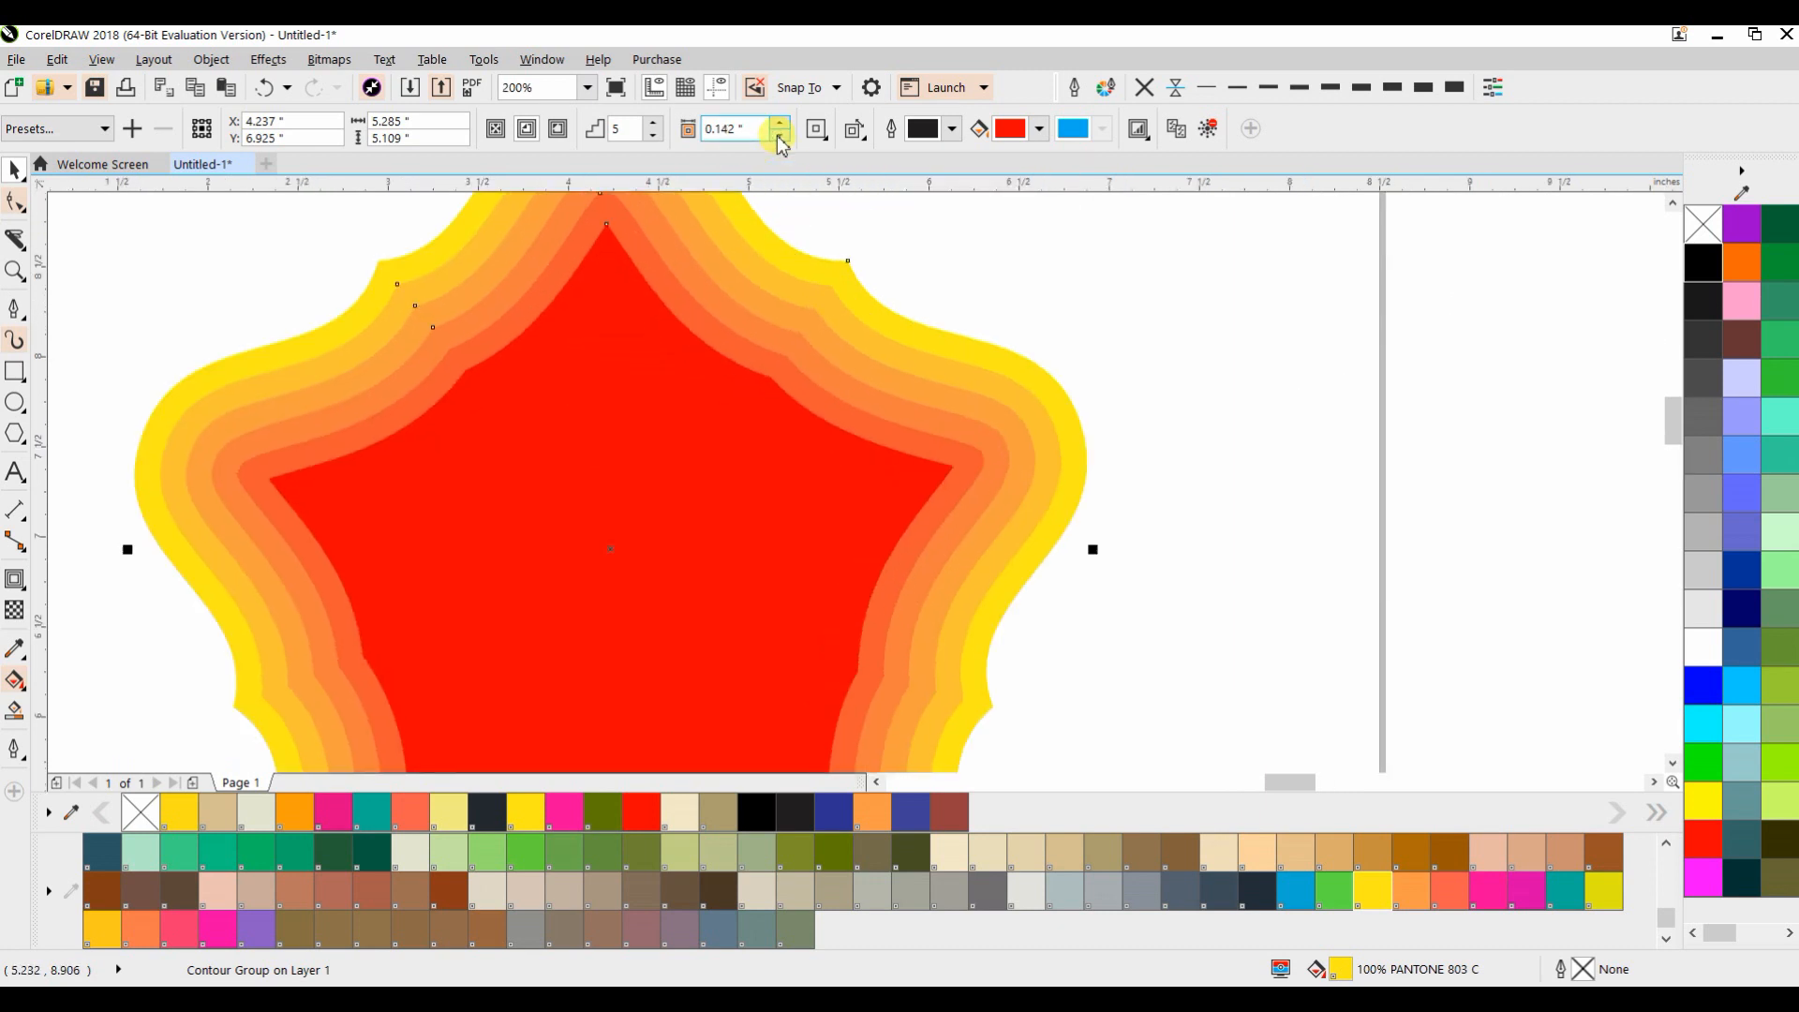
left_click(780, 138)
left_click(779, 138)
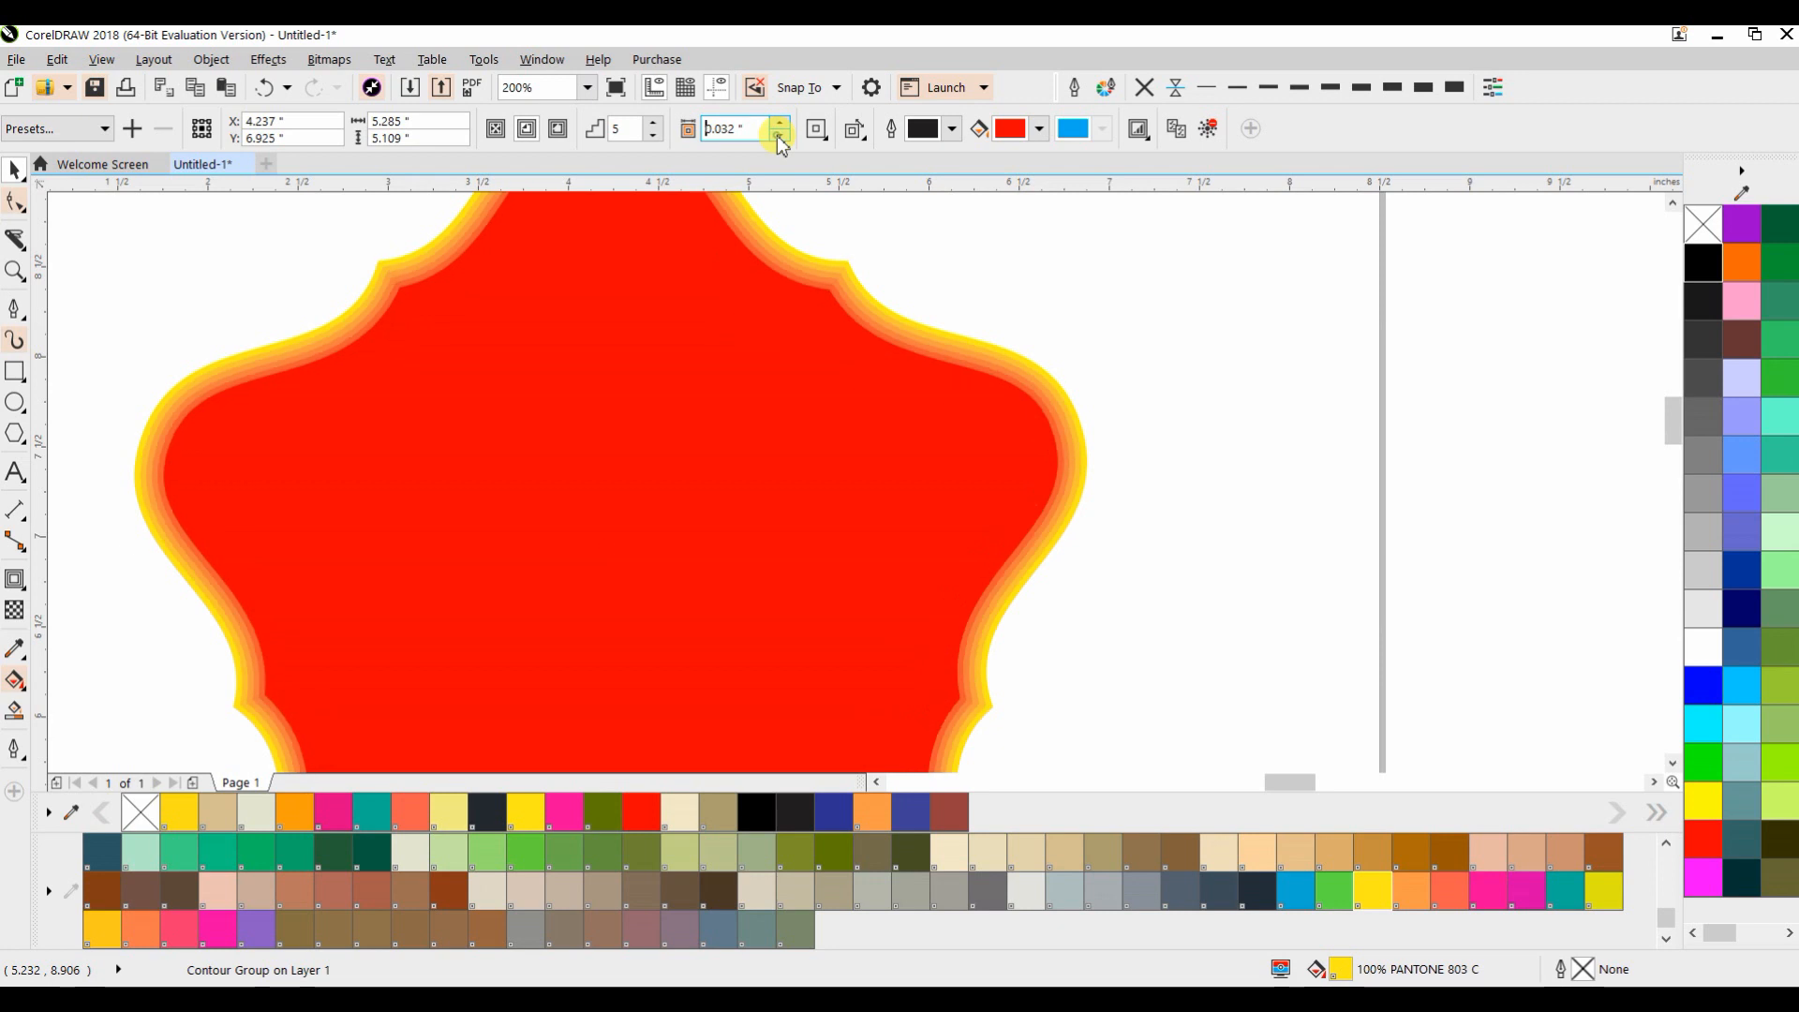
Set the star contour's end fill colour to grey #A8A6A6
scroll(698, 318, "down", 3)
scroll(705, 386, "up", 2)
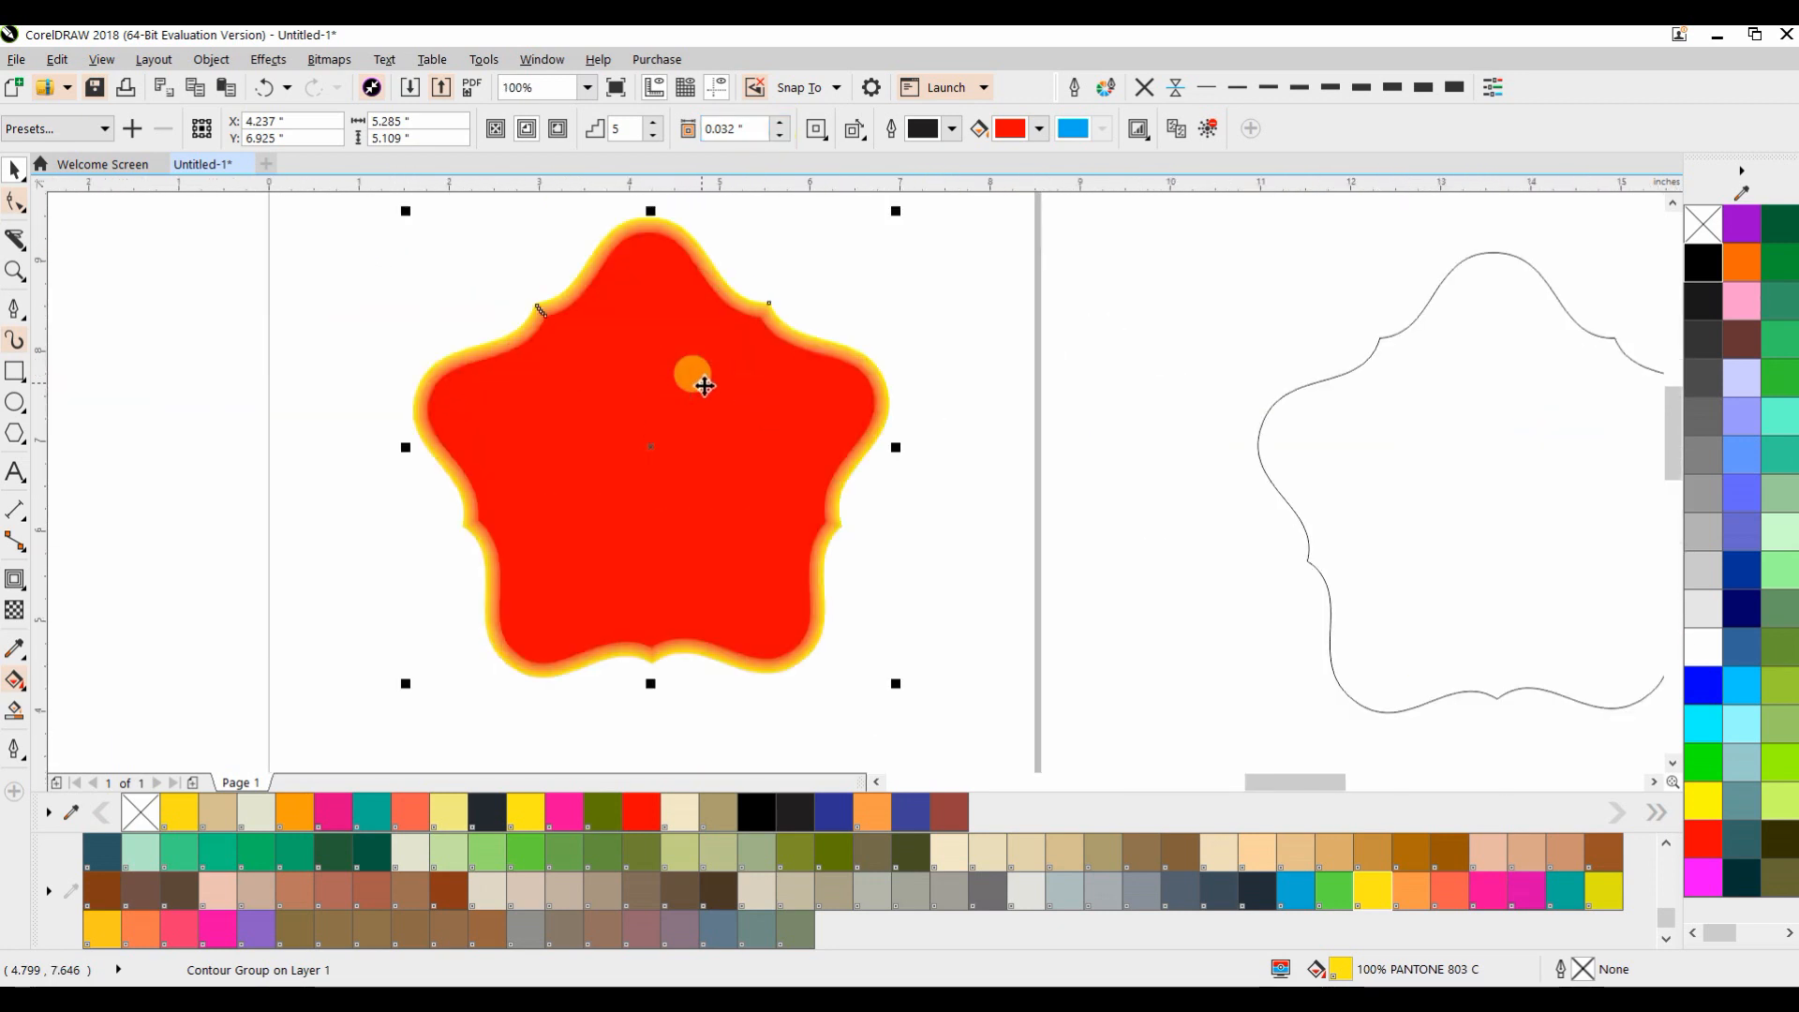
scroll(705, 386, "up", 1)
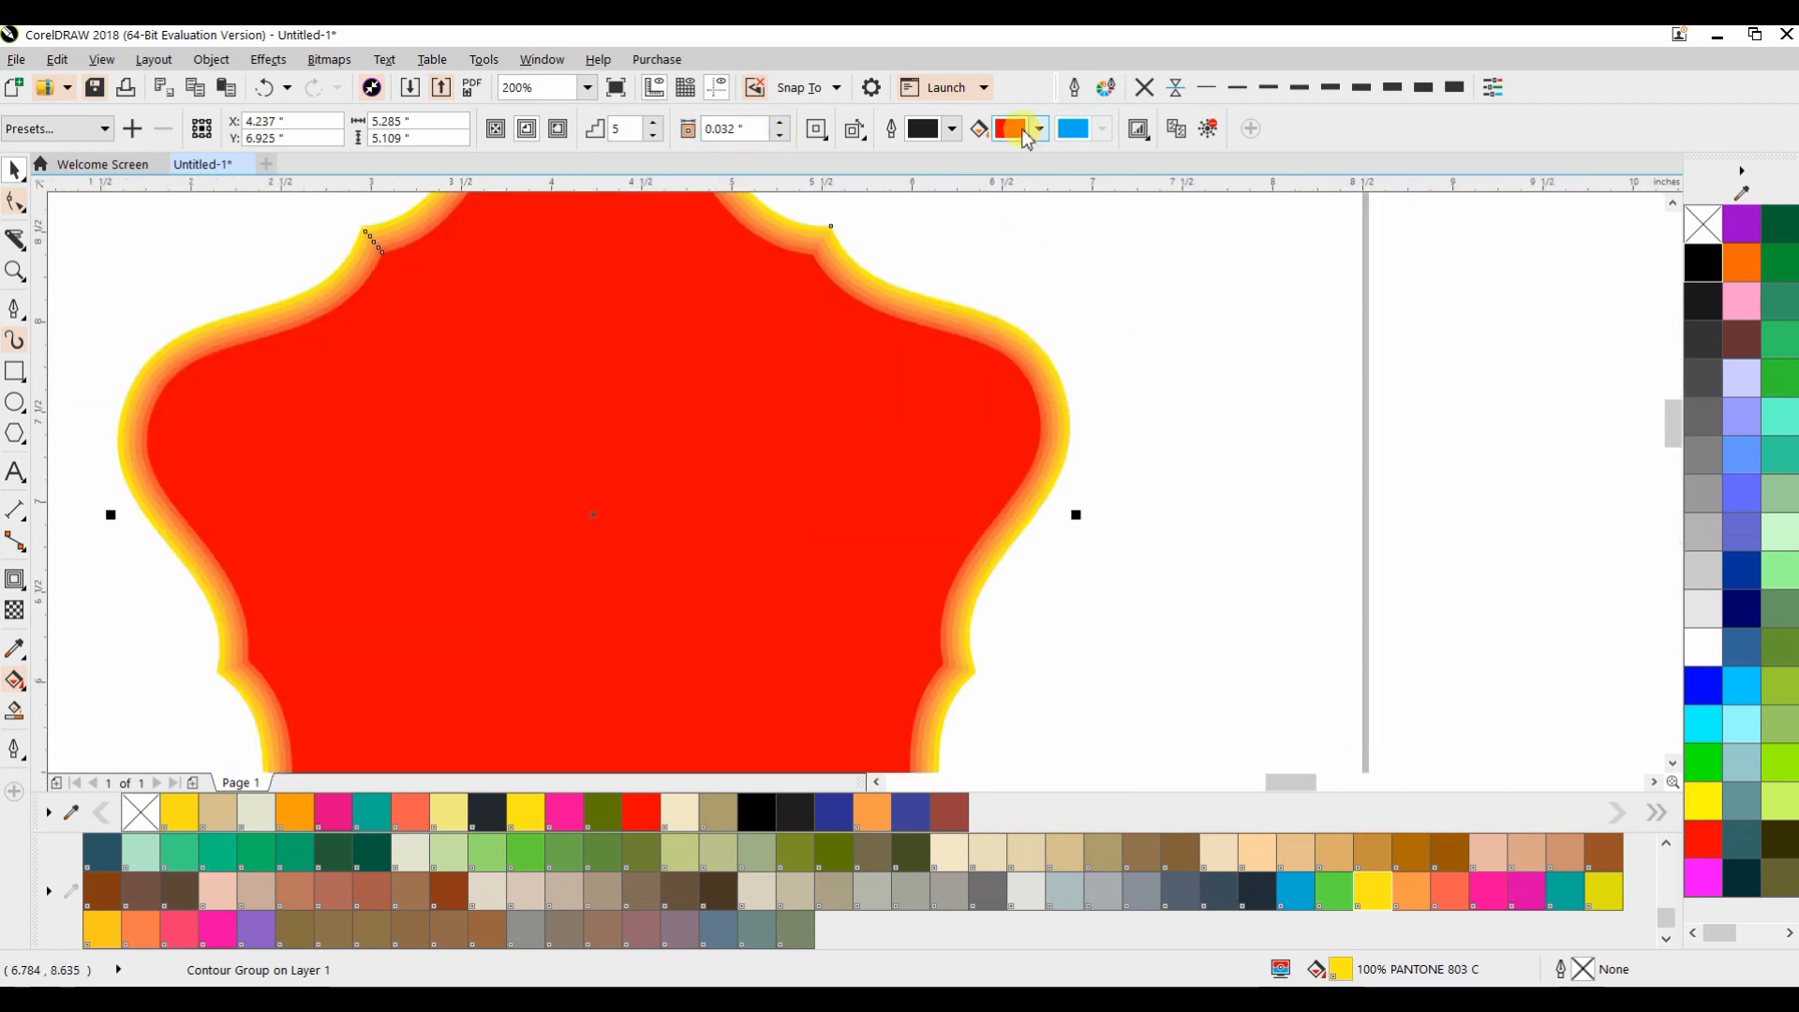
left_click(1024, 132)
left_click(1012, 292)
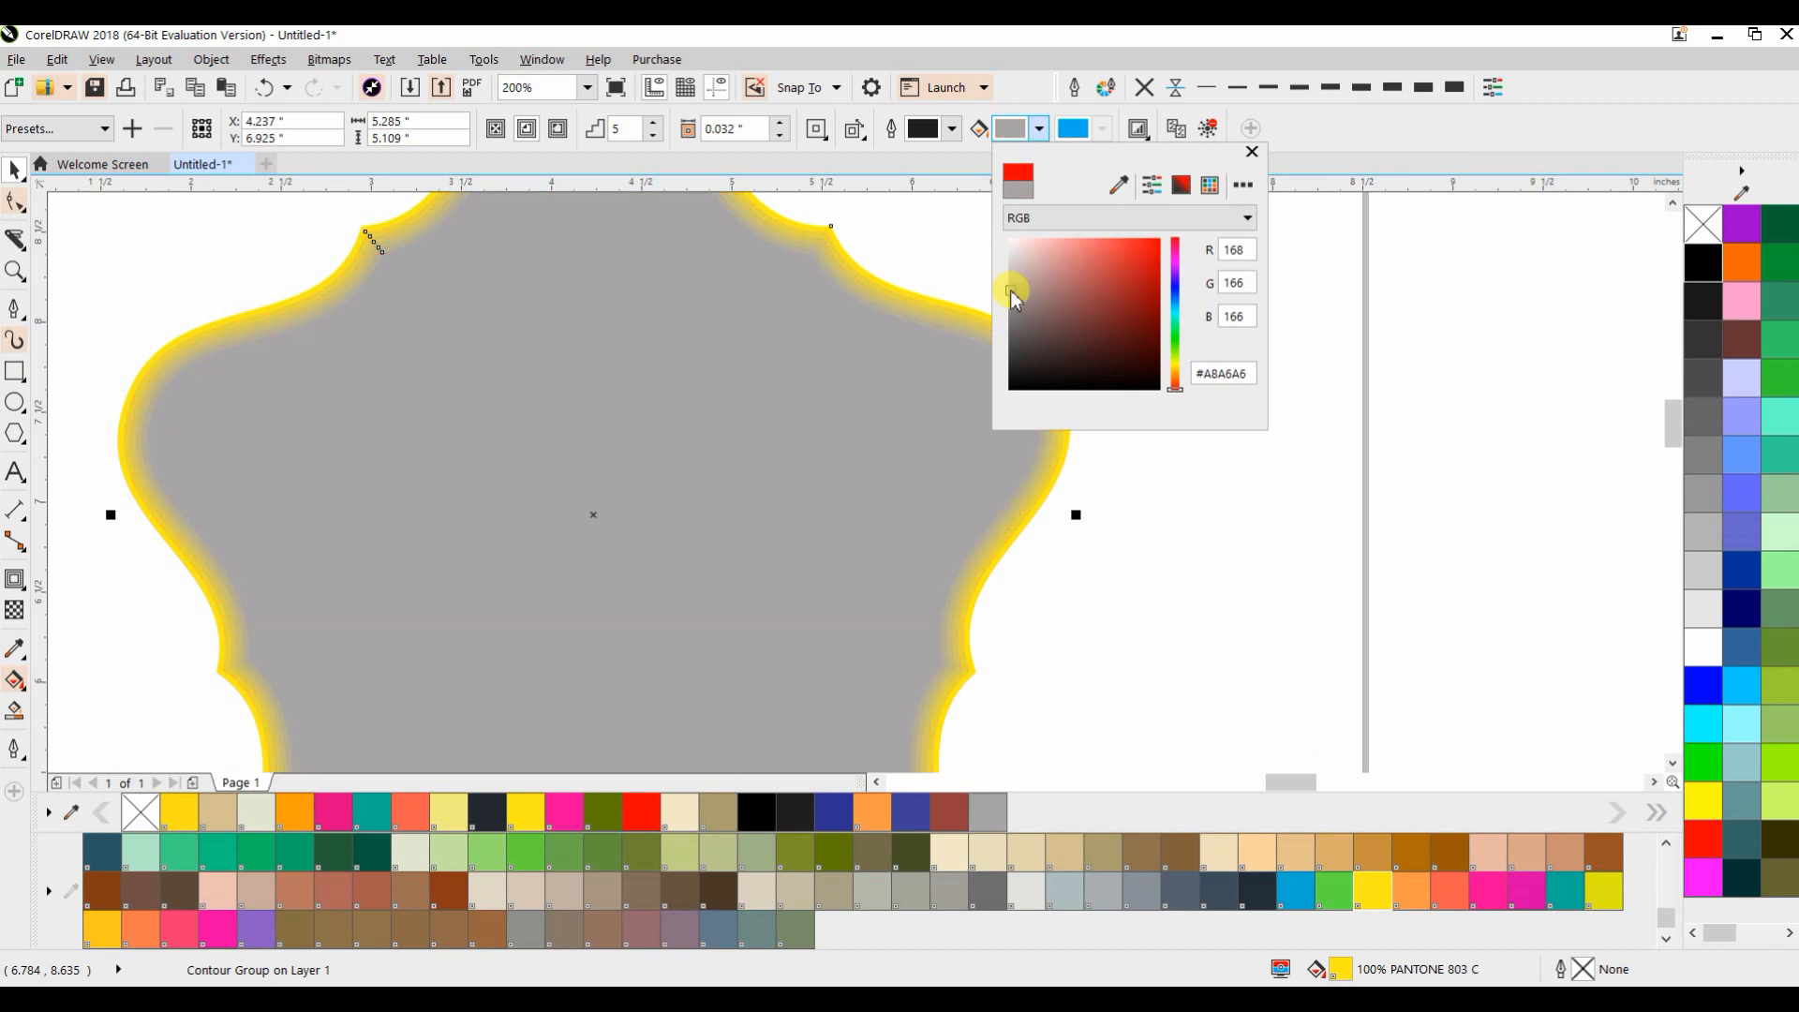
Try PANTONE 806 C as the star's fill, change it to red, and move the star off the page near the tan frames
scroll(892, 313, "down", 2)
scroll(891, 313, "up", 1)
left_click(1487, 895)
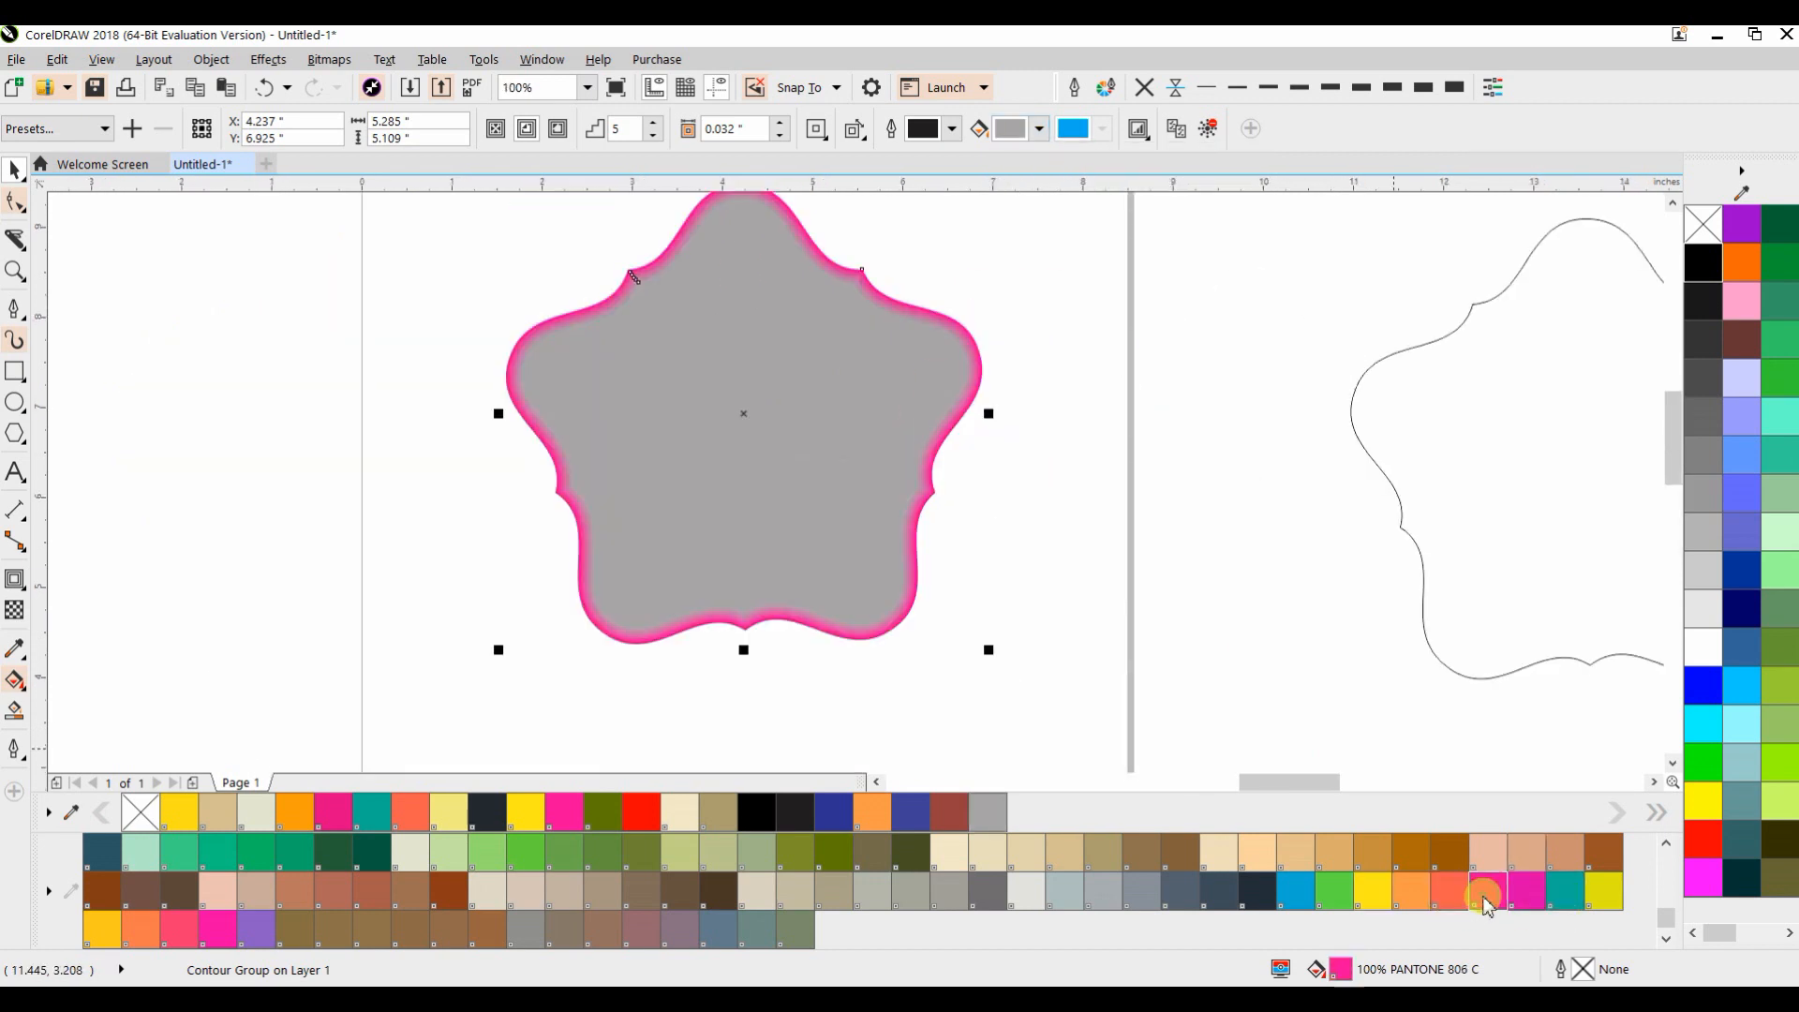
left_click(1703, 840)
scroll(995, 537, "down", 2)
left_click_drag(984, 525, 1642, 559)
Move the unfilled star outline onto the page and set its number of sides to 4
left_click_drag(1207, 558, 999, 536)
left_click(643, 135)
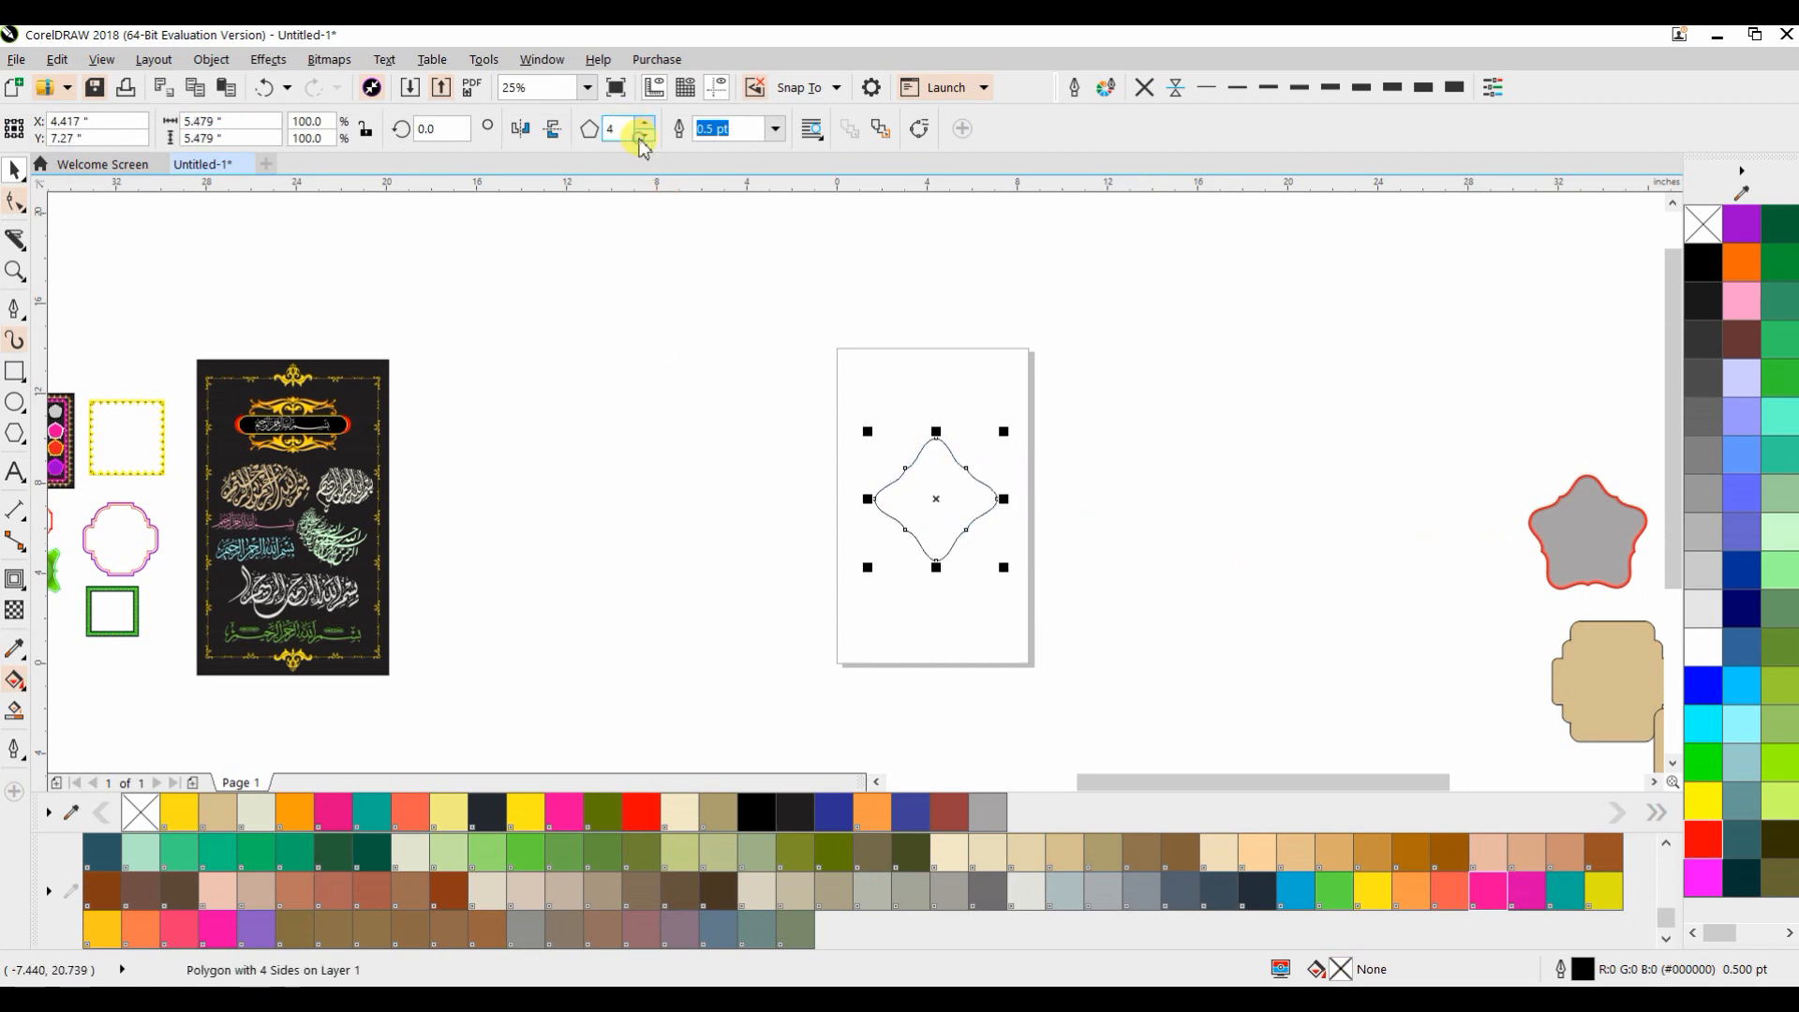
left_click(1218, 496)
Pull the notch nodes of the four-sided outline inward so that it forms a narrower cross
left_click_drag(933, 486, 1153, 454)
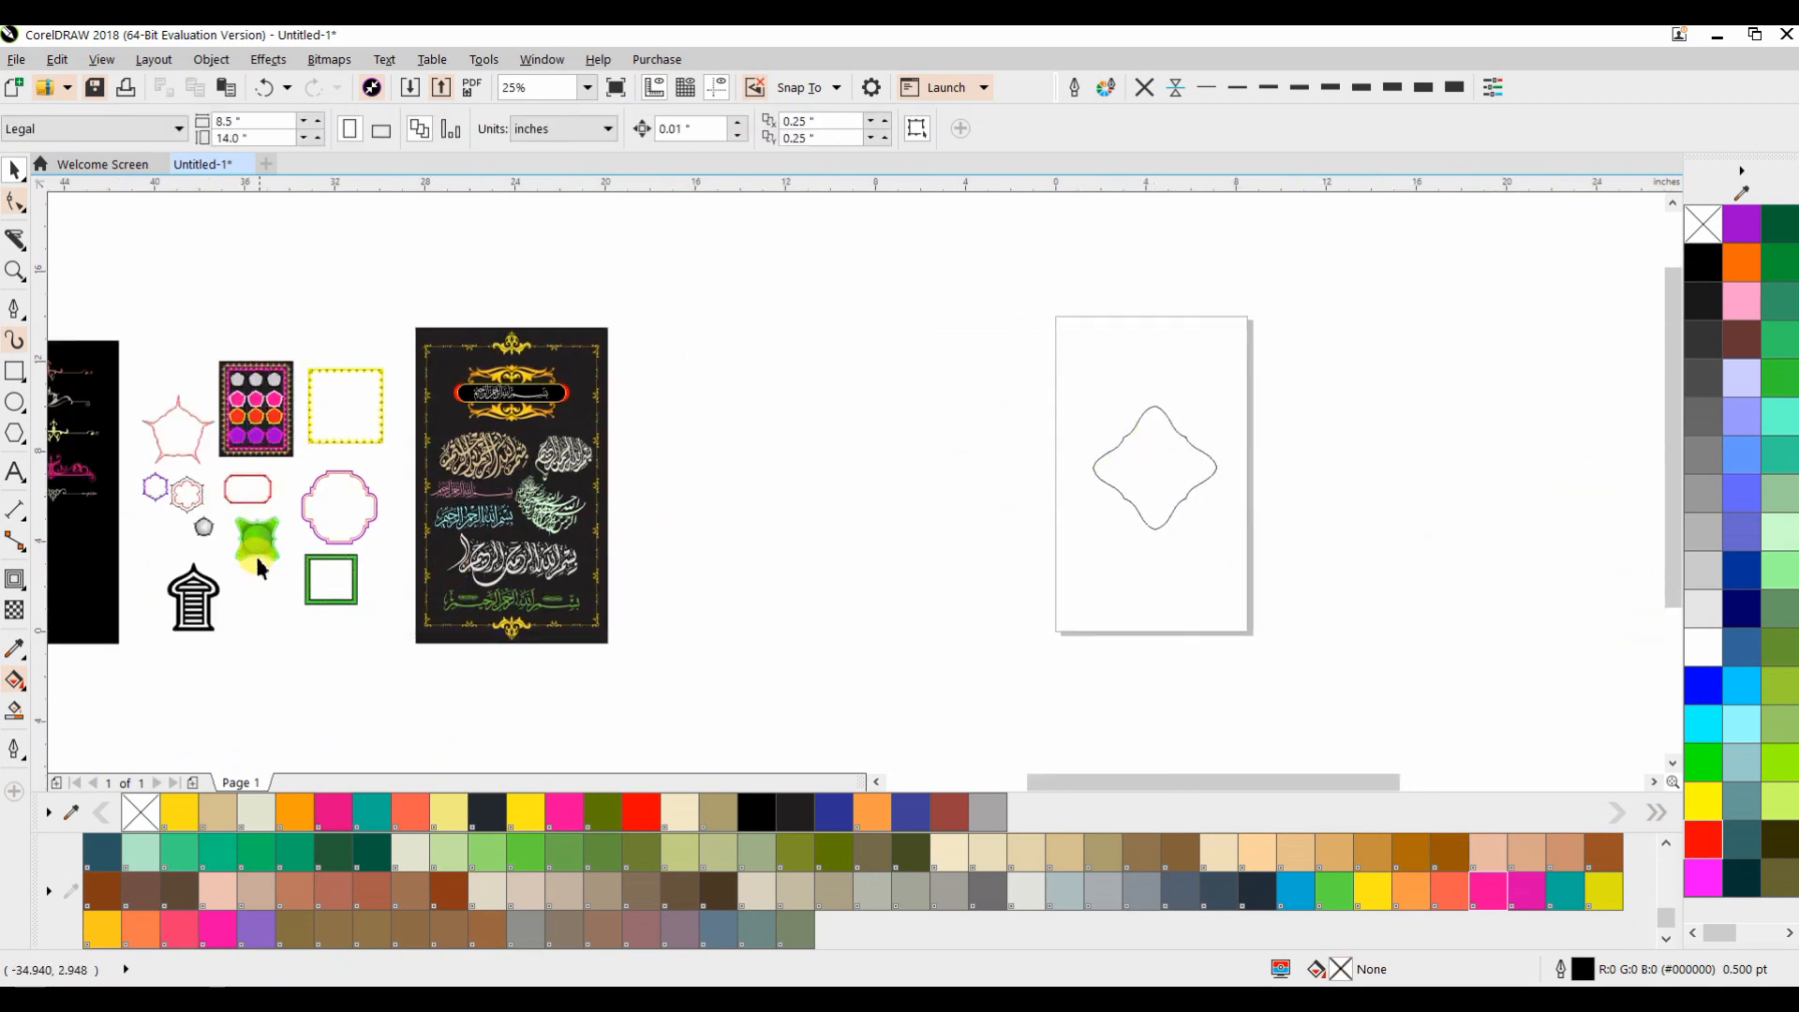
scroll(249, 553, "up", 3)
scroll(317, 480, "down", 2)
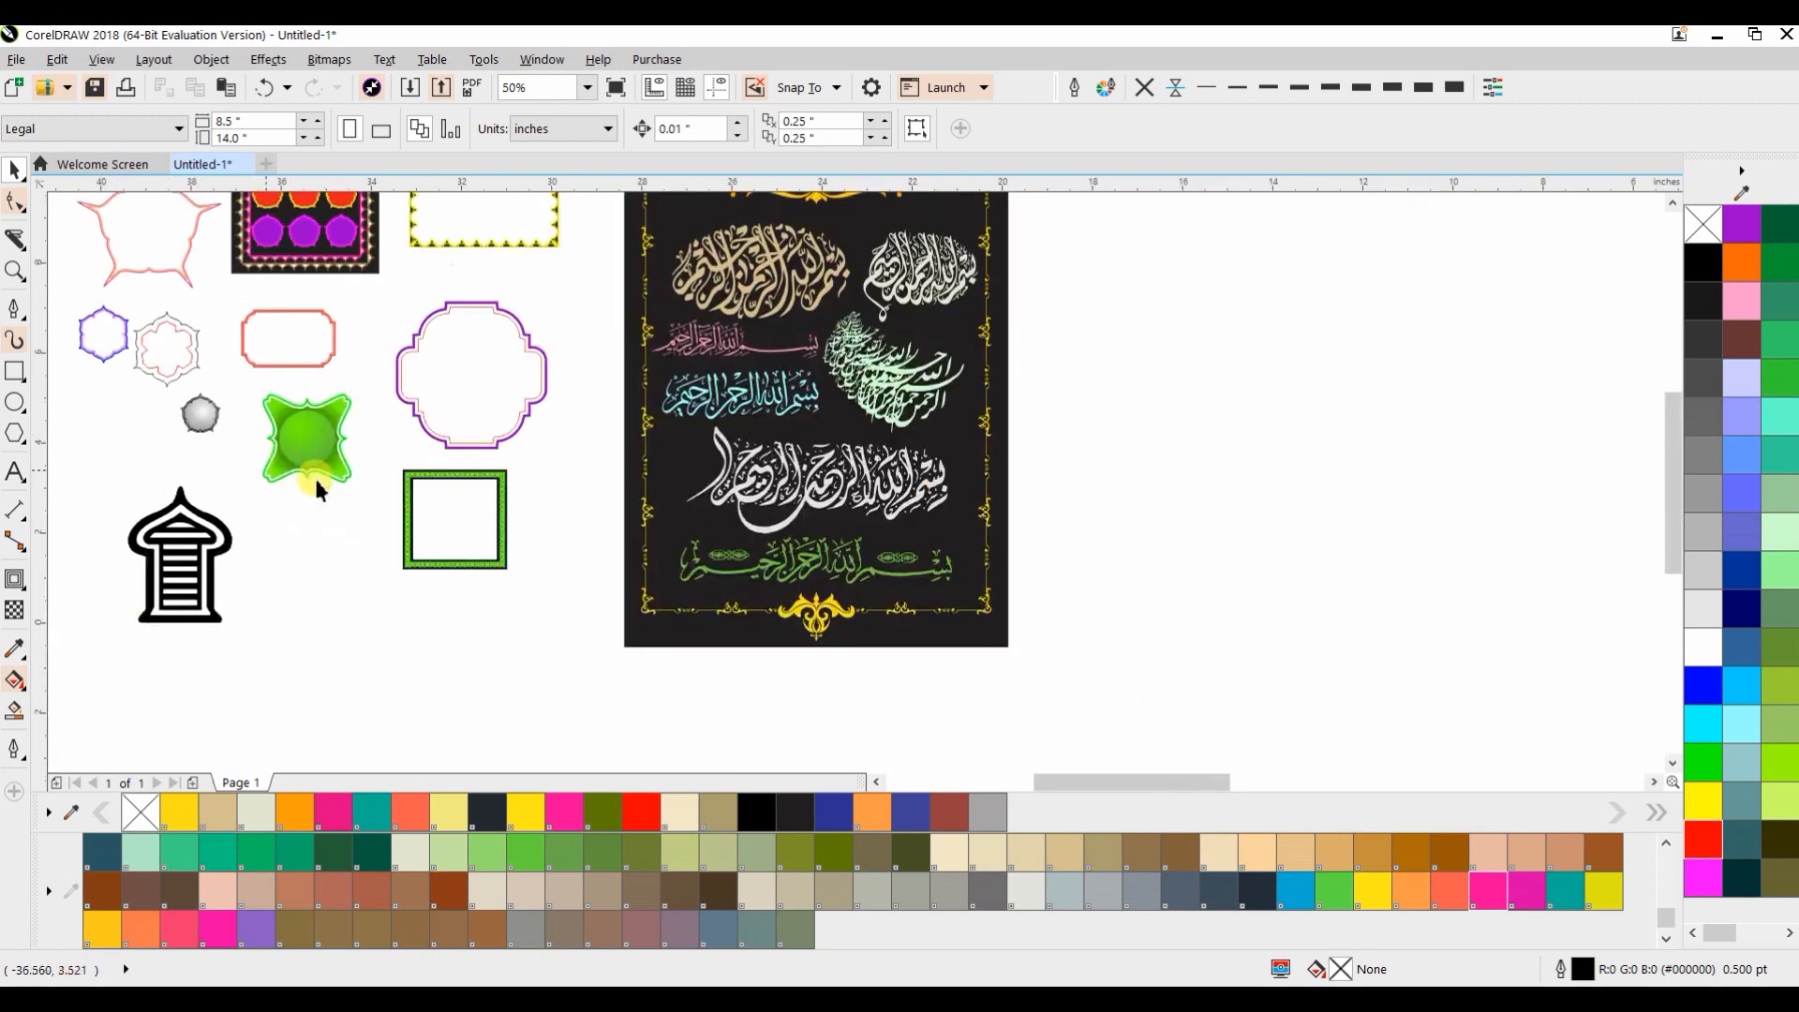
left_click_drag(1203, 461, 472, 466)
left_click_drag(876, 467, 506, 562)
left_click(570, 477)
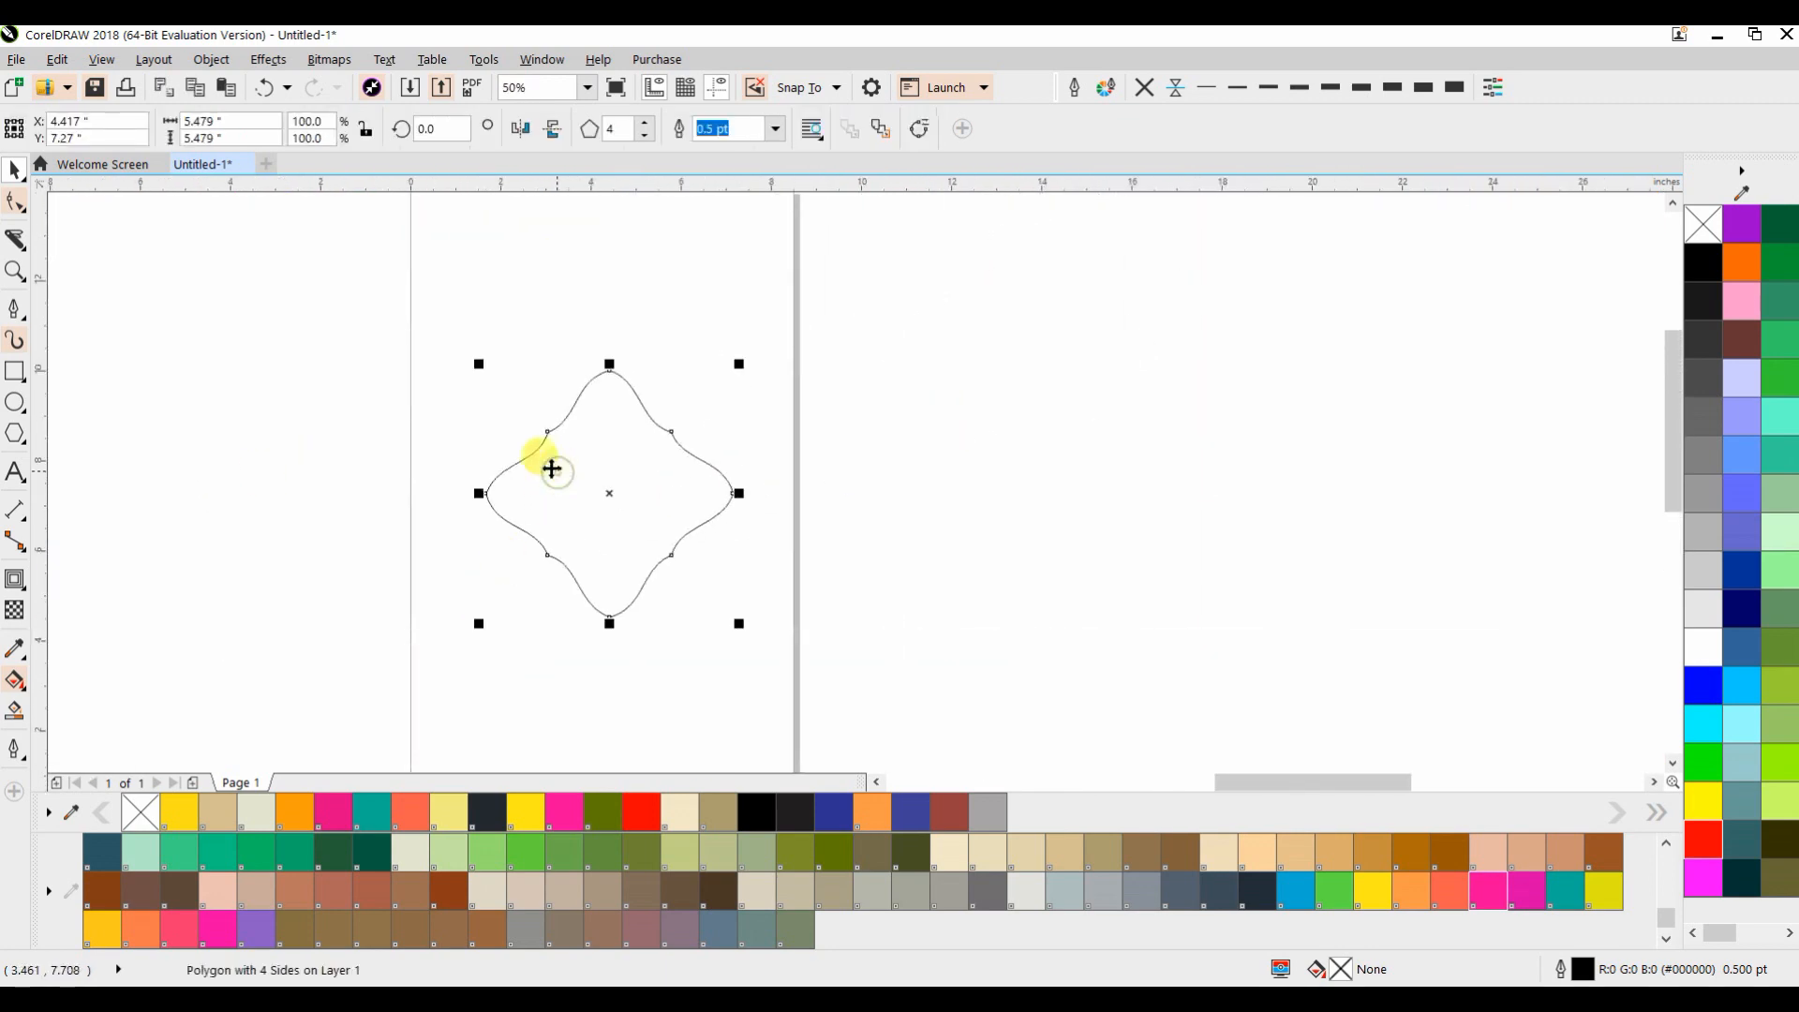
left_click(14, 205)
left_click_drag(549, 433, 574, 457)
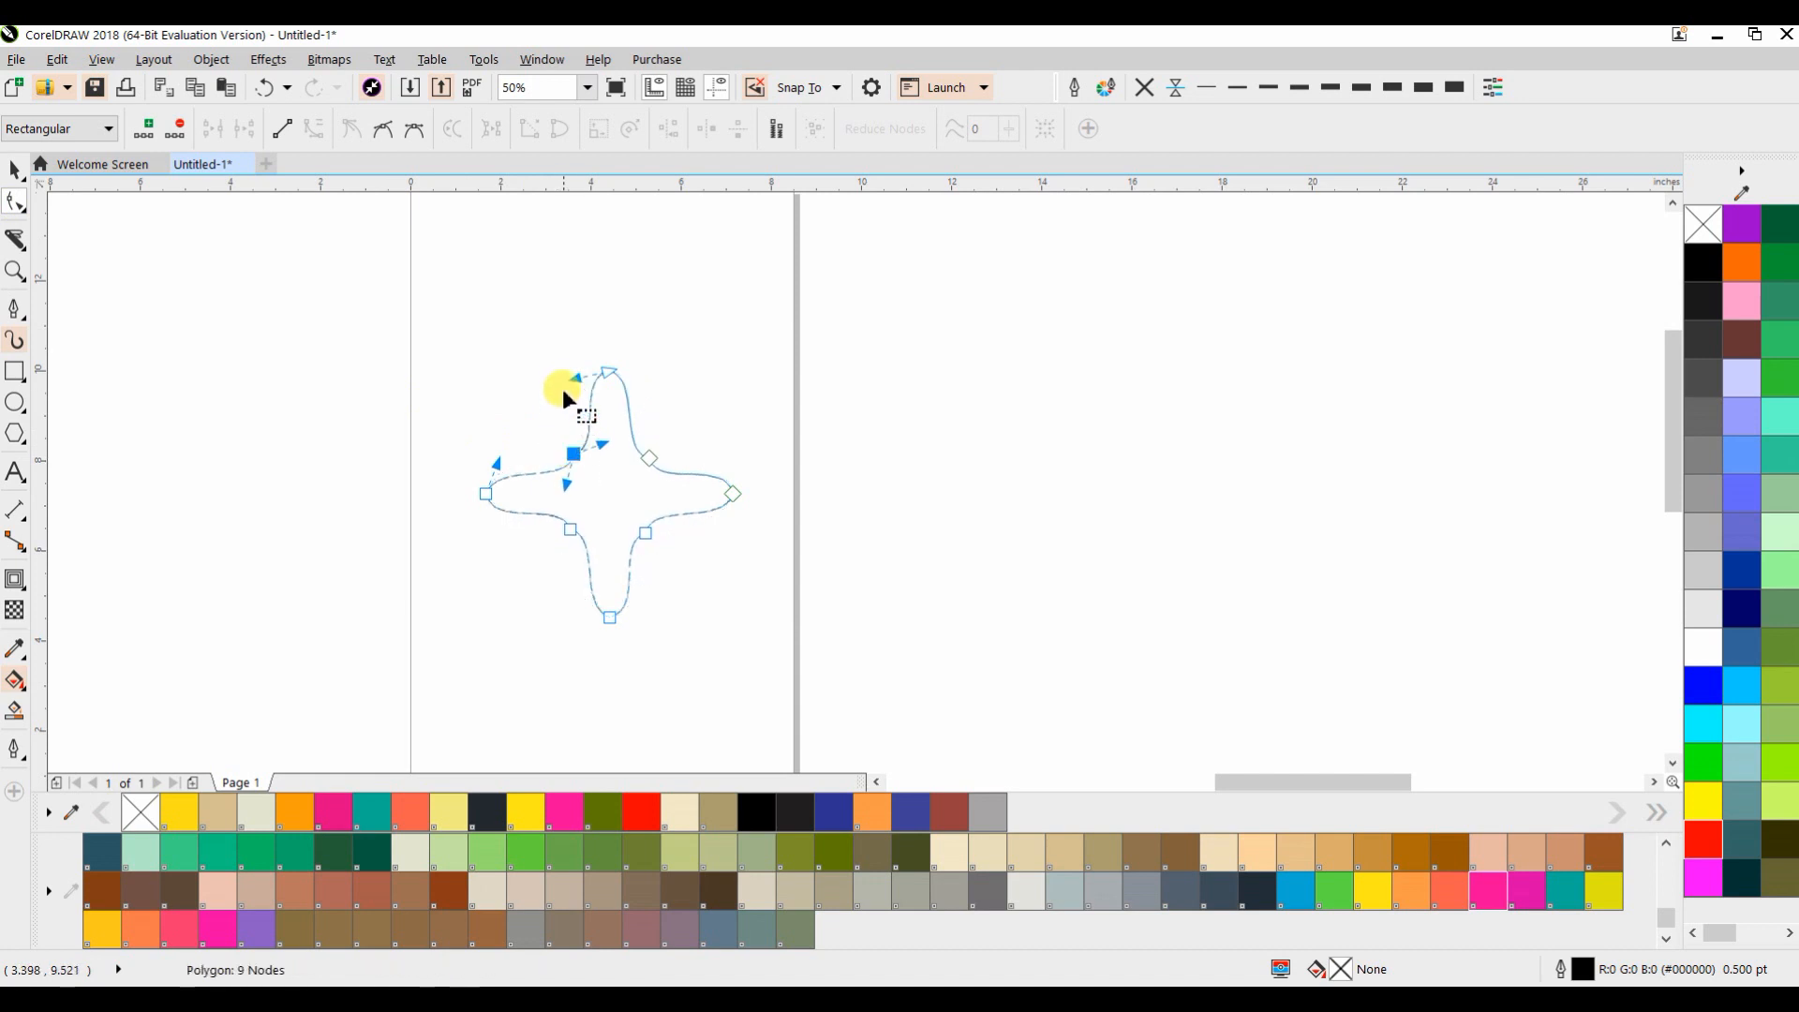
Lengthen the curve handles at the cross's tip for rounder lobes and shape pointed barbs at the notches between them
scroll(577, 403, "up", 1)
left_click_drag(570, 356, 510, 356)
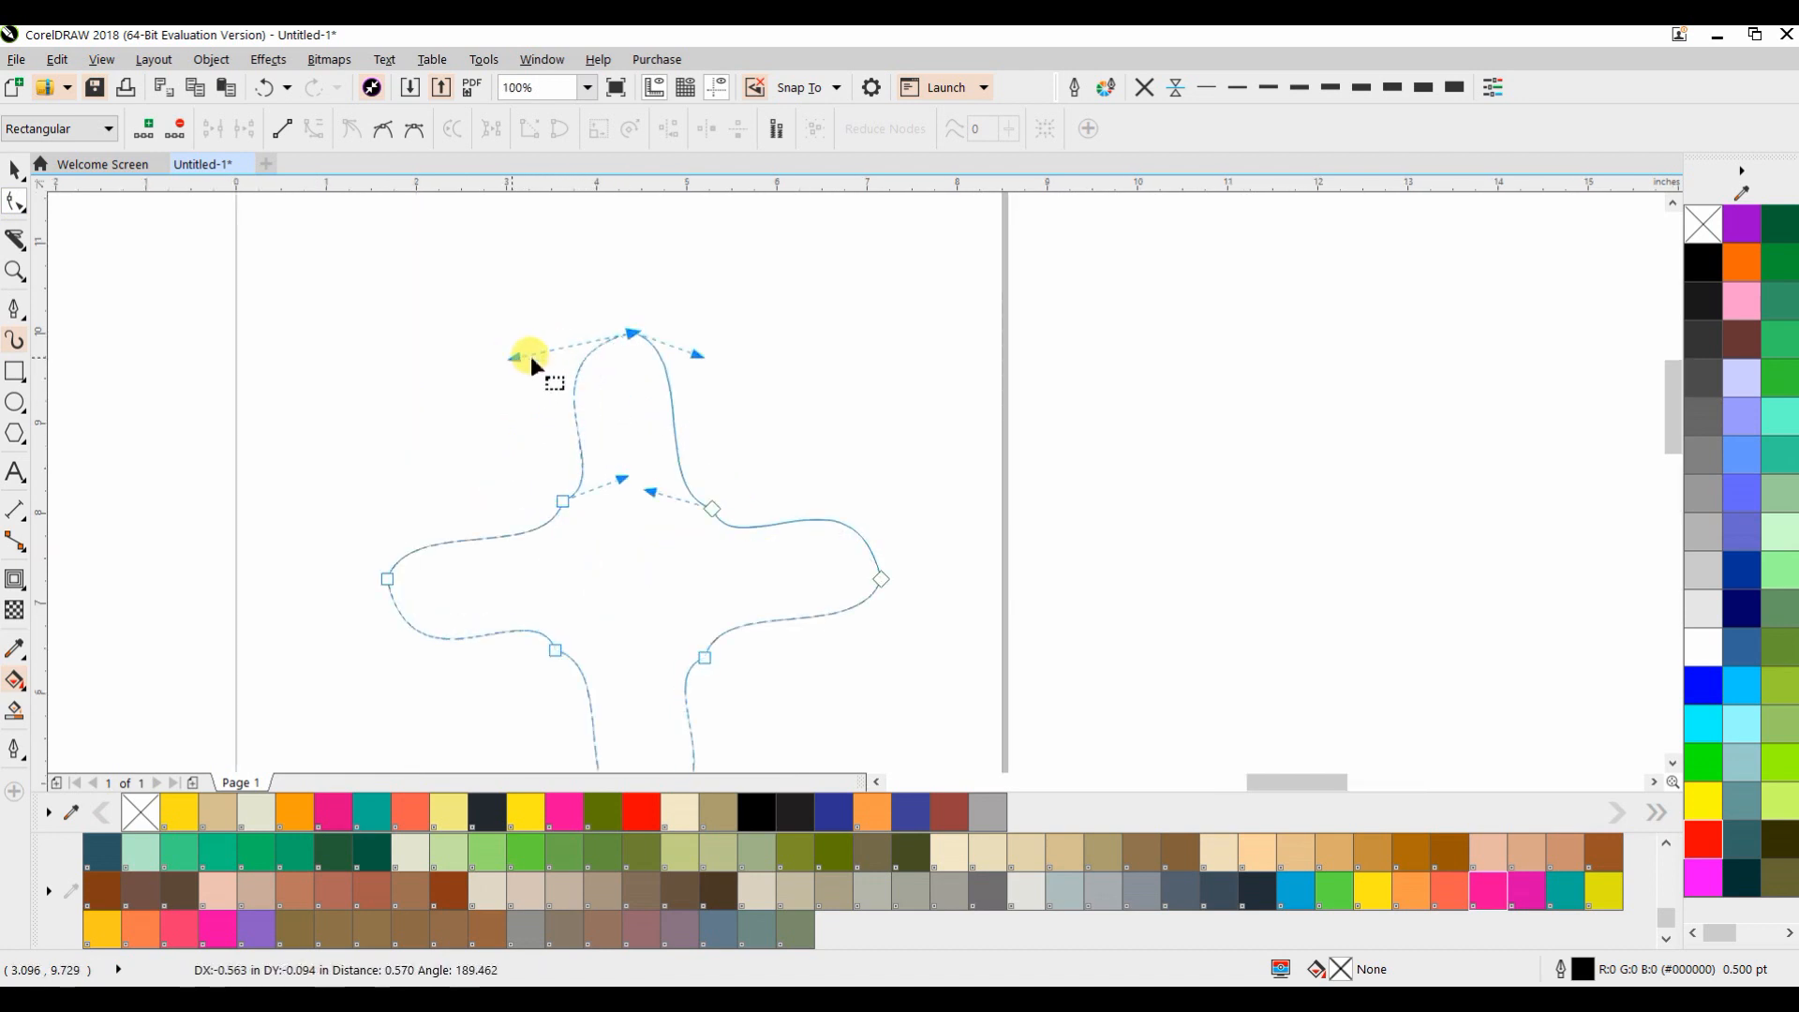
left_click_drag(703, 351, 745, 348)
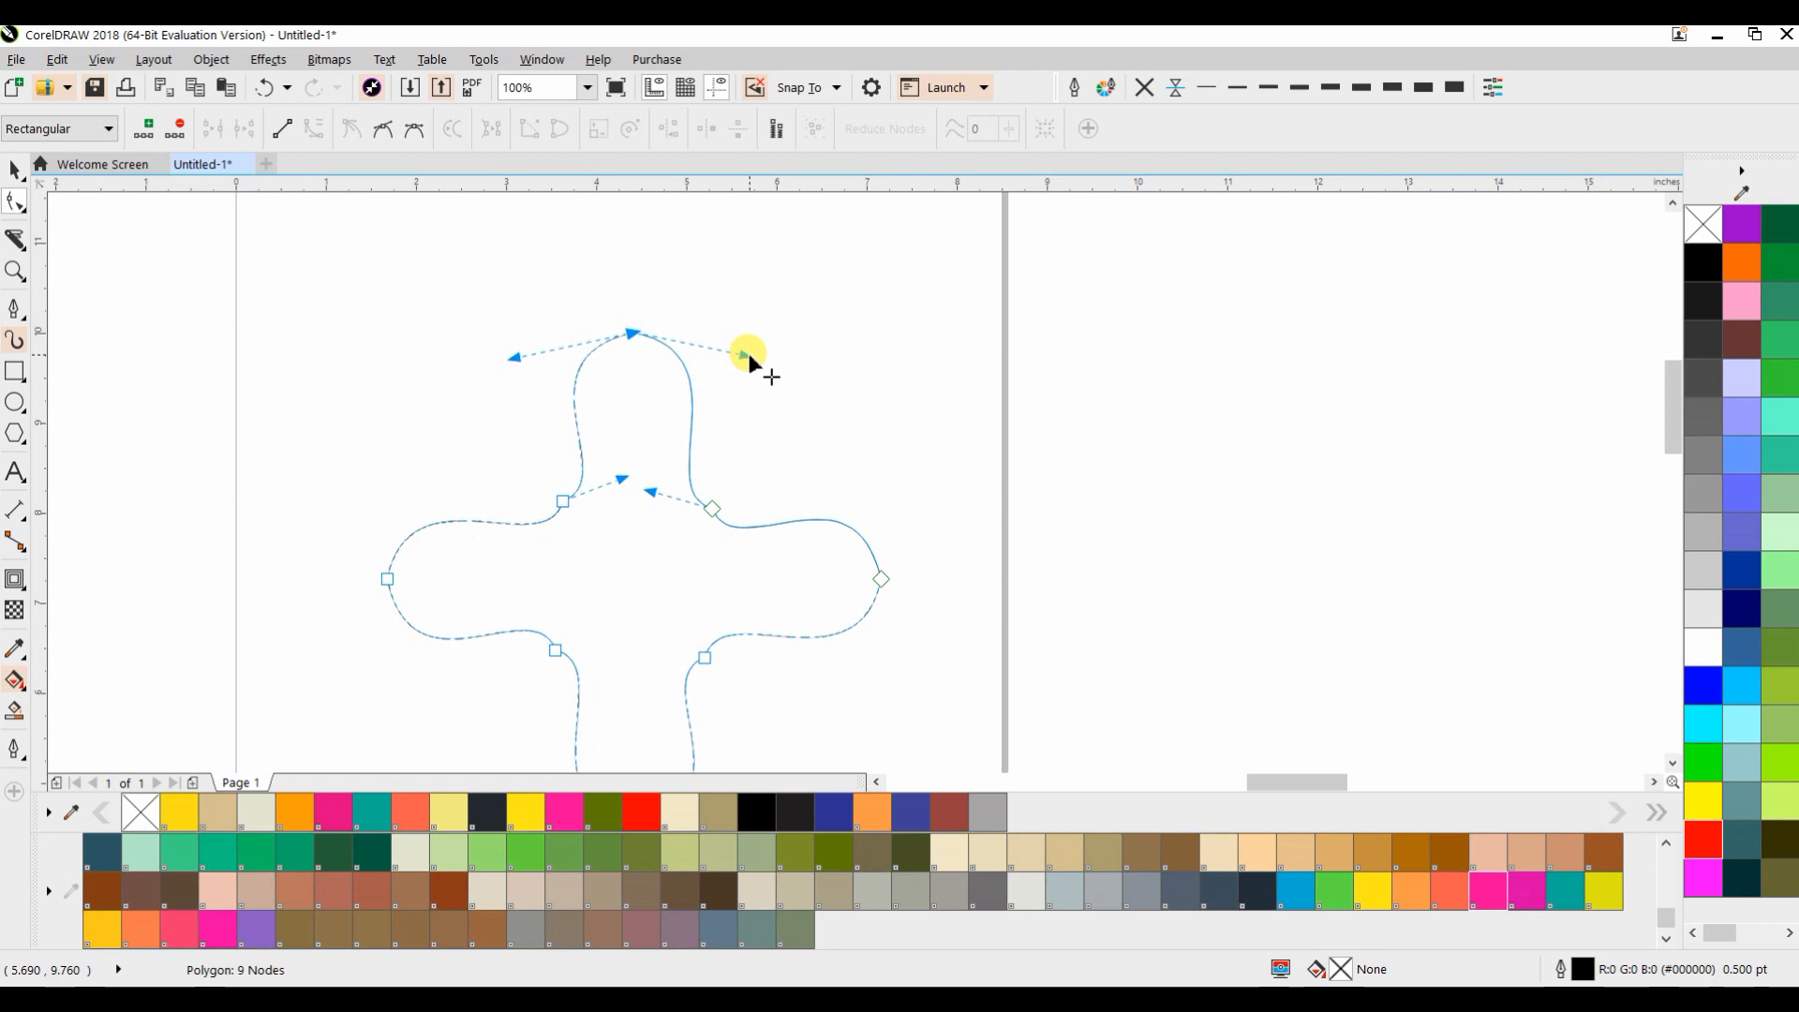
left_click_drag(649, 492, 653, 596)
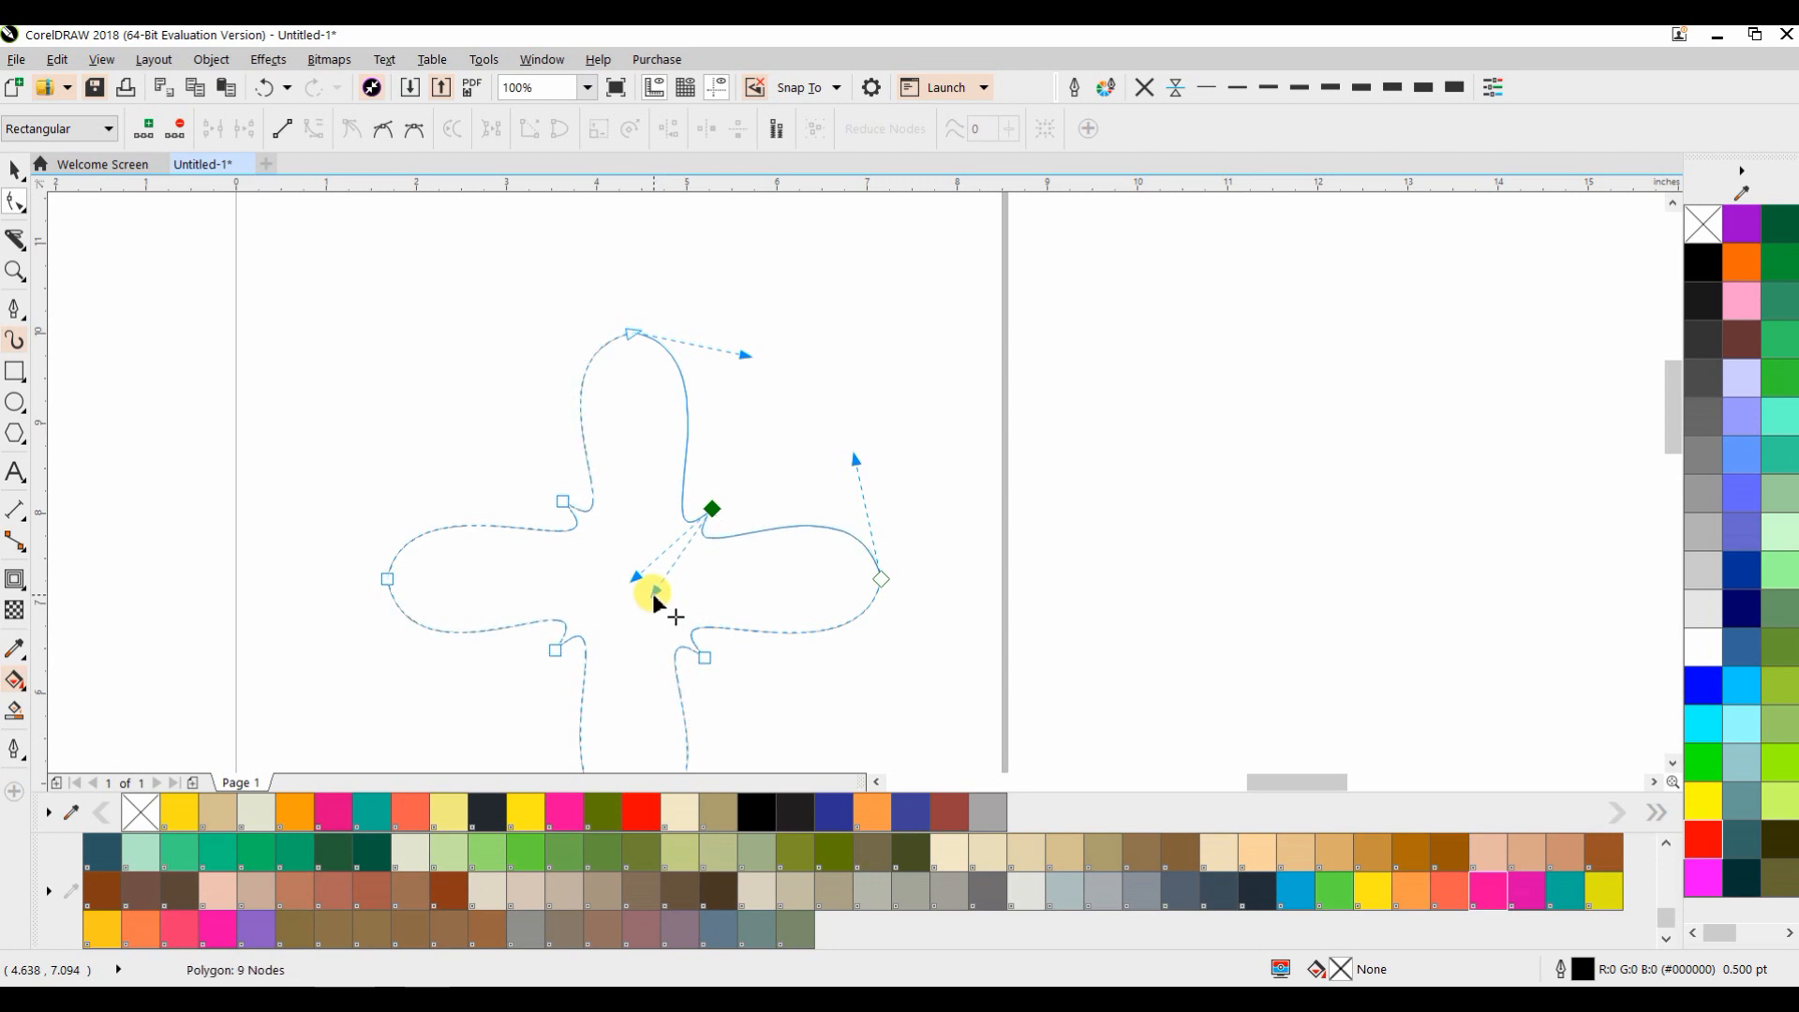
left_click_drag(719, 512, 760, 482)
Delete the reshaped four-lobed outline from the page
left_click(15, 172)
scroll(811, 413, "down", 2)
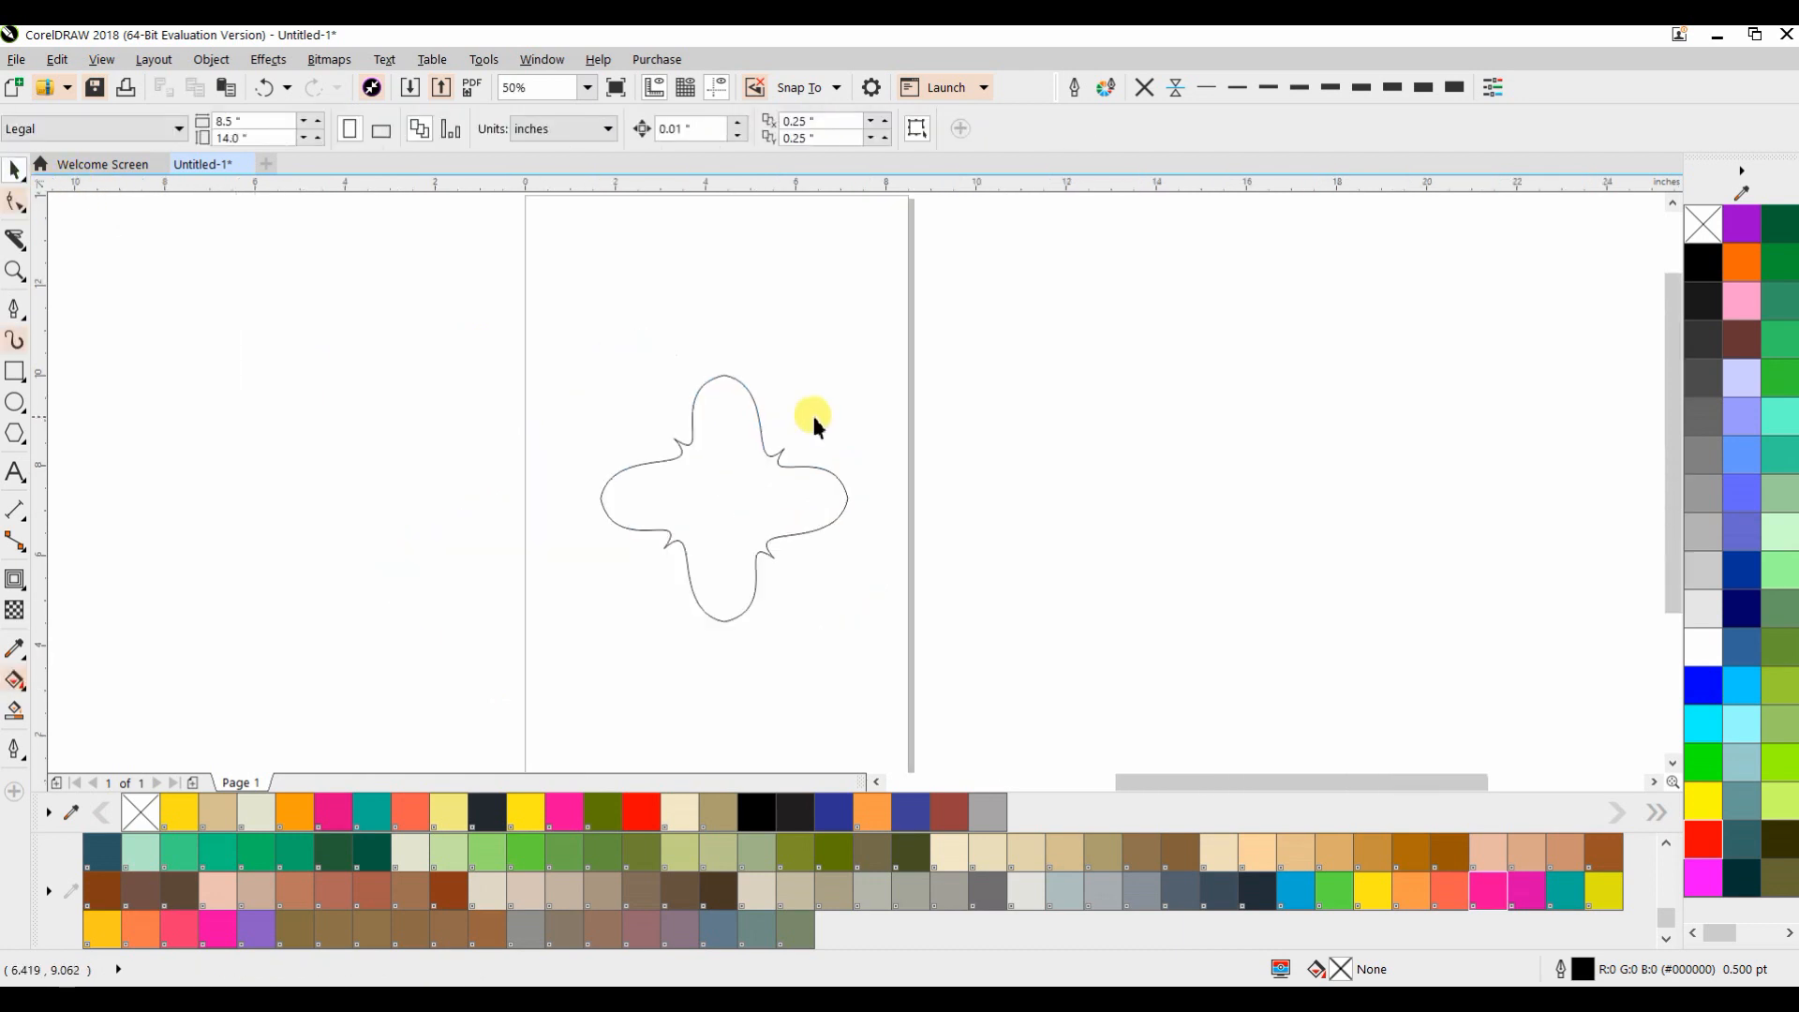
left_click(778, 467)
left_click(788, 479)
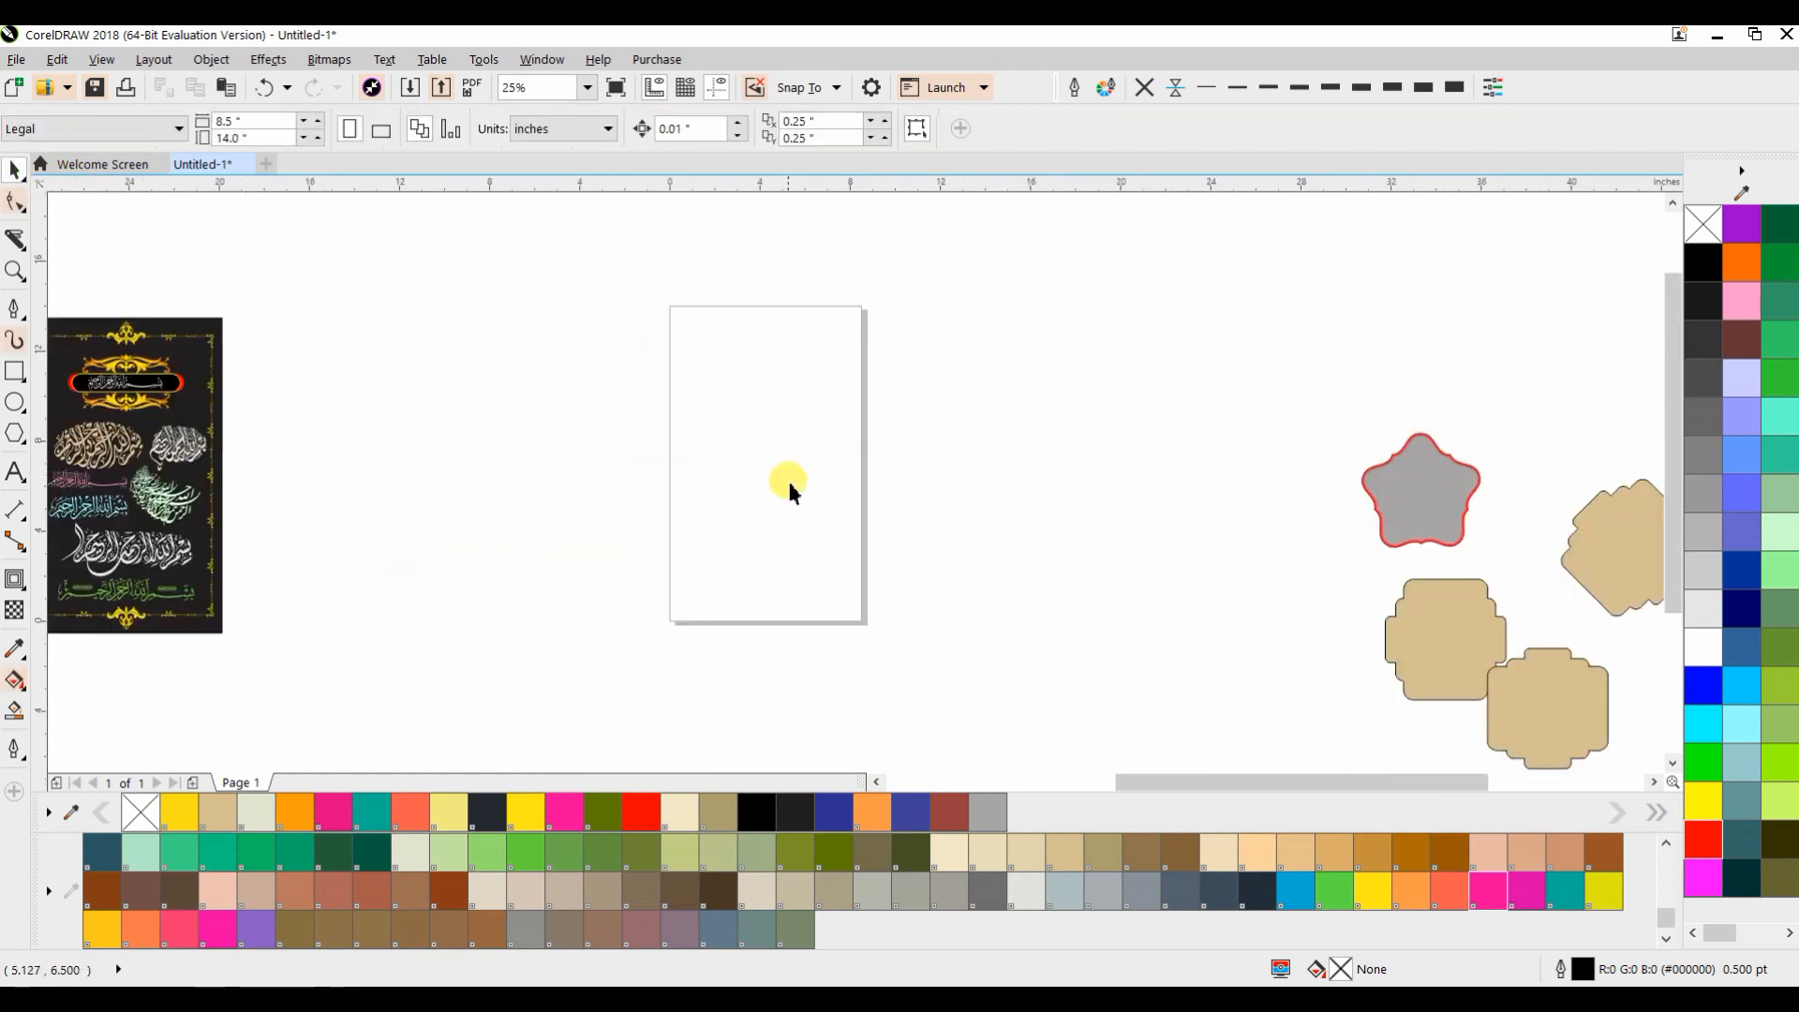
Set the number of sides of the blue scalloped sample frame to 9
scroll(787, 480, "down", 1)
scroll(298, 456, "up", 4)
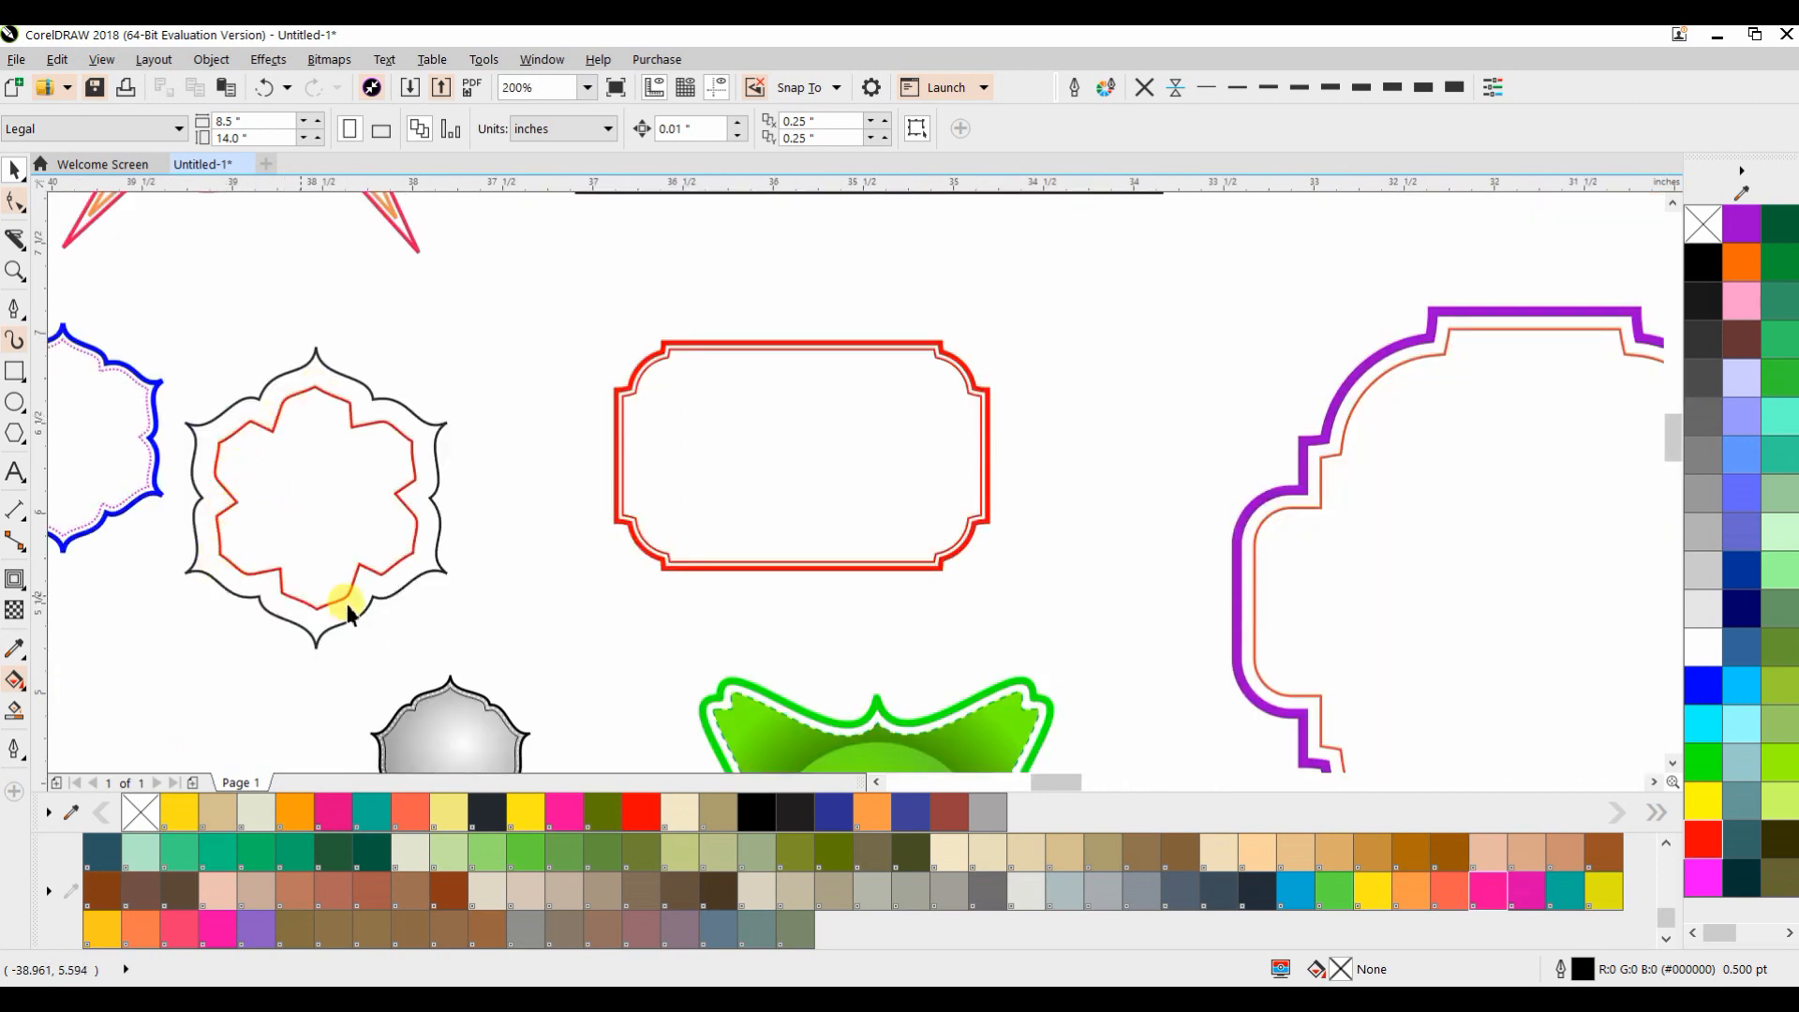
scroll(480, 595, "down", 1)
scroll(486, 611, "up", 2)
scroll(692, 394, "down", 2)
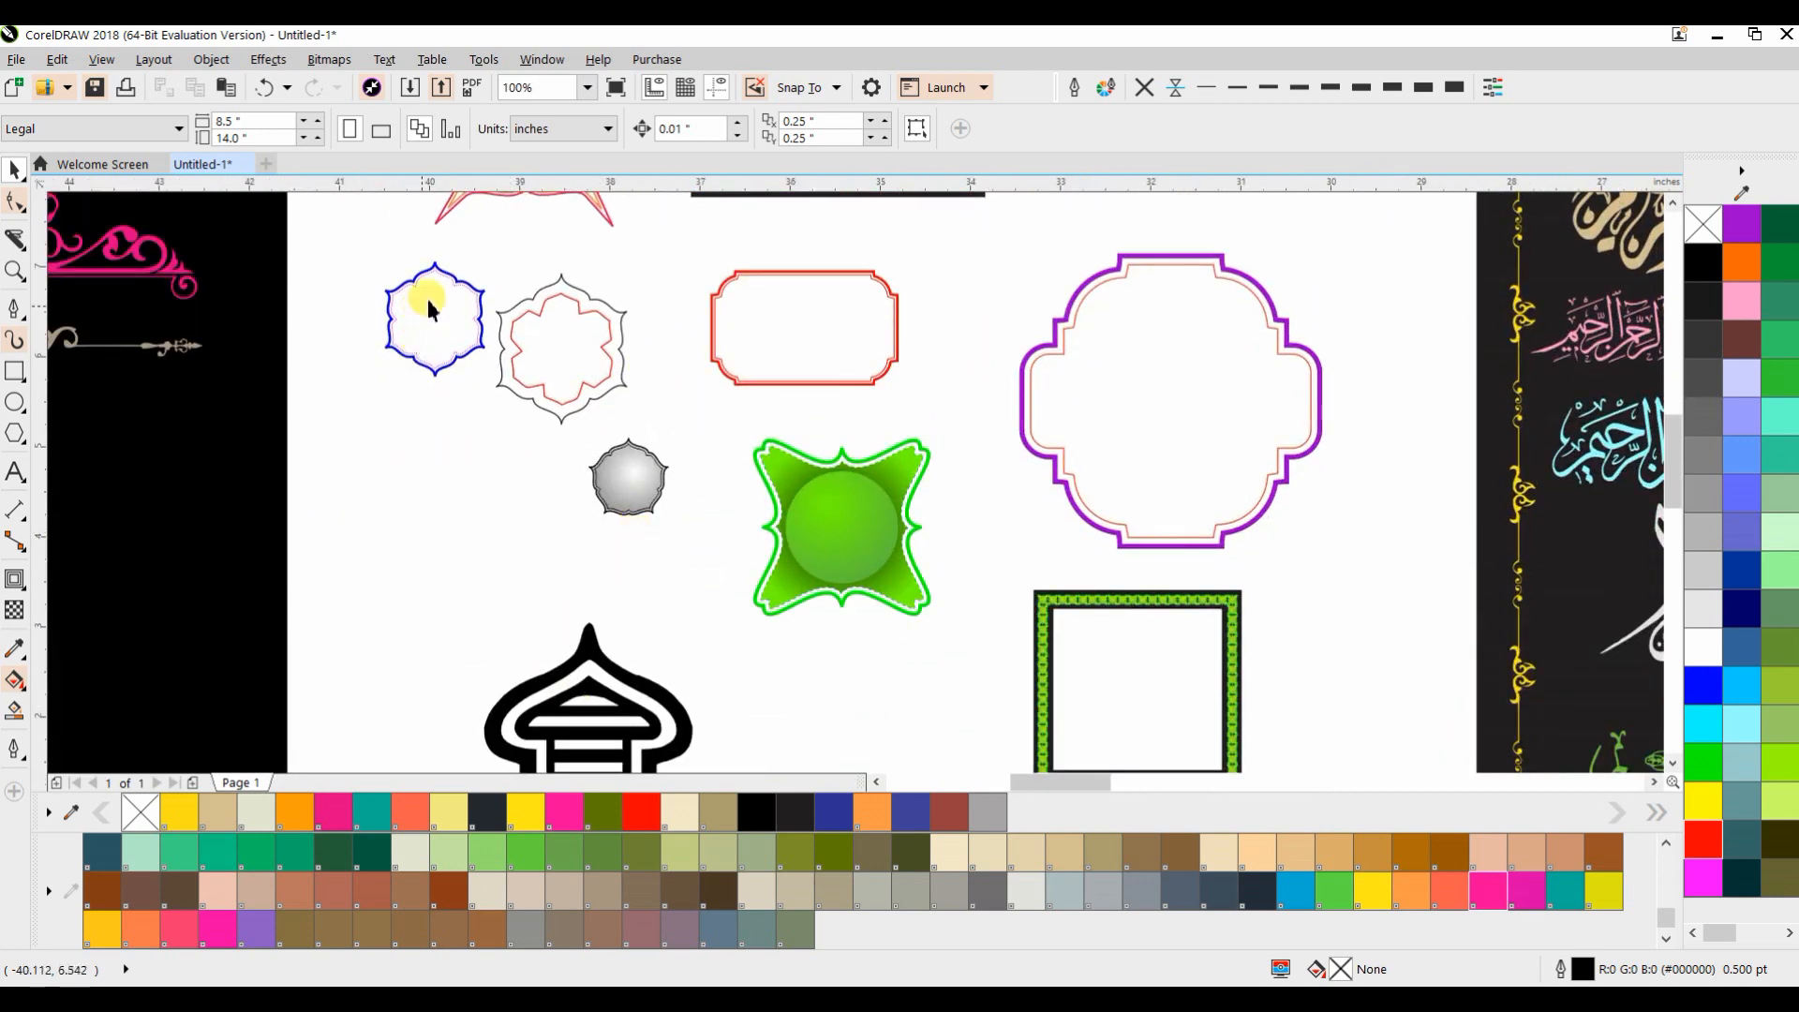
scroll(524, 309, "up", 2)
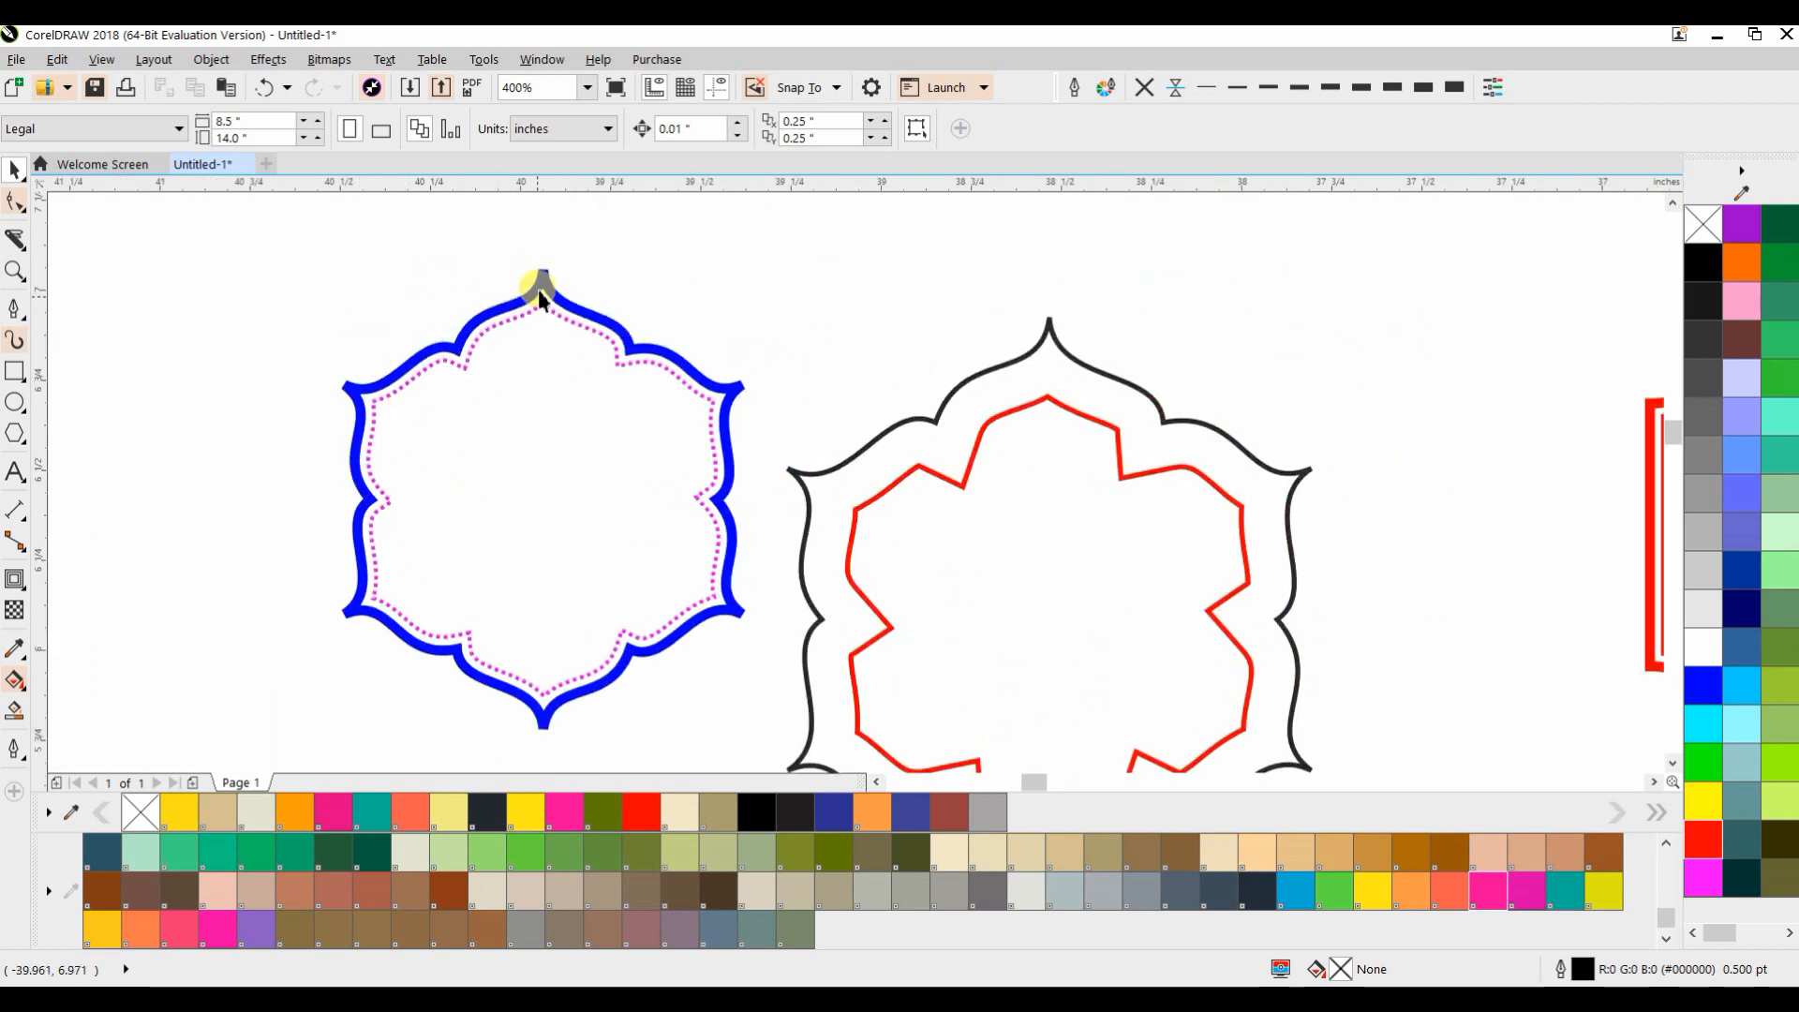
left_click(587, 319)
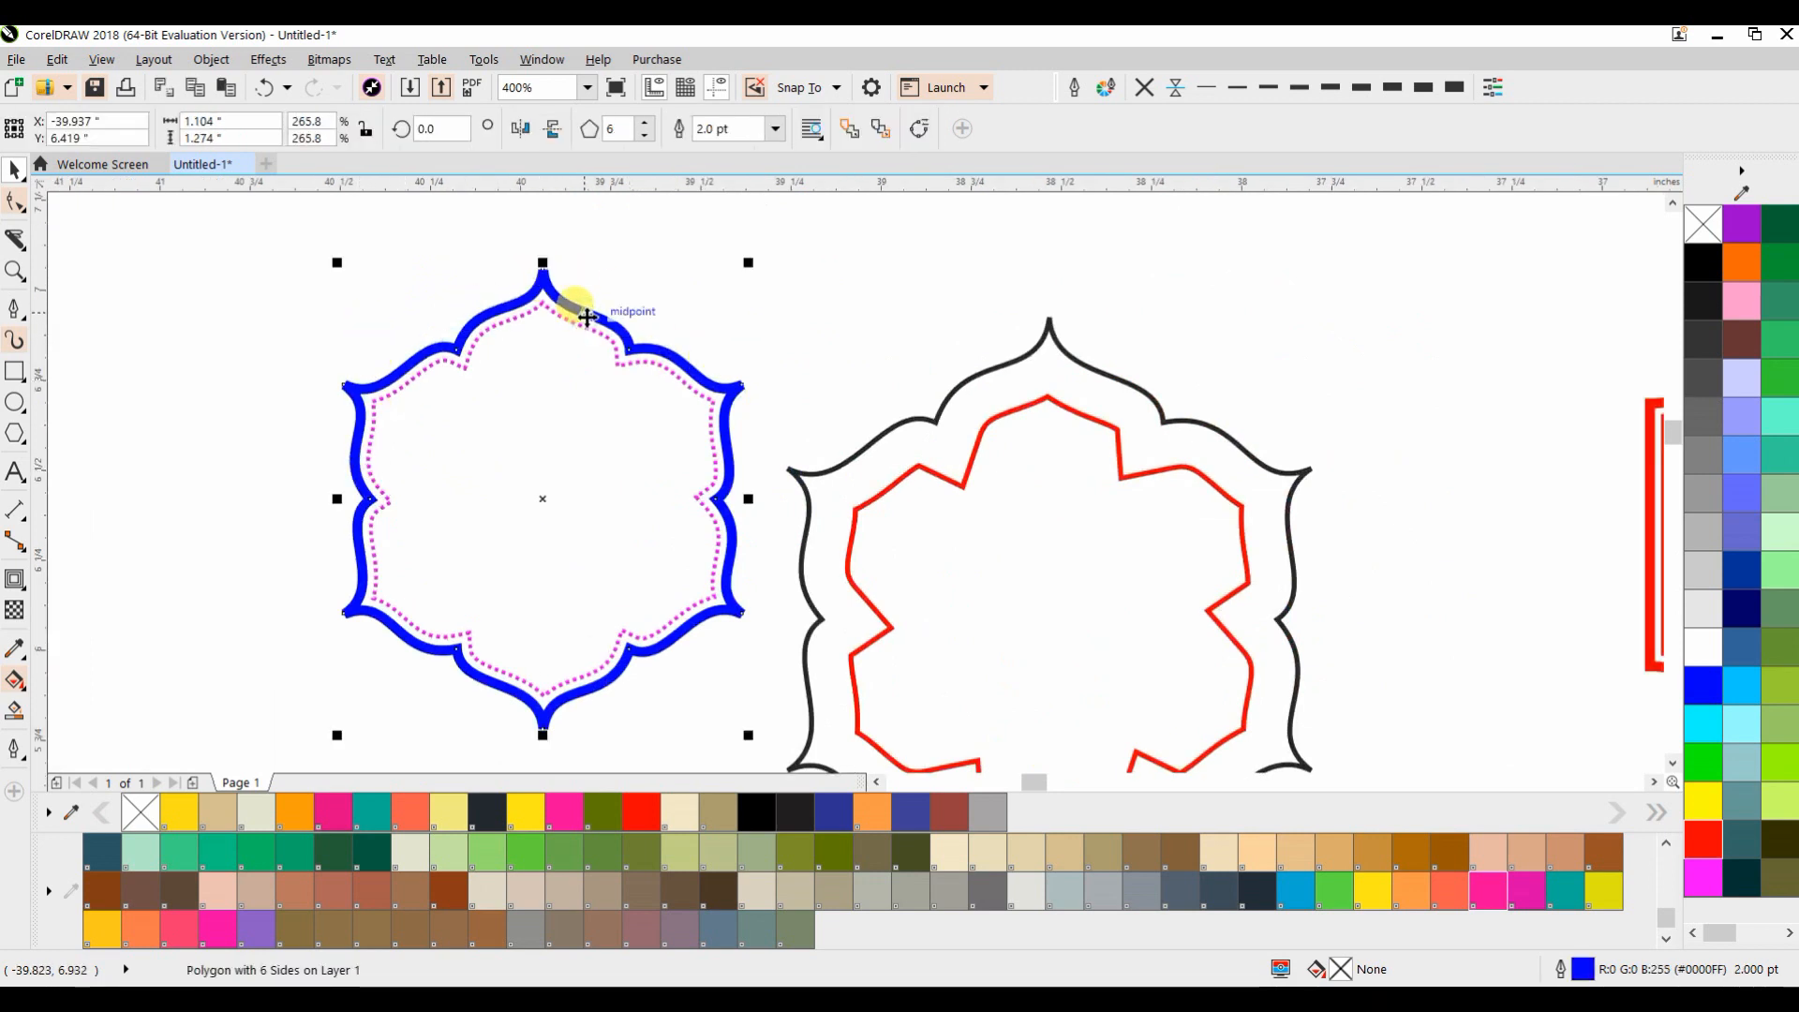
left_click(644, 128)
left_click(644, 128)
left_click(644, 128)
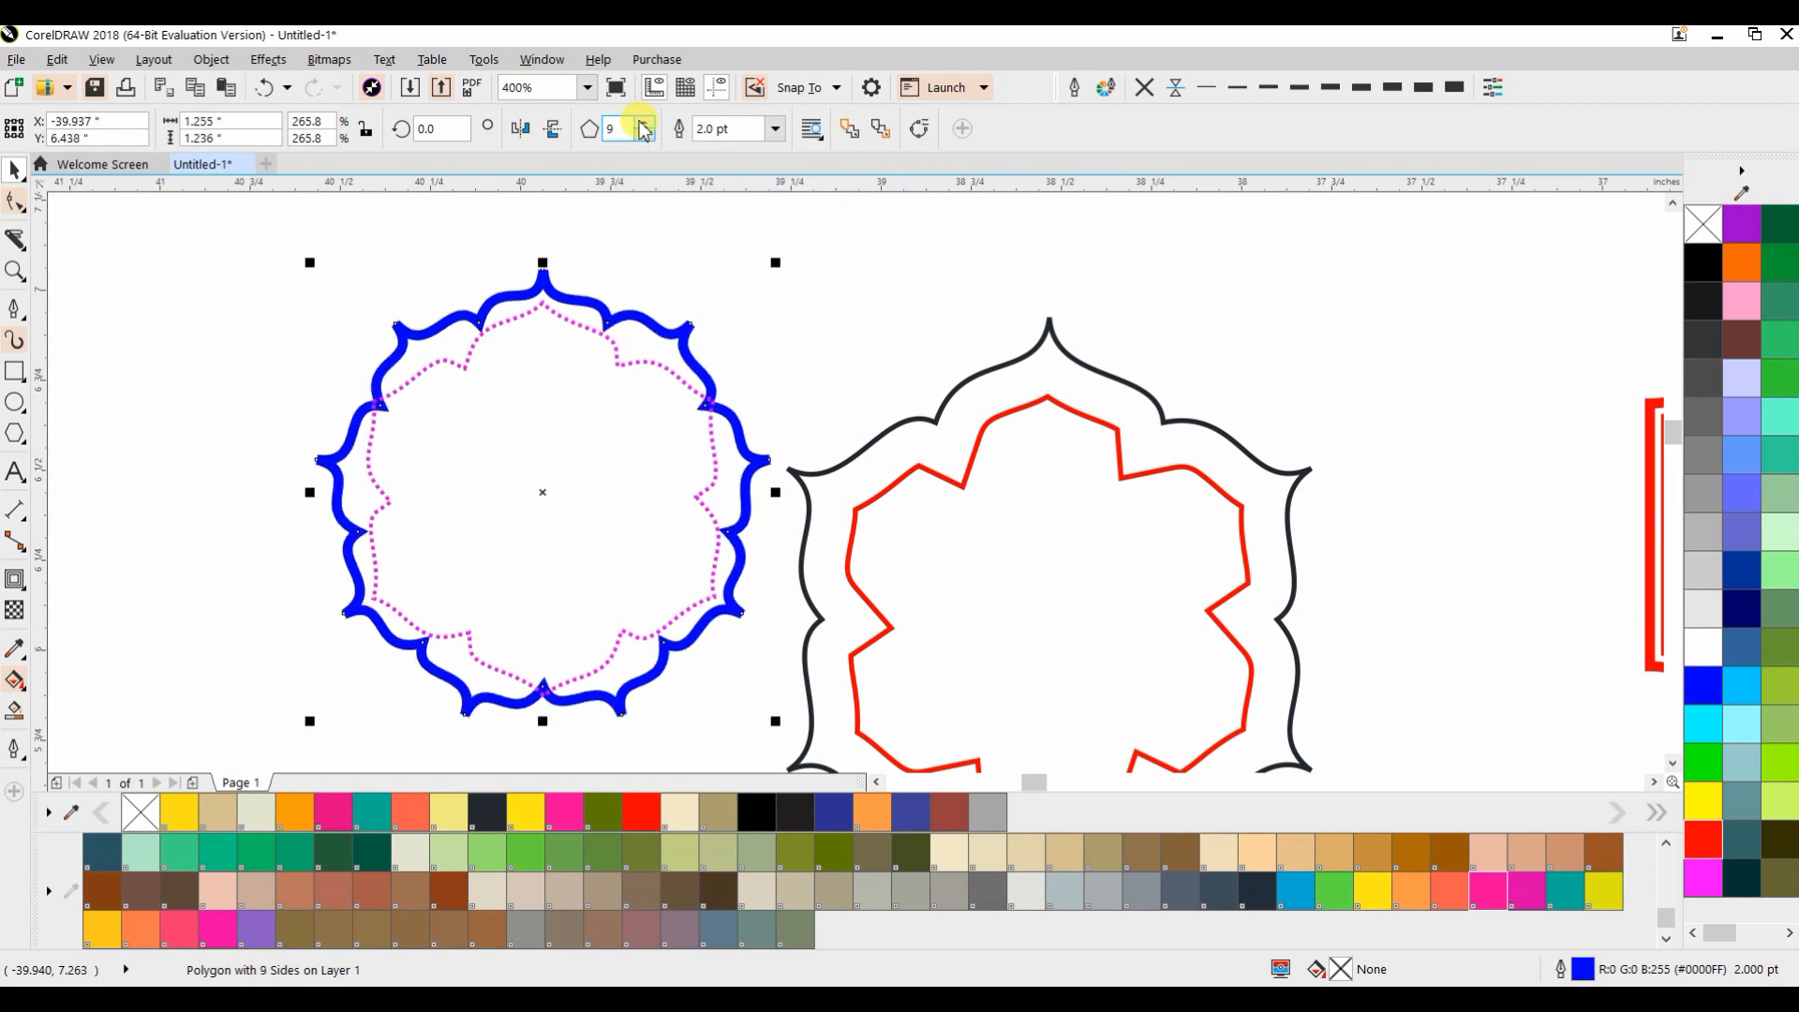
Reduce the blue sample frame to 5 sides, then set it back to 6
left_click(644, 137)
left_click(644, 137)
left_click(643, 137)
left_click(643, 137)
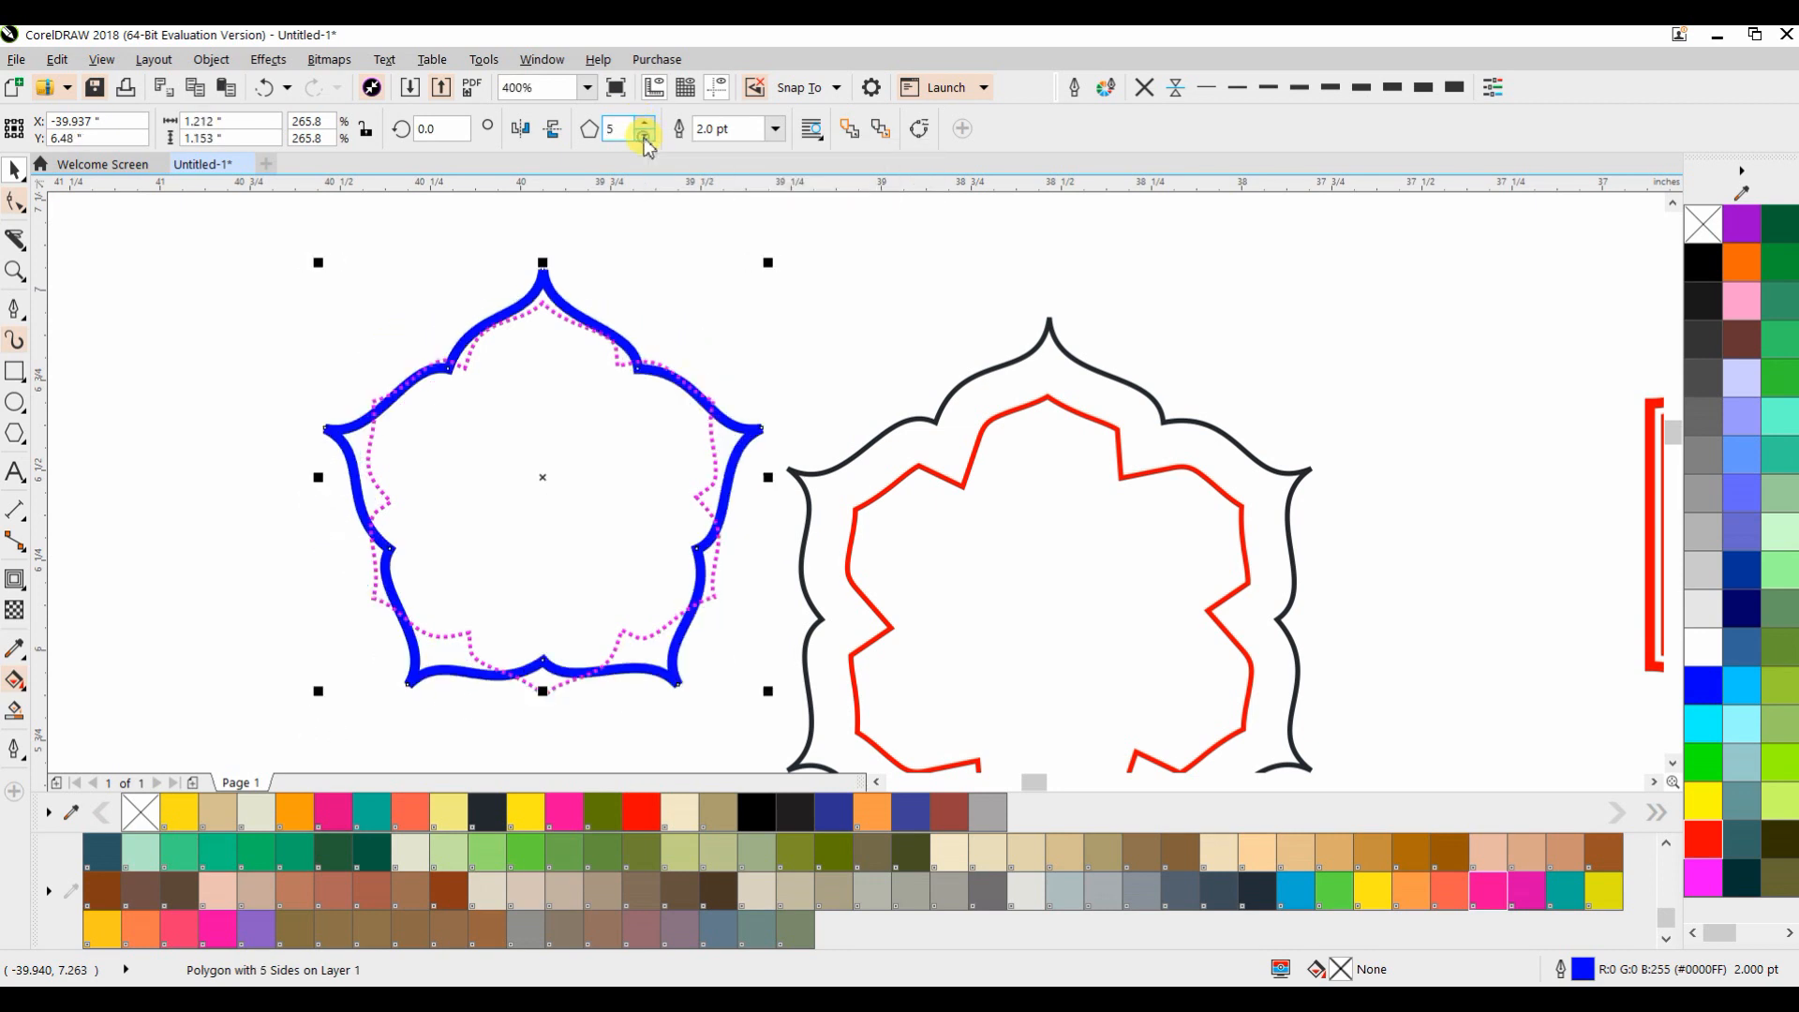
left_click(644, 128)
left_click(630, 208)
Draw a wide rectangle about 7.15 × 1.19 inches and move it inside the page, near its horizontal centre
scroll(614, 266, "down", 3)
left_click_drag(1038, 303, 209, 402)
left_click_drag(778, 459, 125, 378)
left_click_drag(719, 381, 250, 434)
left_click(13, 371)
left_click_drag(459, 321, 782, 376)
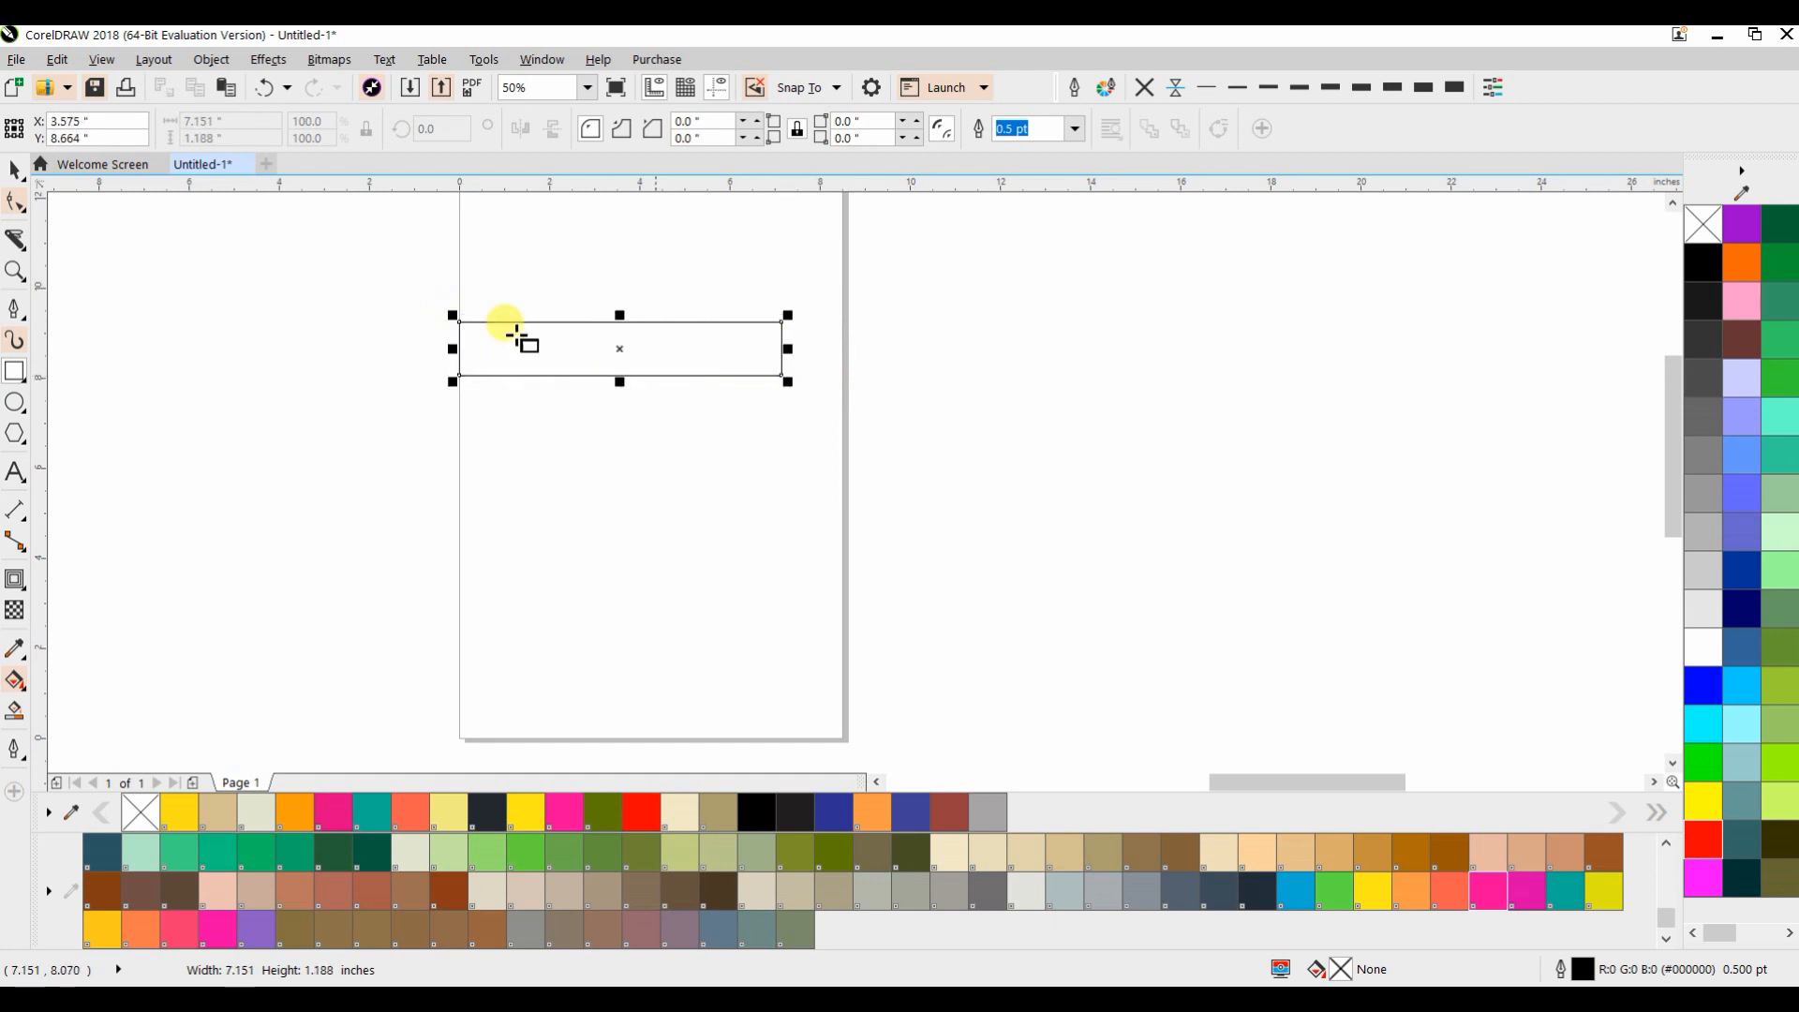
left_click(13, 173)
left_click_drag(619, 349, 573, 335)
left_click(546, 575)
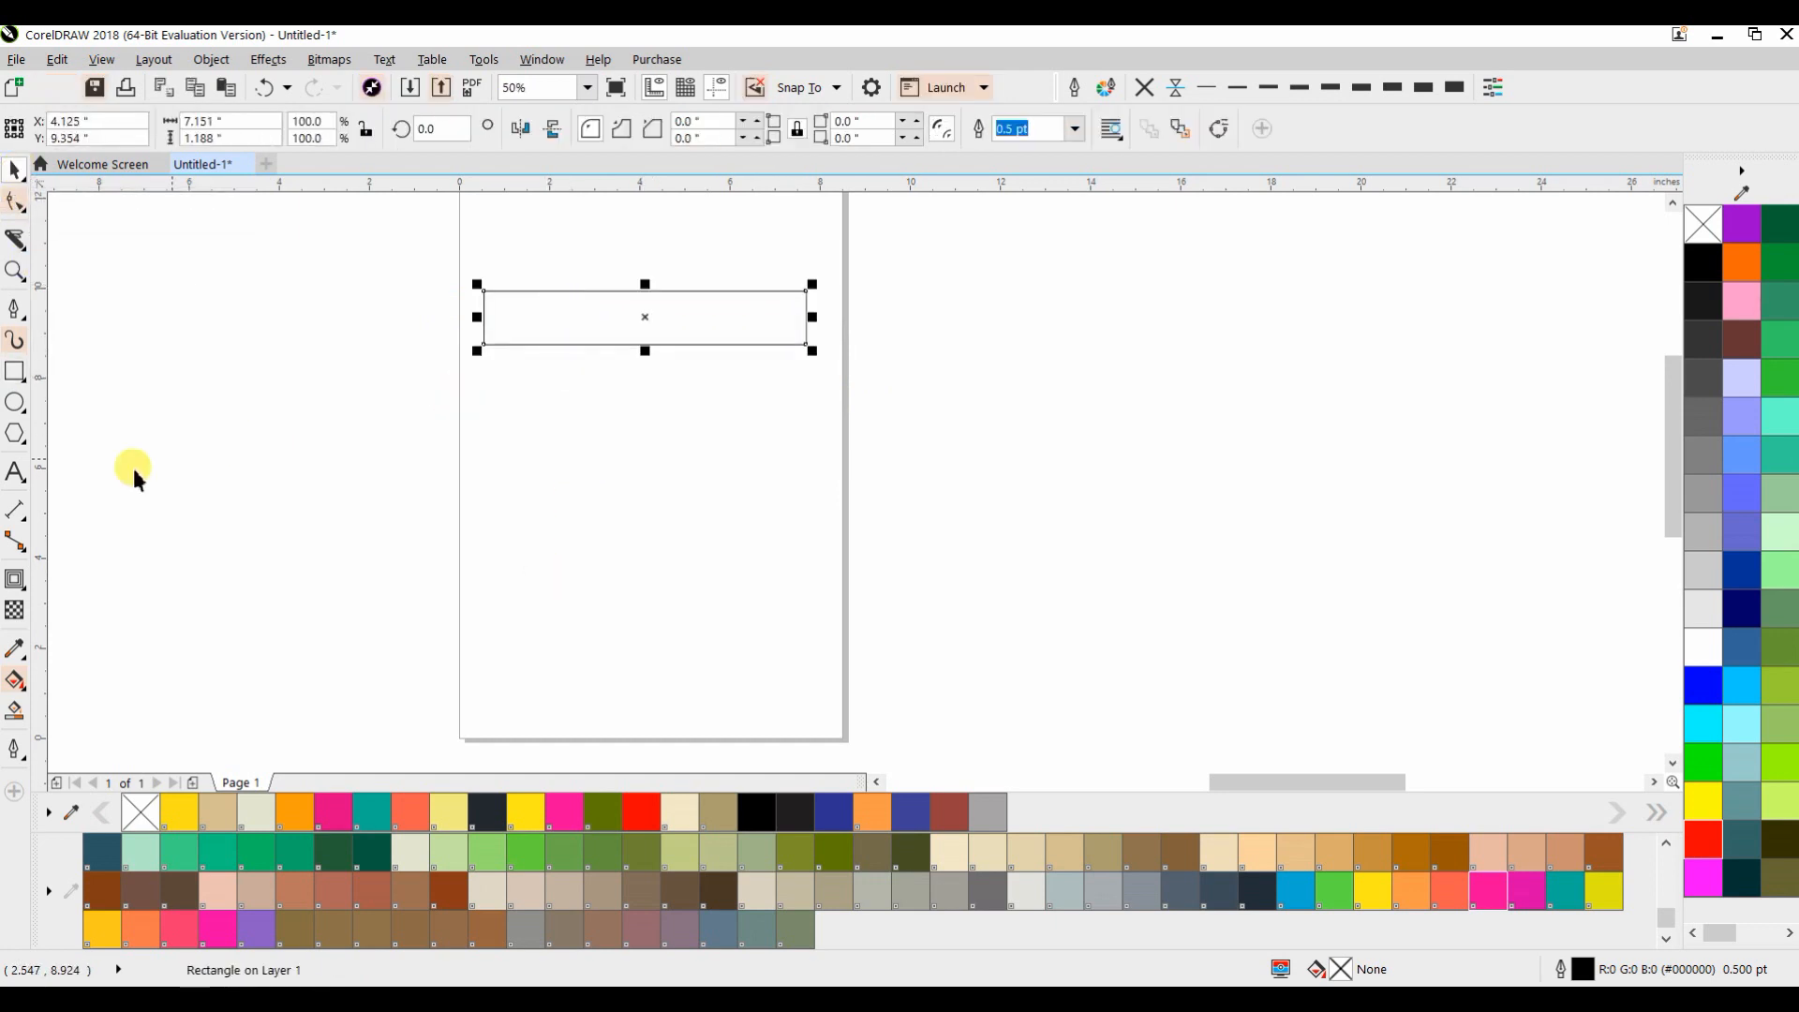
Draw a five-sided polygon about 3.67 × 3.49 inches on the page below the rectangle
left_click(15, 432)
left_click(195, 427)
left_click_drag(569, 419, 747, 562)
left_click(645, 123)
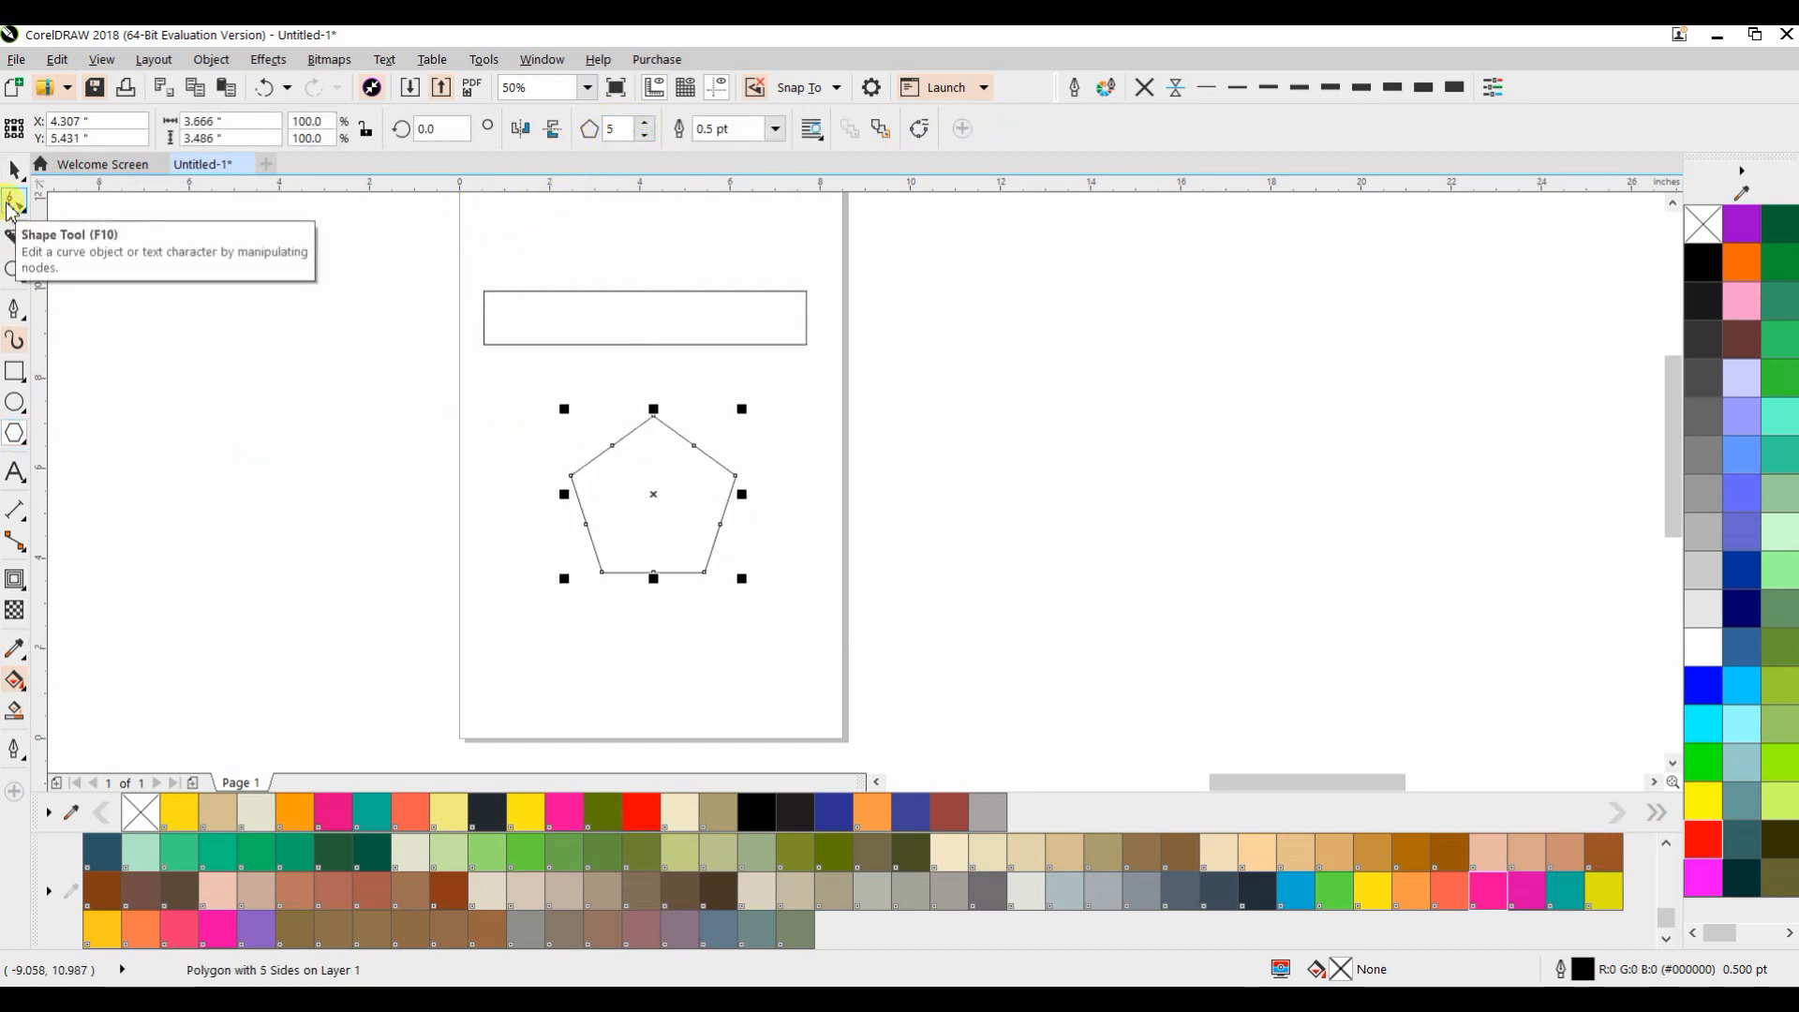
Convert the pentagon's segment just left of the apex to a curve and bend it into an S shape
left_click(11, 204)
scroll(645, 435, "up", 3)
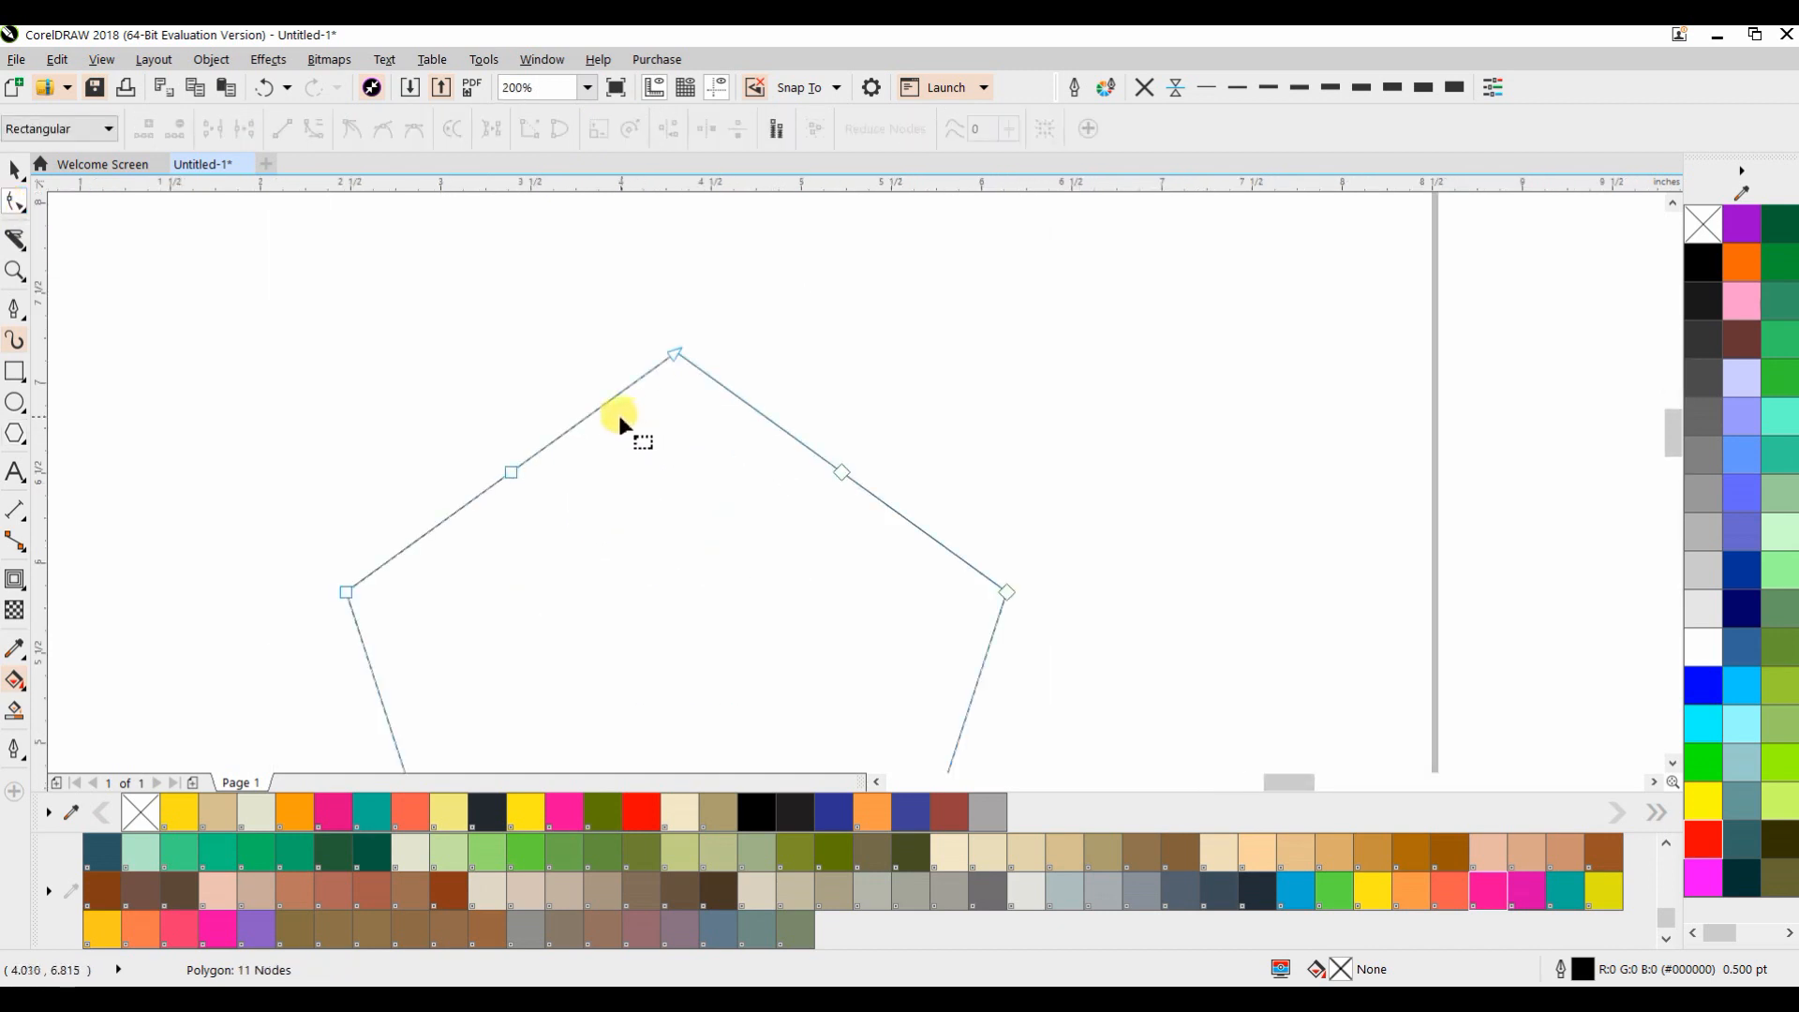
left_click(589, 398)
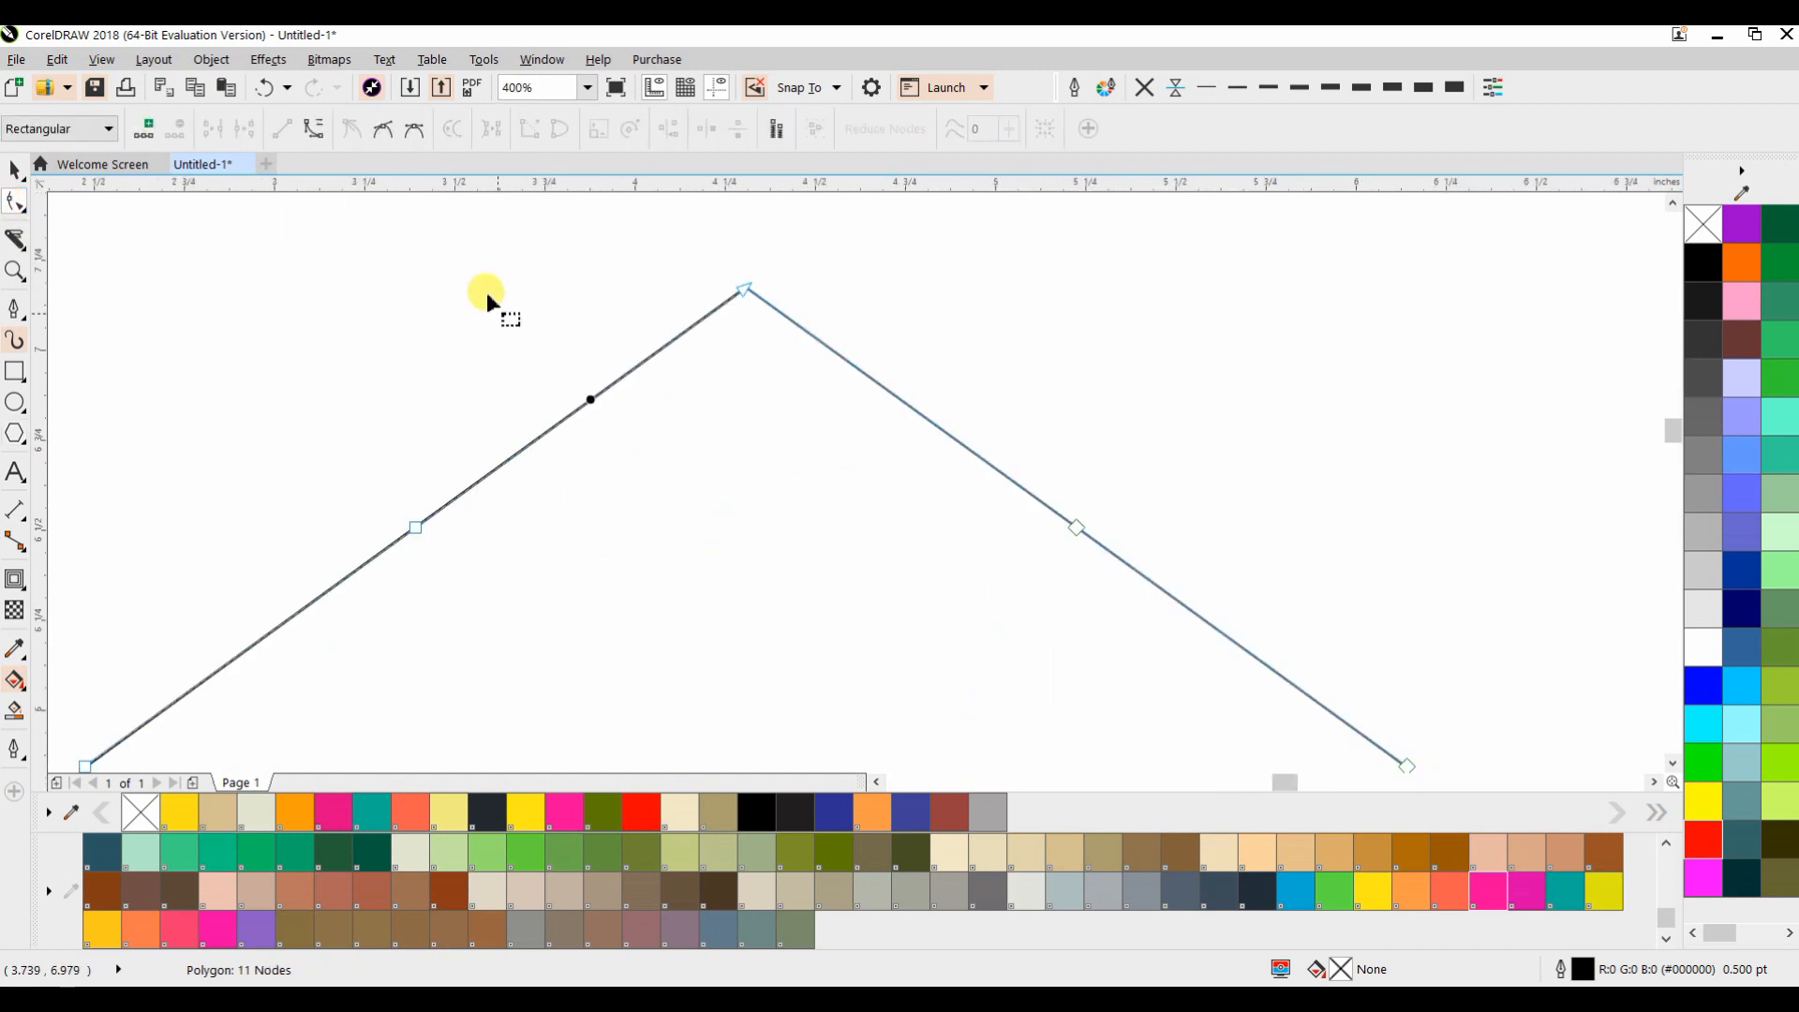
left_click(316, 131)
left_click_drag(633, 358, 601, 531)
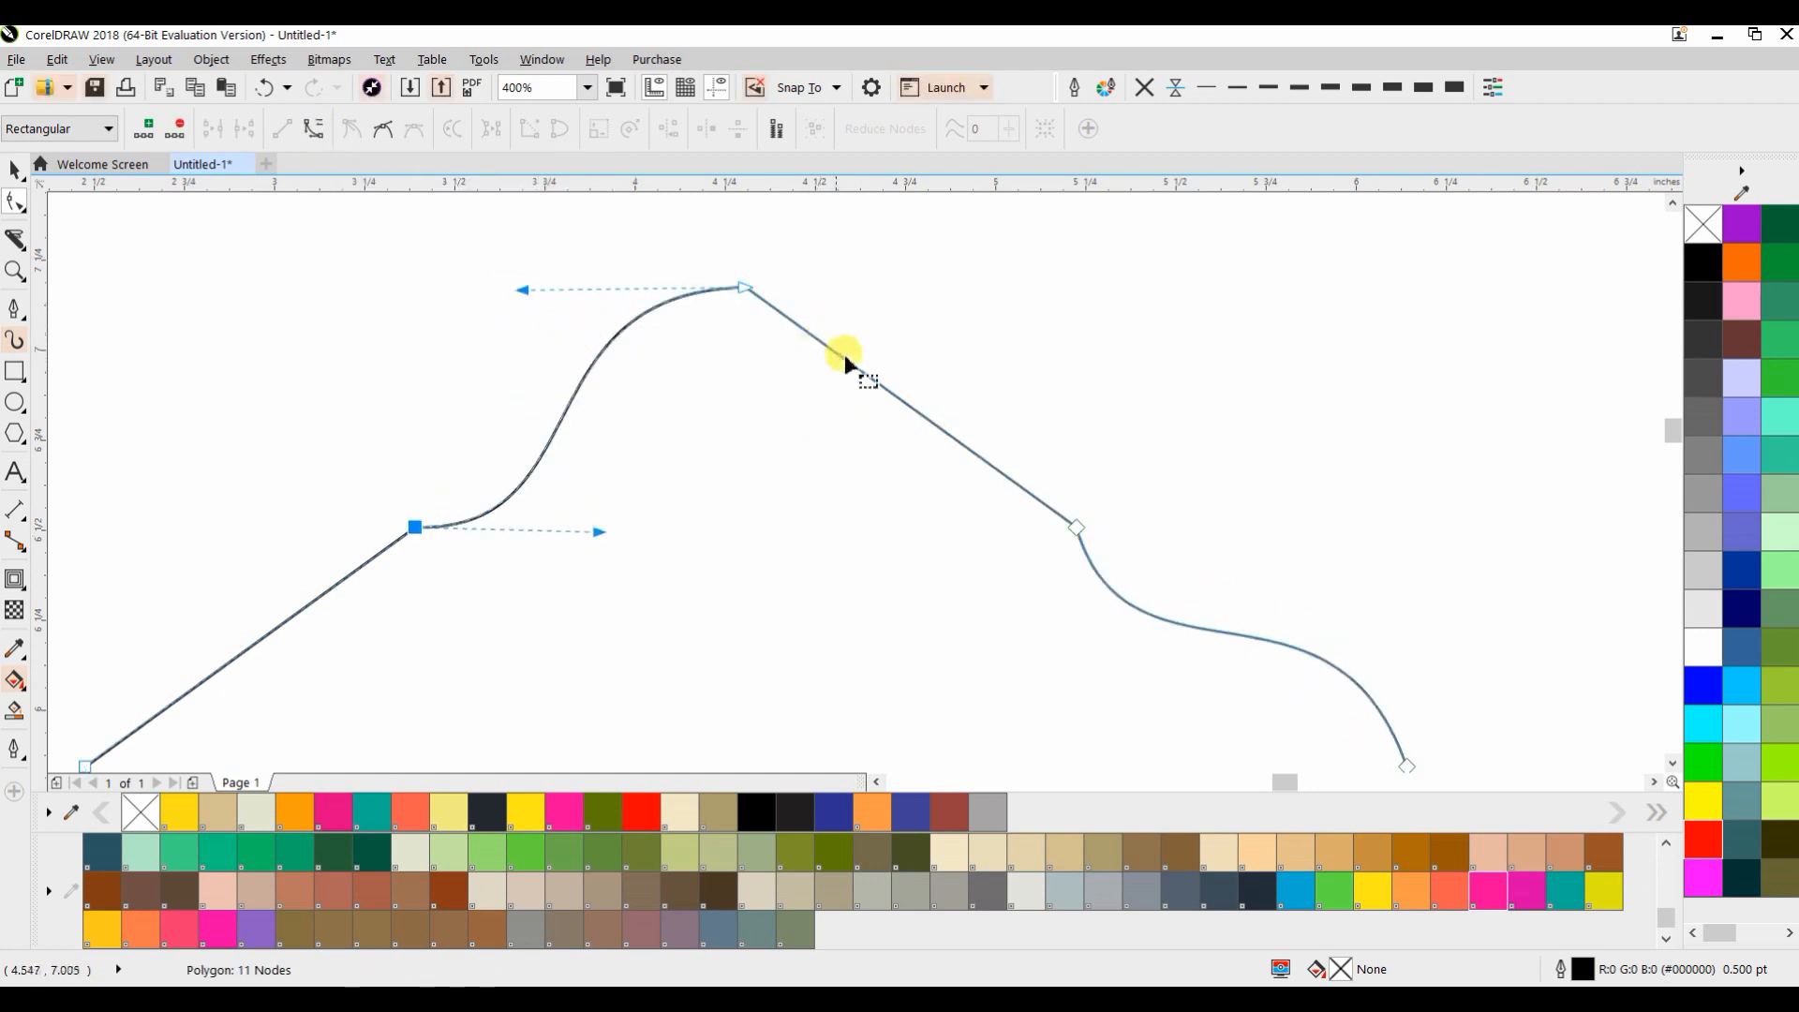
Convert the segment right of the apex to a curve and turn the apex handles downward to form a sharp point
left_click(890, 391)
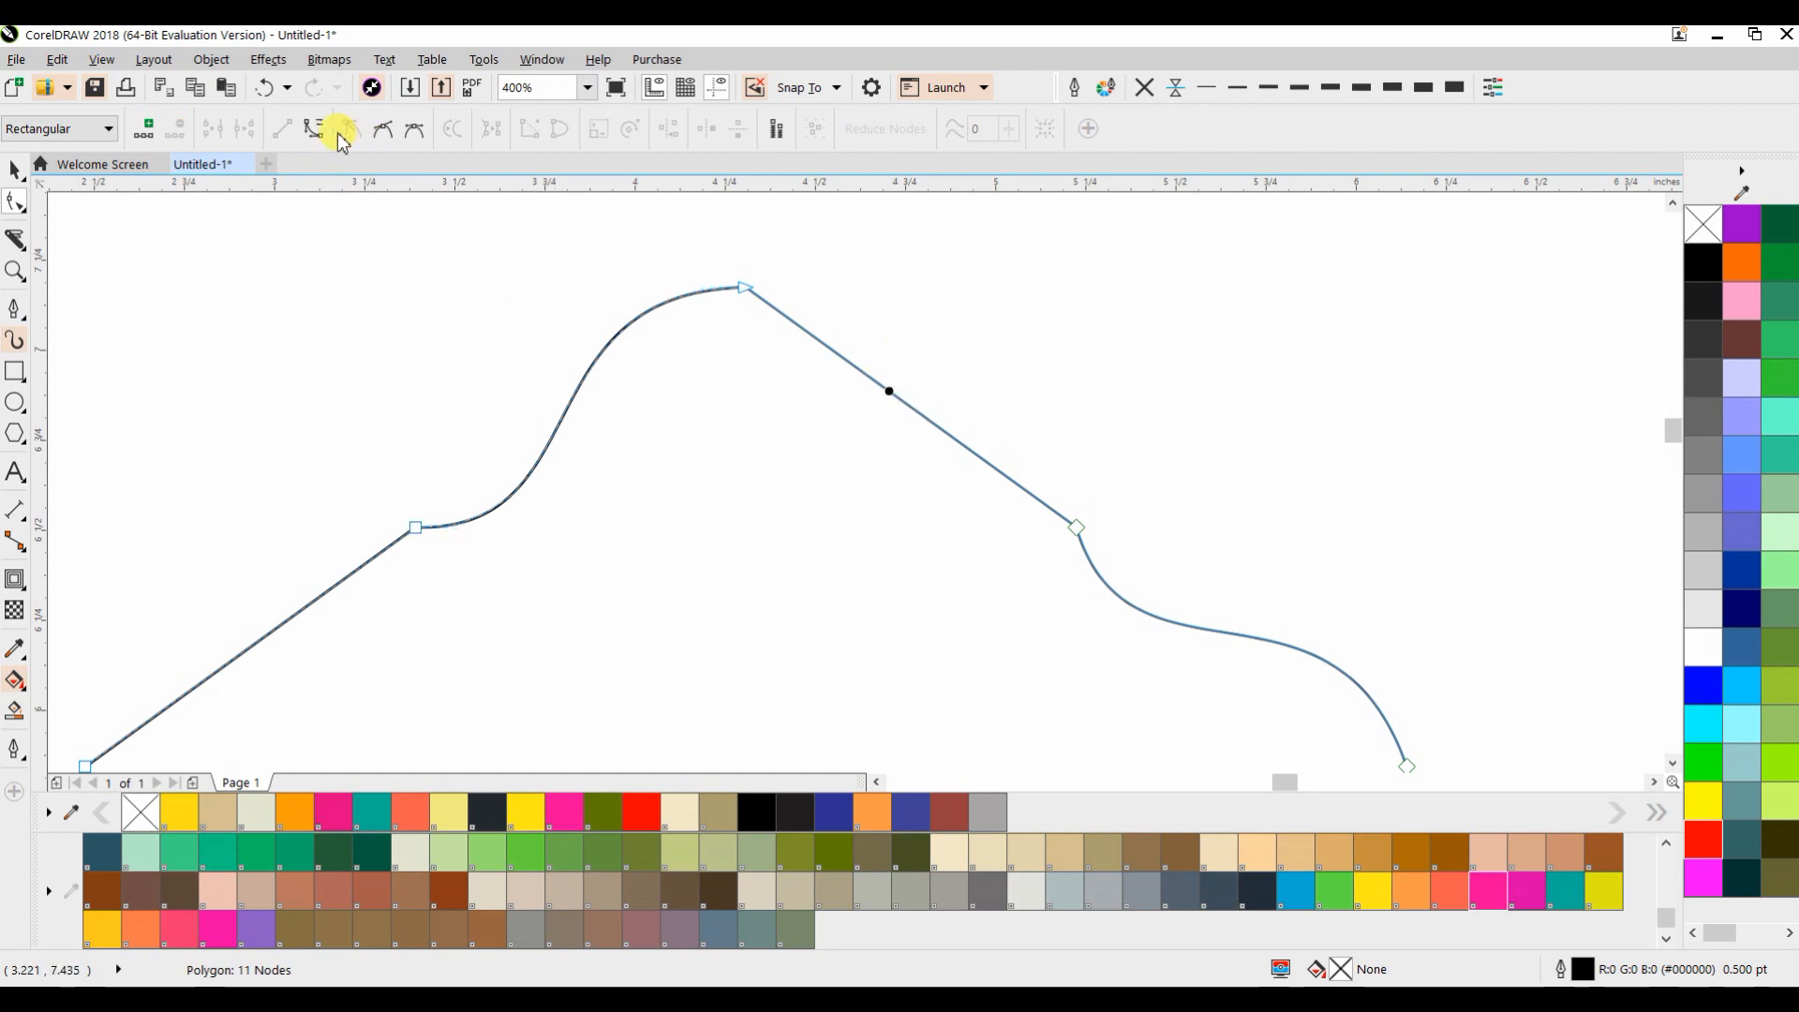
left_click_drag(856, 369, 678, 448)
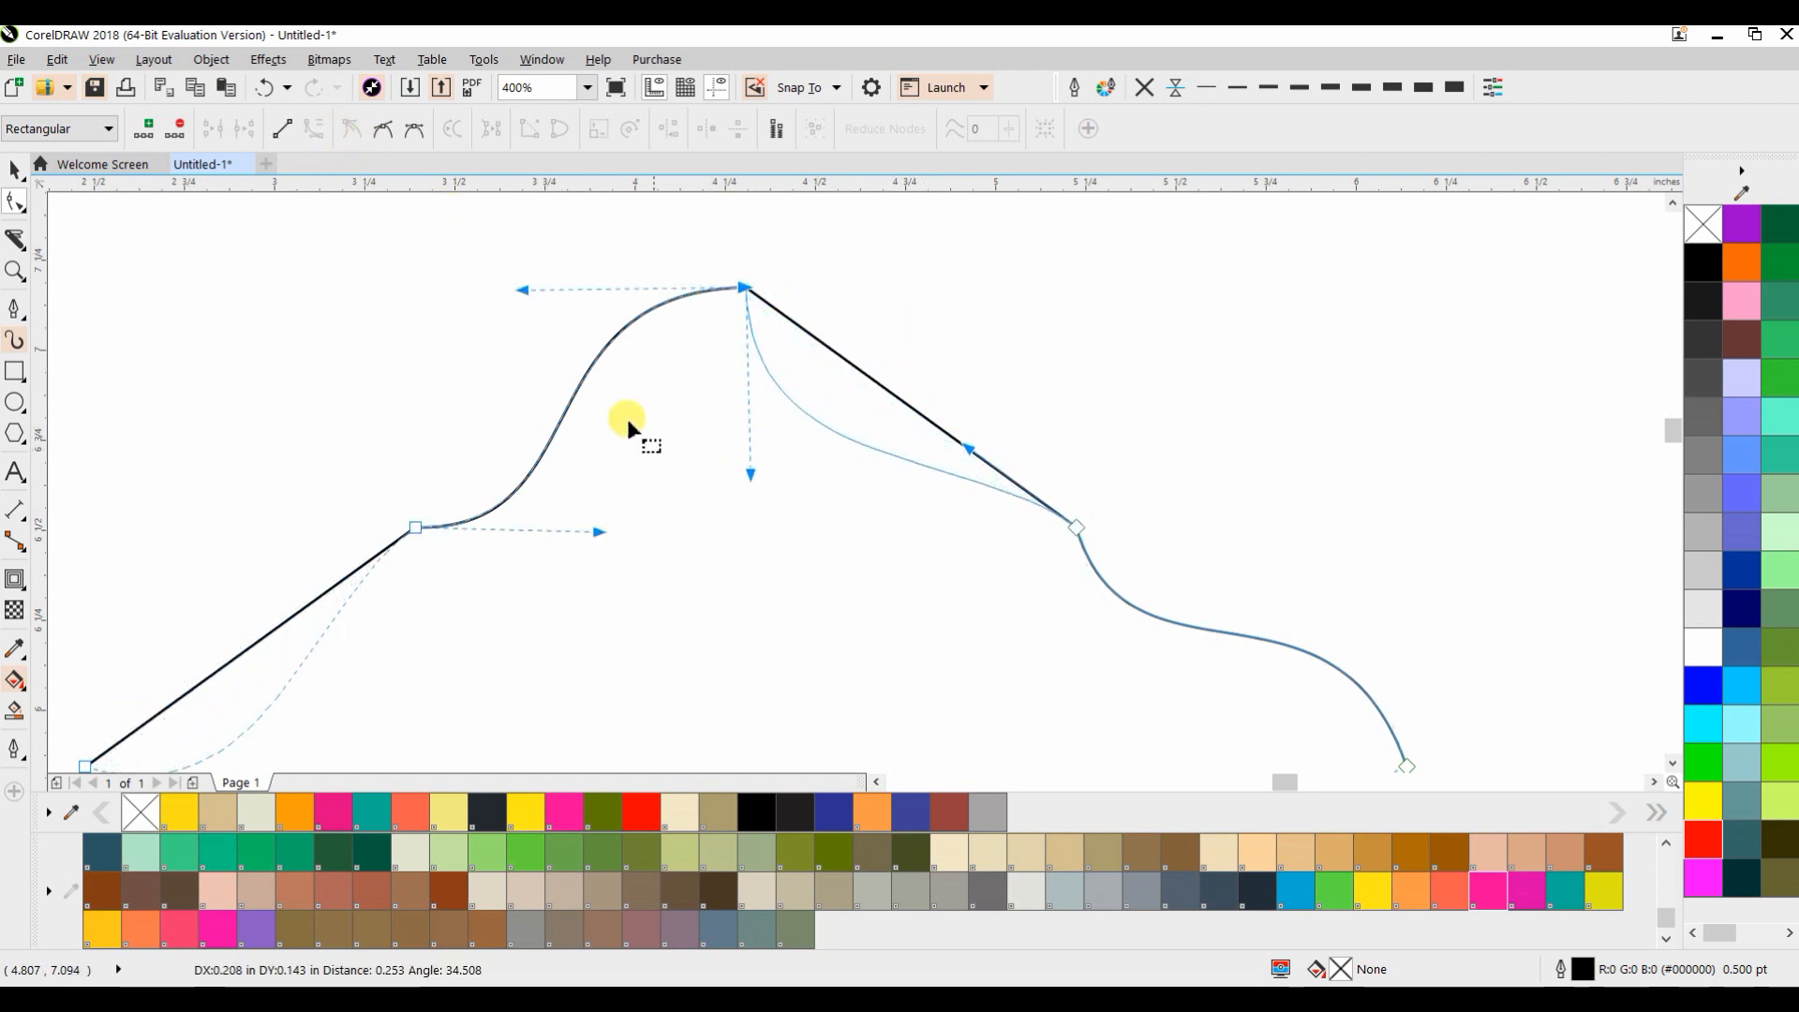
left_click_drag(524, 293, 744, 474)
left_click_drag(966, 448, 993, 386)
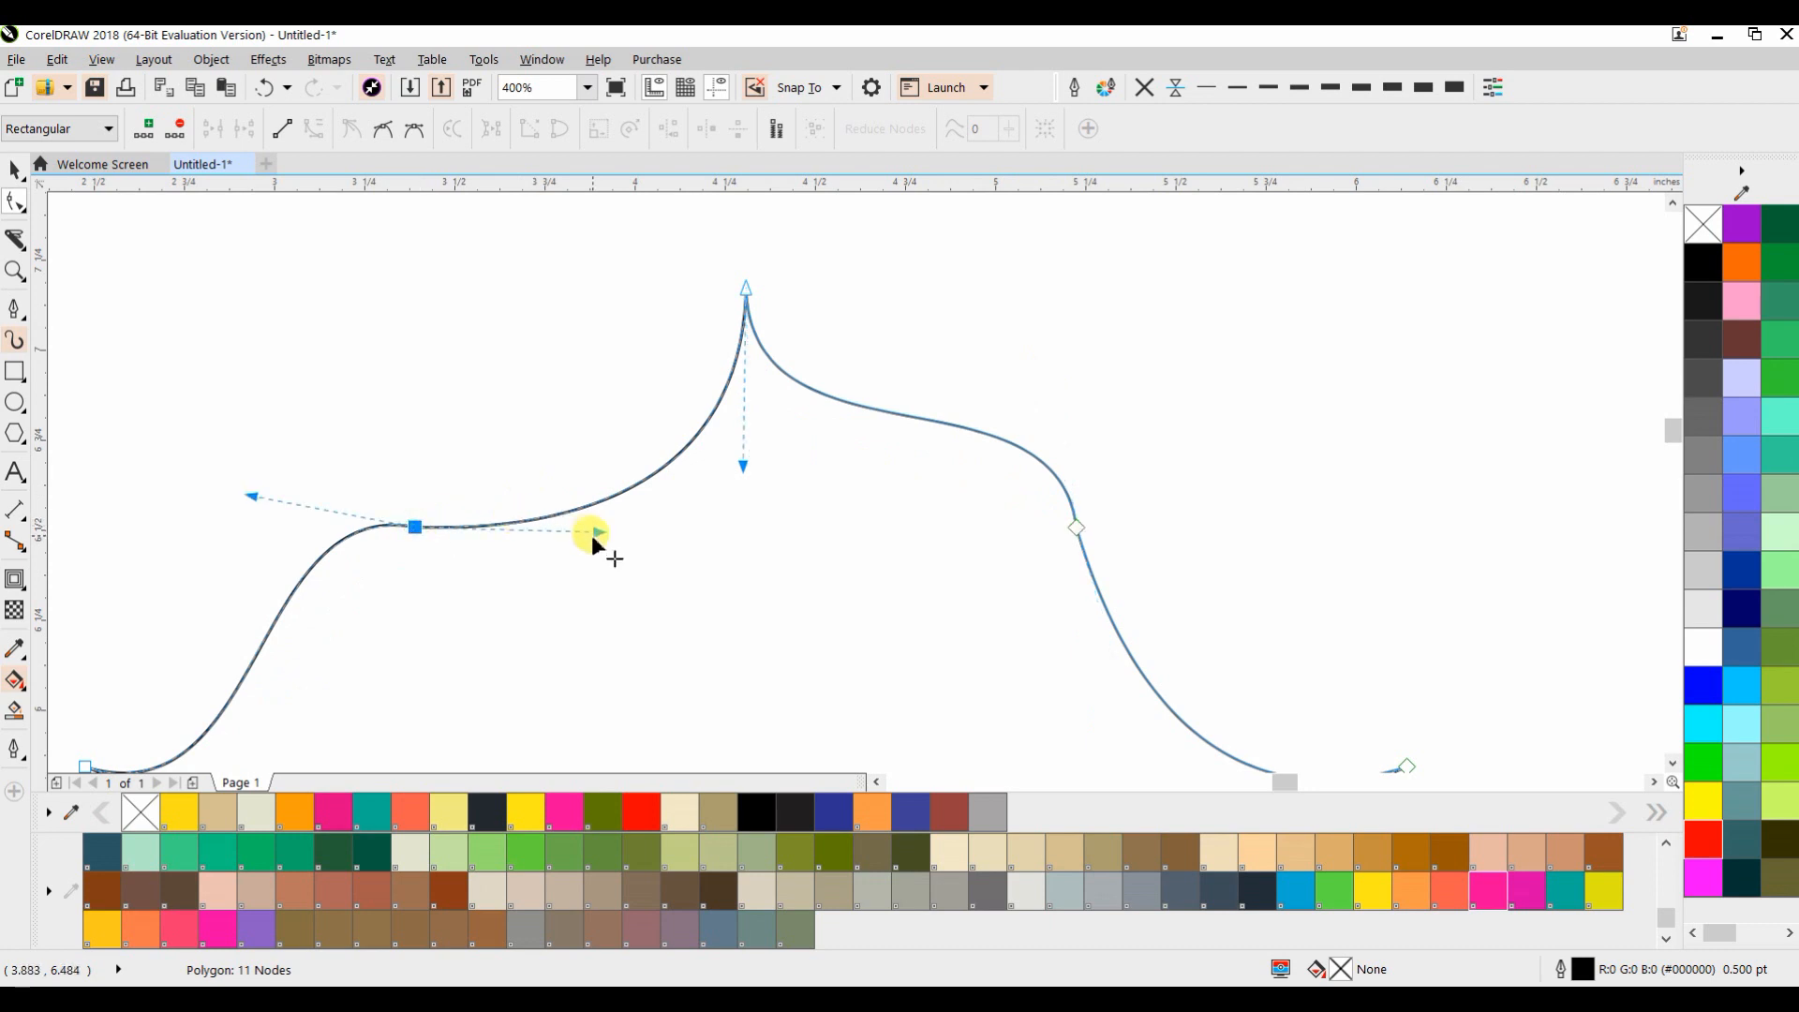
Swing the inner curve handle at the notch left of the apex upward to form rounded shoulders beside the pointed tips
left_click_drag(592, 532, 465, 360)
scroll(465, 360, "down", 1)
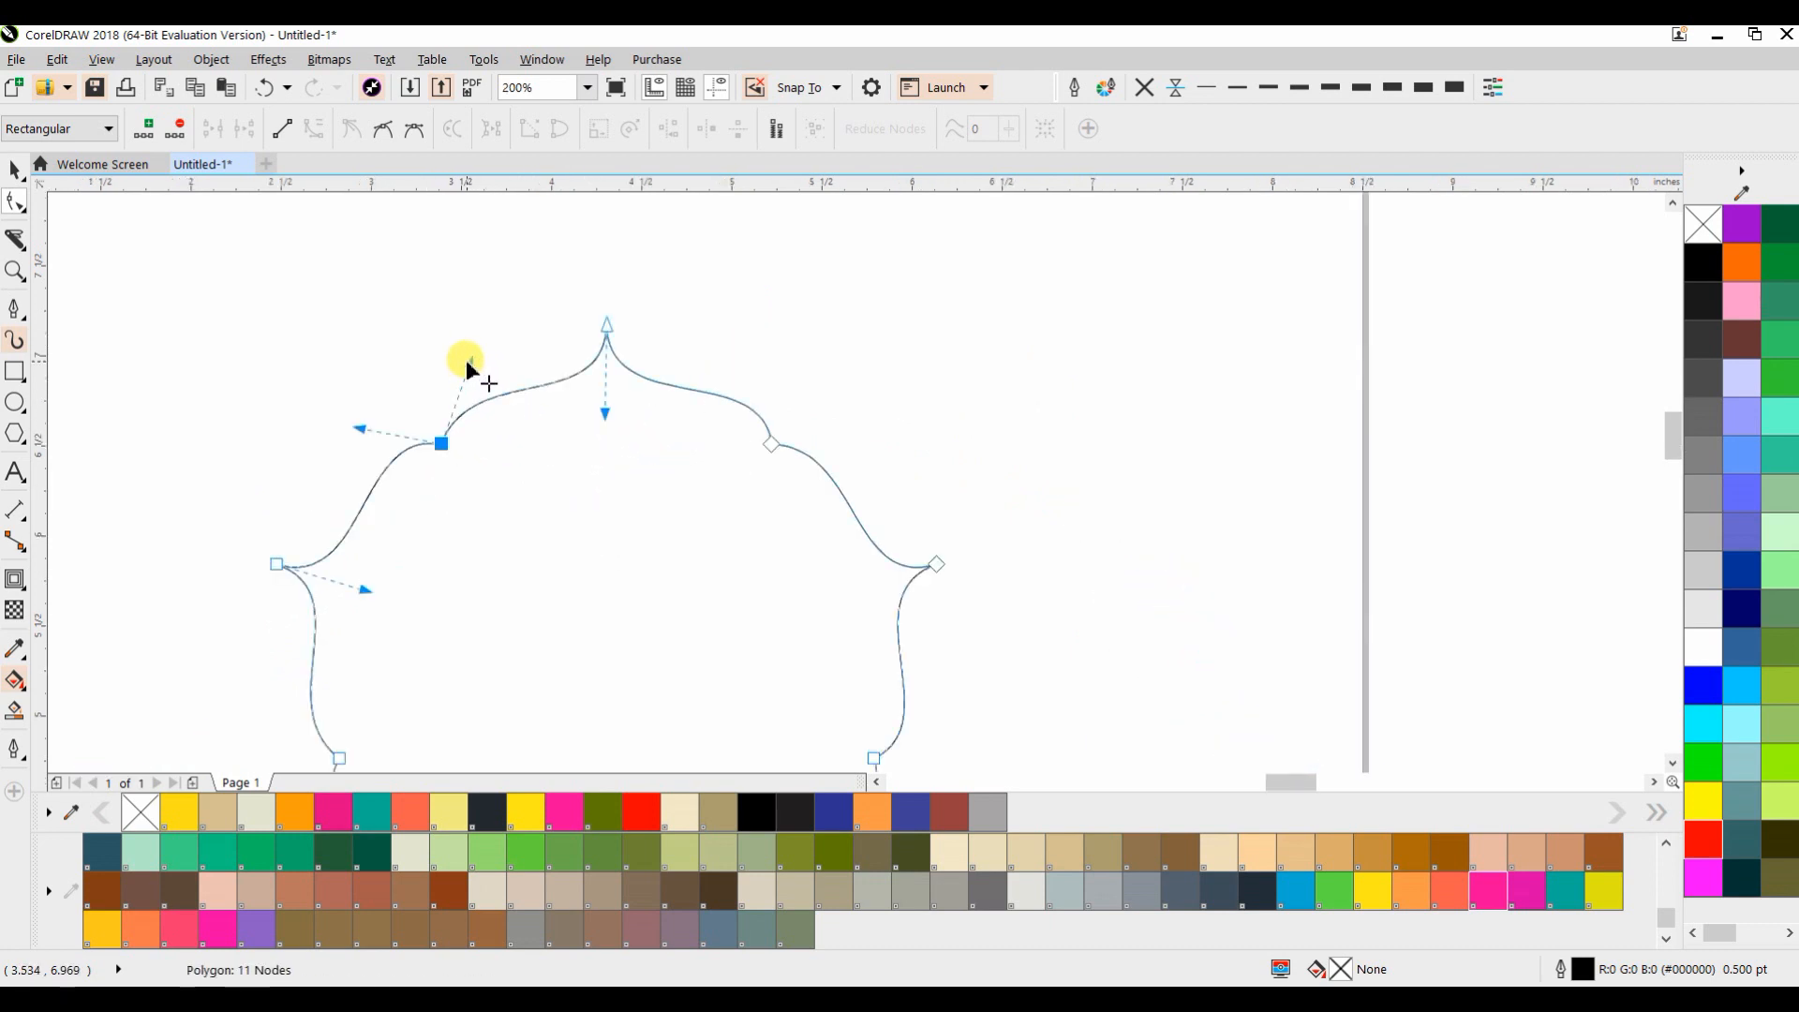
scroll(465, 360, "down", 1)
left_click(15, 169)
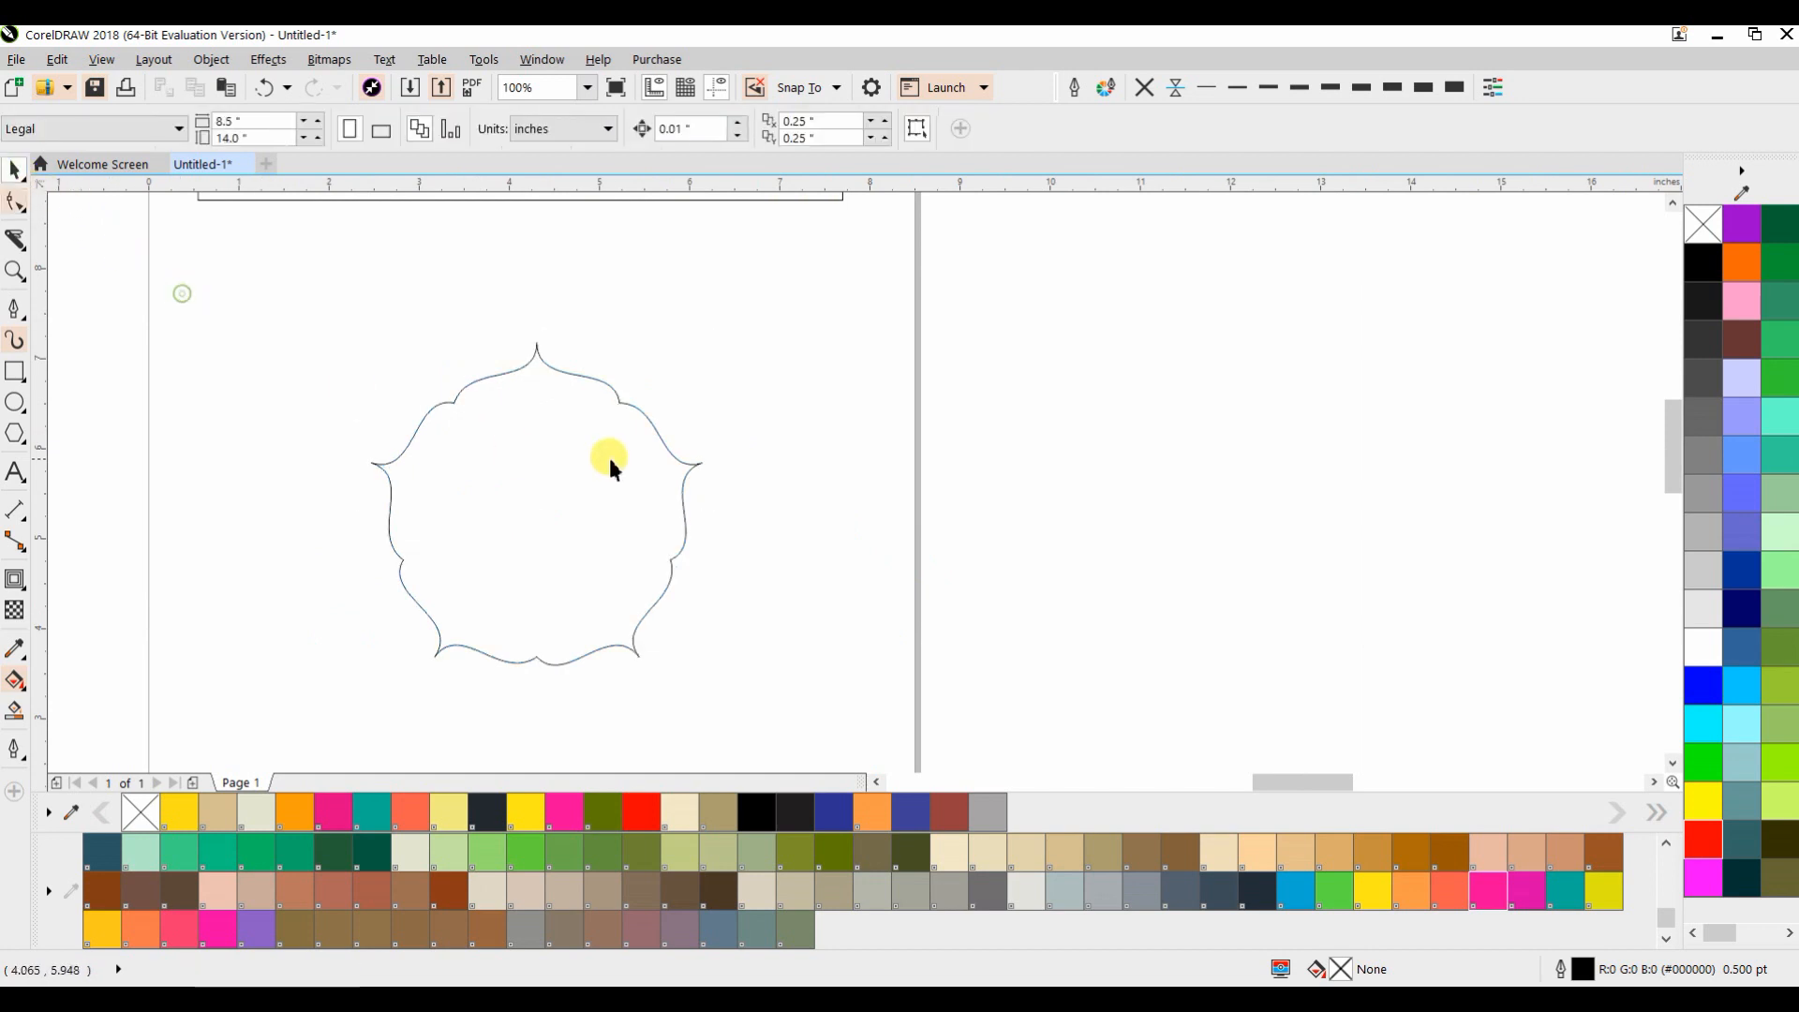
Try different side counts on the curved polygon below the rectangle and set it to 4 sides
scroll(610, 462, "down", 4)
scroll(960, 511, "up", 1)
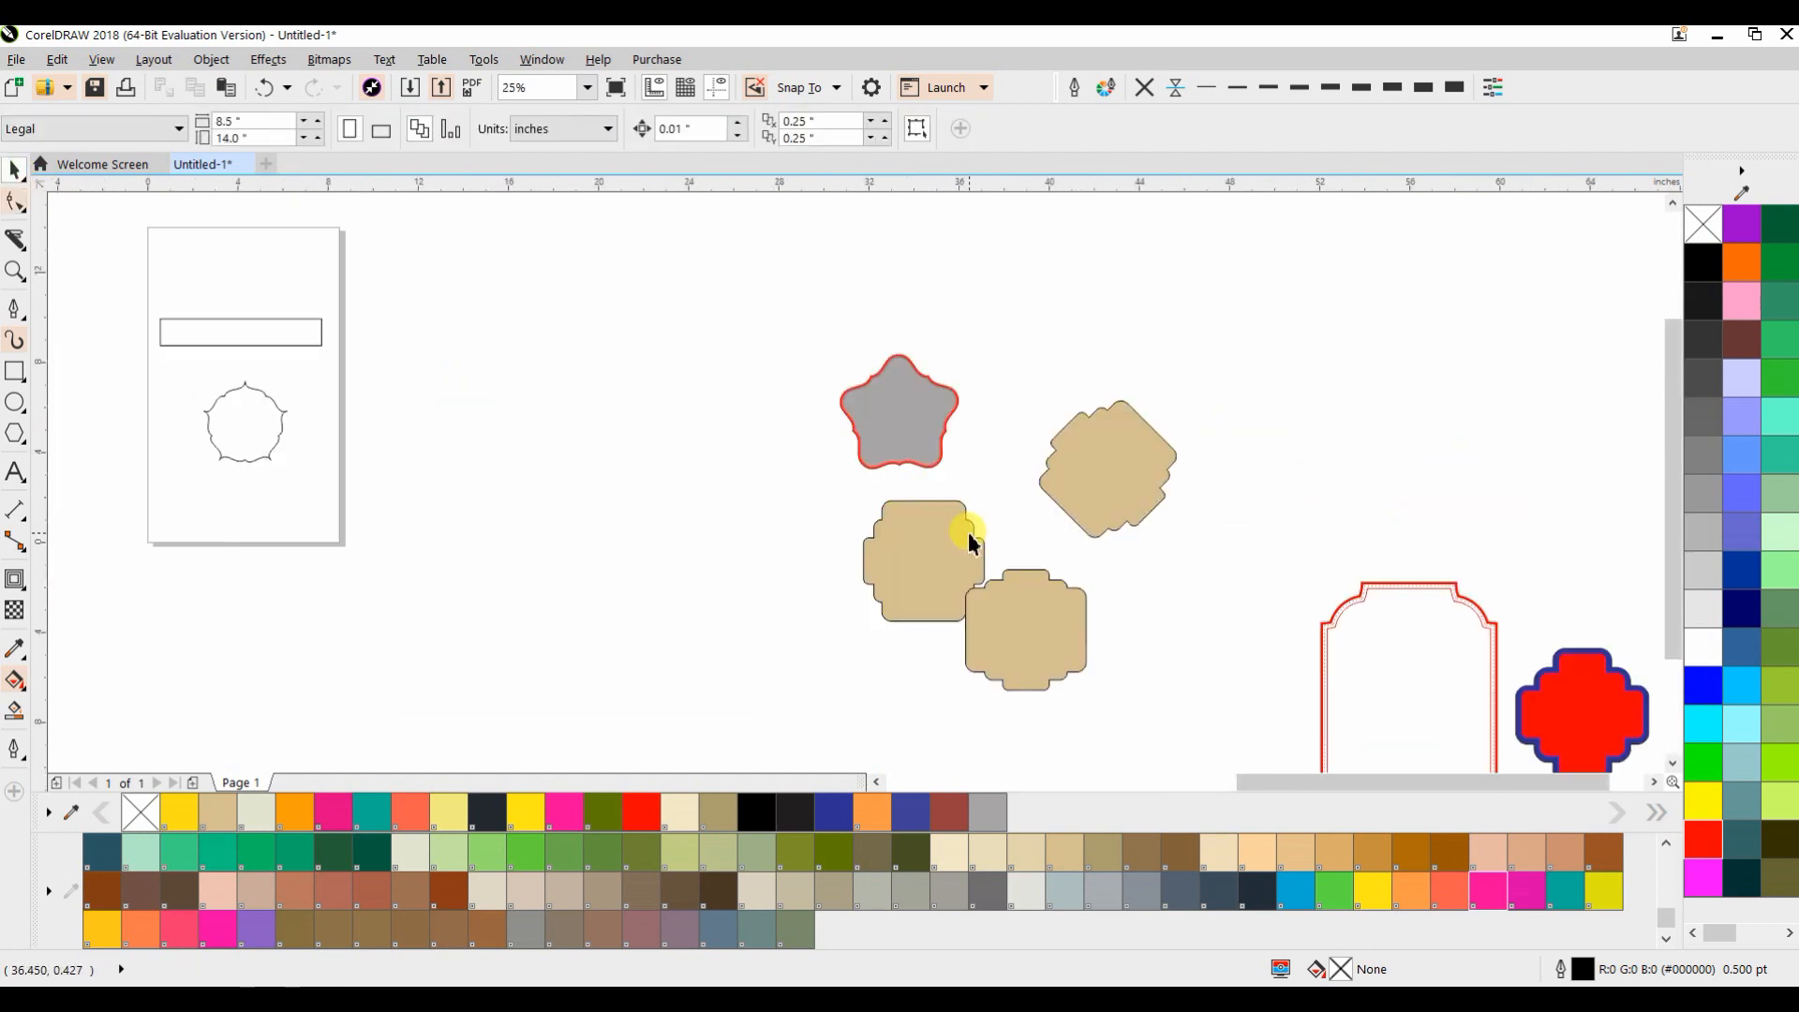
left_click(904, 412)
left_click(254, 433)
scroll(254, 433, "up", 2)
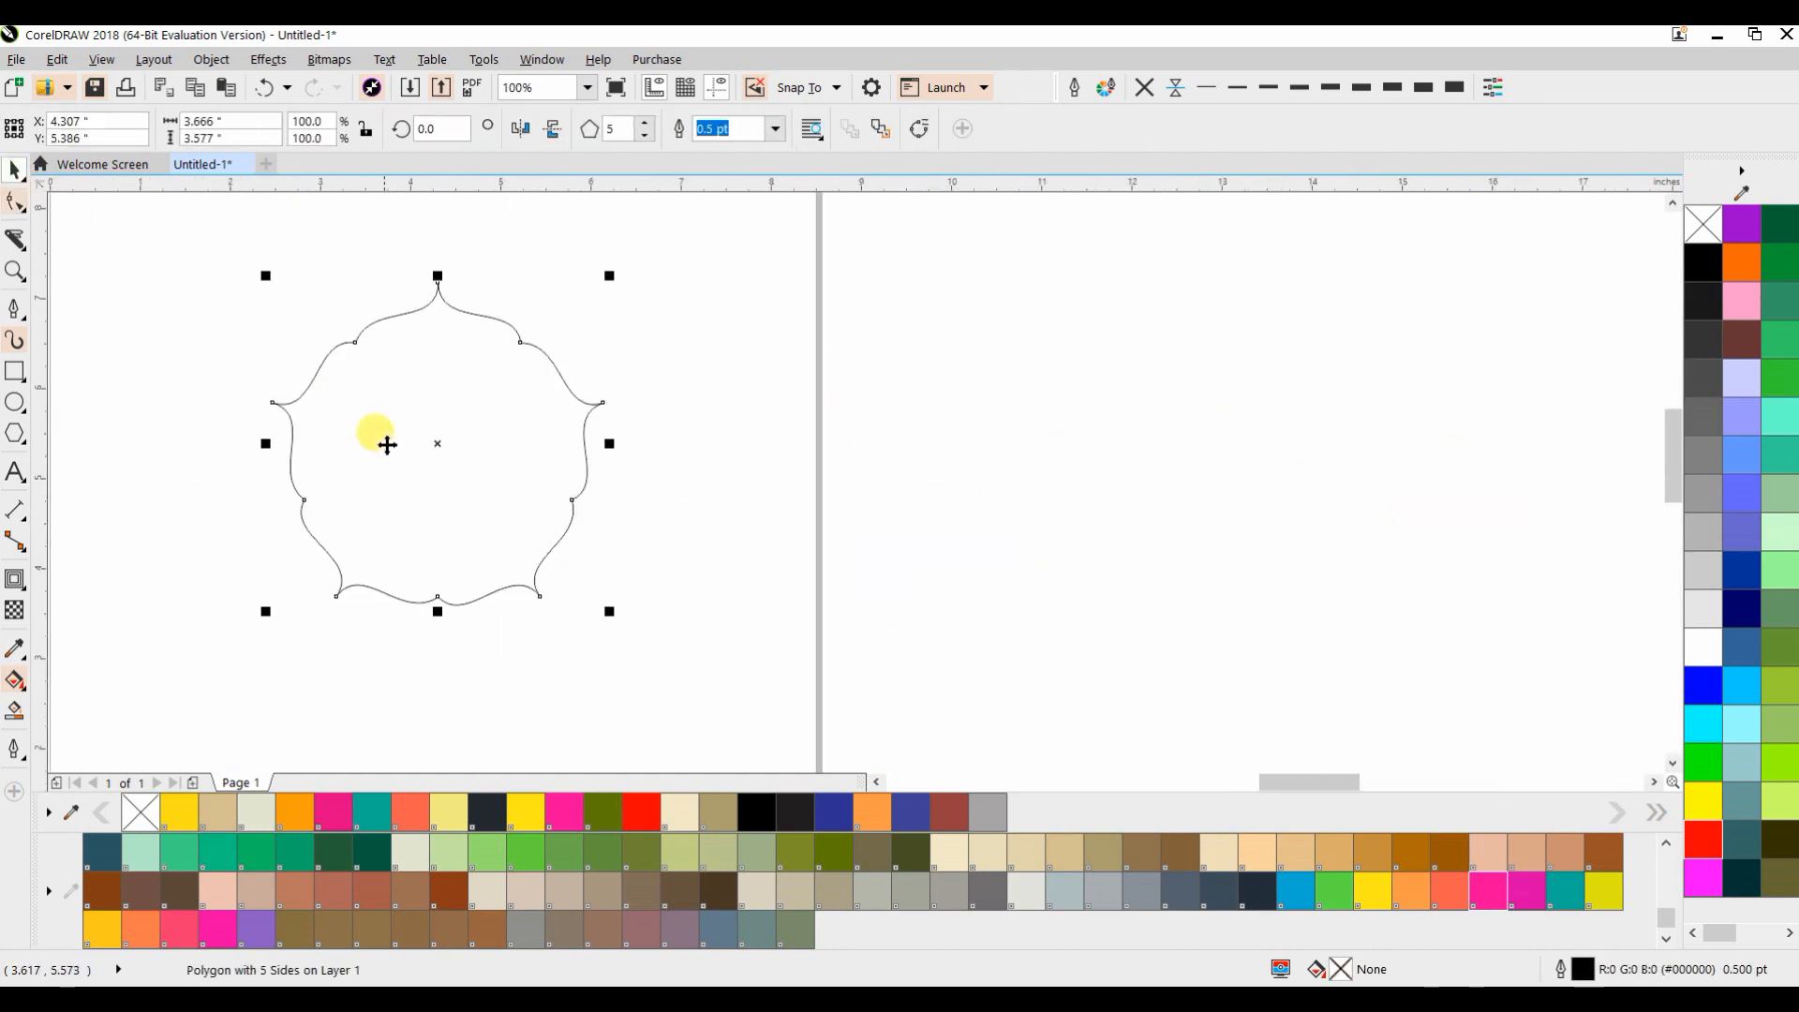
left_click(646, 122)
left_click(644, 123)
left_click(647, 136)
left_click(646, 136)
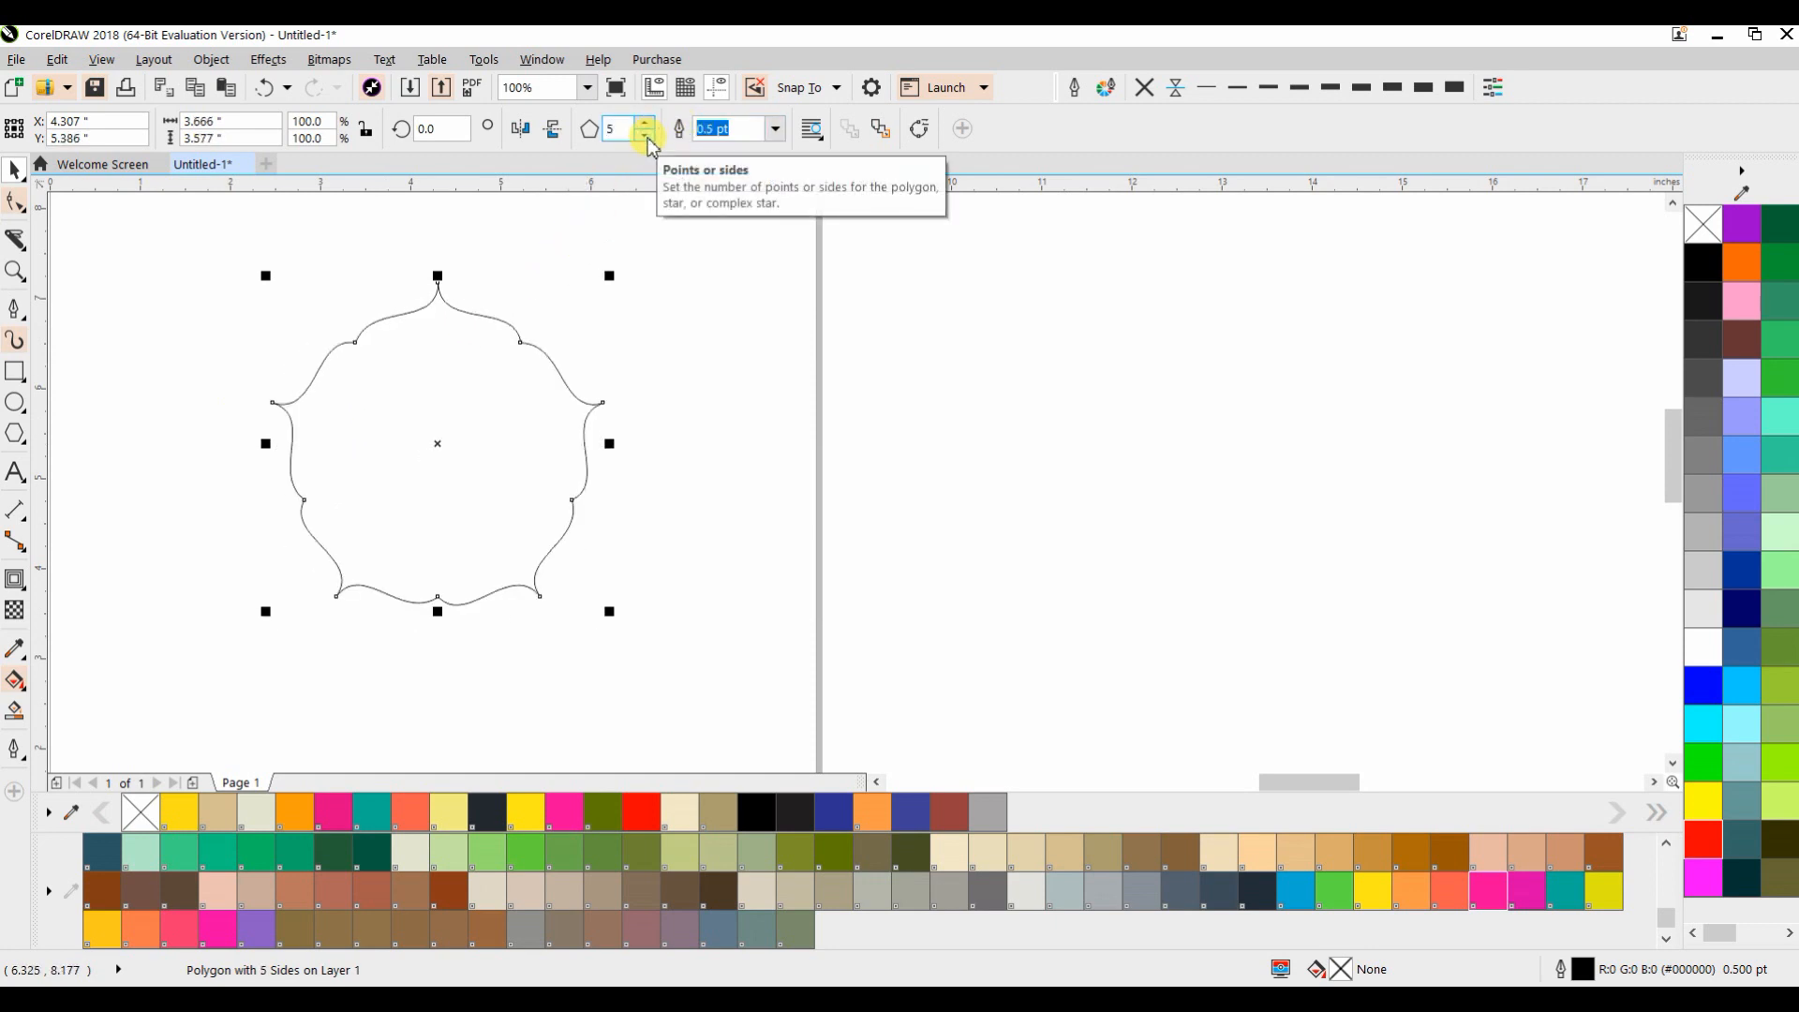
left_click(646, 136)
left_click(632, 206)
left_click(469, 393)
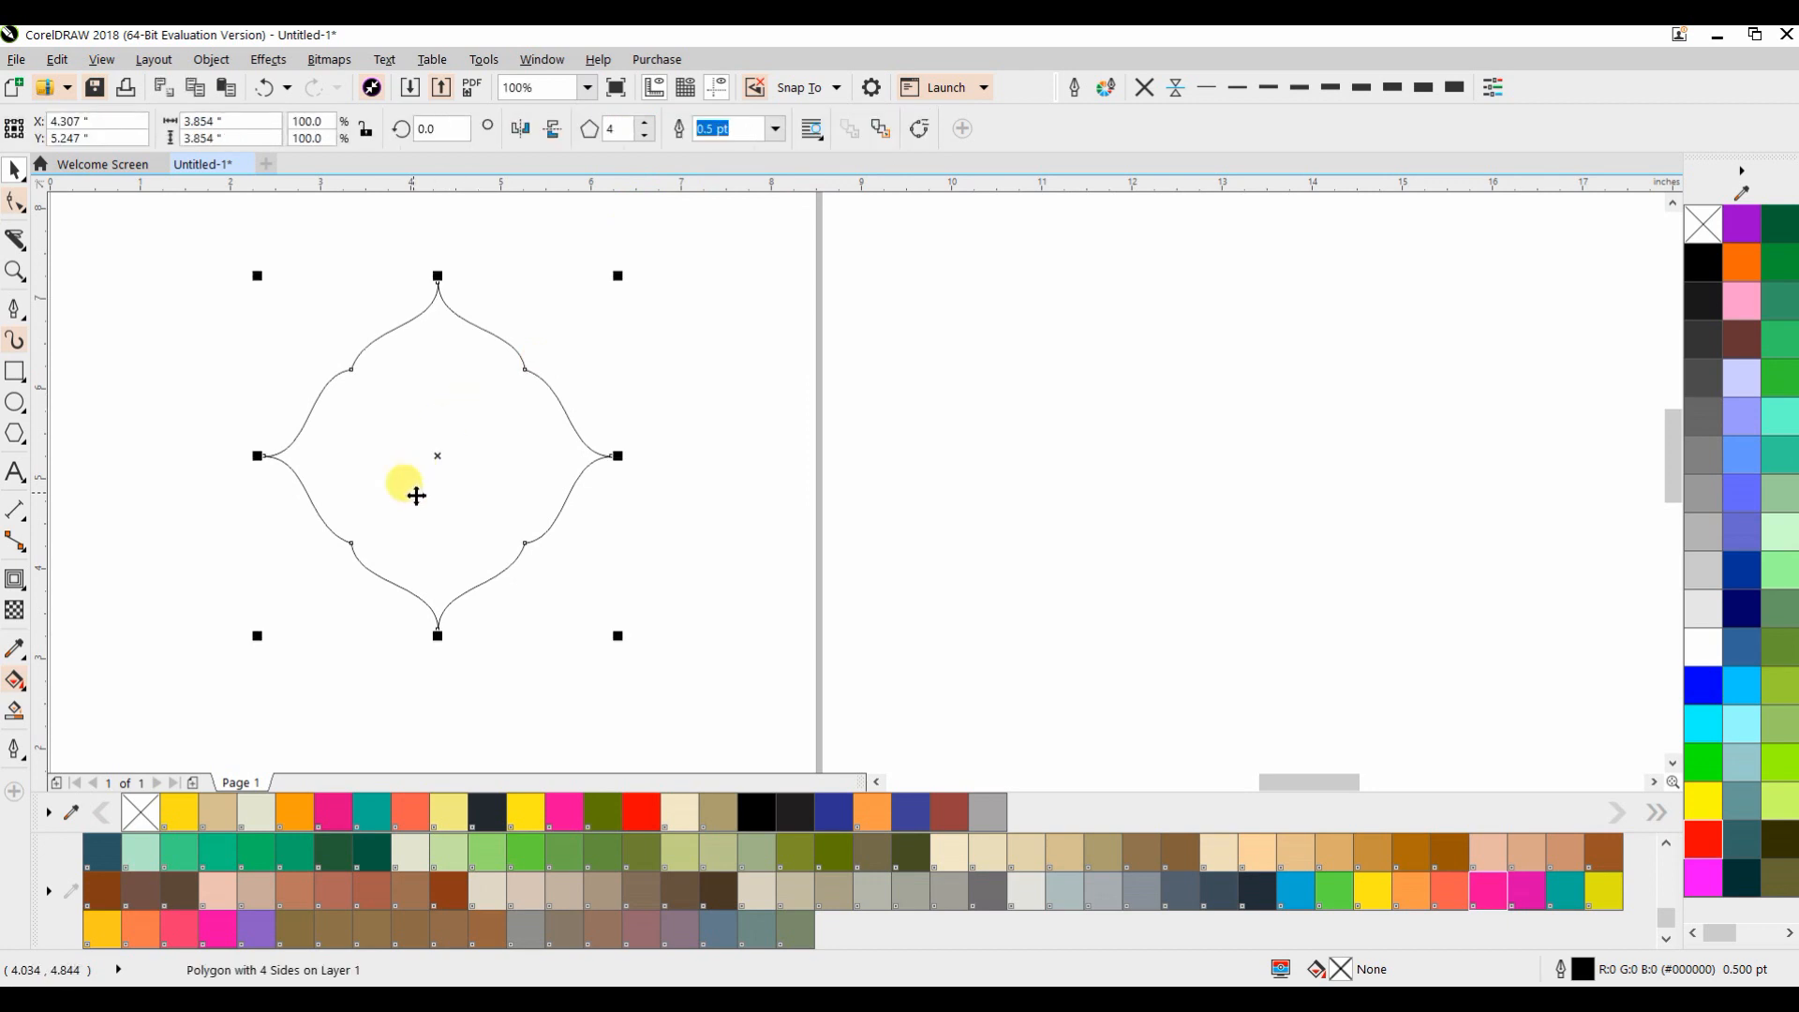
Try the curved polygon with 3 sides and return it to 4 sides
left_click_drag(418, 496, 642, 488)
left_click(646, 136)
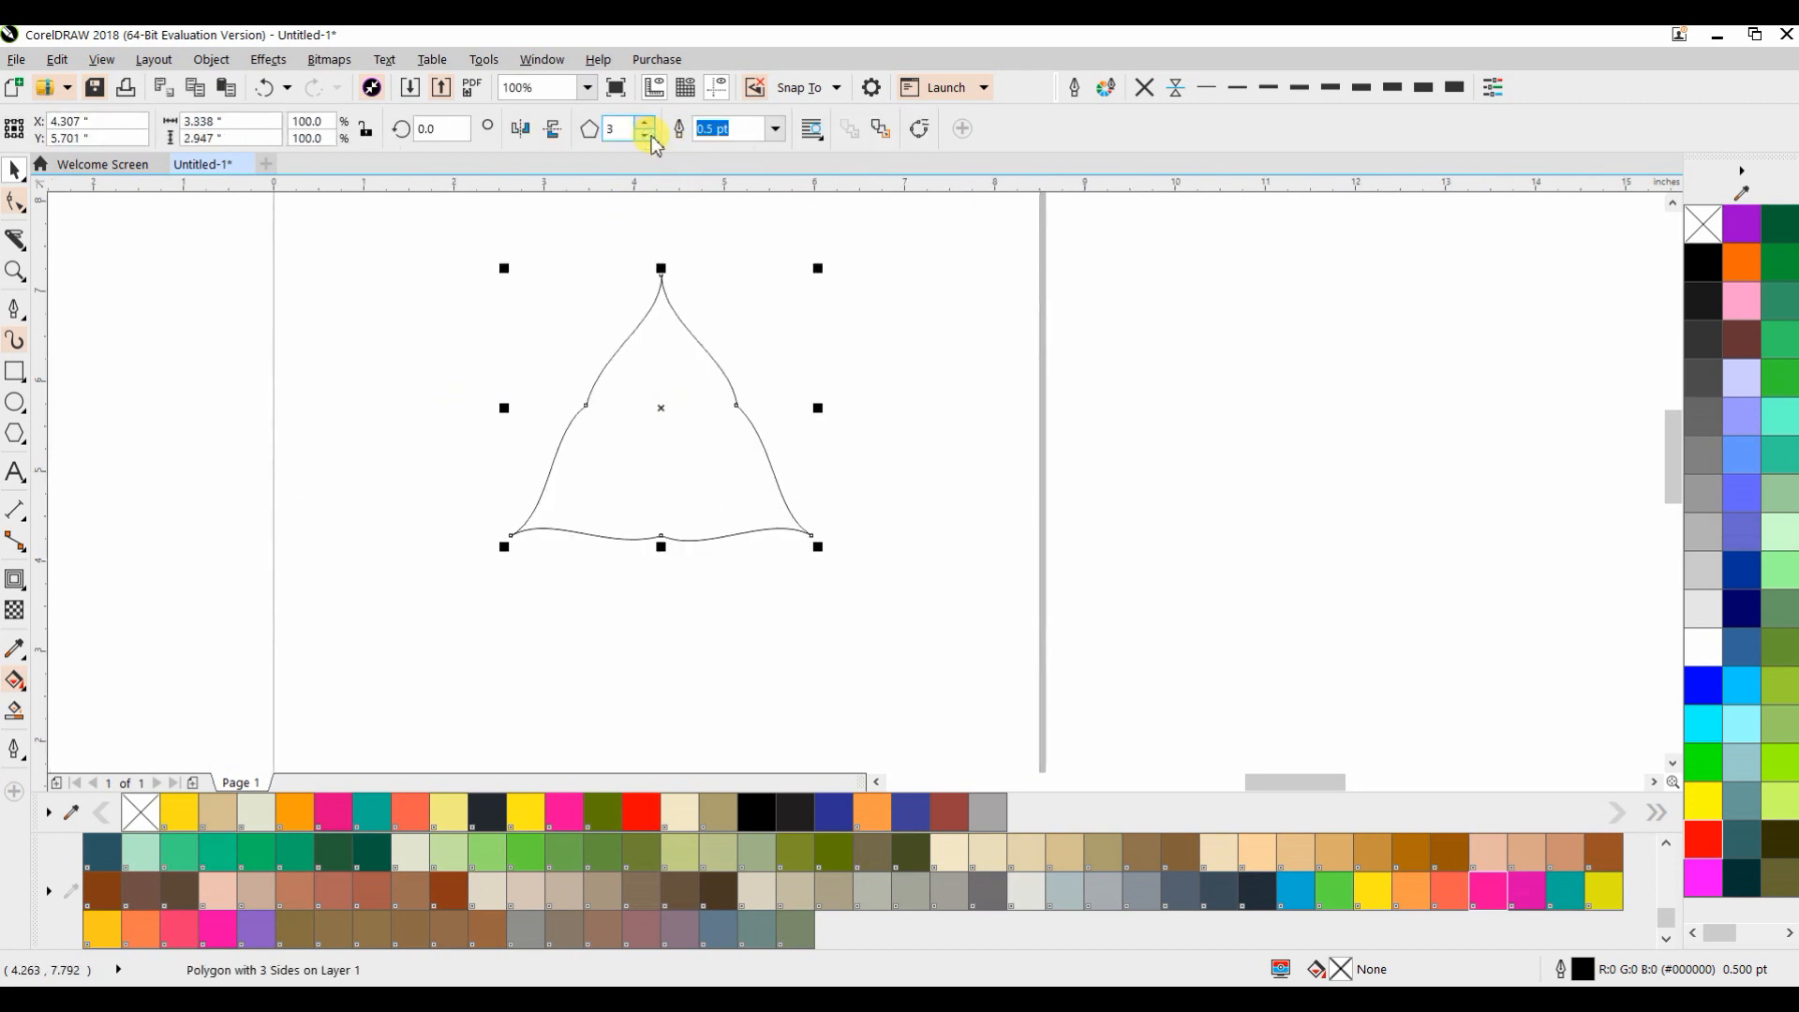
left_click(645, 122)
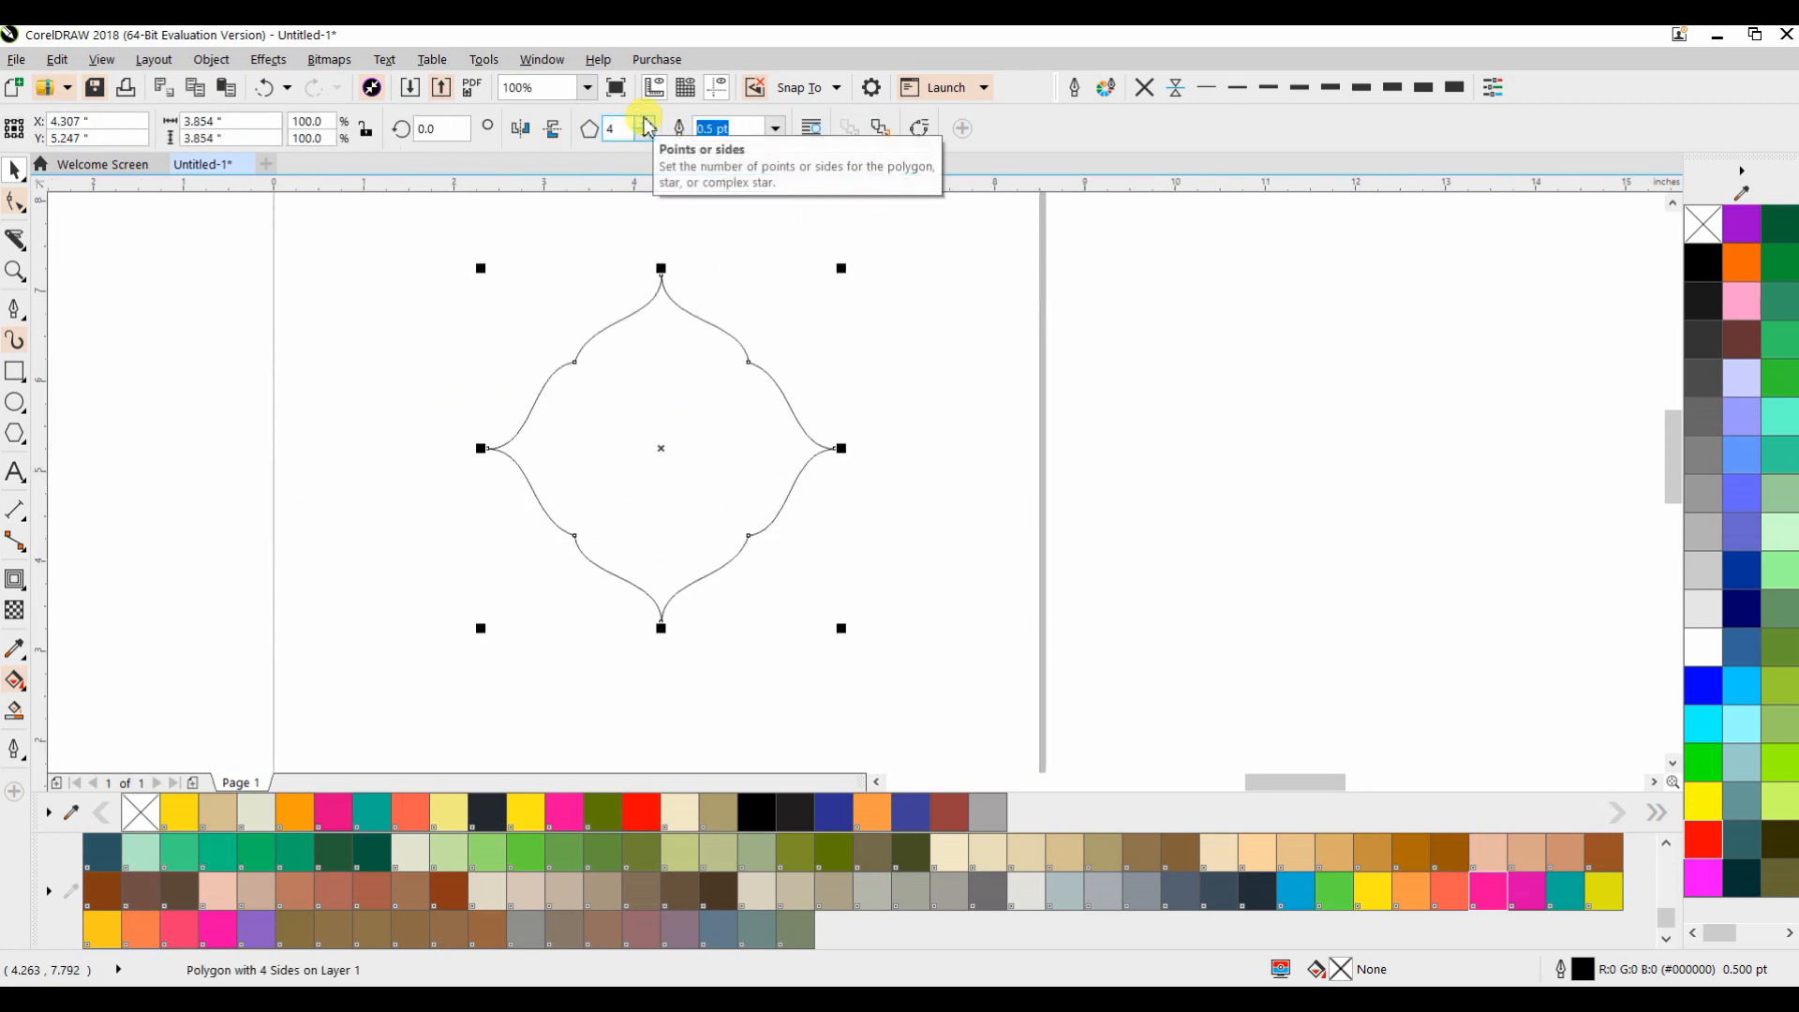
left_click(739, 249)
left_click(683, 346)
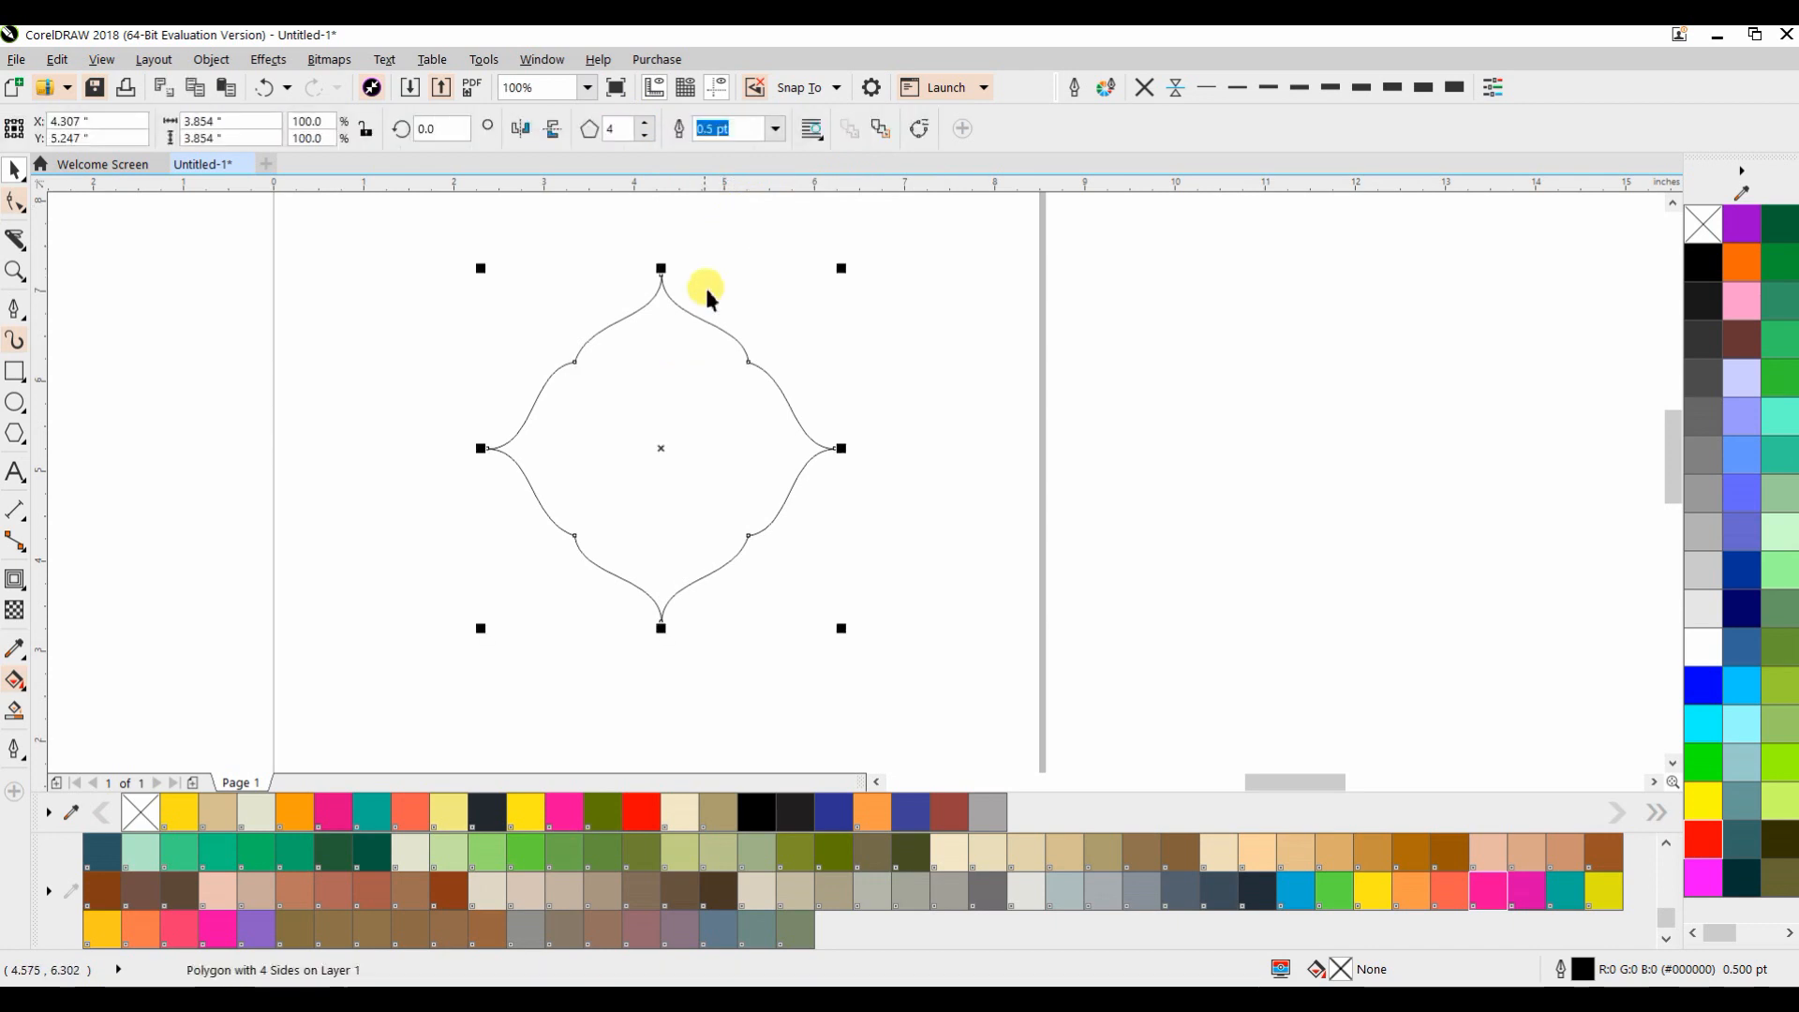
Give the pointed polygon a 3 pt outline and centre it at half size, about 1.93 in, on the rectangle's left edge
left_click(1364, 90)
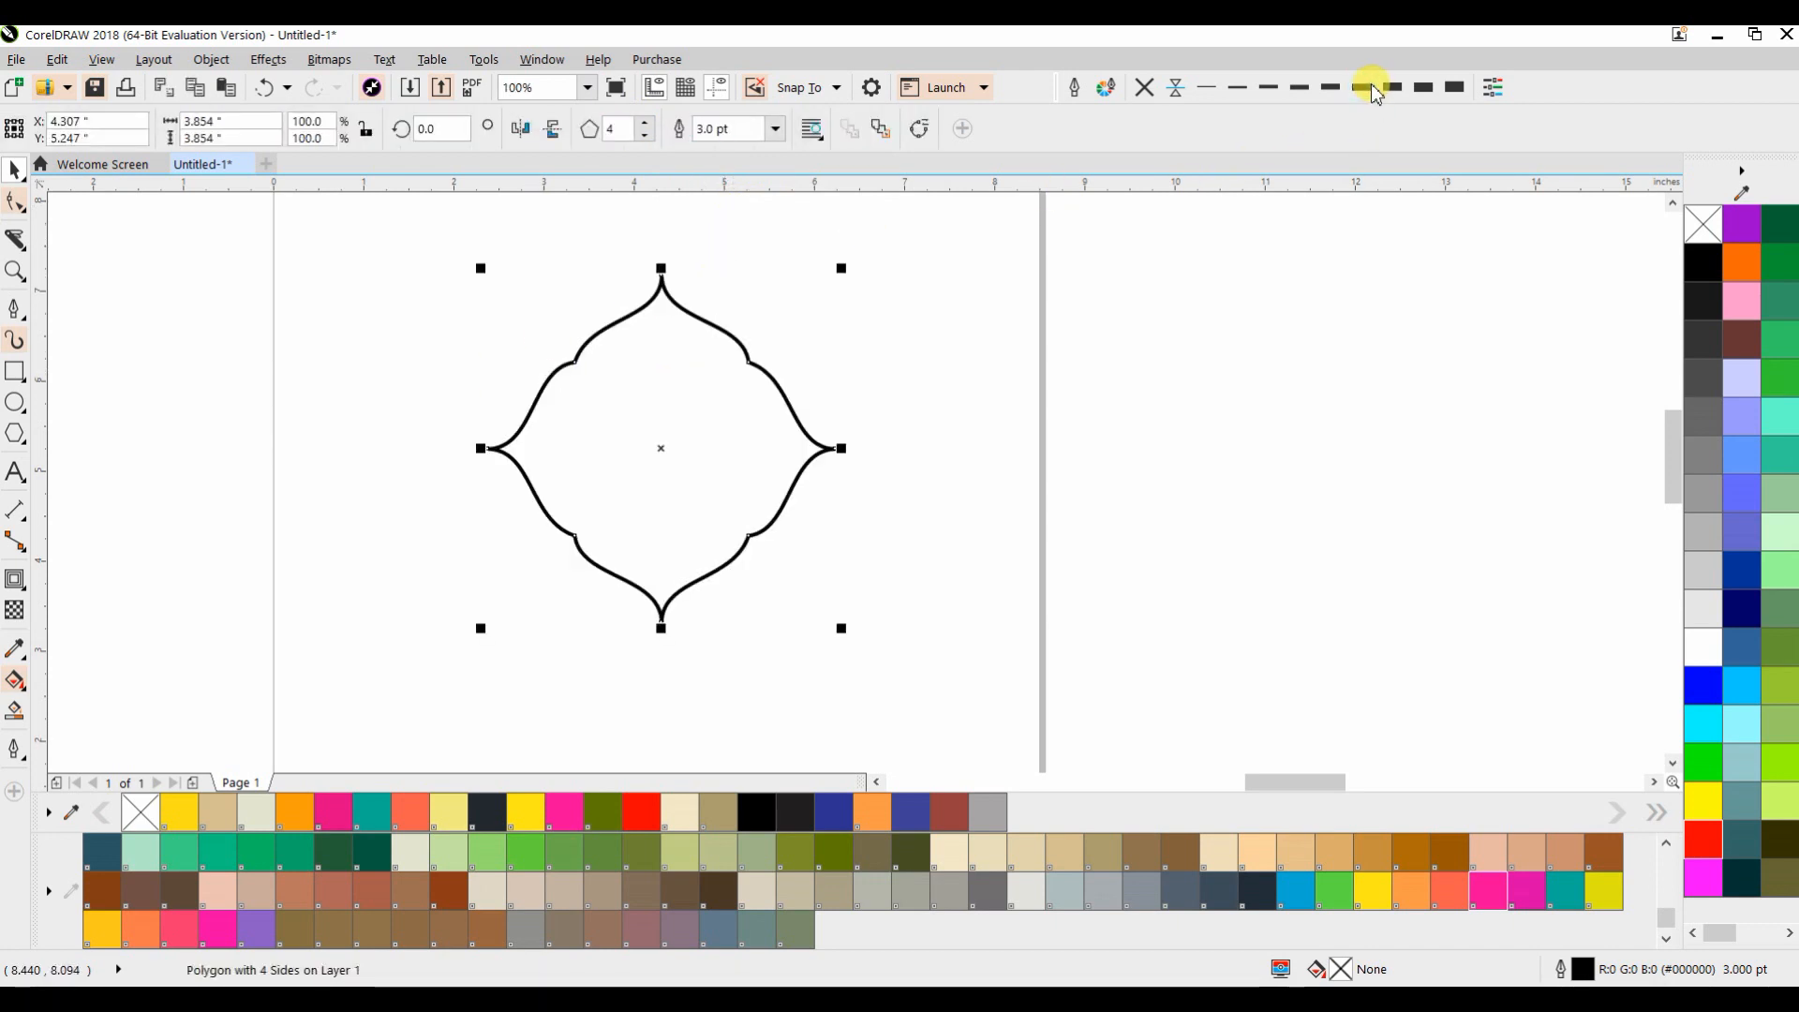
scroll(833, 370, "down", 2)
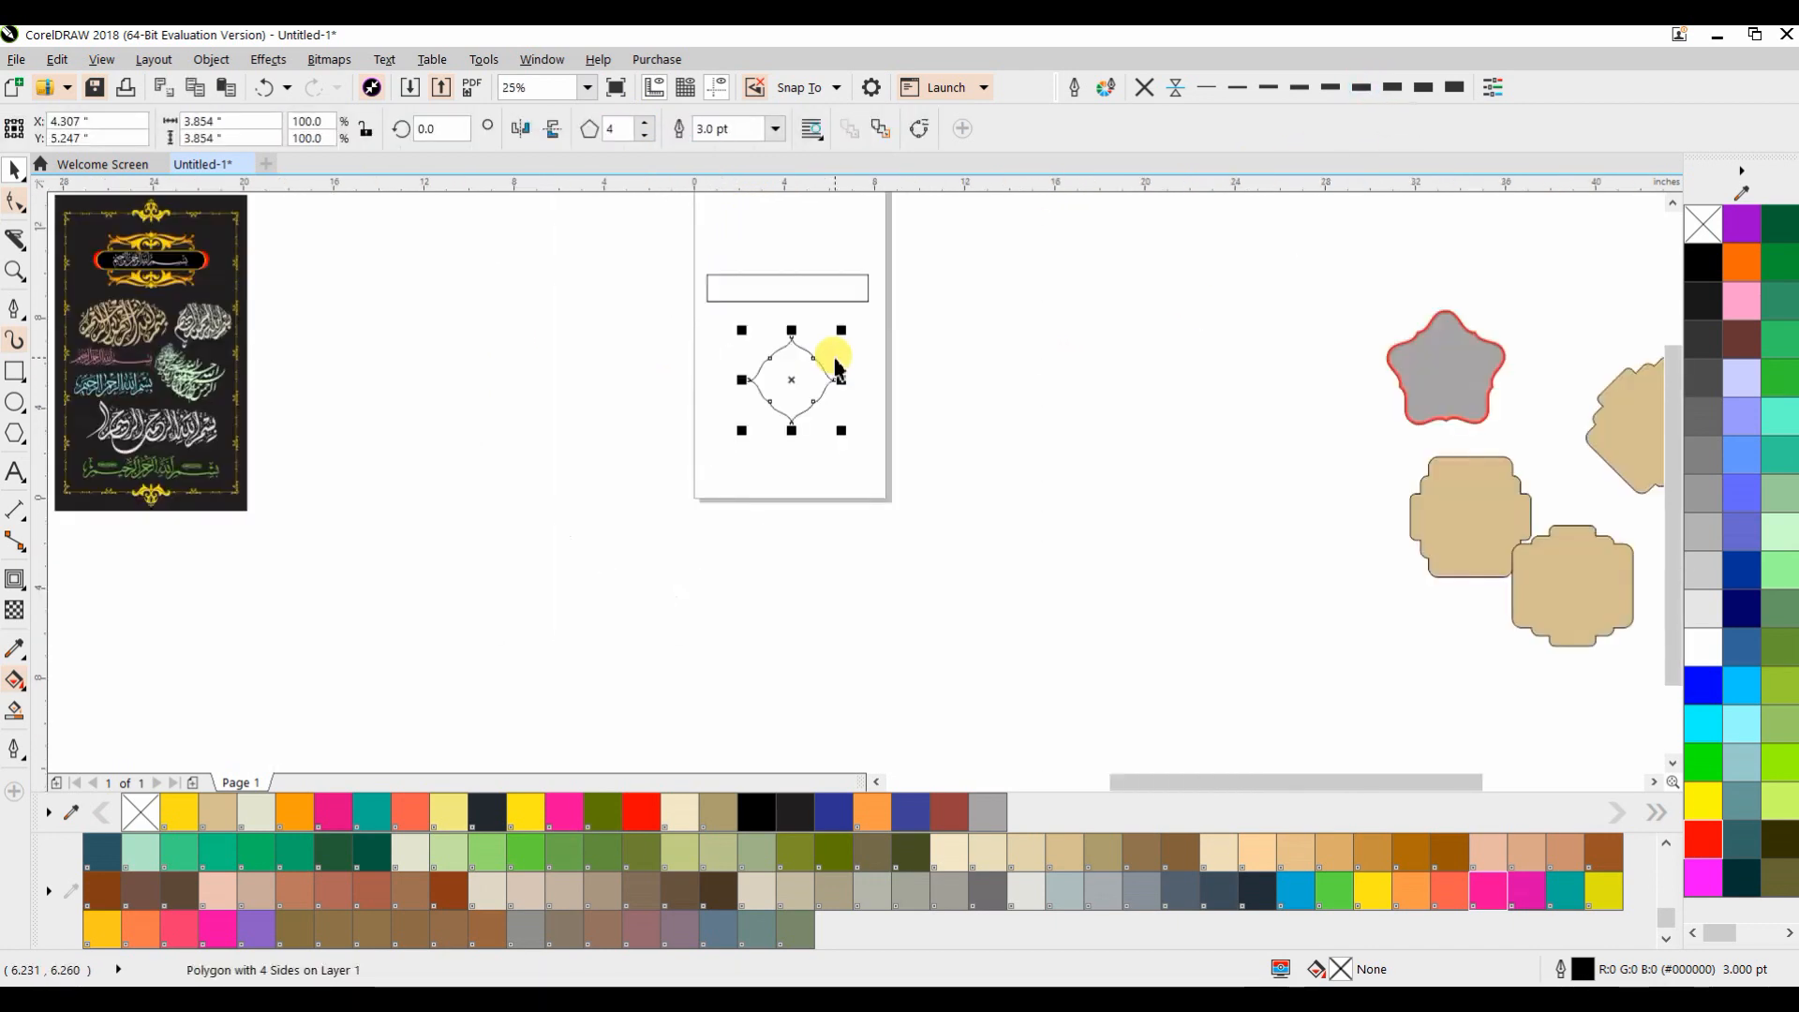
left_click_drag(705, 298, 705, 292)
scroll(703, 299, "up", 1)
left_click_drag(806, 399, 758, 351)
scroll(702, 304, "up", 2)
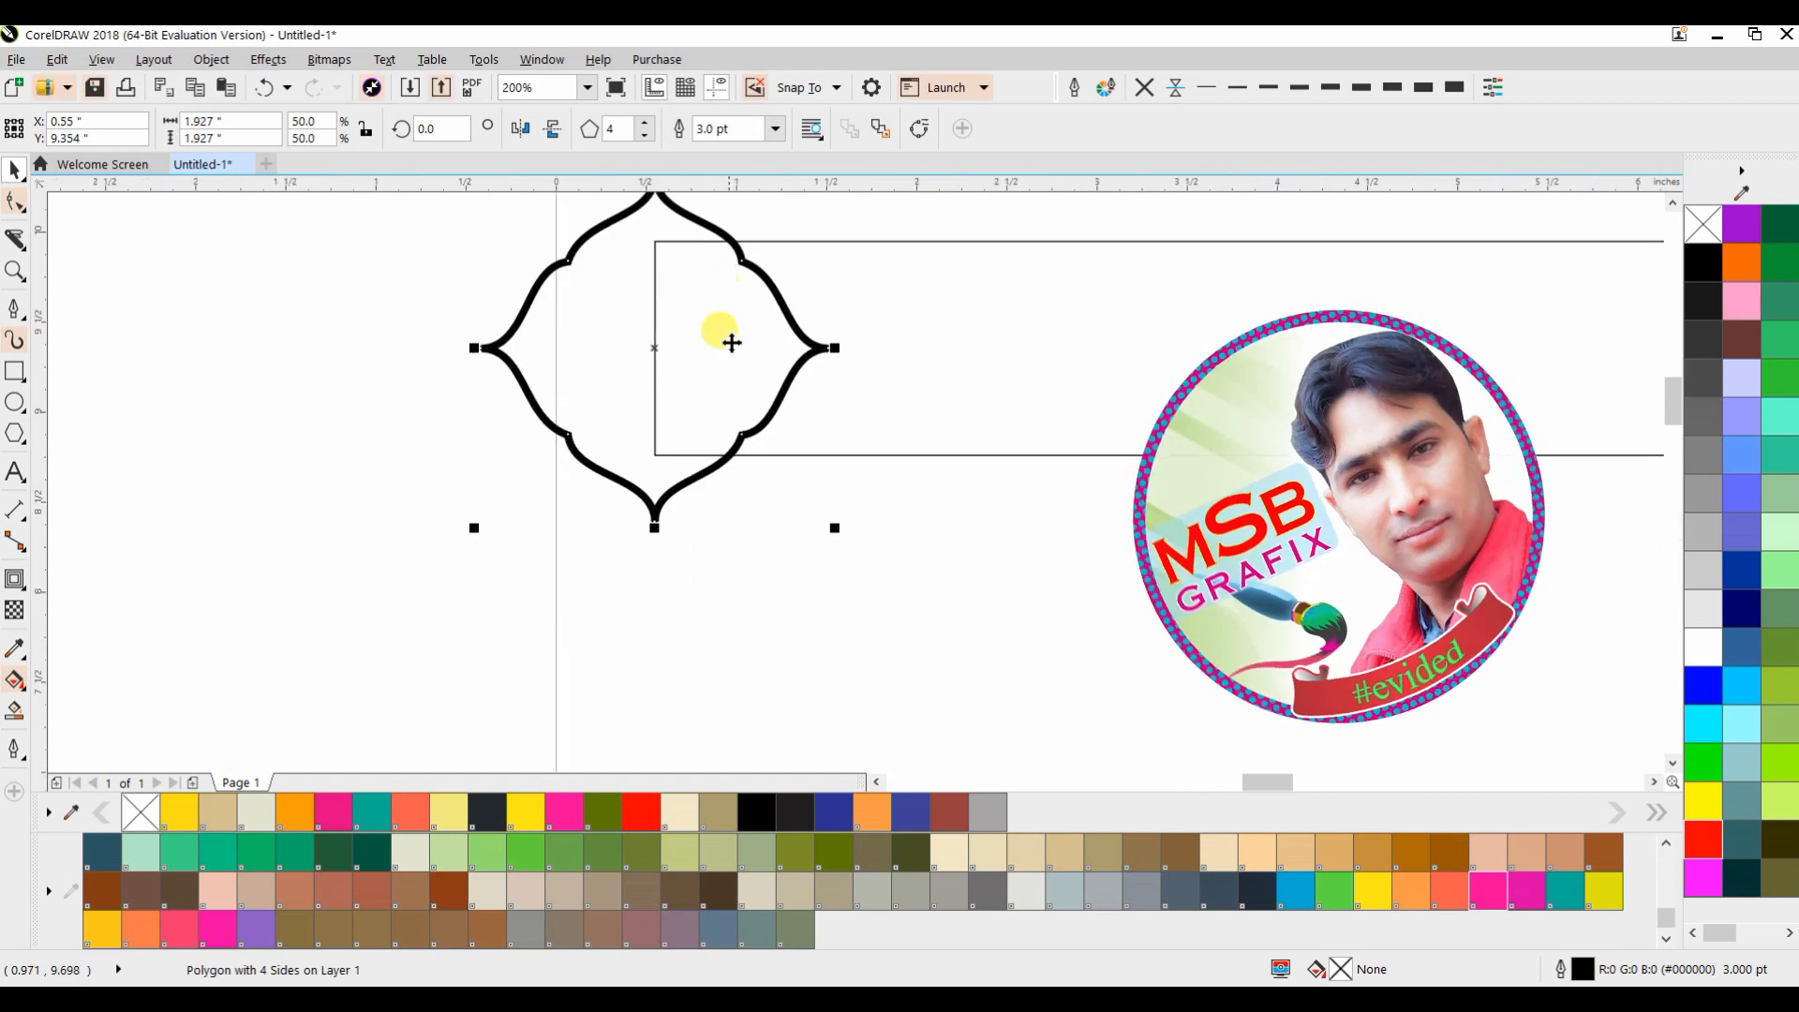
Shrink the pointed polygon about its centre to about 1.53 in and weld it to the wide rectangle
mouse_move(825, 527)
left_mouse_down()
mouse_move(787, 474)
mouse_move(808, 497)
left_mouse_up()
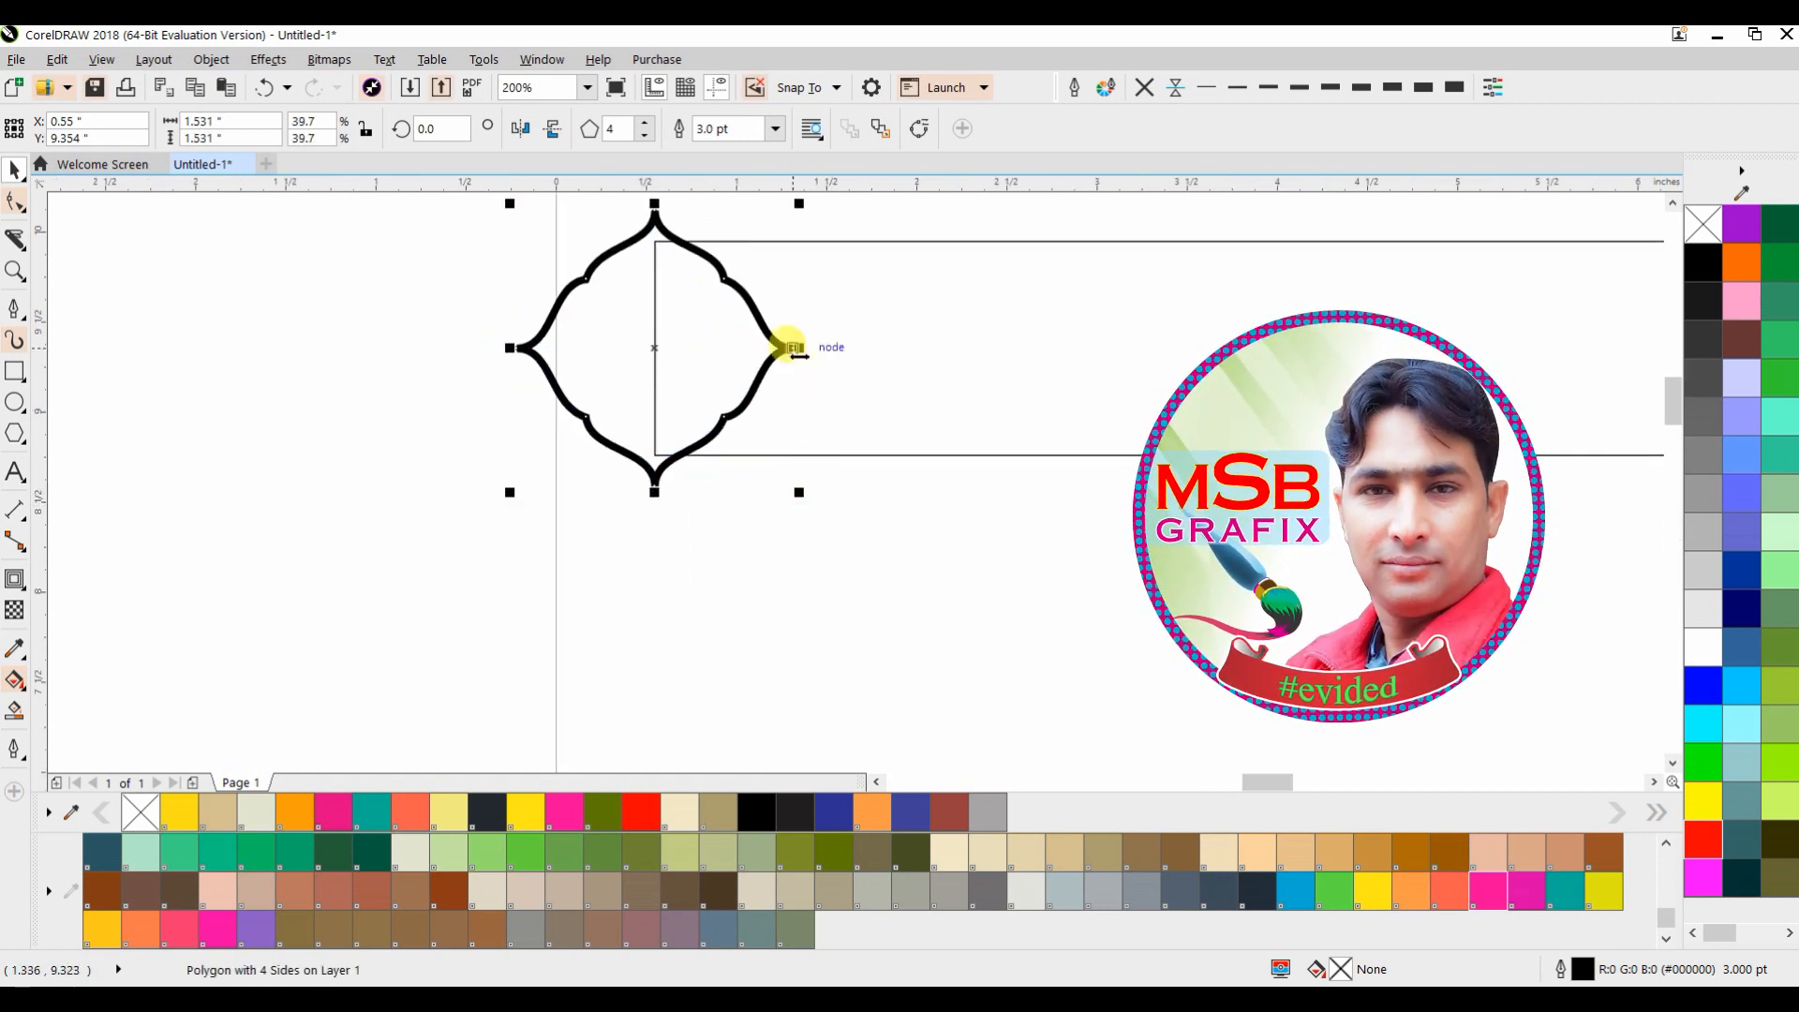
left_click_drag(792, 348, 770, 418)
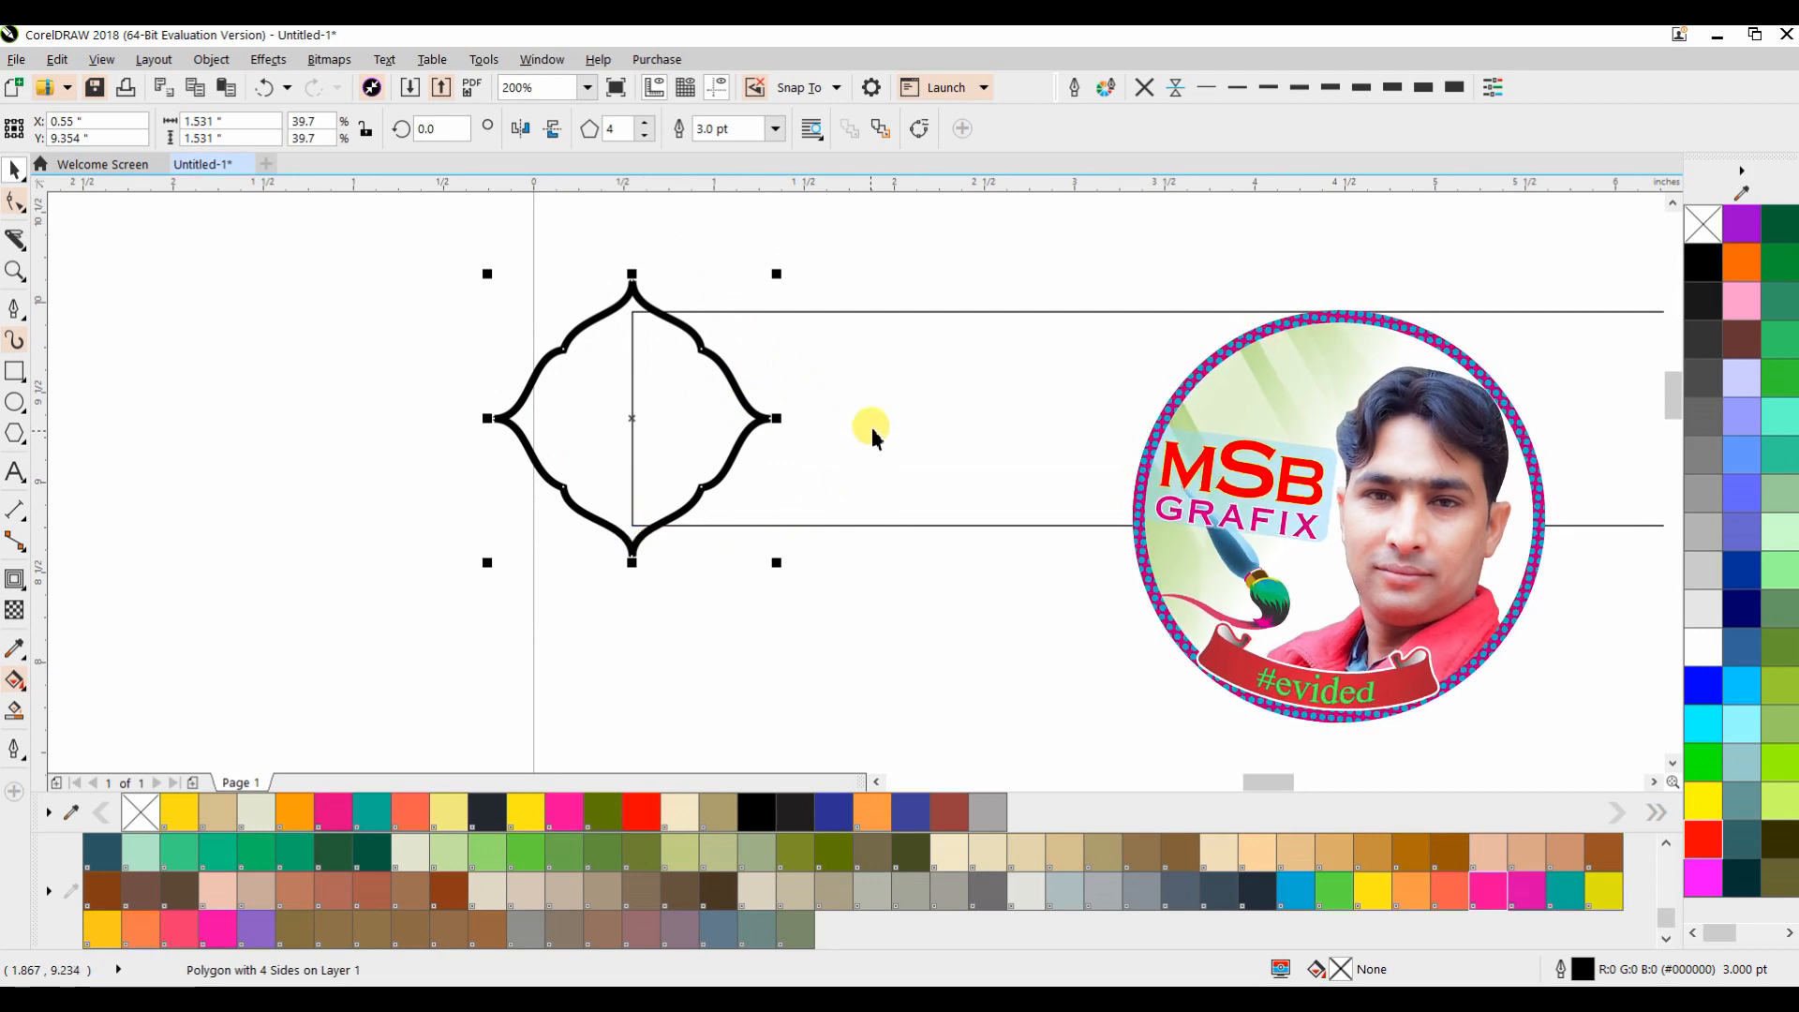
left_click(807, 311, "shift")
left_click(629, 132)
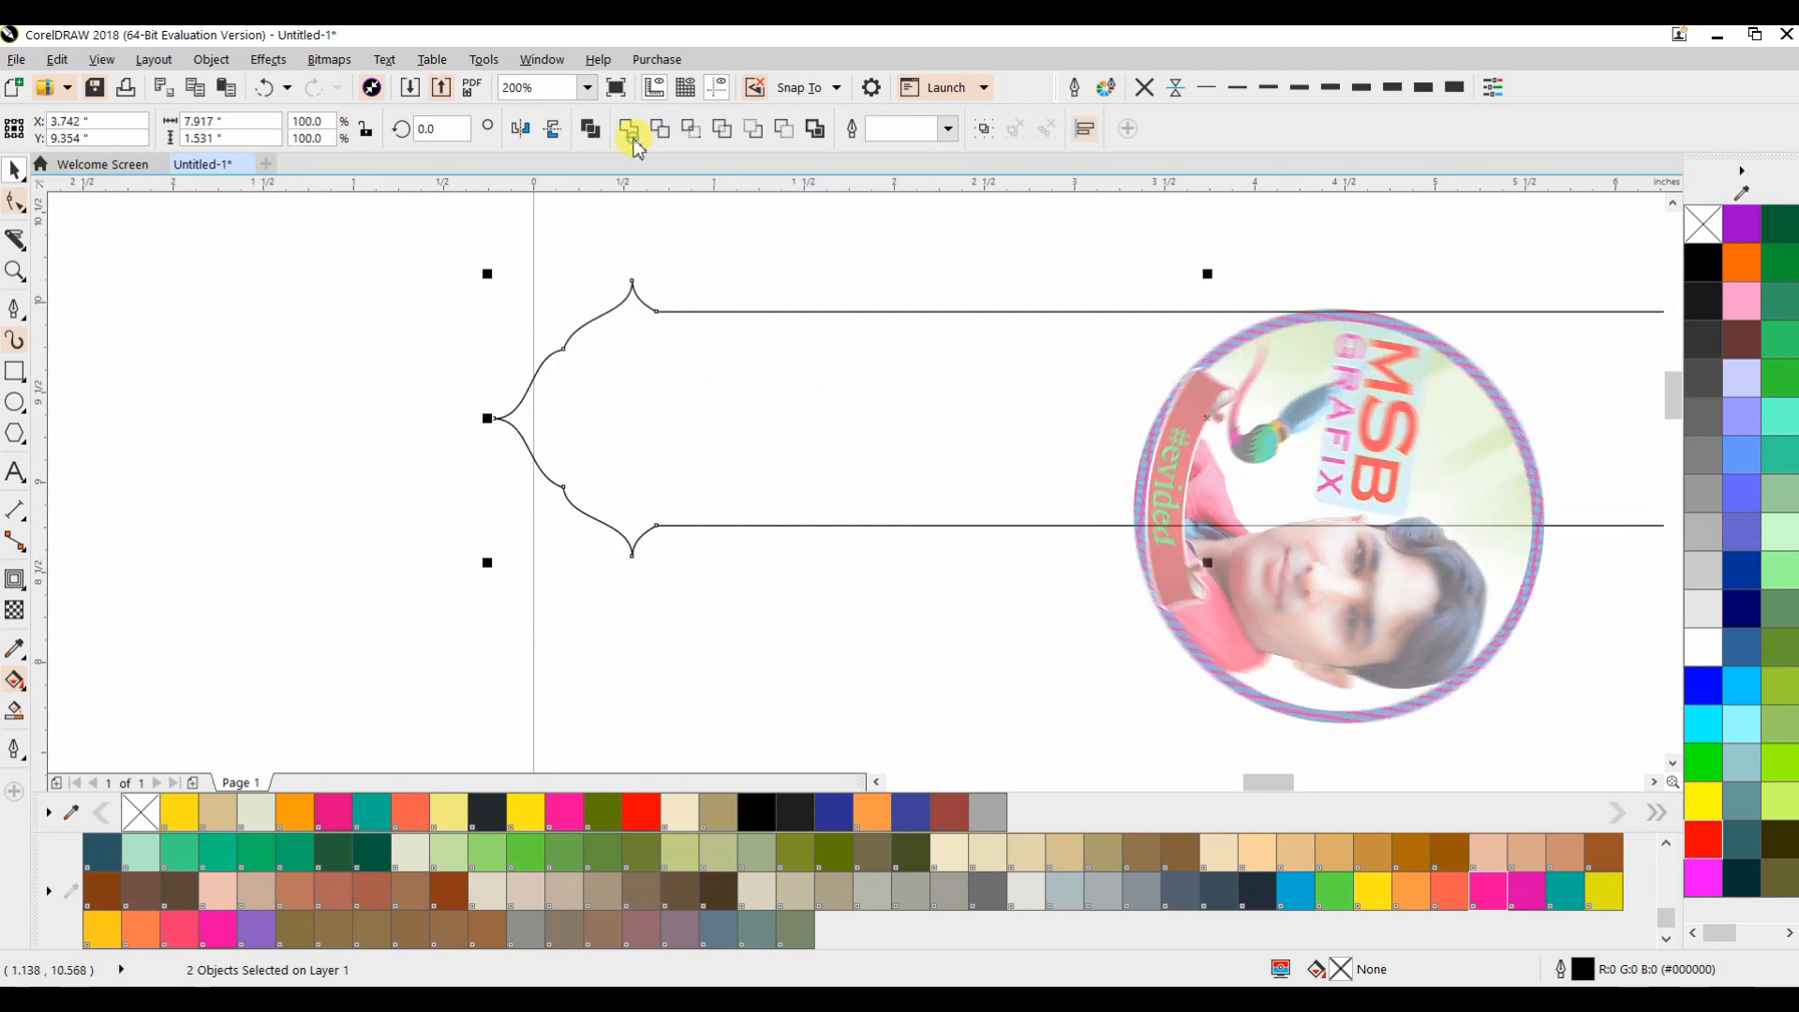
Make a horizontally mirrored copy of the welded shape and slide it over the original to span about 11.9 in overall
scroll(618, 367, "down", 2)
left_click_drag(619, 367, 380, 344)
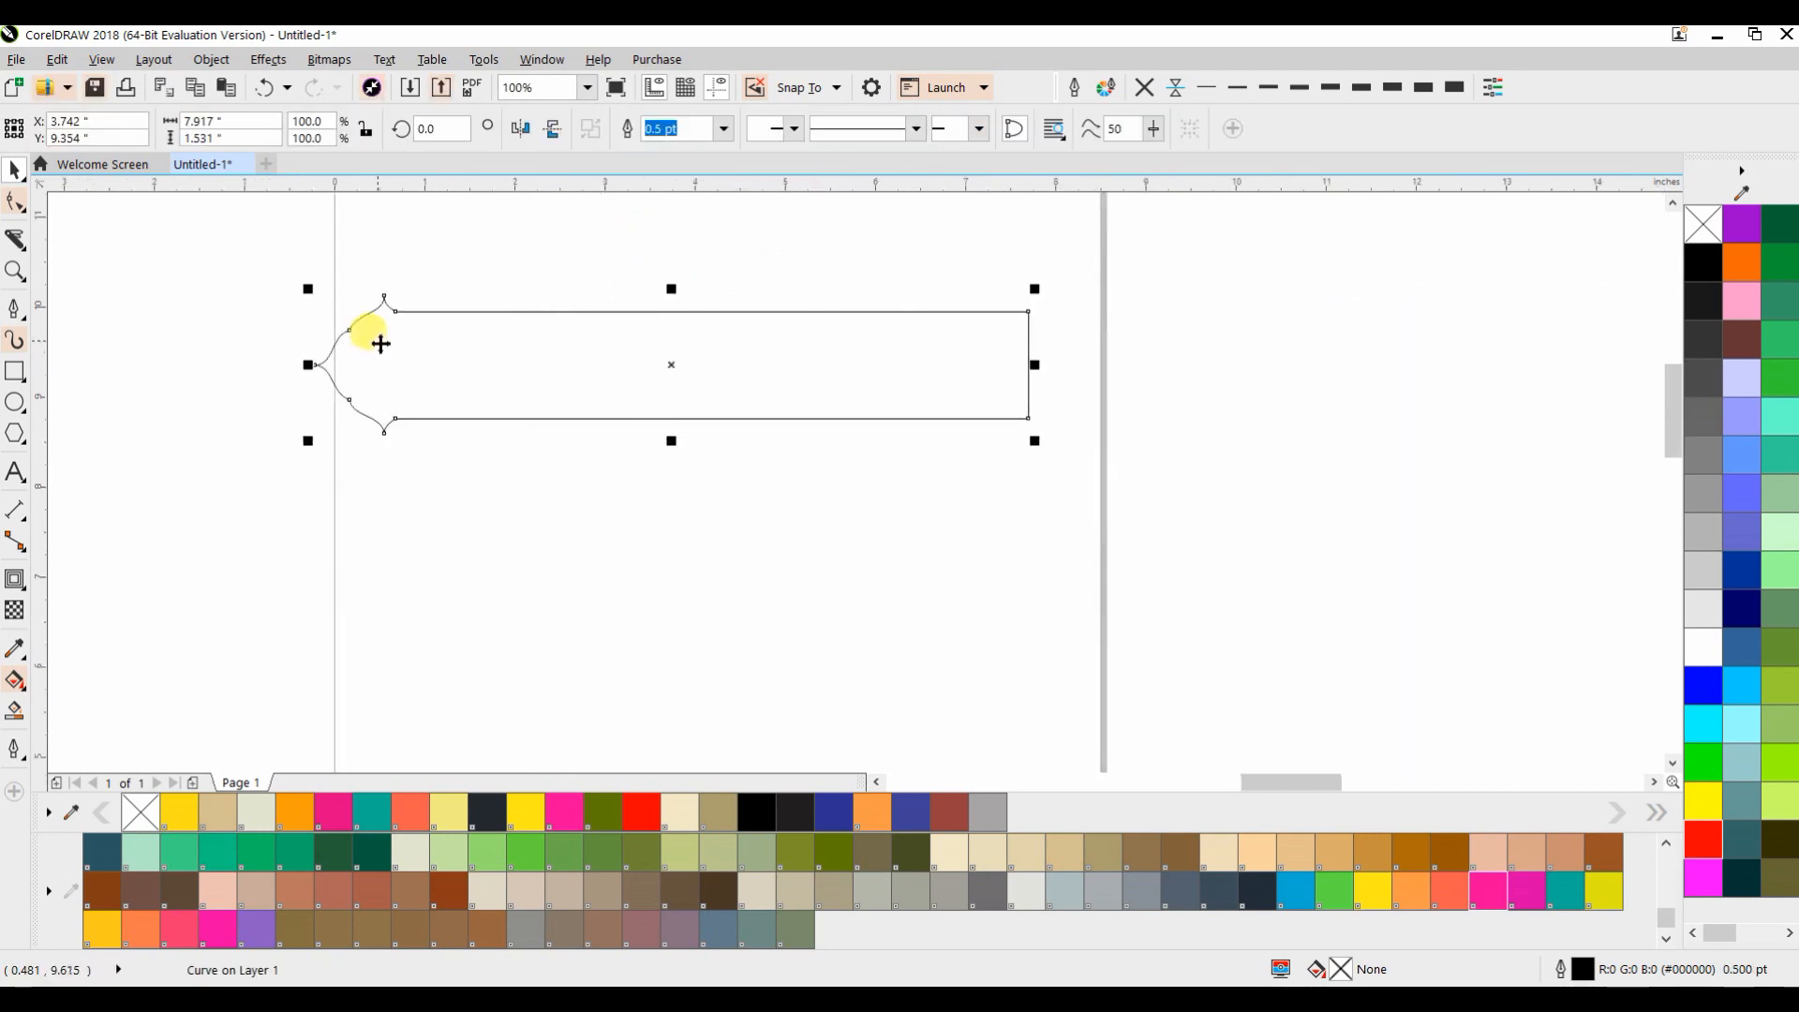
left_click_drag(308, 365, 1386, 388)
right_click(1386, 388)
left_click_drag(1242, 396, 671, 403)
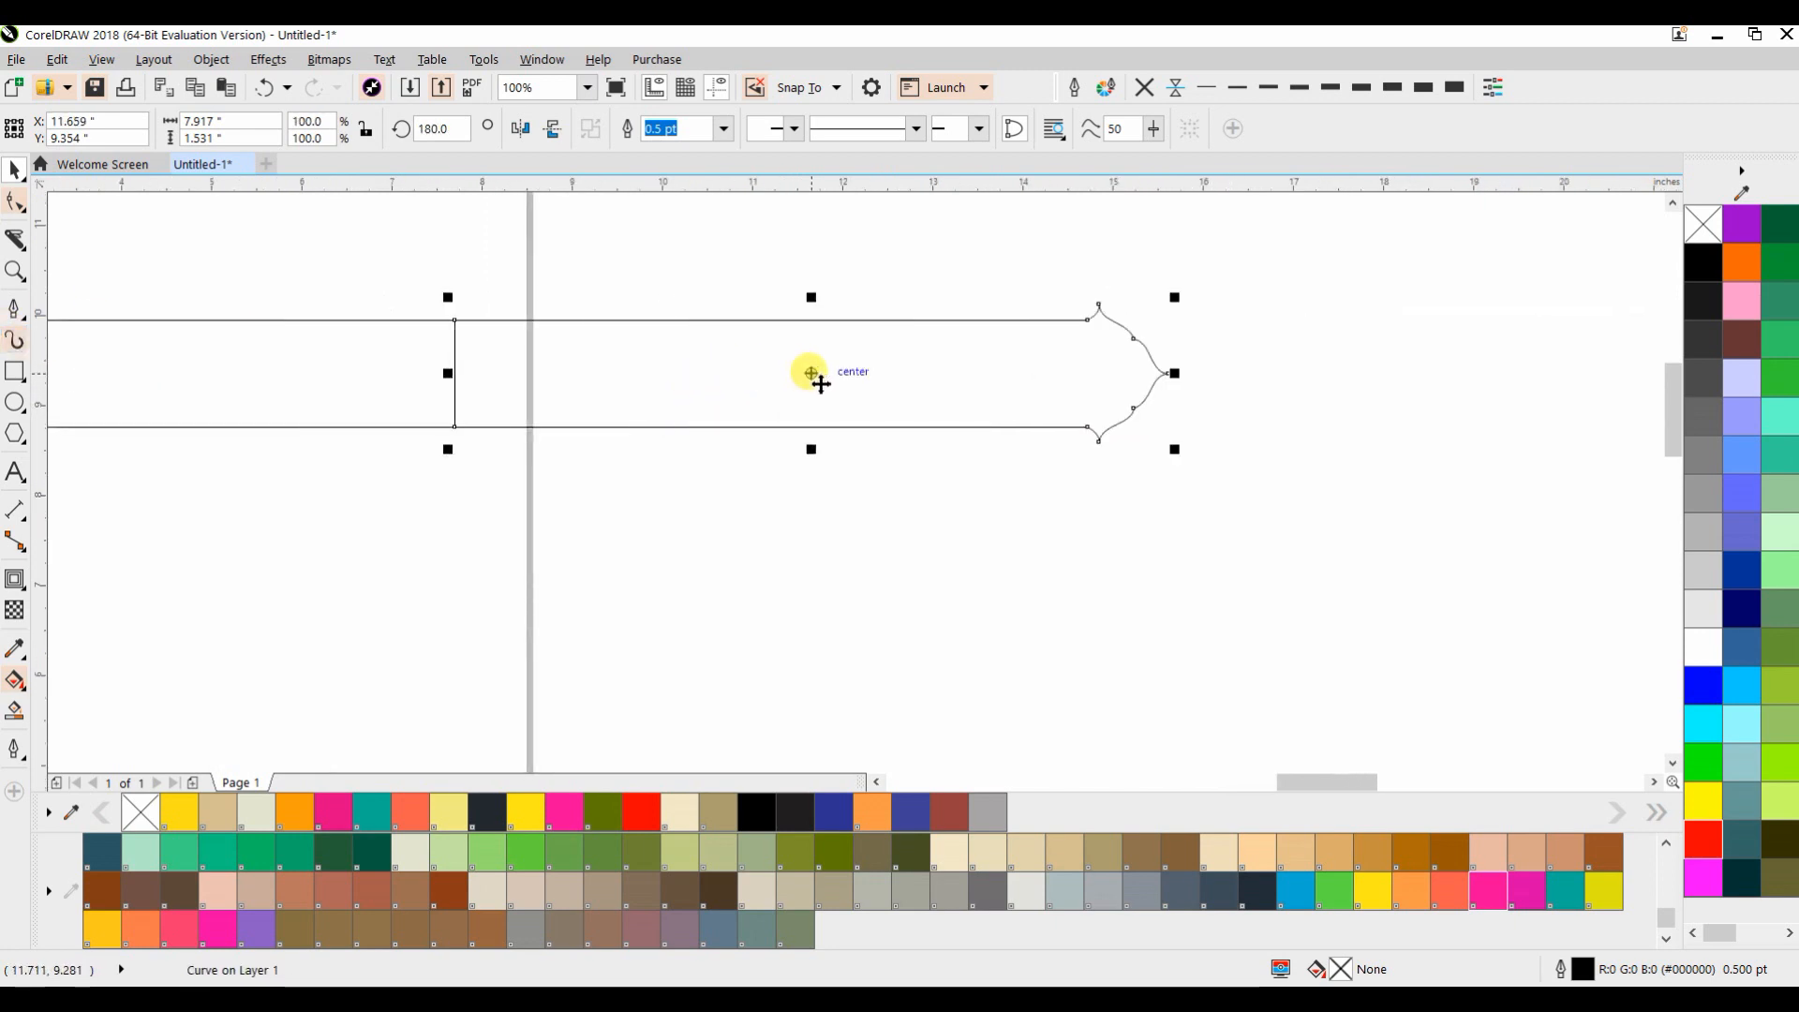
scroll(1097, 369, "down", 1)
left_click_drag(954, 371, 775, 373)
Weld the two overlapping halves into one long frame and move it onto the empty area right of the page
left_click_drag(1103, 280, 283, 480)
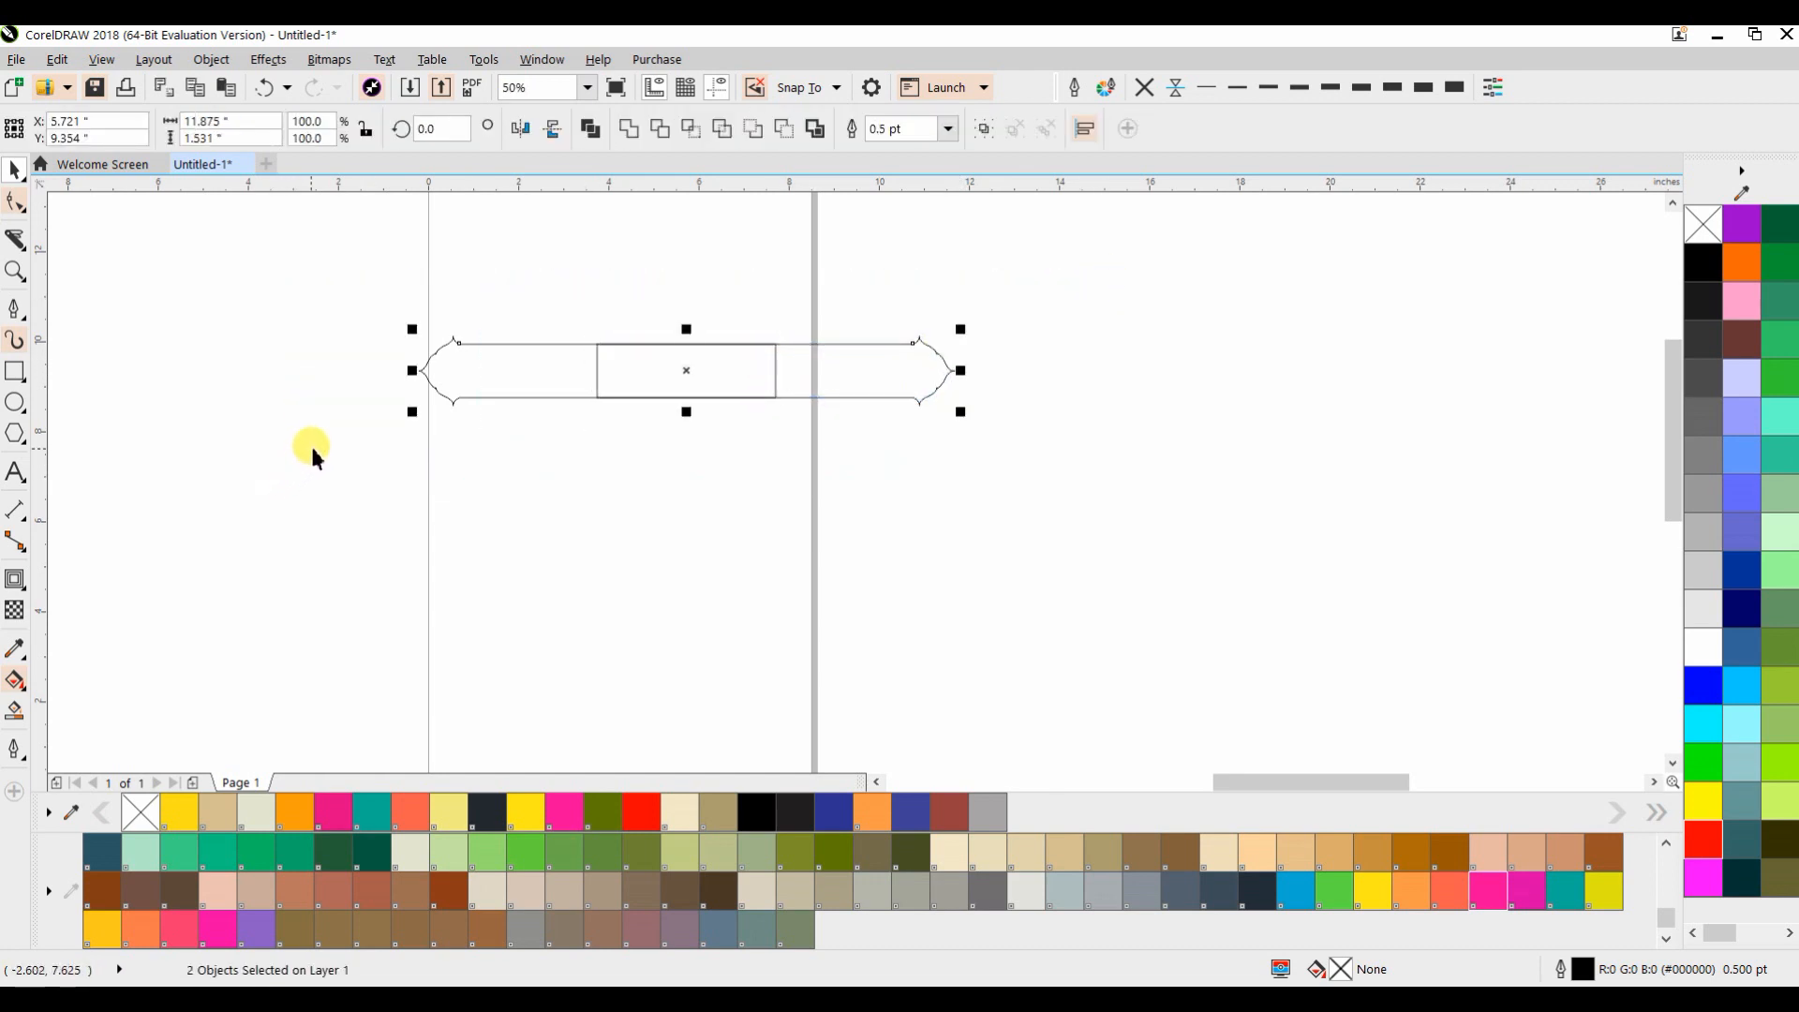
left_click(632, 134)
left_click_drag(642, 385, 864, 381)
scroll(508, 478, "down", 1)
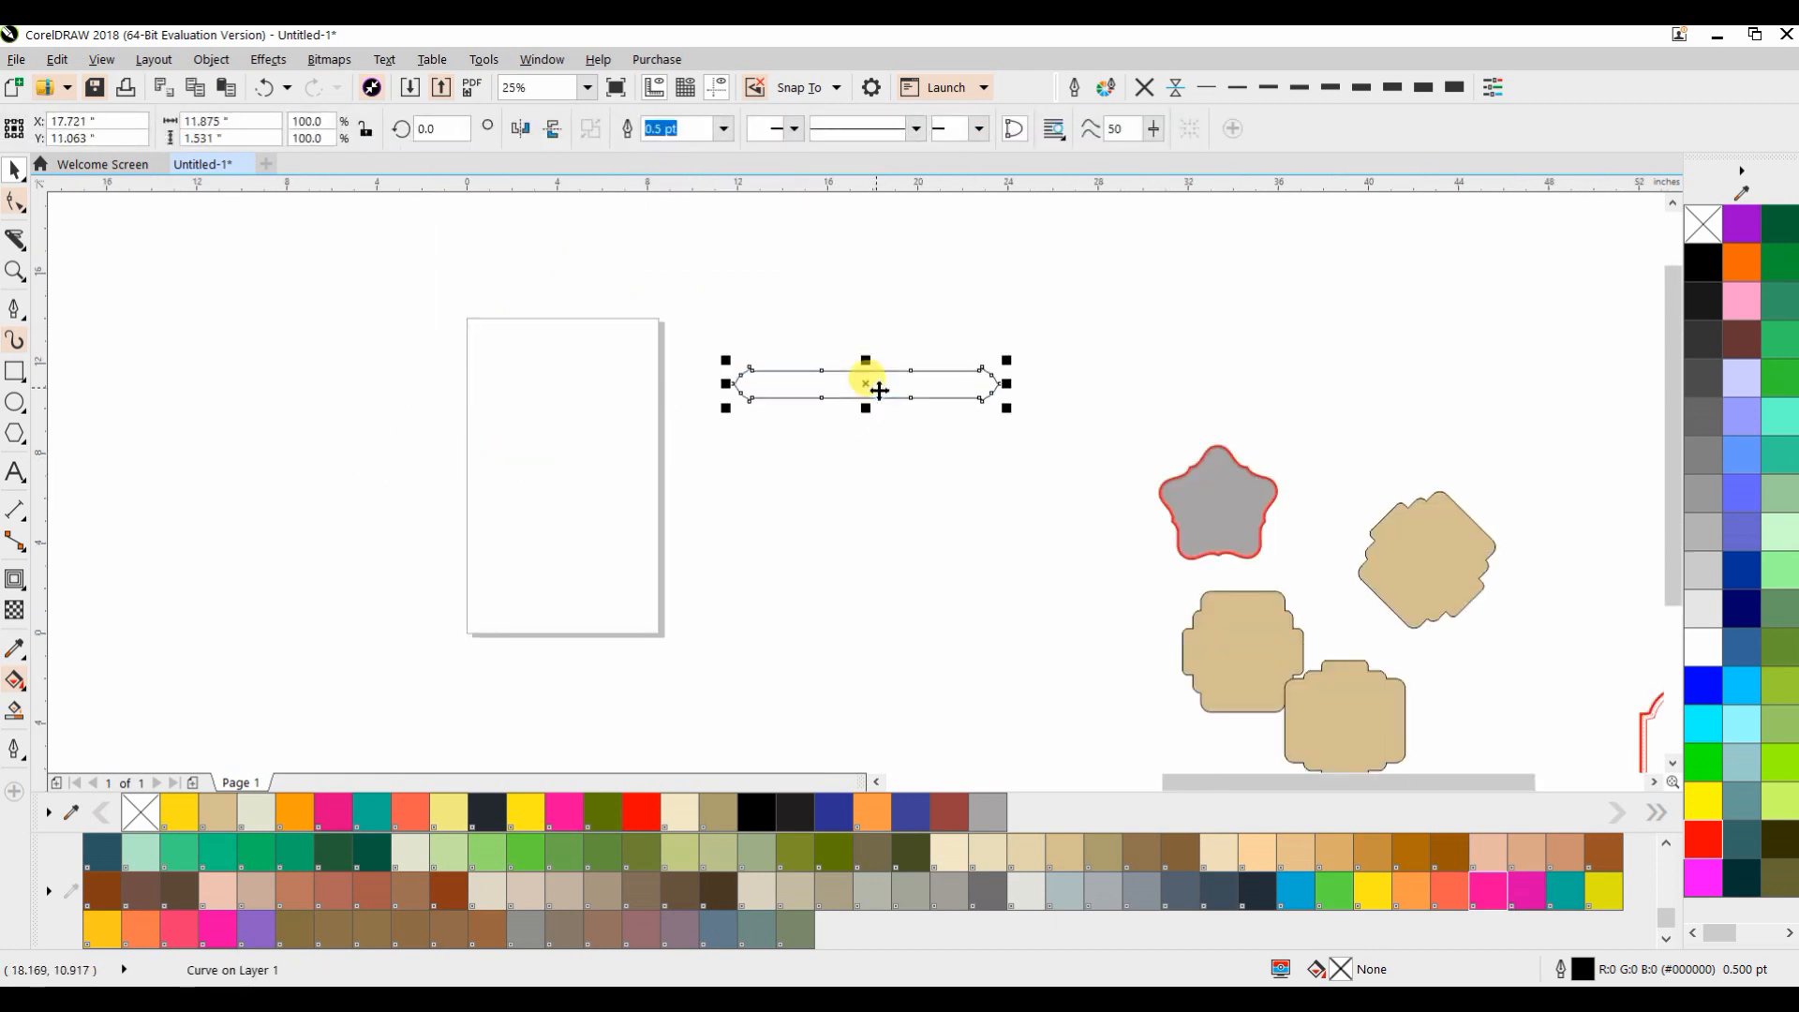
Fill the long frame with orange (#FF6600) and give it a 1.5 pt black outline
scroll(871, 385, "up", 2)
left_click(681, 812)
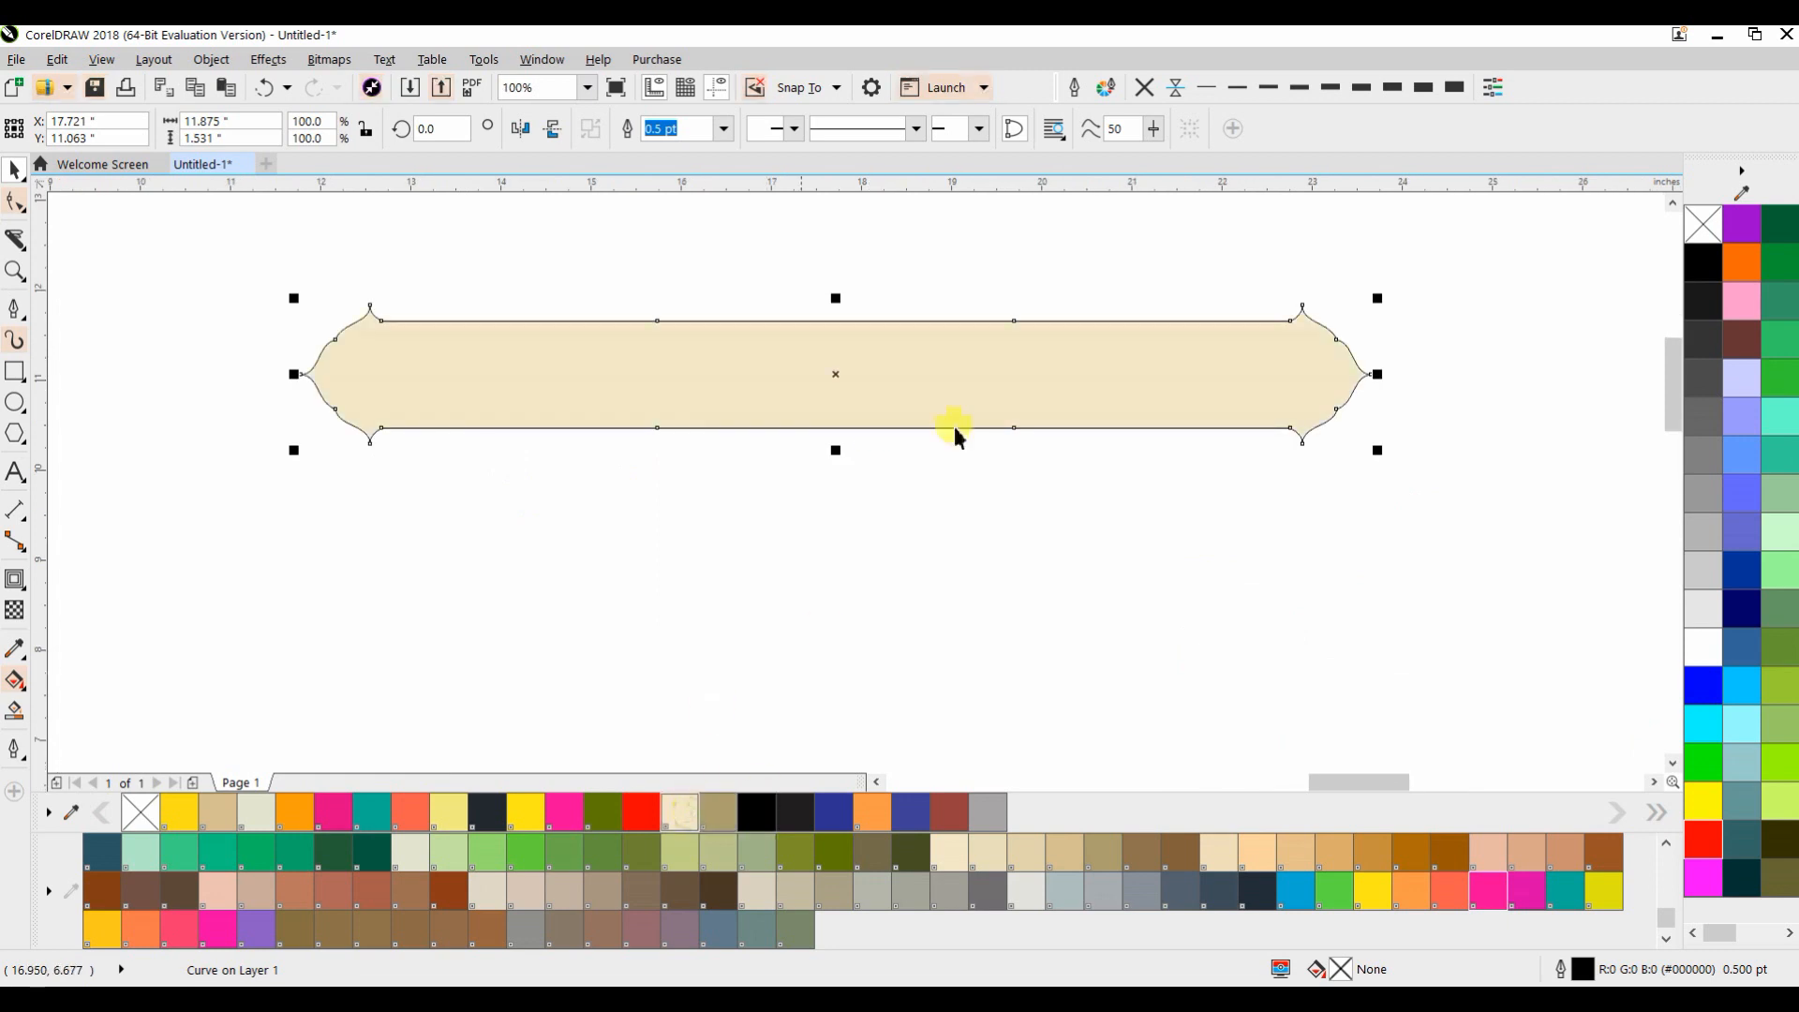
left_click(1741, 265)
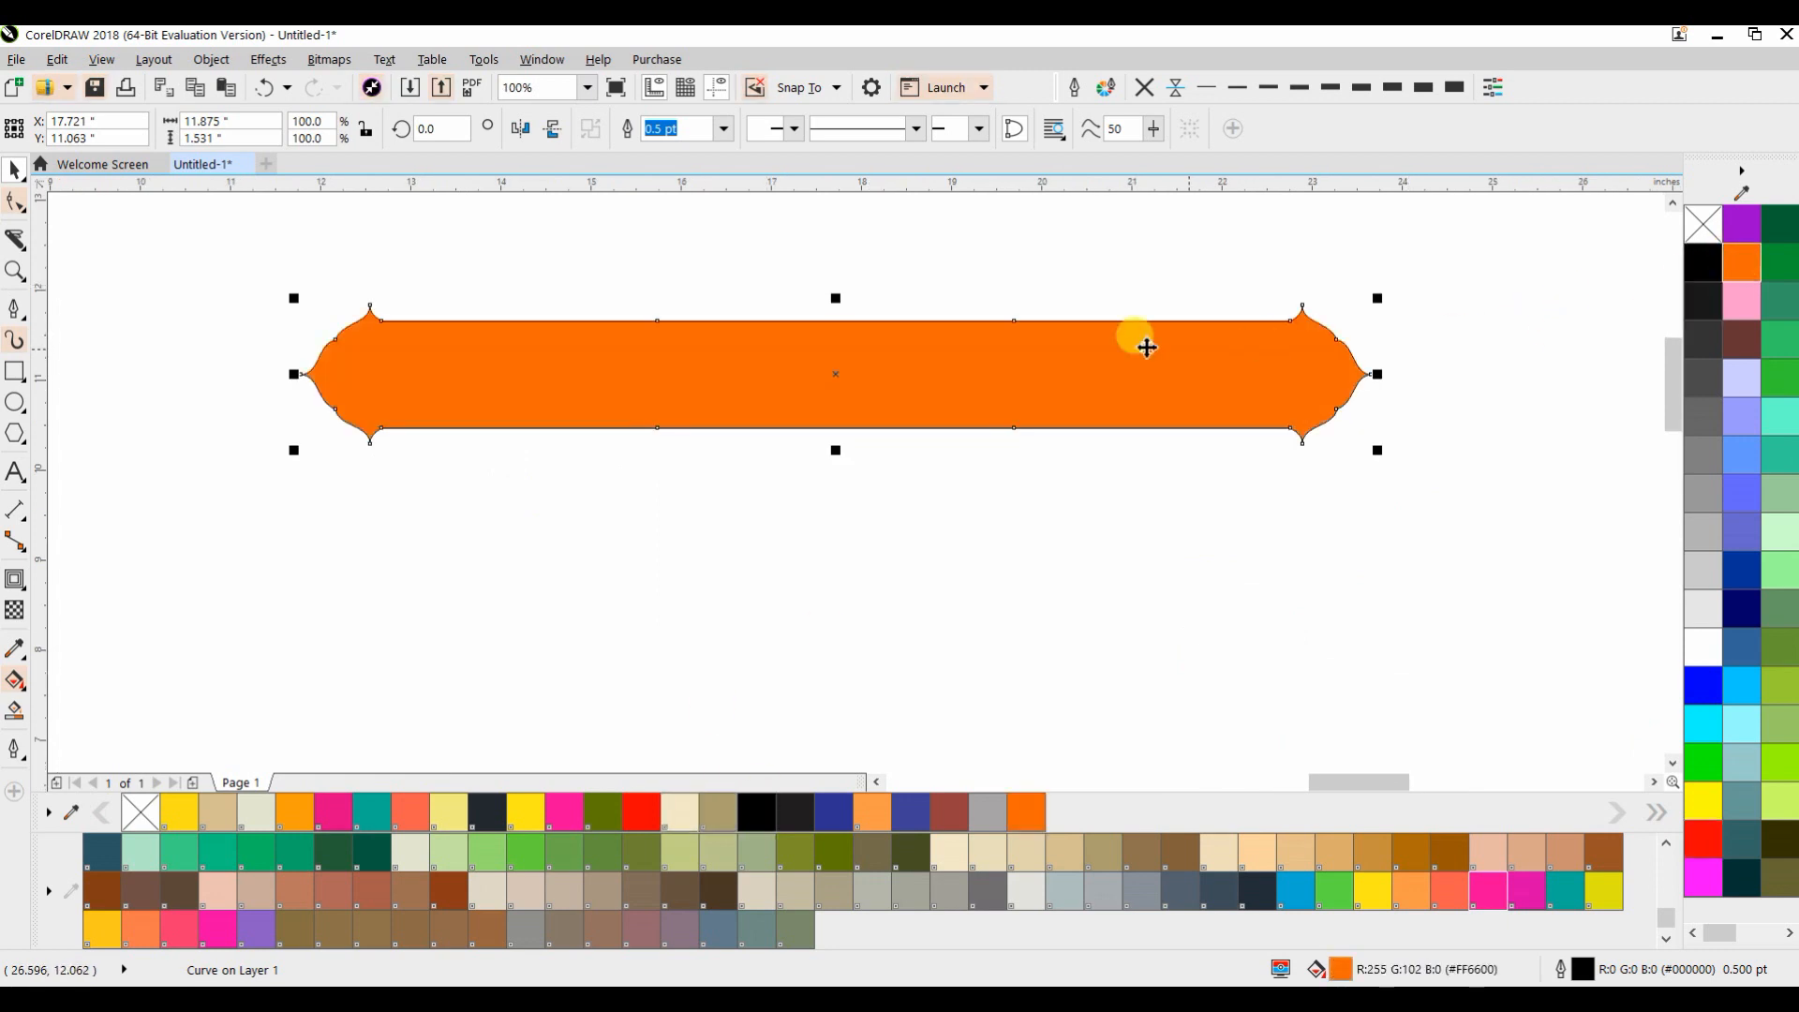
left_click(1147, 88)
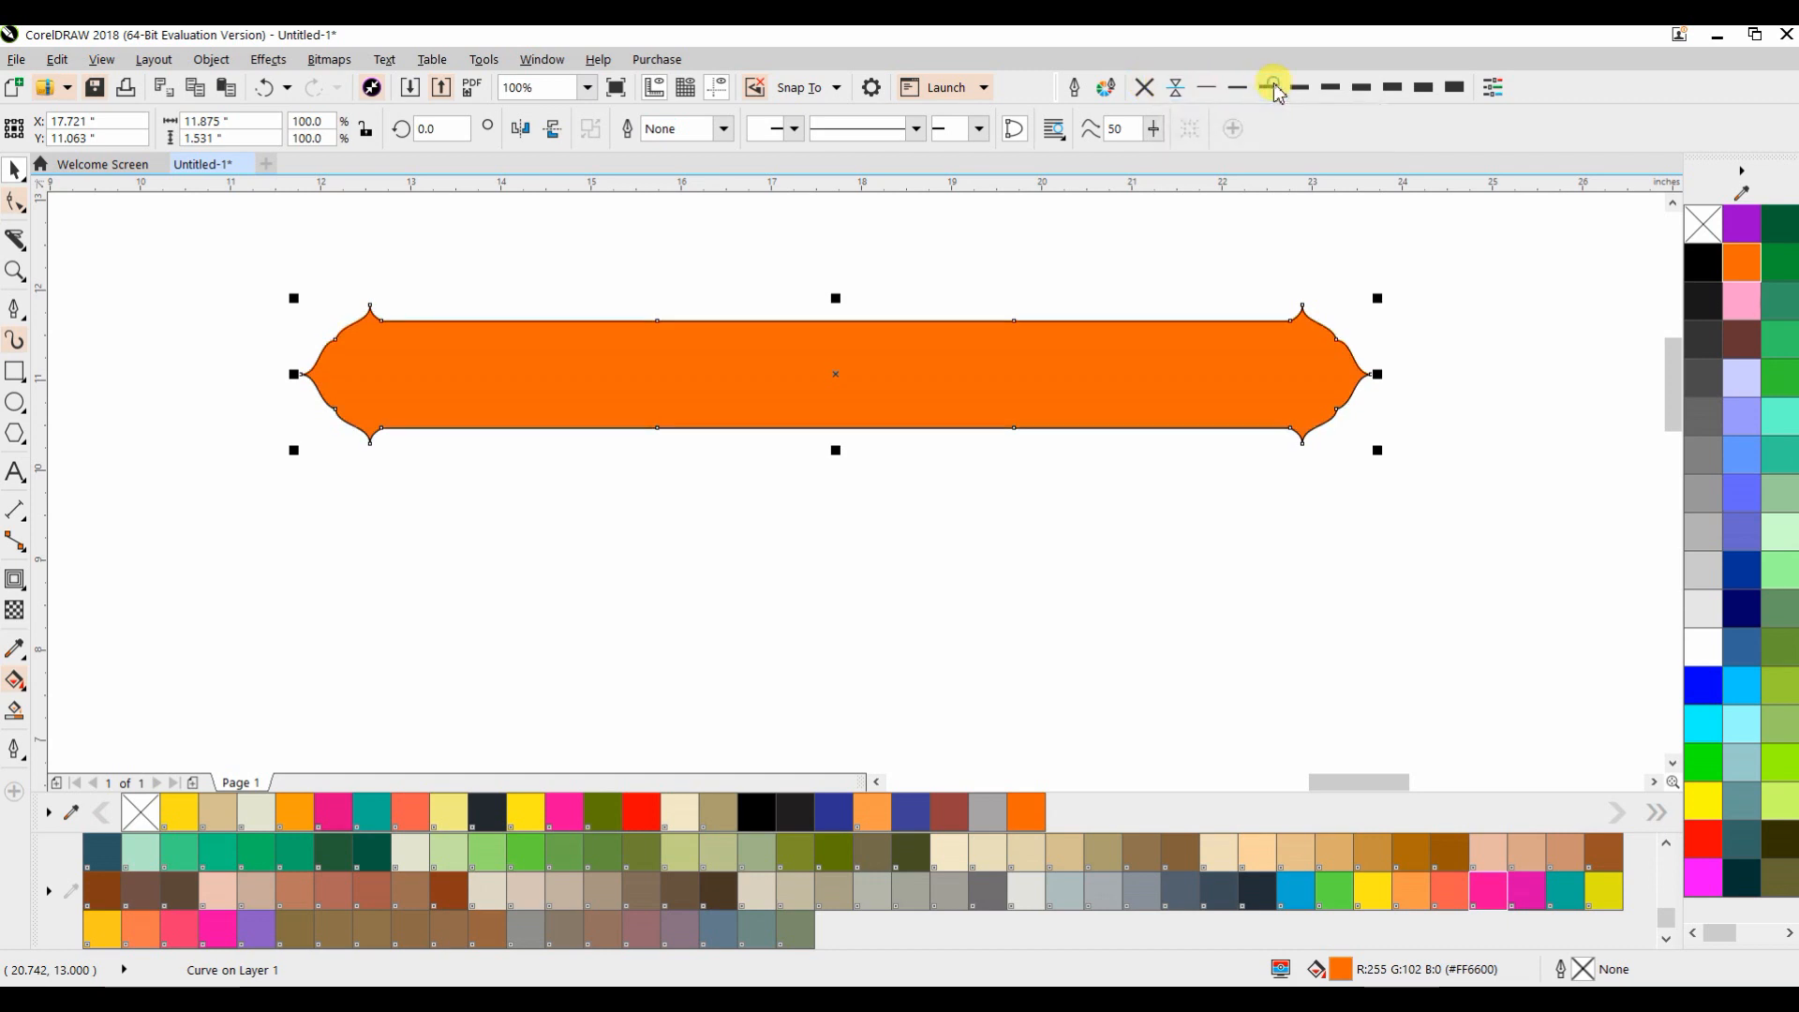
left_click(1311, 87)
left_click(1325, 87)
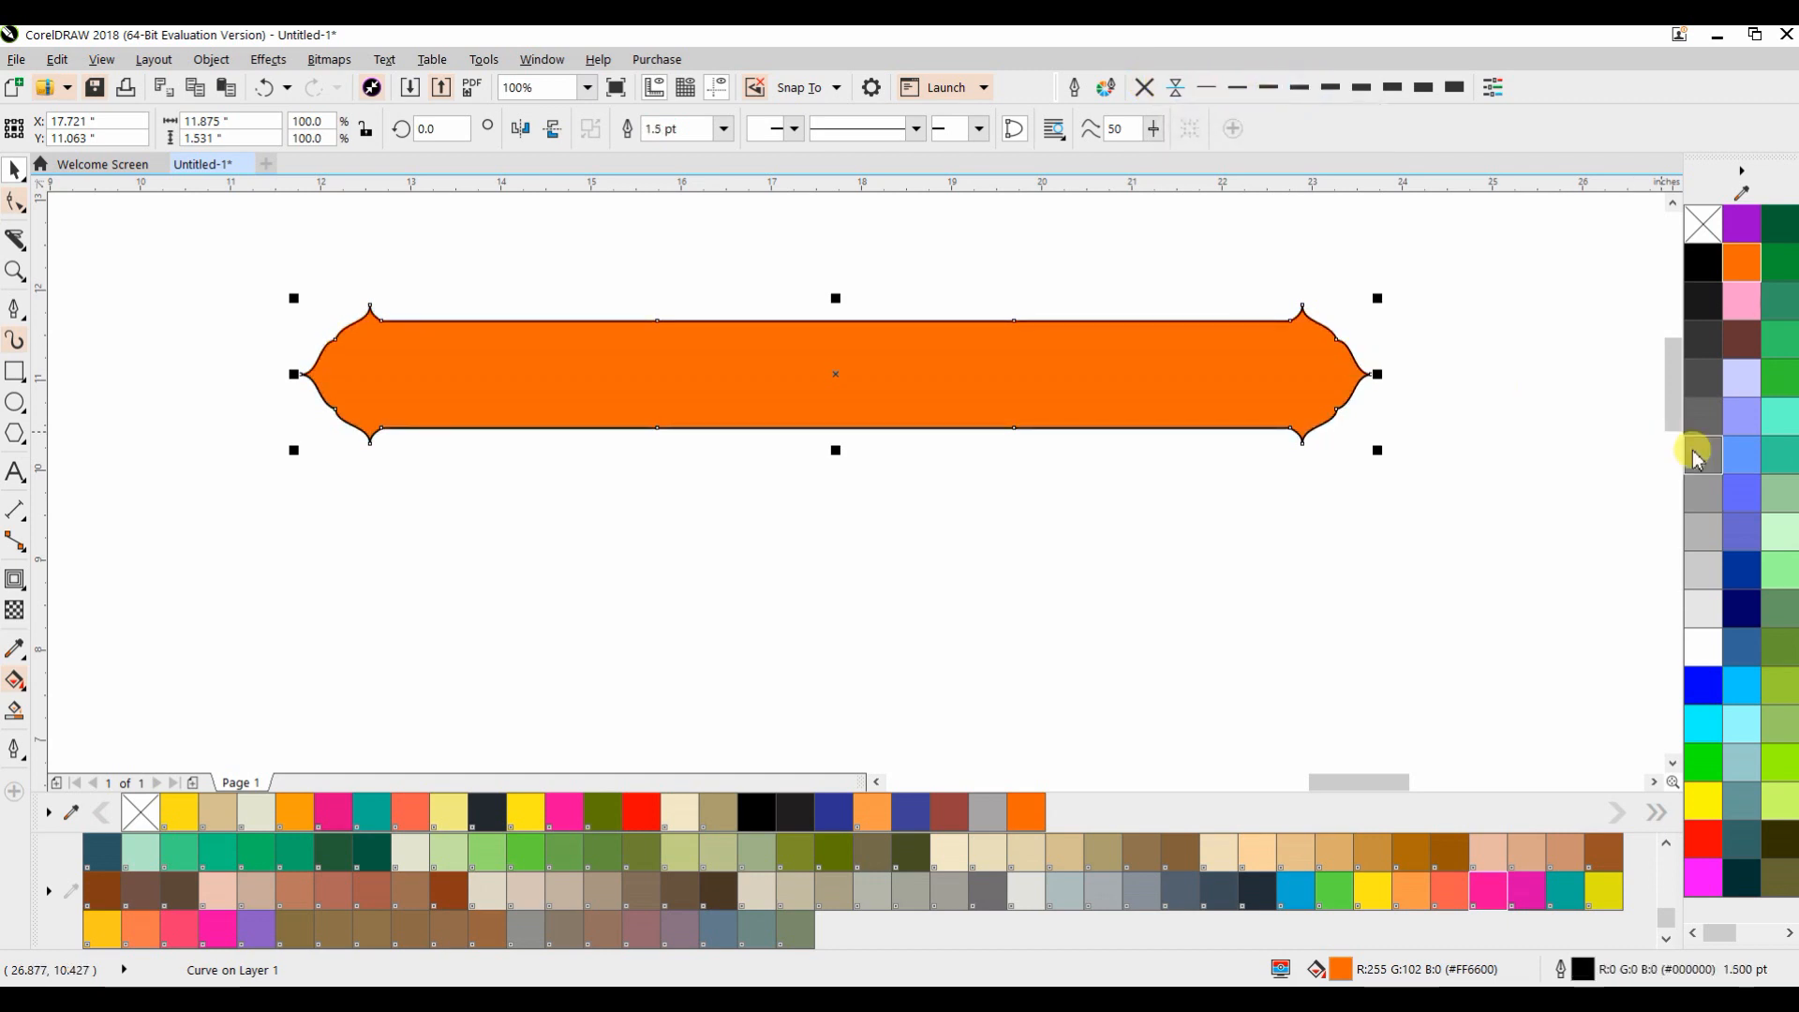
right_click(1703, 650)
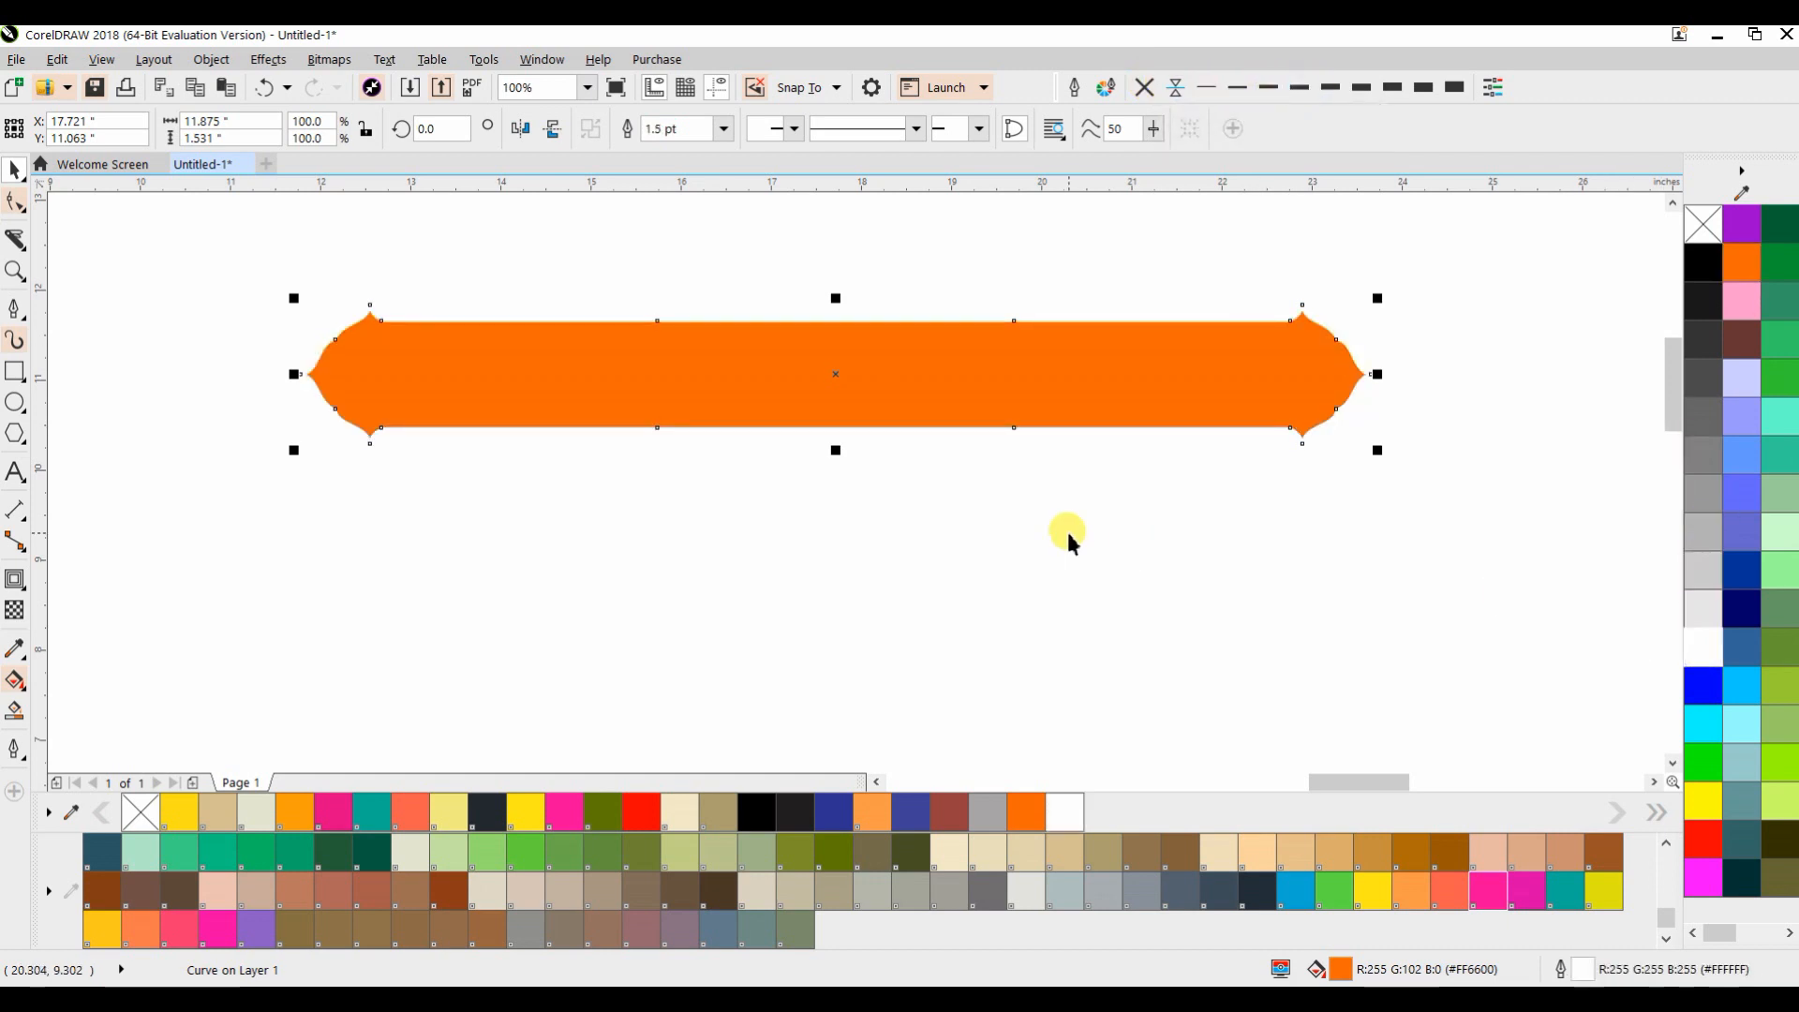
right_click(1703, 264)
Examine the orange frame's outline and pointed ends up close
left_click(1312, 480)
left_click(529, 390)
scroll(492, 381, "up", 3)
scroll(337, 354, "down", 4)
scroll(554, 390, "up", 1)
left_click_drag(486, 339, 536, 346)
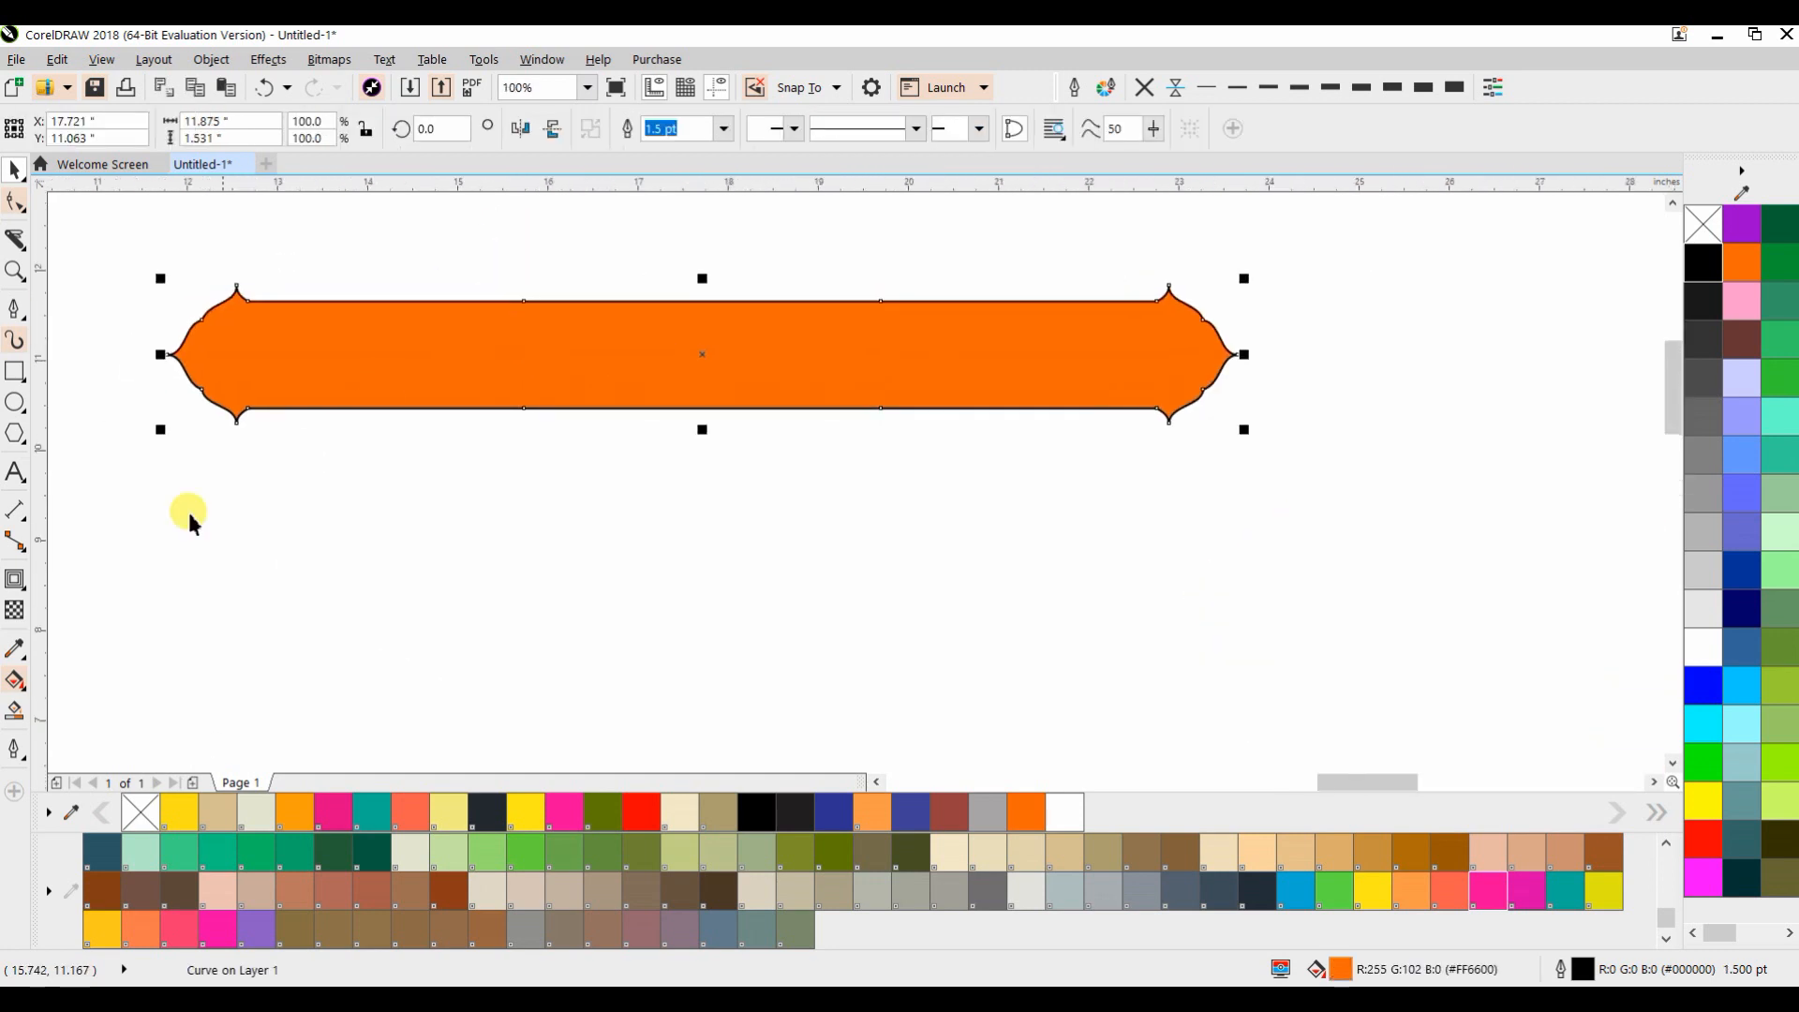
left_click(110, 476)
Examine the sample calligraphy poster, decorative frames and ornament collection left of the page
scroll(654, 394, "down", 3)
left_click_drag(411, 440, 862, 399)
scroll(609, 346, "up", 5)
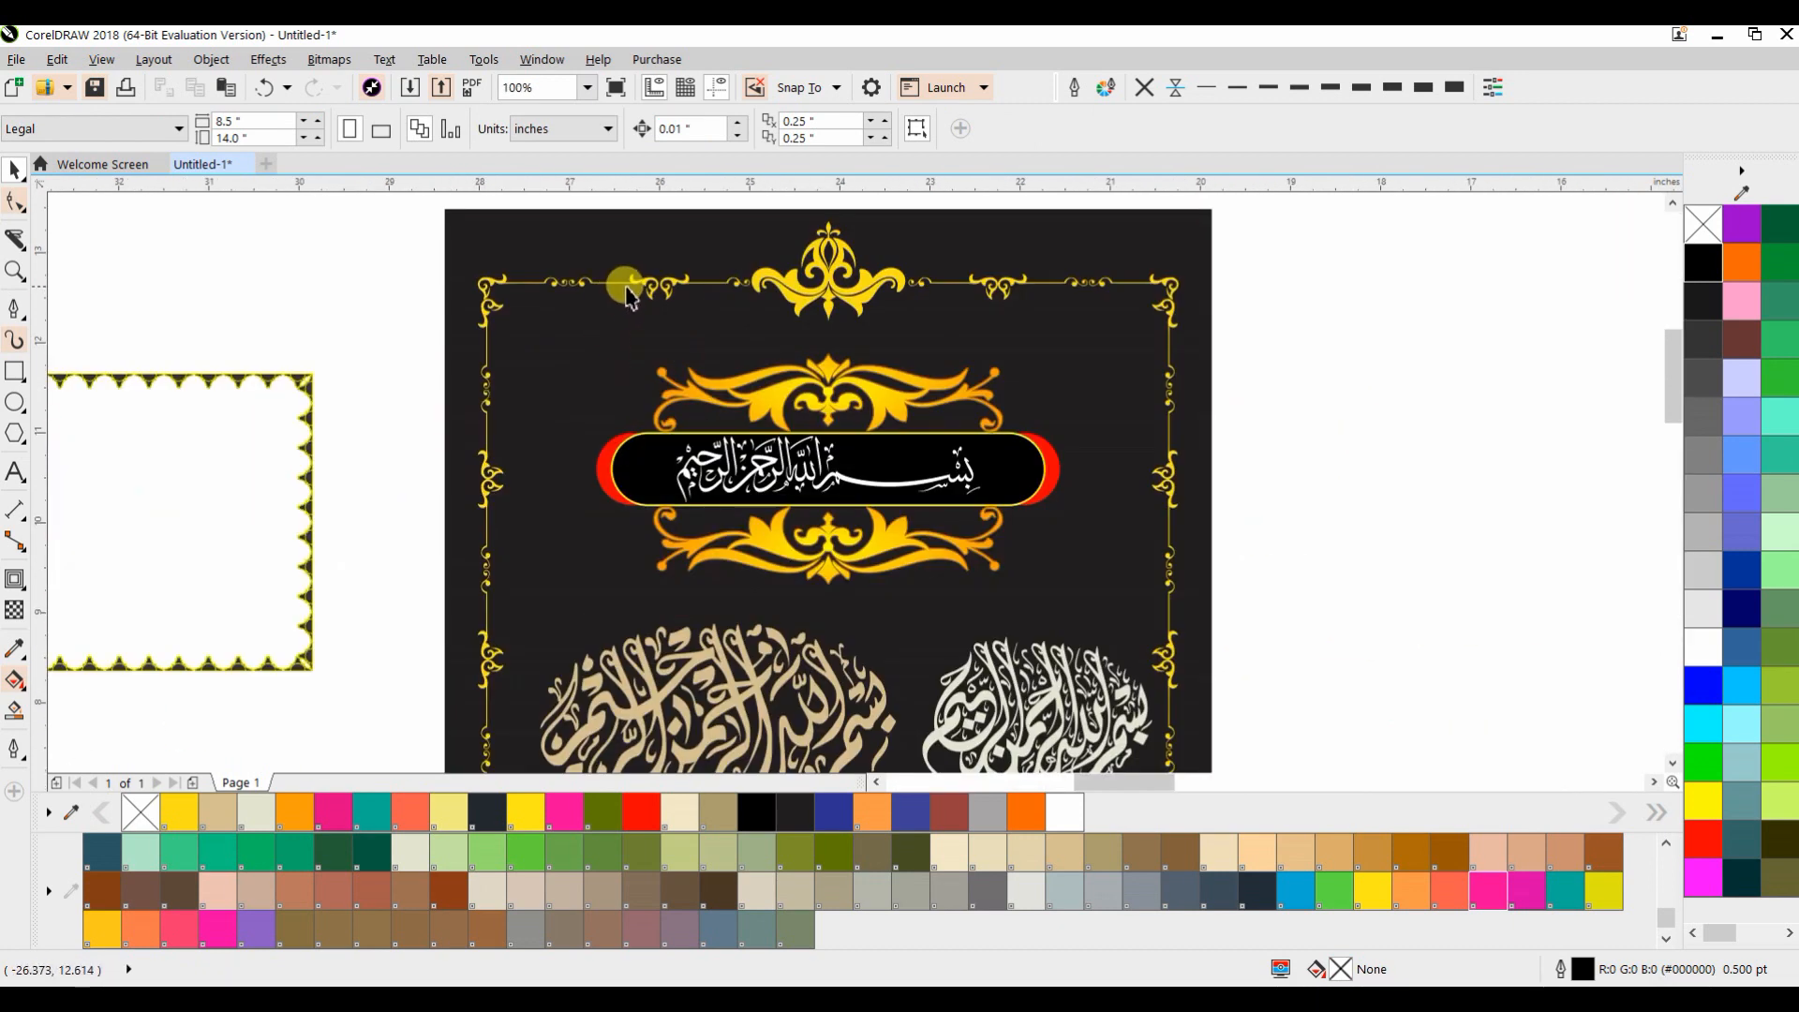
left_click(637, 286)
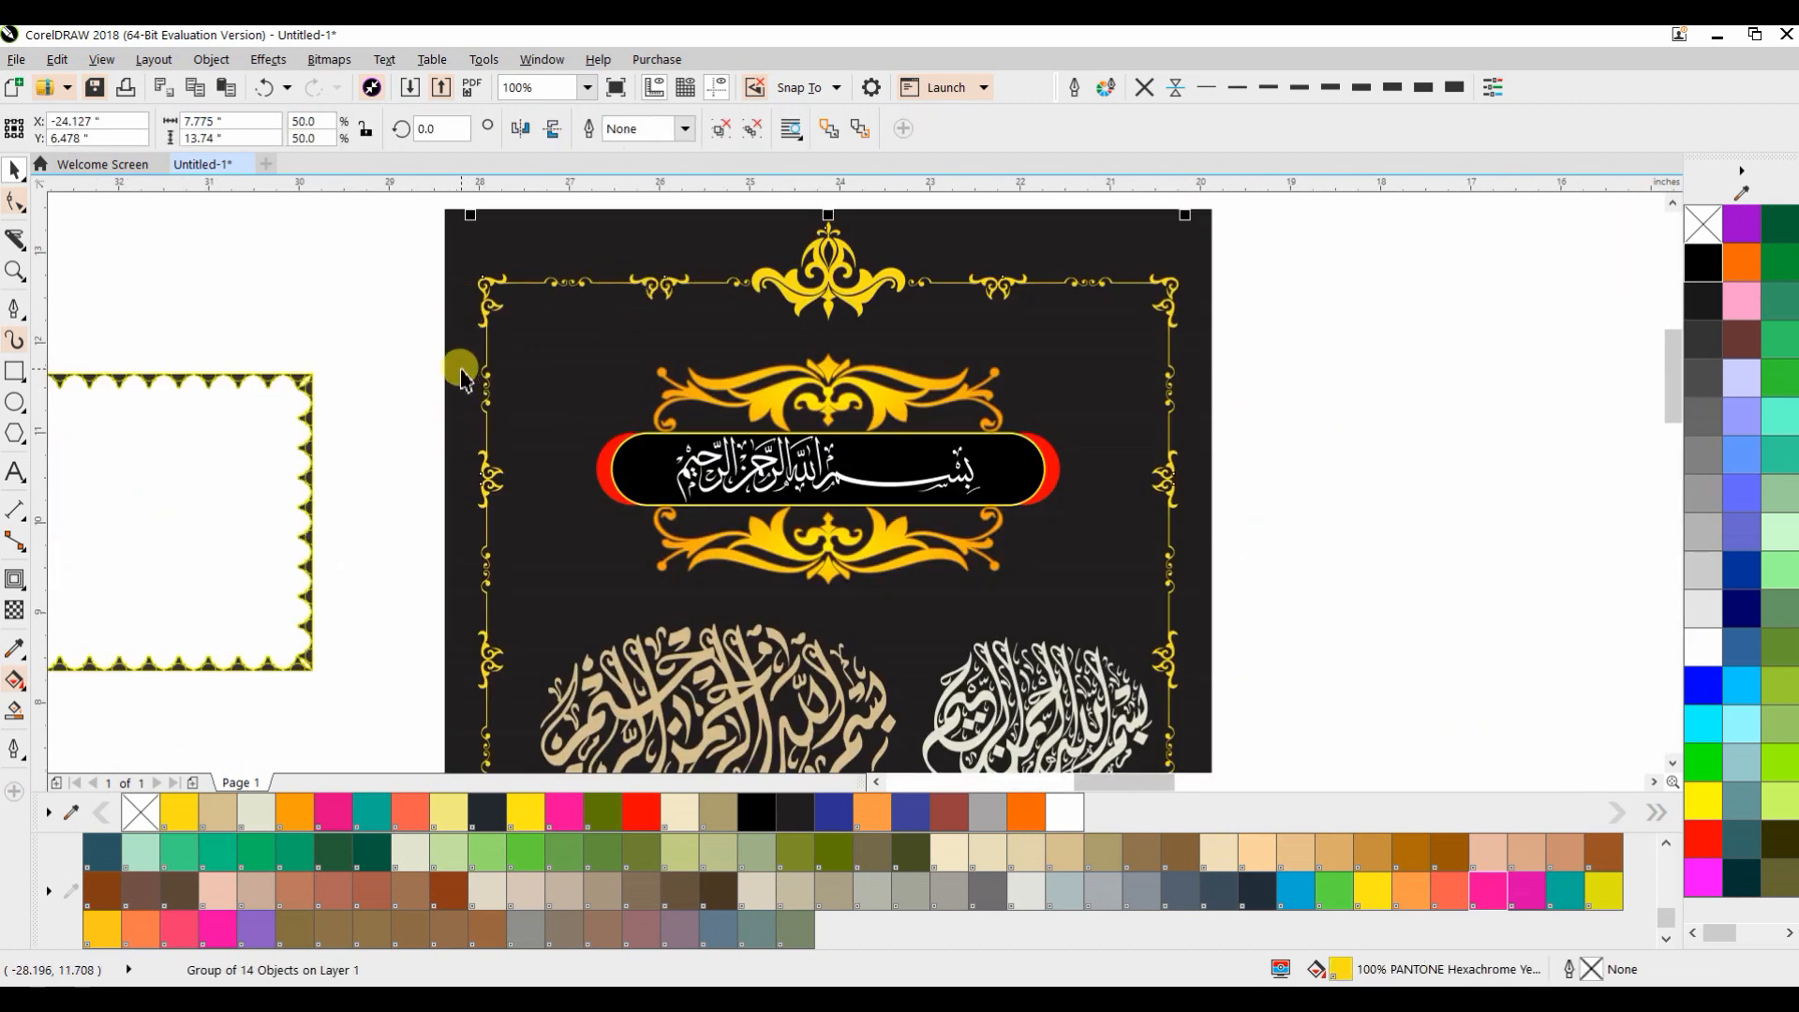
scroll(460, 375, "down", 1)
left_click_drag(429, 429, 952, 341)
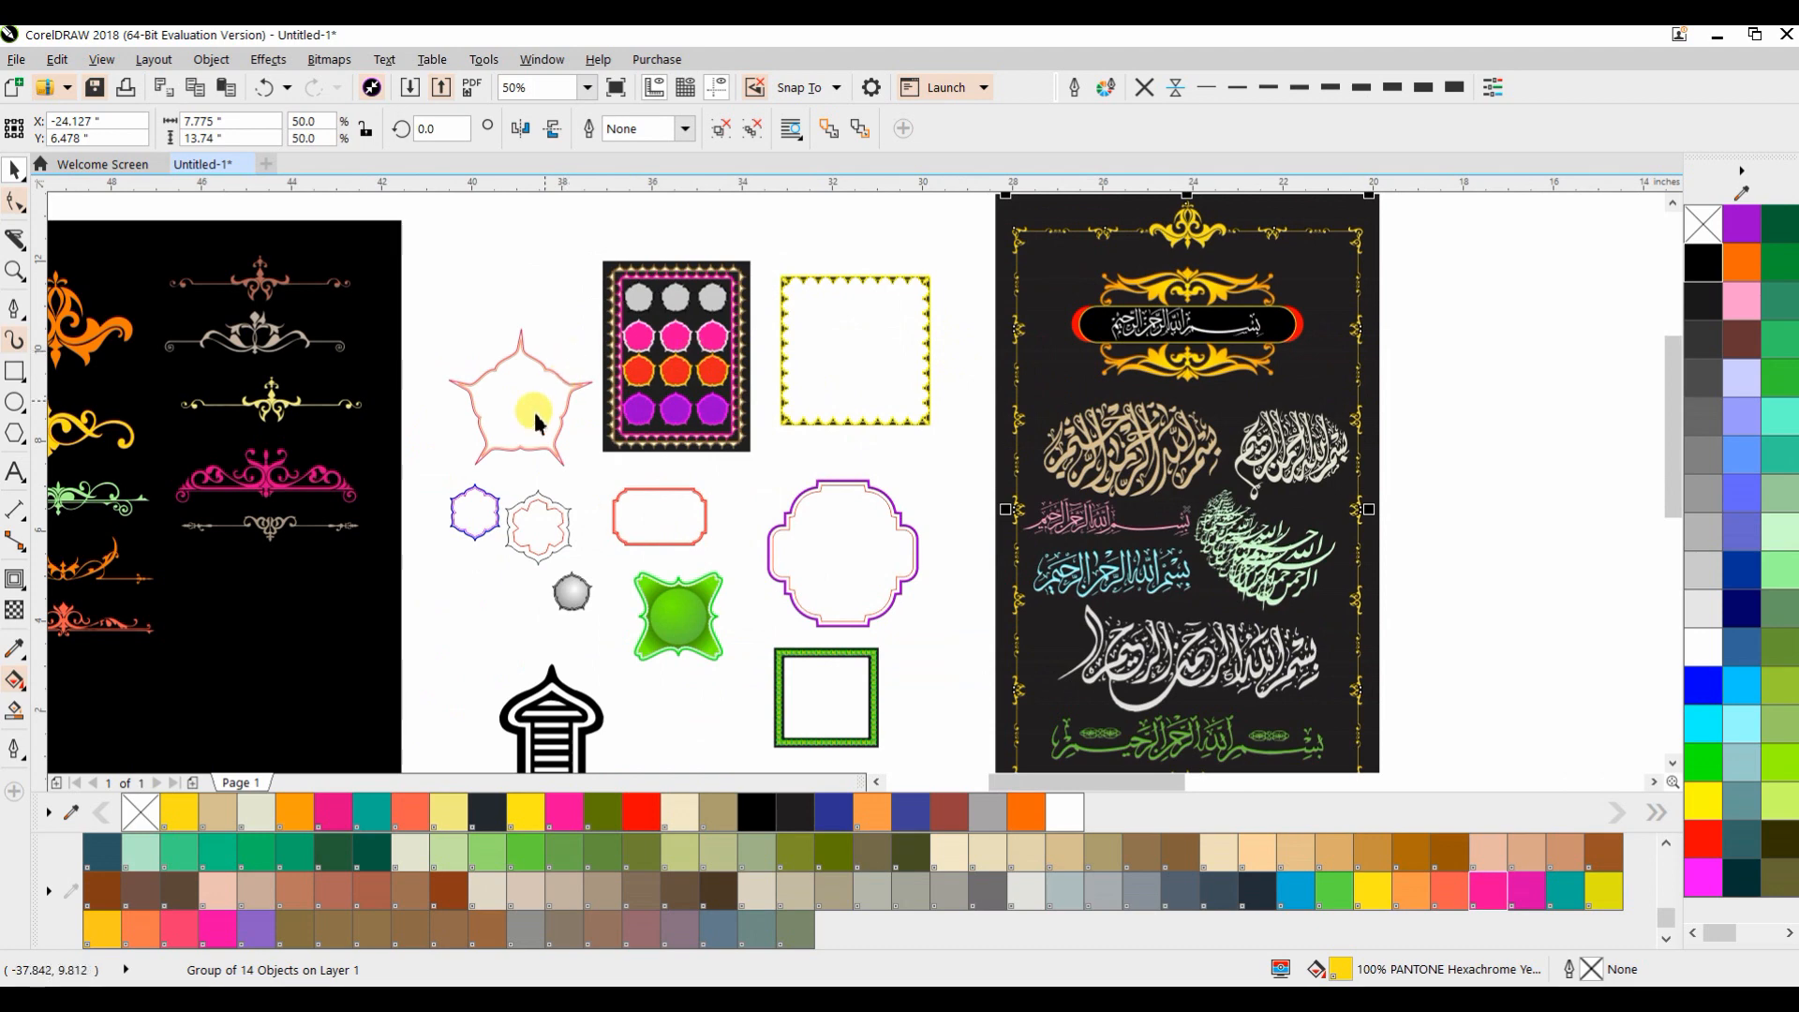
left_click_drag(428, 449, 1012, 383)
left_click(633, 440)
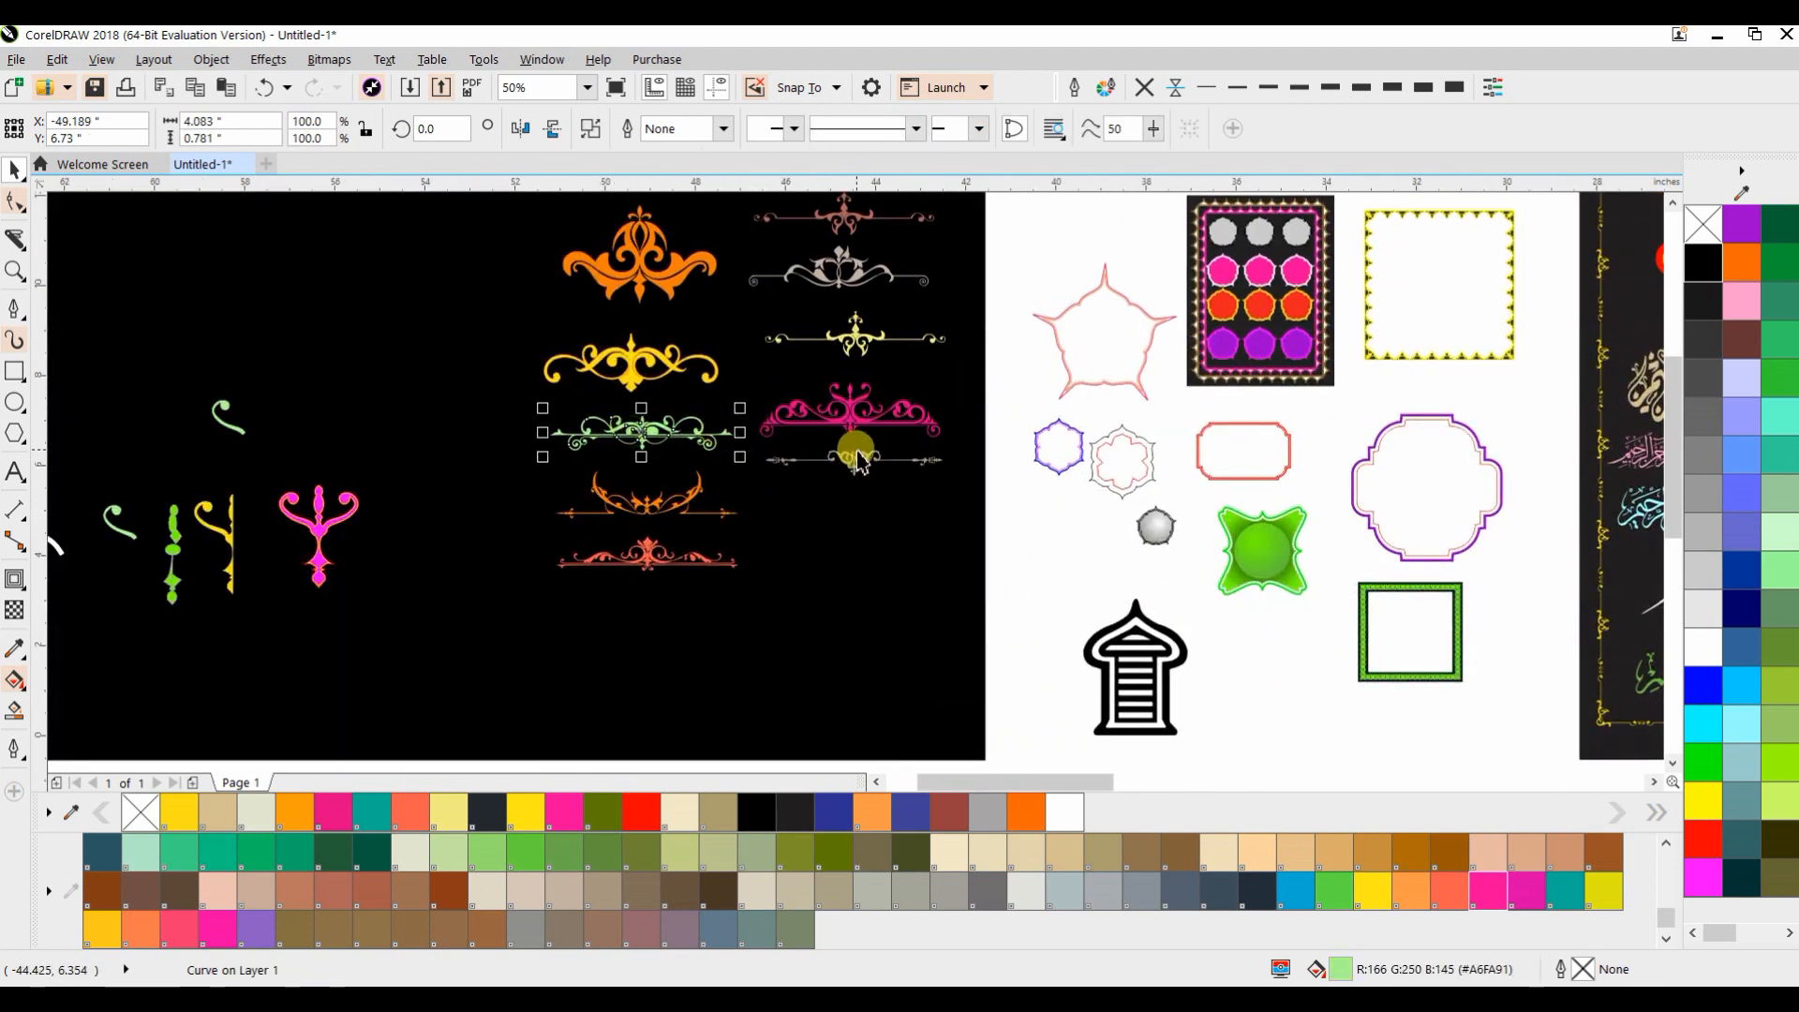
left_click(852, 456)
scroll(853, 459, "down", 1)
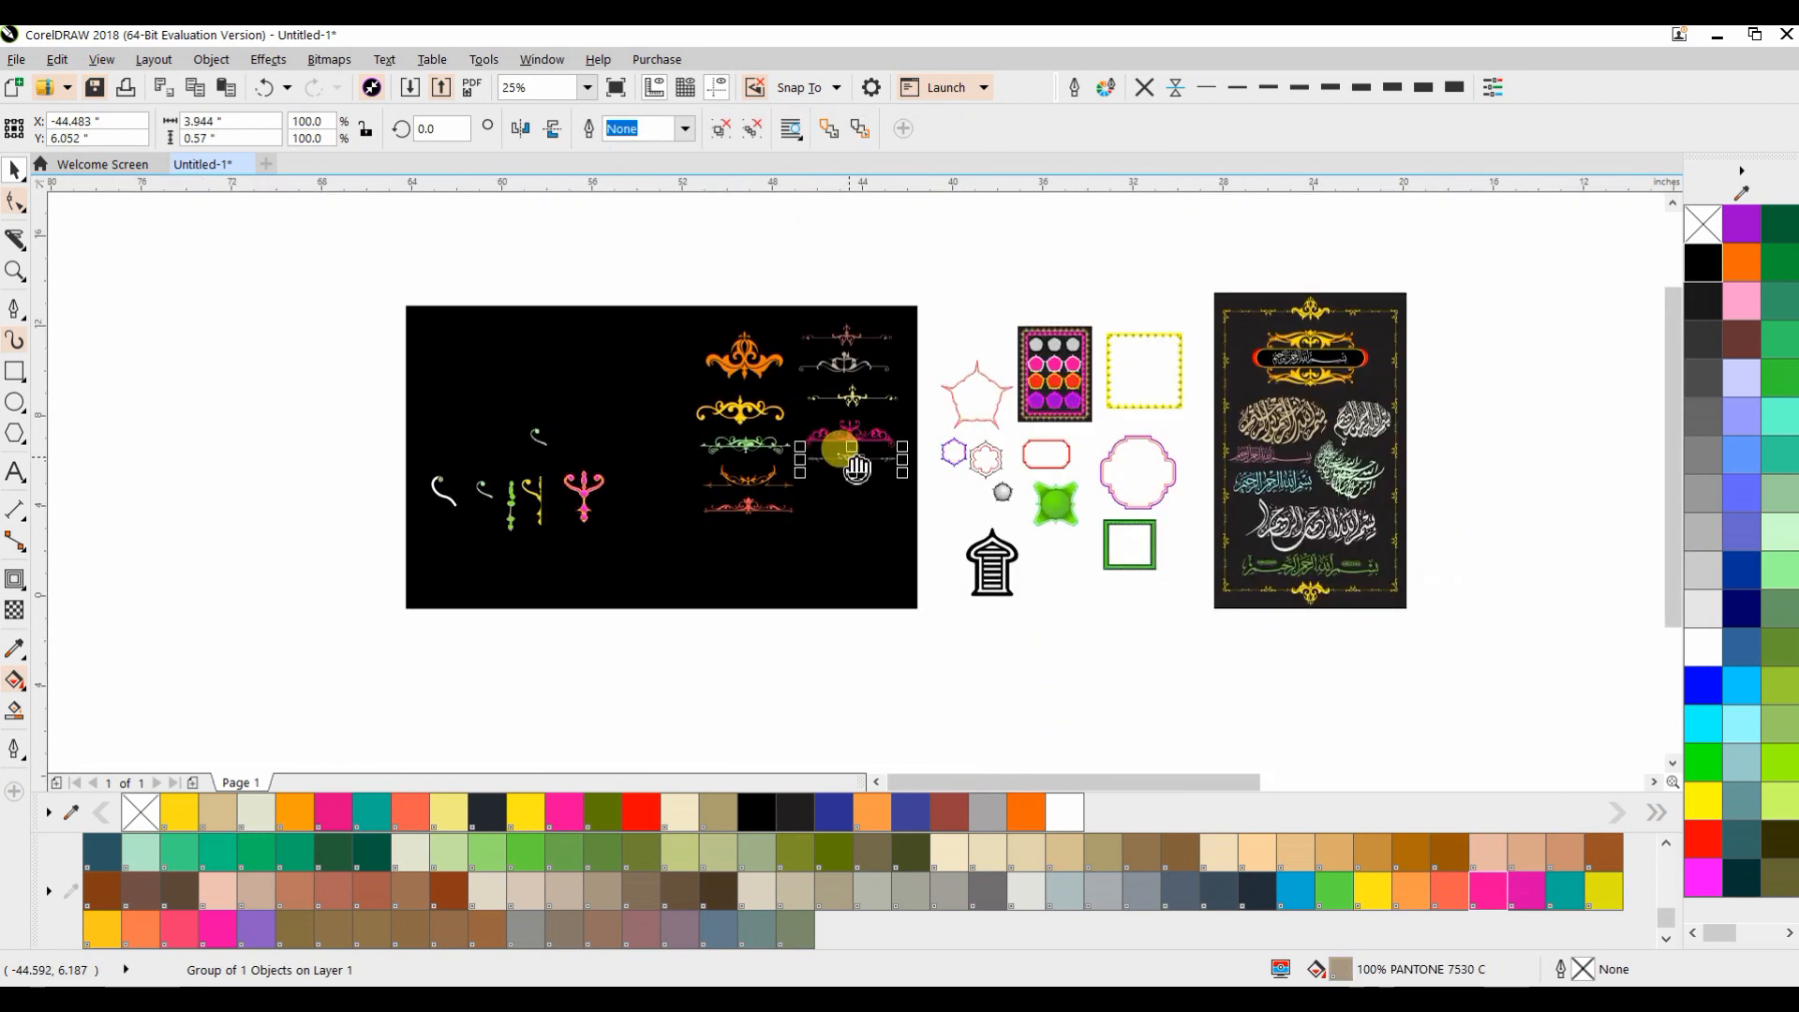
left_click_drag(853, 459, 593, 469)
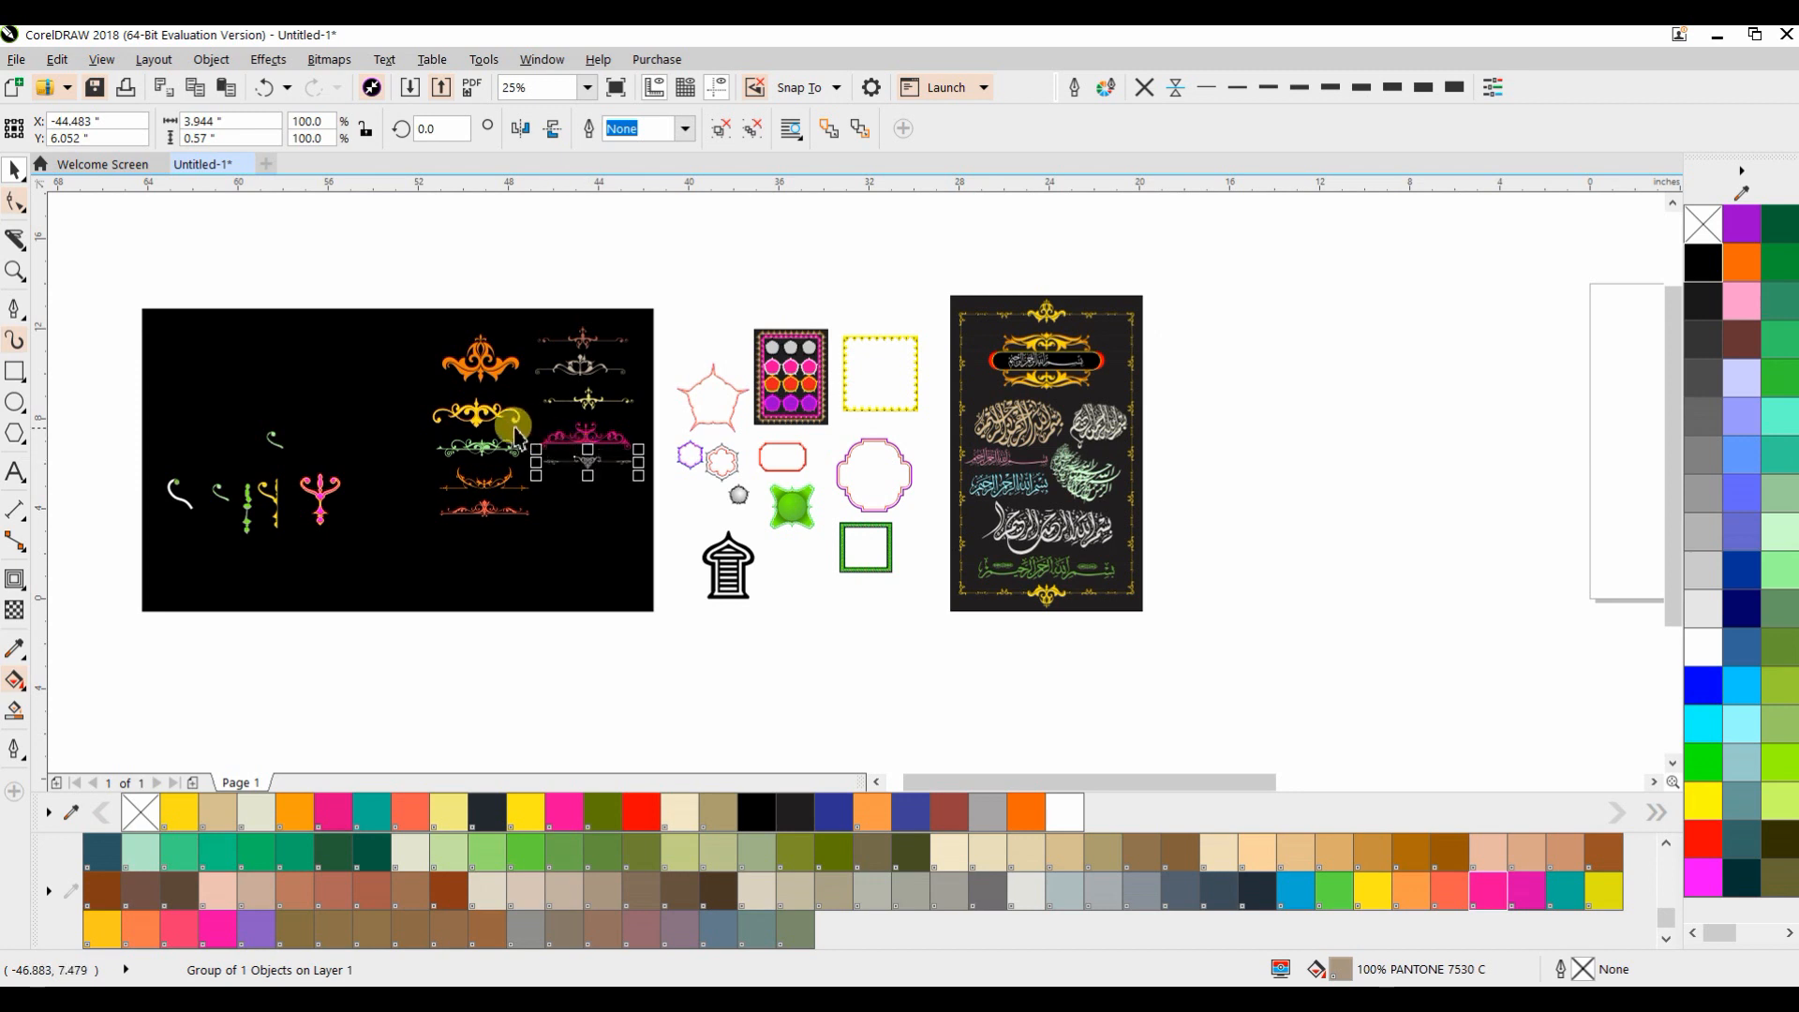
Draw an open five-point S-shaped polyline with the Pen tool on the white area beside the black background
left_click_drag(476, 426, 866, 444)
scroll(520, 438, "down", 2)
scroll(413, 444, "up", 2)
left_click_drag(1016, 462, 661, 462)
scroll(706, 464, "up", 2)
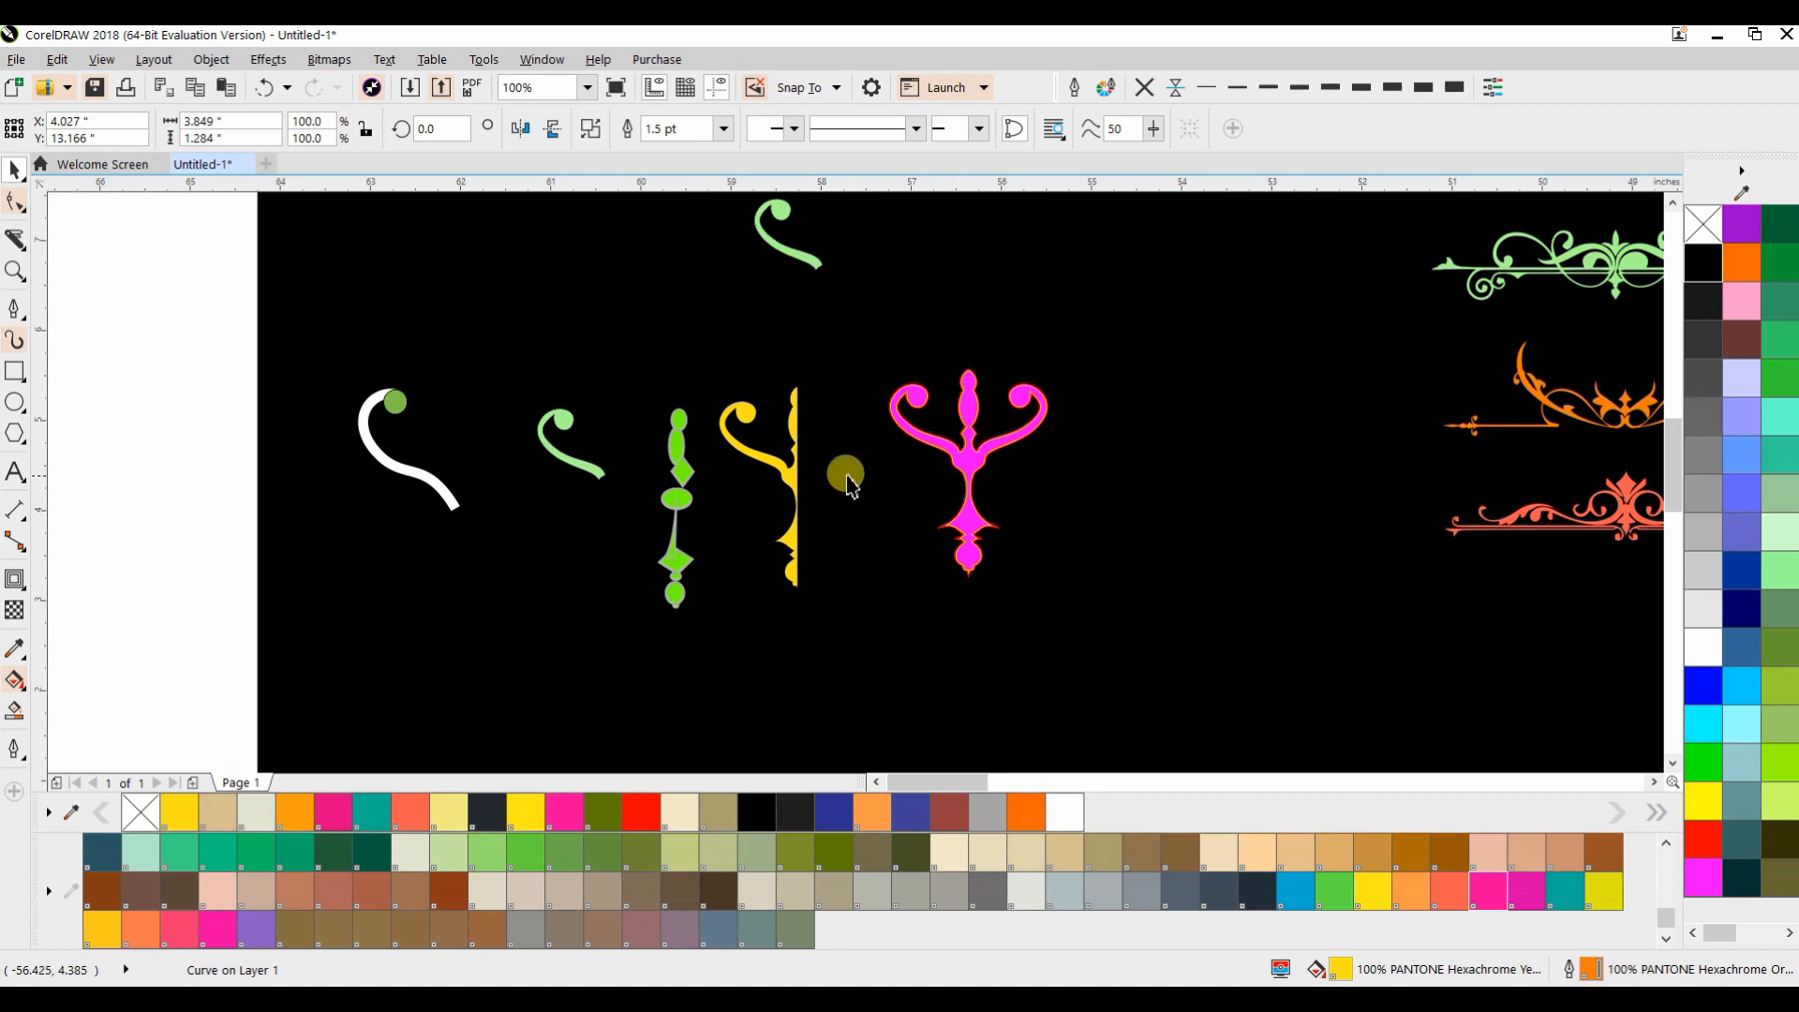
left_click(384, 468)
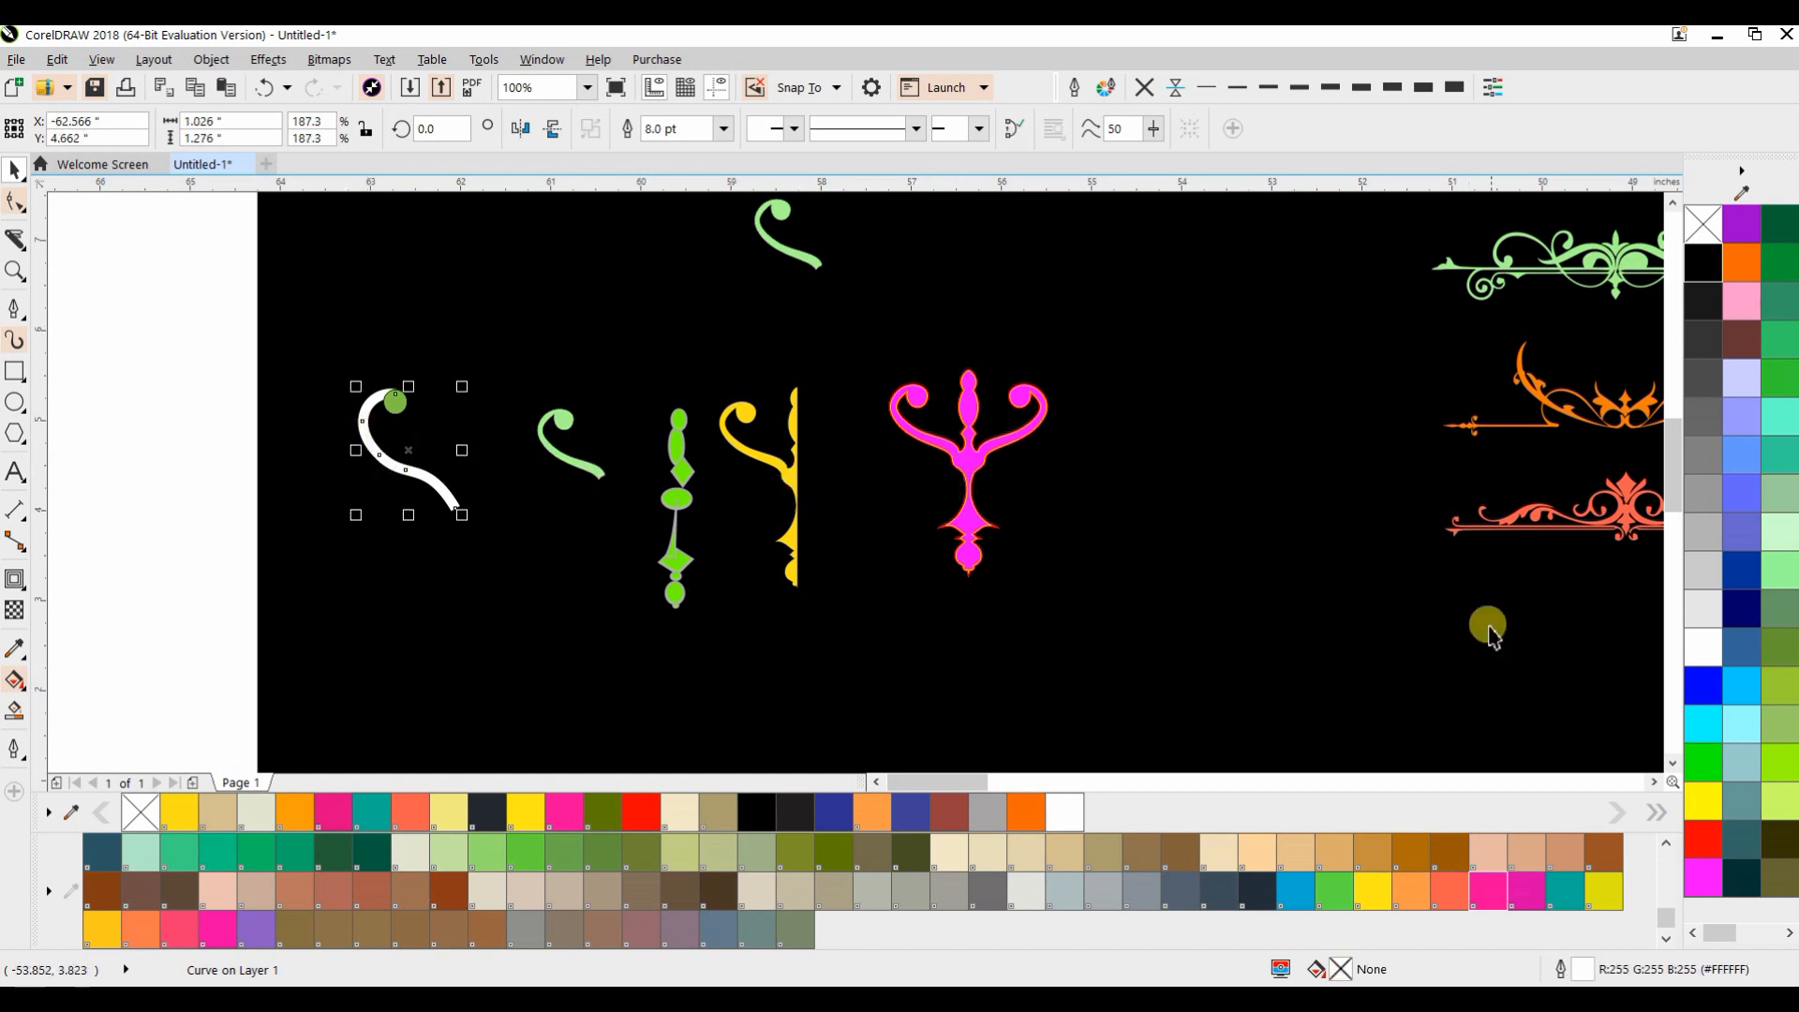
left_click(15, 312)
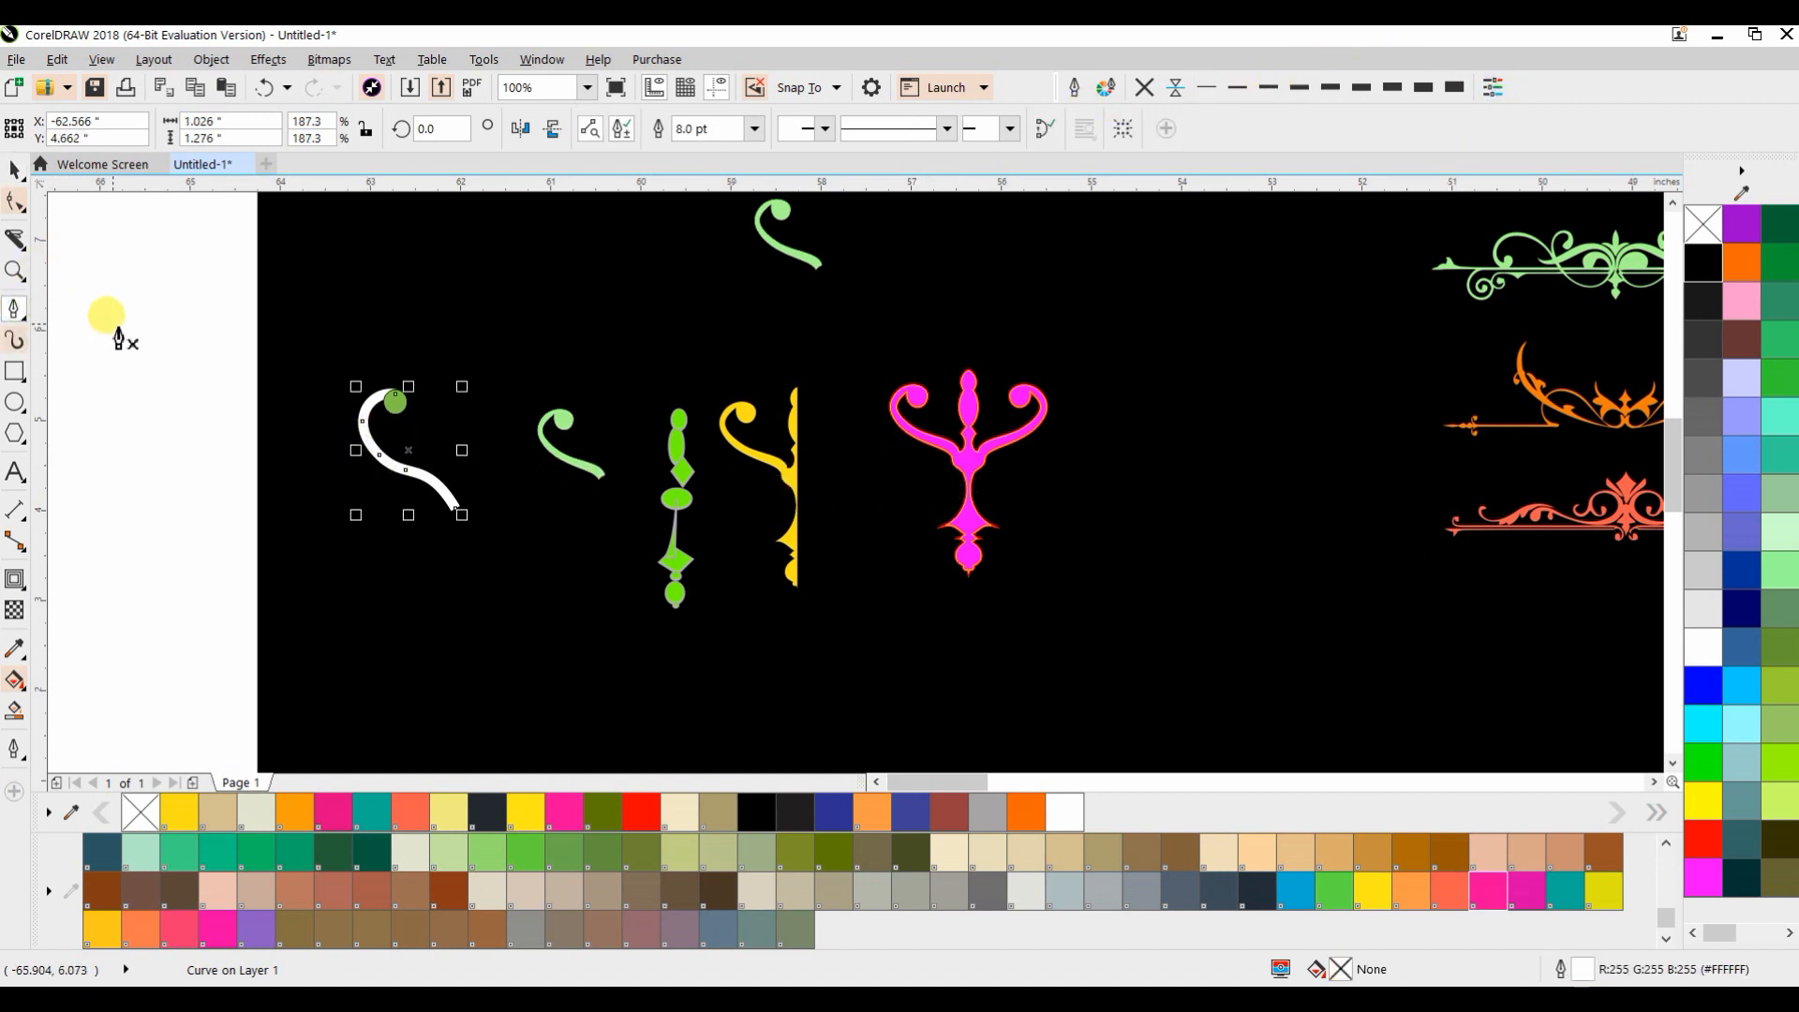
left_click(132, 335)
left_click(91, 360)
left_click(132, 420)
left_click(213, 430)
left_click(259, 496)
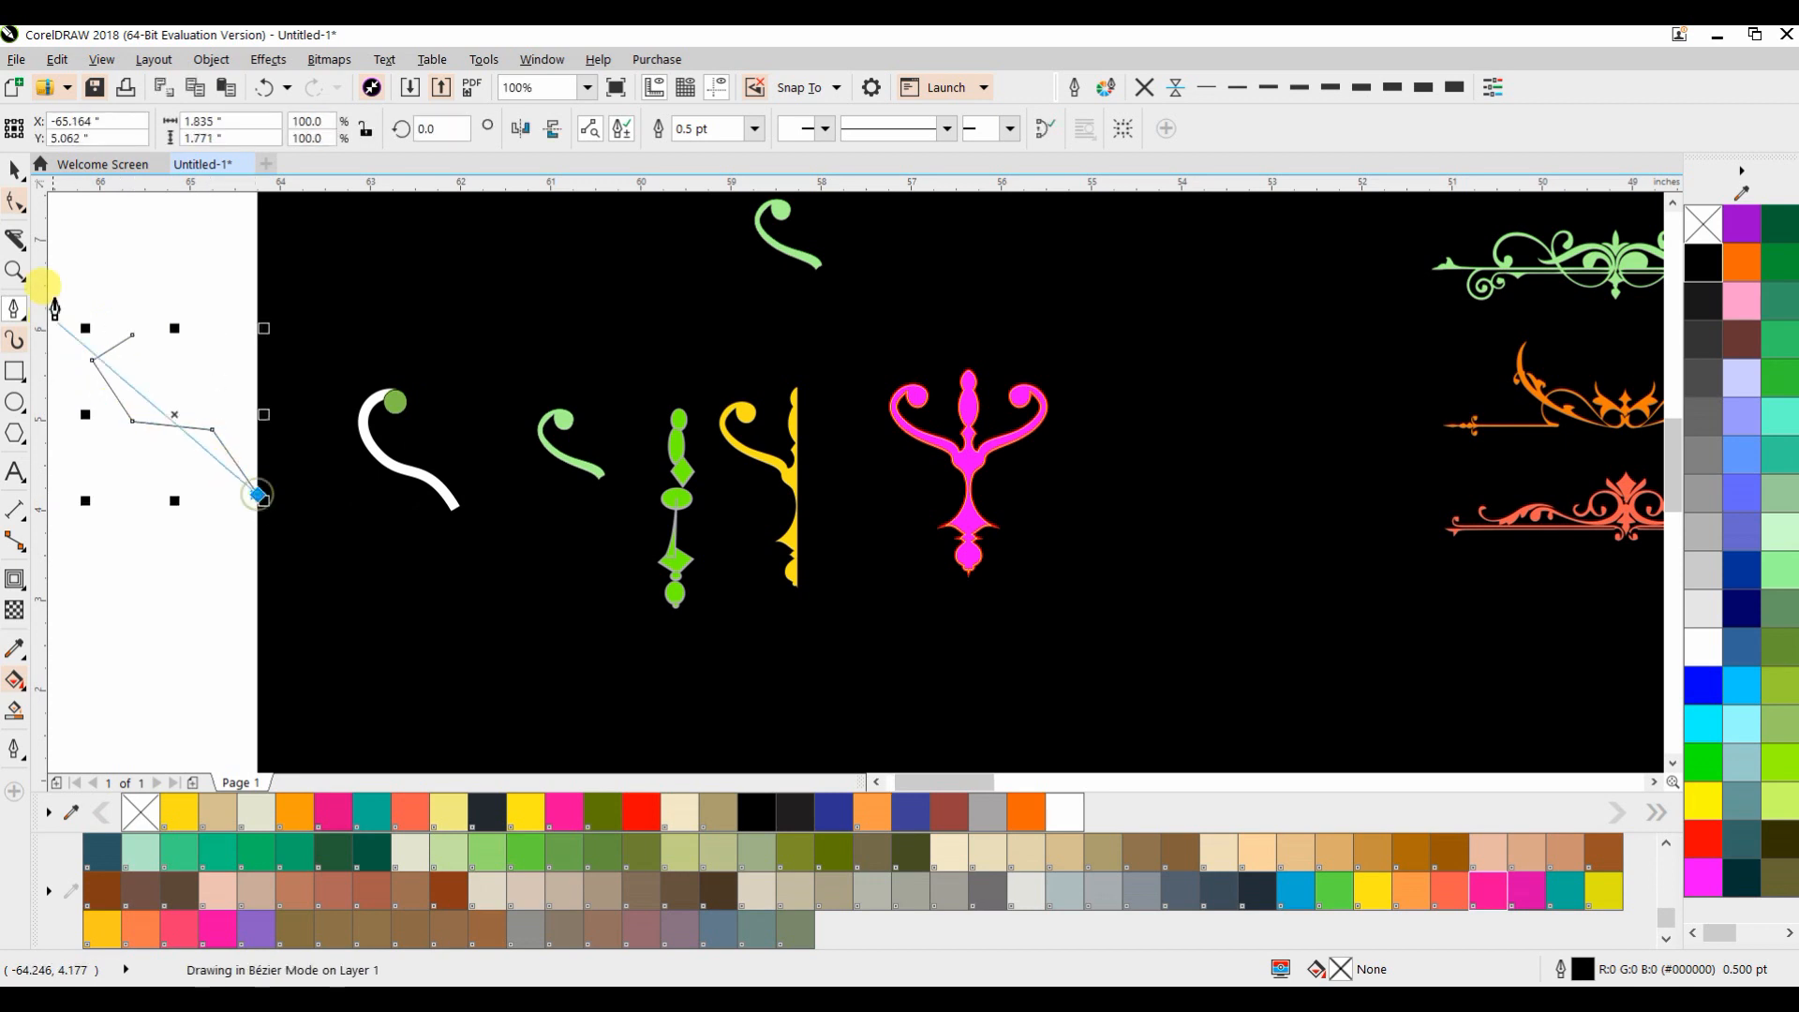
Convert the polyline's segments to curves and delete the surplus node at its upper bend
left_click(15, 202)
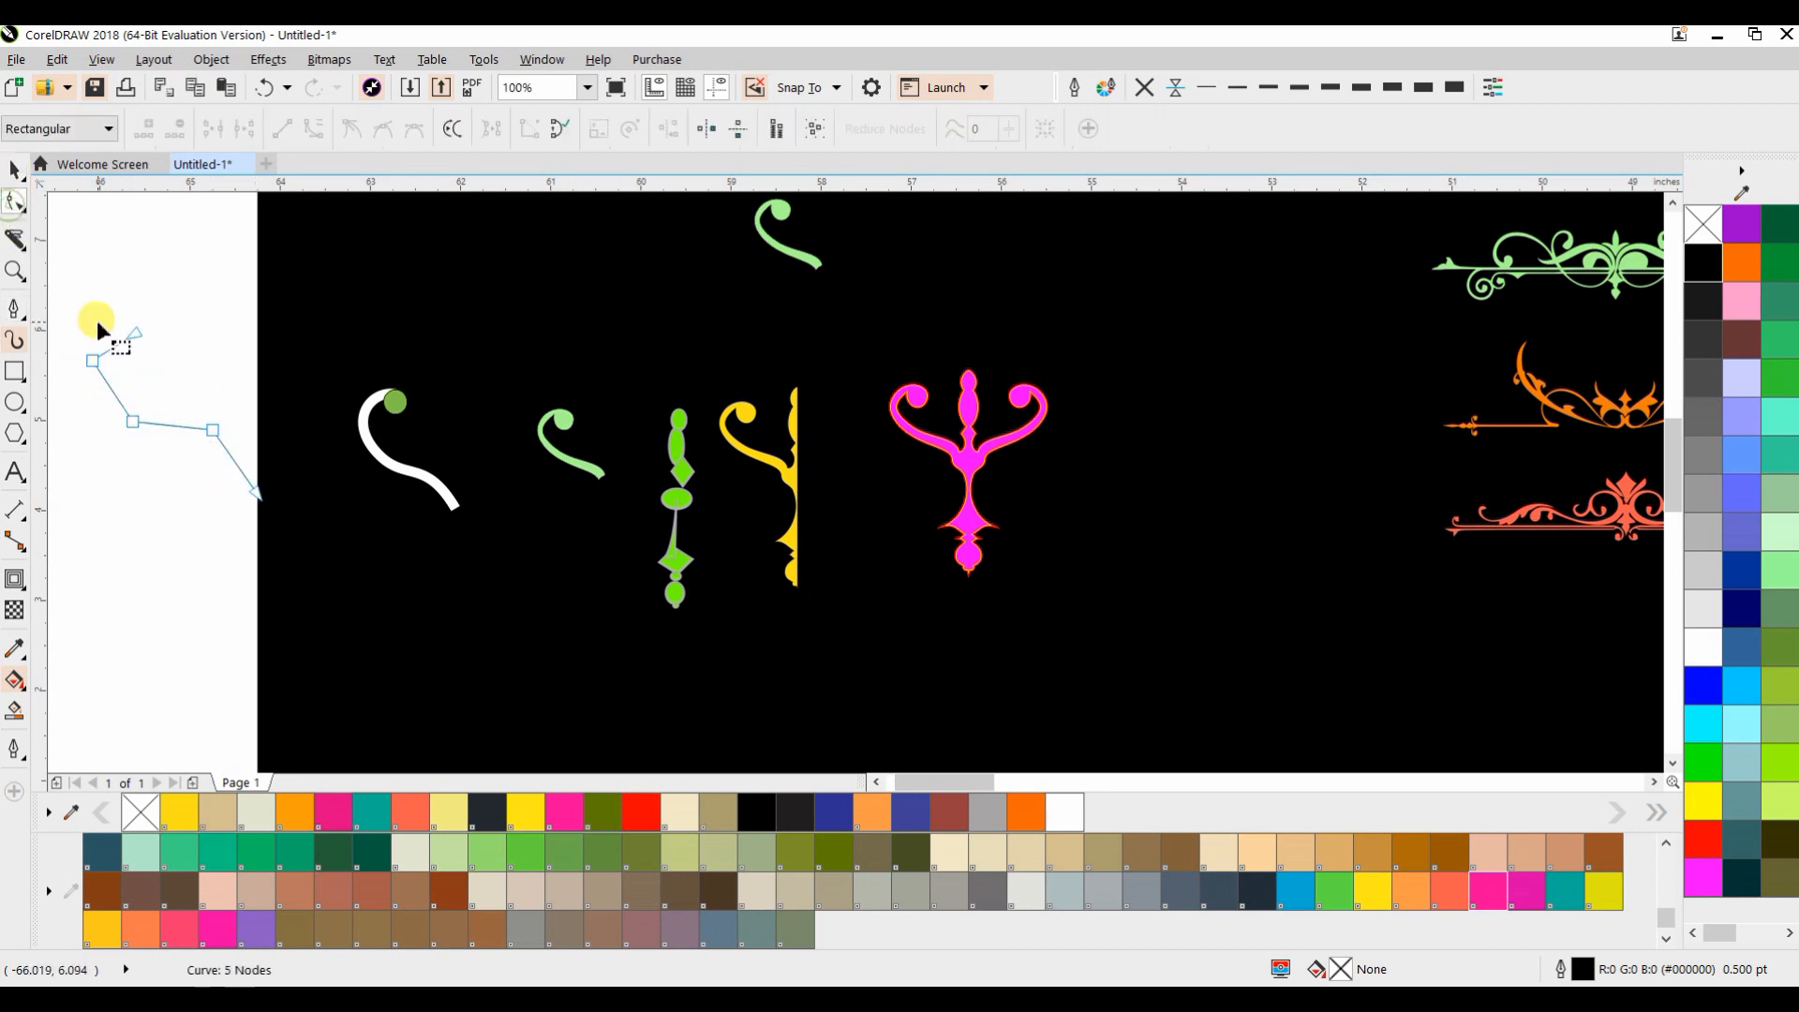
left_click_drag(259, 453, 260, 454)
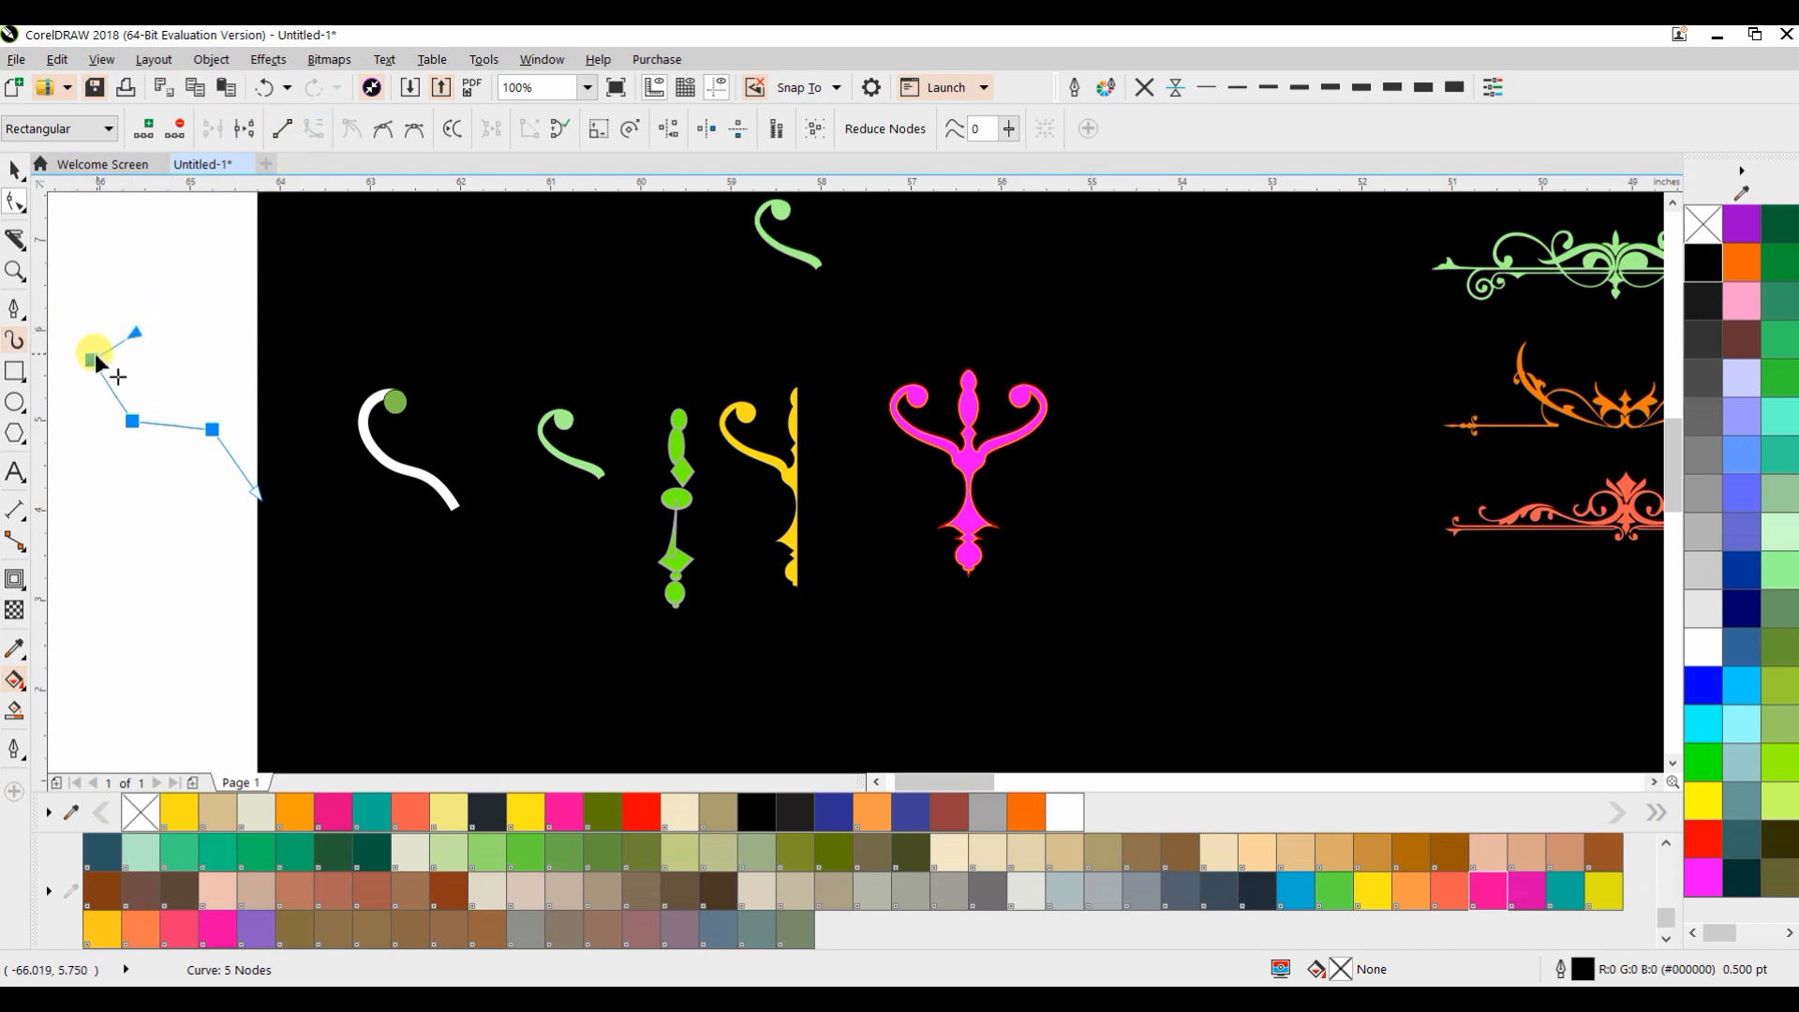
key("Delete")
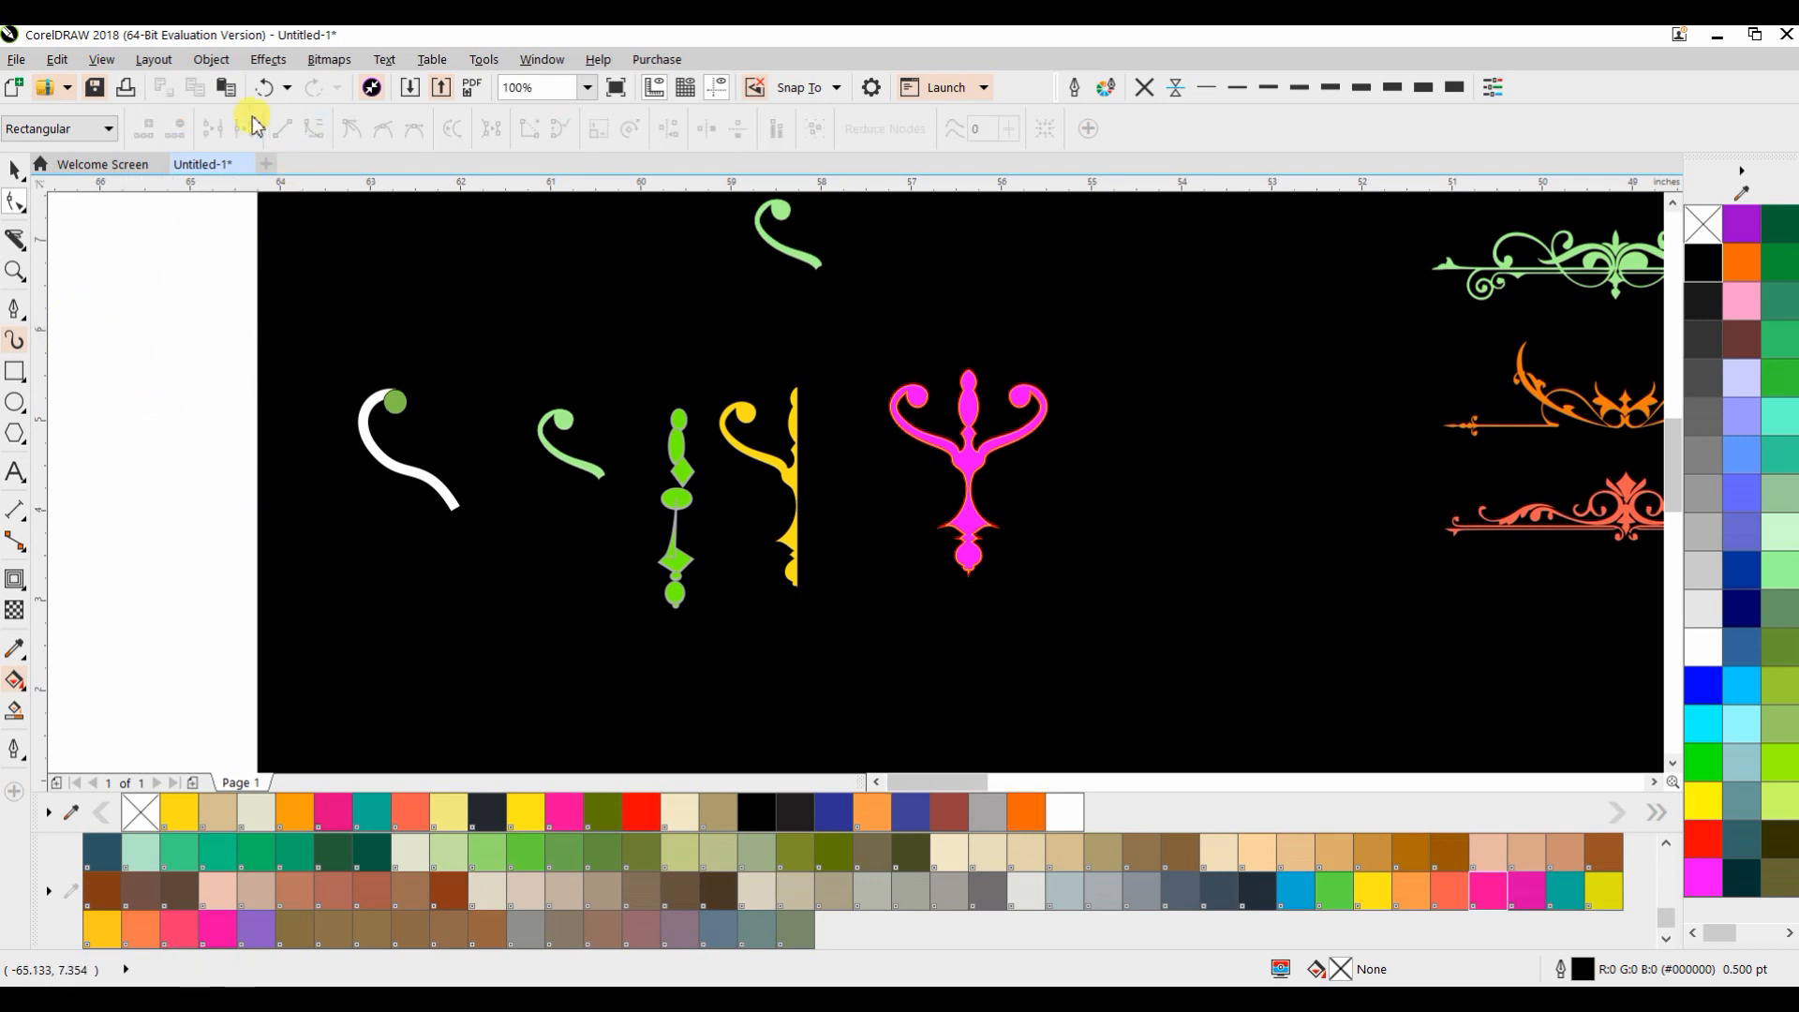
double_click(91, 361)
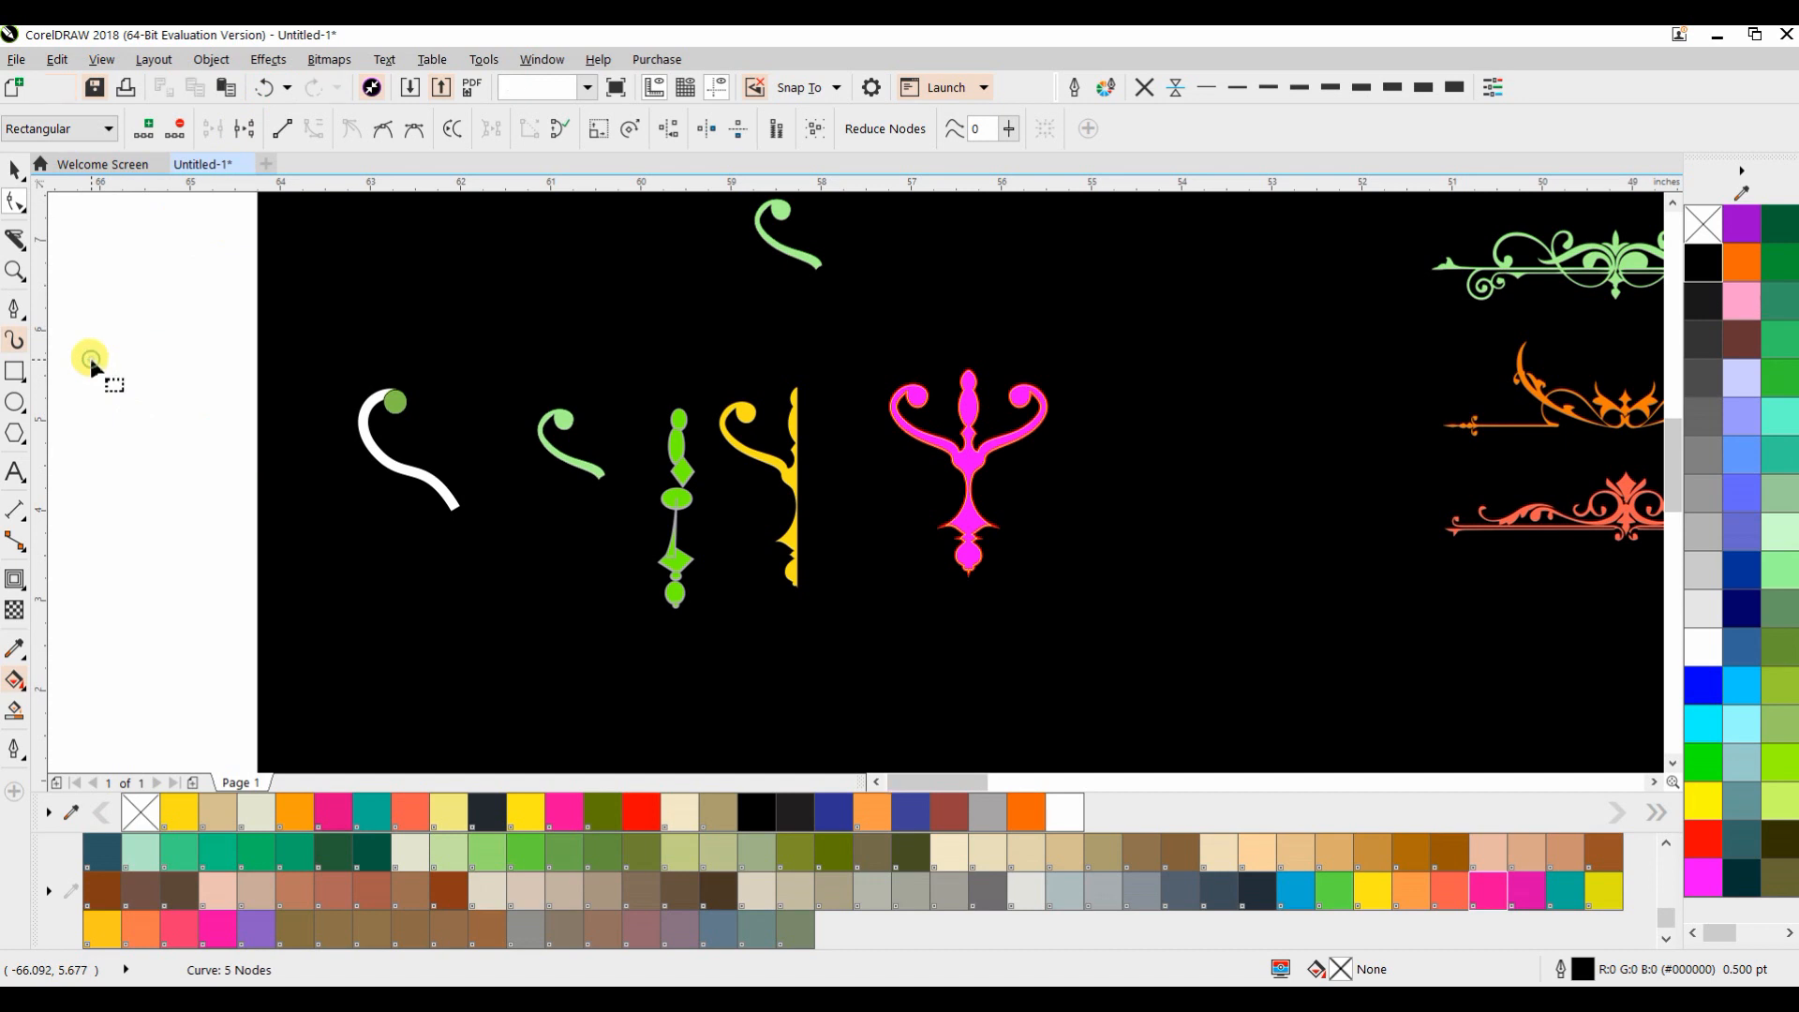
left_click(265, 87)
double_click(105, 379)
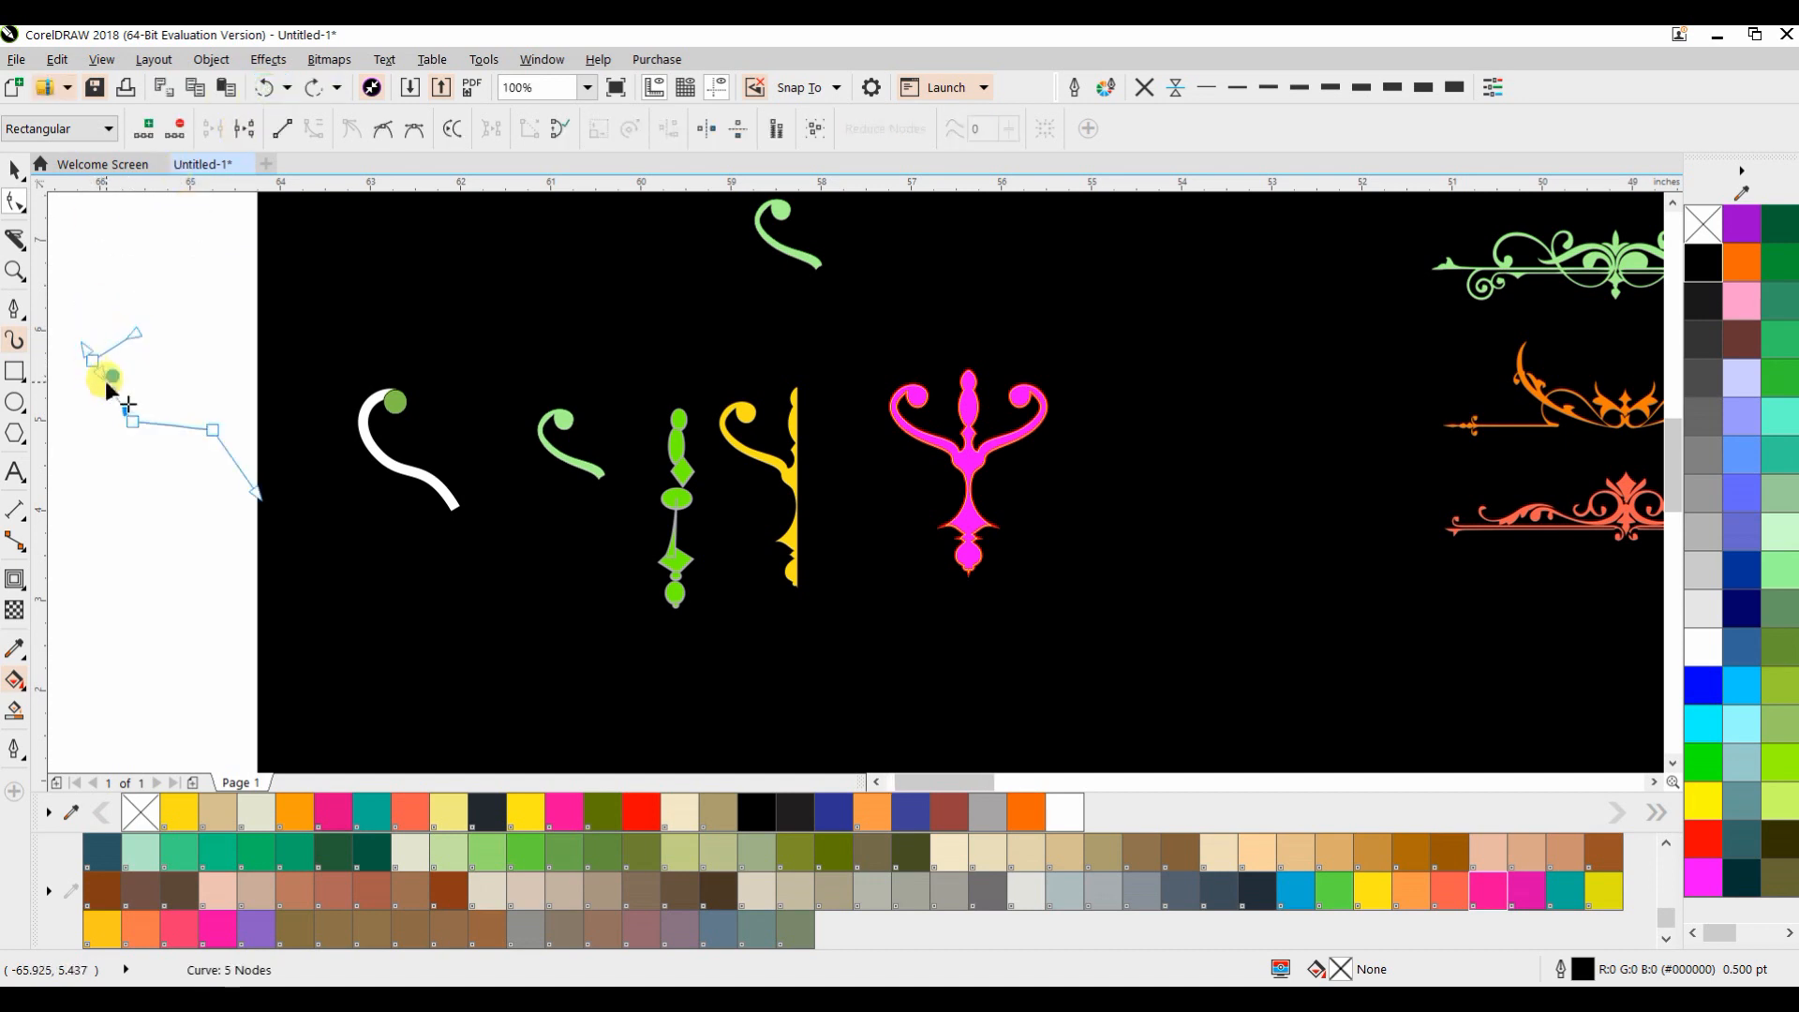
double_click(91, 358)
left_click(131, 333)
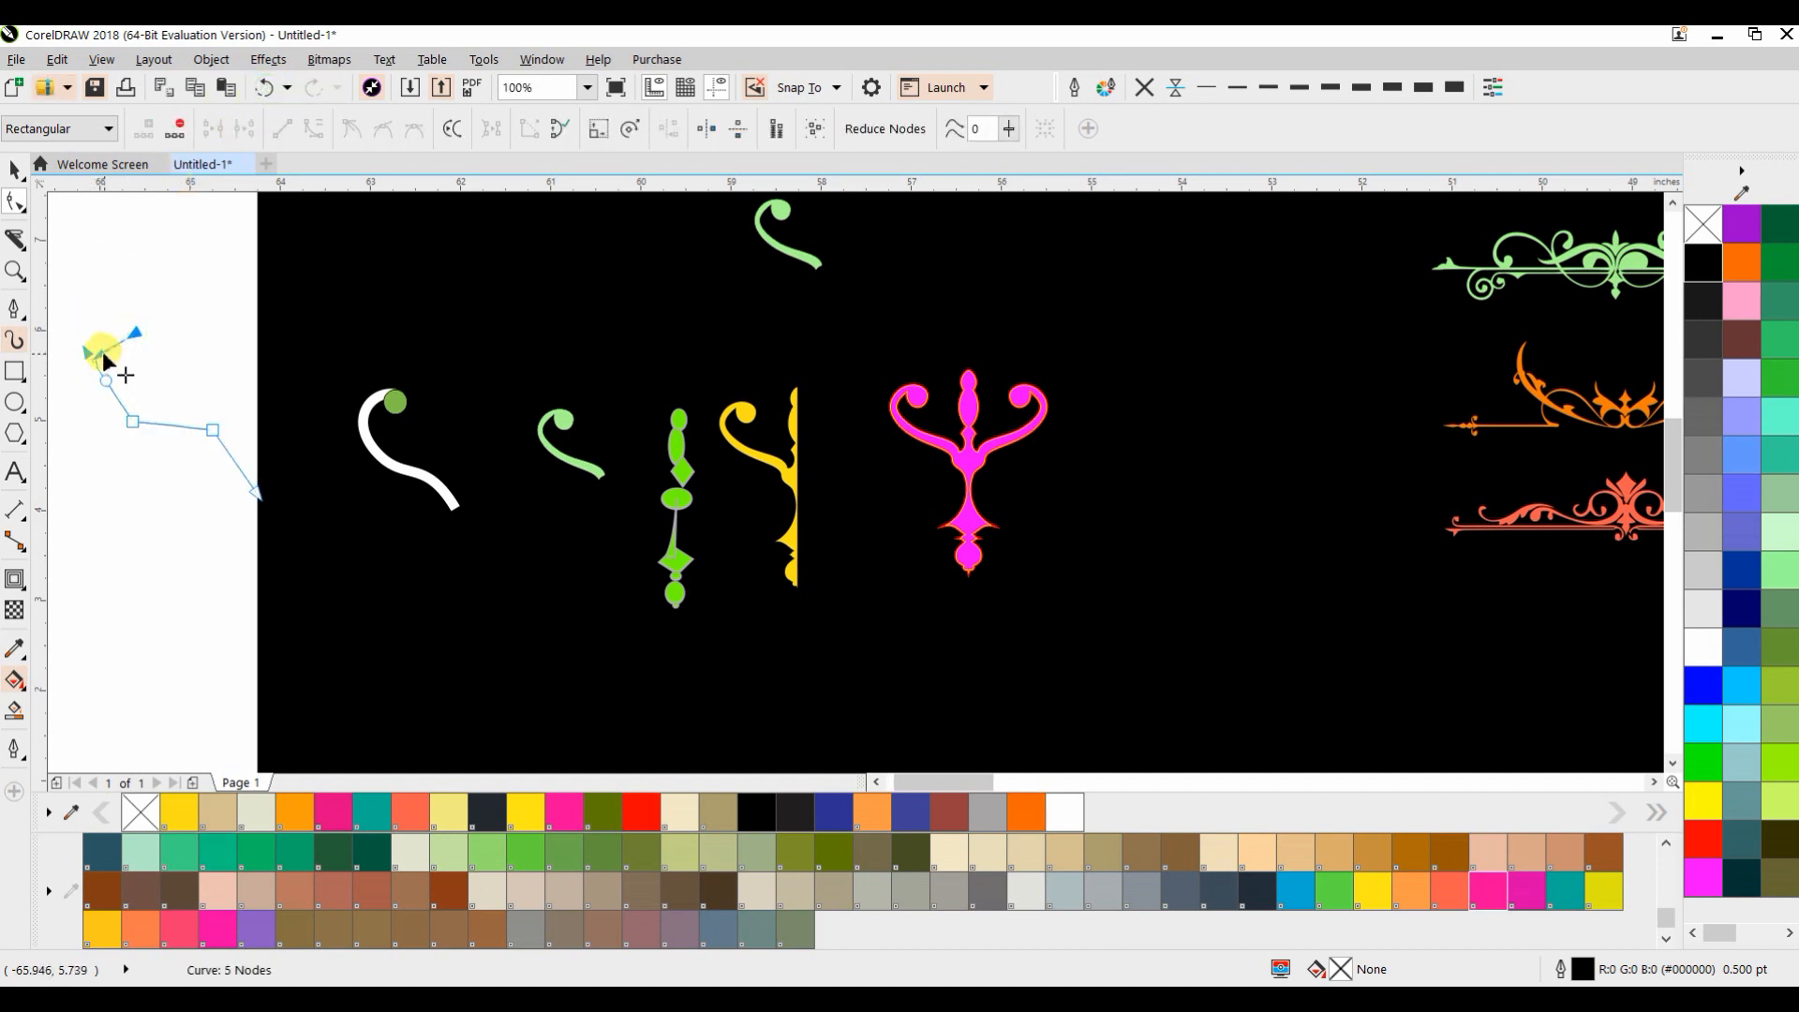
double_click(104, 376)
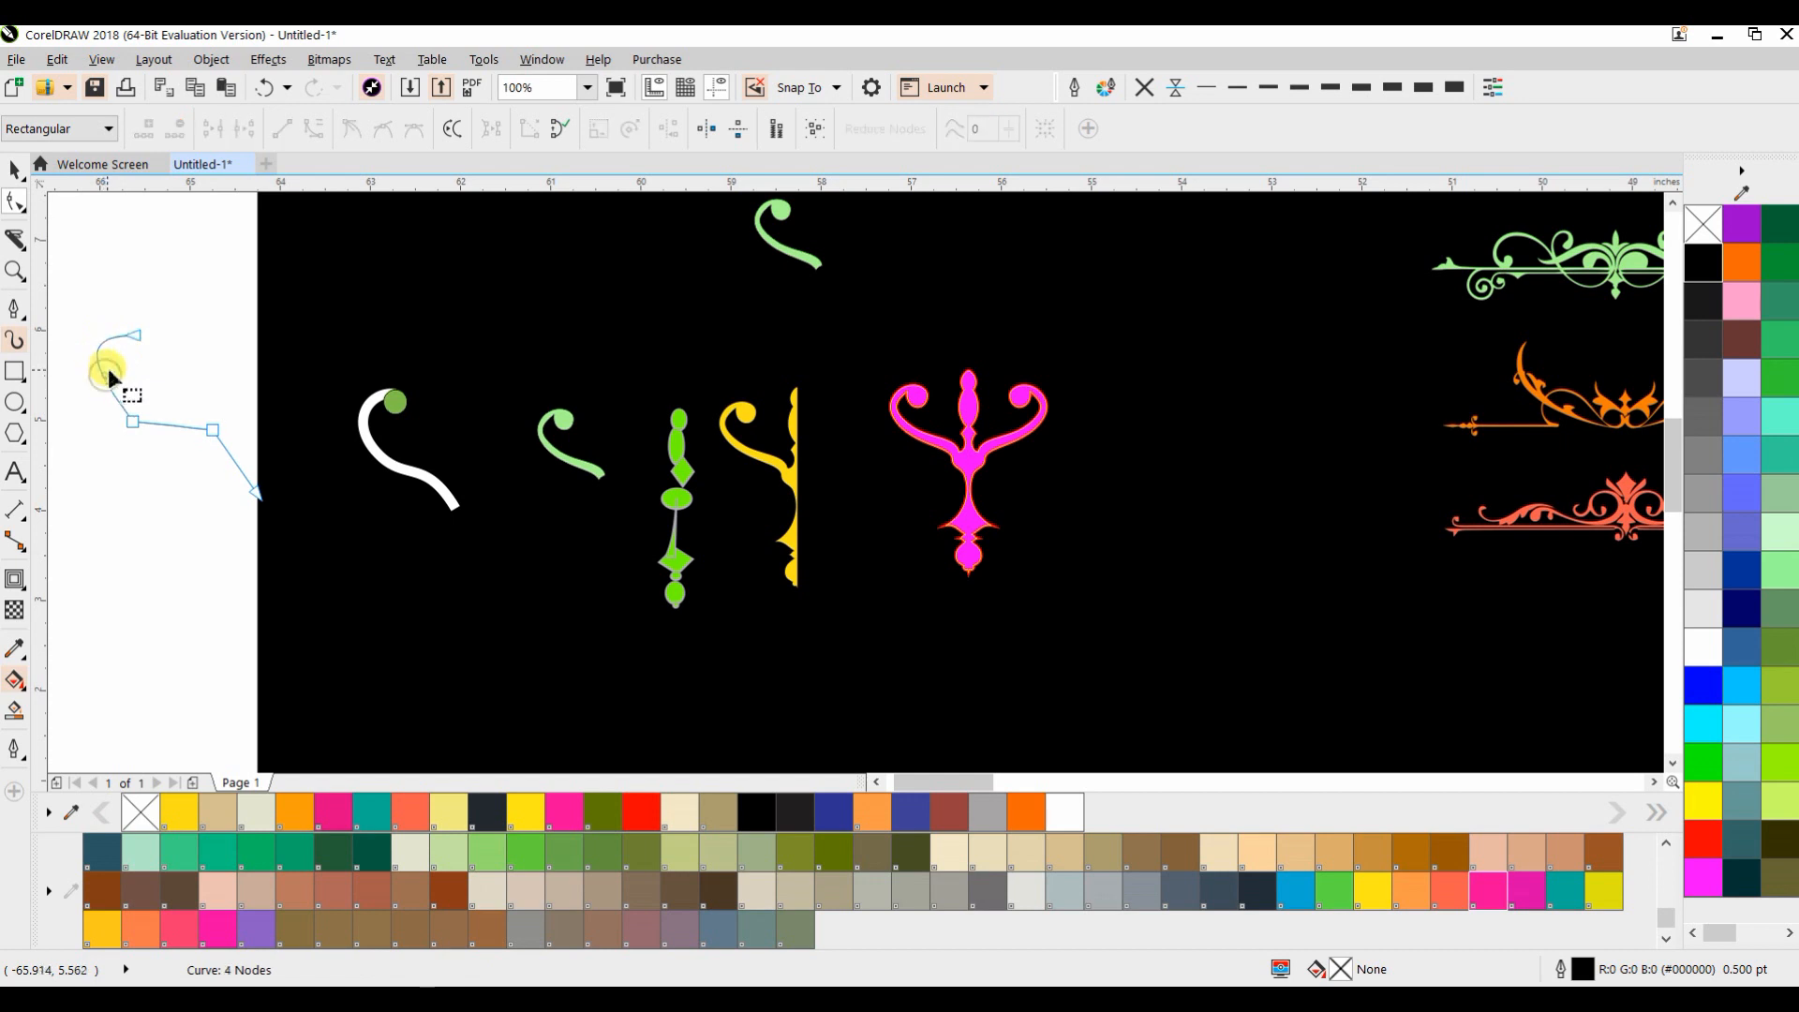
Delete the surplus lower nodes and bend the remaining segments and end points into a smooth S-curve
double_click(165, 424)
double_click(132, 424)
double_click(212, 431)
left_click(253, 494)
left_click_drag(253, 495, 214, 468)
double_click(154, 420)
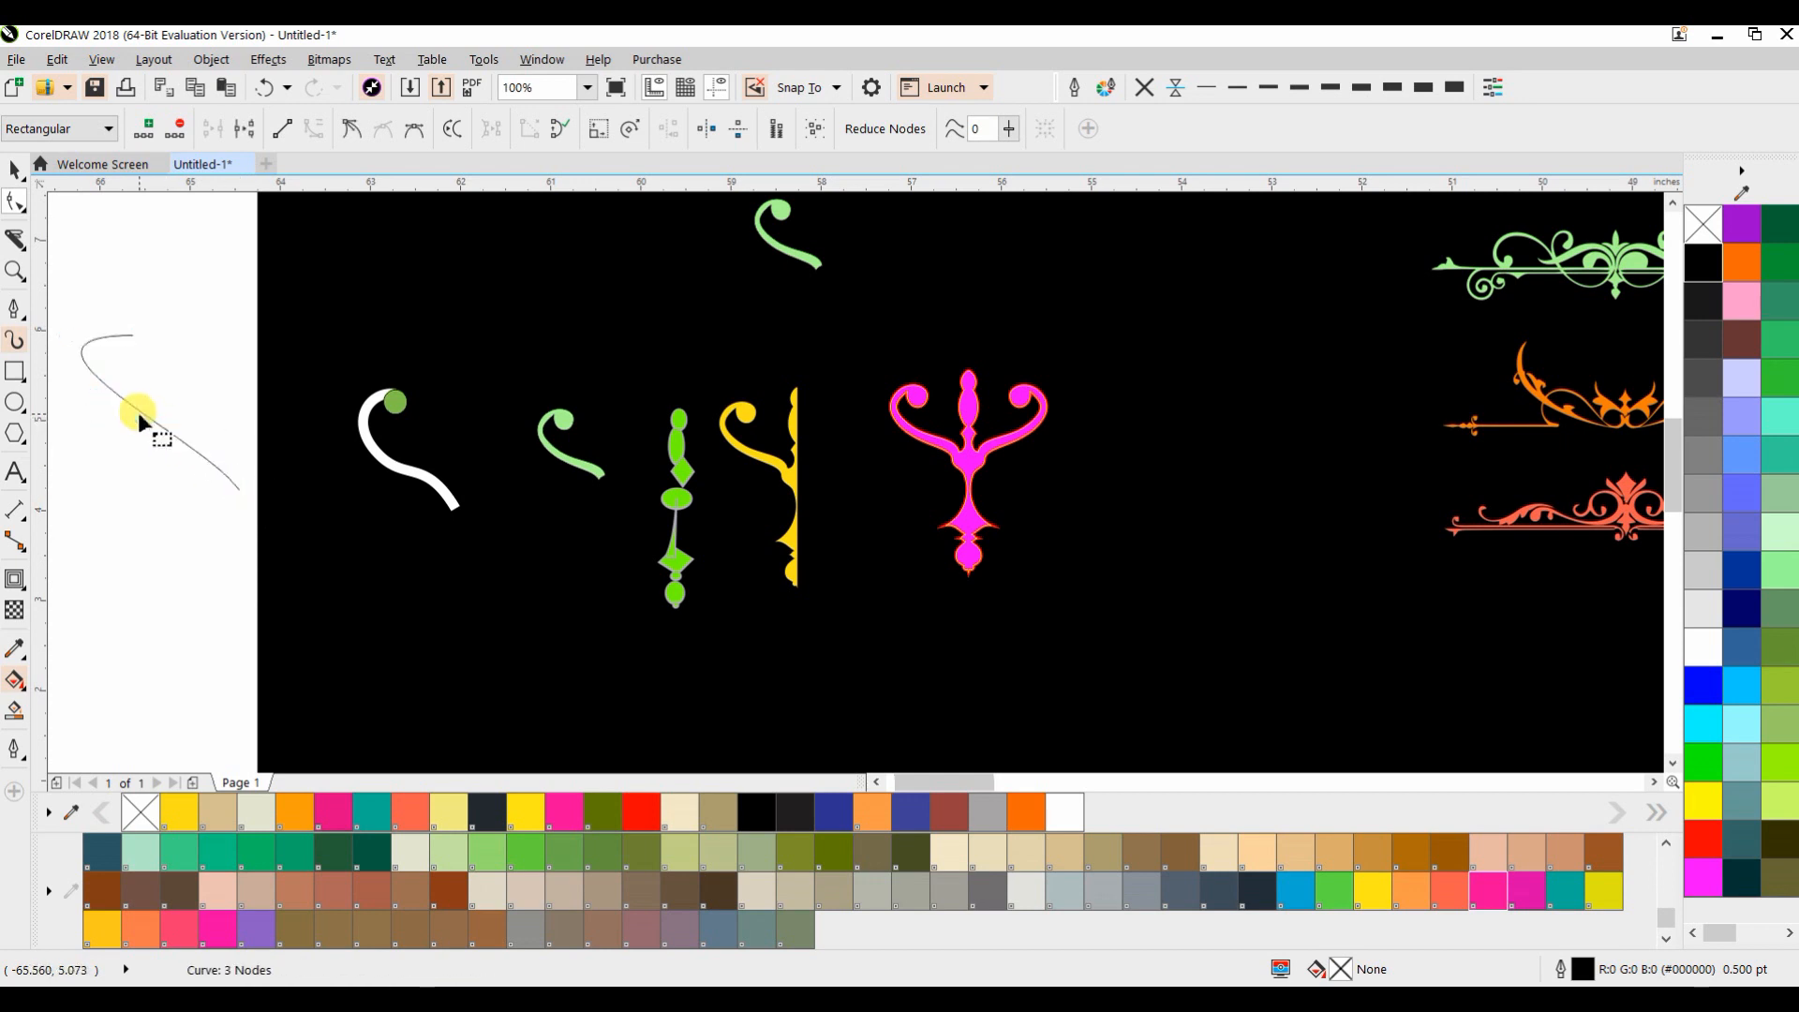
double_click(95, 374)
left_click_drag(97, 378, 182, 424)
left_click_drag(138, 338, 137, 324)
Set the S-curve's outline width to 8 pt
left_click(13, 170)
left_click(114, 319)
left_click(1393, 87)
left_click(1423, 88)
left_click(281, 260)
left_click_drag(286, 259, 717, 263)
left_click_drag(540, 331, 357, 334)
Refine the curvature of the thick S-curve's upper bend by adjusting its nodes
left_click(361, 454)
key("F10")
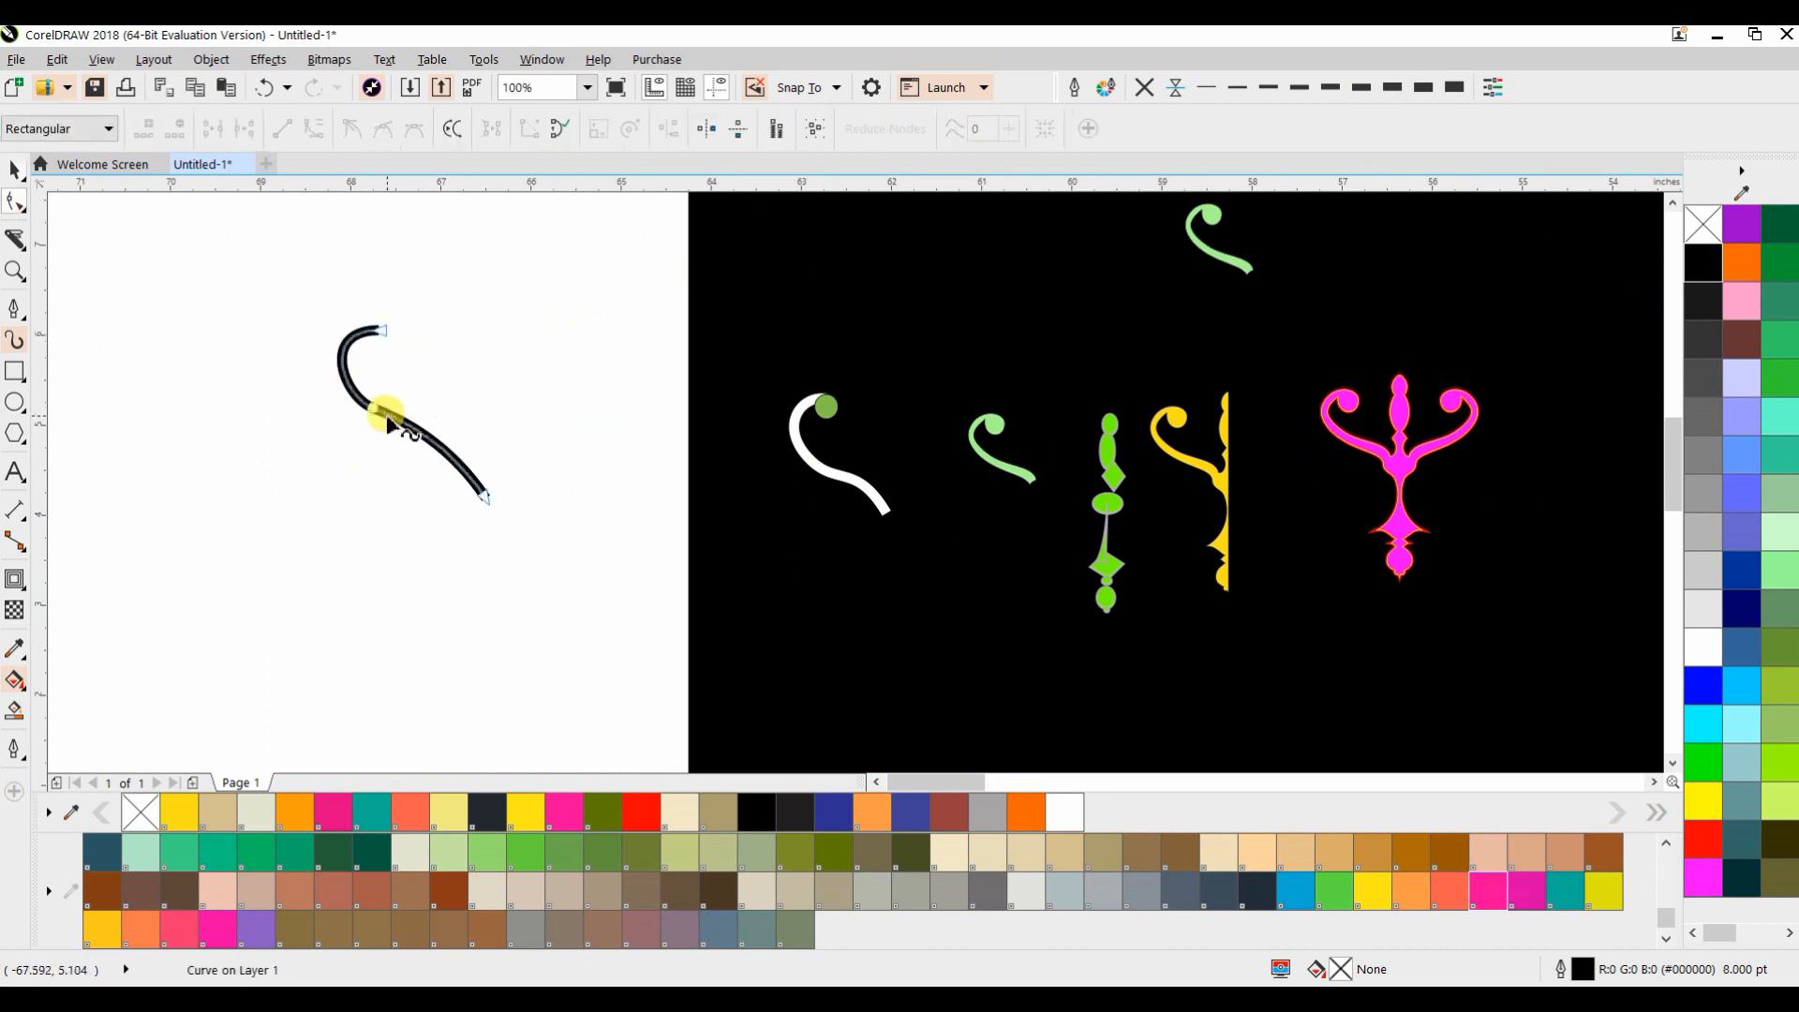
scroll(382, 411, "up", 2)
left_click(352, 404)
left_click_drag(219, 356, 187, 306)
scroll(370, 420, "down", 1)
Draw a small circle at the curled upper end of the thick S-curve
left_click(13, 169)
left_click(135, 329)
left_click(26, 410)
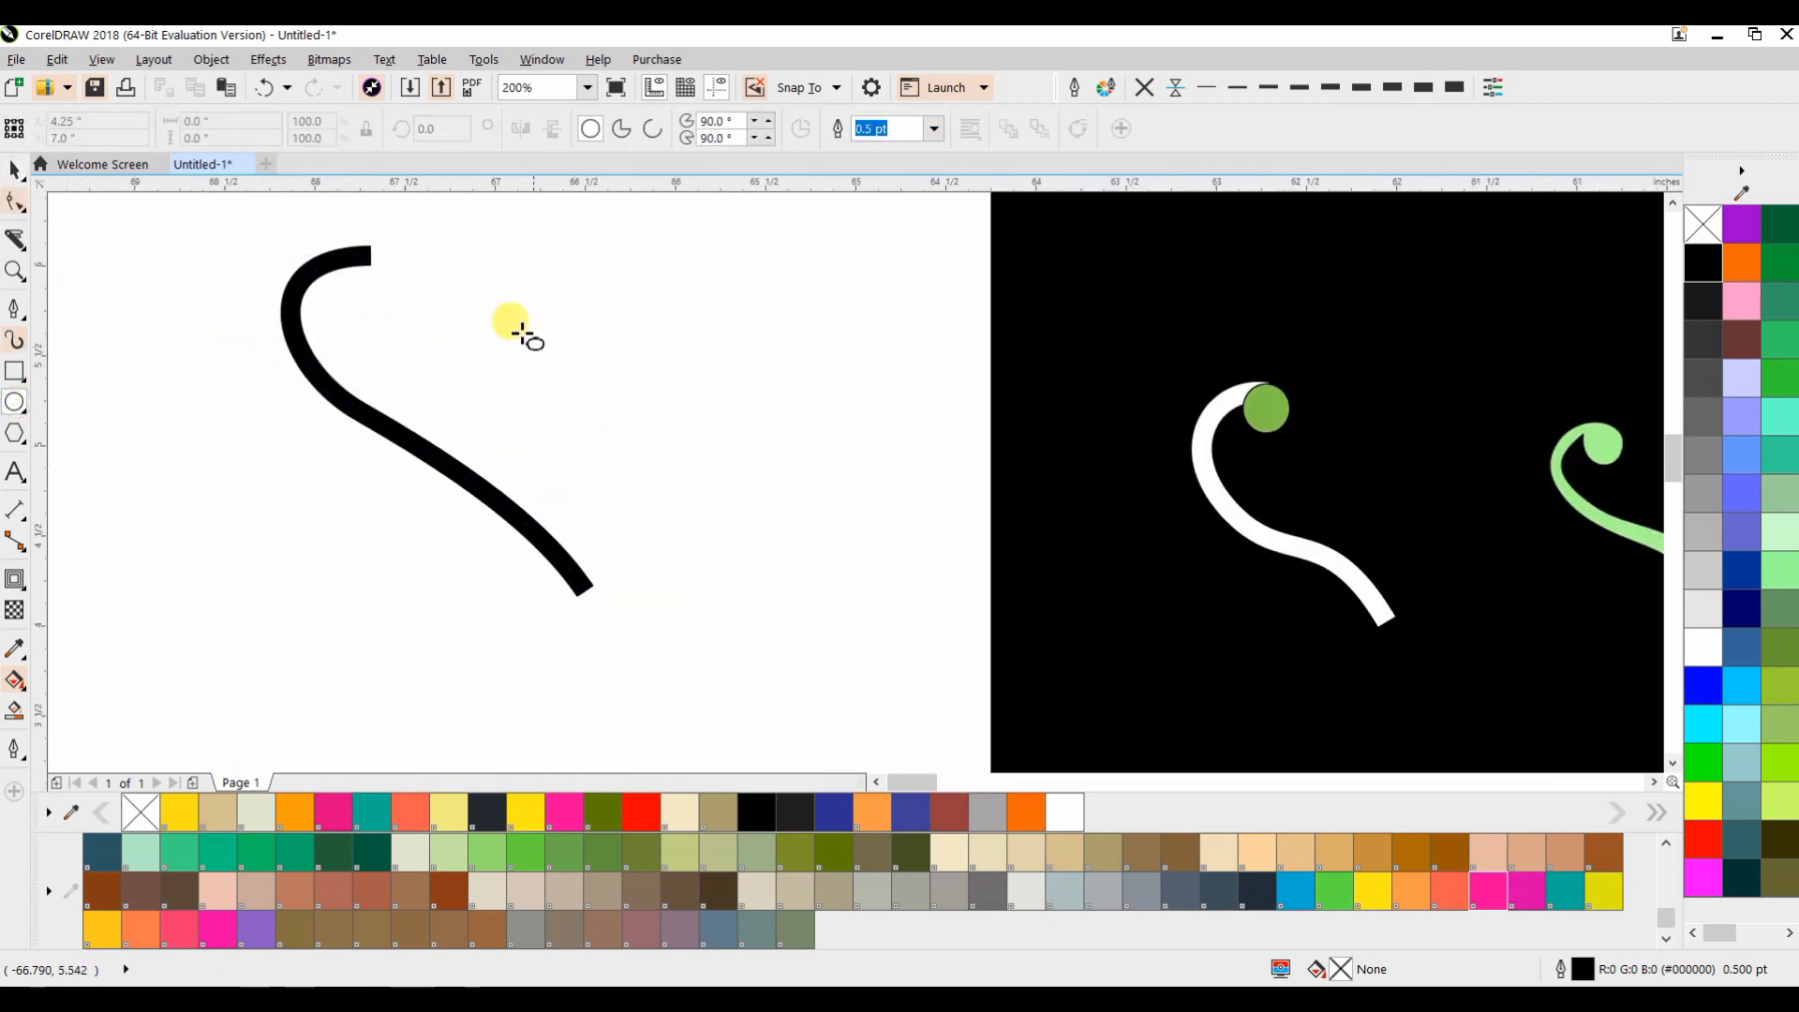
mouse_move(361, 249)
left_mouse_down()
mouse_move(361, 275)
mouse_move(393, 276)
mouse_move(377, 274)
left_mouse_up()
Convert the thick S-curve's outline to an object and weld it with the small circle
left_click(11, 171)
left_click(335, 260, "shift")
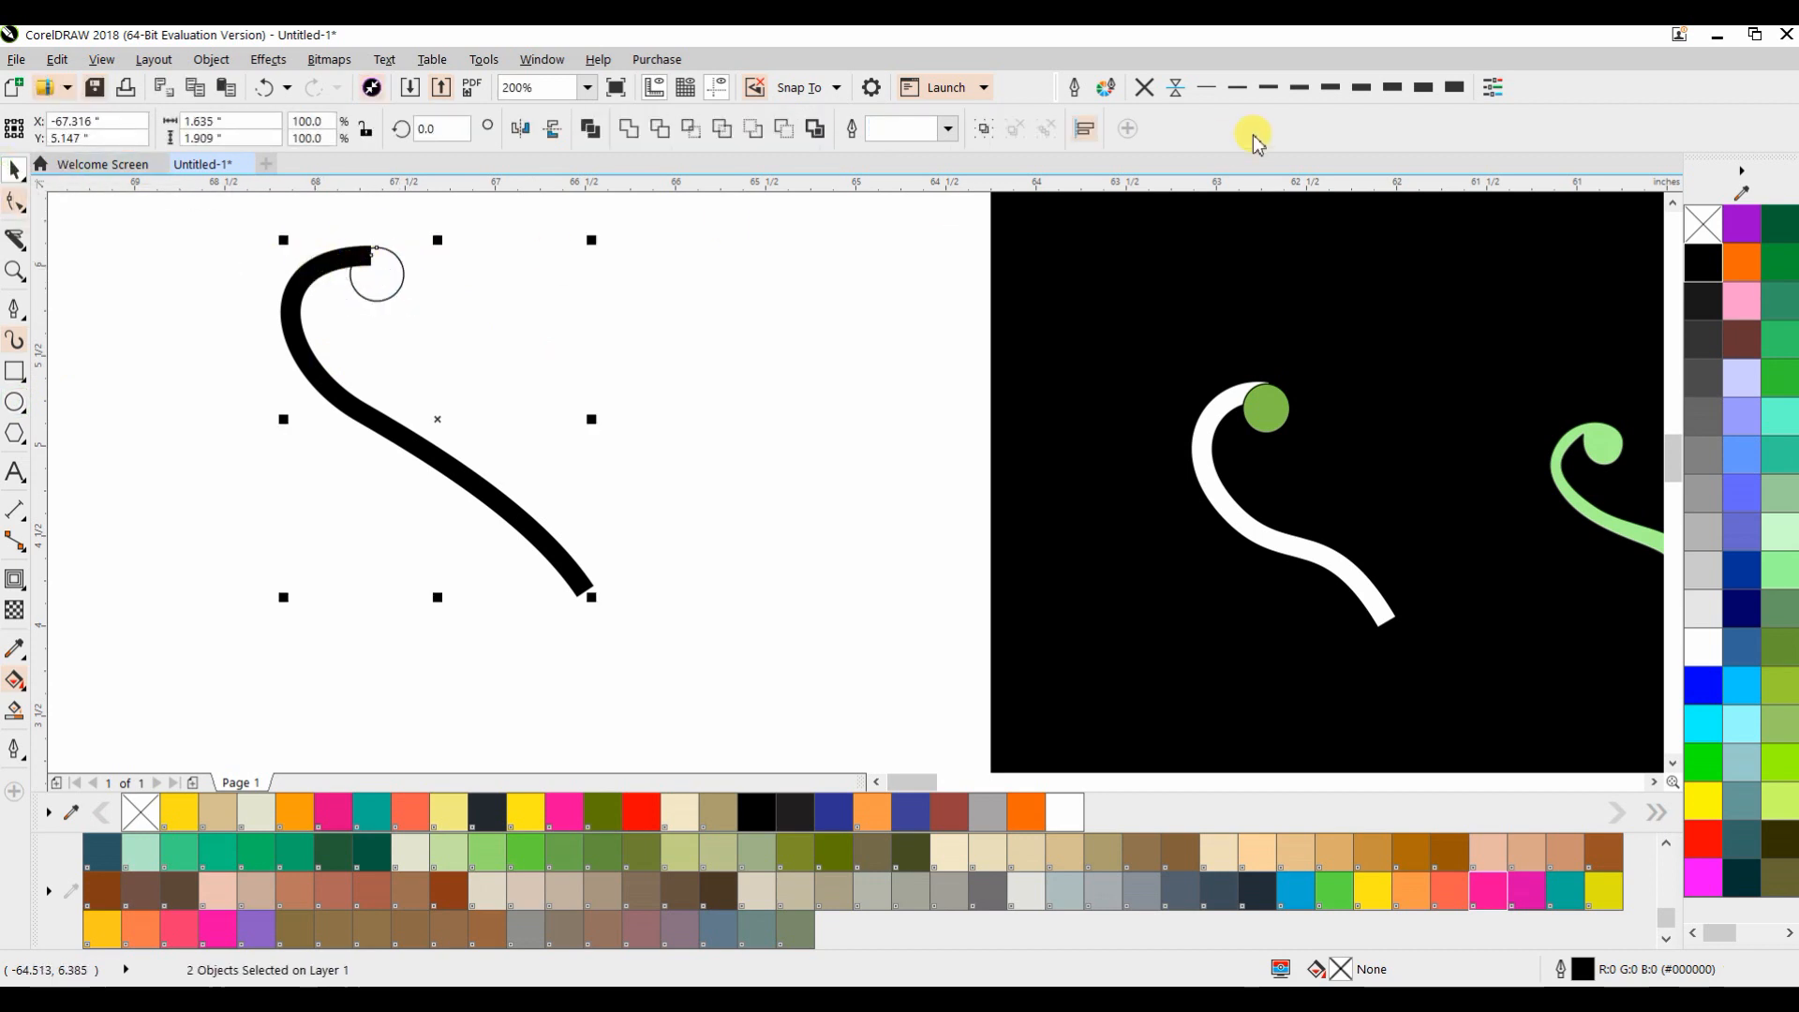
left_click(480, 507)
left_click(211, 59)
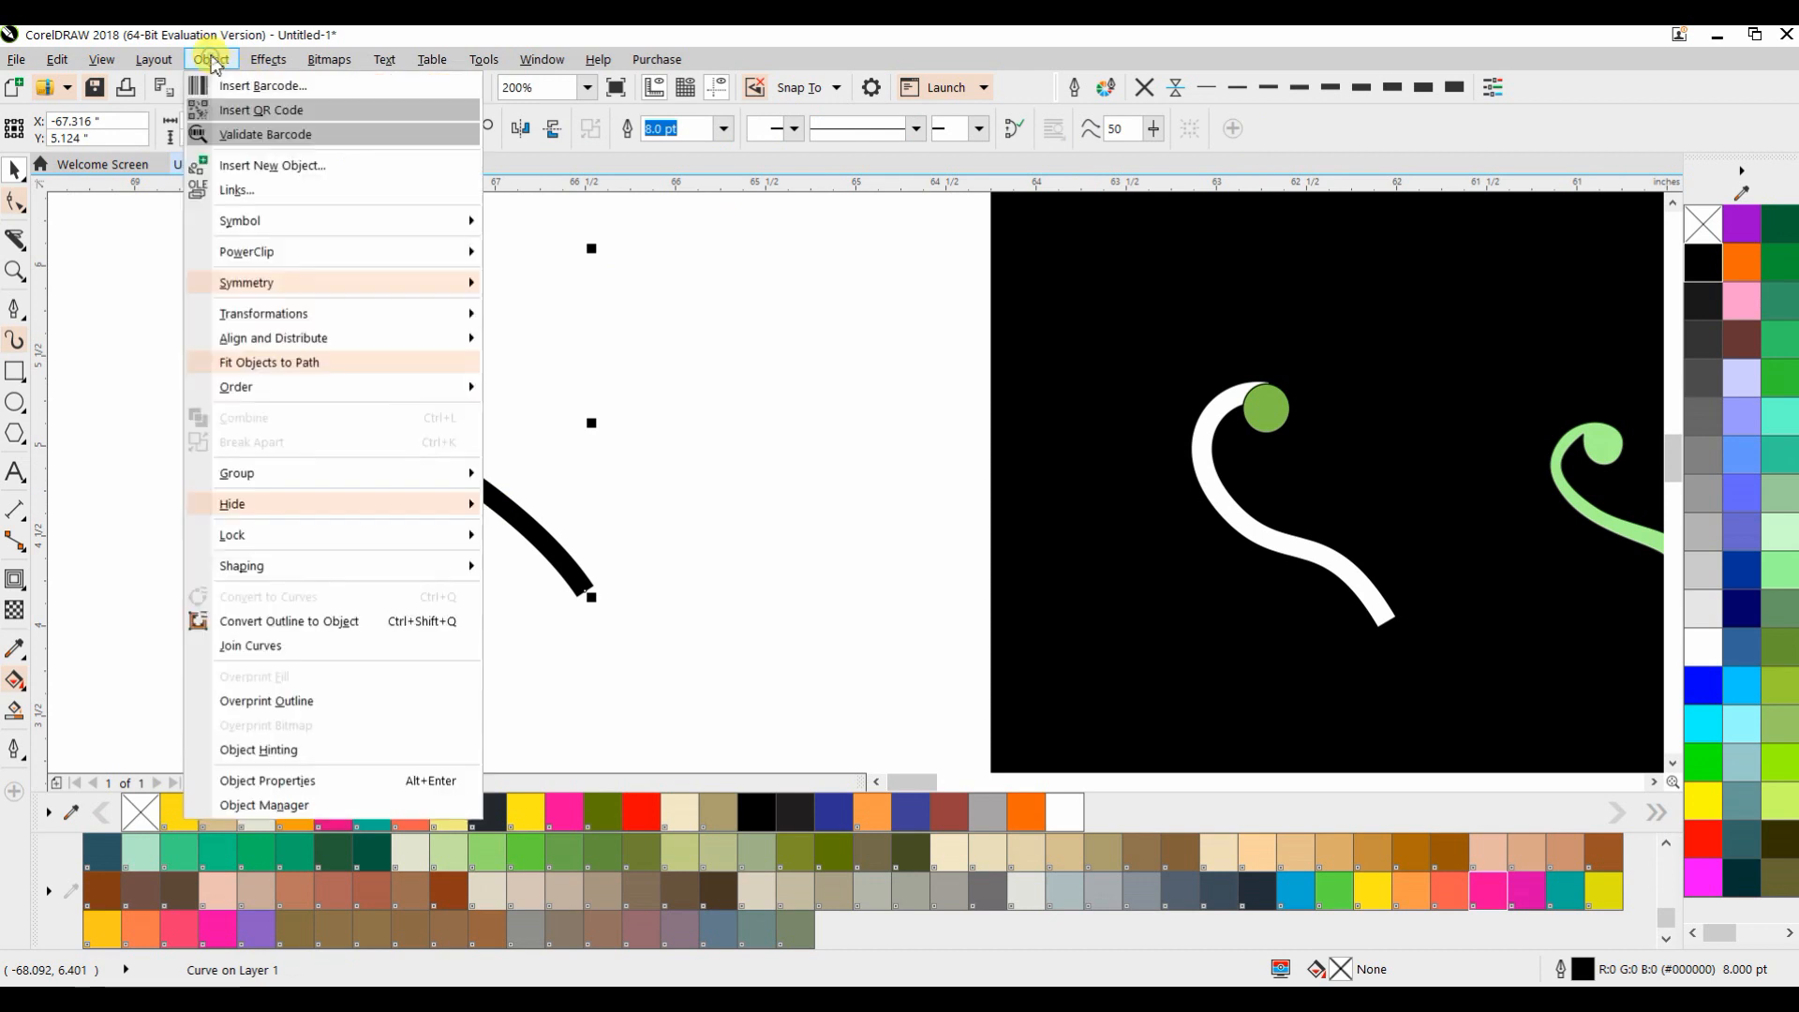
left_click(410, 625)
left_click(400, 294, "shift")
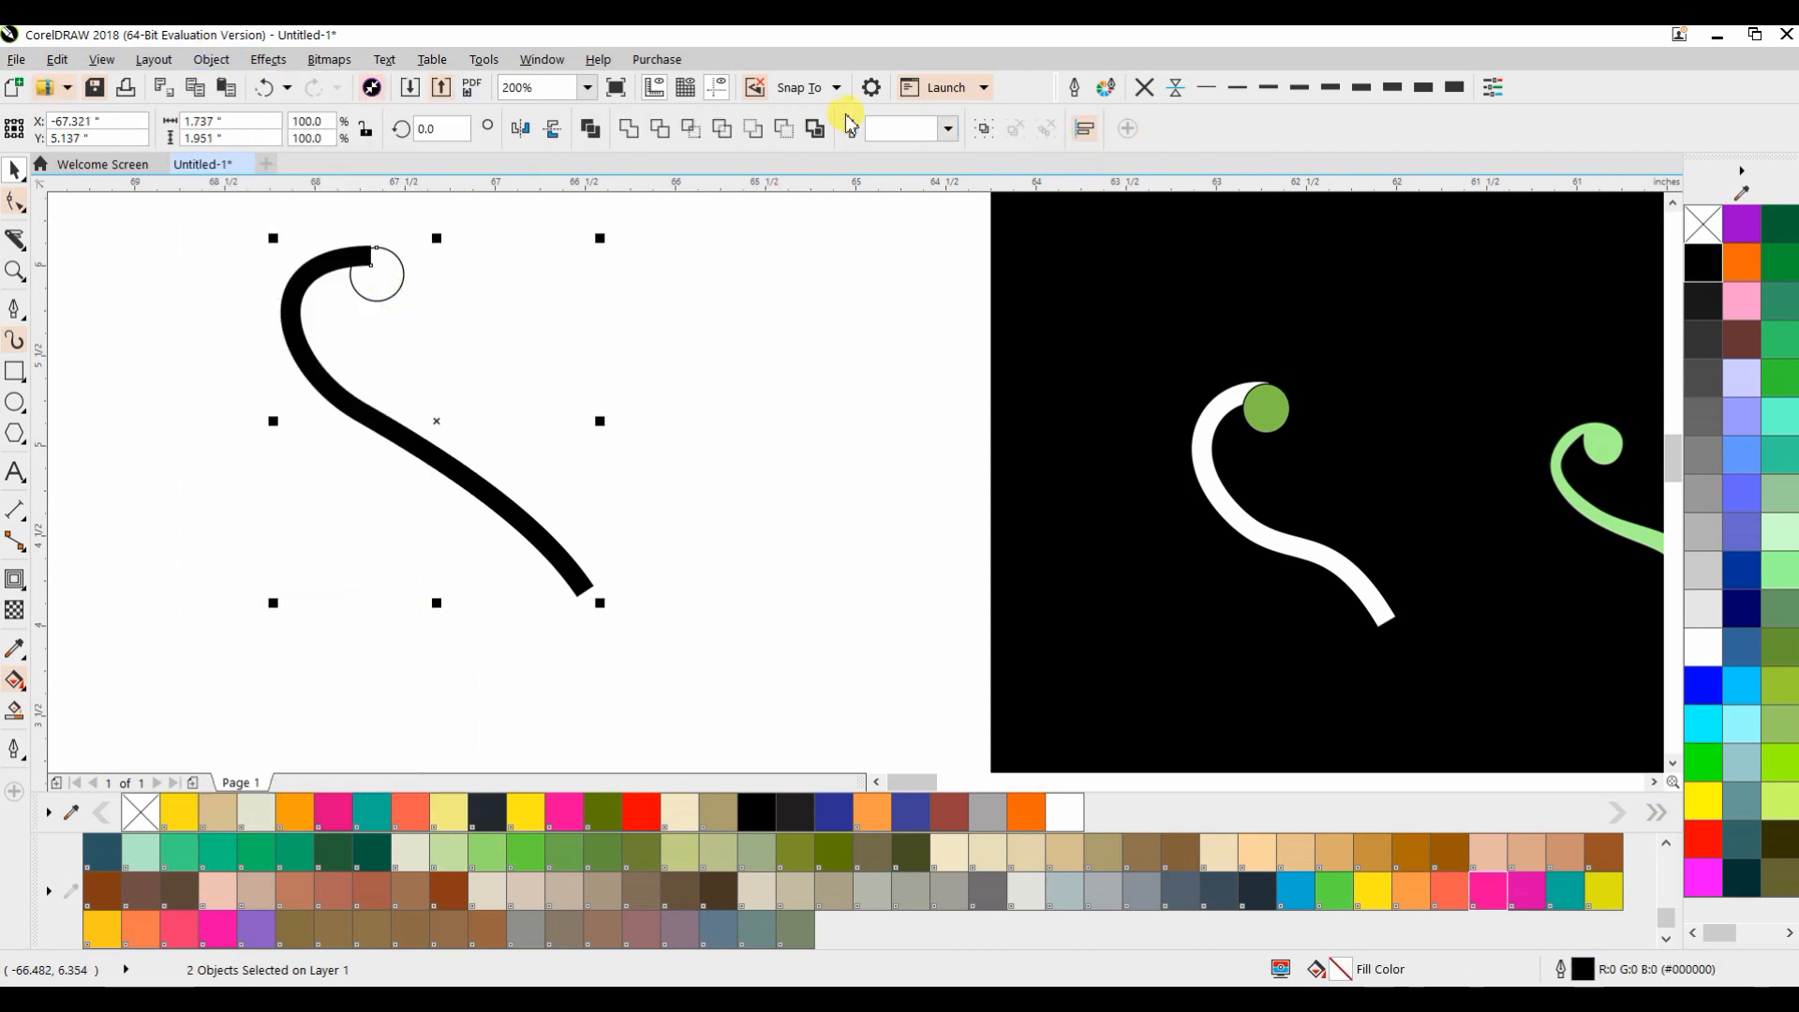
left_click(631, 136)
Delete the surplus nodes where the circle joins the scroll's upper edge to smooth the transition
key("F10")
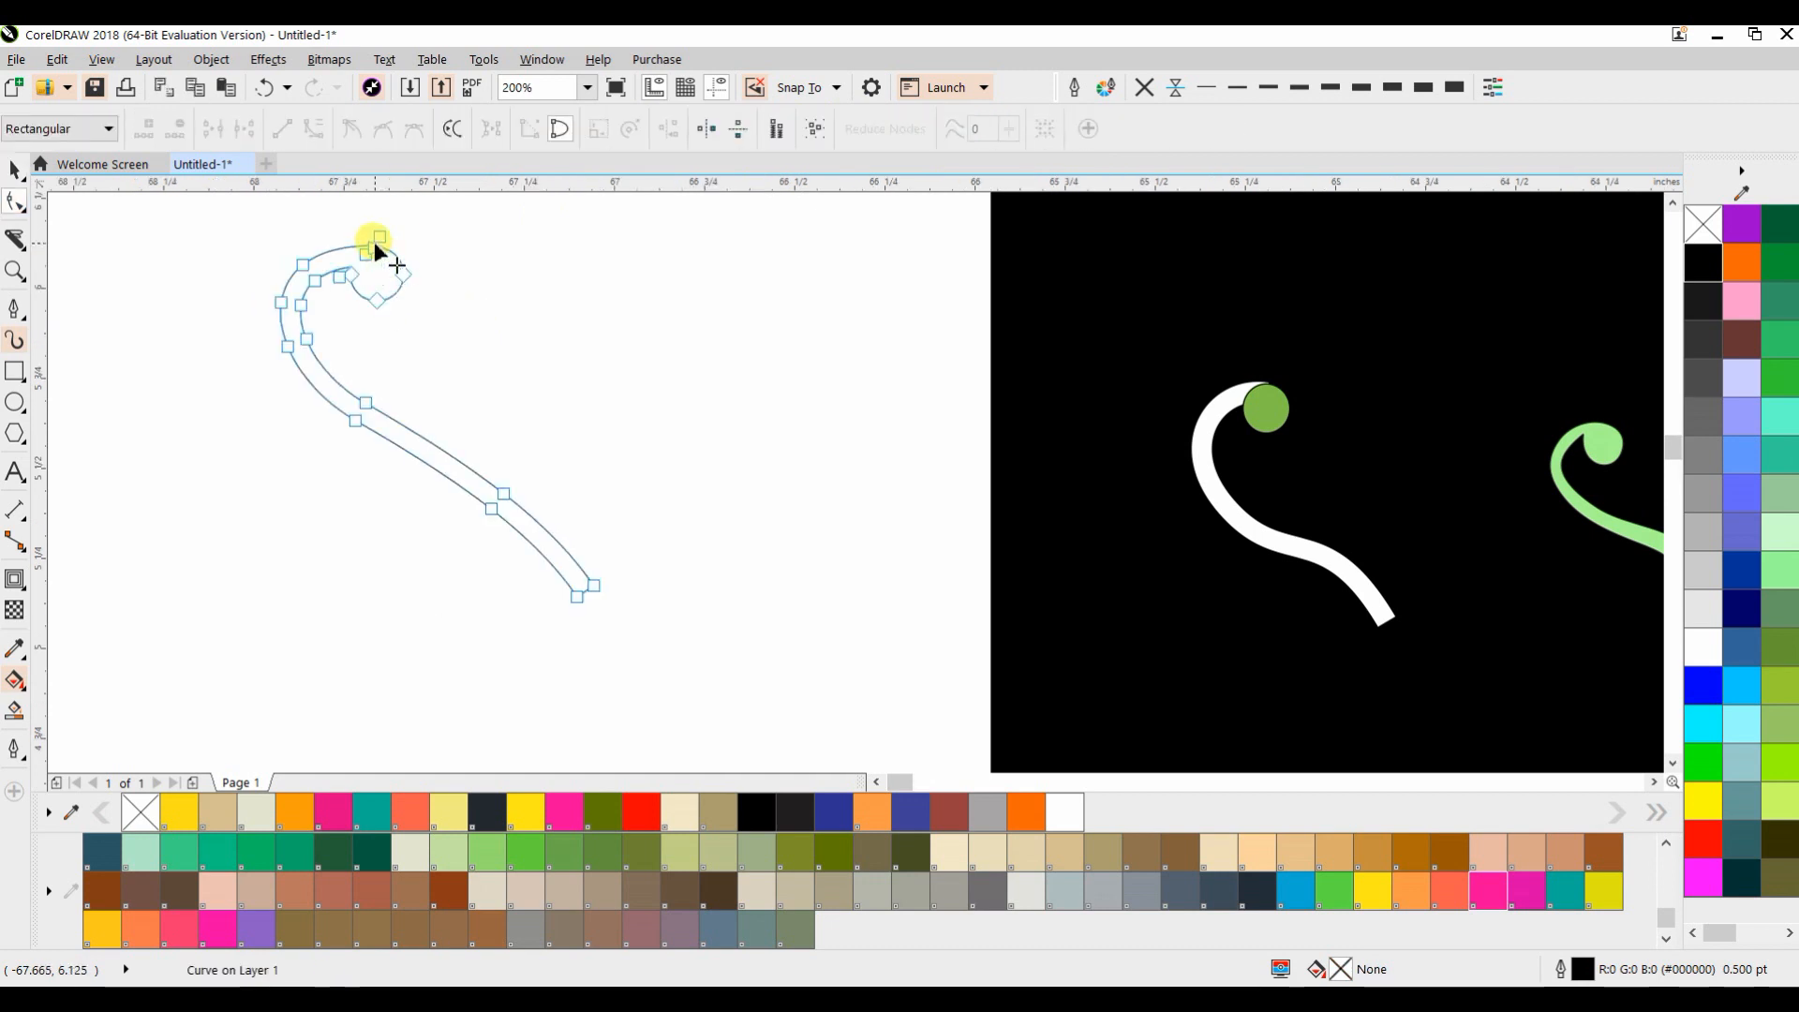
scroll(369, 249, "up", 3)
left_click(341, 273)
scroll(335, 270, "down", 1)
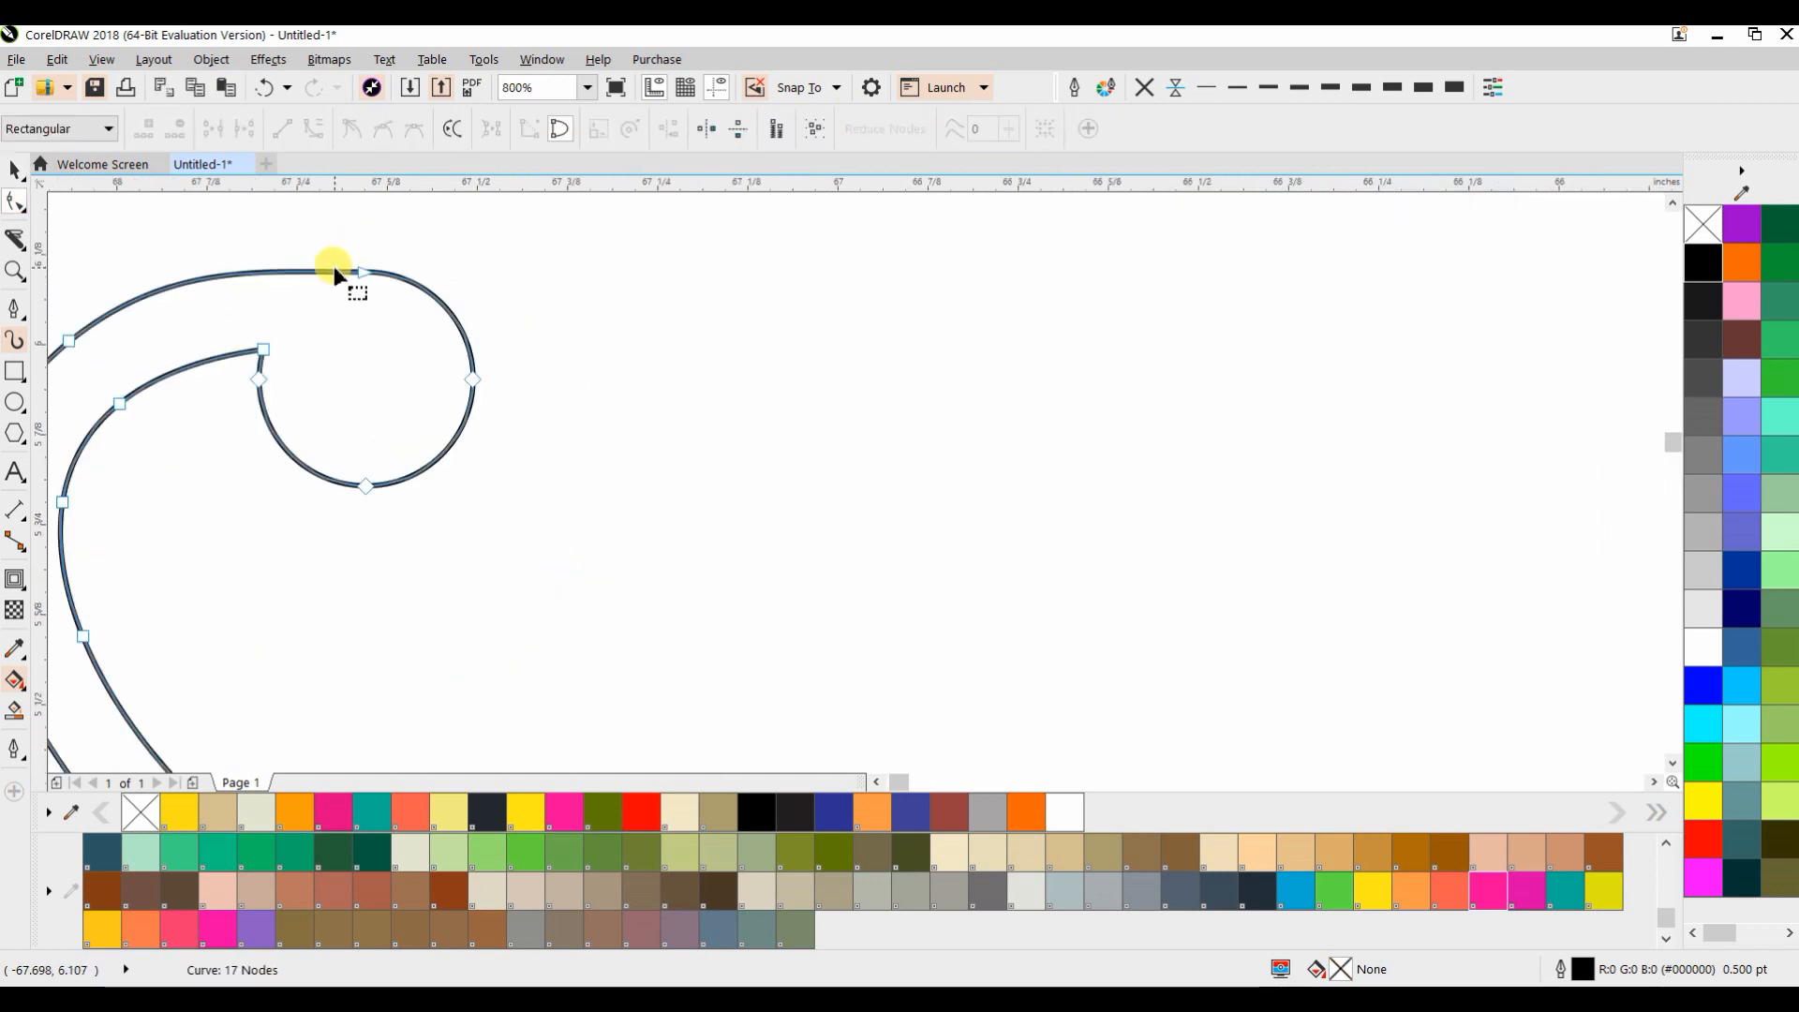
left_click_drag(318, 272, 321, 259)
double_click(321, 259)
double_click(357, 268)
scroll(357, 268, "down", 3)
Examine the separate pieces that make up the green finial ornament on the black background
left_click(15, 170)
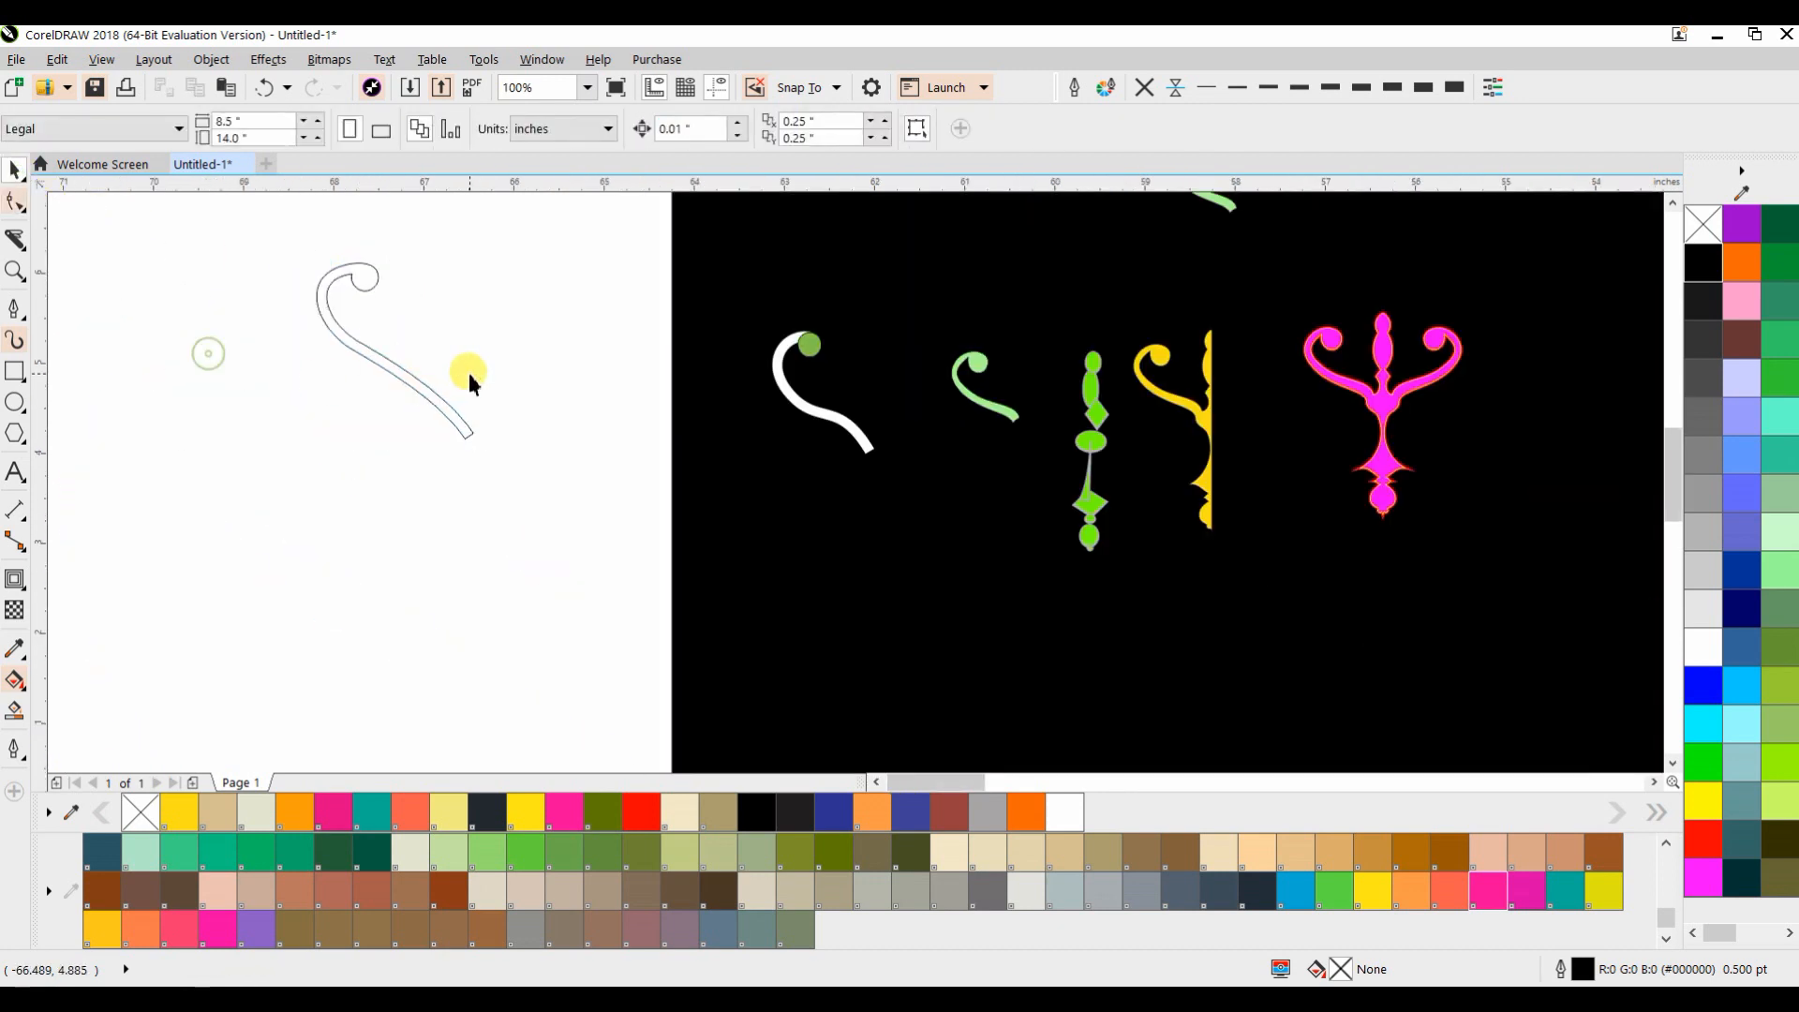
scroll(514, 353, "down", 1)
scroll(458, 321, "up", 2)
left_click(405, 237)
left_click(417, 349)
left_click(392, 525)
left_click(412, 582)
Place a copy of the green finial ornament on the white area and weld its pieces into one shape
scroll(465, 483, "down", 1)
scroll(506, 564, "down", 1)
left_click_drag(519, 719, 441, 418)
left_click_drag(471, 483, 151, 546)
right_click(151, 546)
left_click_drag(421, 543, 851, 493)
scroll(543, 520, "up", 1)
scroll(548, 521, "down", 1)
scroll(694, 575, "up", 1)
left_click(628, 128)
Draw a tall rectangle about 0.42 by 3.28 in covering the right half of the green ornament copy
left_click(35, 369)
left_click_drag(521, 326, 483, 628)
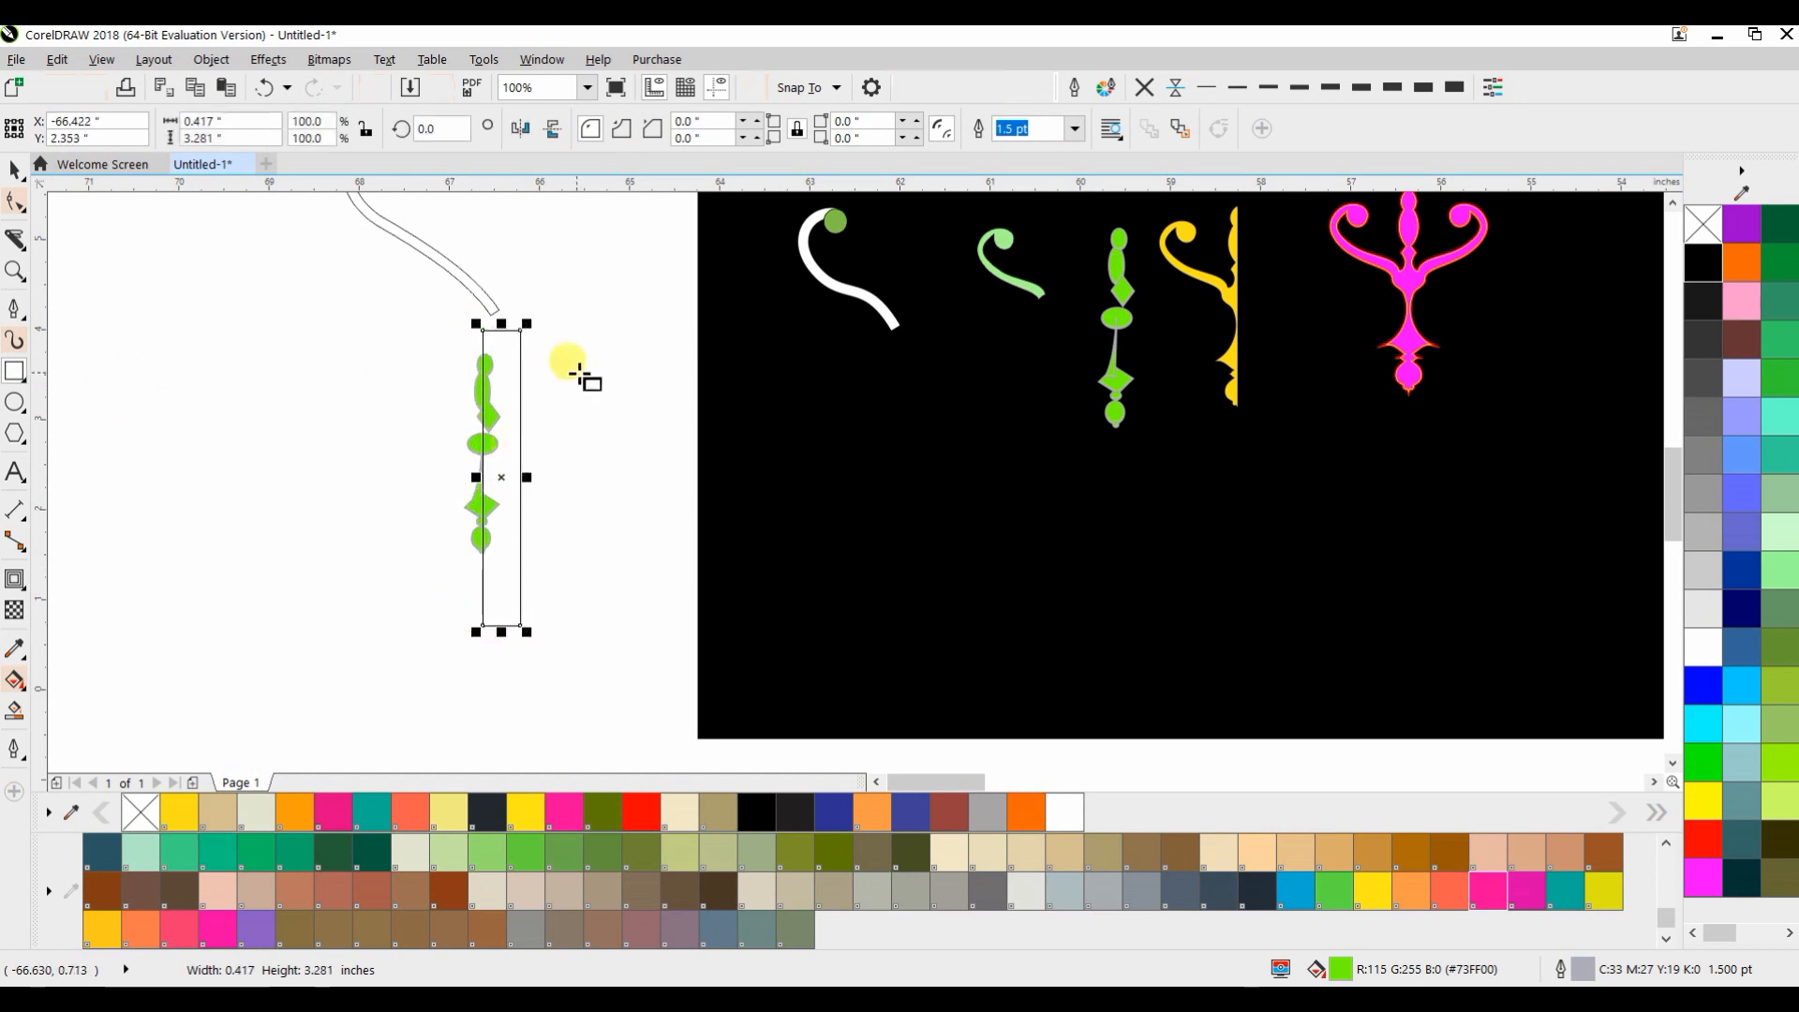
scroll(360, 335, "up", 1)
scroll(615, 370, "down", 1)
scroll(614, 498, "up", 3)
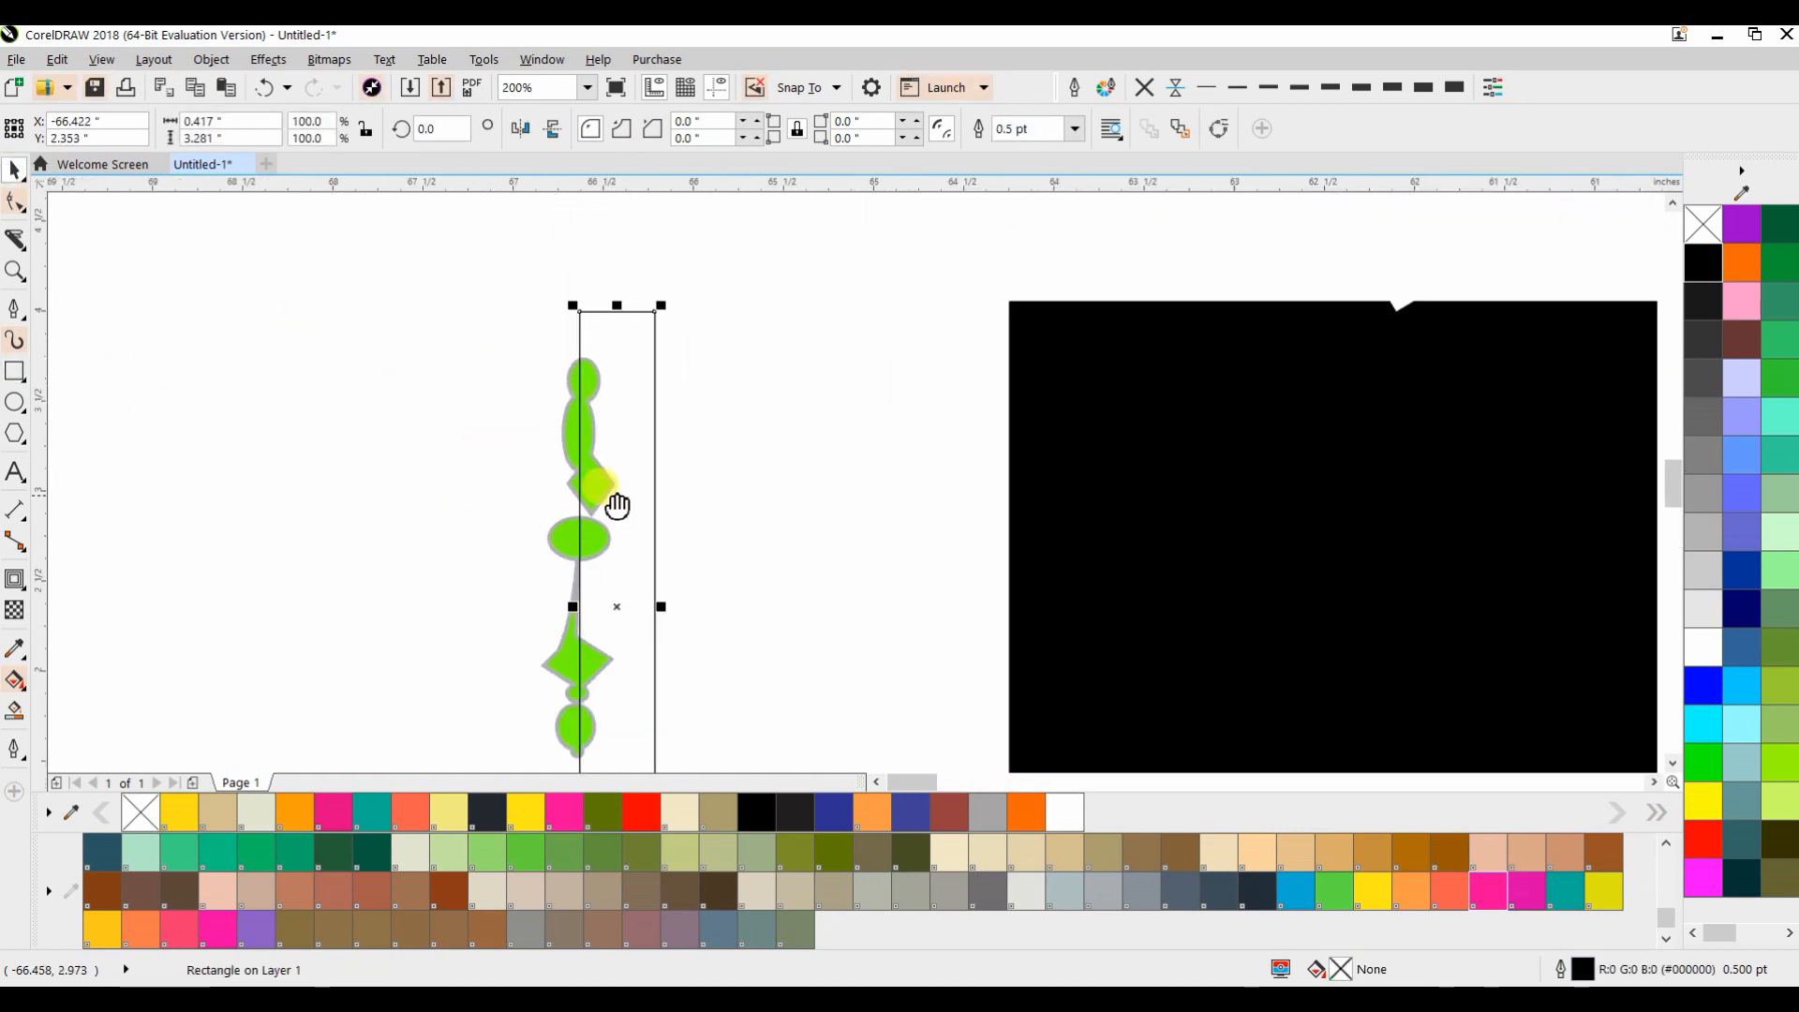
scroll(602, 495, "down", 2)
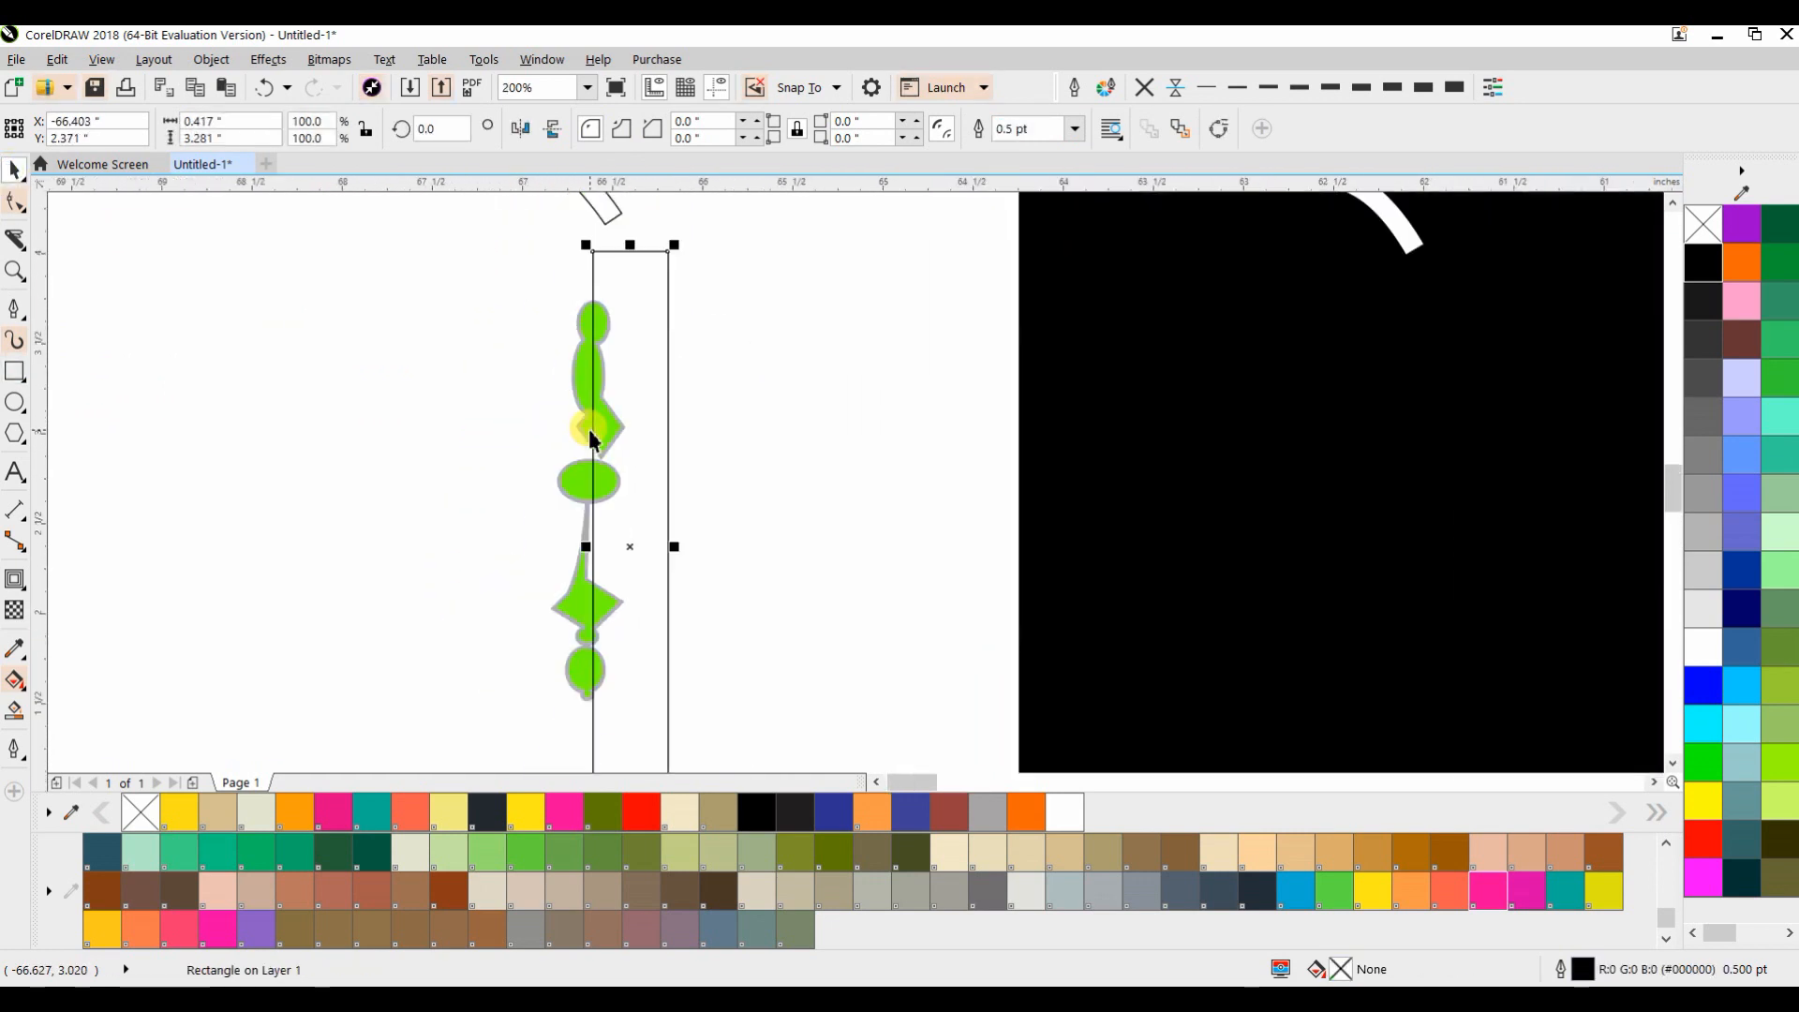
Trim the green ornament's right half away with the tall rectangle and delete the rectangle
left_click(586, 478, "shift")
left_click(660, 128)
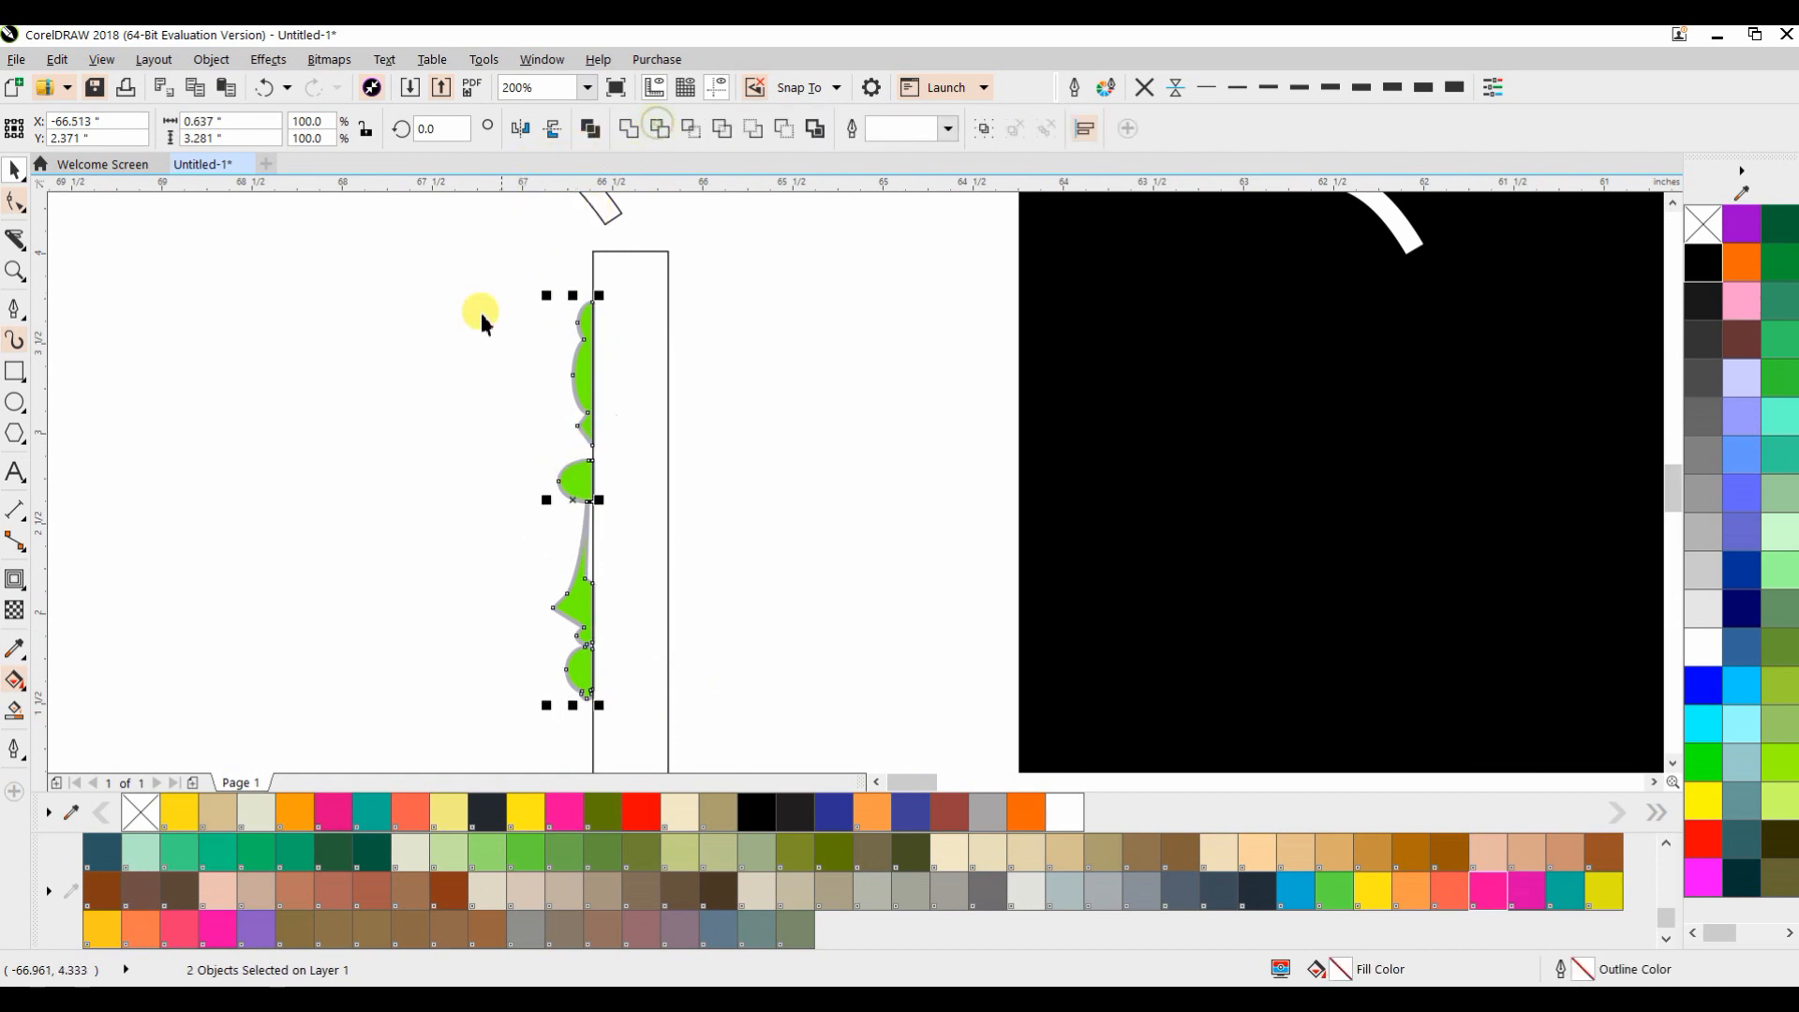
left_click(606, 373)
key("Delete")
left_click(588, 418)
left_click_drag(392, 433, 370, 382)
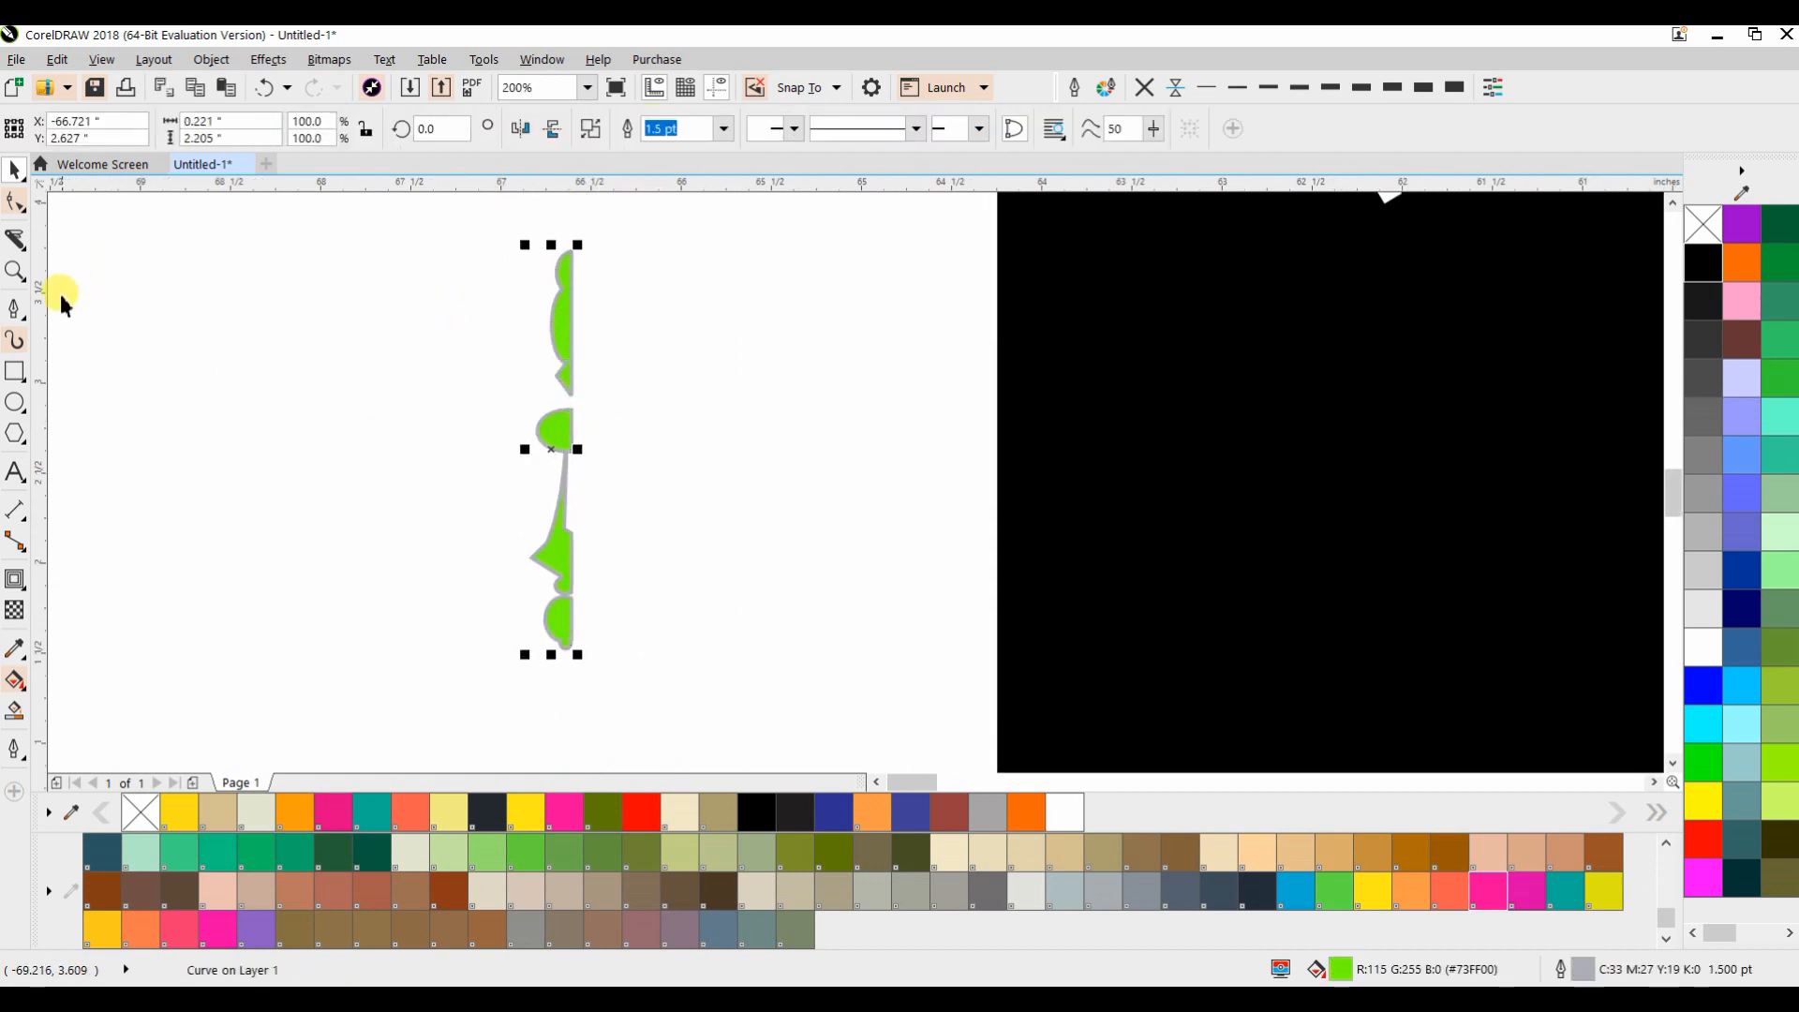
Draw a small rectangle bridging the upper gap in the half ornament and one about 0.063 by 0.102 in near its lower end
left_click(14, 310)
left_click(14, 242)
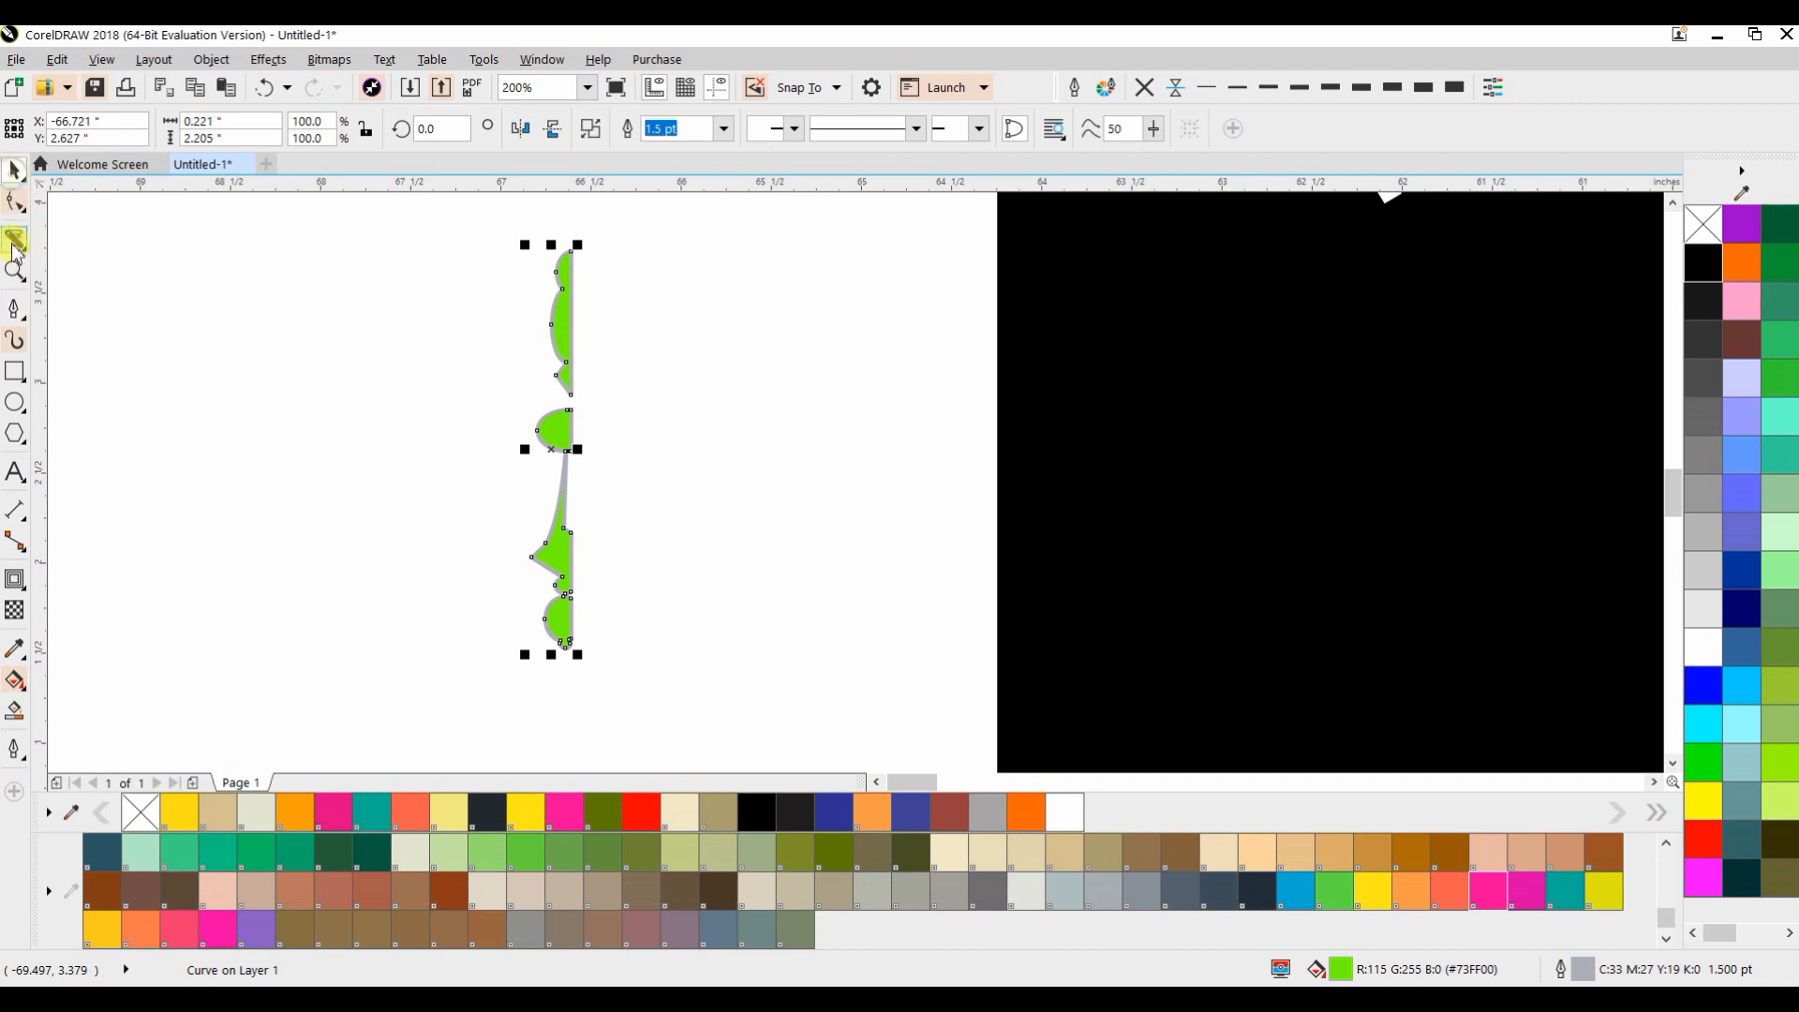
scroll(599, 425, "up", 2)
left_click_drag(443, 228, 488, 409)
scroll(490, 395, "down", 2)
scroll(466, 516, "up", 2)
mouse_move(430, 482)
left_mouse_down()
mouse_move(485, 534)
mouse_move(479, 556)
left_mouse_up()
scroll(521, 496, "down", 2)
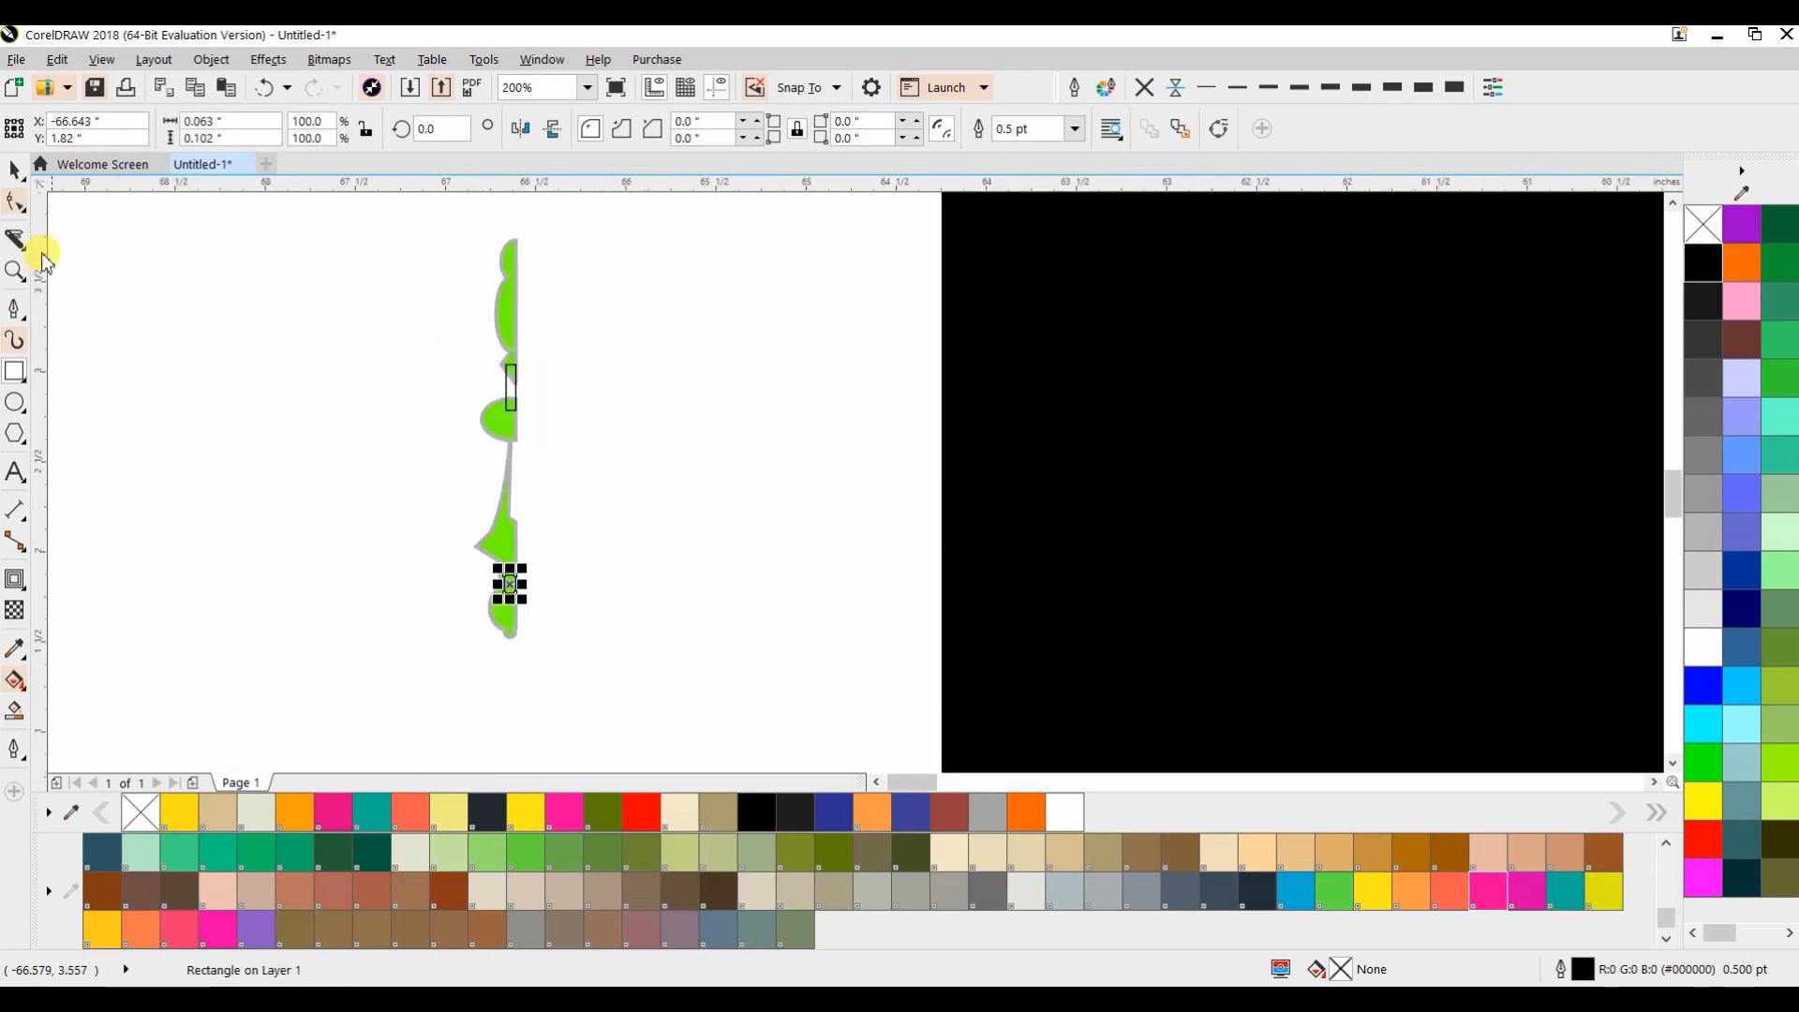
Weld the two small bridging rectangles with the green half ornament
left_click(14, 170)
left_click(504, 328)
left_click_drag(410, 225, 620, 651)
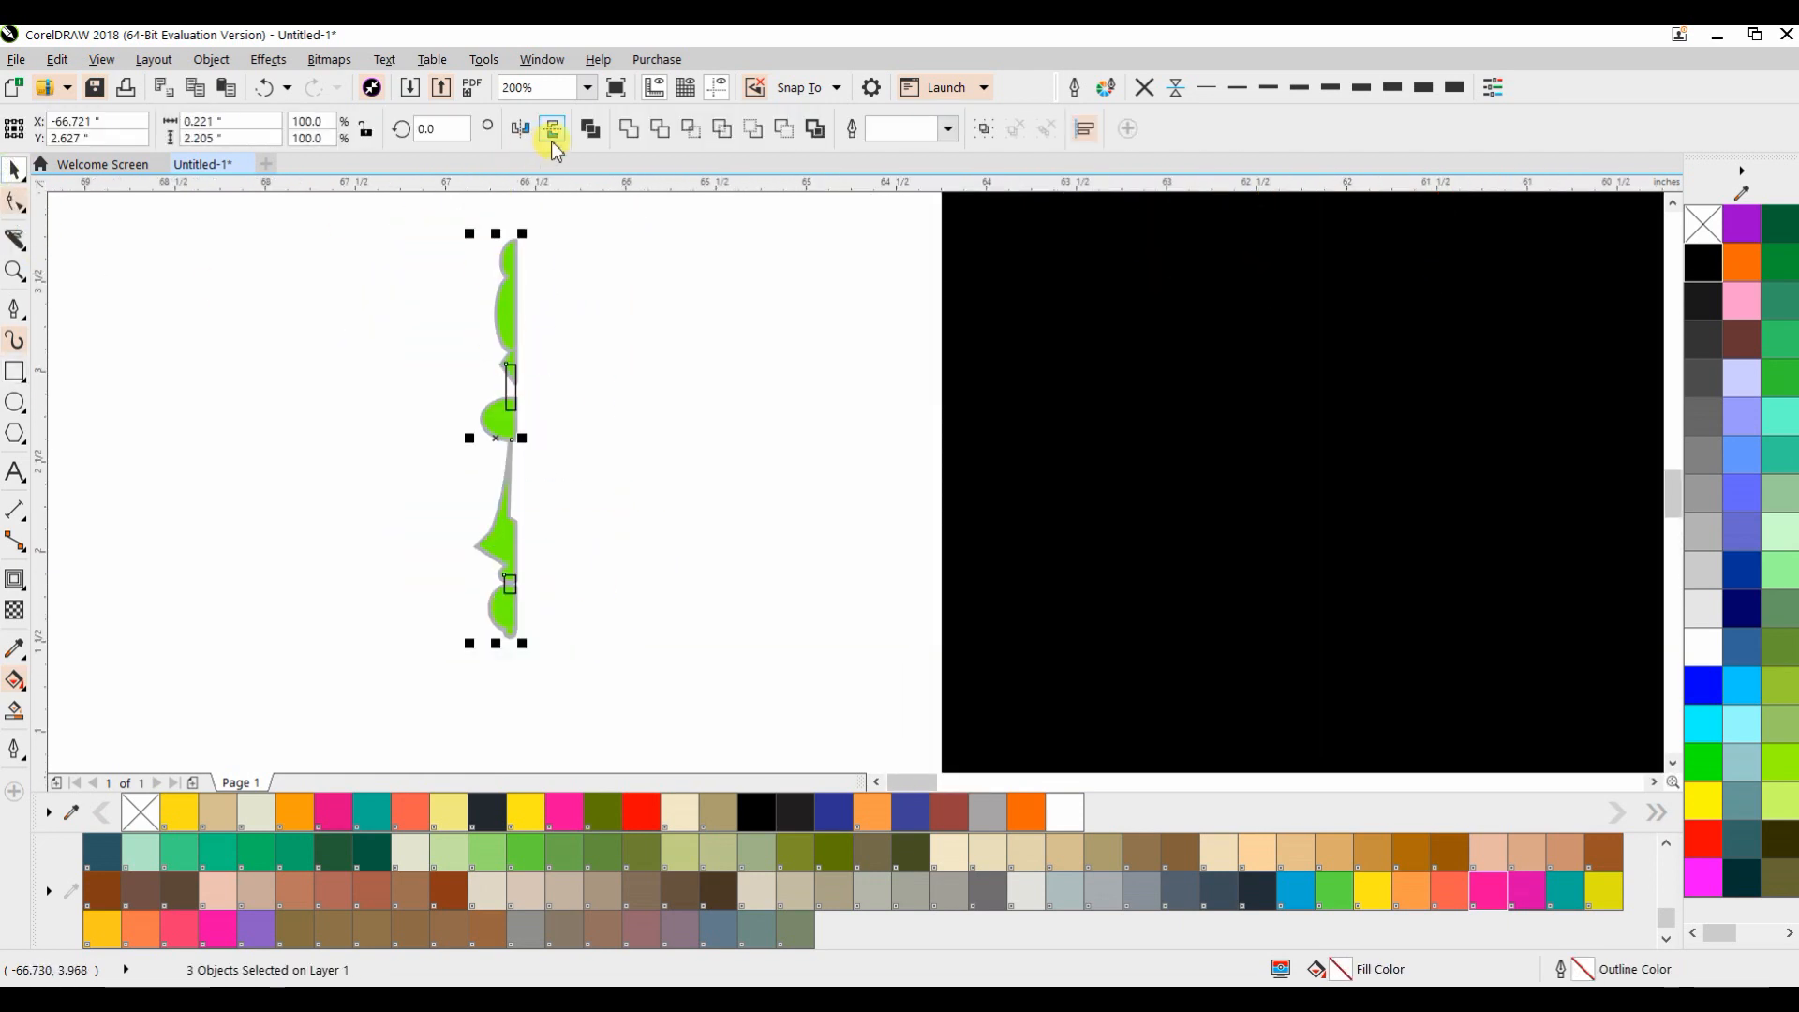
left_click(626, 131)
Delete the surplus nodes where the half ornament's semicircle meets the tapered stem
key("F10")
scroll(512, 447, "up", 3)
left_click(493, 437)
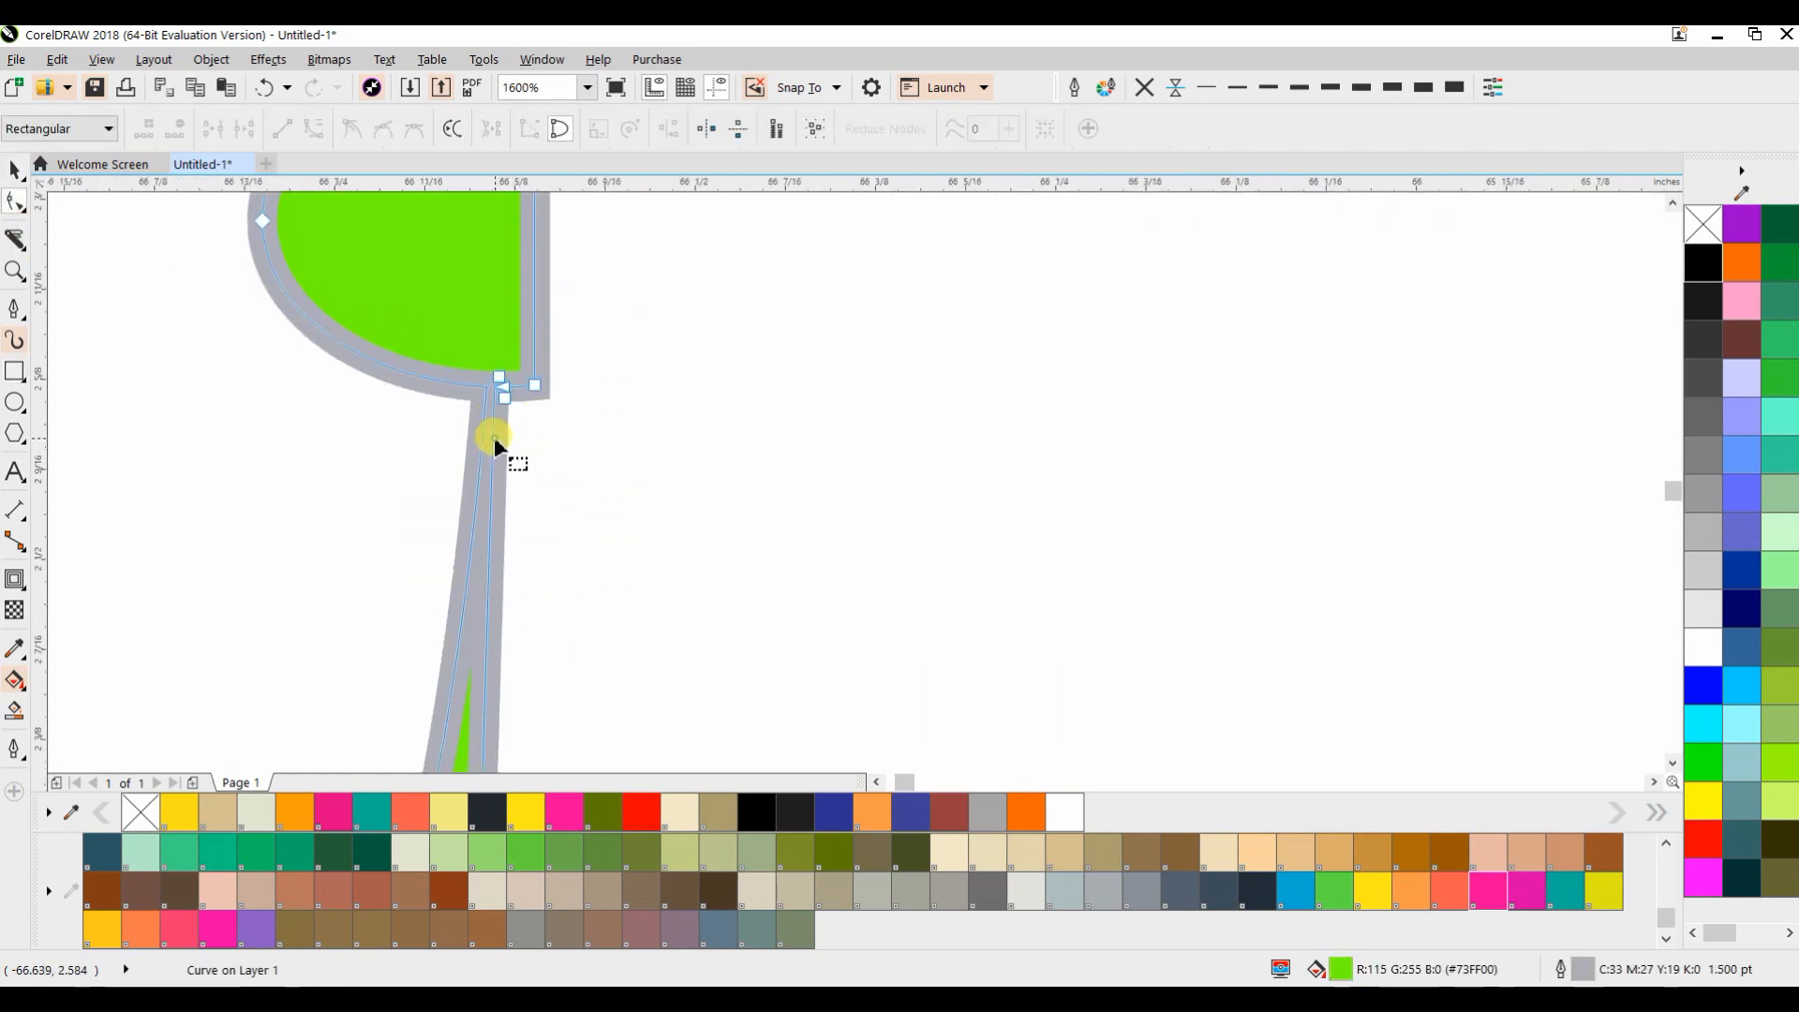
left_click_drag(509, 398, 522, 398)
double_click(512, 421)
double_click(498, 387)
double_click(533, 387)
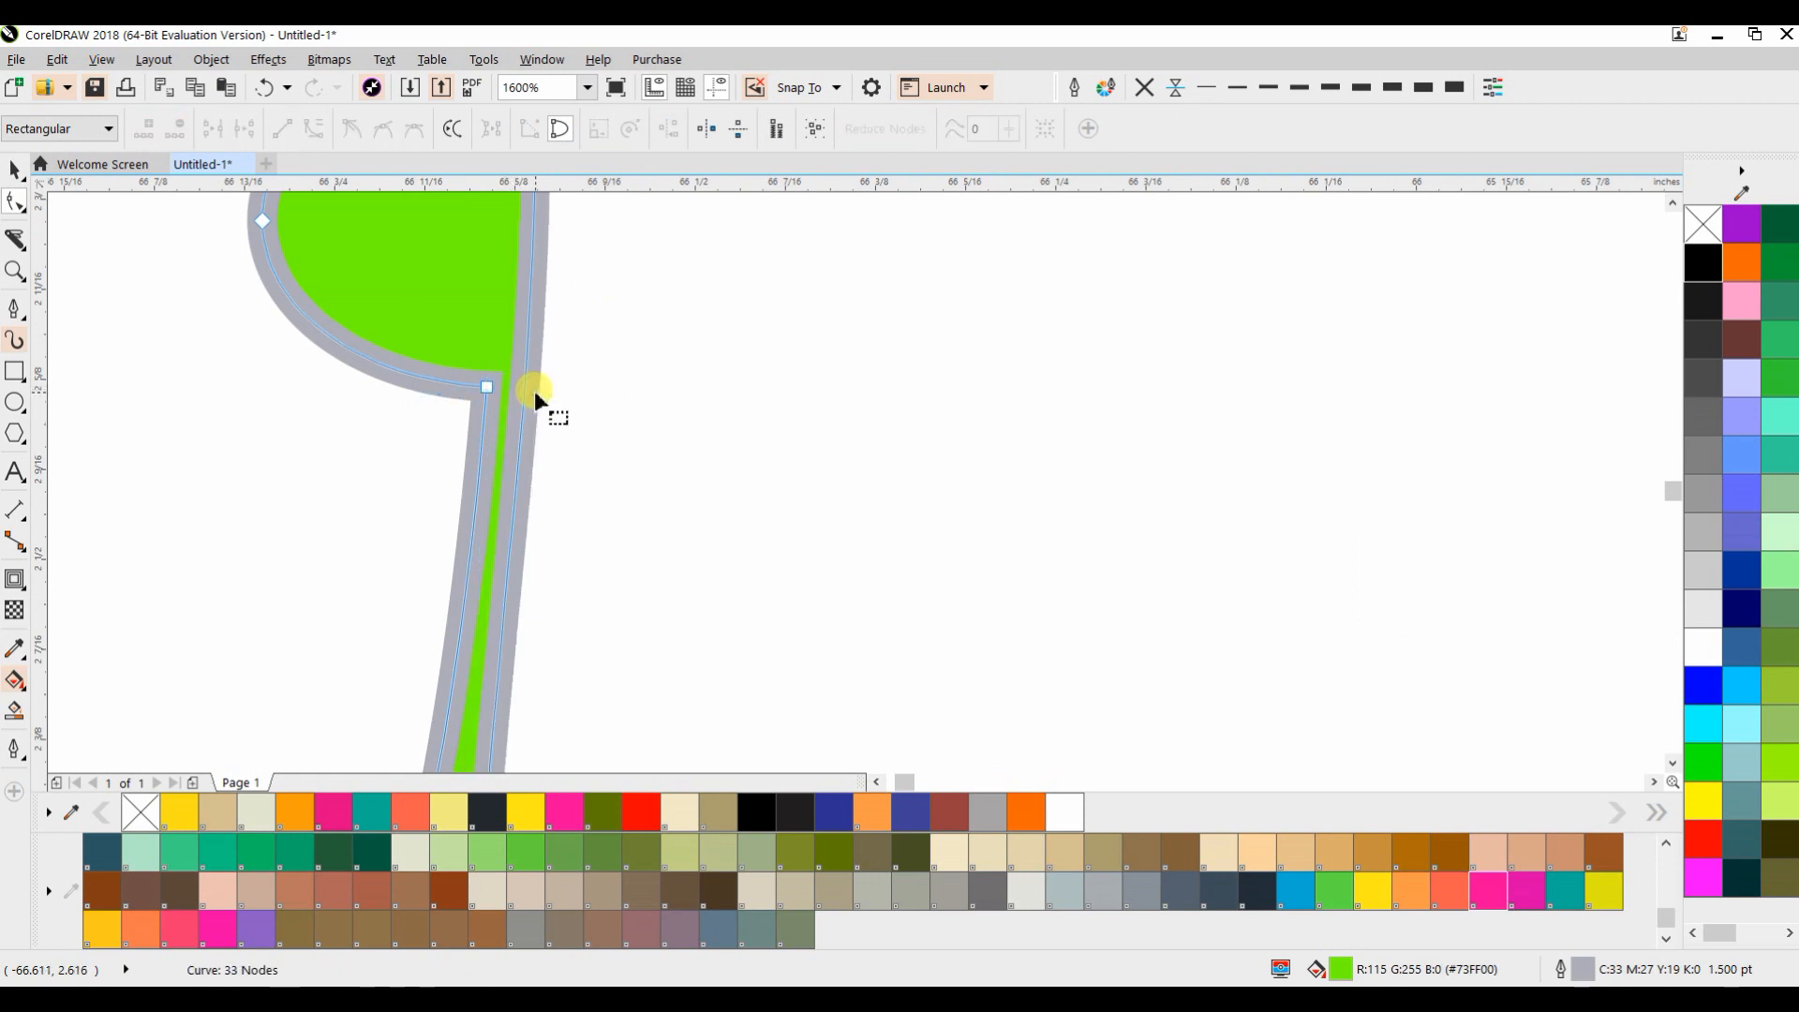
Delete the remaining surplus nodes along the half ornament's straight right edge and near its lower joint
scroll(536, 390, "down", 2)
double_click(524, 542)
double_click(527, 515)
scroll(562, 674, "up", 2)
left_click_drag(422, 493, 422, 480)
key("Delete")
scroll(422, 481, "down", 2)
double_click(509, 300)
double_click(512, 279)
double_click(508, 218)
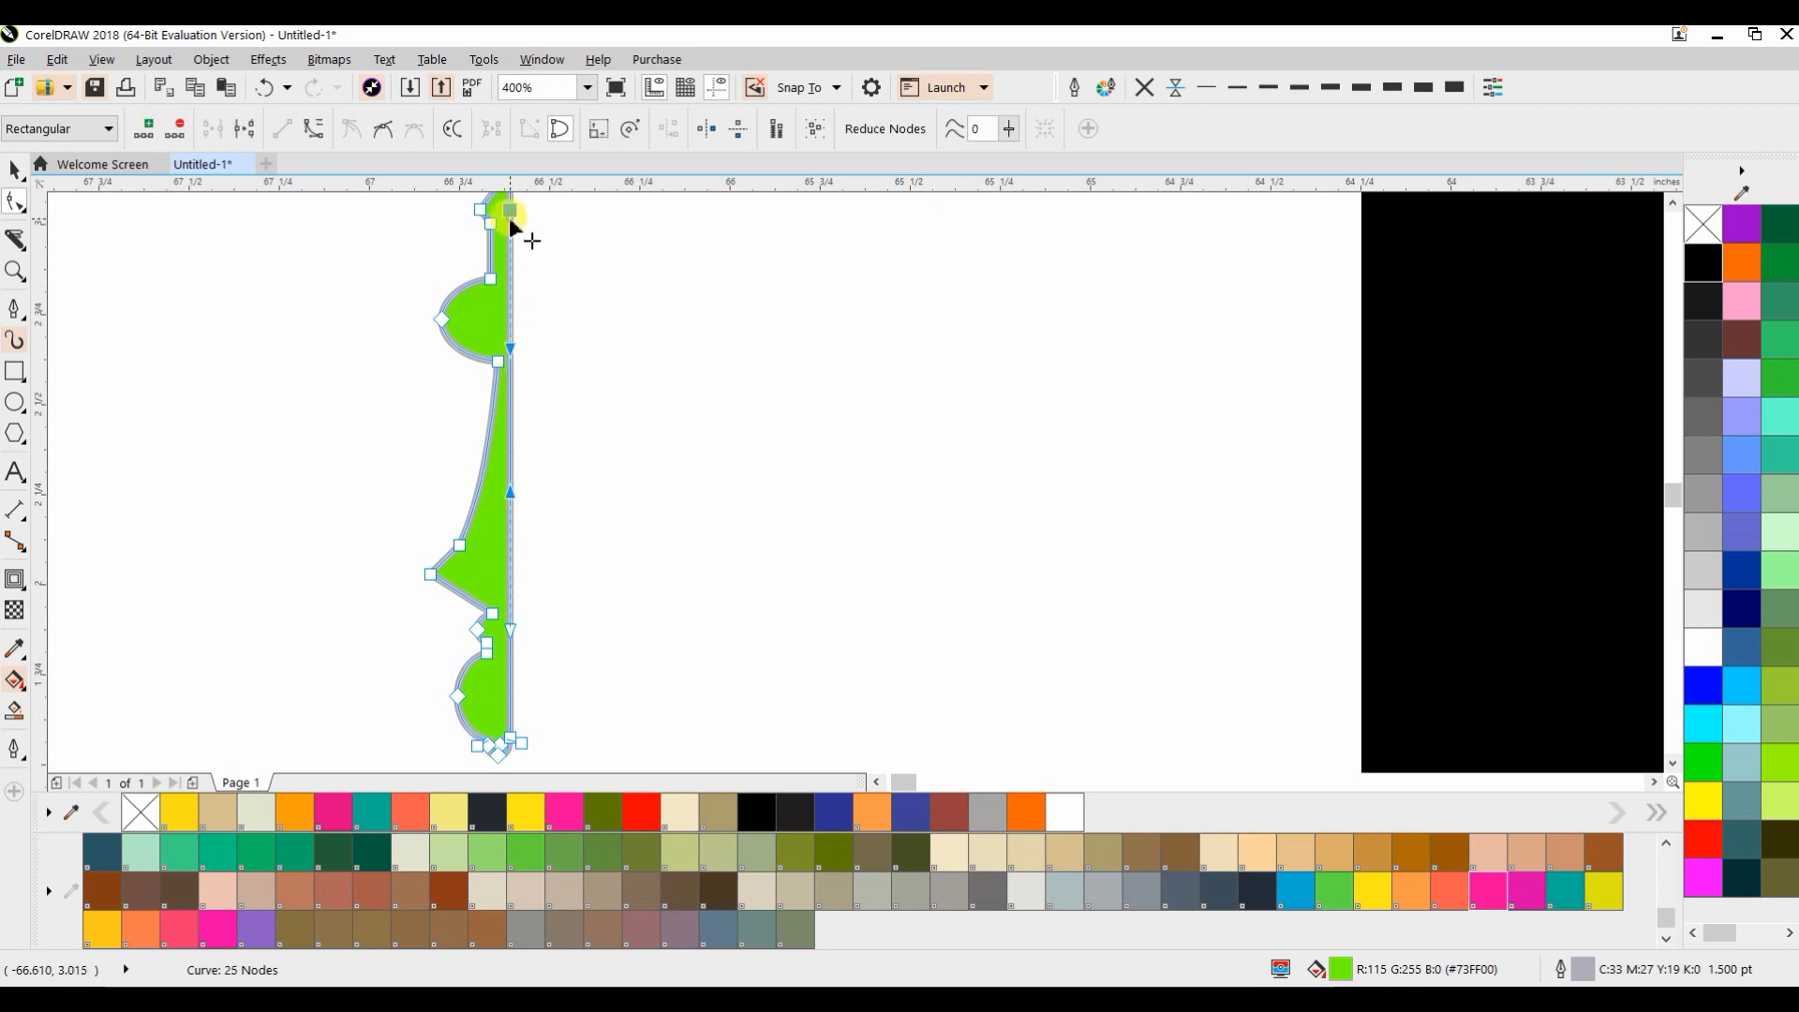
Select all nodes of the half ornament and simplify the shape with Reduce Nodes
scroll(517, 258, "down", 2)
left_click_drag(546, 257, 435, 502)
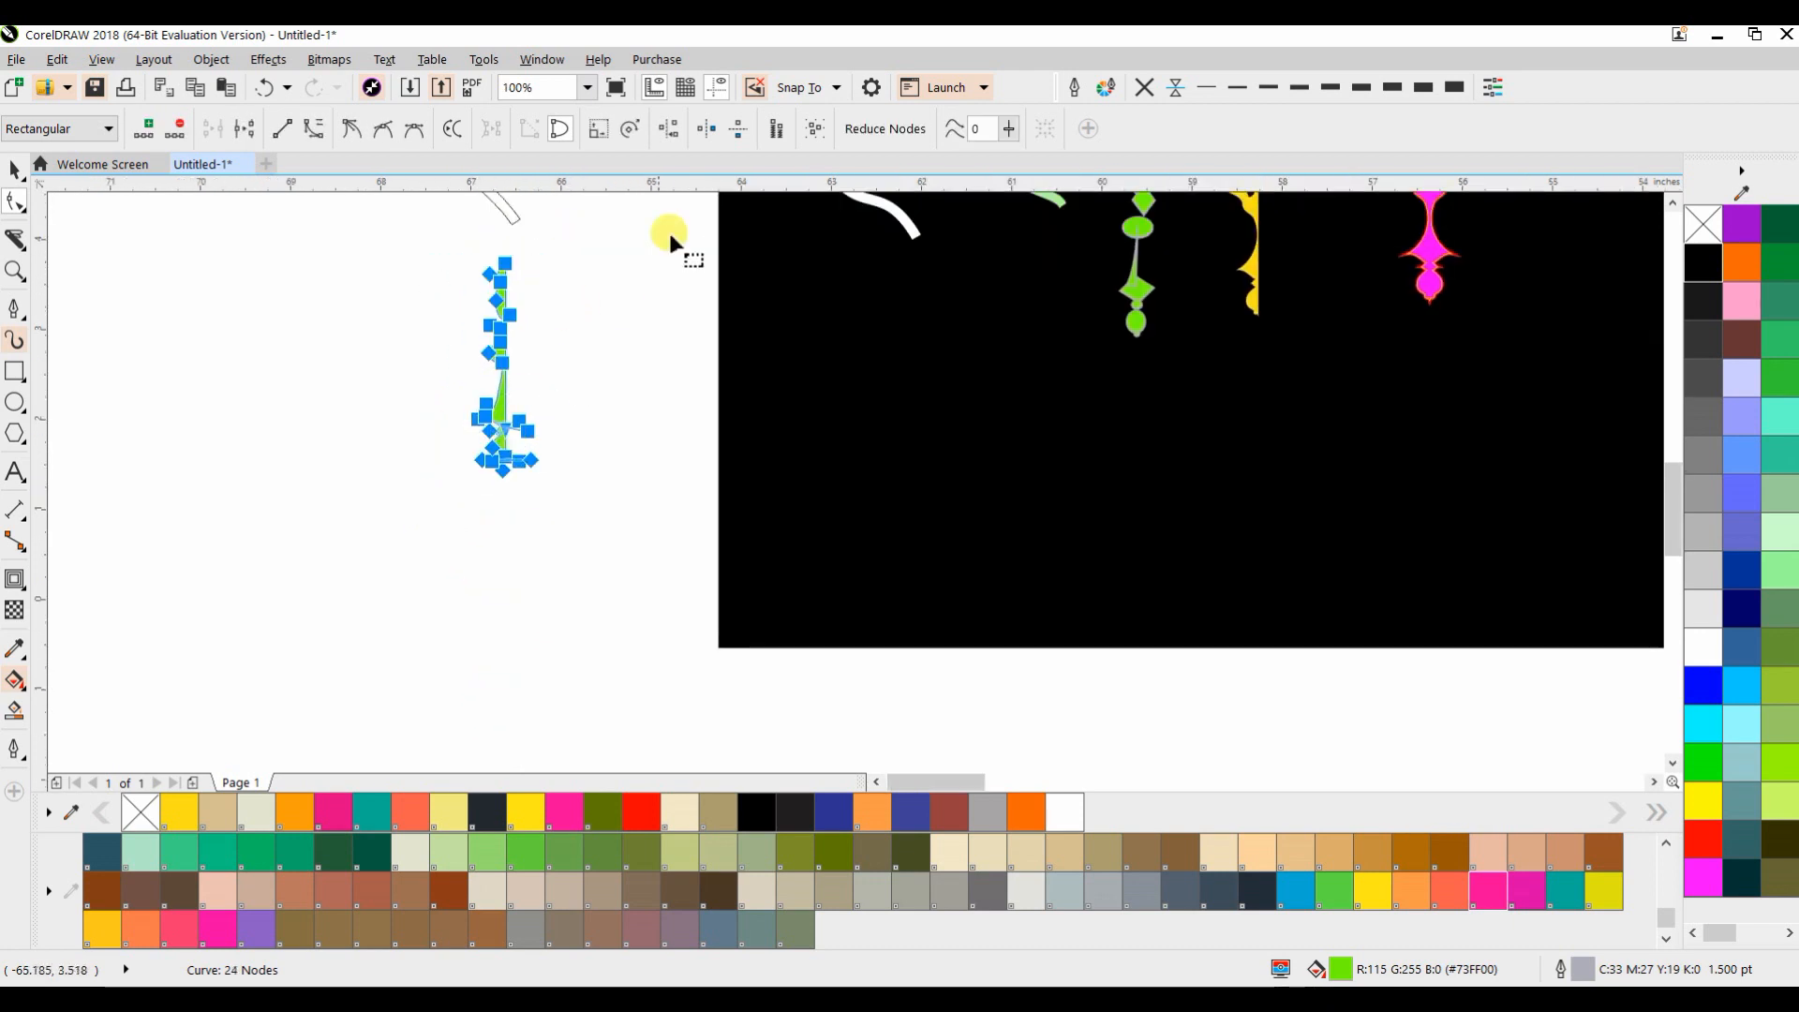
left_click(886, 128)
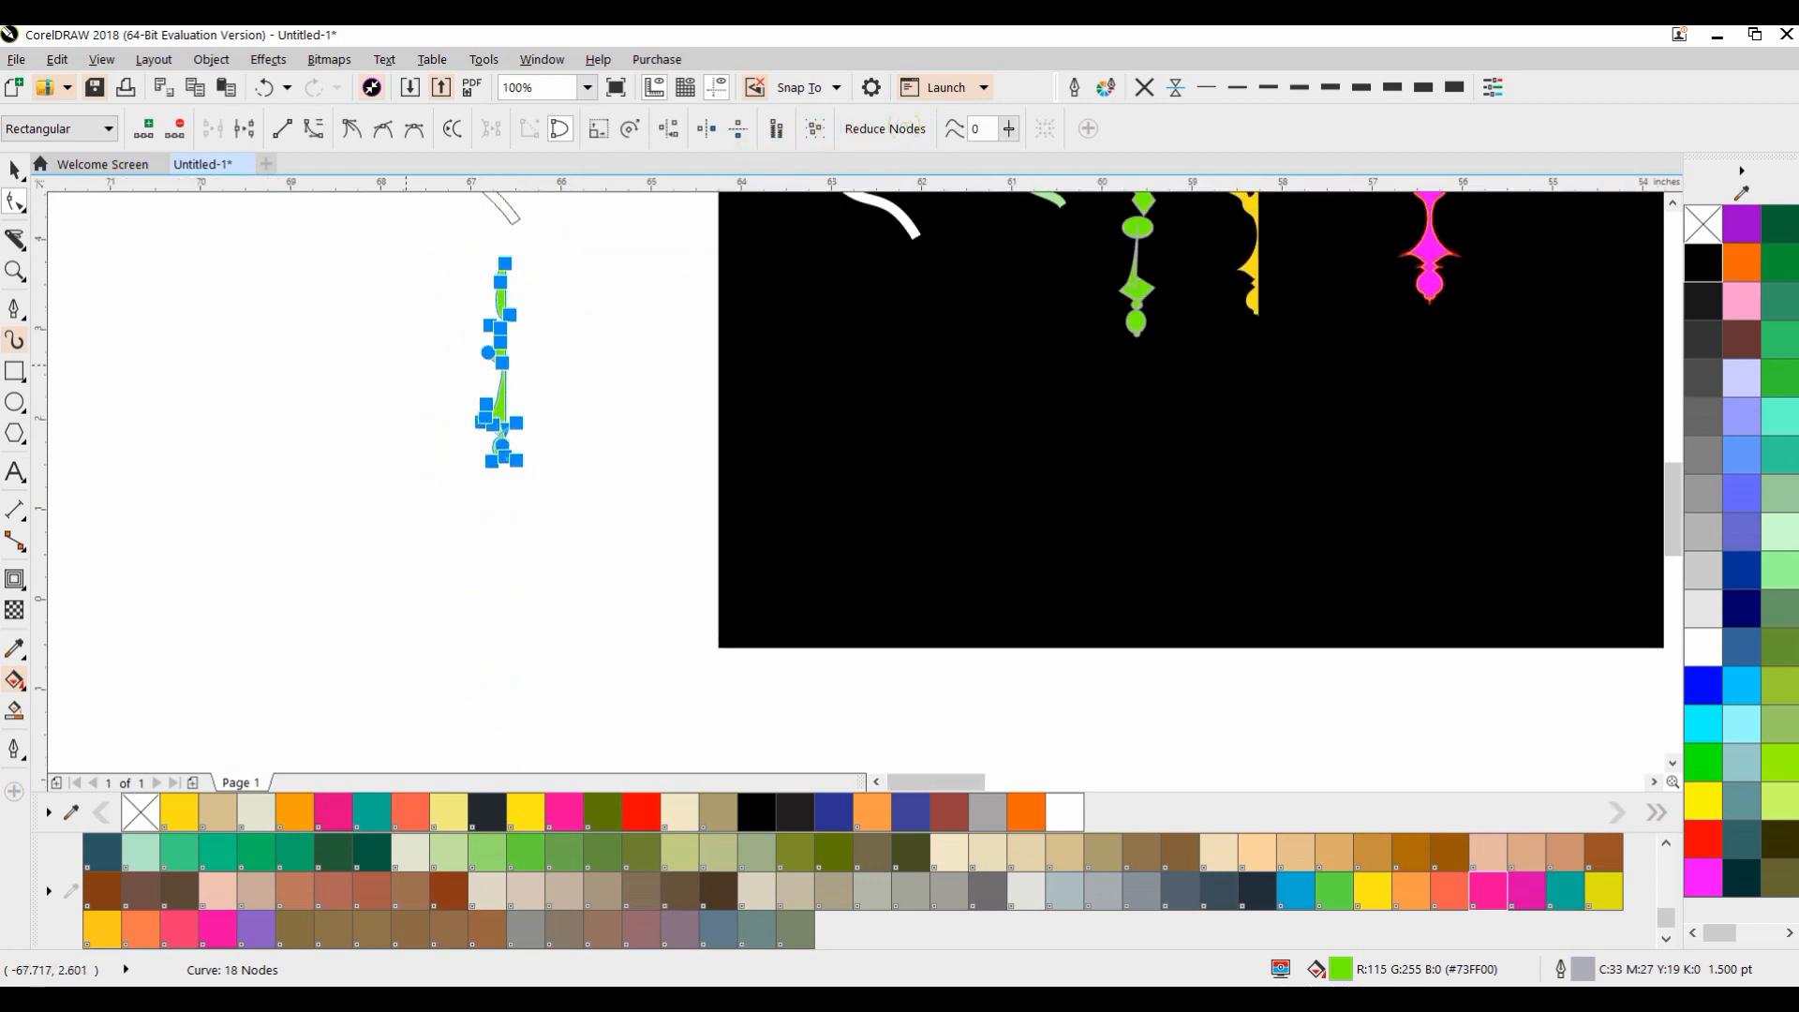
key("space")
Create a mirrored copy of the green half ornament against its straight right edge
scroll(491, 403, "up", 1)
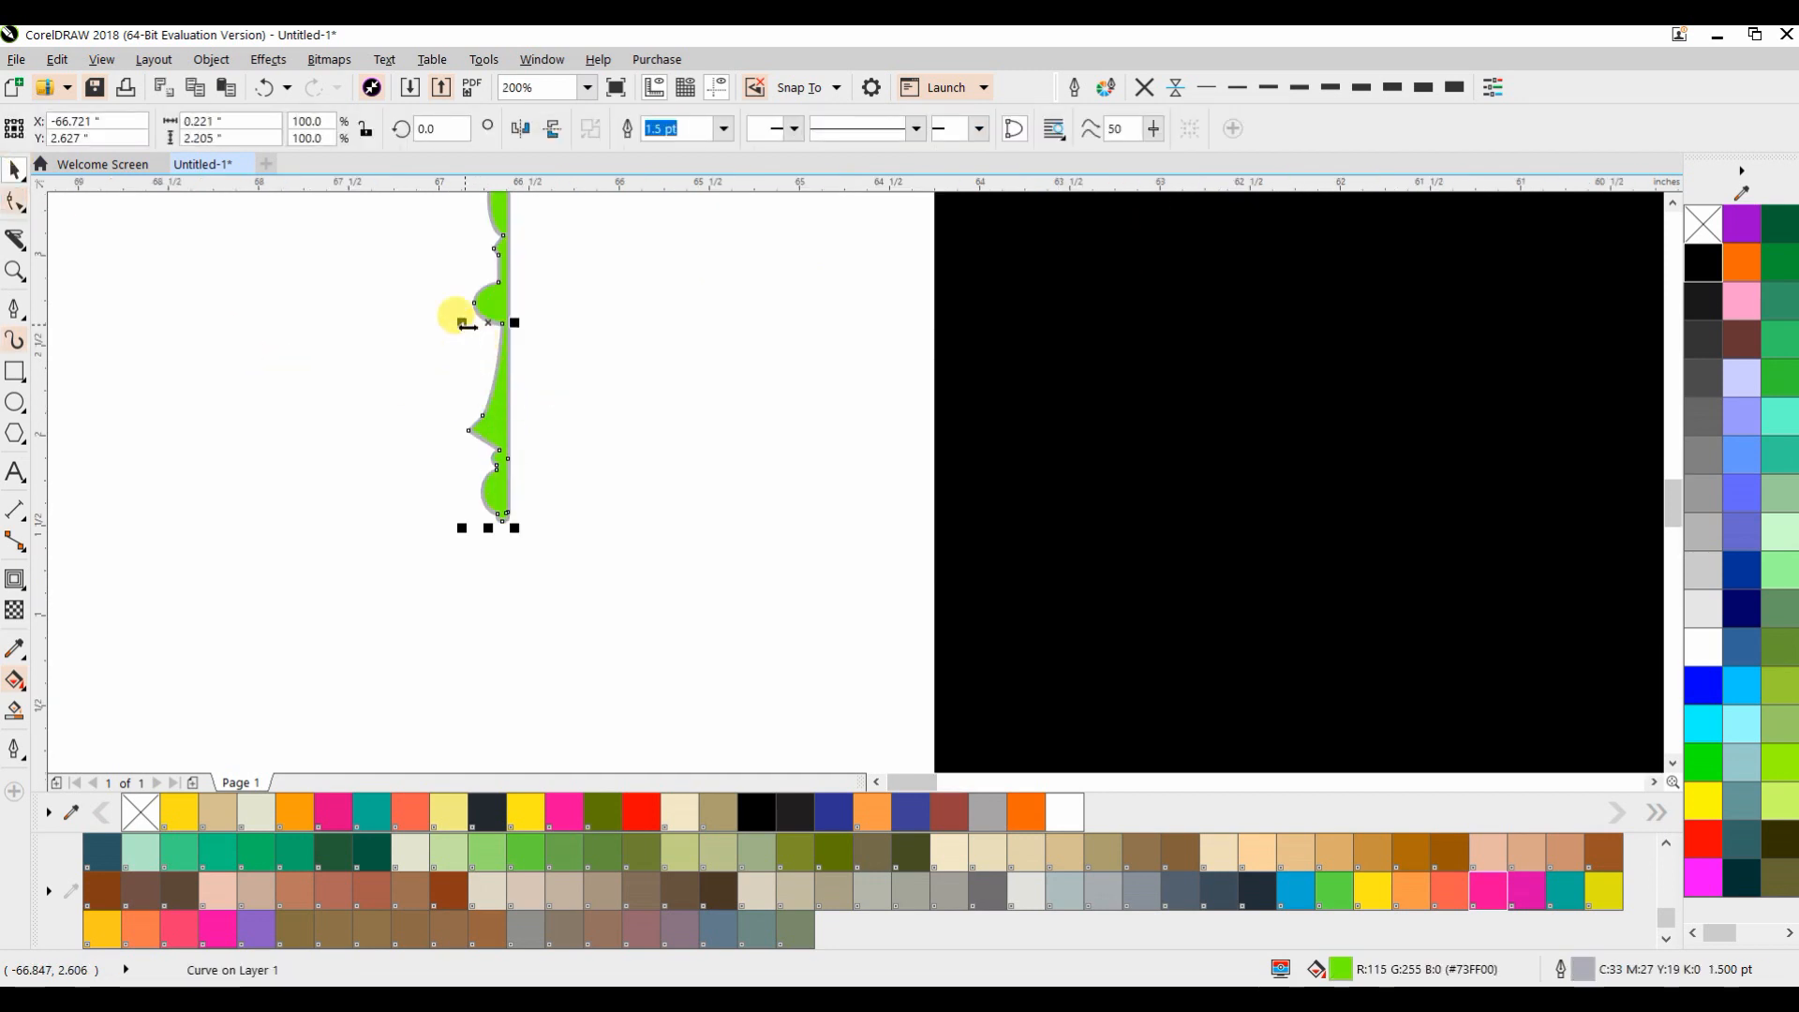
left_click_drag(491, 326, 536, 329)
scroll(506, 497, "up", 2)
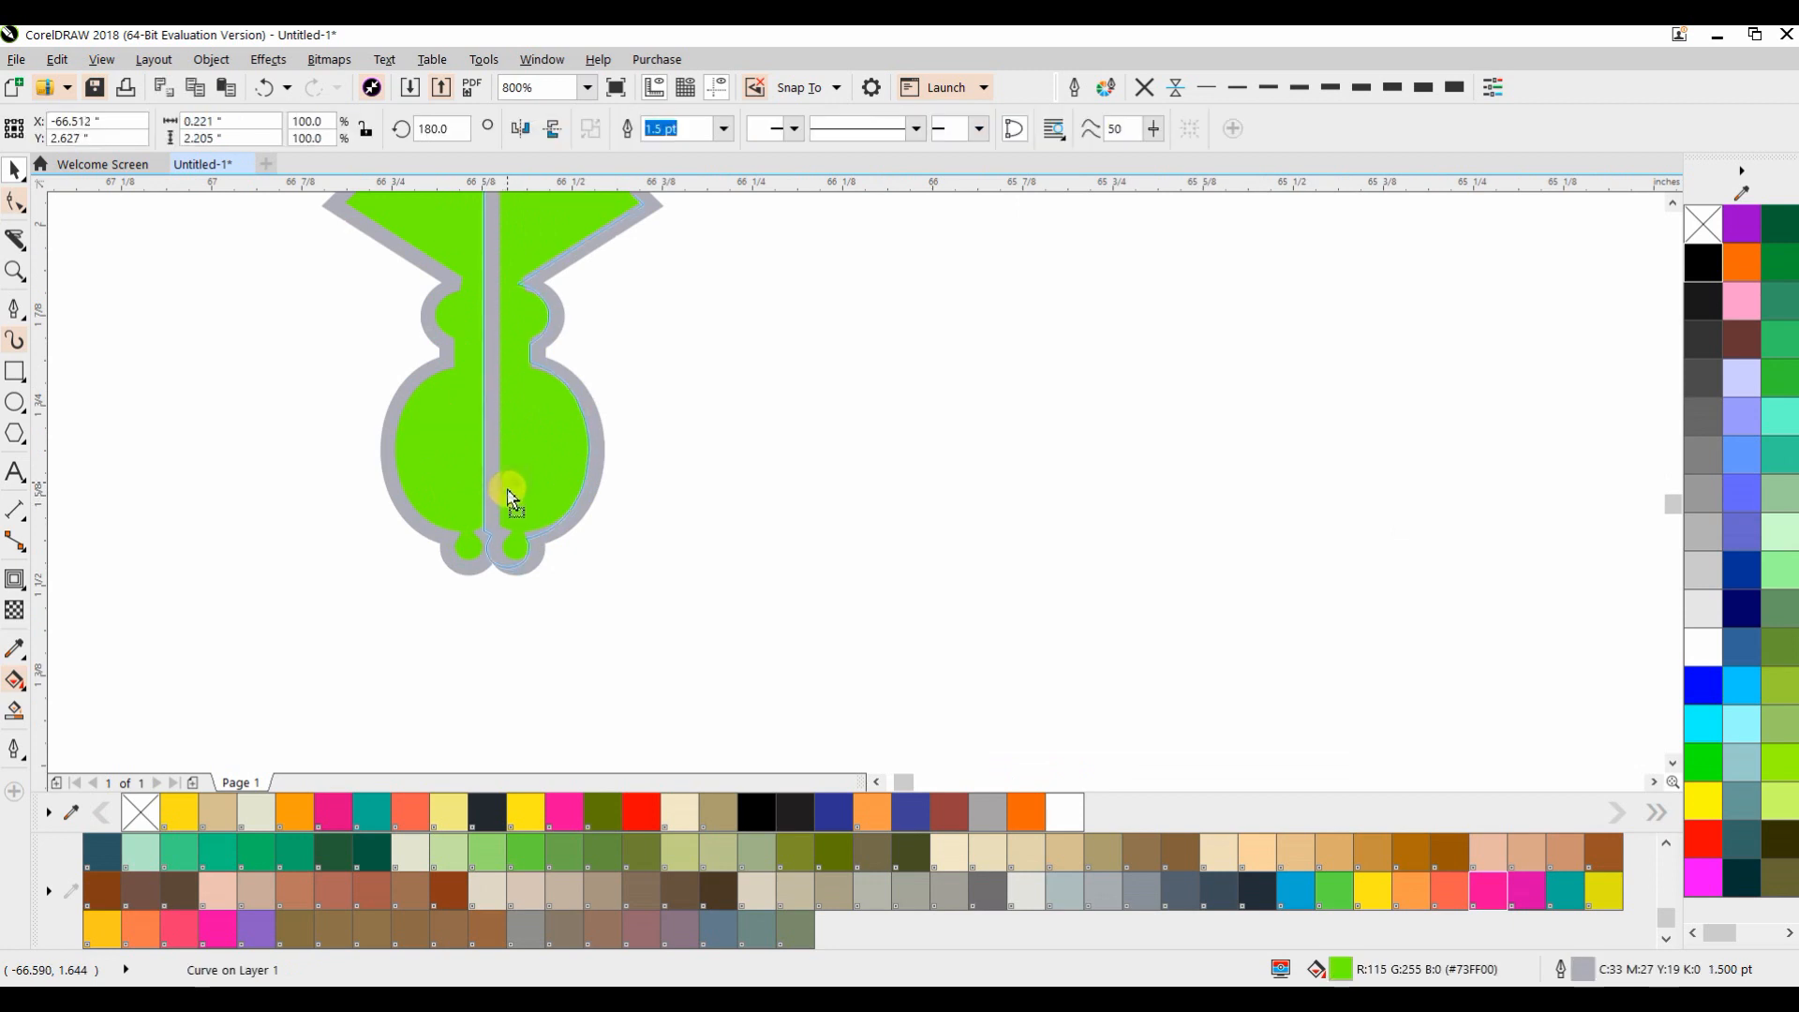
Close the gap between the two mirrored green halves and weld them into one full finial
scroll(528, 501, "up", 1)
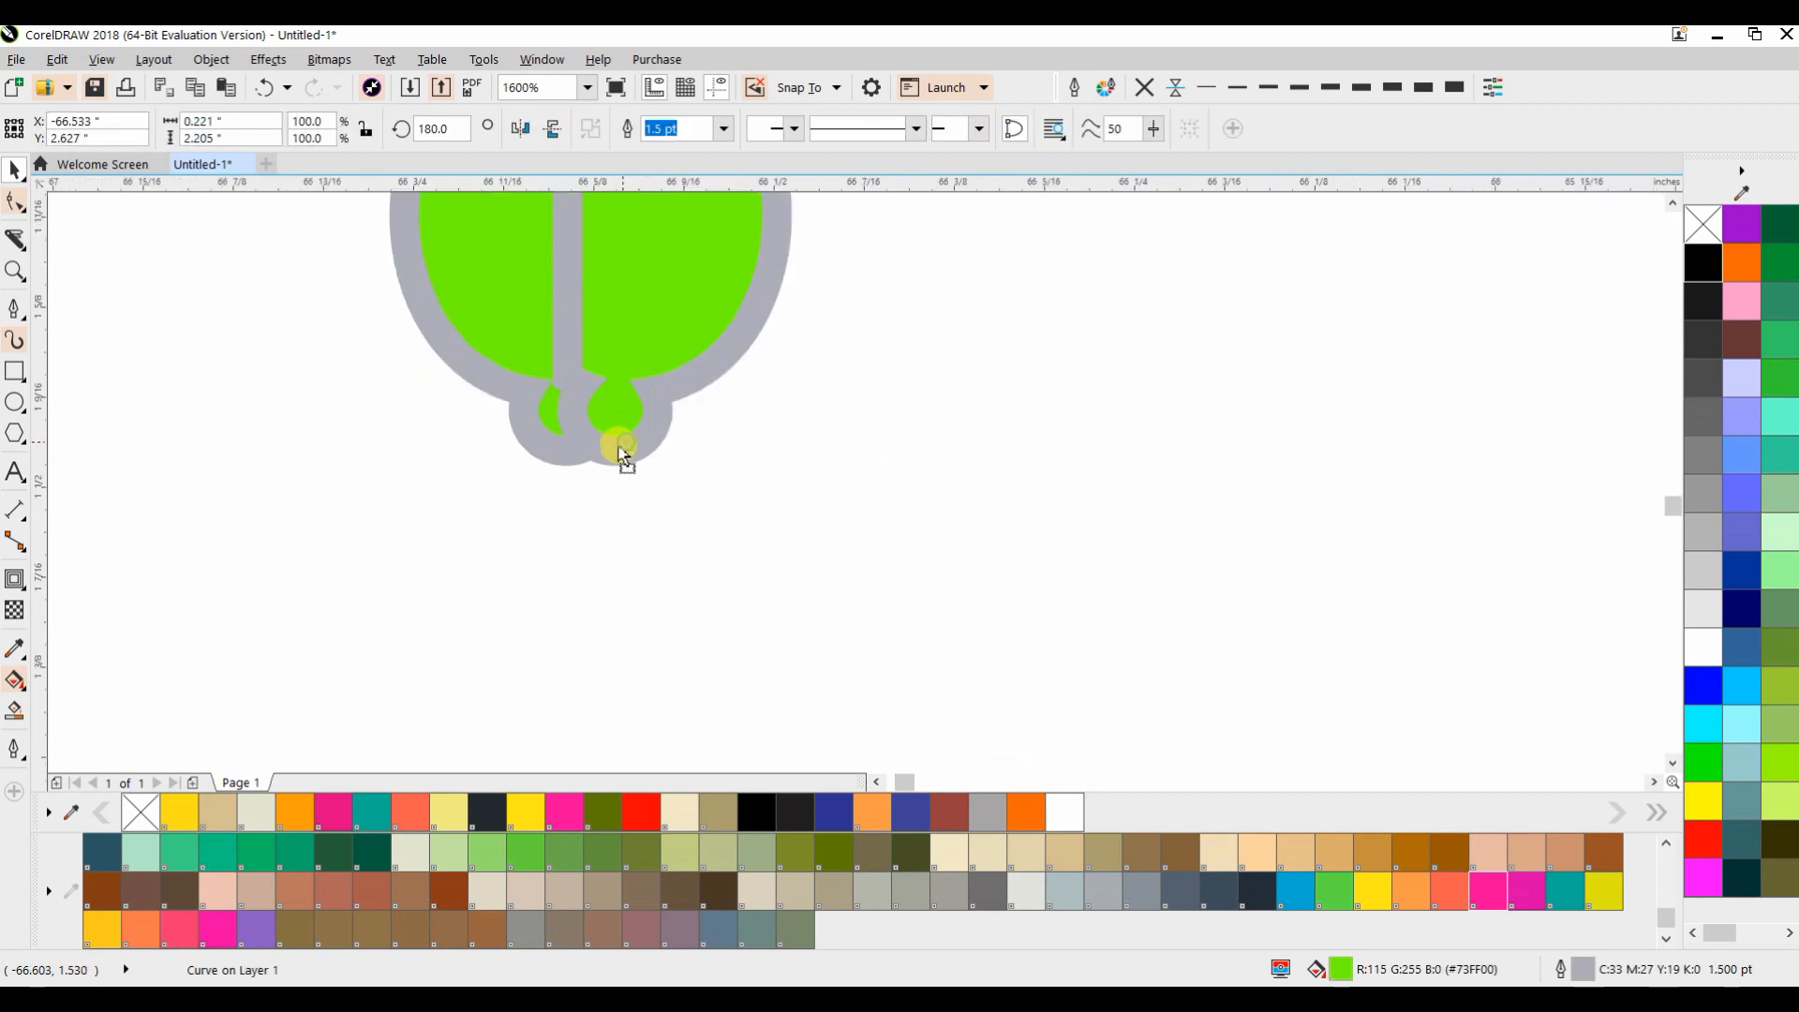
scroll(609, 422, "down", 3)
scroll(574, 481, "up", 2)
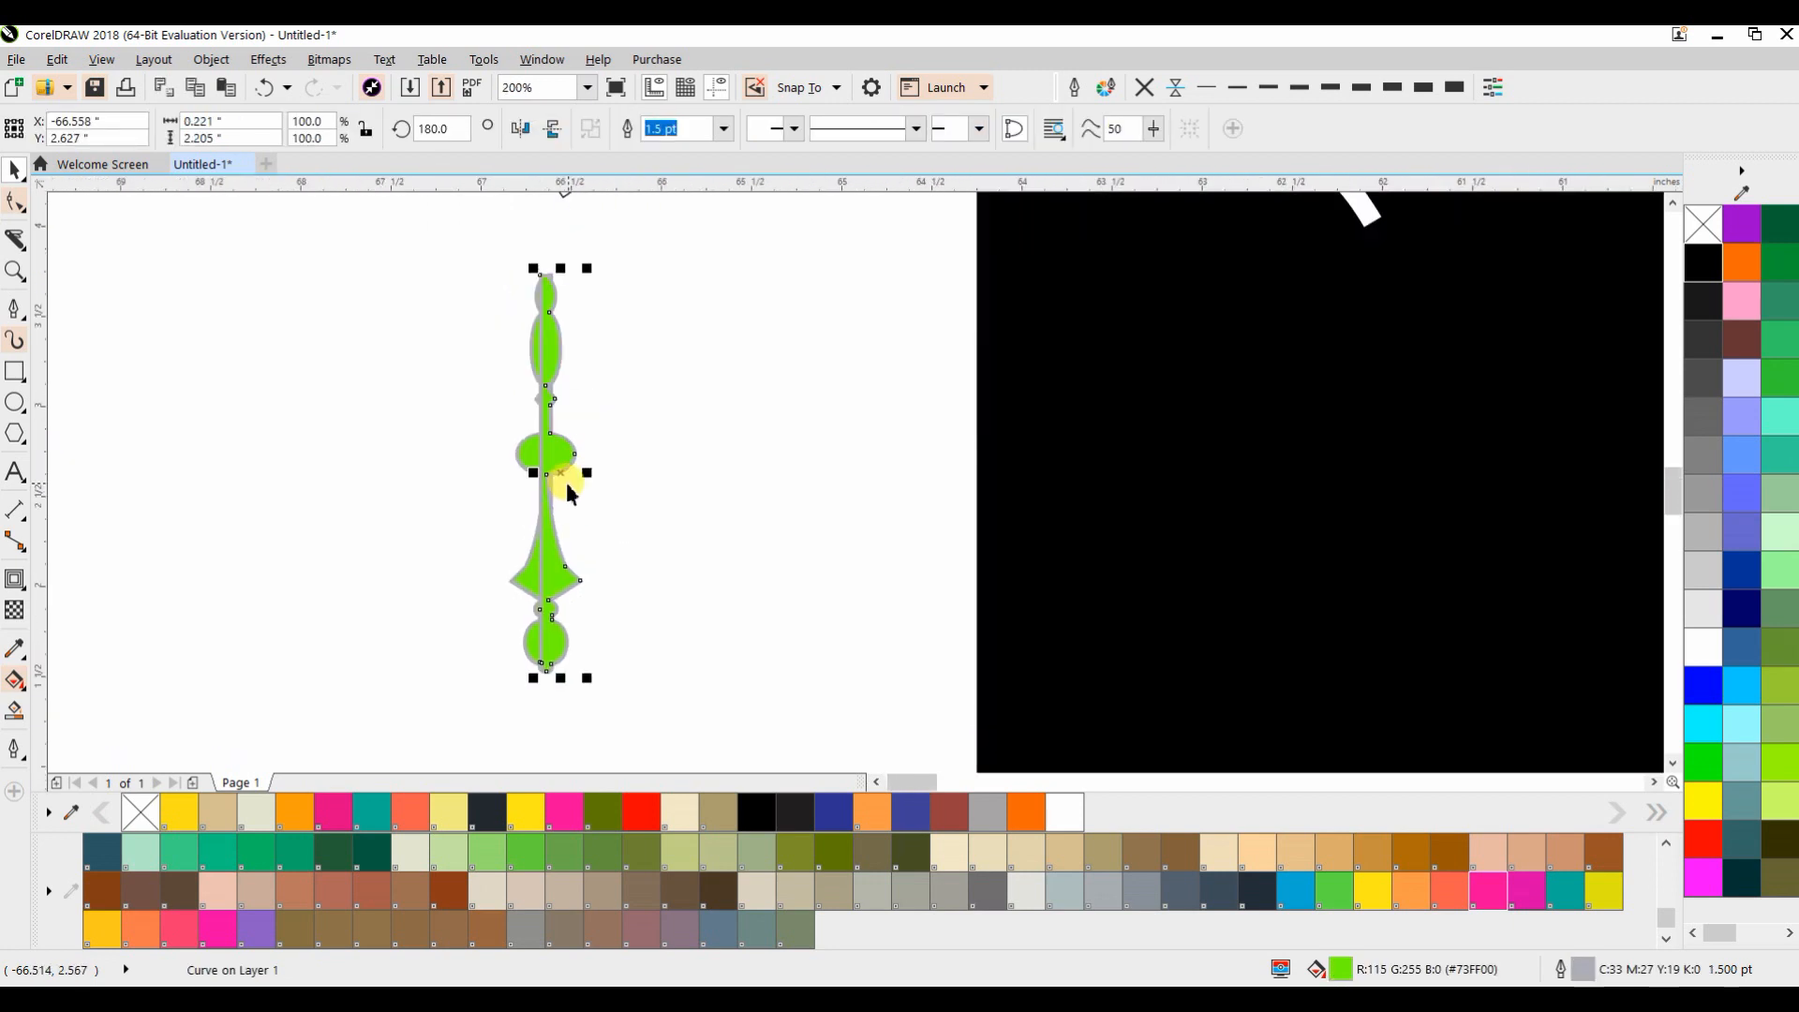
scroll(562, 429, "down", 2)
left_click(461, 607)
left_click_drag(461, 607, 464, 655)
left_click(628, 131)
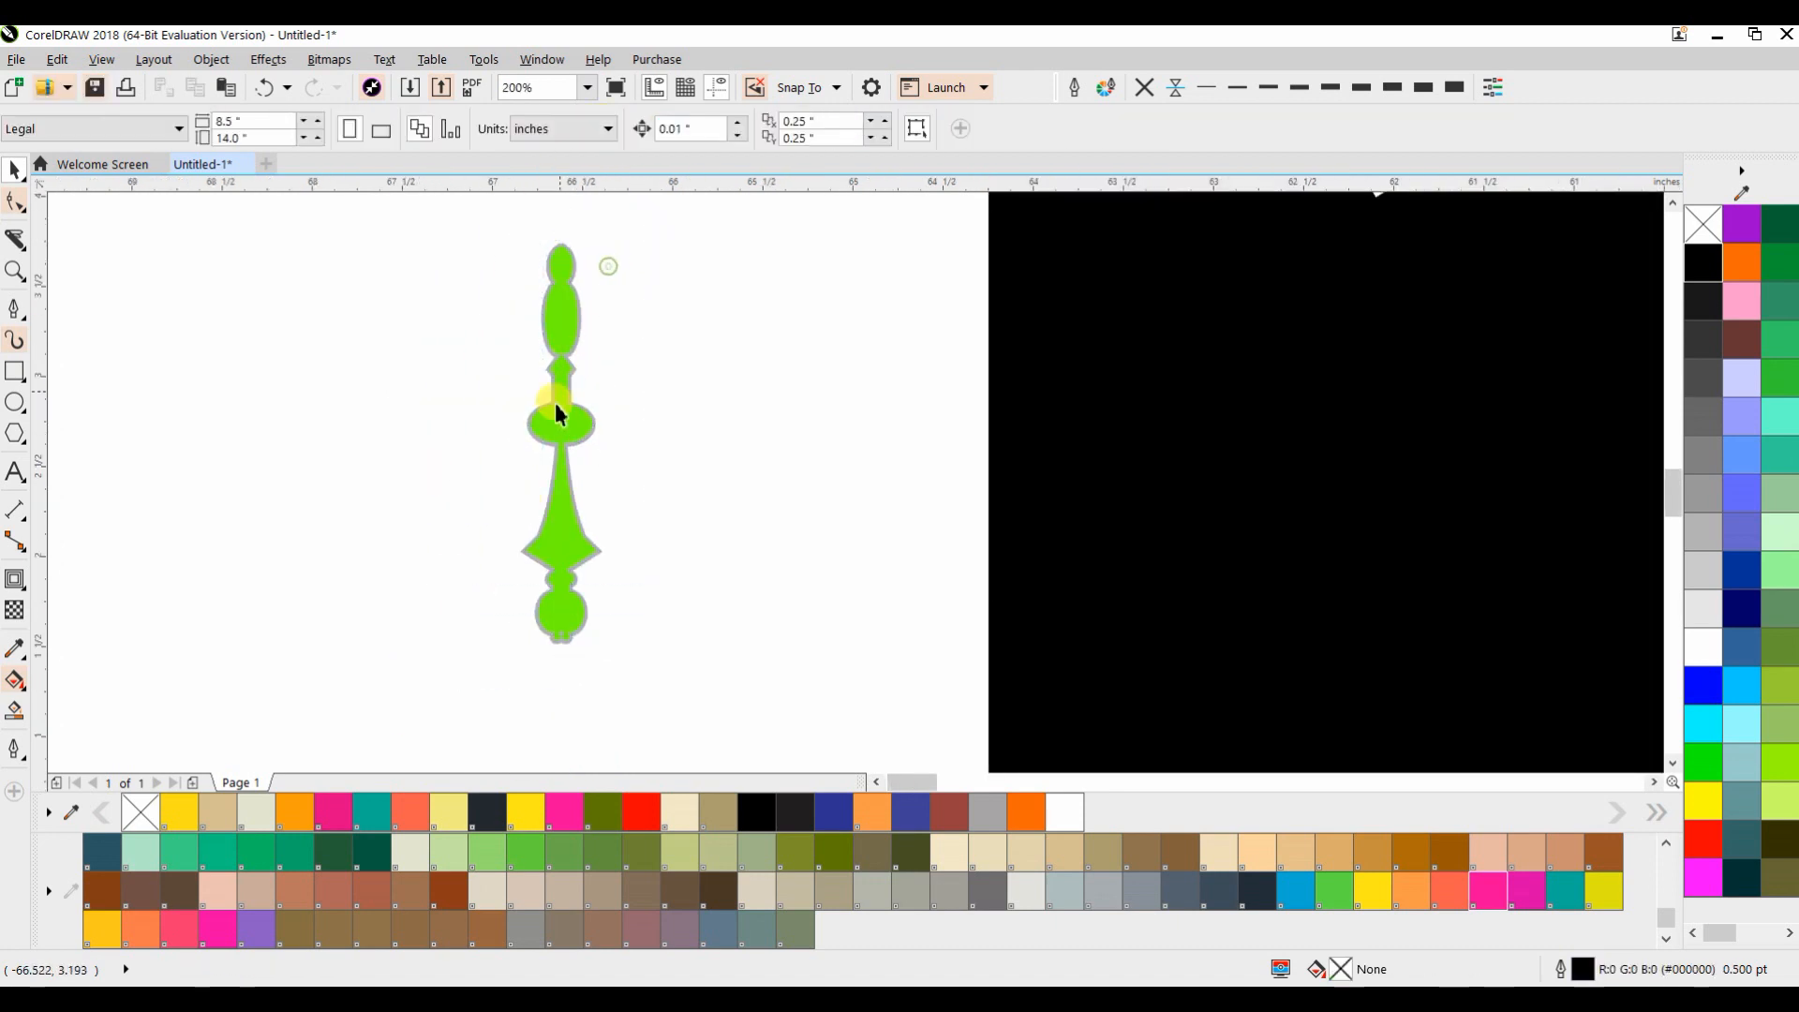
Place the outlined scroll against the central bulge of the green finial on its left side and scale it down
left_click(637, 464)
scroll(589, 476, "down", 2)
left_click(579, 433)
left_click_drag(585, 442, 507, 412)
scroll(547, 493, "up", 1)
scroll(575, 487, "up", 2)
left_click_drag(553, 476, 518, 431)
scroll(519, 431, "down", 1)
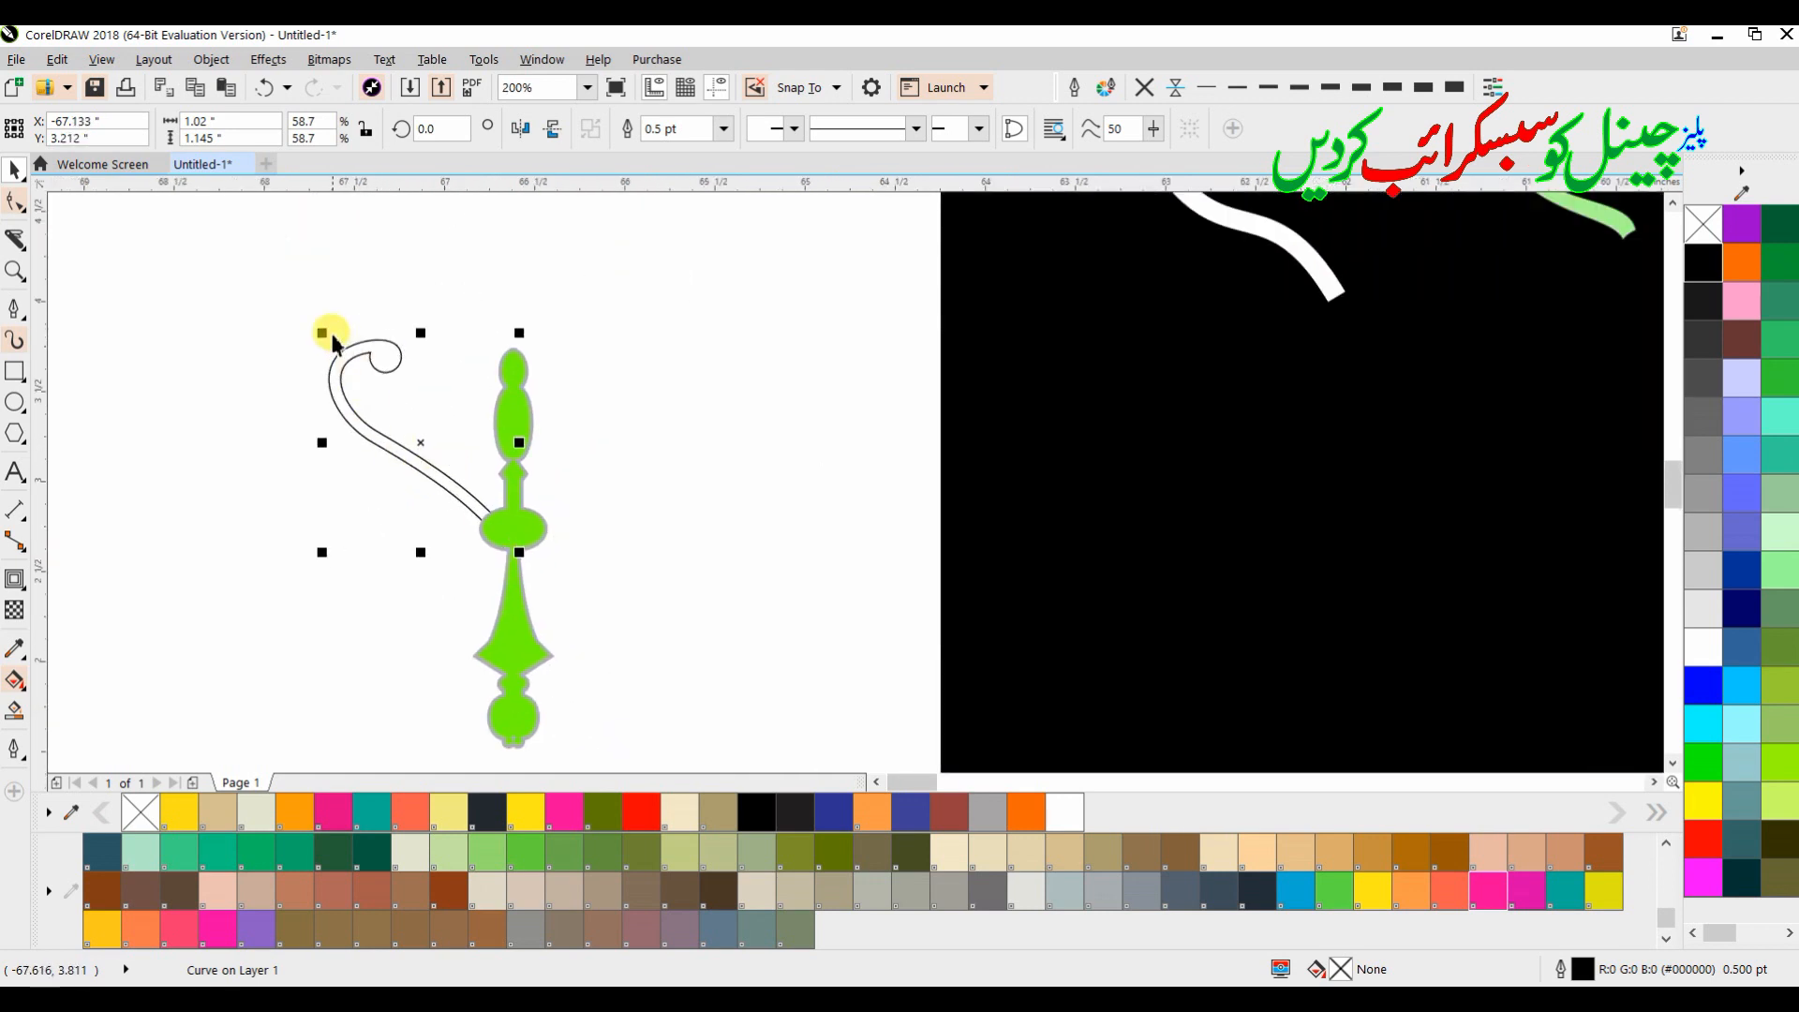
left_click_drag(318, 444, 350, 444)
left_click_drag(433, 333, 434, 375)
Create a horizontally mirrored copy of the scroll on the finial's right side and weld the two scrolls together
left_click_drag(353, 467, 534, 531)
right_click(592, 476)
left_click(520, 128)
left_click(421, 462, "shift")
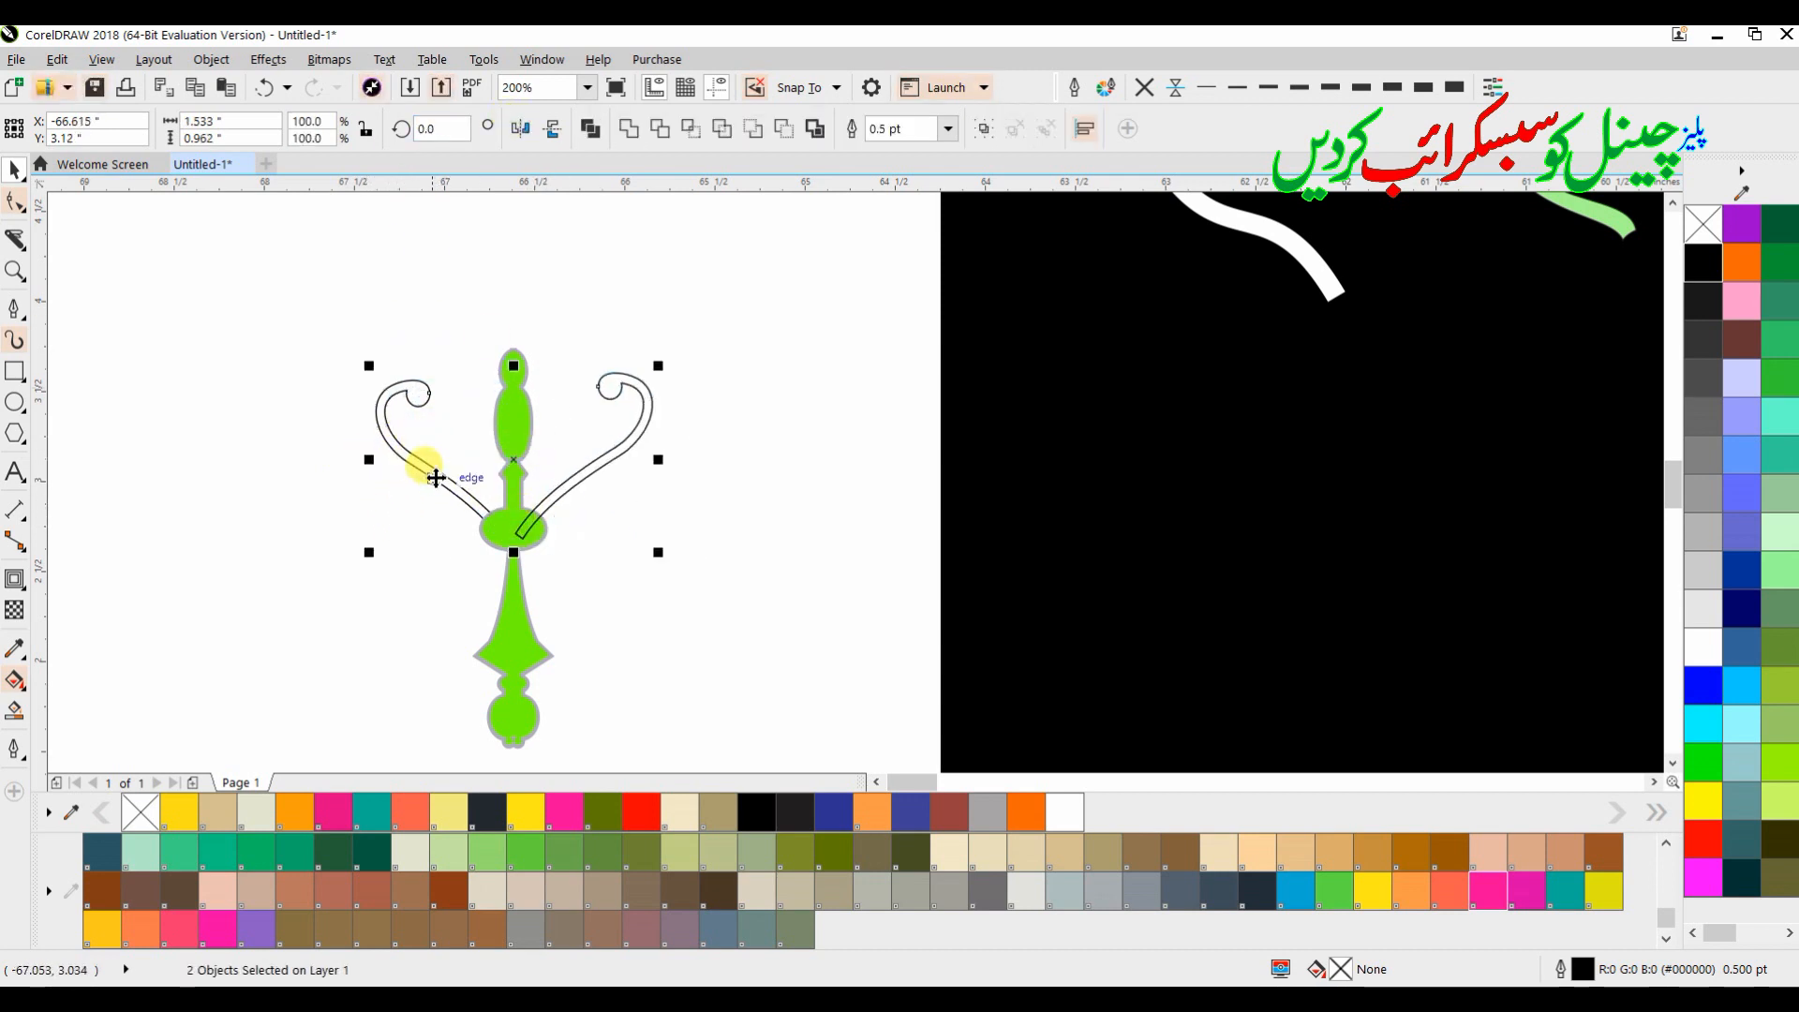
left_click(630, 129)
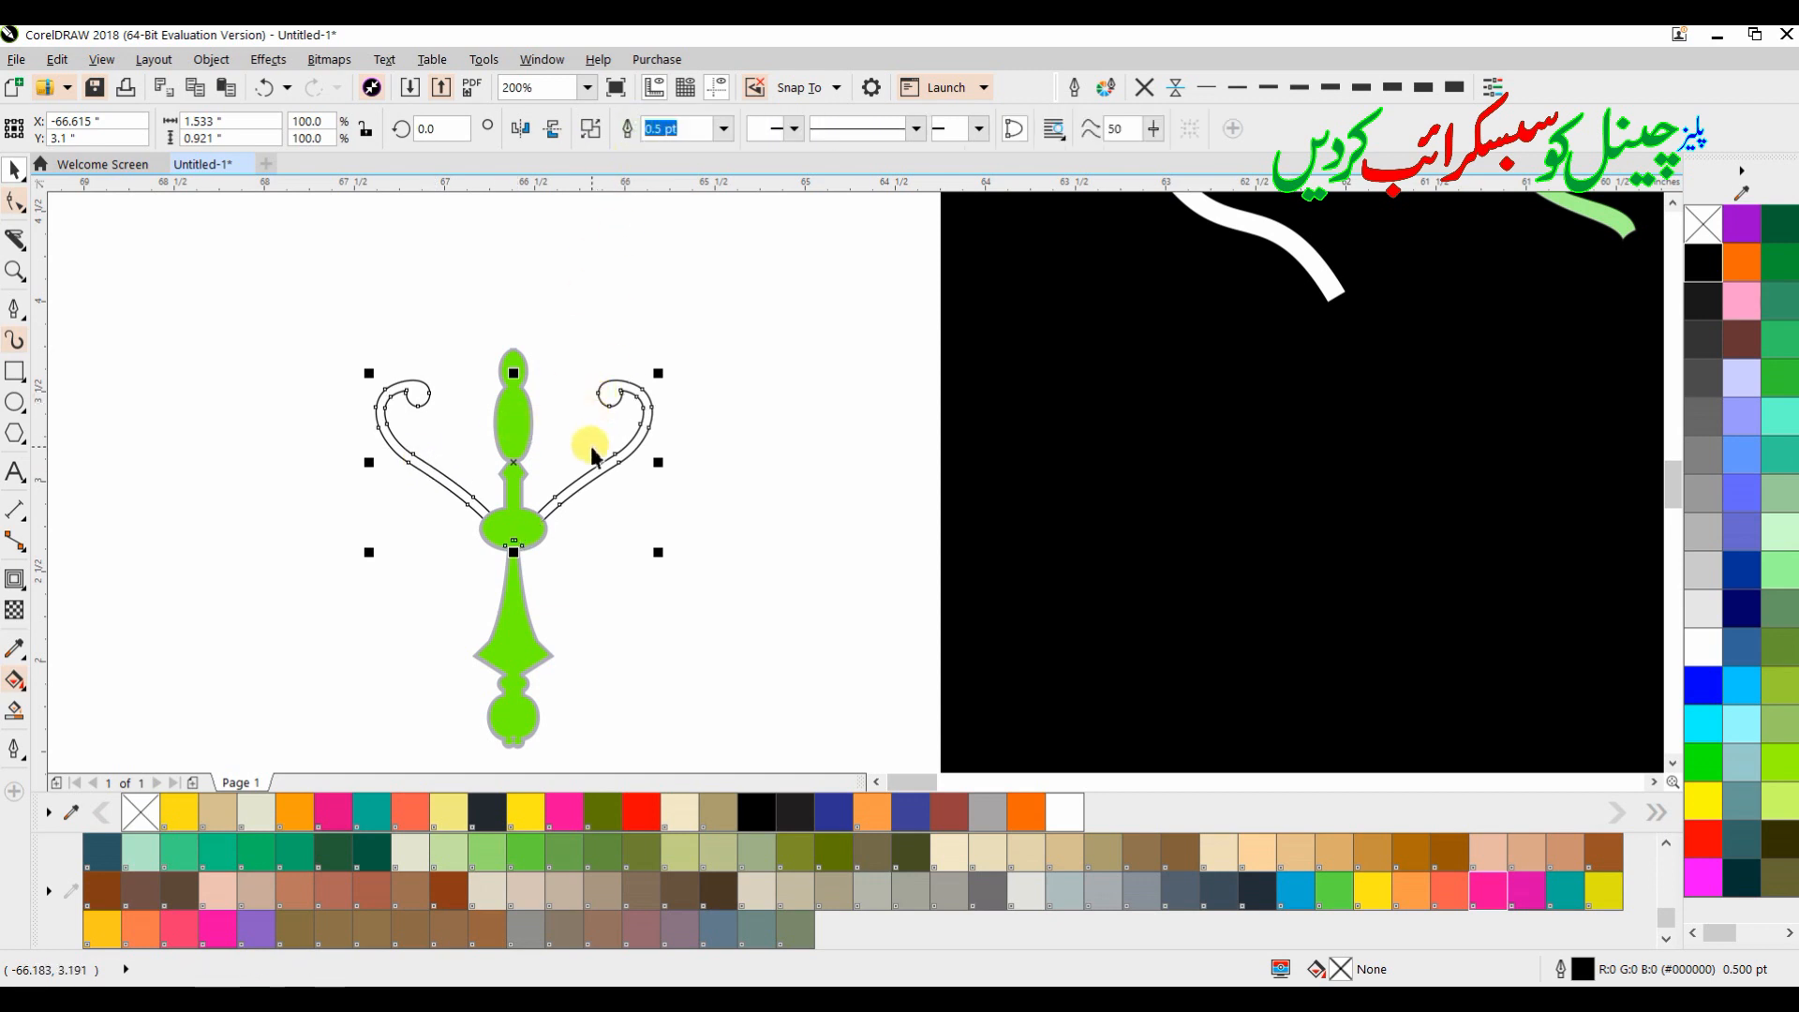
Weld the joined scrolls to the green finial
left_click(497, 430, "shift")
left_click(626, 128)
left_click(400, 310)
scroll(400, 310, "down", 2)
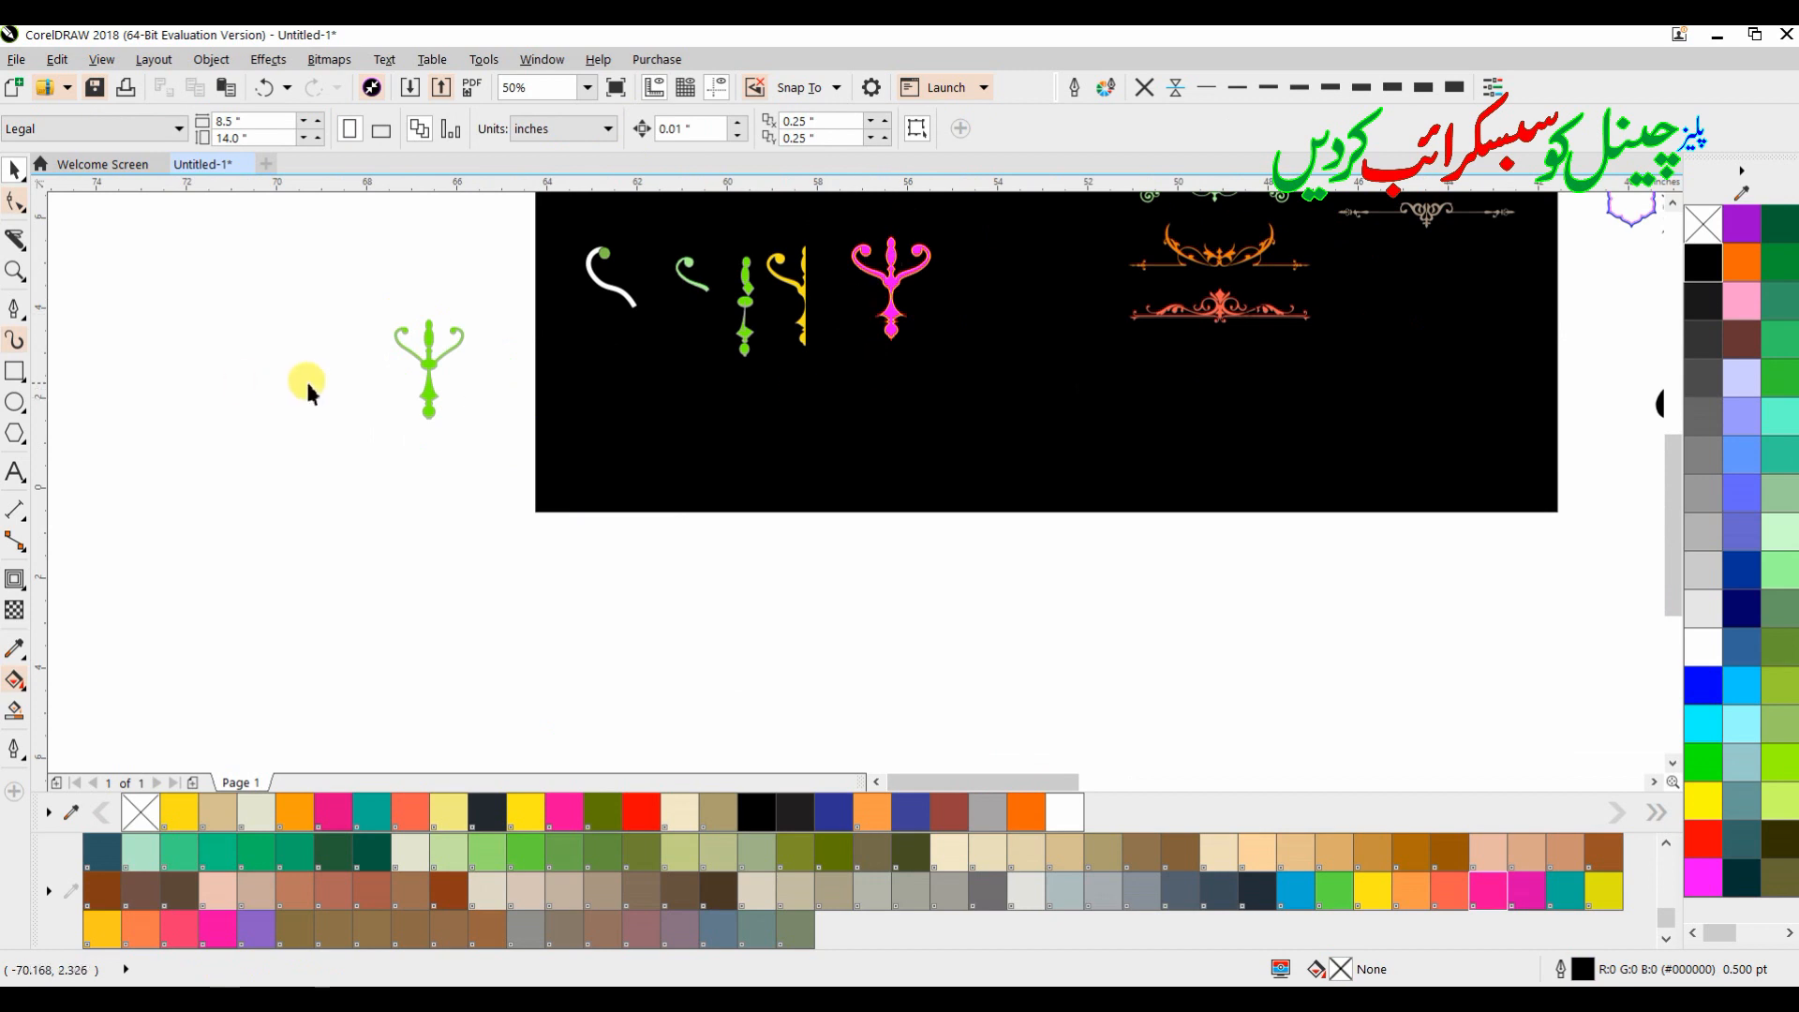
Delete the surplus nodes between the two small lobes at the ornament's bottom so they form one rounded end
scroll(309, 389, "up", 2)
left_click(332, 425)
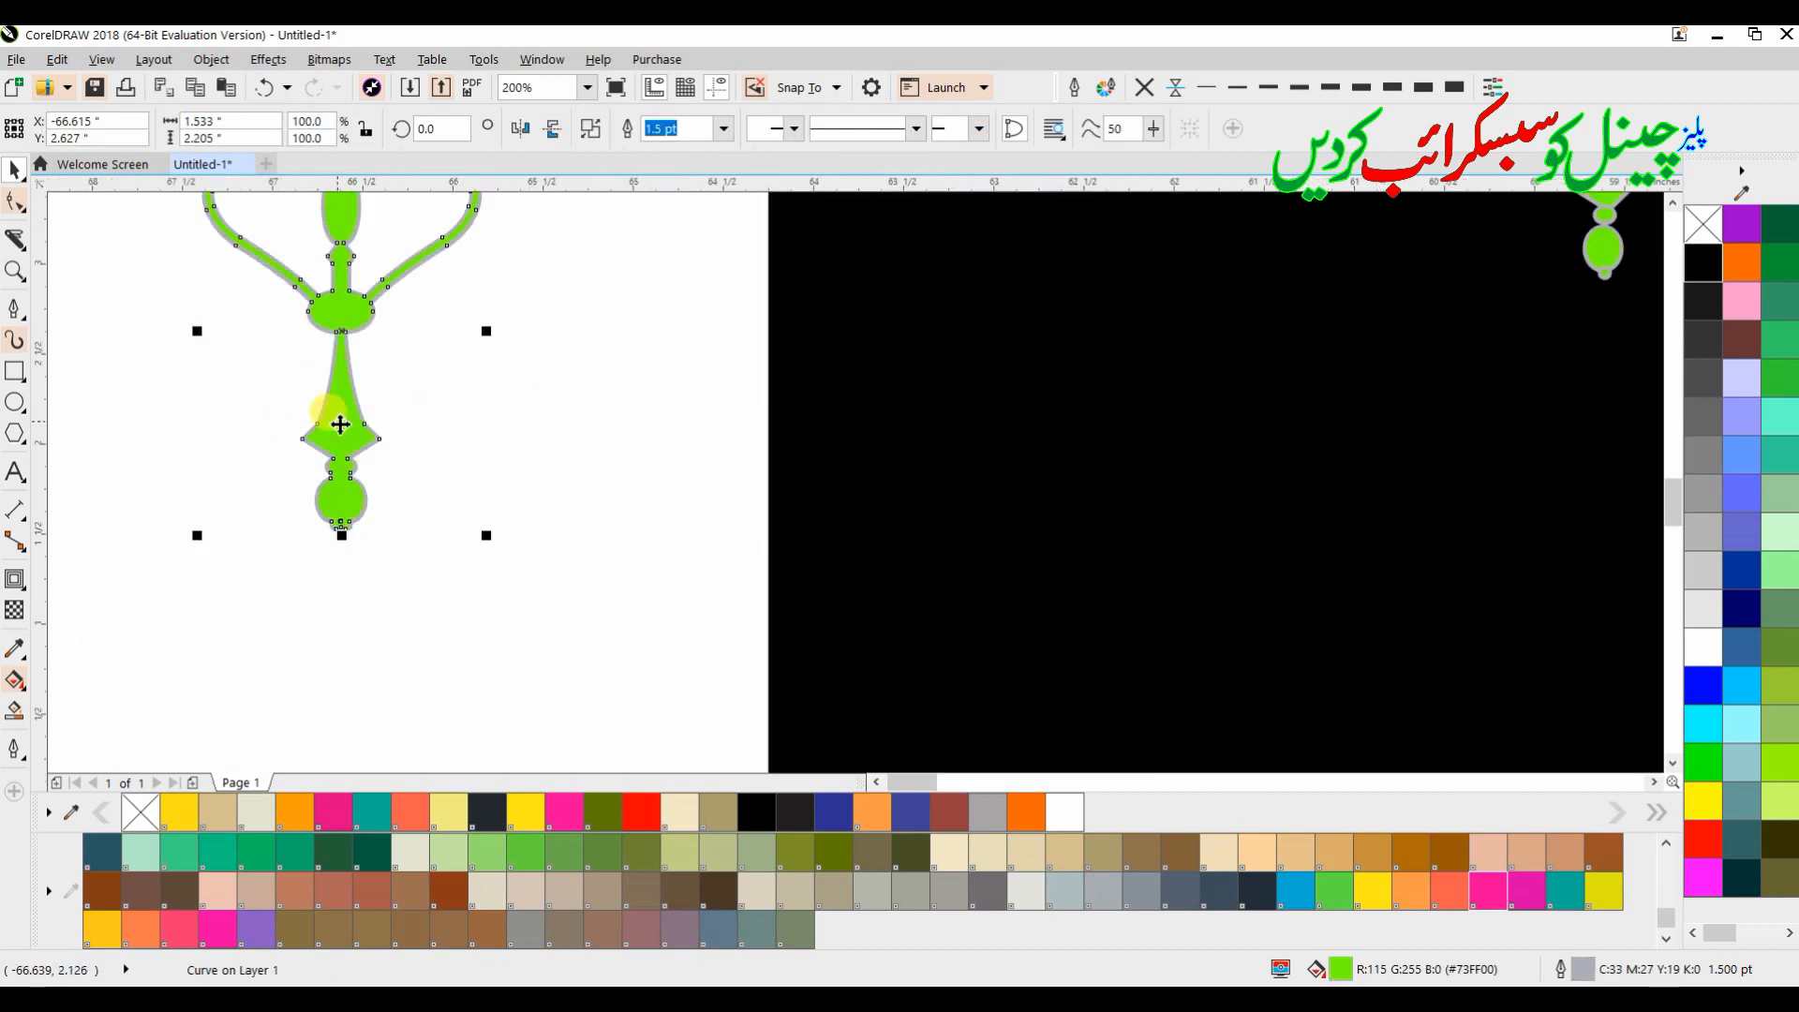
scroll(341, 510, "up", 3)
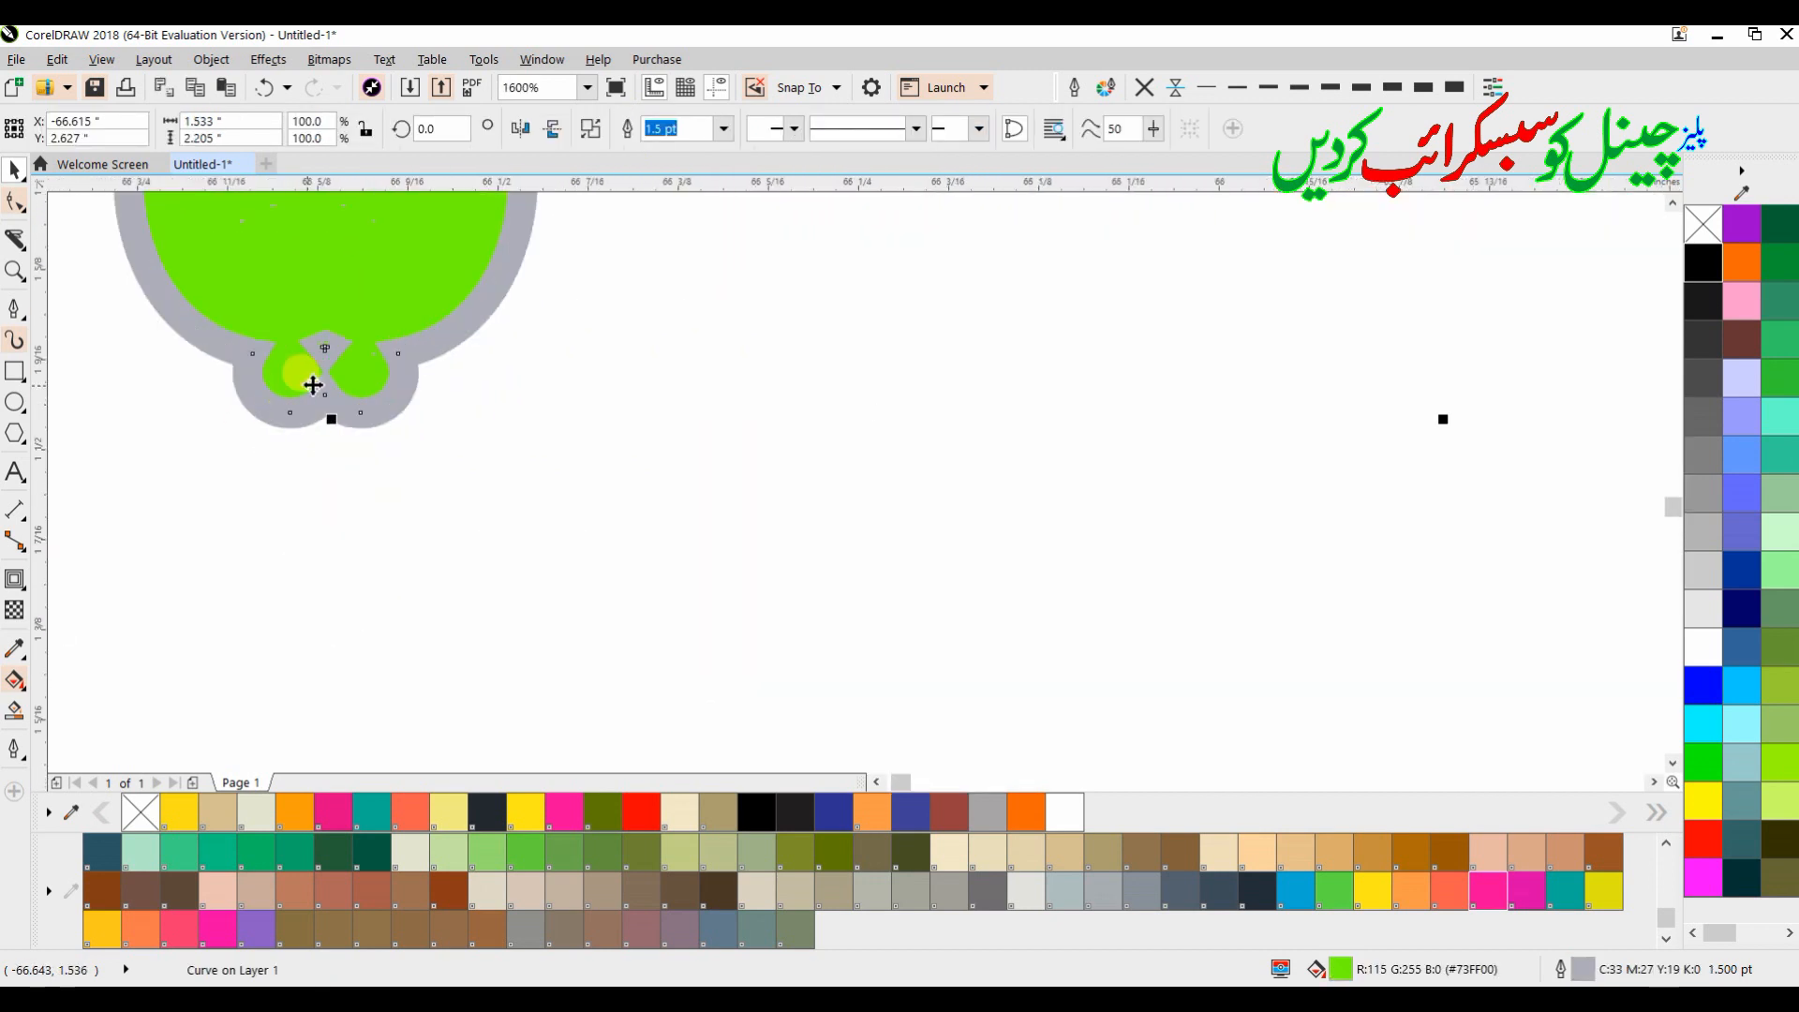
double_click(345, 308)
left_click_drag(301, 322, 320, 413)
key("Delete")
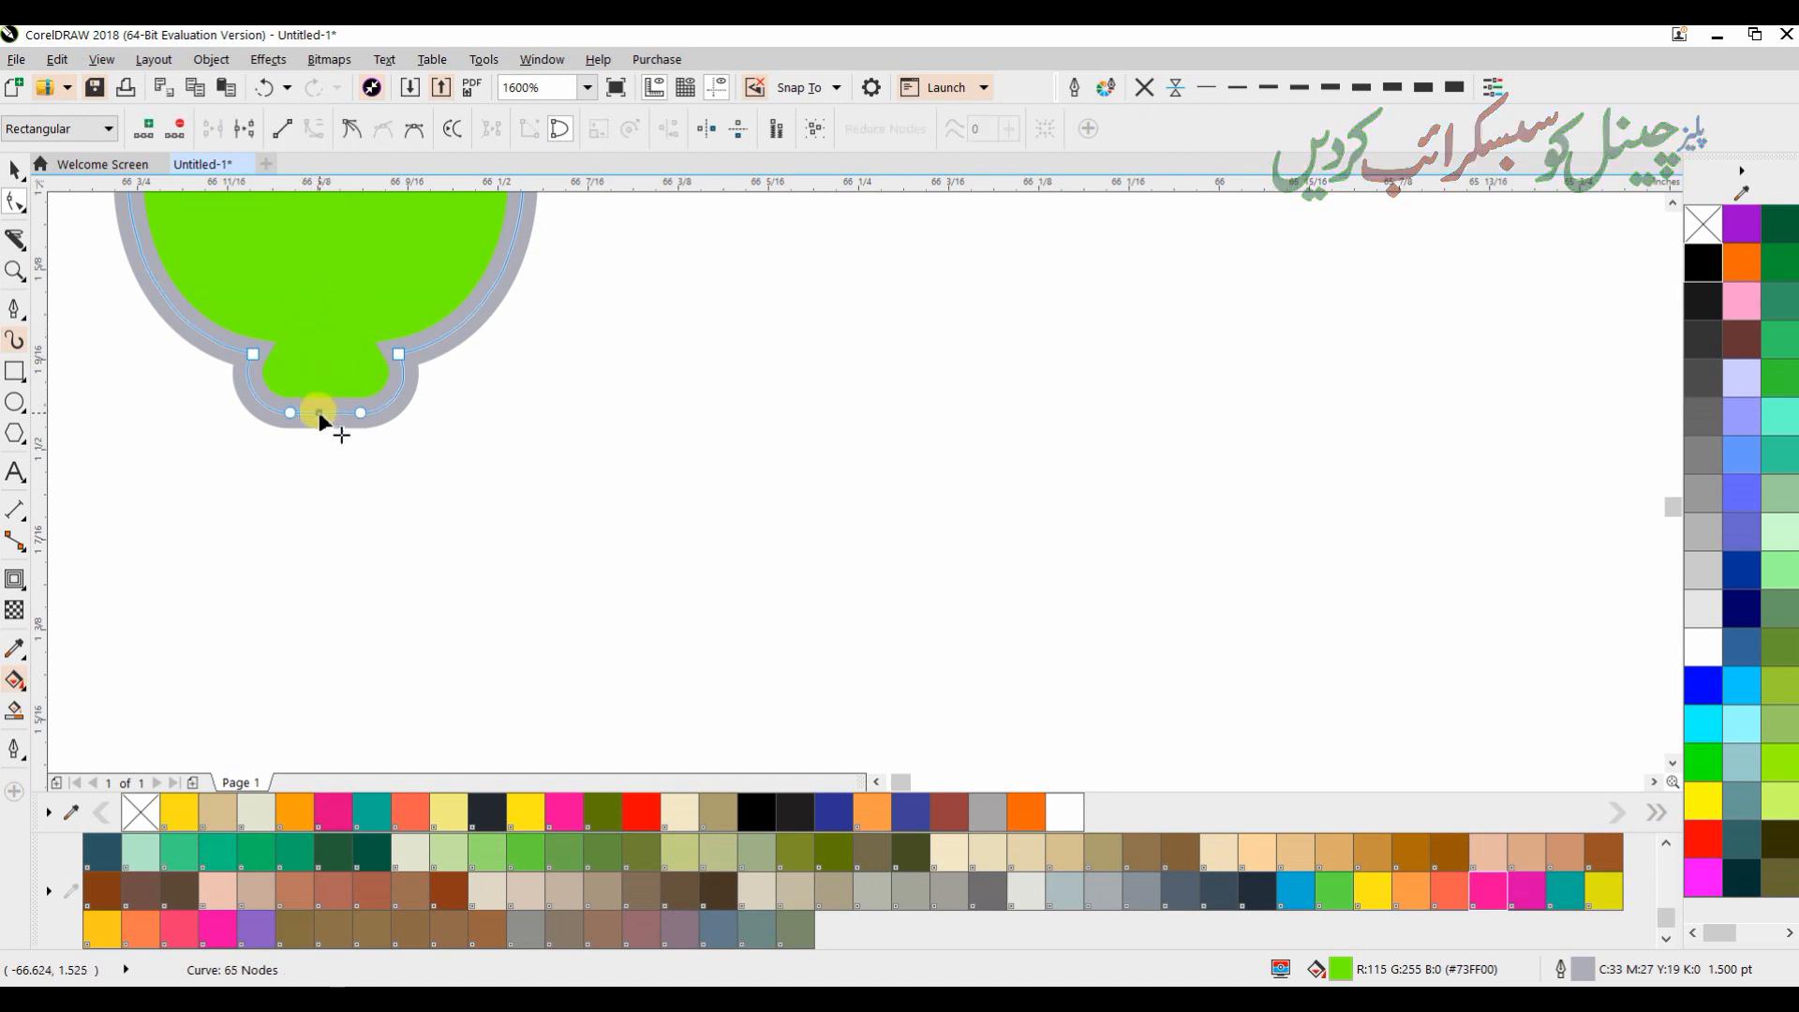
key("Delete")
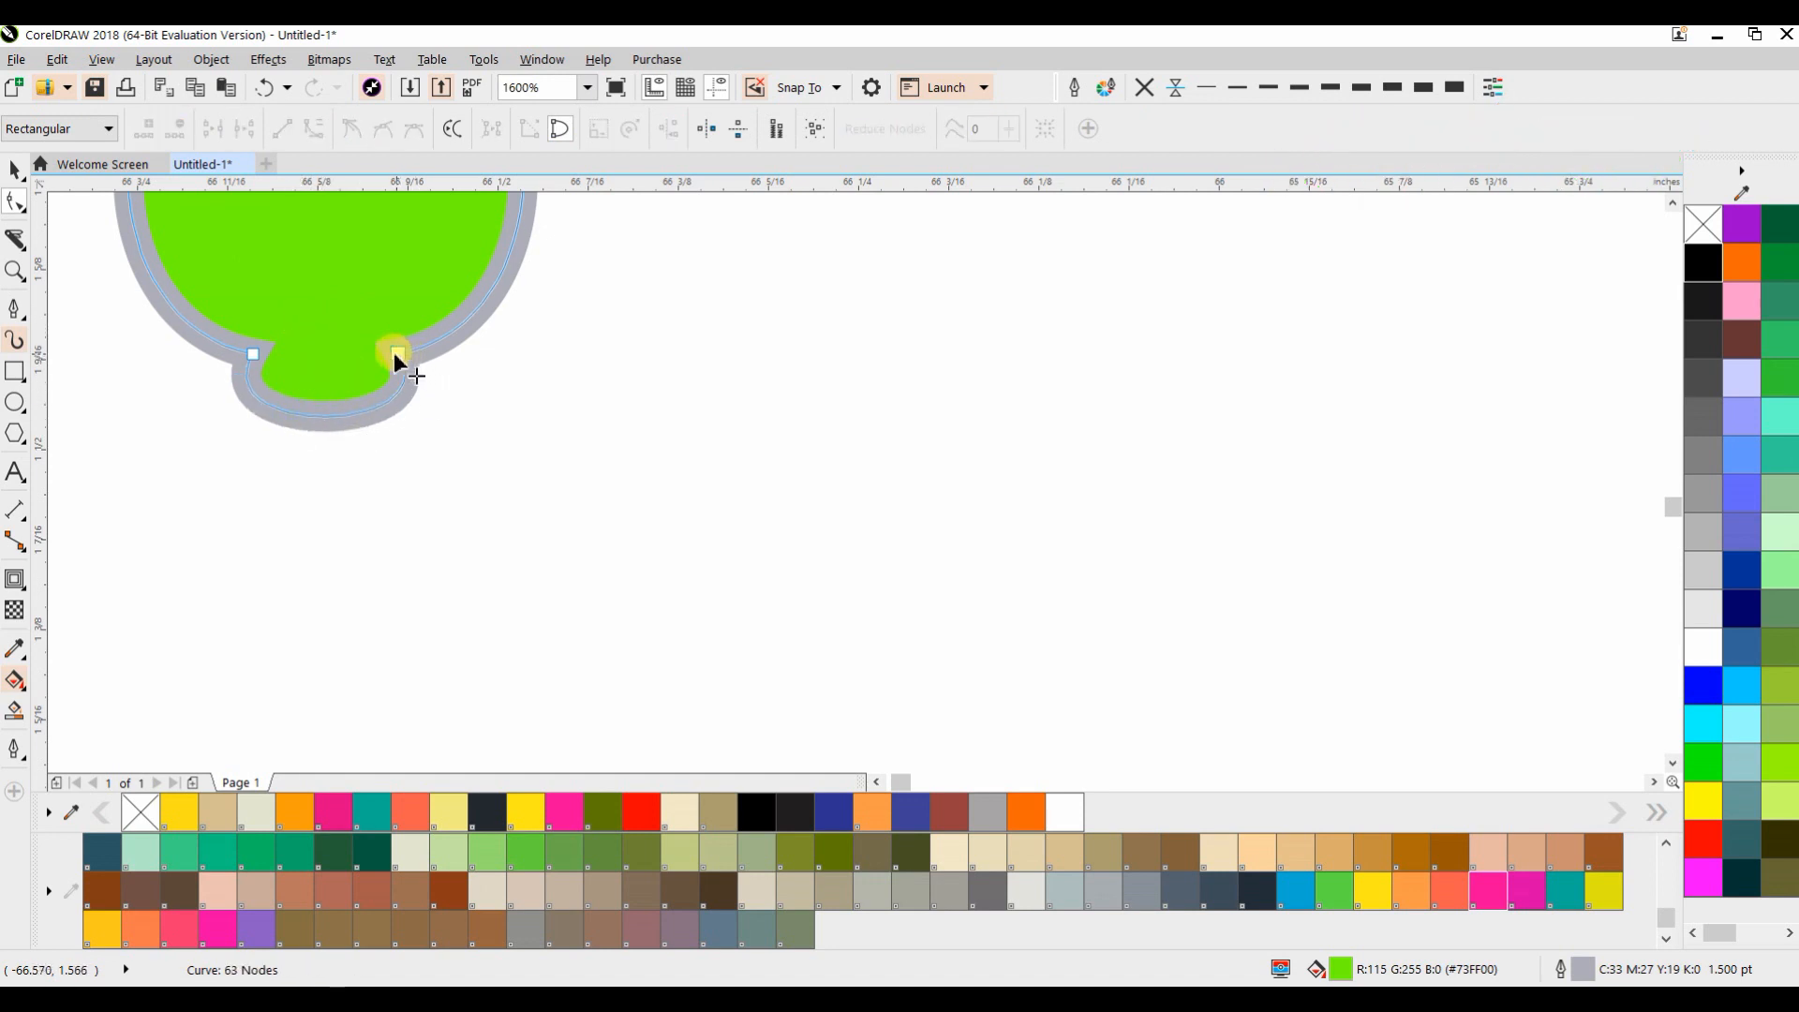
Pull the ornament's bottom curve downward into a longer rounded tip and move its two neck nodes outward
left_click_drag(324, 423, 325, 521)
left_click_drag(400, 354, 425, 360)
left_click_drag(253, 354, 237, 358)
left_click(191, 427)
Select all nodes of the welded ornament and simplify the shape with Reduce Nodes
scroll(559, 399, "down", 5)
scroll(564, 301, "up", 2)
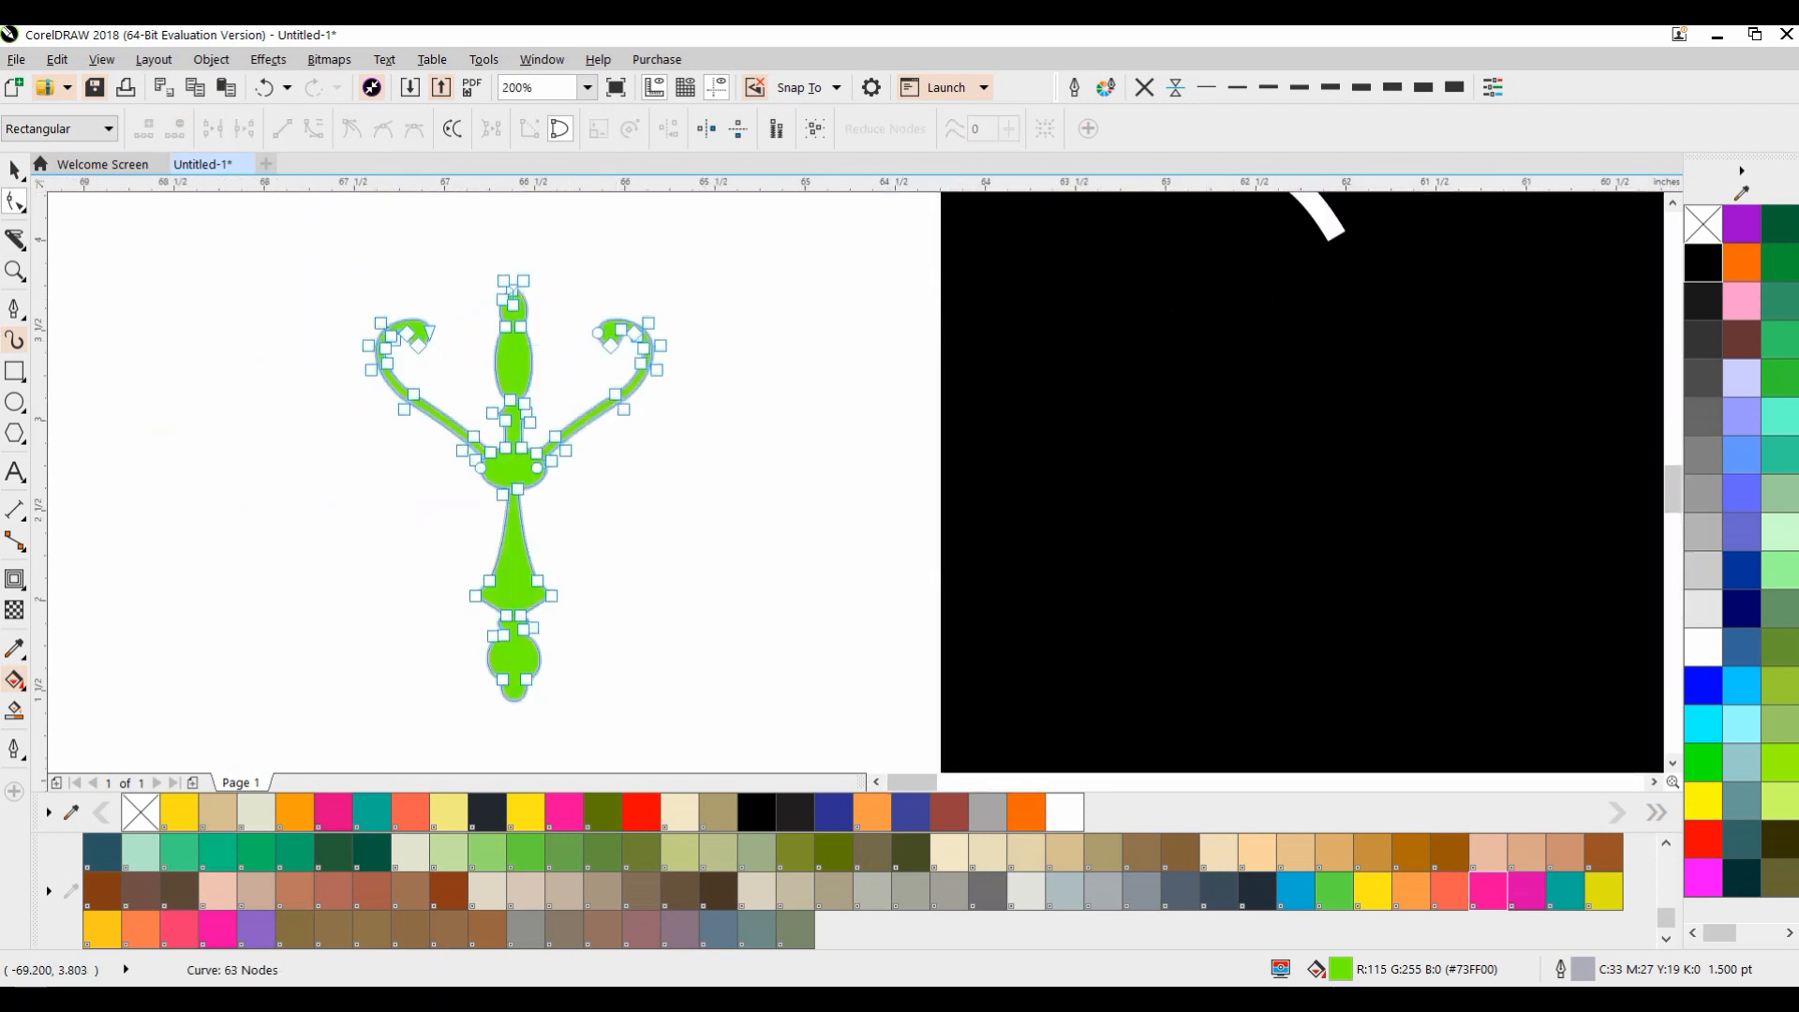
left_click_drag(719, 722, 720, 723)
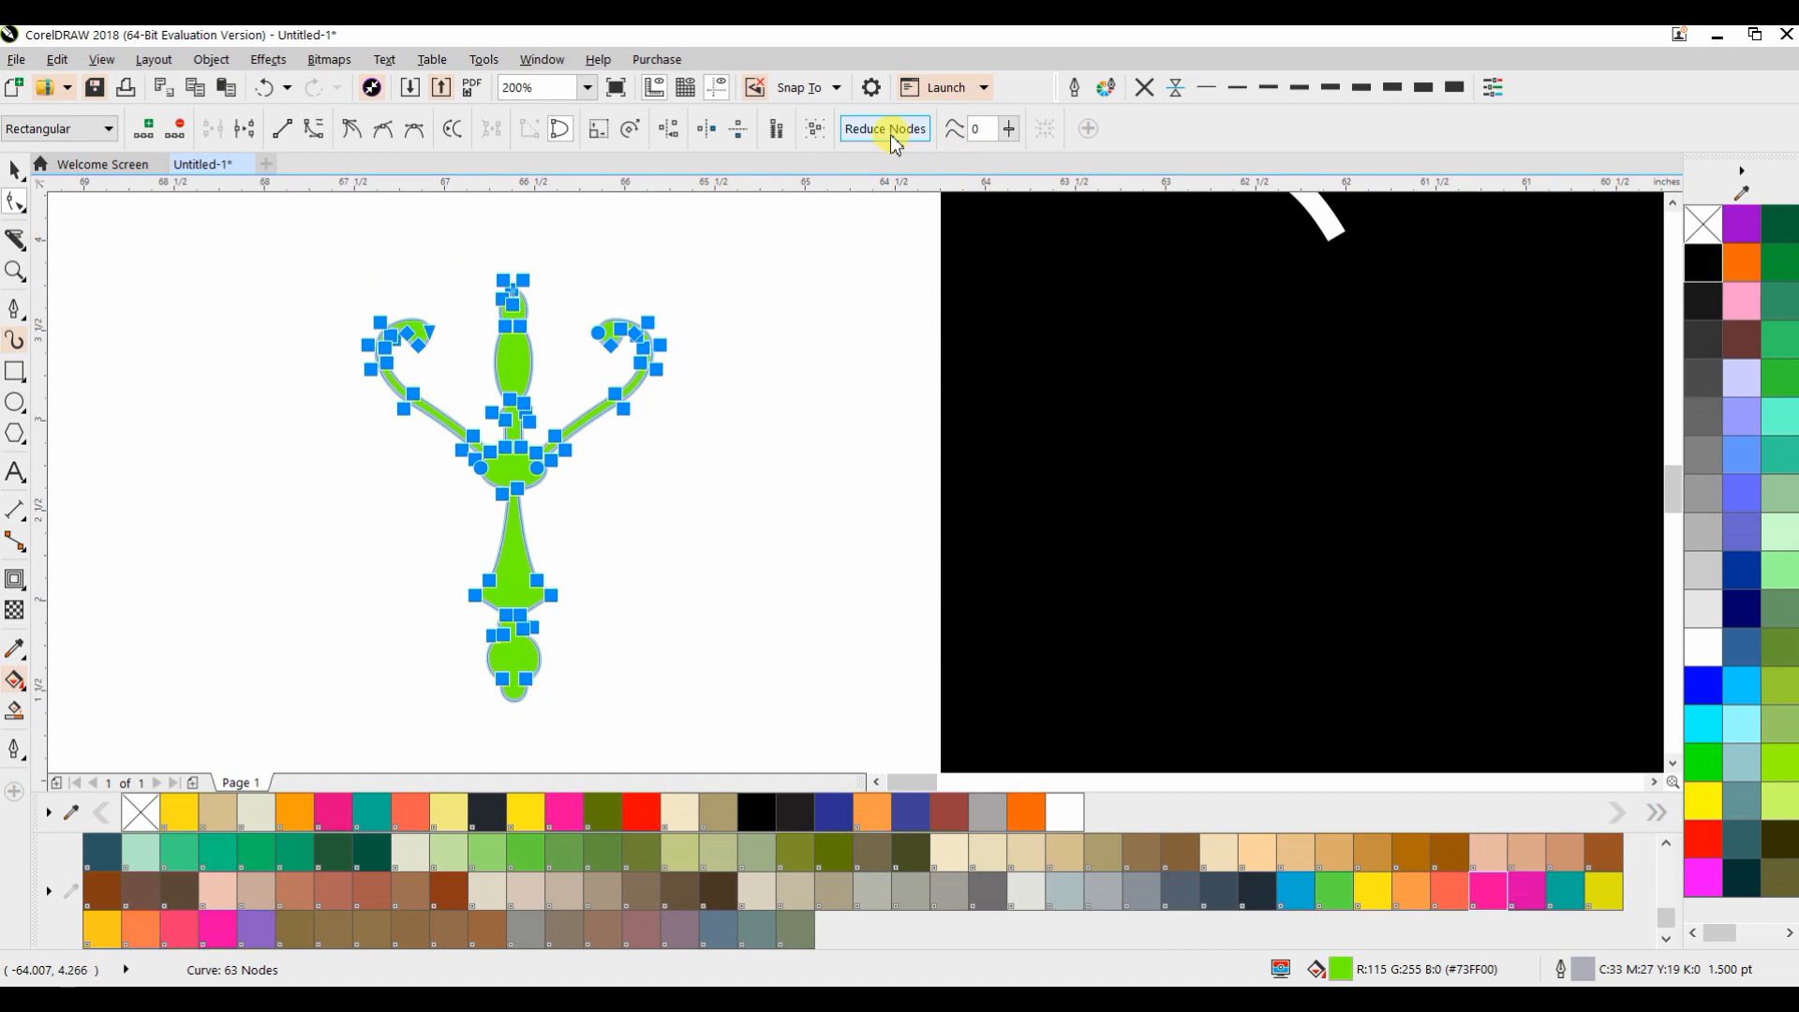
left_click(888, 132)
left_click(15, 170)
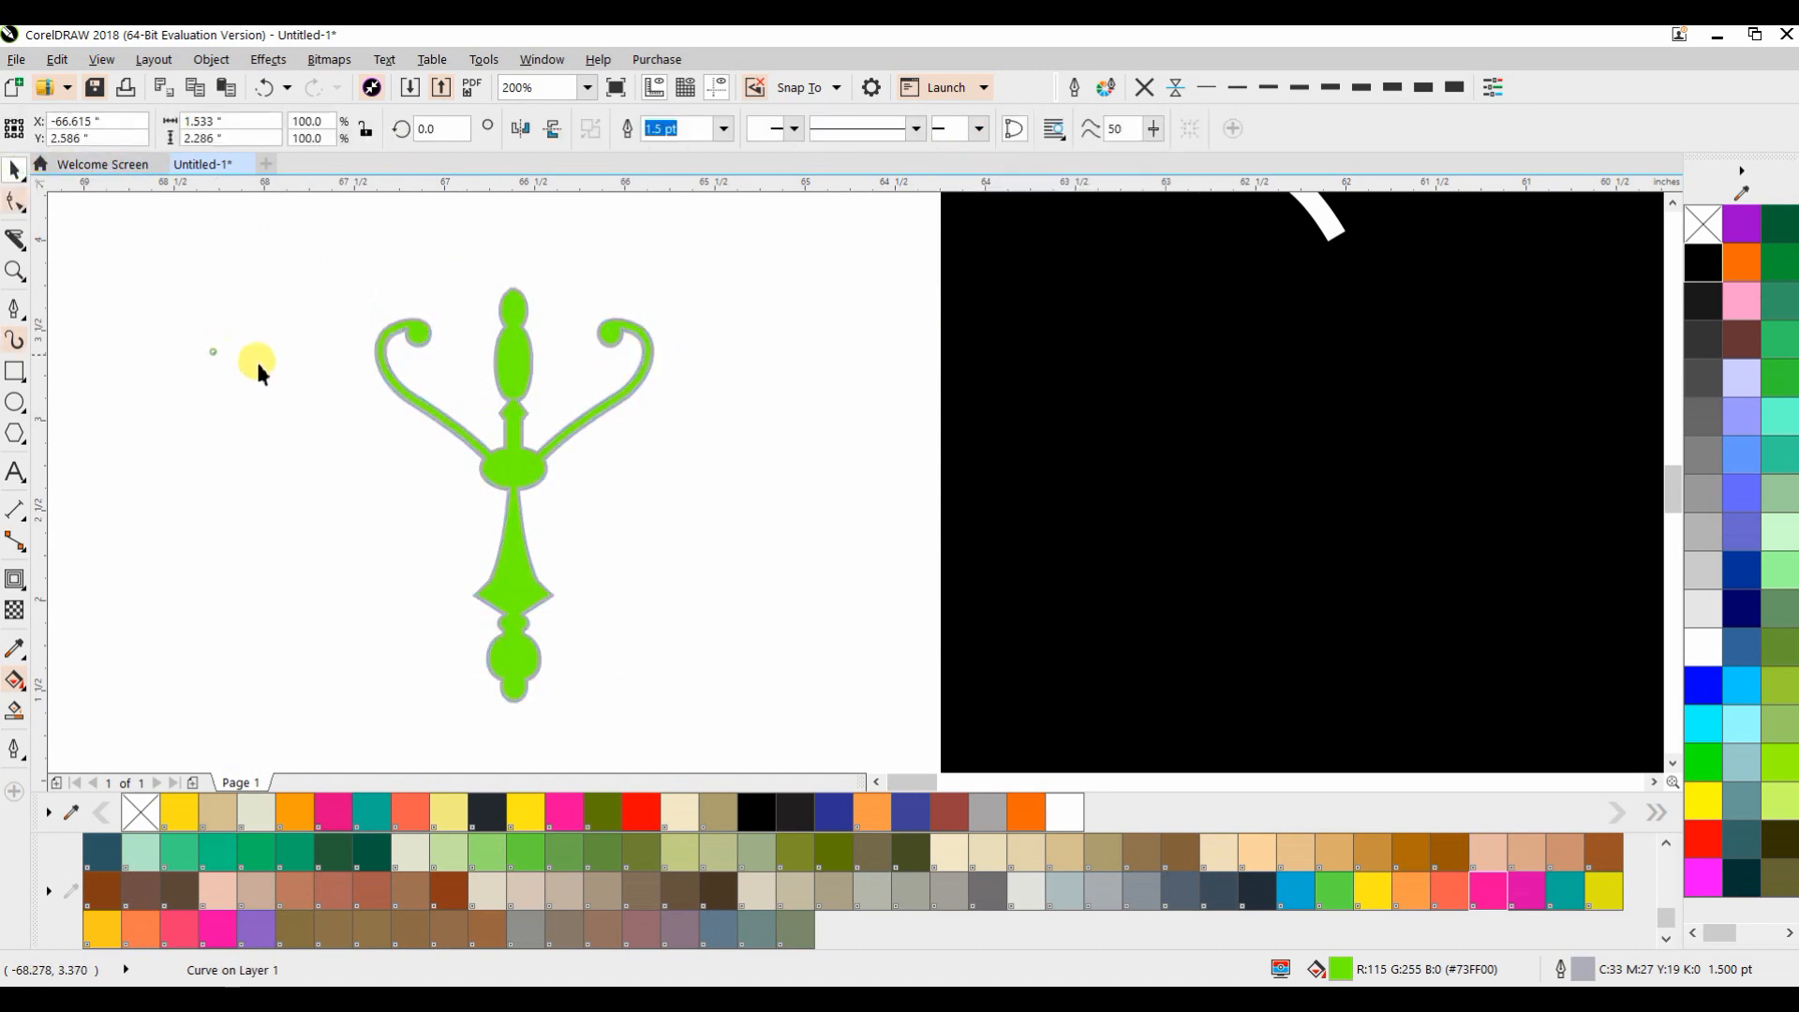
Rework the surplus nodes across the green ornament's top tip
scroll(496, 395, "down", 1)
scroll(536, 412, "up", 4)
key("F10")
left_click_drag(478, 382, 546, 383)
scroll(464, 382, "down", 2)
scroll(464, 380, "down", 1)
left_click(15, 170)
left_click(169, 337)
scroll(404, 362, "down", 2)
scroll(457, 273, "up", 4)
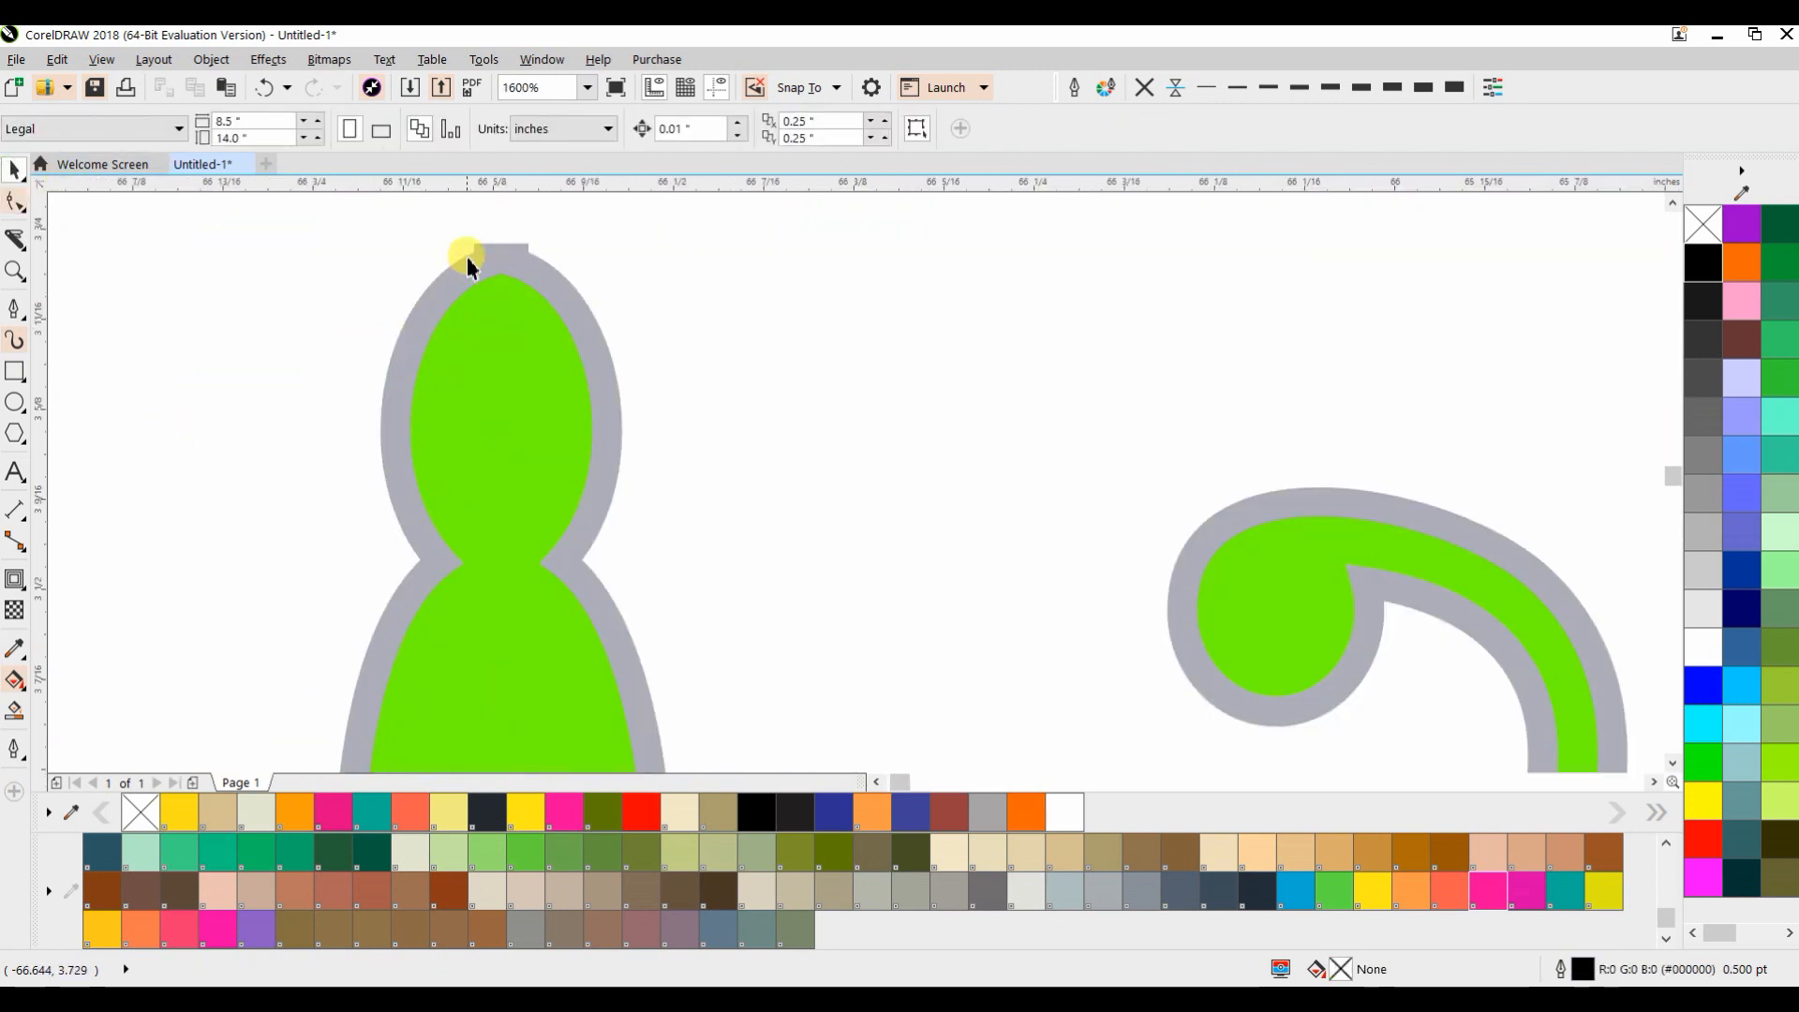
Delete the remaining surplus nodes around the notch in the green ornament's top tip to smooth its curve
key("F10")
left_click(457, 272)
scroll(498, 264, "up", 2)
double_click(453, 280)
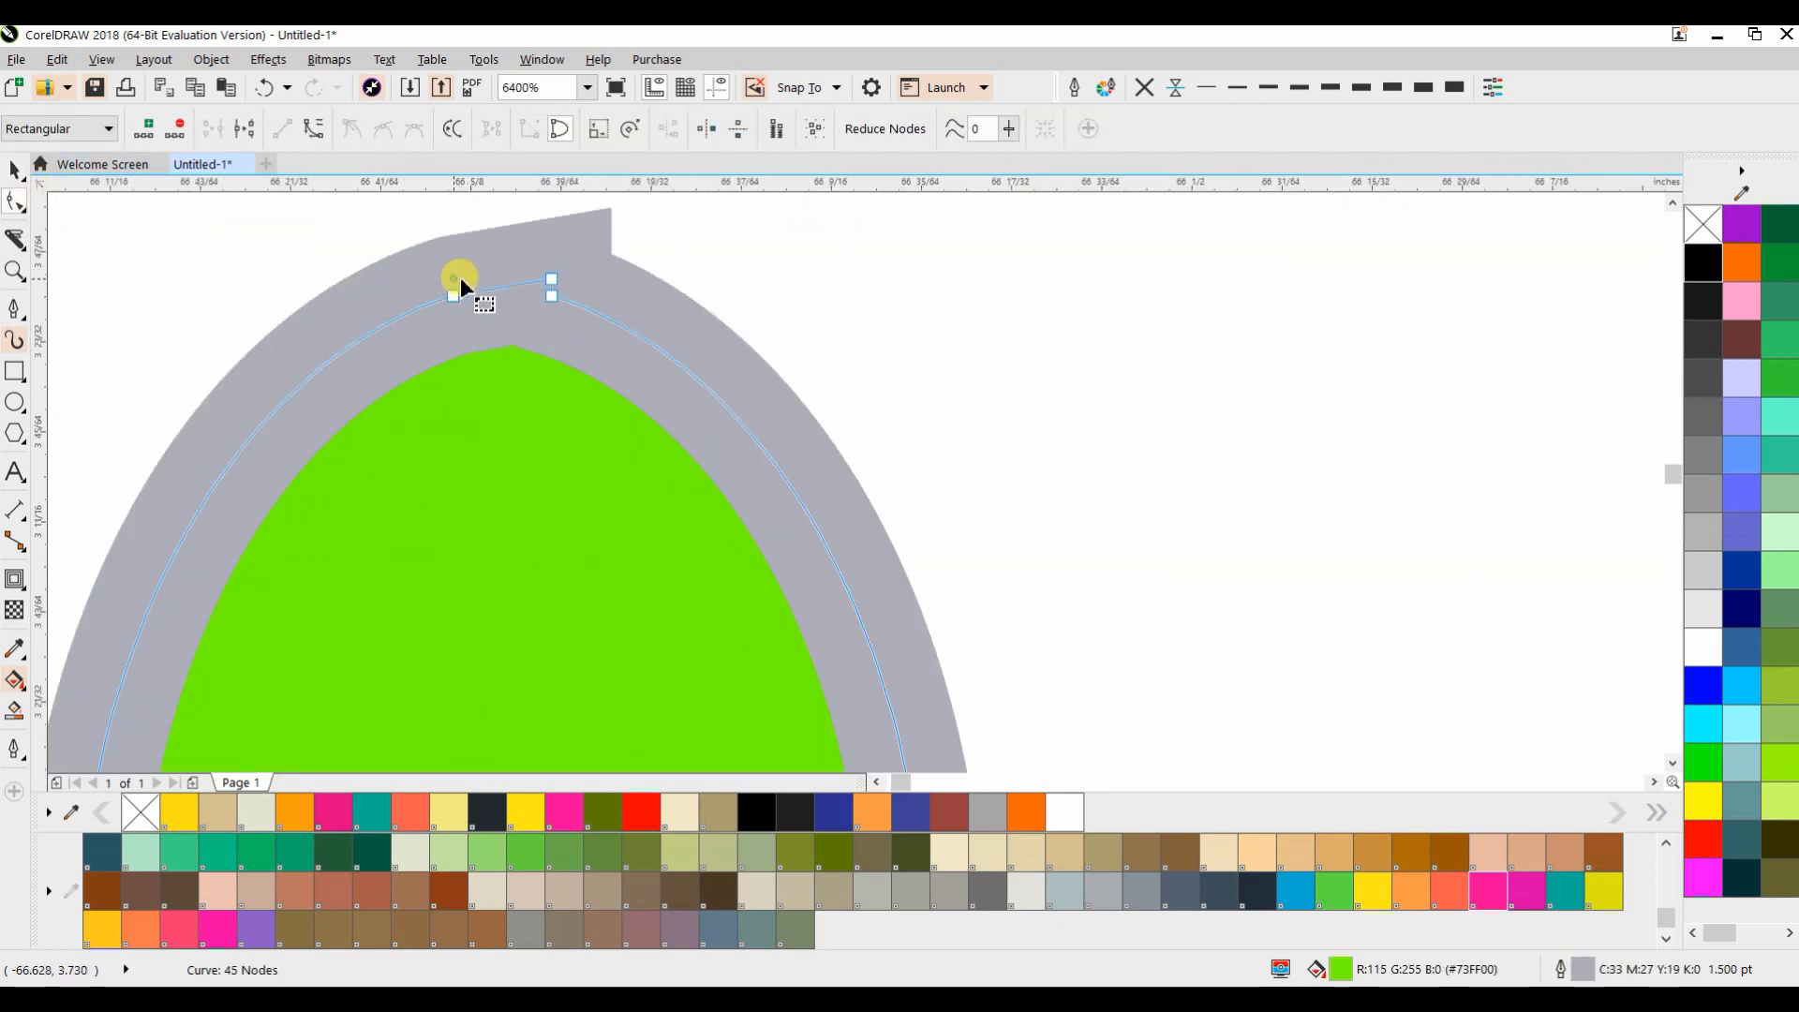
double_click(551, 280)
double_click(502, 296)
double_click(452, 296)
double_click(549, 297)
scroll(548, 296, "down", 6)
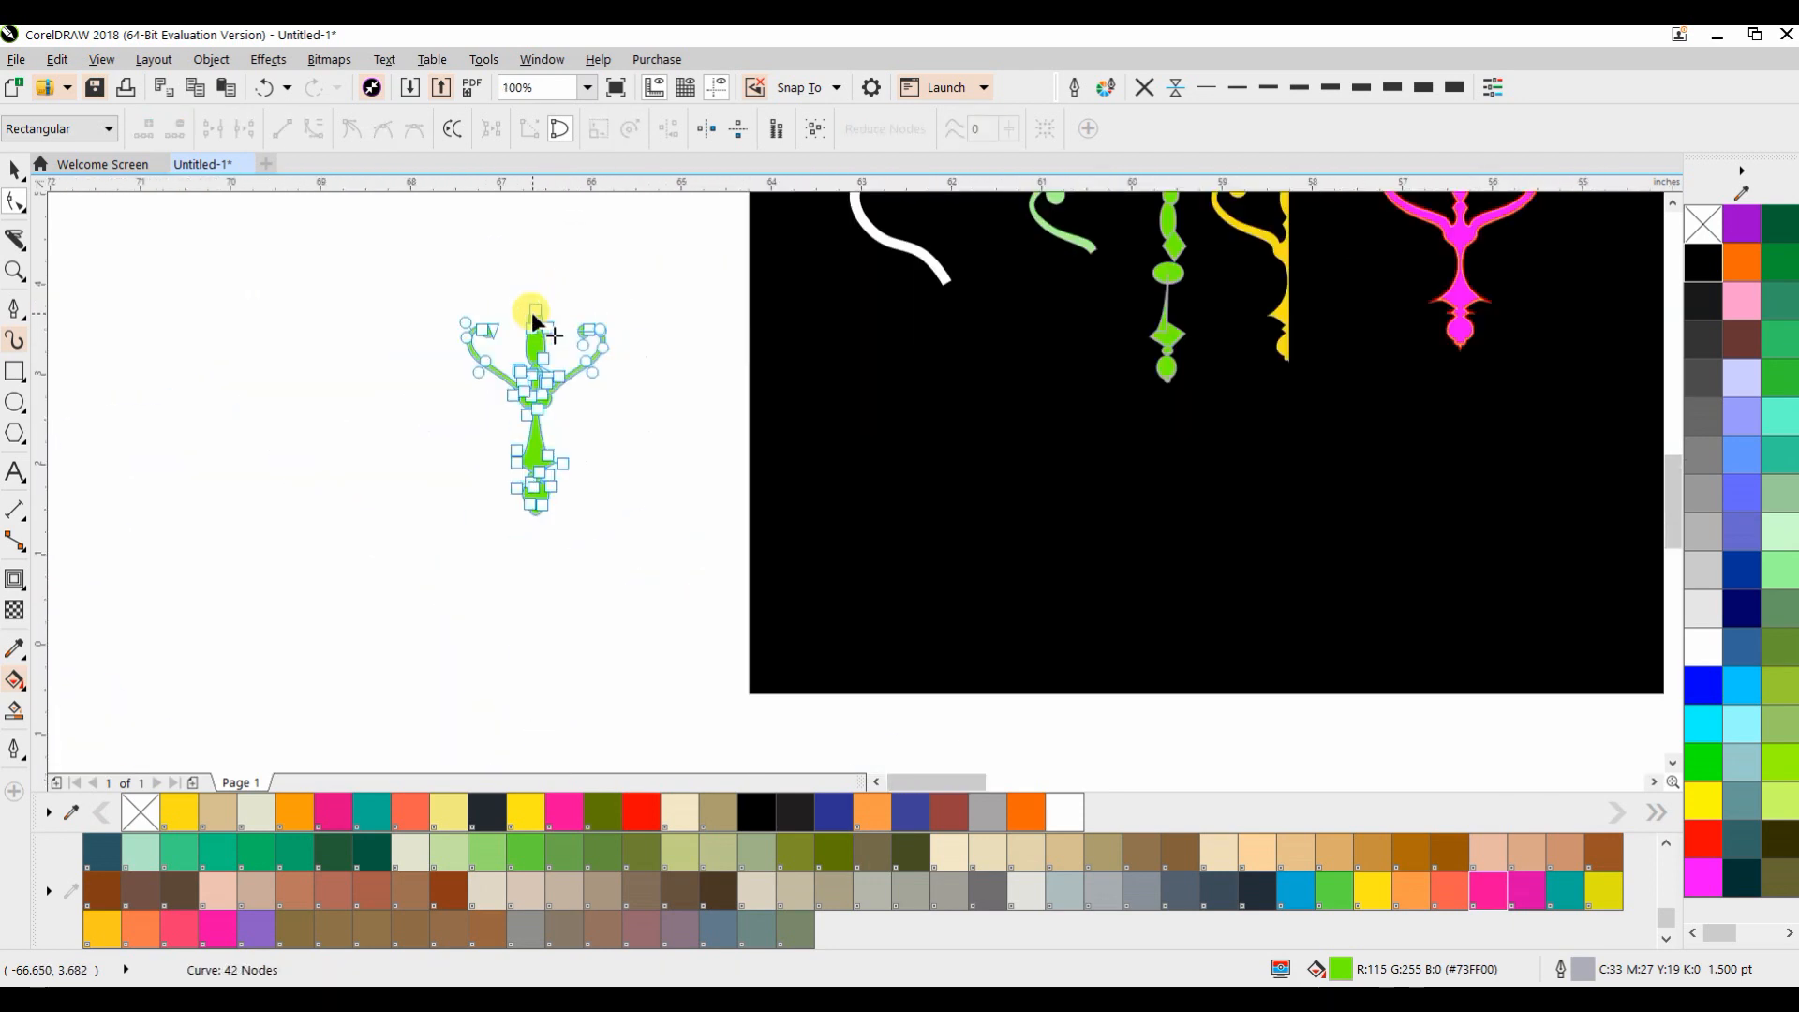
Move the green ornament farther from the black panel, place a duplicate beside it and rotate the duplicate 90 degrees
left_click(14, 169)
left_click_drag(554, 369, 389, 402)
scroll(389, 402, "down", 1)
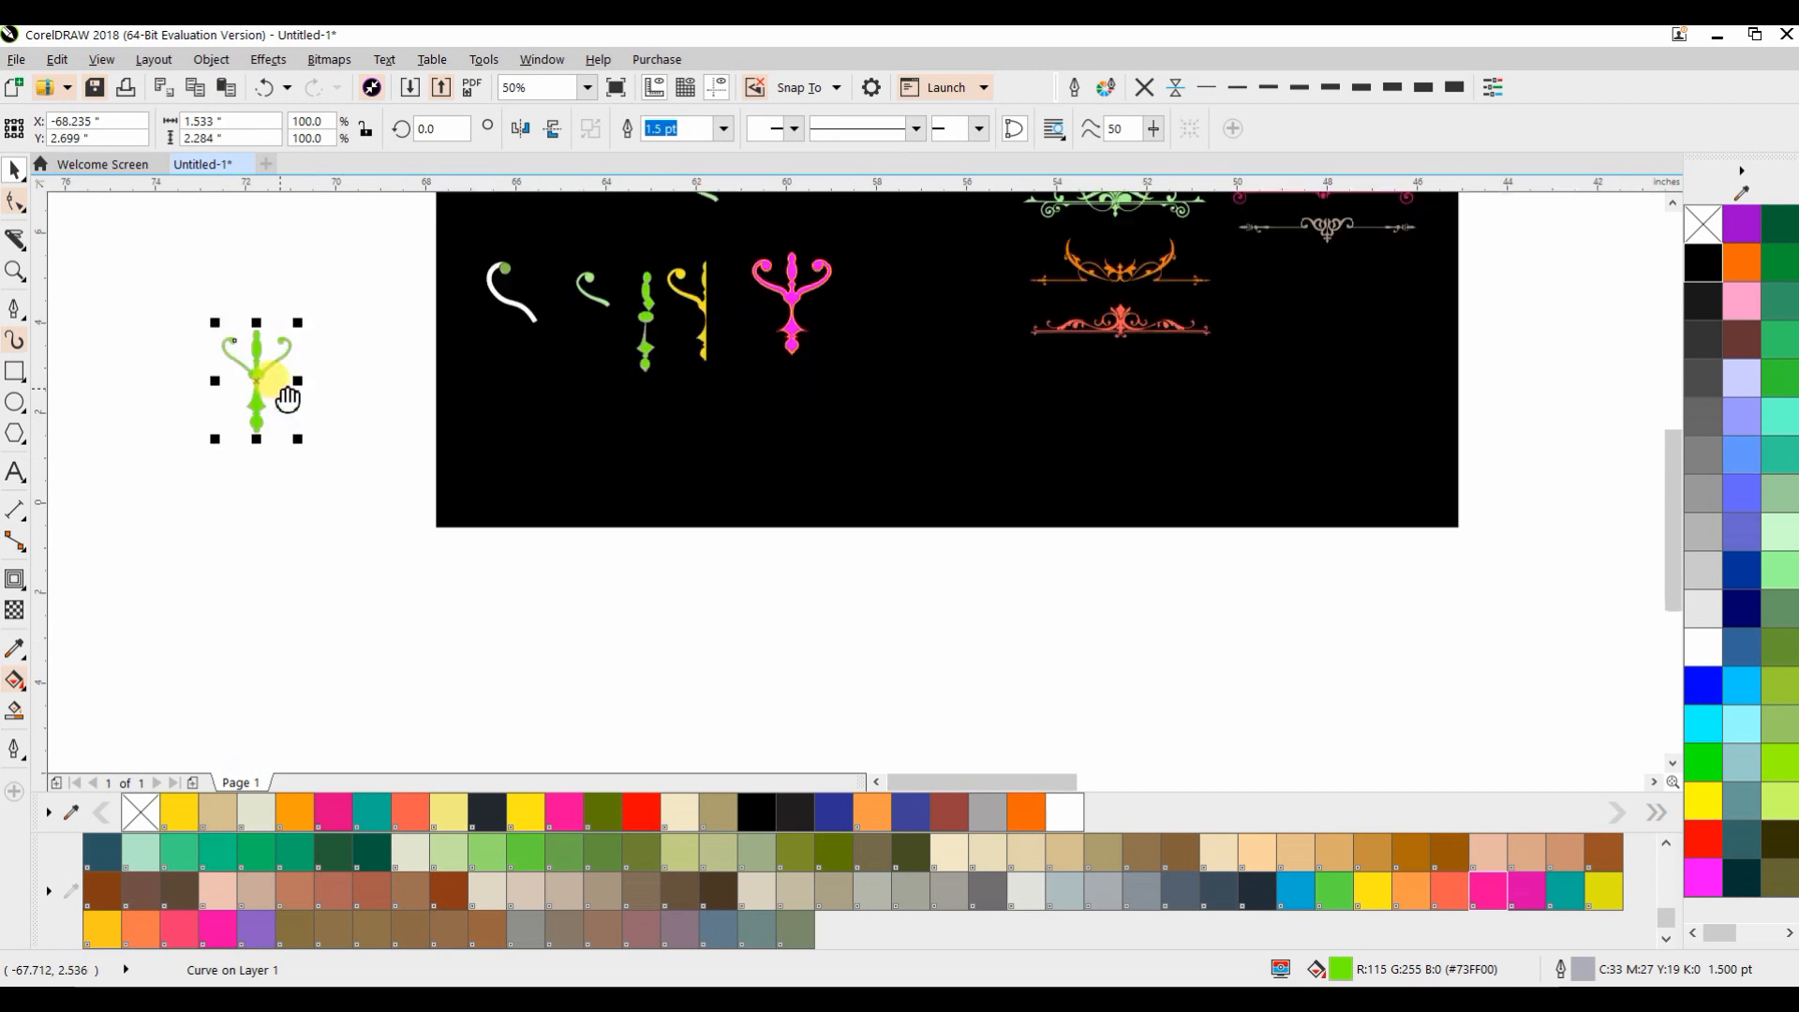
left_click_drag(263, 372, 643, 362)
left_click_drag(642, 362, 199, 369)
left_click_drag(195, 371, 353, 369)
right_click(352, 369)
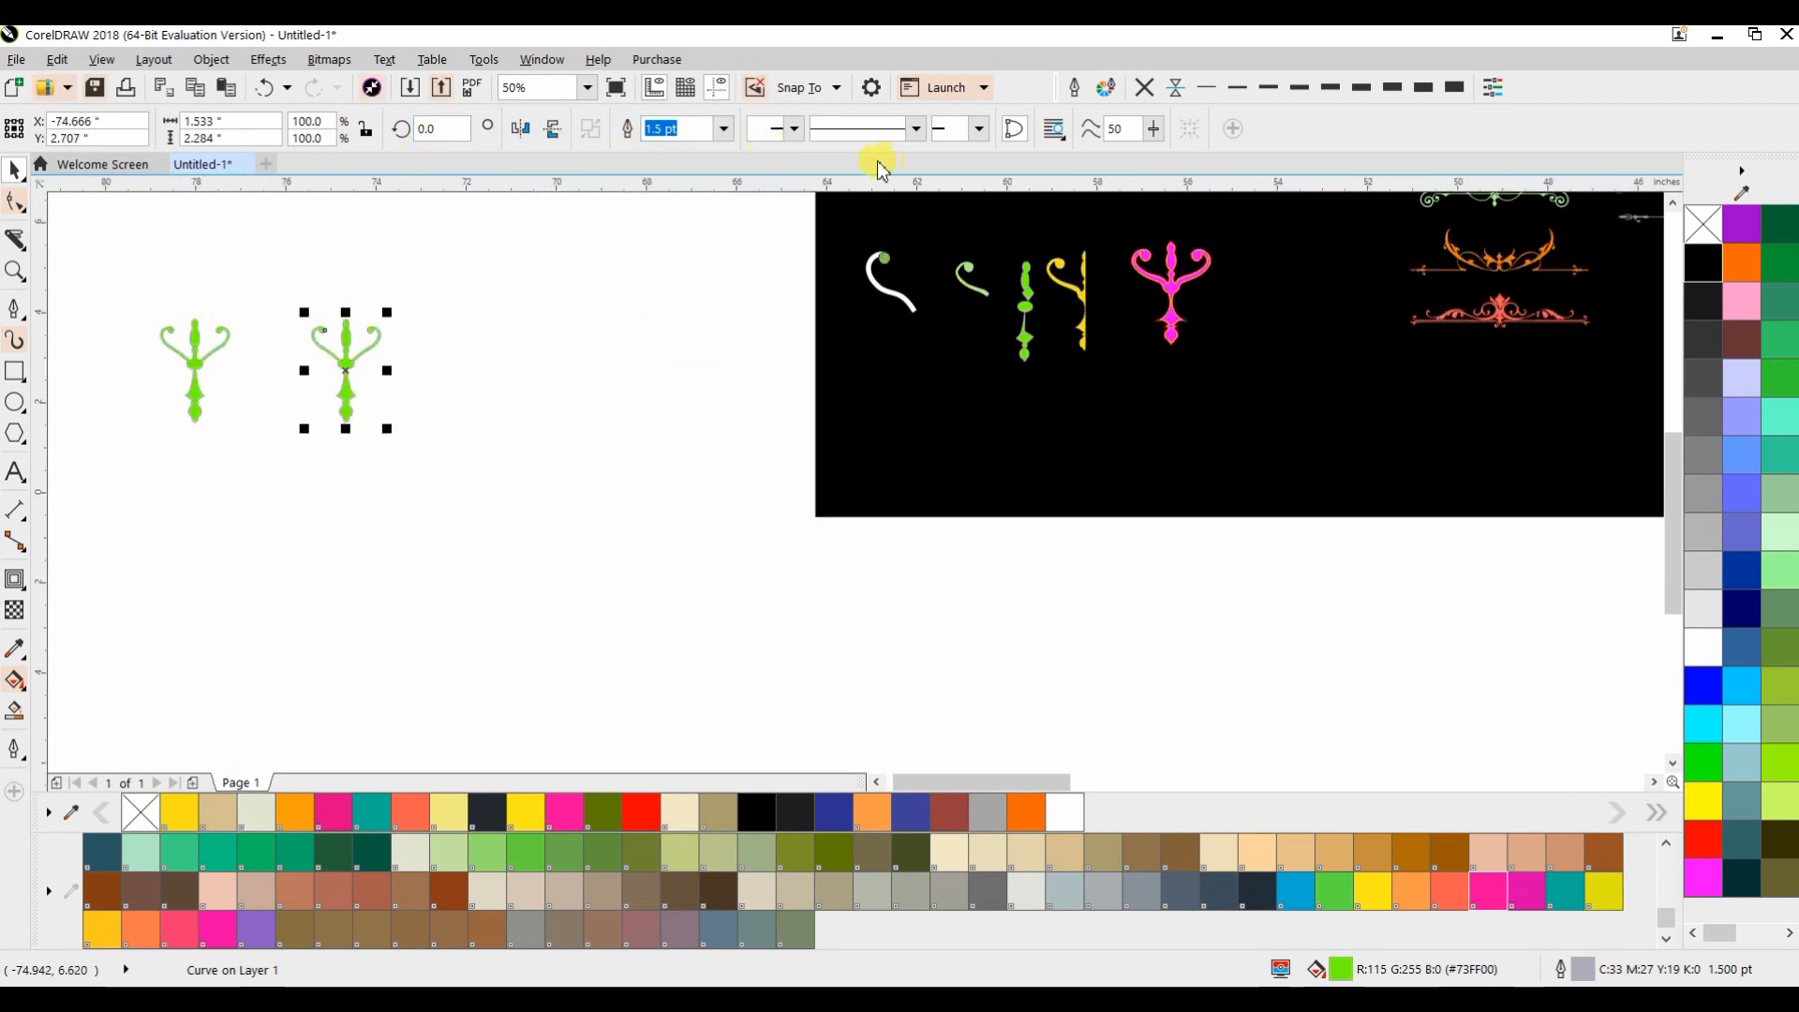
left_click(430, 130)
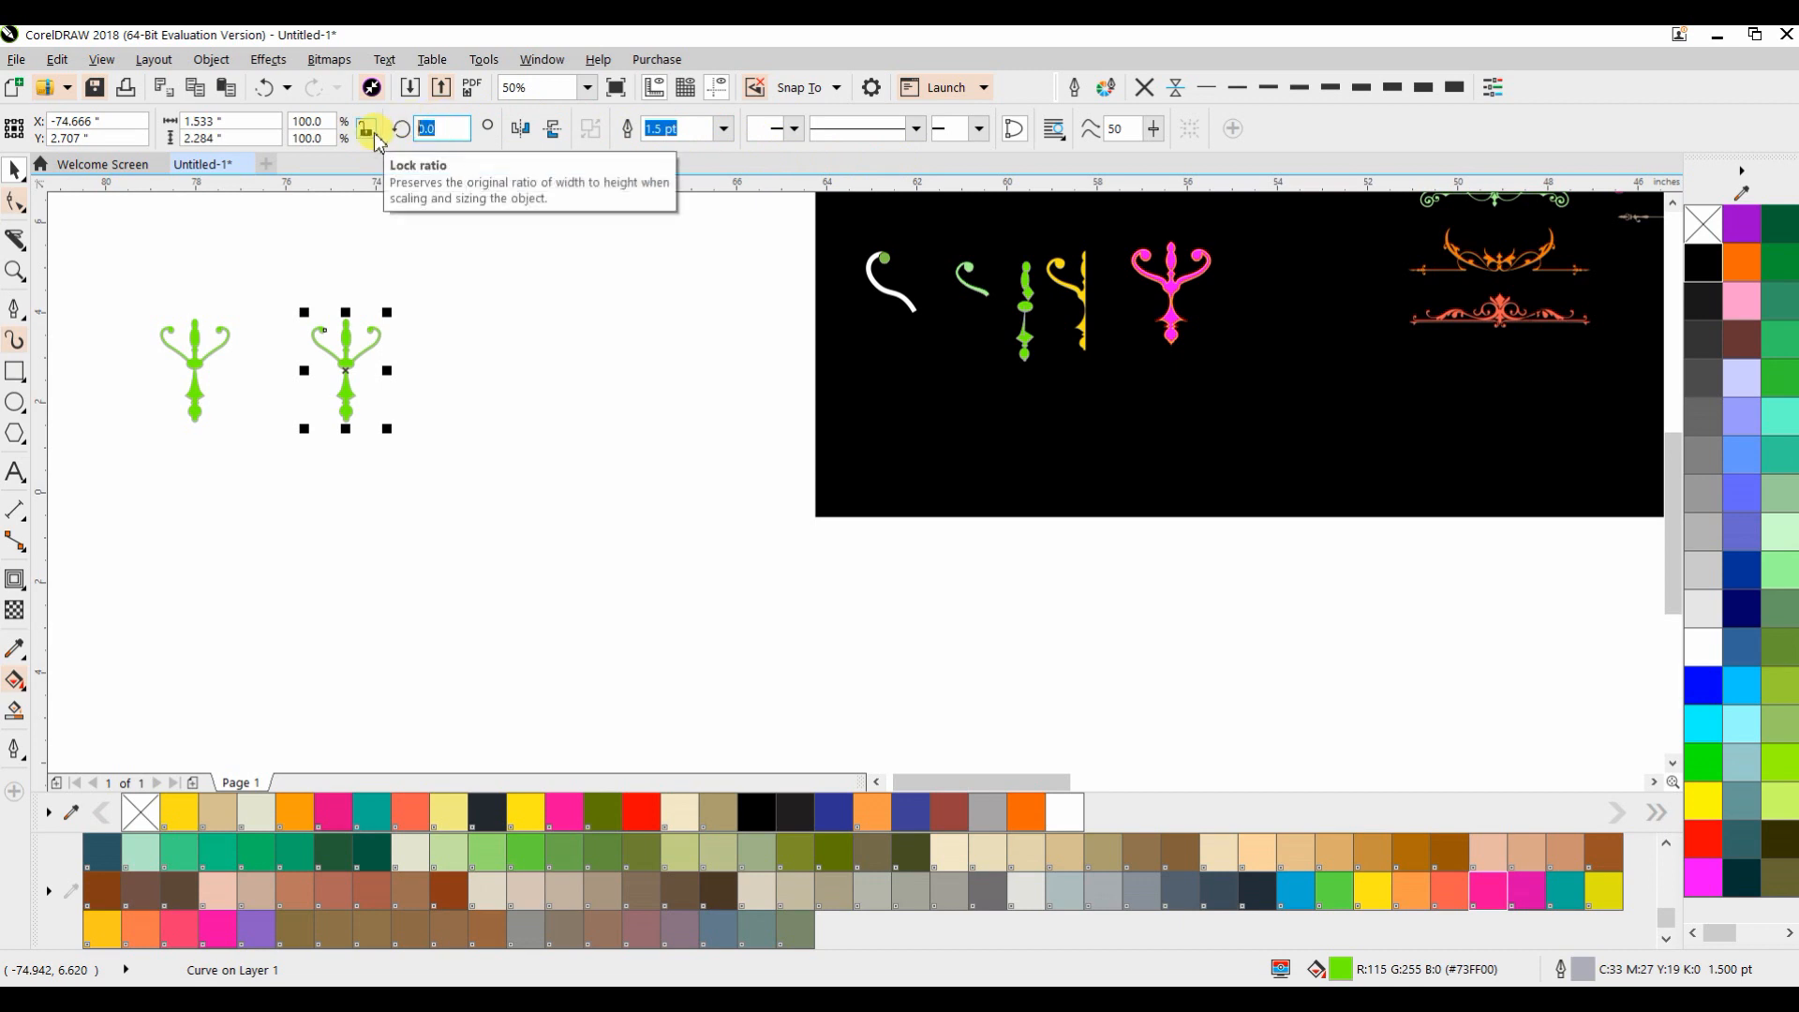
key("Return")
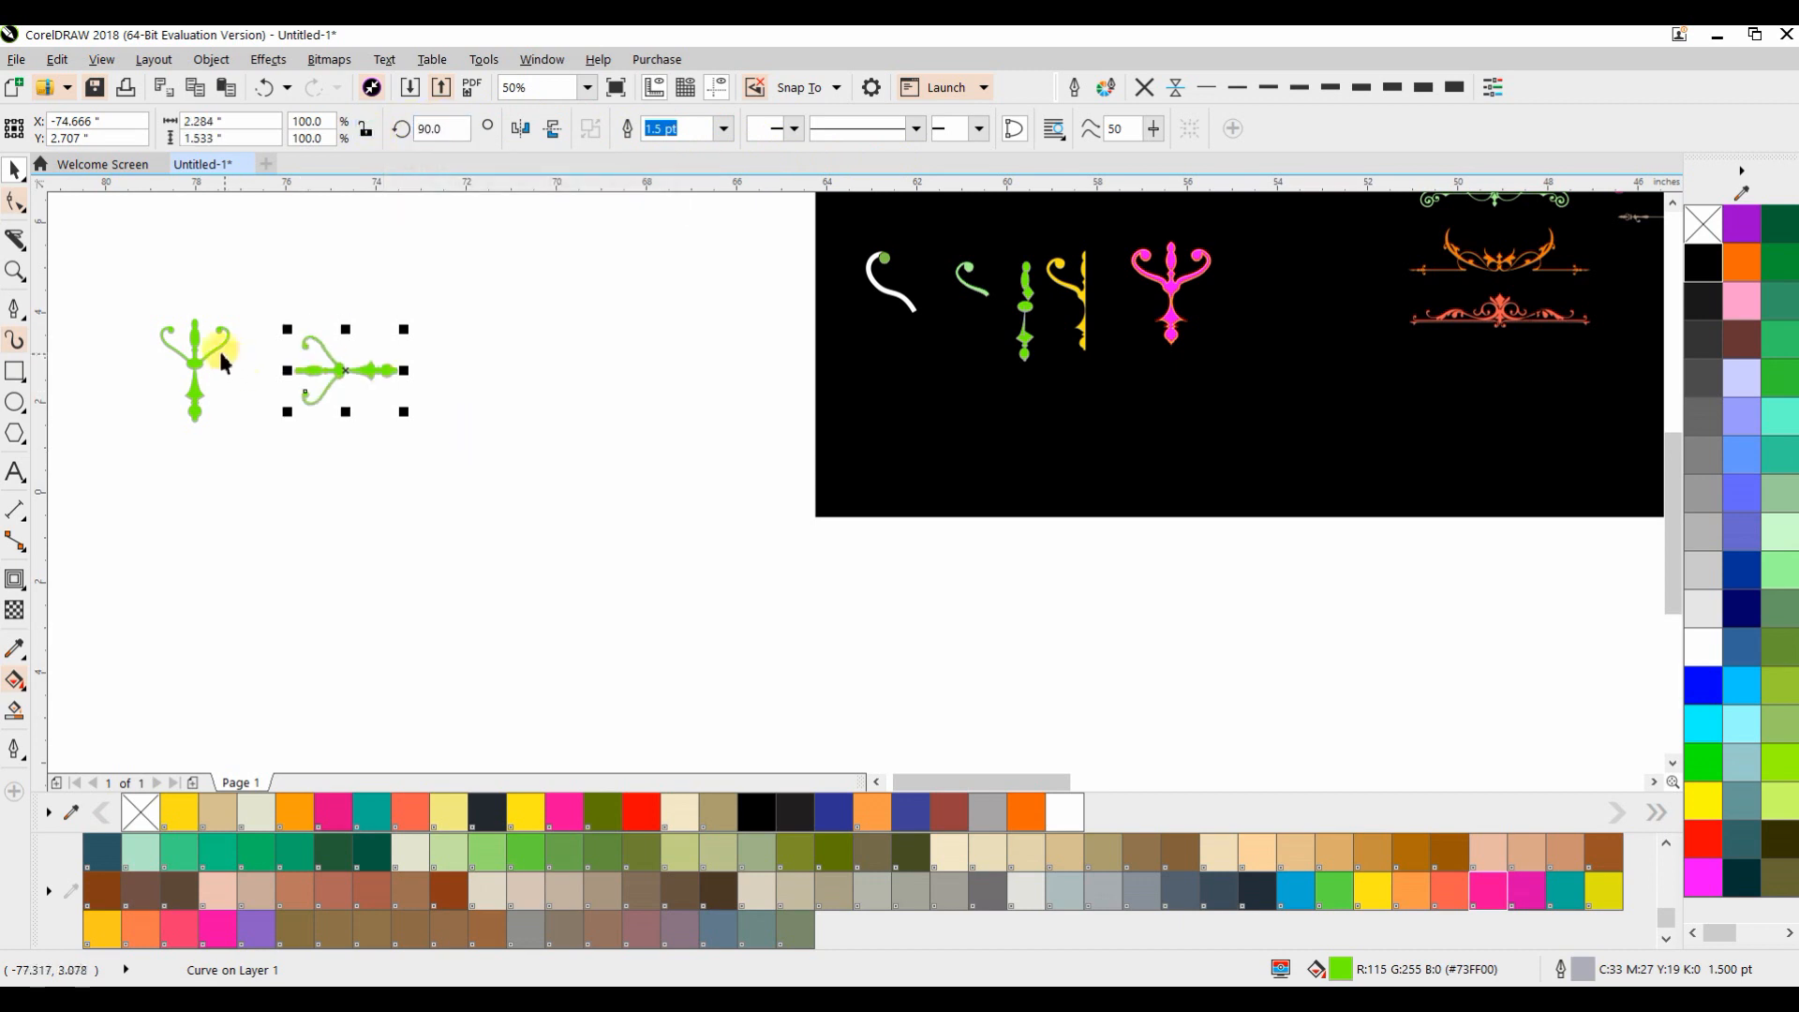
Create a horizontally mirrored copy of the rotated ornament to its right and move the upright ornament between the two
left_click_drag(291, 372, 560, 373)
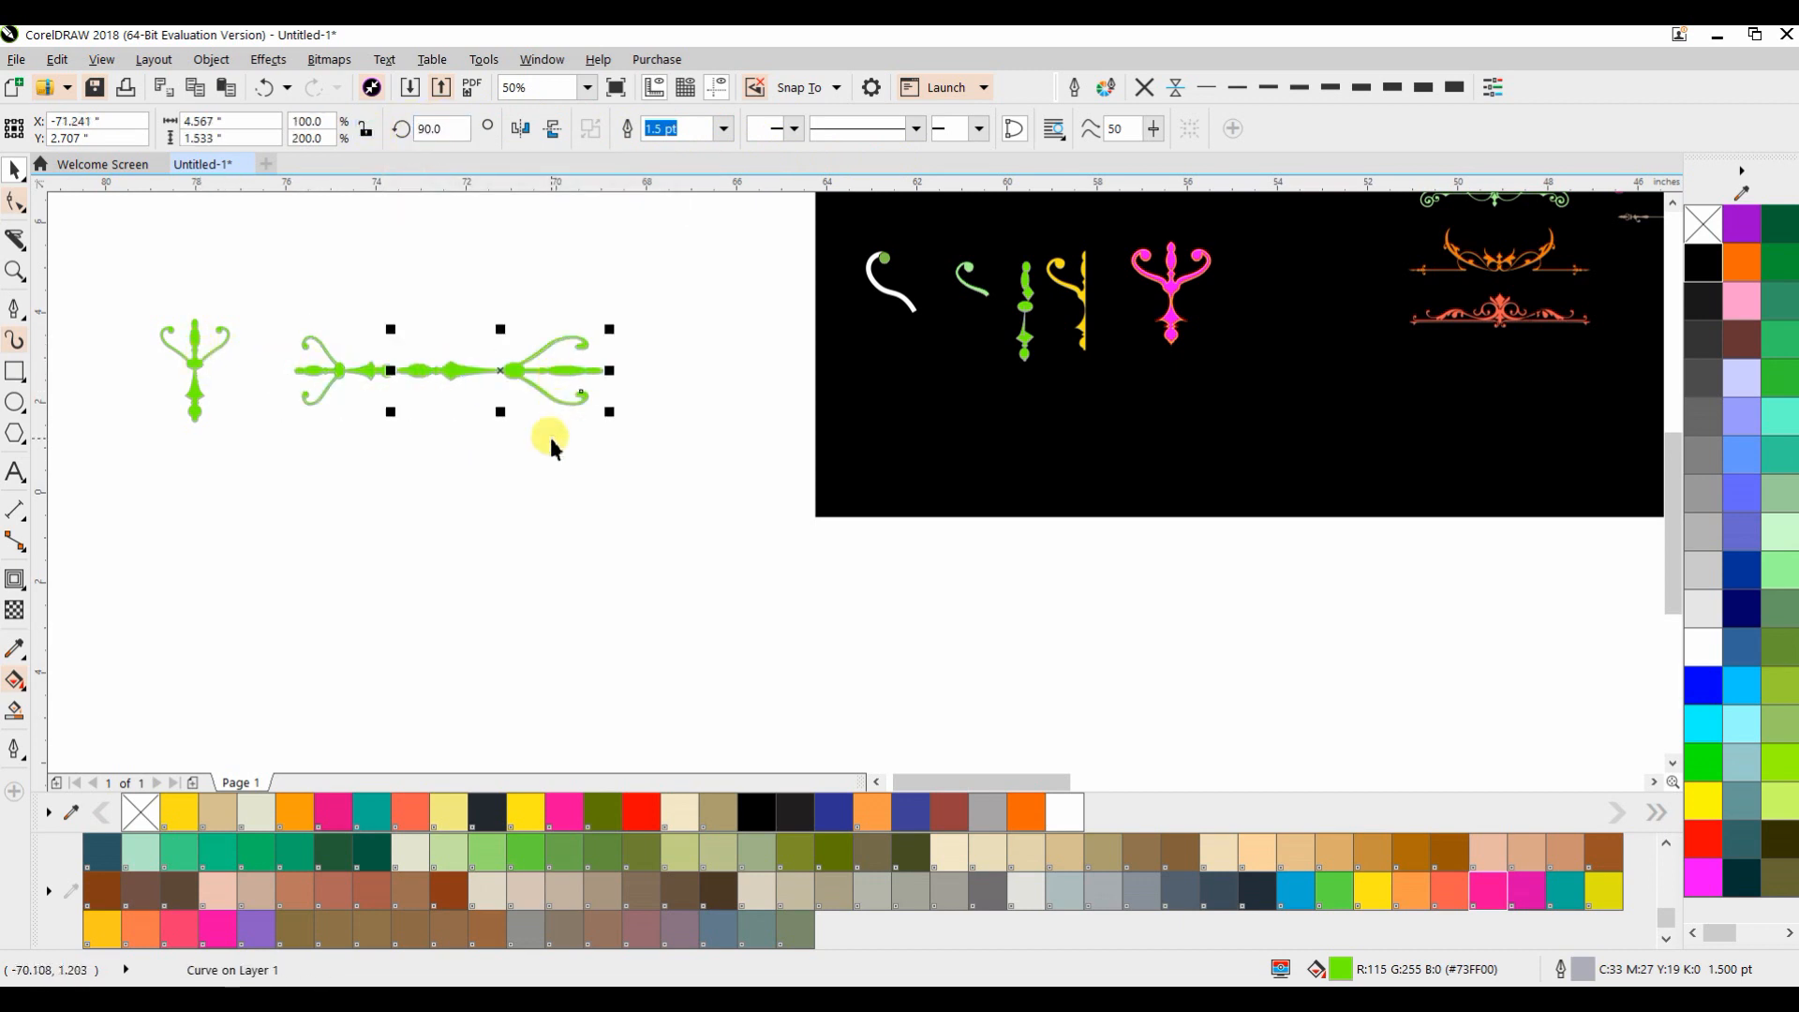
key("ctrl+z")
left_click_drag(283, 372, 572, 376)
right_click(434, 378)
left_click(497, 433)
left_click_drag(193, 390, 434, 378)
Try to align the centers of the three green ornaments on one vertical axis
left_click(487, 373, "shift")
left_click(379, 373, "shift")
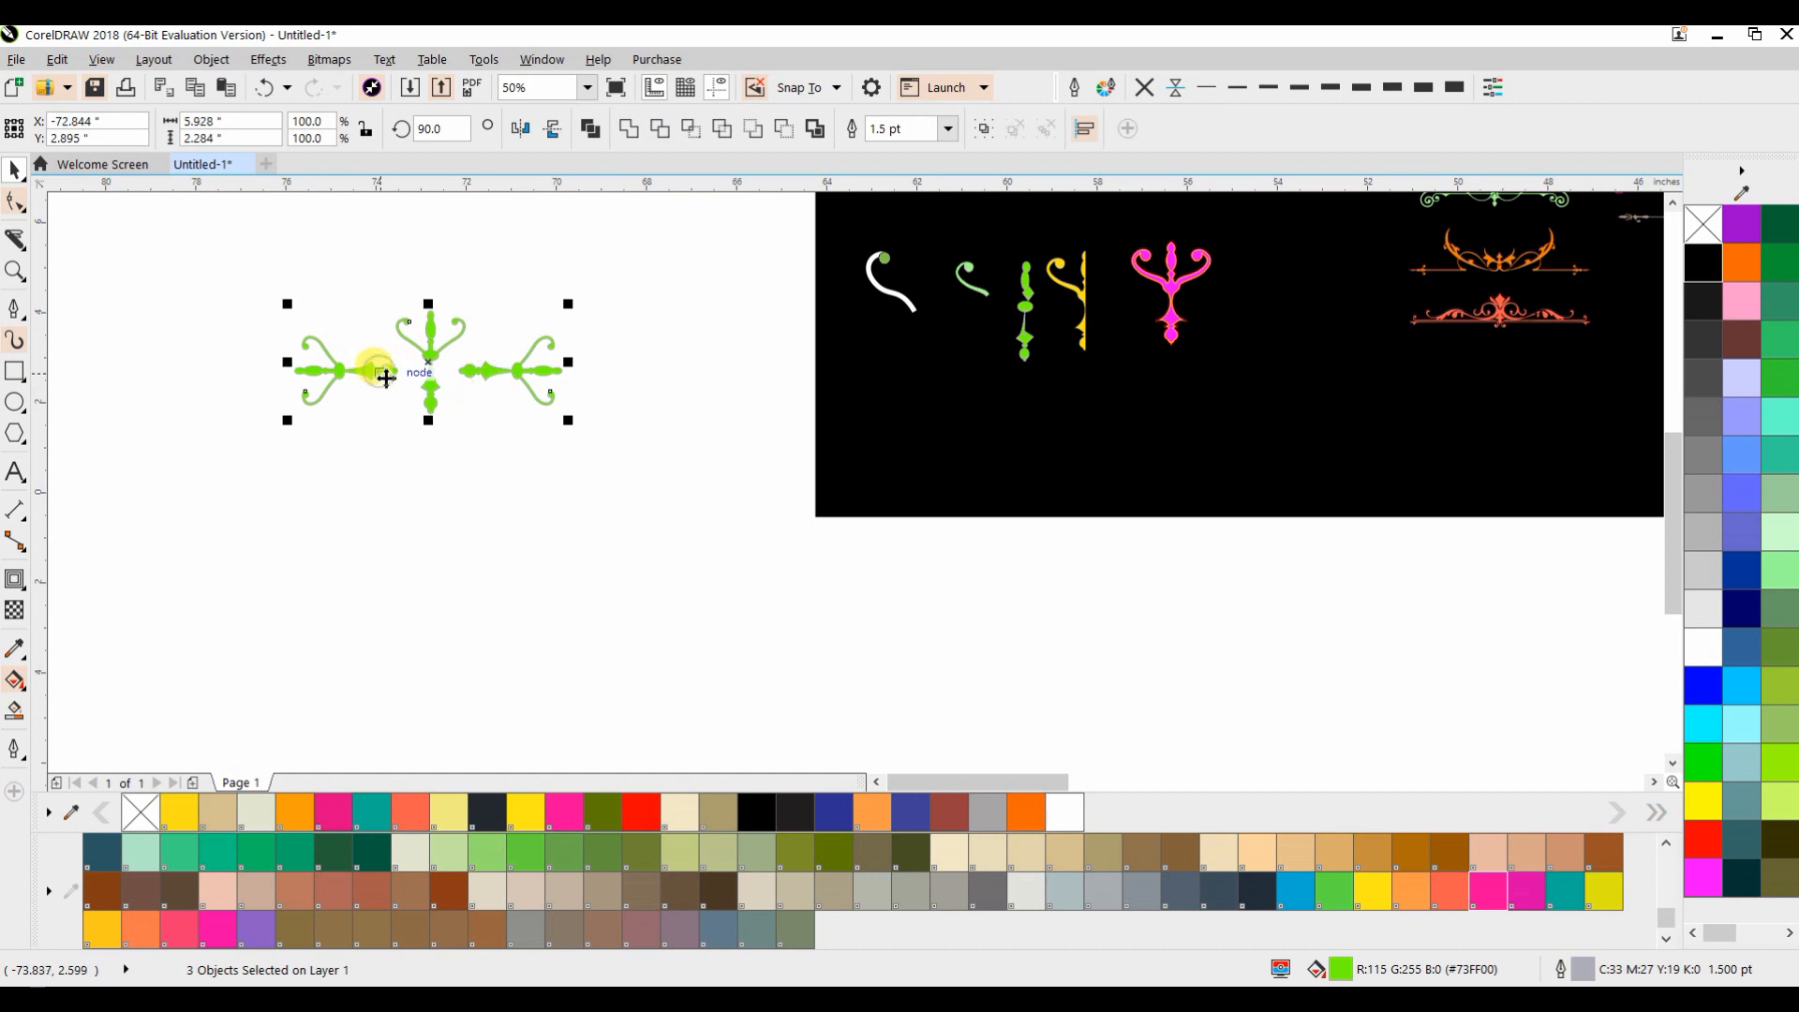
key("c")
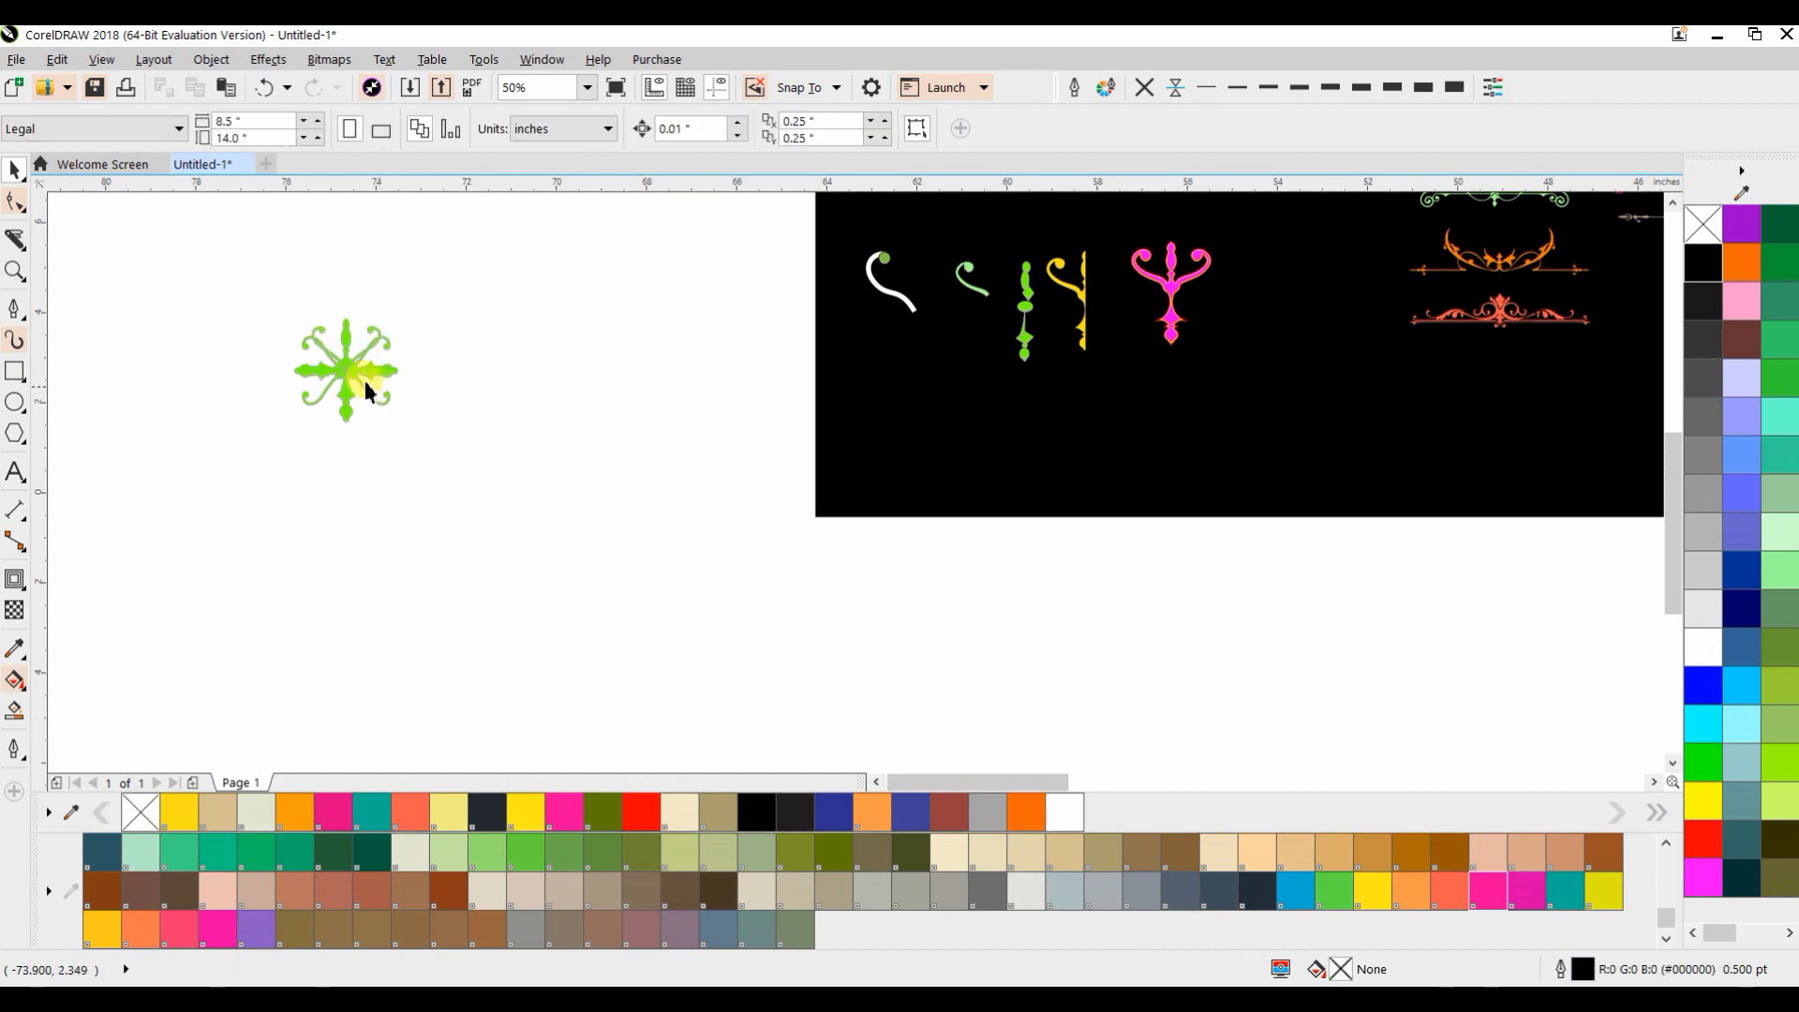
scroll(342, 370, "up", 2)
key("ctrl+z")
left_click(430, 534)
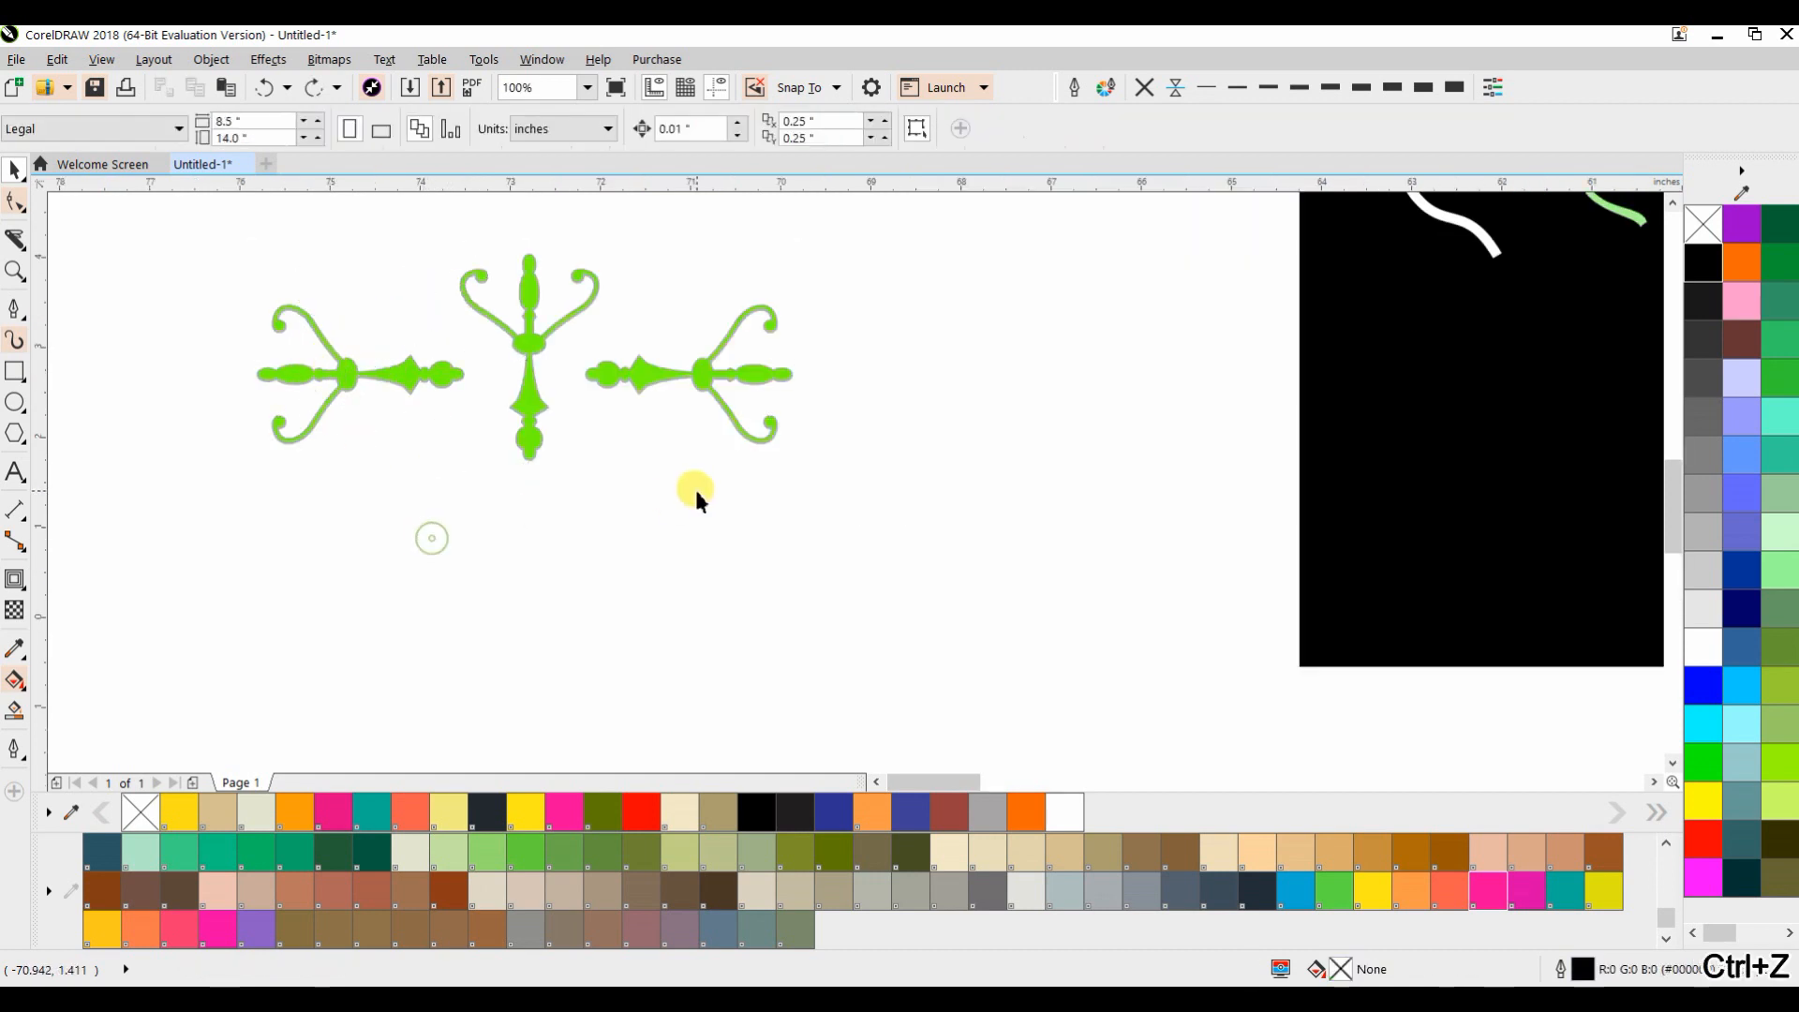
Place two duplicates of the upright ornament below the row, flip the second one vertically and align their centers horizontally
scroll(694, 486, "down", 2)
scroll(772, 525, "up", 2)
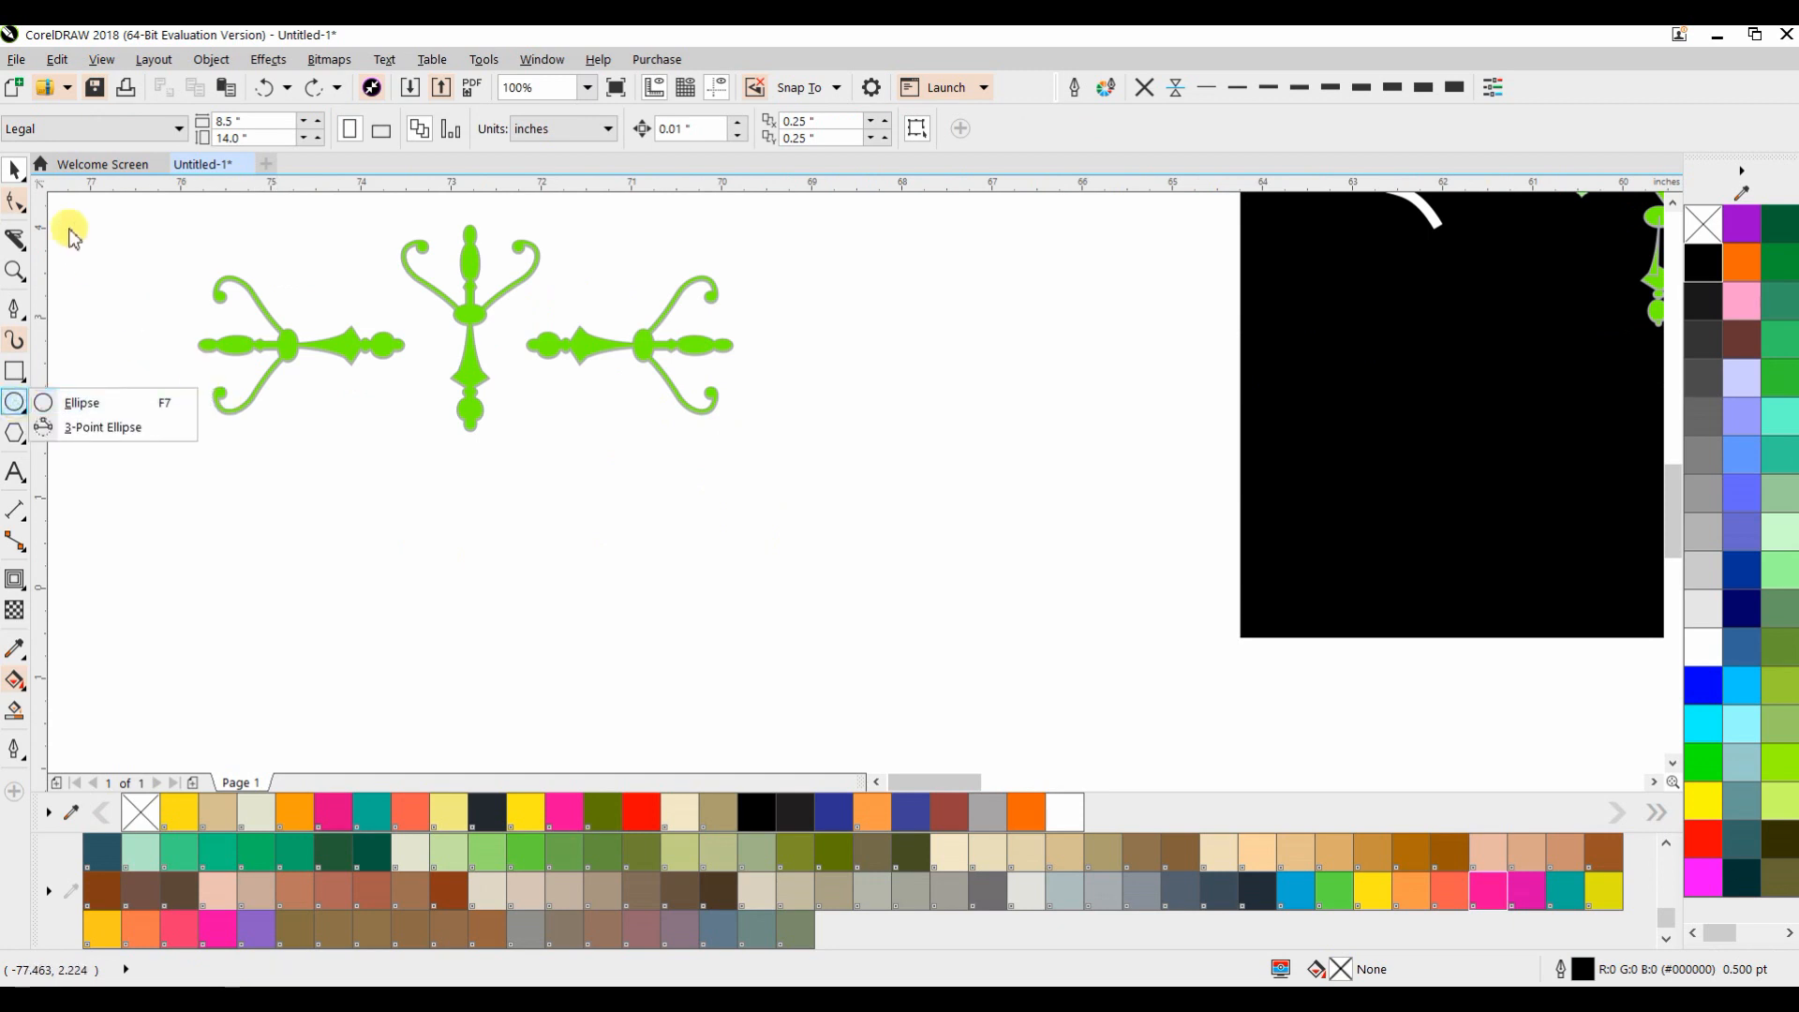
right_click(464, 611)
left_click_drag(475, 351, 573, 523)
right_click(580, 589)
left_click(549, 128)
left_click_drag(329, 453, 740, 723)
key("e")
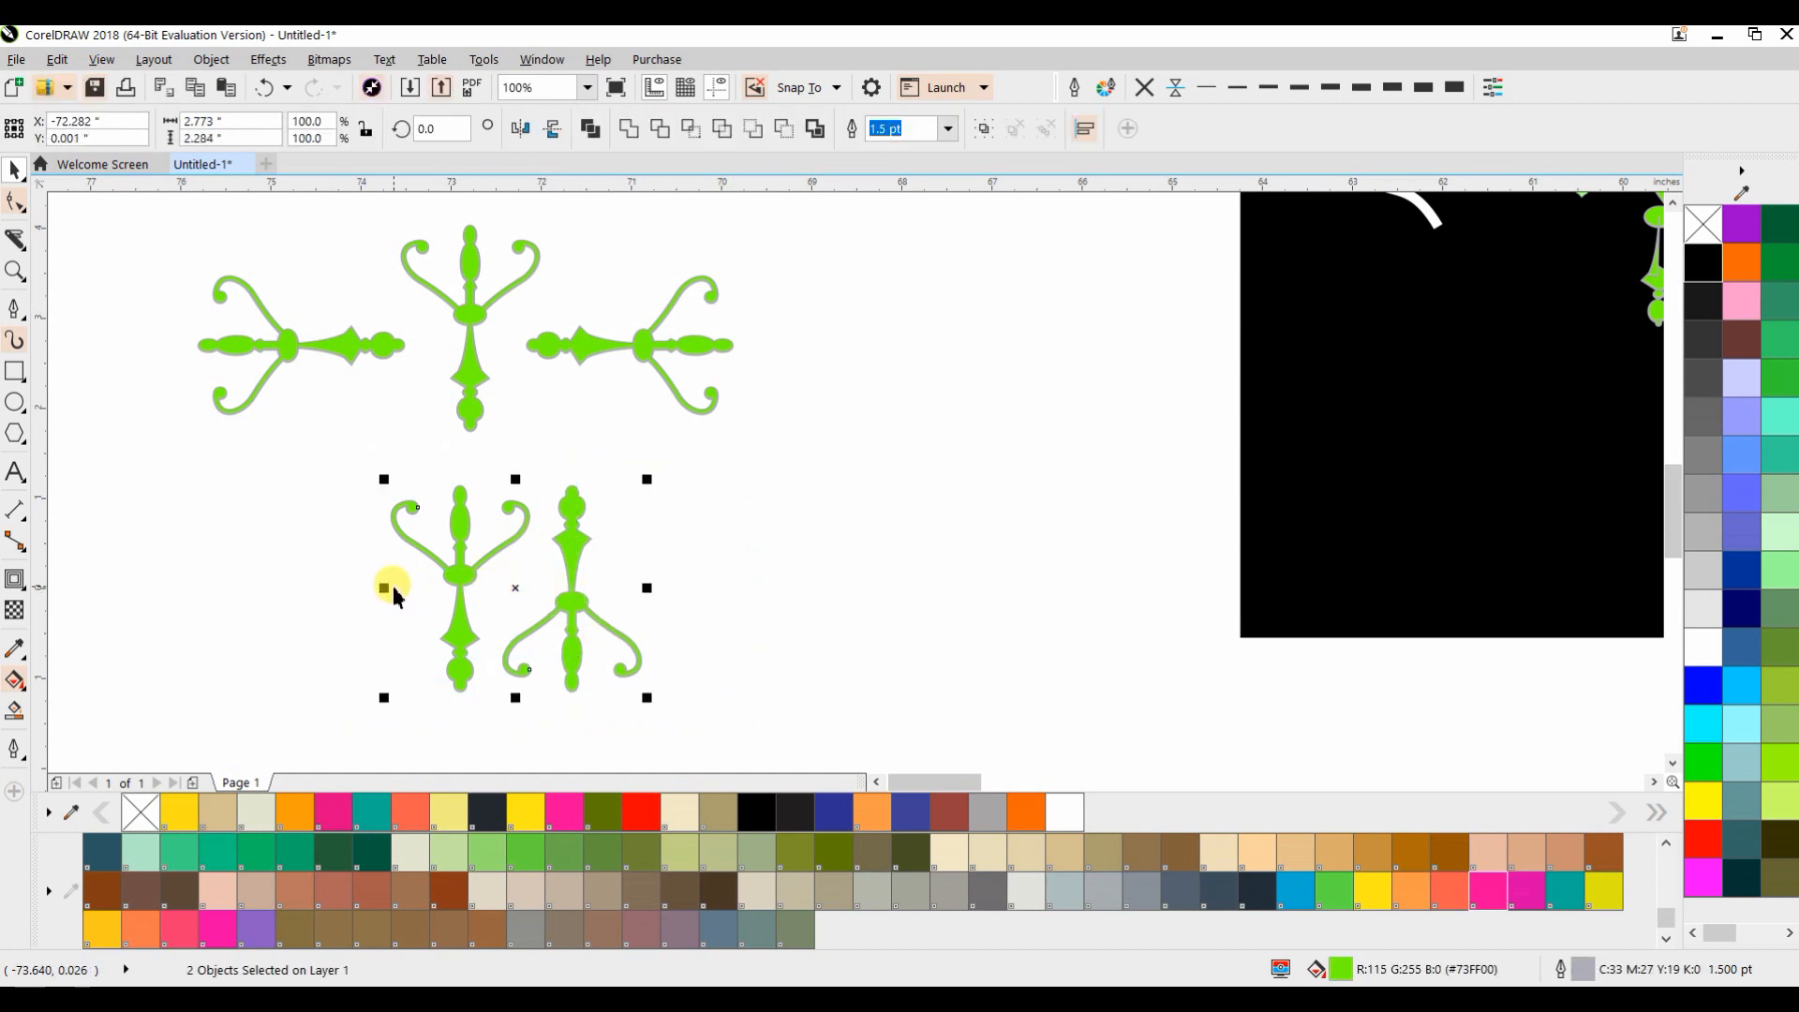
Move the upright and inverted ornament pair onto the page near the yellow ornament and scale it down
scroll(380, 534, "down", 2)
left_click_drag(466, 564, 930, 364)
scroll(127, 483, "down", 1)
scroll(929, 362, "up", 3)
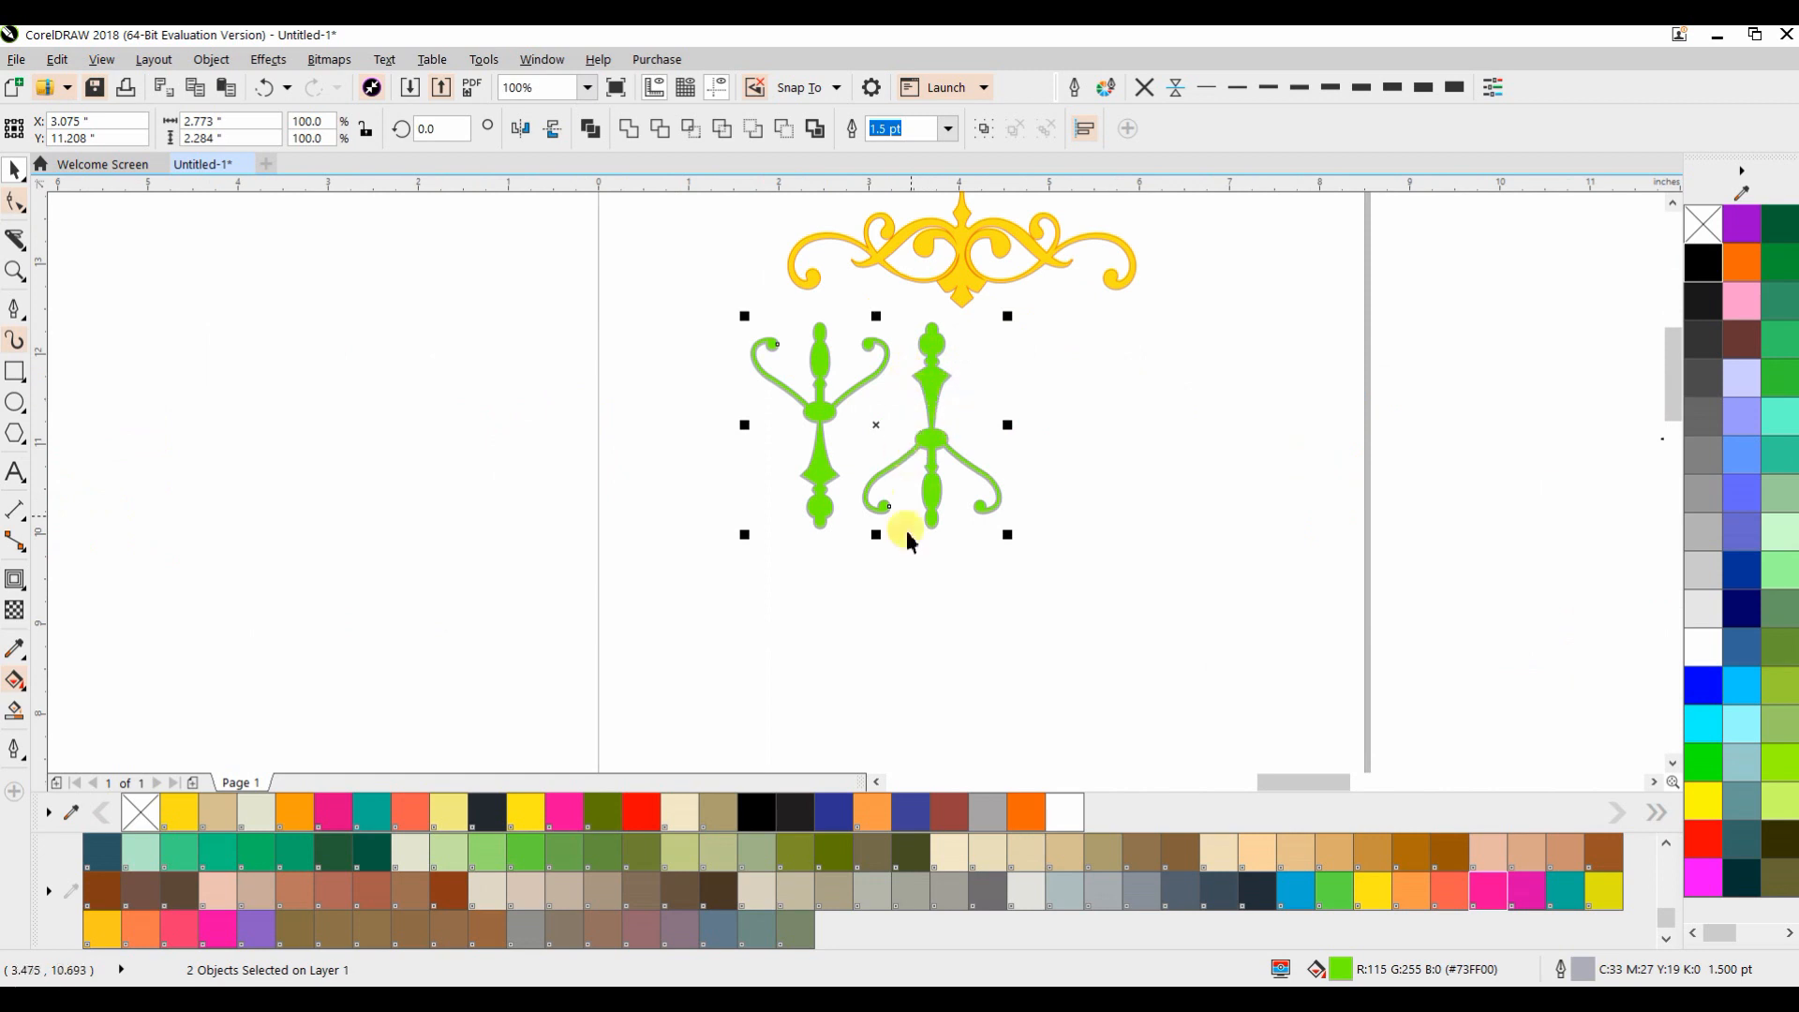
left_click_drag(1009, 543, 857, 532)
Duplicate the small ornament pair beside itself to the right of the yellow ornament and flip the copy horizontally
left_click_drag(826, 366, 935, 347)
right_click(935, 348)
key("Escape")
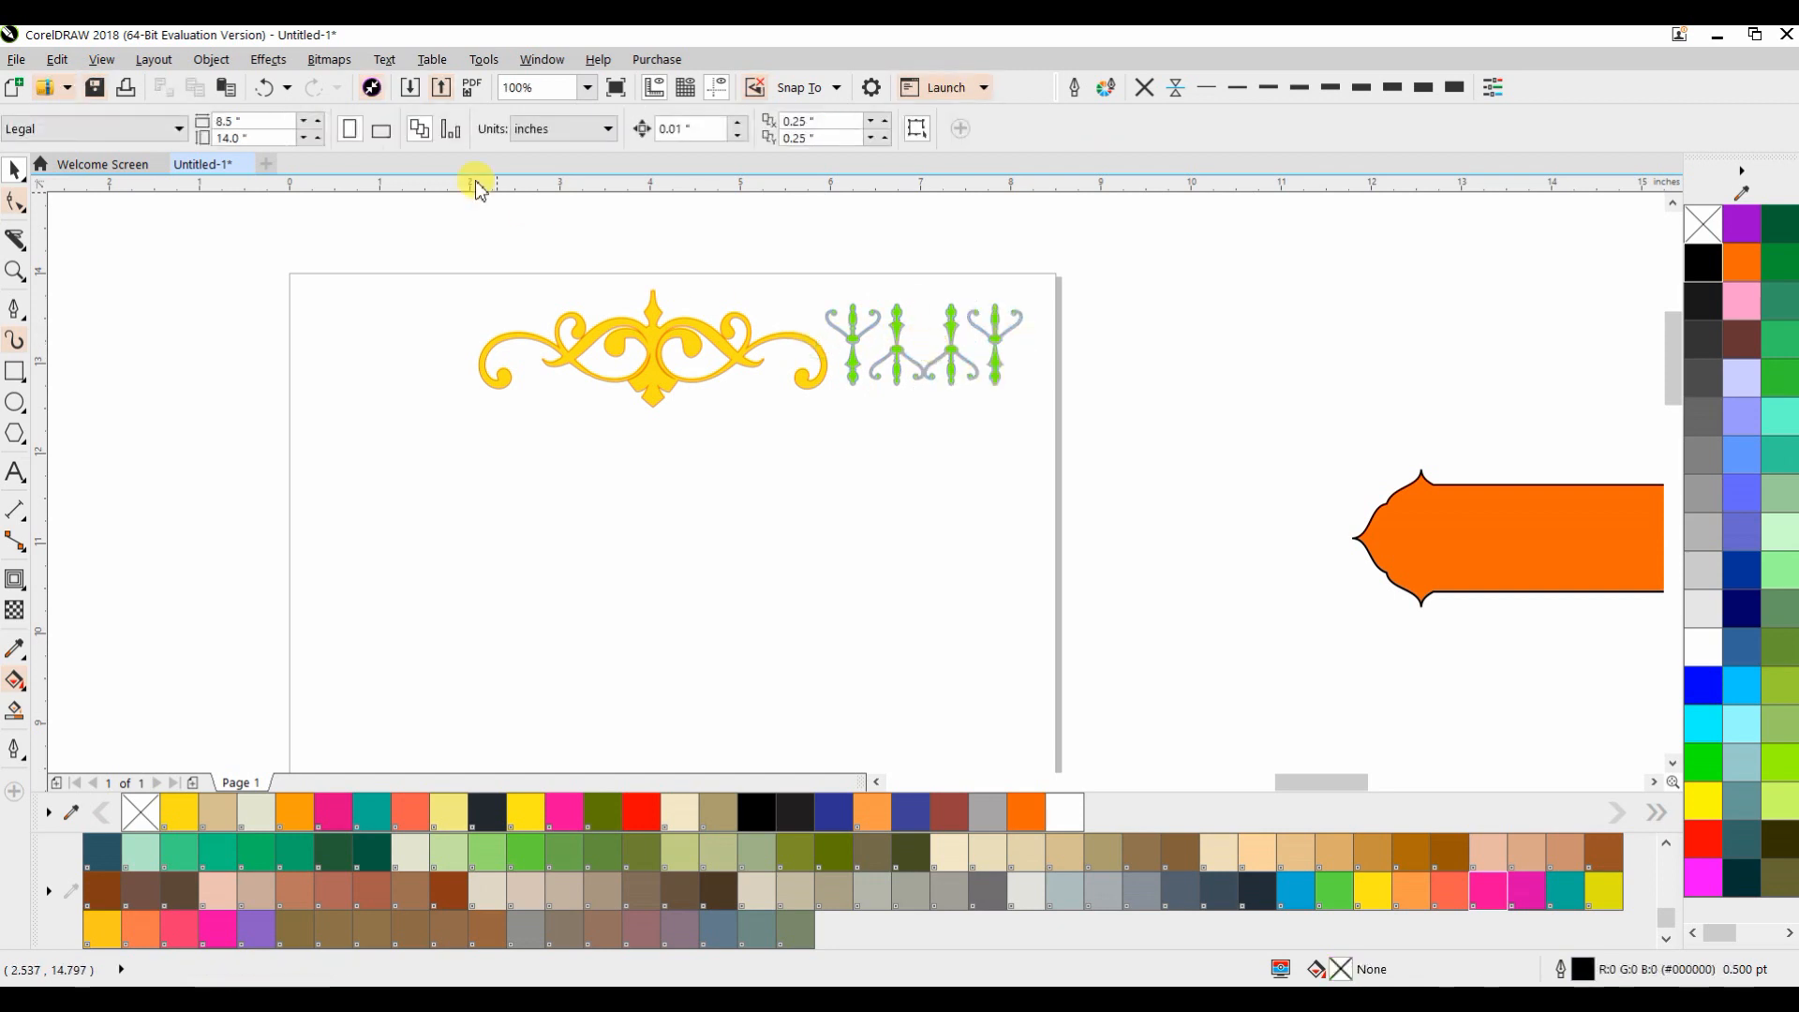
left_click(520, 131)
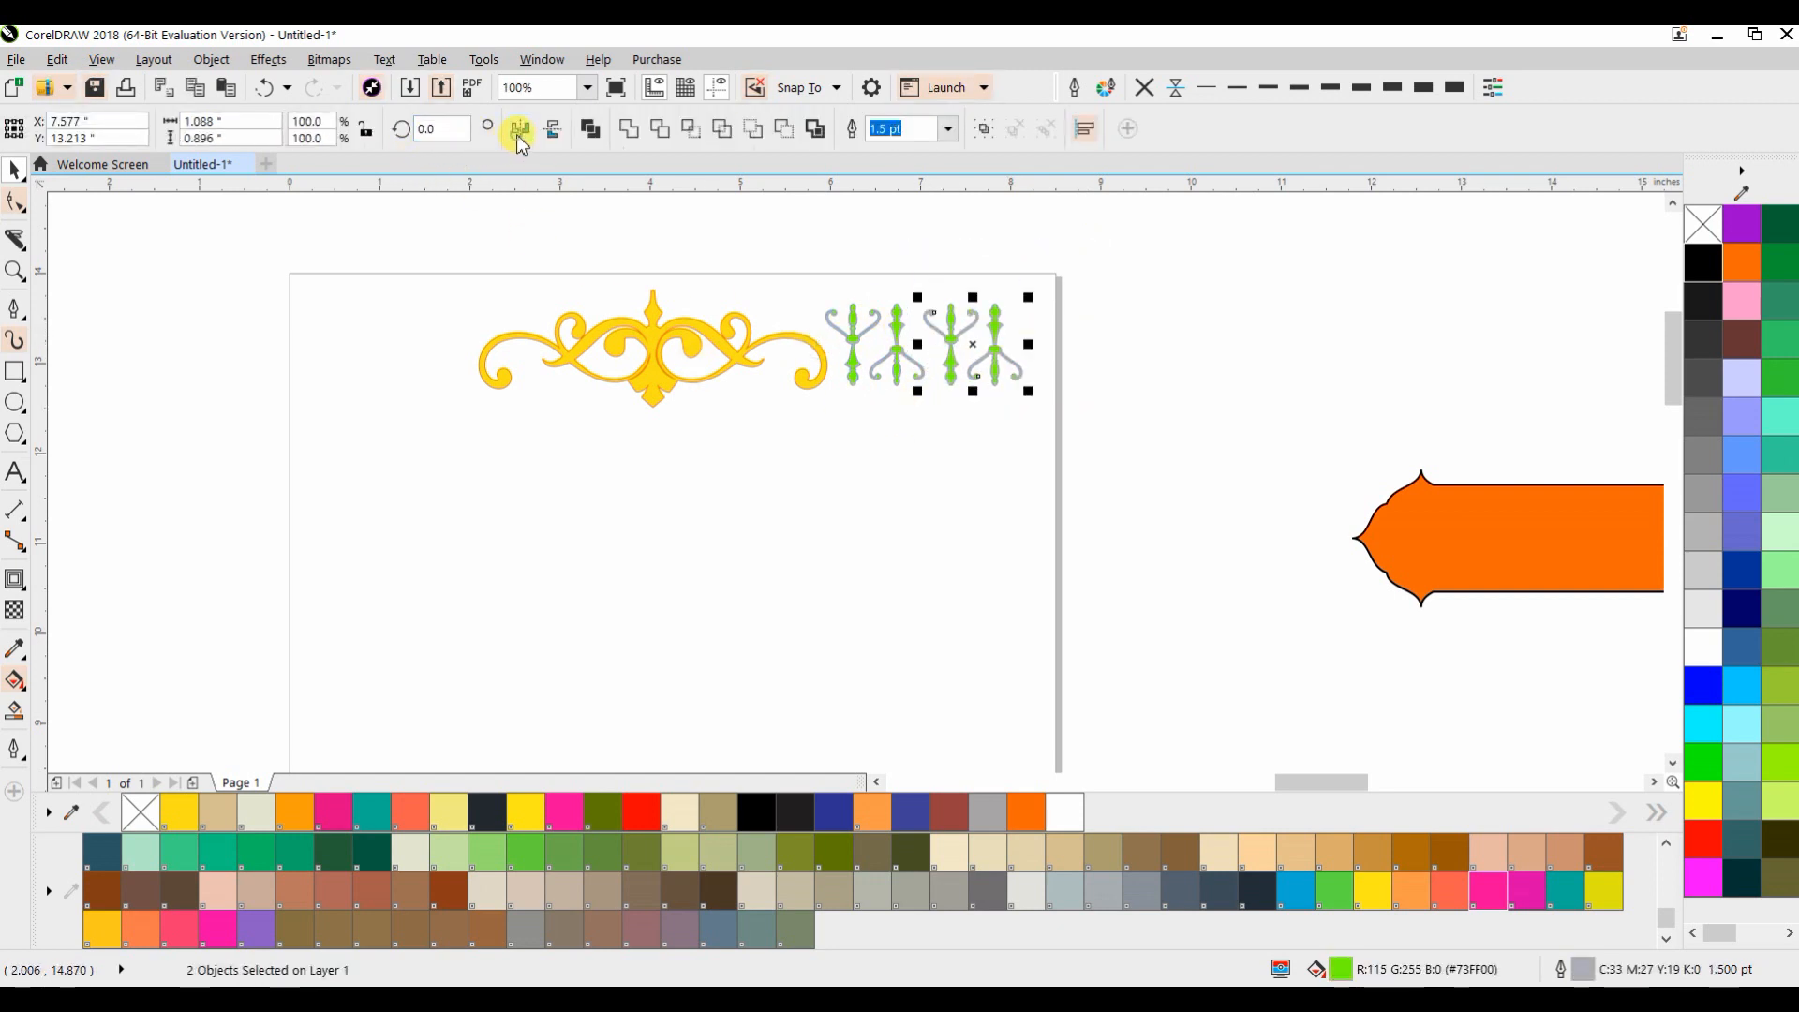
Copy the four small green ornaments to the left of the yellow ornament and mirror the copy horizontally
left_click_drag(1123, 267, 817, 426)
left_click_drag(981, 361, 452, 371)
left_click(520, 129)
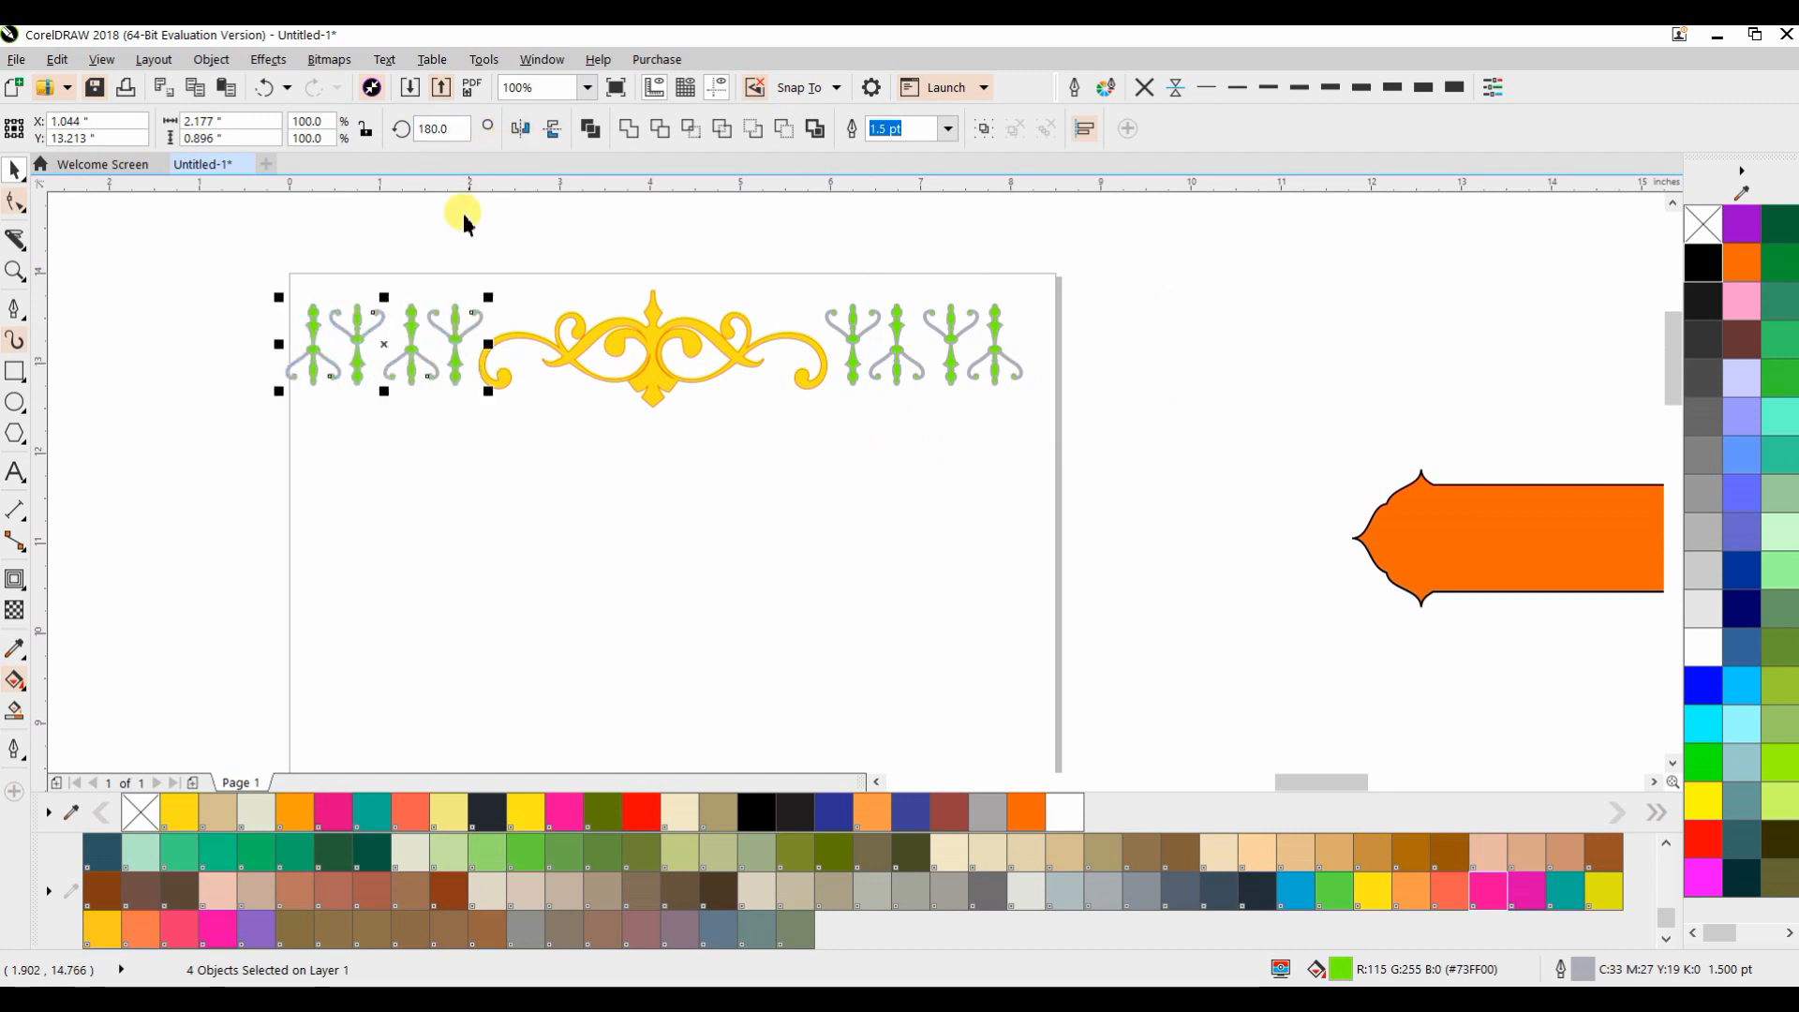
Align the tops of the yellow ornament and all eight green ornaments and group them
left_click(240, 398)
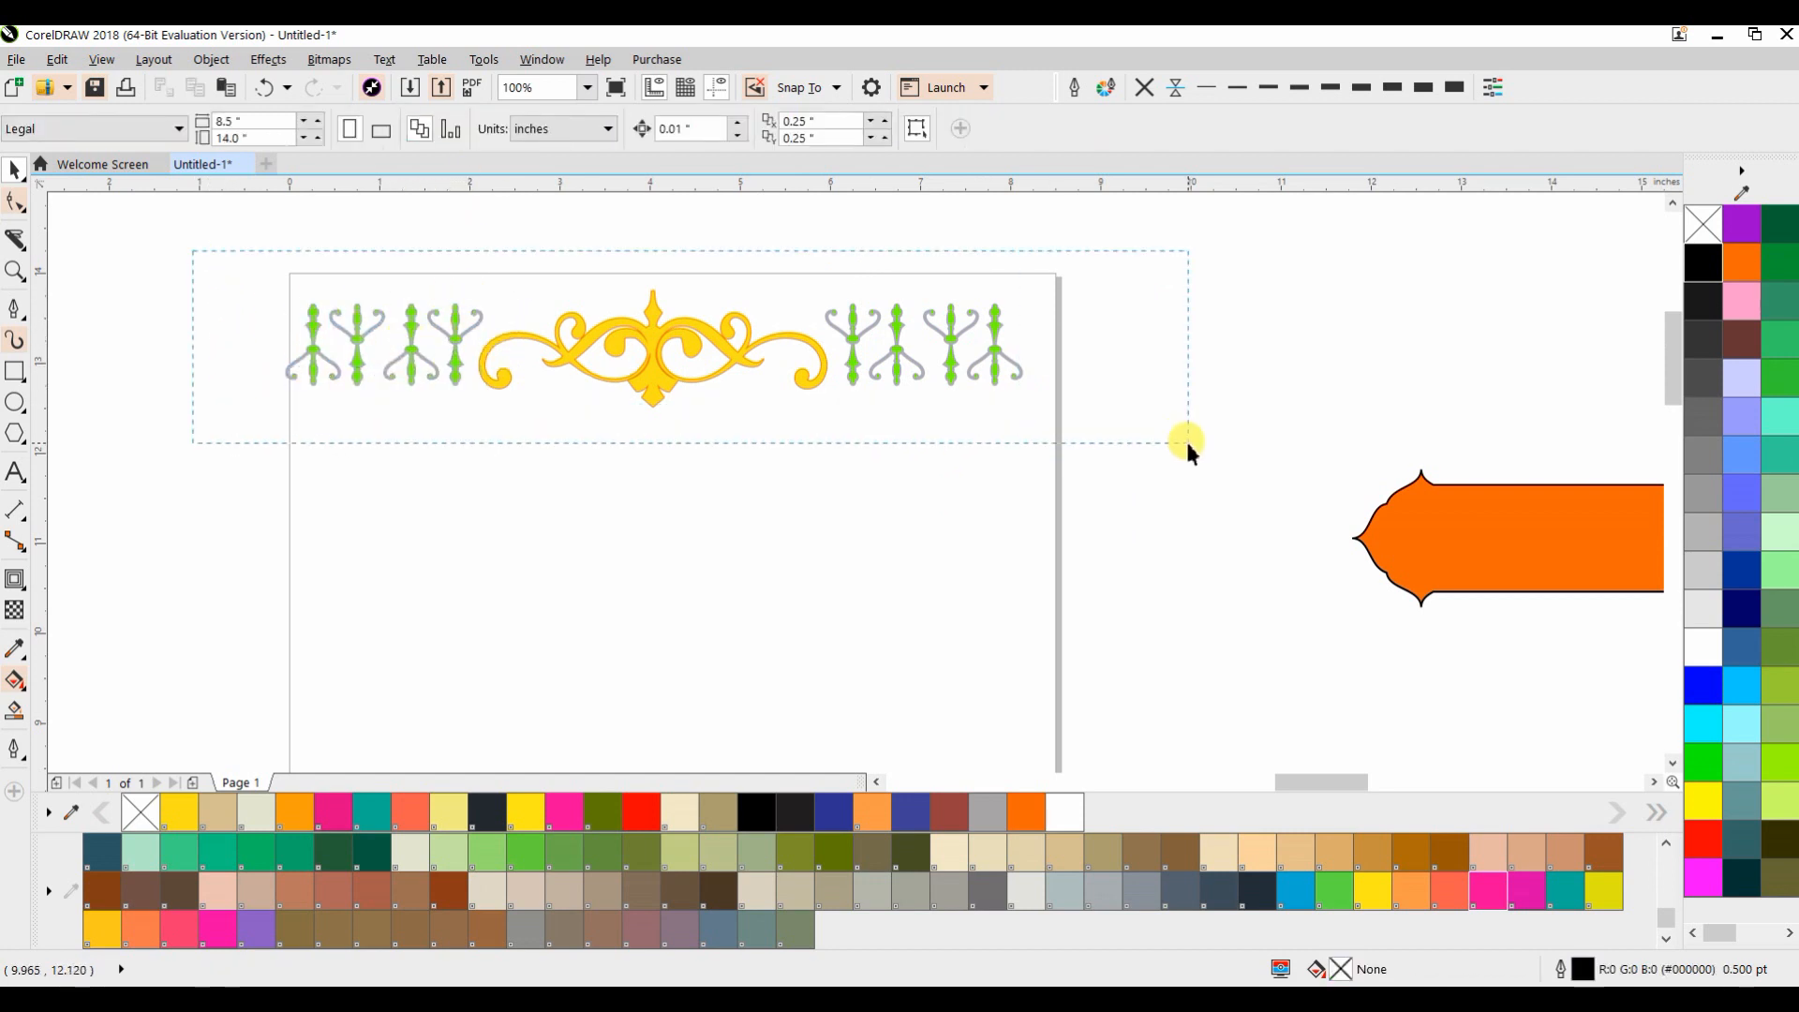
left_click_drag(1186, 442, 1182, 441)
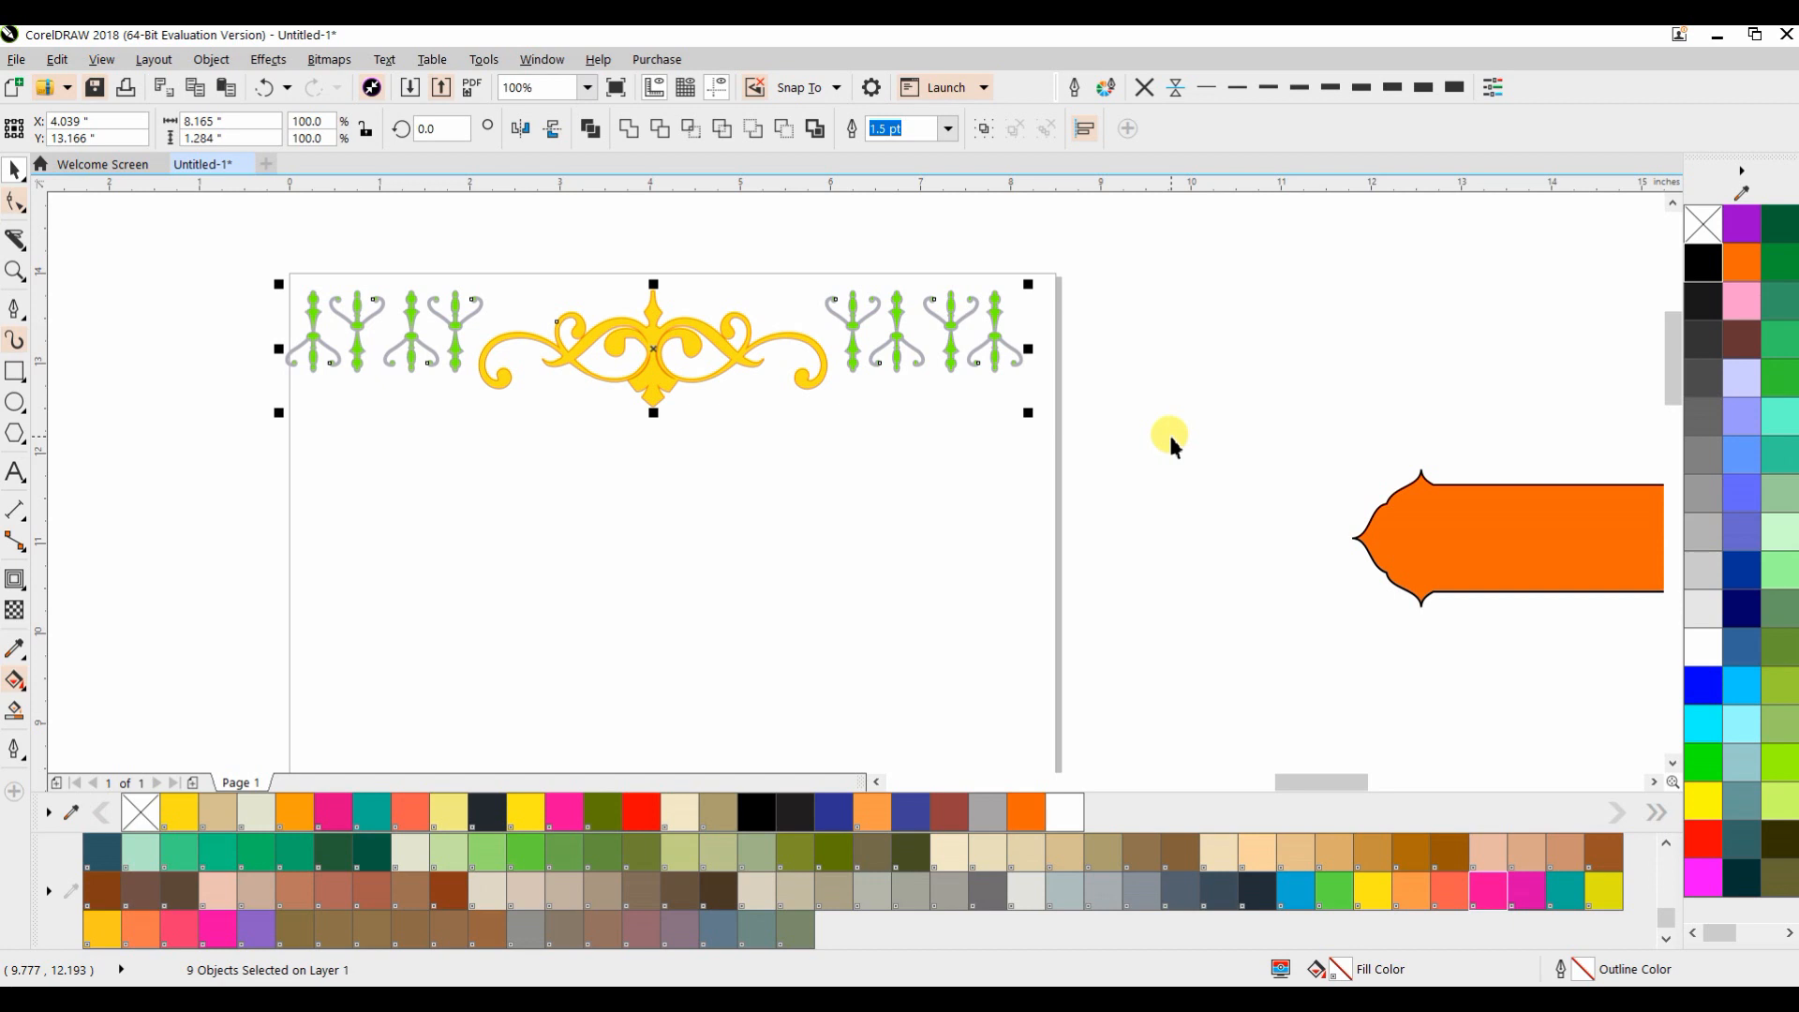
key("ctrl+g")
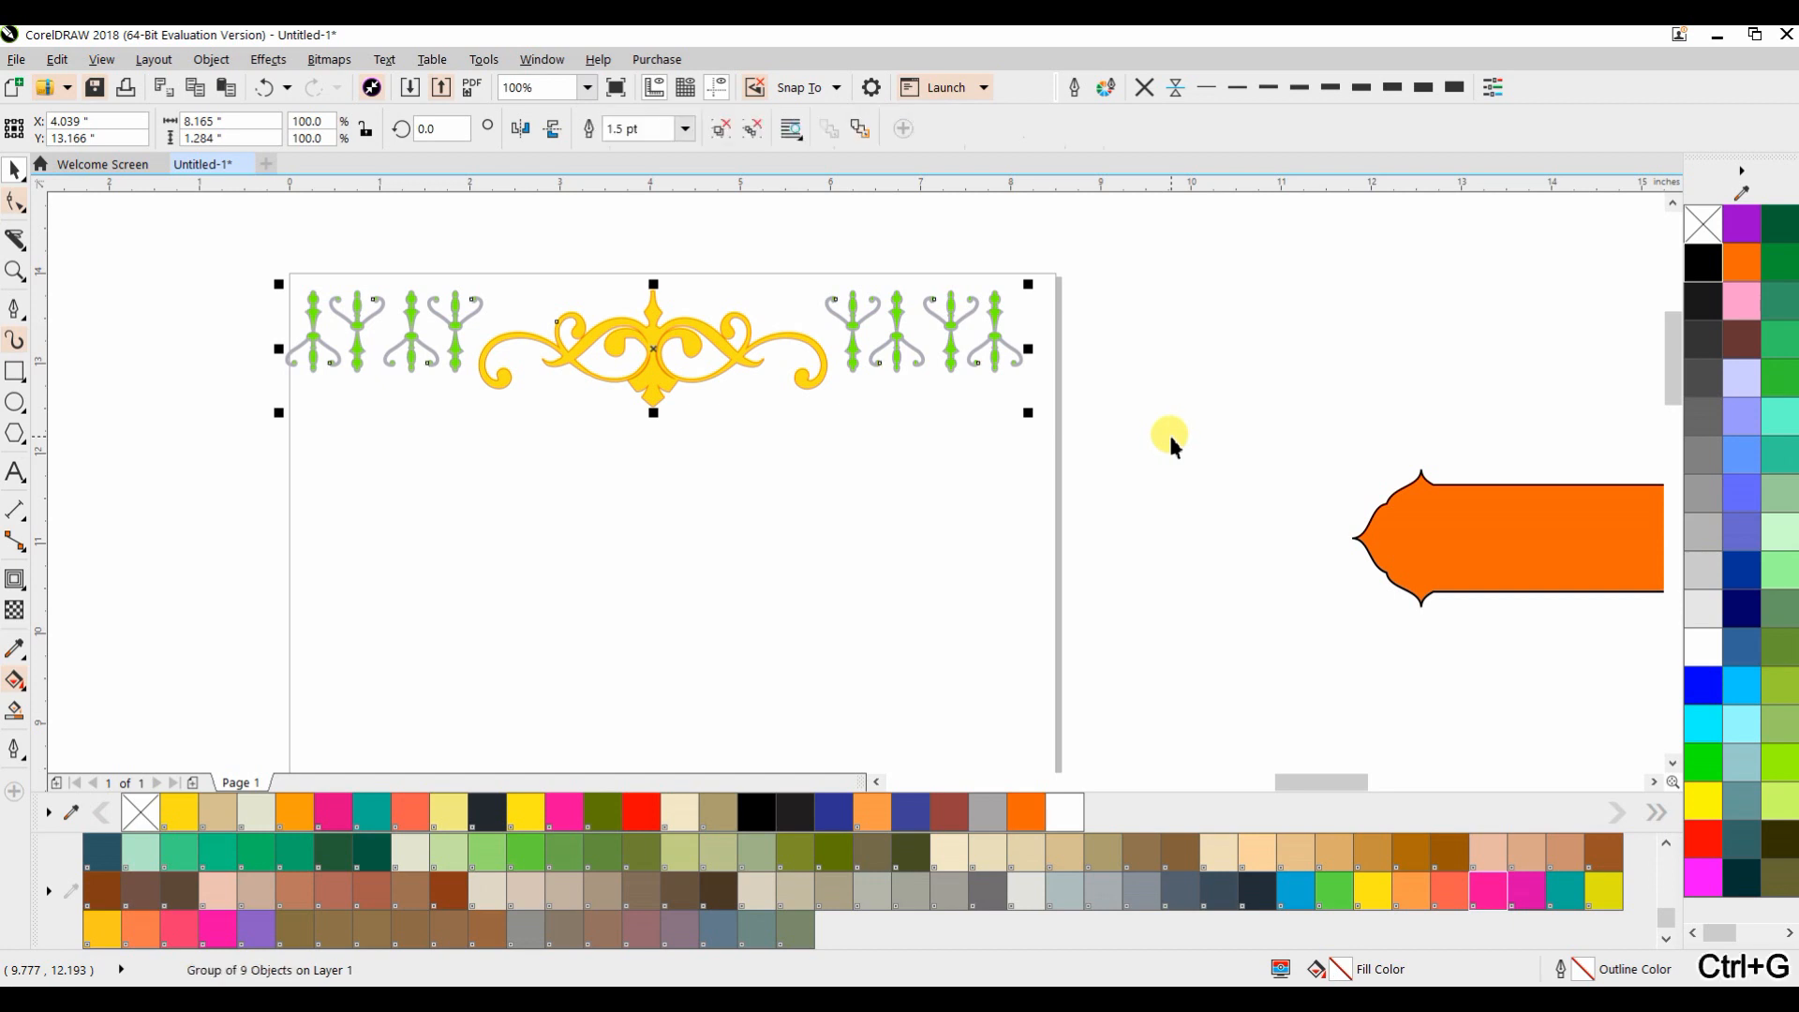
Add a page-sized rectangle of 8.5 by 14 inches
left_click(241, 412)
double_click(13, 375)
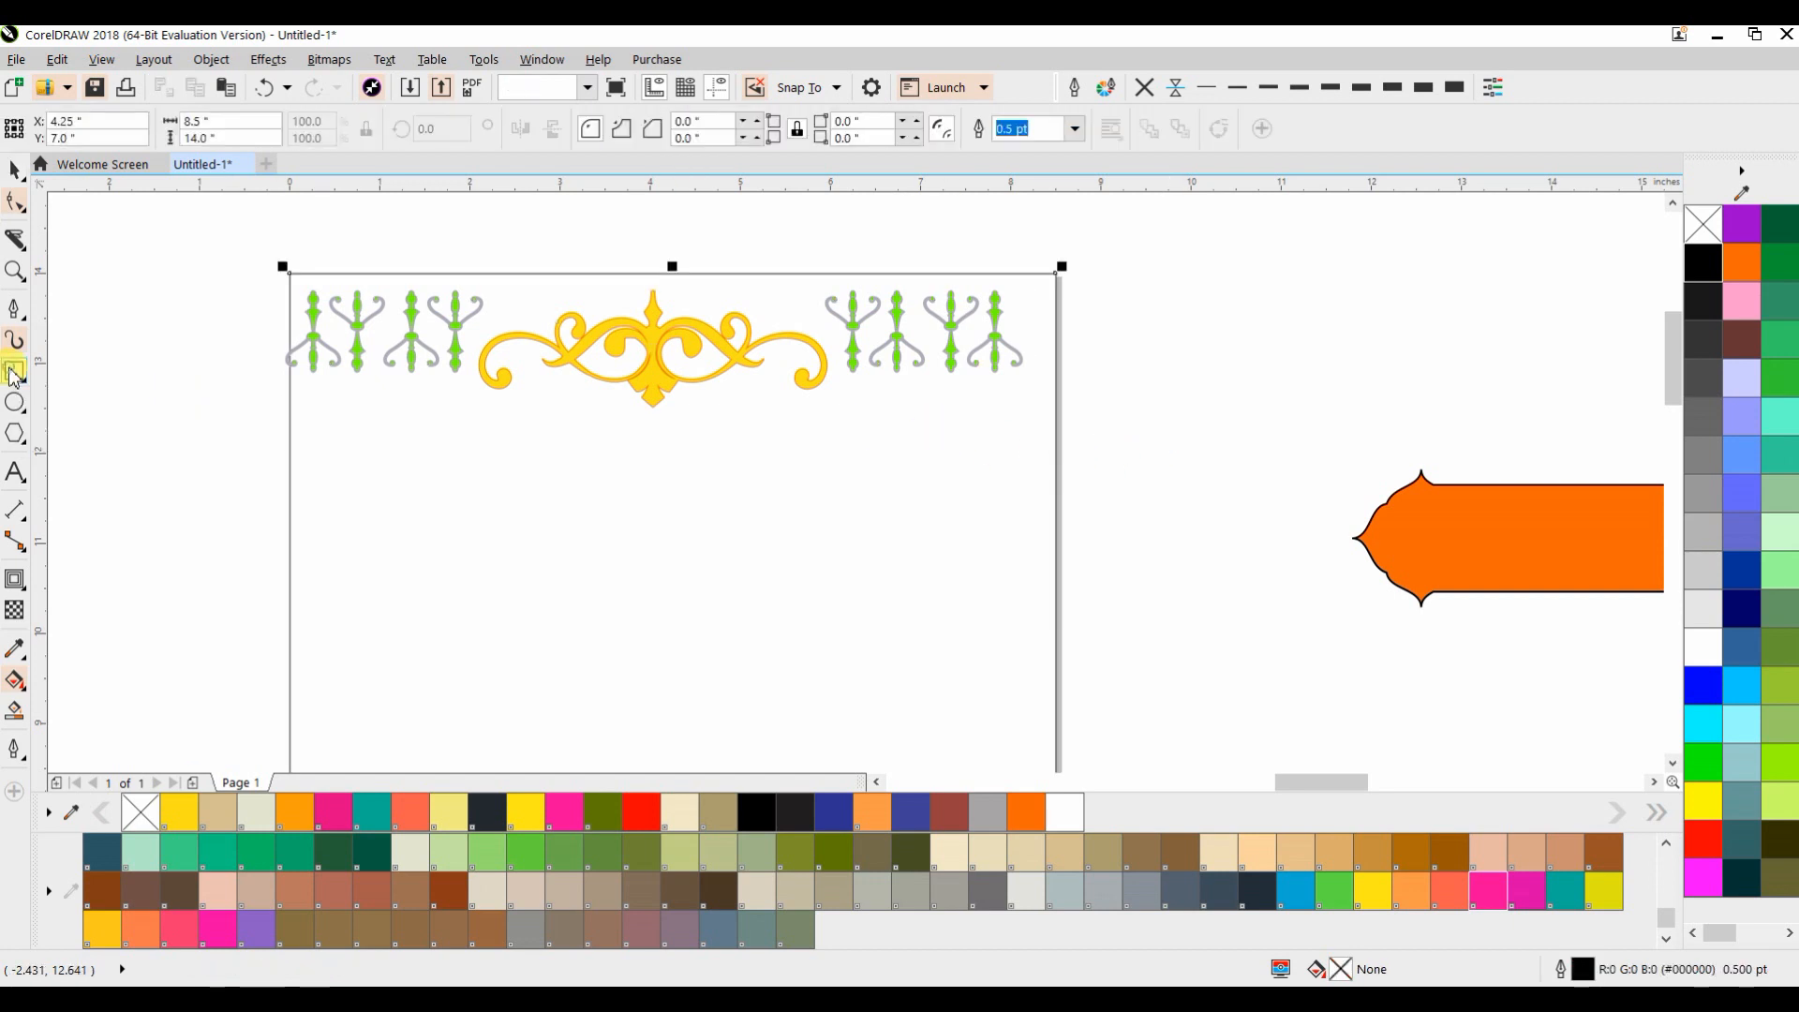
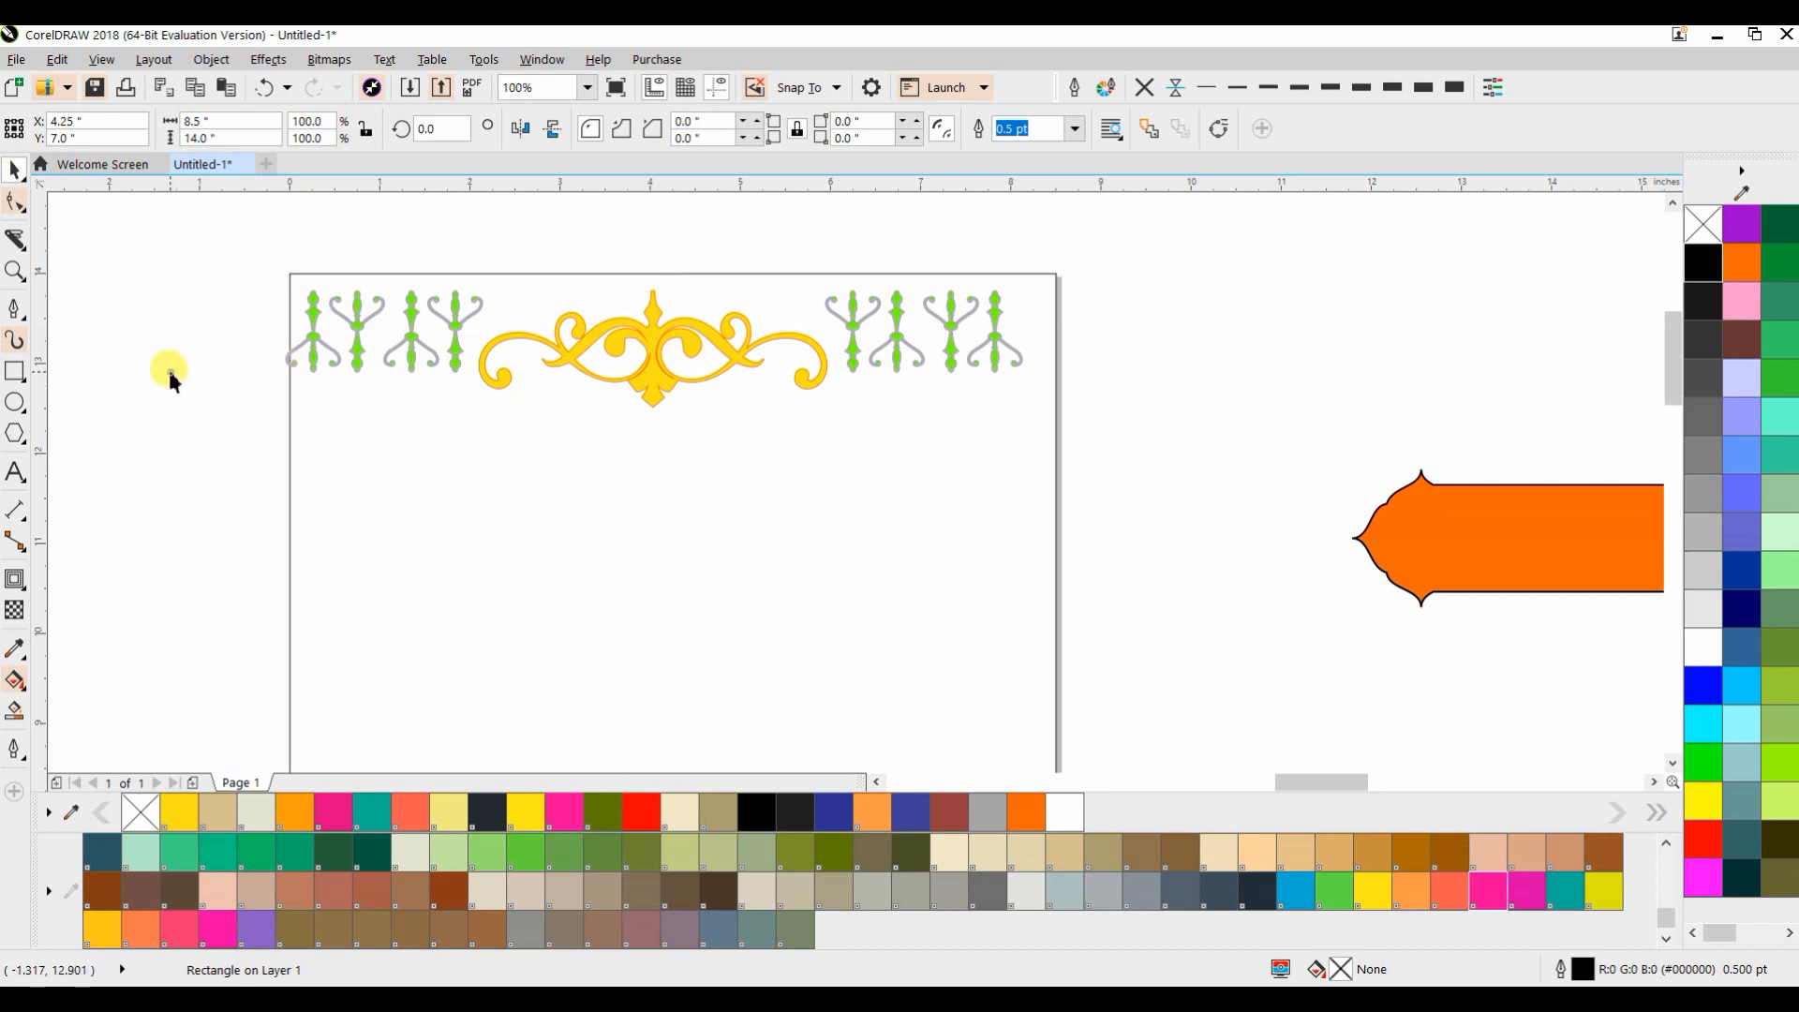
Center the grouped ornament header horizontally on the page-sized rectangle
left_click(314, 345)
left_click(546, 533, "shift")
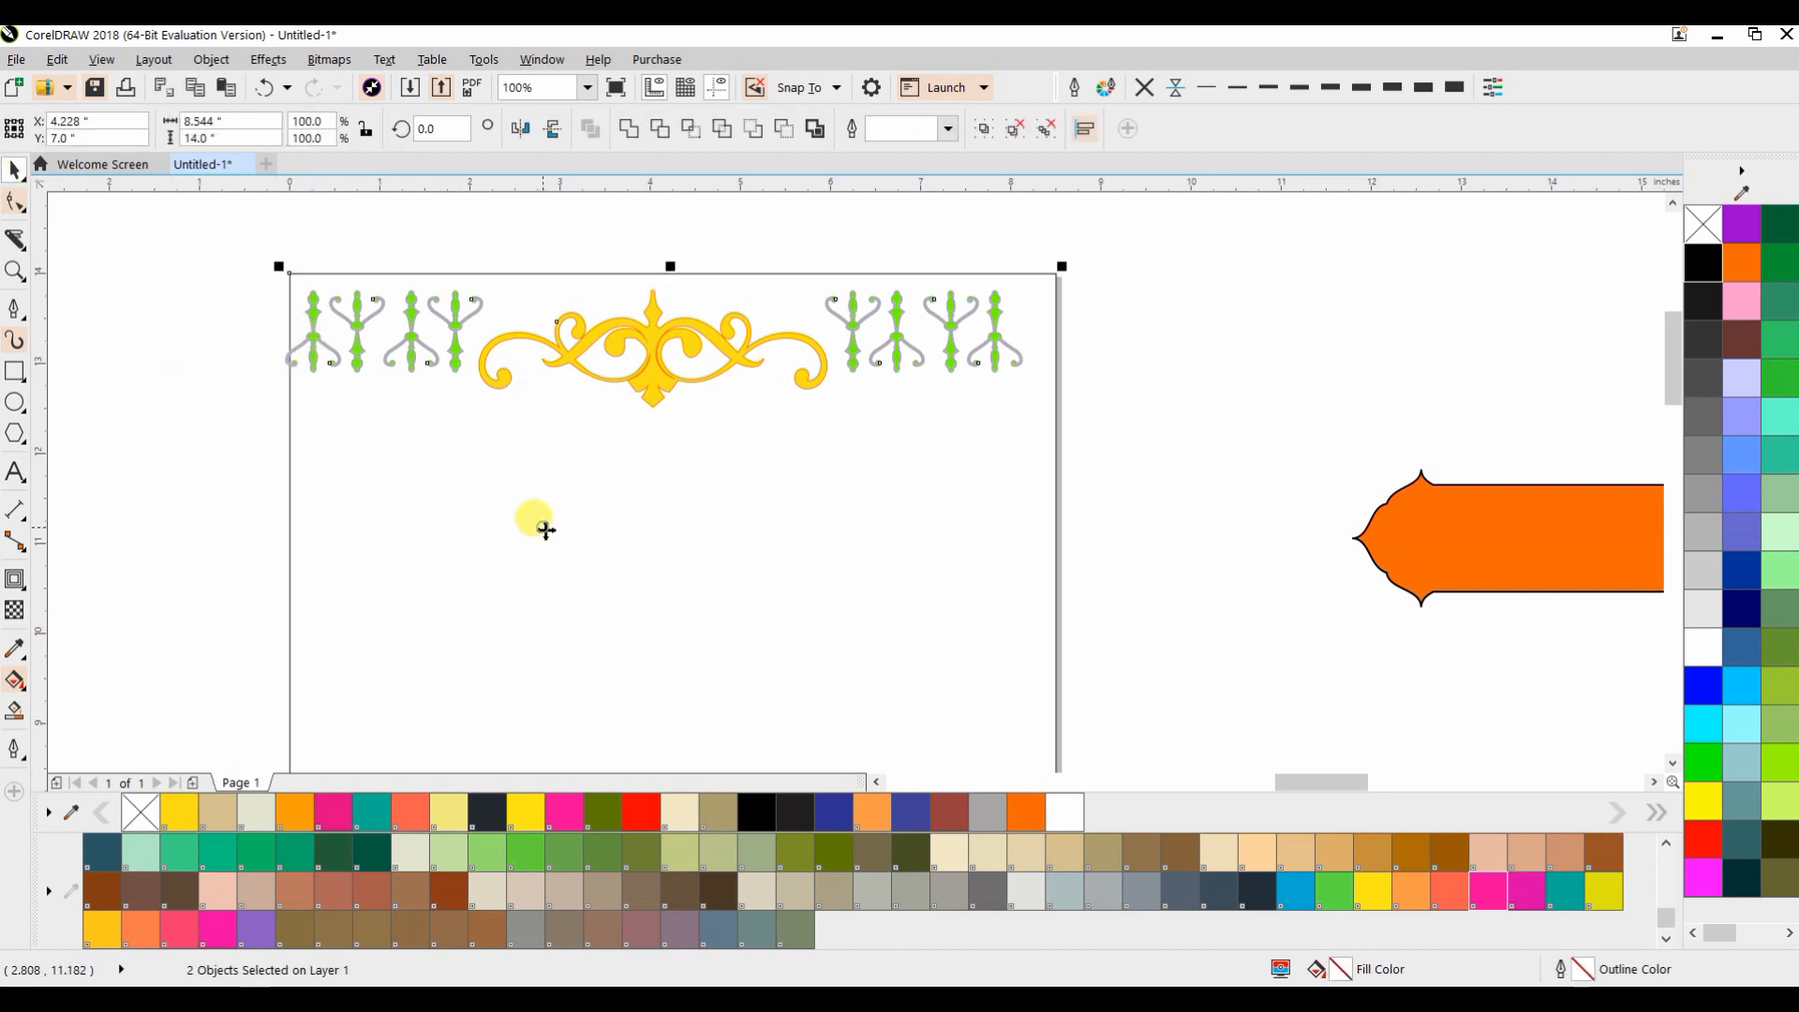
key("c")
left_click(1157, 434)
Ungroup the ornament header and remove the outlines from the green ornaments on both sides of the yellow one
left_click(965, 350)
left_click(1023, 337, "ctrl")
left_click(1094, 308)
left_click(863, 345)
left_click(866, 325)
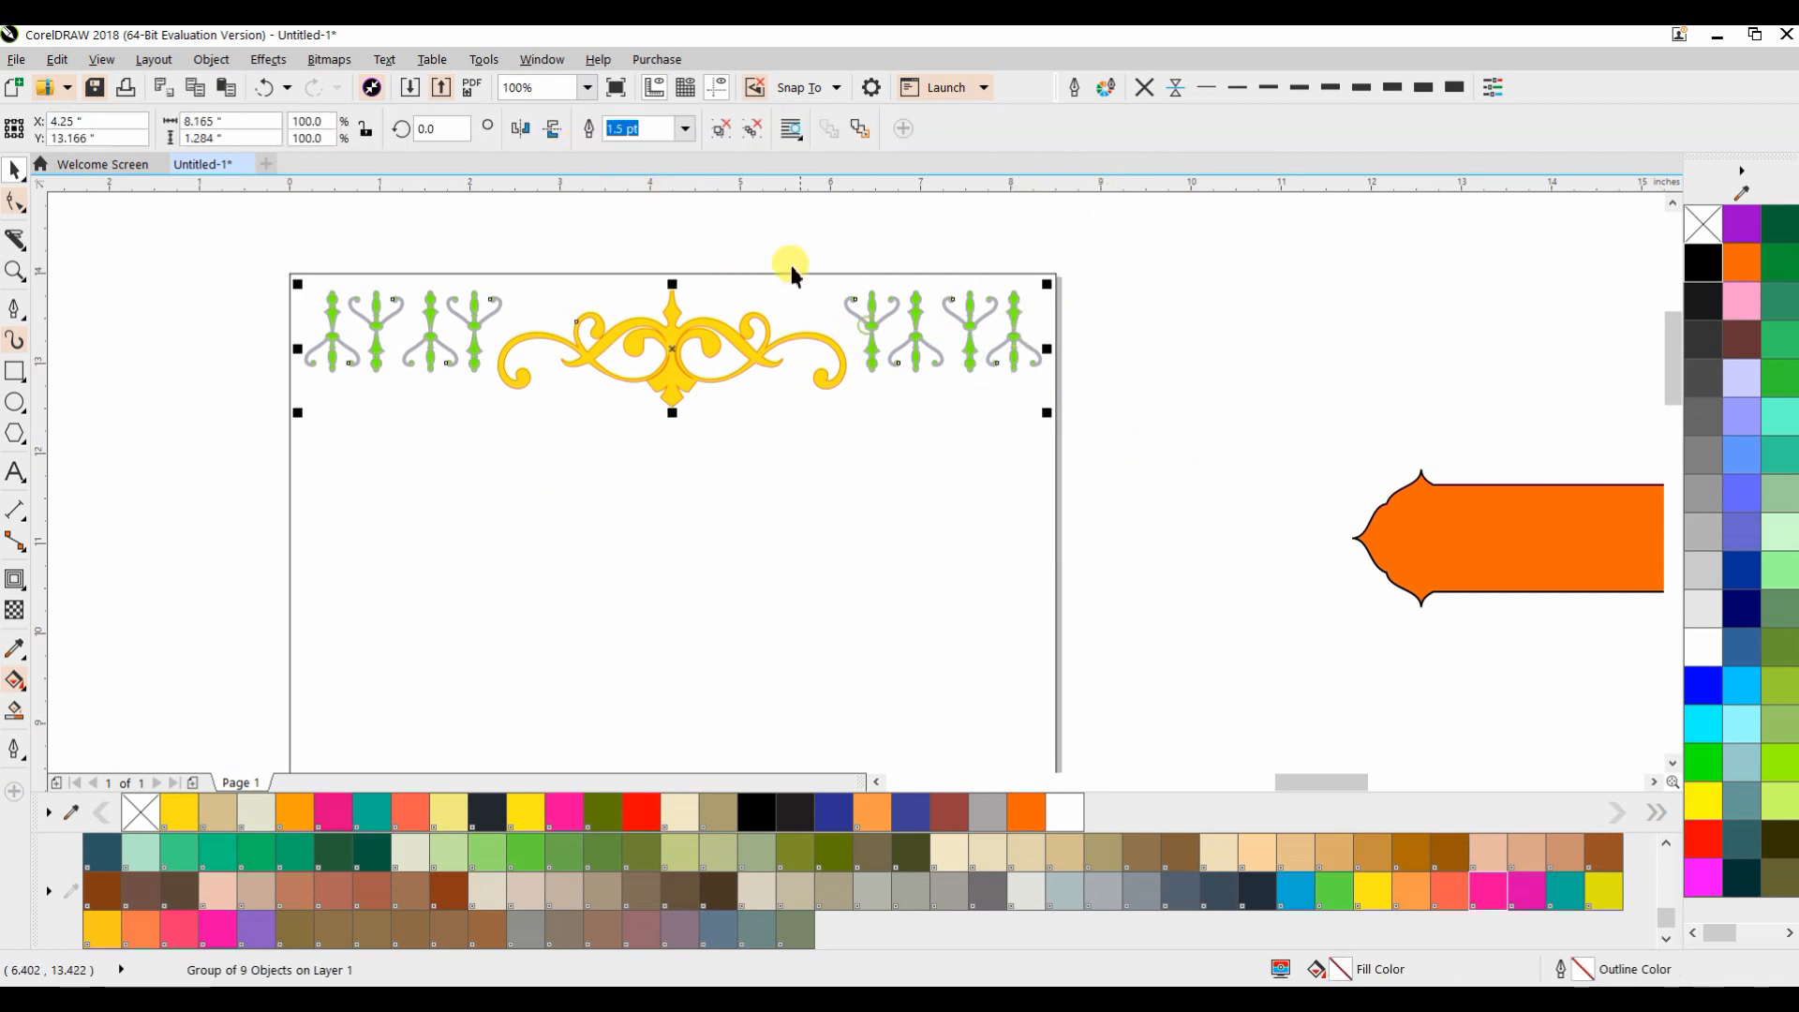
left_click(732, 136)
left_click_drag(1150, 233, 825, 476)
left_click(1144, 87)
left_click_drag(213, 248, 441, 401)
left_click_drag(502, 480, 503, 477)
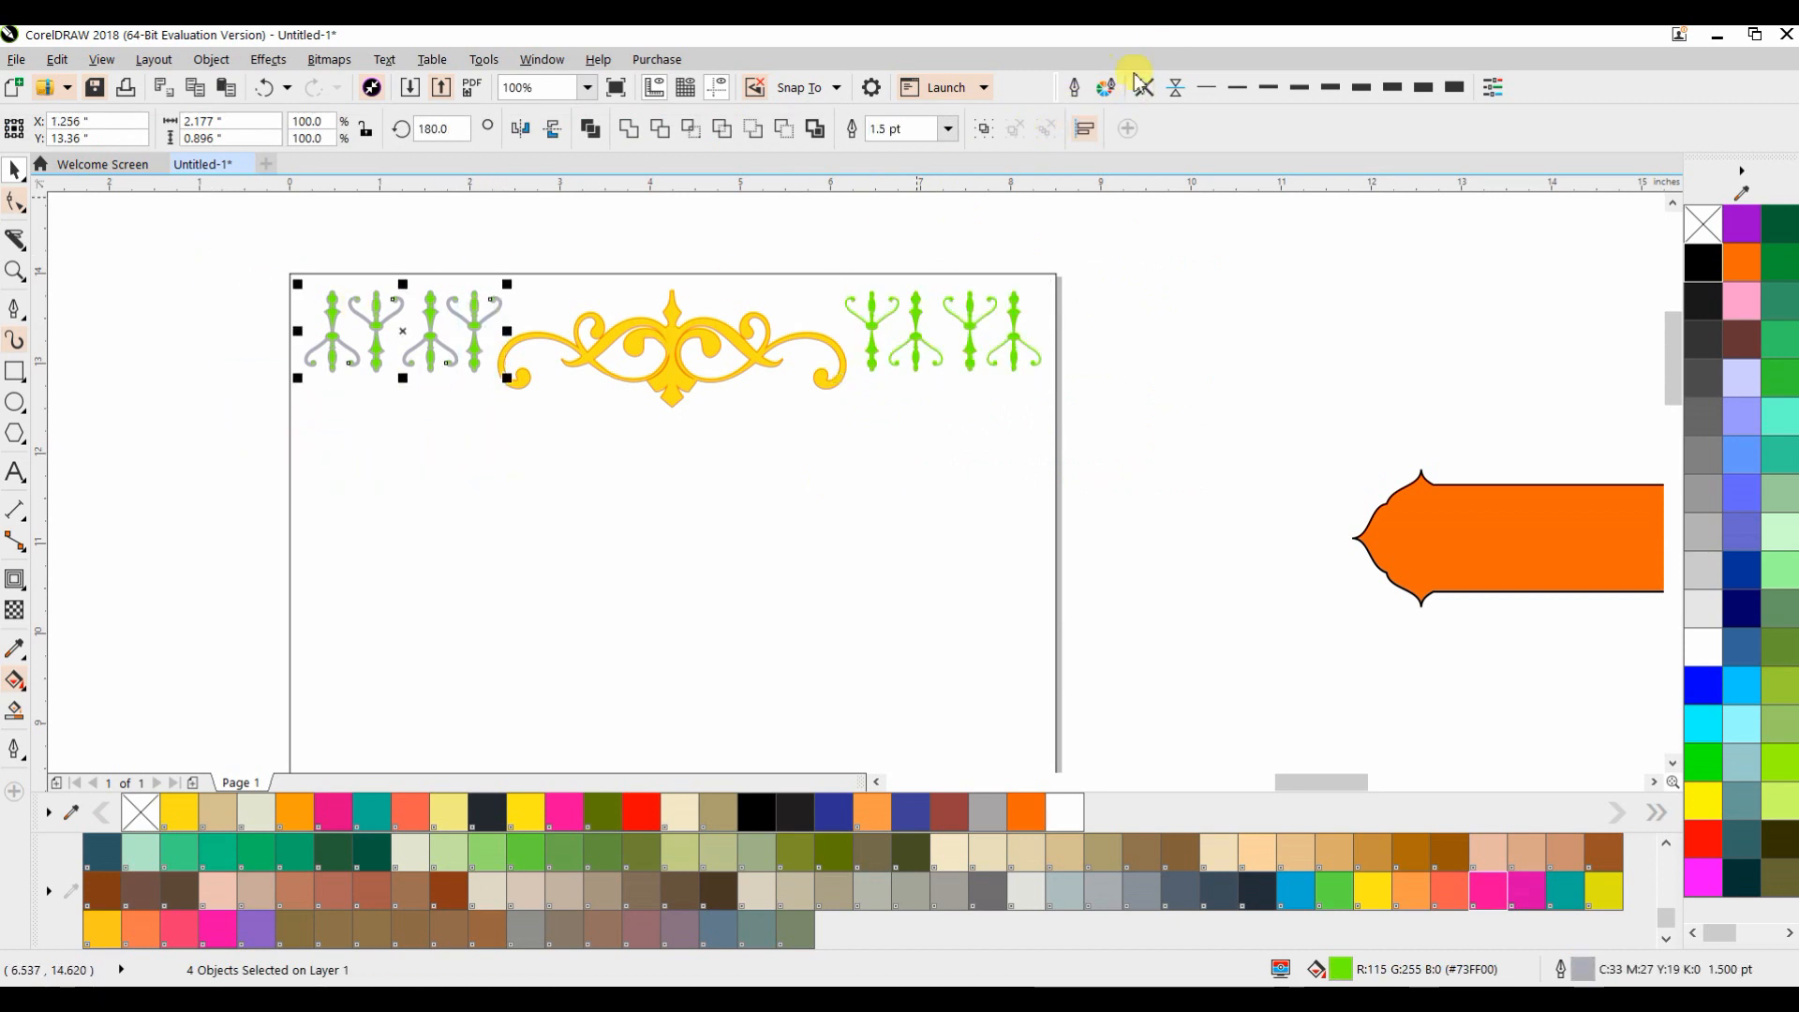
left_click(1144, 88)
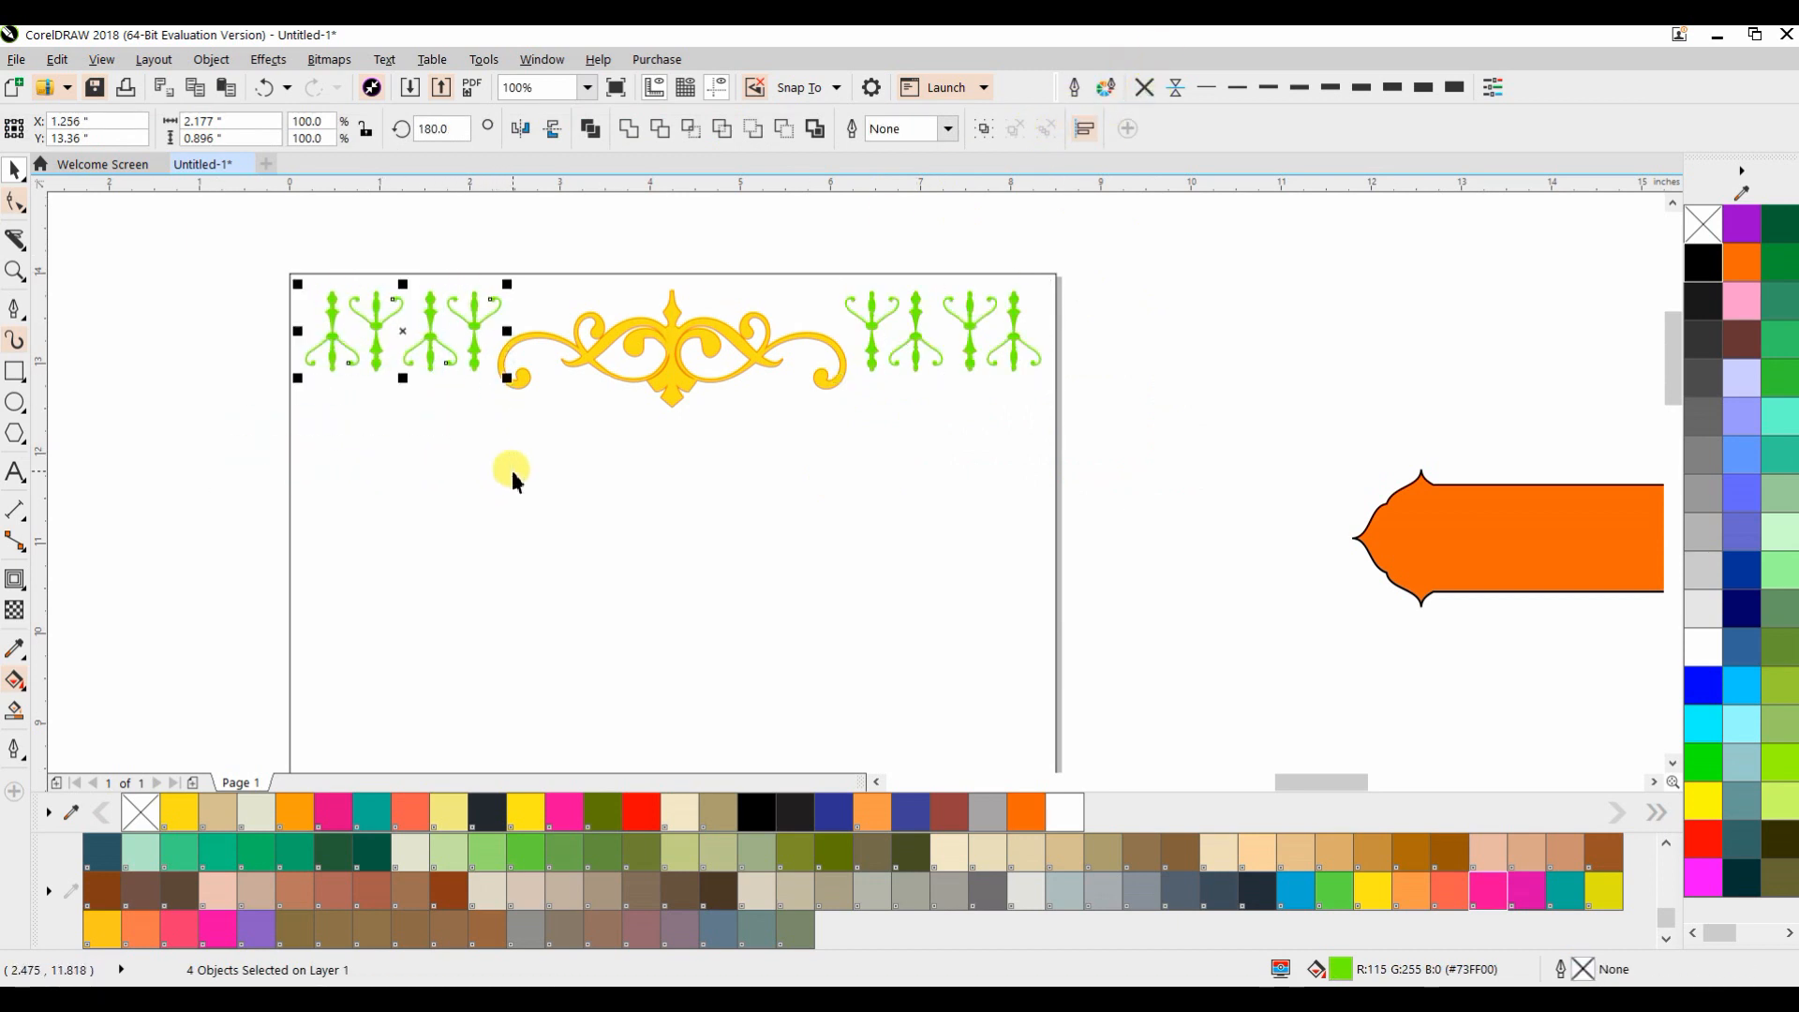
Group the four left green ornaments together and the four right green ornaments together
key("ctrl+g")
left_click_drag(1119, 230, 817, 457)
key("ctrl+g")
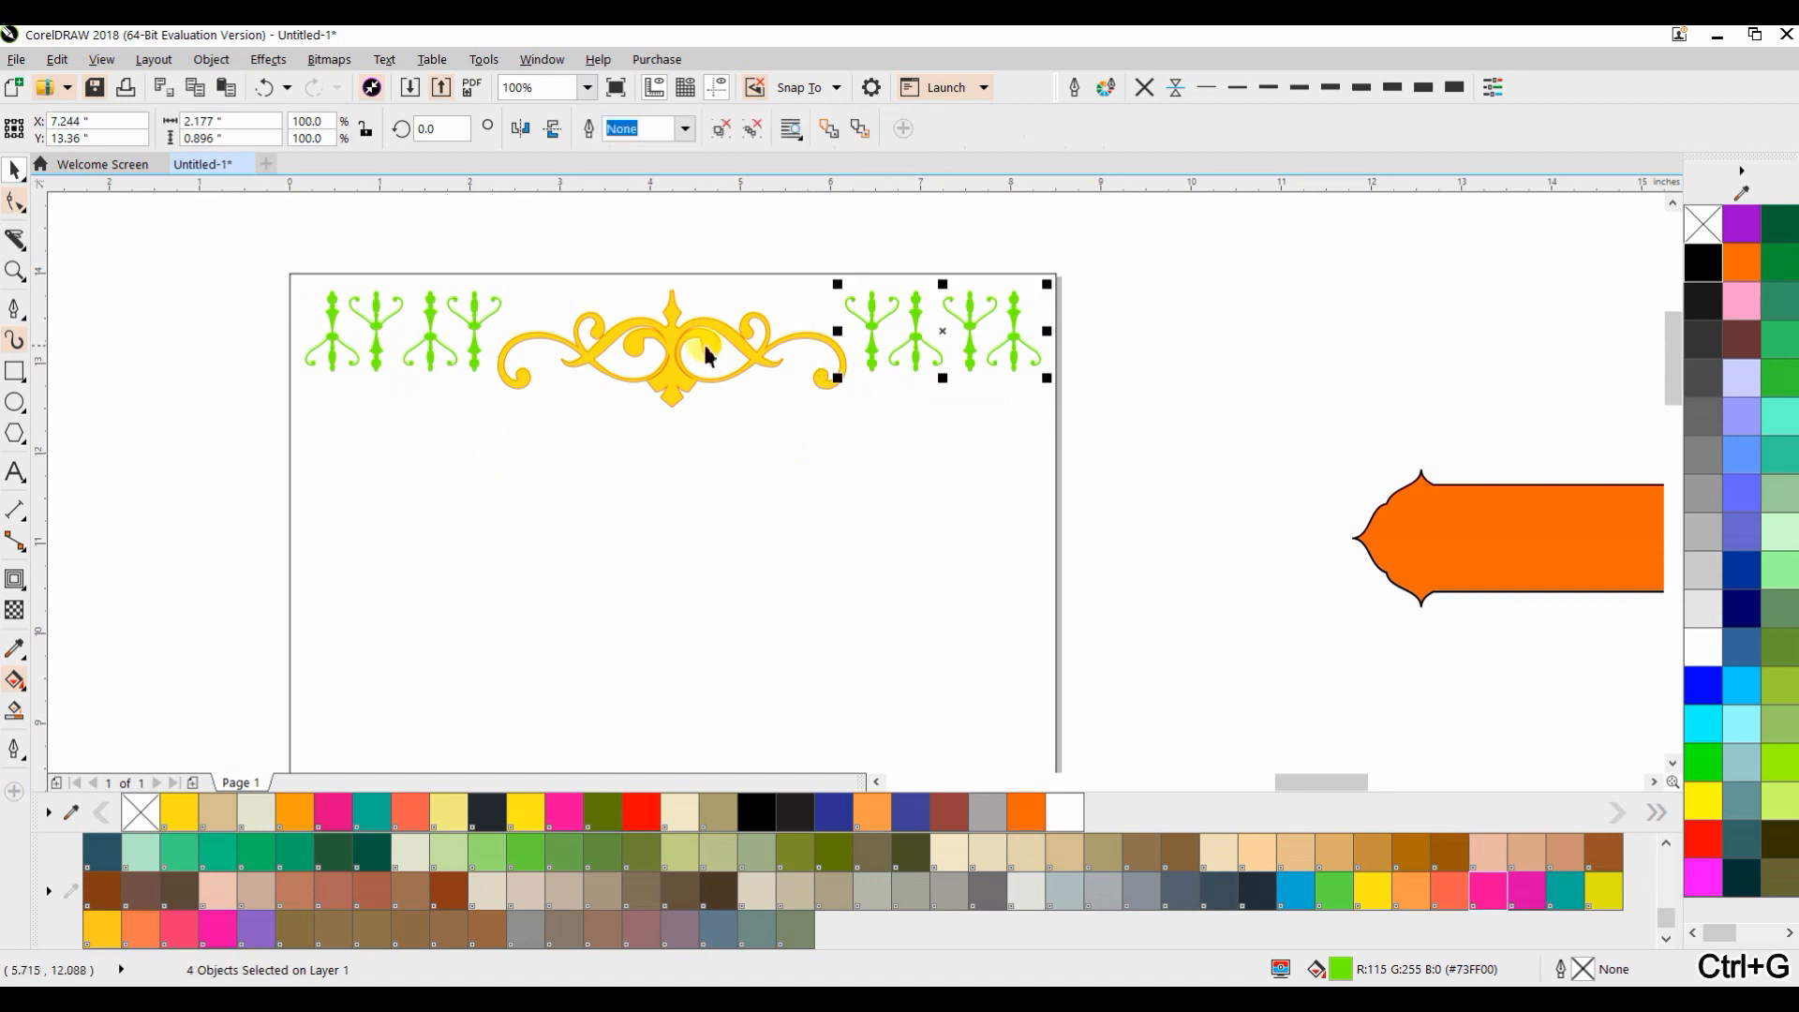
Fill the page-sized rectangle with black
left_click(402, 418)
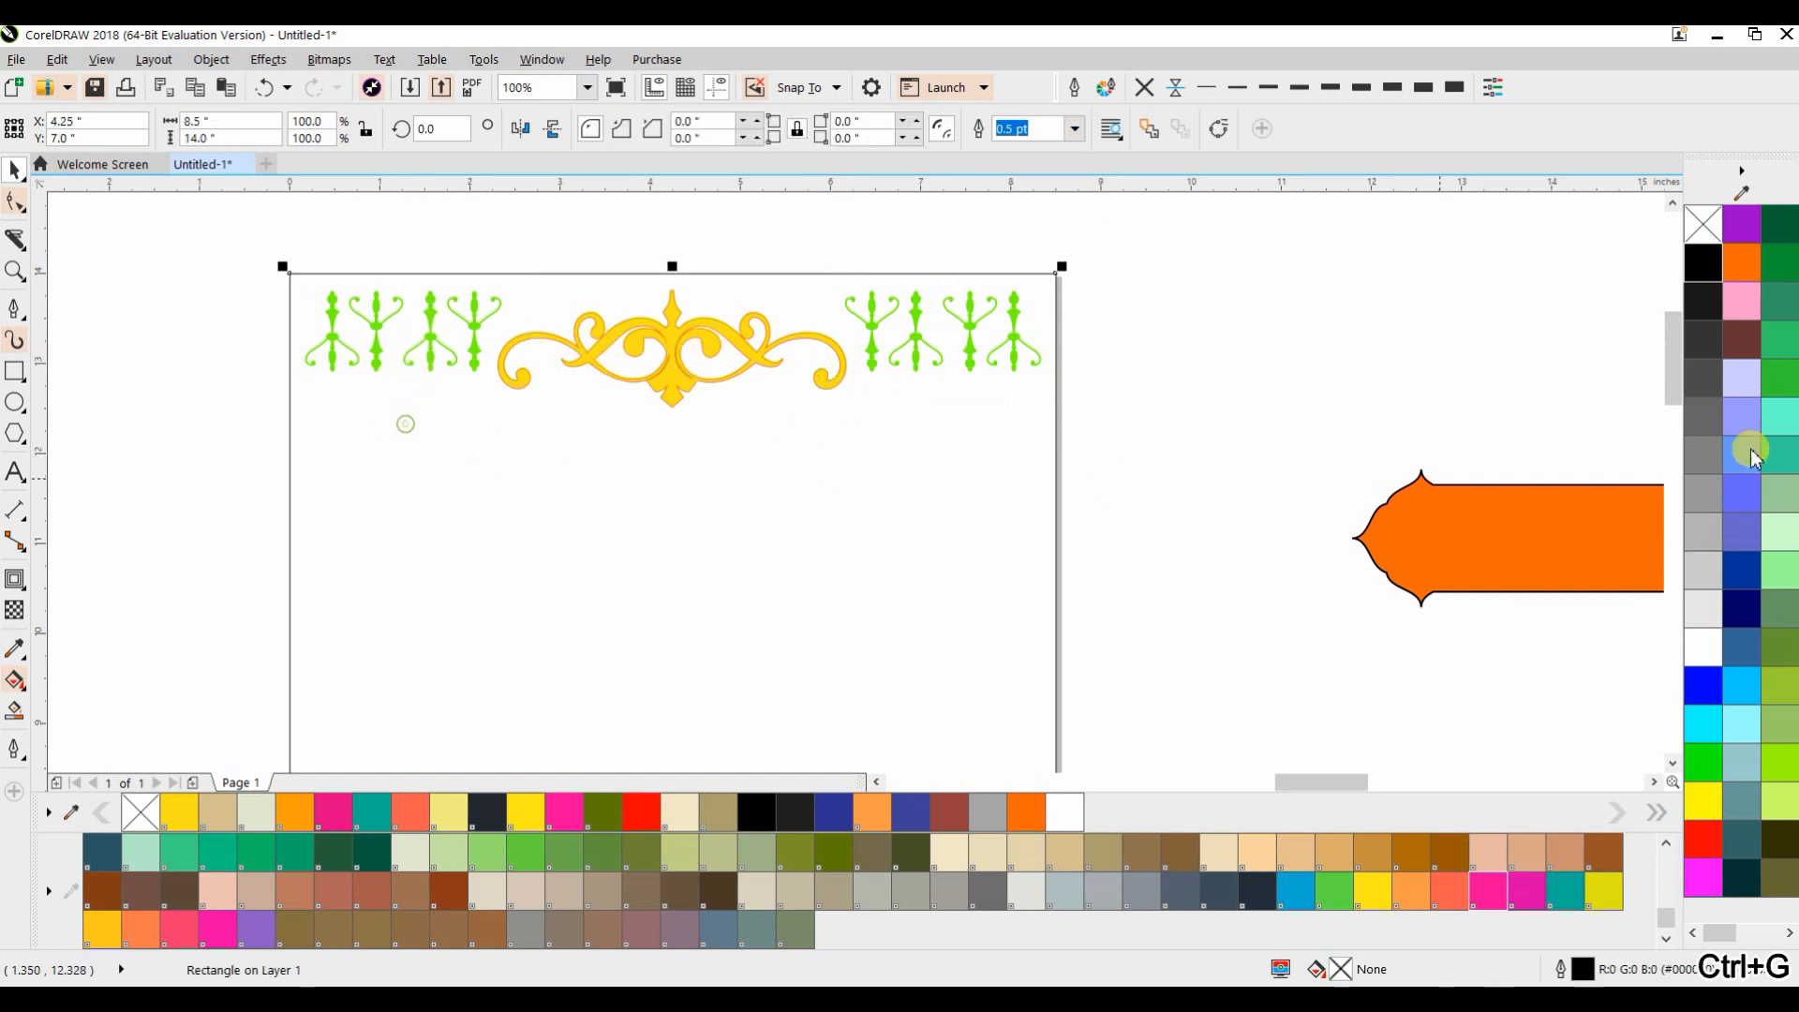
left_click(1707, 264)
left_click(1602, 290)
scroll(624, 332, "down", 1)
left_click_drag(657, 377, 641, 282)
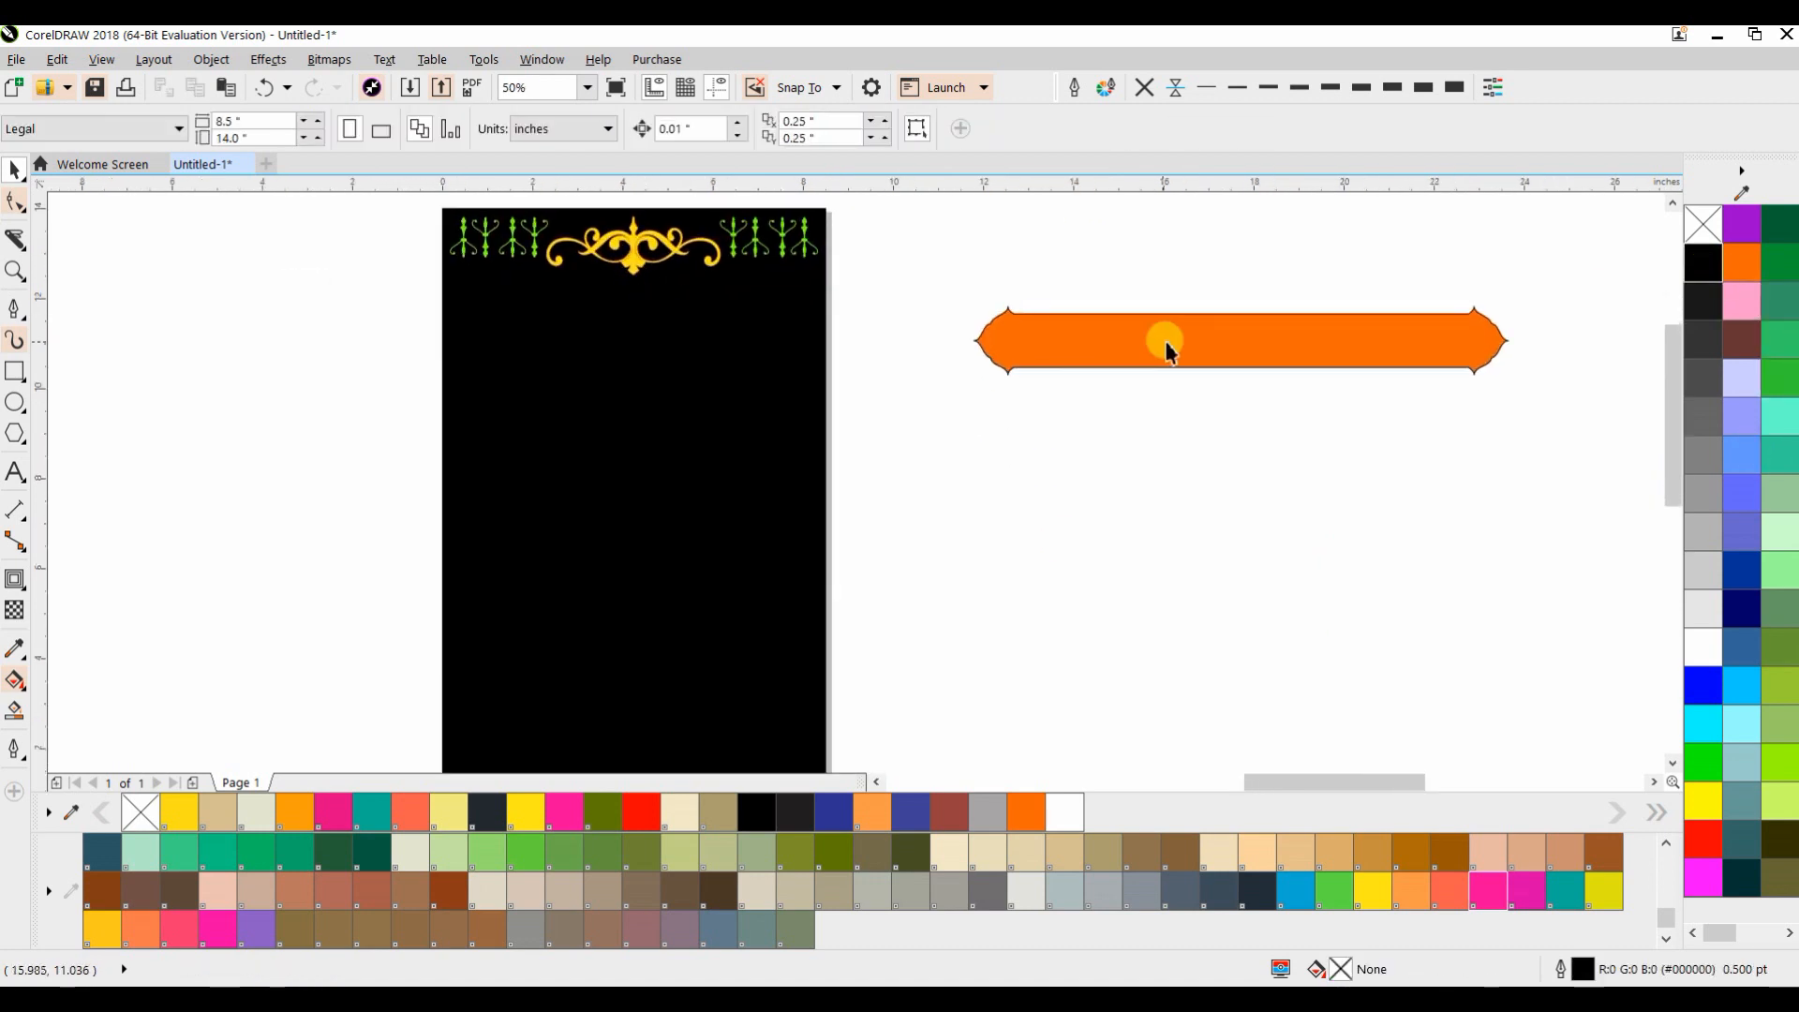
Place the orange banner on the page at 83.3% scale and shorten it to 6.889 in wide by moving its right-half nodes
left_click(1167, 349)
left_click_drag(1368, 397, 710, 334)
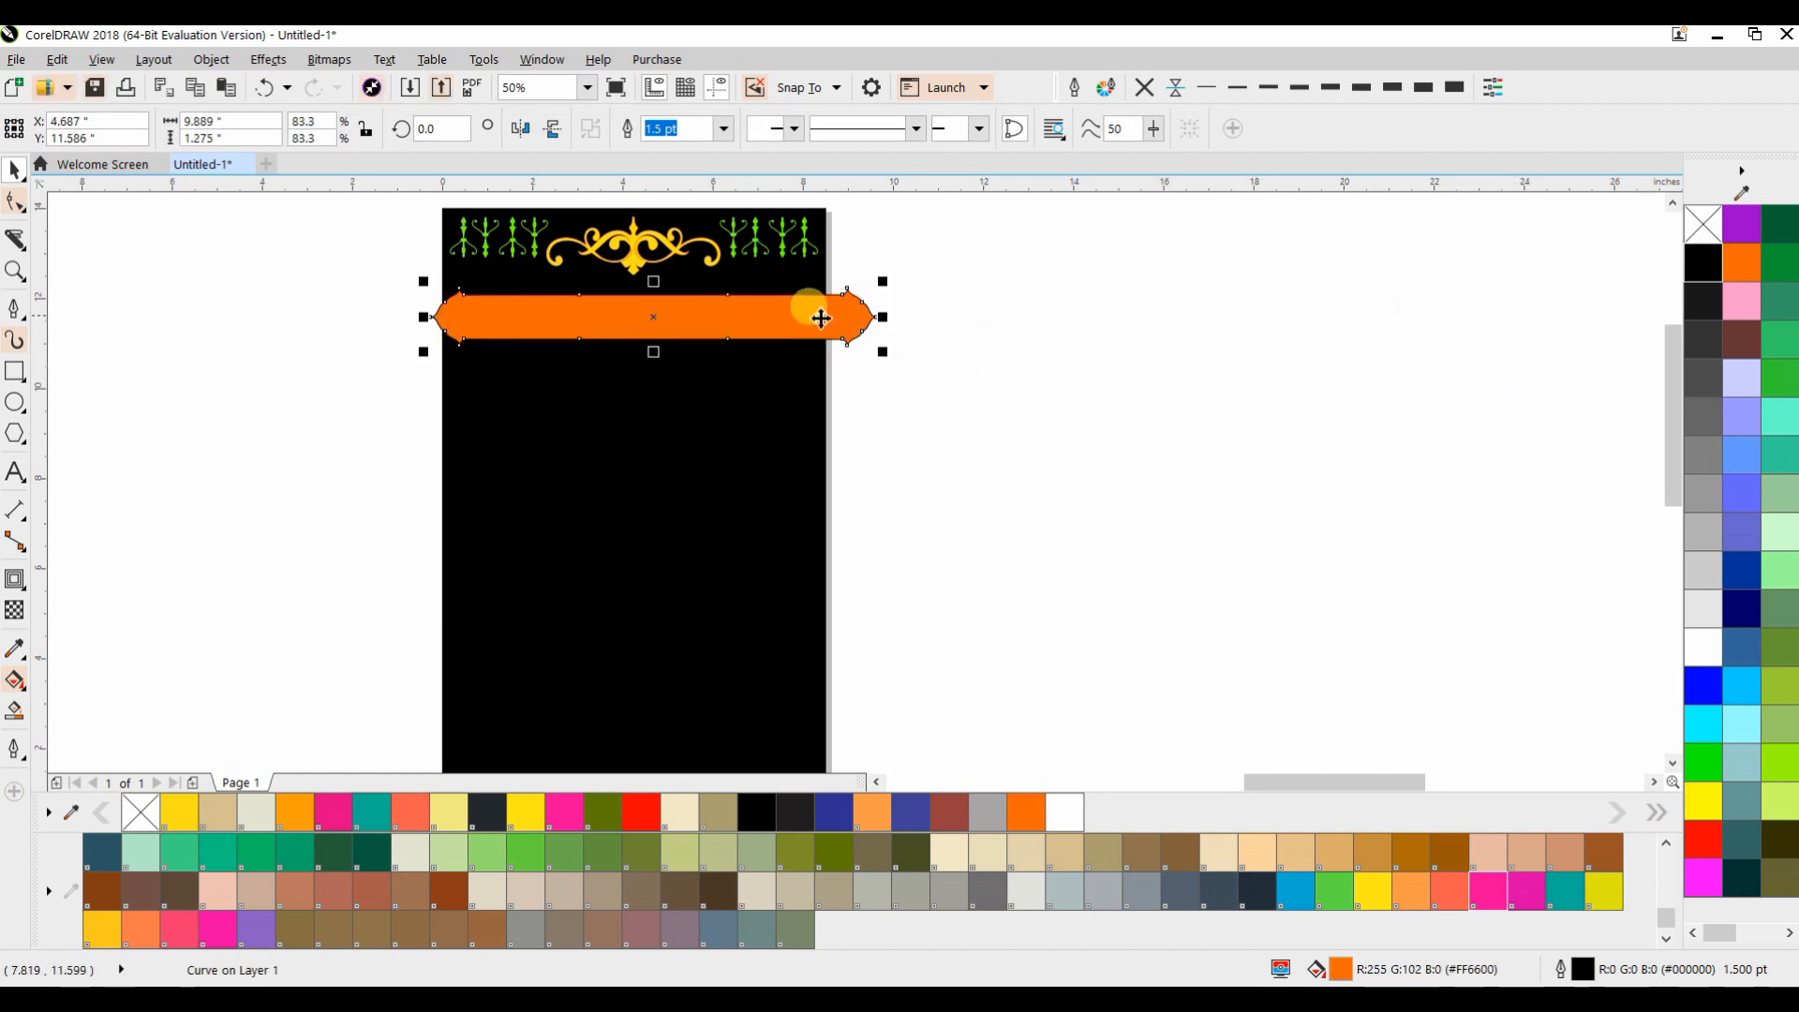
left_click(19, 218)
left_click(73, 197)
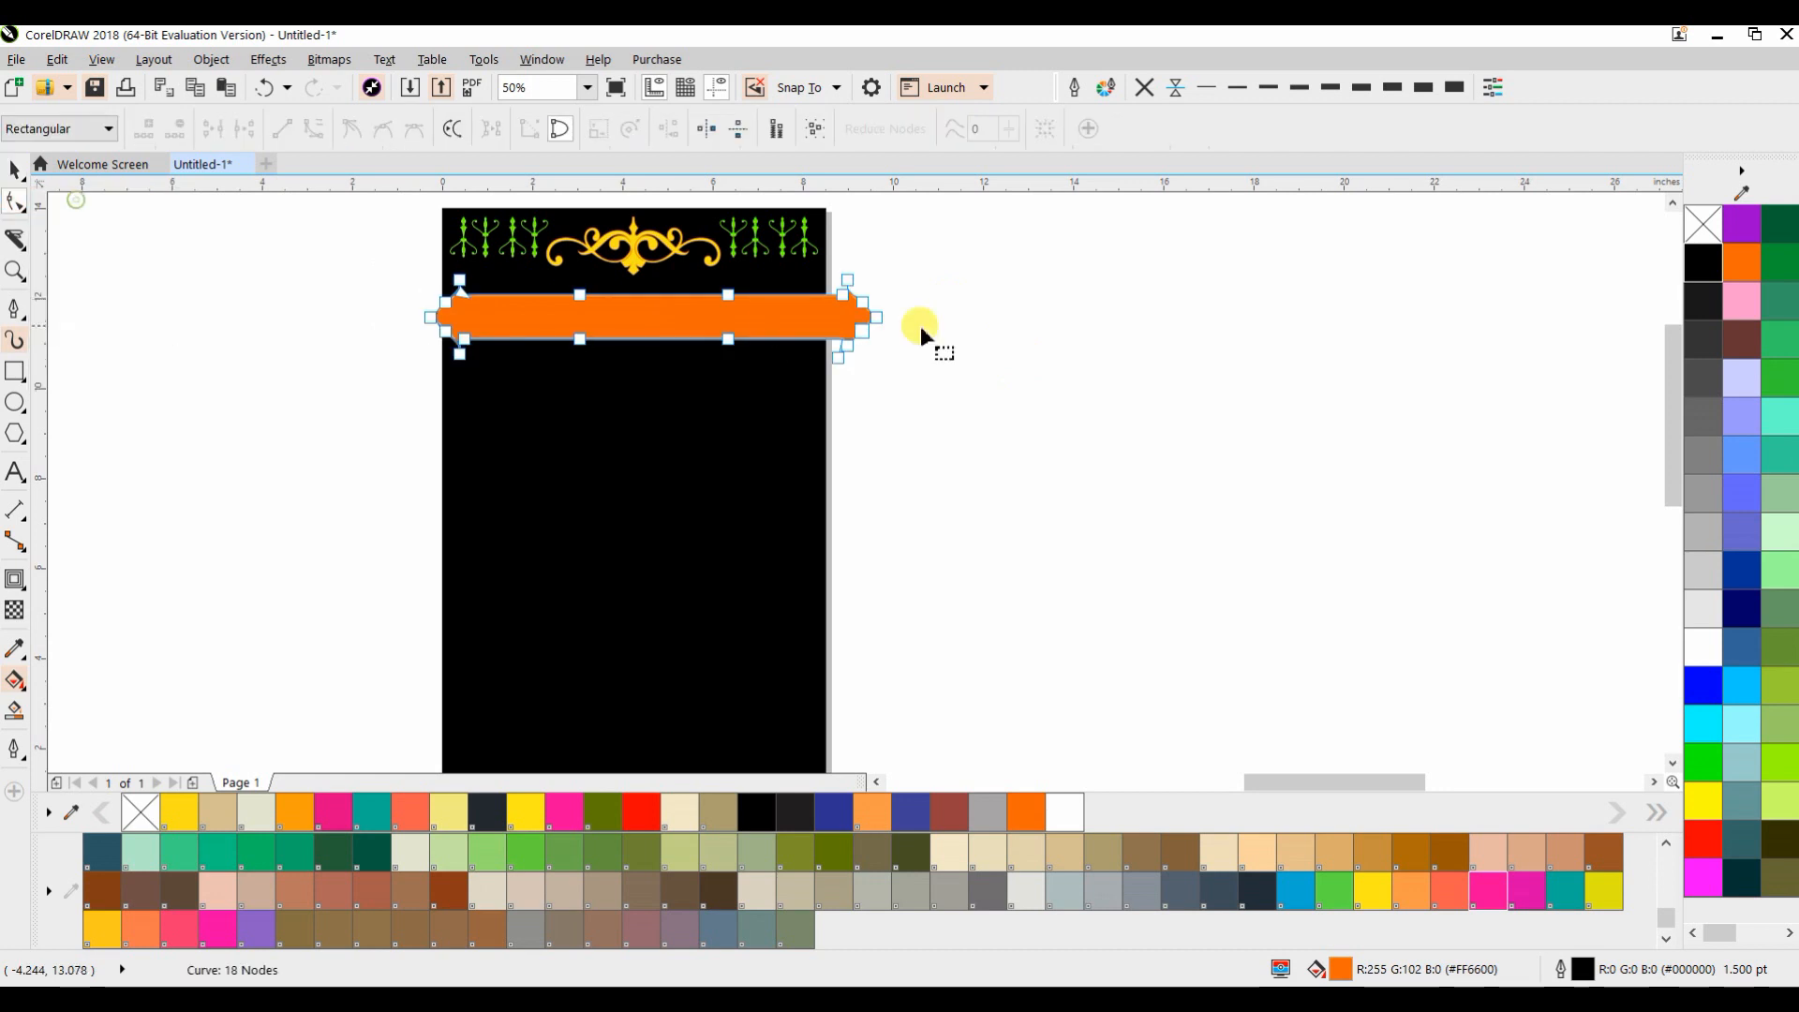
left_click_drag(931, 242, 722, 423)
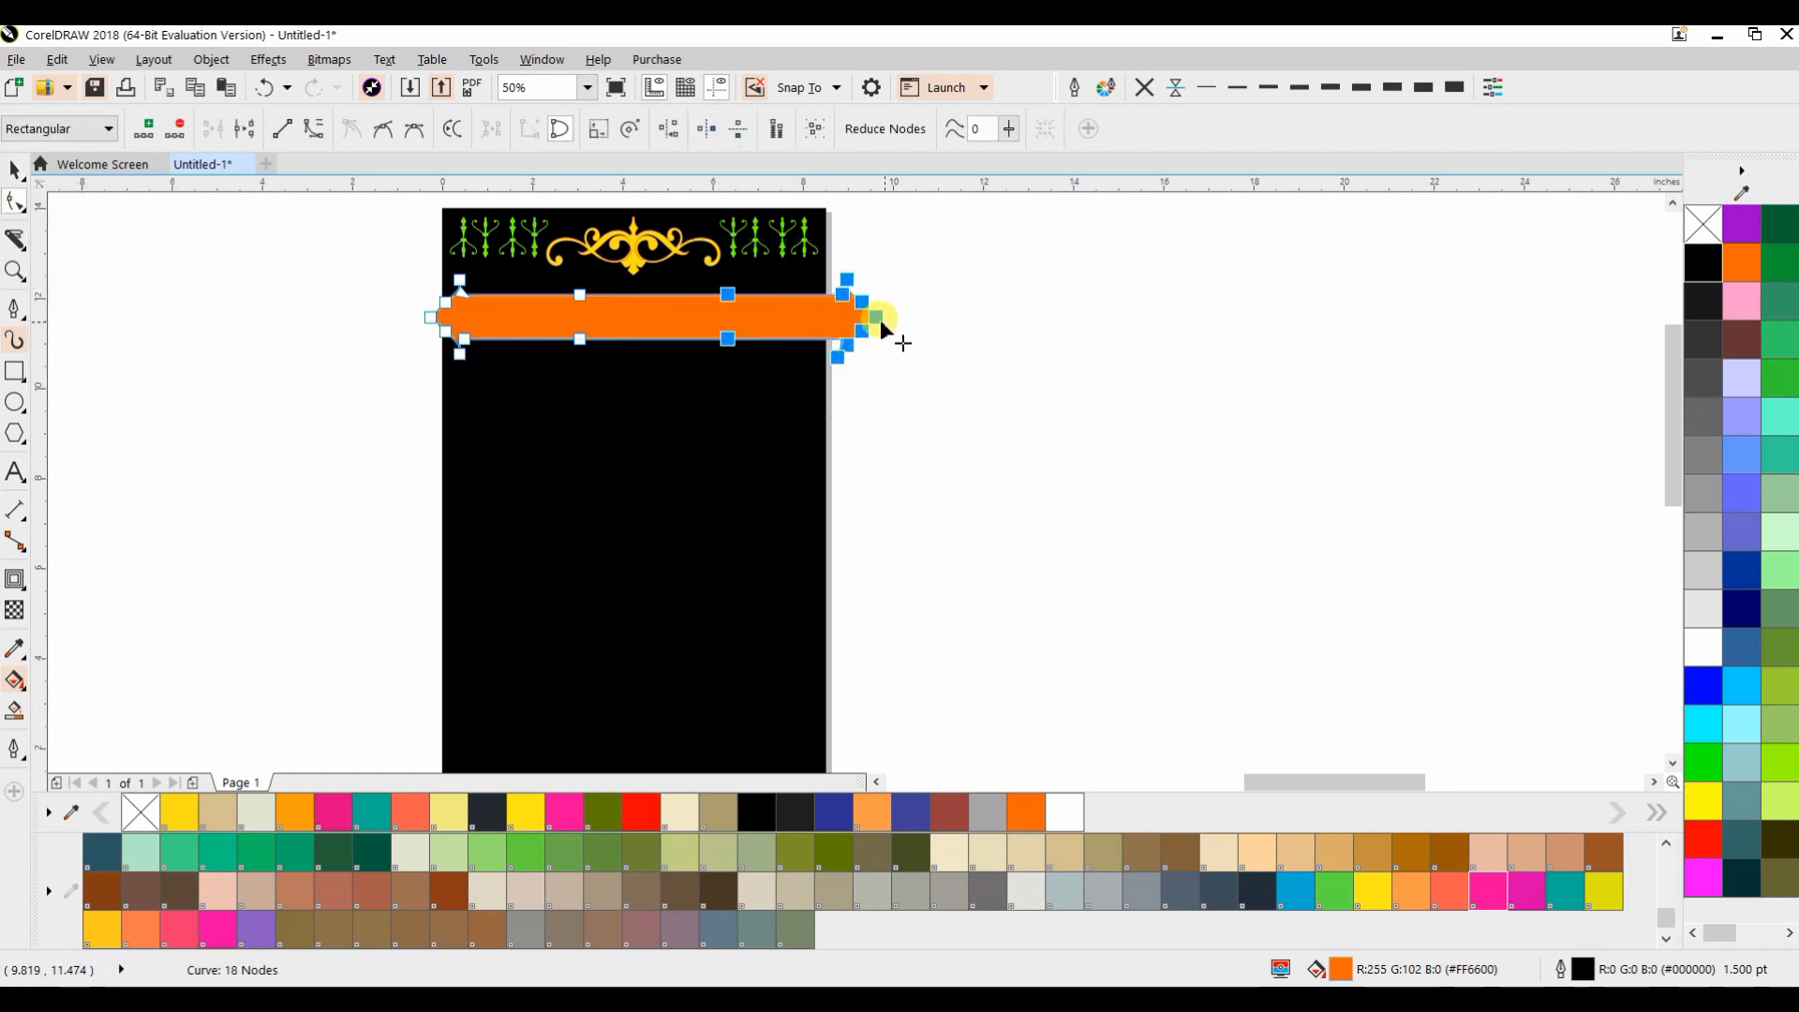
left_click_drag(878, 326, 740, 323)
Delete the surplus nodes in the middle of the orange banner's upper and lower edges
left_click_drag(636, 388, 551, 314)
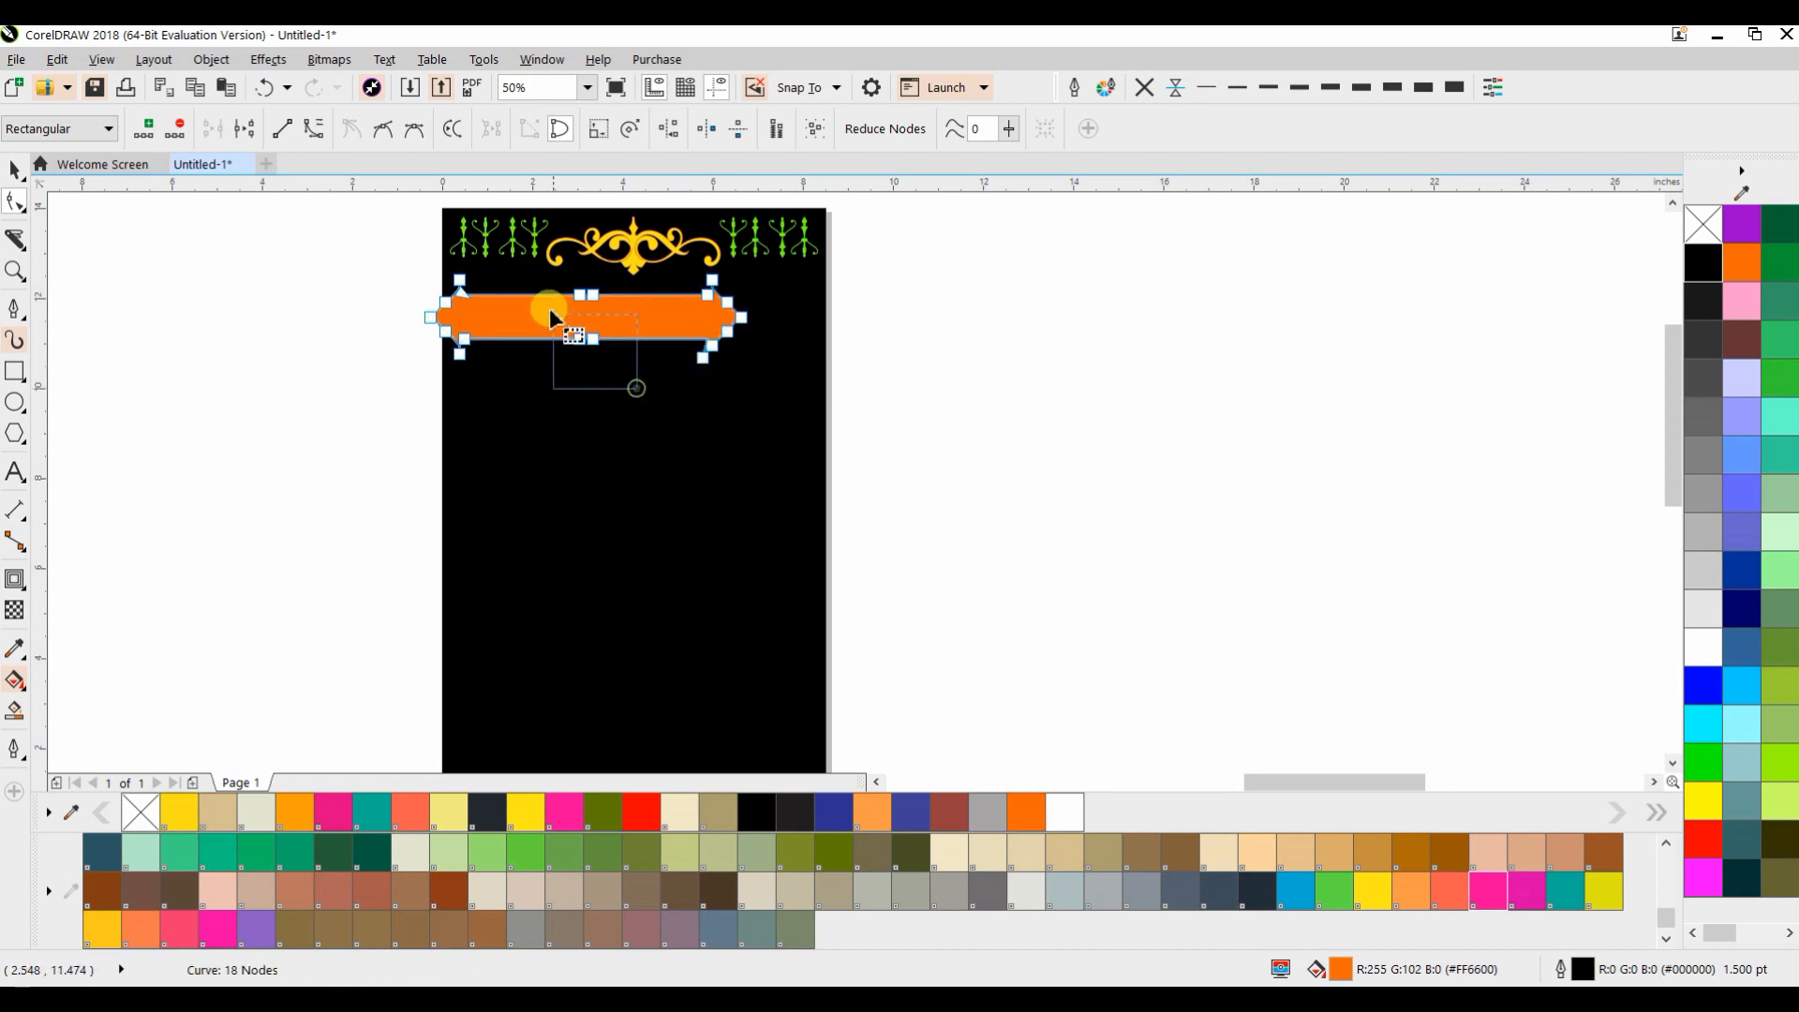
key("Delete")
left_click(287, 243)
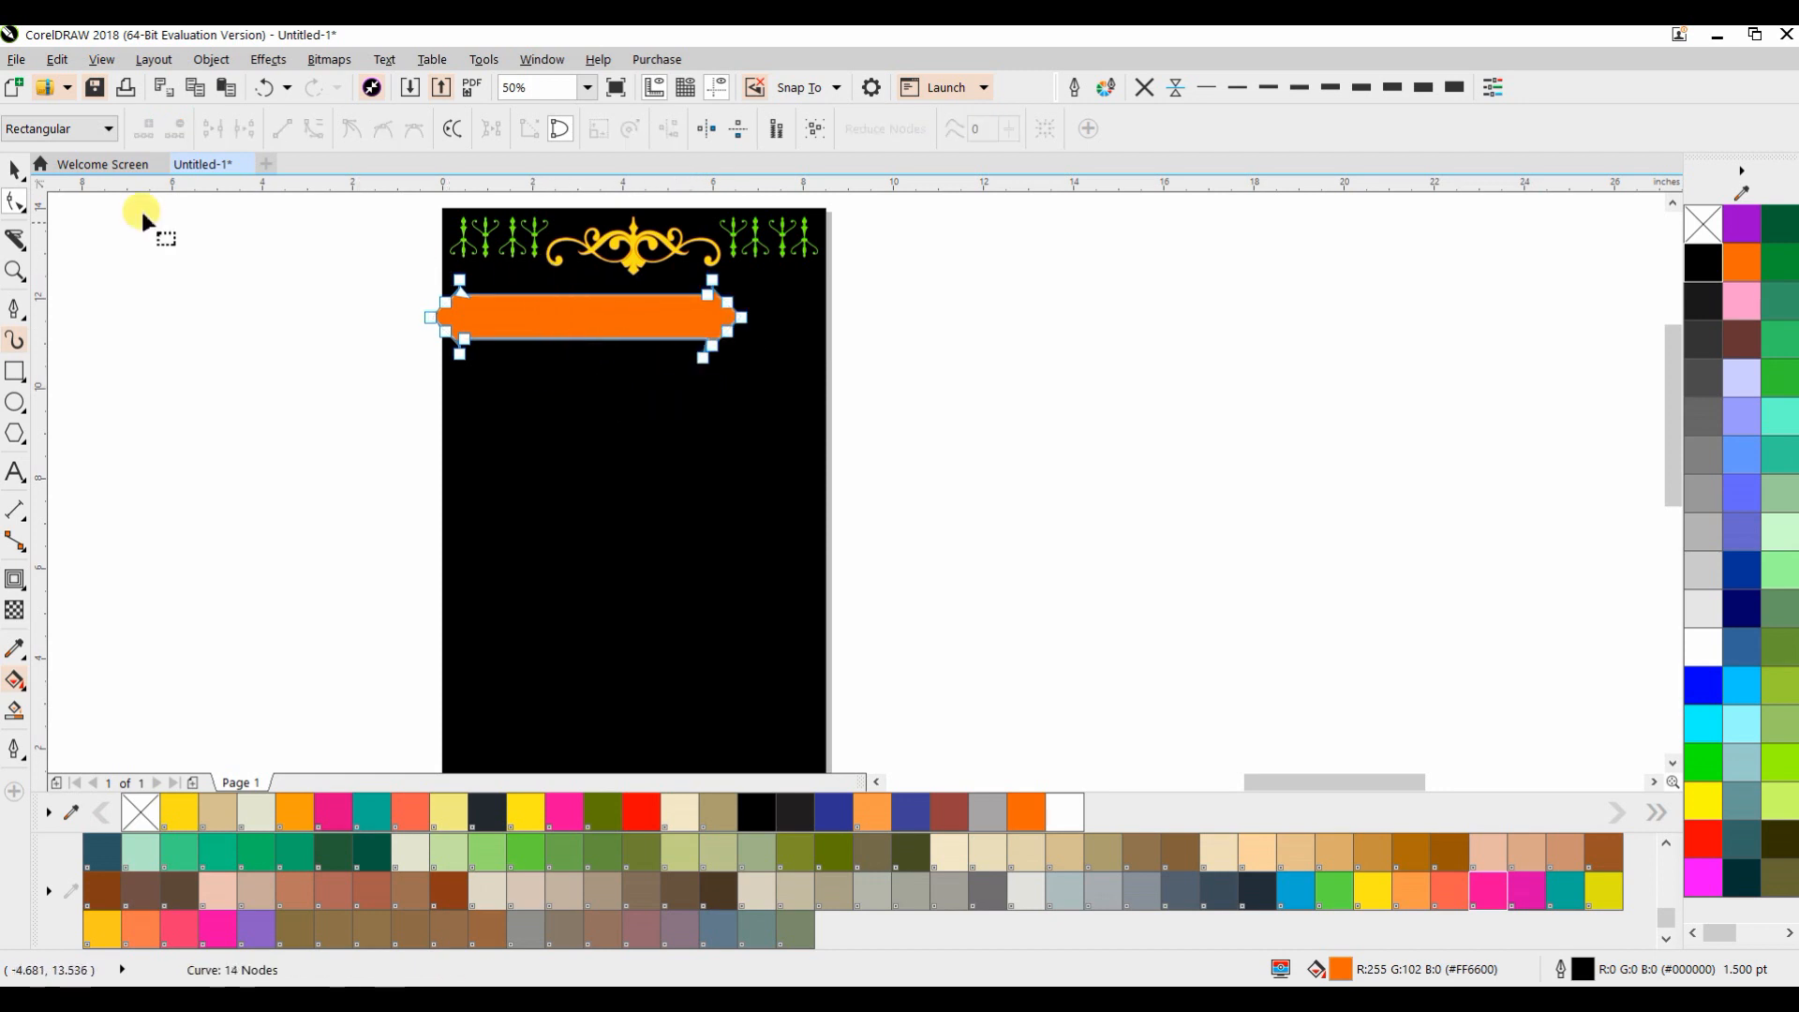
left_click(8, 170)
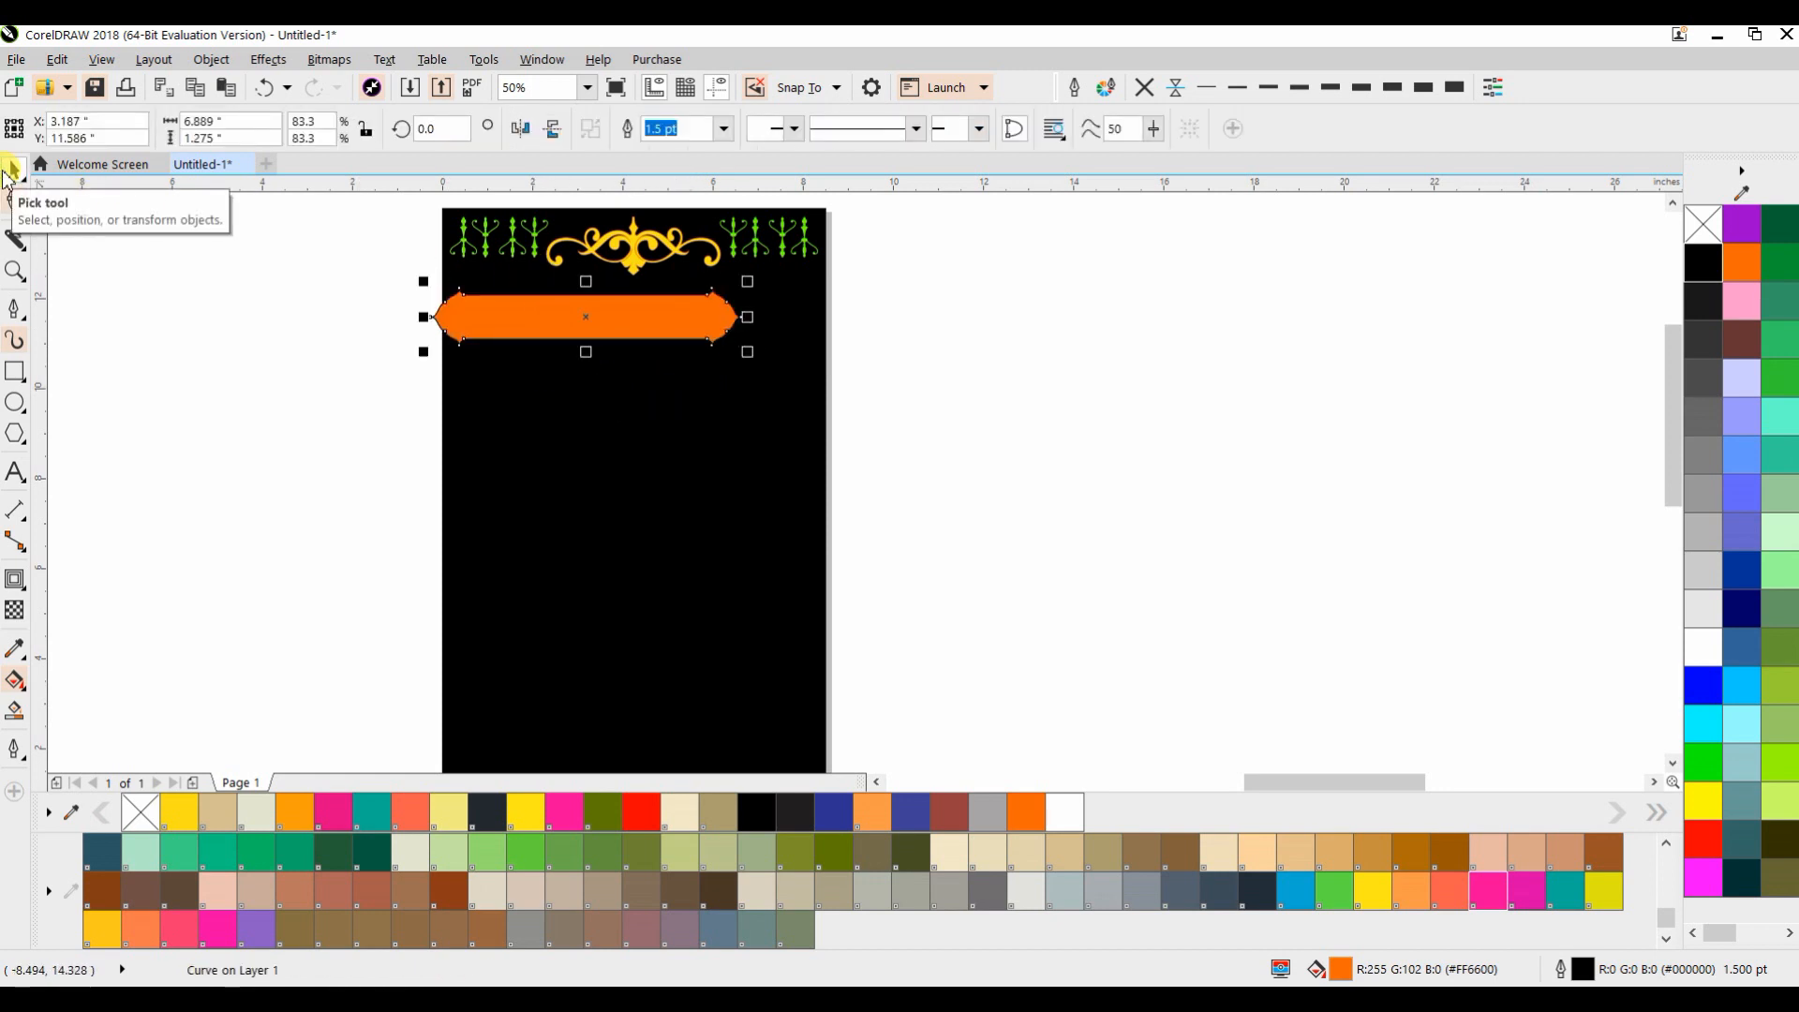
Center the orange banner horizontally on the page and move it up just below the yellow ornament
key("p")
left_click_drag(666, 534, 671, 319)
left_click(1084, 390)
scroll(701, 322, "up", 2)
scroll(701, 321, "up", 3)
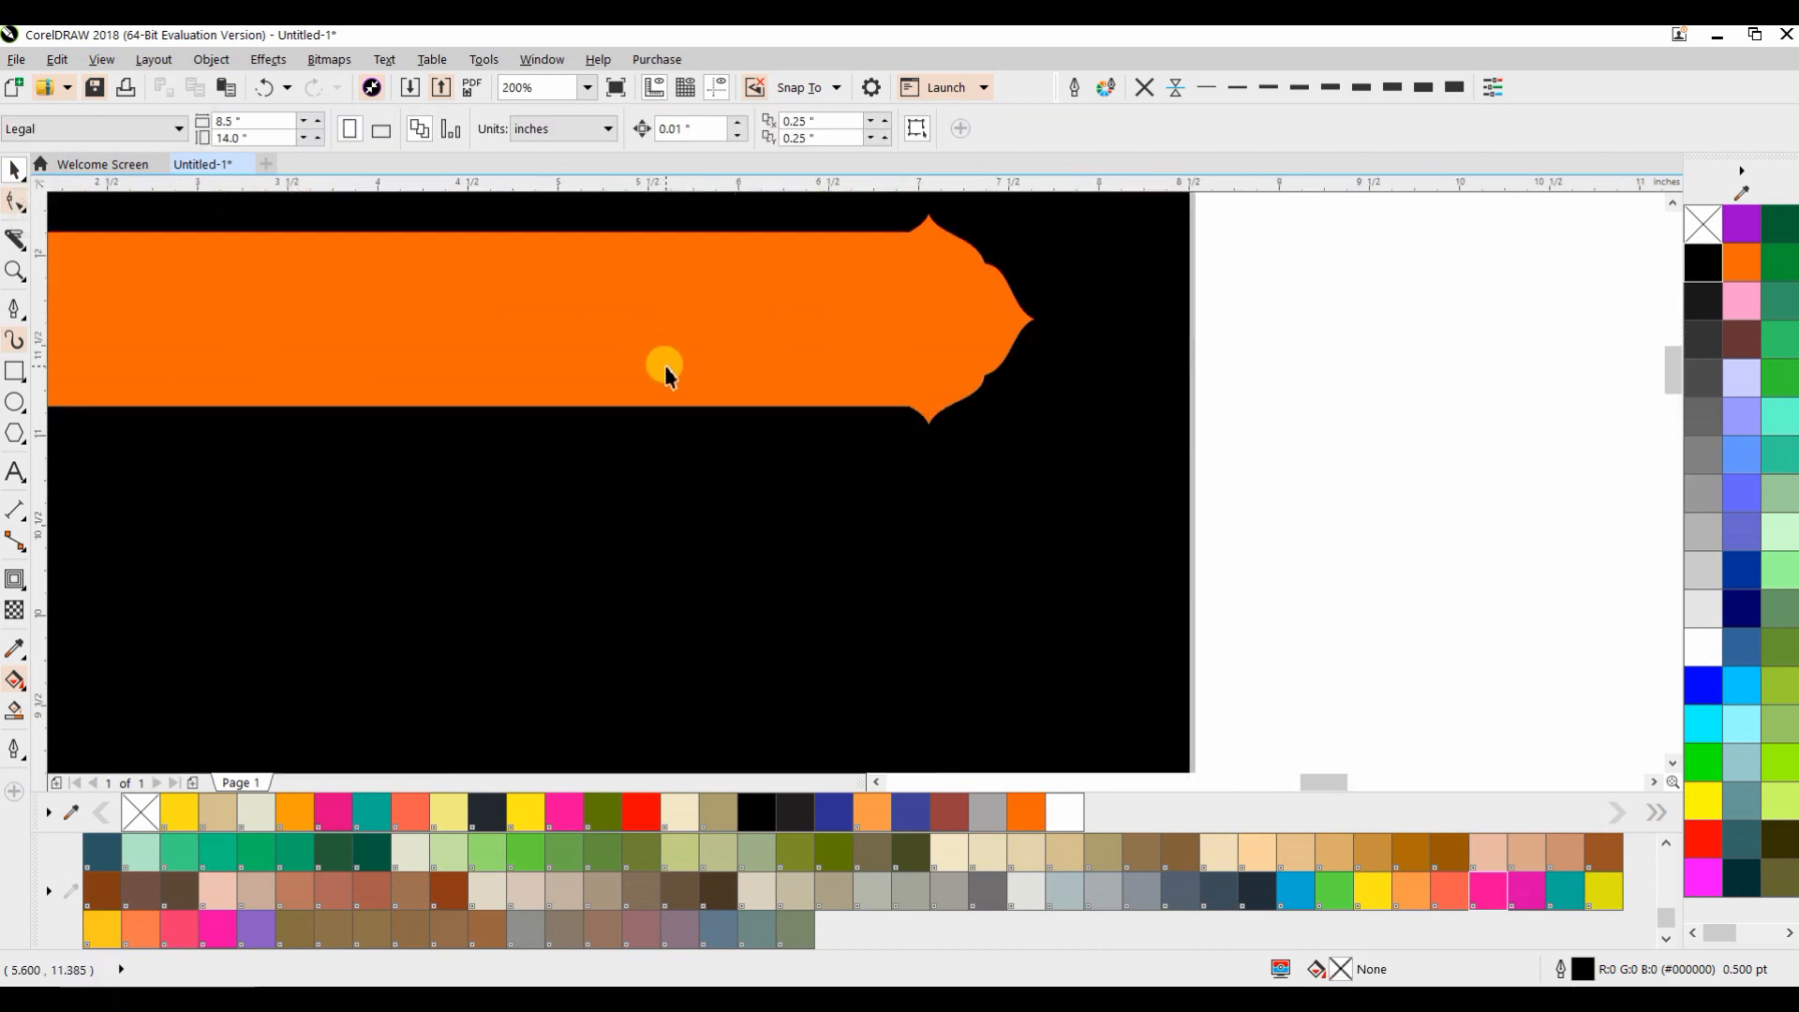
scroll(623, 234, "down", 2)
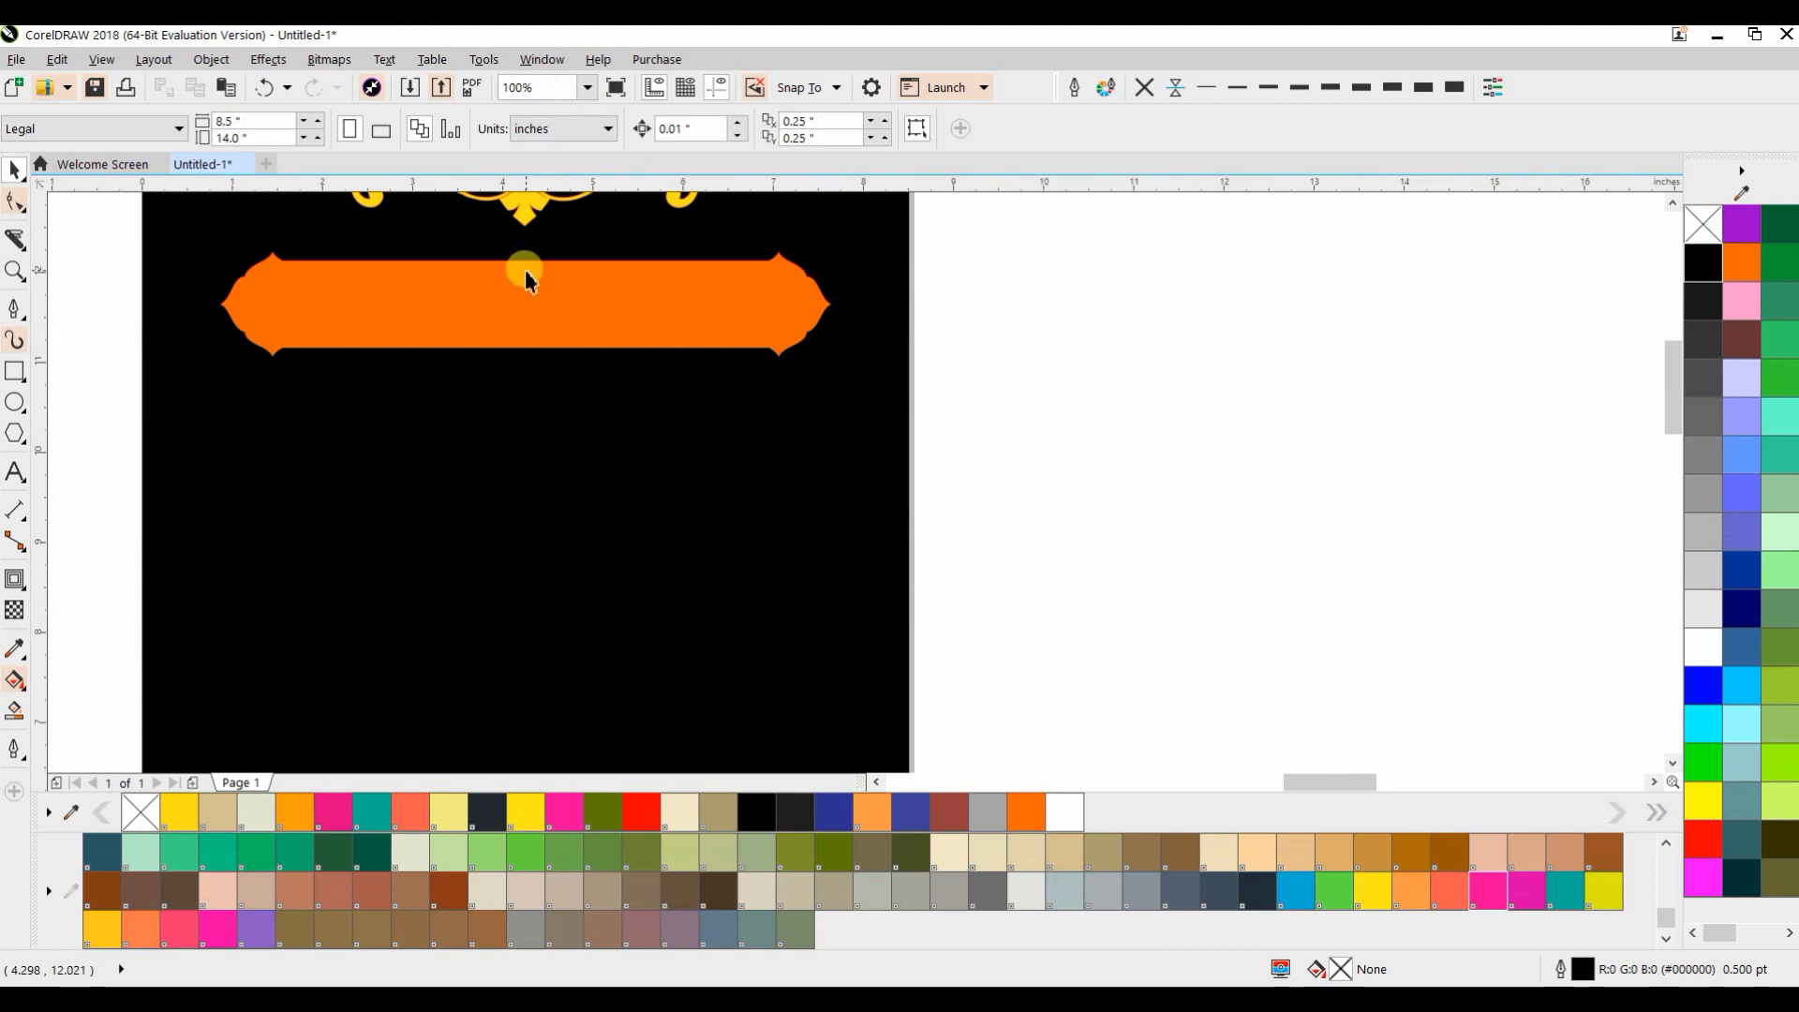
Give the orange banner a yellow outline 2.0 pt wide
left_click(525, 272)
right_click(526, 811)
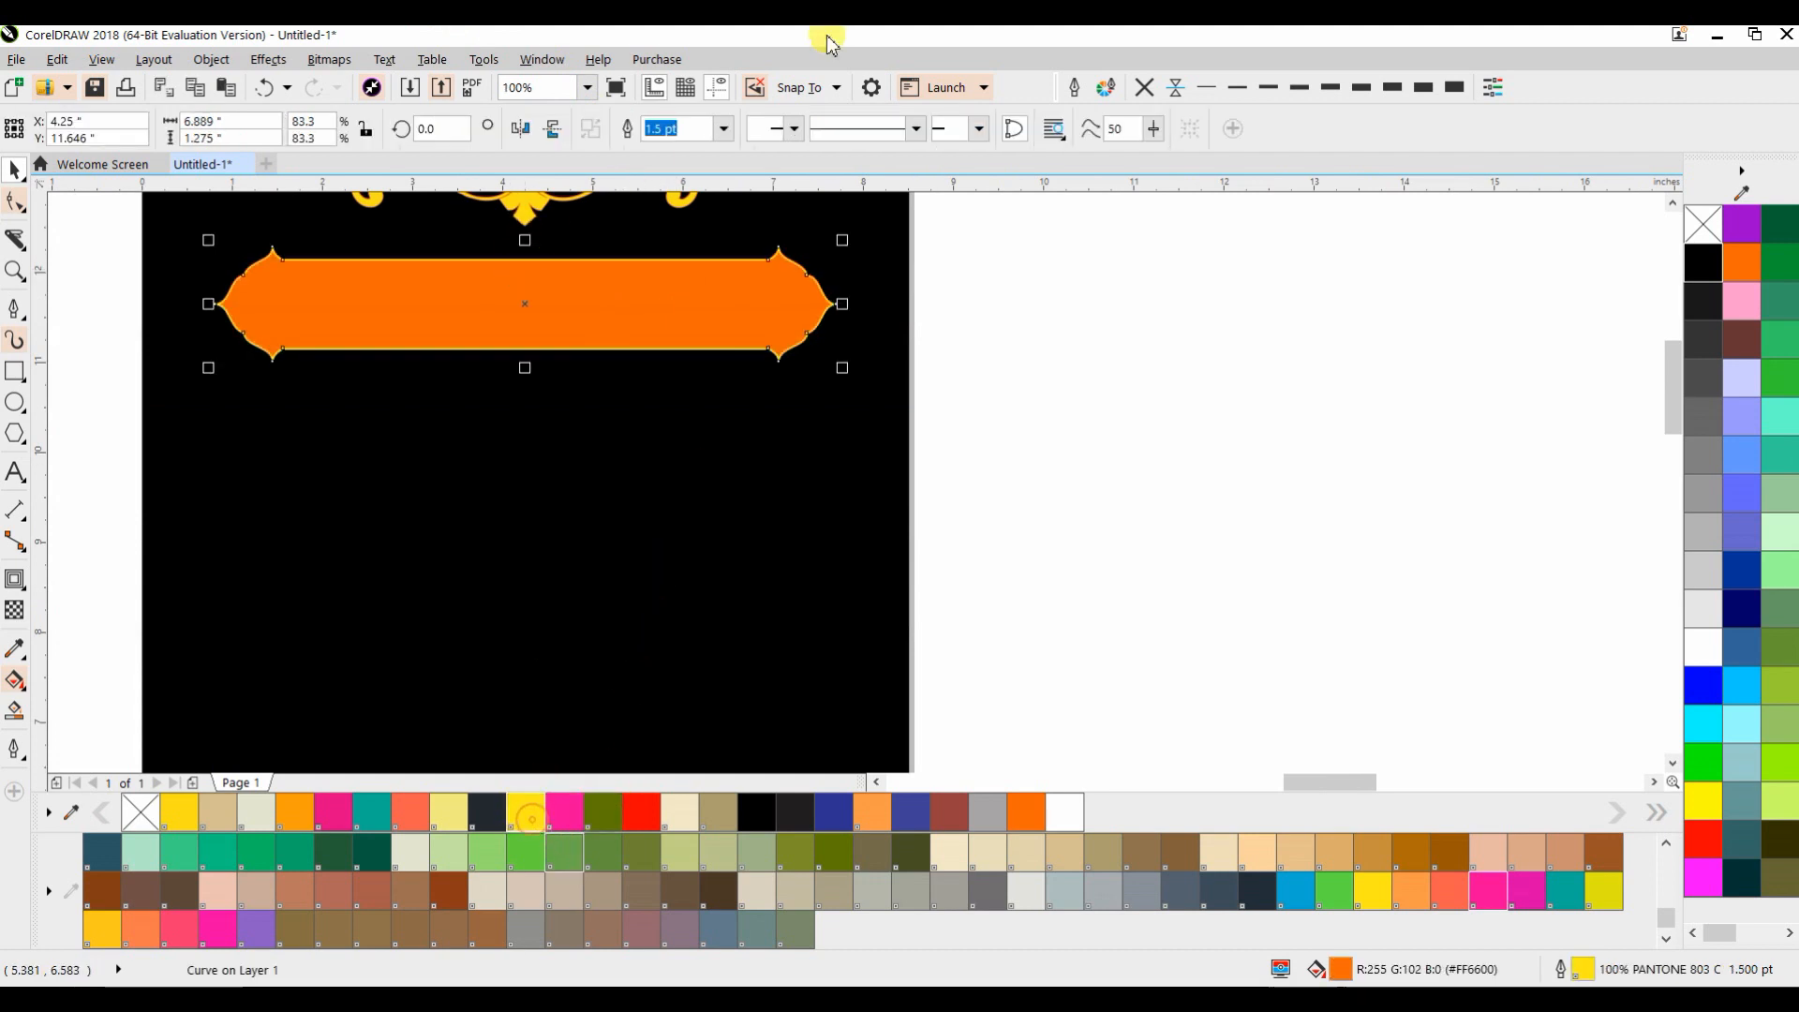
left_click(1331, 87)
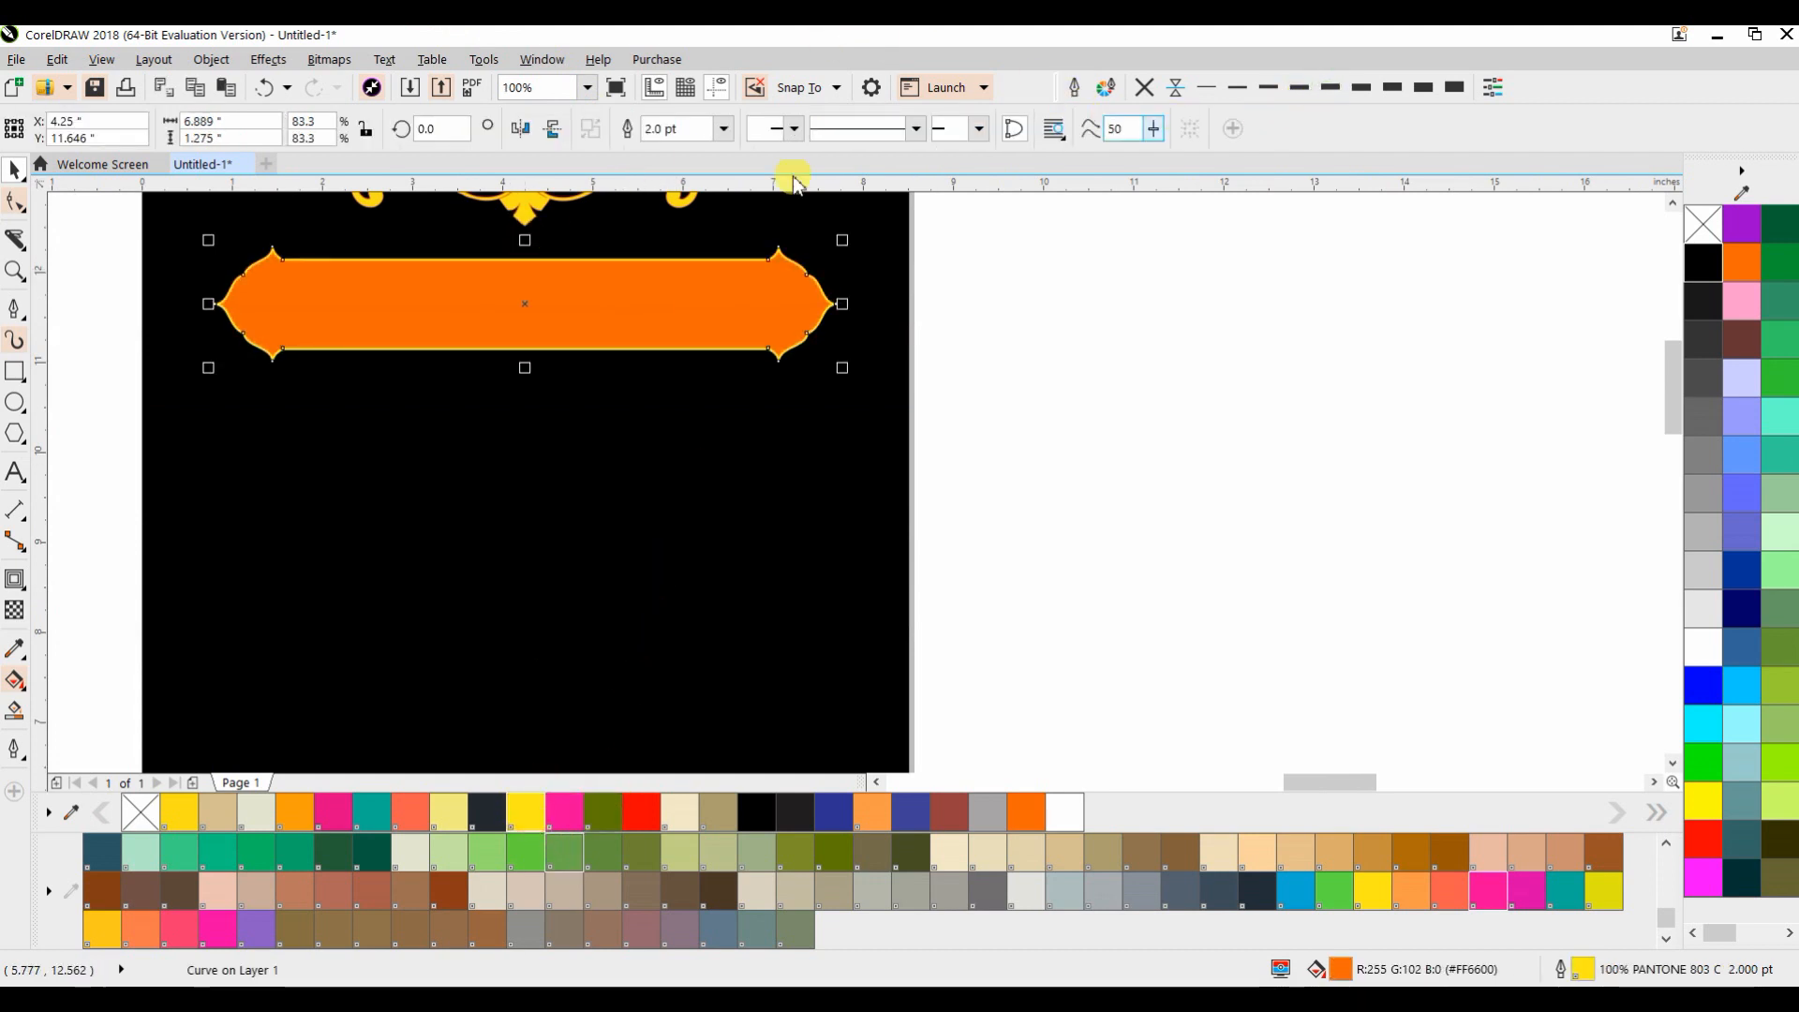
Apply an outside contour to the banner with one contour step
left_click(17, 586)
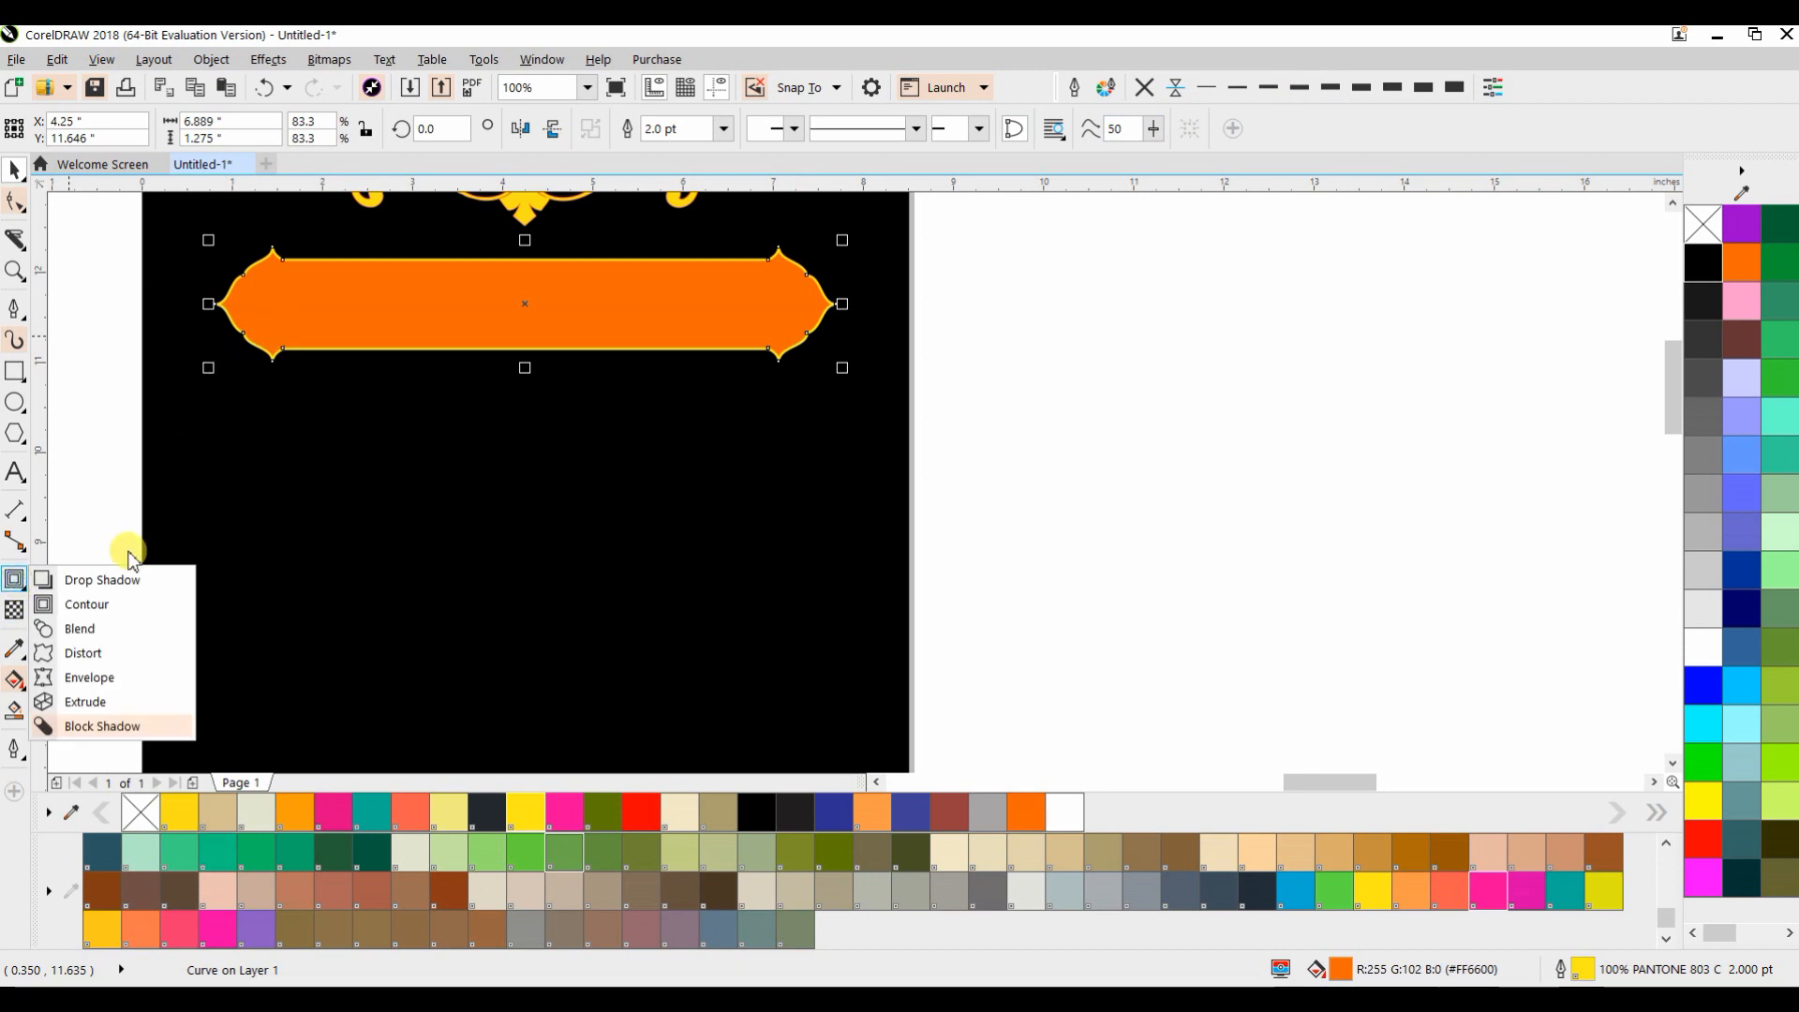
left_click(89, 602)
left_click_drag(260, 321, 207, 360)
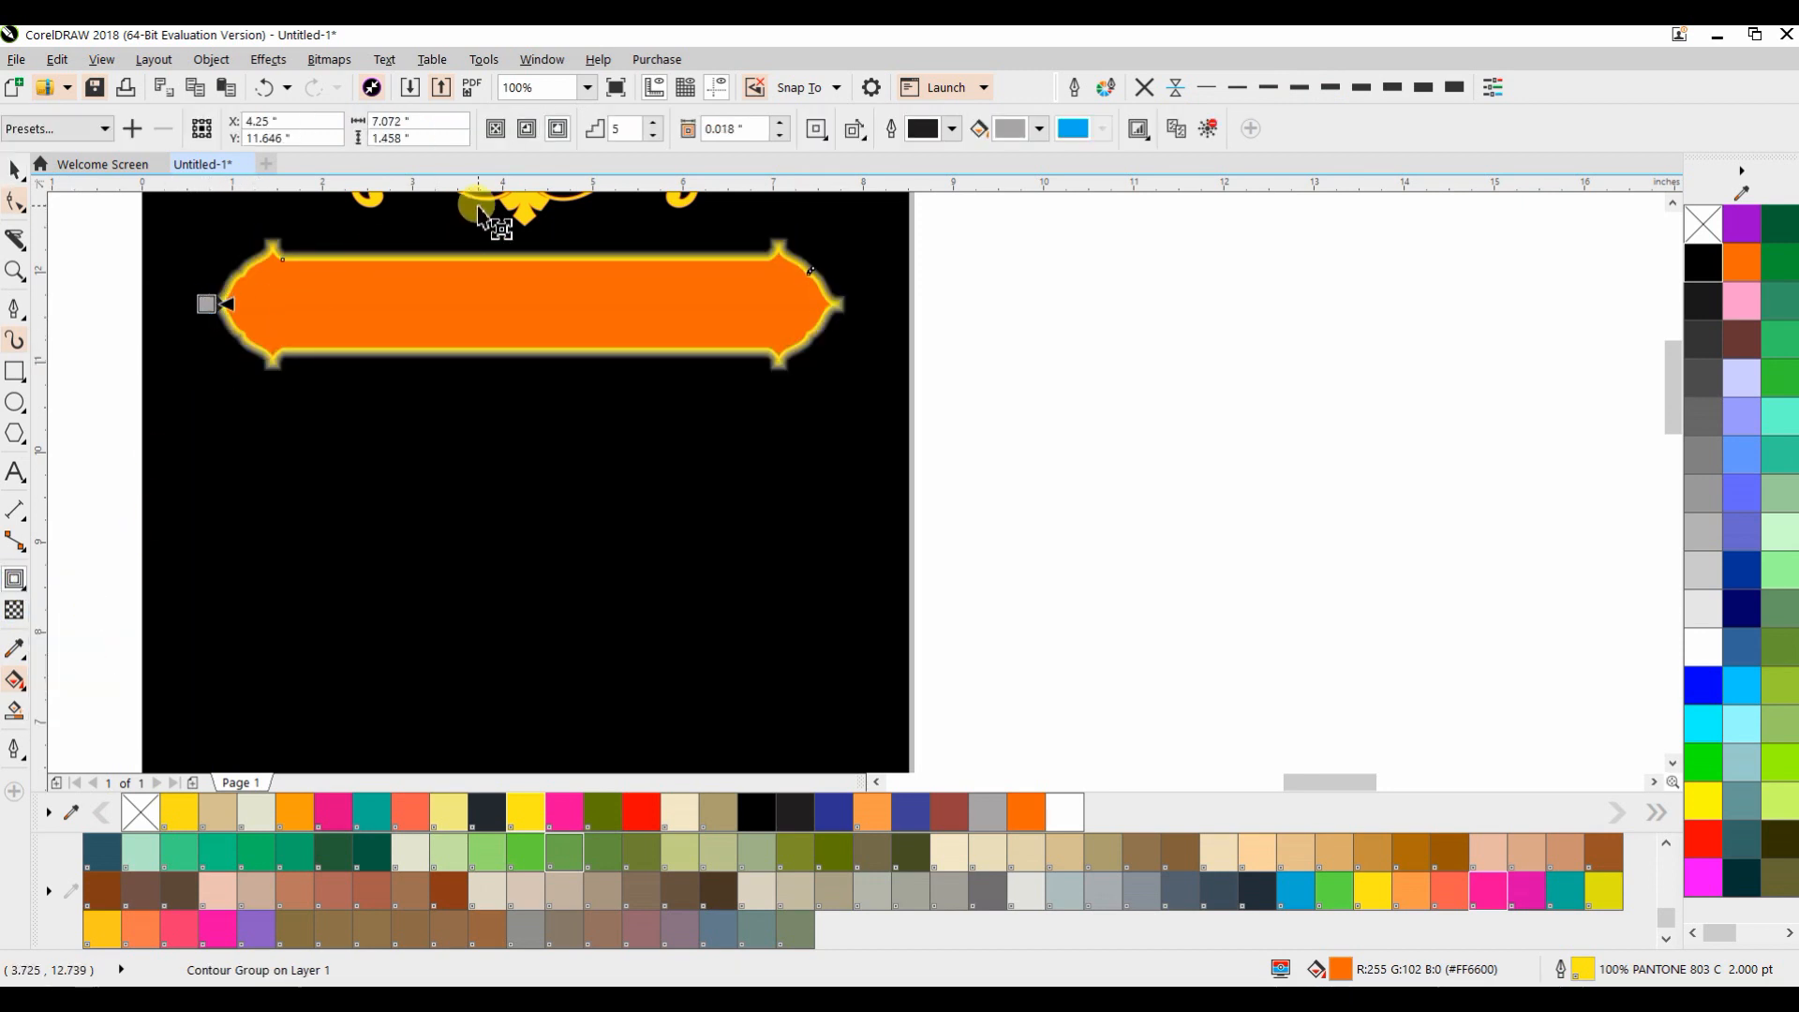
left_click(655, 136)
left_click(655, 136)
left_click(654, 135)
left_click(653, 134)
Set the banner's contour offset to 0.048 in
left_click(780, 124)
left_click(780, 125)
left_click(780, 124)
left_click(781, 124)
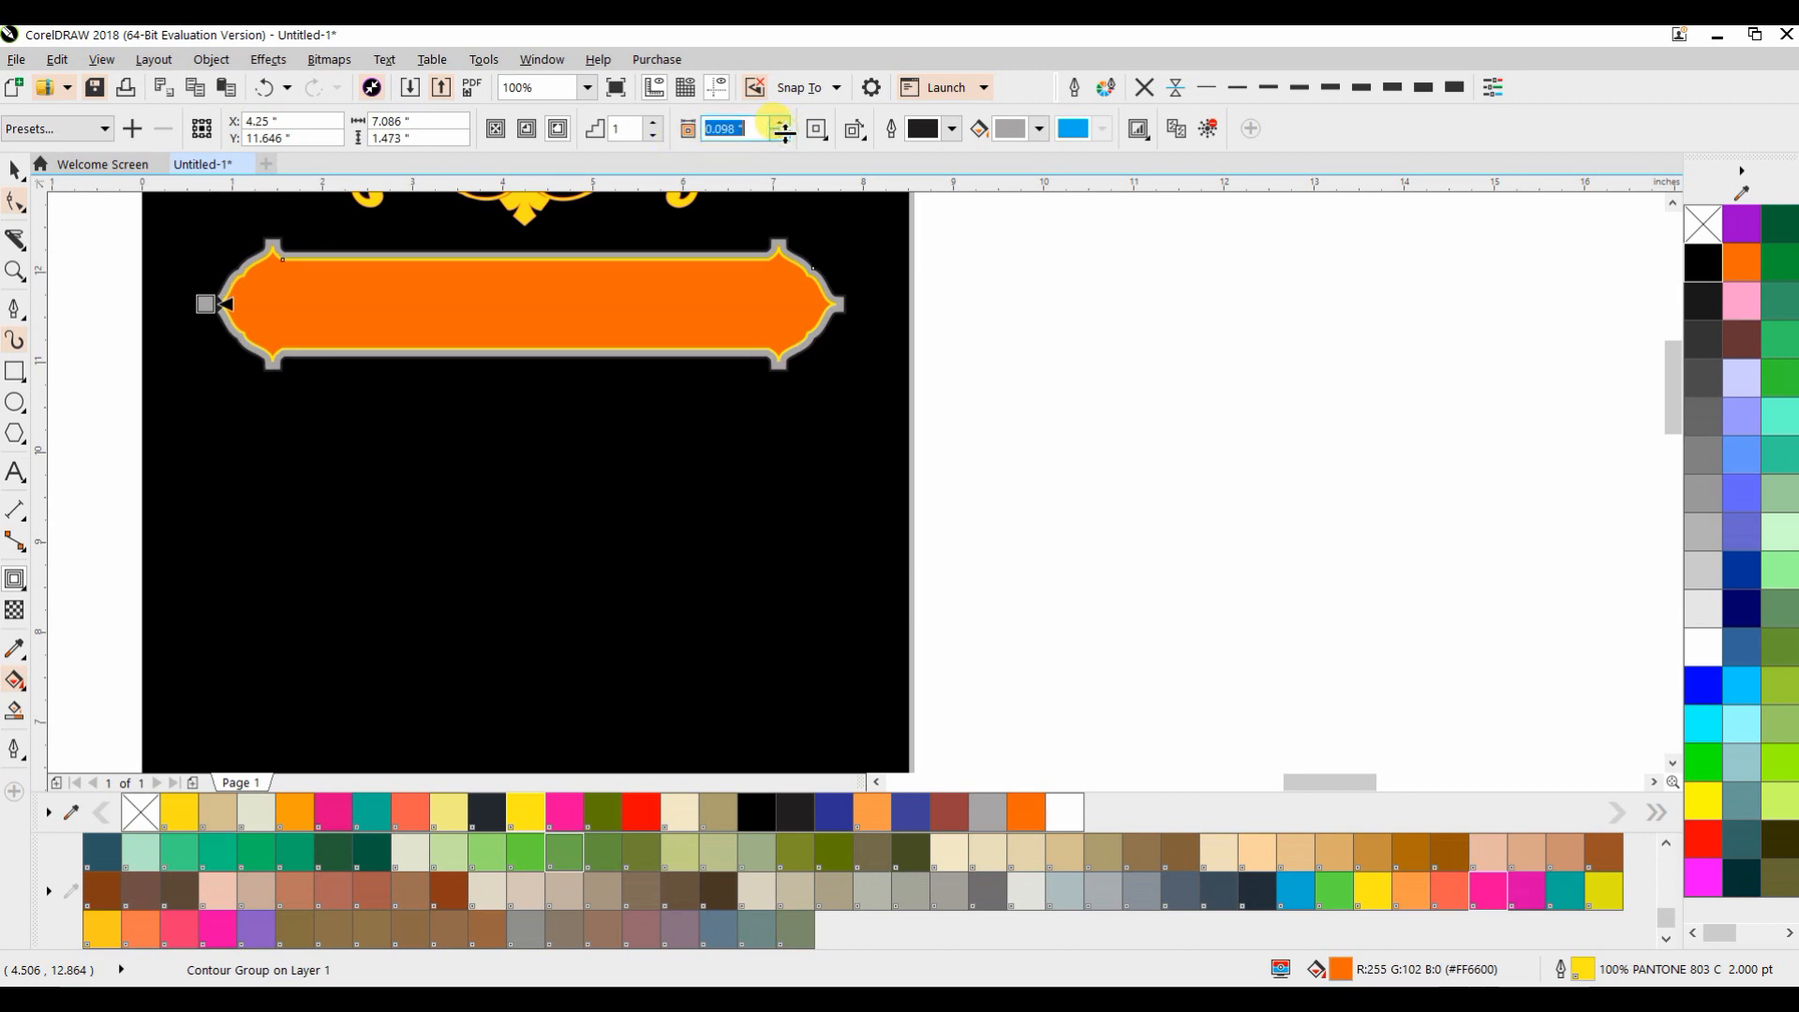
left_click(781, 135)
left_click(780, 135)
left_click(781, 135)
left_click(781, 135)
left_click(781, 135)
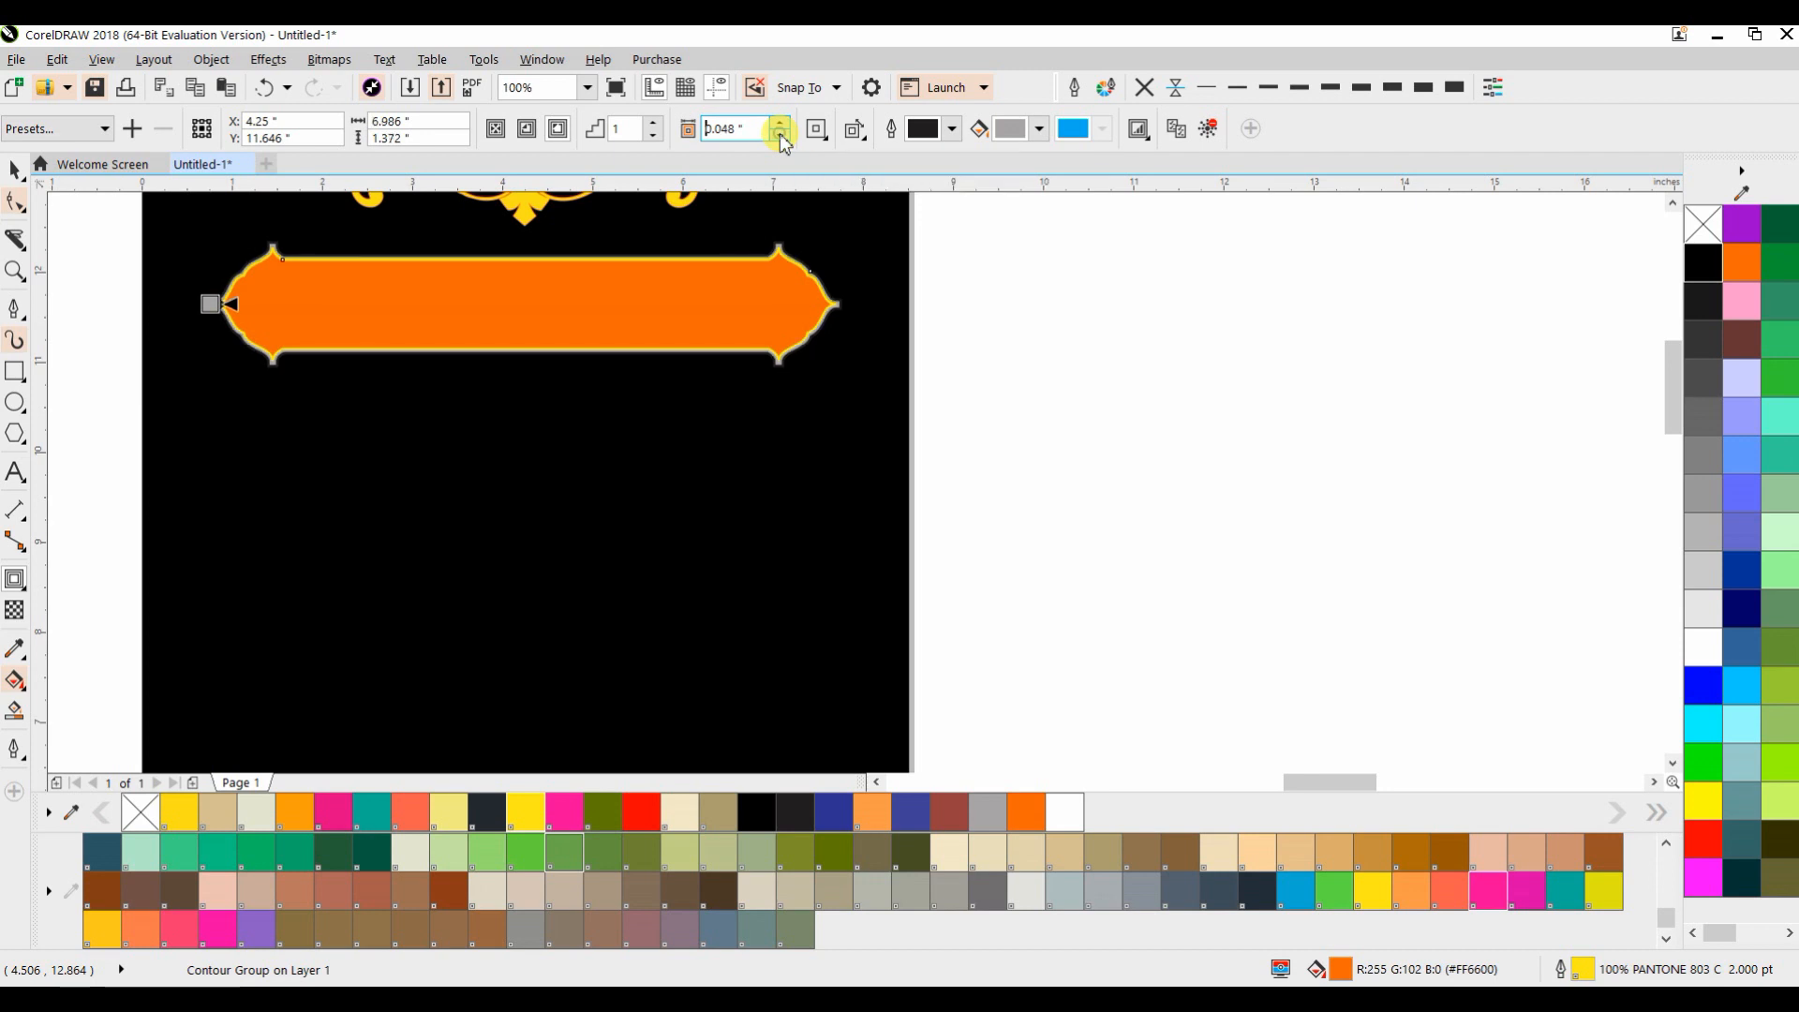
left_click(21, 176)
left_click(92, 295)
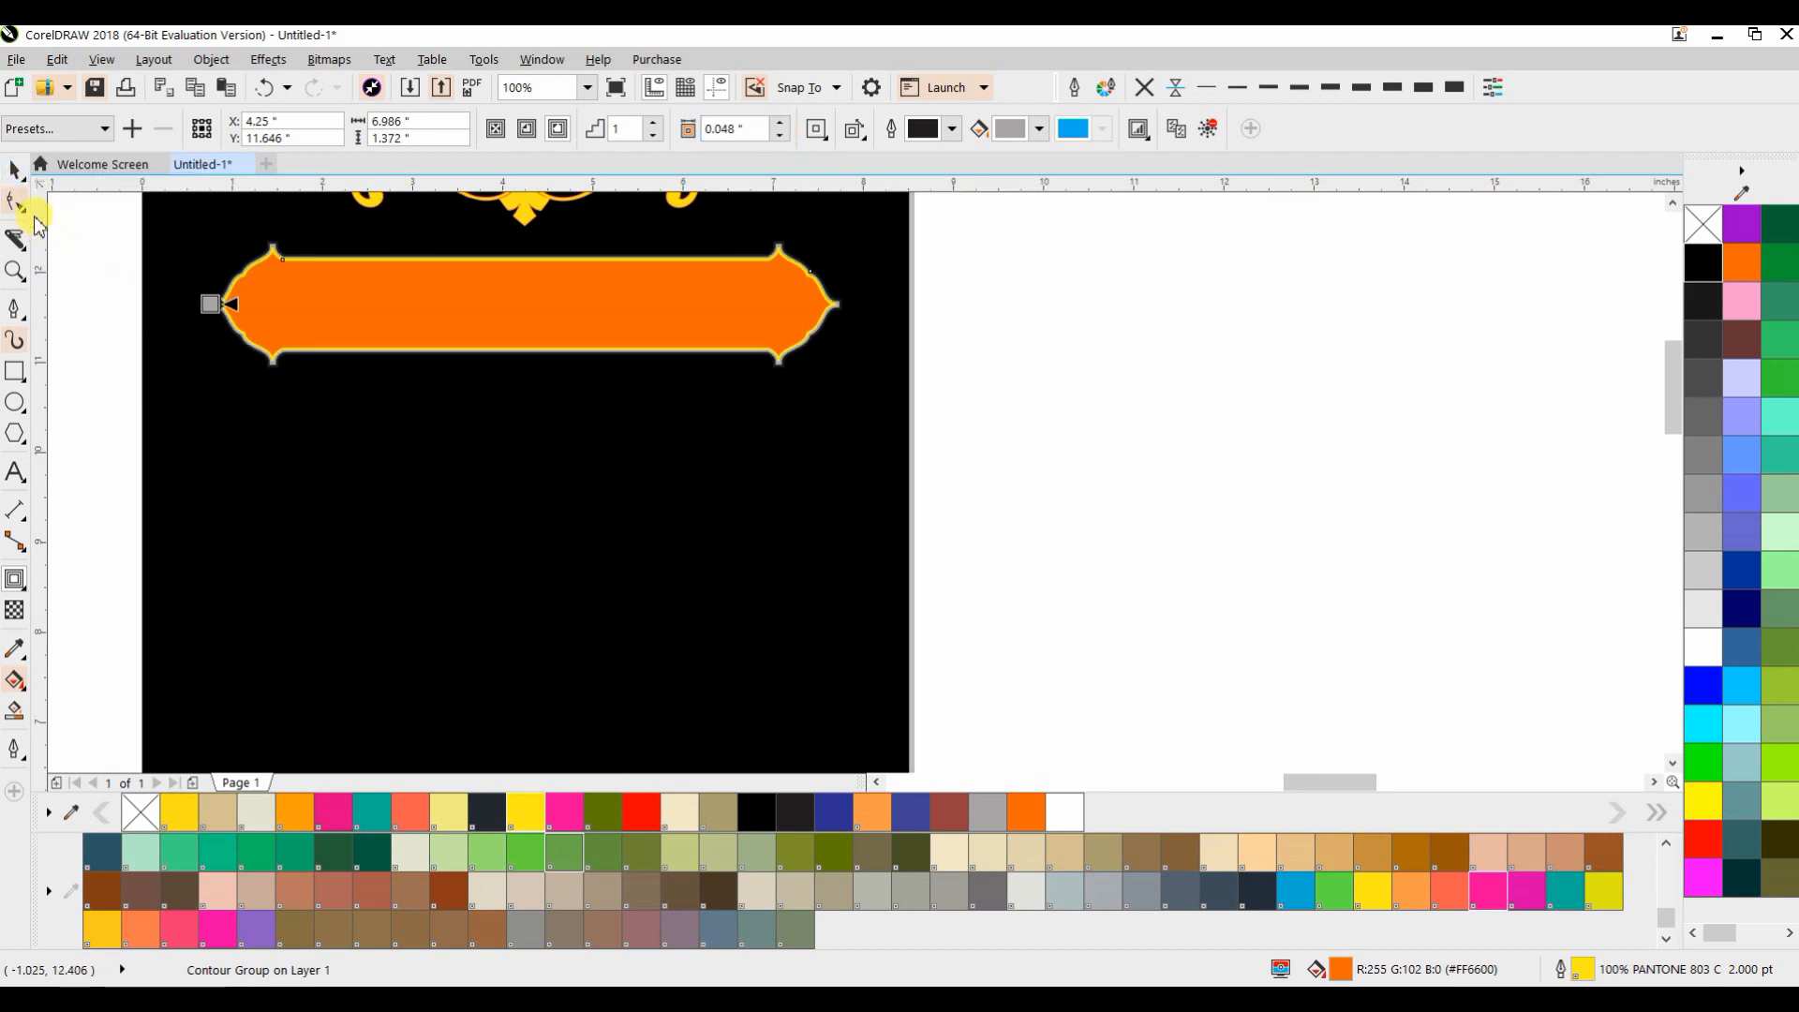
Change the contour's fill color to green #26FF00
left_click(16, 176)
left_click(1039, 128)
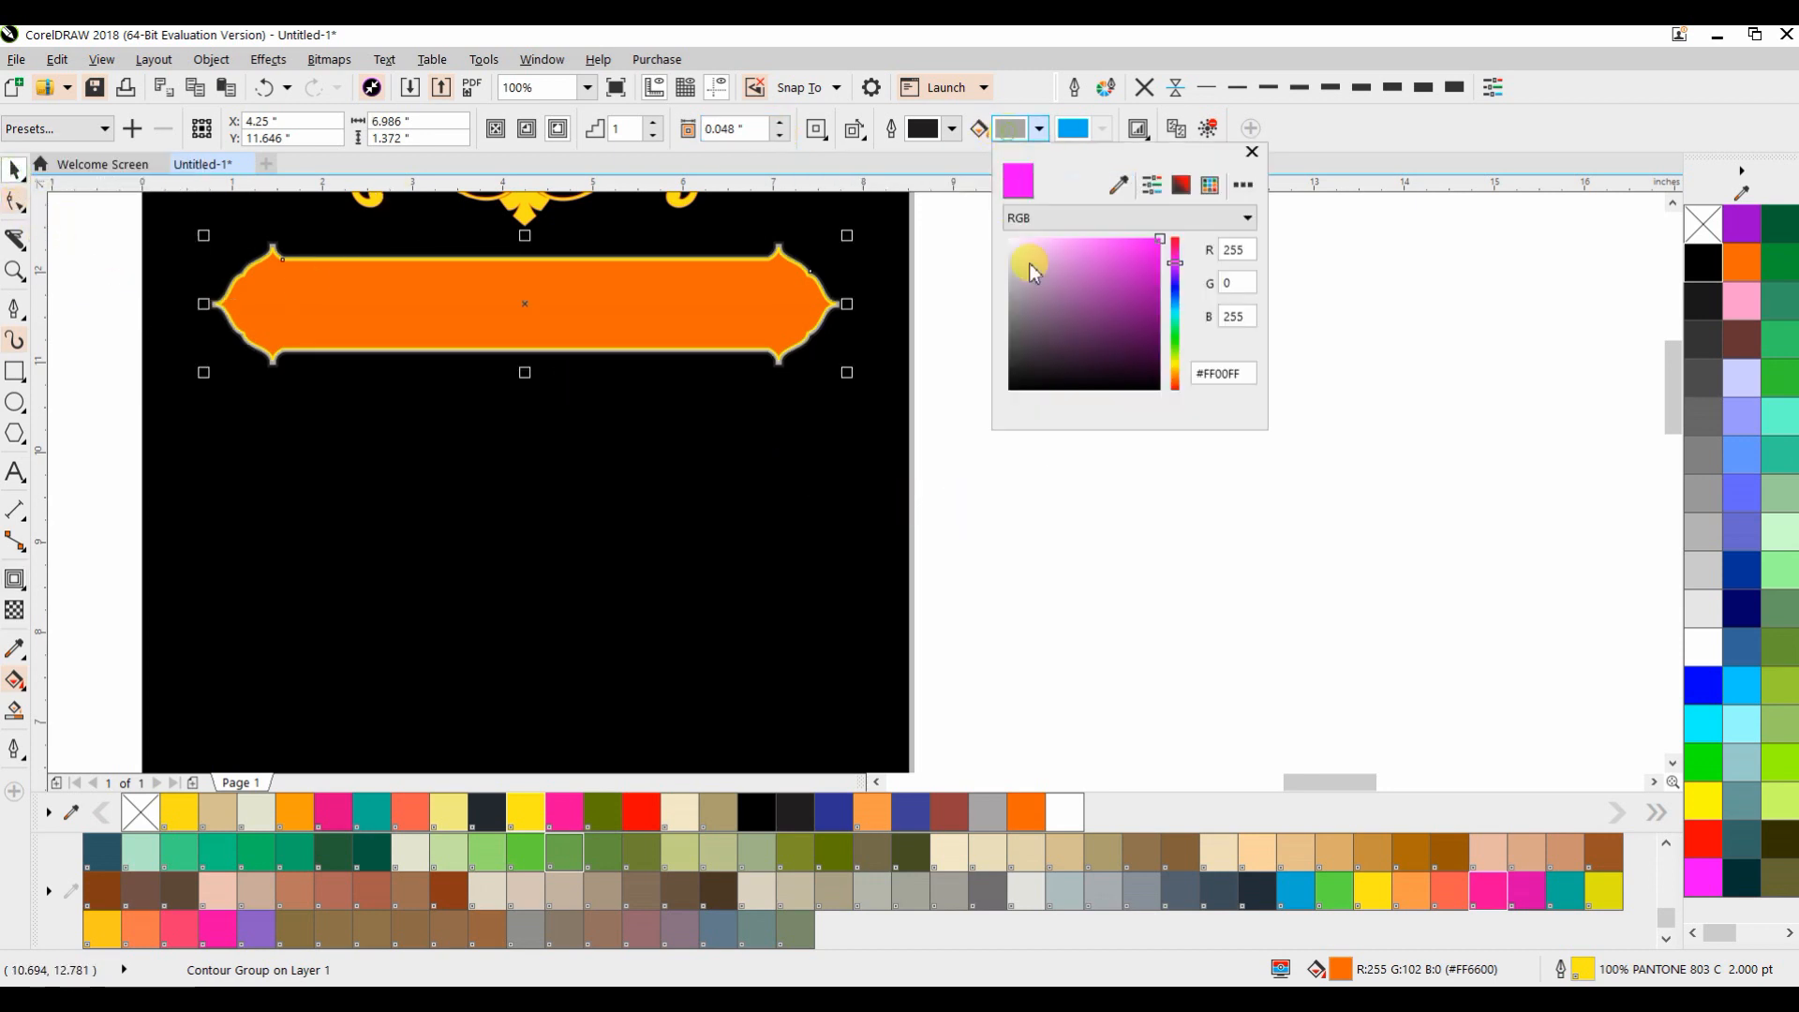
left_click_drag(1102, 300, 1160, 240)
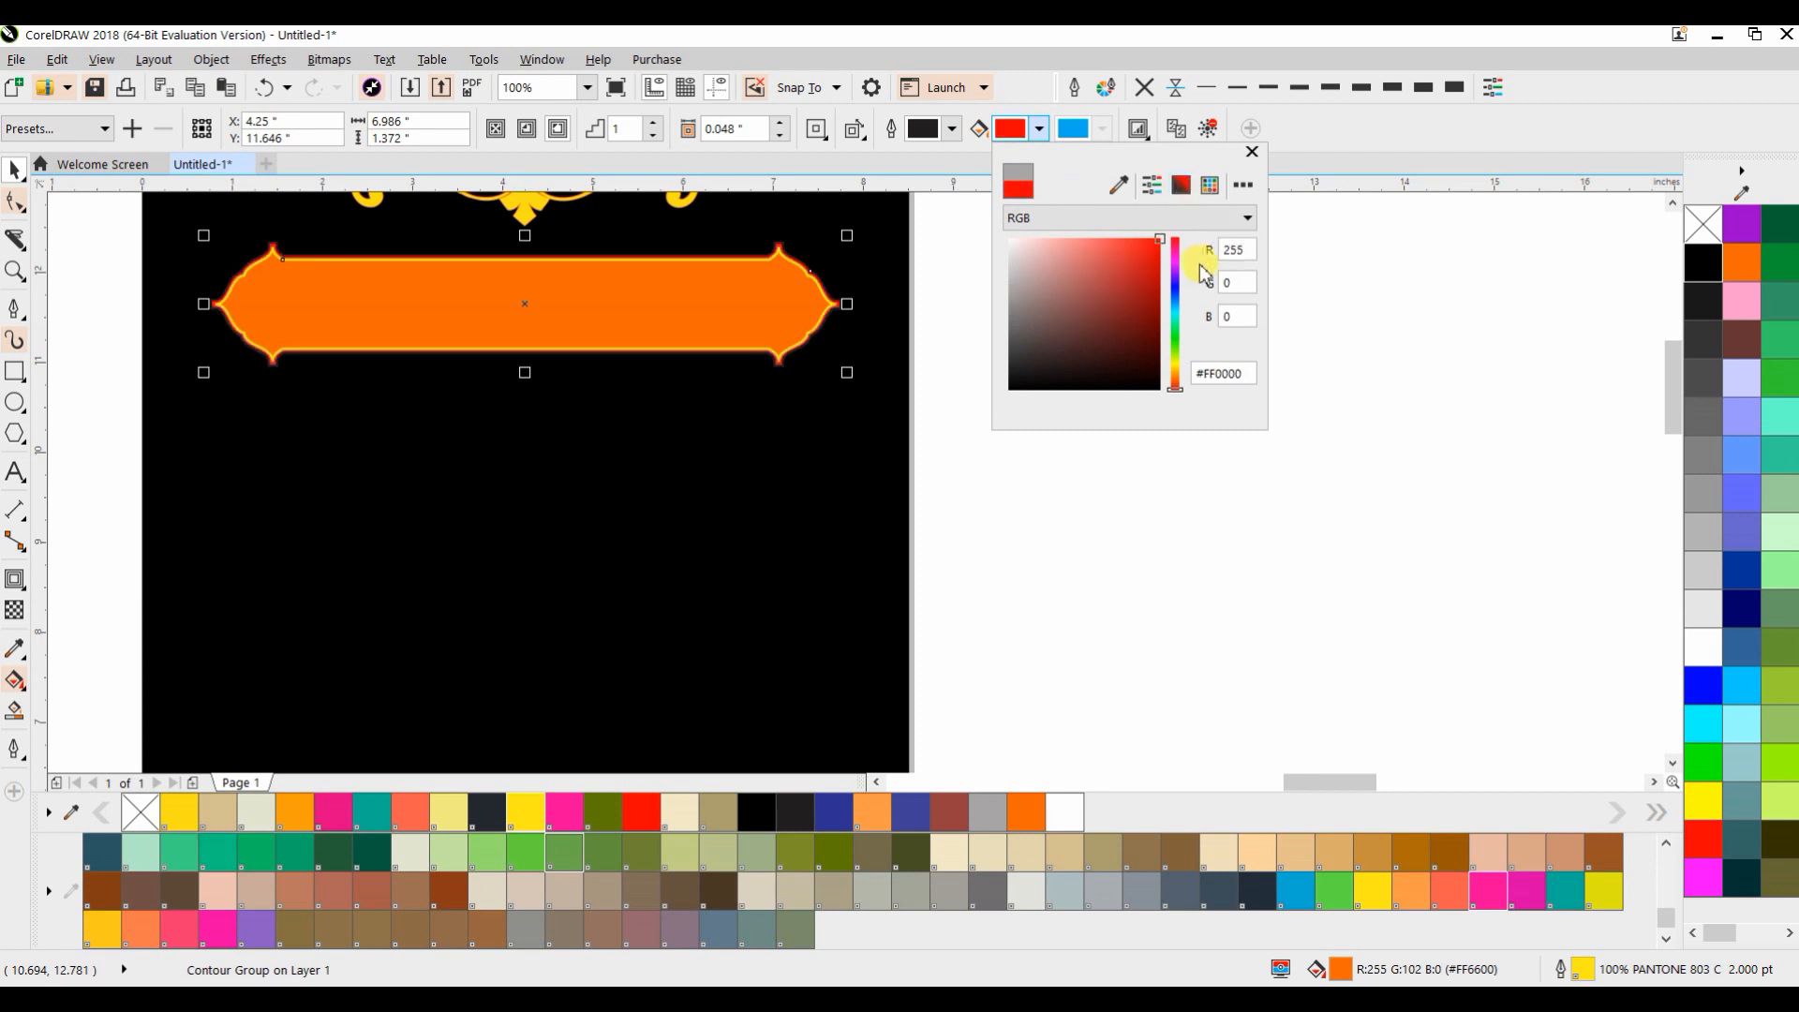
left_click(1176, 343)
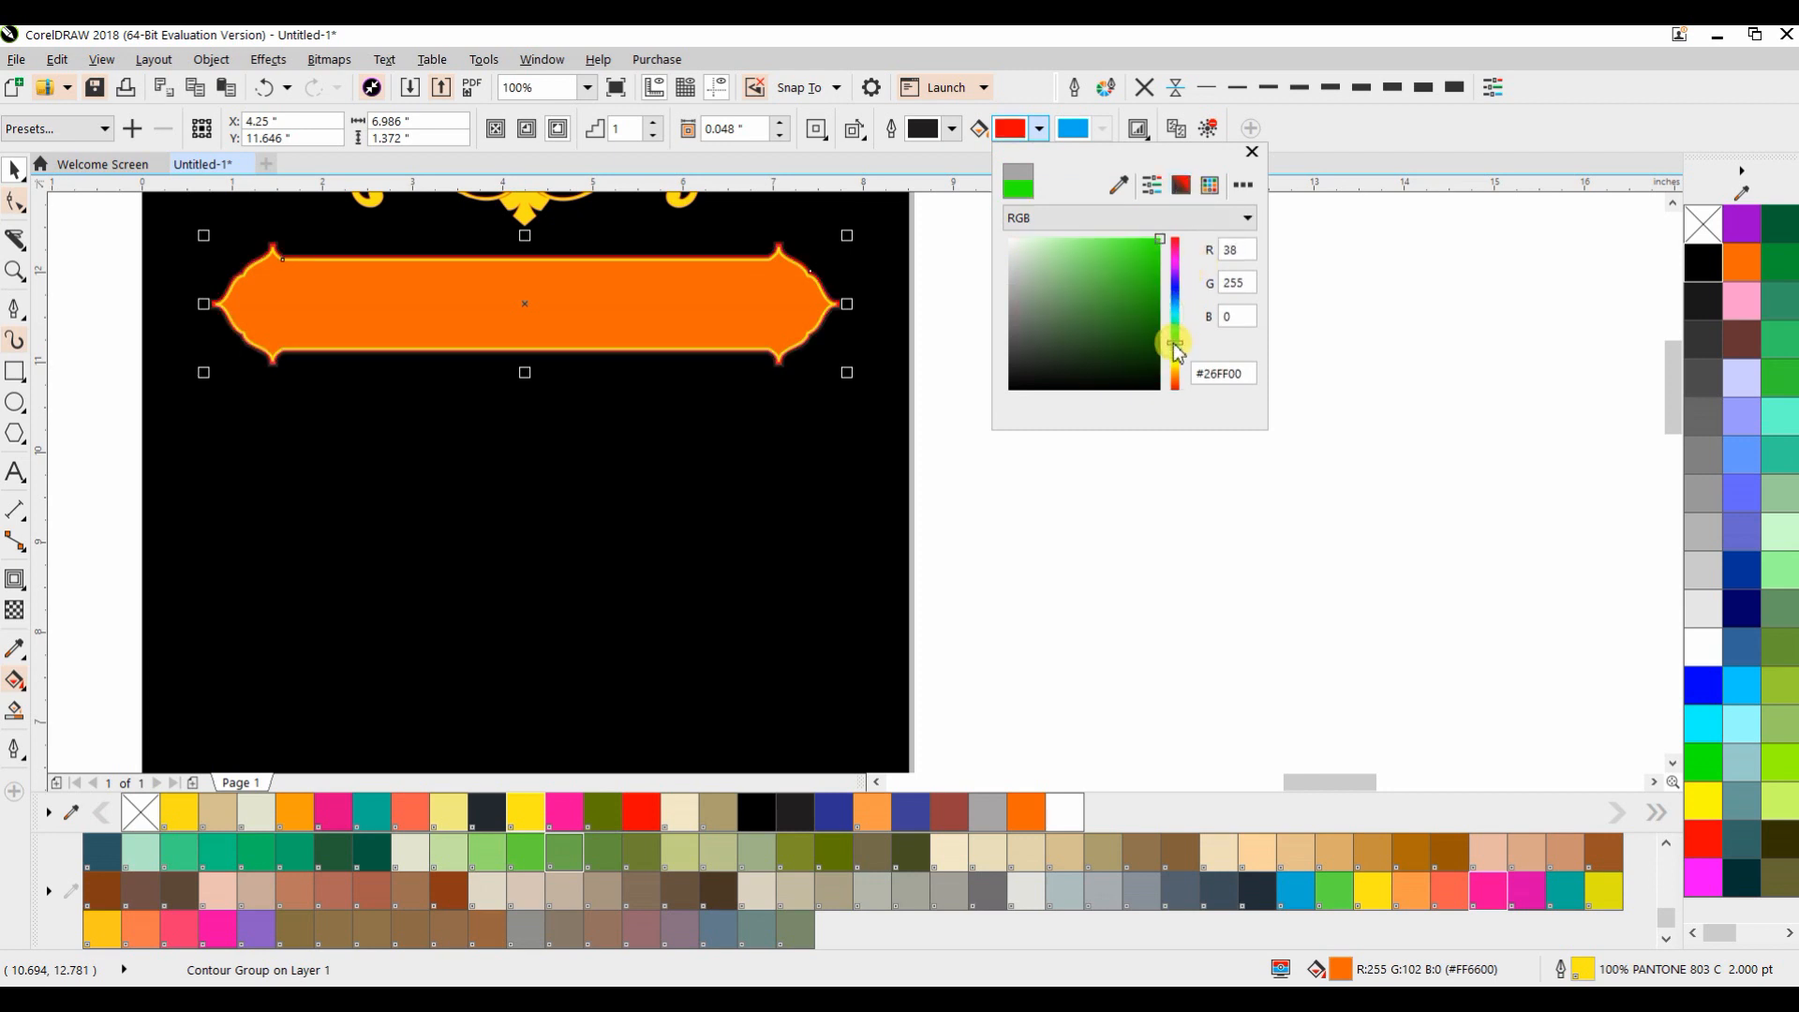
left_click(17, 168)
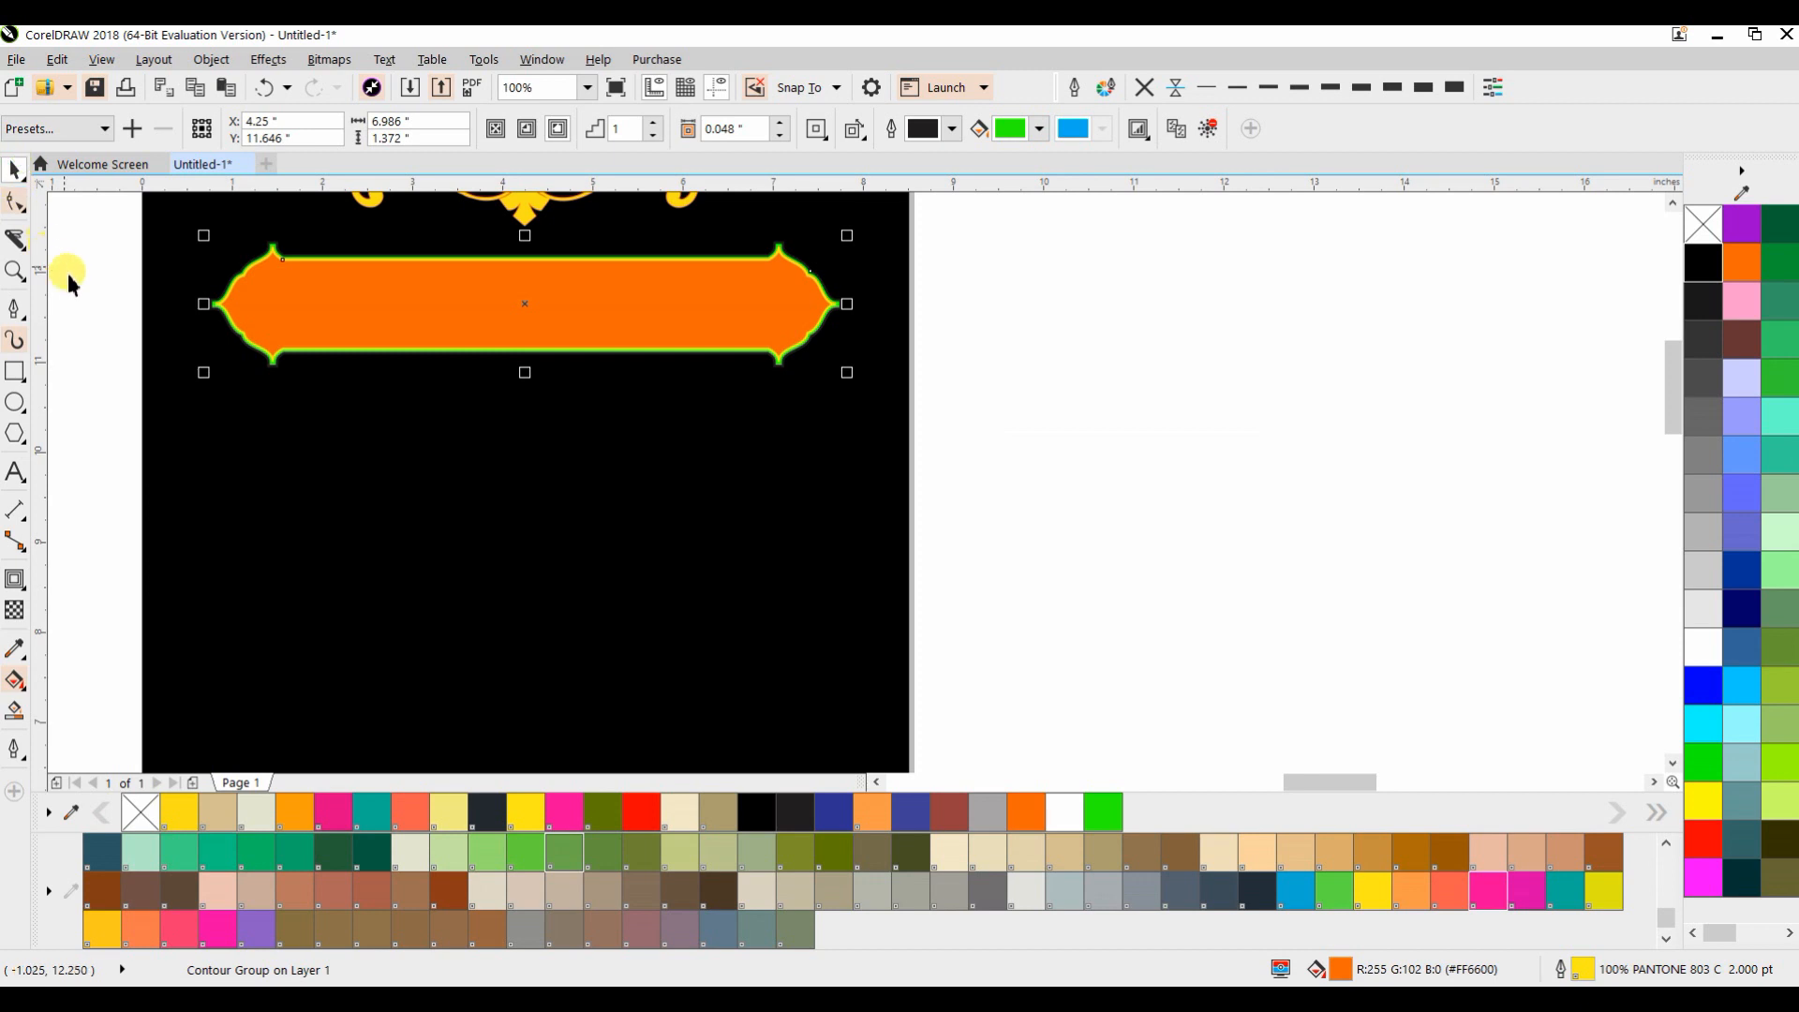
Enlarge the banner from its center to about 7.9 by 1.46 in
left_click(349, 289)
left_click_drag(836, 365, 881, 431)
left_click(937, 398)
Duplicate the banner below the original and reshape the copy into a panel about 3.2 by 3.4 in
left_click_drag(553, 283, 724, 480)
right_click(723, 480)
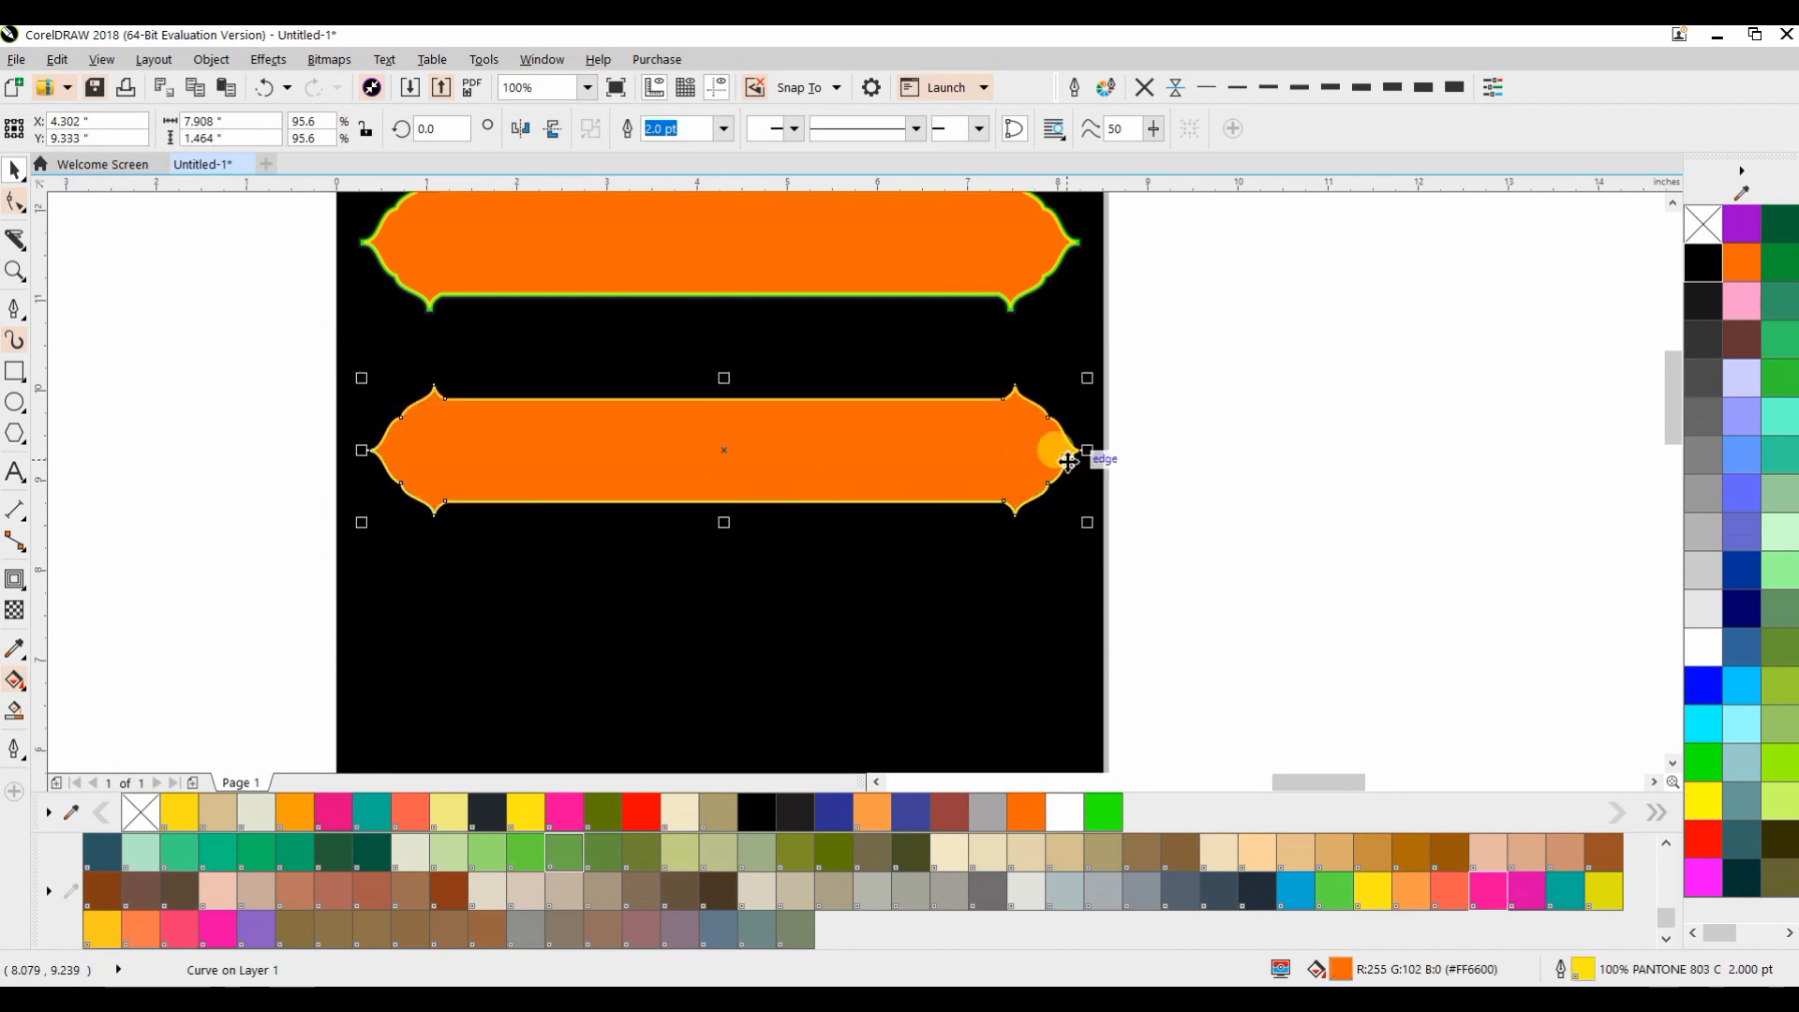
left_click_drag(1087, 454, 662, 452)
left_click_drag(514, 524, 464, 696)
left_click_drag(469, 522, 269, 357)
Duplicate the reshaped panel to its right and rotate the copy by 90 degrees
left_click_drag(320, 401, 761, 409)
right_click(762, 409)
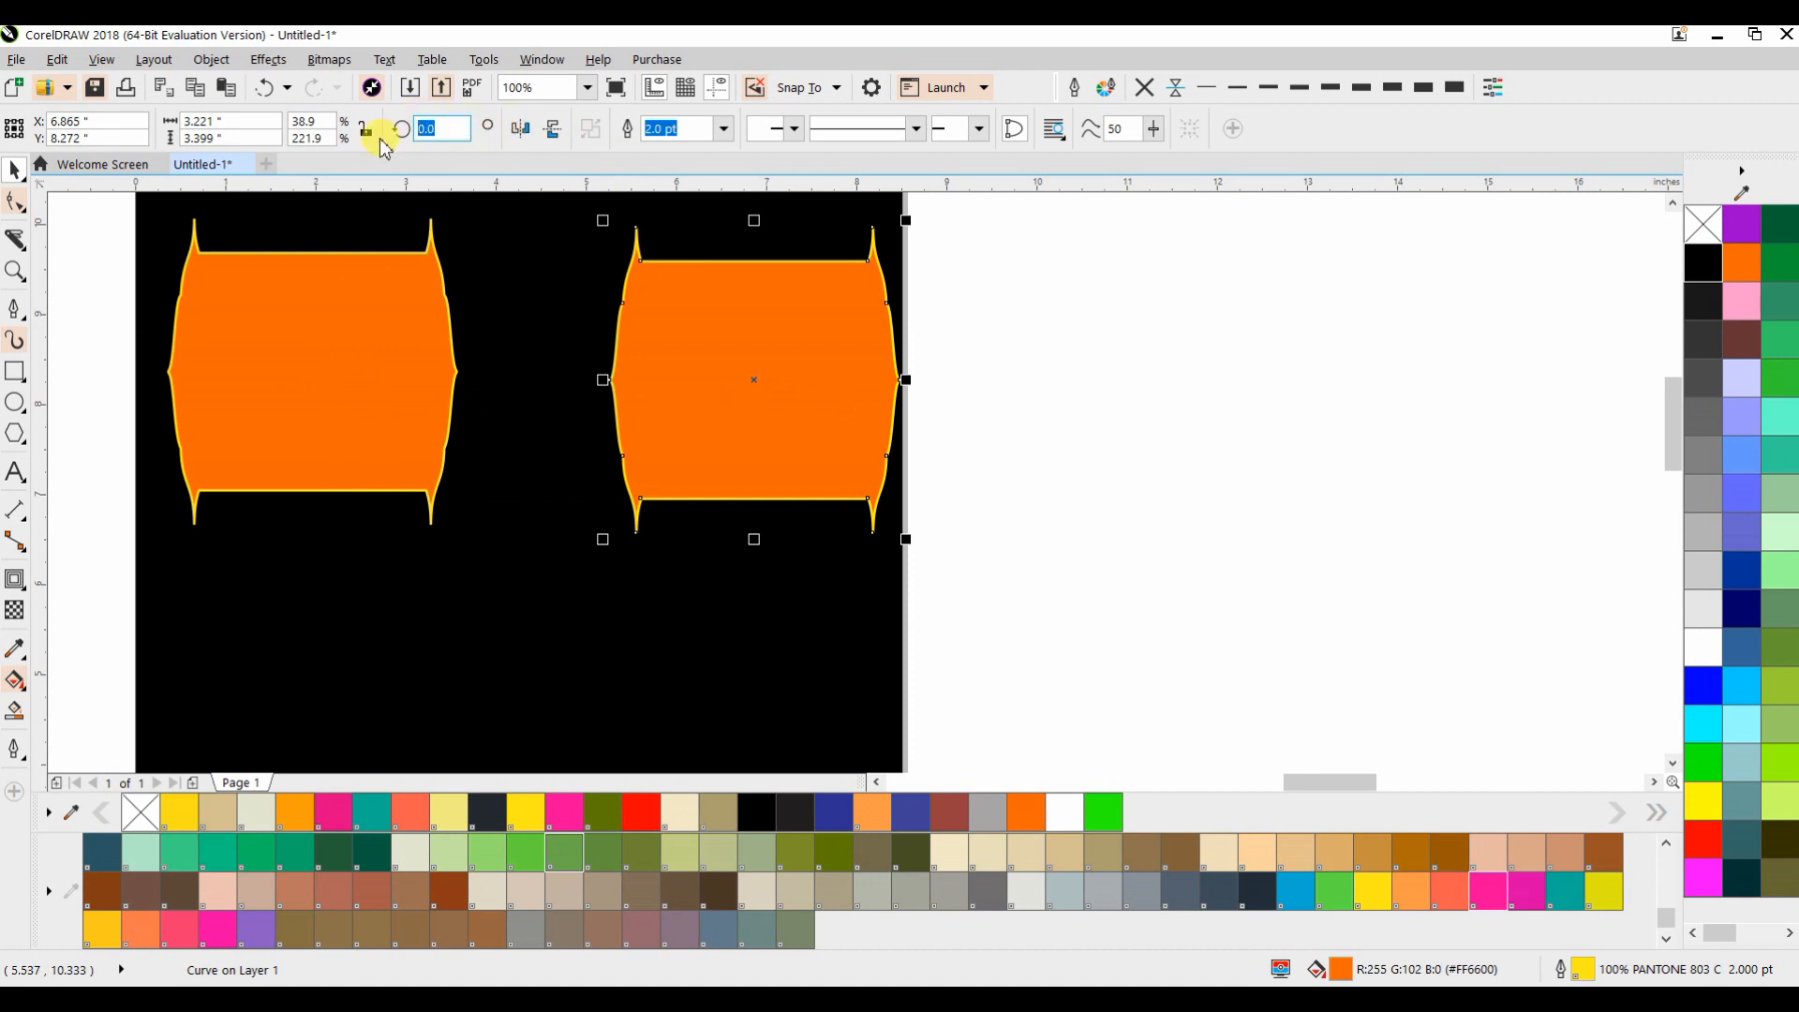
type("90")
key("Return")
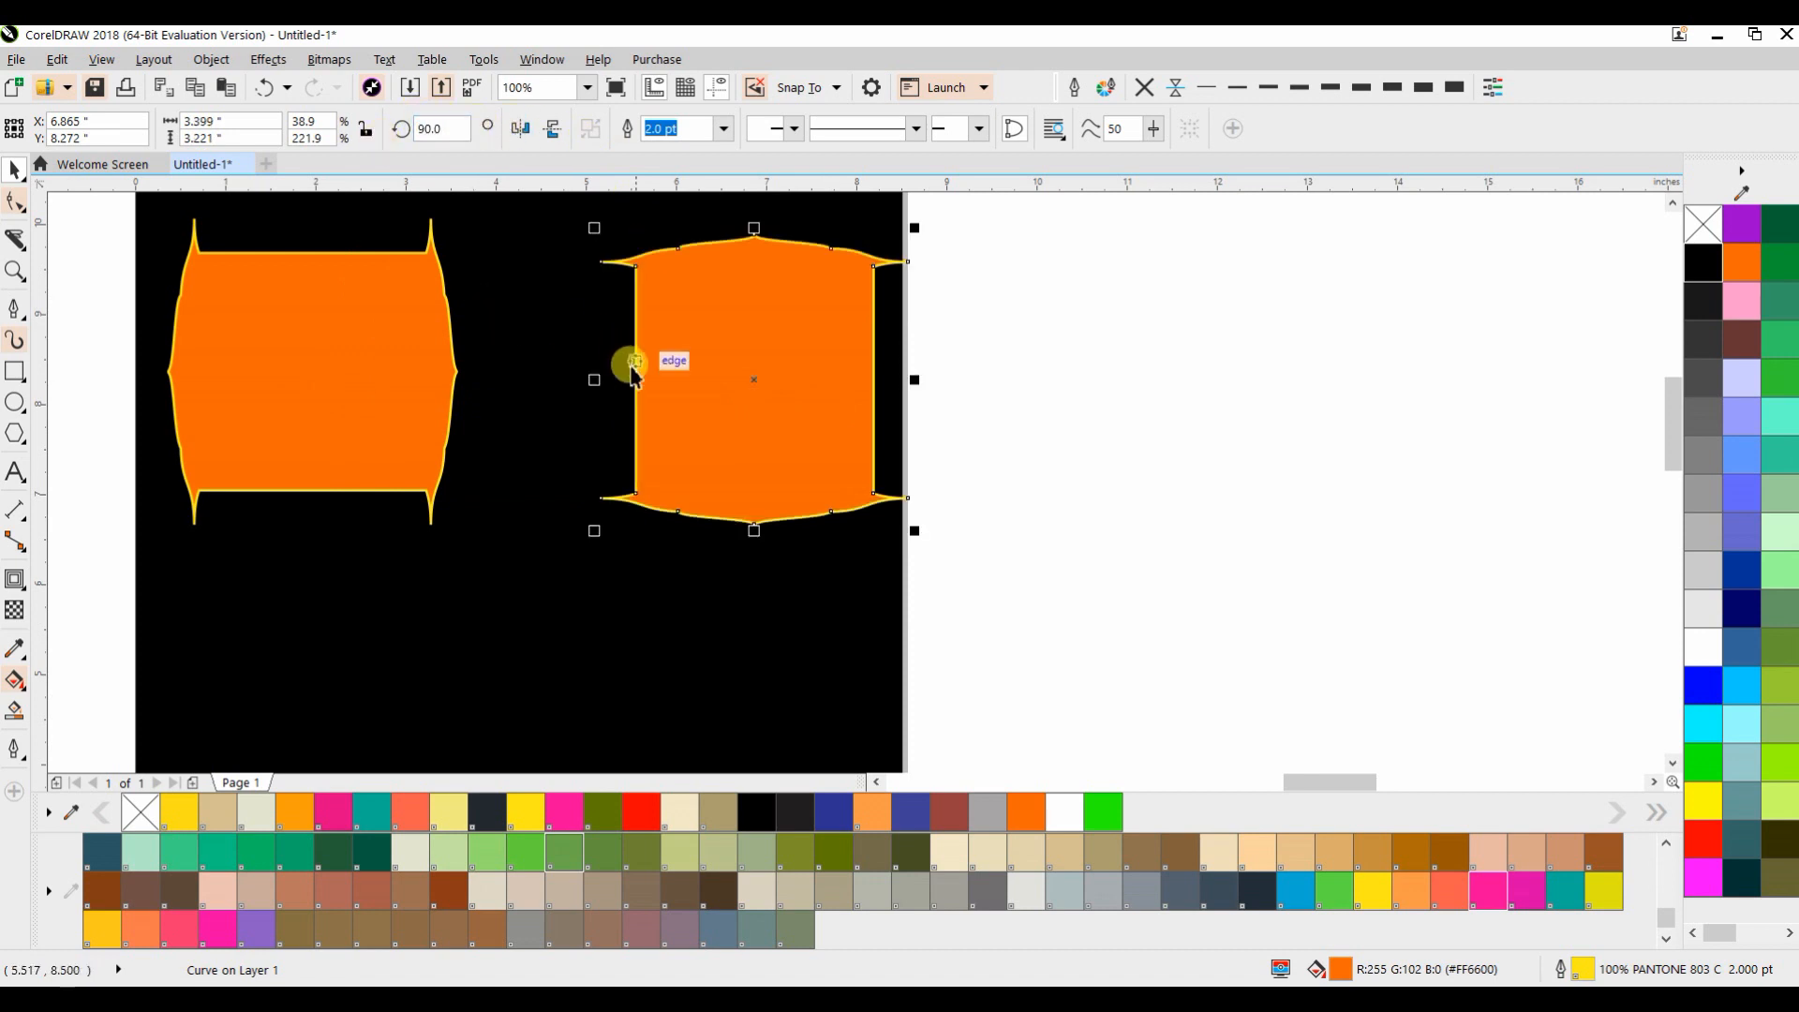
Resize the rotated panel to about 4.39 in tall with a narrower width, and delete both lower panels
mouse_move(592, 379)
left_mouse_down()
mouse_move(530, 379)
mouse_move(592, 377)
left_mouse_up()
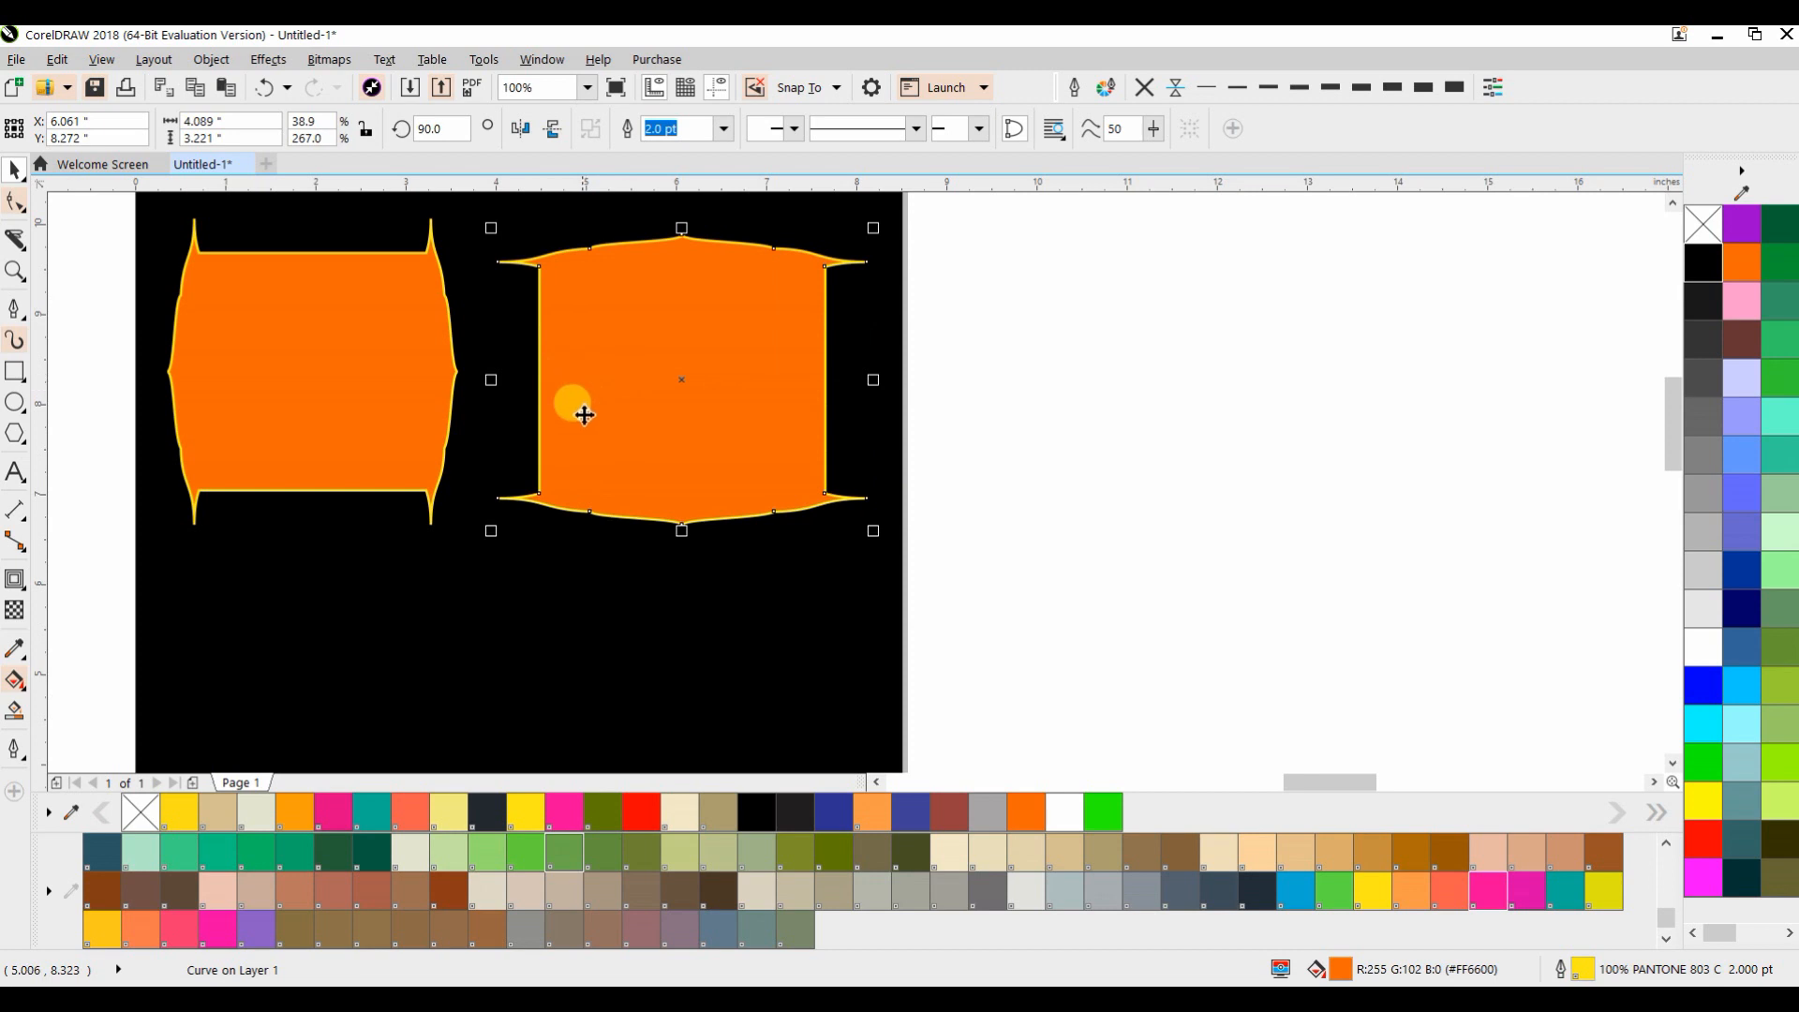
left_click_drag(682, 536, 687, 642)
scroll(735, 539, "down", 1)
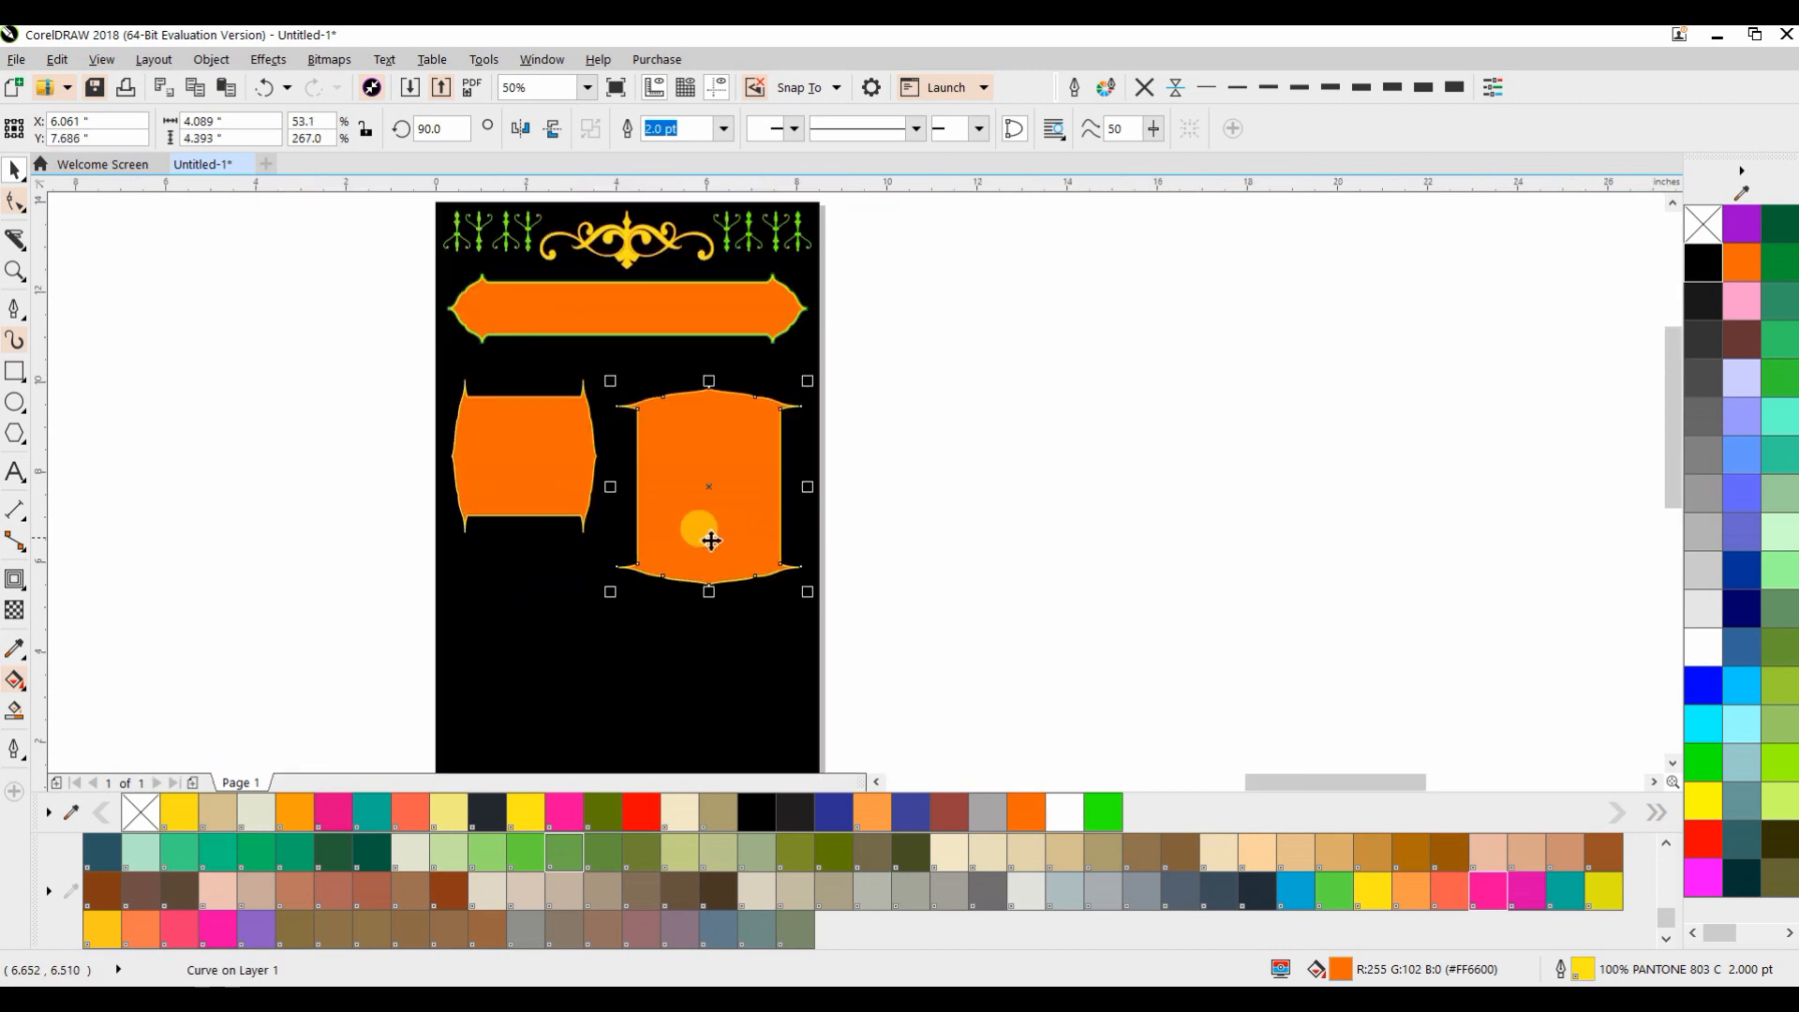
left_click_drag(608, 488, 701, 491)
left_click_drag(967, 354, 270, 650)
key("Delete")
Remove the banner's fill and change its outline color to cyan #00FFFF
scroll(643, 277, "up", 1)
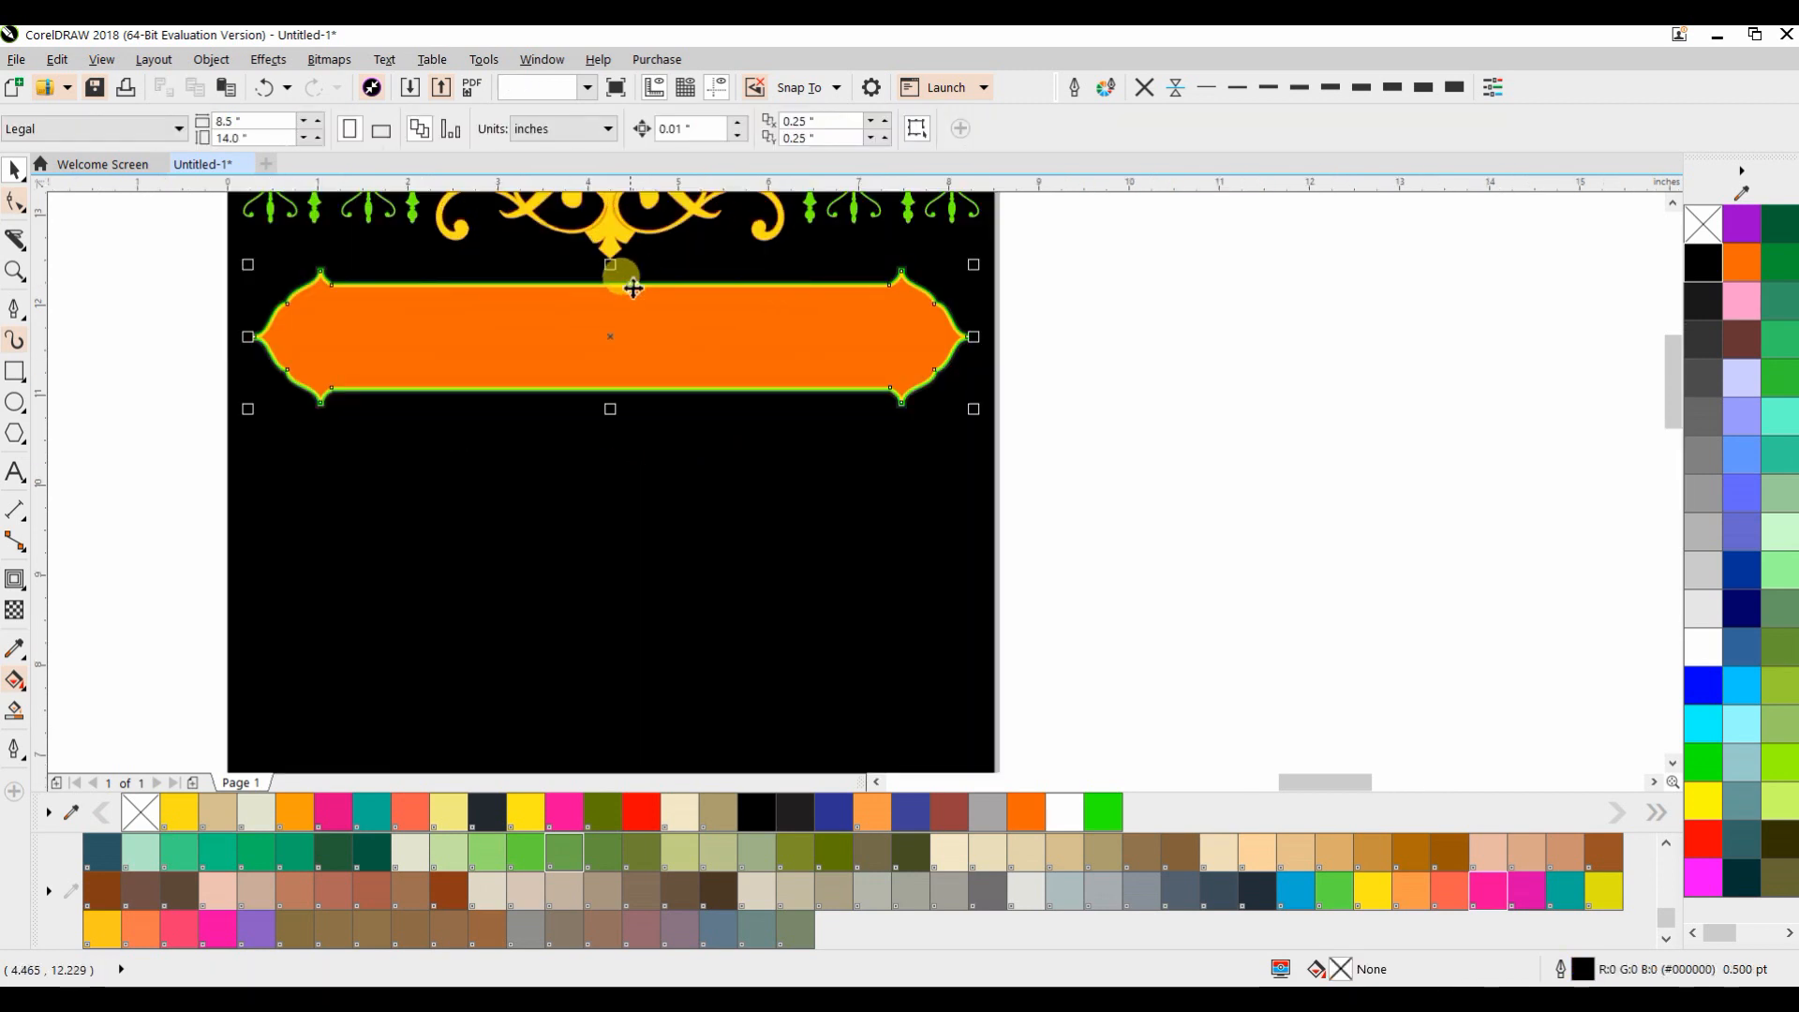
left_click(626, 287)
left_click(1697, 344)
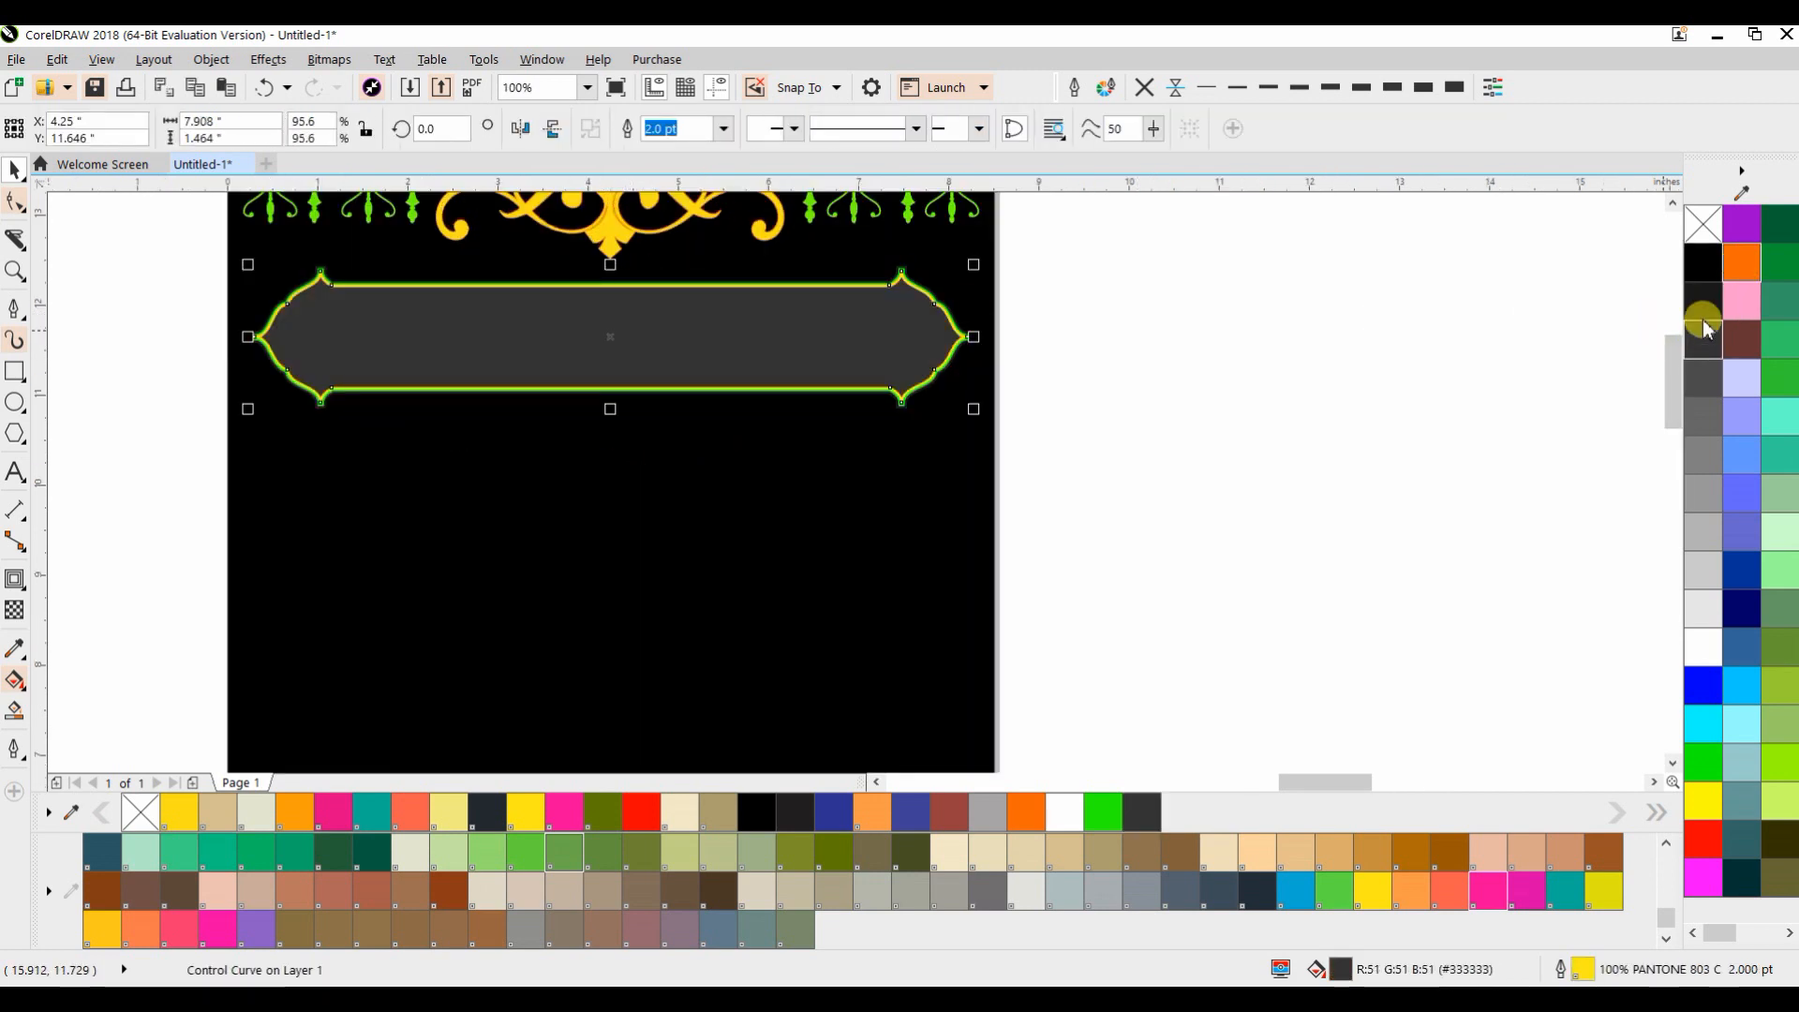
left_click(1707, 225)
right_click(1682, 725)
left_click(1250, 502)
Move the cyan-outlined banner slightly down and left, to about X 4.2 in, Y 11.5 in
left_click(803, 385)
left_click(833, 253)
mouse_move(822, 292)
left_mouse_down()
mouse_move(806, 290)
mouse_move(809, 327)
mouse_move(803, 300)
left_mouse_up()
Add a single-step outside contour with a 0.048 in offset to the cyan banner and color its outline green #6AFF00
left_click(17, 583)
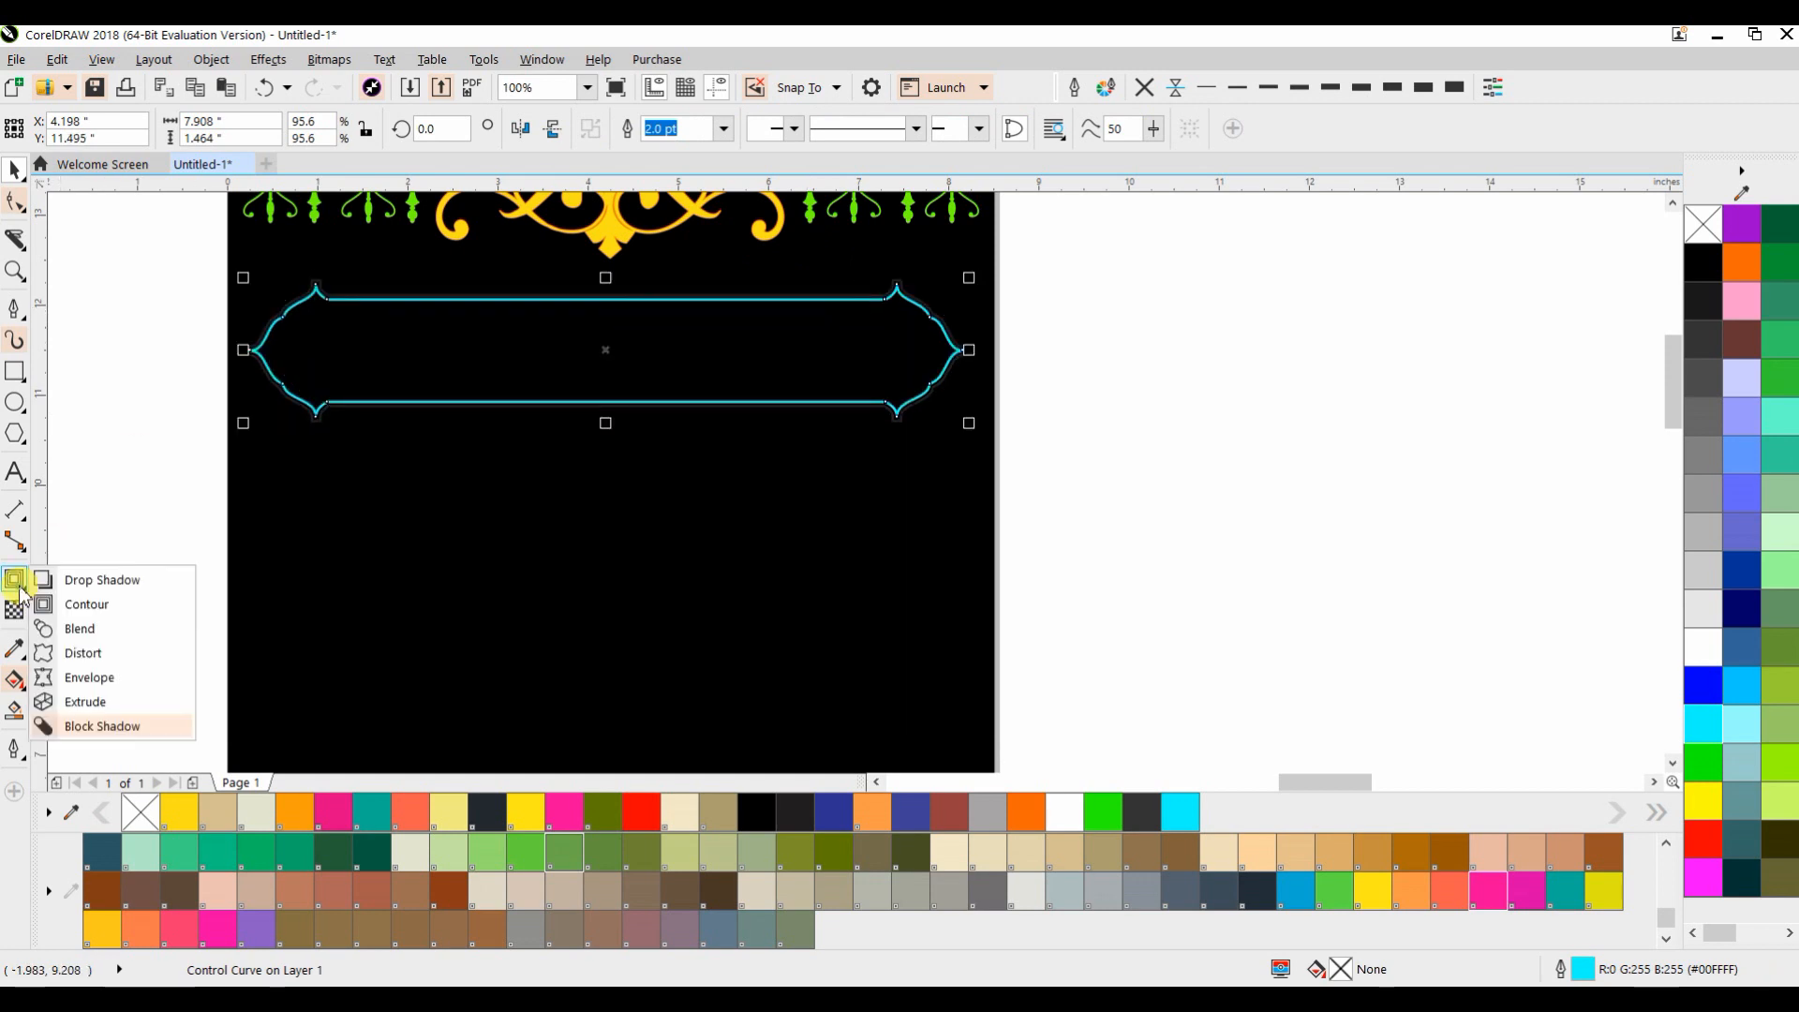
left_click(87, 604)
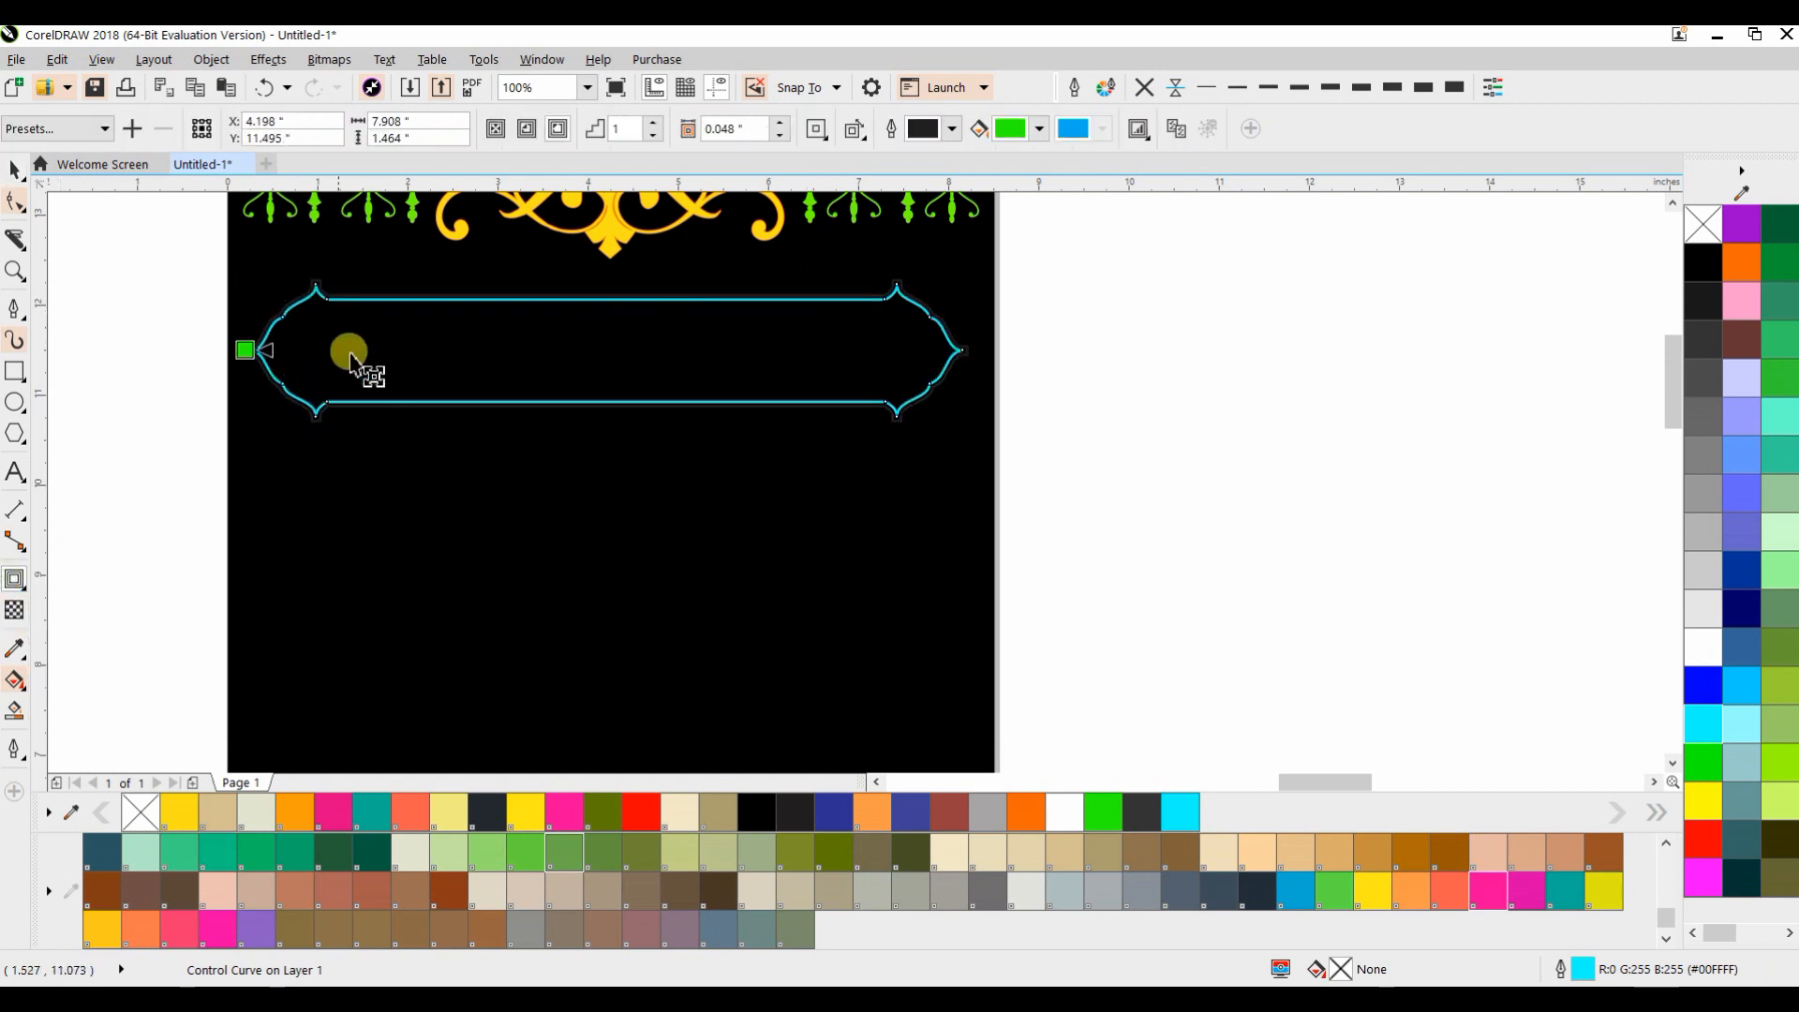
left_click(951, 132)
left_click(976, 230)
left_click(952, 272)
left_click_drag(943, 261, 980, 185)
left_click_drag(1022, 251, 1095, 226)
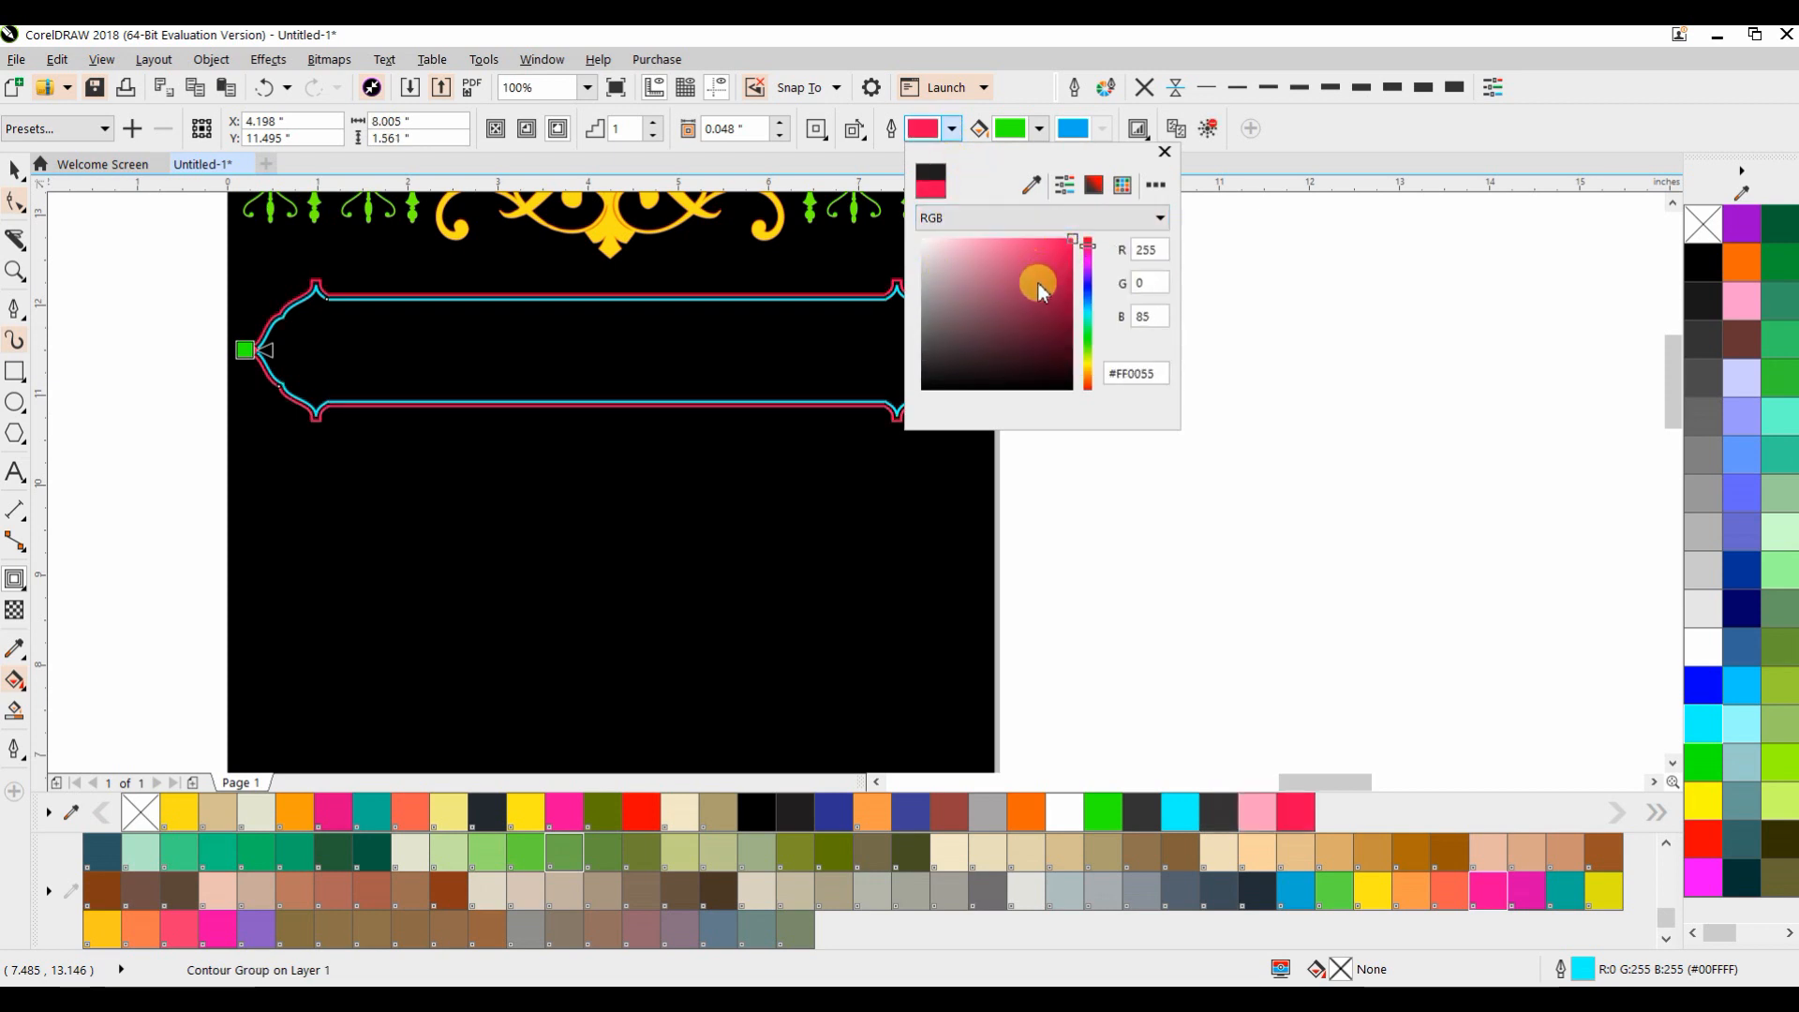
left_click_drag(1084, 328, 1087, 349)
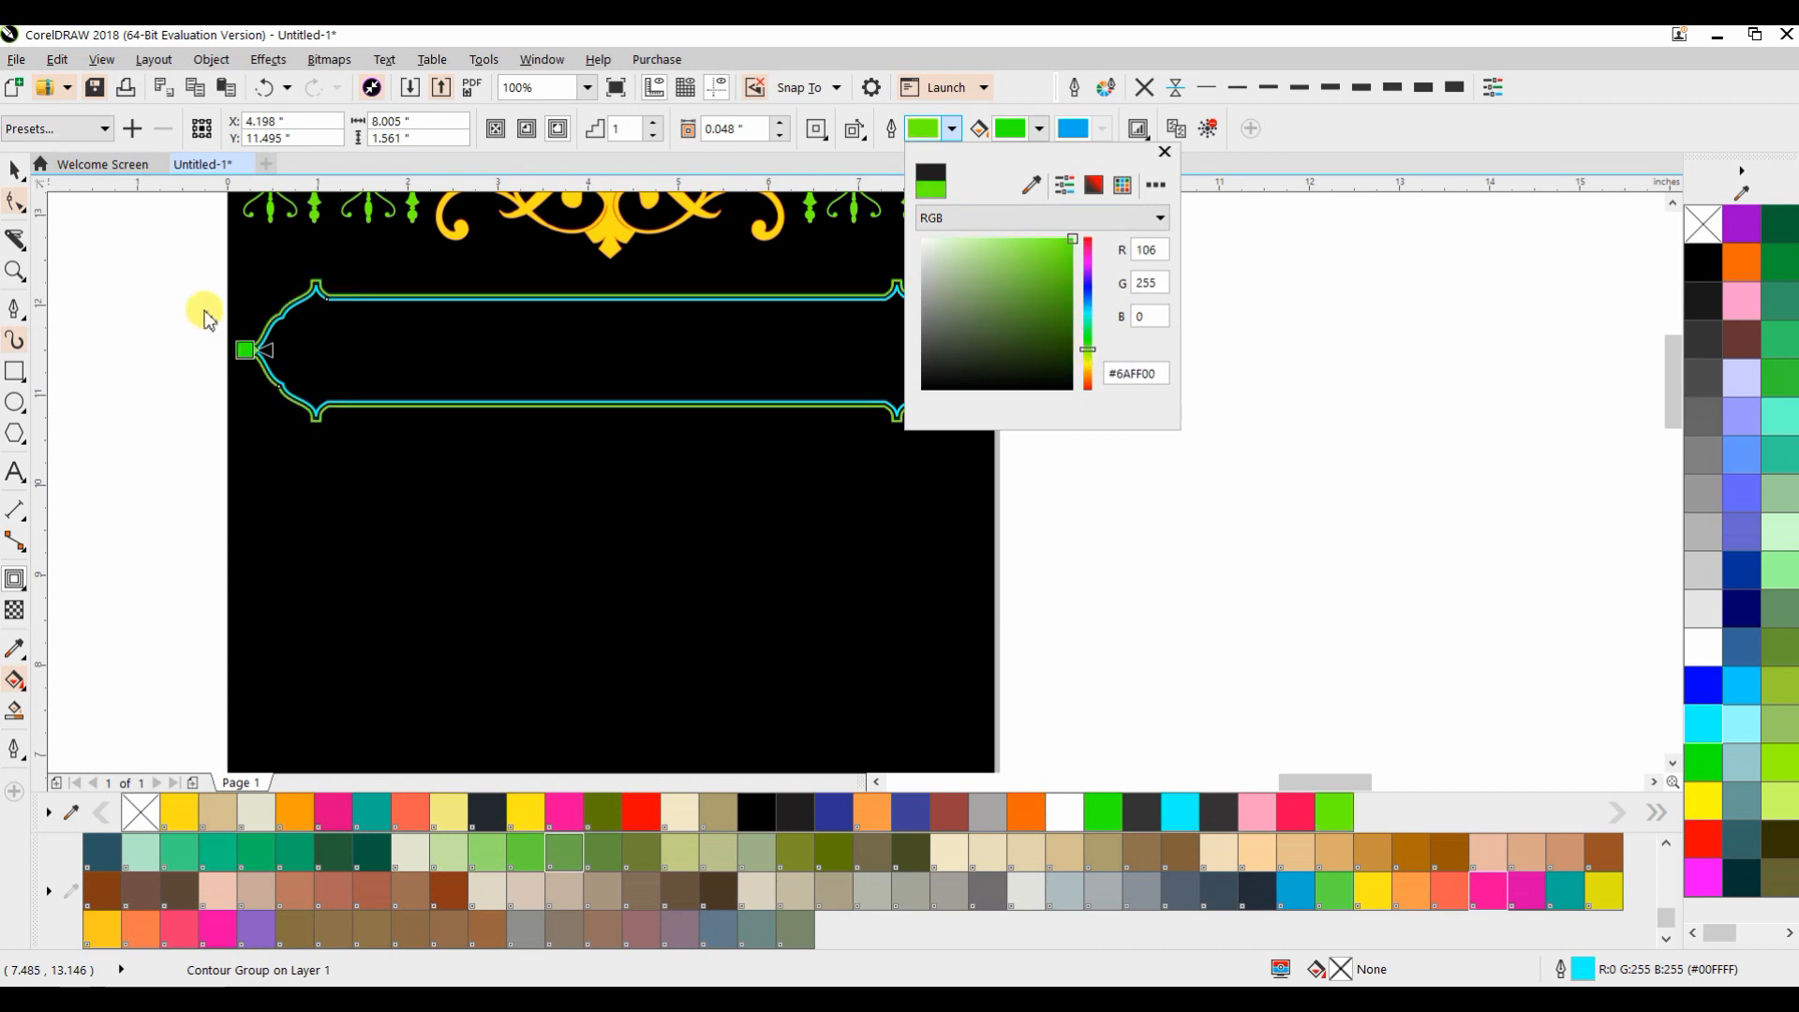
left_click(13, 171)
left_click(16, 170)
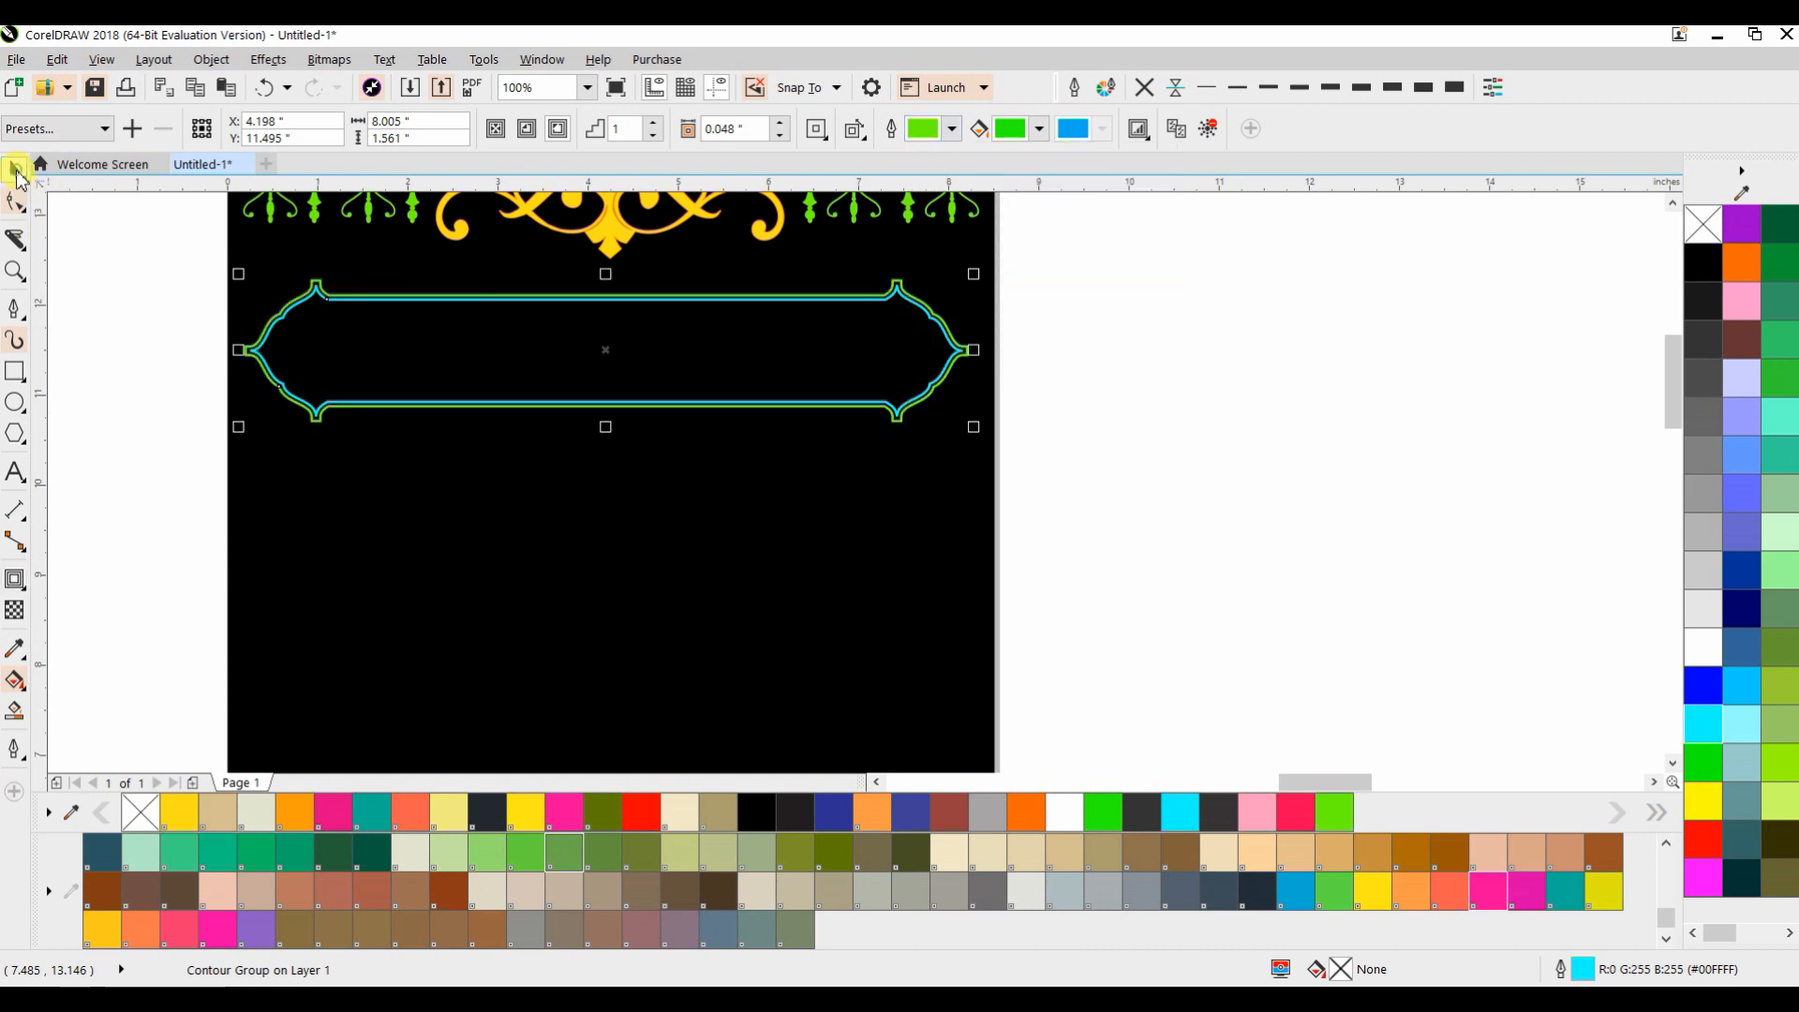
Center the contoured banner on the page and move it up beneath the ornament header, to about Y 11.6 in
left_click(417, 400)
key("p")
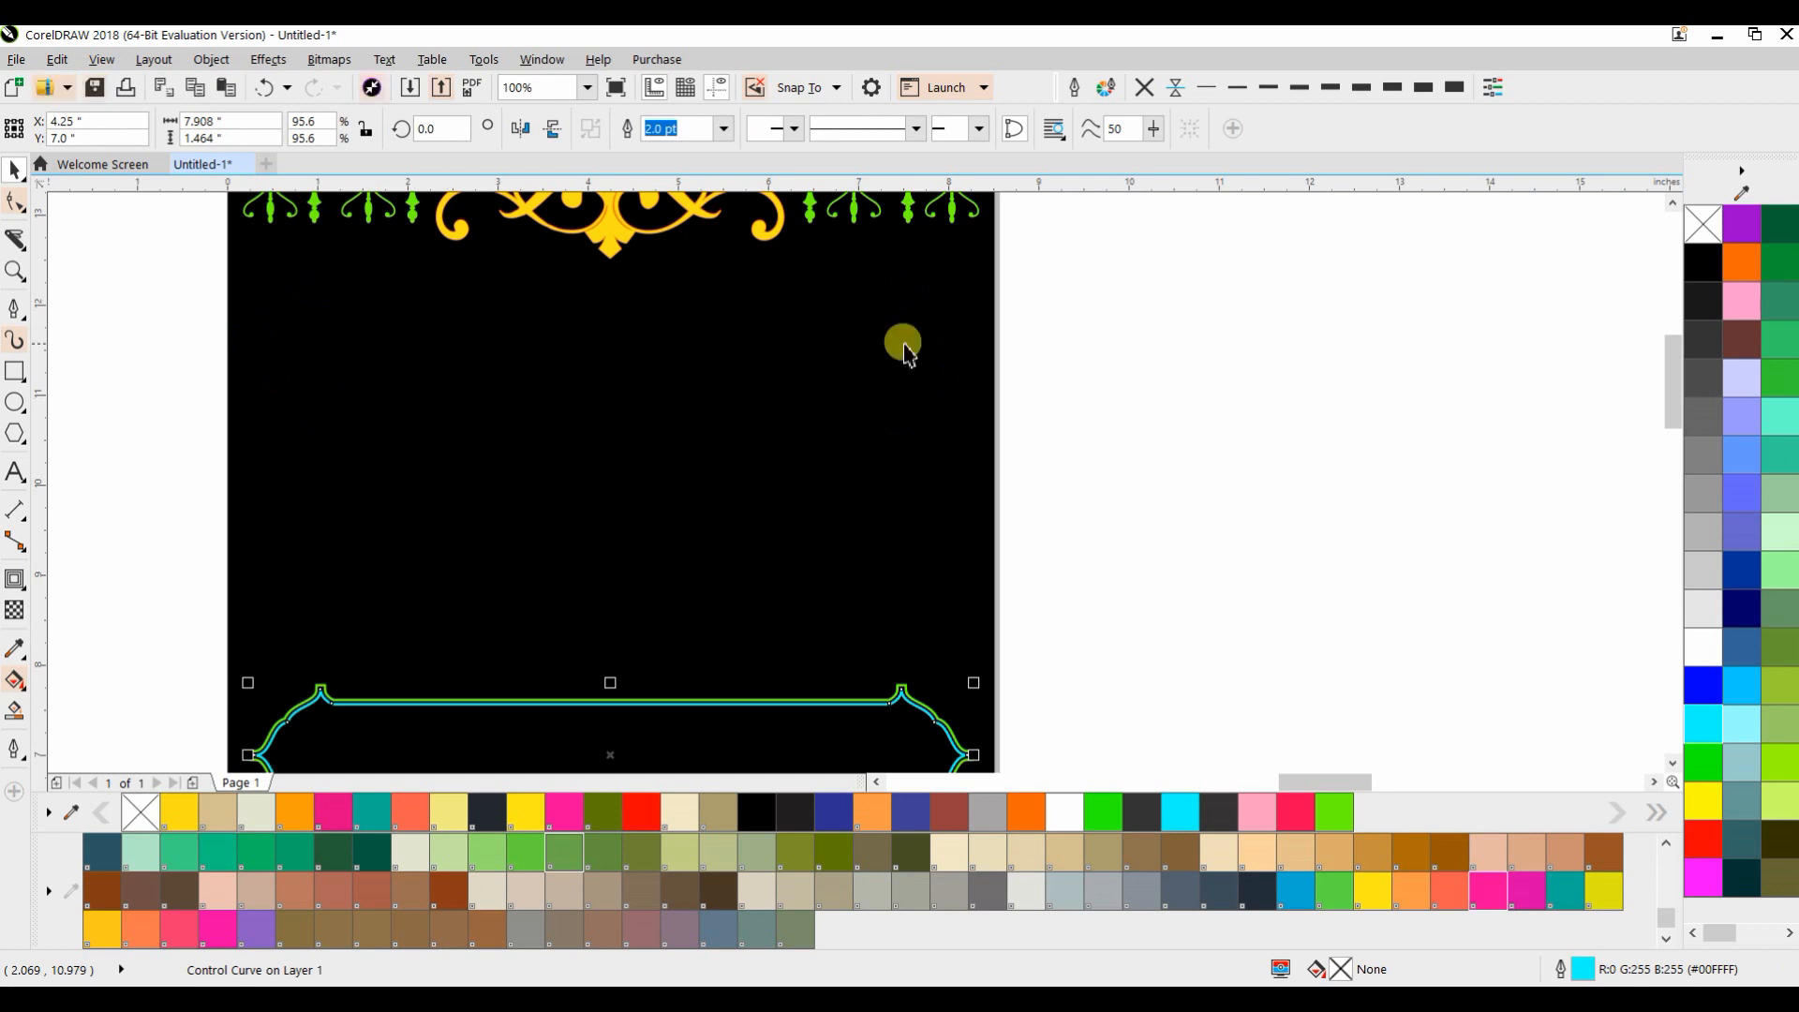
left_click_drag(690, 607, 695, 298)
left_click(1079, 363)
scroll(1078, 357, "down", 1)
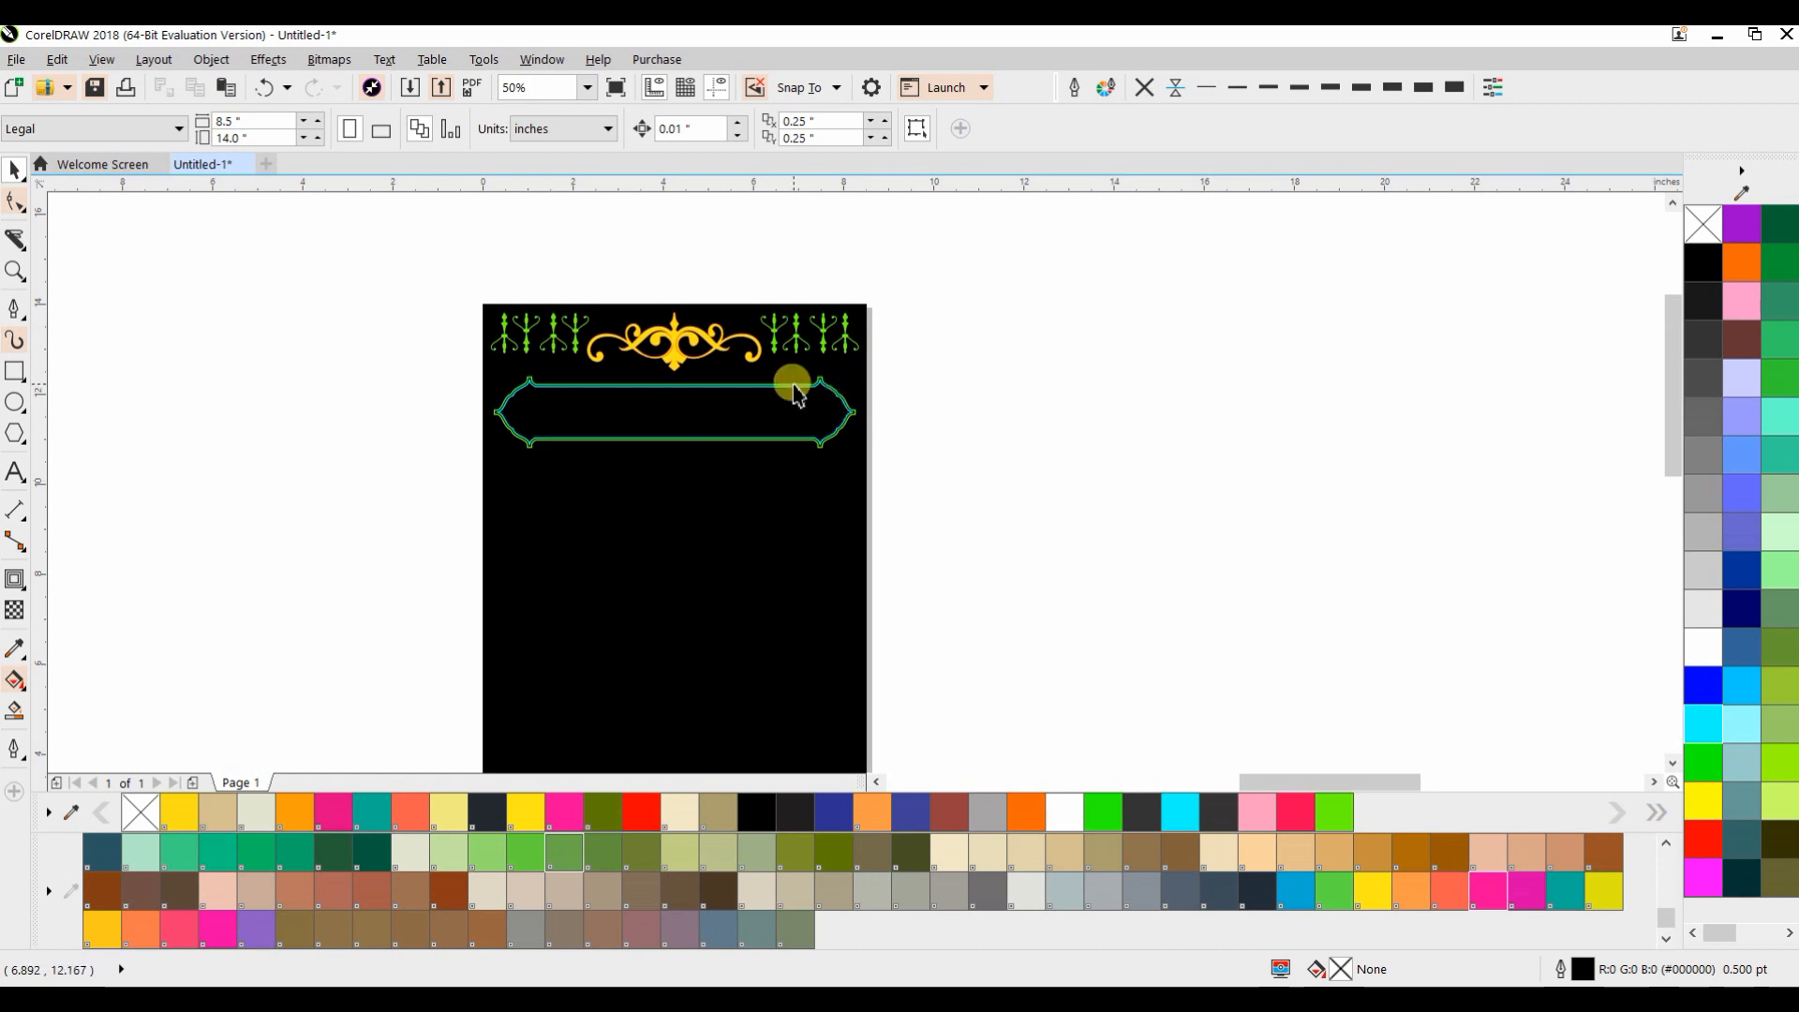
Open Insert Character as a floating docker beside the page and look through the Besmellah 3 glyphs
key("ctrl+F11")
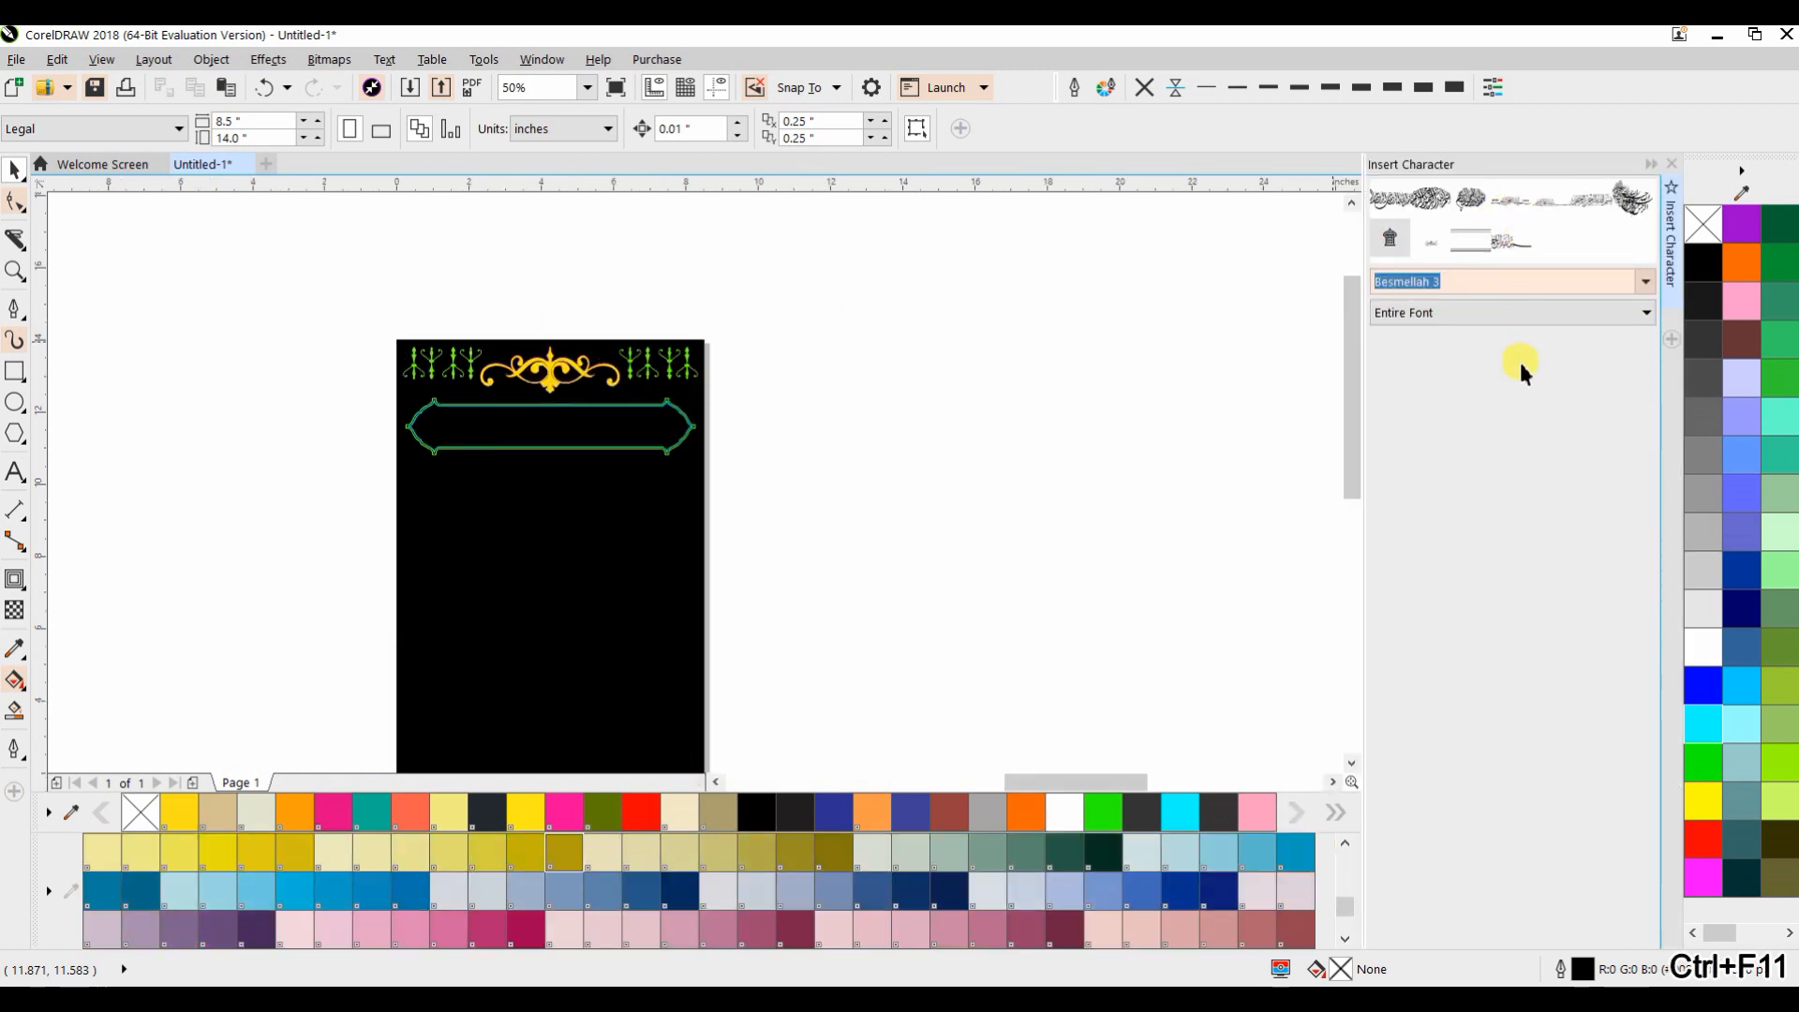
left_click_drag(1458, 182, 1375, 225)
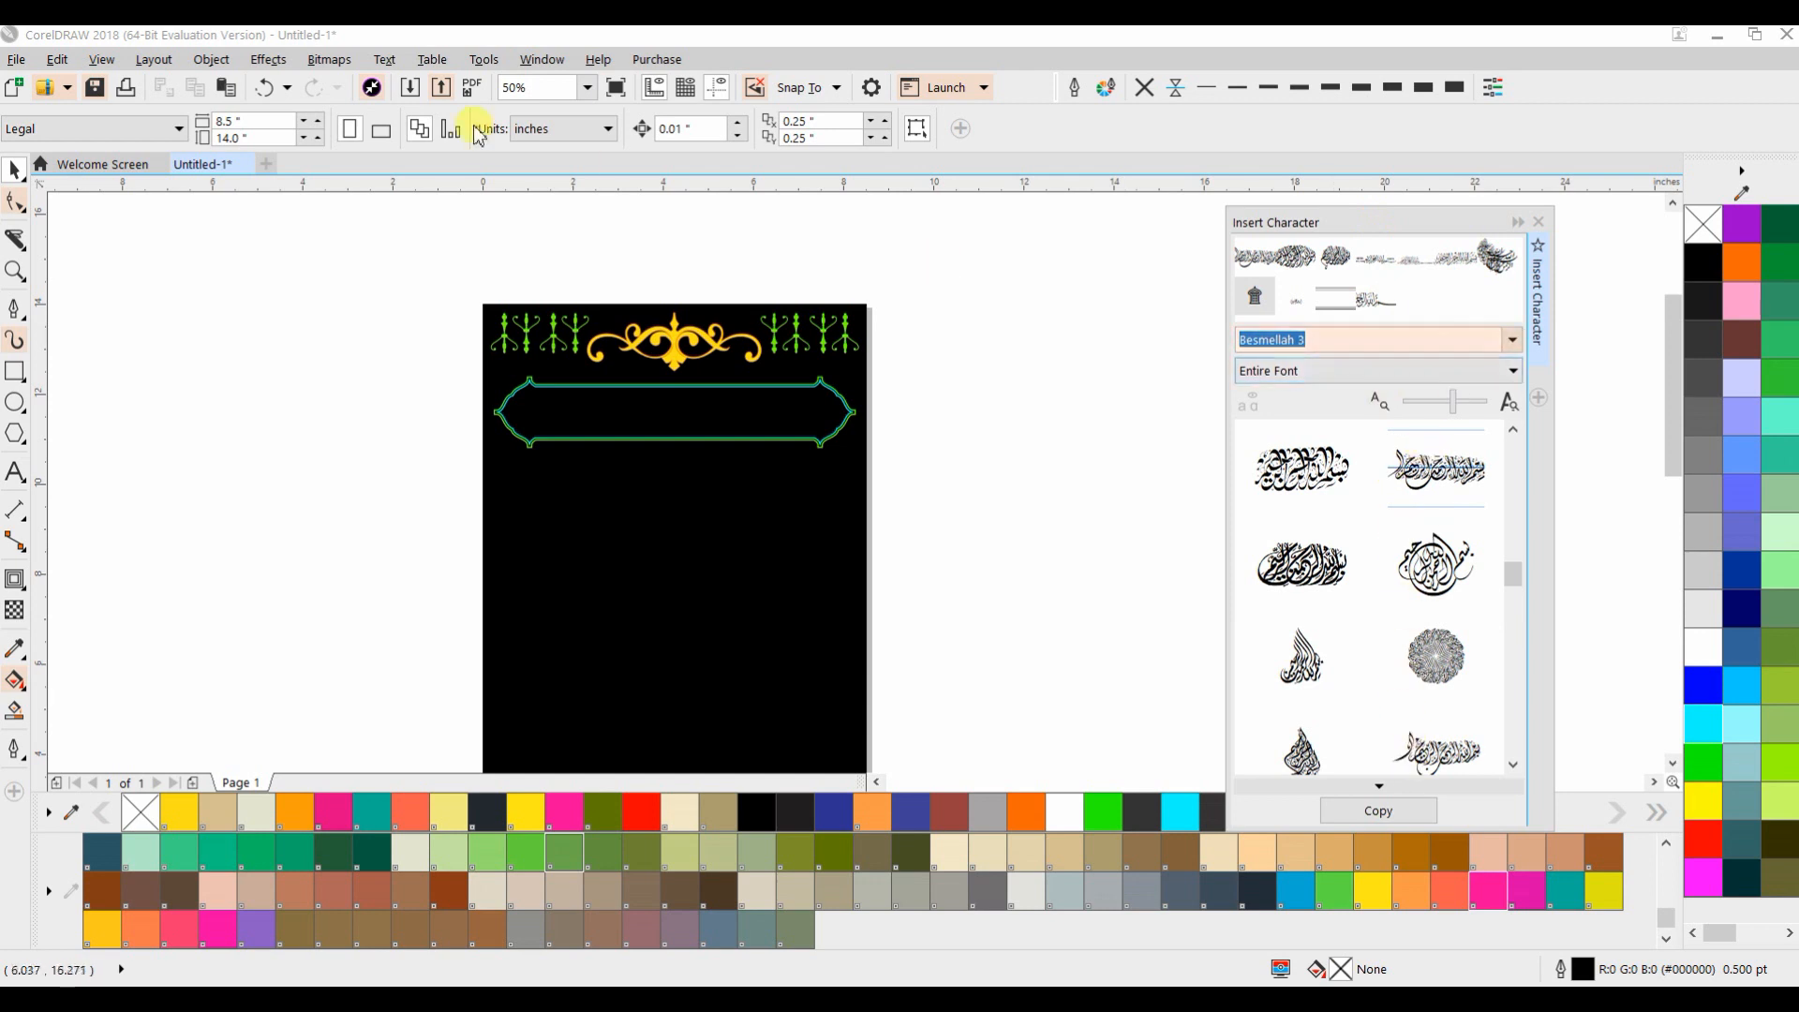
left_click(397, 59)
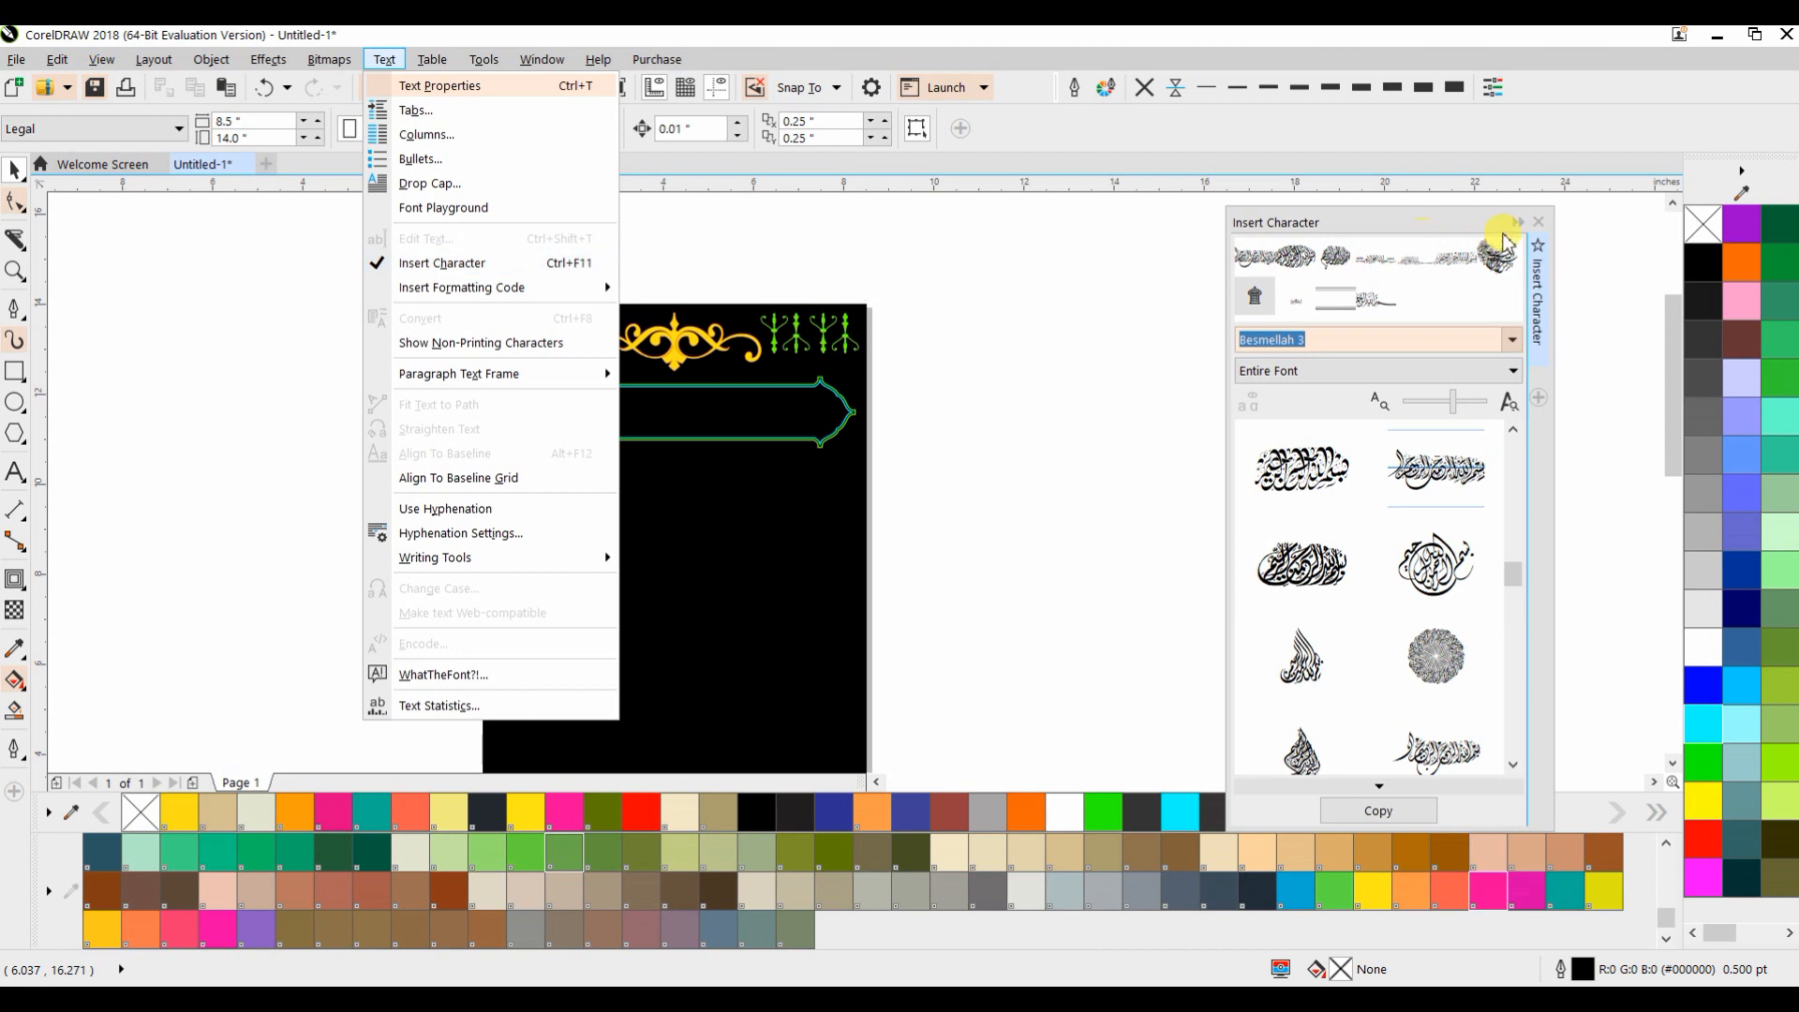
left_click(1414, 469)
scroll(1386, 522, "down", 5)
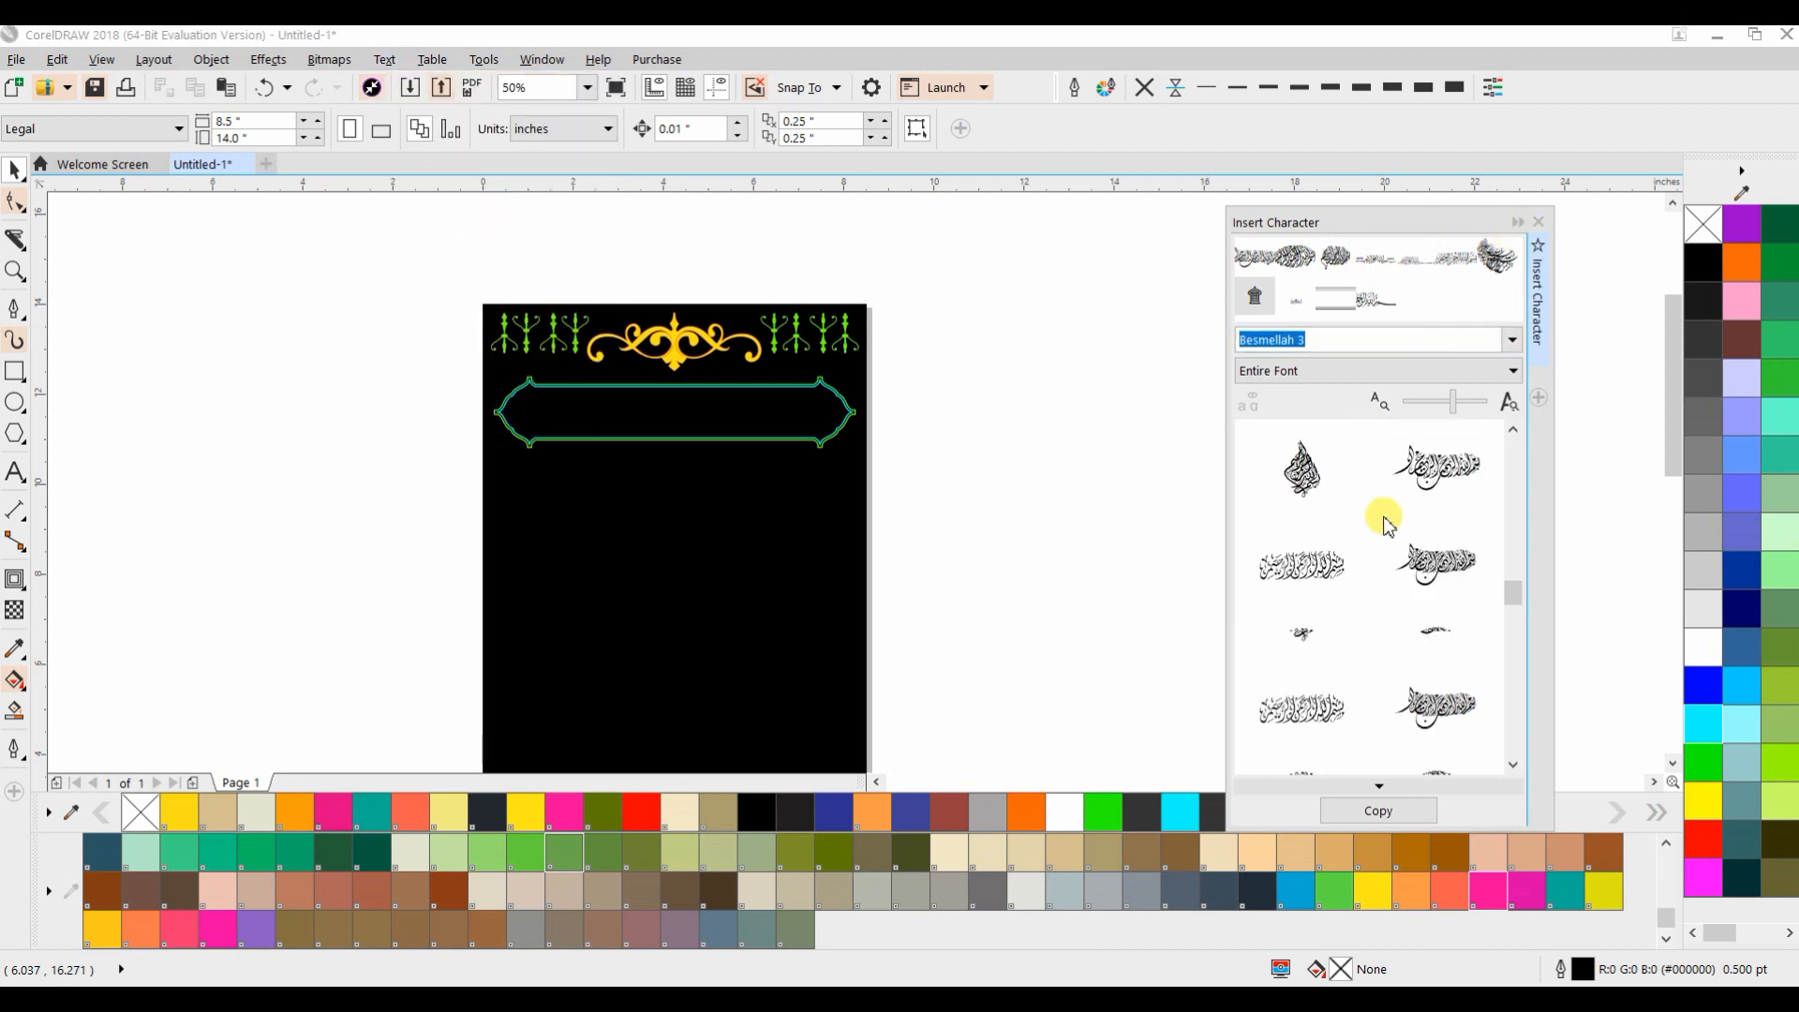
scroll(1385, 517, "up", 3)
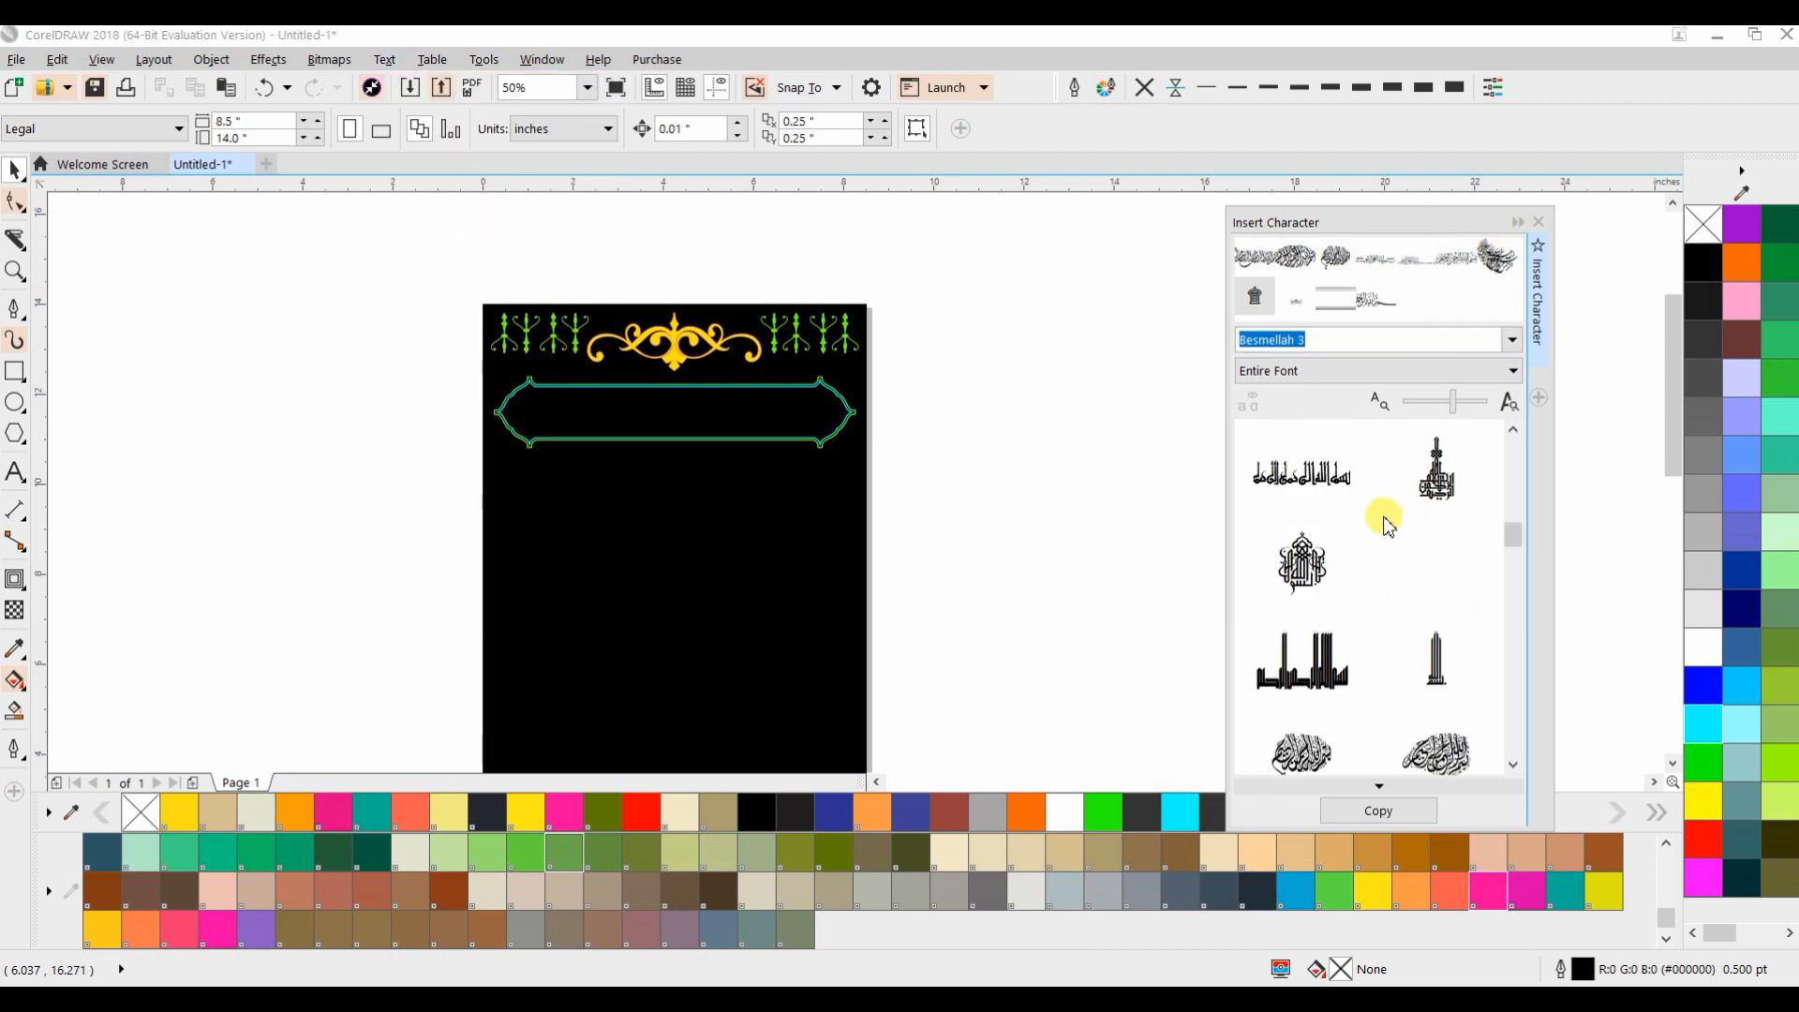
Switch the character font to Besmellah 1 and look through its calligraphy glyphs
left_click(1513, 340)
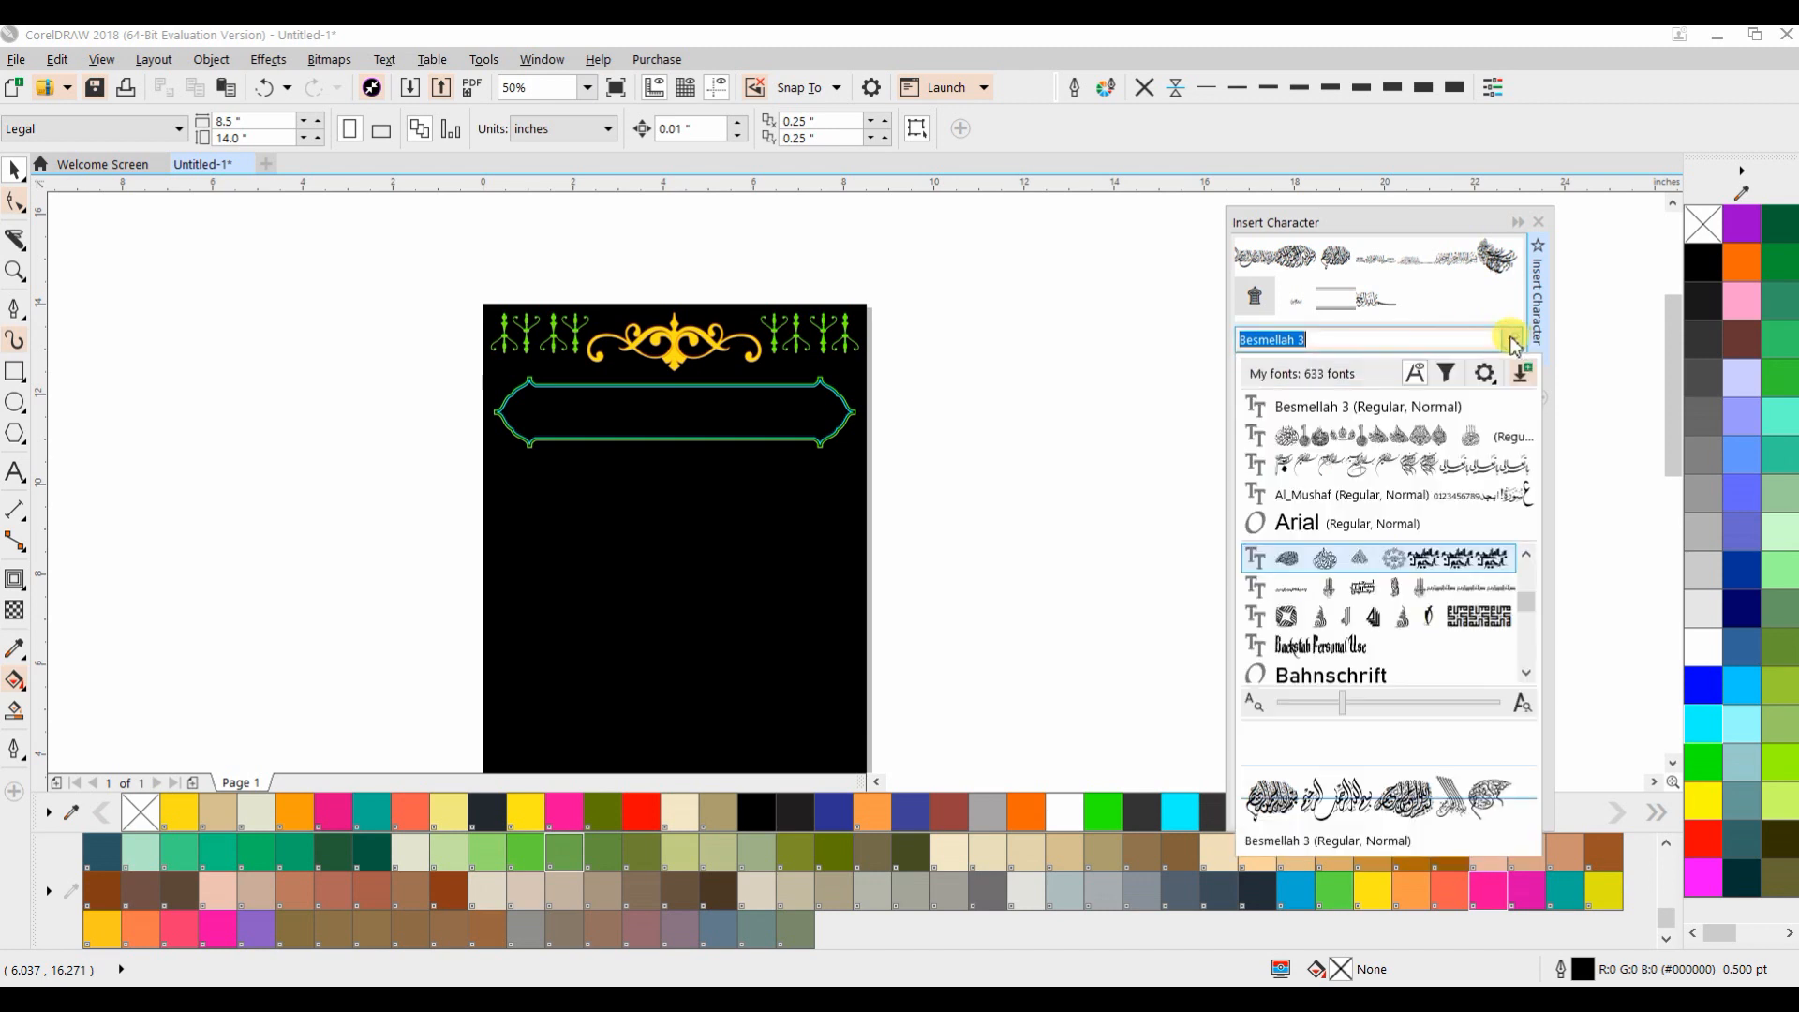
left_click(1405, 466)
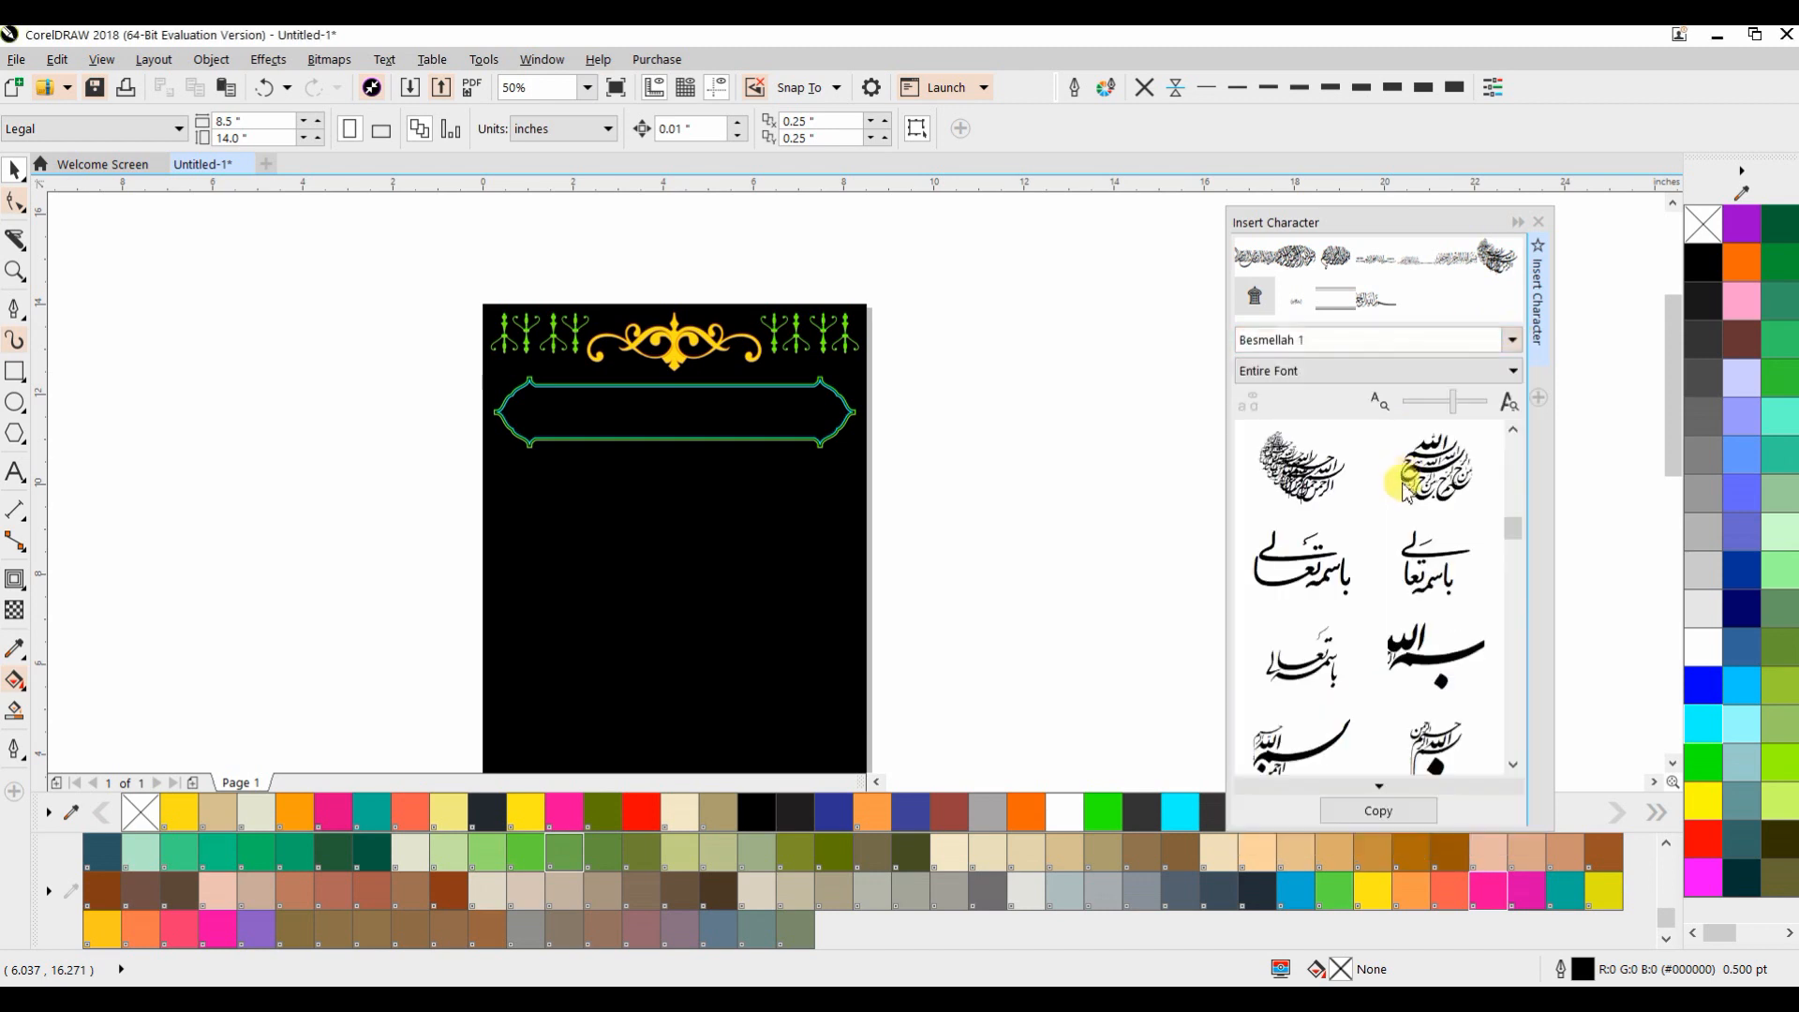
scroll(1426, 562, "down", 3)
scroll(1427, 562, "down", 8)
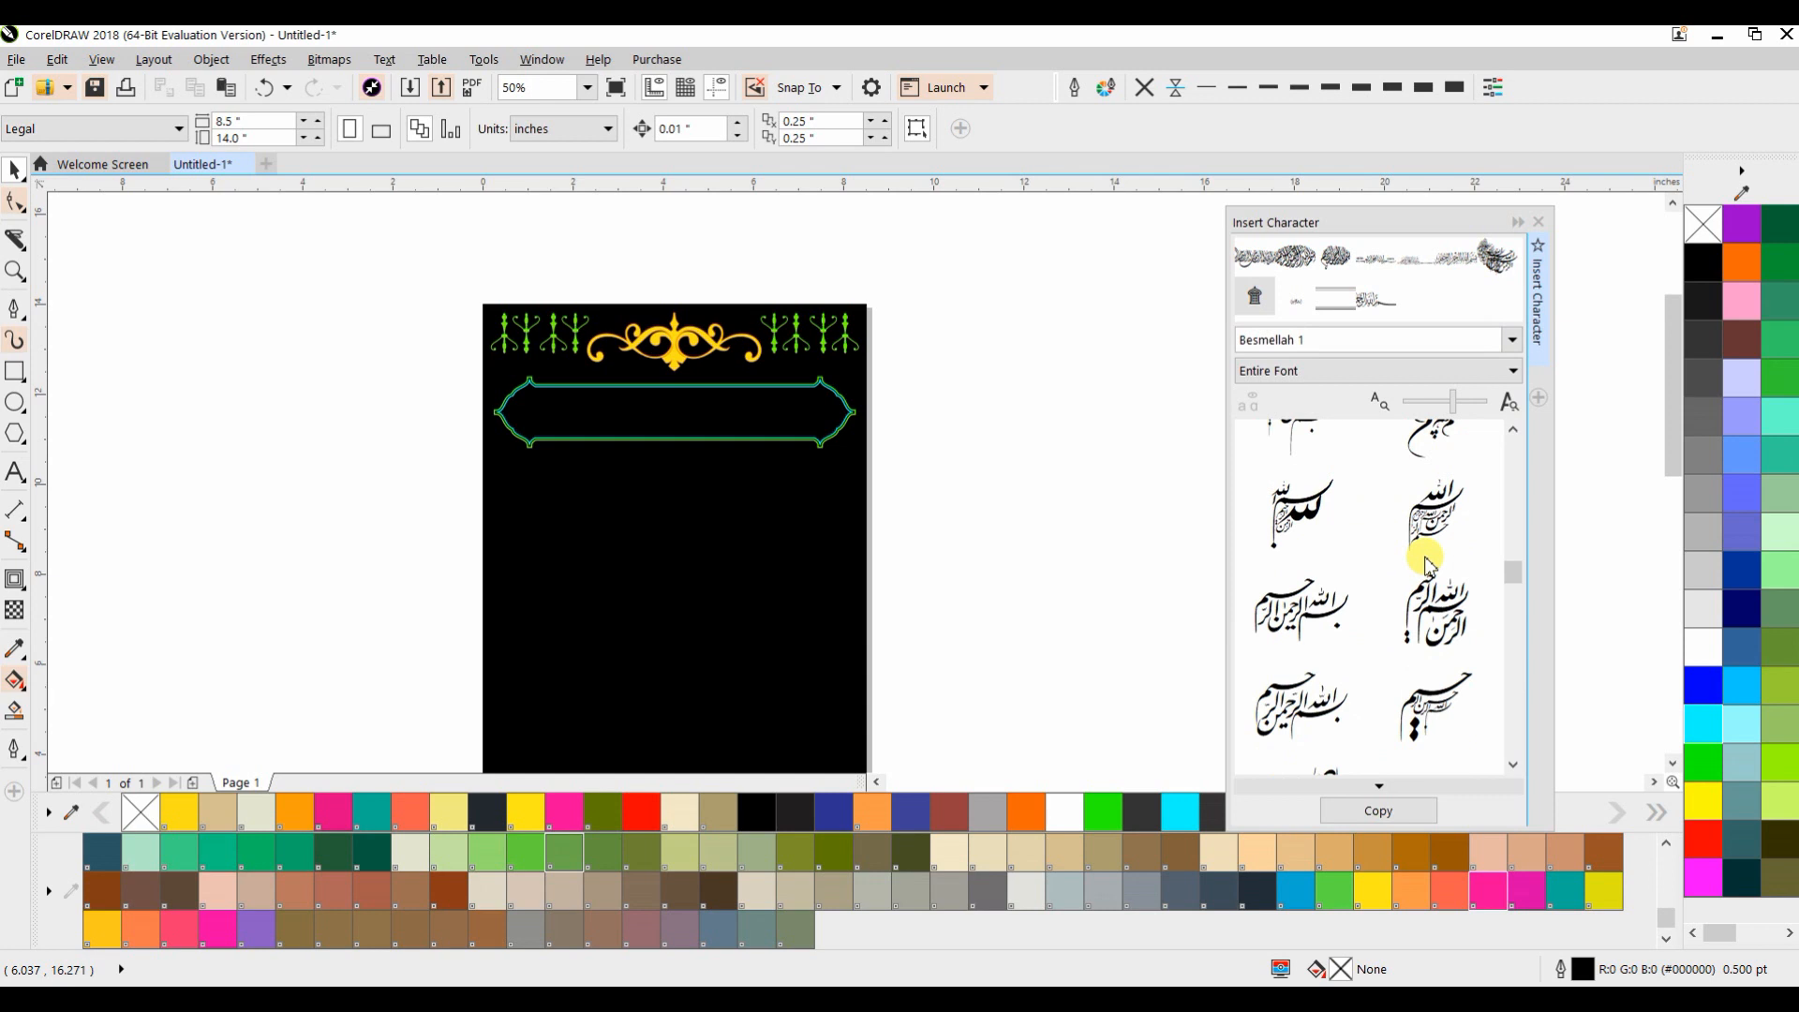
scroll(1424, 562, "down", 6)
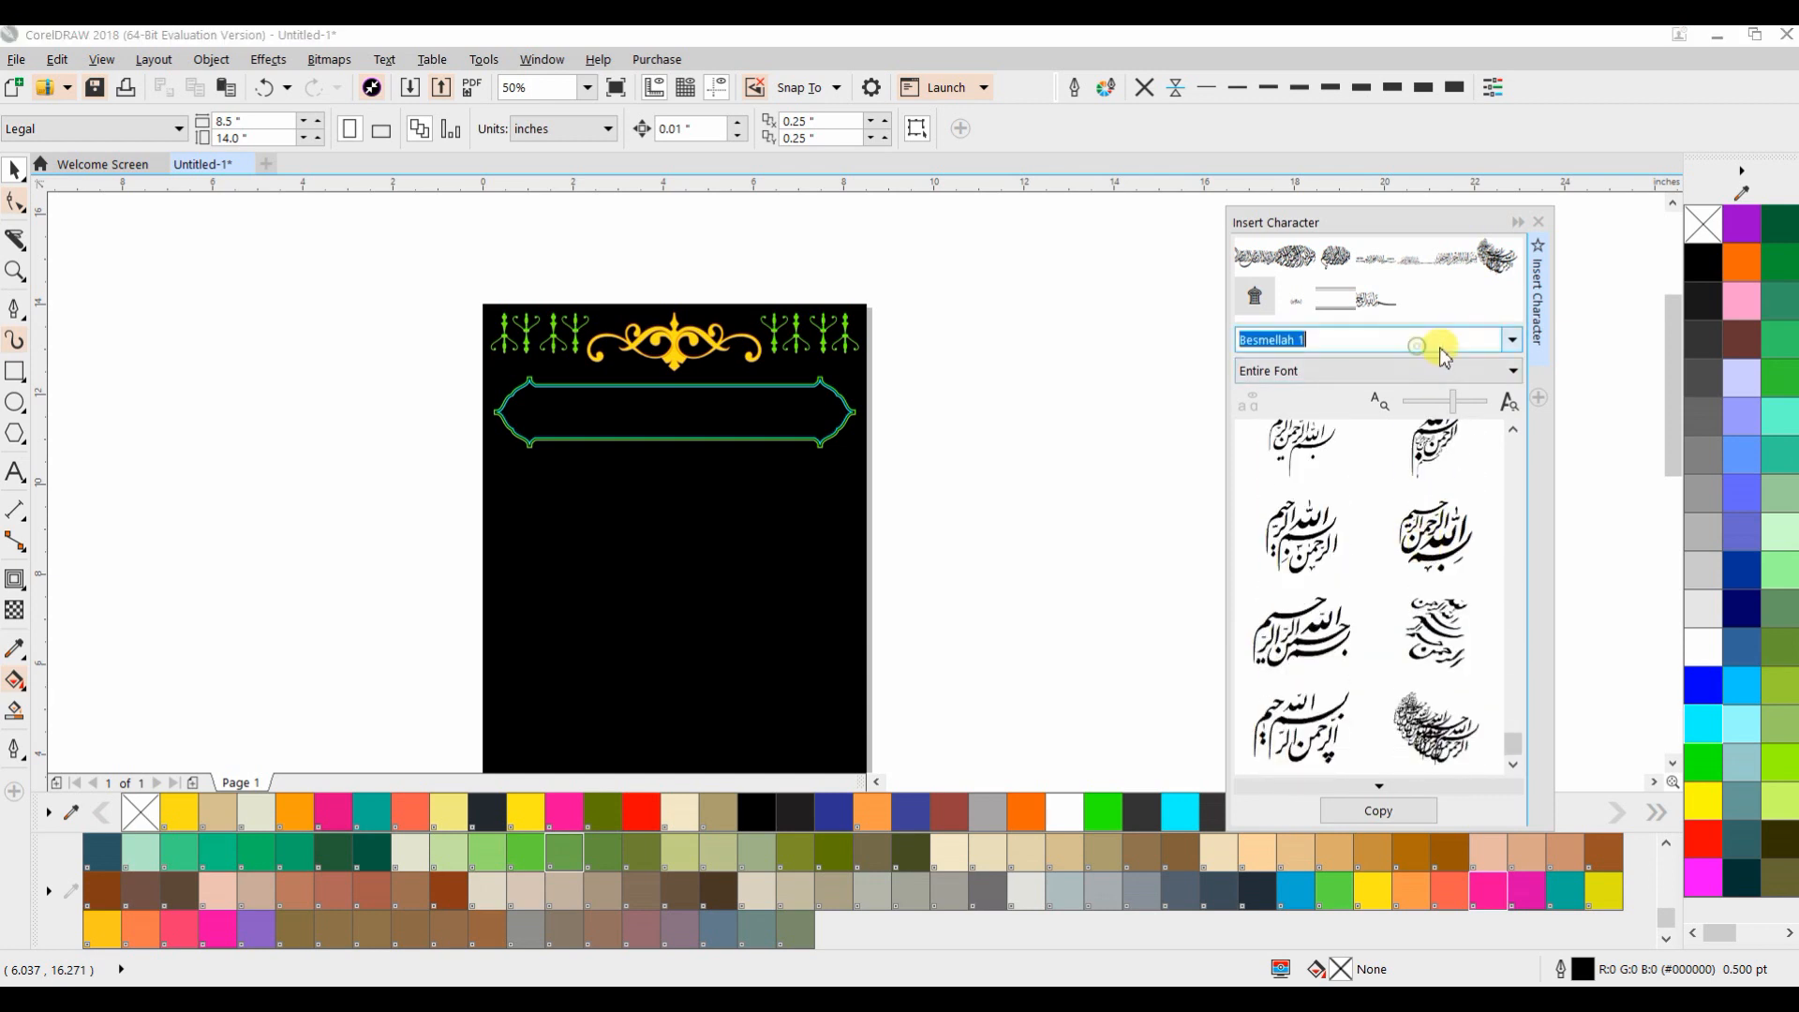
Return the character font to Besmellah 3 and examine its glyphs for a calligraphy suited to the banner
left_click(1511, 339)
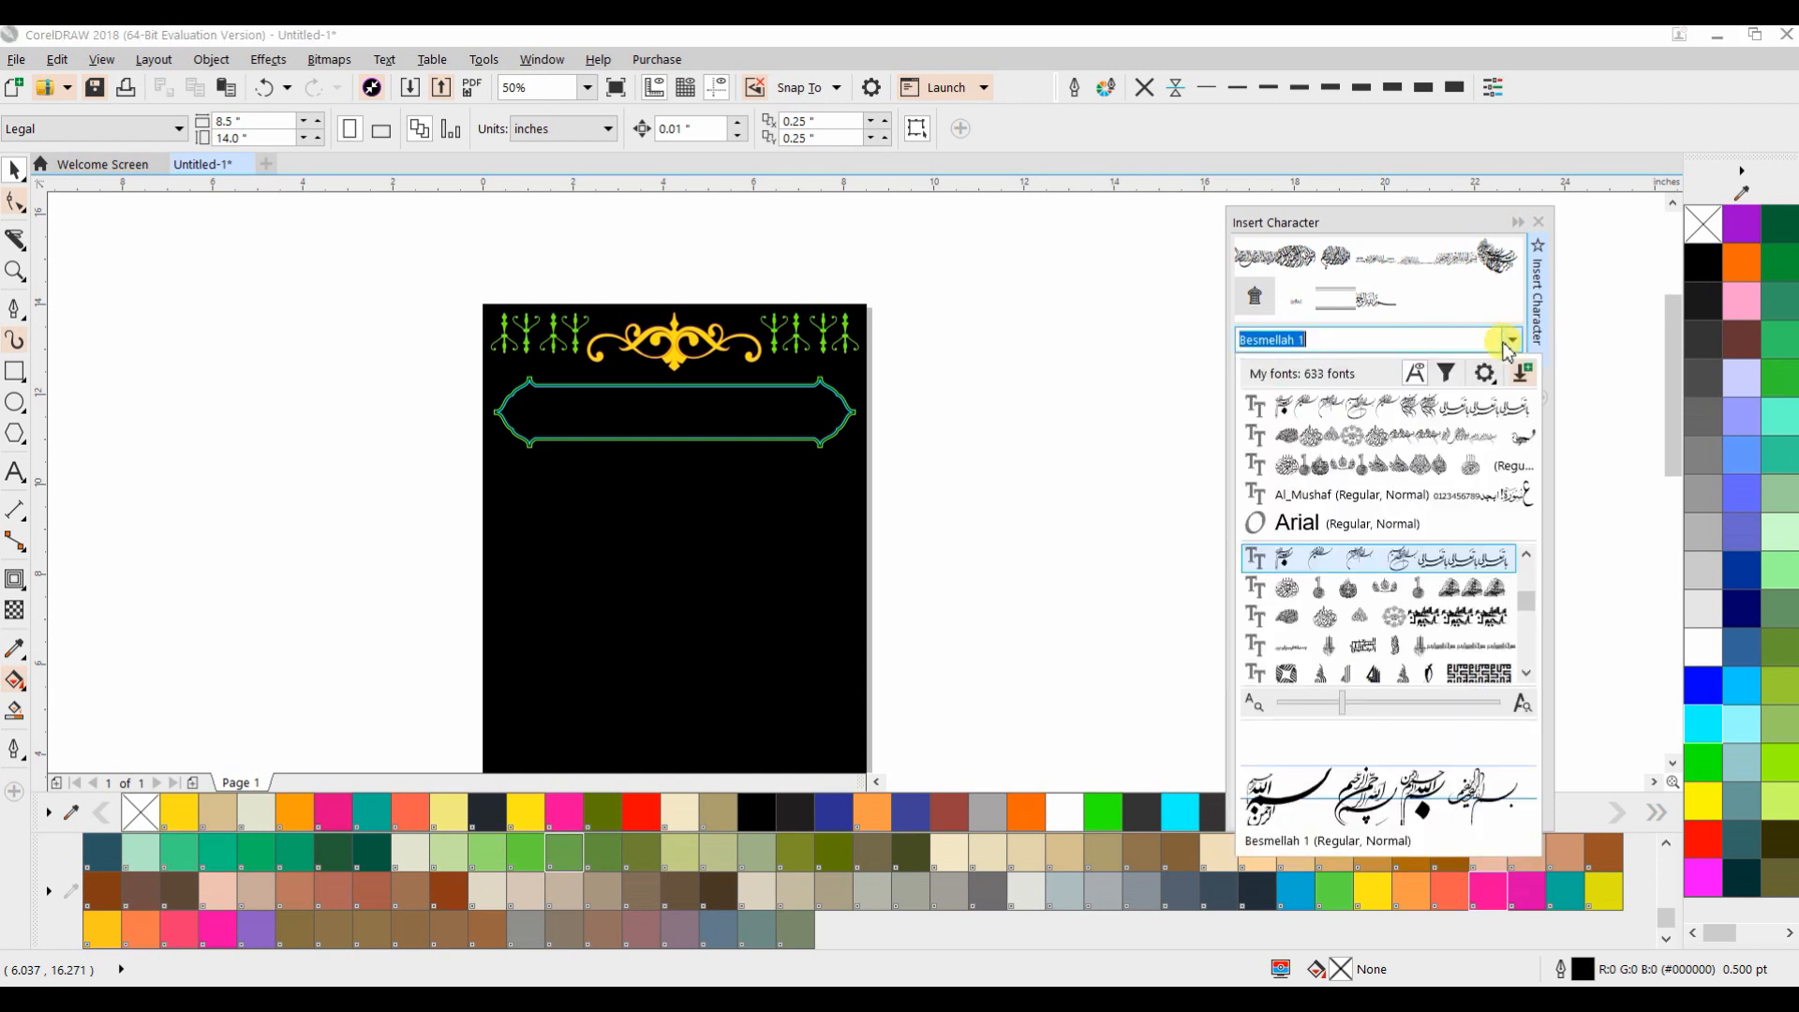
left_click(1396, 438)
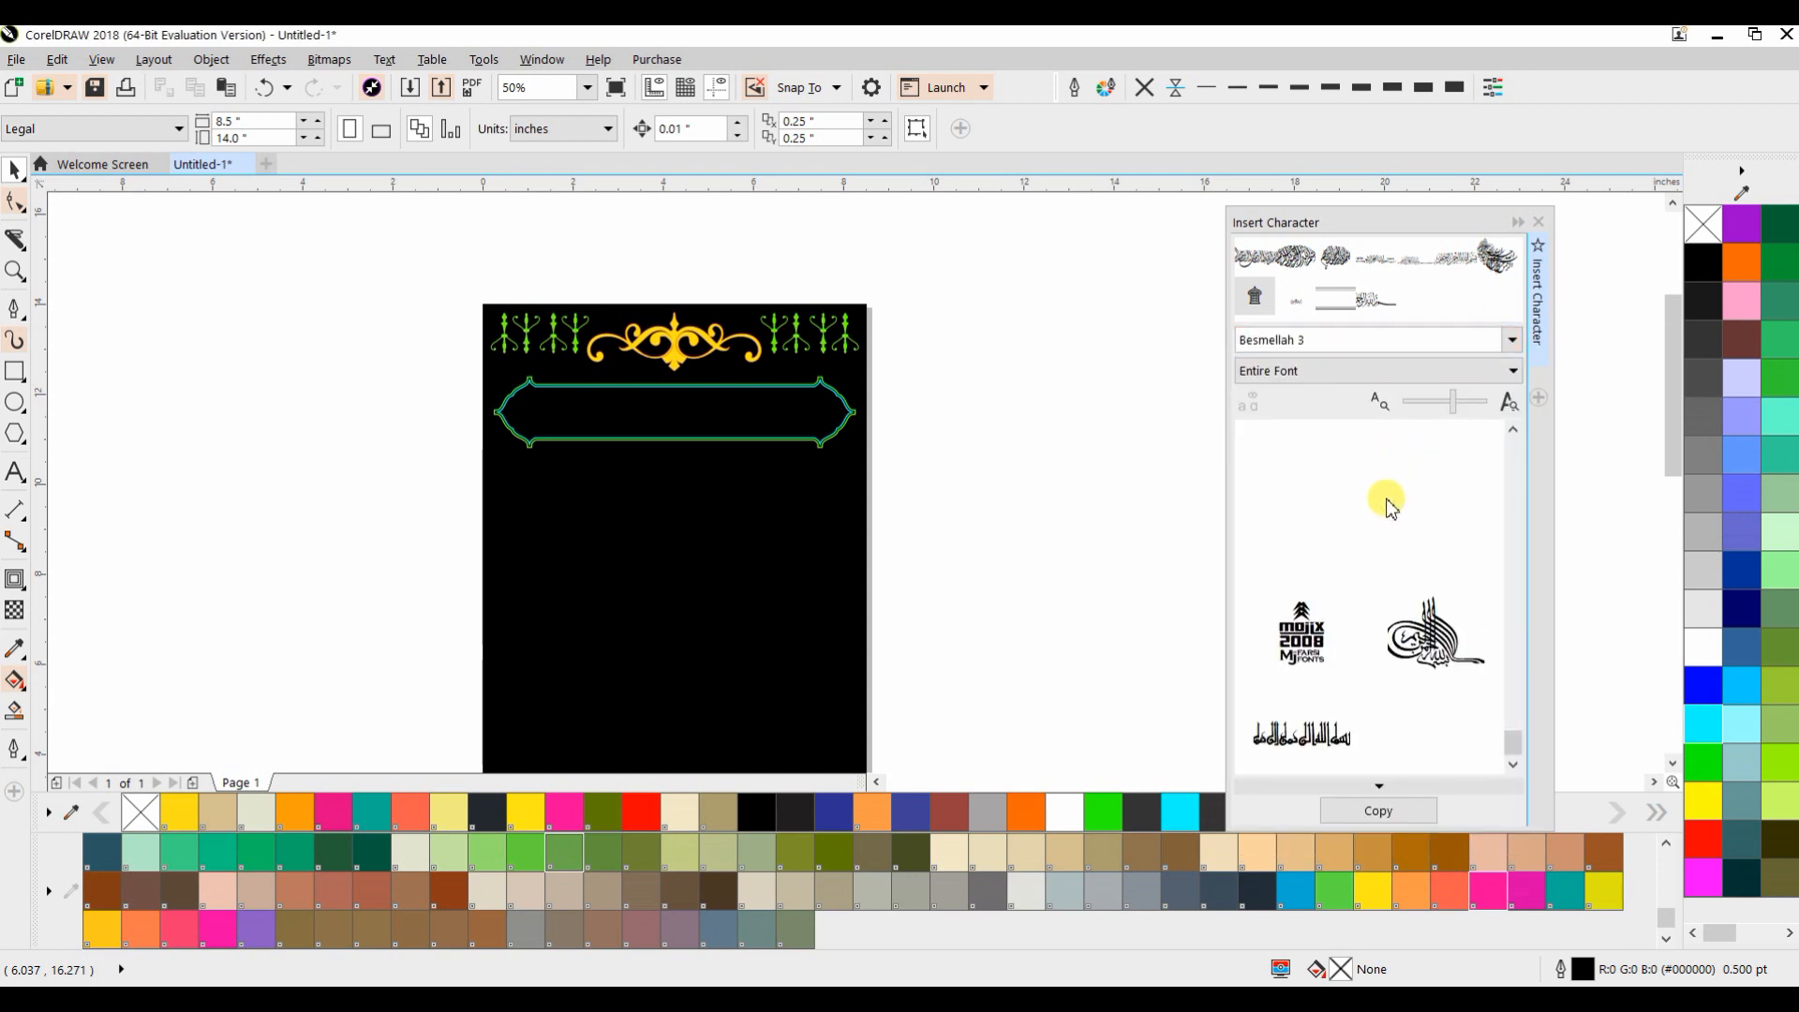
scroll(1358, 712, "up", 8)
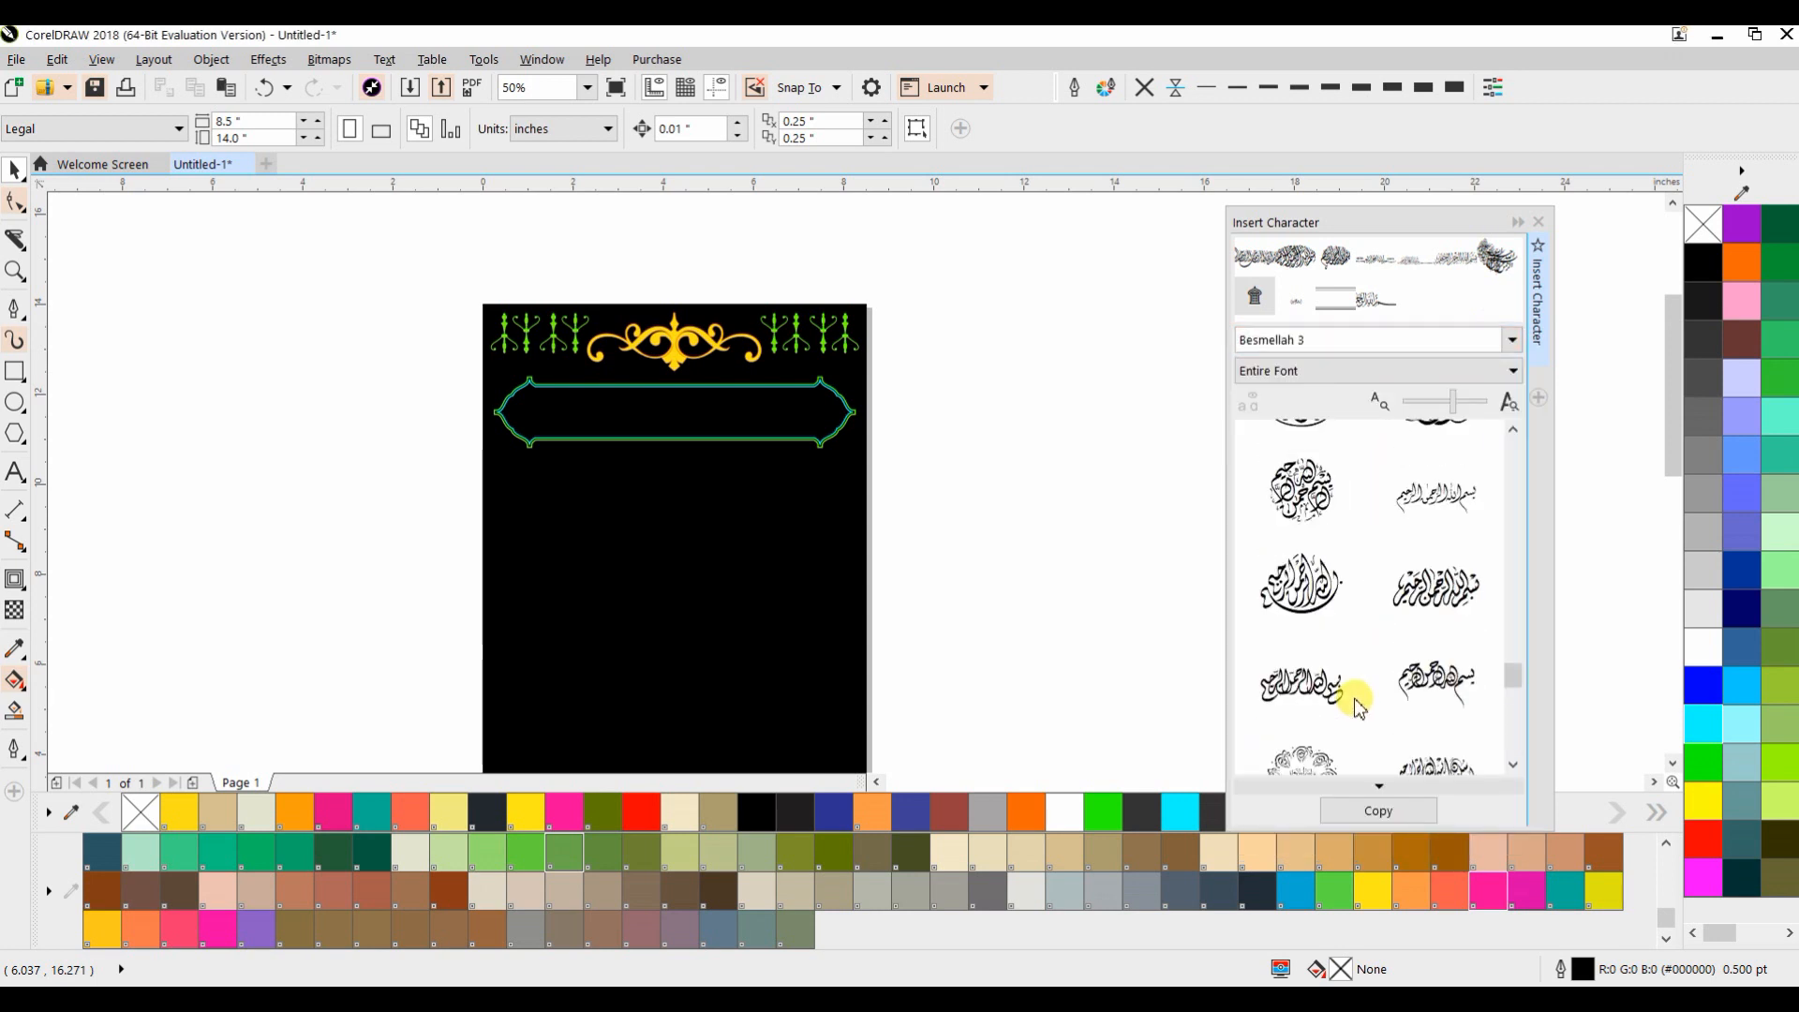
scroll(1358, 707, "up", 2)
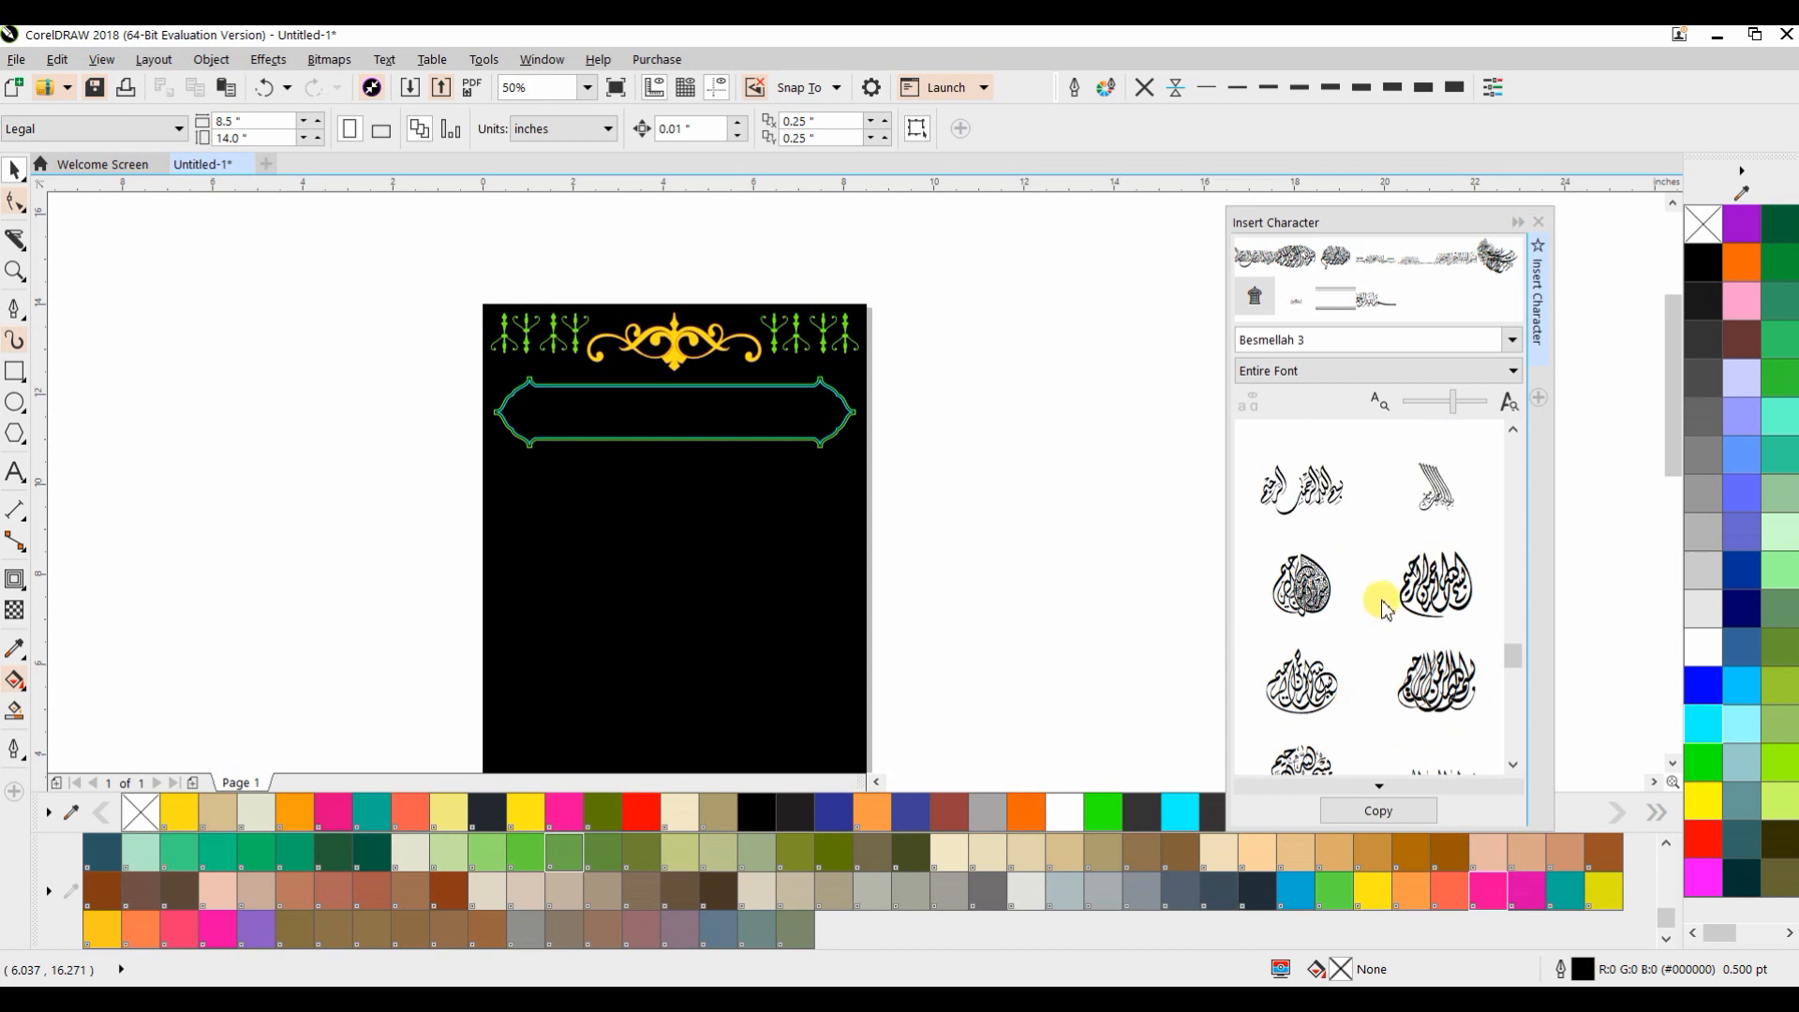
scroll(1384, 609, "up", 2)
scroll(1345, 616, "up", 6)
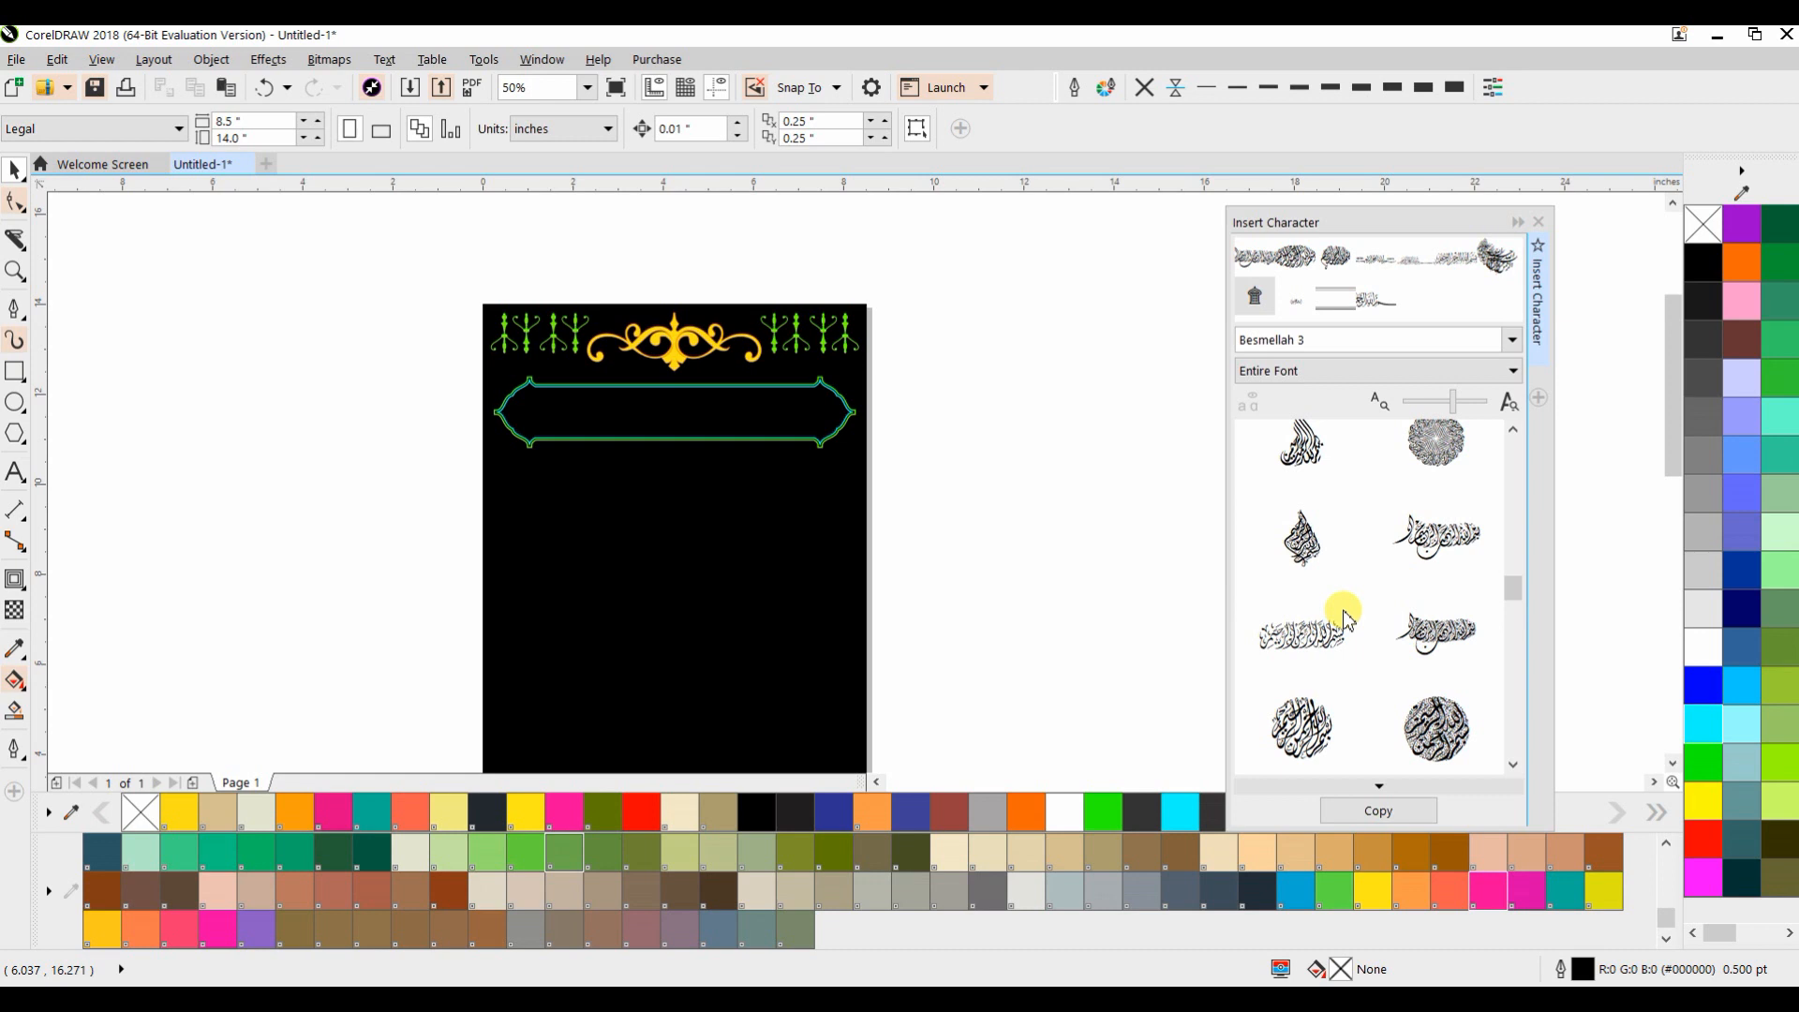
scroll(1422, 637, "up", 5)
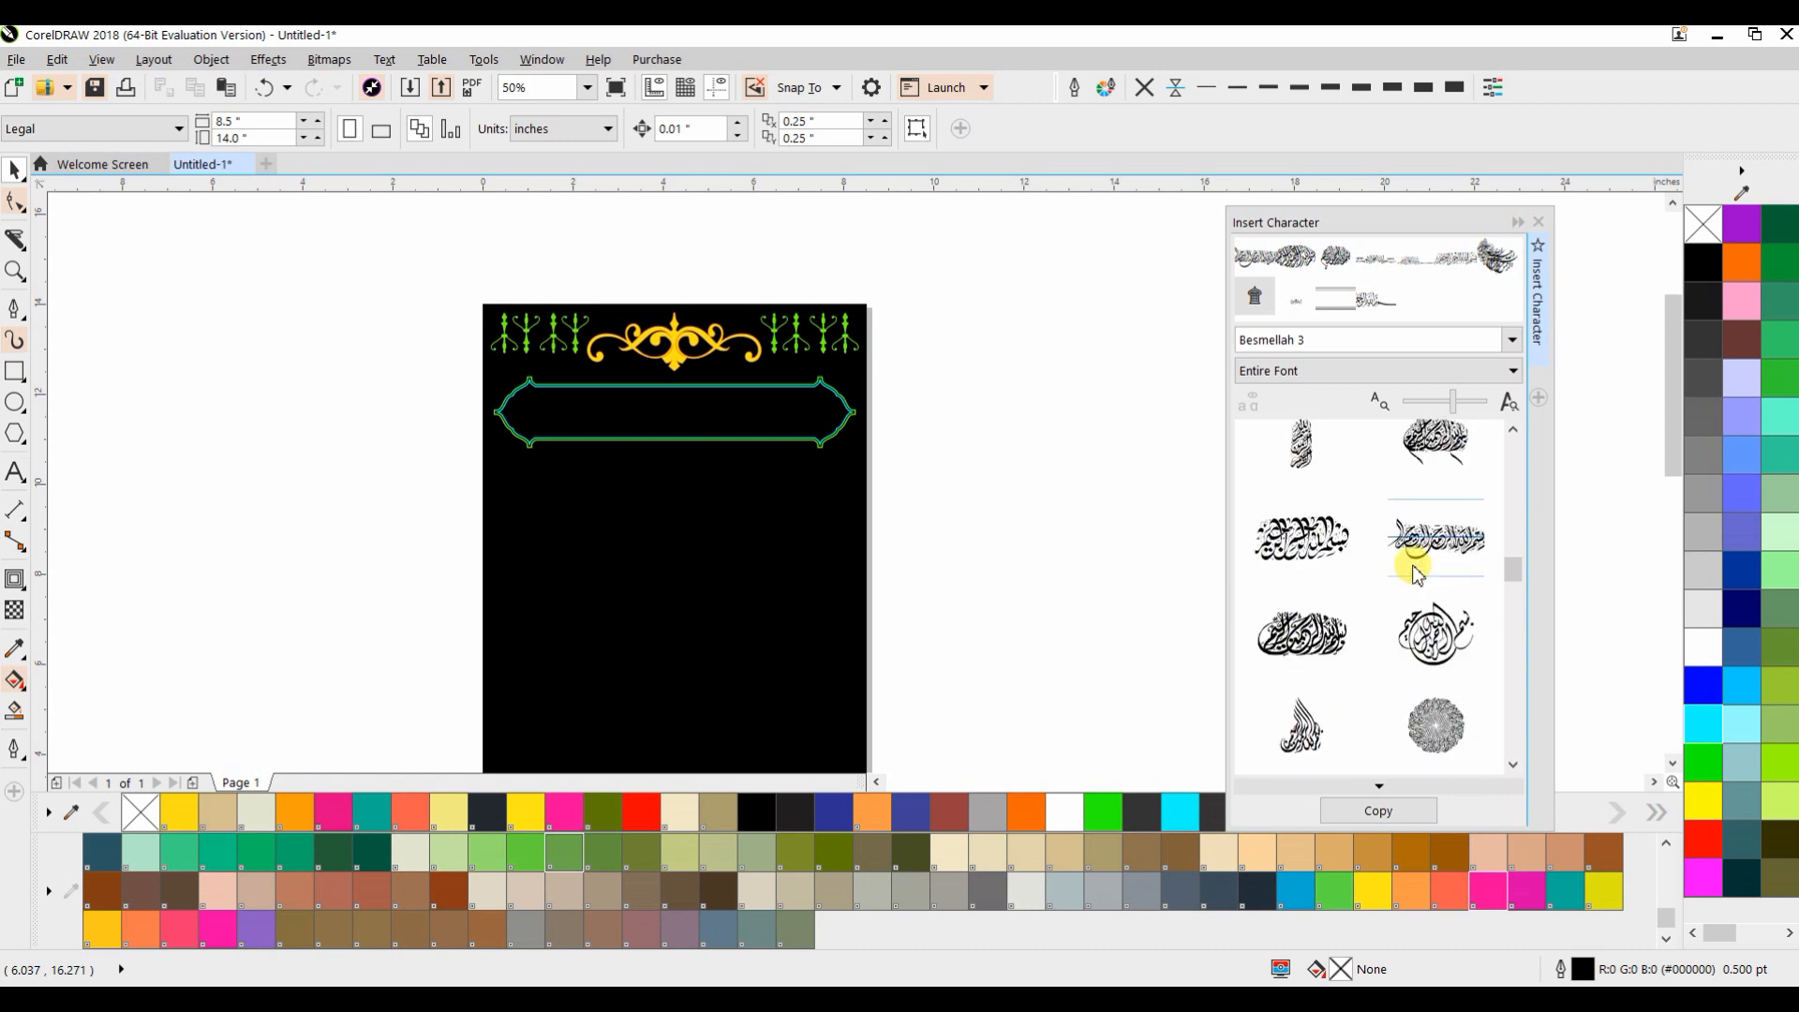
scroll(1399, 569, "up", 5)
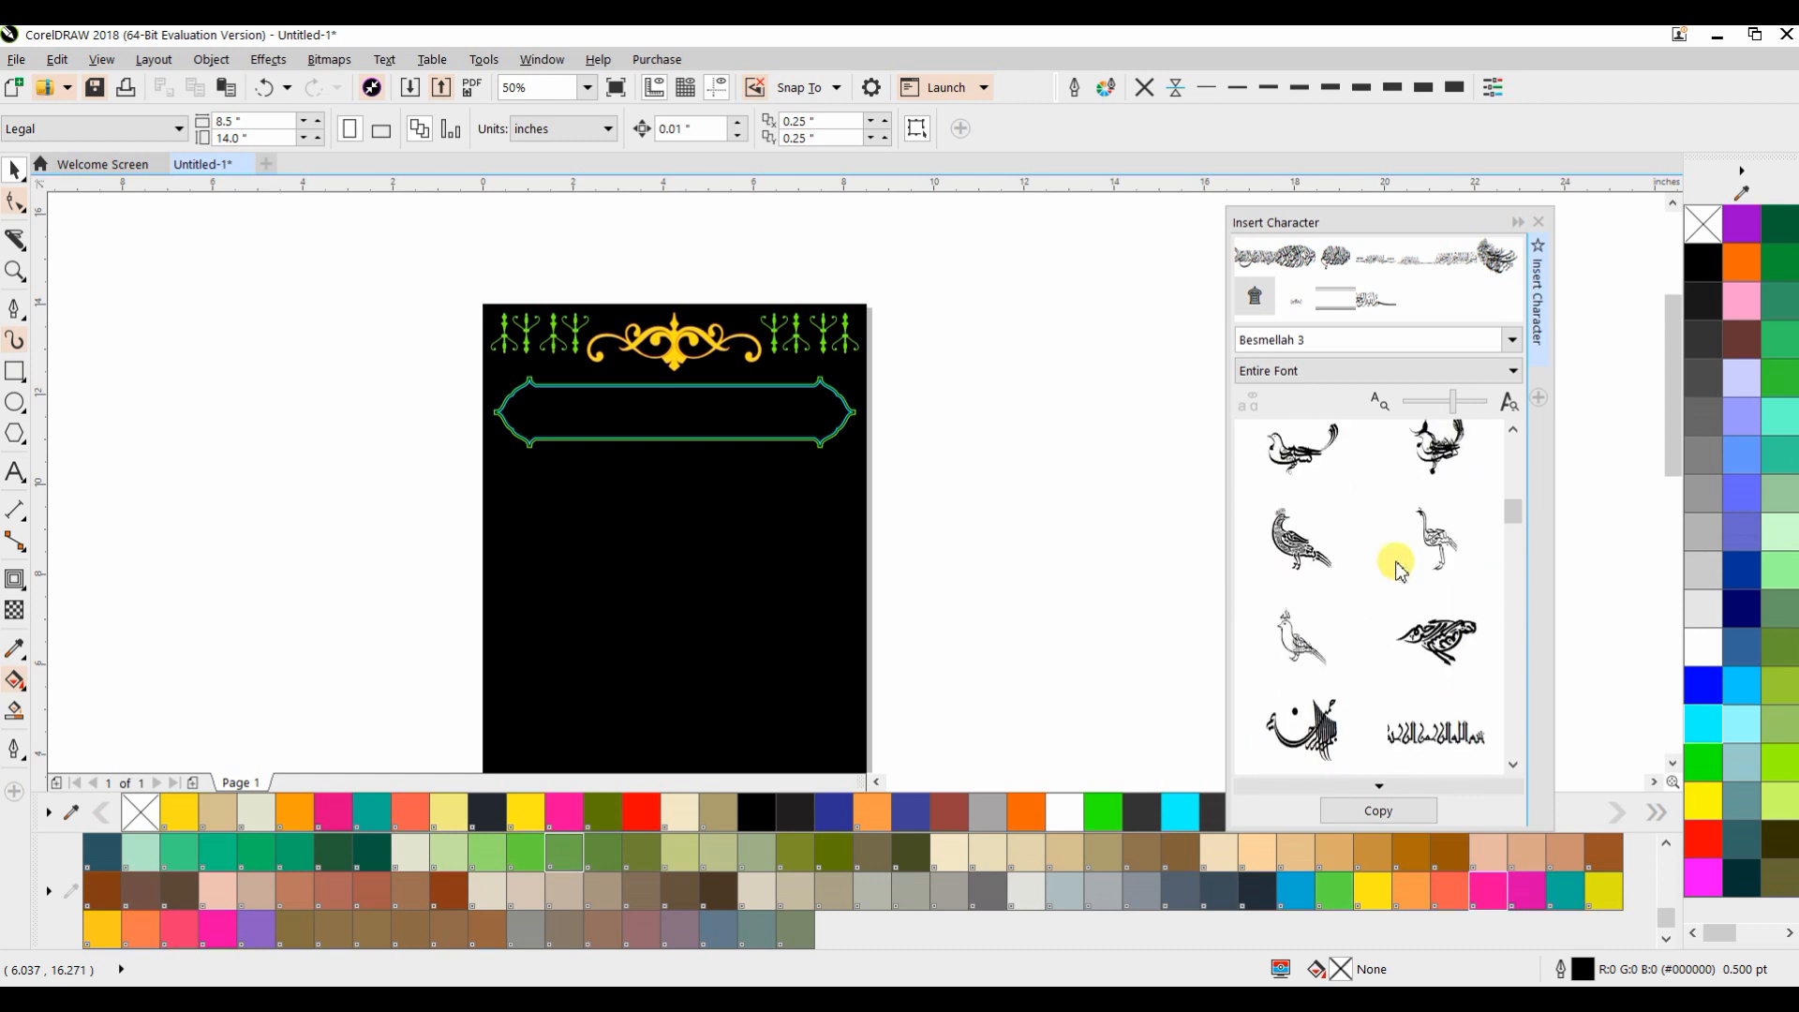
scroll(1399, 534, "up", 3)
left_click(1405, 373)
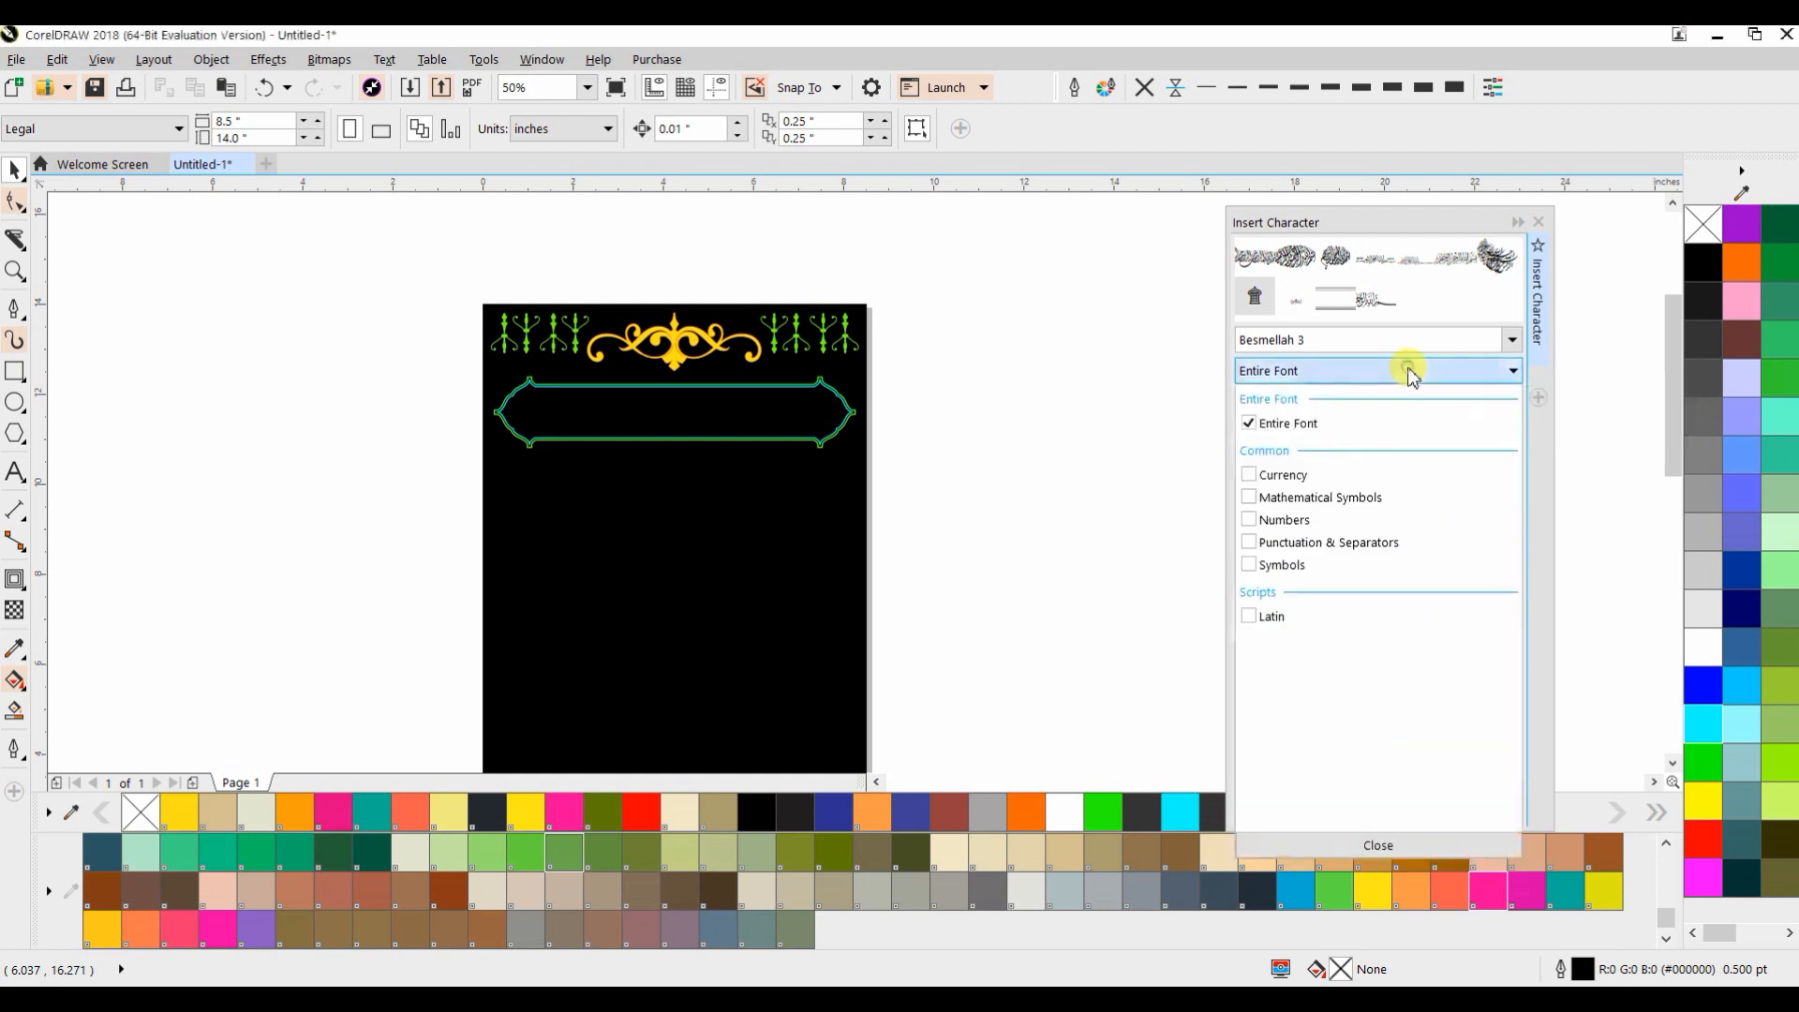
left_click(1398, 346)
left_click(1396, 341)
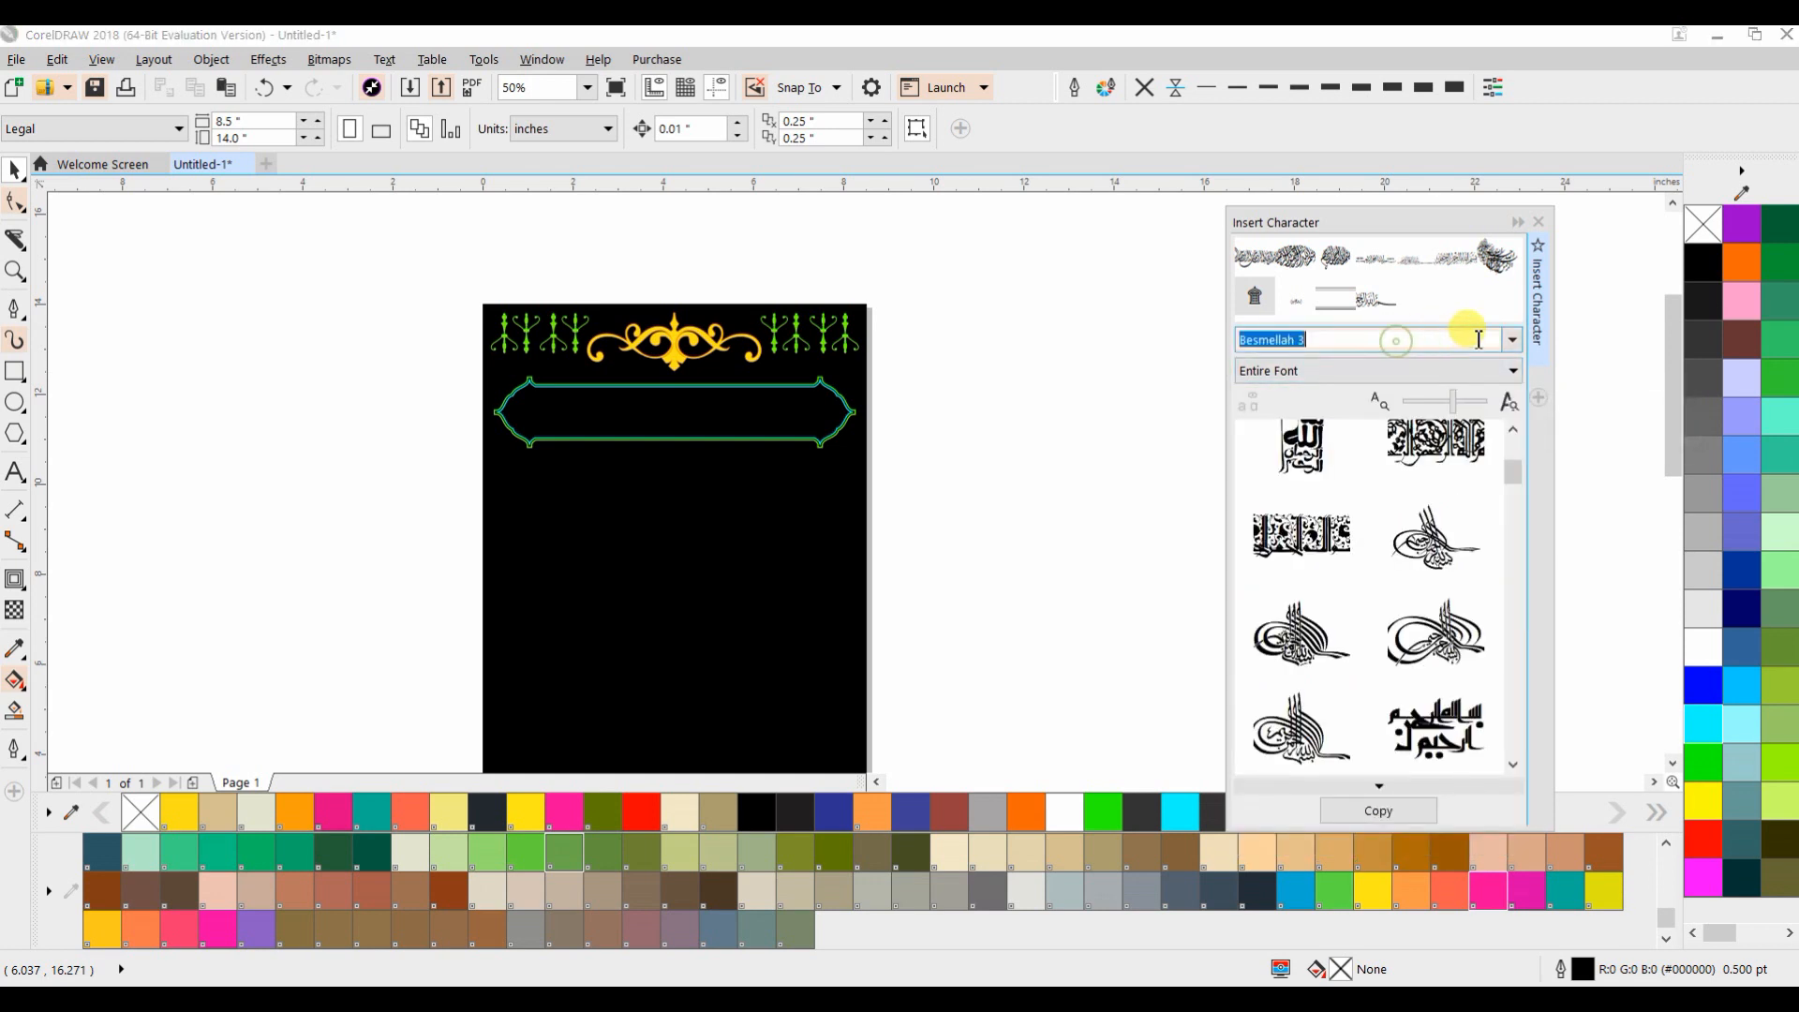
scroll(1419, 515, "up", 3)
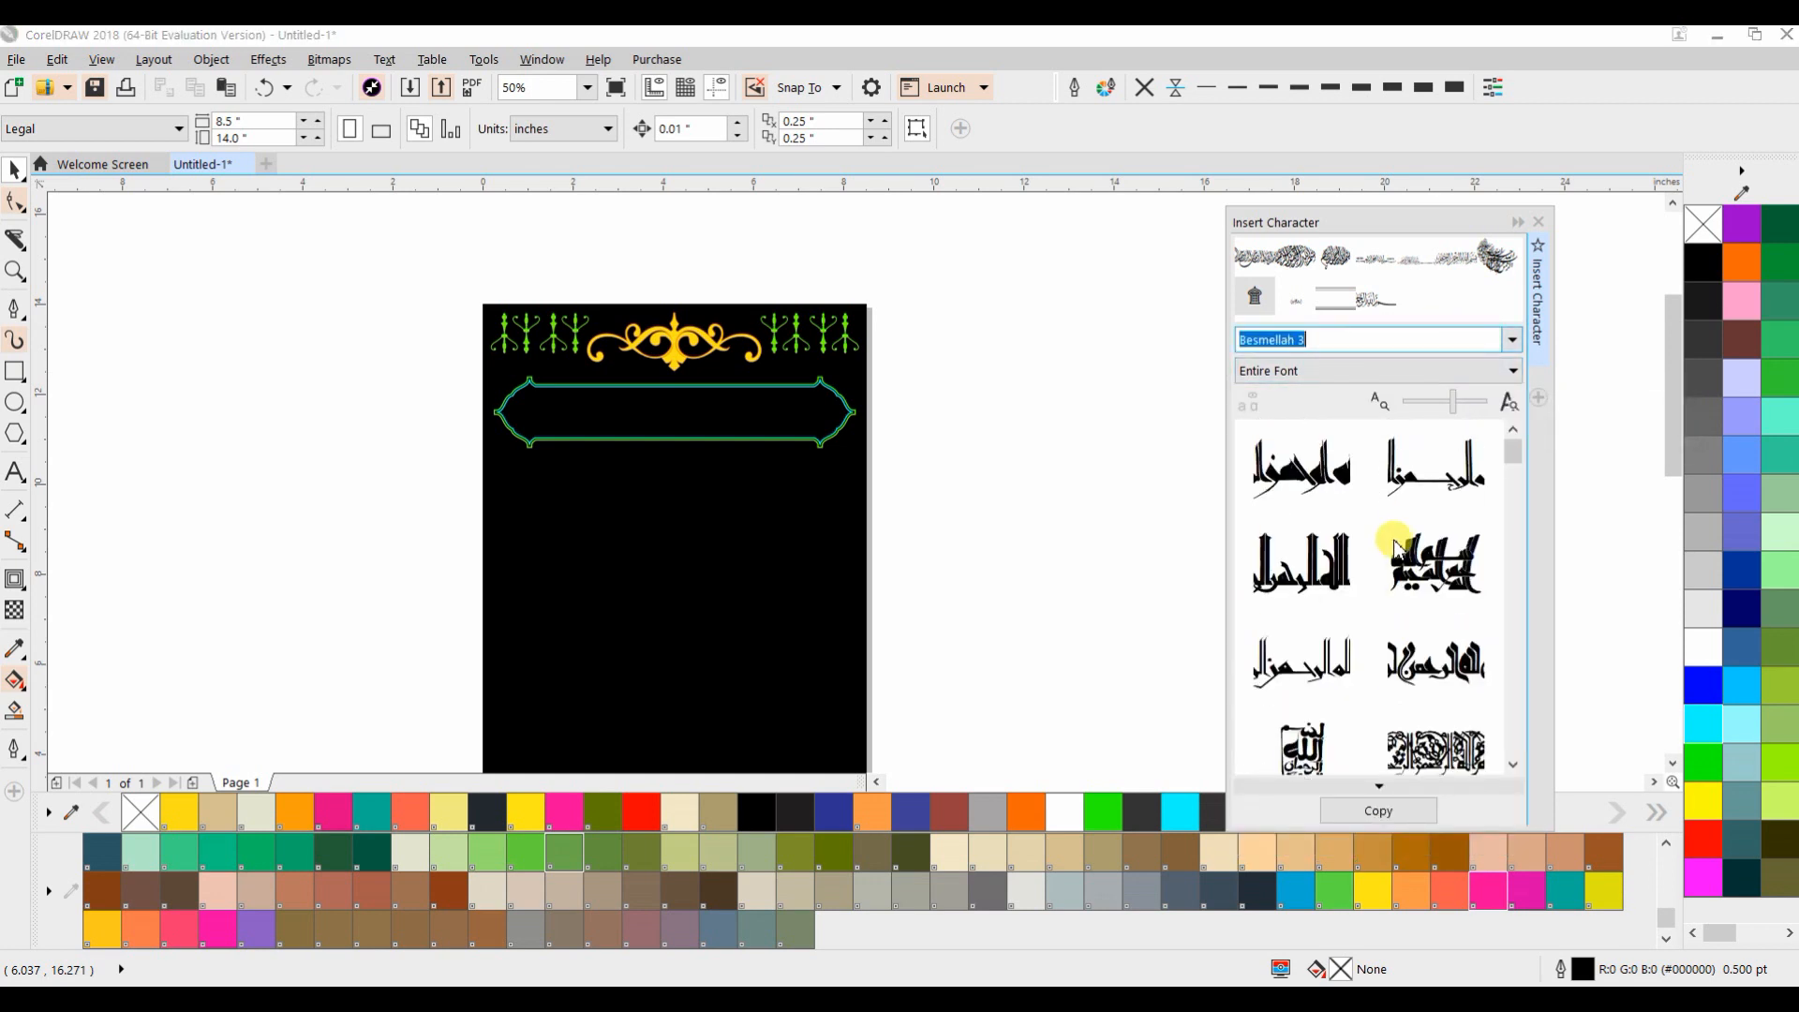
left_click(1510, 343)
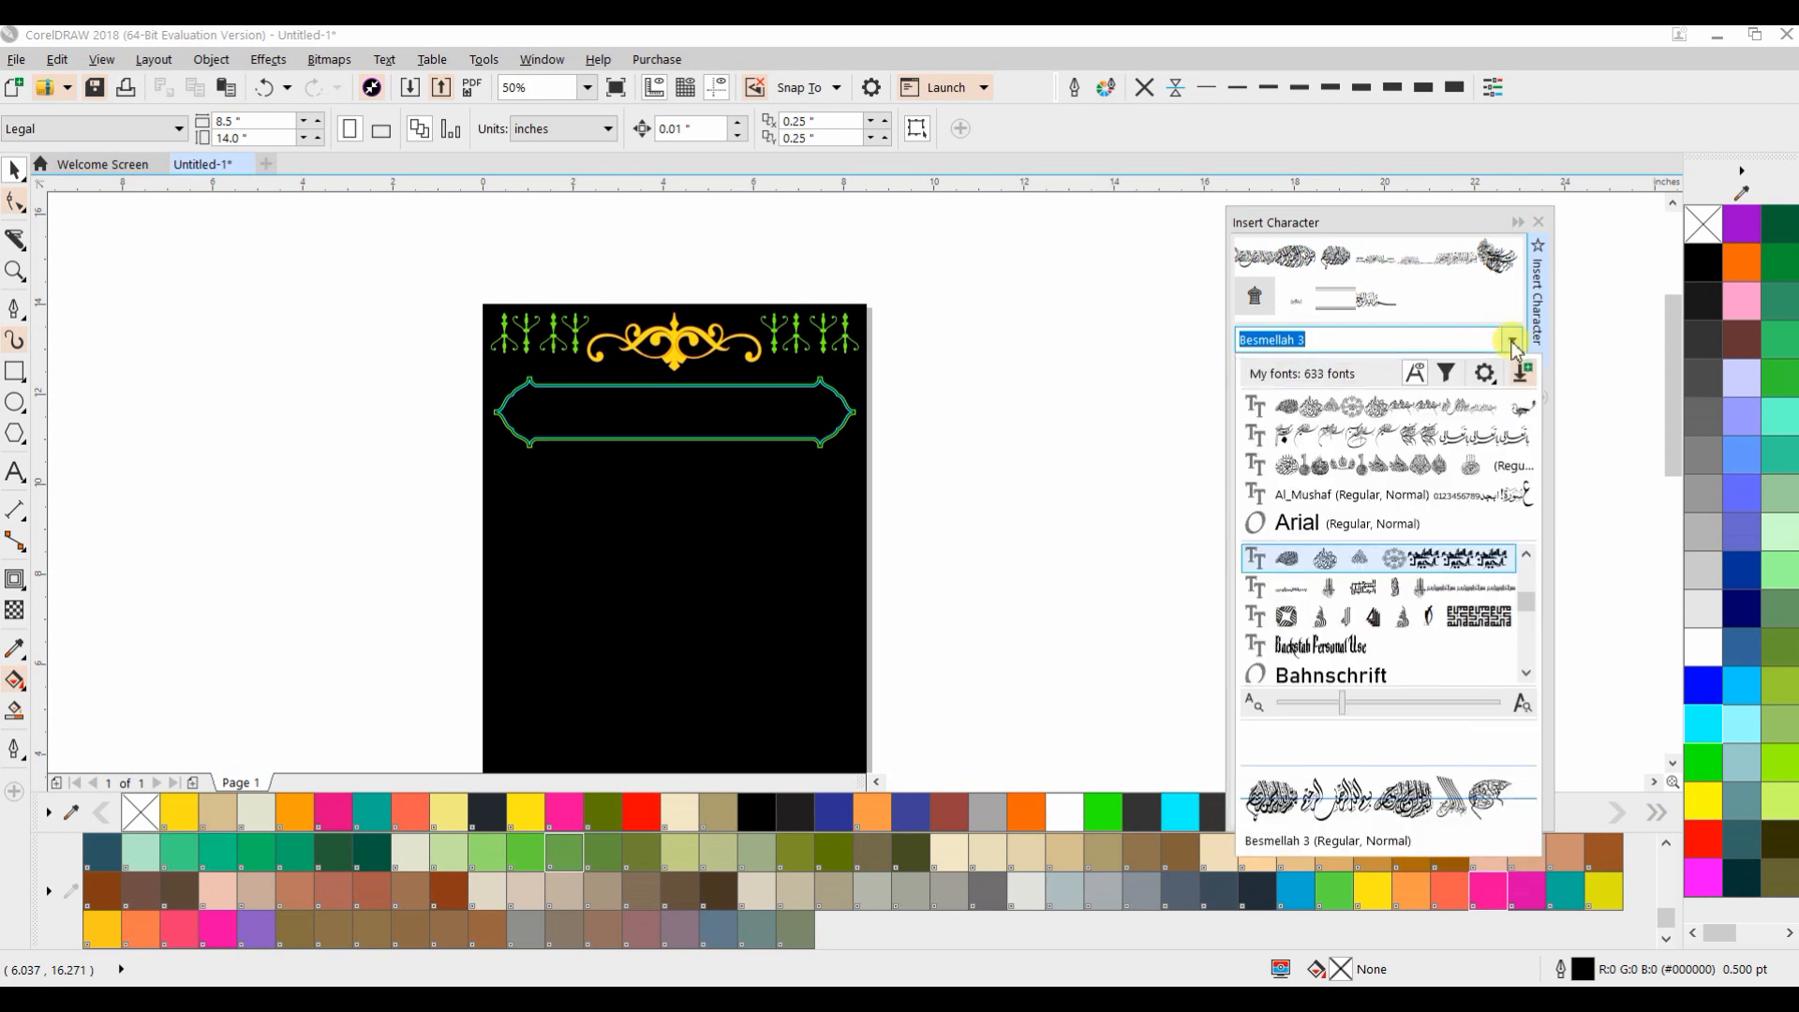
left_click(1512, 346)
Insert the recently used Al_Mushaf bismillah glyph about 4.4 in wide with a yellow PANTONE 803 C fill, centered inside the banner
left_click_drag(1380, 314, 509, 382)
left_click(1375, 855)
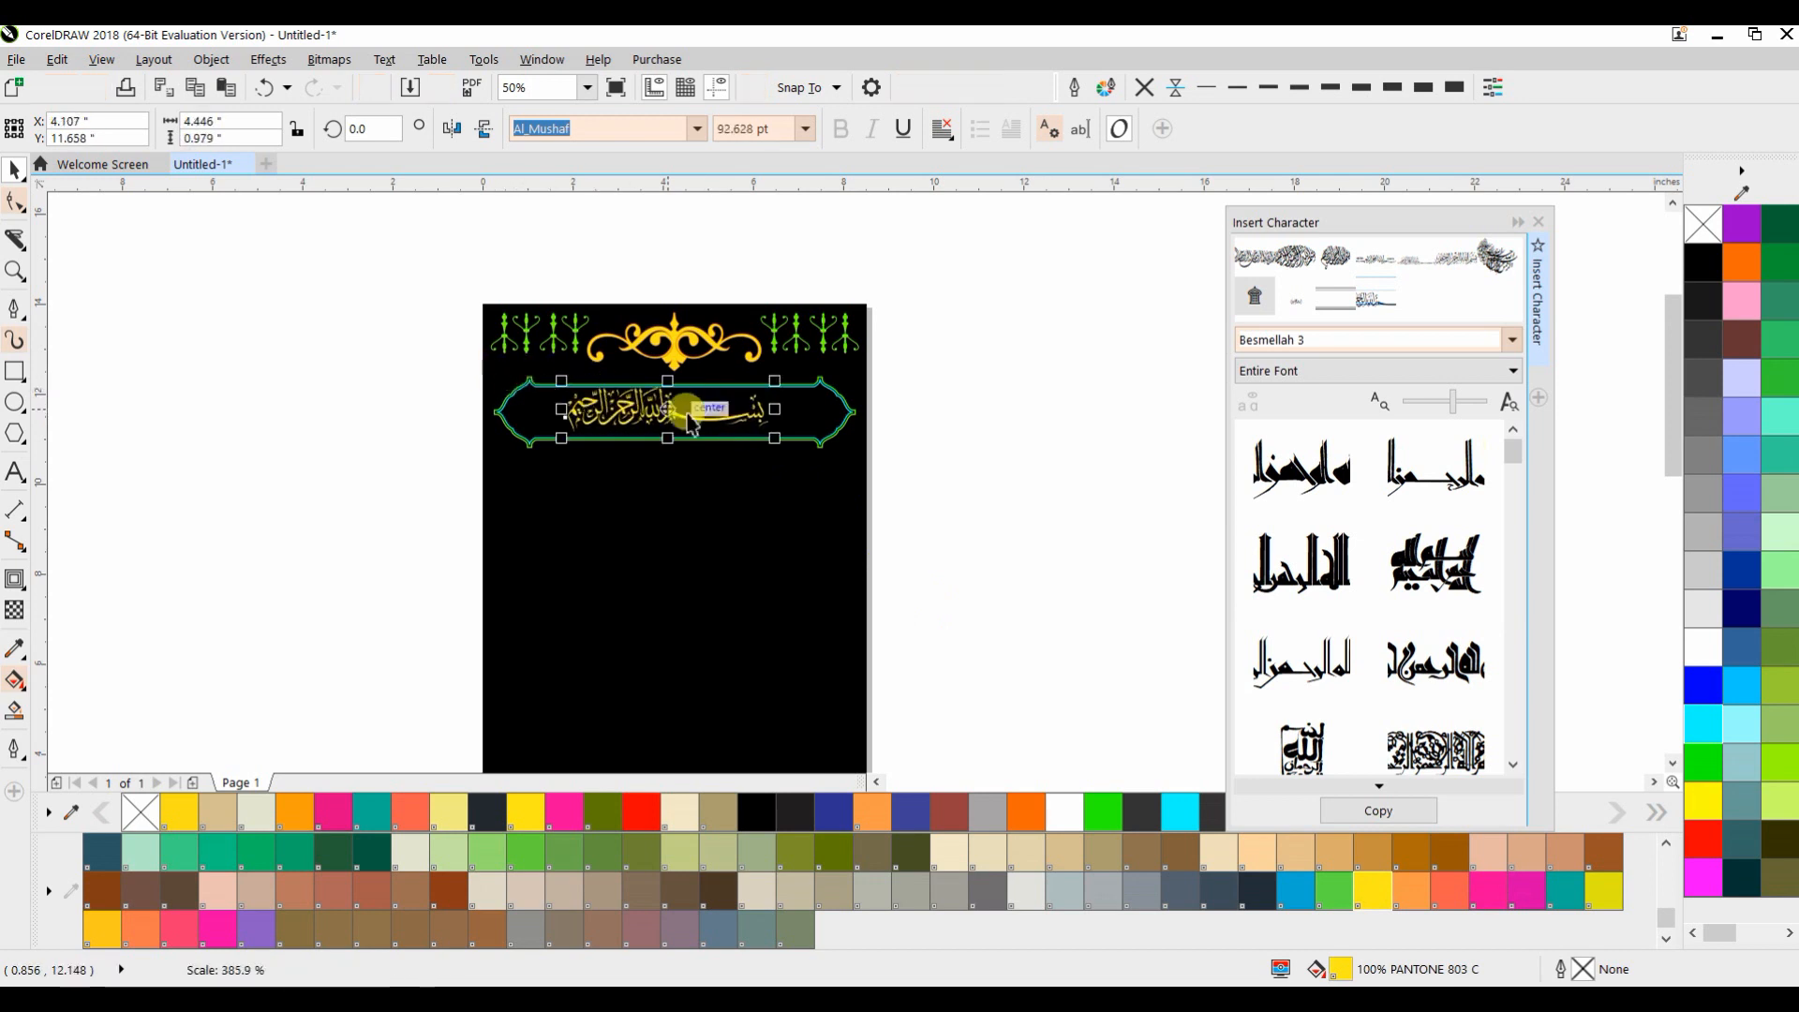
left_click(837, 425, "shift")
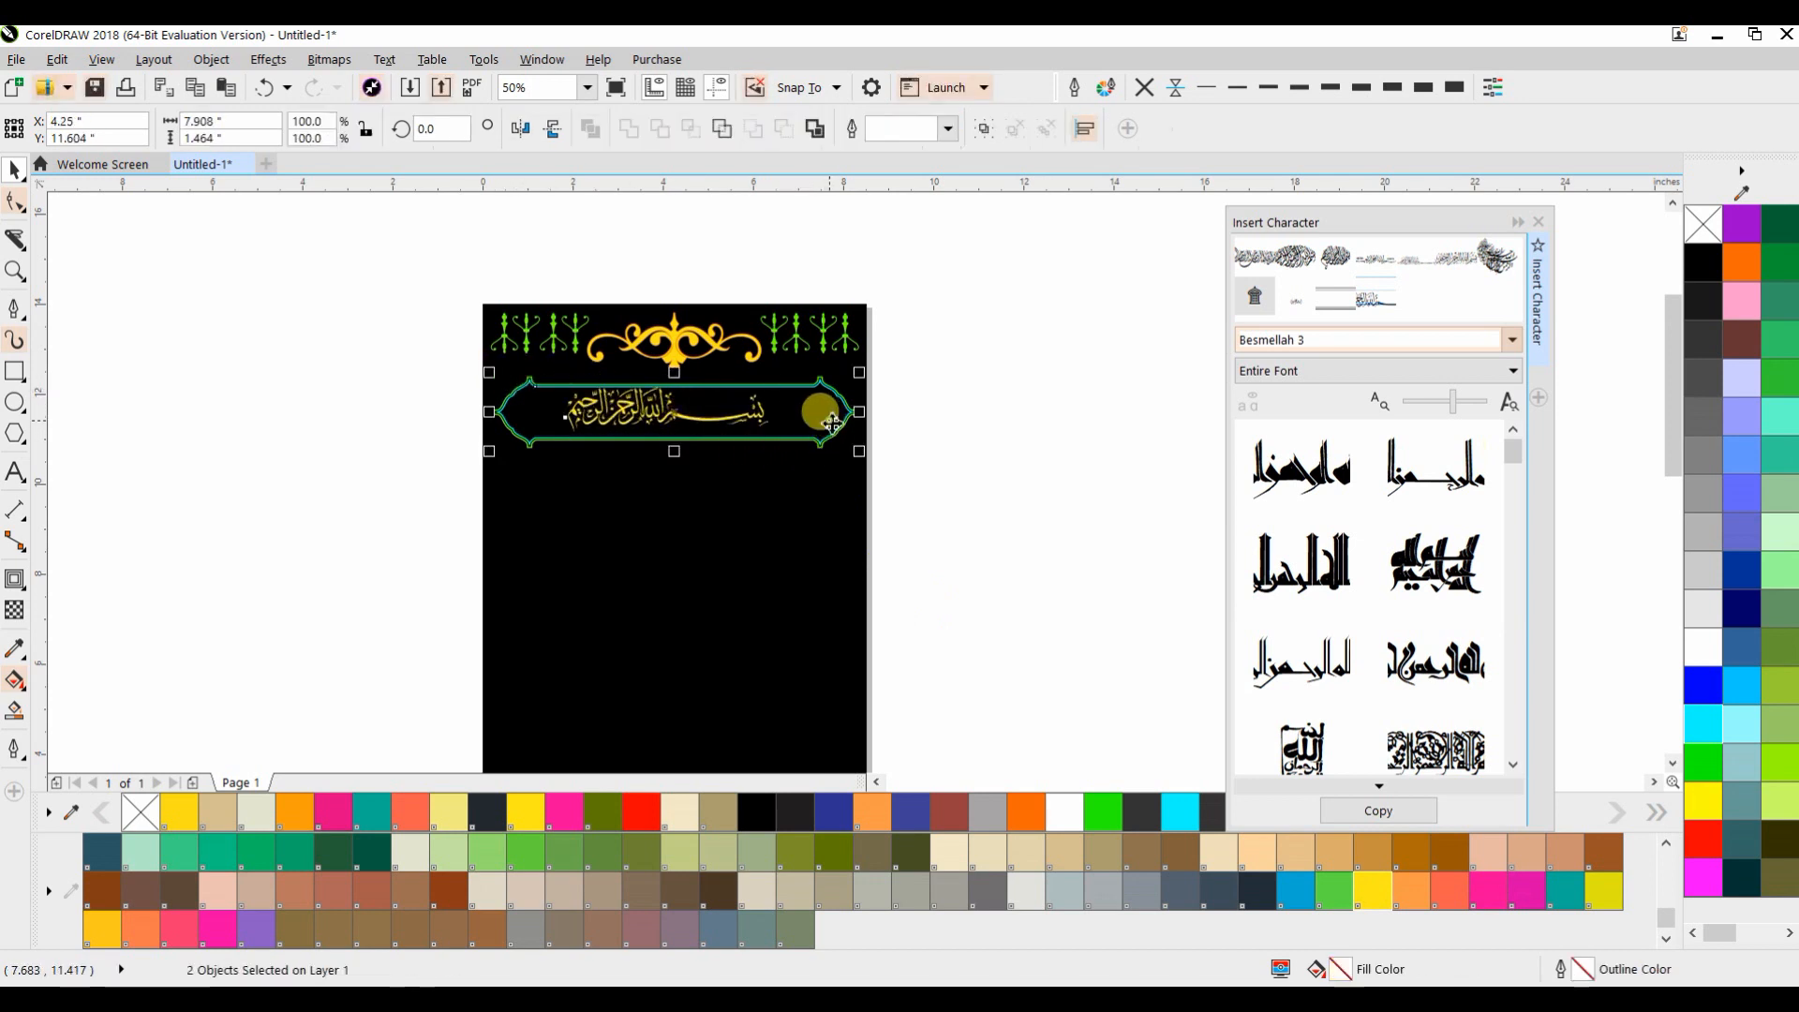
left_click(967, 486)
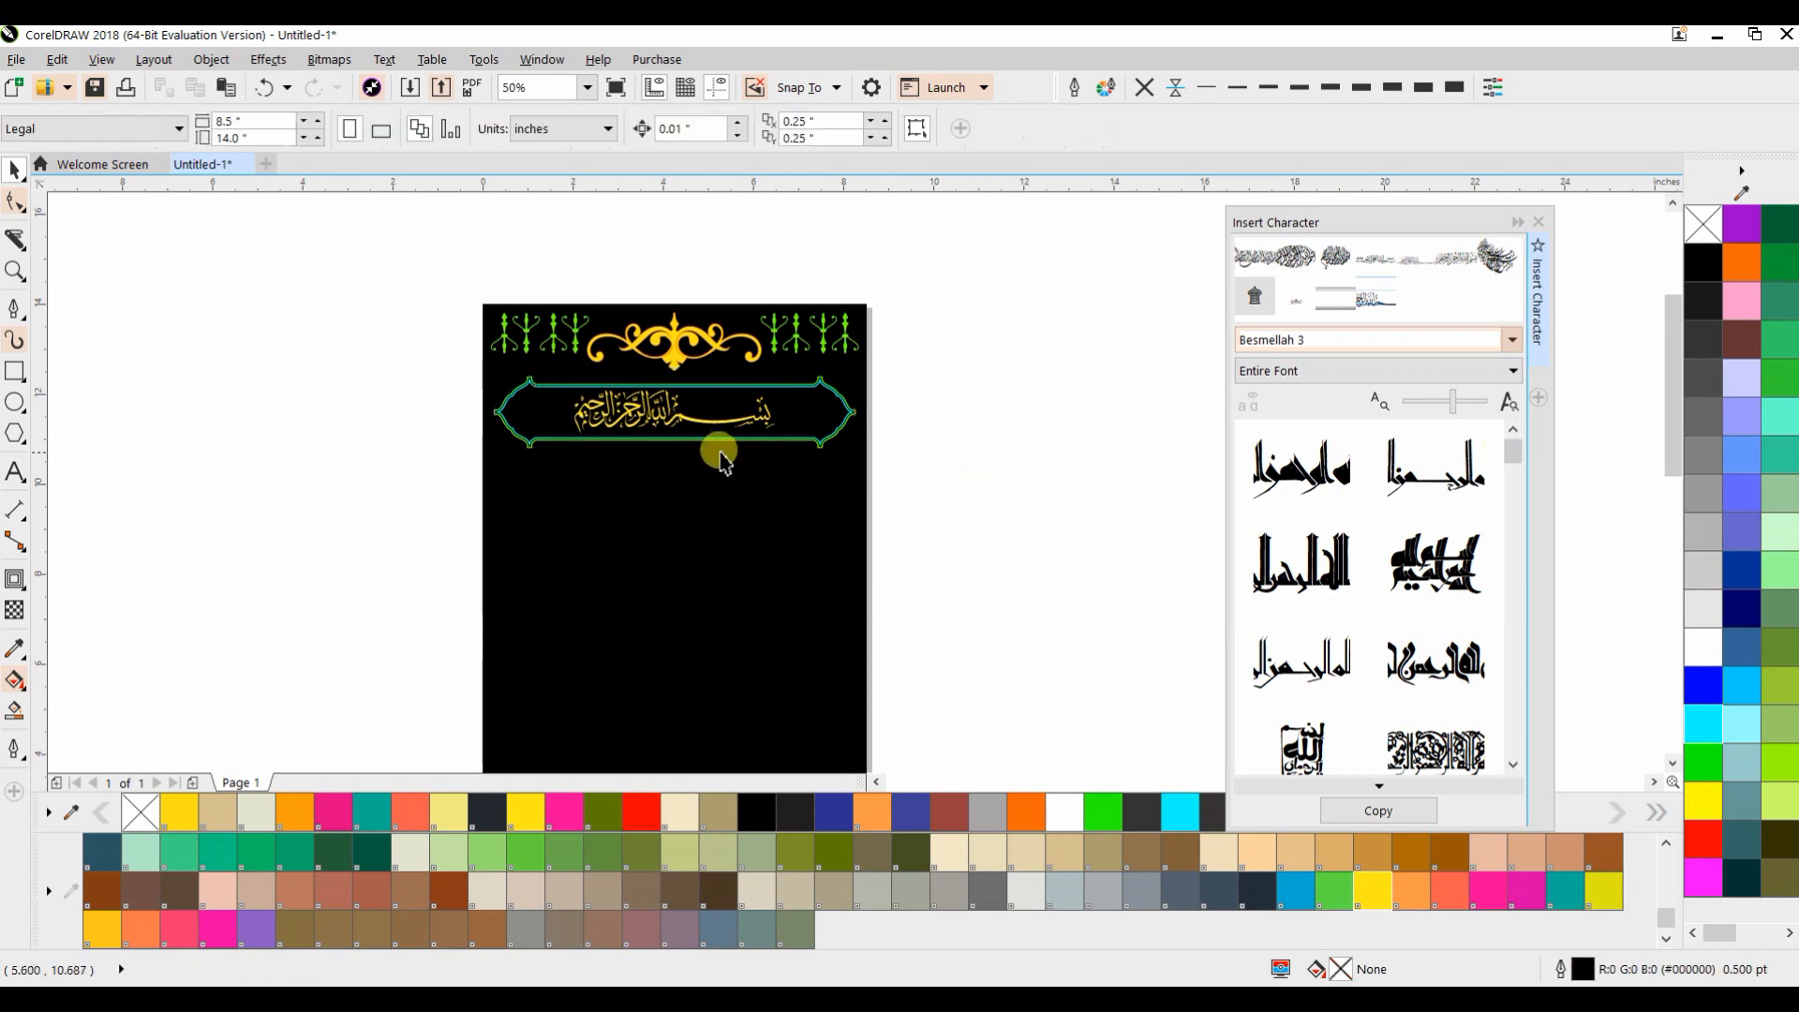
Change the fill of the bismillah calligraphy in the banner to green
left_click(703, 426)
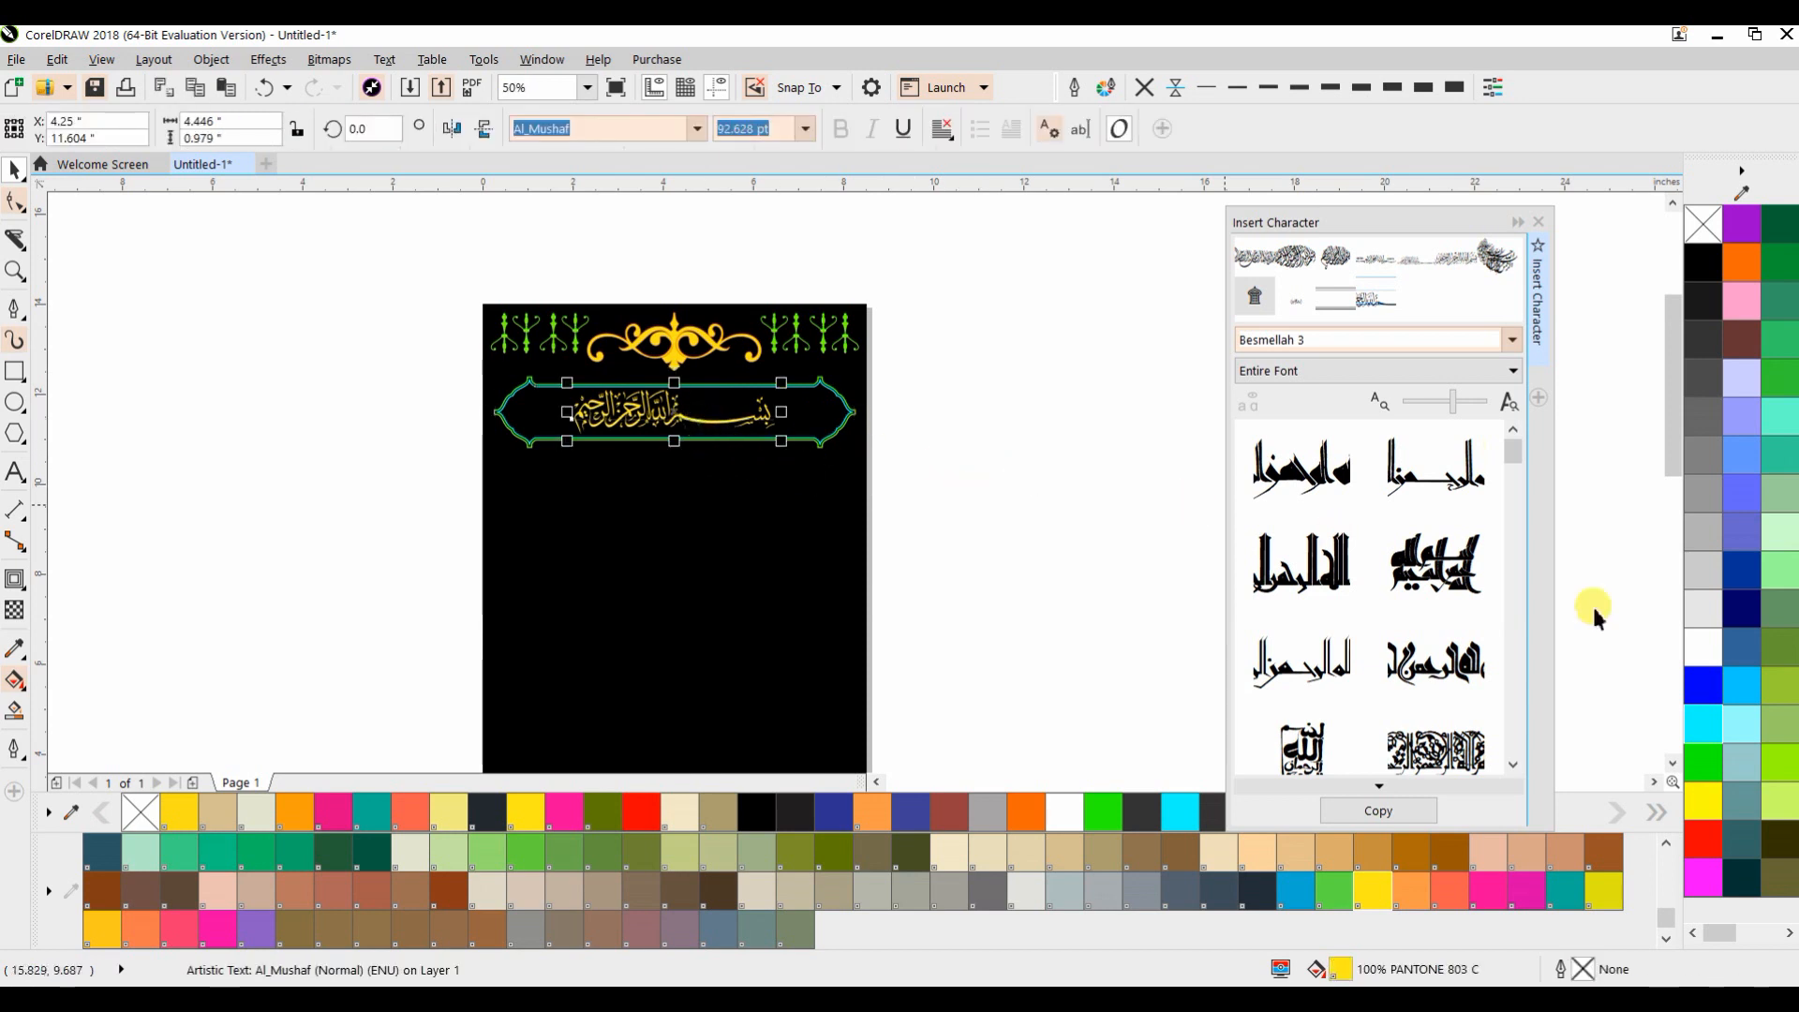
left_click(1700, 770)
left_click(1055, 541)
Bring the thin brown scroll divider from the black ornament collection to just left of the page, at about X -4.8 in, Y 11.4 in
scroll(646, 426, "up", 1)
scroll(655, 417, "down", 2)
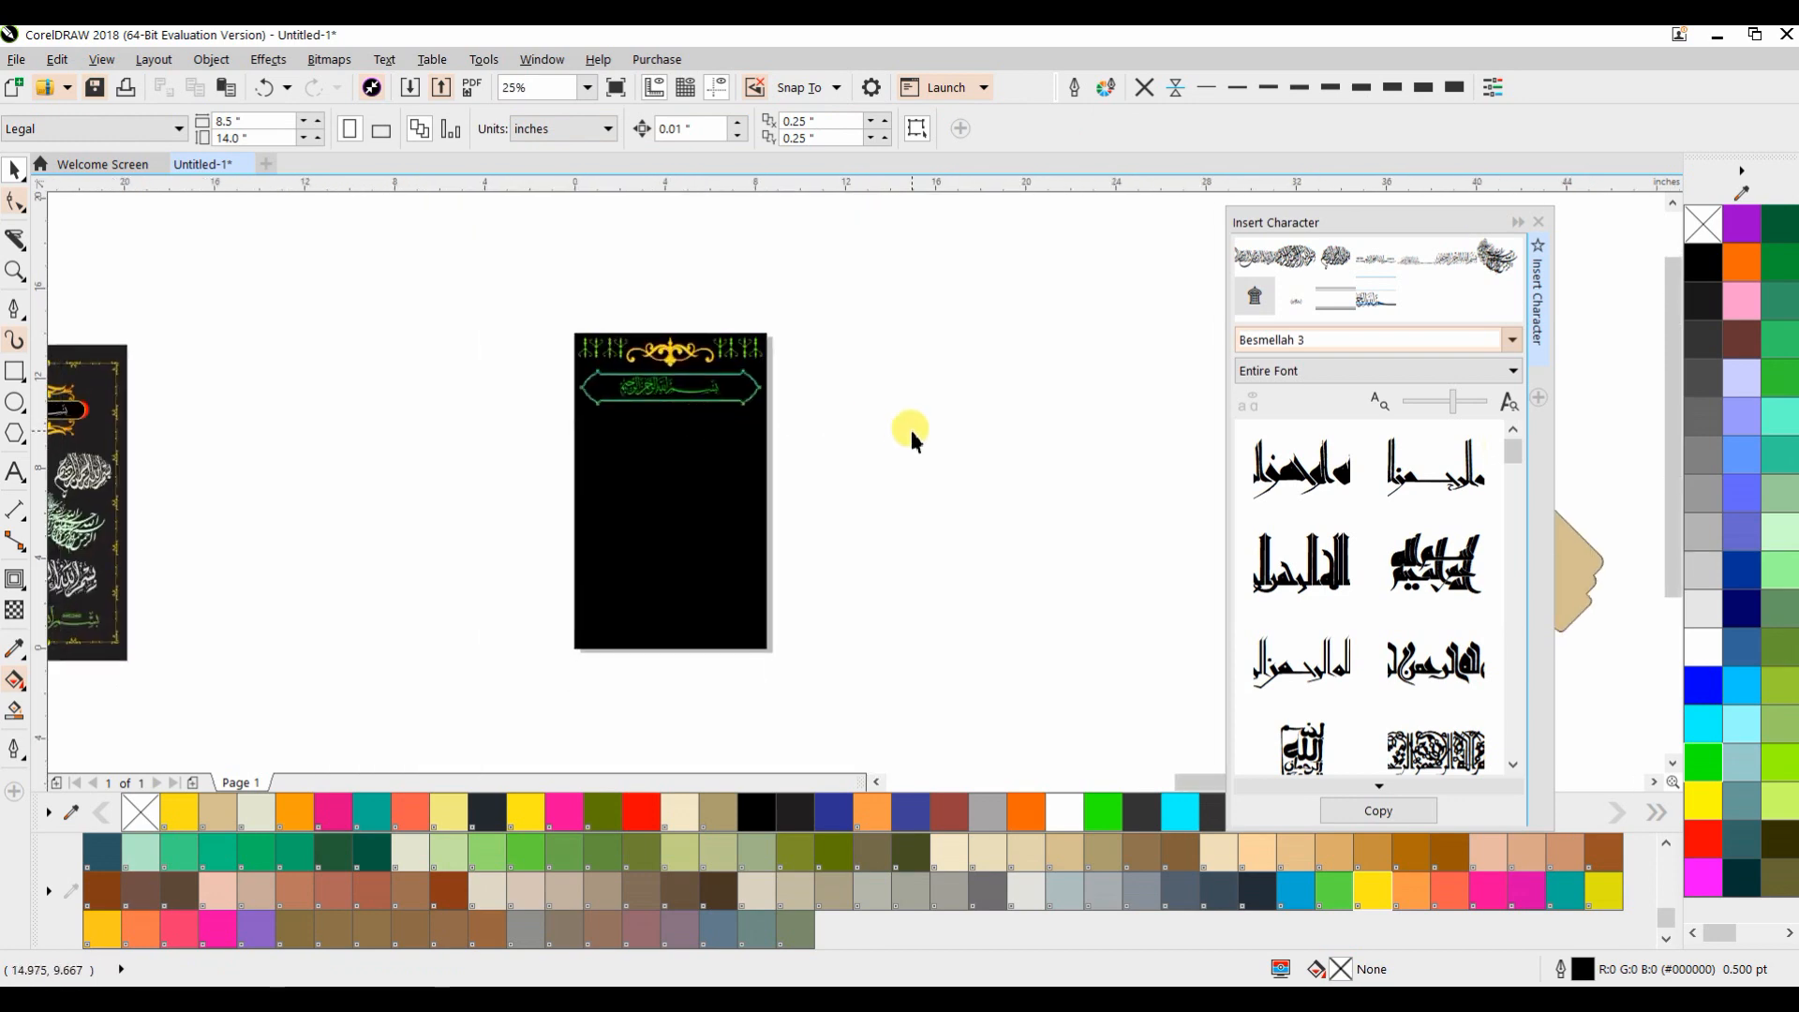
scroll(133, 436, "down", 1)
left_click_drag(133, 436, 549, 433)
left_click_drag(239, 471, 529, 471)
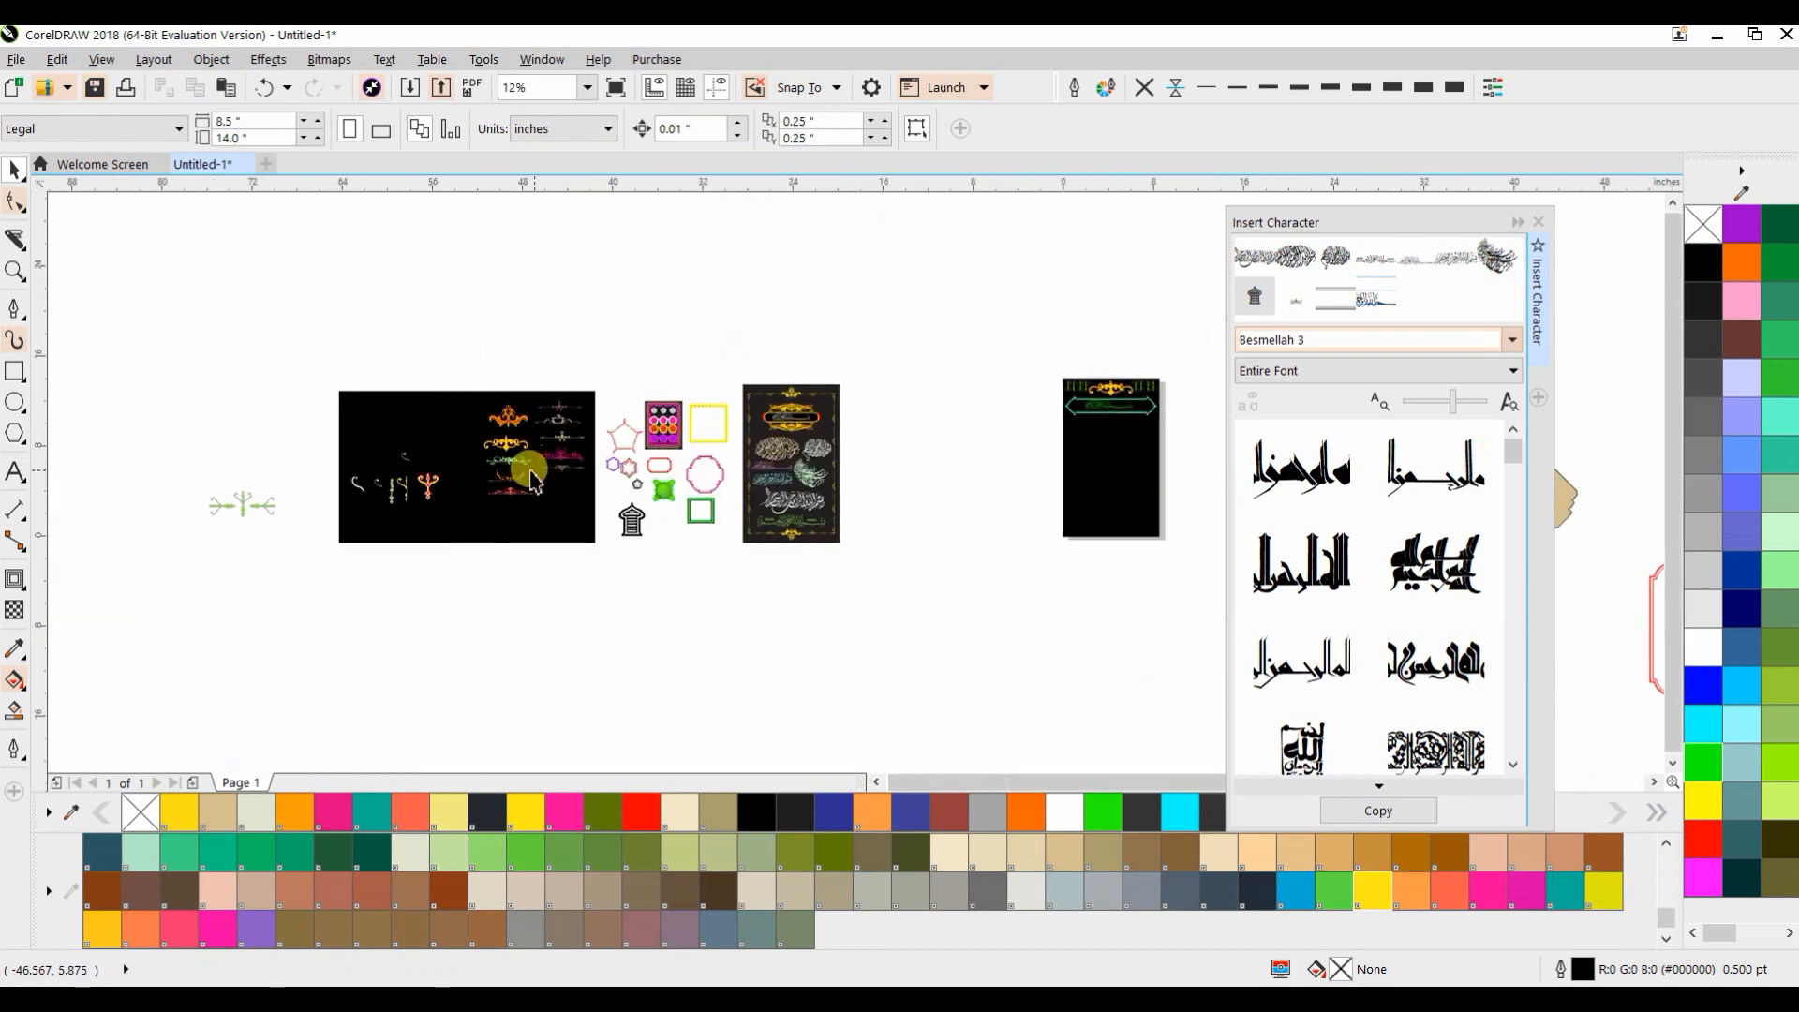
scroll(530, 479, "up", 2)
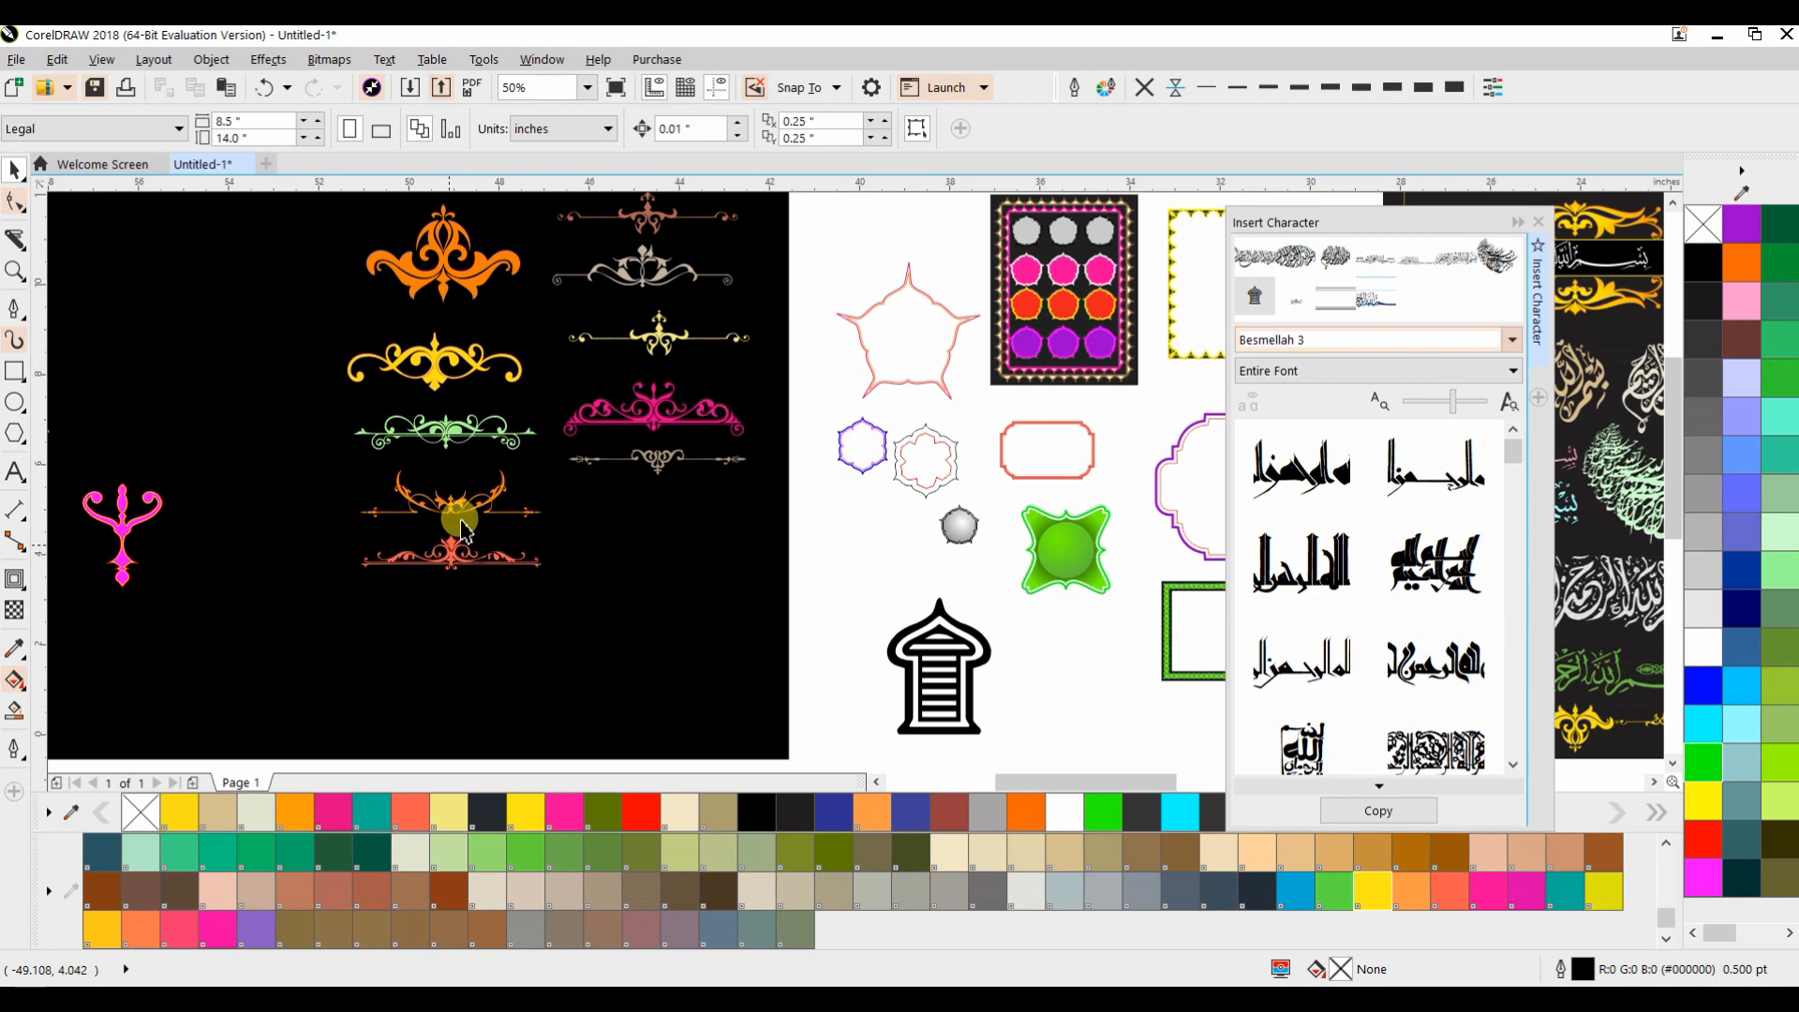
left_click(655, 216)
left_click(646, 212)
scroll(620, 238, "down", 1)
left_click_drag(624, 232, 583, 392)
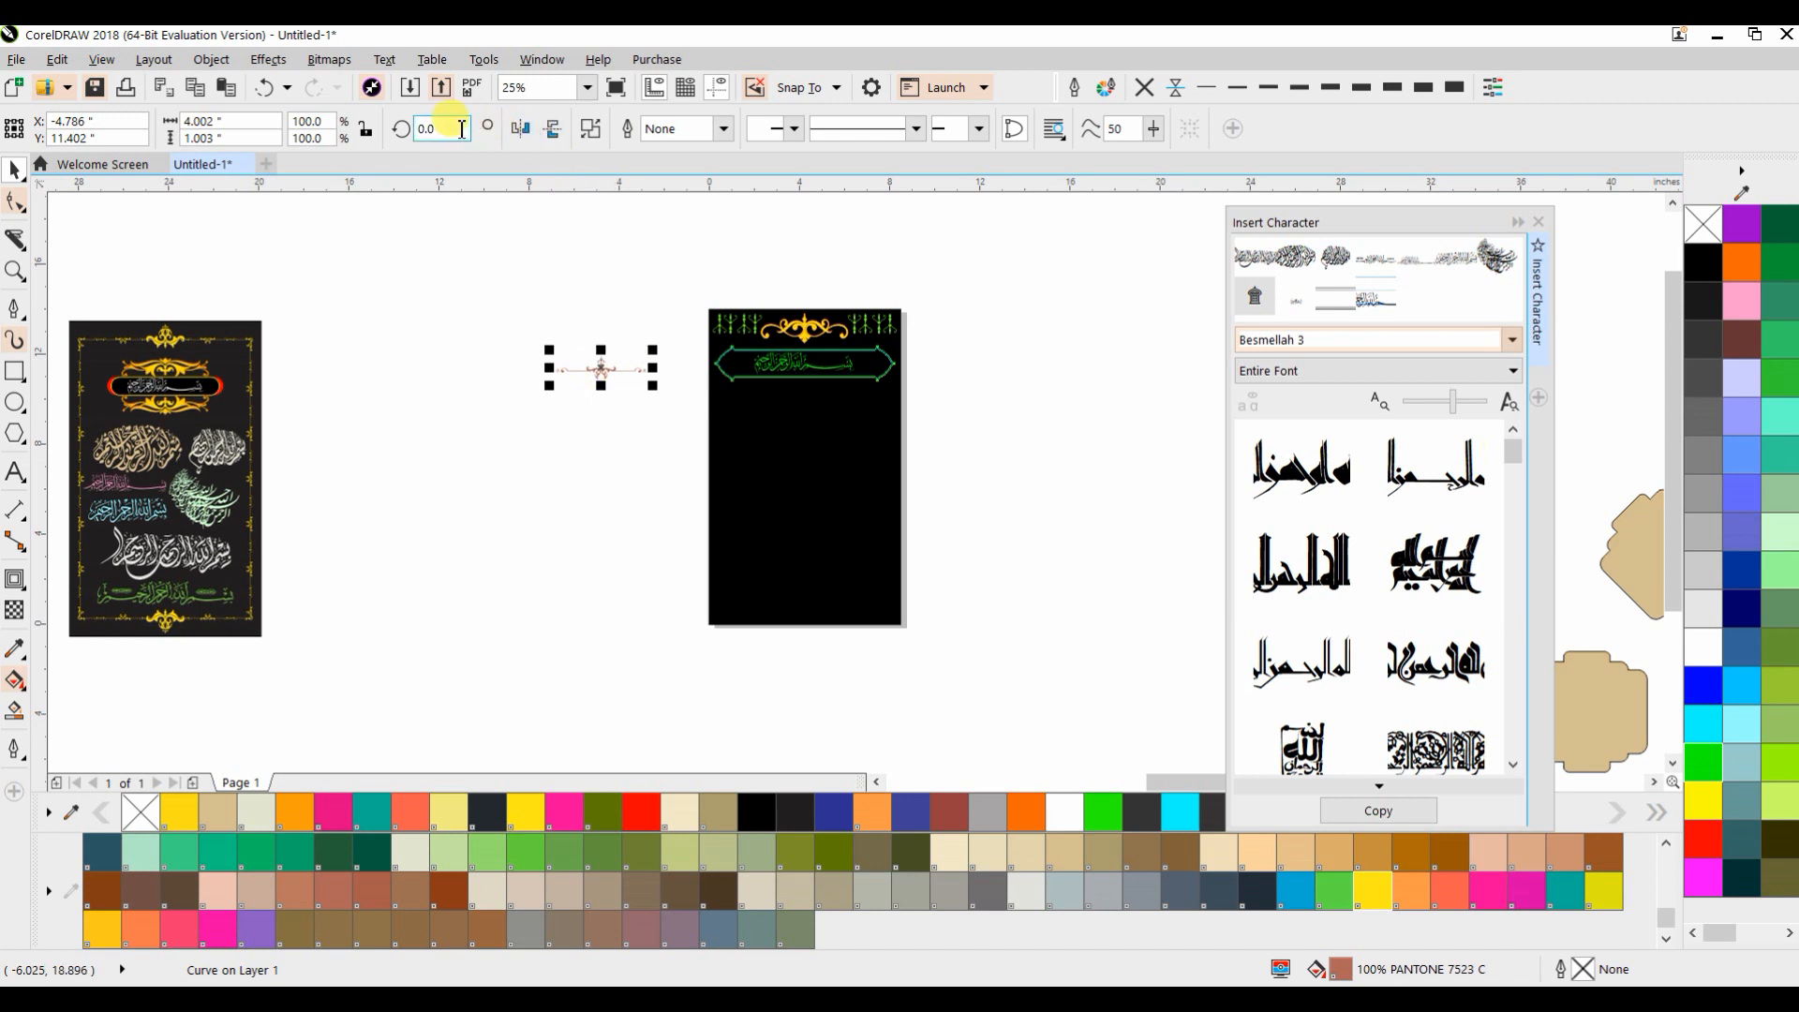
Rotate the thin brown scroll divider beside the page by 90 degrees
type("90")
key("Return")
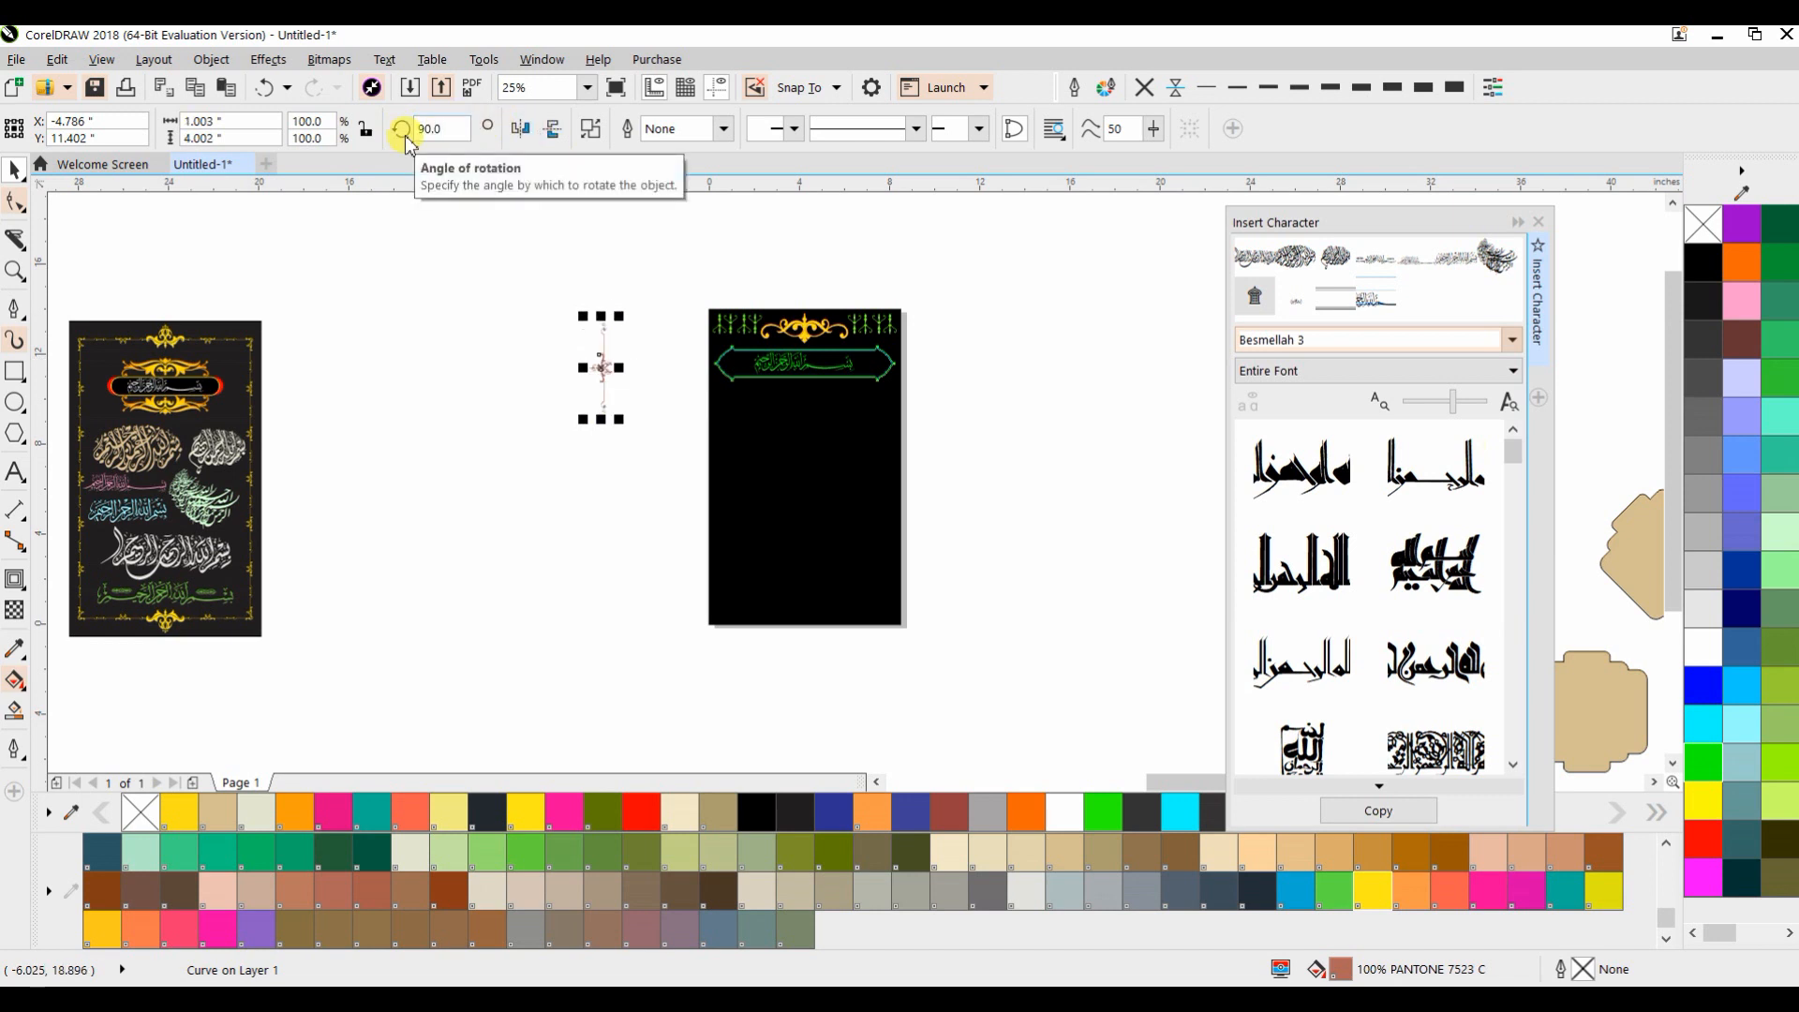
left_click(638, 471)
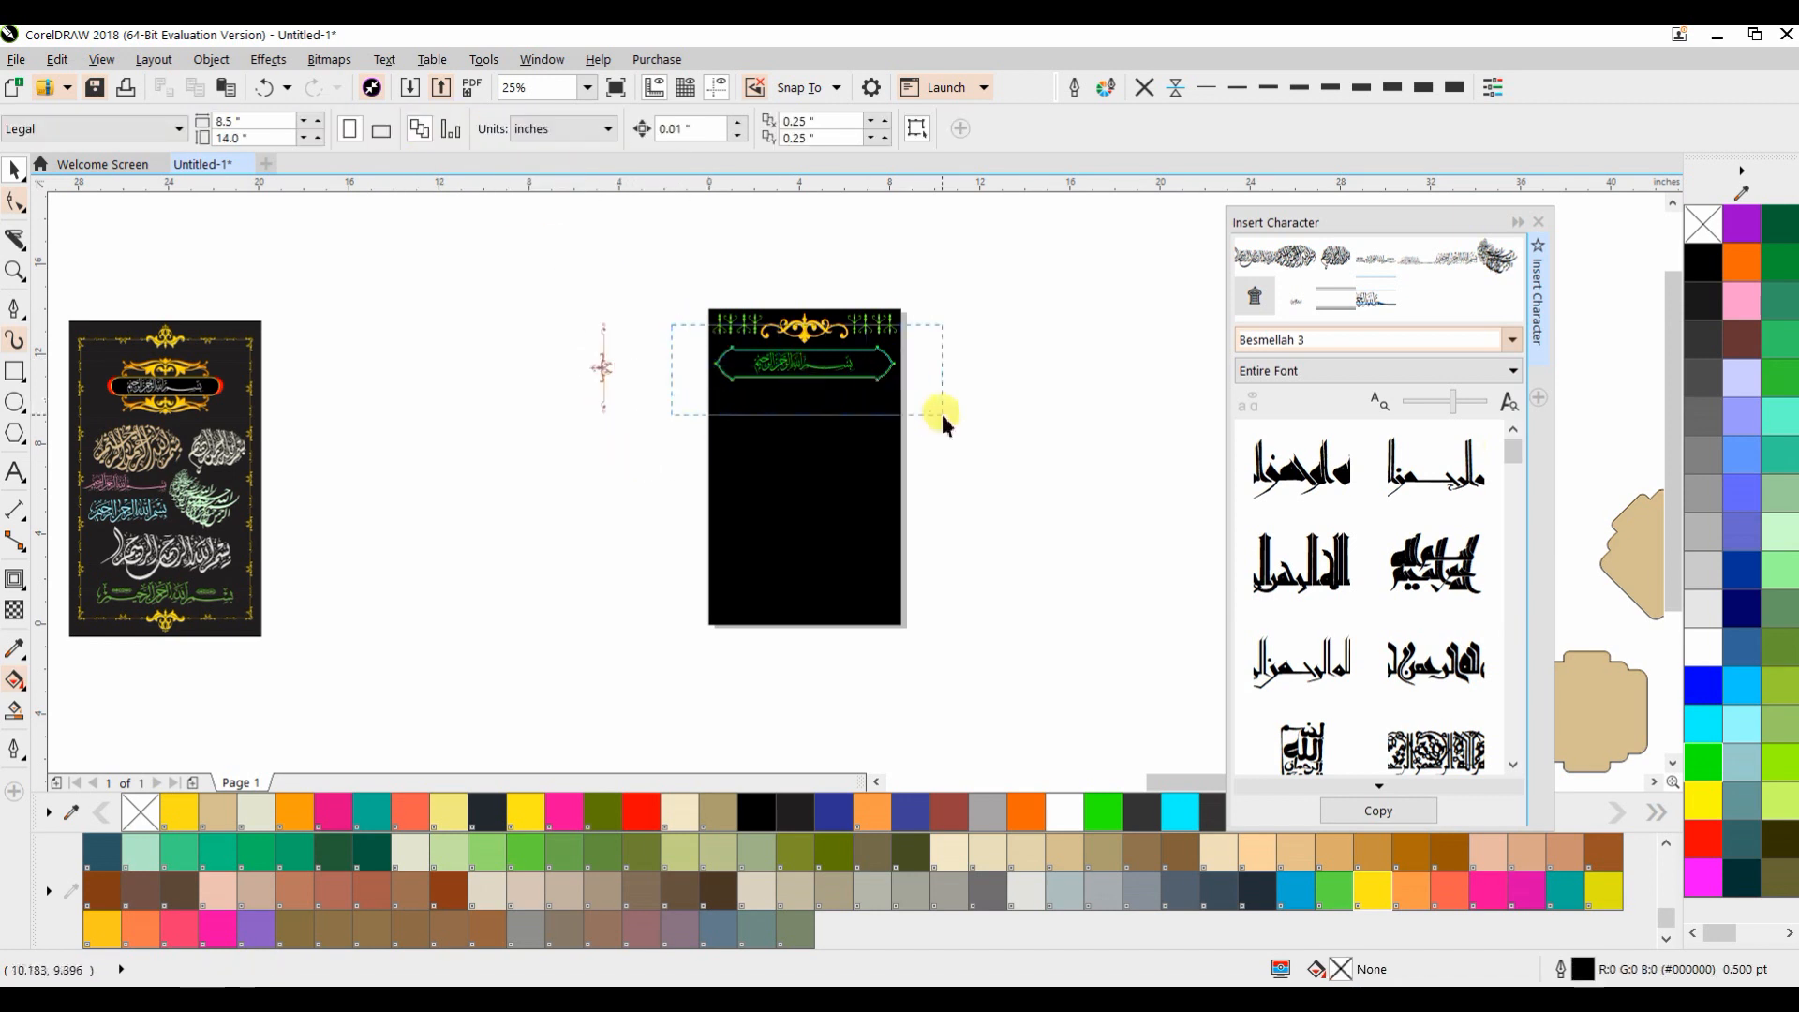
Scale the banner together with its bismillah calligraphy to about 7.13 in wide about its center, and close the character inserter
left_click_drag(937, 413, 933, 408)
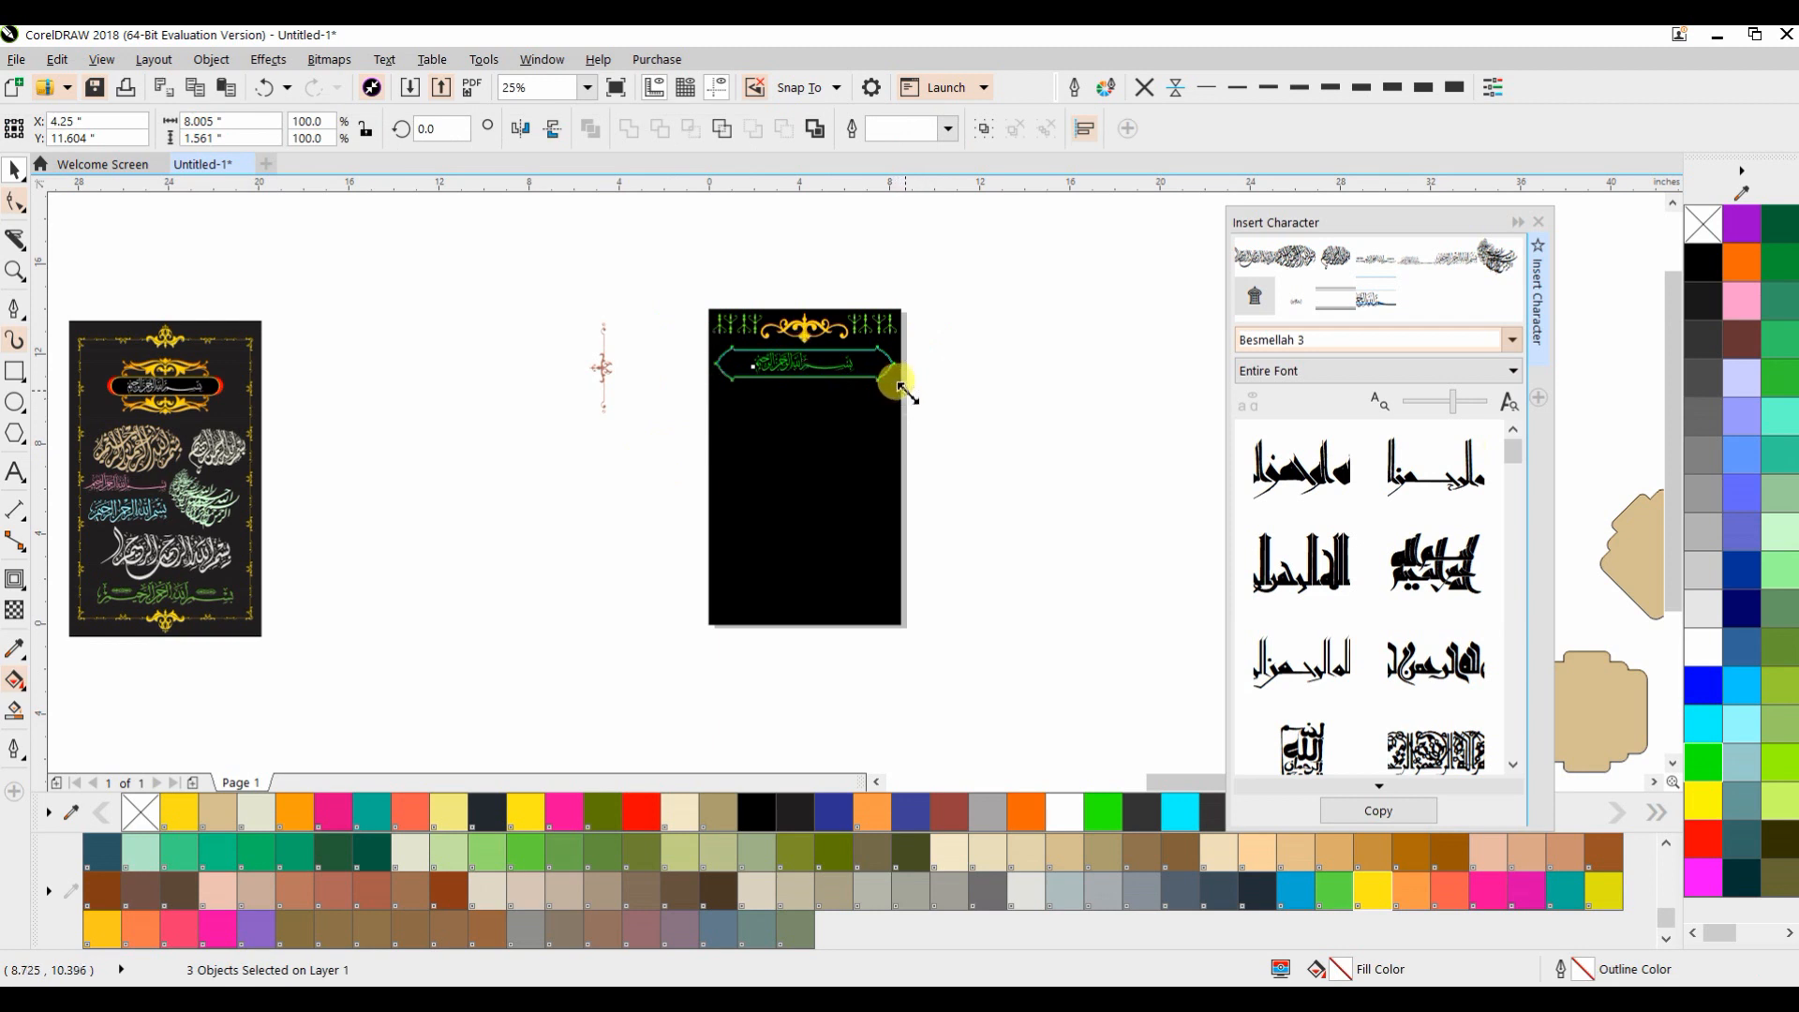
left_click_drag(905, 394, 891, 393)
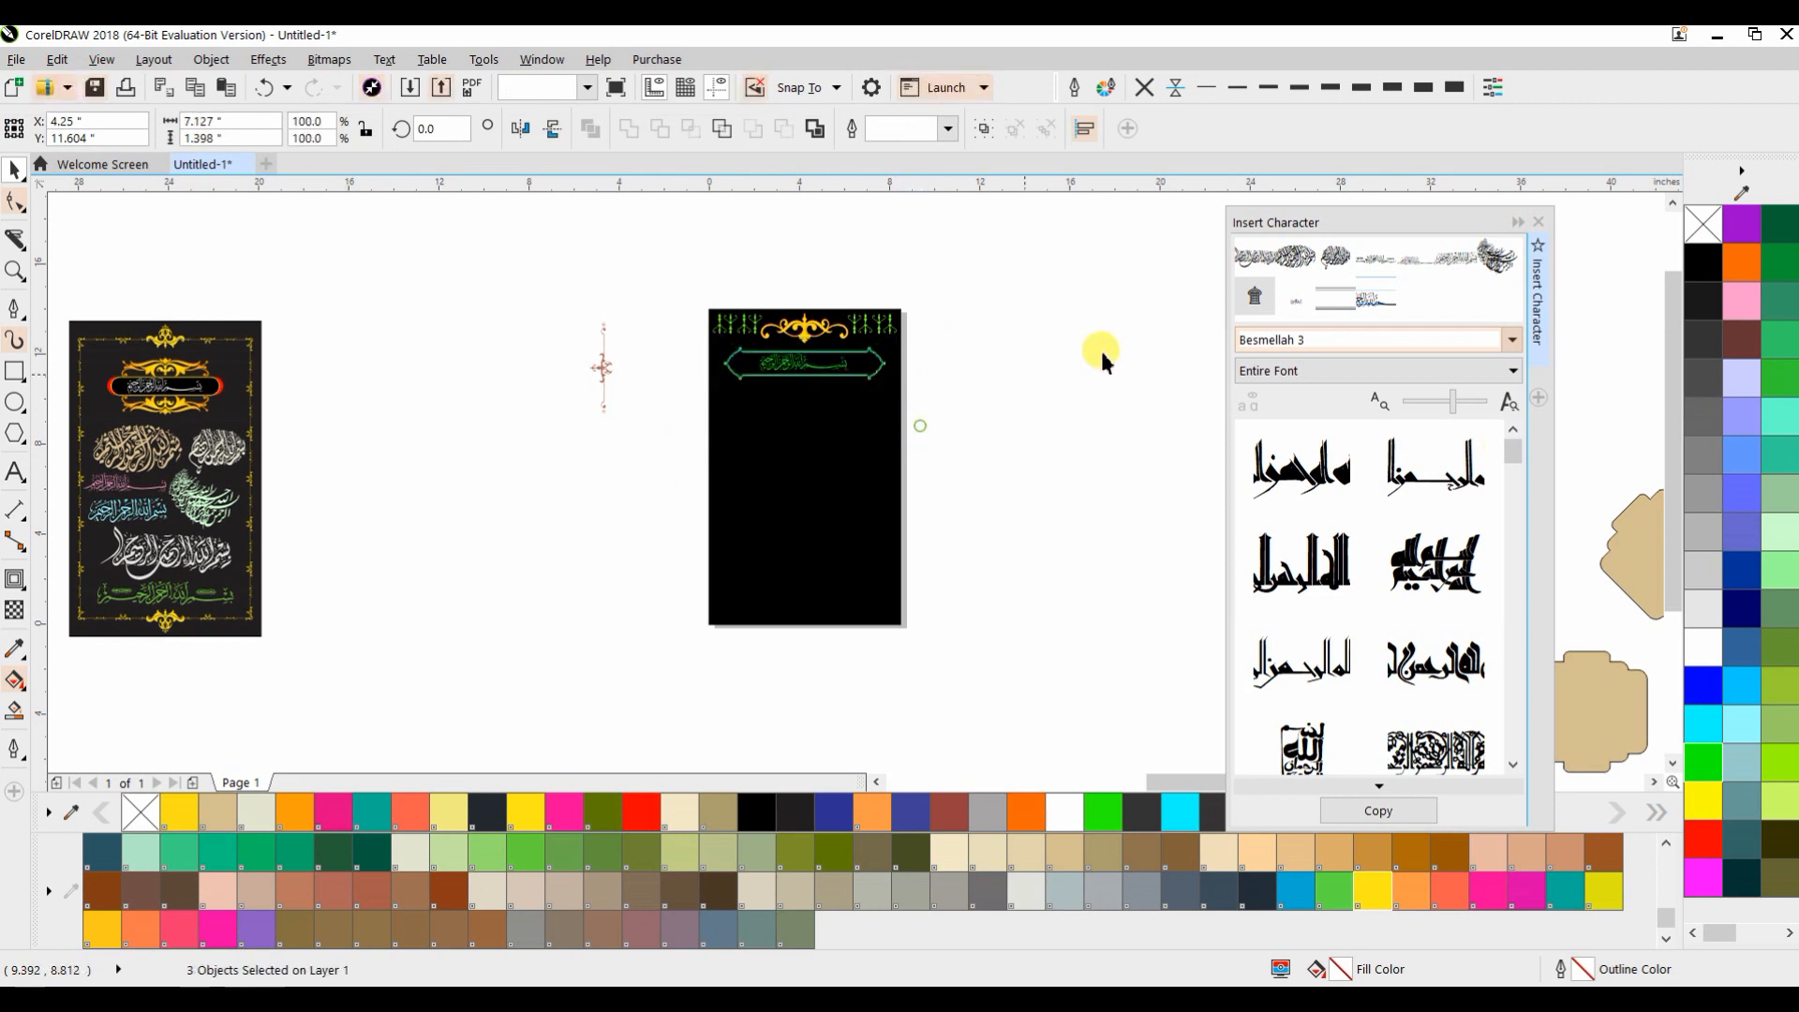
left_click(994, 384)
left_click(1537, 222)
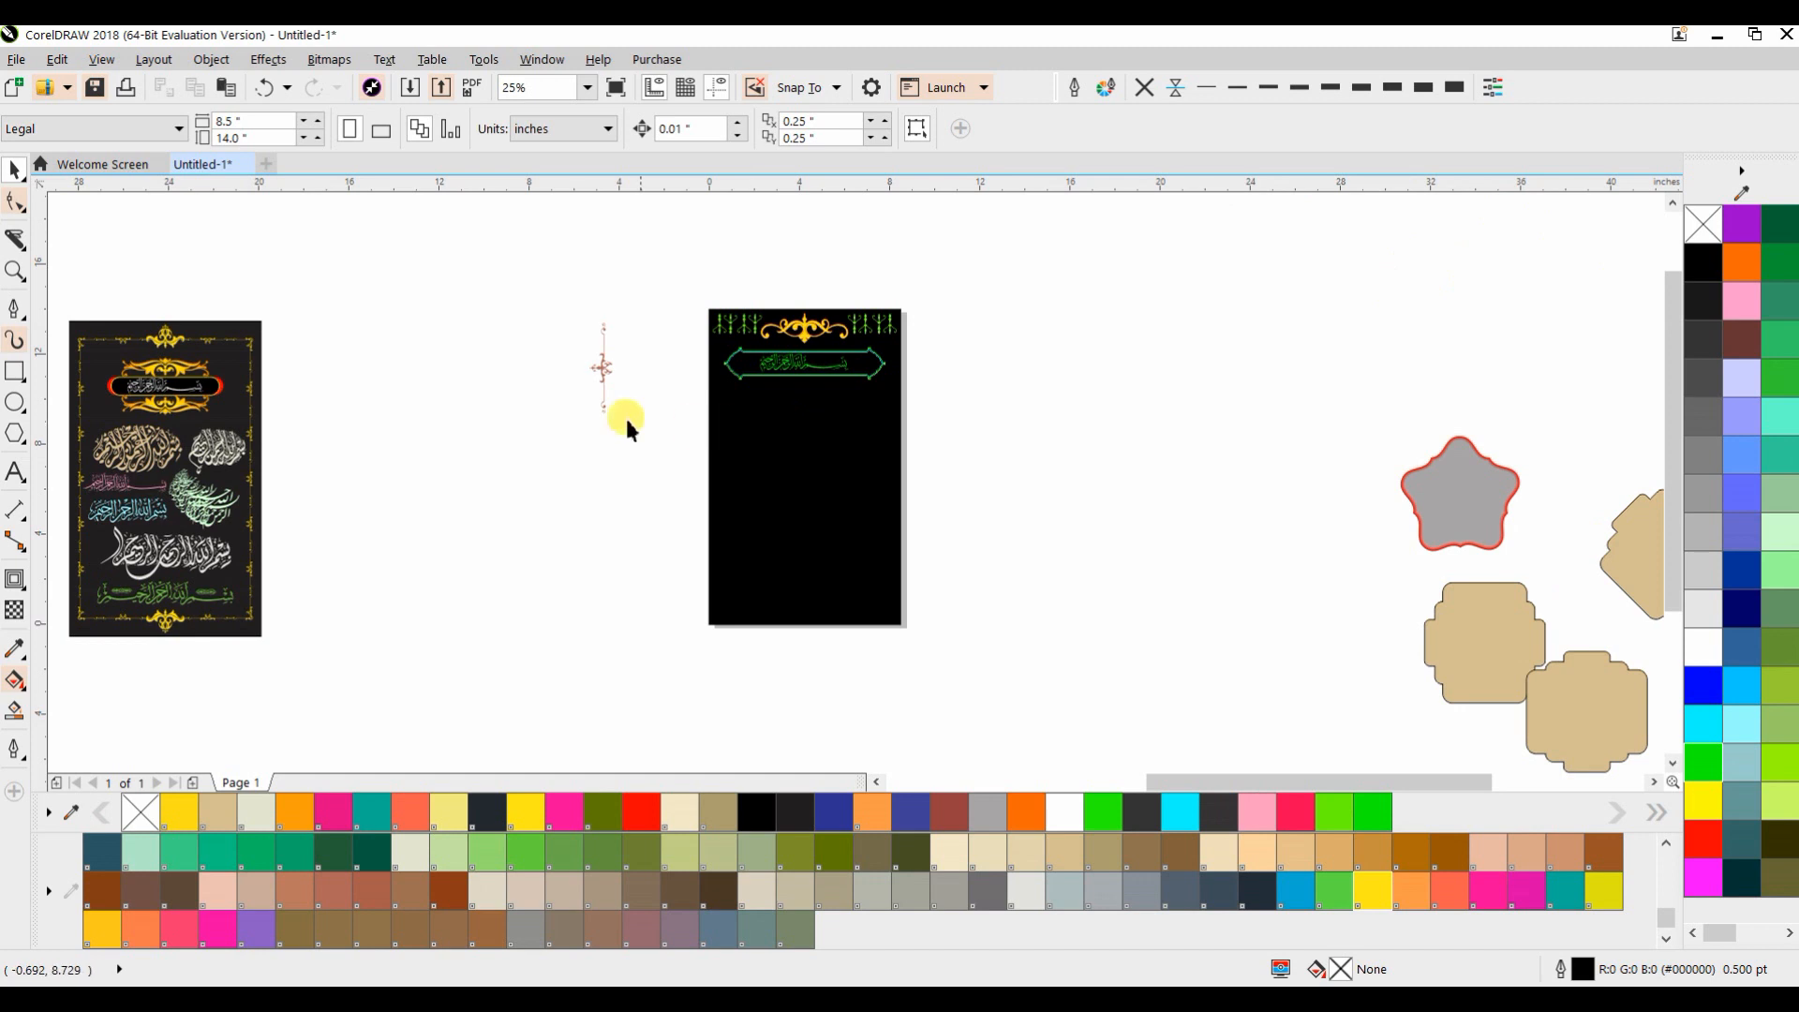
Place the brown divider, scaled to 36.5%, at the page's left edge and delete the two green ornament groups flanking the header
left_click_drag(607, 375, 705, 328)
scroll(724, 331, "up", 4)
left_click(708, 324)
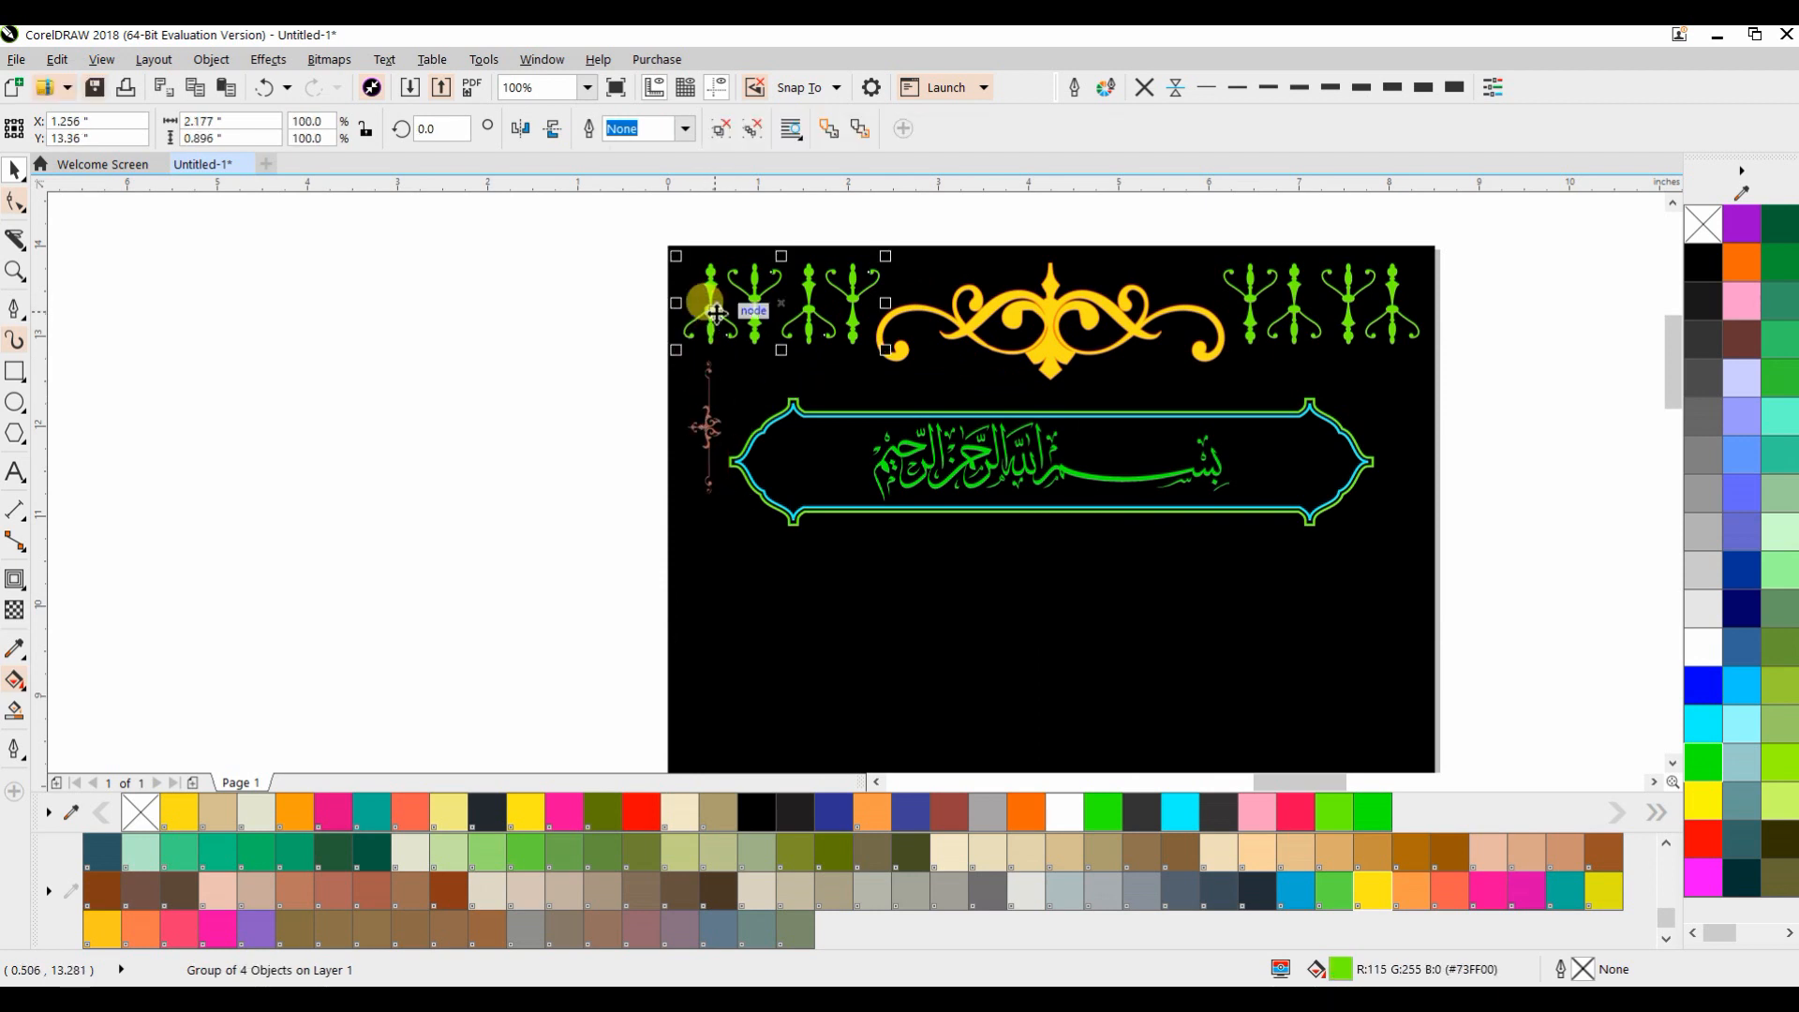
key("Delete")
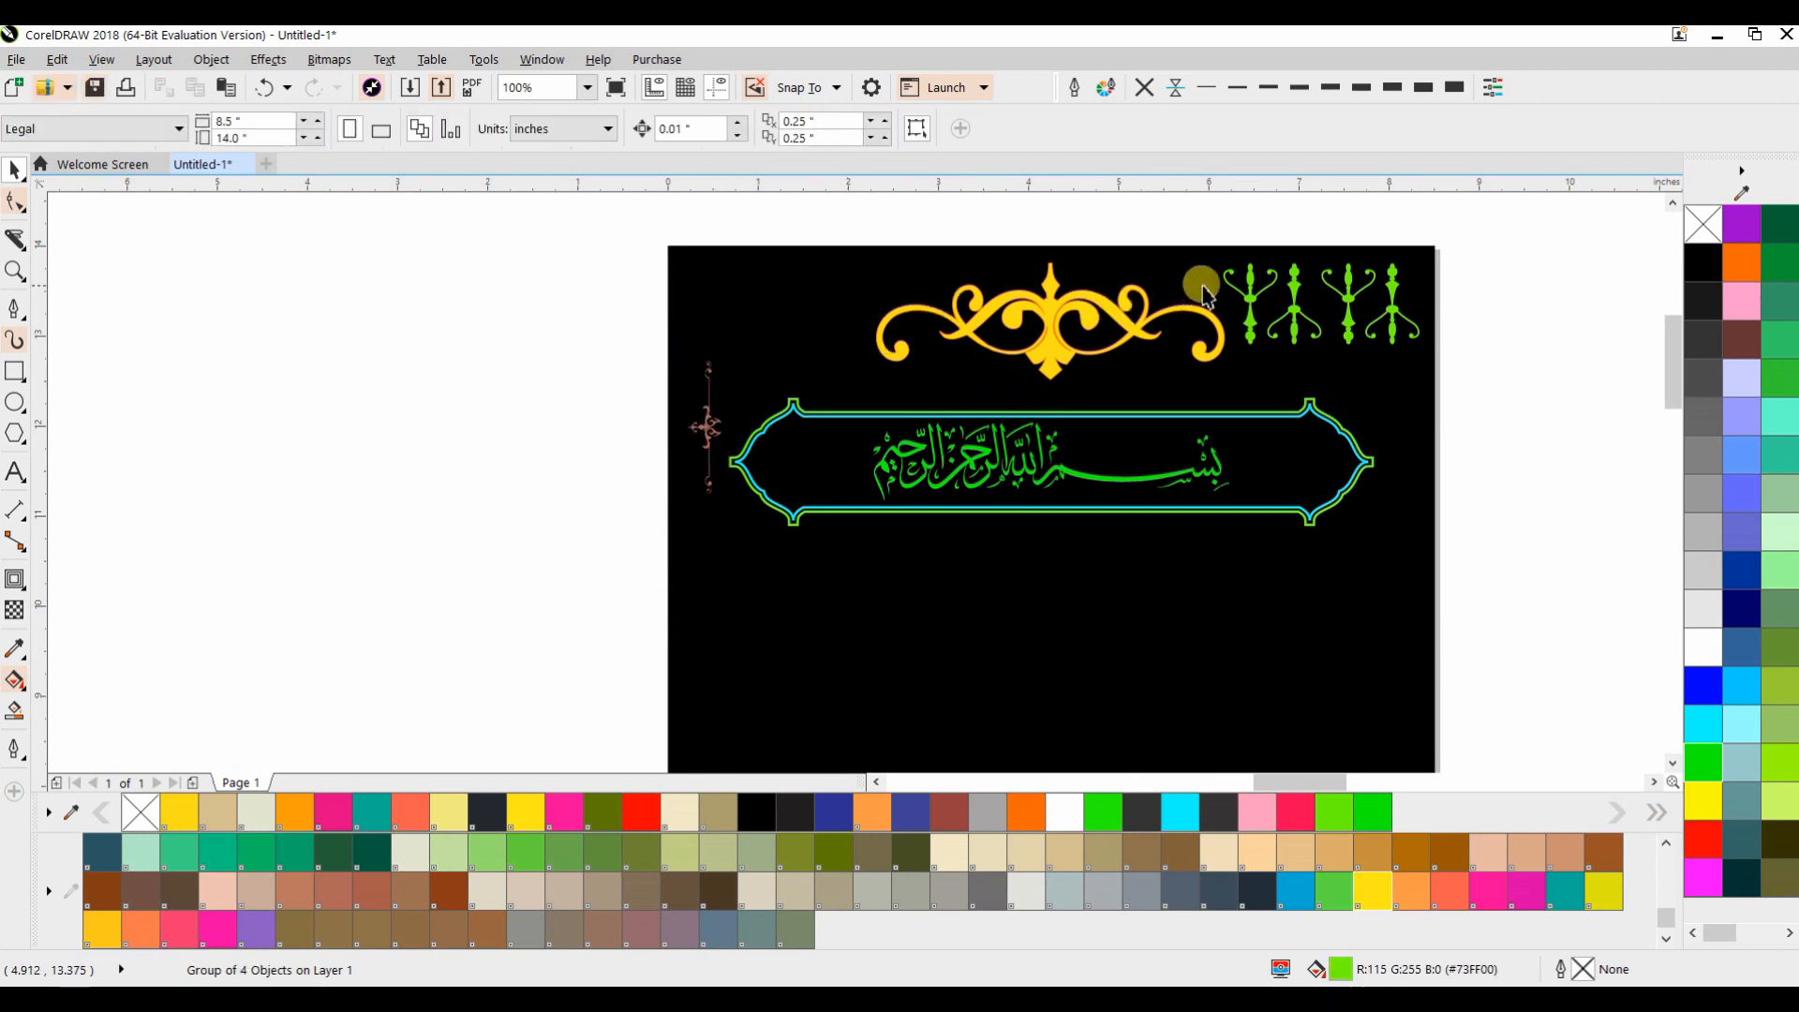
left_click(1257, 298)
key("Delete")
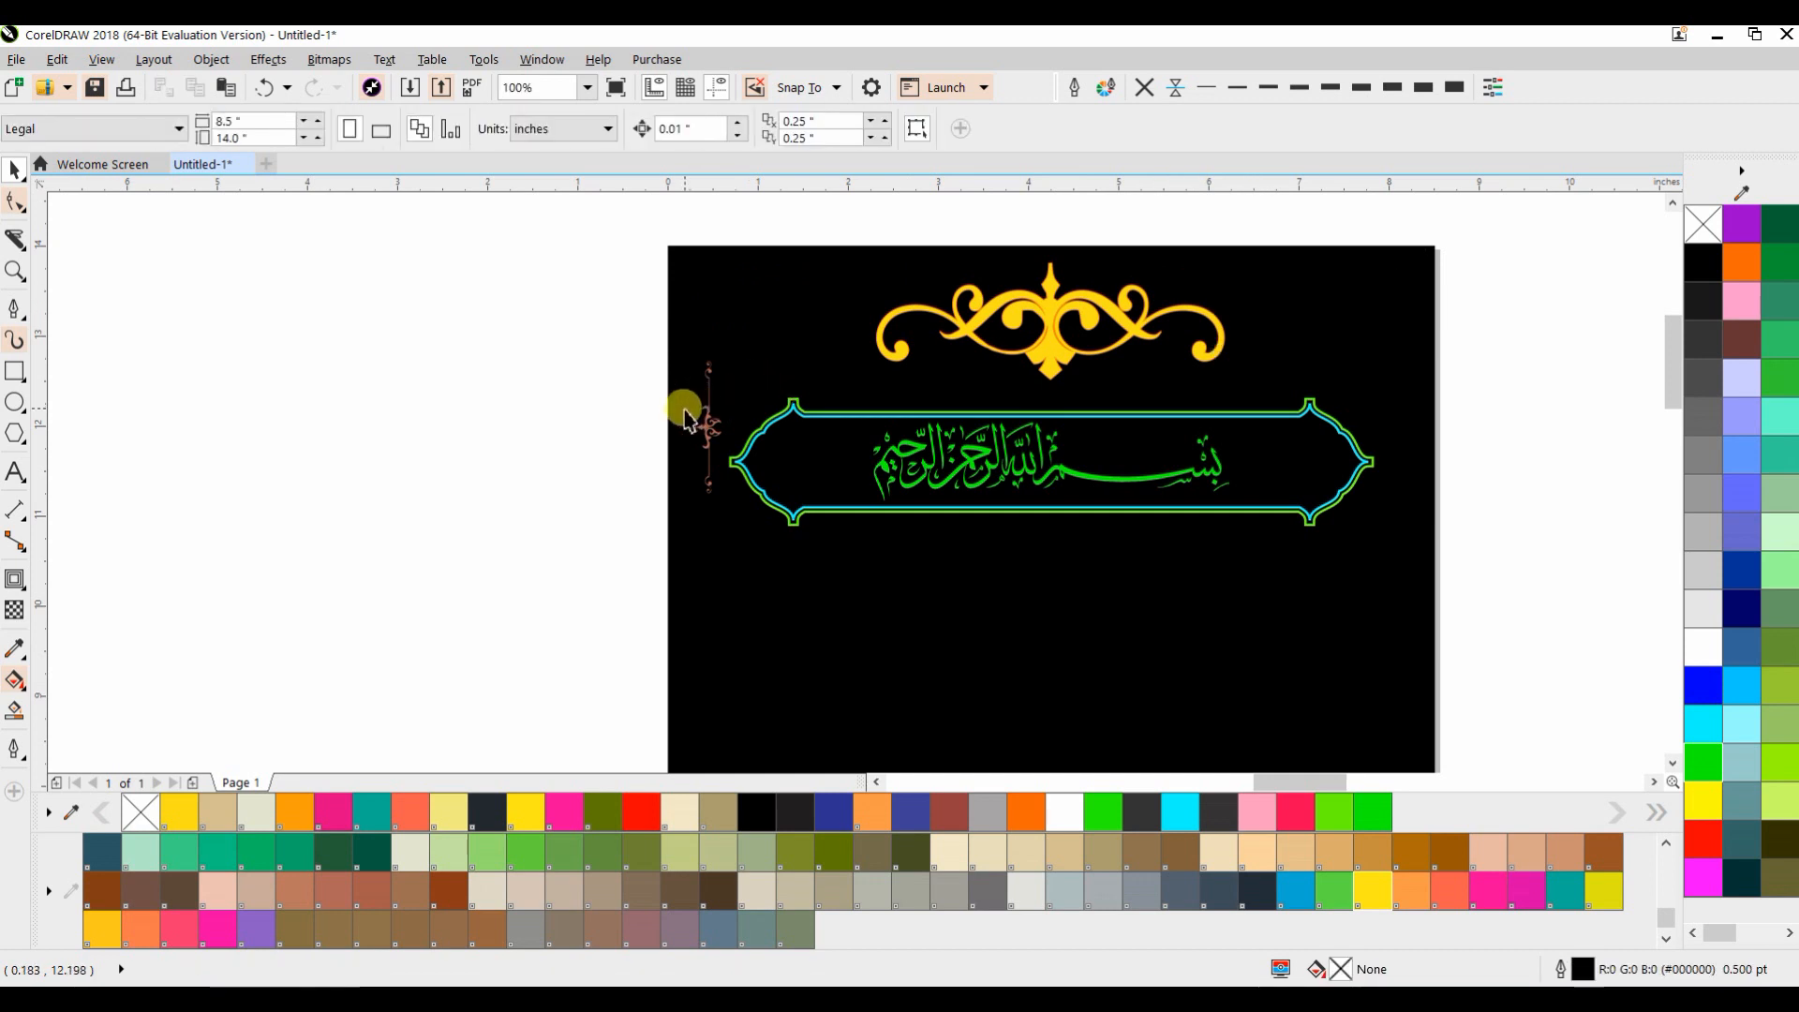
Repeat the brown divider end to end, mirrored each time, down the page's left edge to form a column of ten pieces
left_click(708, 415)
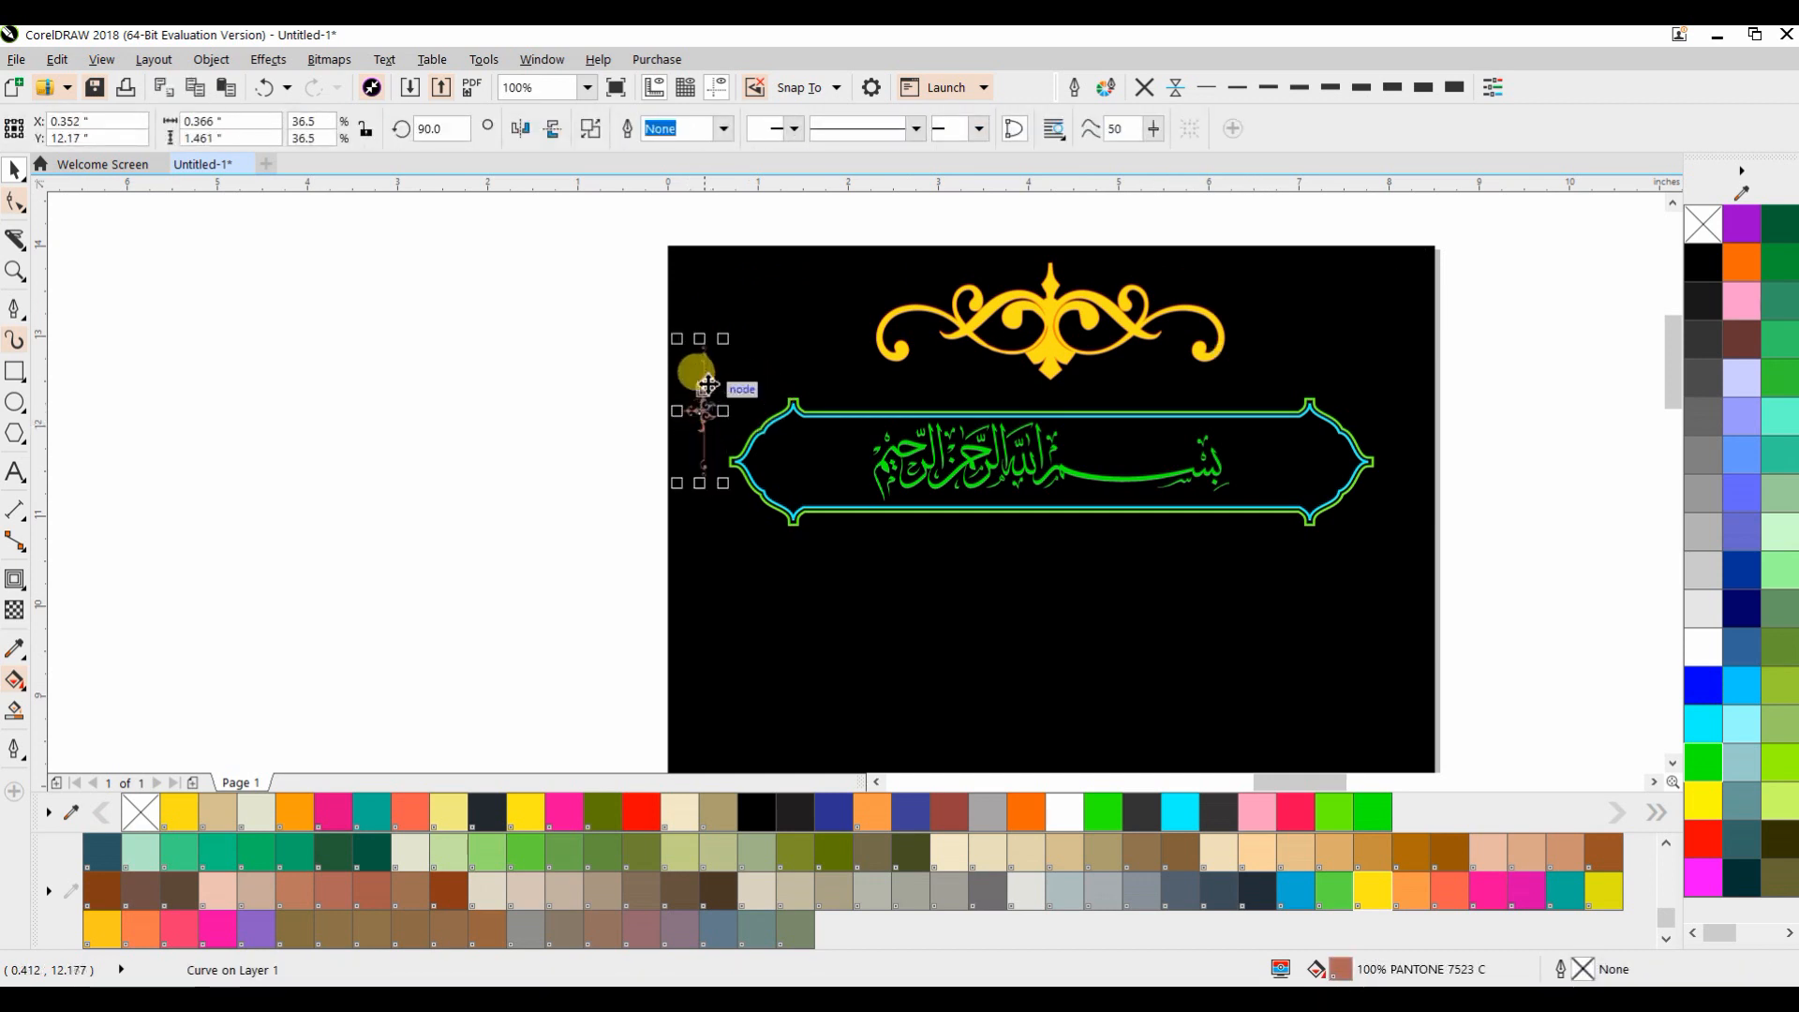
left_click_drag(702, 337, 650, 509)
key("ctrl+r")
key("ctrl+r")
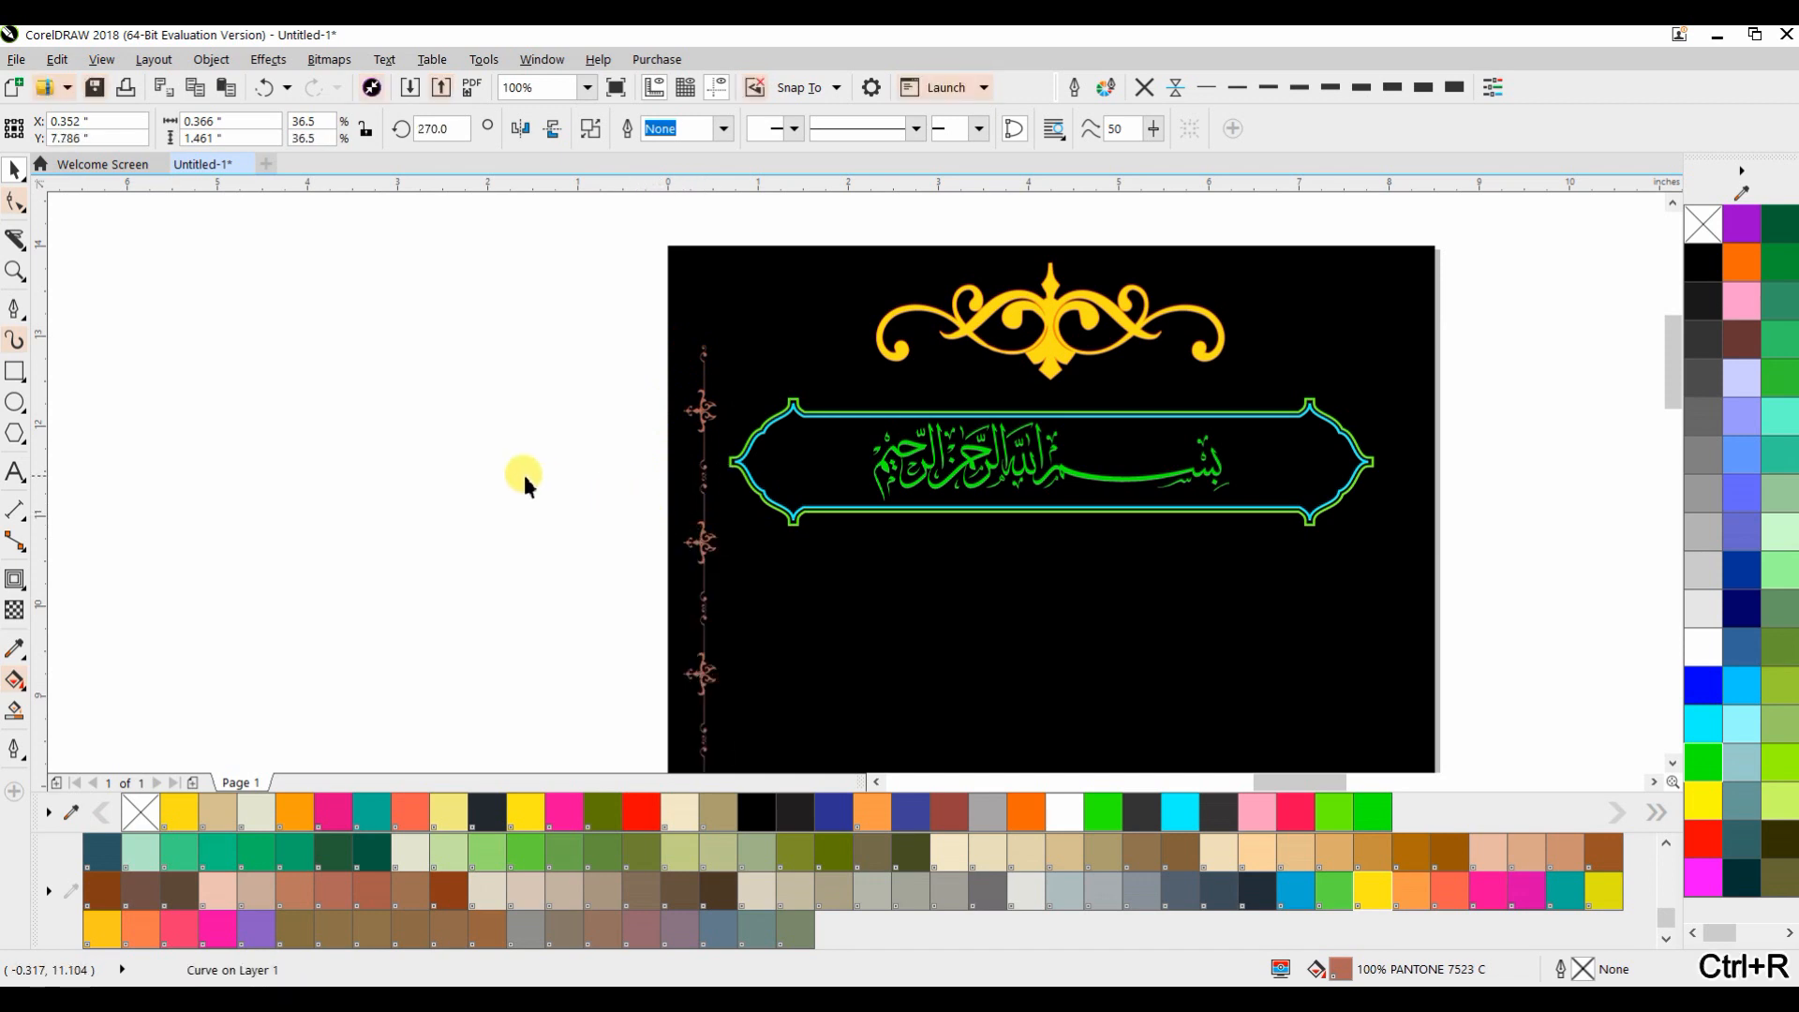
key("ctrl+r")
scroll(523, 475, "down", 2)
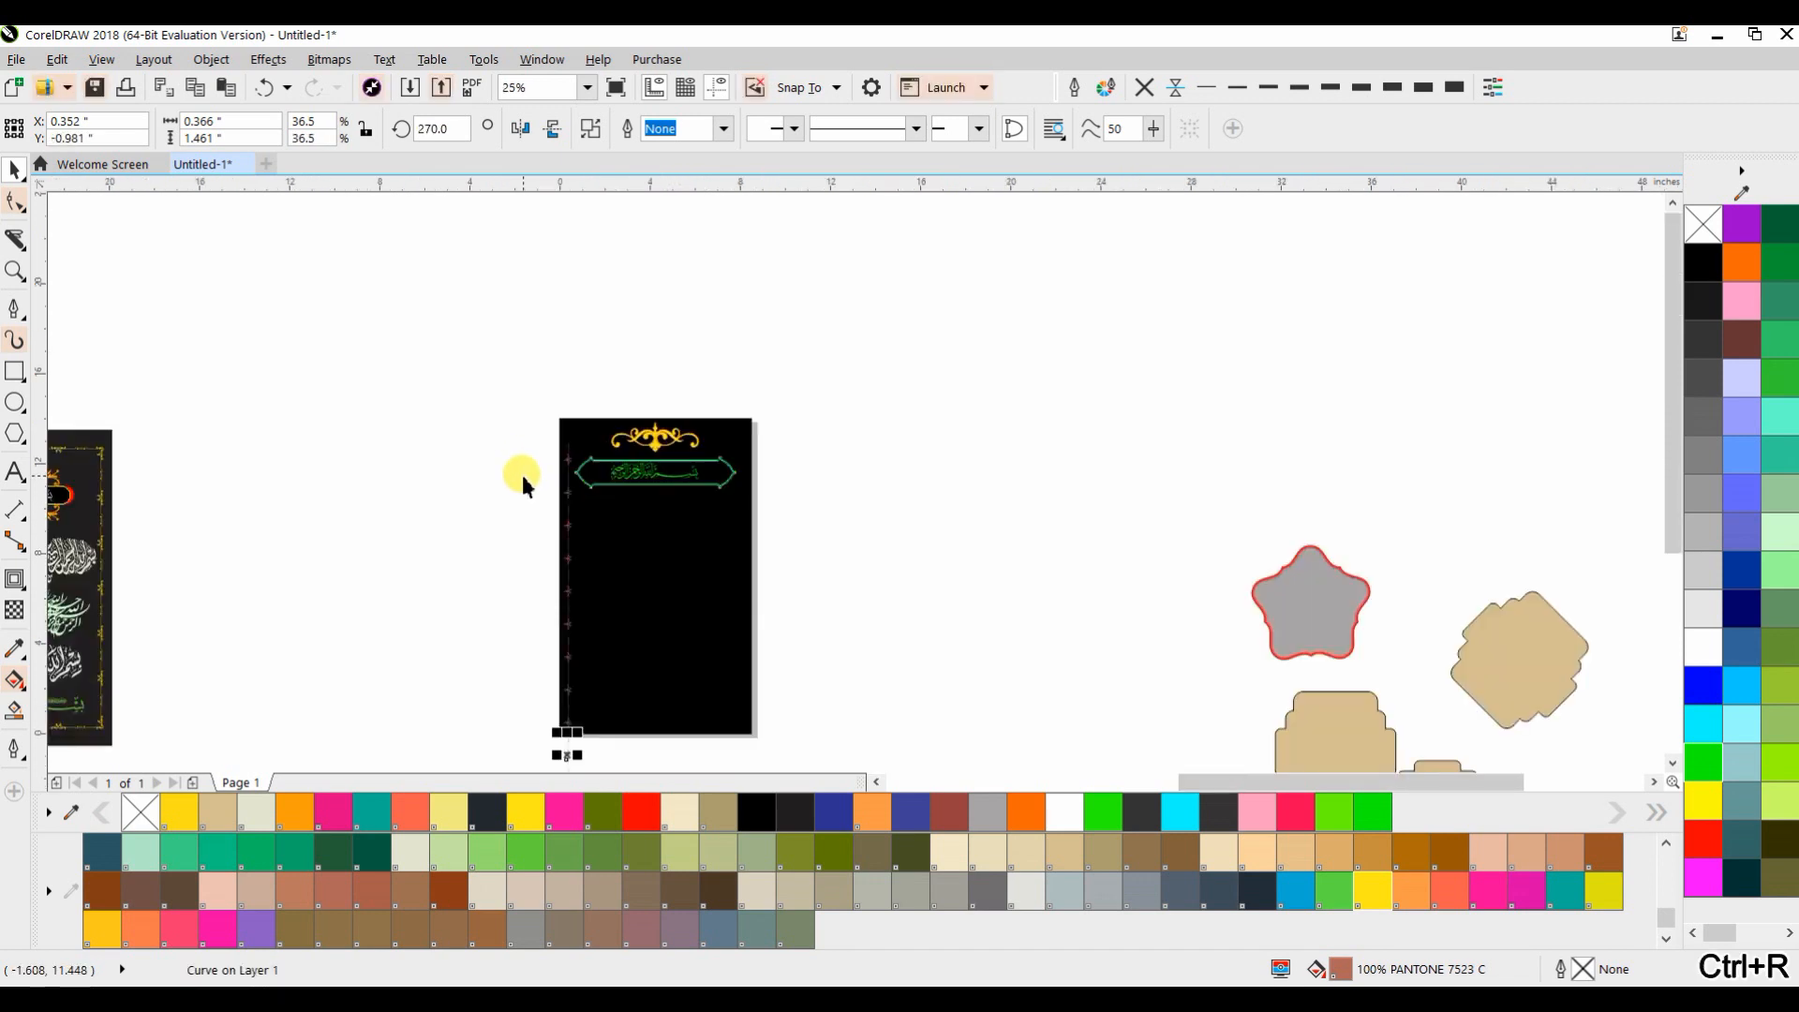
Fill all ten pieces of the left divider column with yellow #FFFF00
left_click_drag(521, 475, 662, 300)
left_click_drag(631, 229, 735, 623)
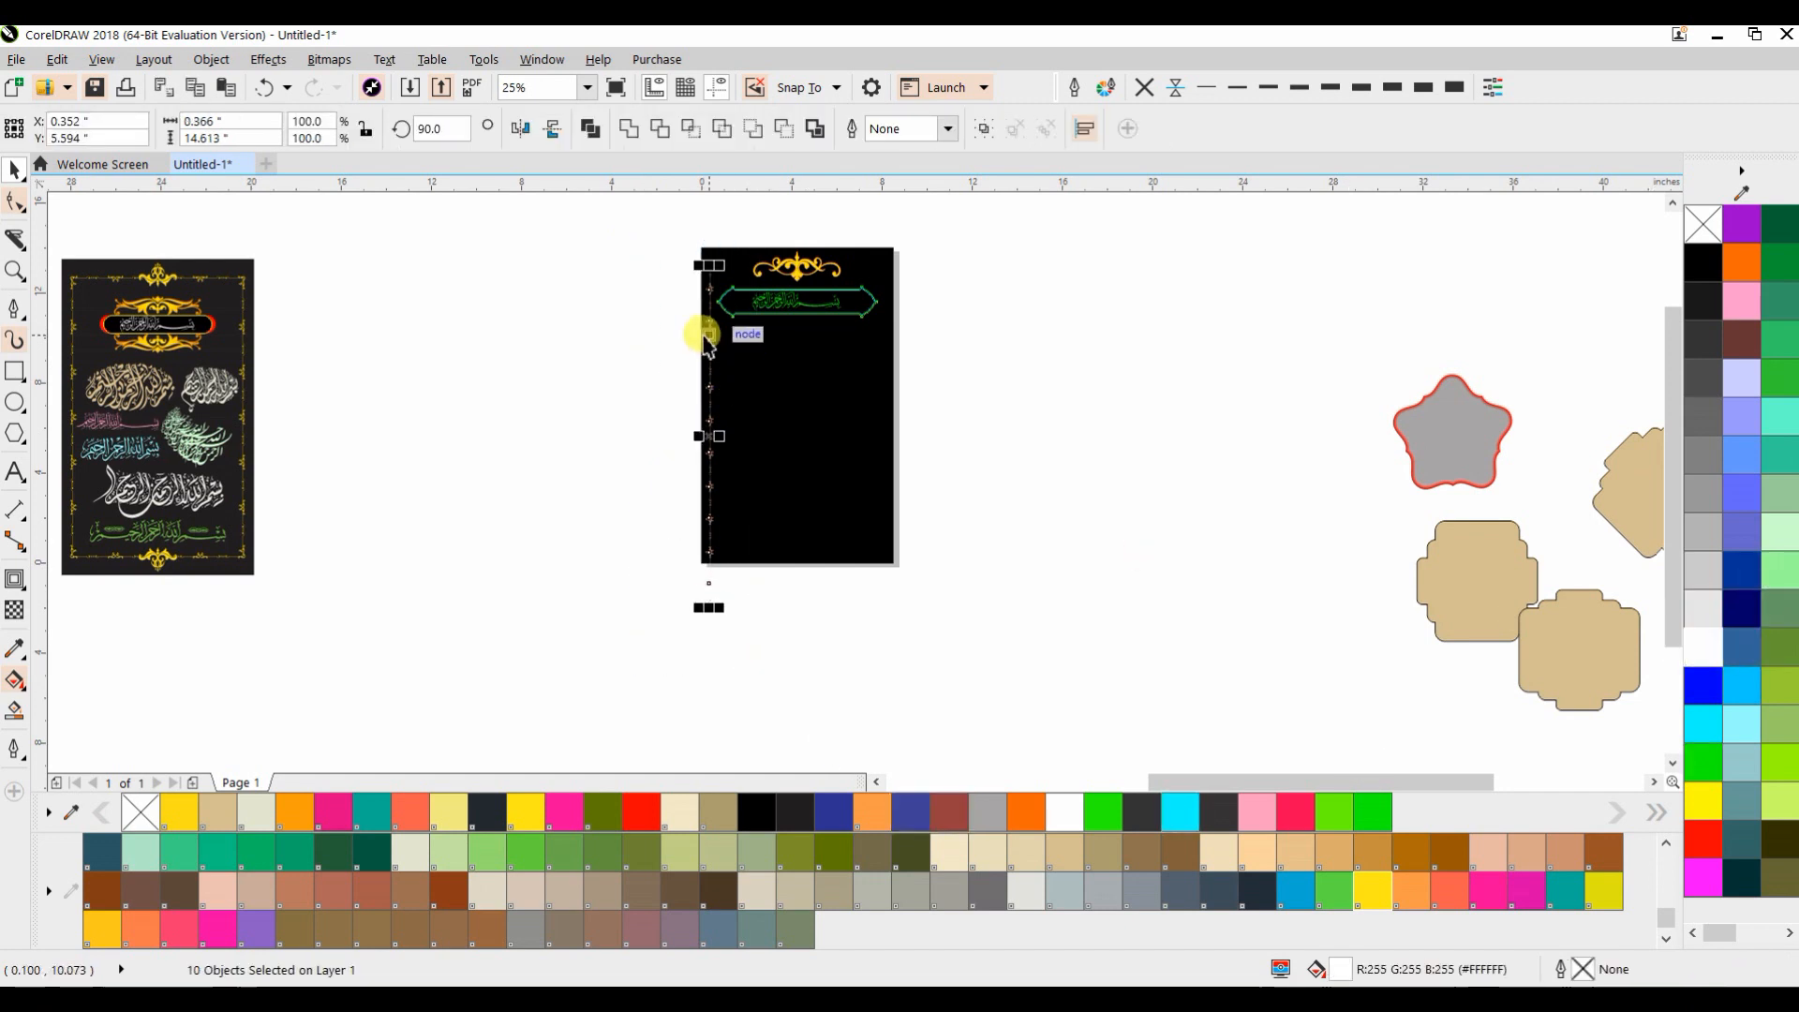
left_click(1111, 812)
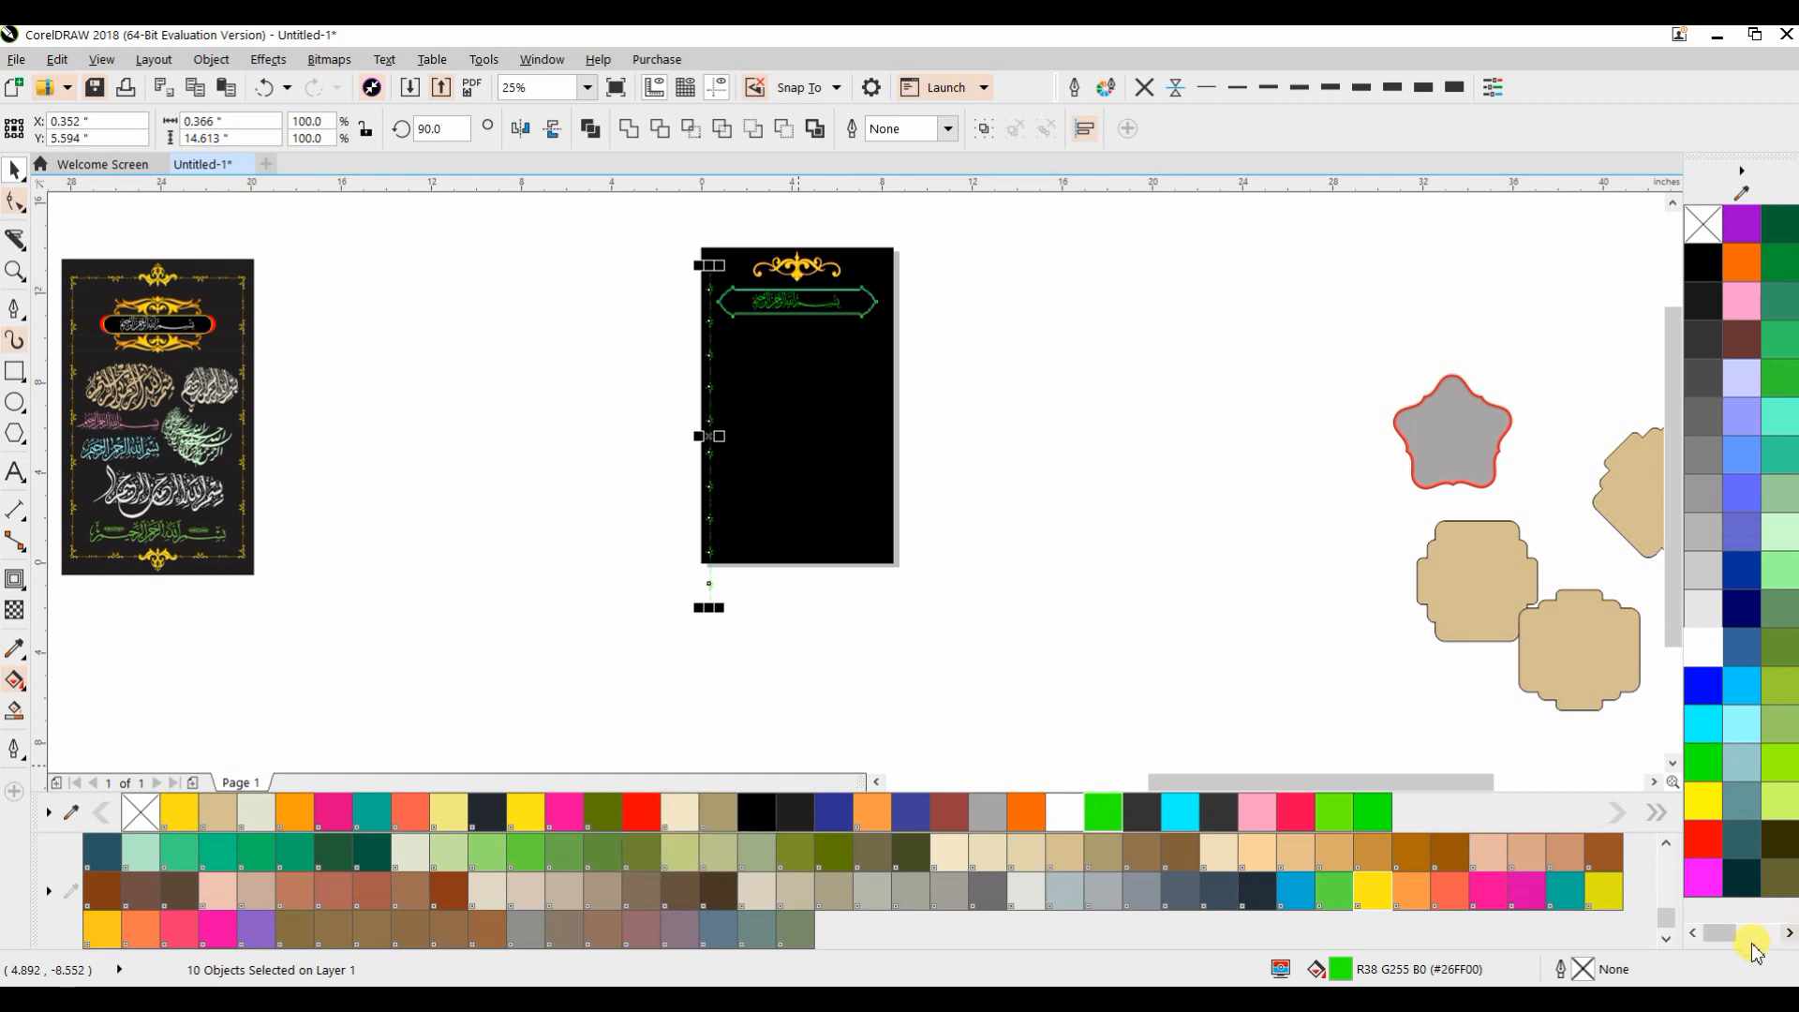
left_click(1697, 809)
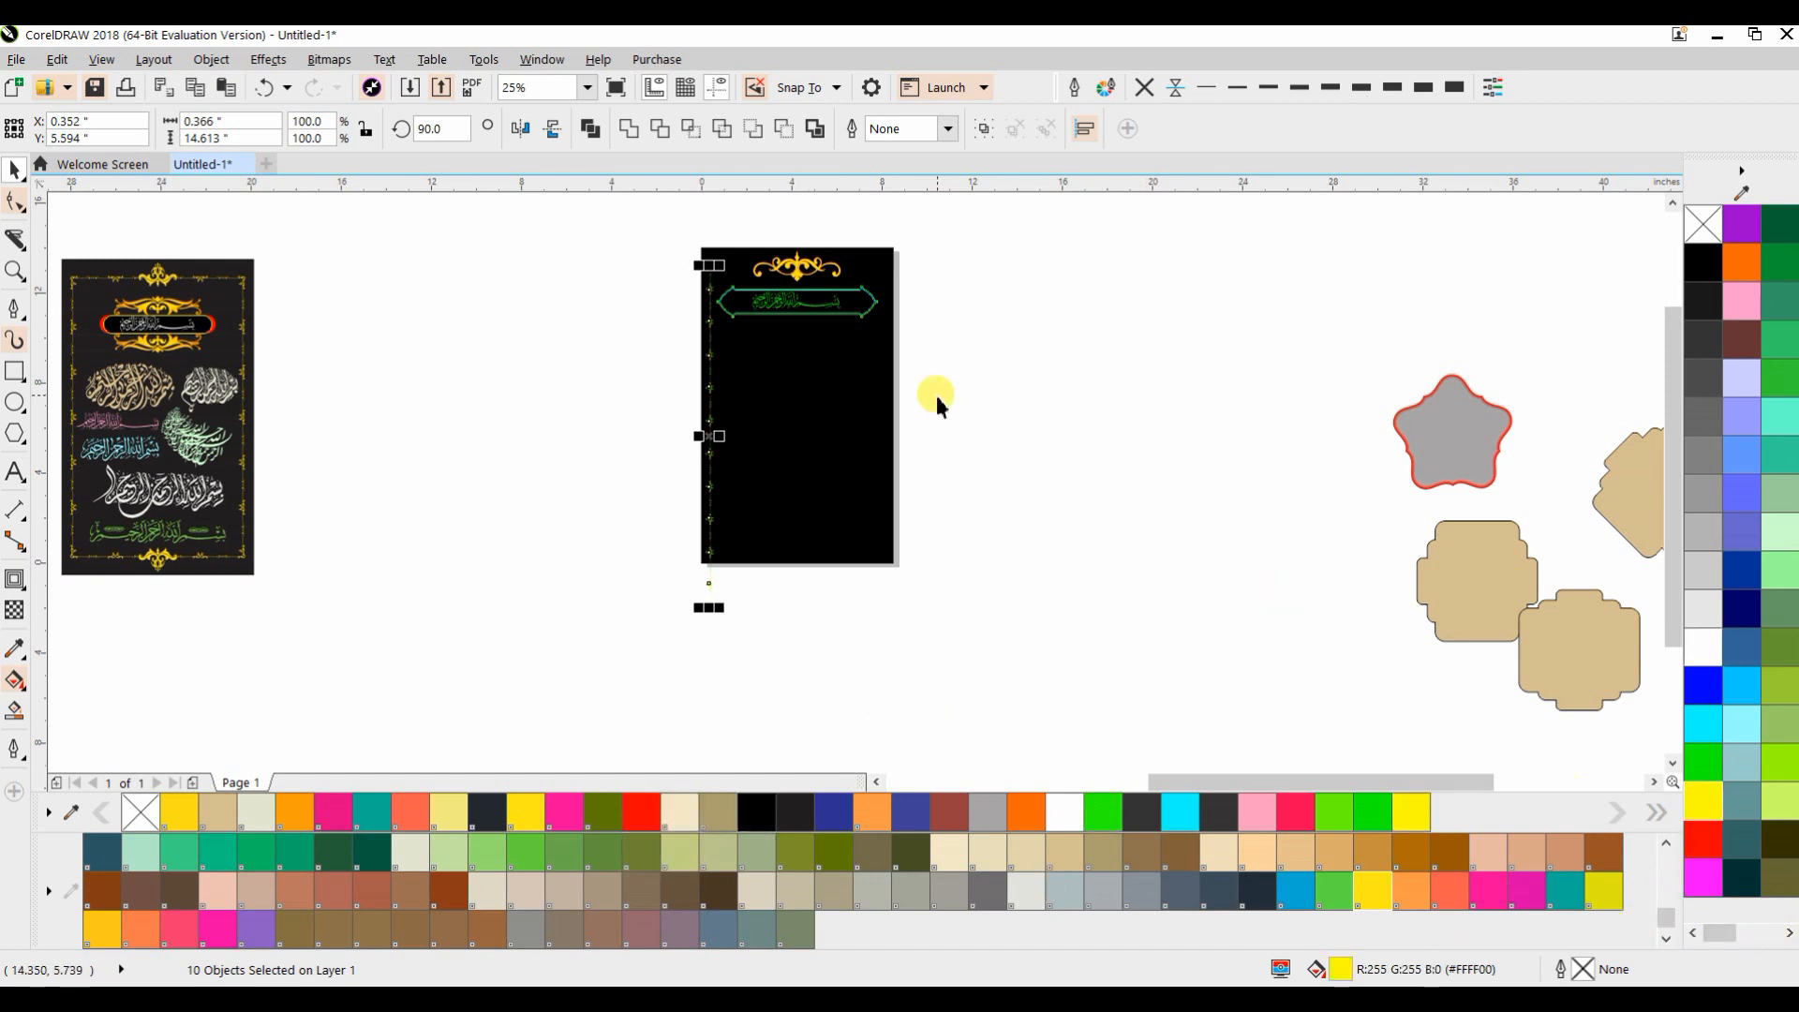
Scale the yellow divider column proportionally to about 0.34 x 13.68 in so that it fits within the page height
scroll(710, 433, "up", 3)
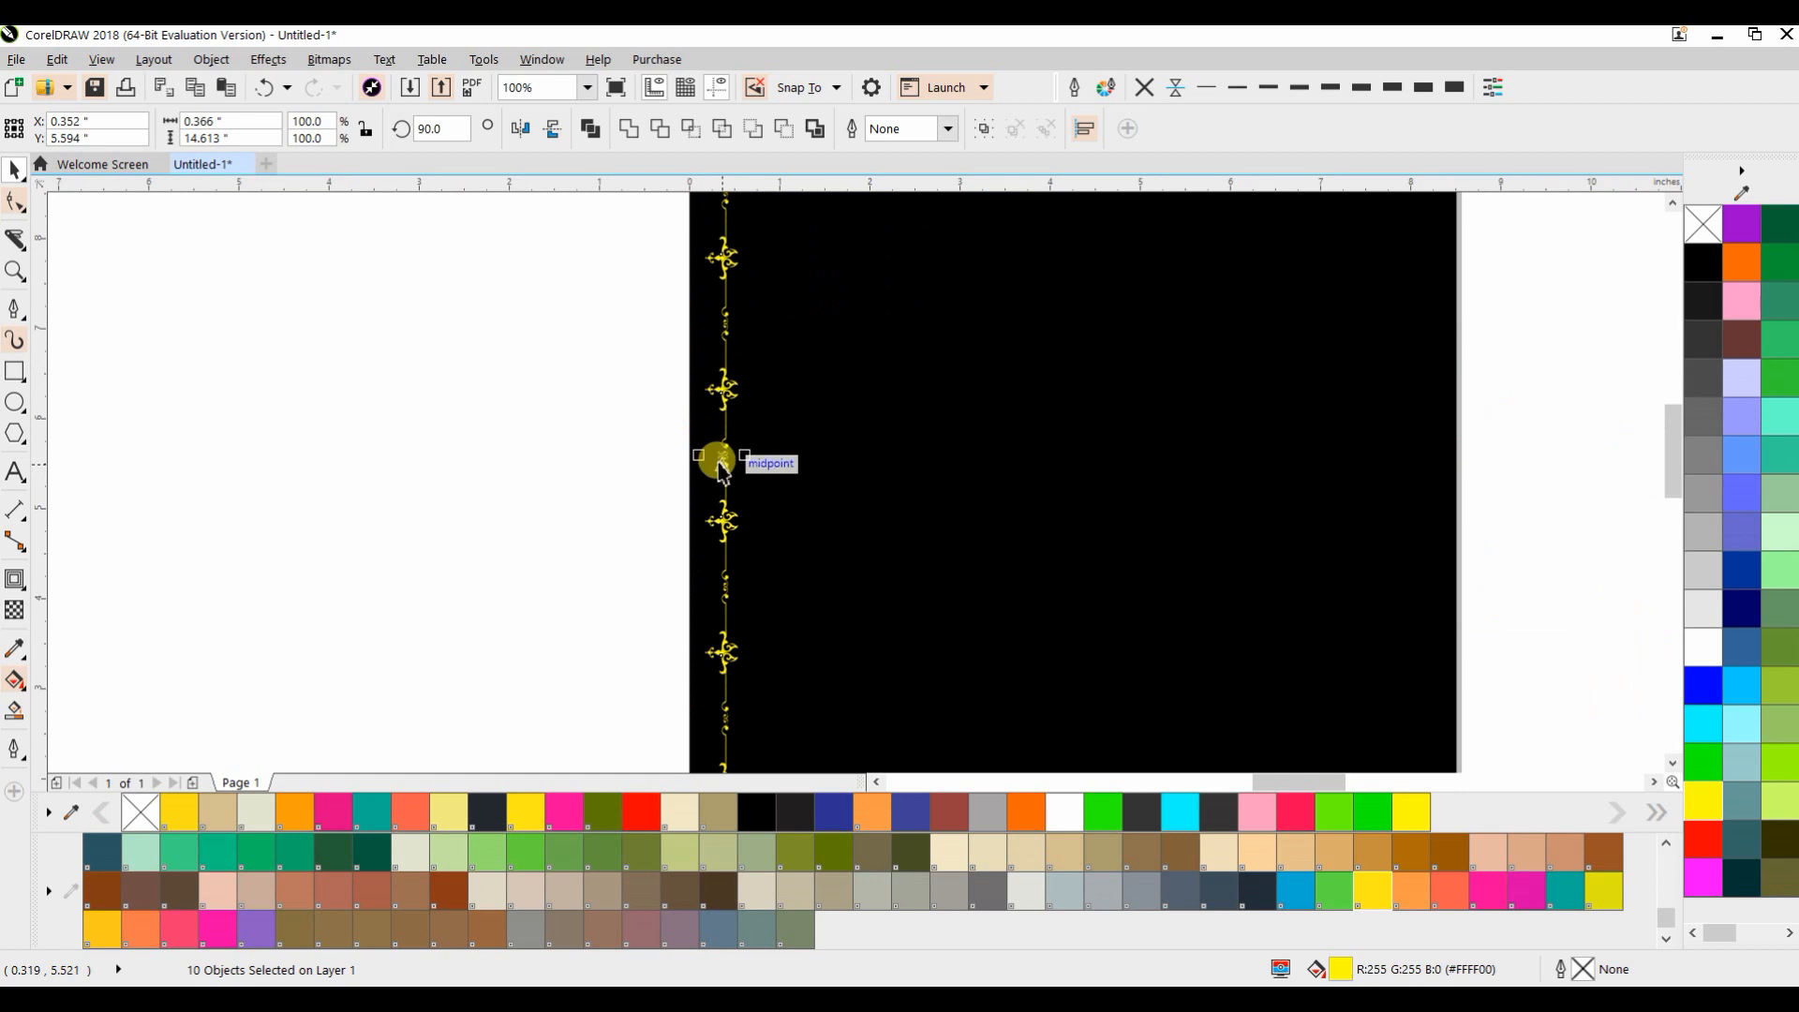
scroll(715, 457, "down", 3)
scroll(708, 627, "up", 3)
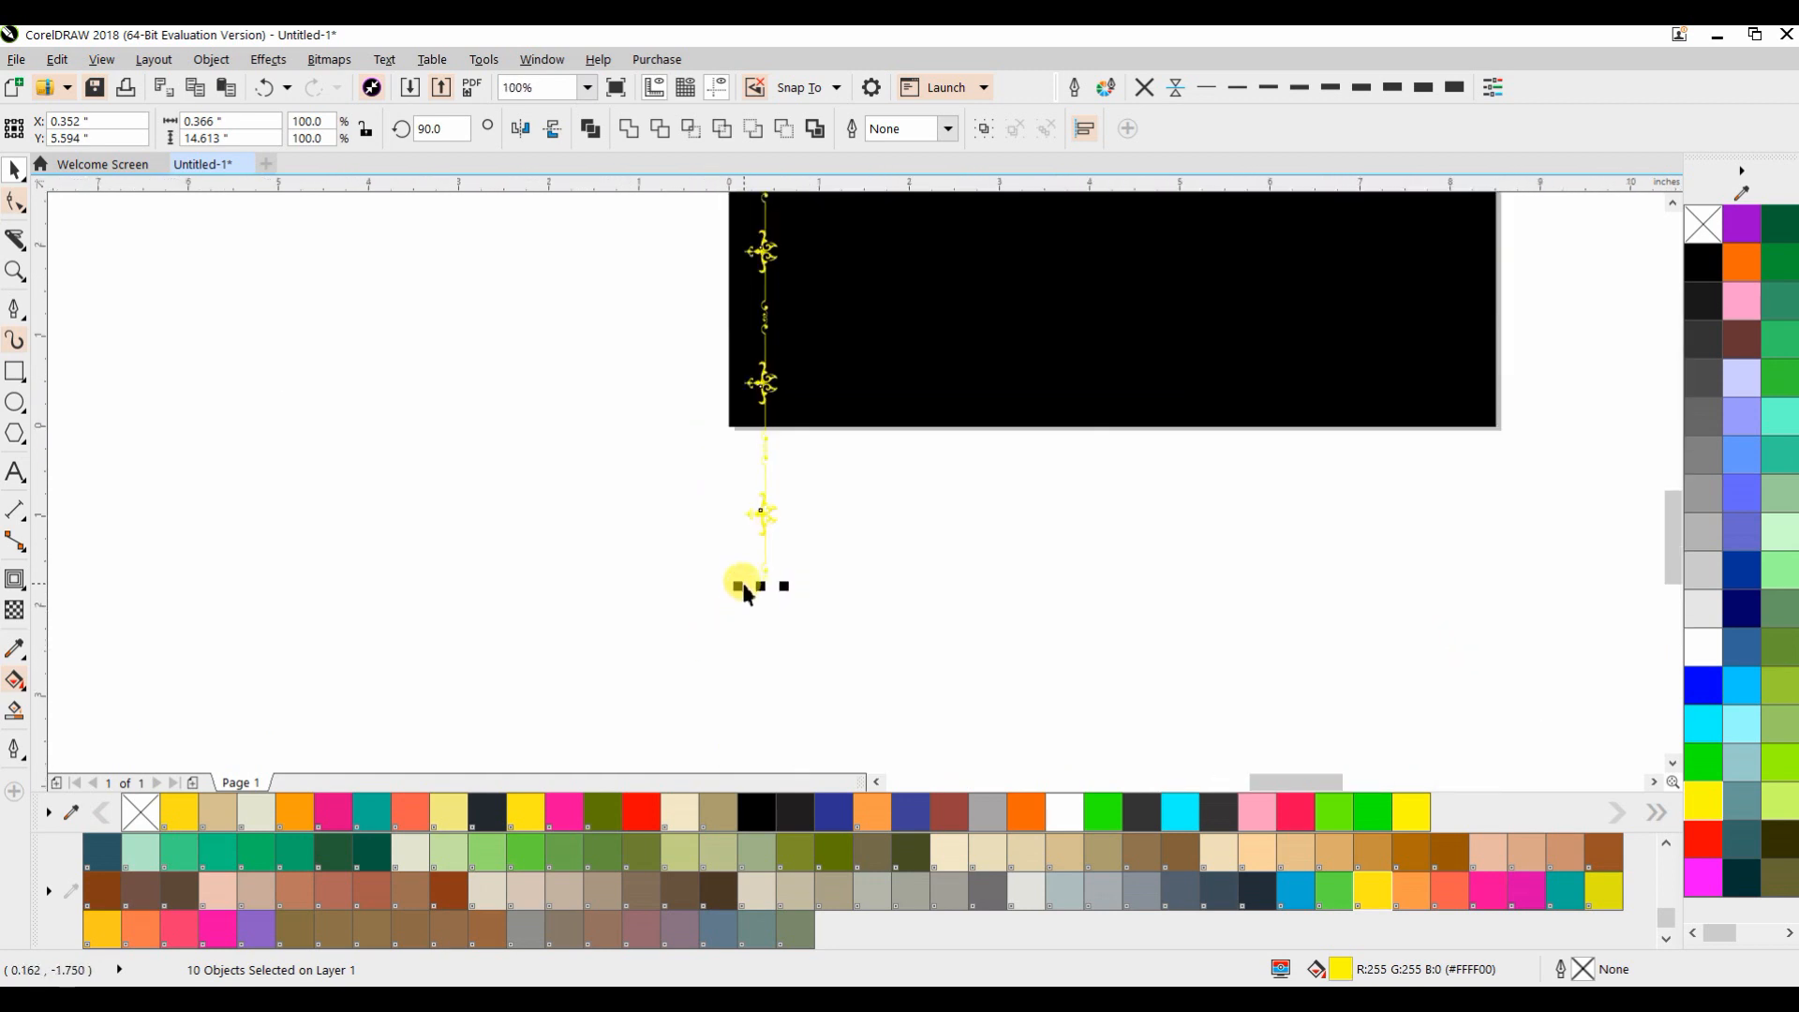
left_click_drag(739, 589, 739, 480)
scroll(739, 480, "down", 1)
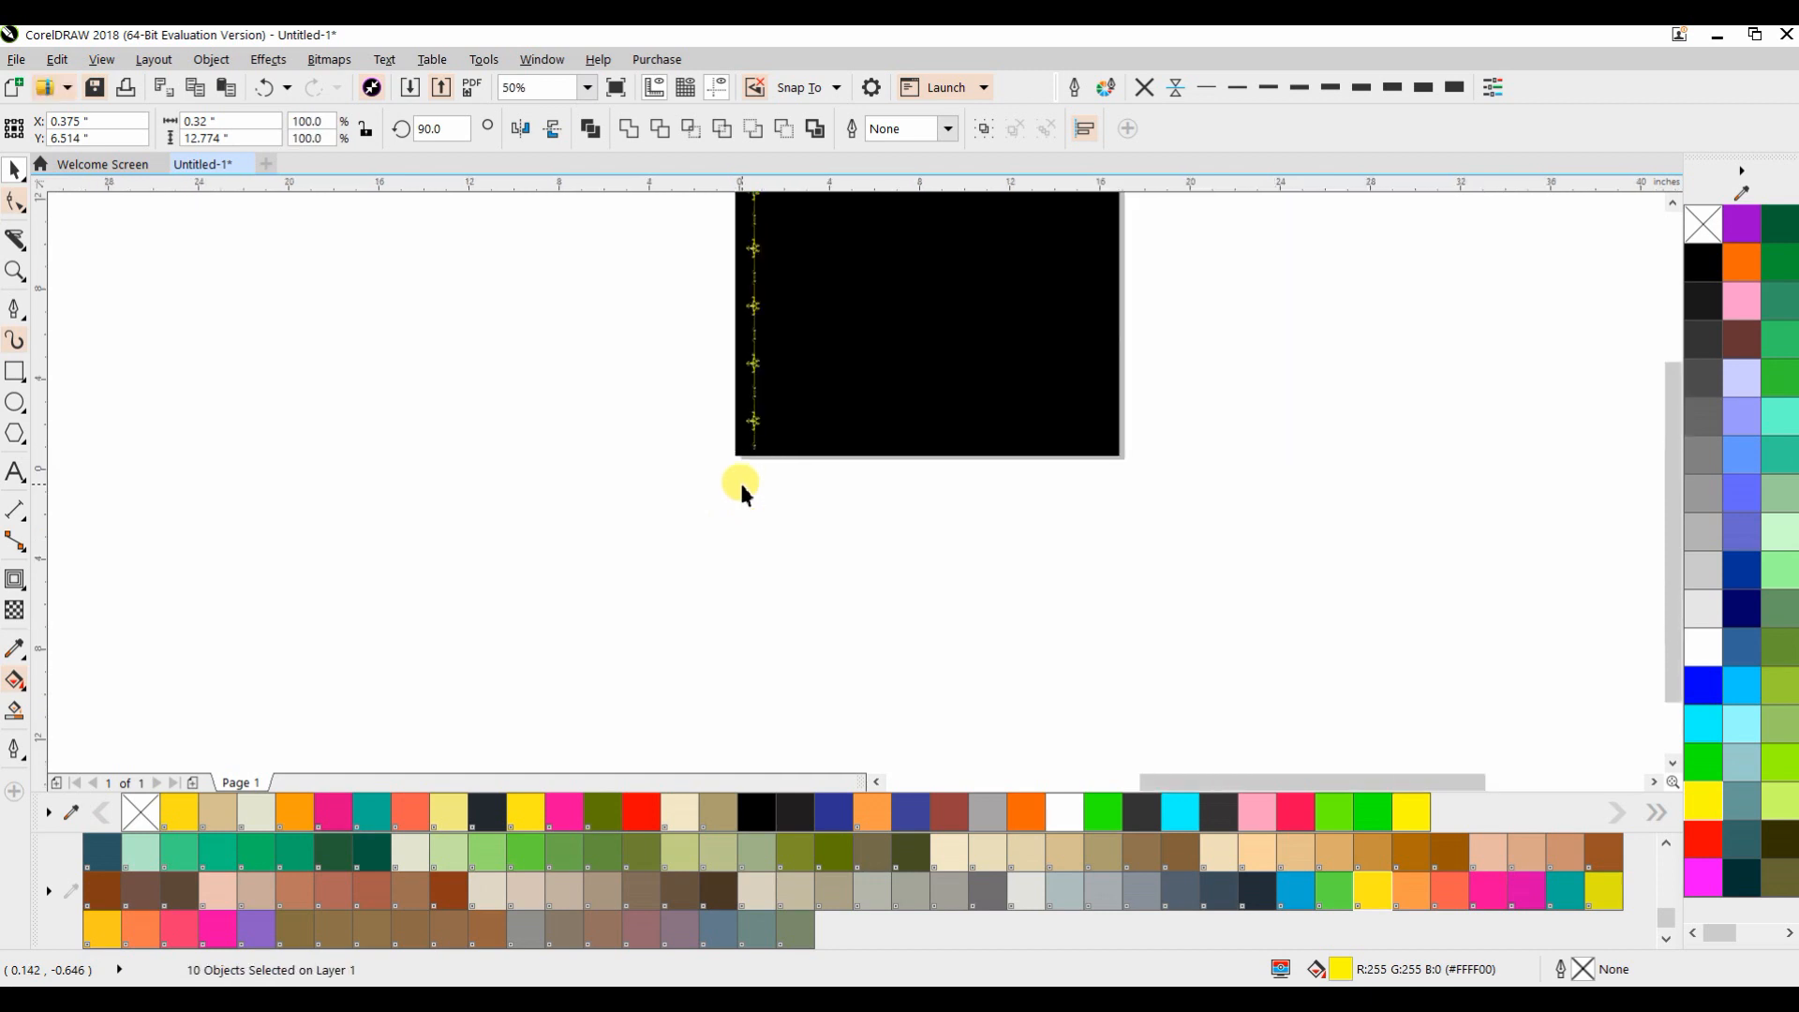
scroll(739, 480, "down", 2)
scroll(731, 354, "up", 5)
left_click_drag(727, 355, 1217, 388)
scroll(663, 409, "down", 3)
Copy the yellow column across to the page's right edge and mirror the copy horizontally
left_click_drag(646, 557, 821, 560)
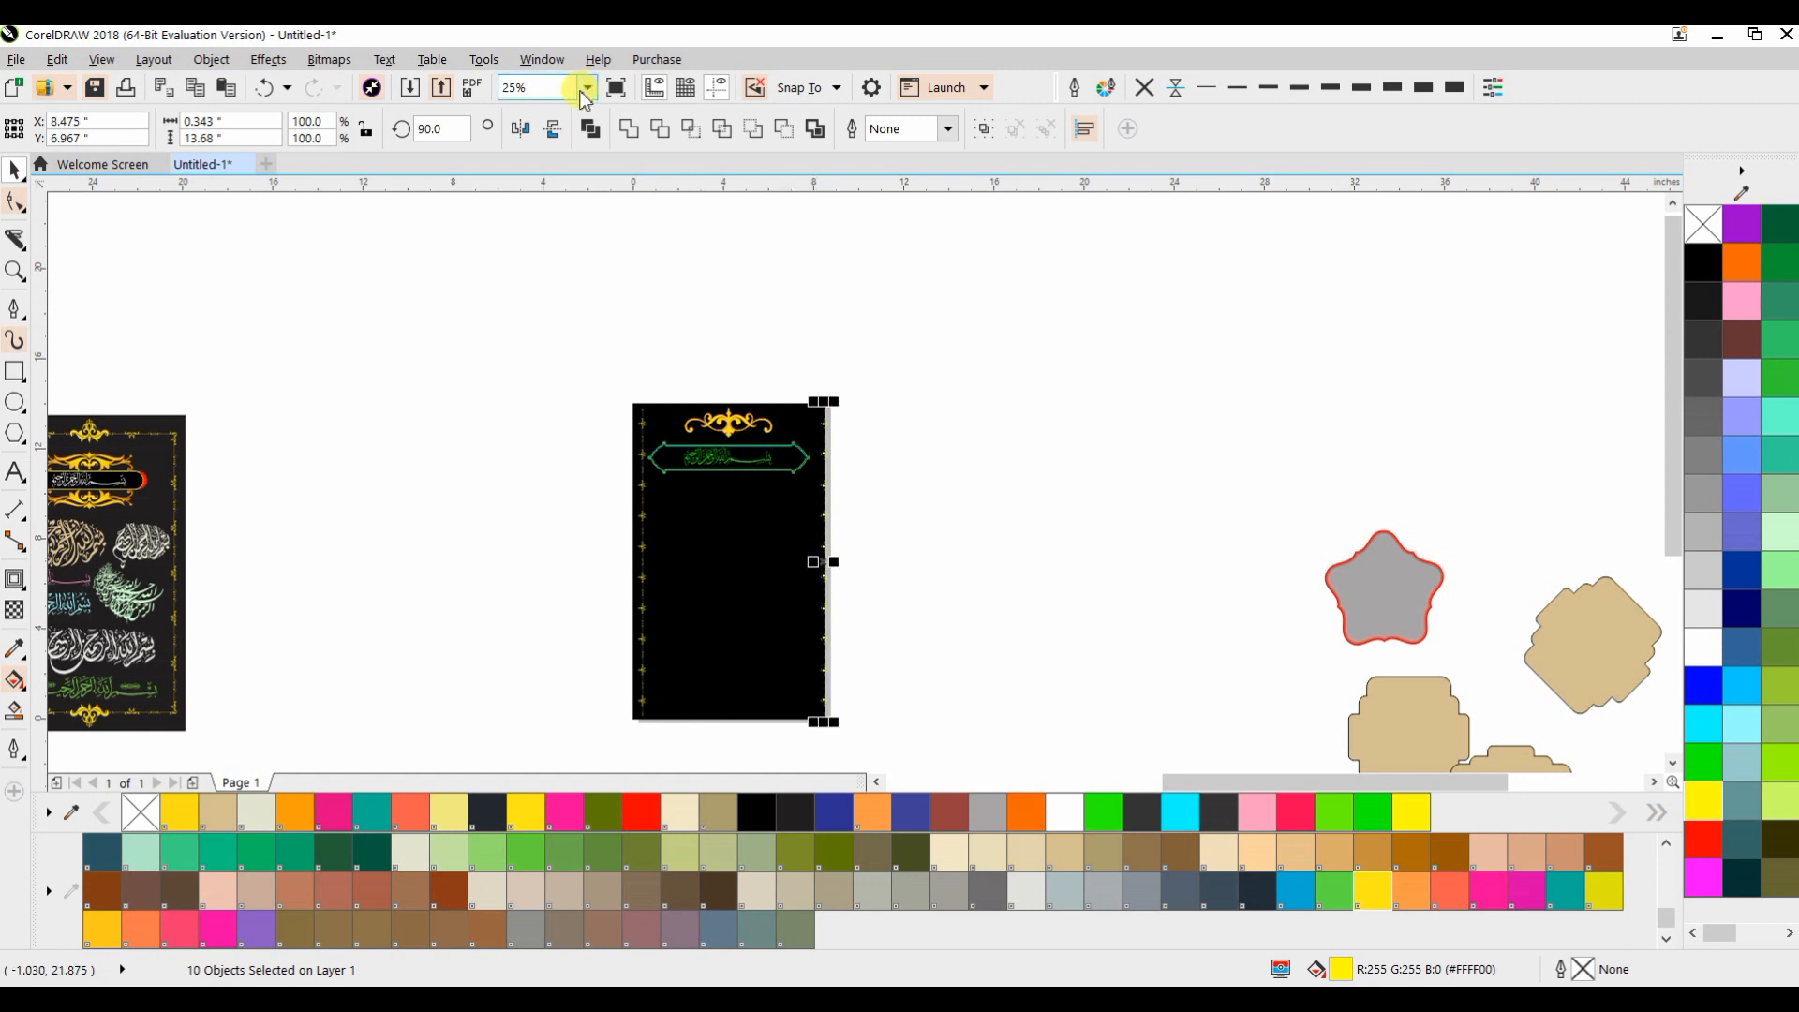
left_click(521, 130)
Group the left and right edge columns separately, and place a spare column copy outside the page at about X 11.97 in
left_click_drag(518, 262, 672, 755)
key("ctrl+g")
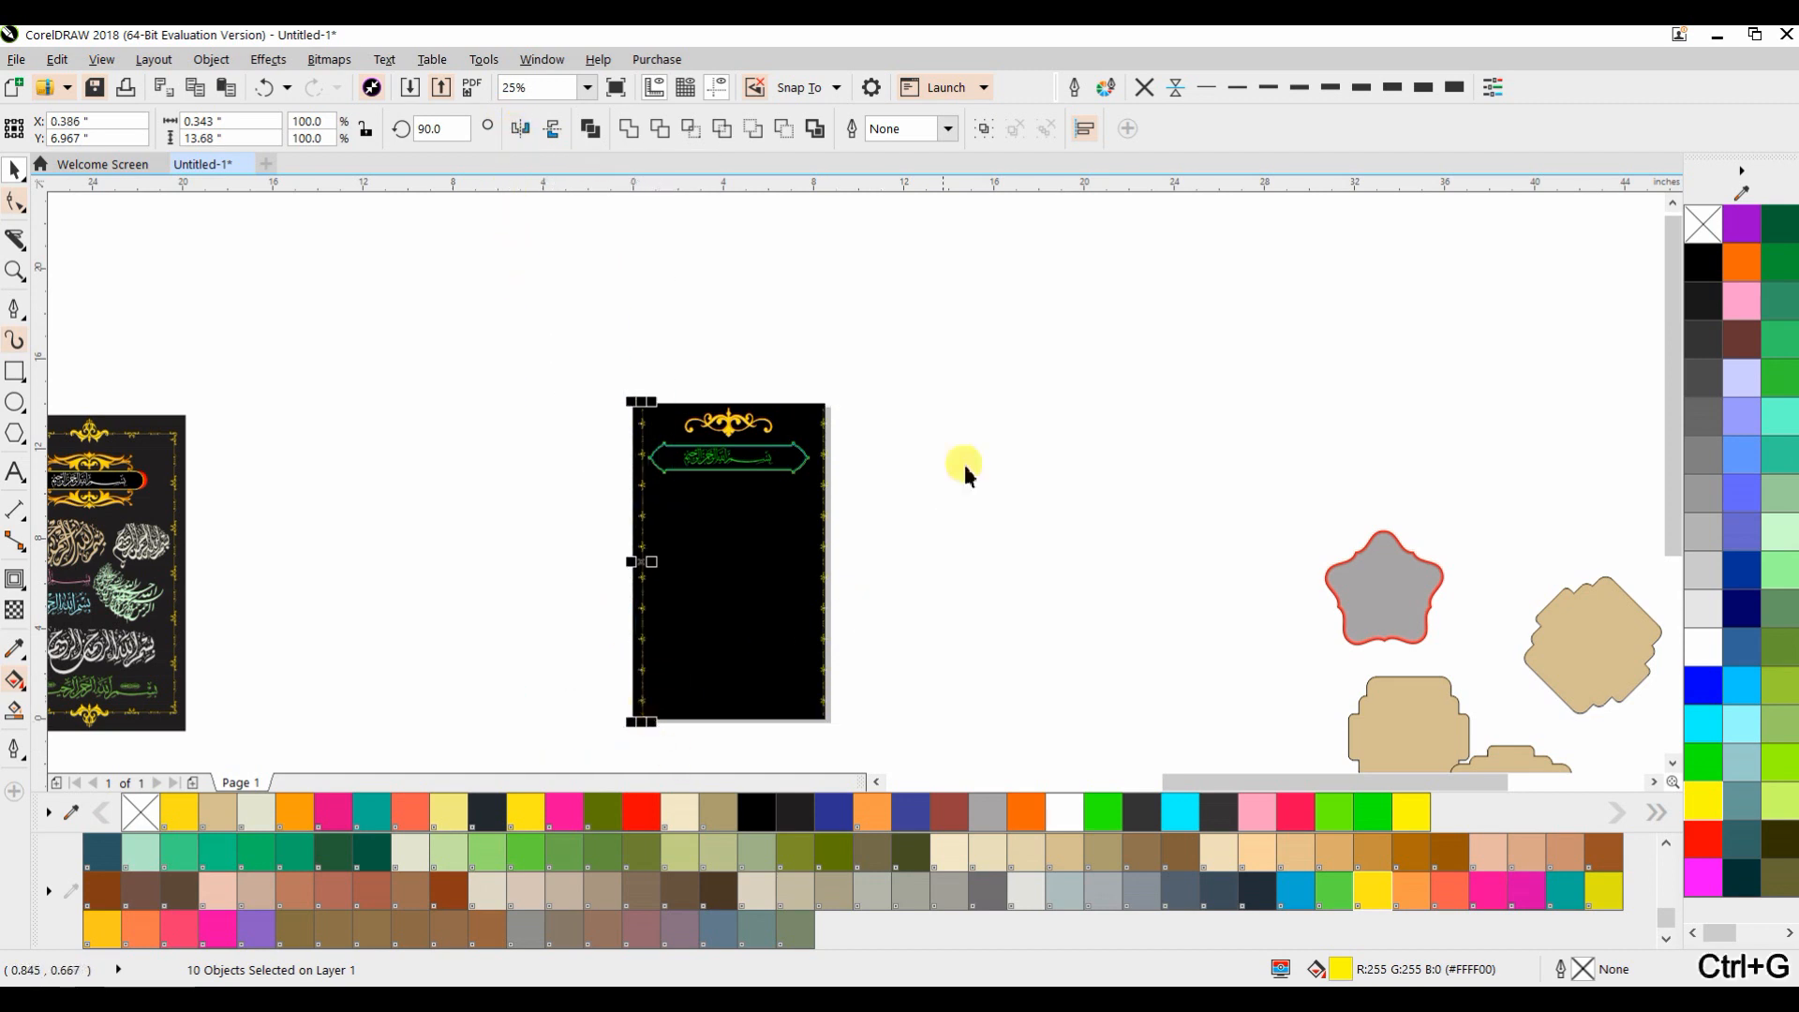
left_click_drag(956, 335, 779, 755)
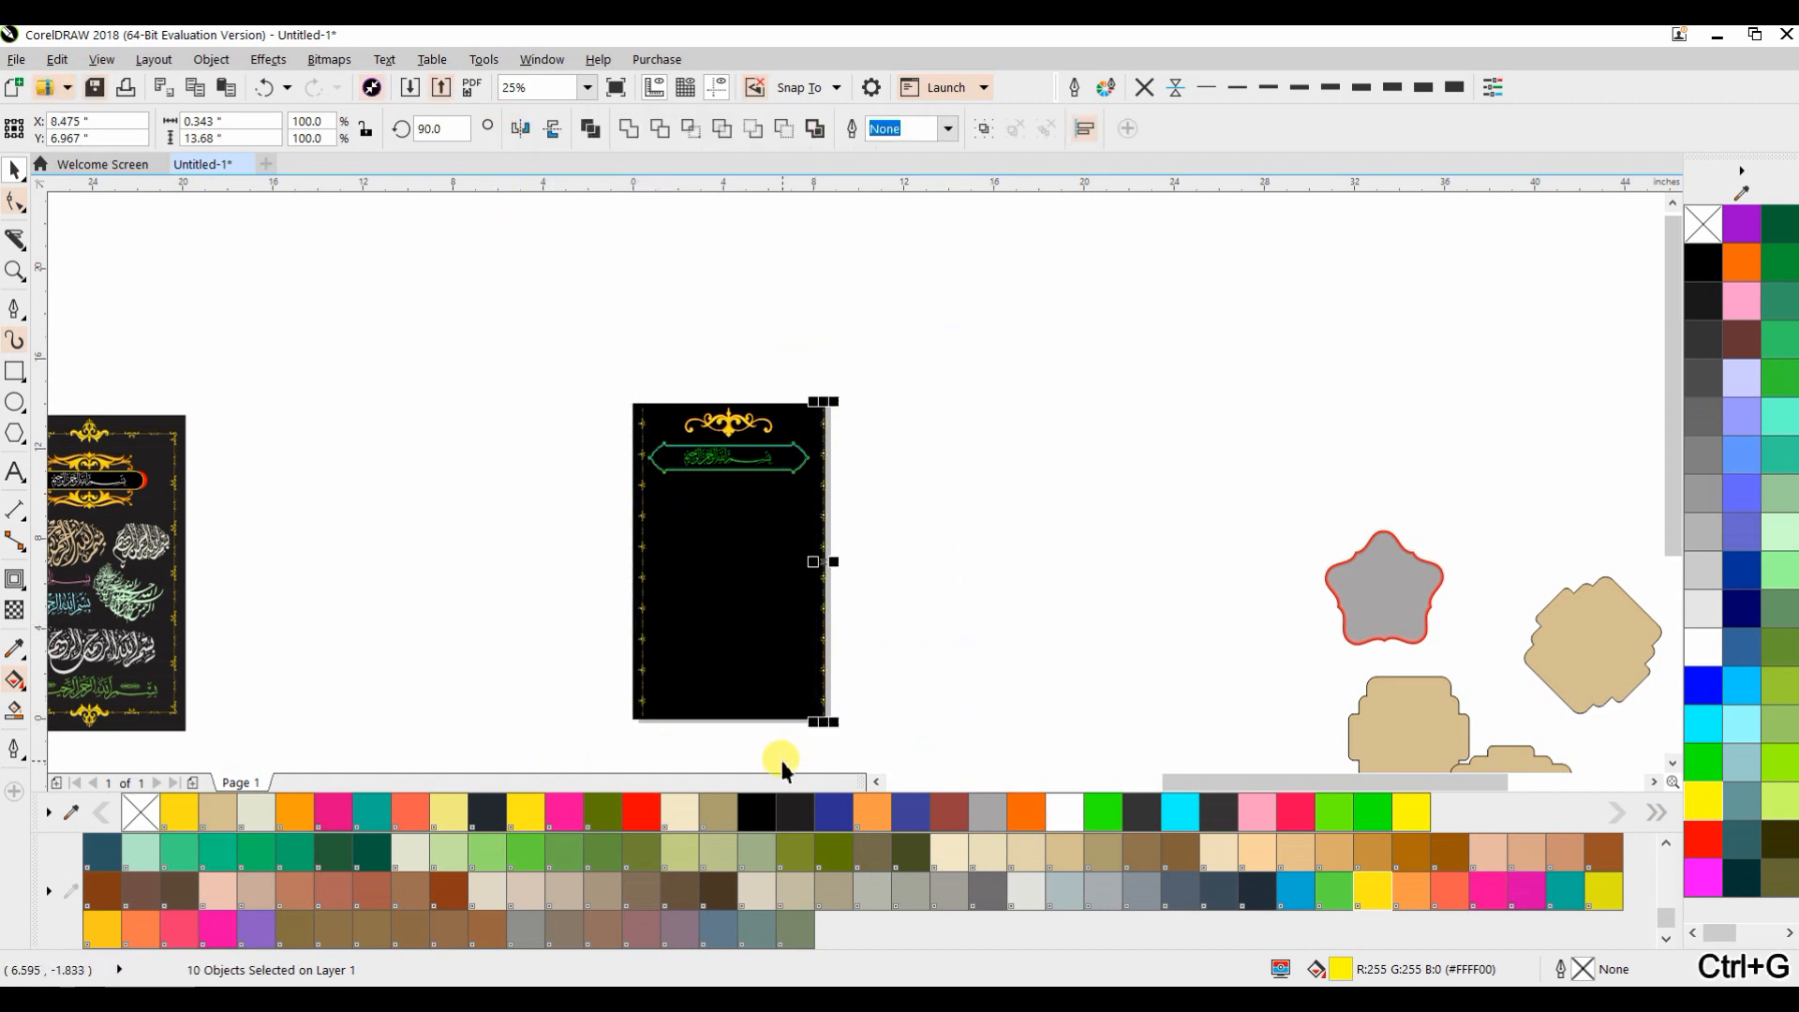
left_click_drag(823, 553, 898, 543)
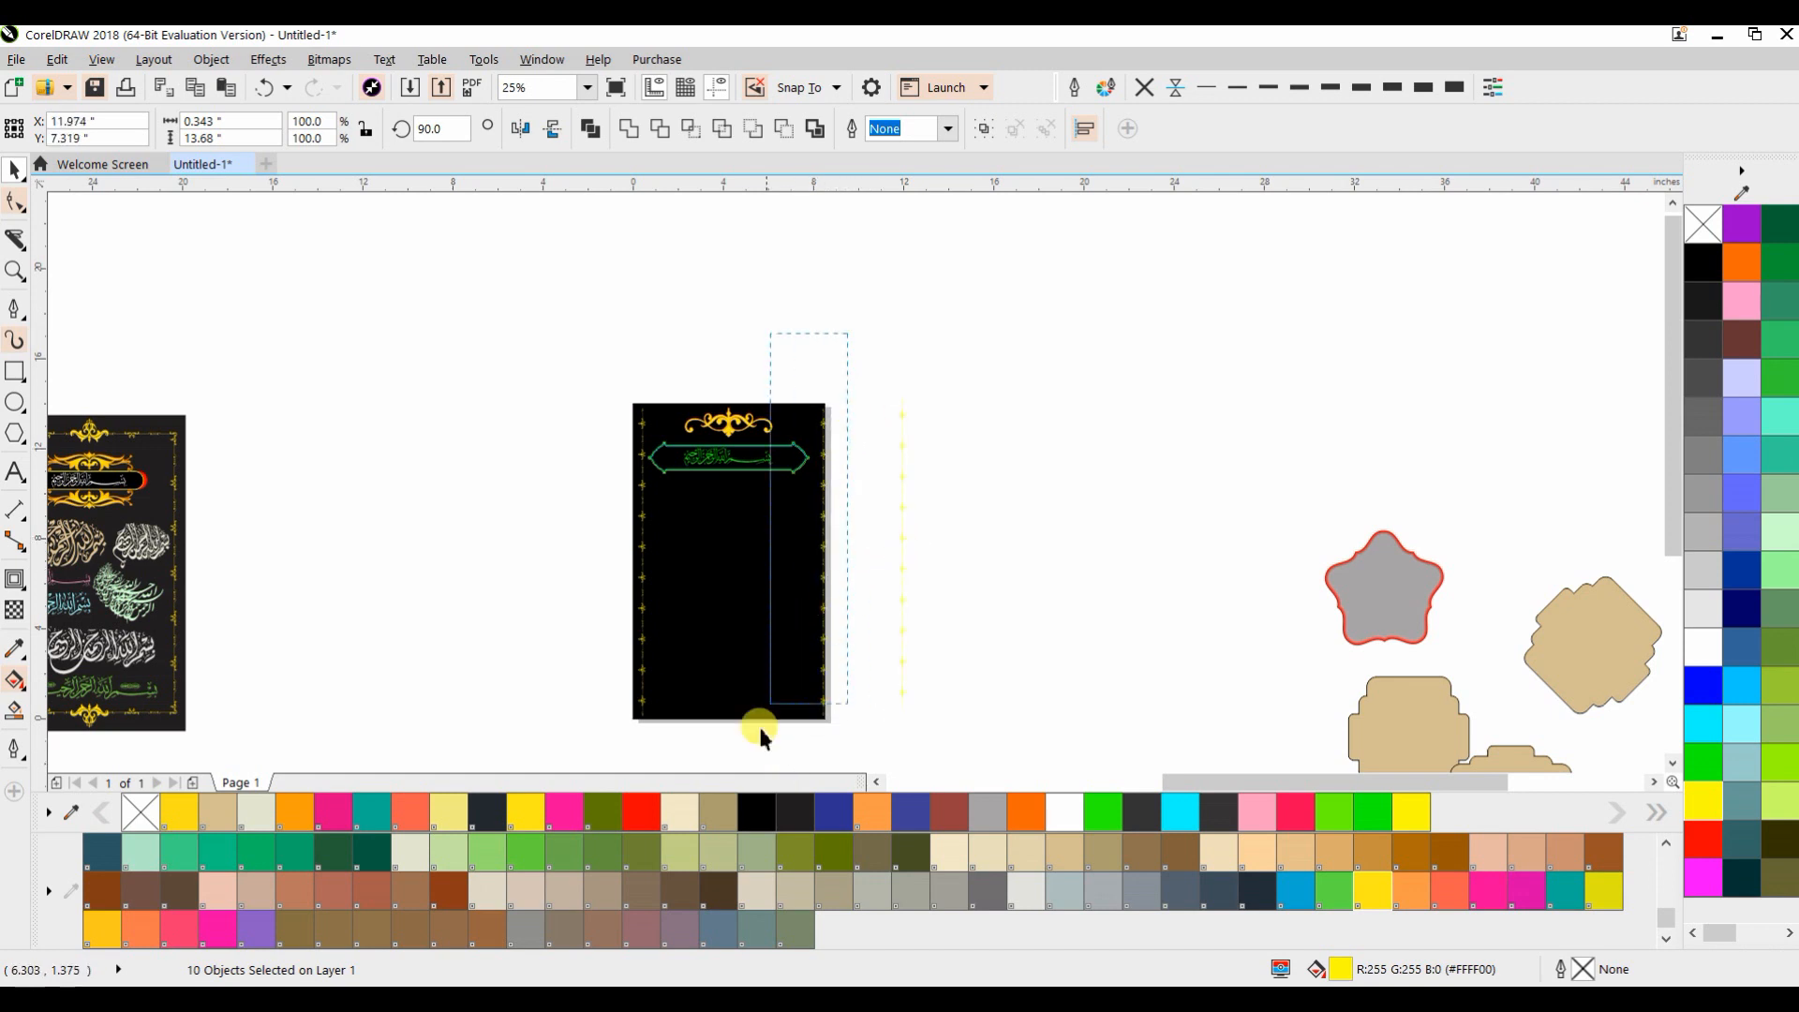
left_click_drag(782, 671, 756, 770)
key("ctrl+g")
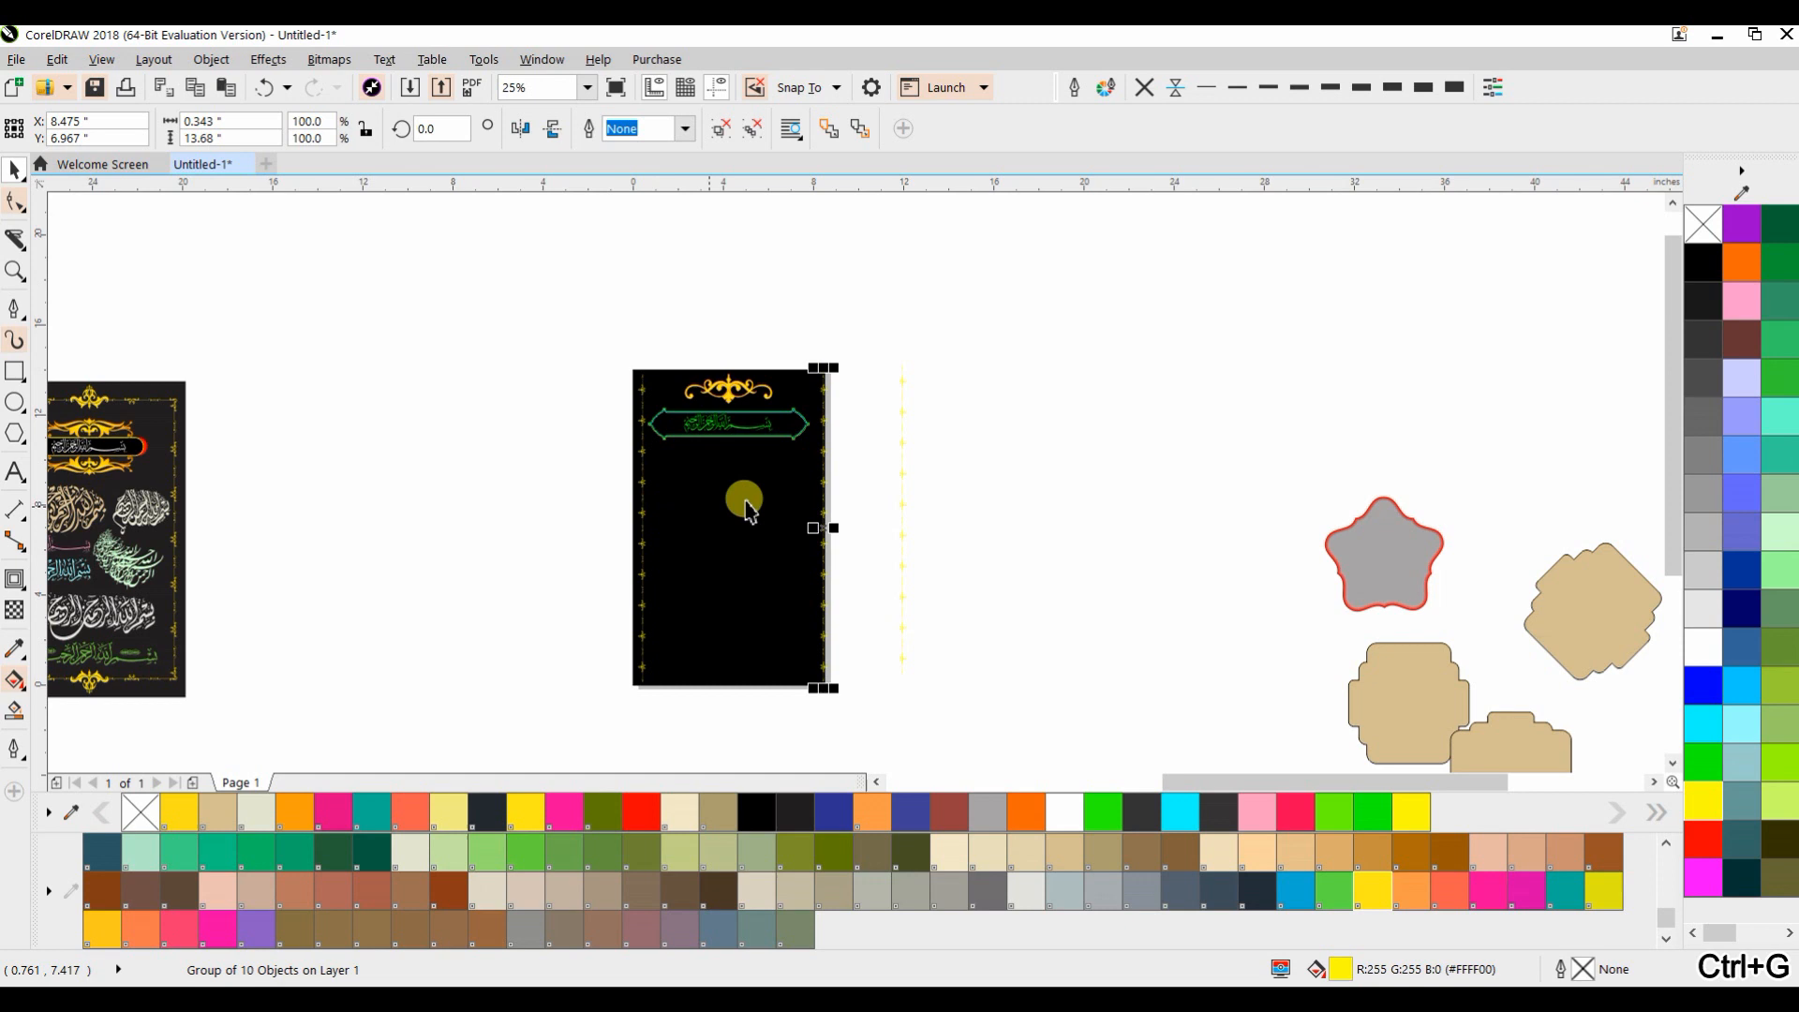
Nudge the grouped right column inward to X 8.255 in
scroll(765, 507, "up", 5)
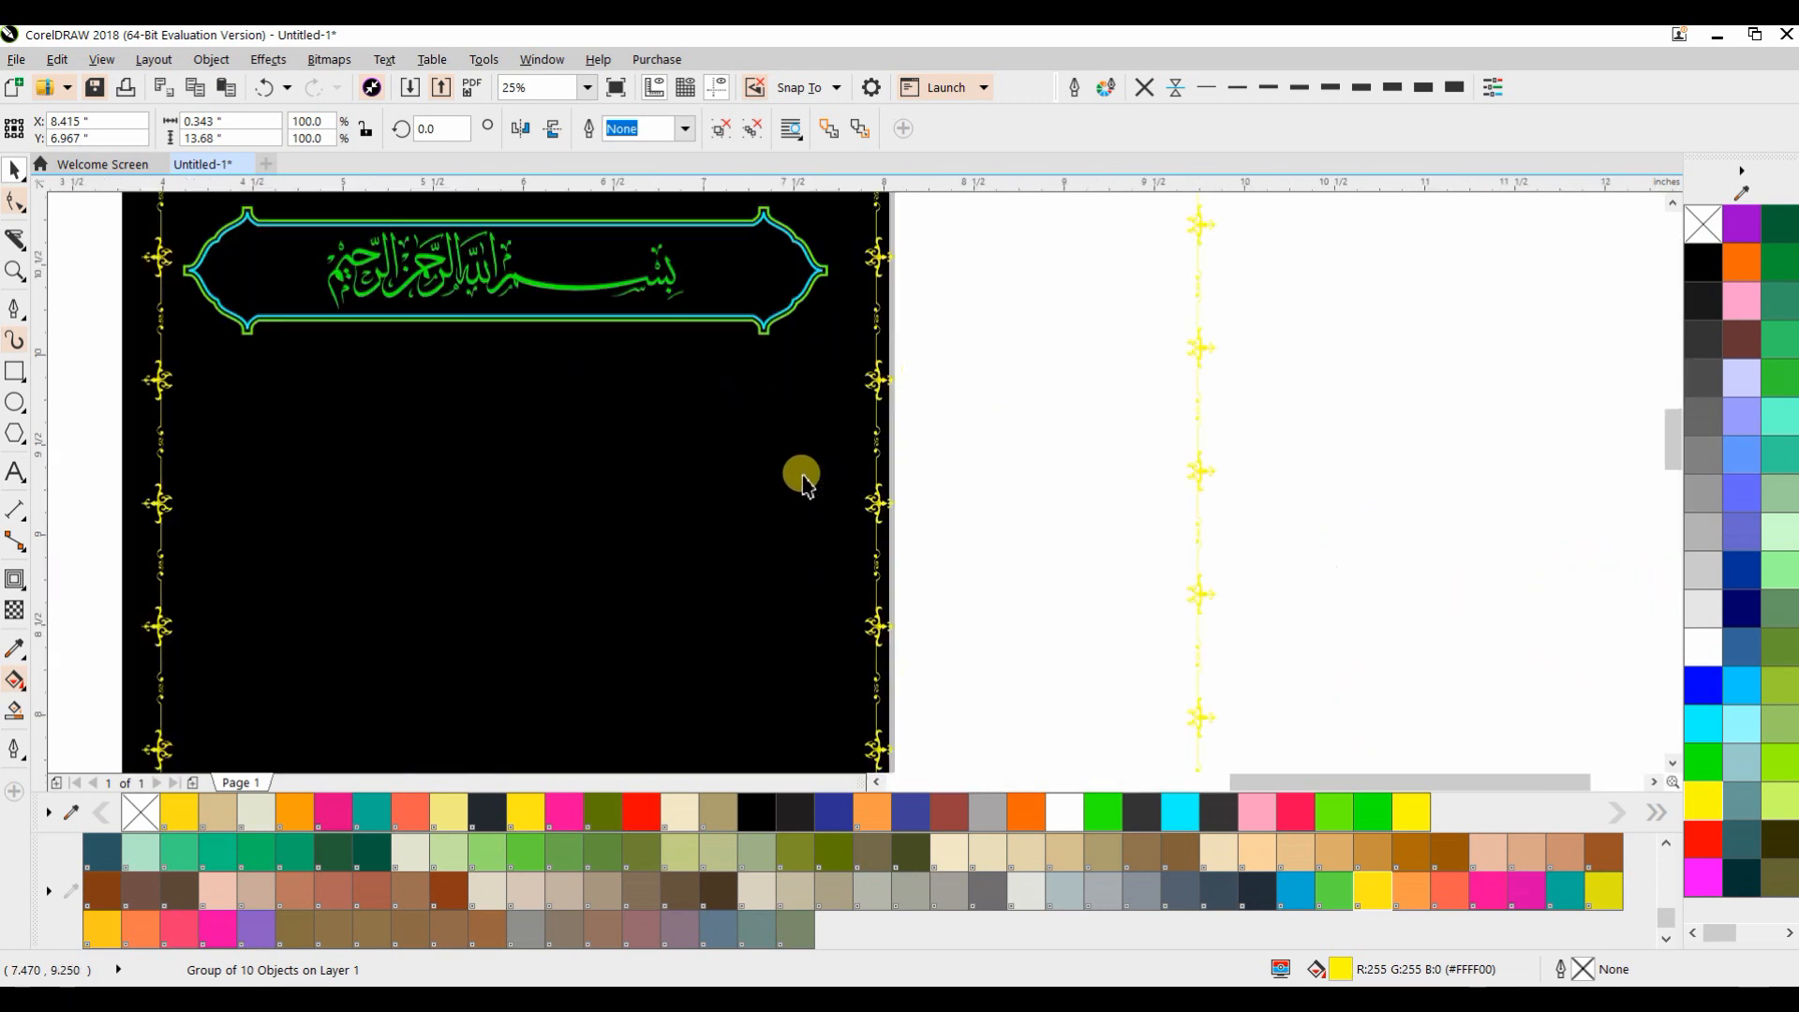
key("Left")
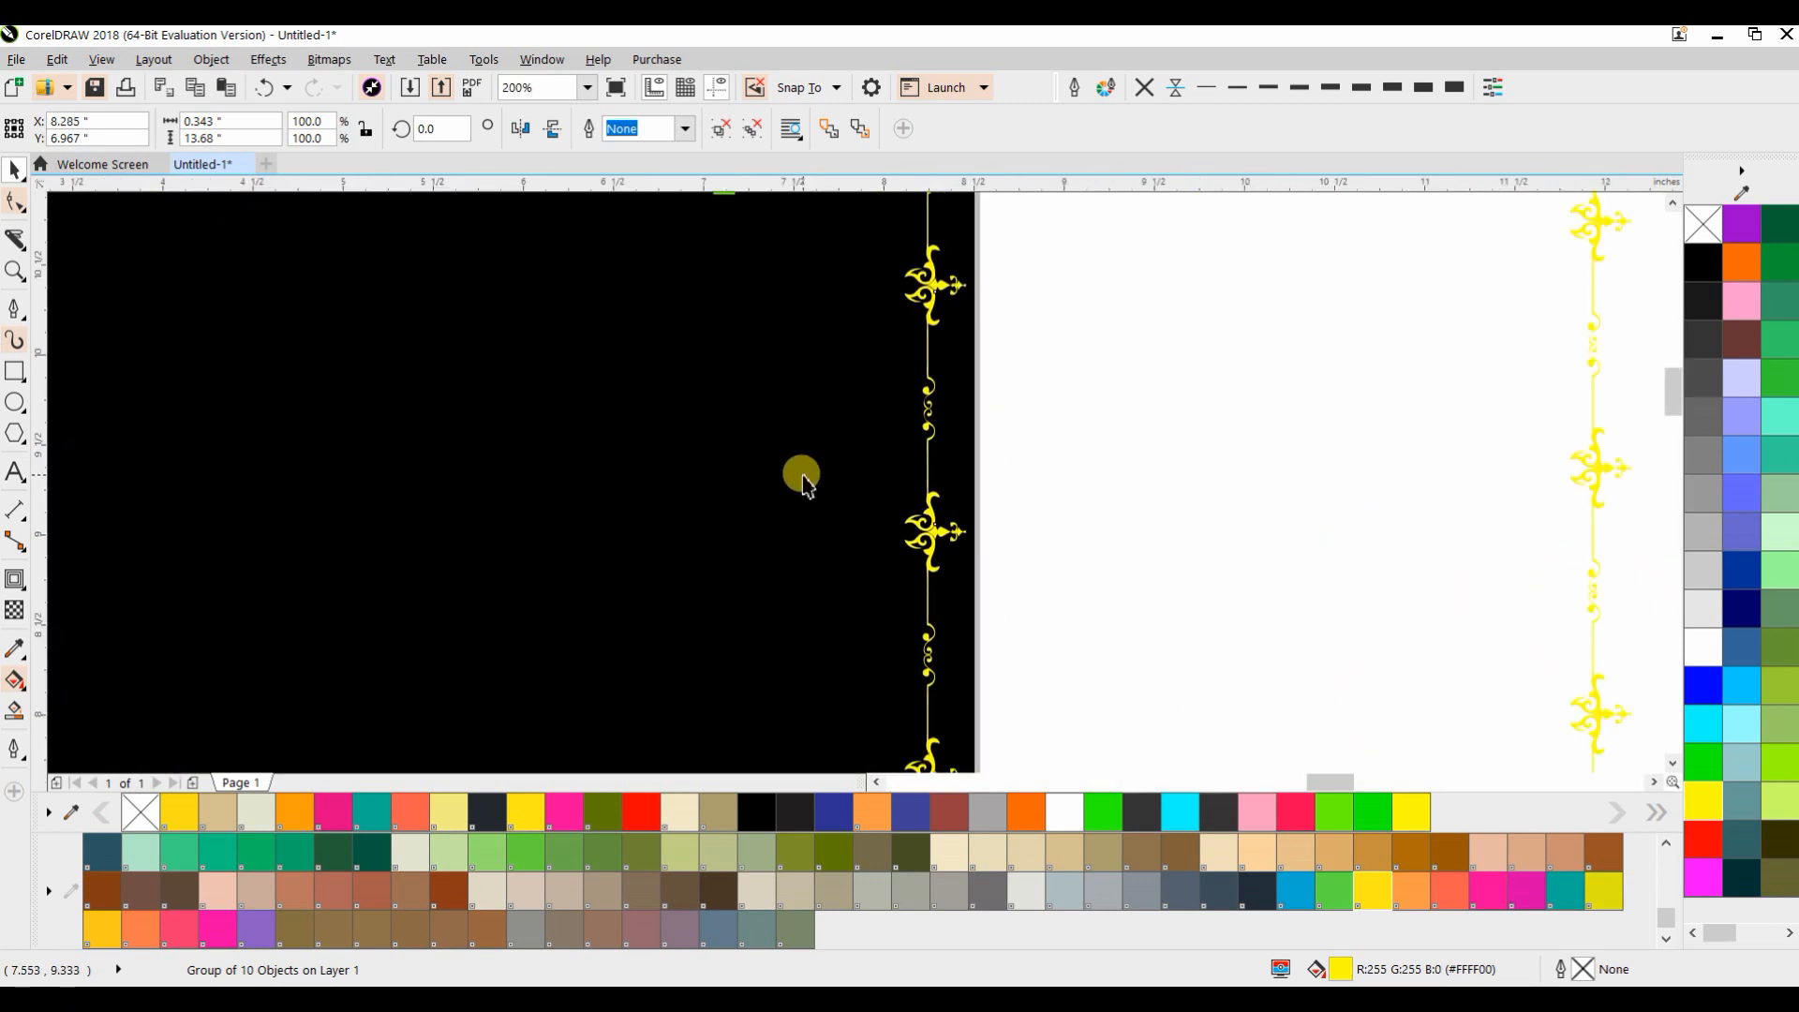
scroll(801, 476, "down", 4)
scroll(1025, 374, "down", 2)
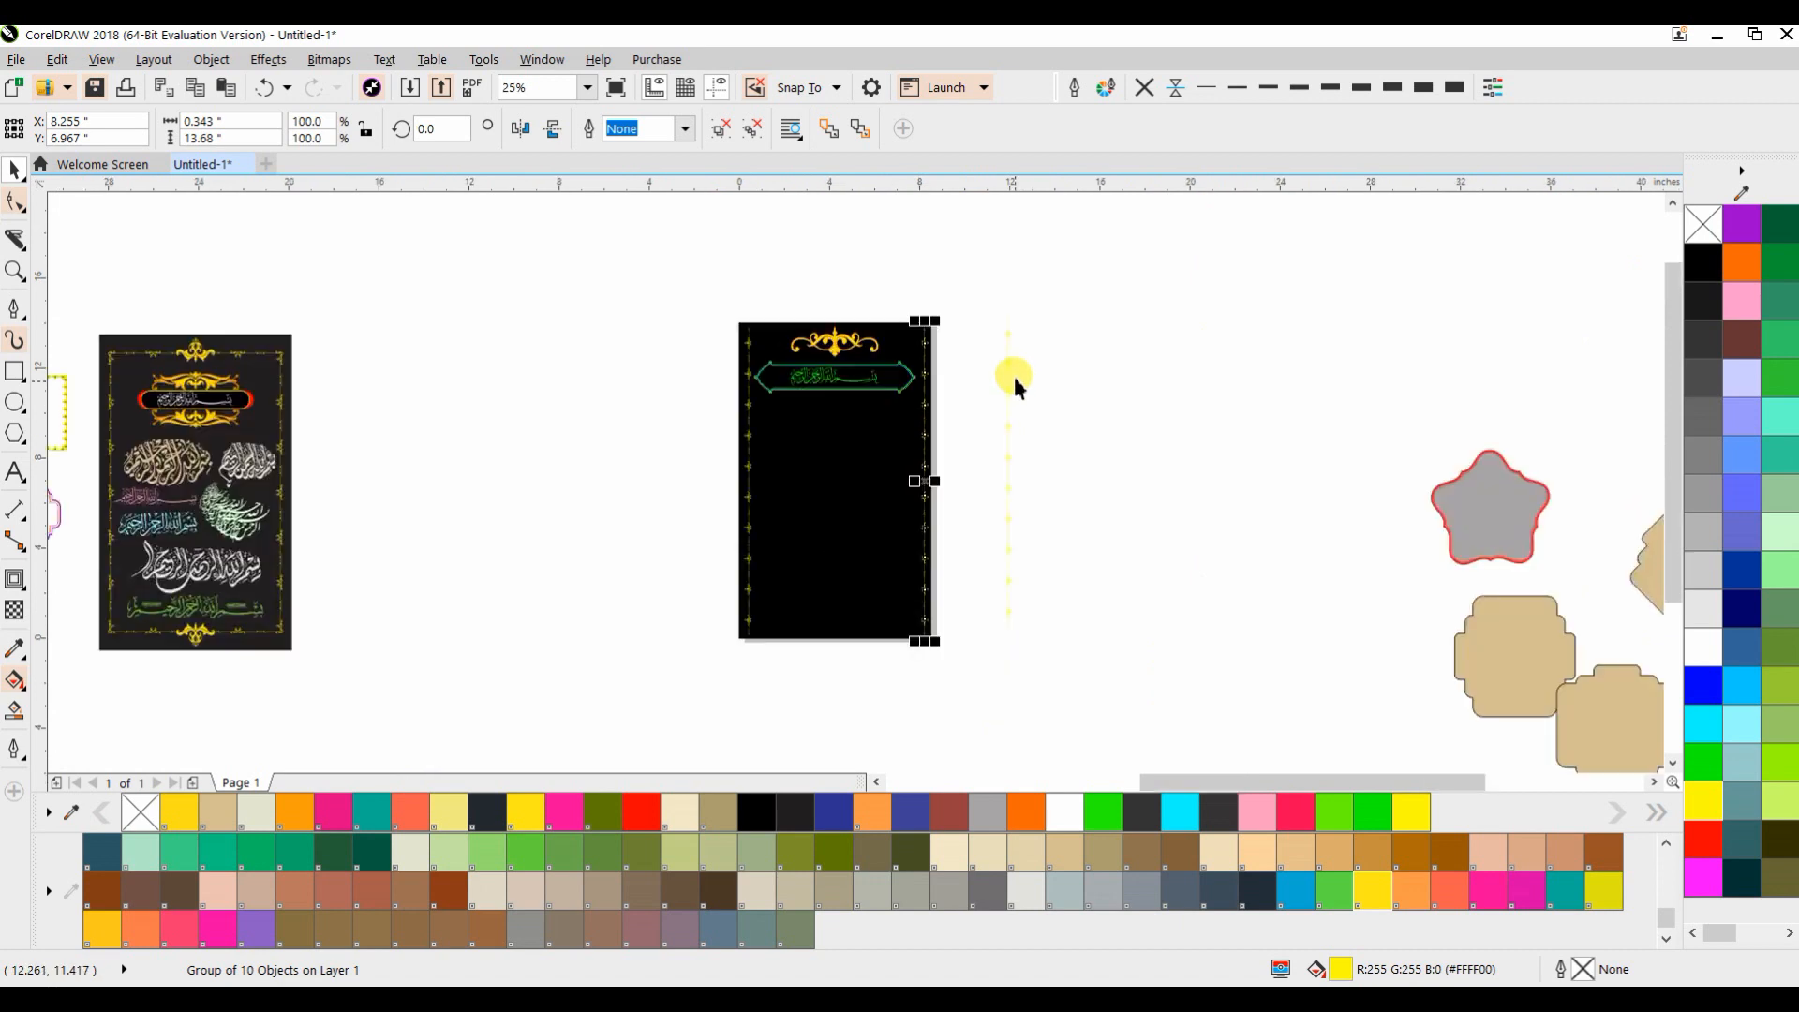
Rotate the spare yellow column to 0 degrees and position it along the page's top edge at about X 4.255 in, Y 13.747 in
left_click_drag(992, 293, 1047, 646)
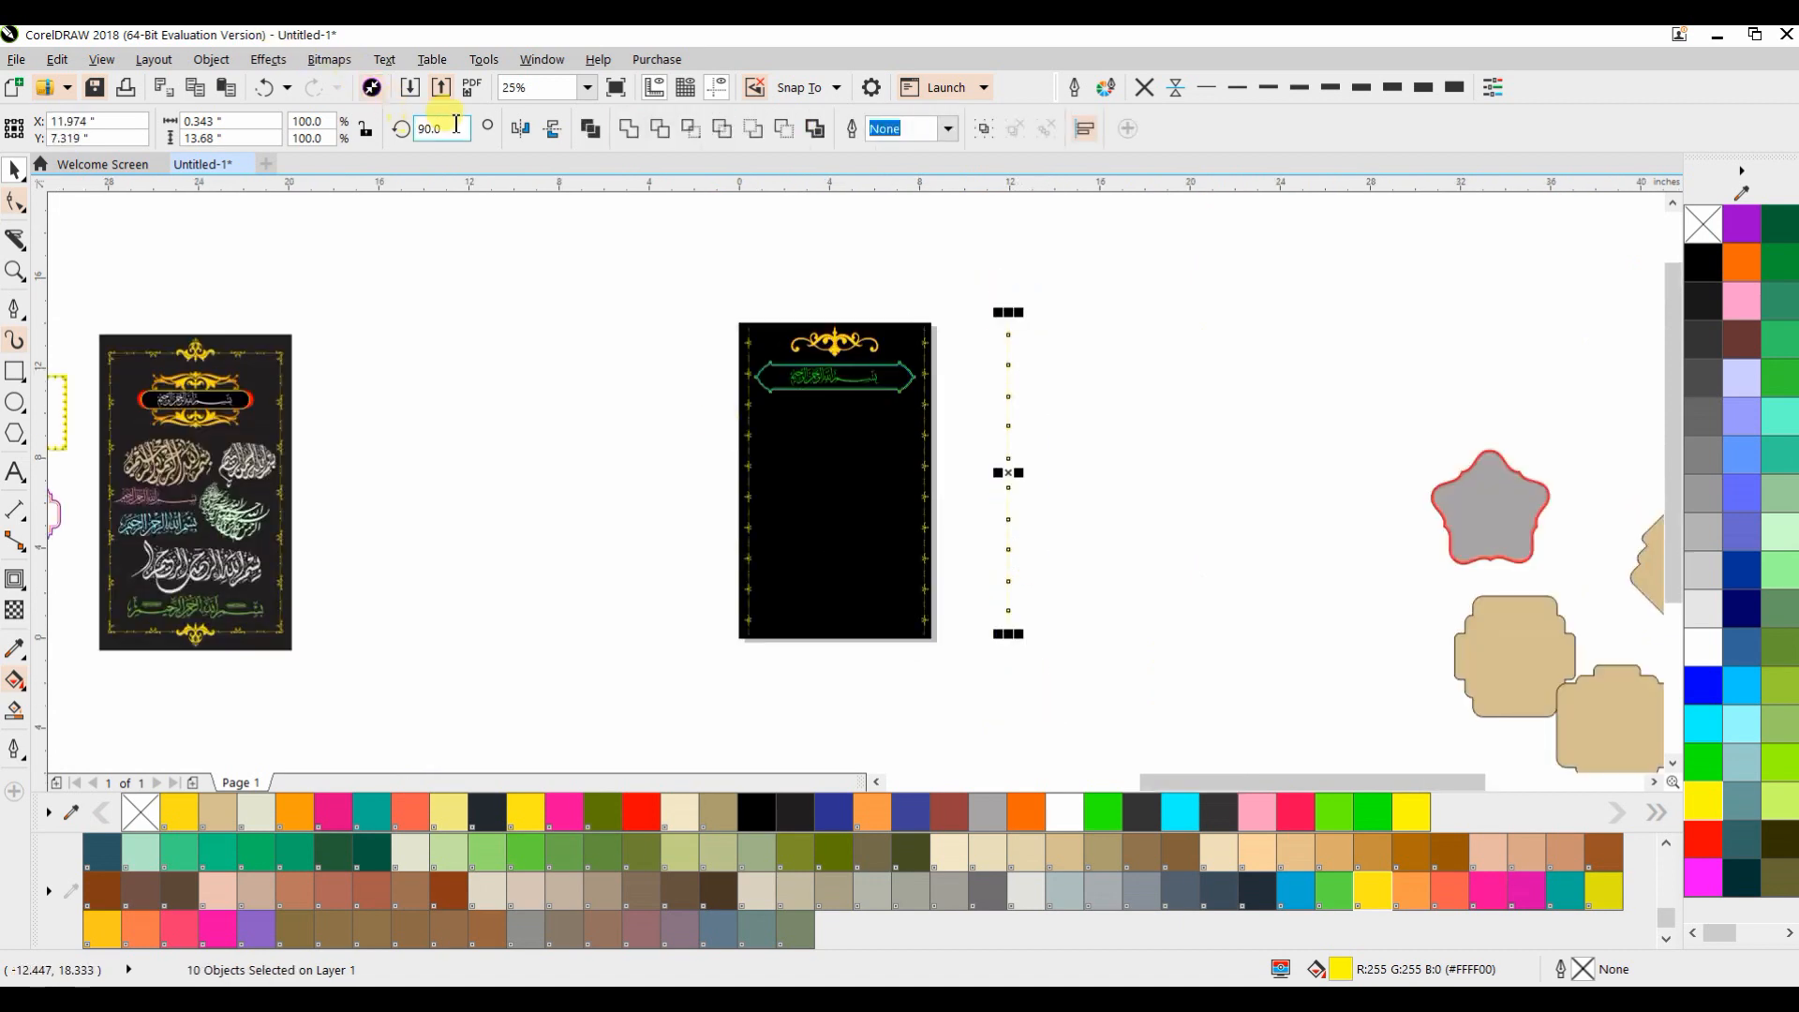
key("Return")
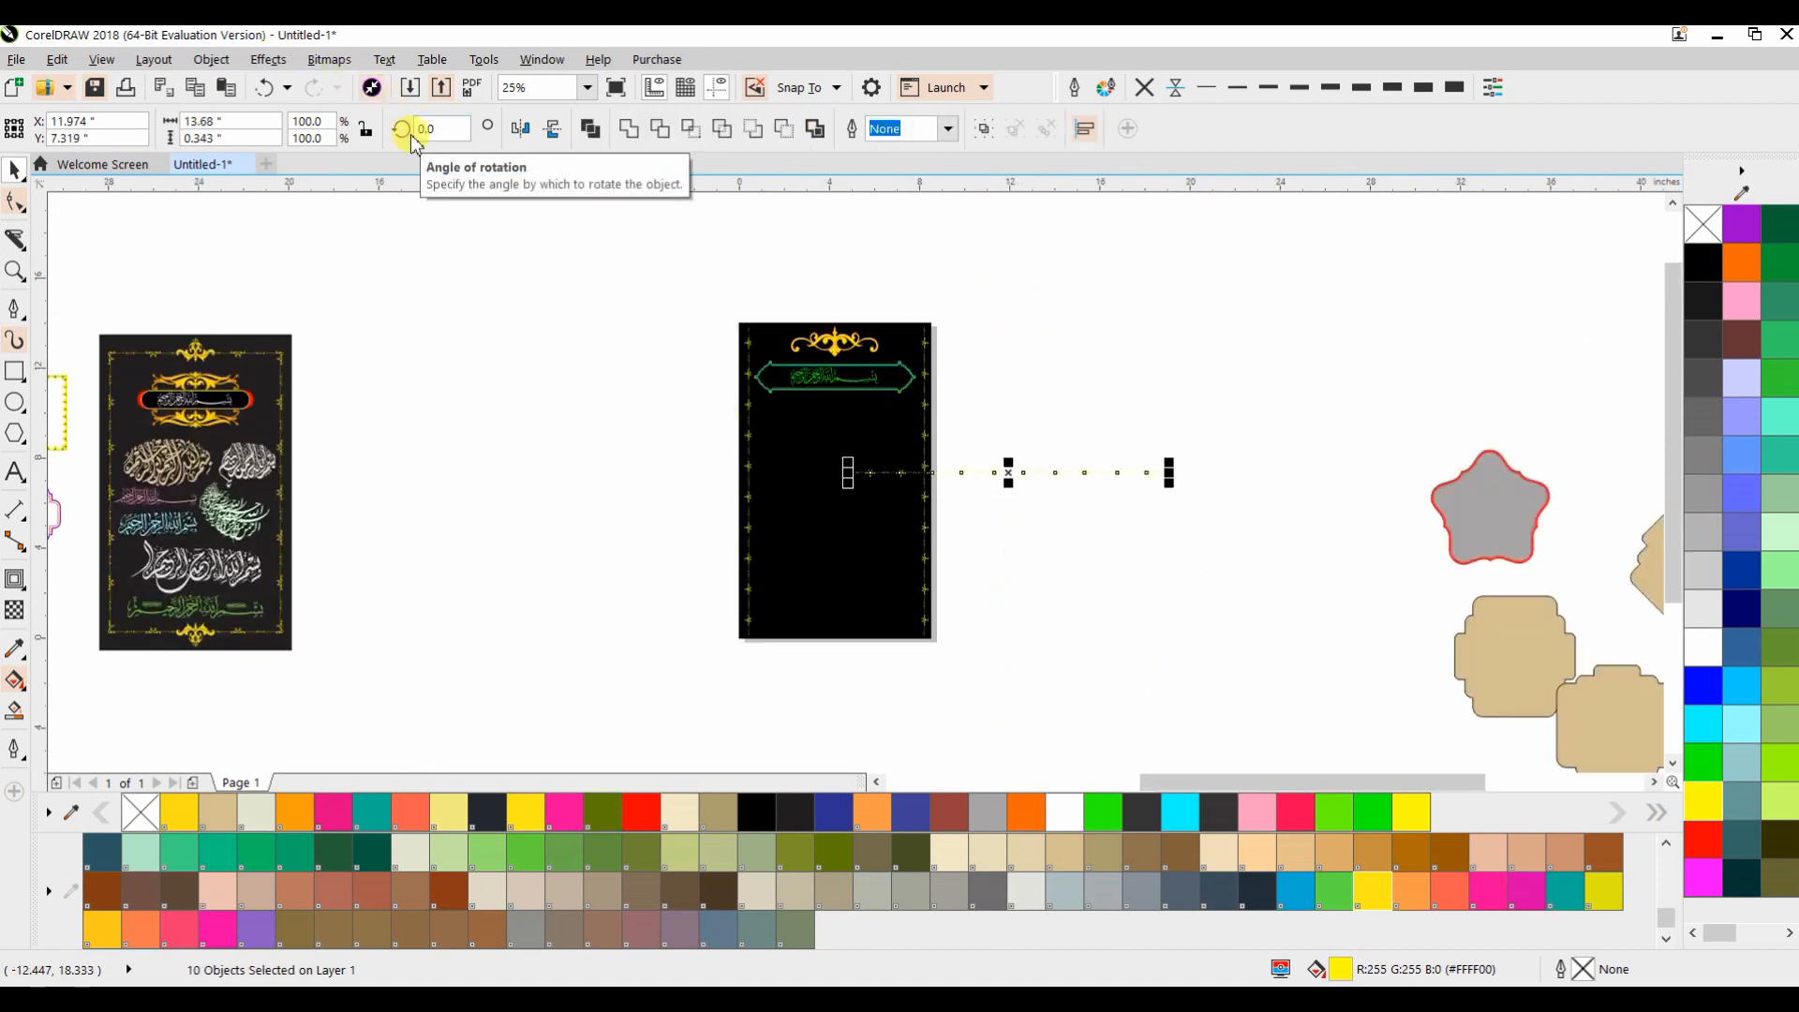
left_click_drag(1015, 475, 849, 367)
scroll(823, 301, "up", 4)
scroll(872, 381, "up", 1)
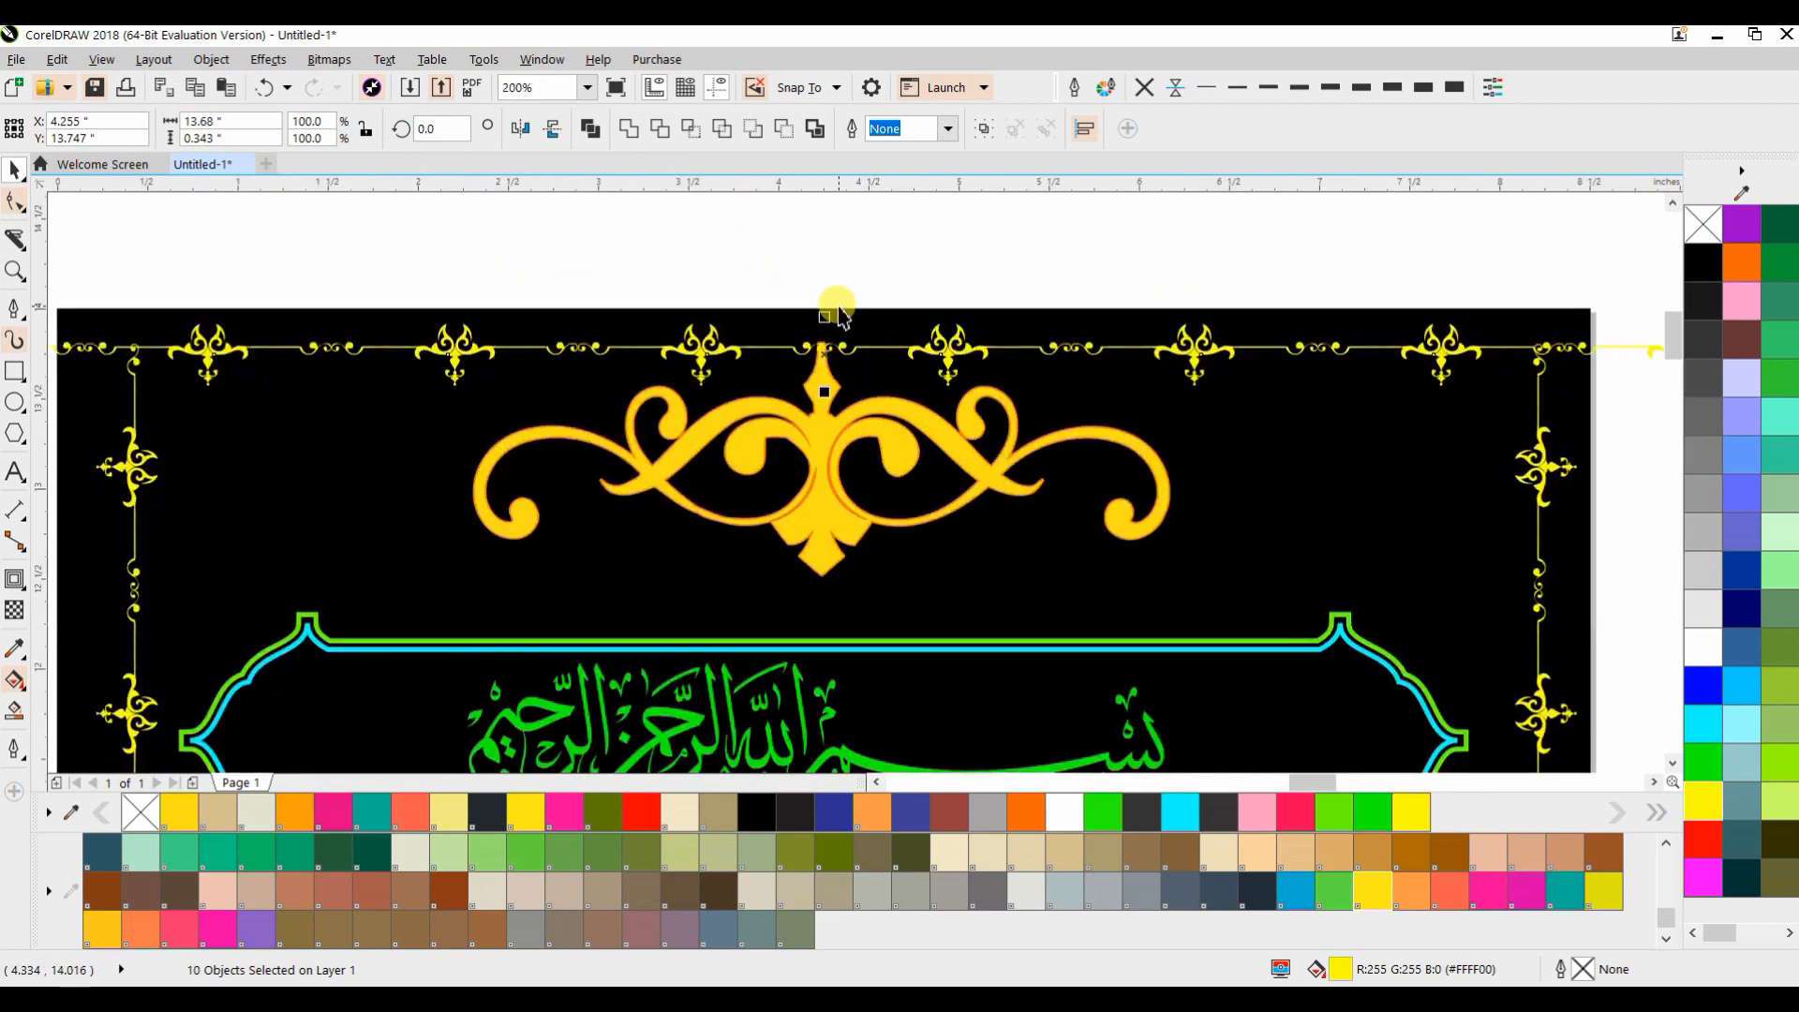
Move the golden header ornament slightly down so that it clears the top border strip
left_click(846, 437)
left_click_drag(824, 495, 823, 525)
left_click(857, 257)
scroll(829, 247, "down", 1)
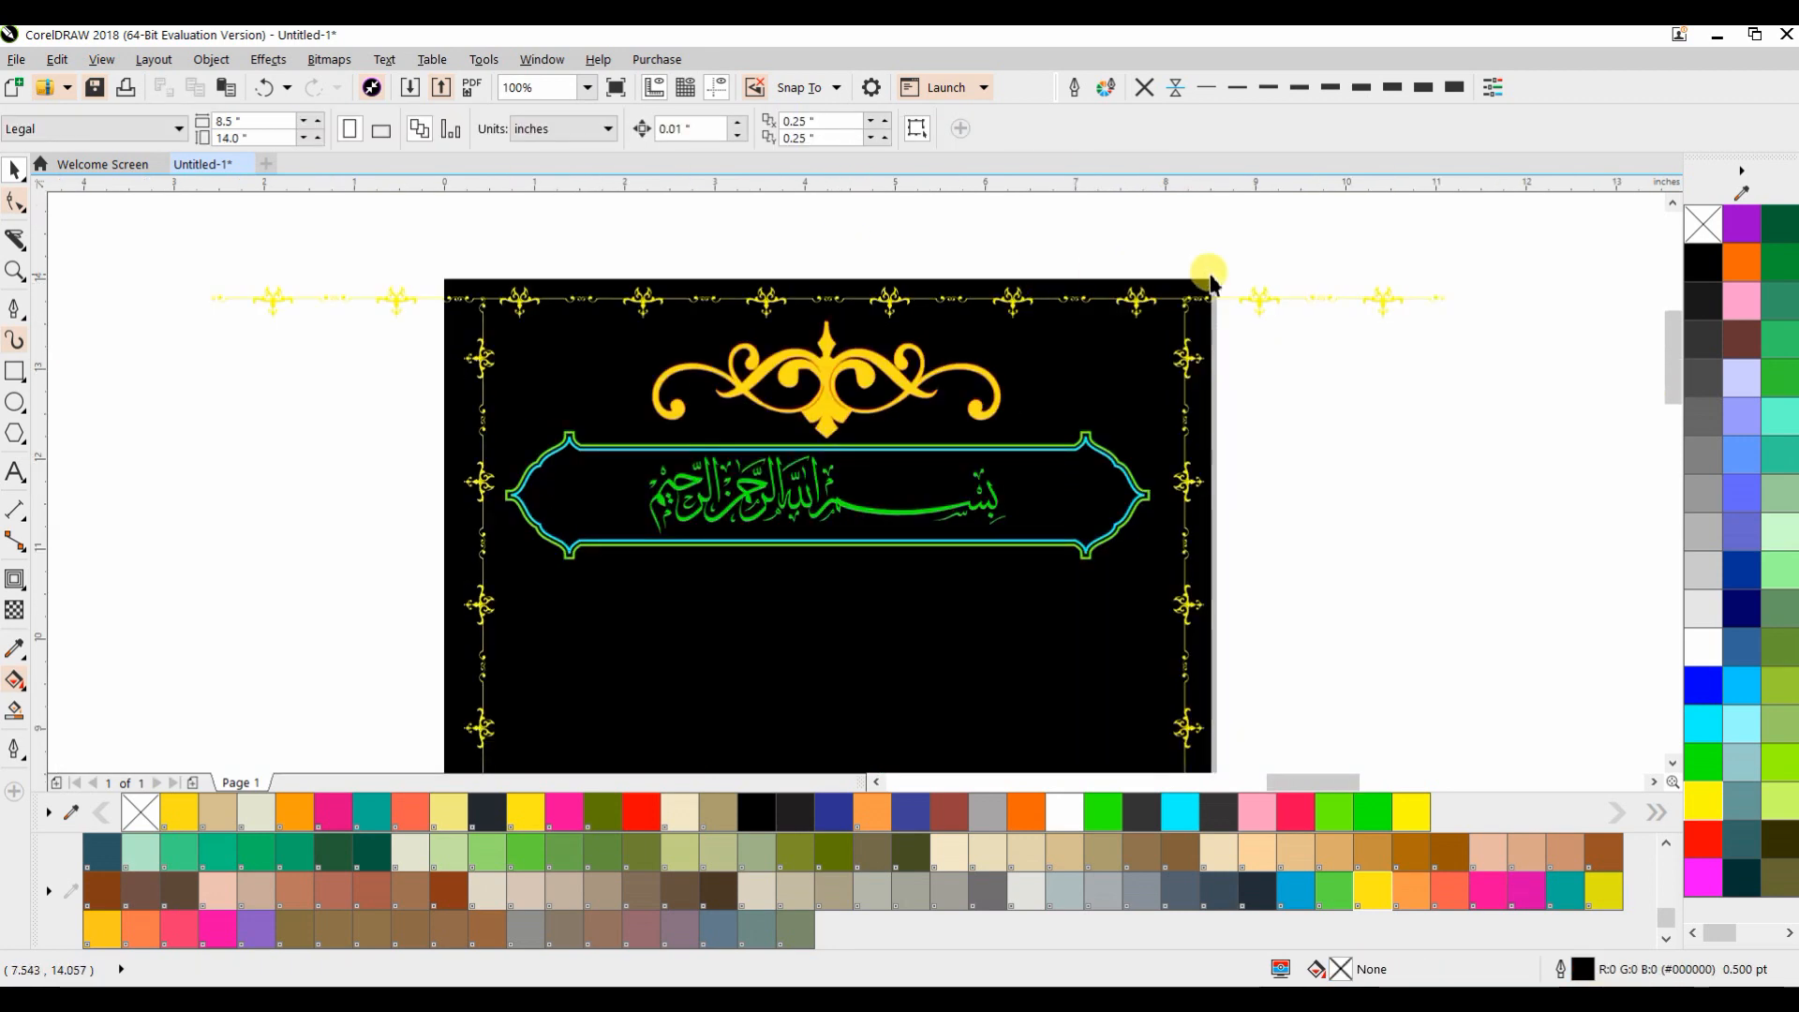
Delete the four top-strip pieces lying beyond the page sides and group the remaining six pieces
left_click(1262, 300)
key("Delete")
left_click(1368, 300)
key("Delete")
left_click(393, 298)
key("Delete")
left_click(272, 298)
key("Delete")
left_click_drag(810, 323, 1255, 335)
key("ctrl+g")
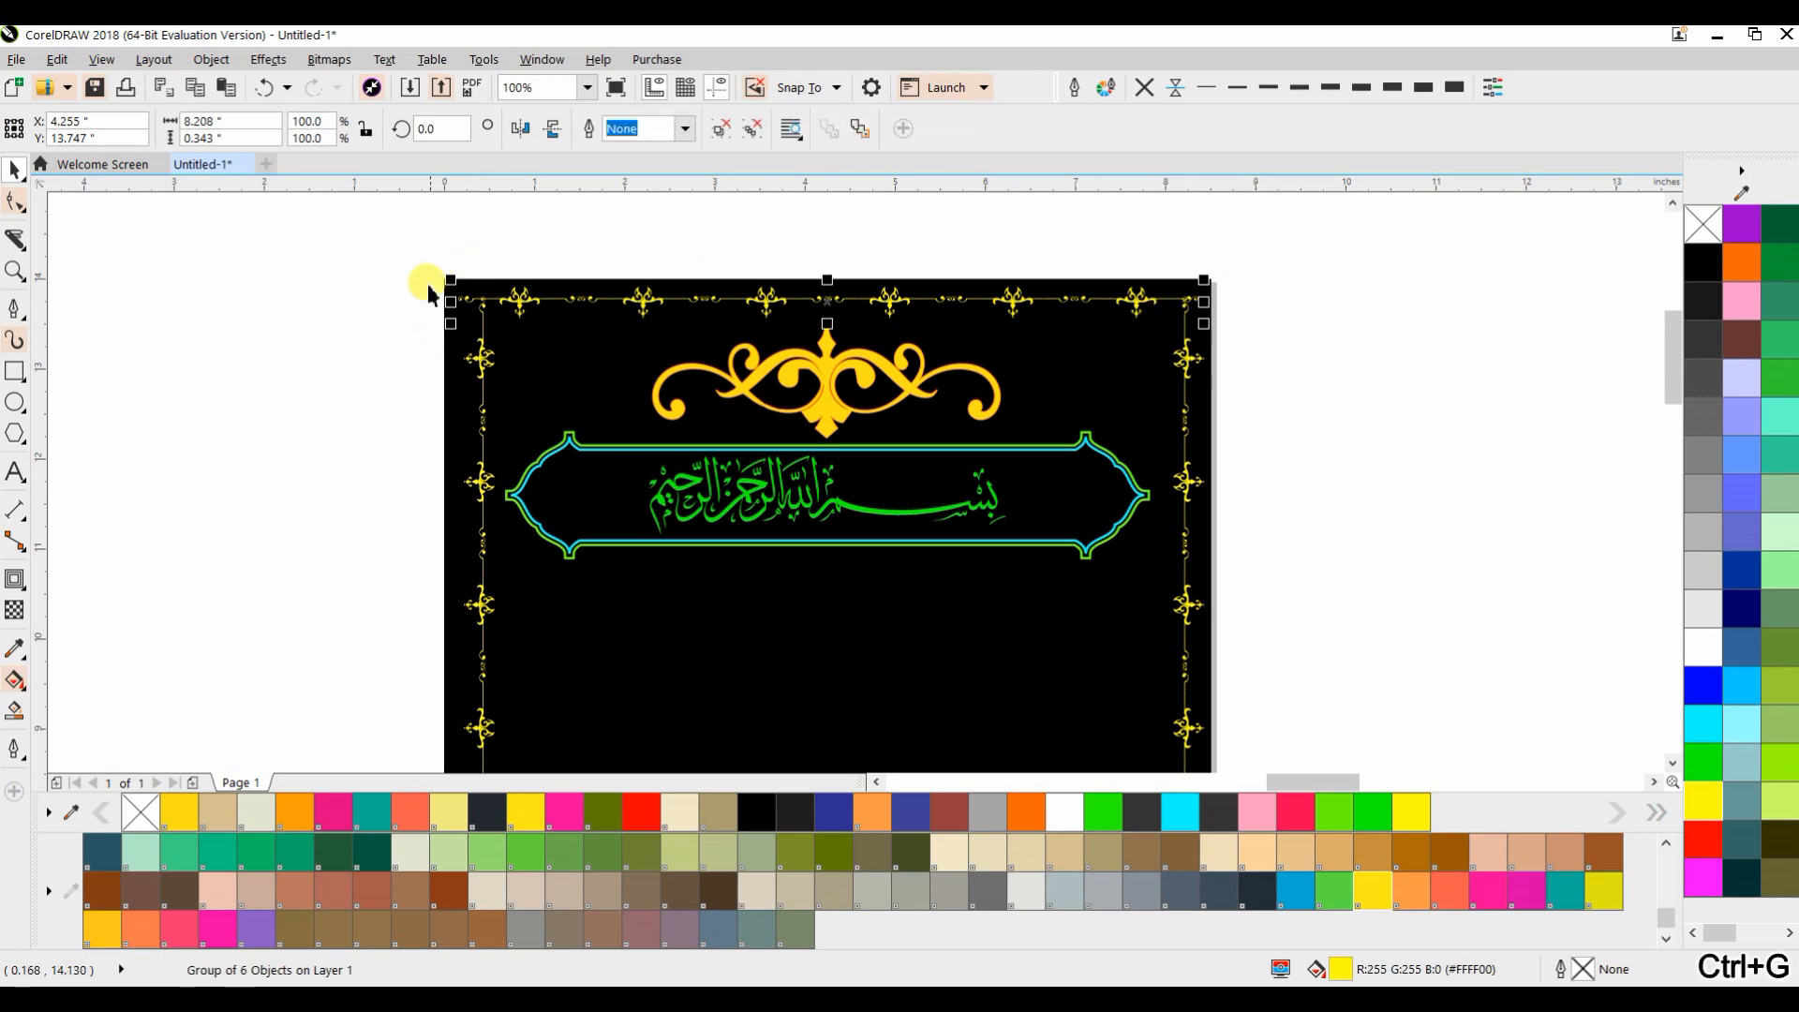
Shrink the top border strip to about 7.85 in wide so that both ends meet the corners of the side columns
scroll(440, 290, "up", 4)
left_click_drag(474, 230, 394, 237)
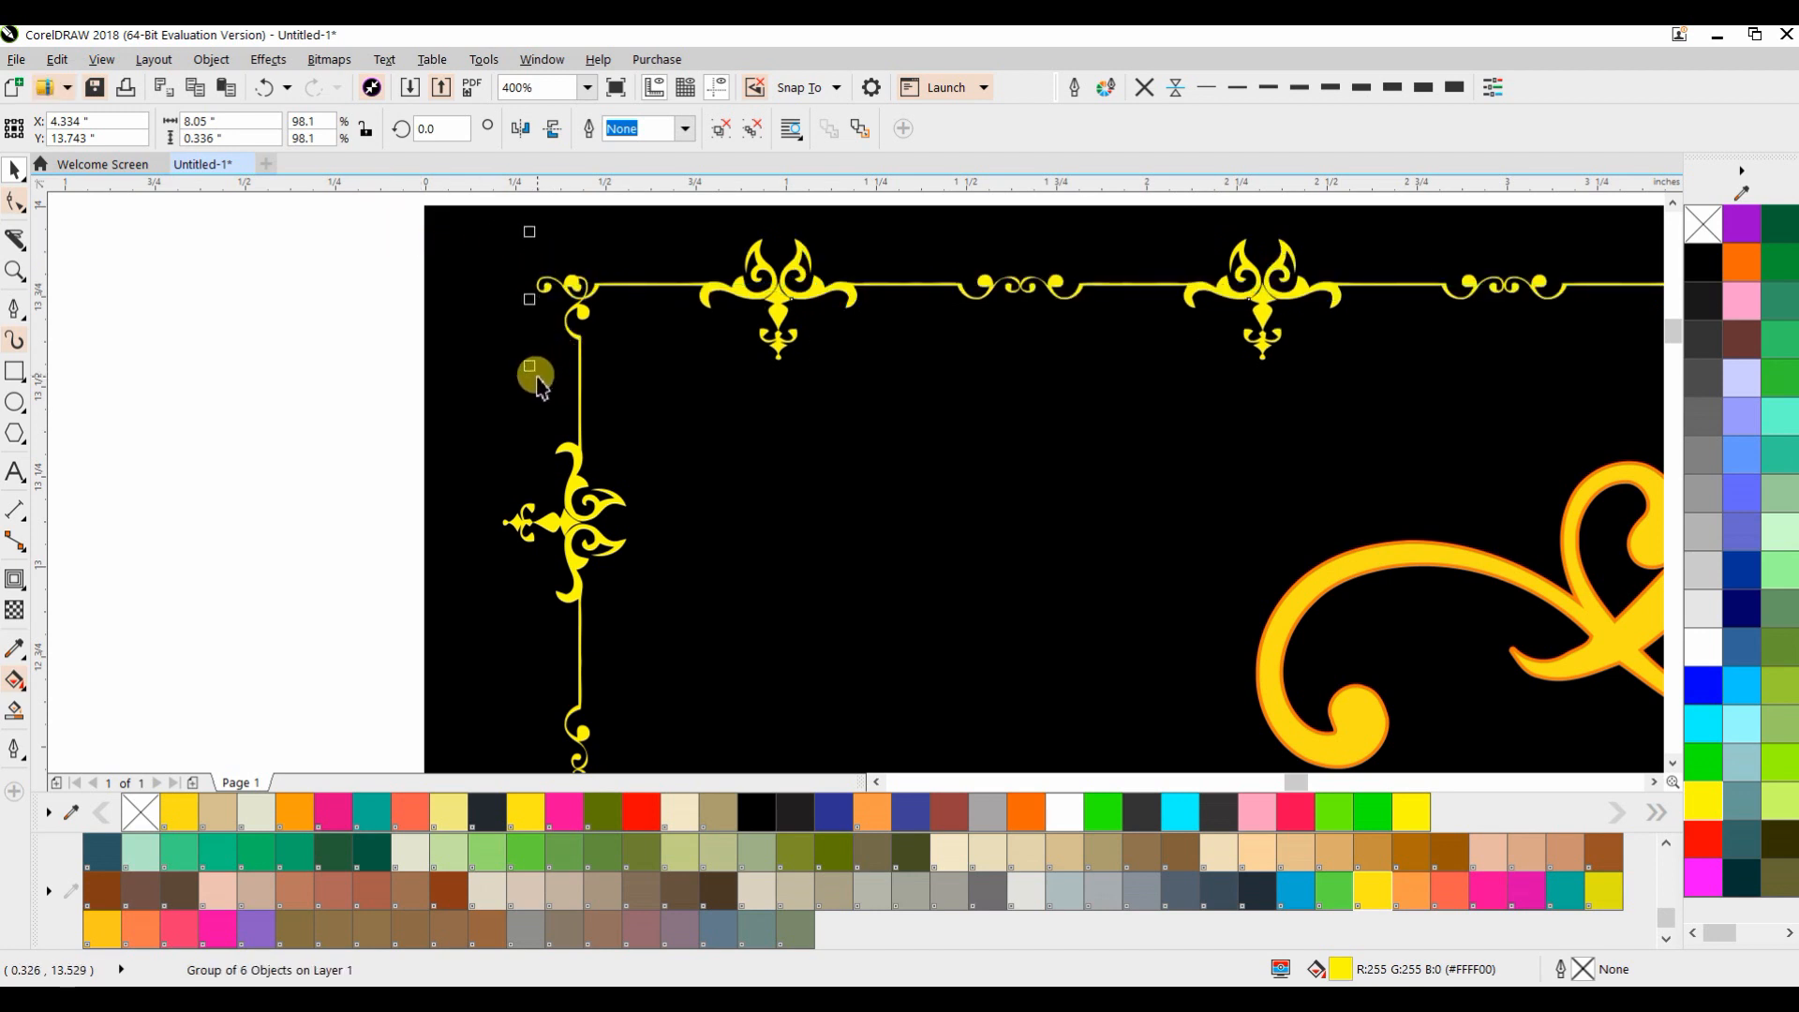
left_click_drag(523, 364, 548, 368)
scroll(405, 325, "down", 5)
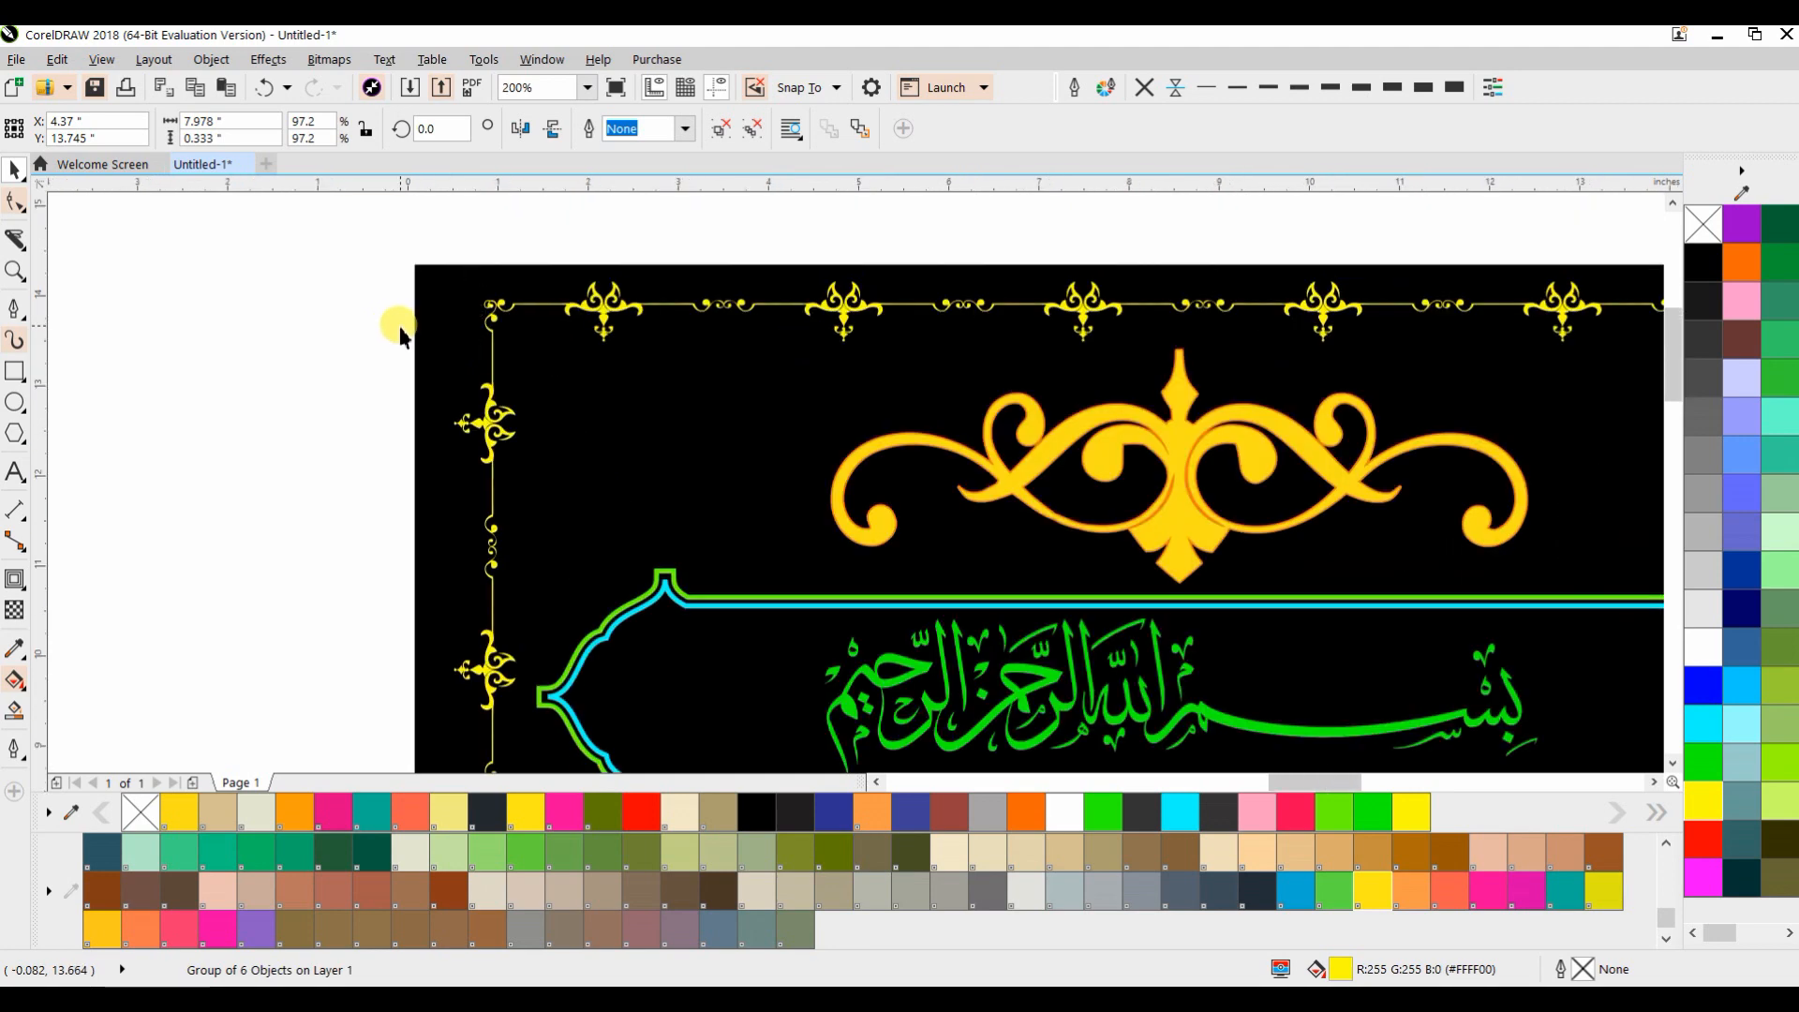
scroll(1184, 330, "up", 5)
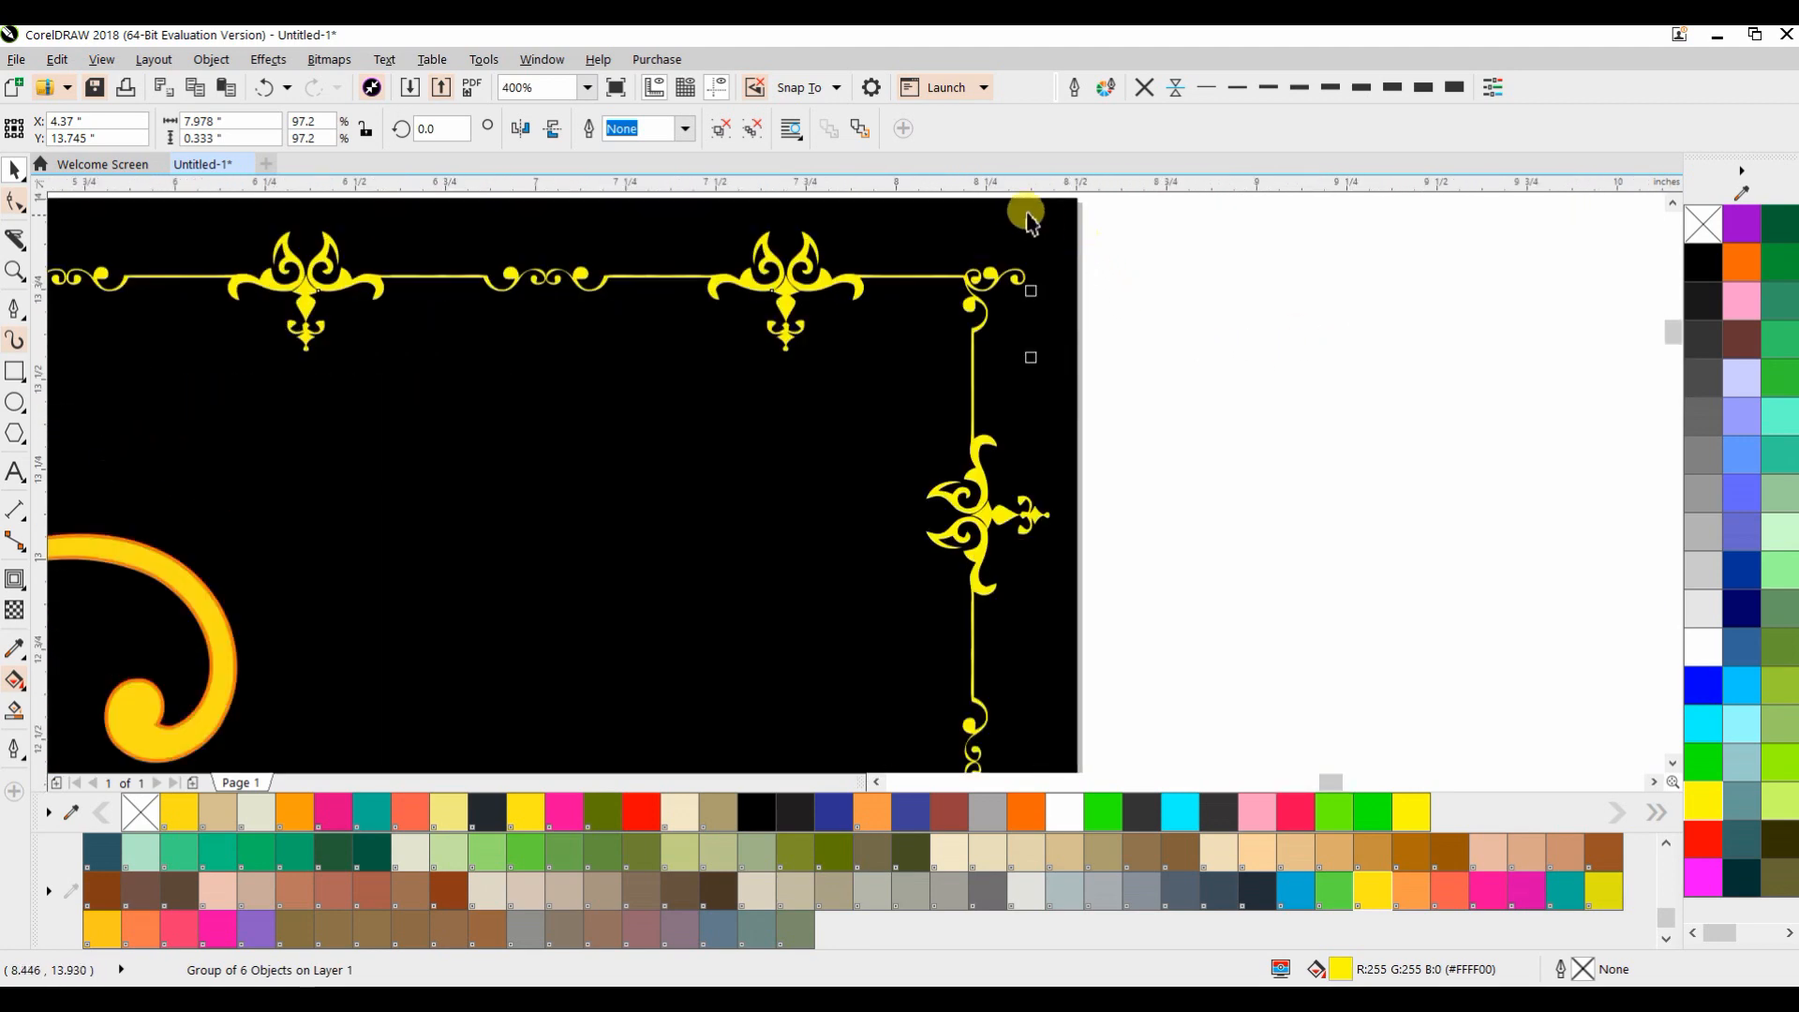
left_click_drag(1043, 225, 1128, 225)
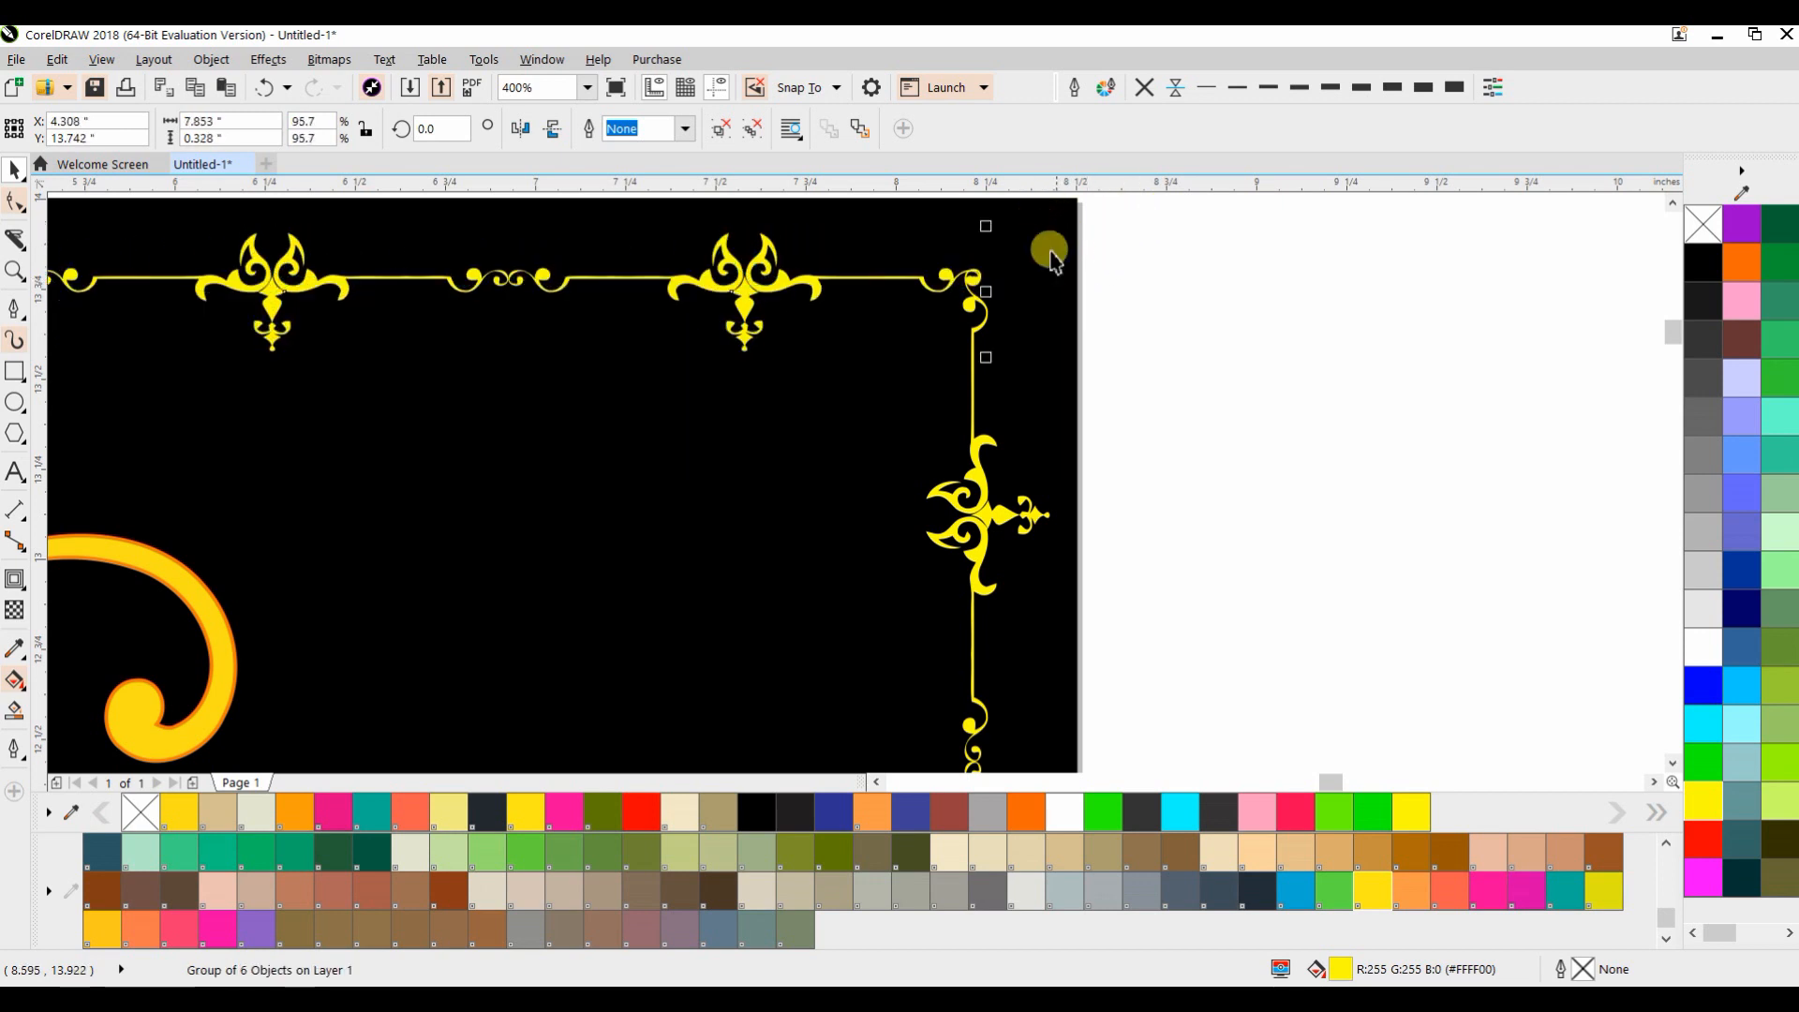
scroll(1054, 263, "down", 3)
scroll(1056, 272, "down", 3)
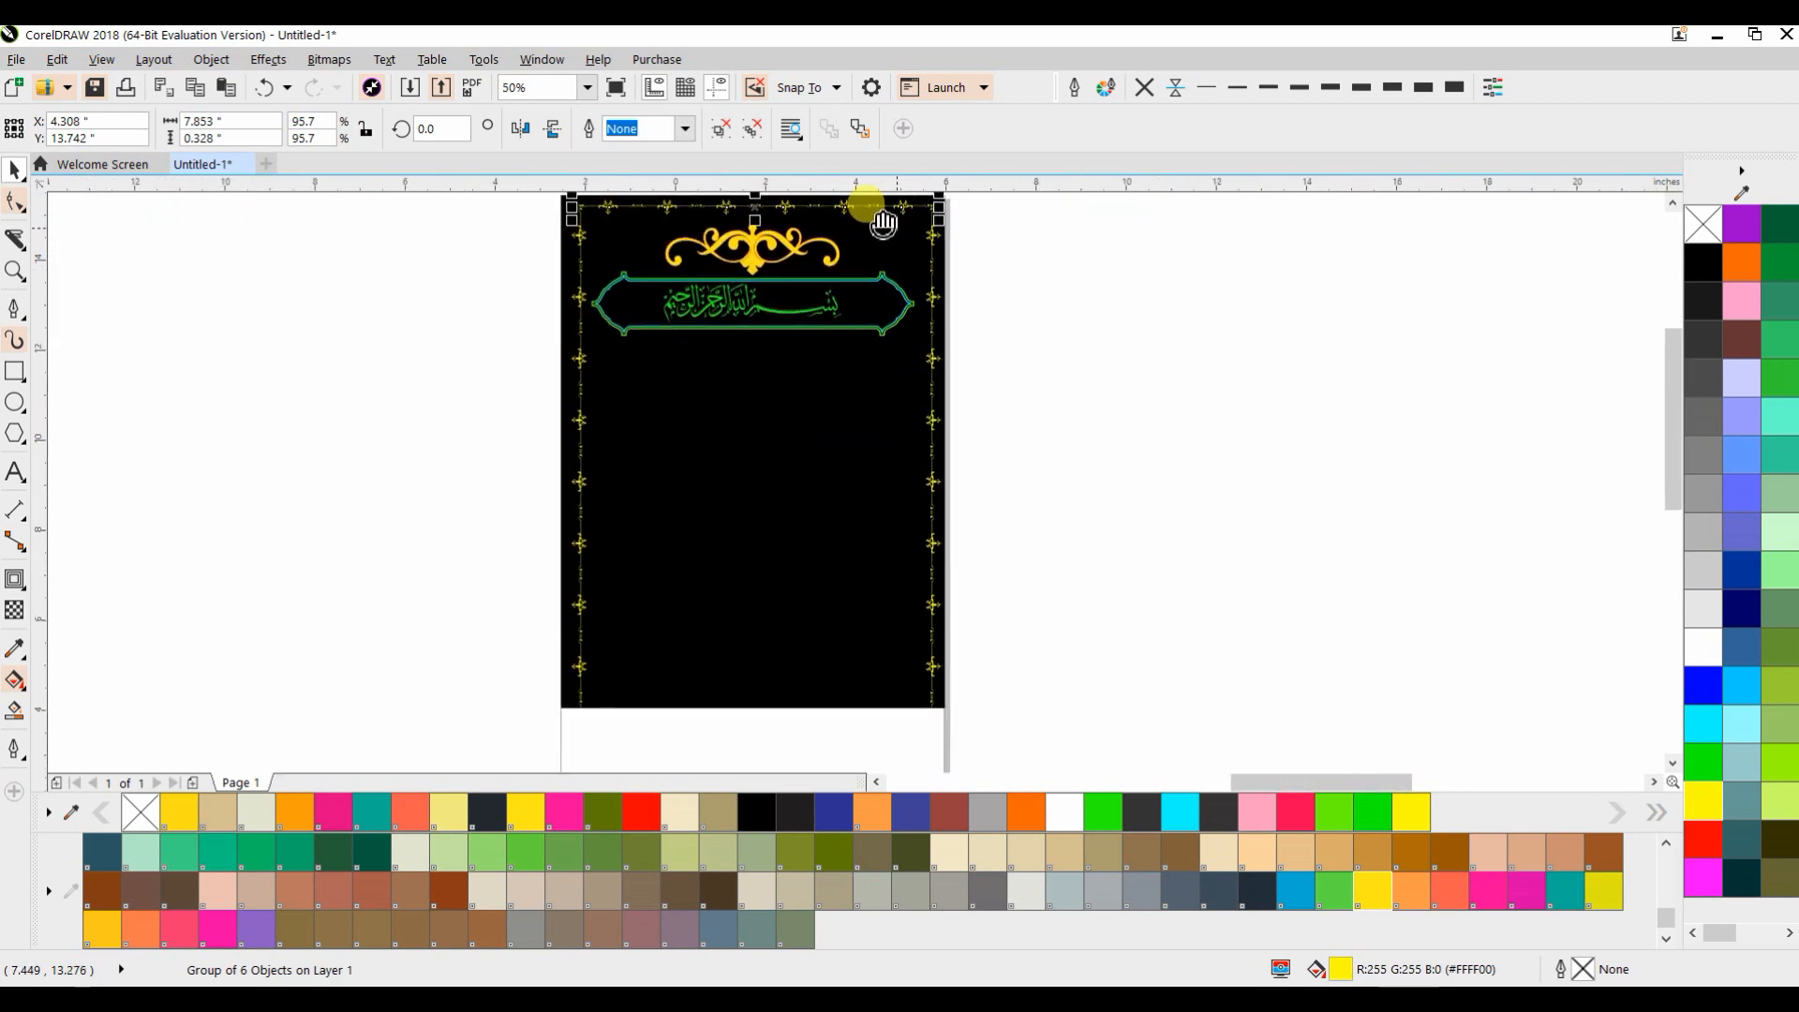
Place a vertically mirrored copy of the top border strip along the page's bottom edge at about X 4.308 in, Y 0.198 in
scroll(772, 231, "down", 1)
left_click_drag(763, 214, 756, 506)
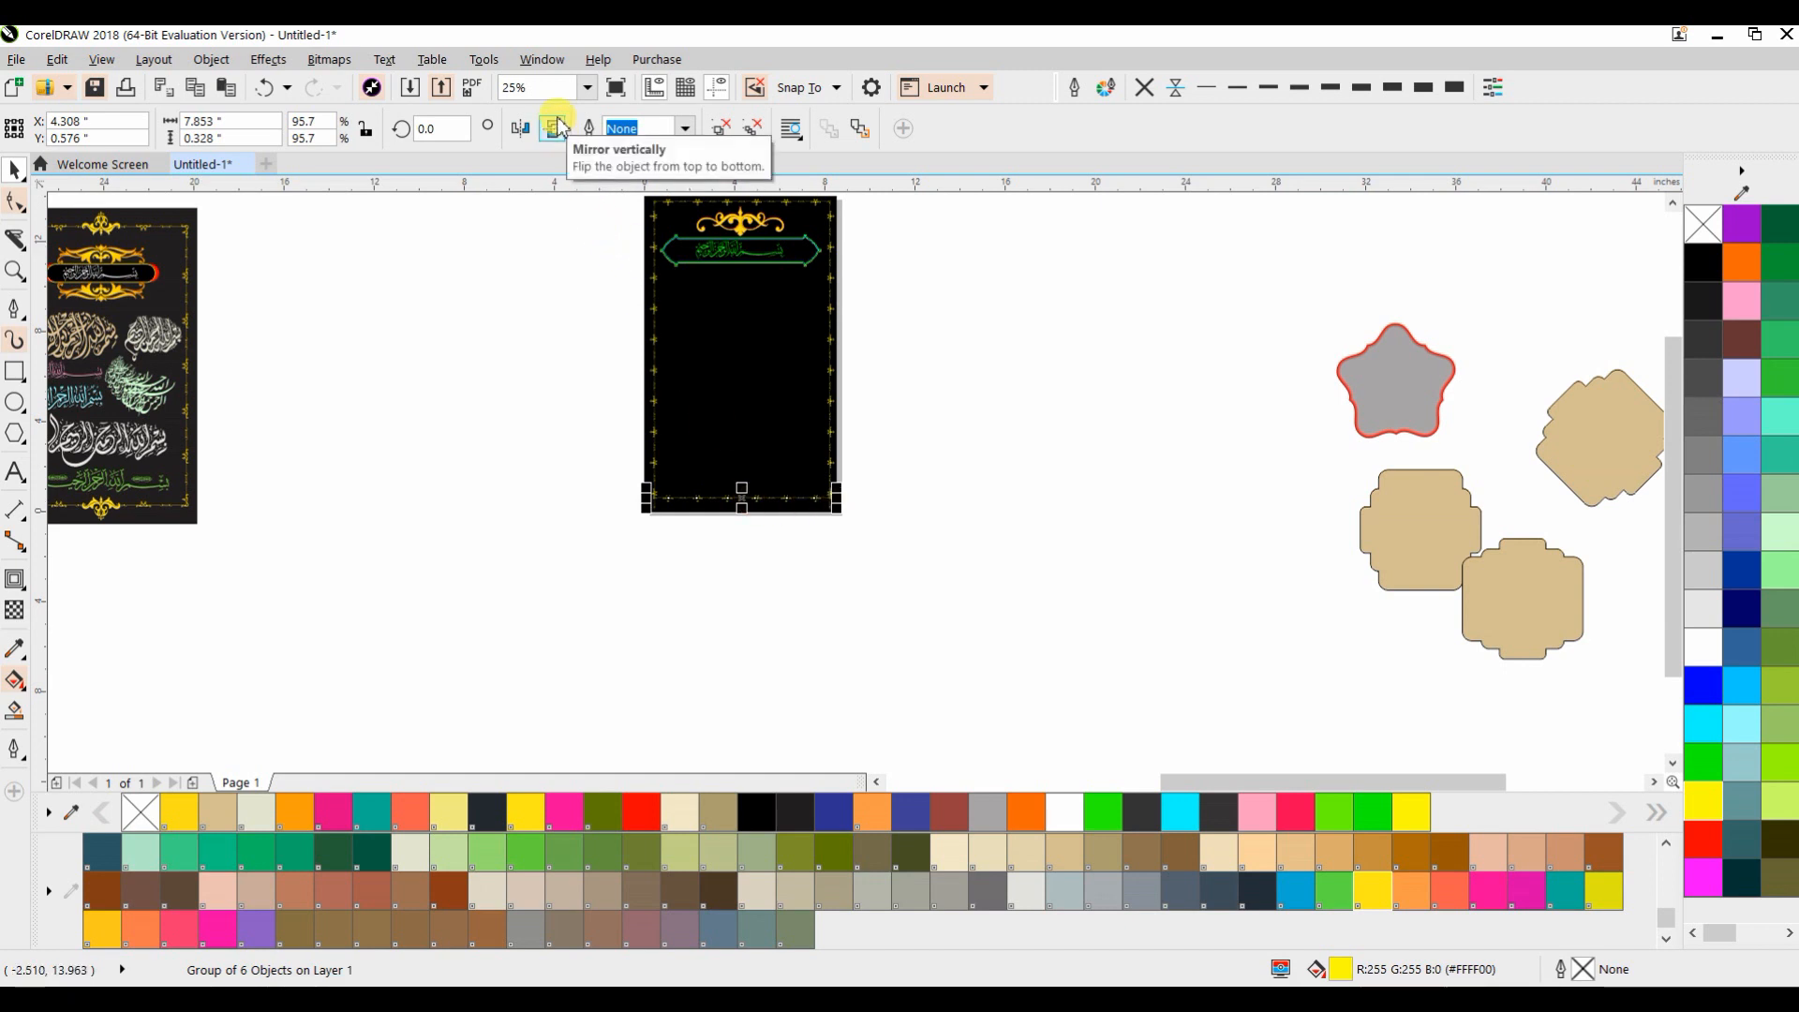
scroll(745, 564, "up", 2)
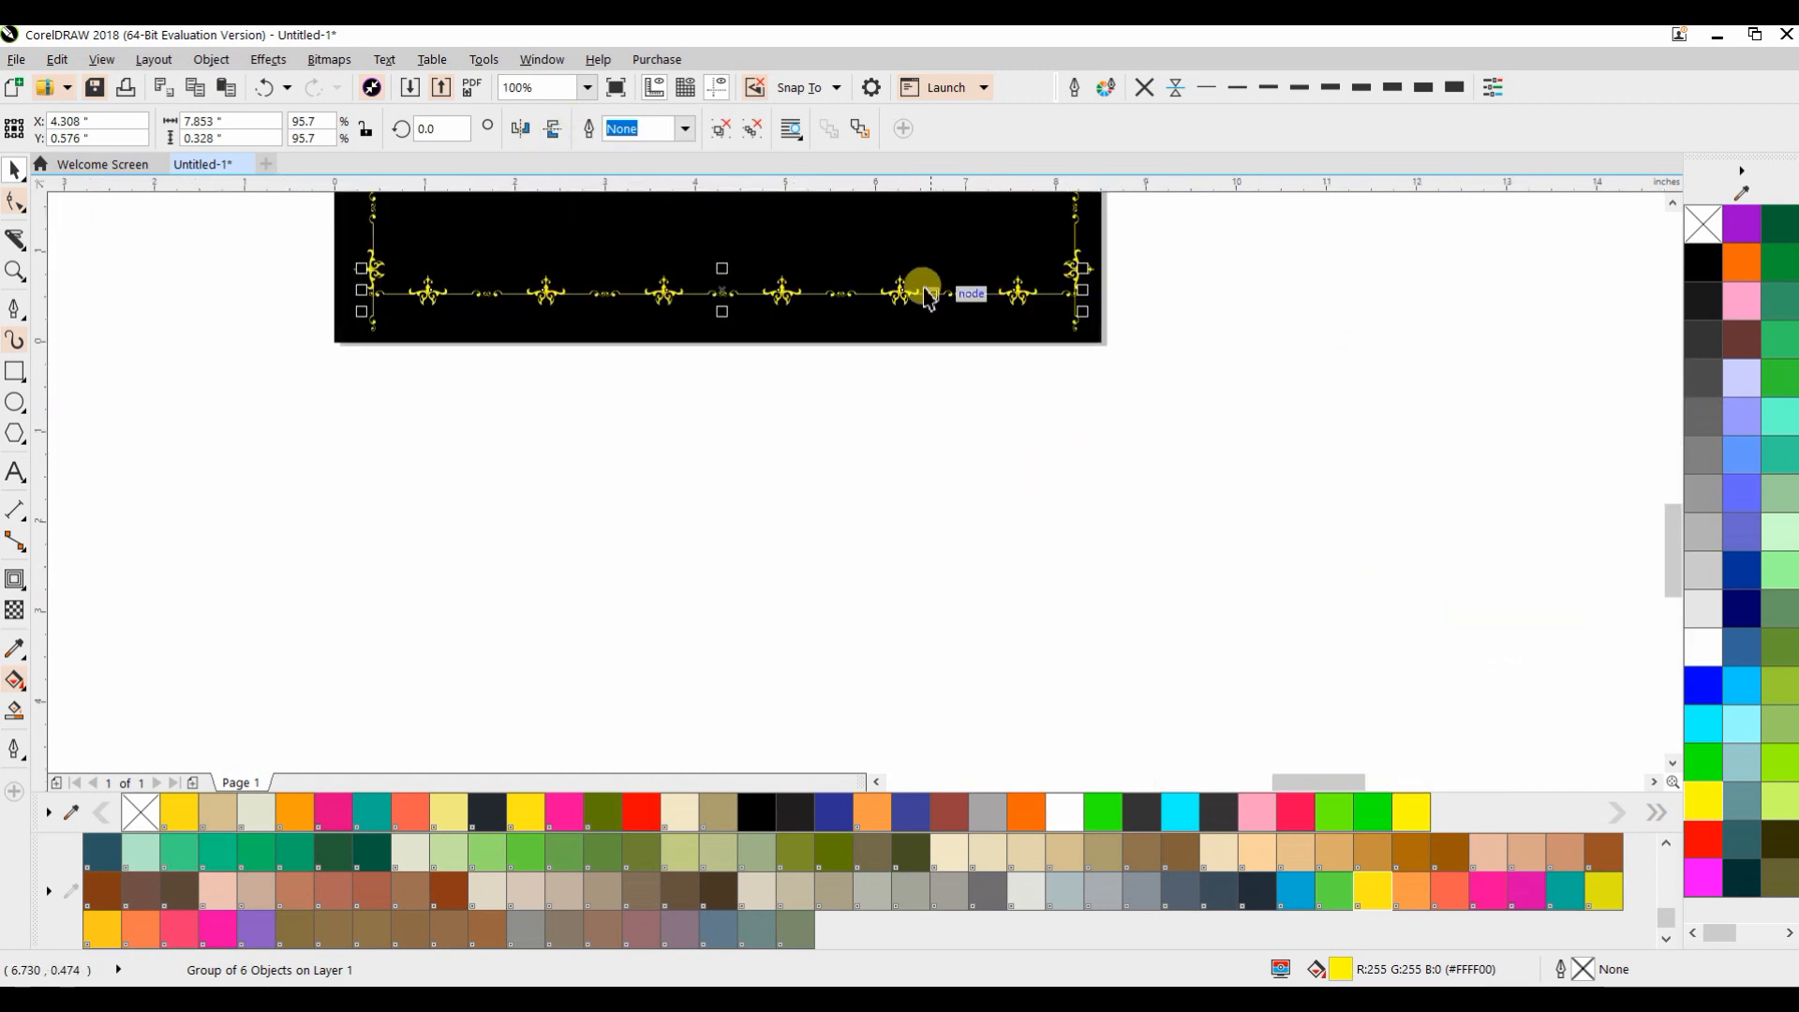
scroll(750, 283, "up", 1)
left_click_drag(803, 289, 815, 354)
scroll(815, 354, "down", 2)
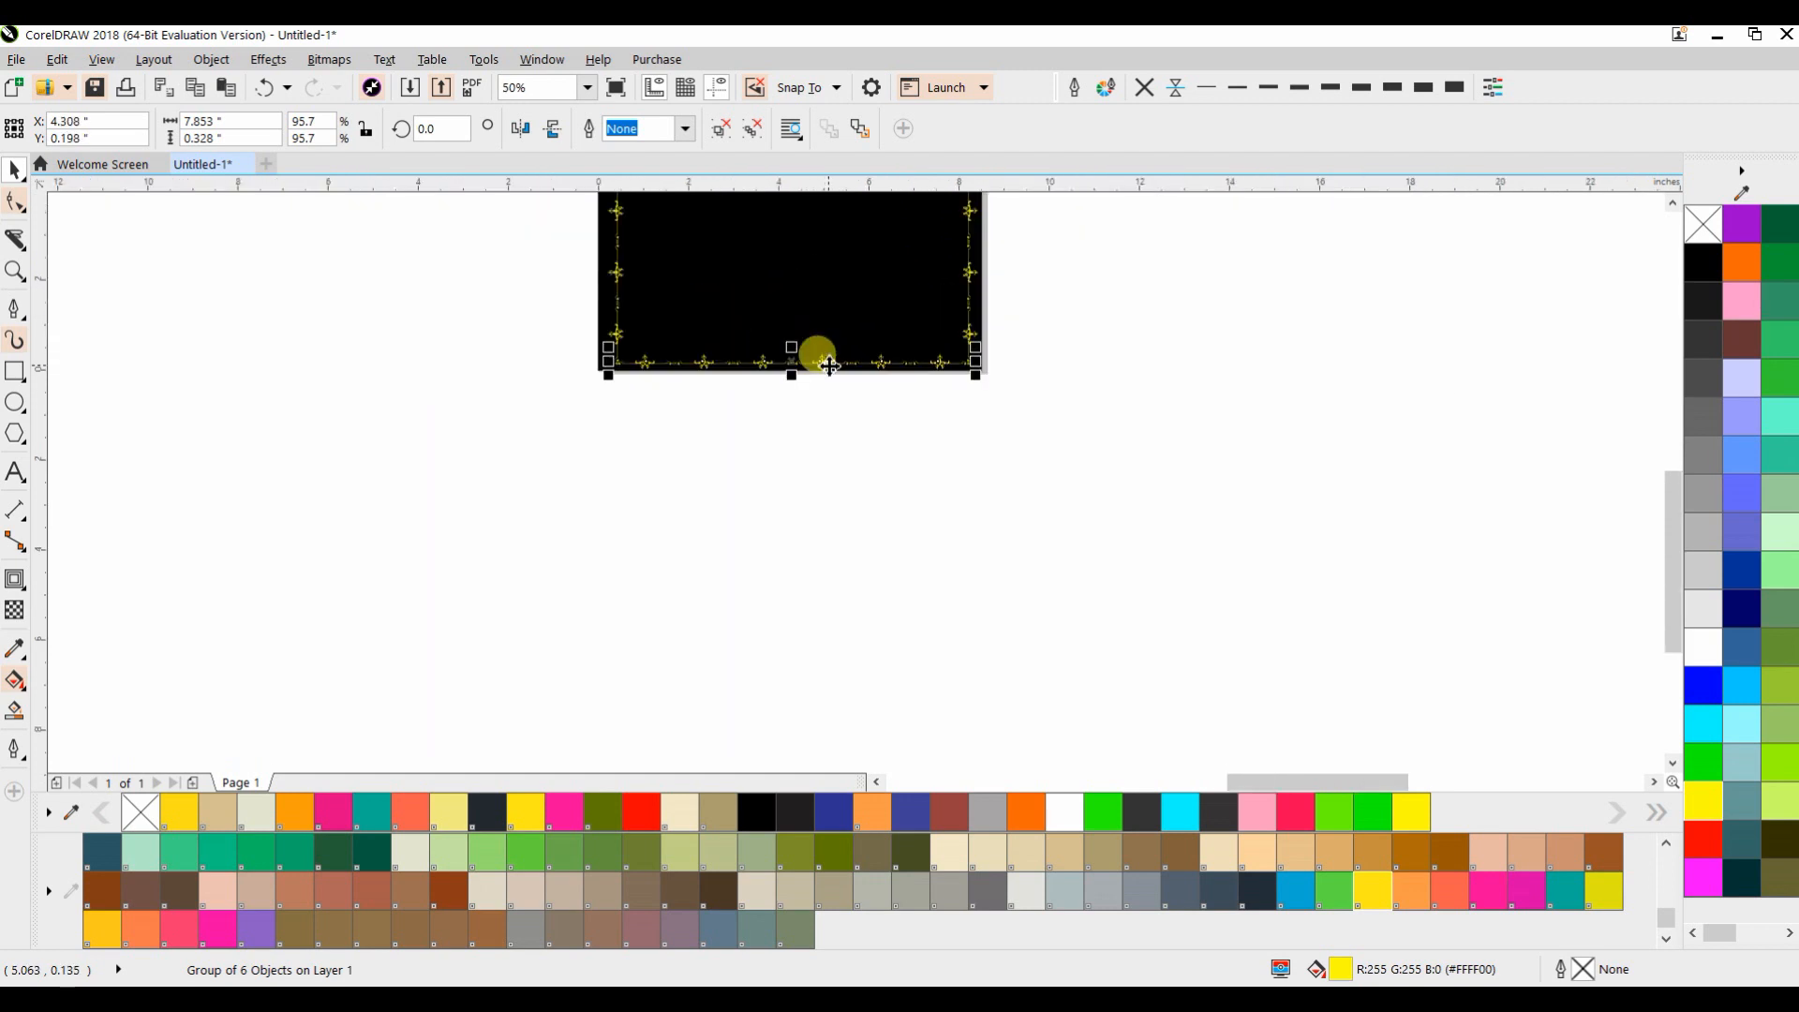
Group the bottom border strip with both side columns, and group the result with the top strip into one complete border
left_click(626, 345, "shift")
left_click(976, 341, "shift")
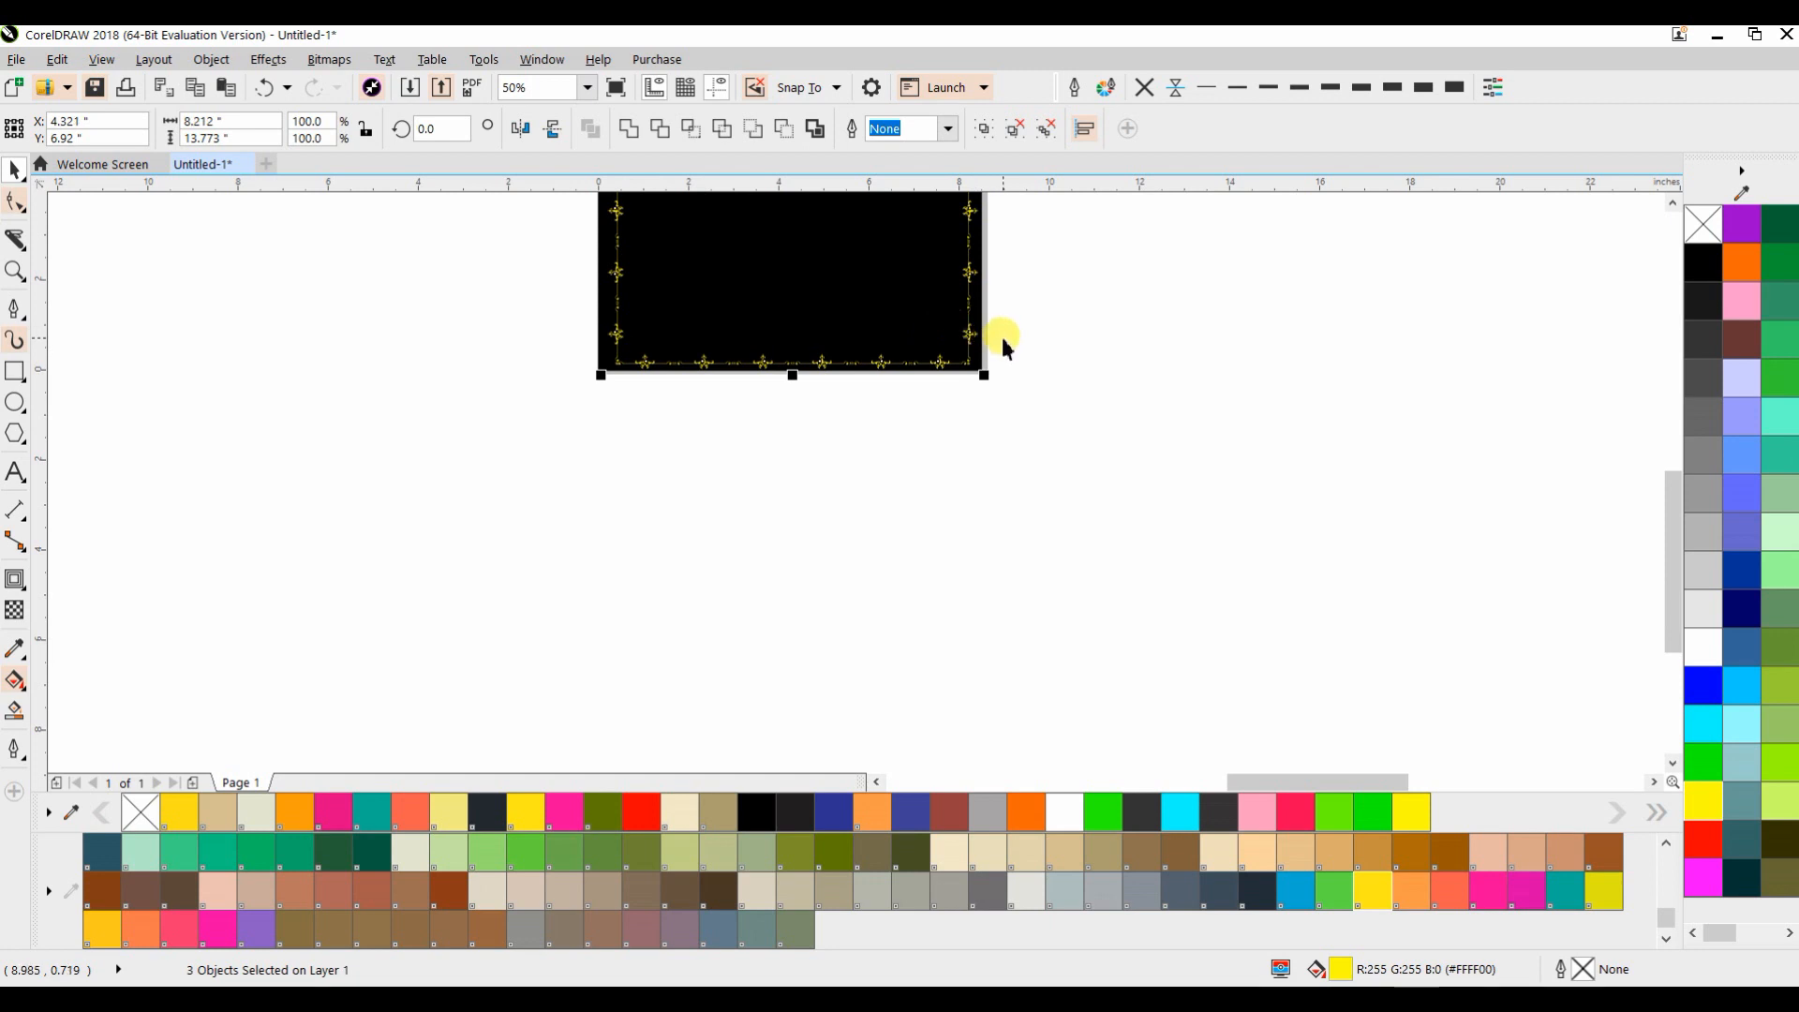
key("ctrl+g")
scroll(997, 339, "down", 3)
scroll(800, 440, "up", 3)
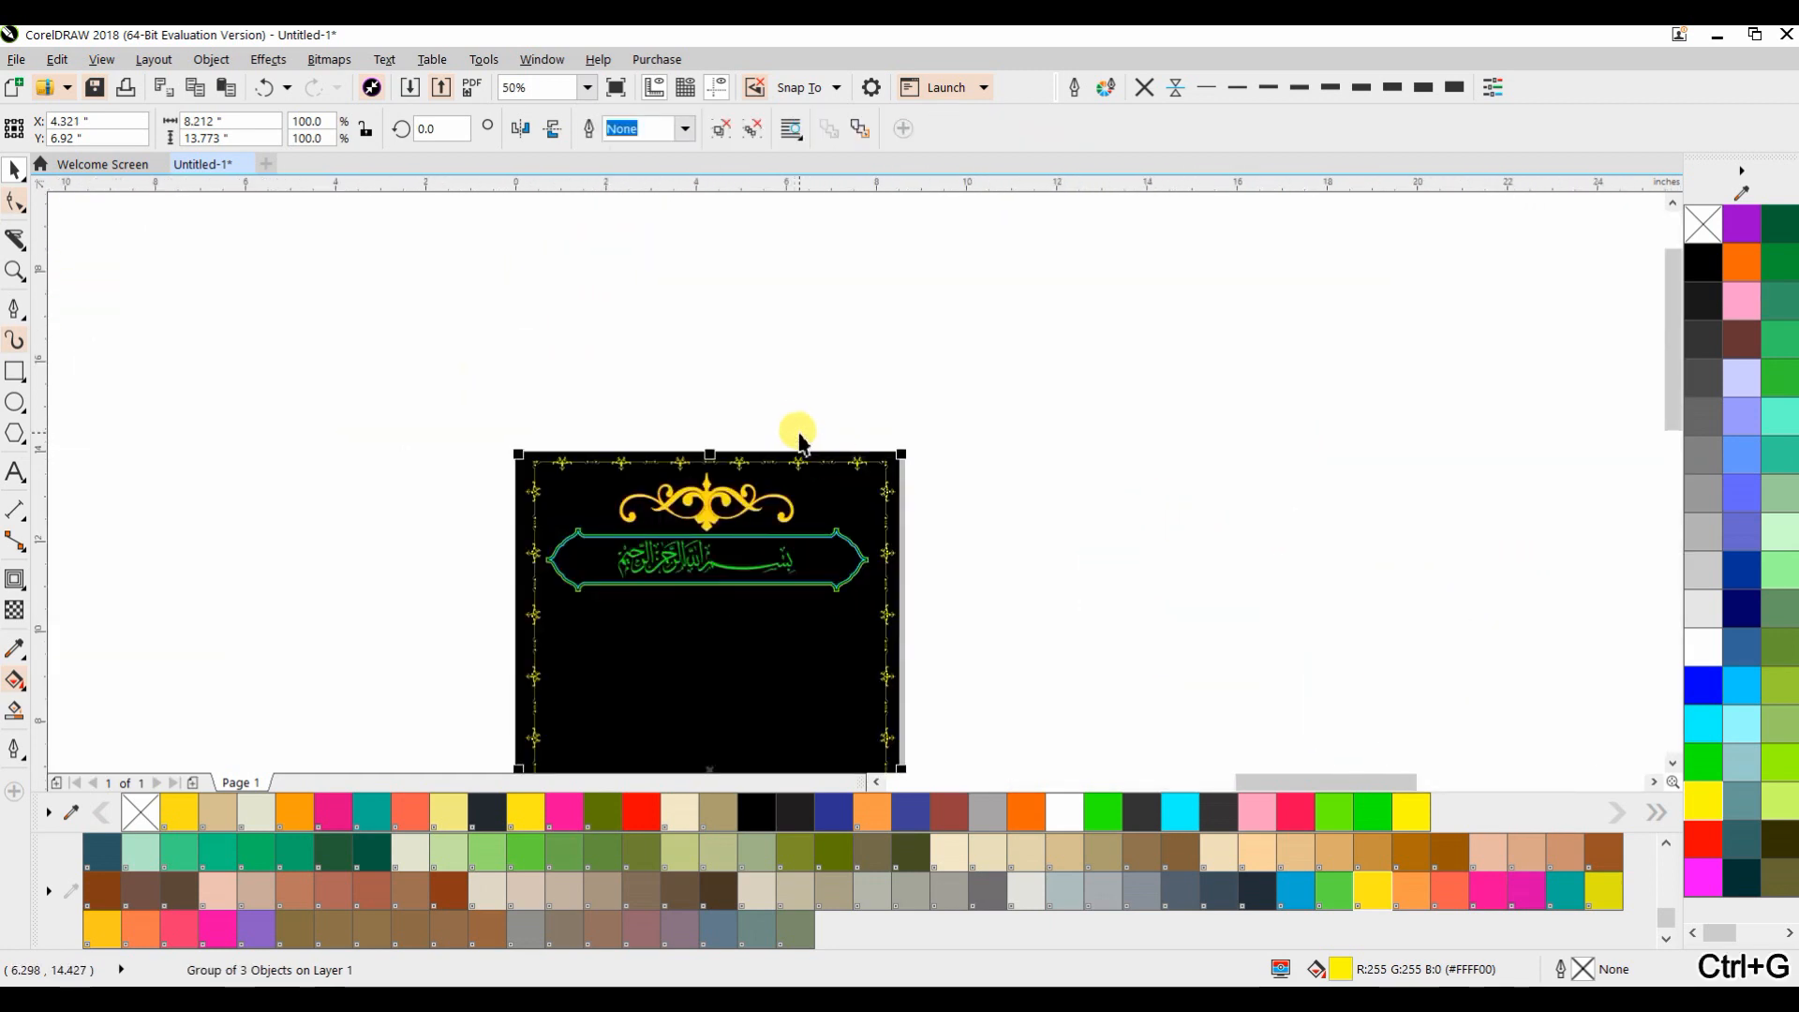
left_click(798, 470, "shift")
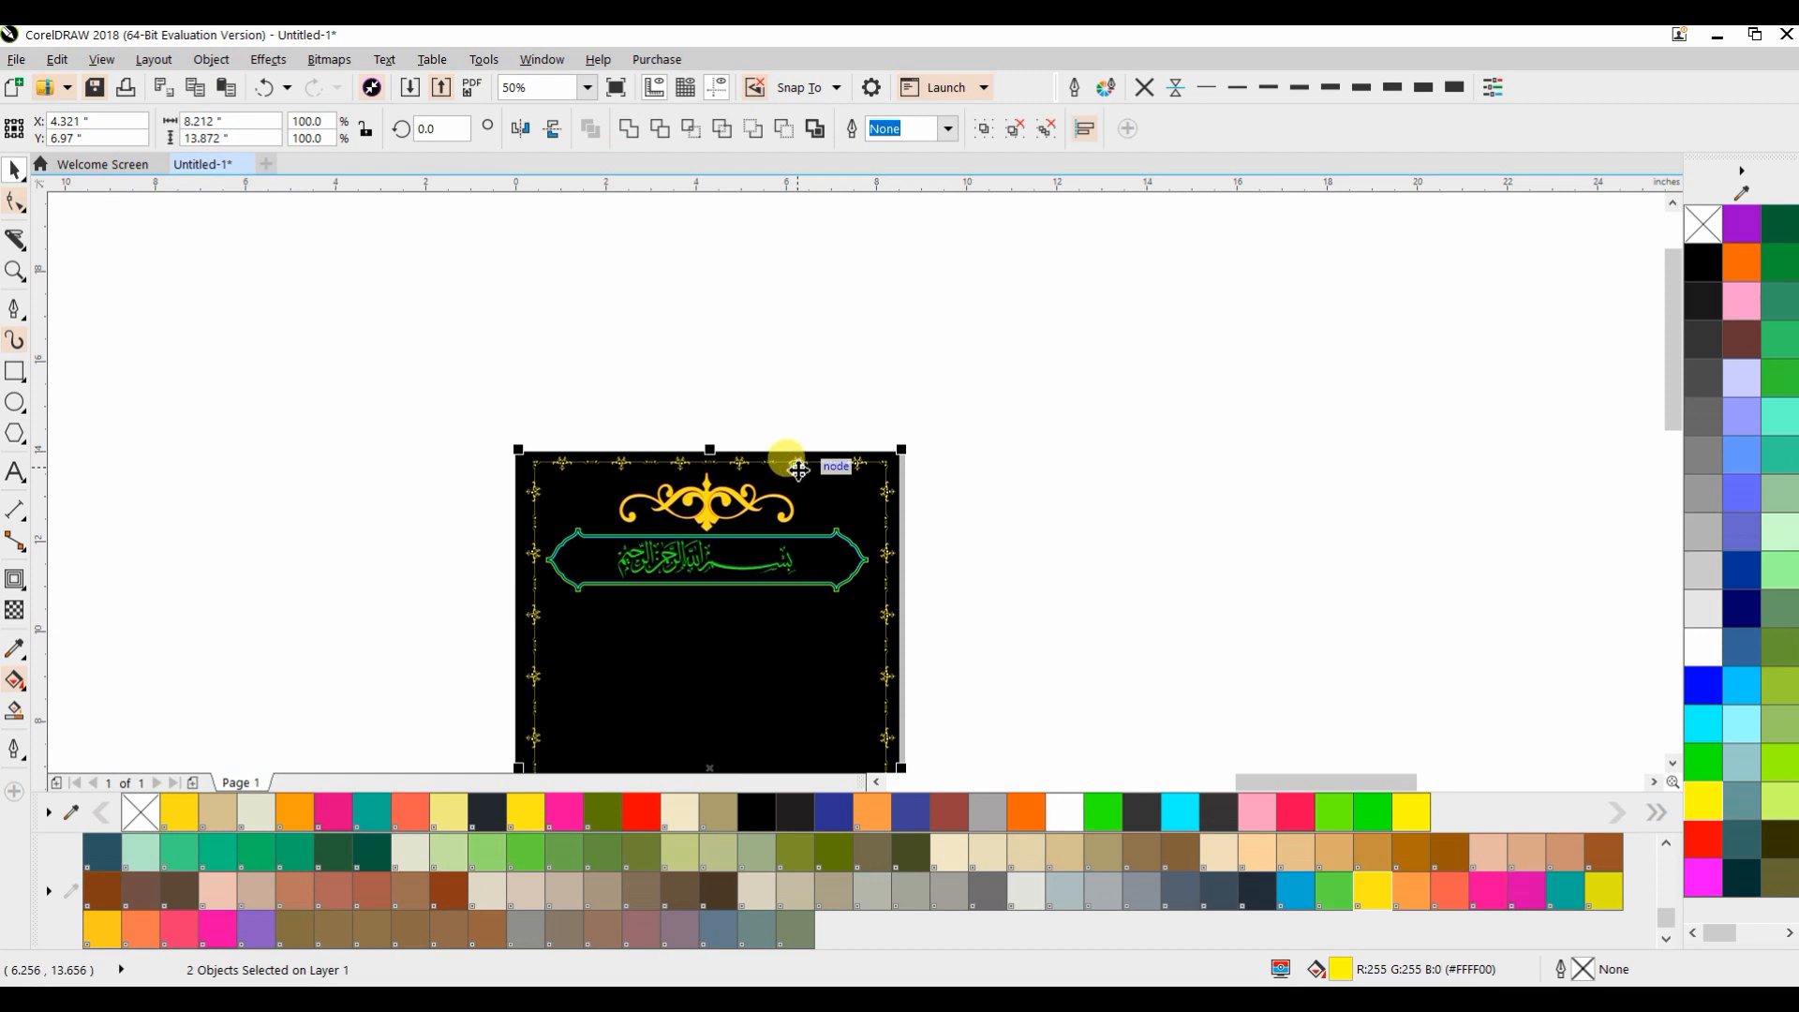
key("ctrl+g")
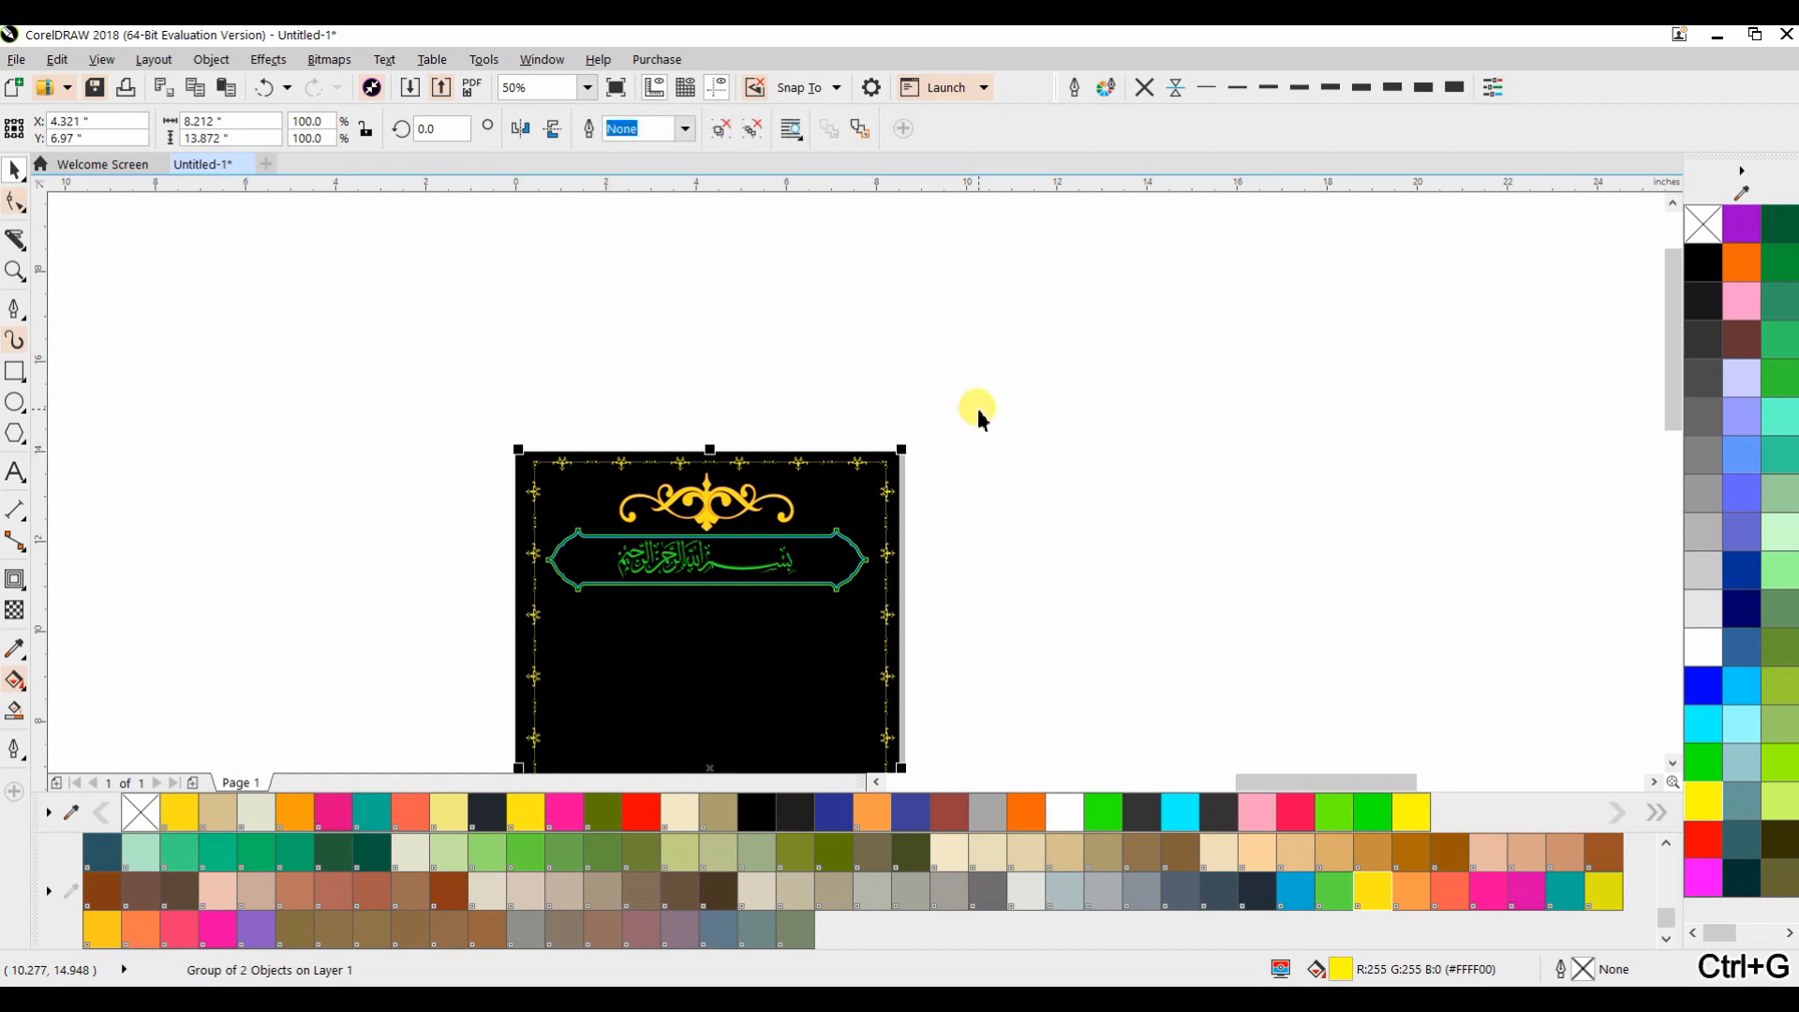
left_click(976, 408)
Look over the ornament collection and the sample page of bismillah calligraphy for artwork to reuse
scroll(977, 409, "down", 1)
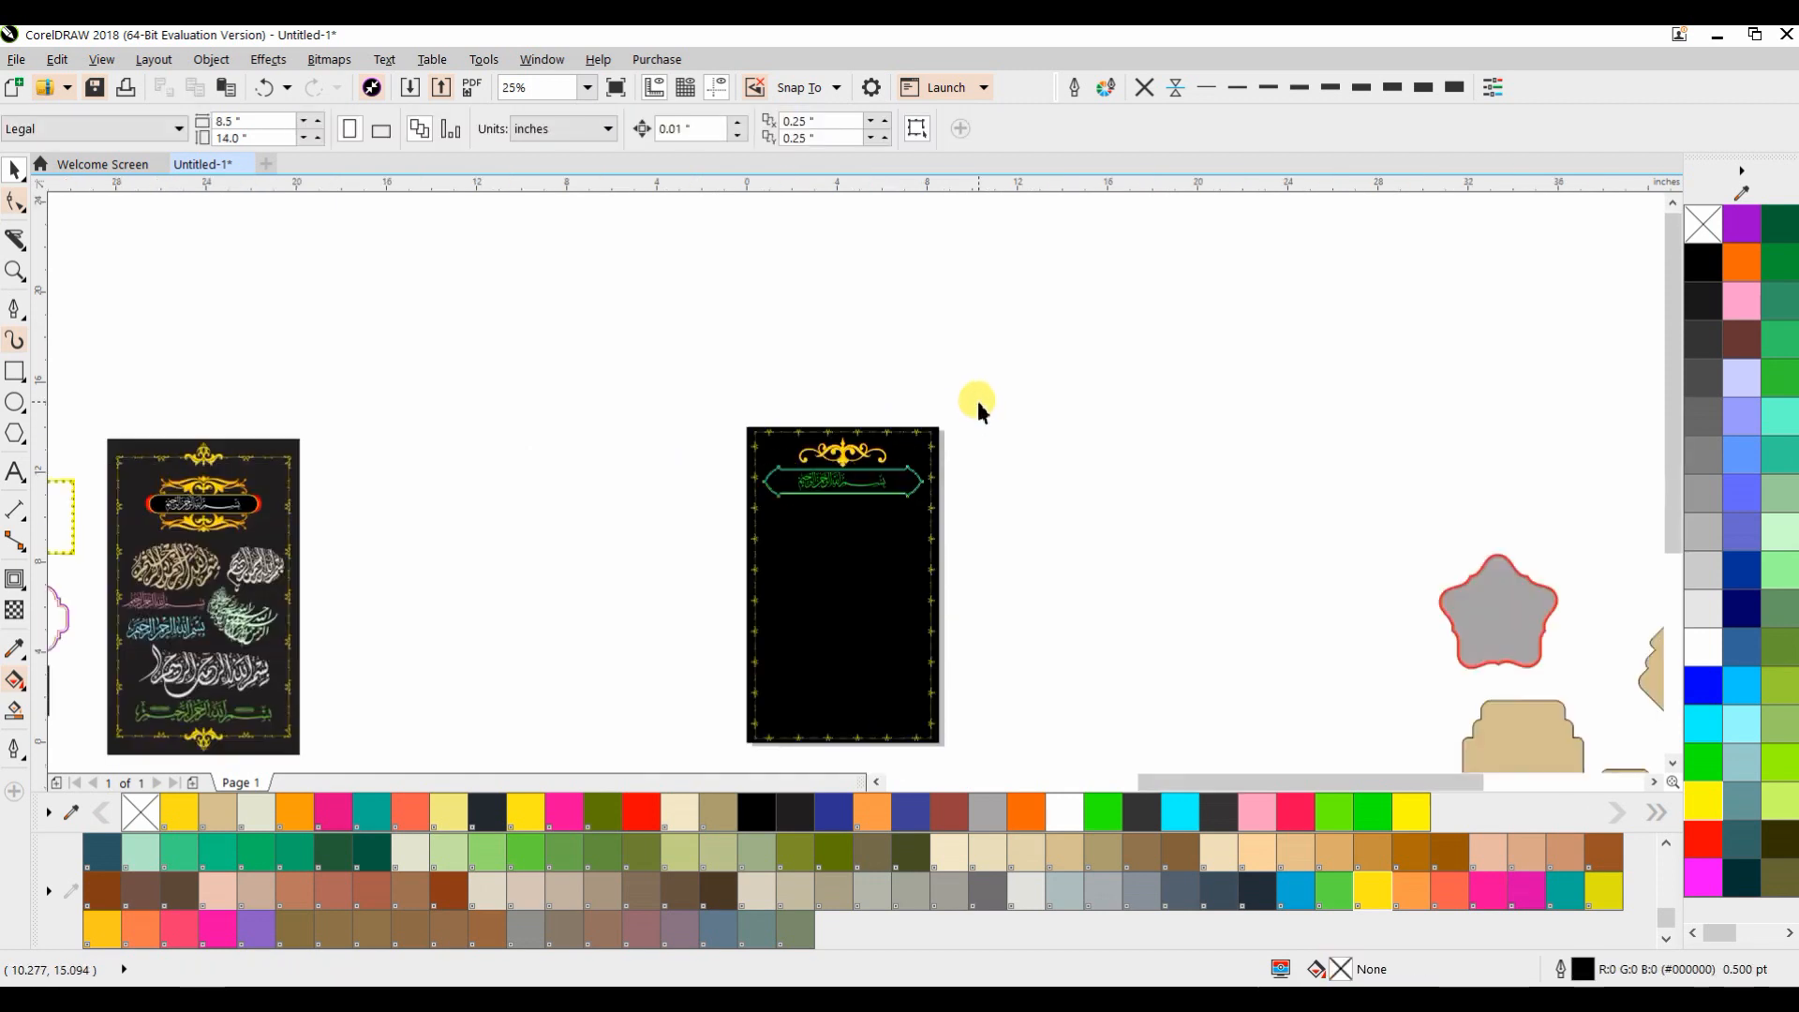
left_click_drag(977, 401, 815, 290)
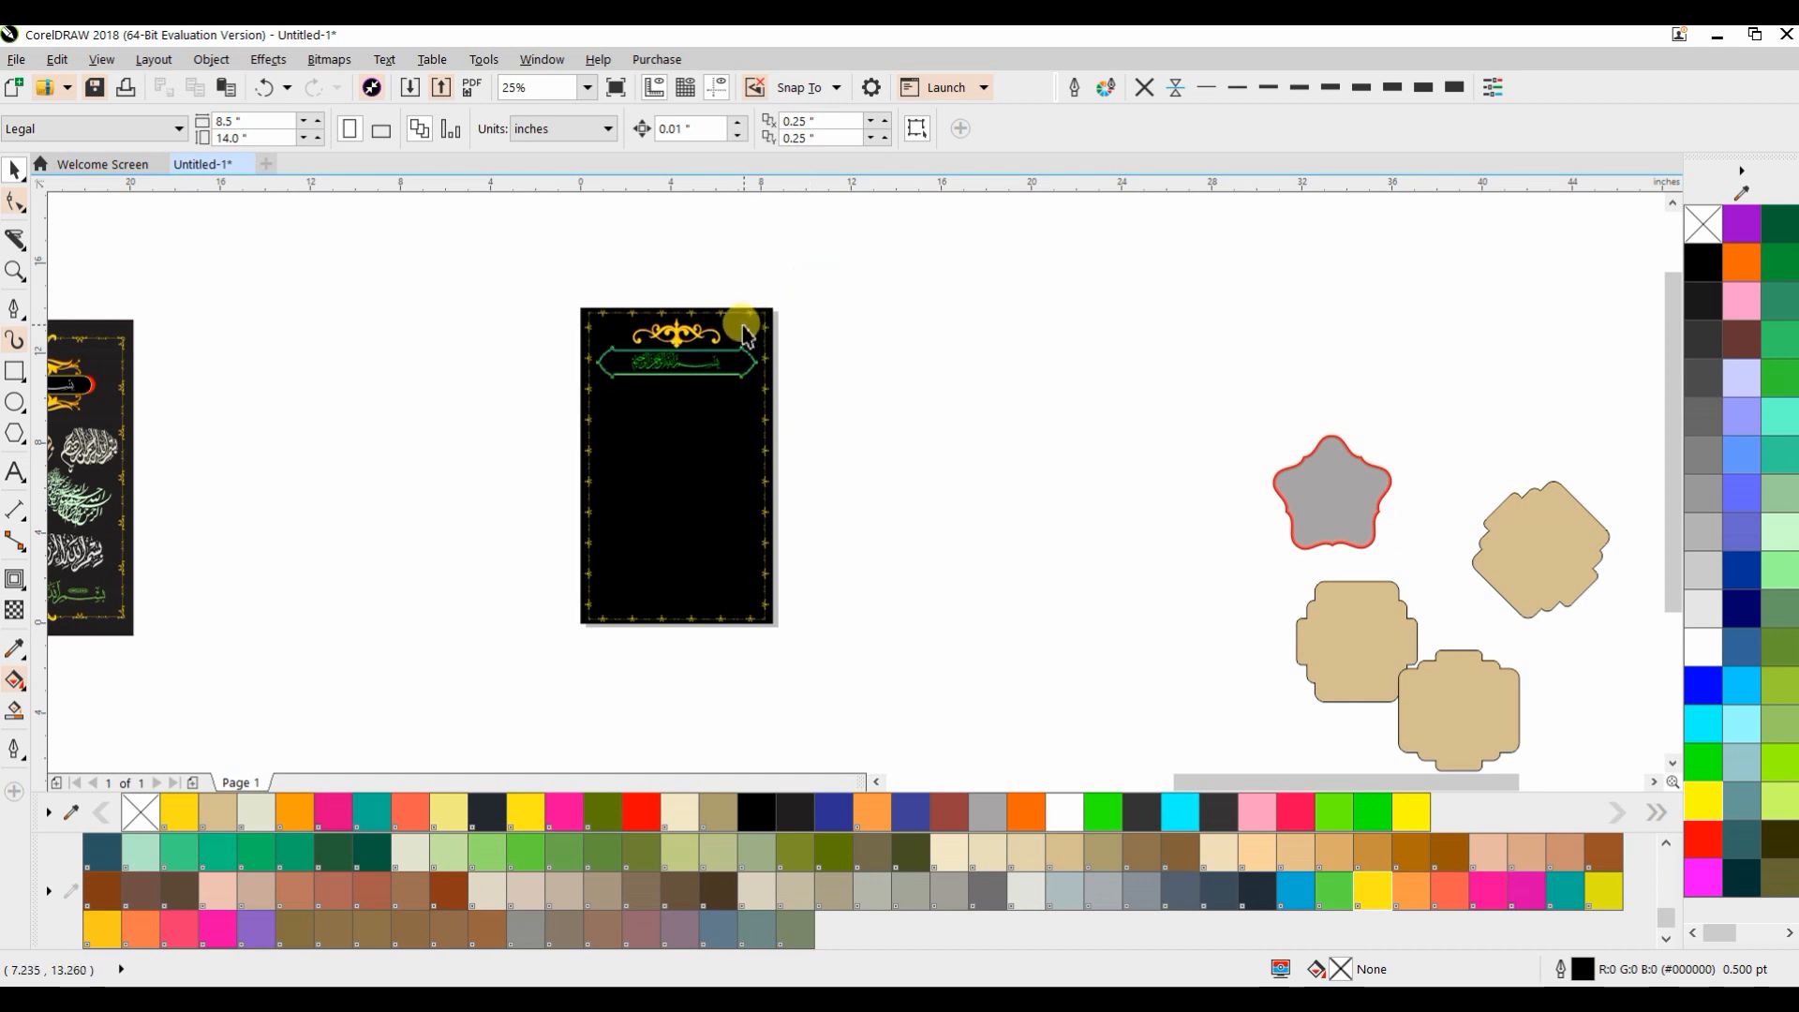
scroll(749, 434, "down", 1)
left_click_drag(702, 489, 1092, 452)
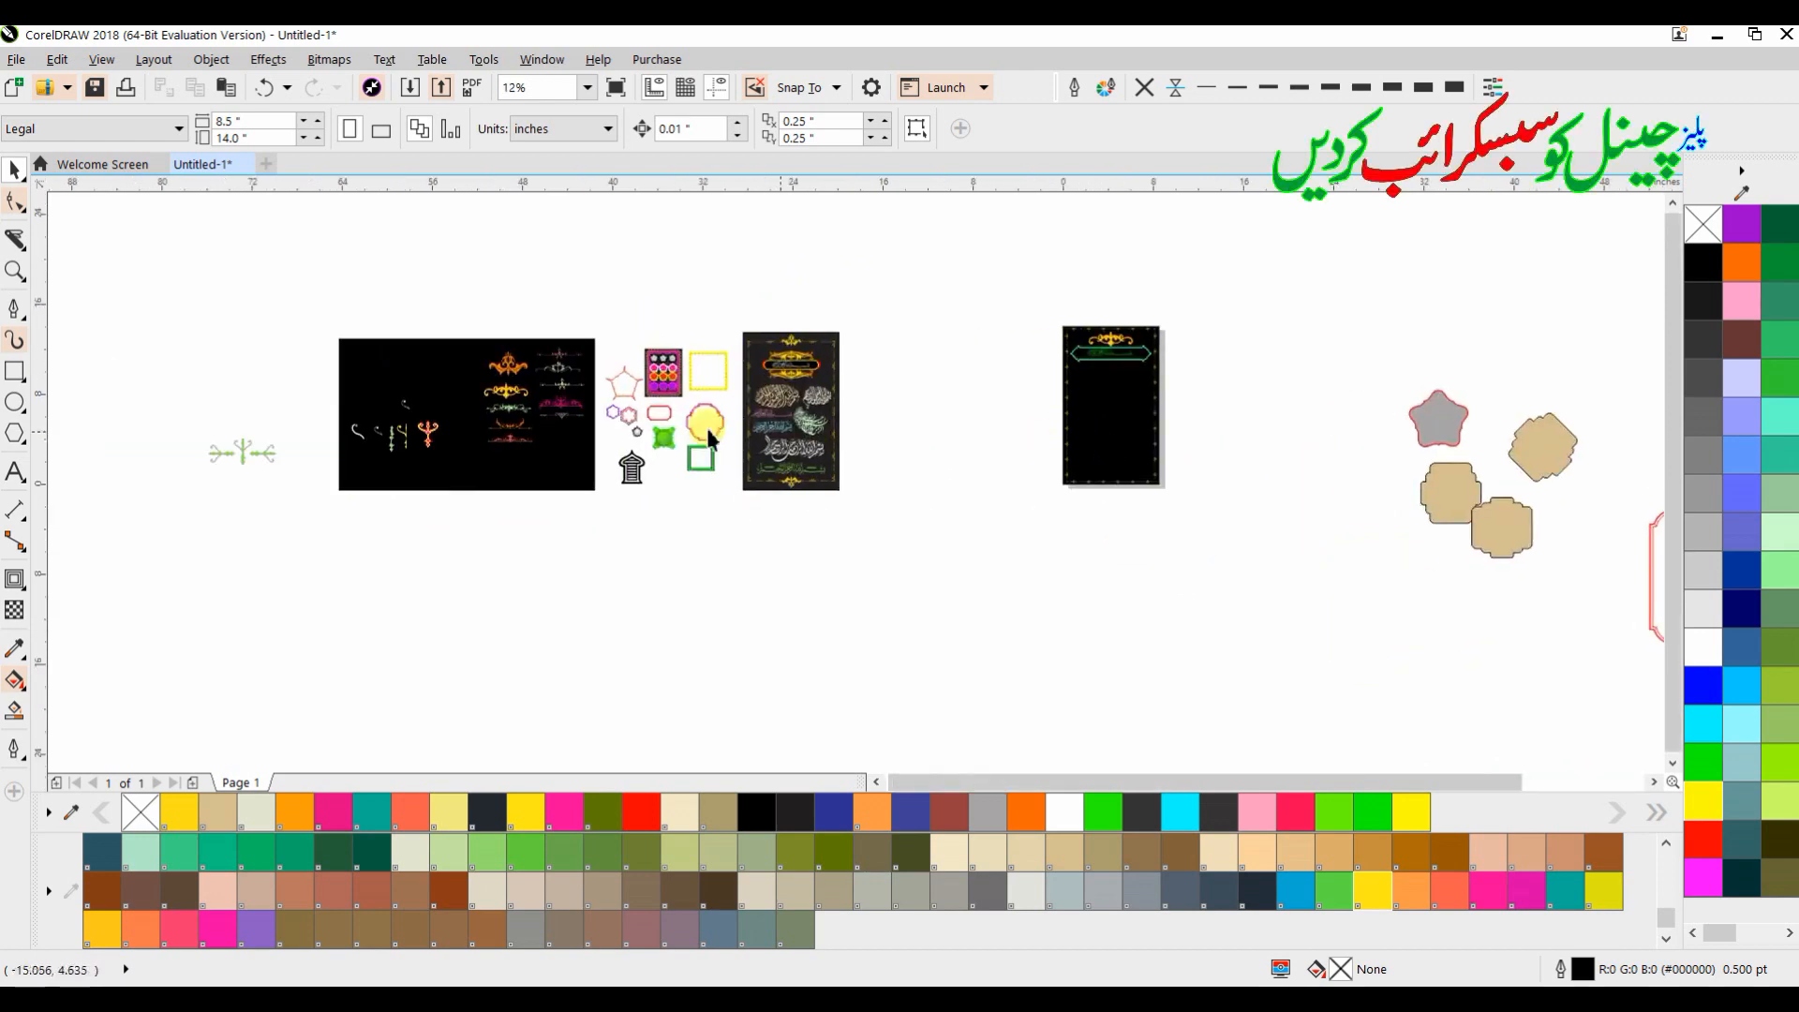
scroll(520, 427, "up", 3)
scroll(499, 337, "down", 2)
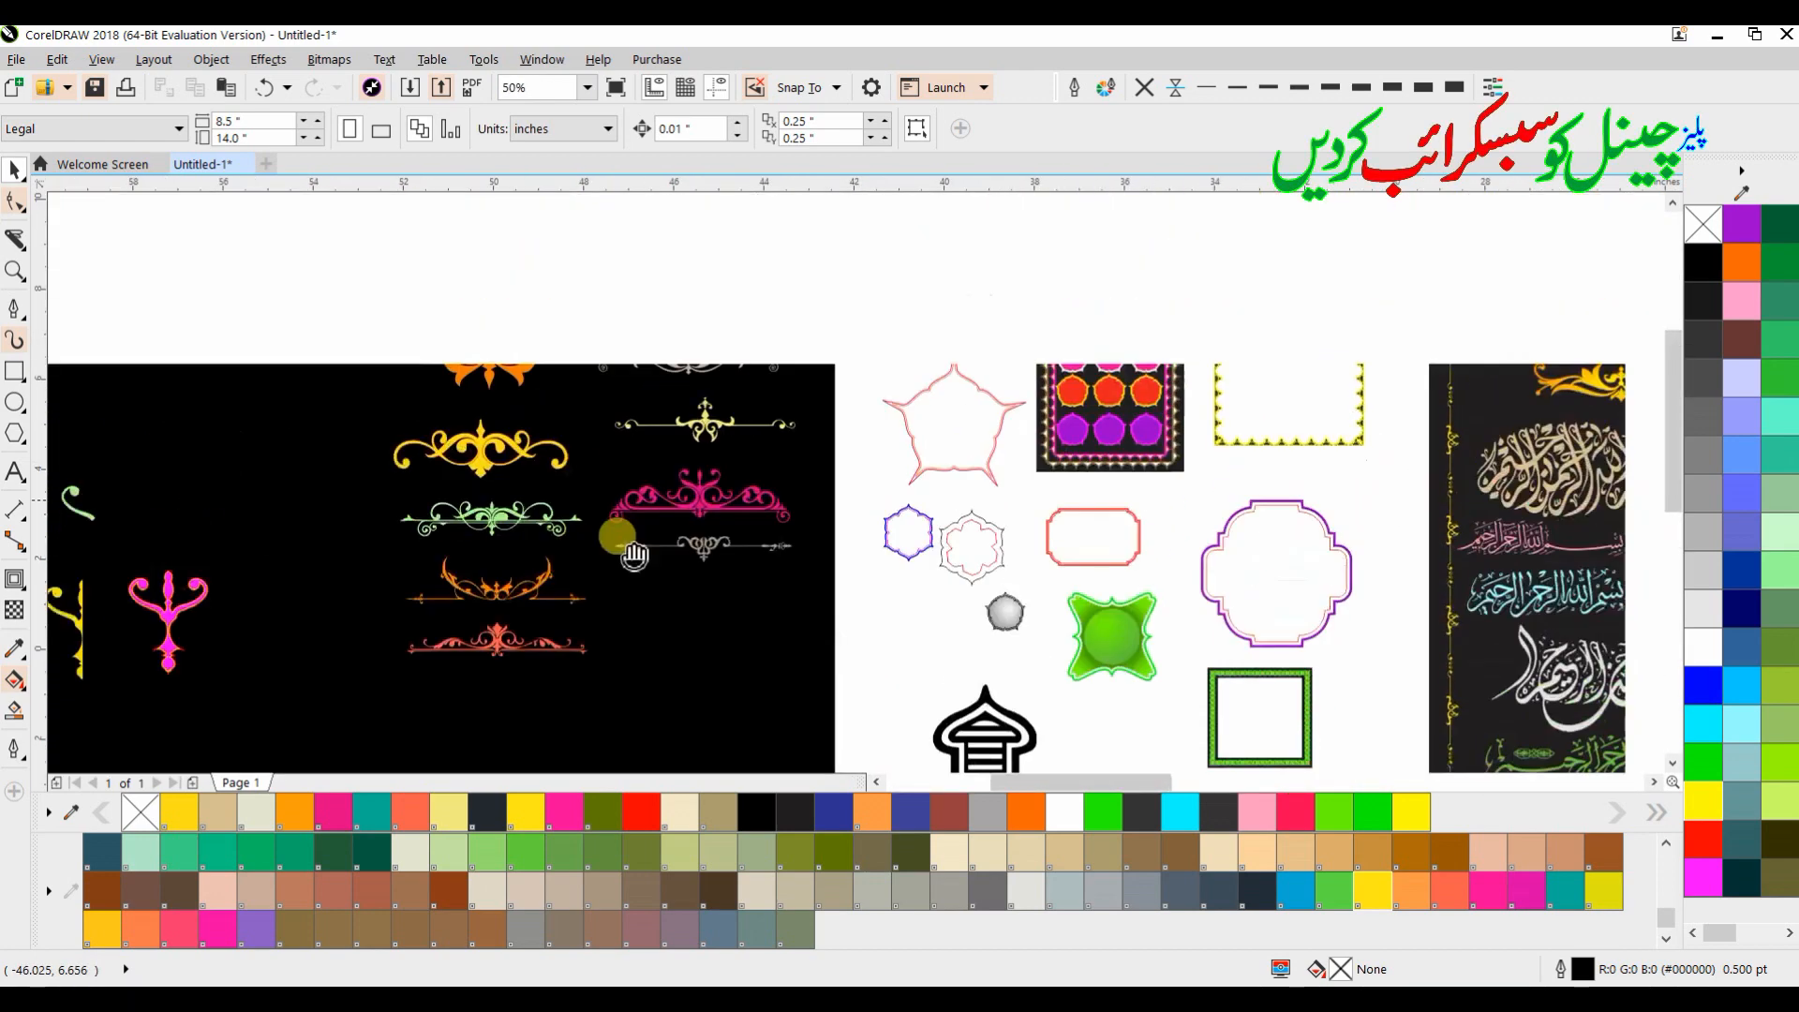
scroll(623, 530, "up", 1)
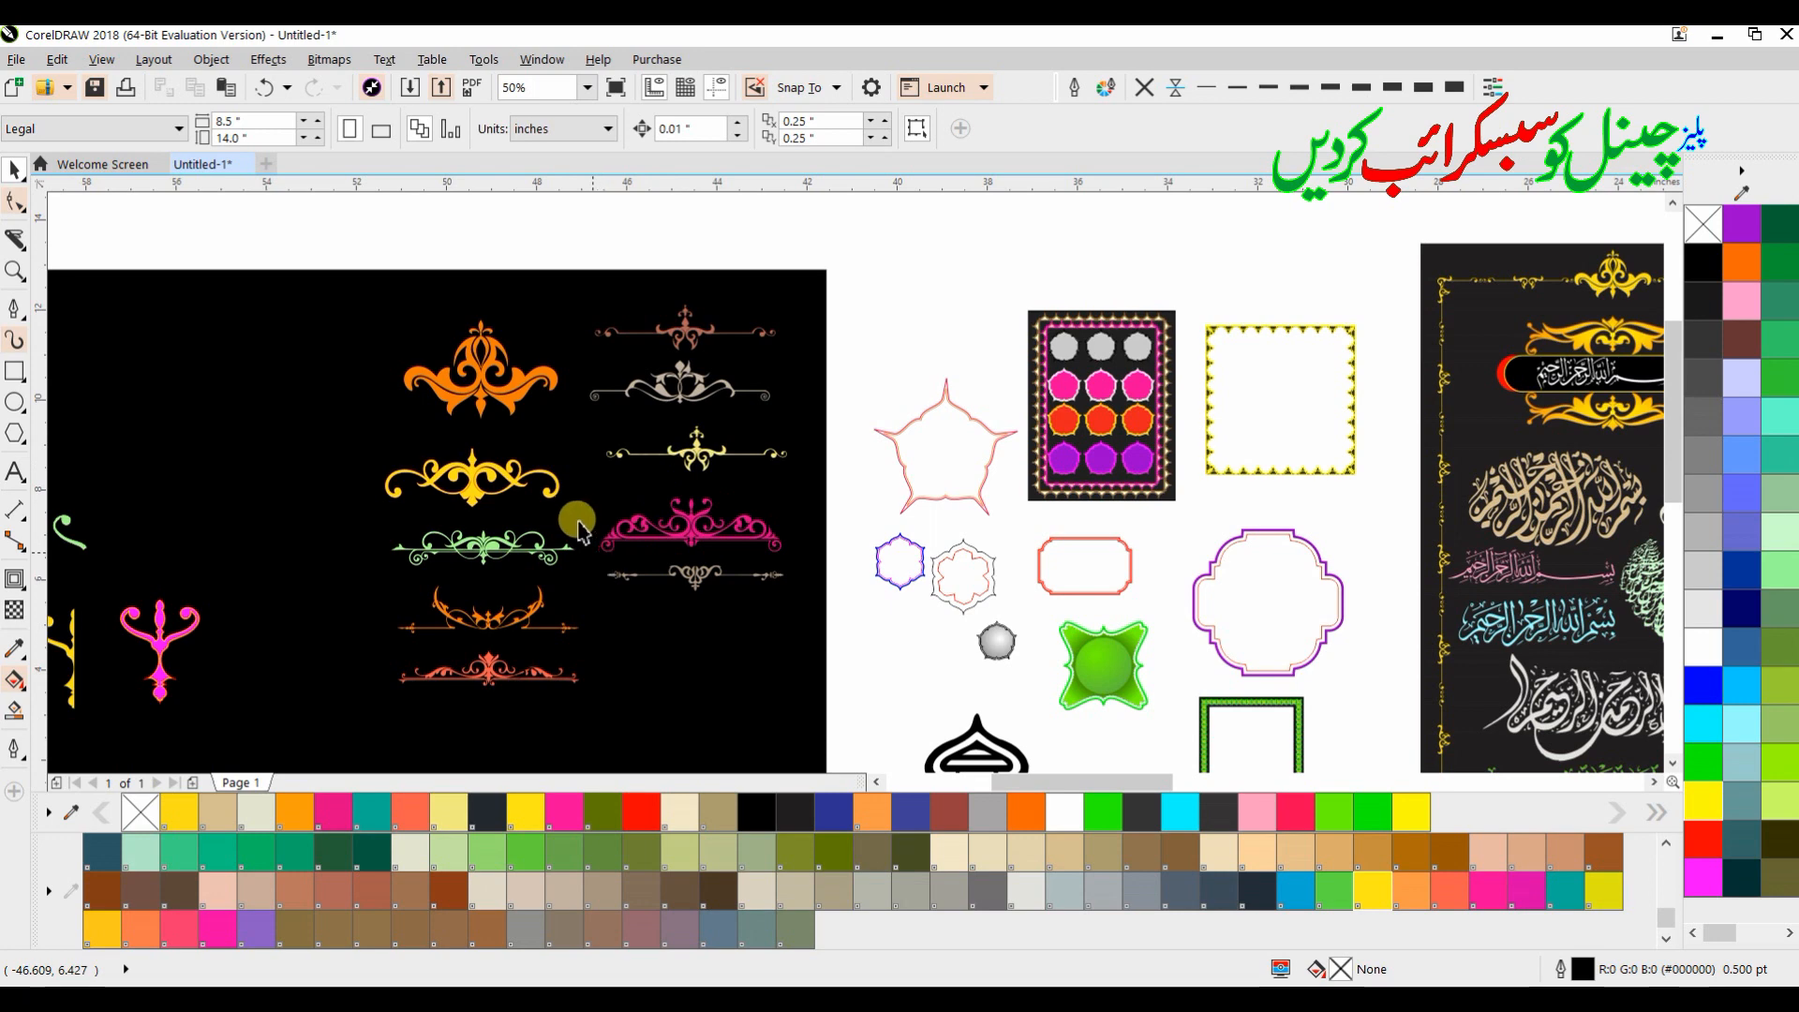
left_click(703, 576)
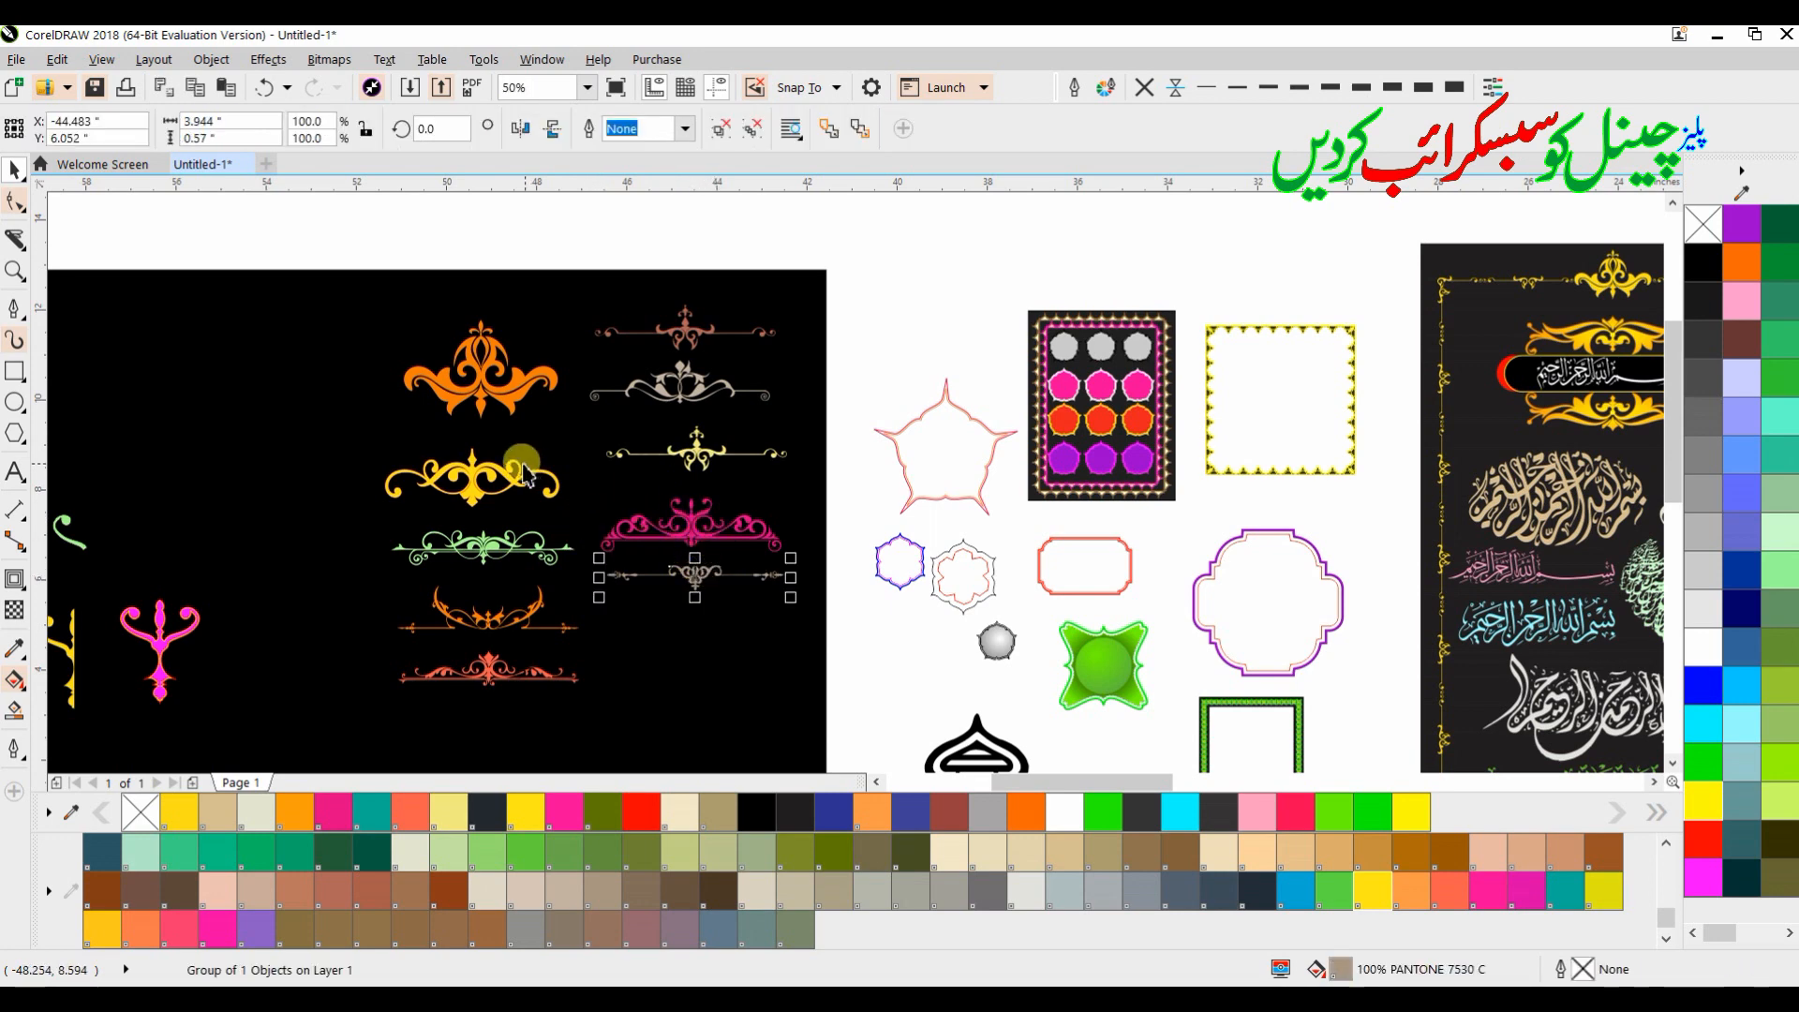
scroll(515, 480, "down", 2)
scroll(1030, 388, "right", 7)
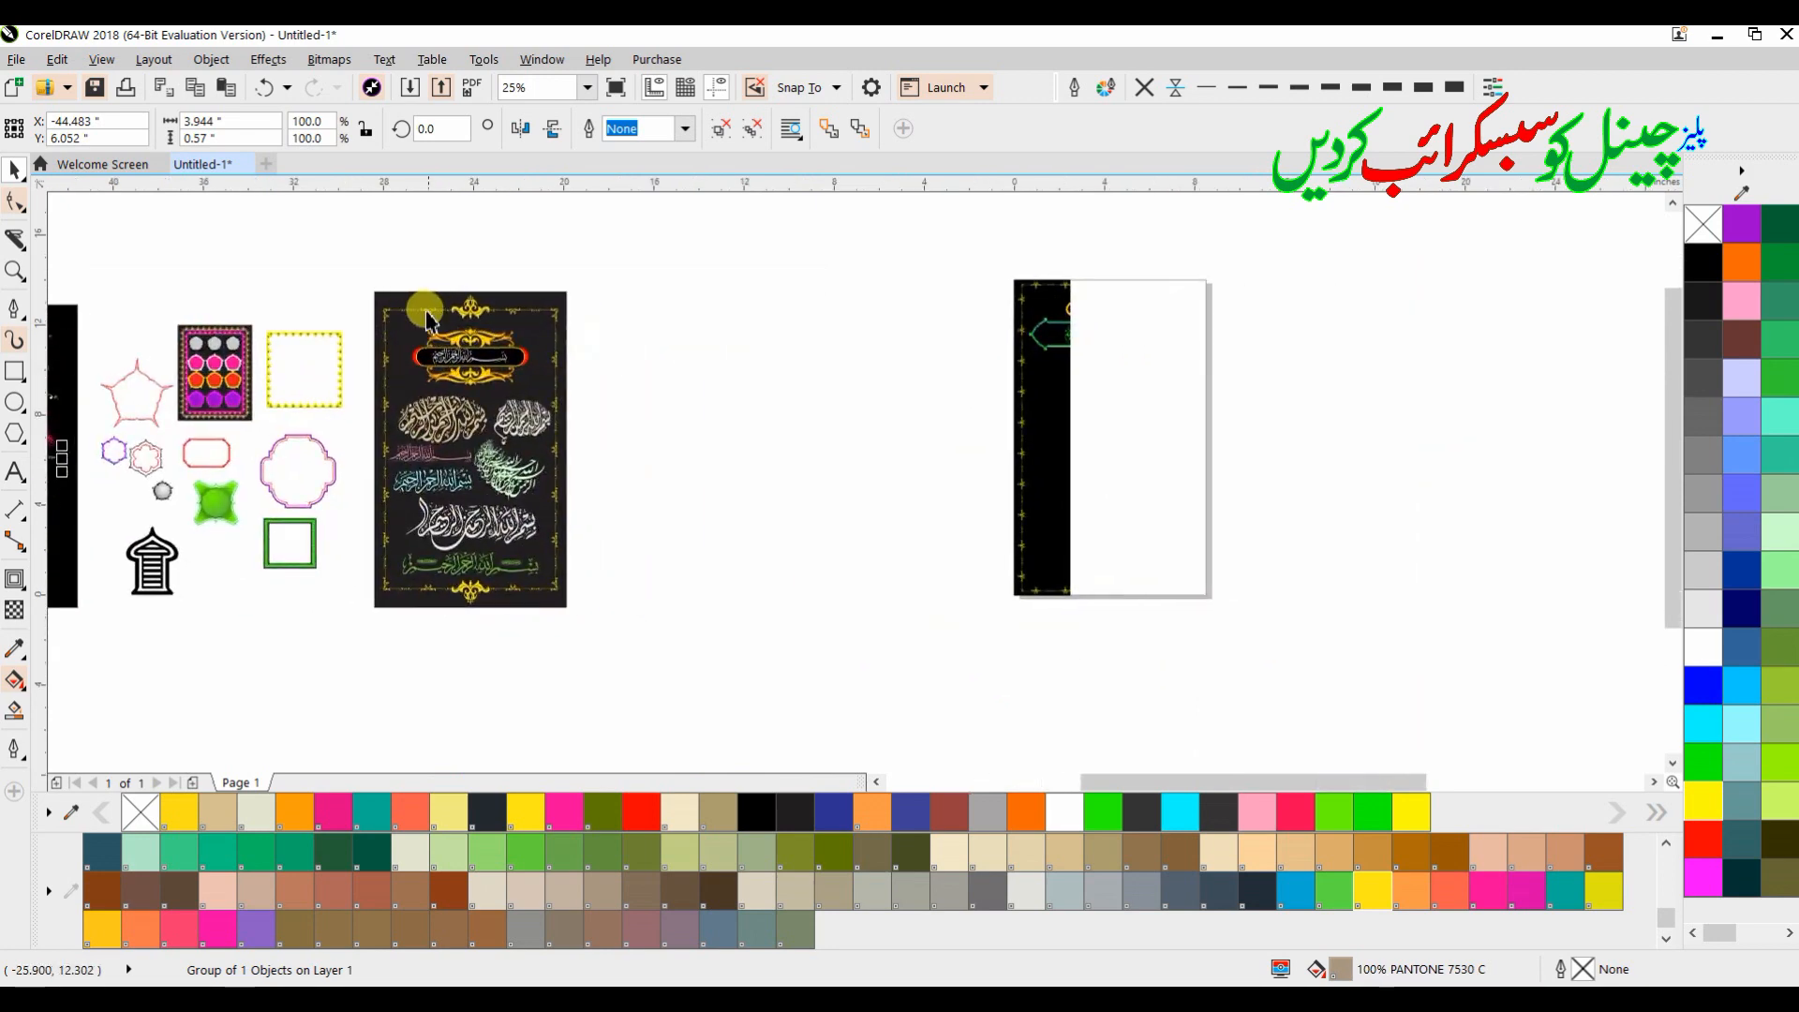
scroll(400, 377, "up", 2)
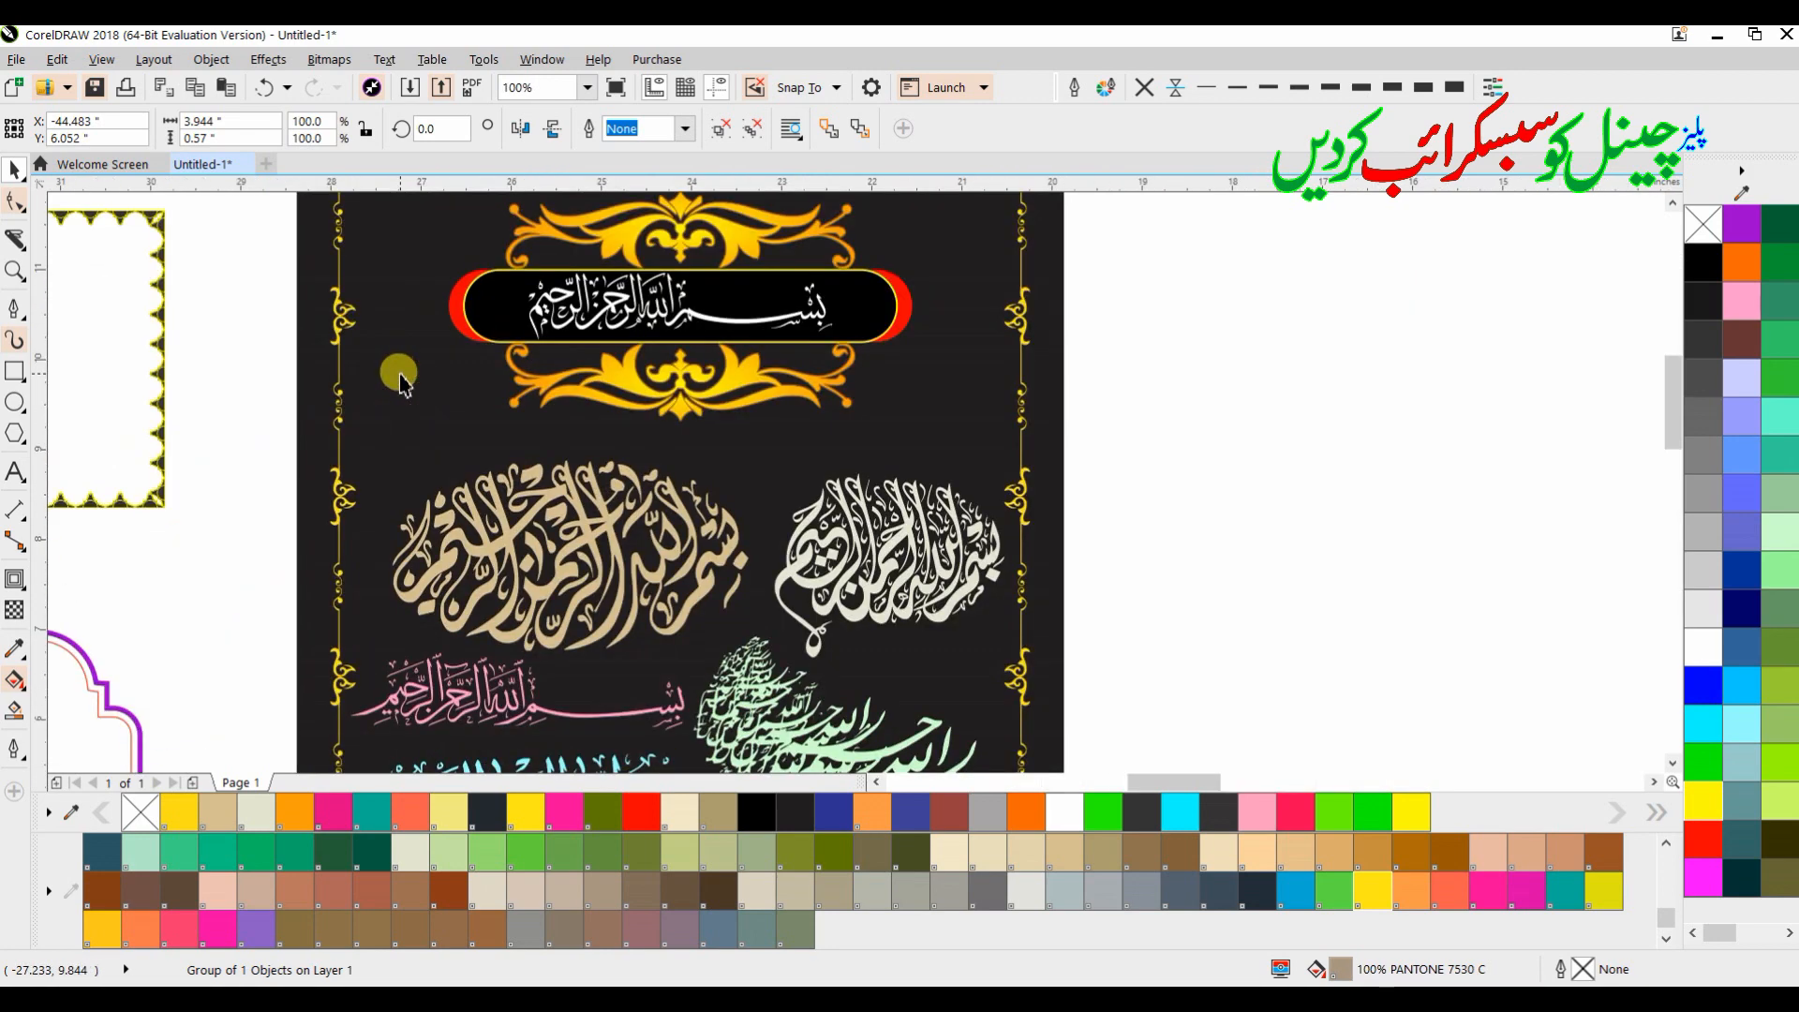
Copy the oval tan and the long white bismillah calligraphy from the sample page onto the black page, tan above white
scroll(581, 403, "down", 1)
scroll(656, 516, "right", 4)
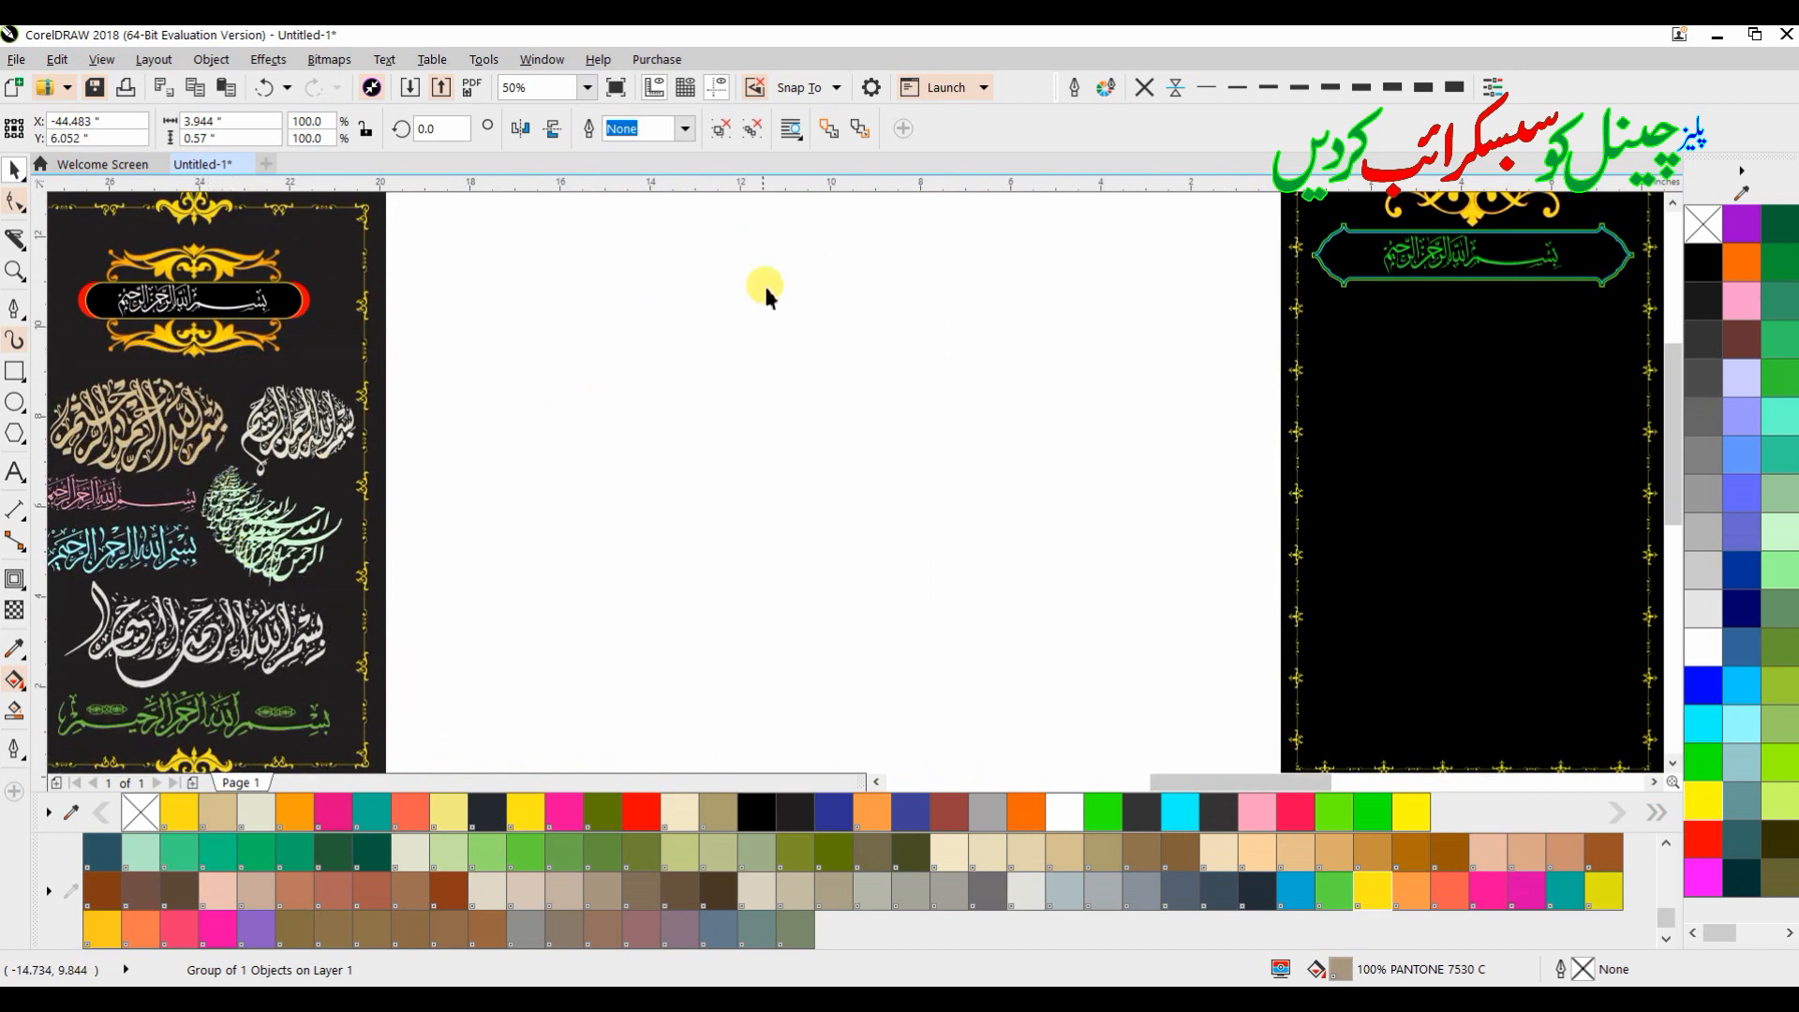
left_click_drag(152, 403, 1460, 394)
left_click(248, 656)
left_click_drag(248, 656, 1506, 614)
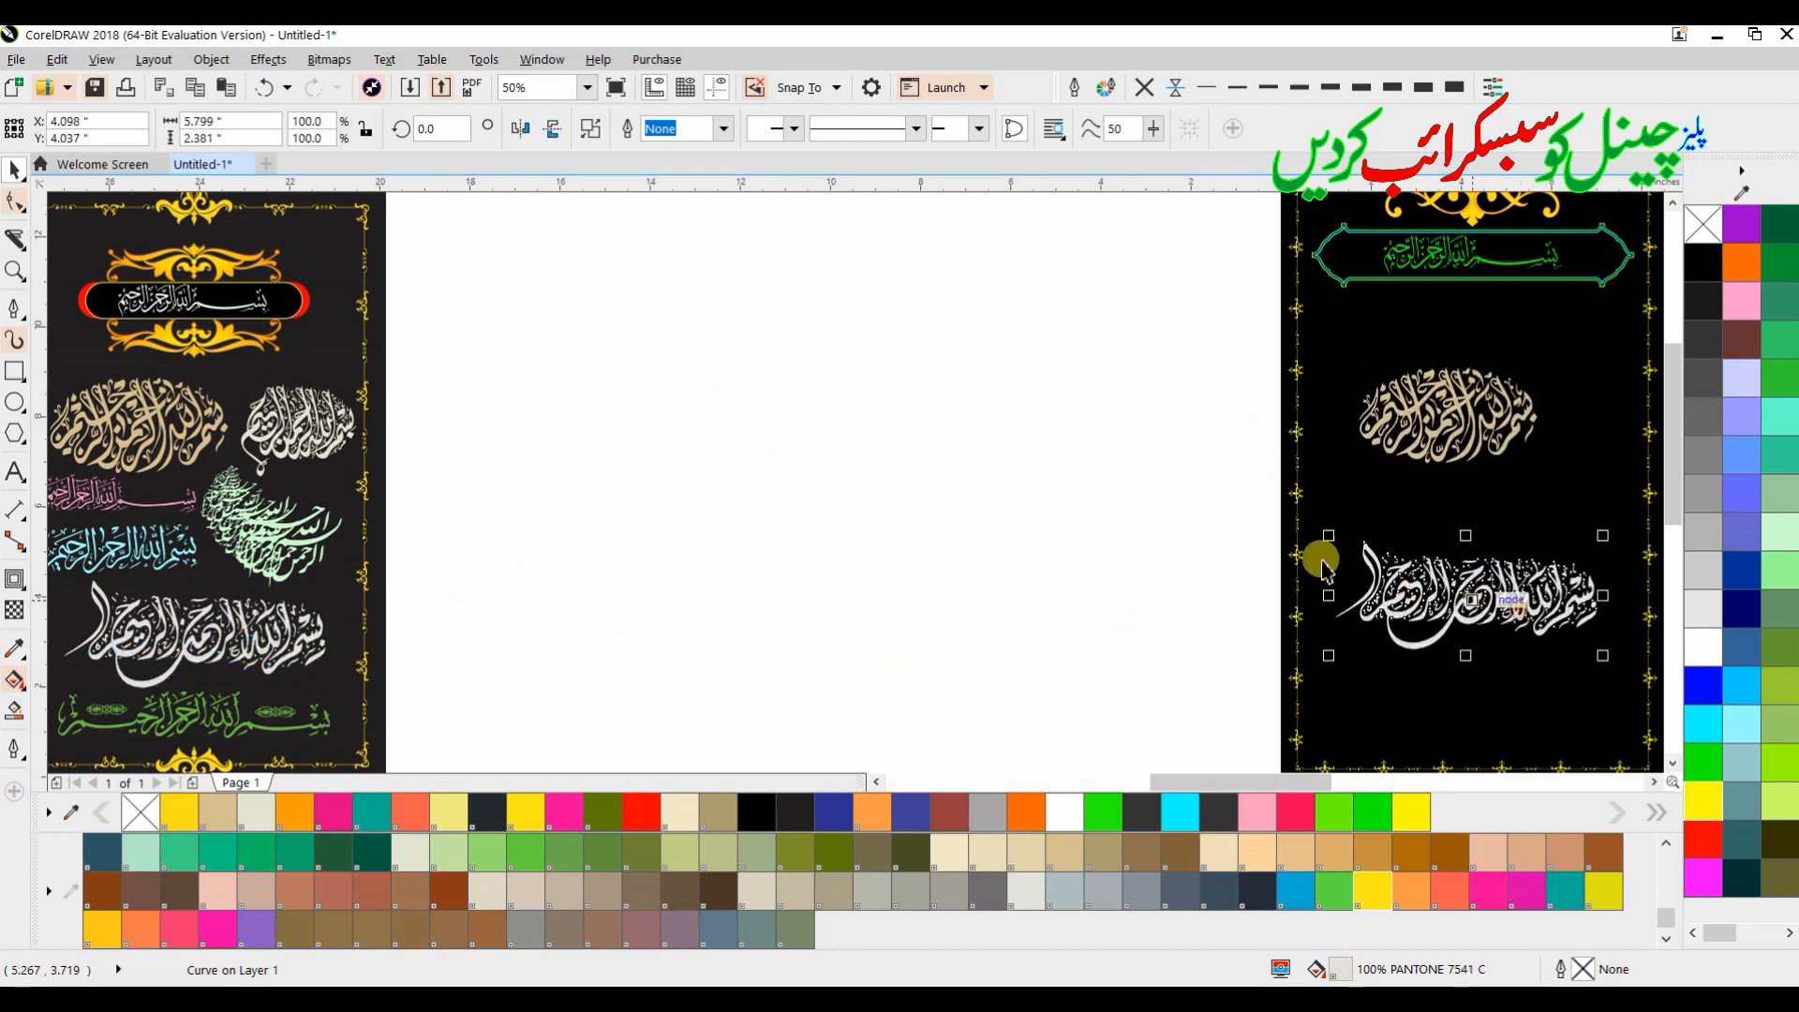
Enlarge the tan calligraphy to about 6.96 x 3.73 in and center it horizontally on the page
scroll(481, 474, "right", 4)
left_click(656, 365)
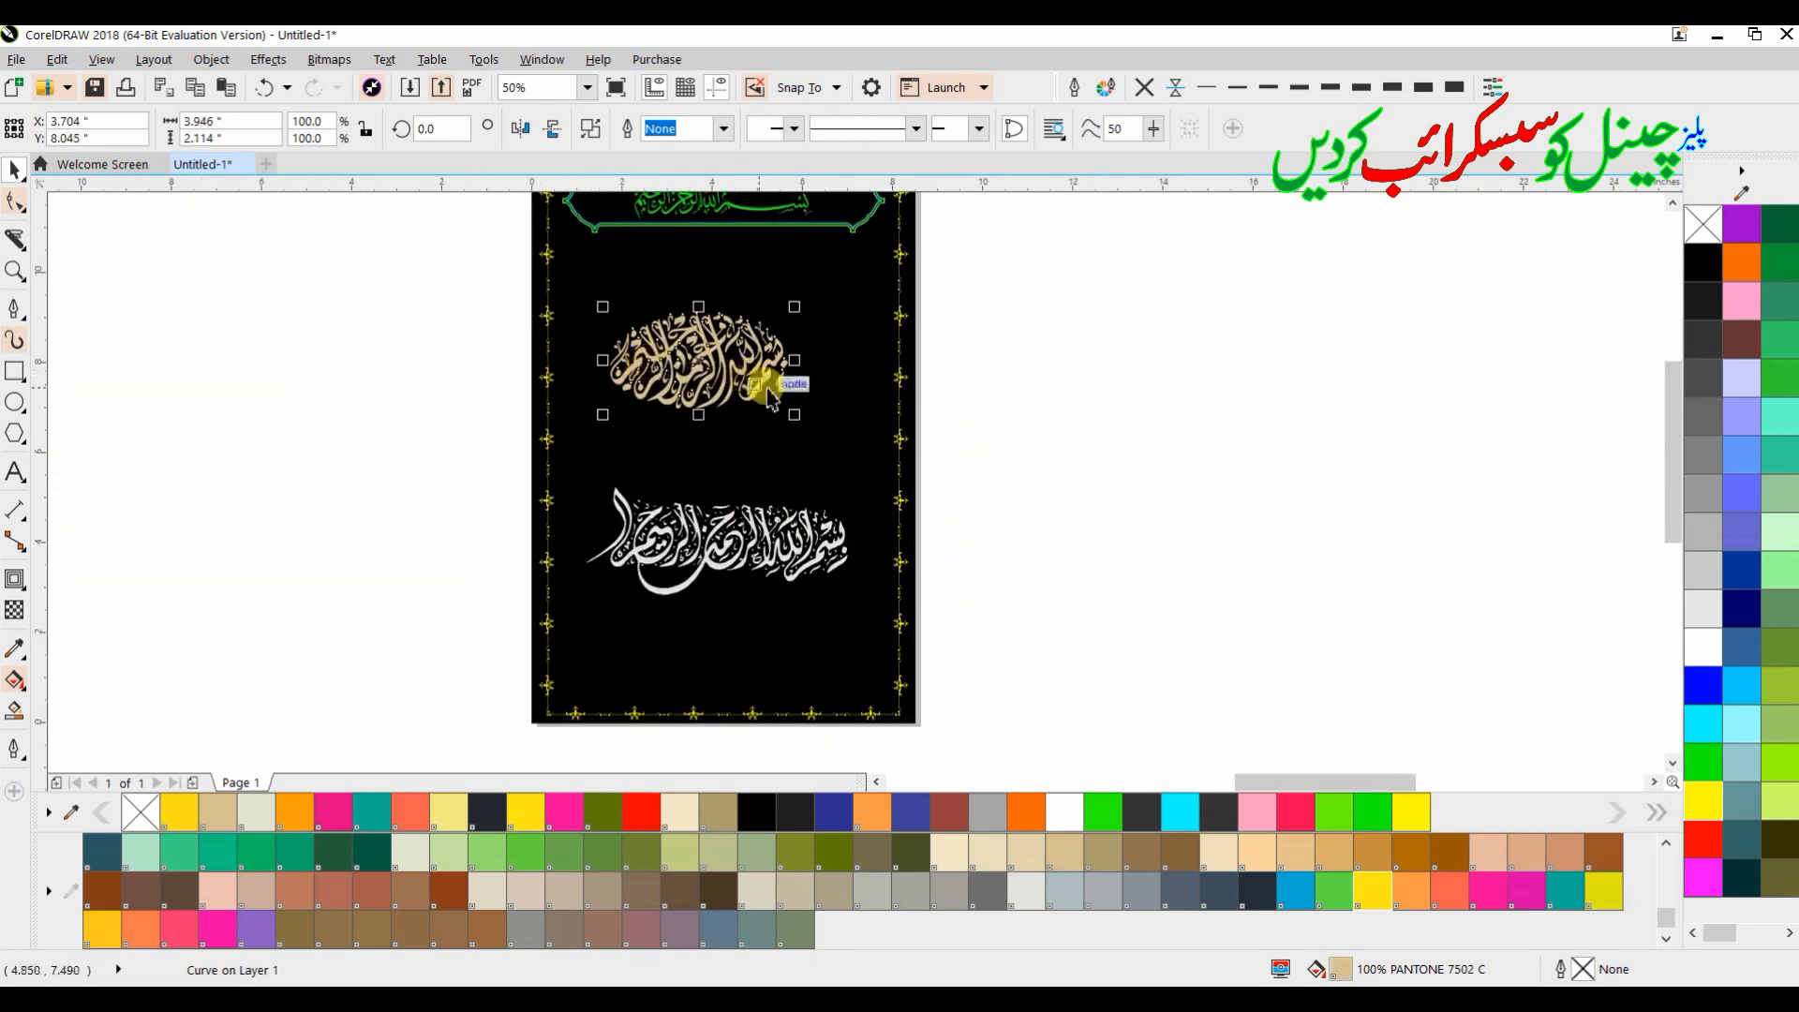
left_click_drag(793, 415, 851, 474)
left_click(860, 473, "shift")
key("c")
left_click(1018, 455)
Enlarge the white calligraphy to about 6.96 x 2.86 in and center it horizontally on the page
left_click(815, 536)
left_click_drag(855, 602, 890, 623)
left_click(790, 642, "shift")
key("c")
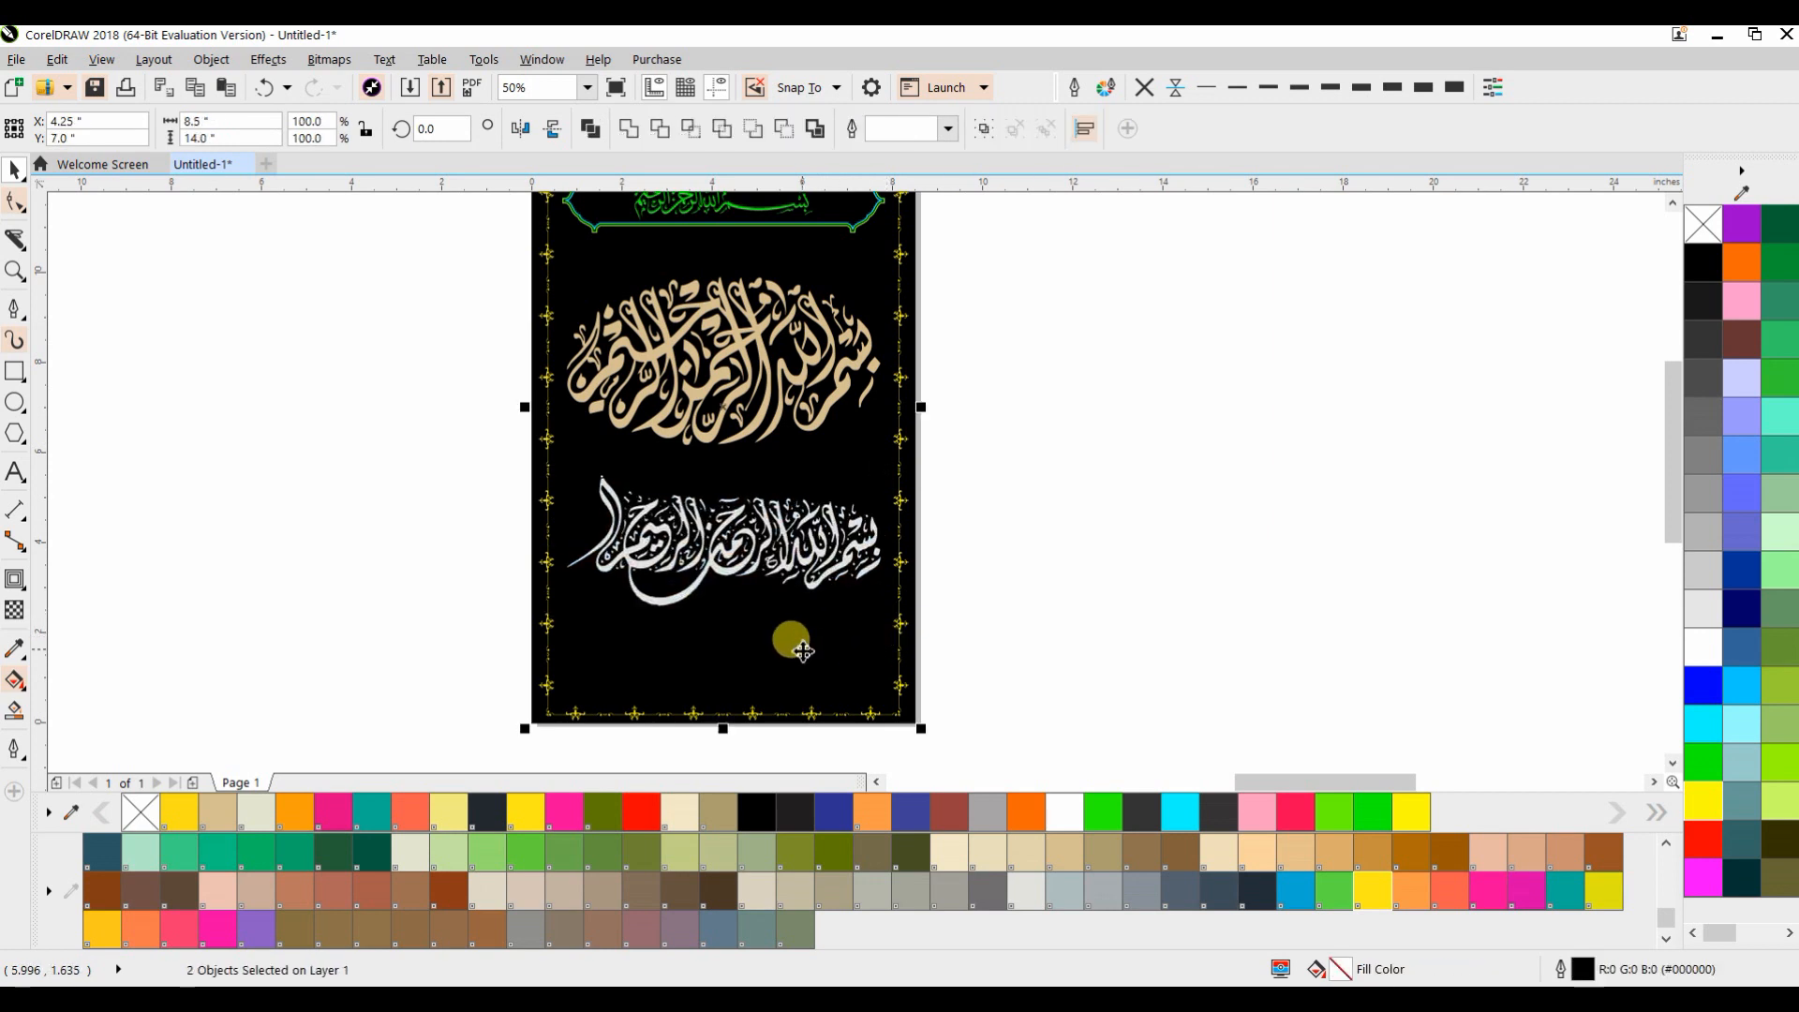
left_click(1093, 569)
Spread the two calligraphies apart, moving the white one down to about Y 2.256 in and the tan one up to about Y 8.463 in
left_click_drag(720, 521, 719, 601)
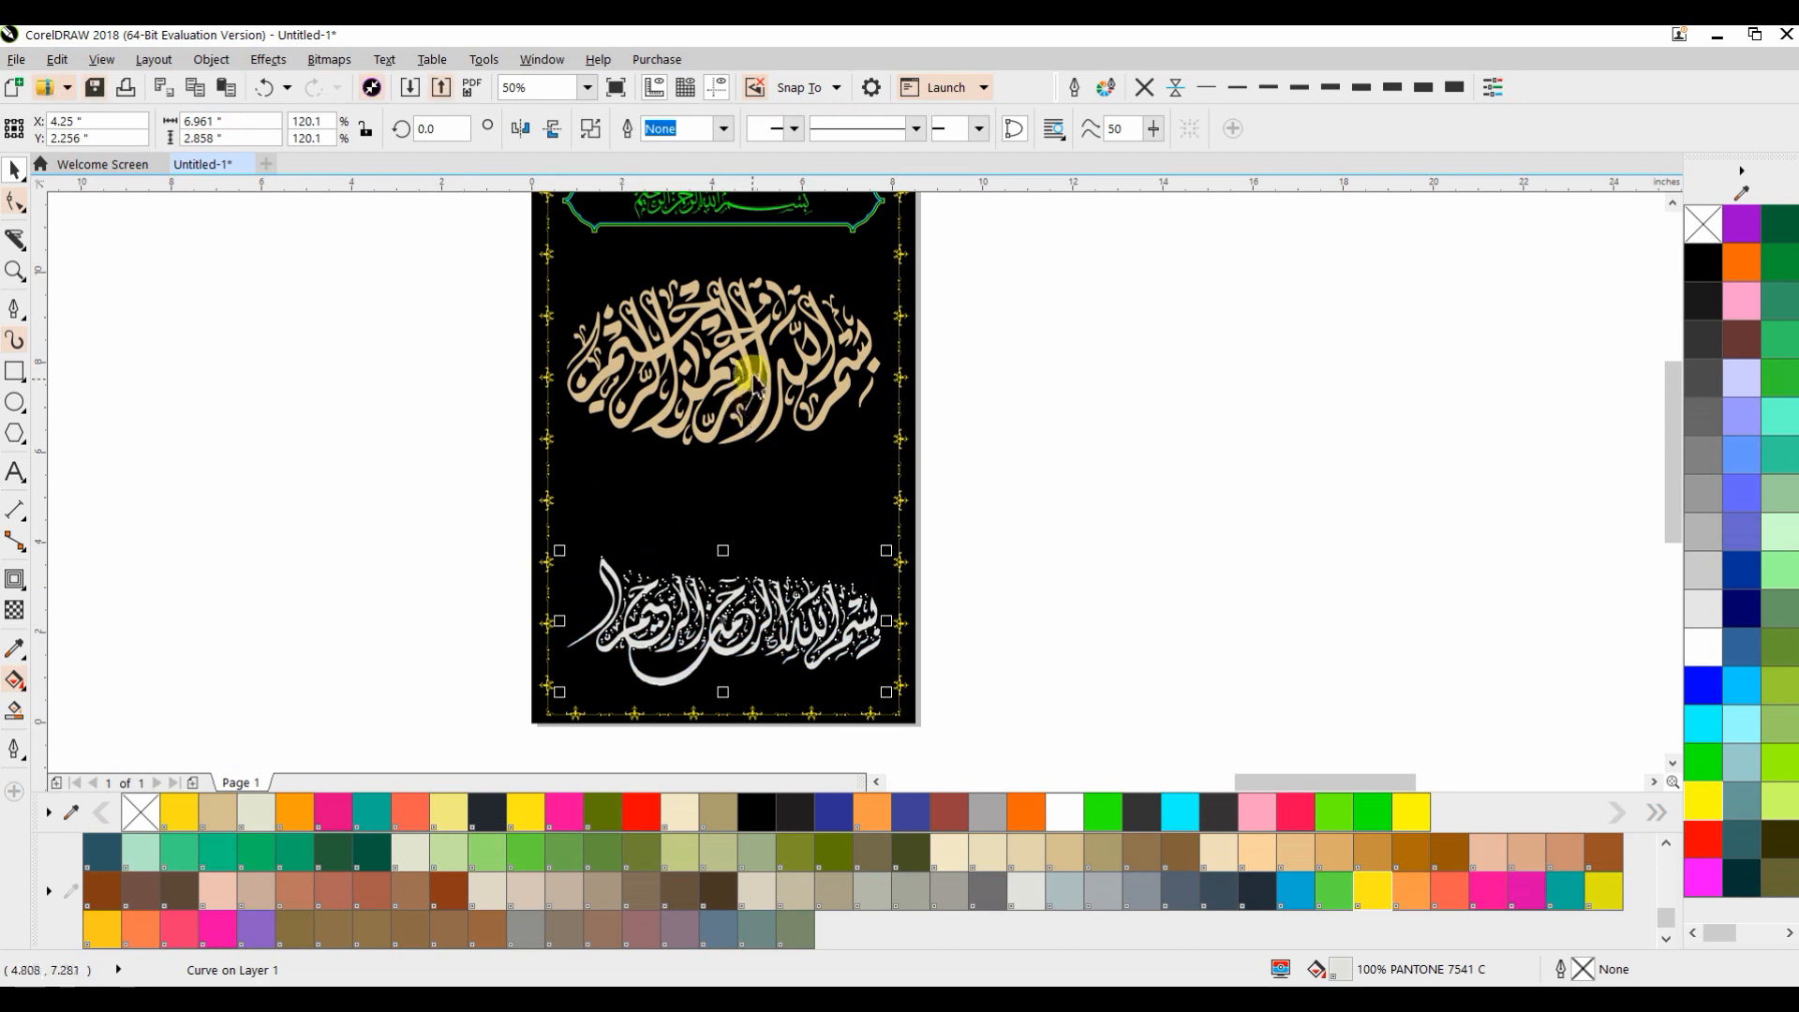
left_click_drag(757, 382, 757, 365)
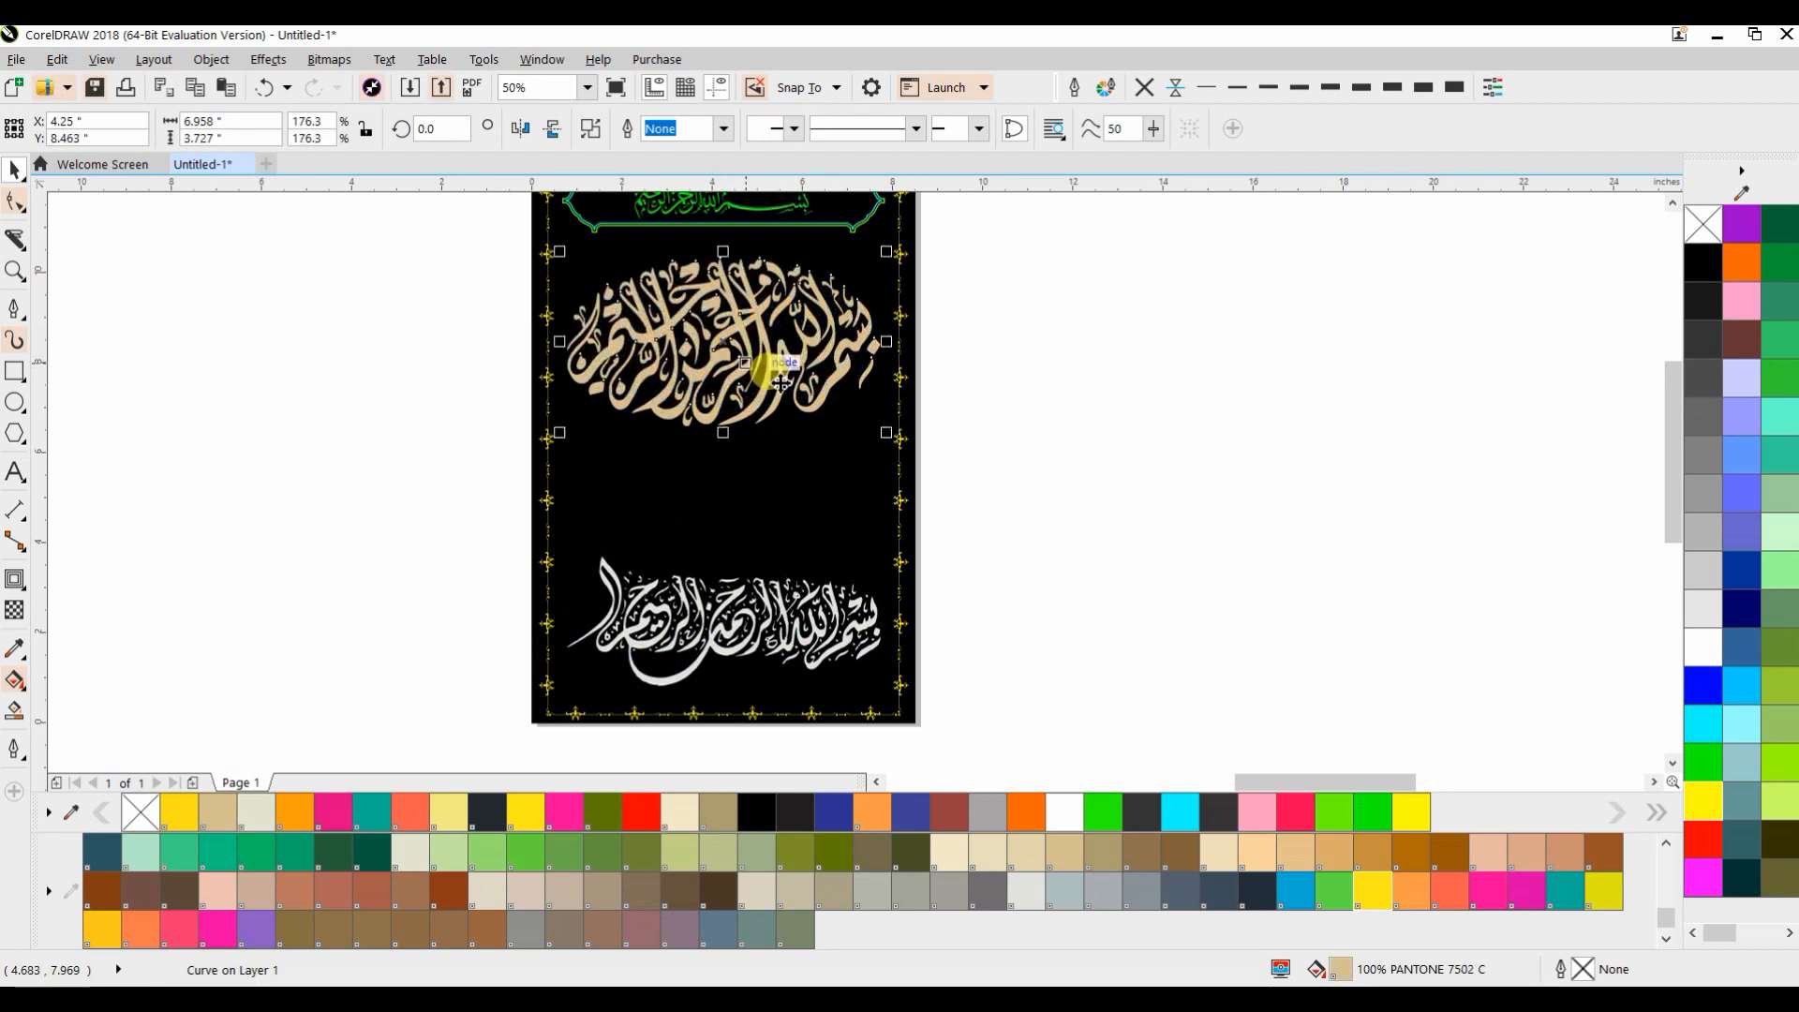
Recolor the upper calligraphy bright green and the lower calligraphy yellow
left_click(1102, 811)
left_click(783, 622)
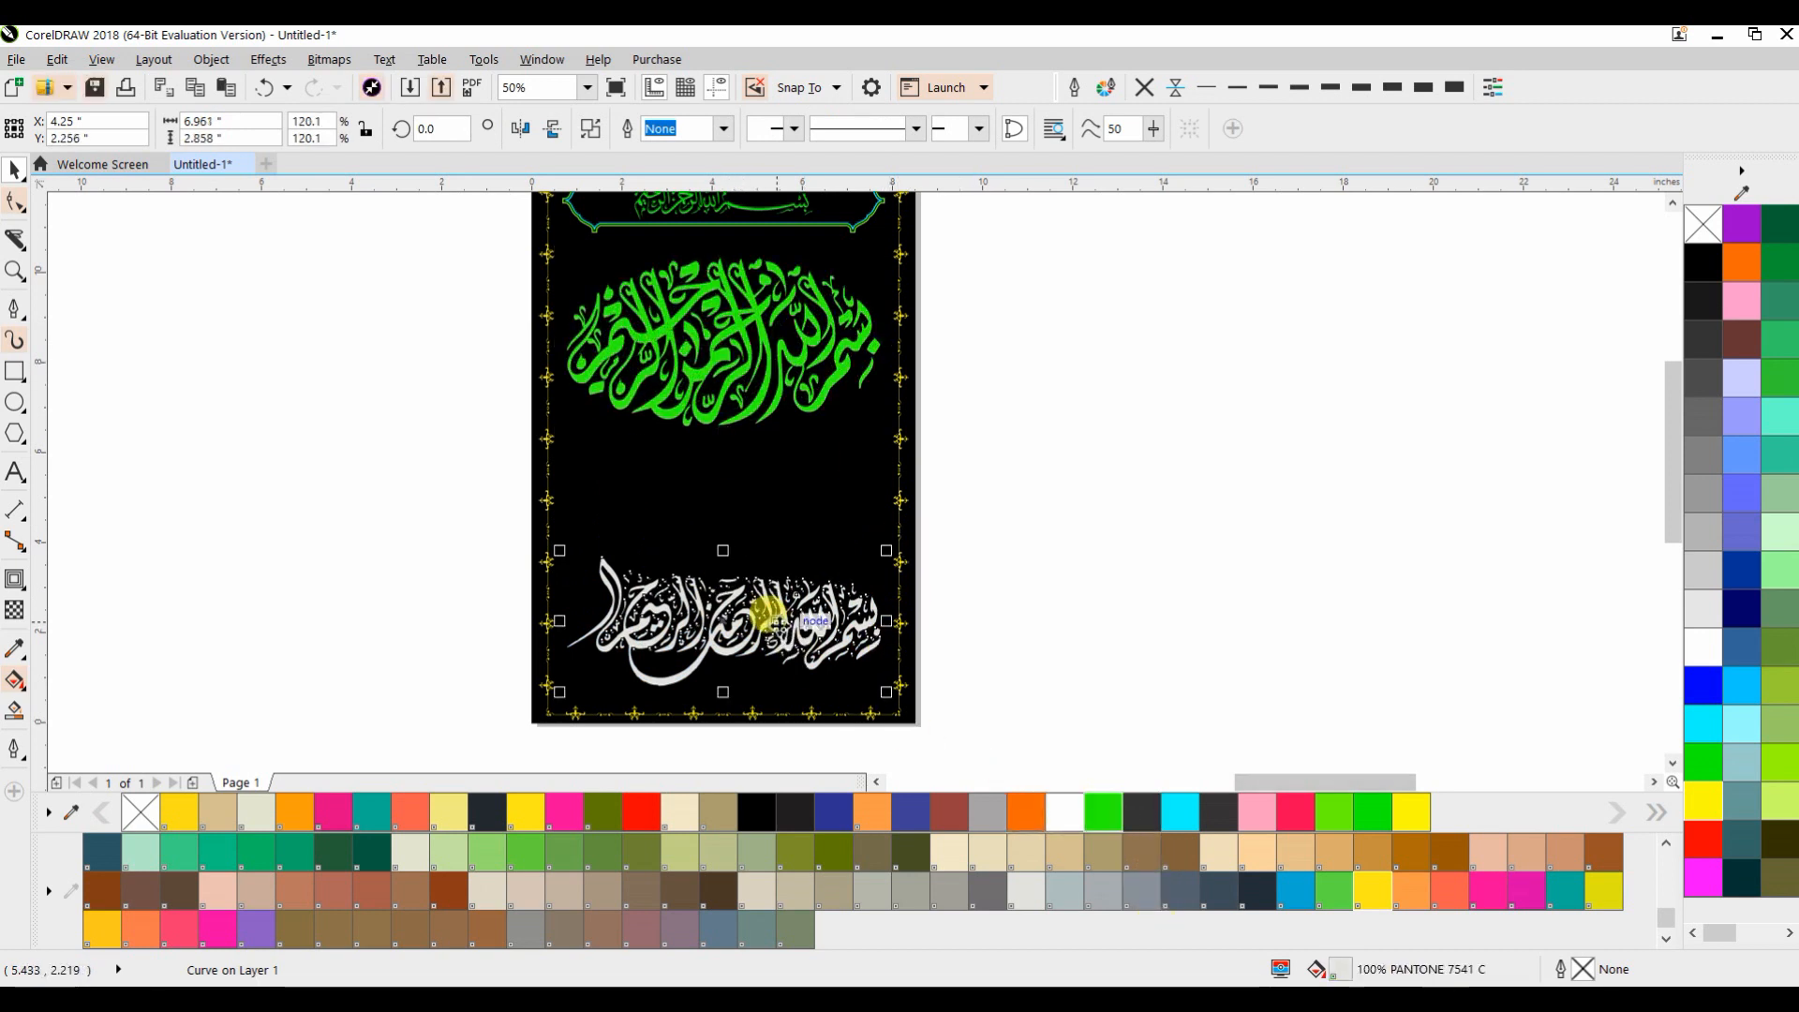
left_click(1410, 812)
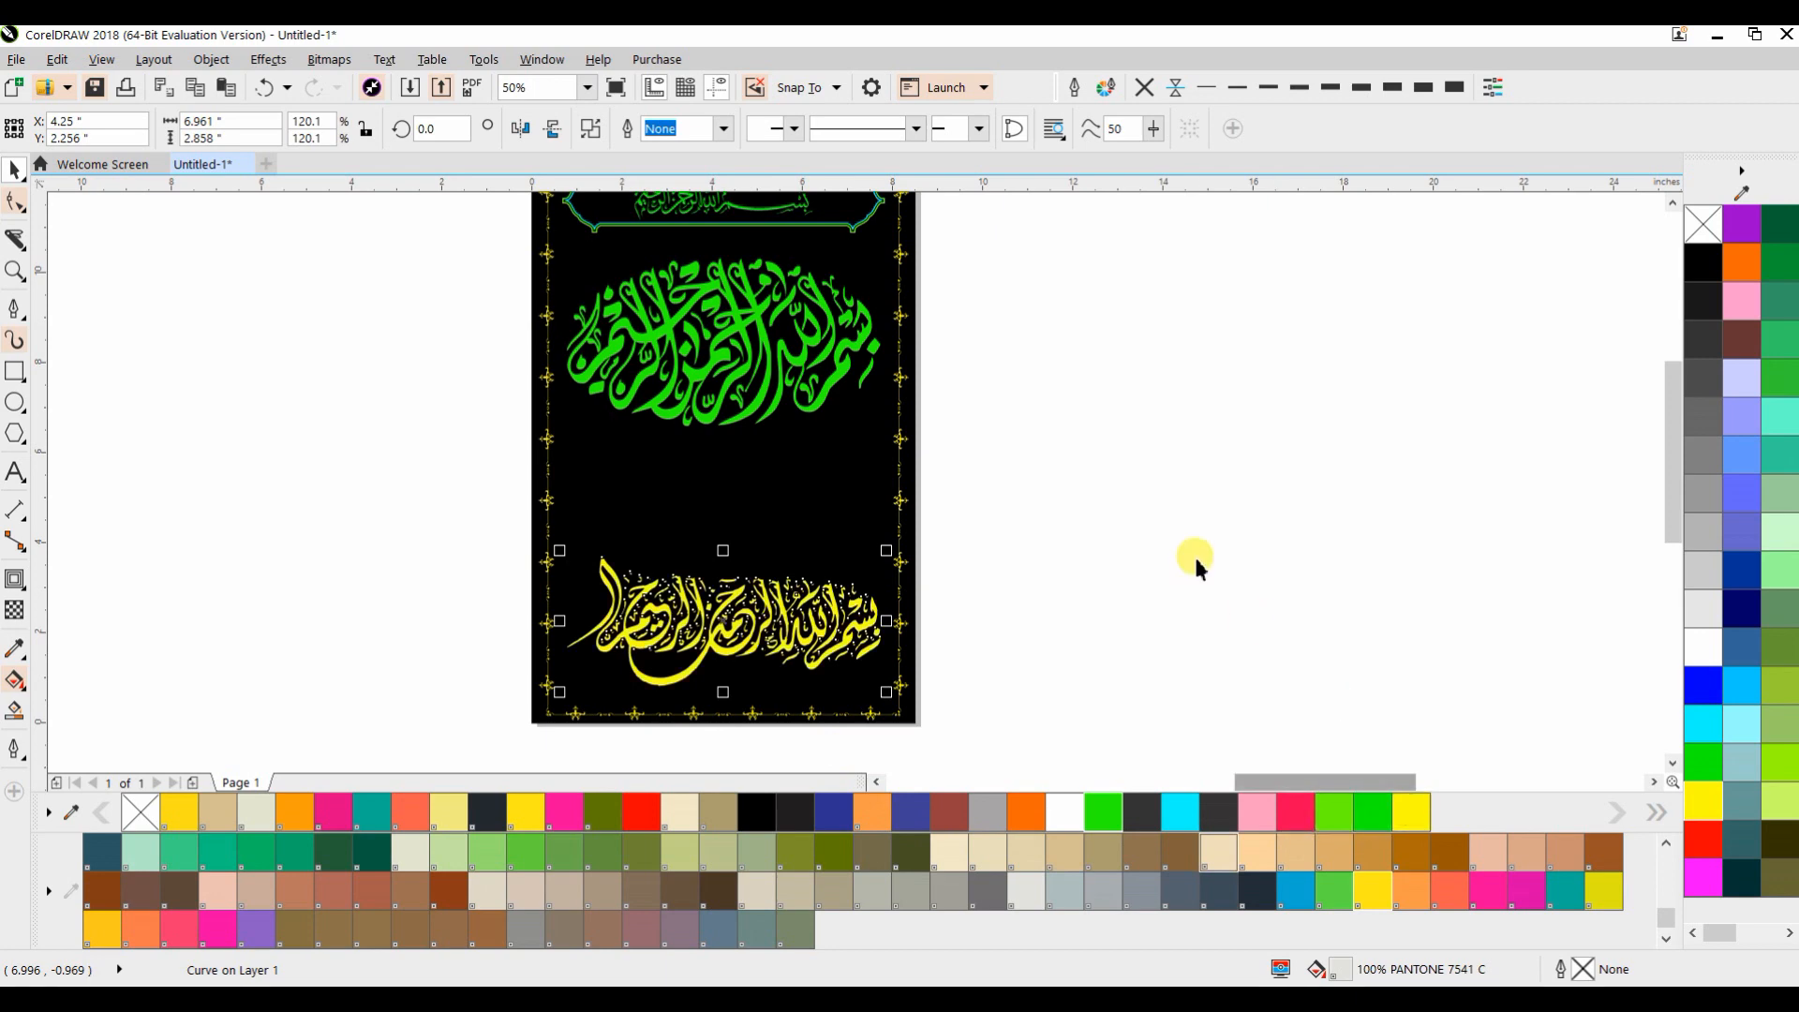
left_click(1194, 555)
scroll(1194, 559, "down", 4)
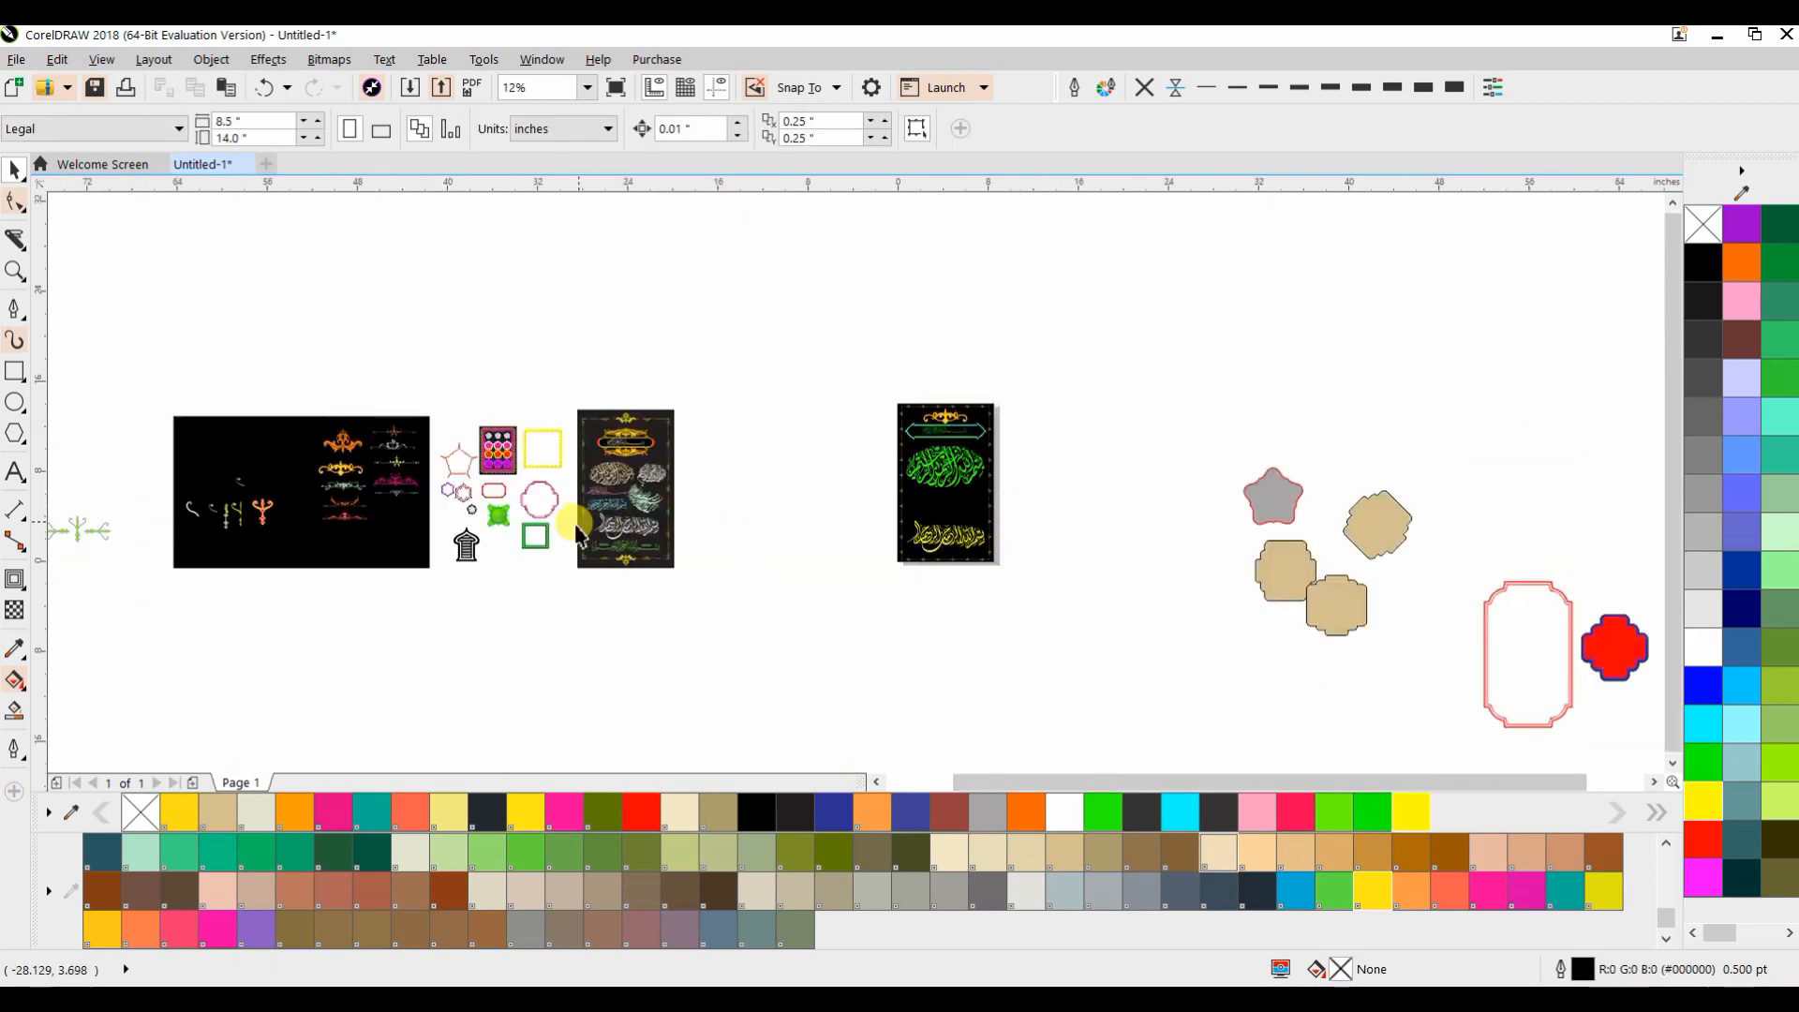
scroll(576, 534, "up", 2)
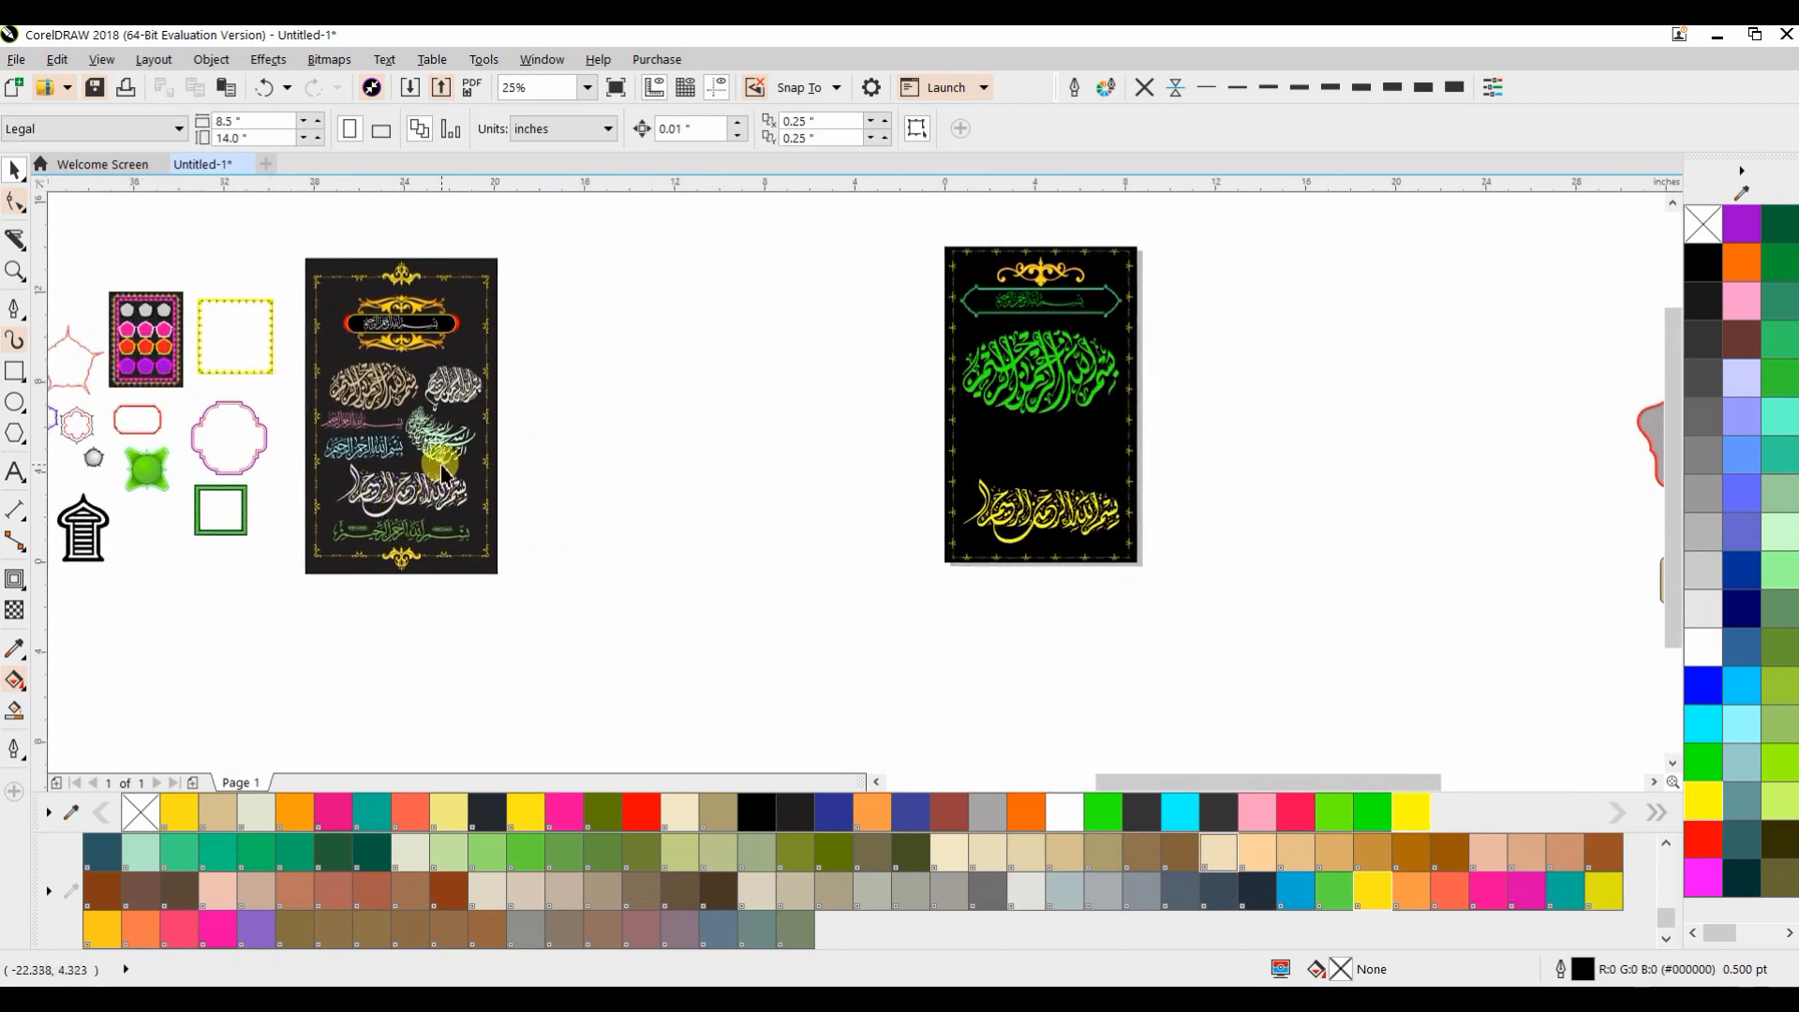
left_click_drag(965, 492, 668, 502)
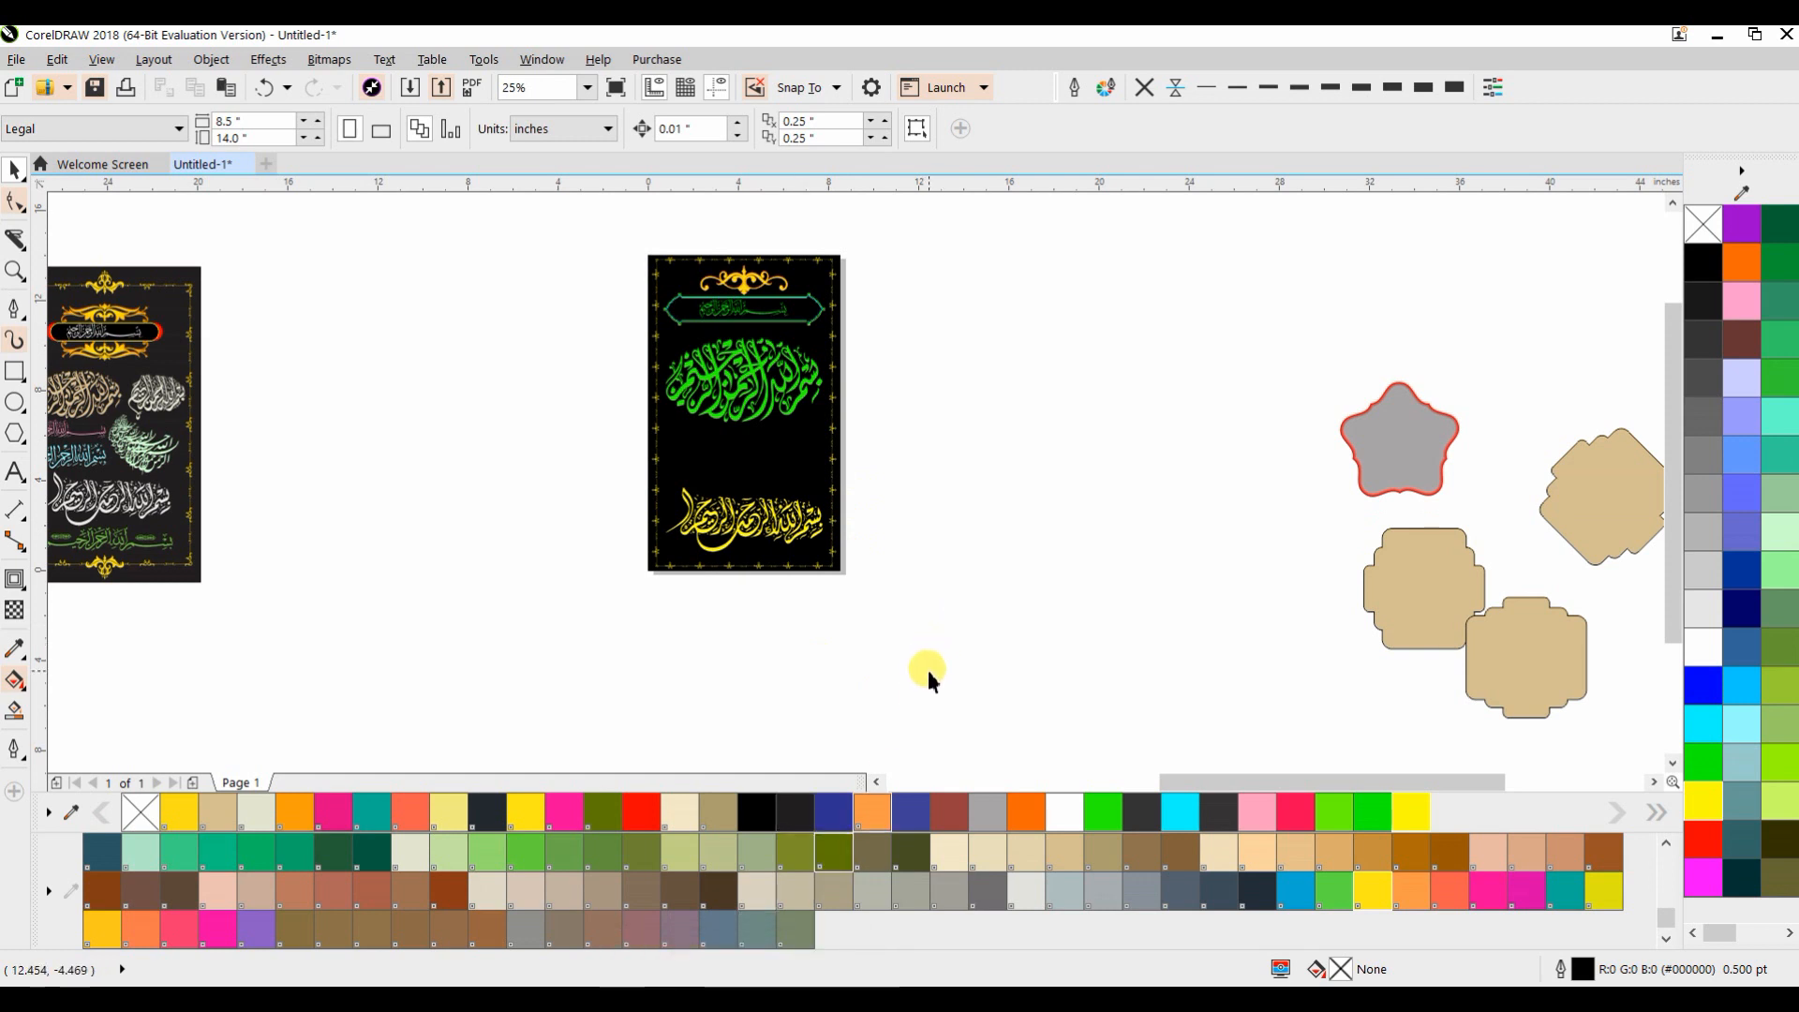
left_click(777, 998)
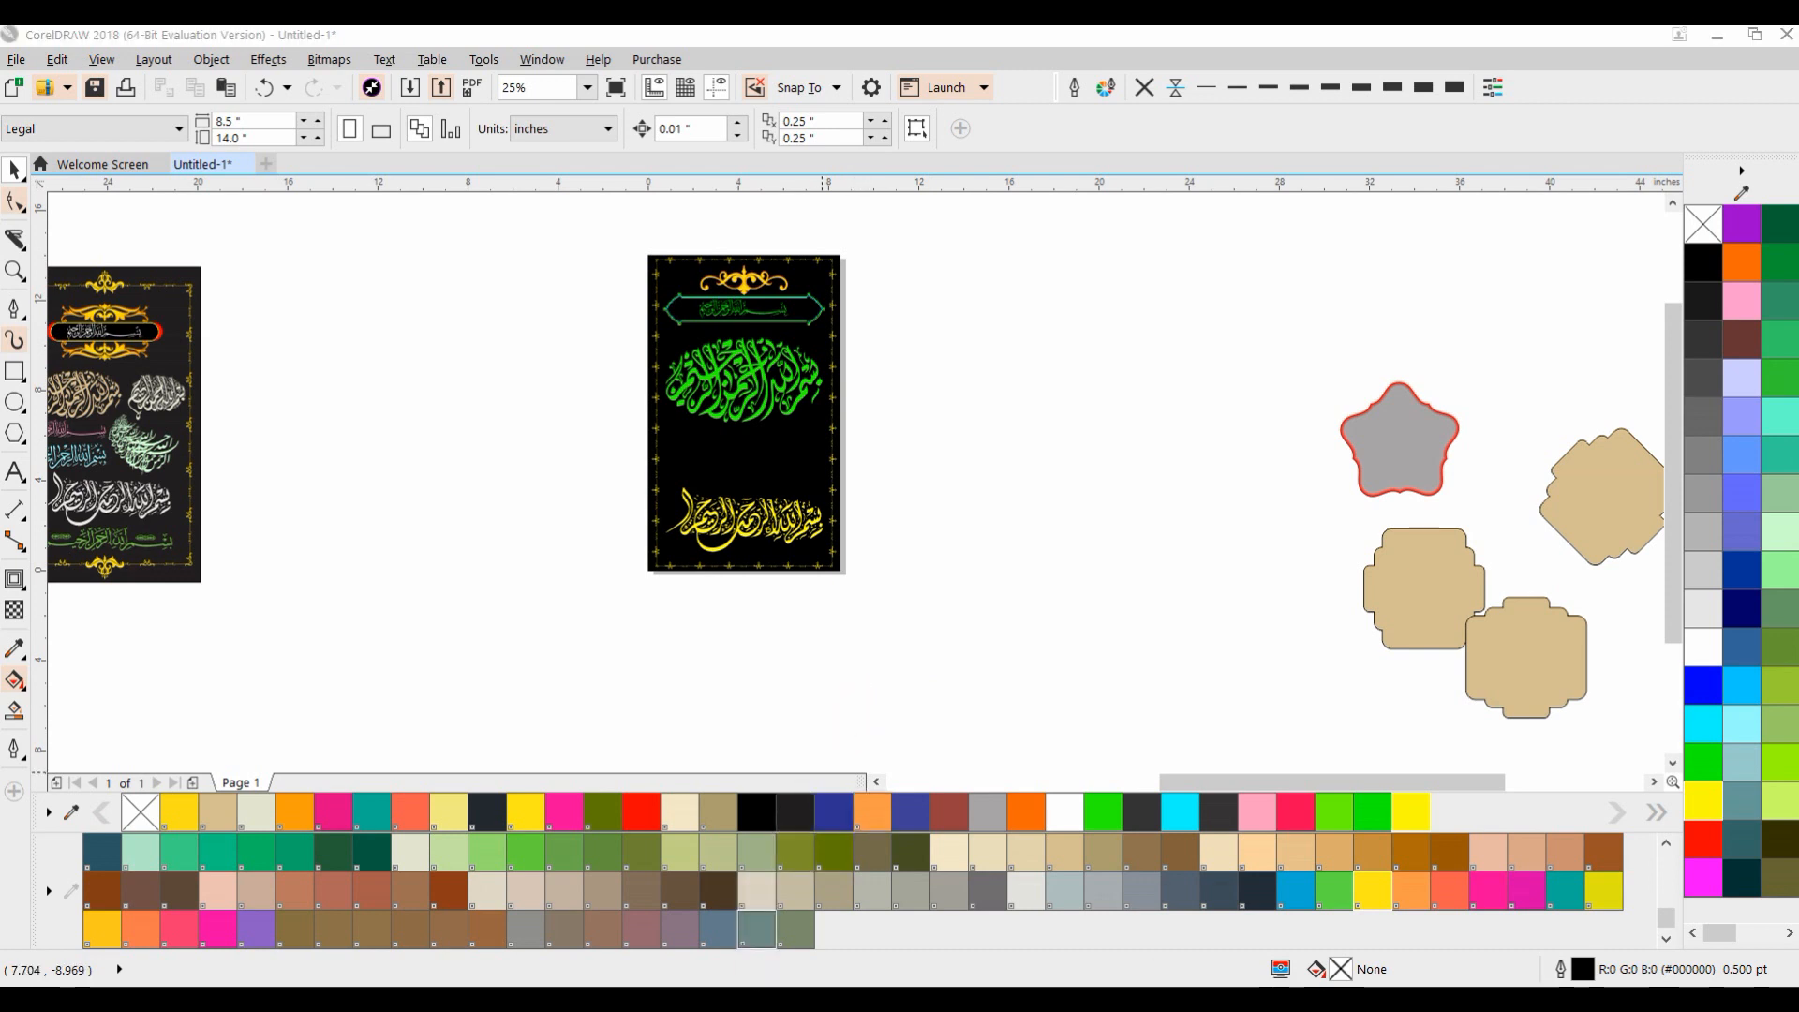